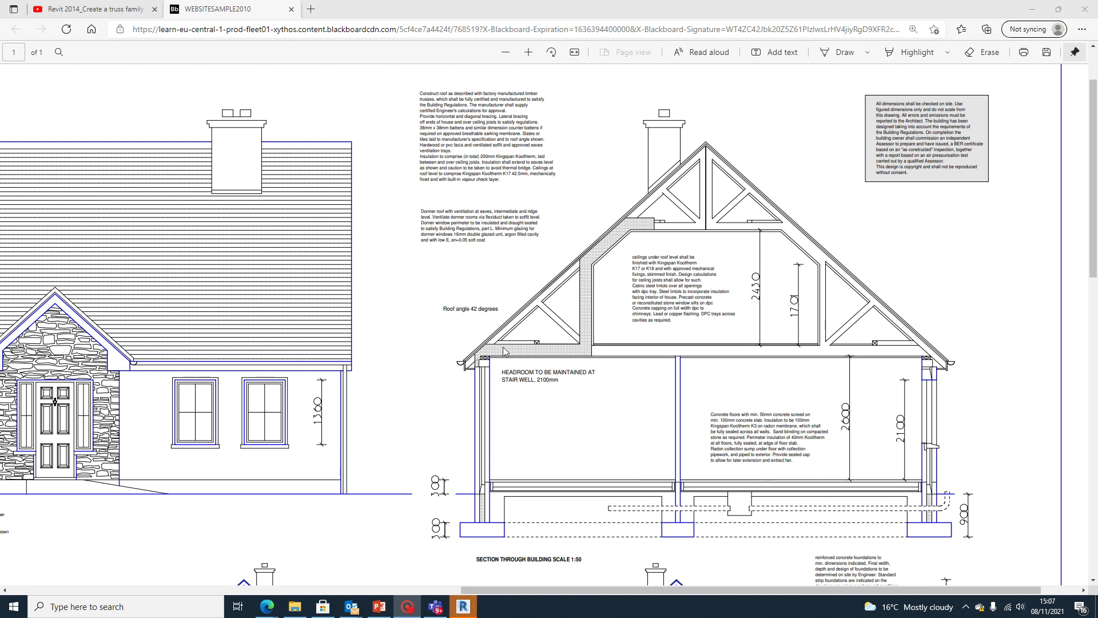
# Scroll and drag through the current window's content before switching windows
pyautogui.scroll(-2, 584, 286)
pyautogui.scroll(2, 584, 284)
pyautogui.scroll(-7, 648, 563)
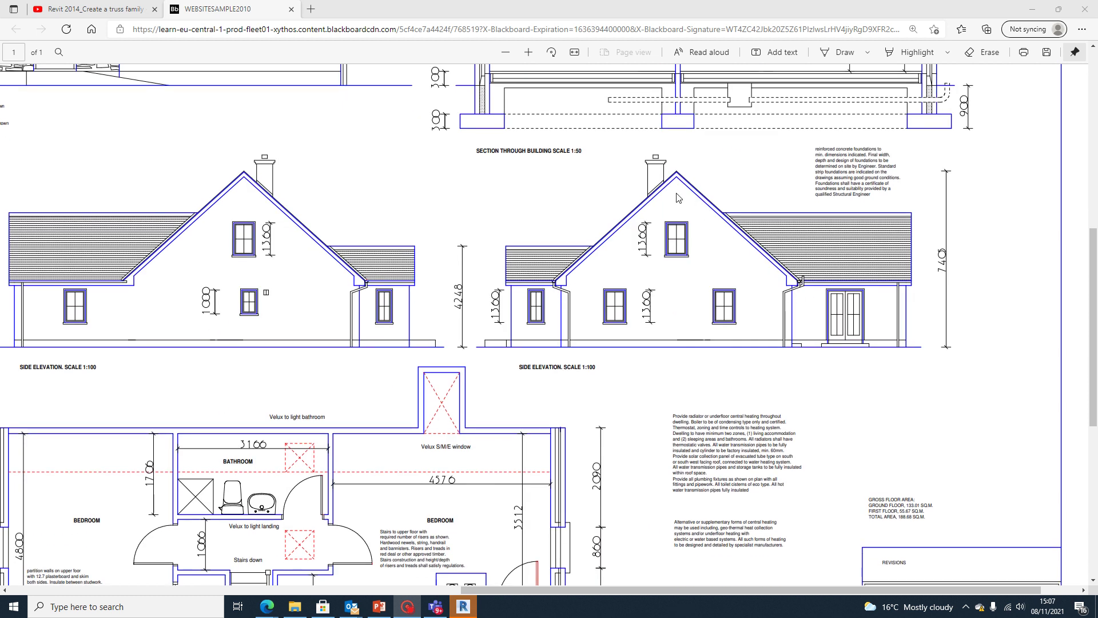
pyautogui.hscroll(-5, 565, 589)
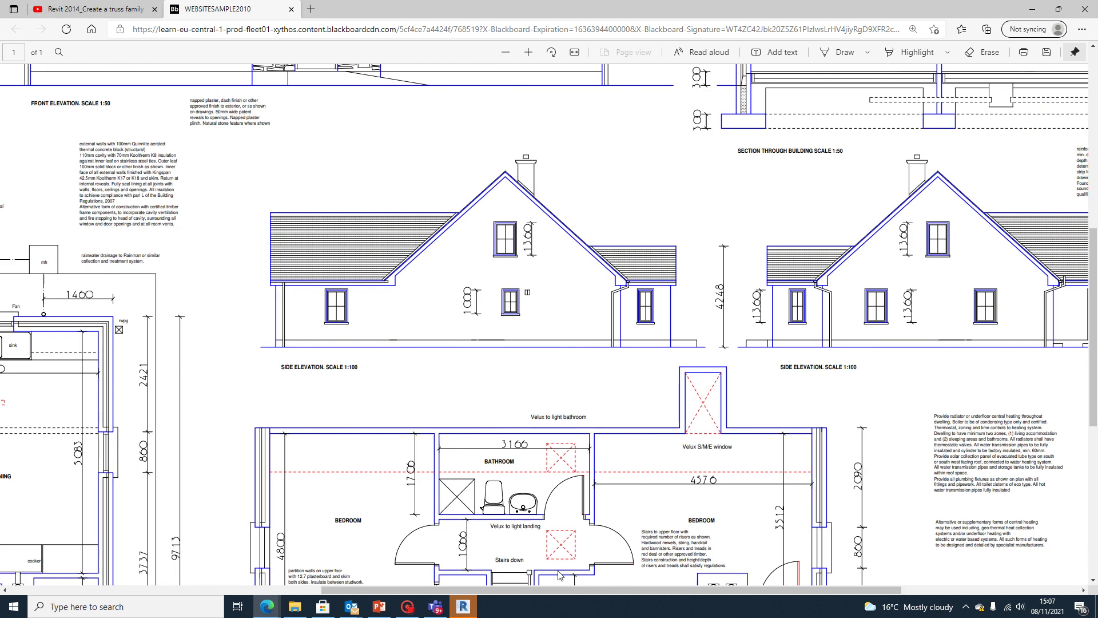
pyautogui.hscroll(-4, 316, 296)
pyautogui.scroll(-4, 316, 295)
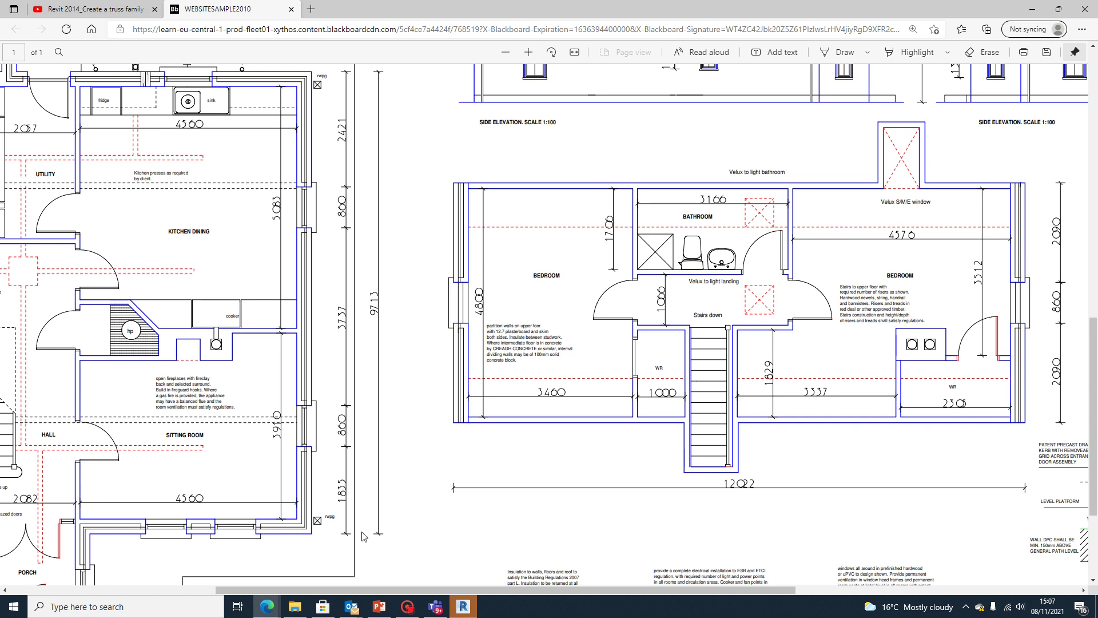
pyautogui.hscroll(-6, 566, 256)
pyautogui.scroll(-1, 566, 256)
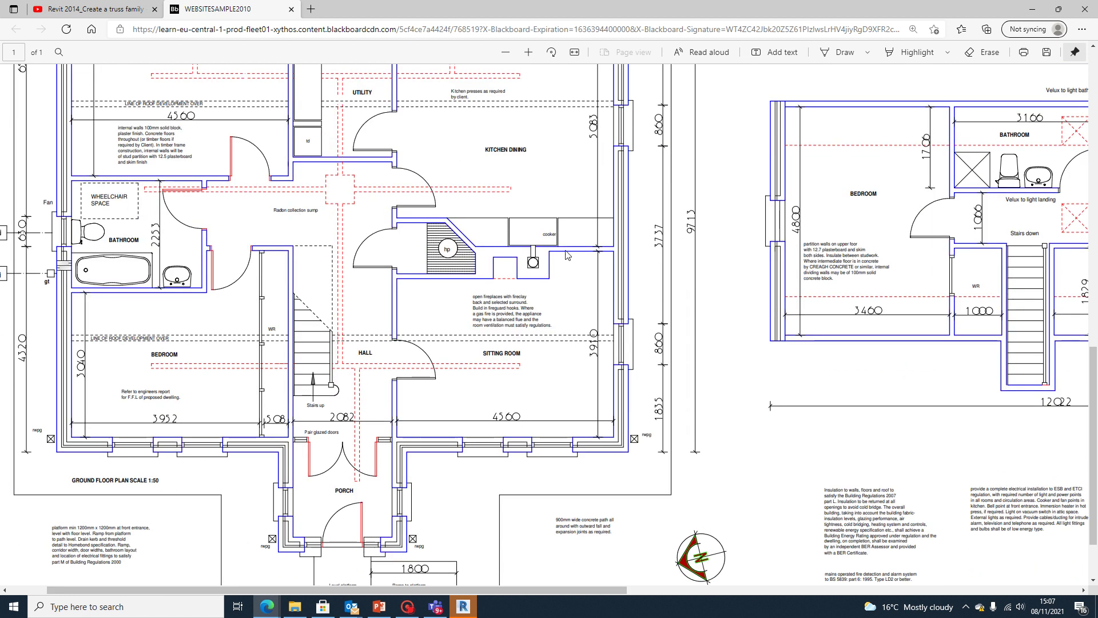
pyautogui.scroll(1, 506, 165)
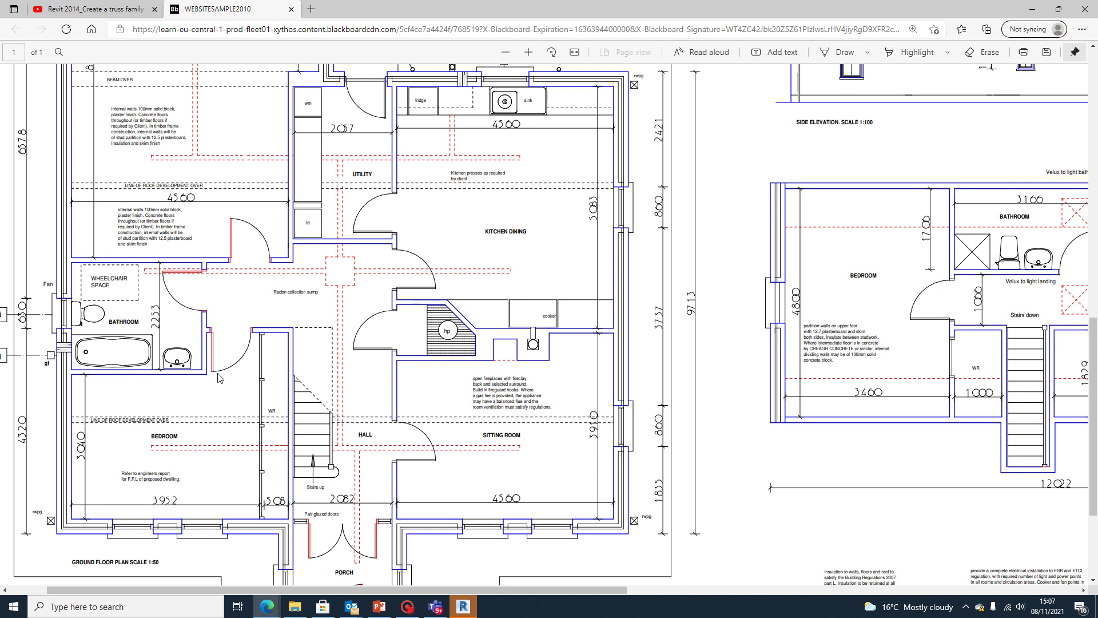
pyautogui.scroll(2, 620, 242)
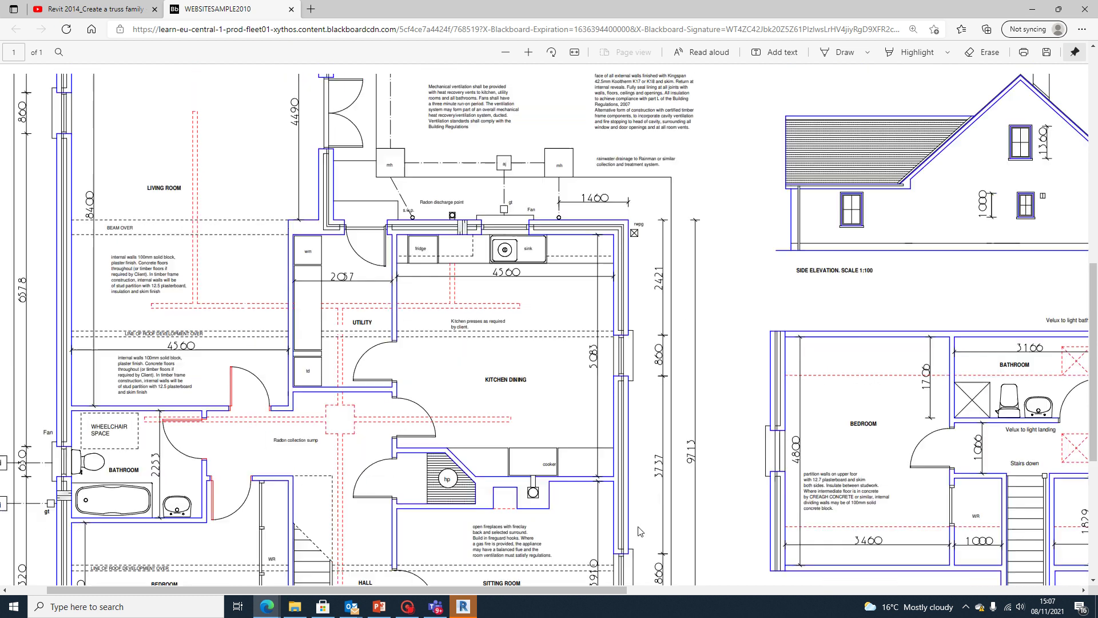
pyautogui.scroll(-2, 675, 429)
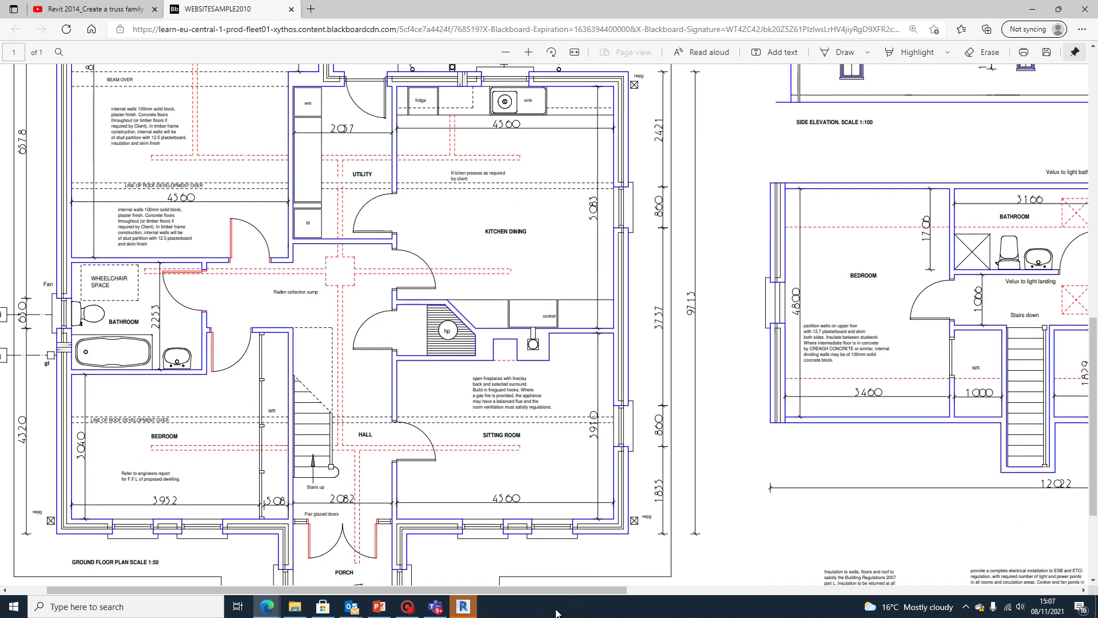
pyautogui.scroll(3, 696, 400)
pyautogui.scroll(8, 697, 400)
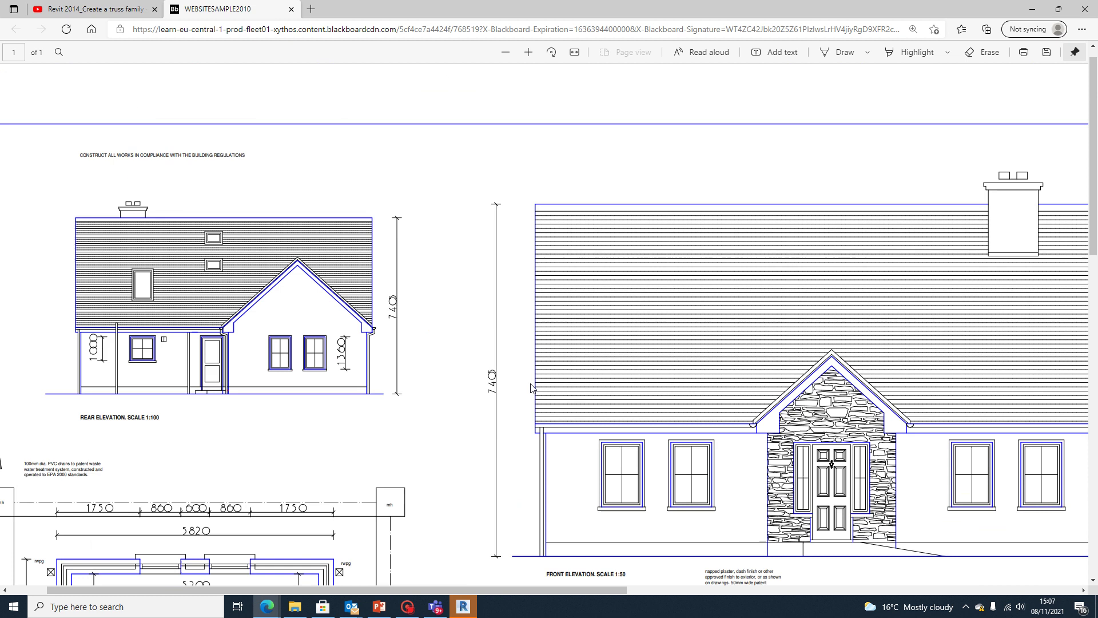
pyautogui.scroll(-7, 299, 349)
pyautogui.scroll(3, 298, 348)
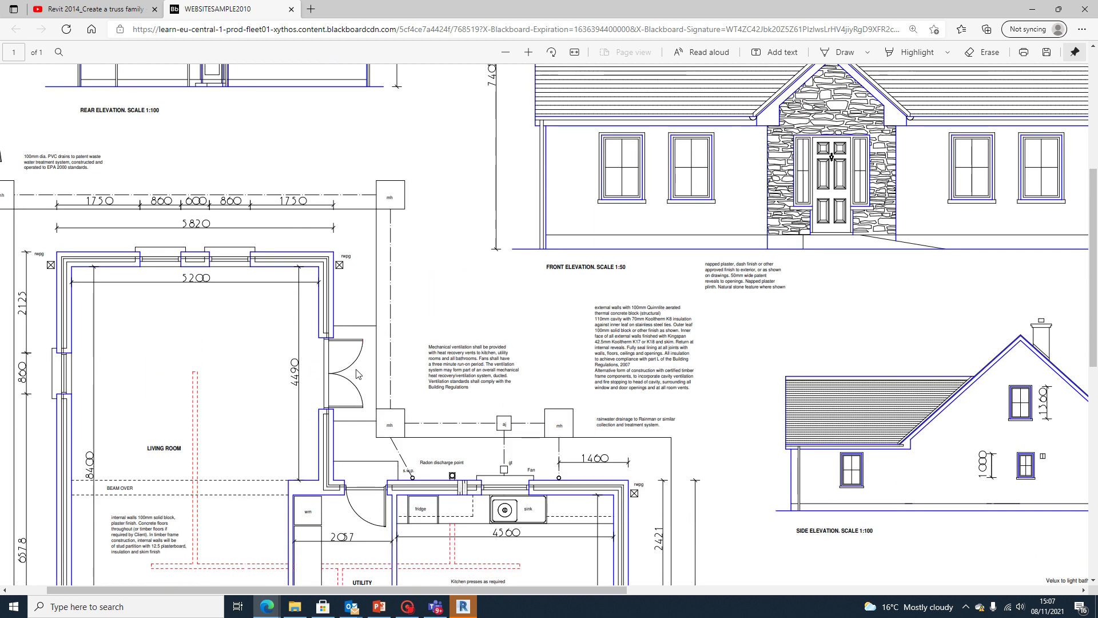
pyautogui.scroll(-8, 391, 316)
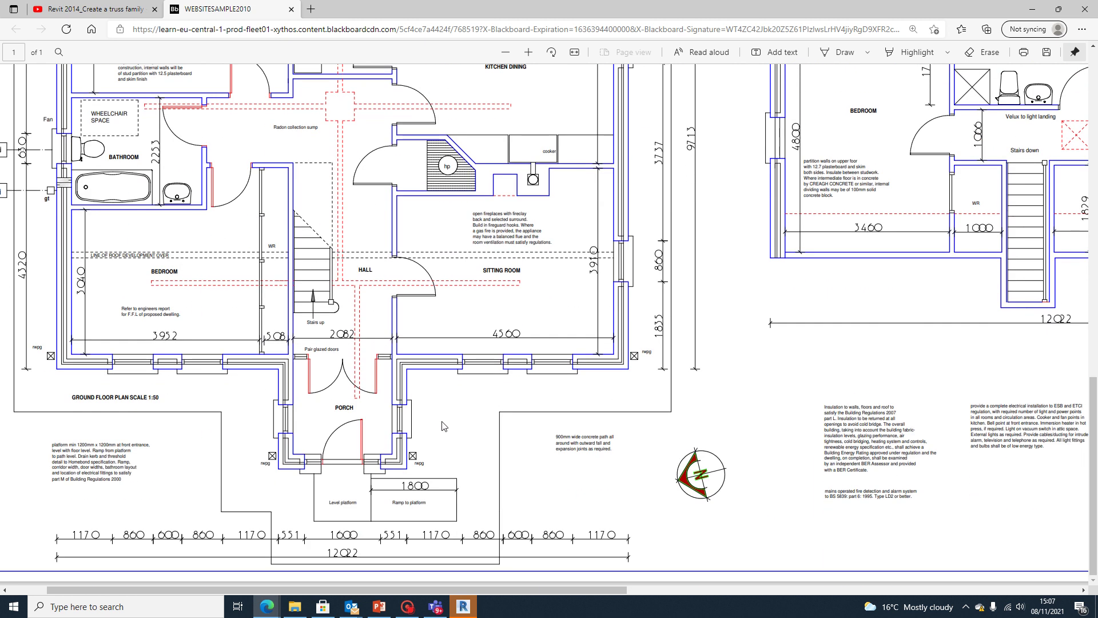
pyautogui.scroll(3, 449, 459)
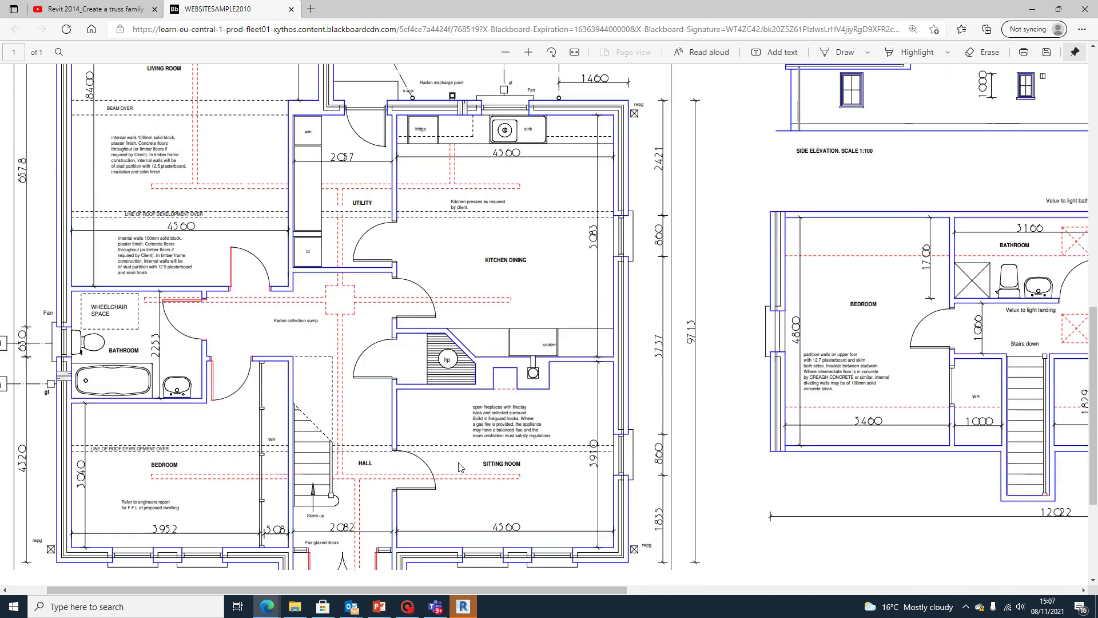
pyautogui.scroll(-1, 725, 390)
pyautogui.scroll(8, 725, 390)
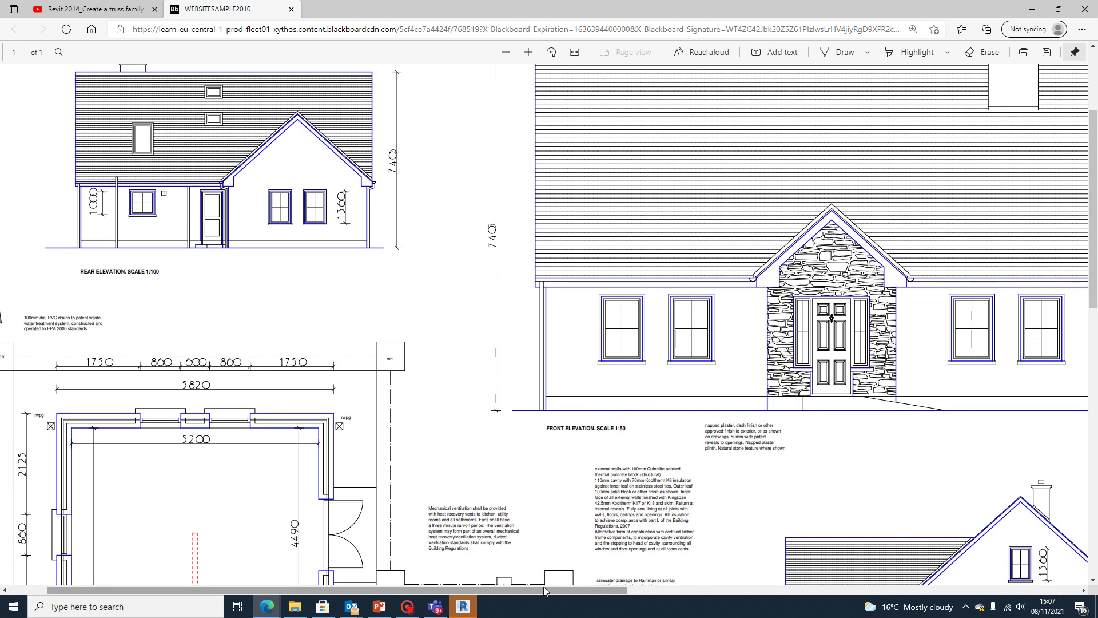
pyautogui.moveTo(543, 585); pyautogui.dragTo(906, 587)
pyautogui.scroll(2, 898, 201)
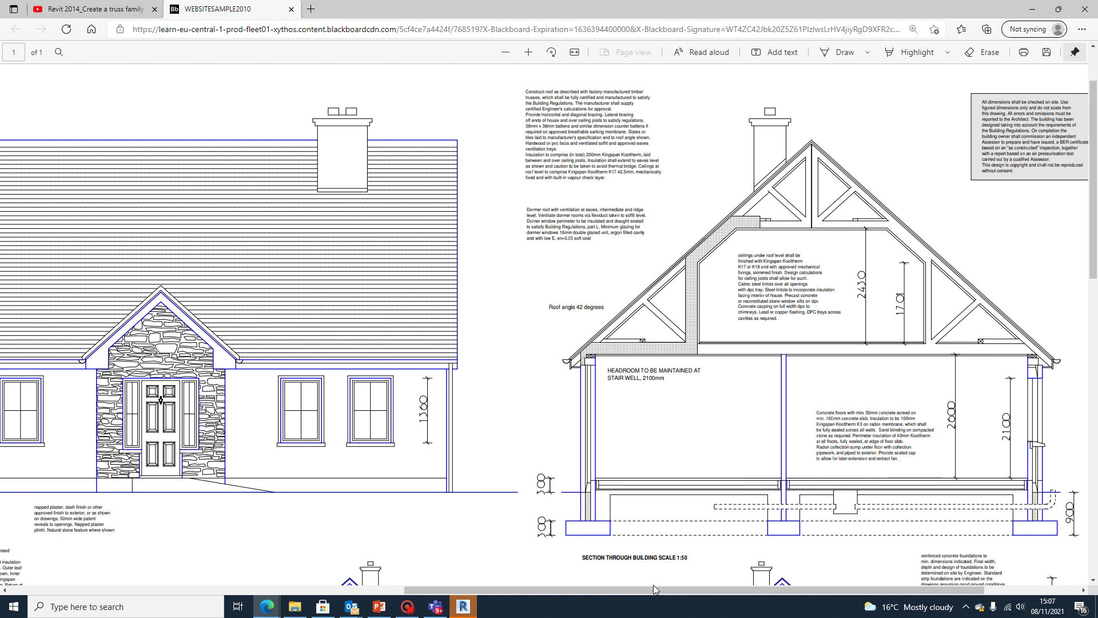
pyautogui.moveTo(653, 587); pyautogui.dragTo(612, 594)
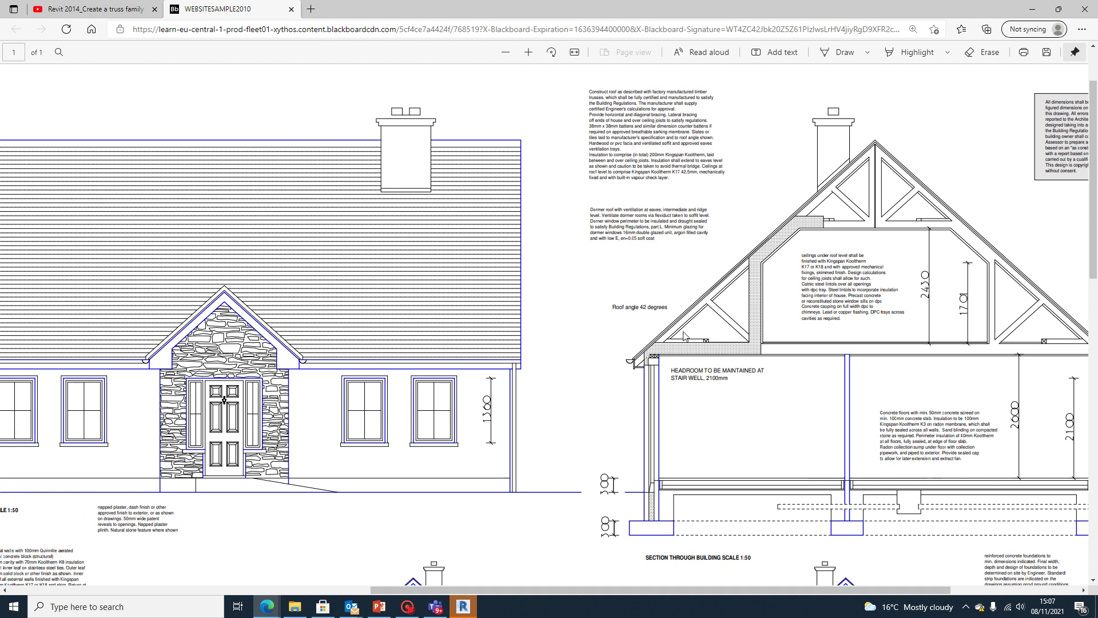
pyautogui.moveTo(694, 593)
pyautogui.mouseDown()
pyautogui.moveTo(505, 593)
pyautogui.moveTo(444, 575)
pyautogui.mouseUp()
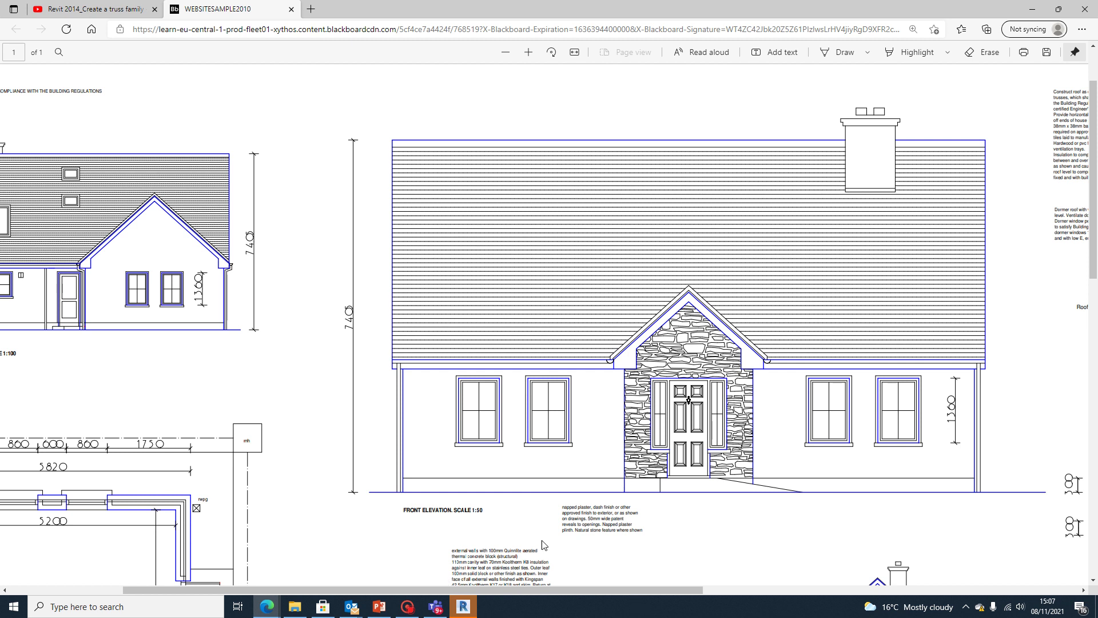
pyautogui.moveTo(565, 589); pyautogui.dragTo(885, 587)
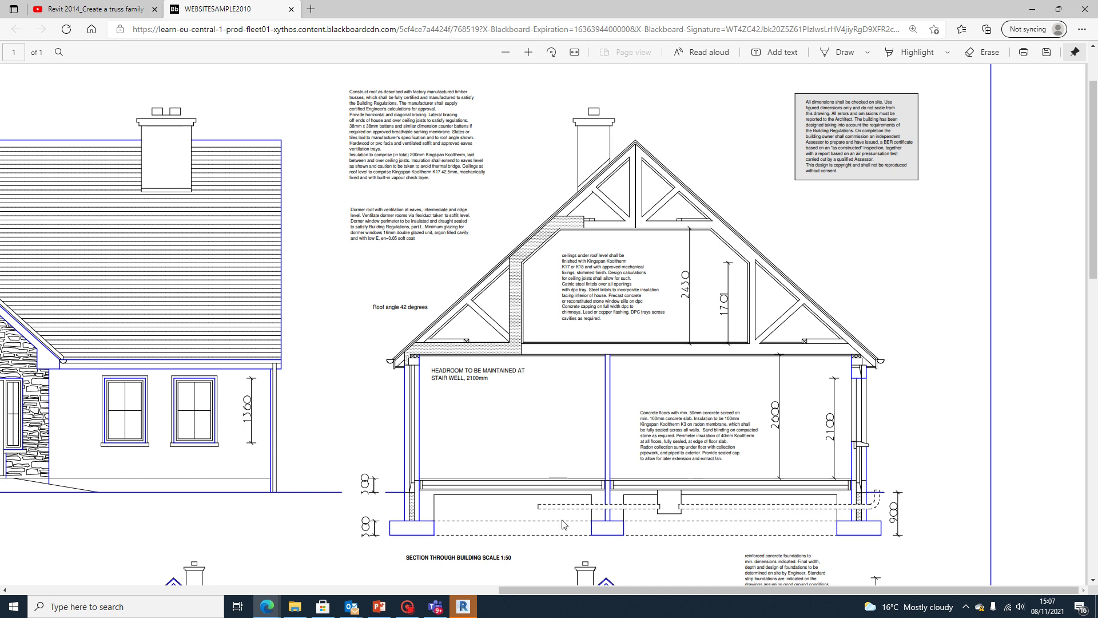
# Bring the Blackboard course window forward and scroll to the truss template files and tutorial
pyautogui.click(267, 606)
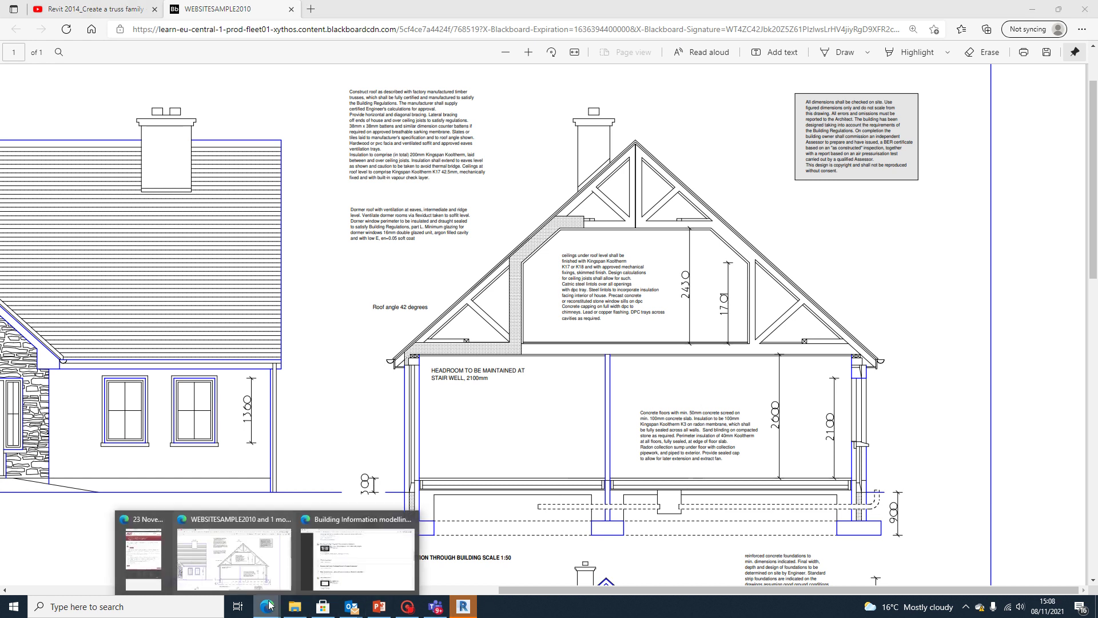
pyautogui.click(309, 559)
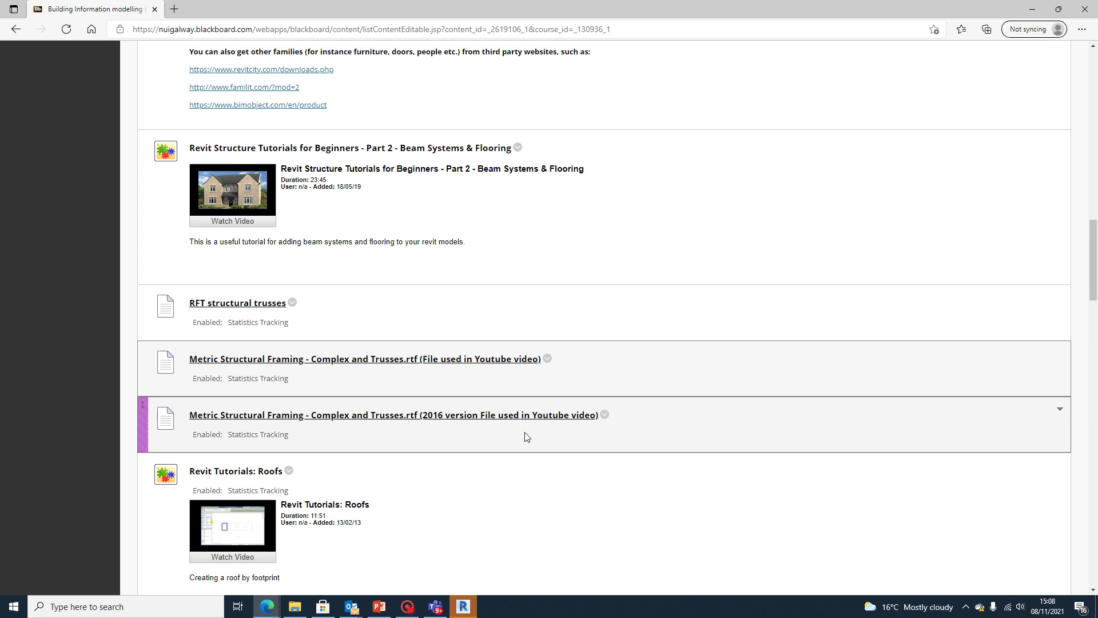
pyautogui.scroll(3, 522, 450)
pyautogui.scroll(12, 522, 450)
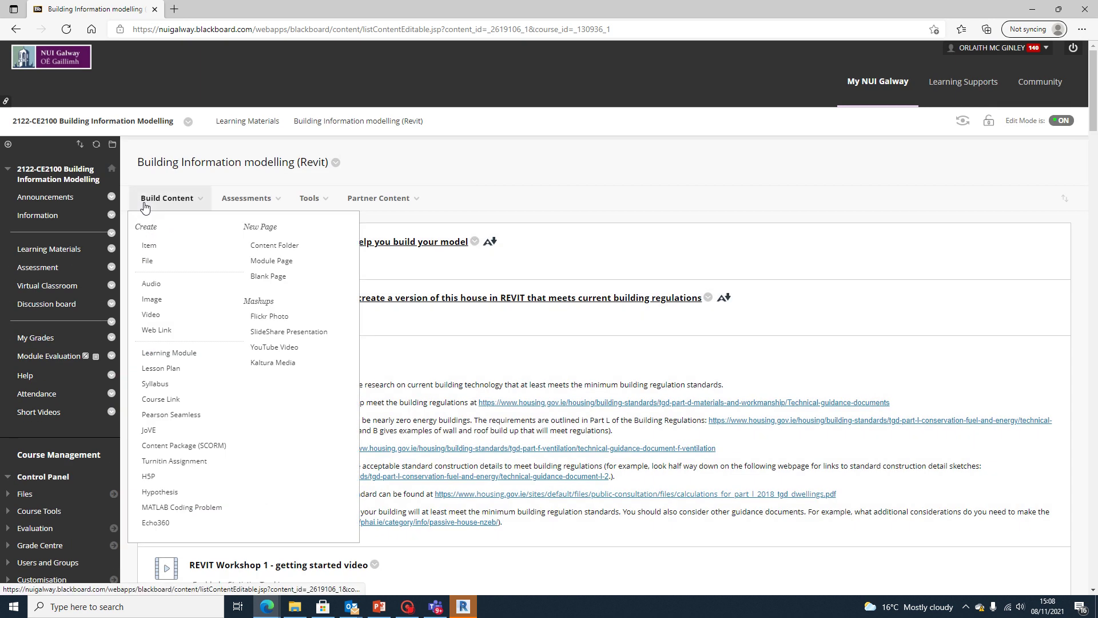
pyautogui.scroll(-5, 612, 343)
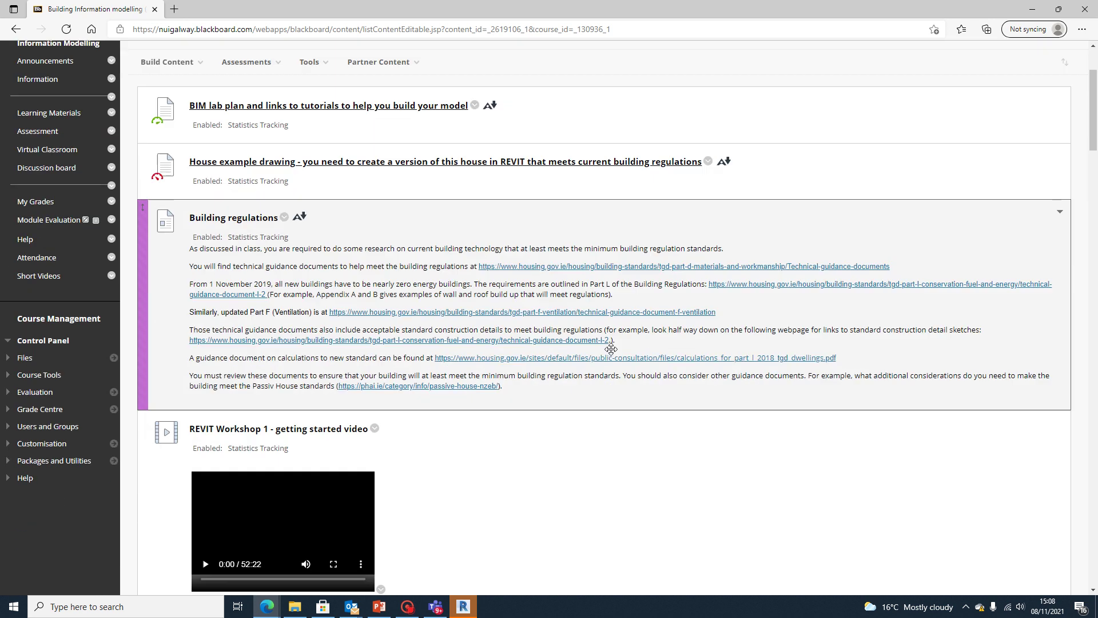
pyautogui.scroll(-15, 612, 361)
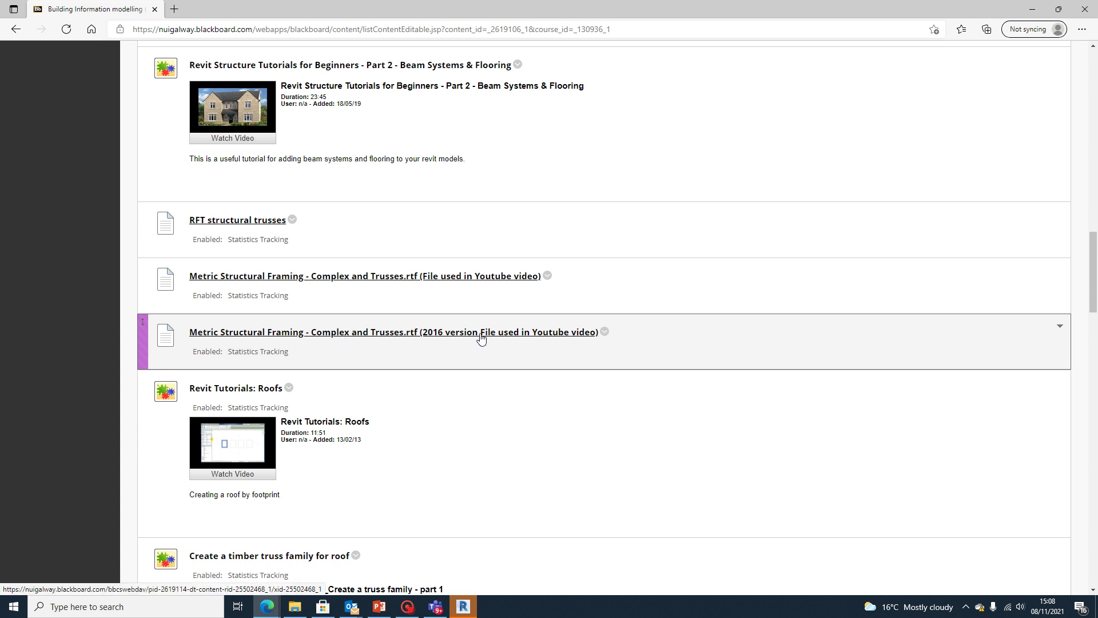
# In Revit, dismiss the template warning and create a family from Metric Structural Framing - Complex and Trusses
pyautogui.click(464, 606)
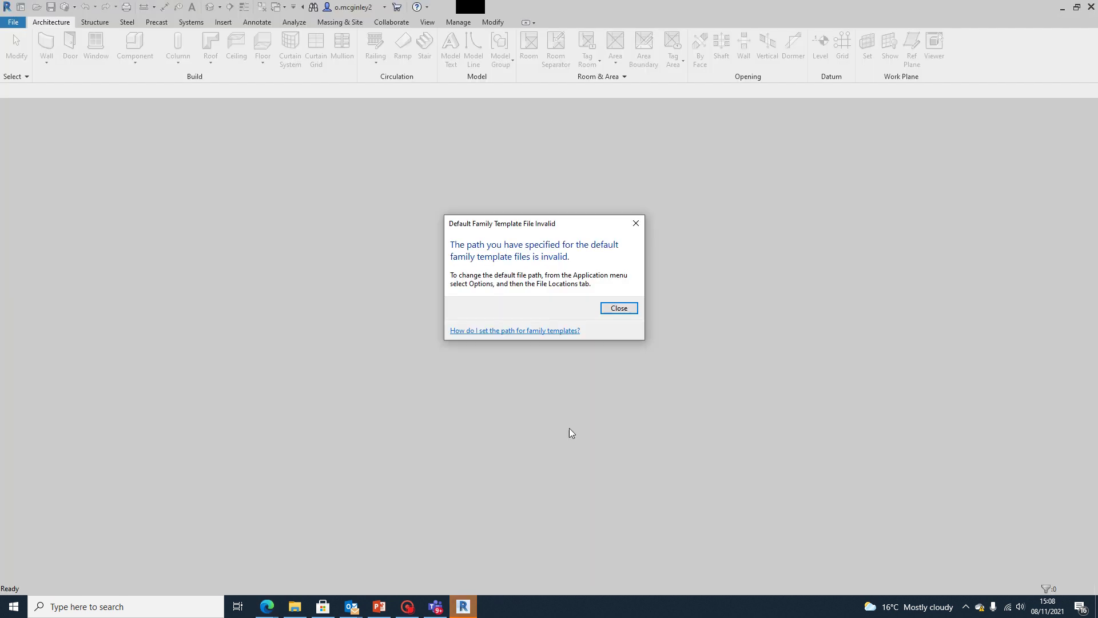
pyautogui.click(614, 308)
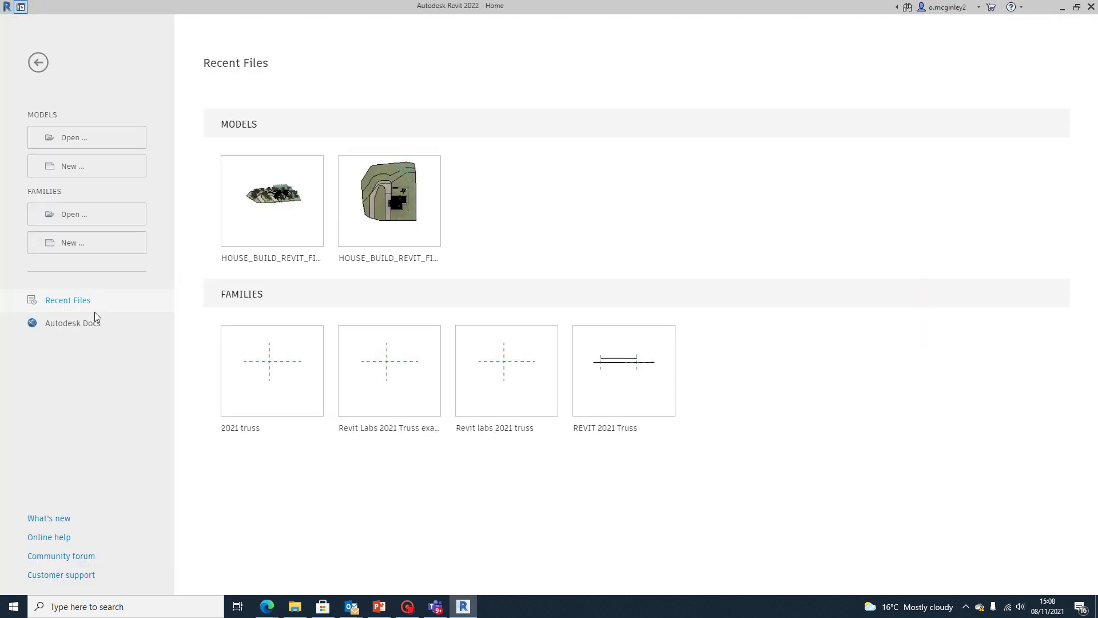
pyautogui.click(109, 250)
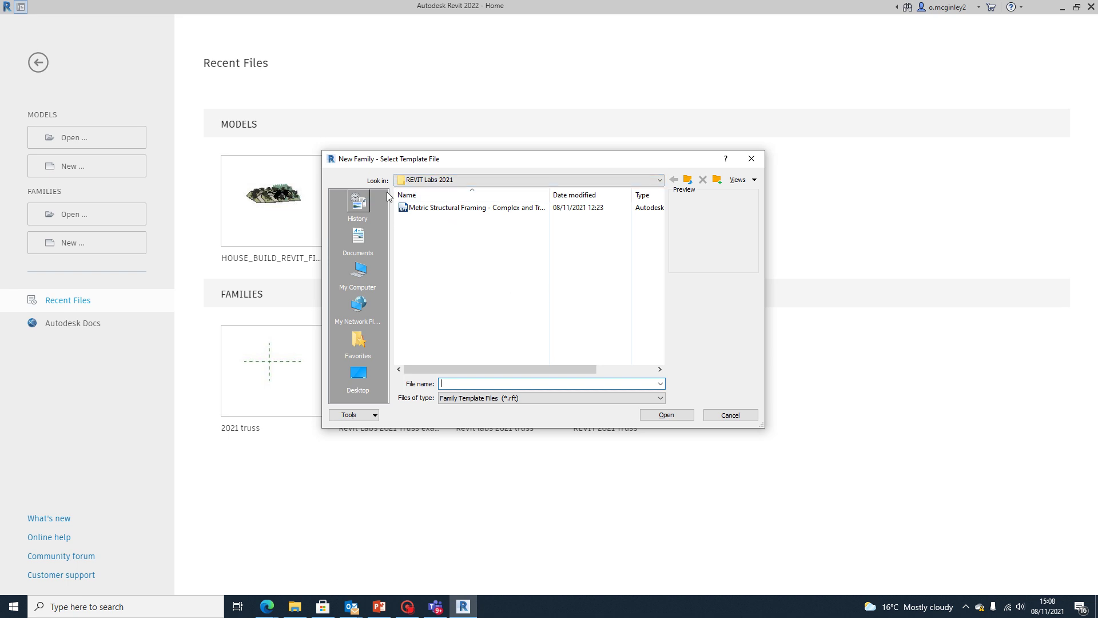
pyautogui.click(416, 210)
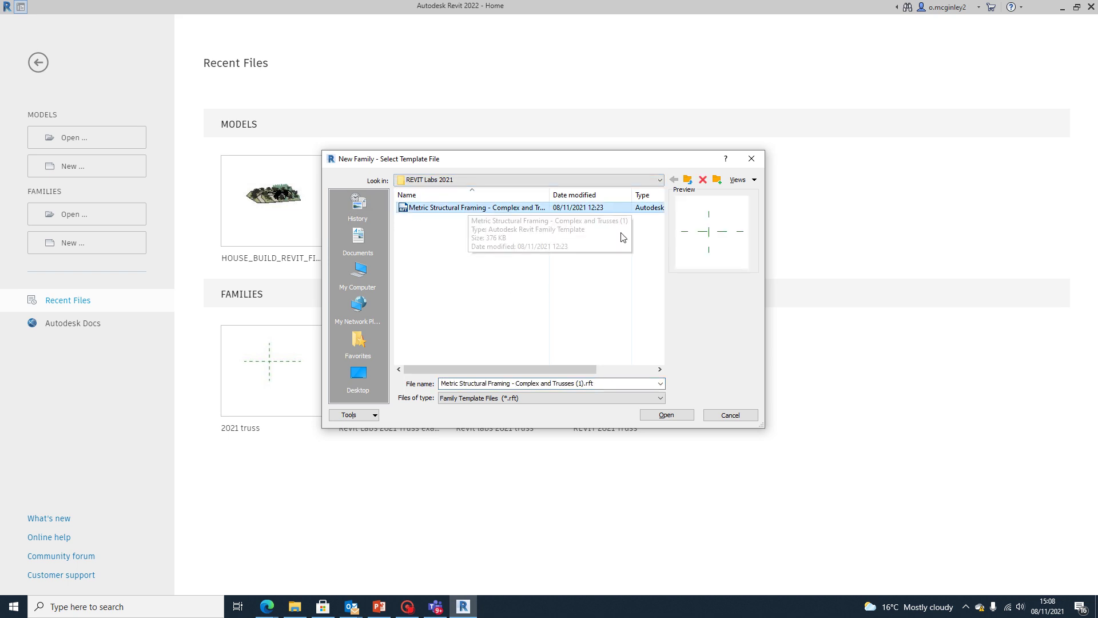
pyautogui.click(667, 415)
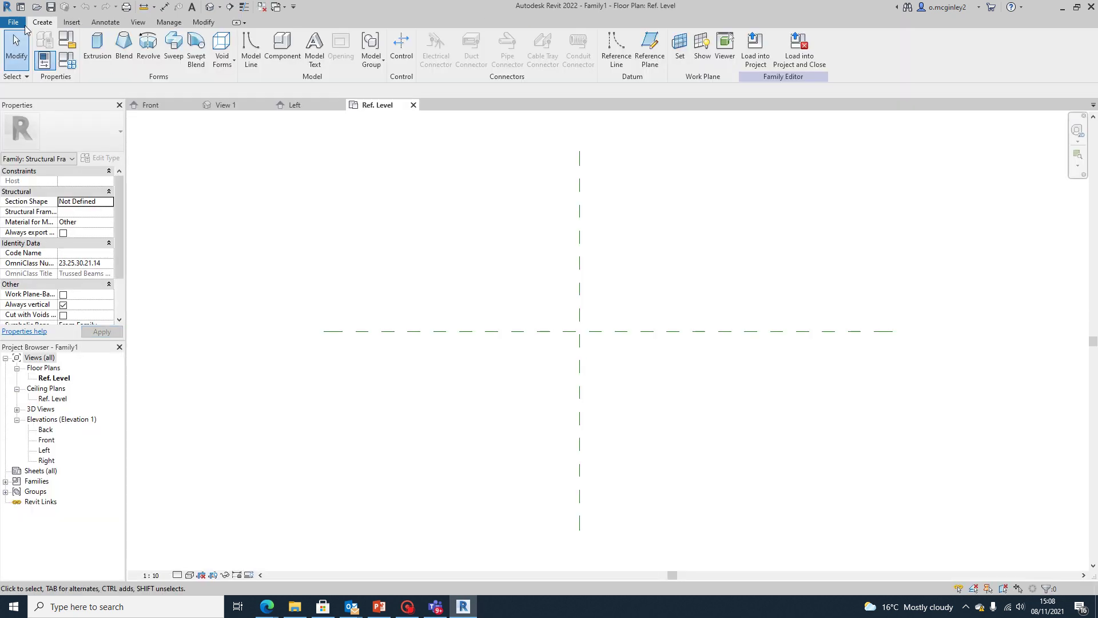
# Open the File menu, then close it without saving
pyautogui.click(13, 22)
pyautogui.moveTo(44, 167)
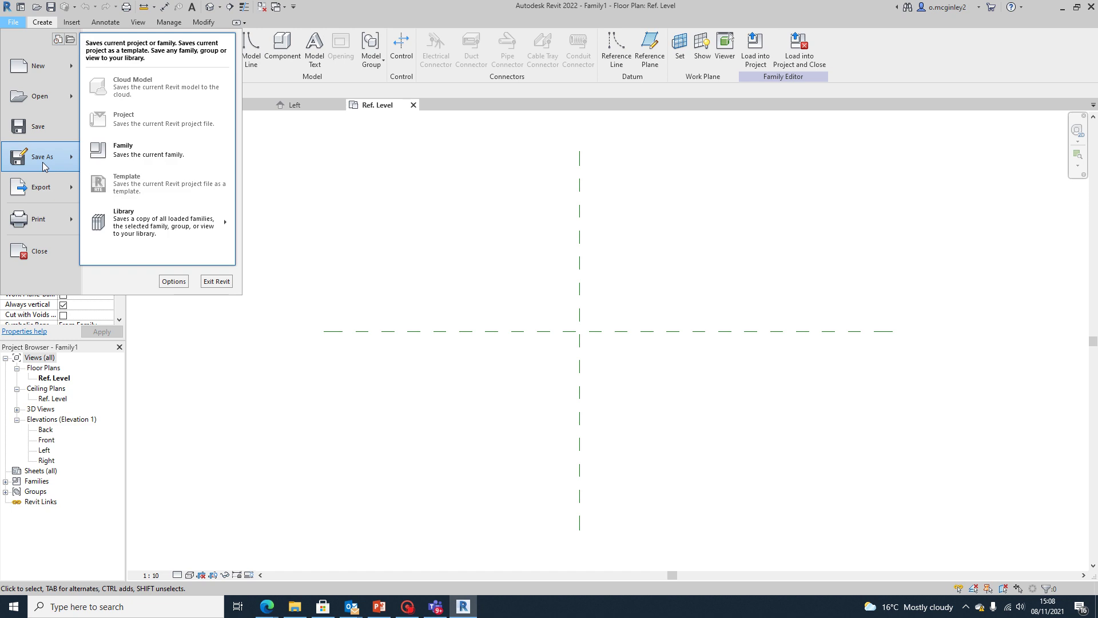
pyautogui.click(357, 199)
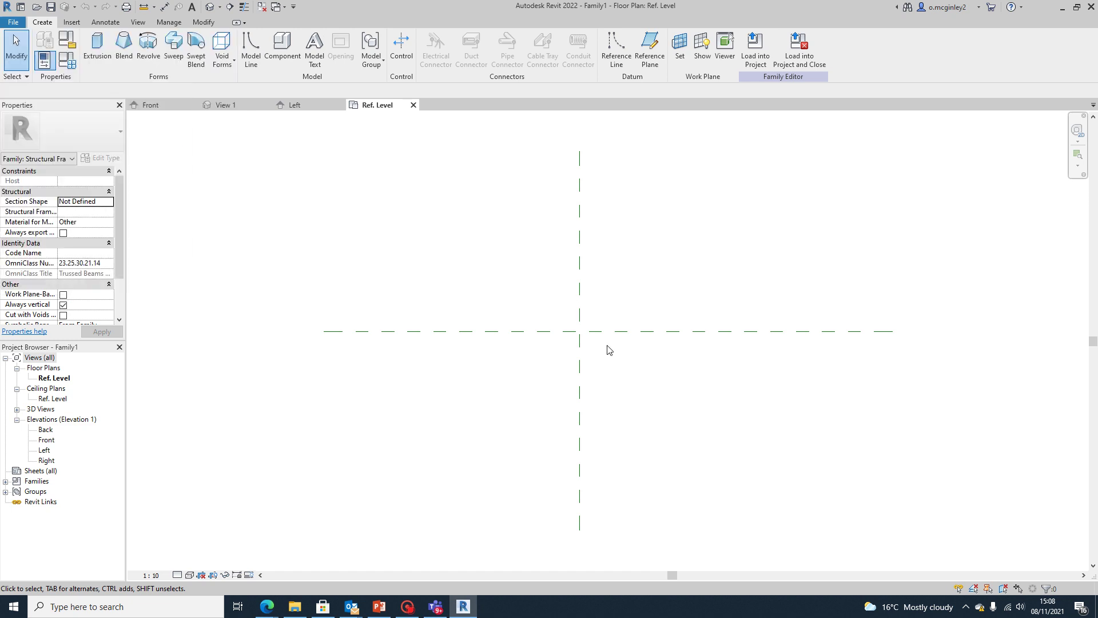
# Recentre the reference planes in the Ref. Level plan, then bring up the house section PDF
pyautogui.scroll(-1, 608, 355)
pyautogui.moveTo(599, 385); pyautogui.dragTo(603, 414, button='middle')
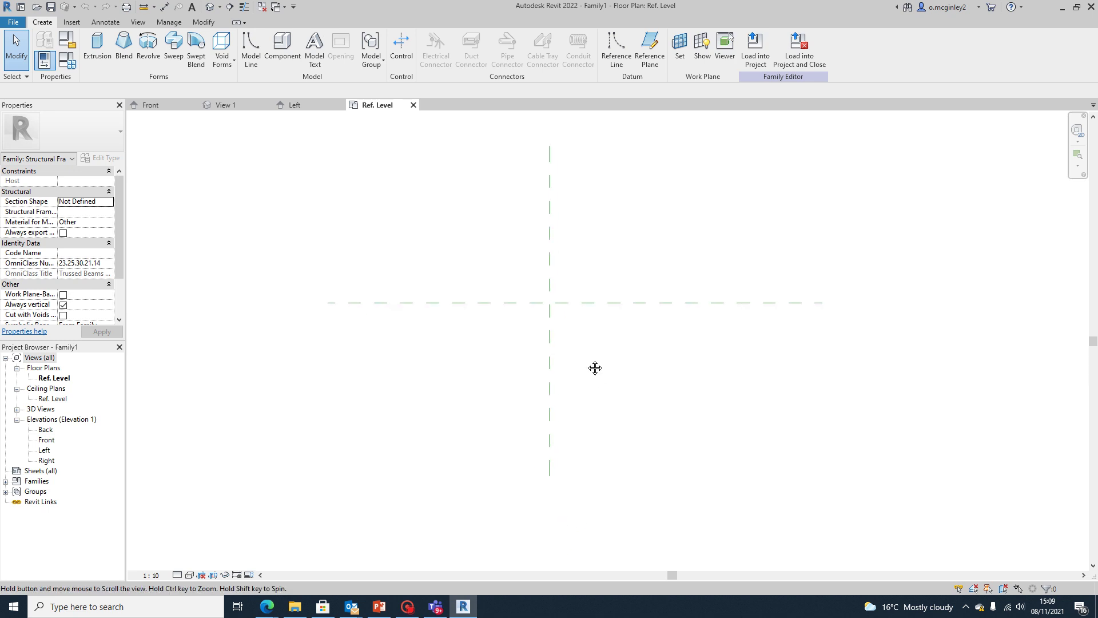
pyautogui.scroll(2, 578, 387)
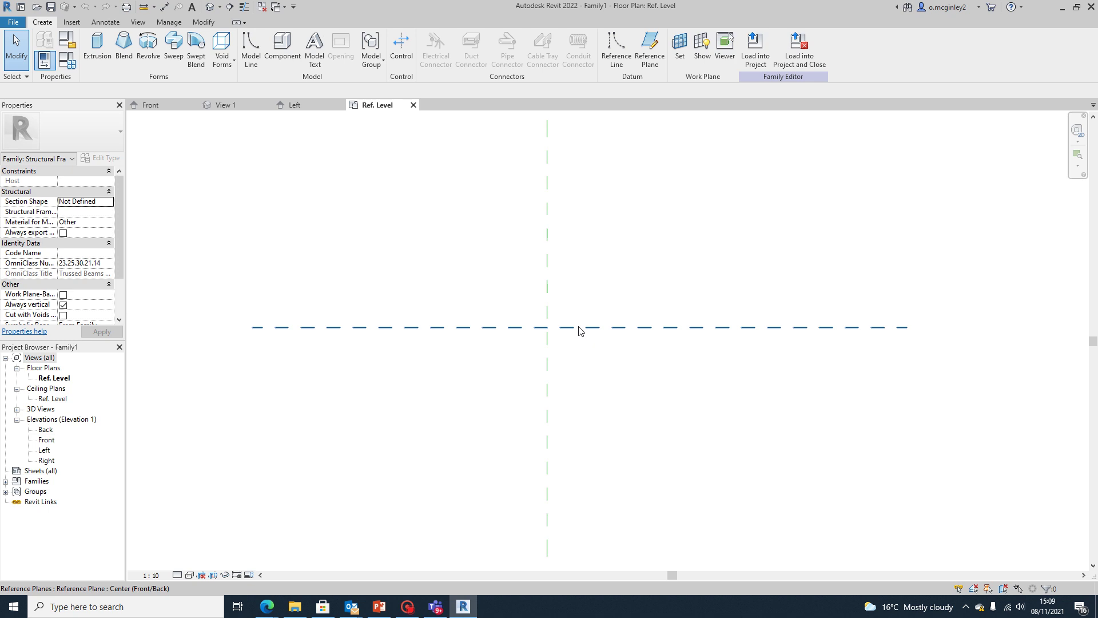
pyautogui.scroll(-2, 572, 320)
pyautogui.moveTo(566, 317); pyautogui.dragTo(550, 283, button='middle')
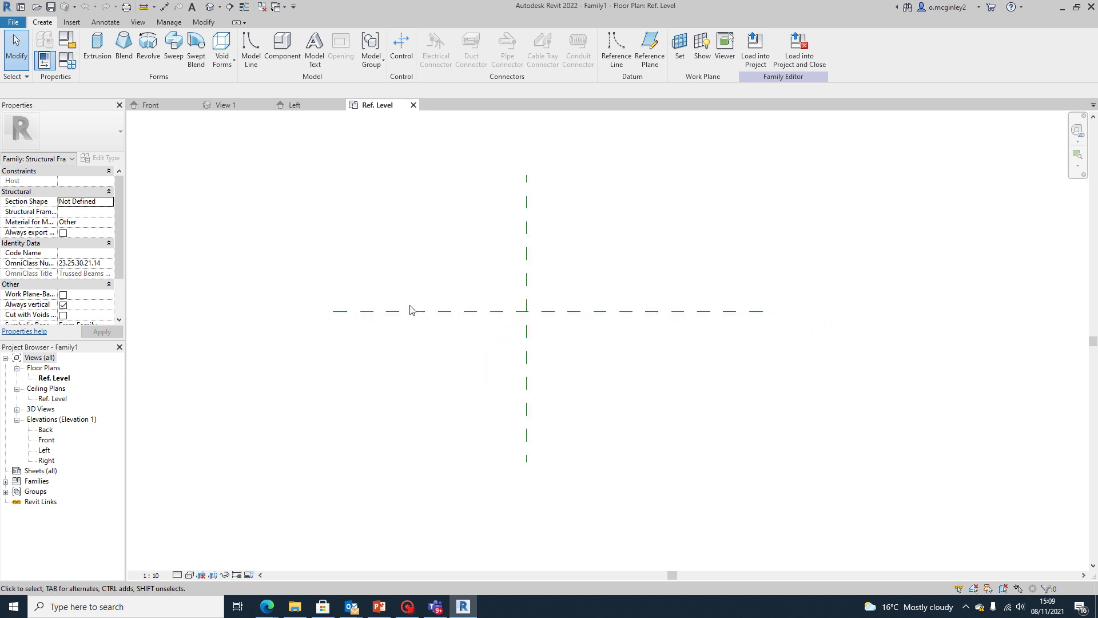
pyautogui.scroll(2, 540, 337)
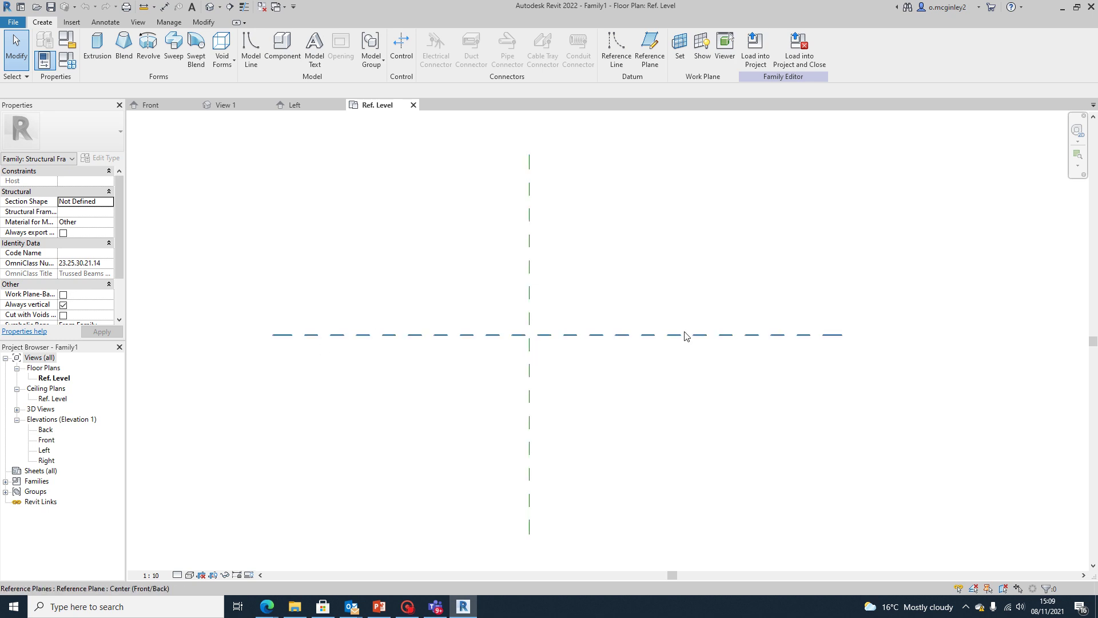
pyautogui.scroll(-1, 451, 270)
pyautogui.scroll(1, 532, 299)
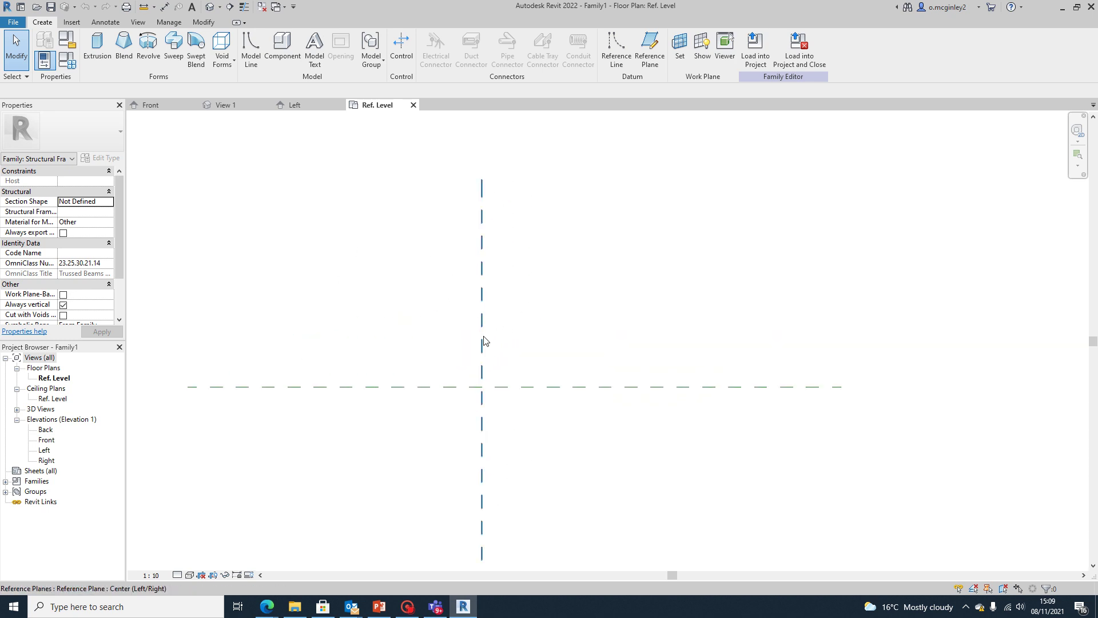
pyautogui.moveTo(483, 343); pyautogui.dragTo(520, 270, button='middle')
pyautogui.scroll(-1, 520, 269)
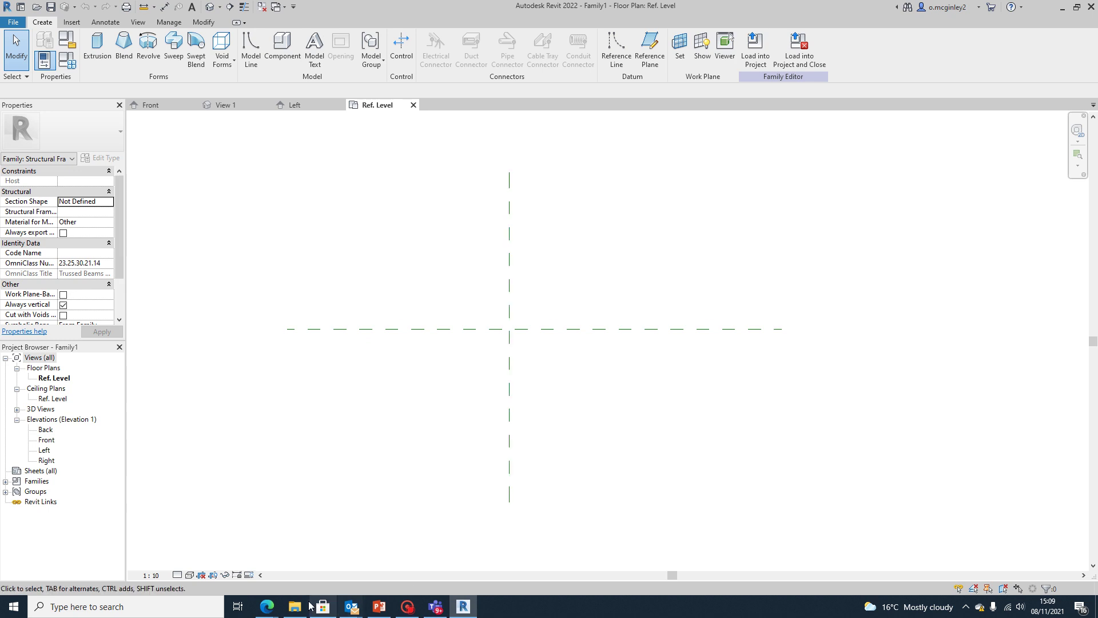
pyautogui.moveTo(267, 606)
pyautogui.click(262, 572)
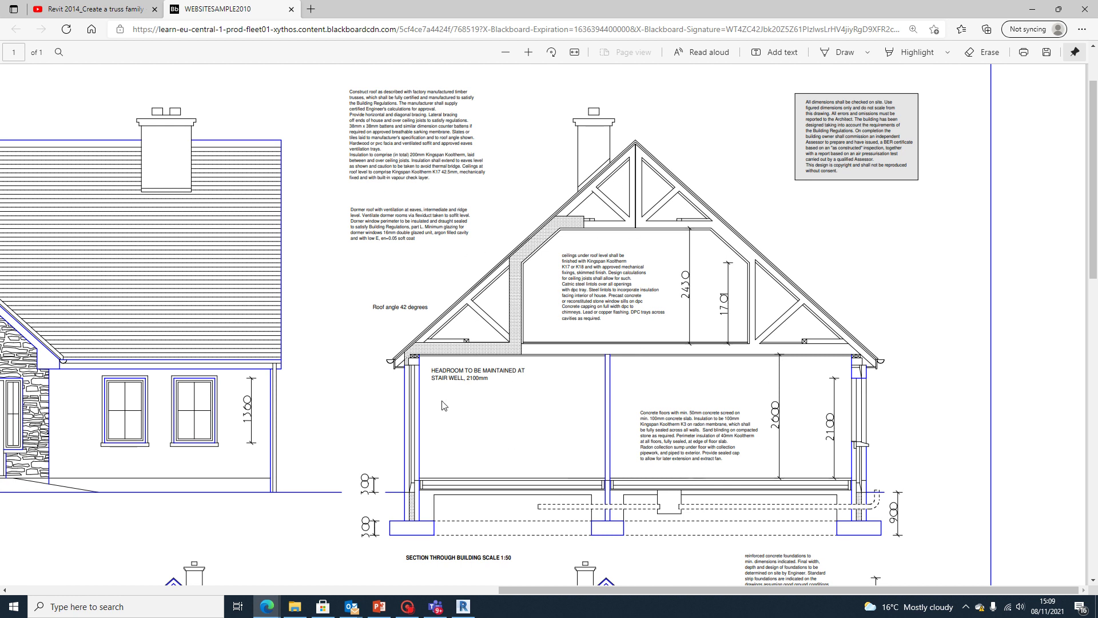
pyautogui.scroll(2, 442, 406)
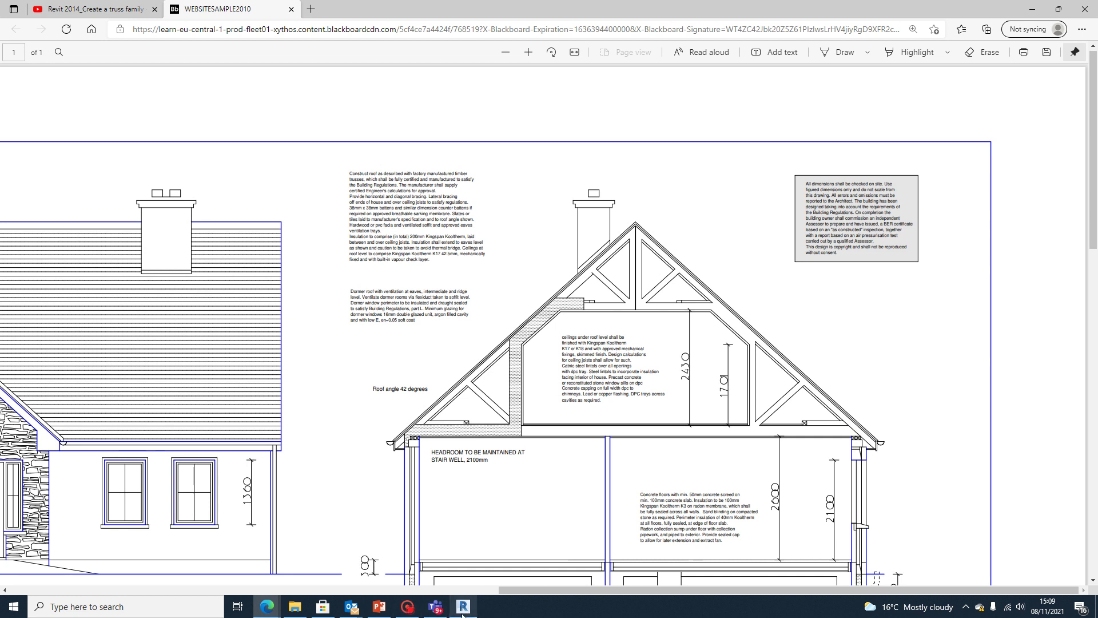
pyautogui.scroll(-4, 636, 286)
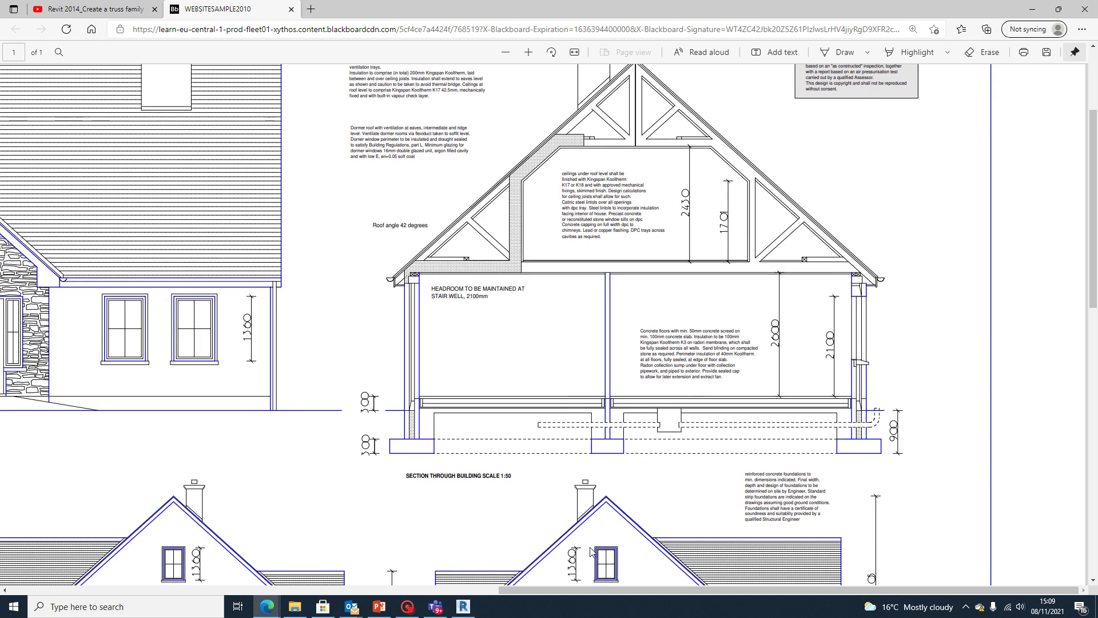
# Back in Revit, look through the dimension types list on the Modify tab
pyautogui.click(463, 606)
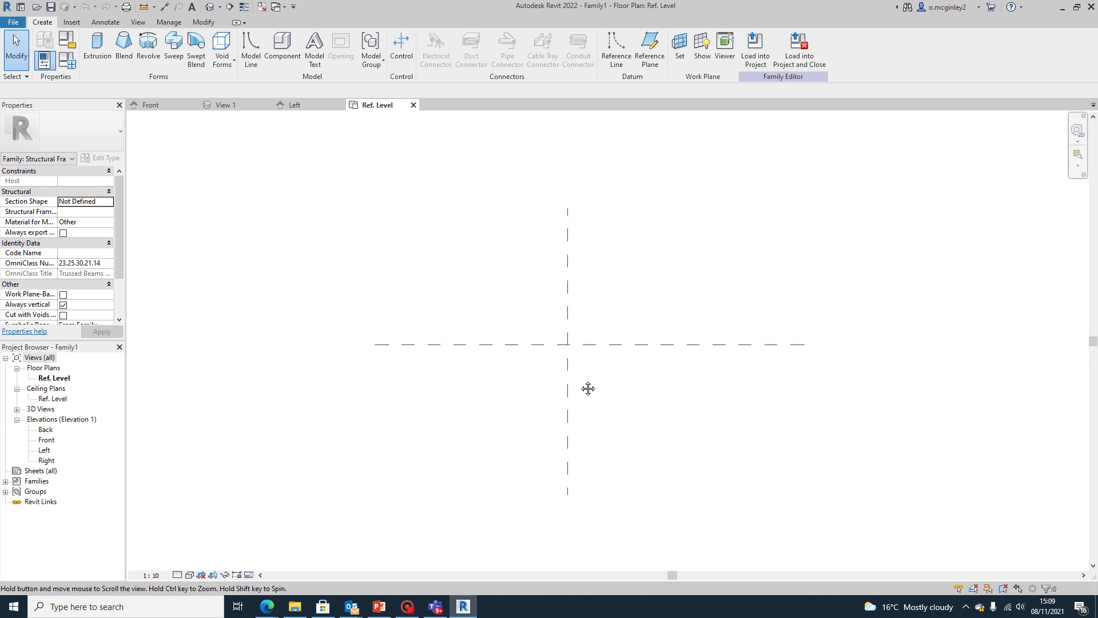
pyautogui.moveTo(588, 388); pyautogui.dragTo(567, 388, button='middle')
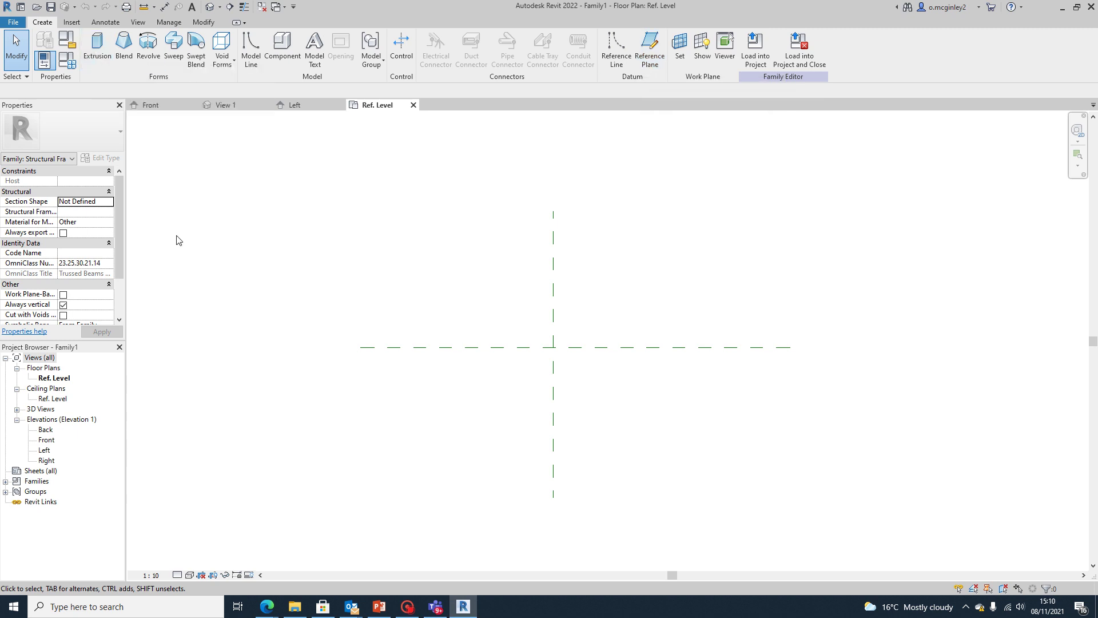
pyautogui.click(203, 22)
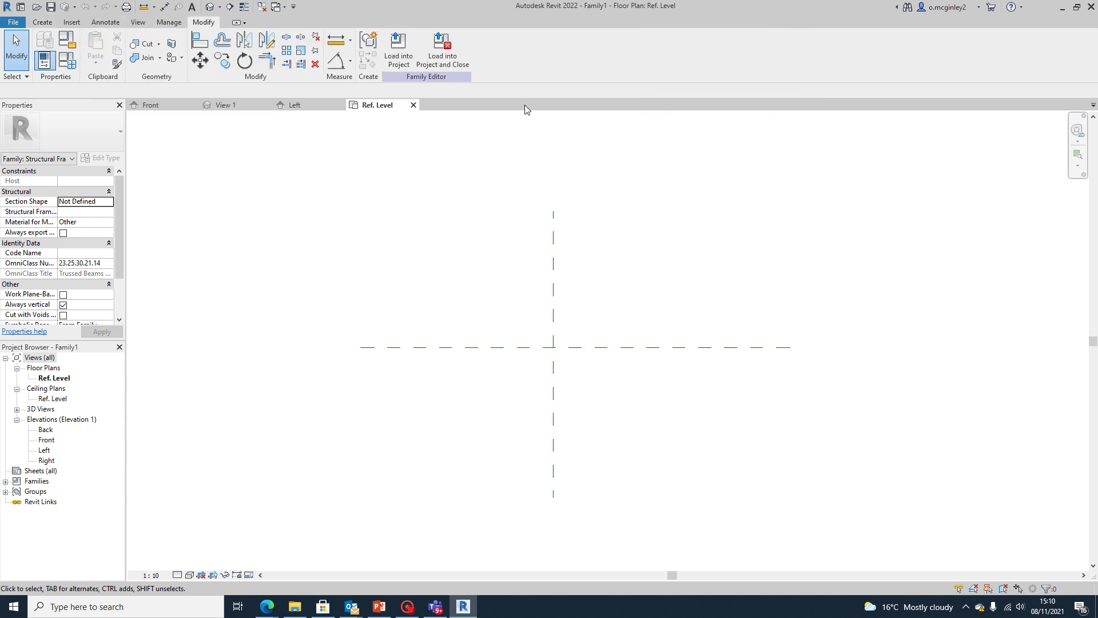
pyautogui.click(350, 61)
pyautogui.click(50, 23)
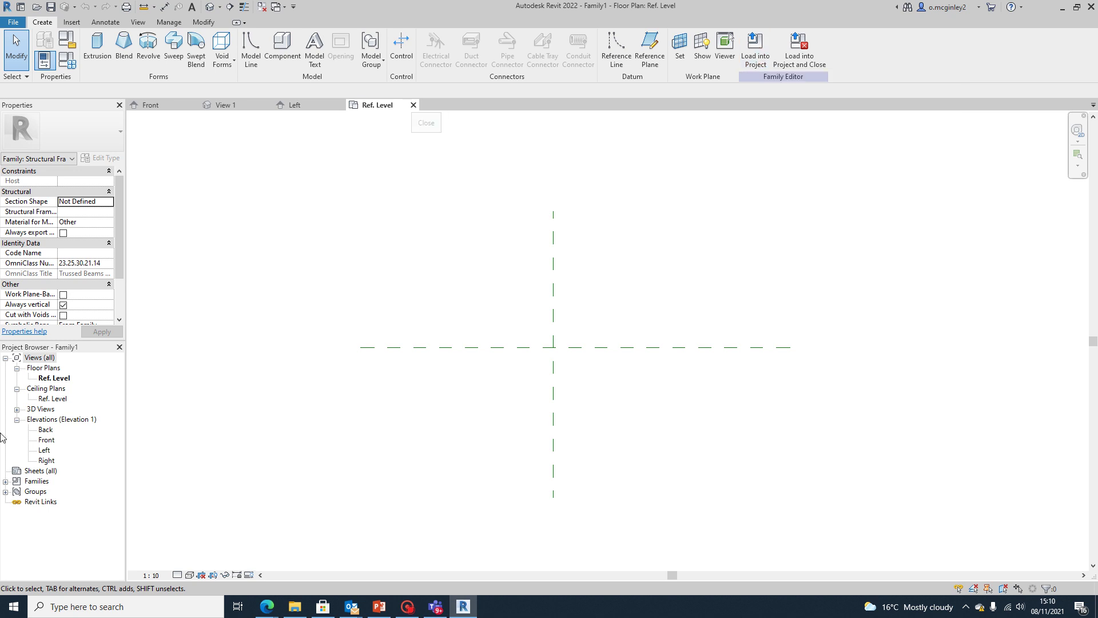
# Open Elevations > Front from the Project Browser, then bring the house section PDF back
pyautogui.click(17, 410)
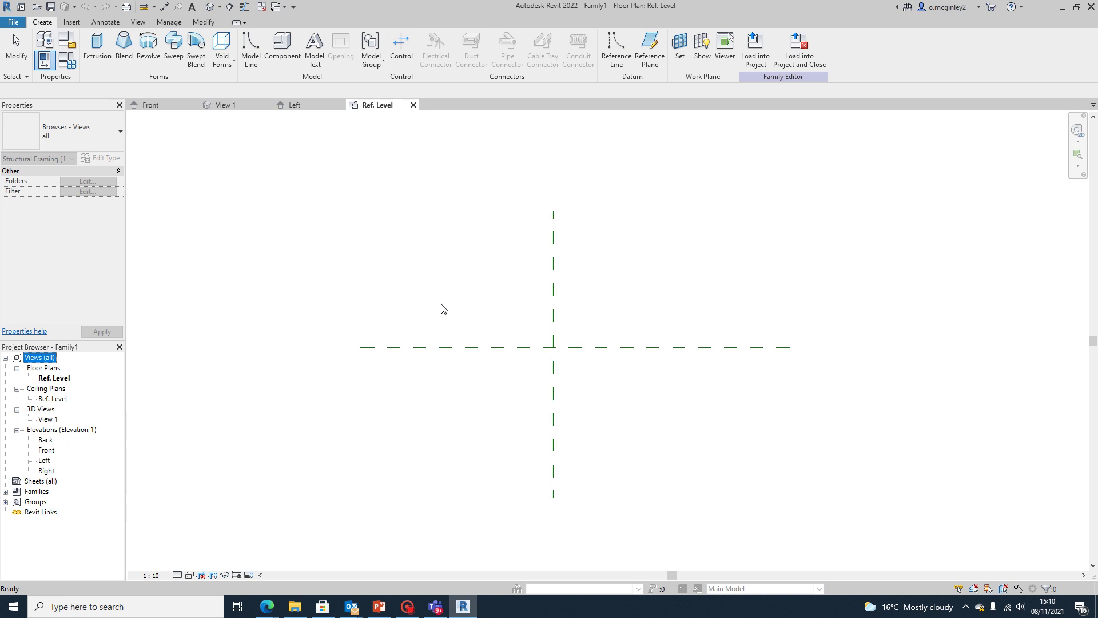
pyautogui.doubleClick(45, 450)
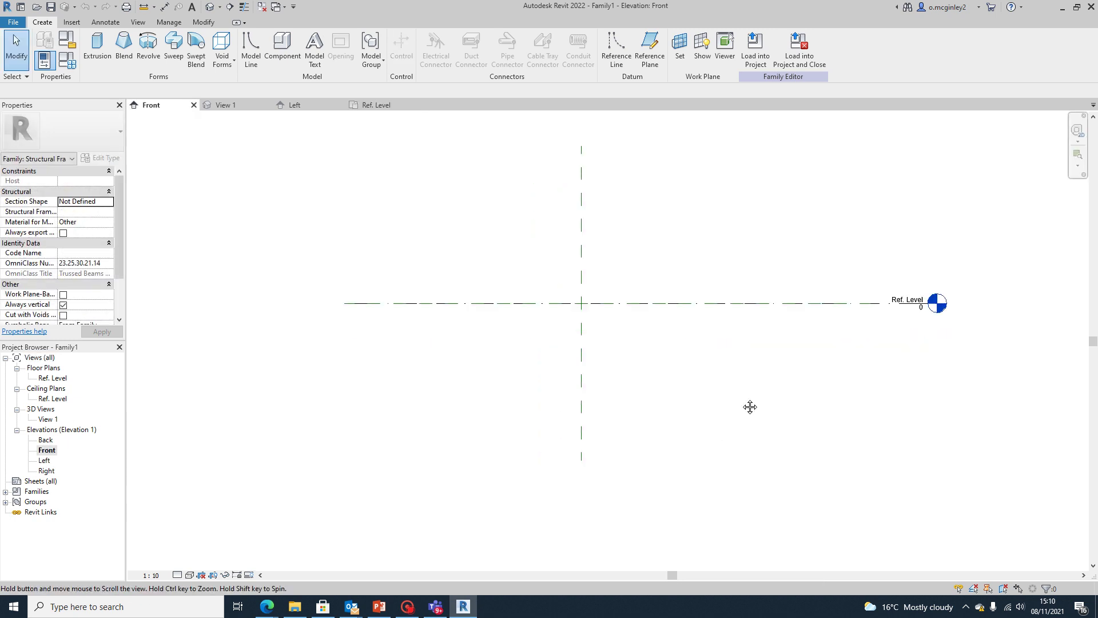
pyautogui.scroll(-2, 750, 407)
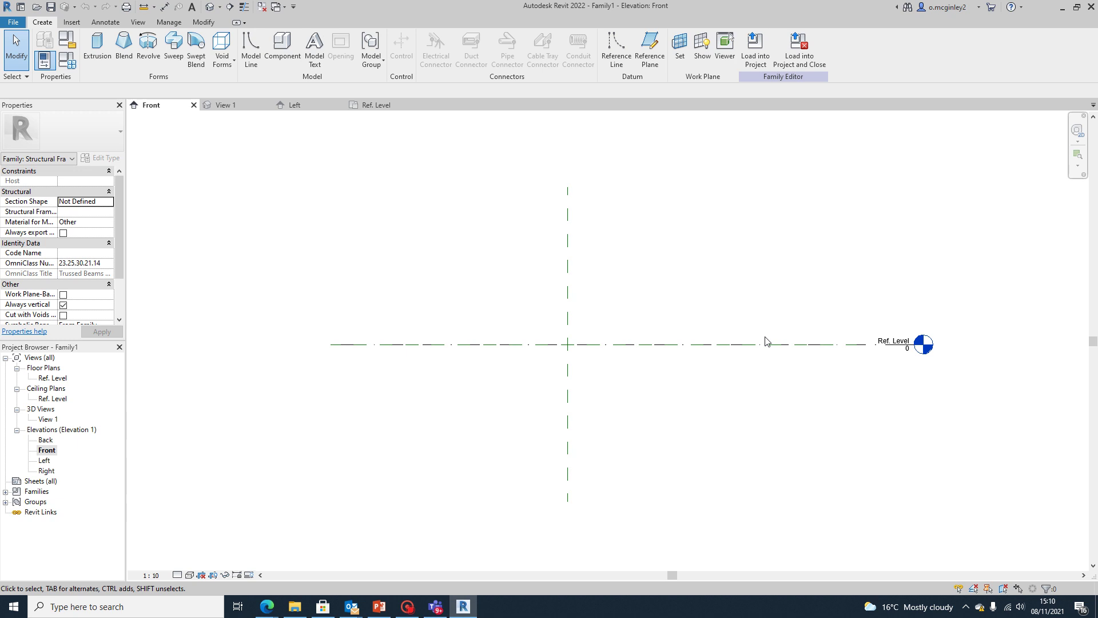
pyautogui.scroll(2, 767, 341)
pyautogui.moveTo(267, 607)
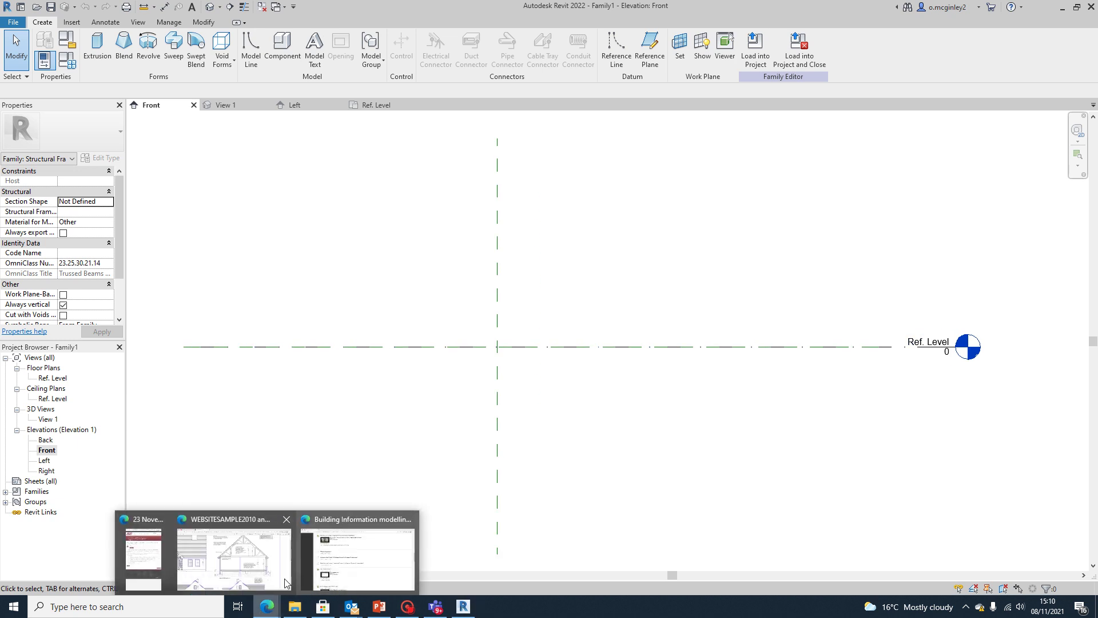
pyautogui.click(285, 583)
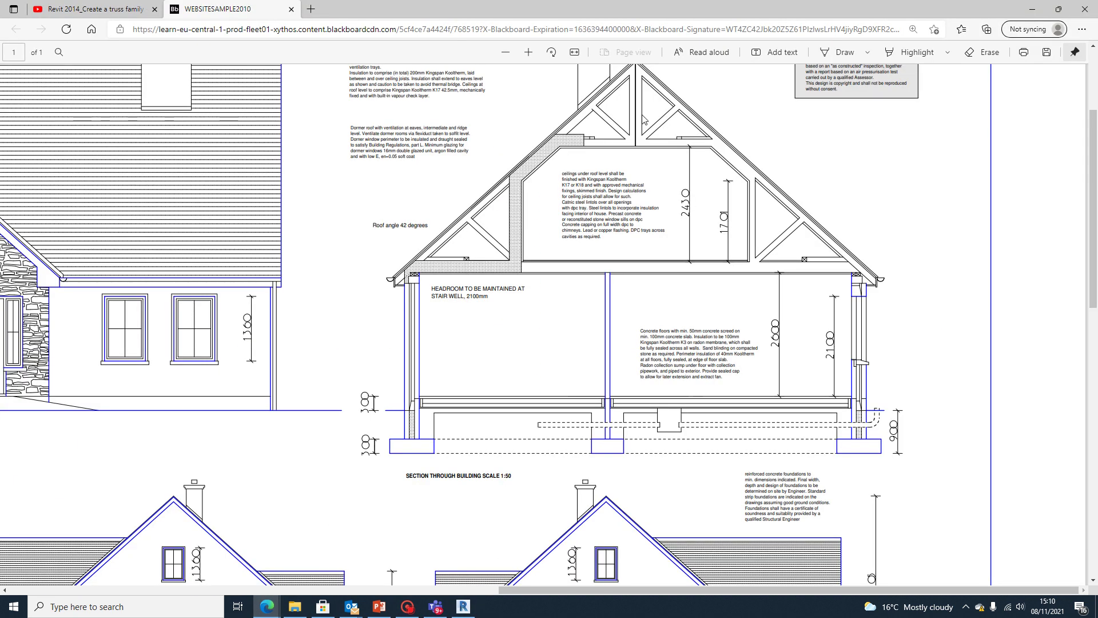
# Check the PDF's roof section, then return to Revit and recentre the Front elevation
pyautogui.scroll(3, 686, 269)
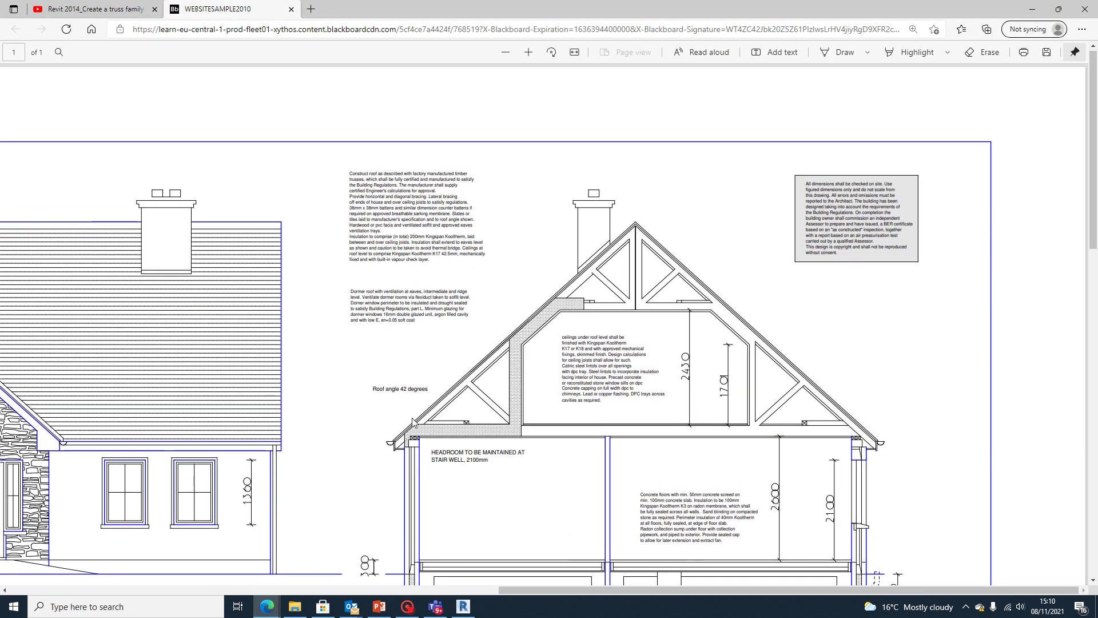
pyautogui.click(463, 607)
pyautogui.scroll(-2, 549, 479)
pyautogui.moveTo(569, 435); pyautogui.dragTo(621, 435, button='middle')
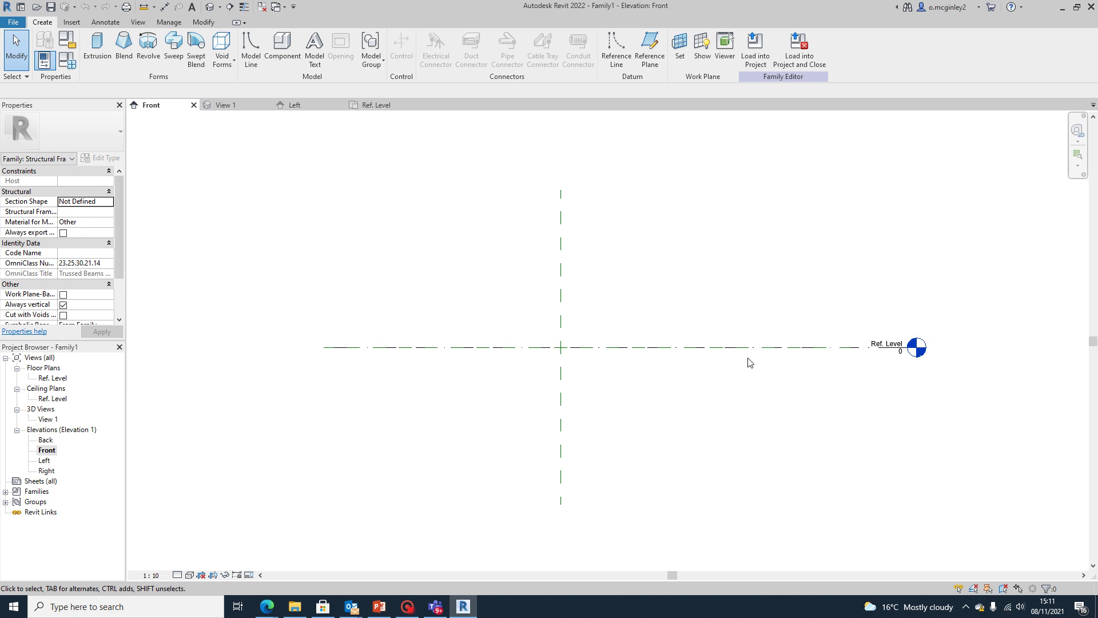
# Uncheck the Levels annotation category in the Front view's Visibility/Graphics and apply
pyautogui.click(138, 23)
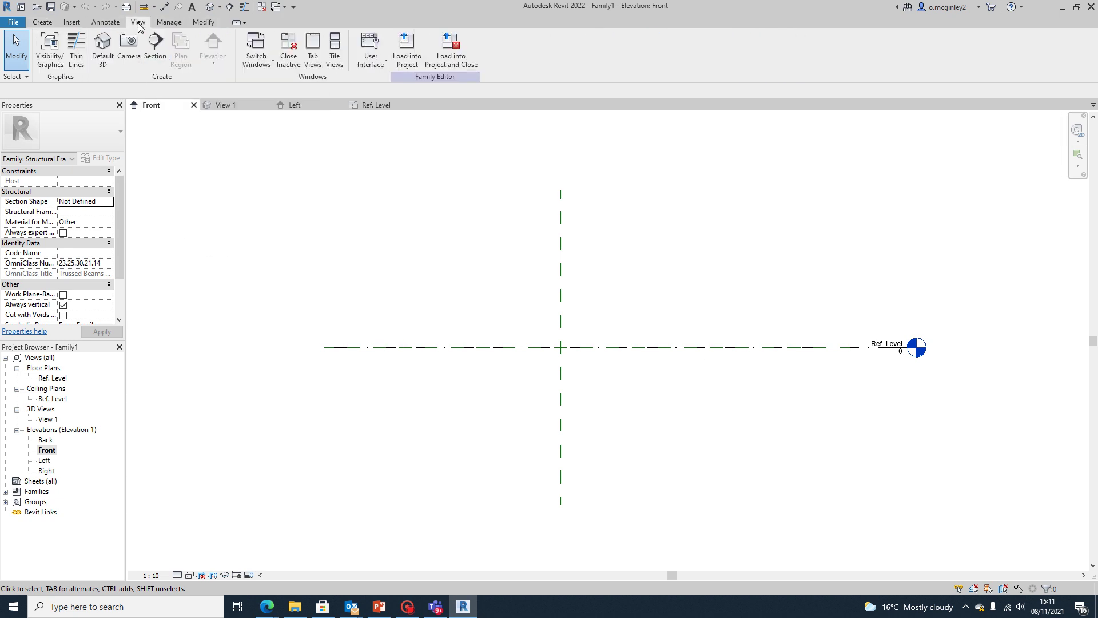
pyautogui.click(49, 62)
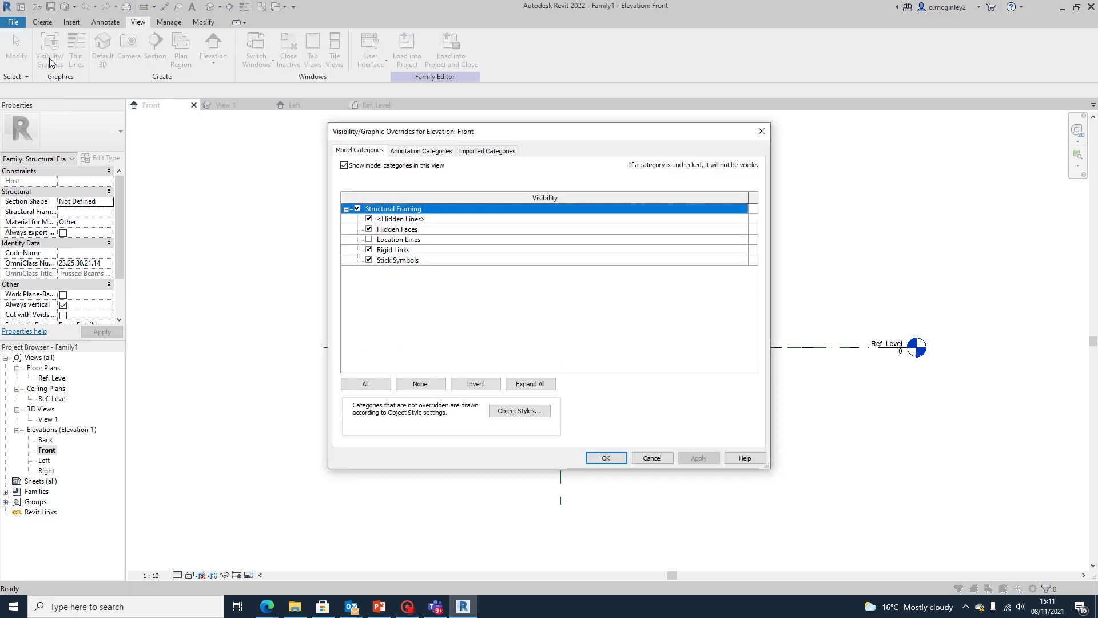
pyautogui.click(416, 152)
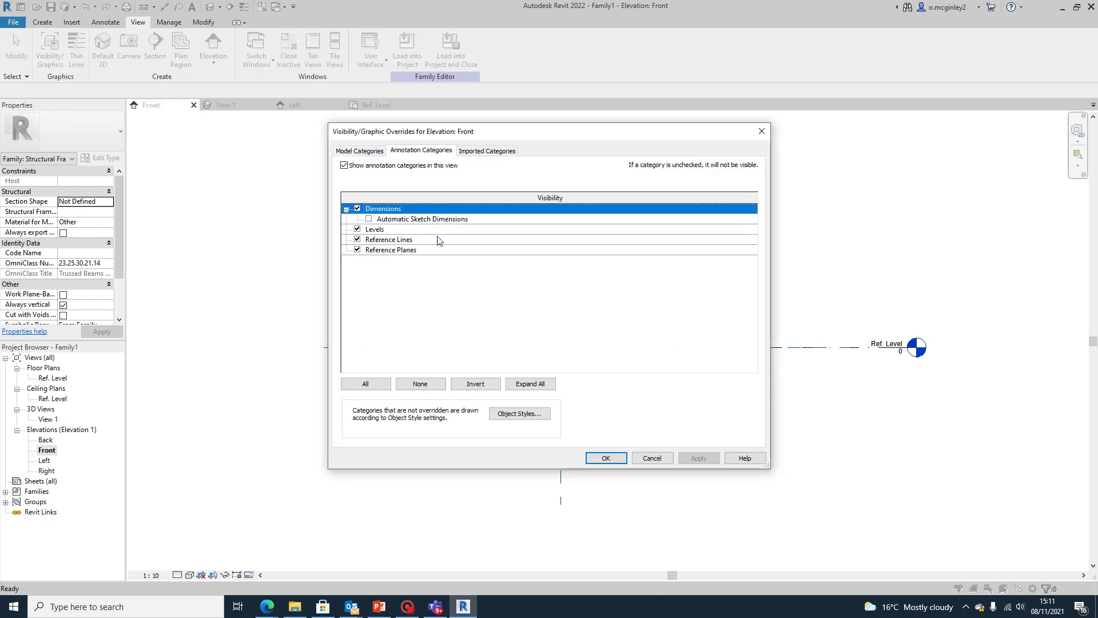
pyautogui.click(372, 231)
pyautogui.click(358, 230)
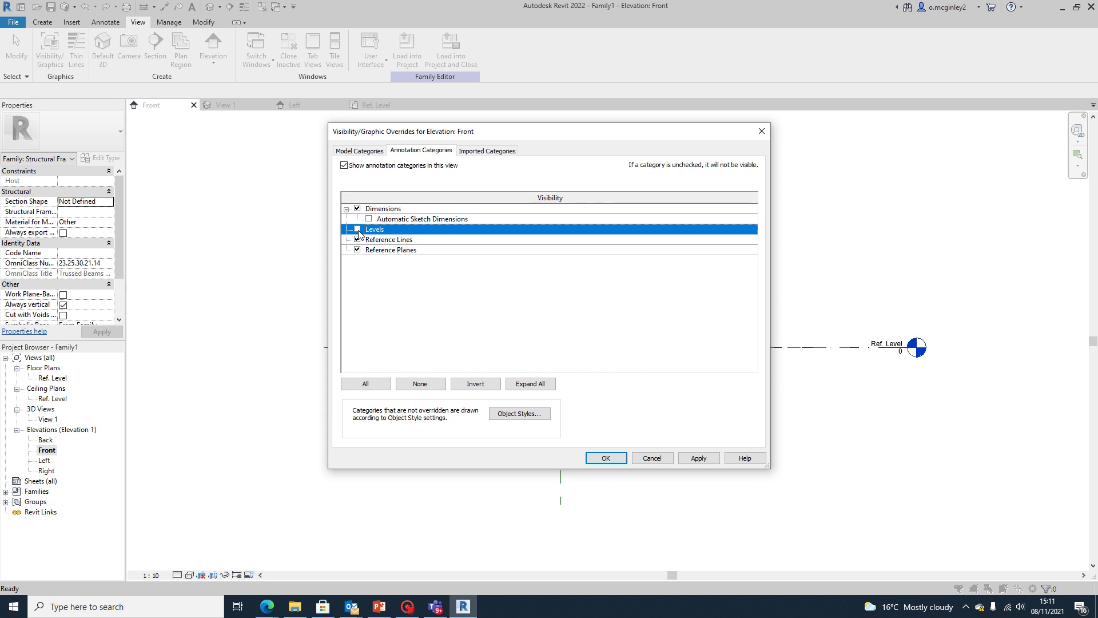
pyautogui.click(699, 459)
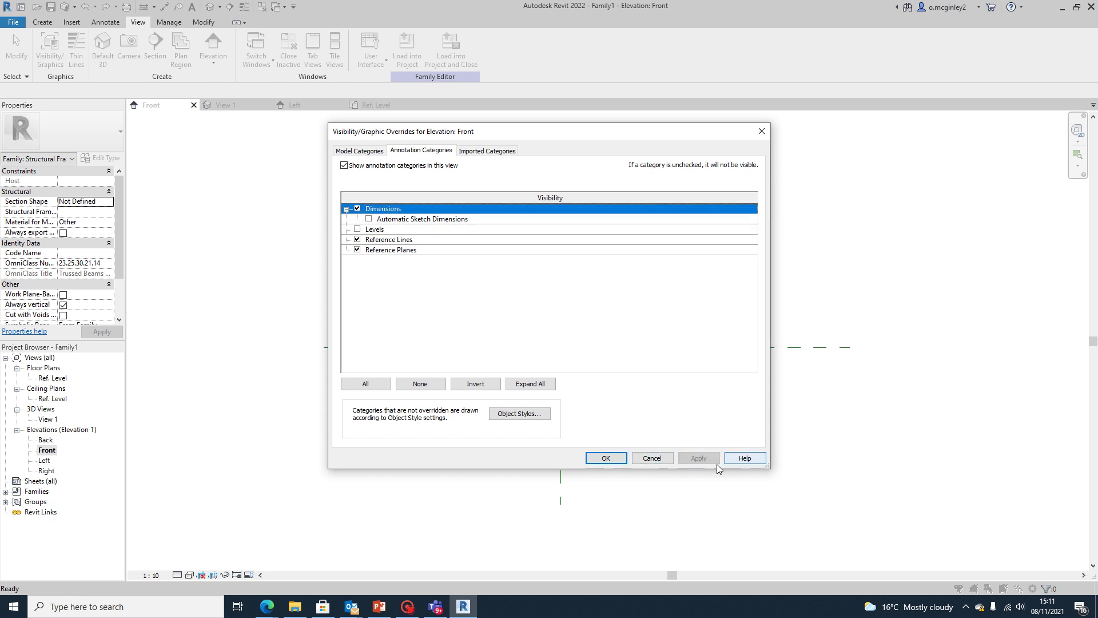
pyautogui.click(606, 458)
pyautogui.scroll(-2, 452, 405)
pyautogui.moveTo(493, 440); pyautogui.dragTo(505, 349, button='middle')
pyautogui.scroll(-1, 574, 380)
# Extend the horizontal reference plane farther to the left and right
pyautogui.click(505, 346)
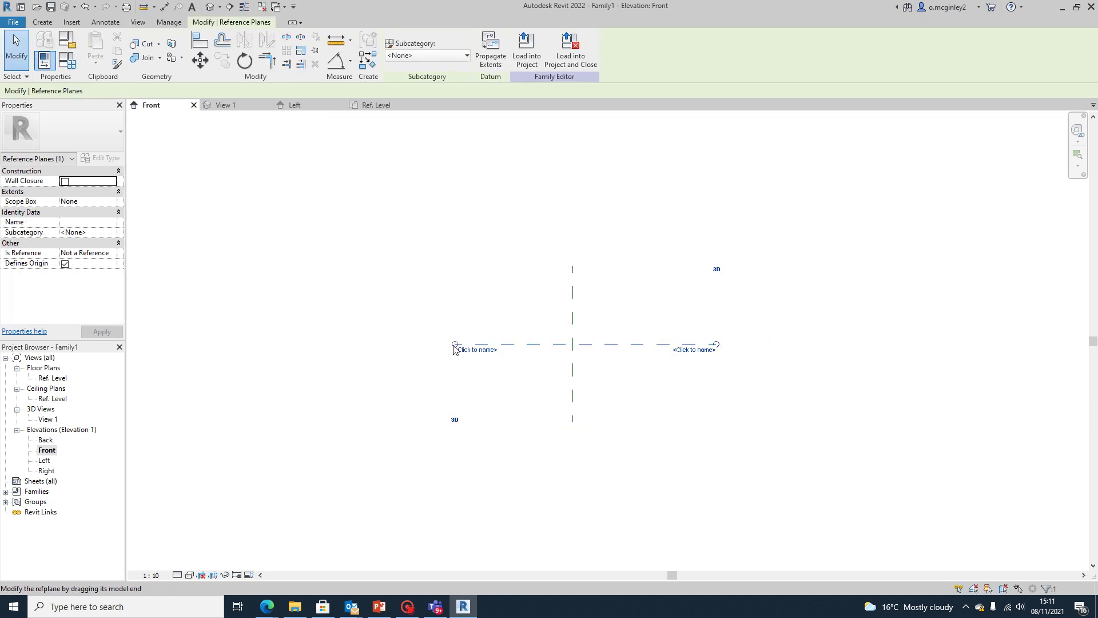
pyautogui.scroll(2, 522, 354)
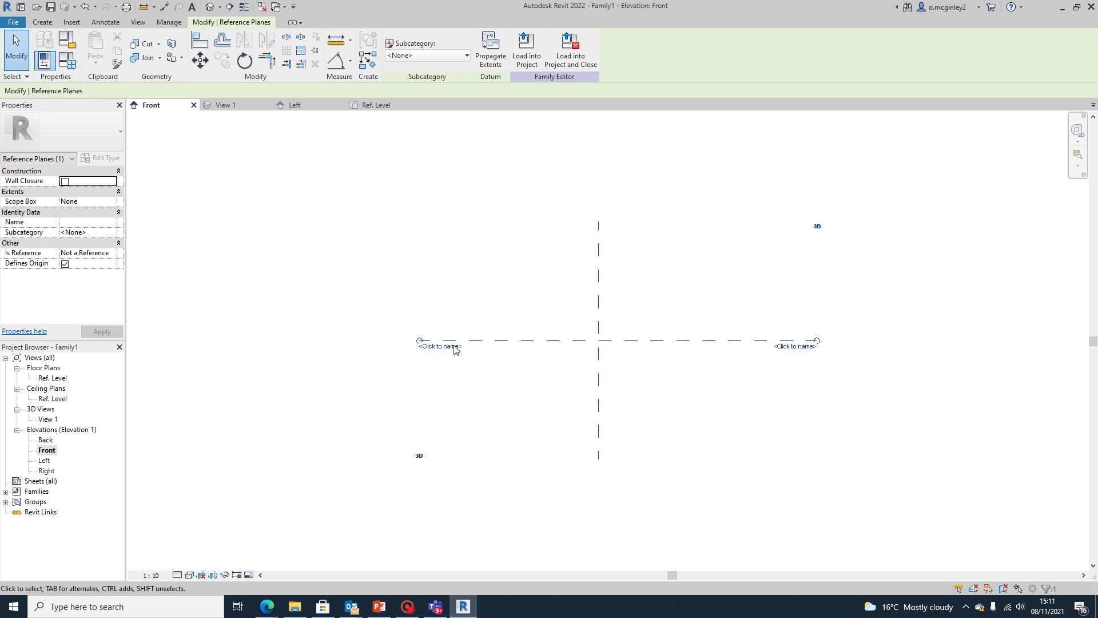
pyautogui.moveTo(419, 340); pyautogui.dragTo(170, 340)
pyautogui.scroll(-2, 241, 412)
pyautogui.moveTo(242, 412); pyautogui.dragTo(606, 342, button='middle')
pyautogui.moveTo(566, 286); pyautogui.dragTo(225, 309)
pyautogui.click(642, 350)
pyautogui.scroll(-2, 642, 351)
pyautogui.moveTo(642, 351); pyautogui.dragTo(422, 429, button='middle')
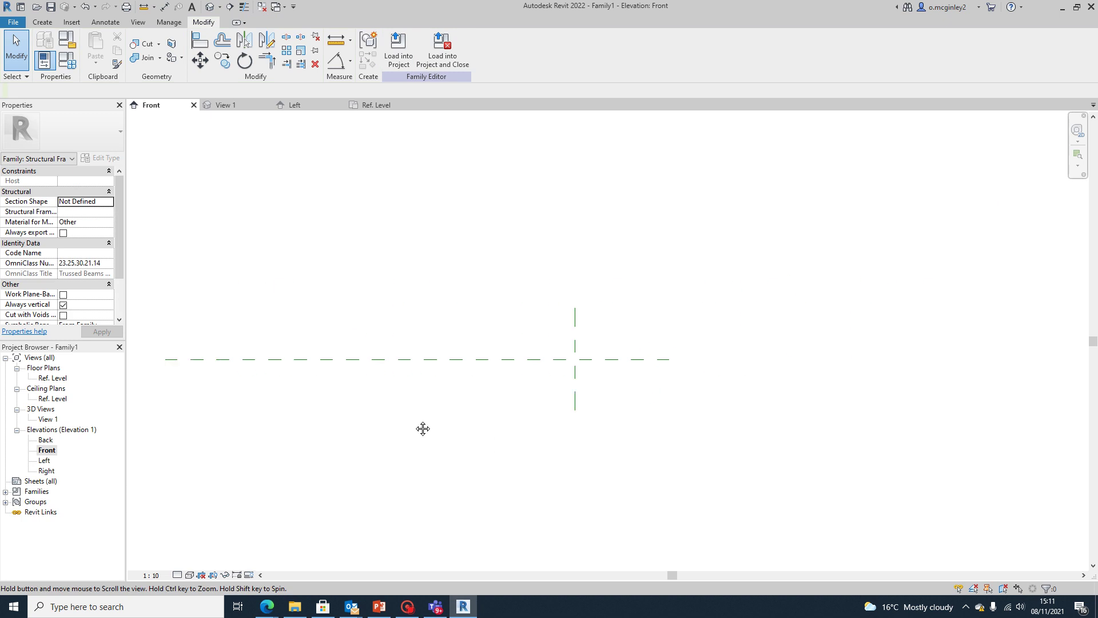
pyautogui.click(641, 362)
pyautogui.moveTo(664, 363)
pyautogui.mouseDown()
pyautogui.moveTo(1070, 360)
pyautogui.moveTo(1052, 360)
pyautogui.mouseUp()
# Stretch the vertical Center (Left/Right) reference plane upward and downward
pyautogui.click(574, 393)
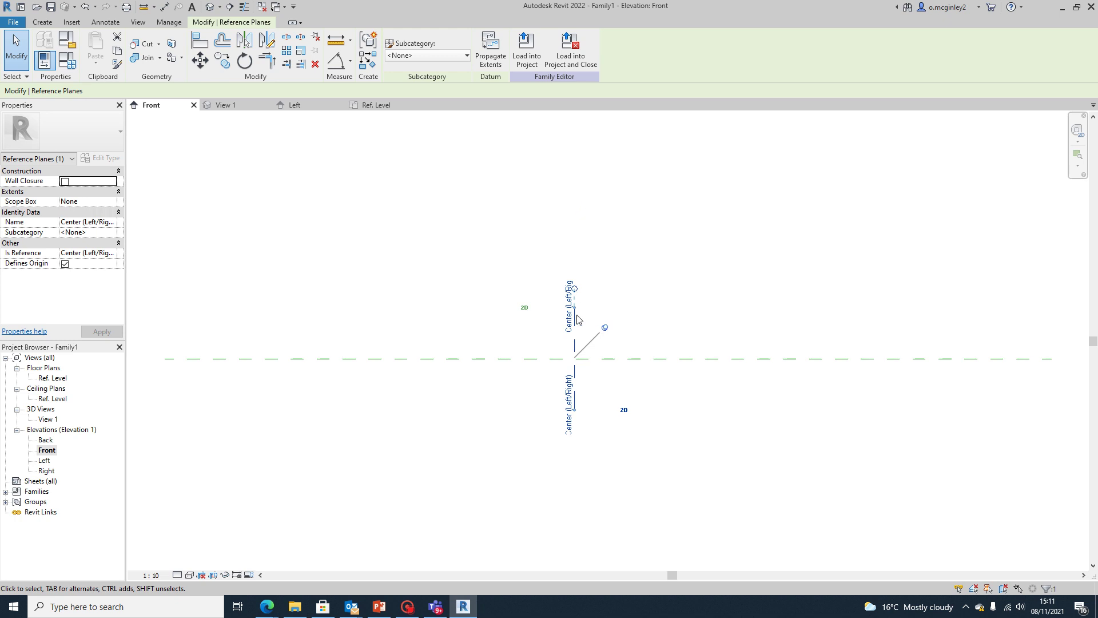
pyautogui.moveTo(575, 313); pyautogui.dragTo(574, 128)
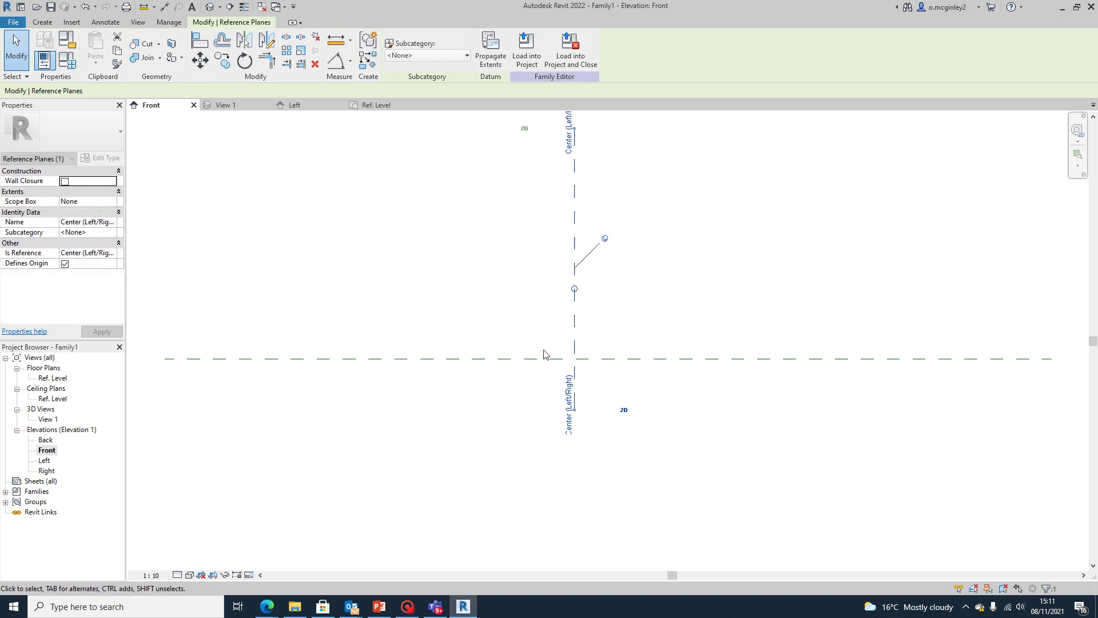
pyautogui.moveTo(575, 410); pyautogui.dragTo(575, 559)
pyautogui.scroll(-3, 589, 457)
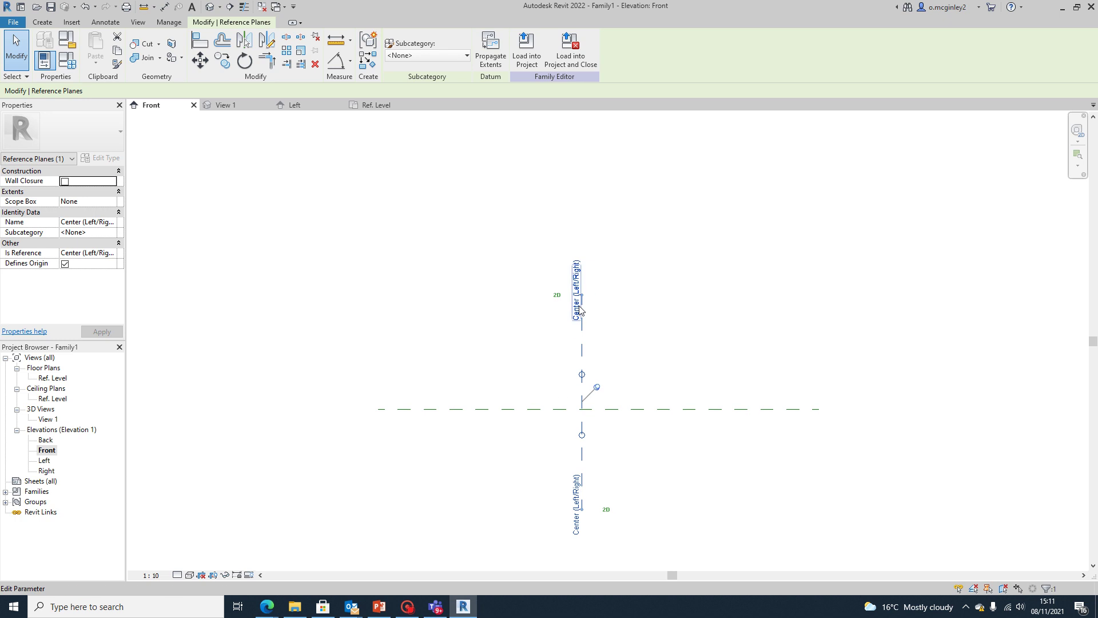
pyautogui.moveTo(583, 296); pyautogui.dragTo(664, 153)
pyautogui.press('Escape')
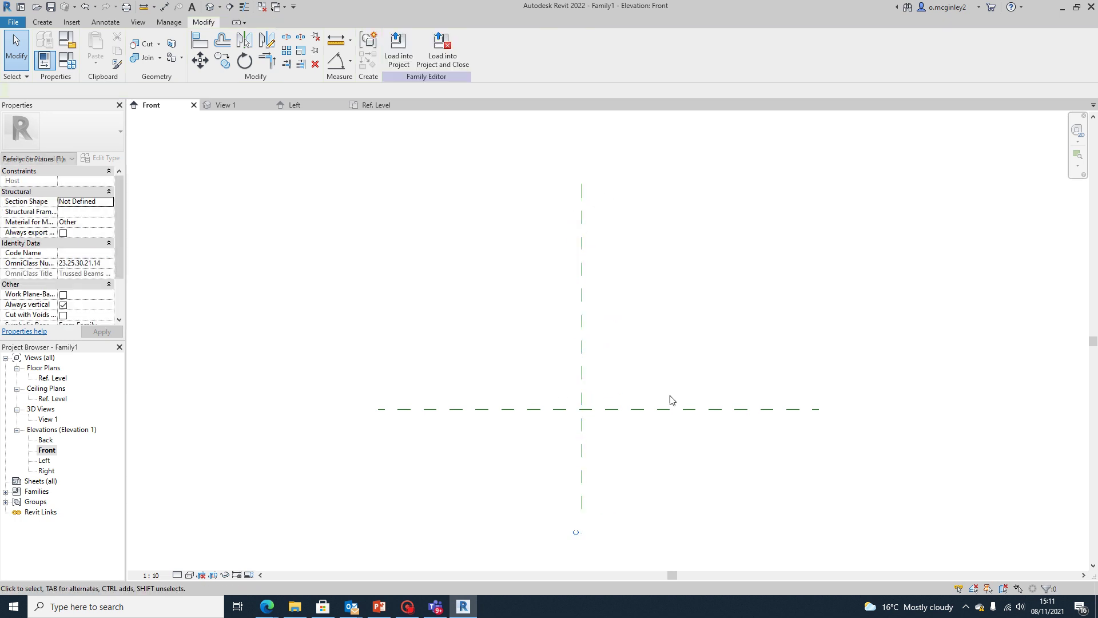
pyautogui.scroll(2, 500, 401)
pyautogui.scroll(-3, 497, 373)
pyautogui.moveTo(491, 364); pyautogui.dragTo(467, 379, button='middle')
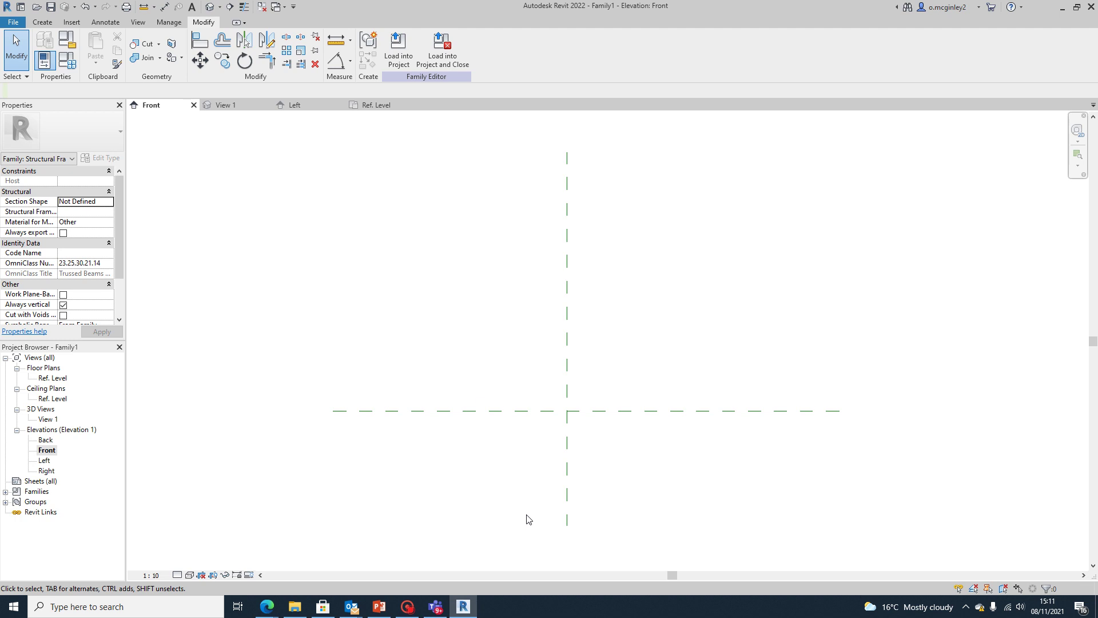
pyautogui.moveTo(269, 607)
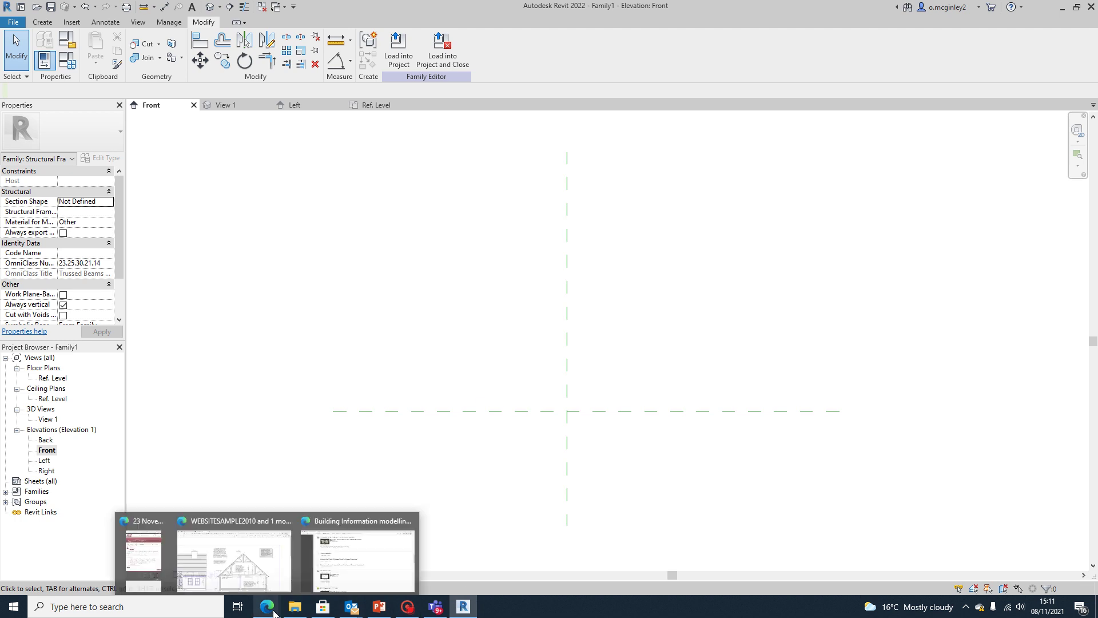
pyautogui.click(245, 579)
pyautogui.scroll(-3, 452, 492)
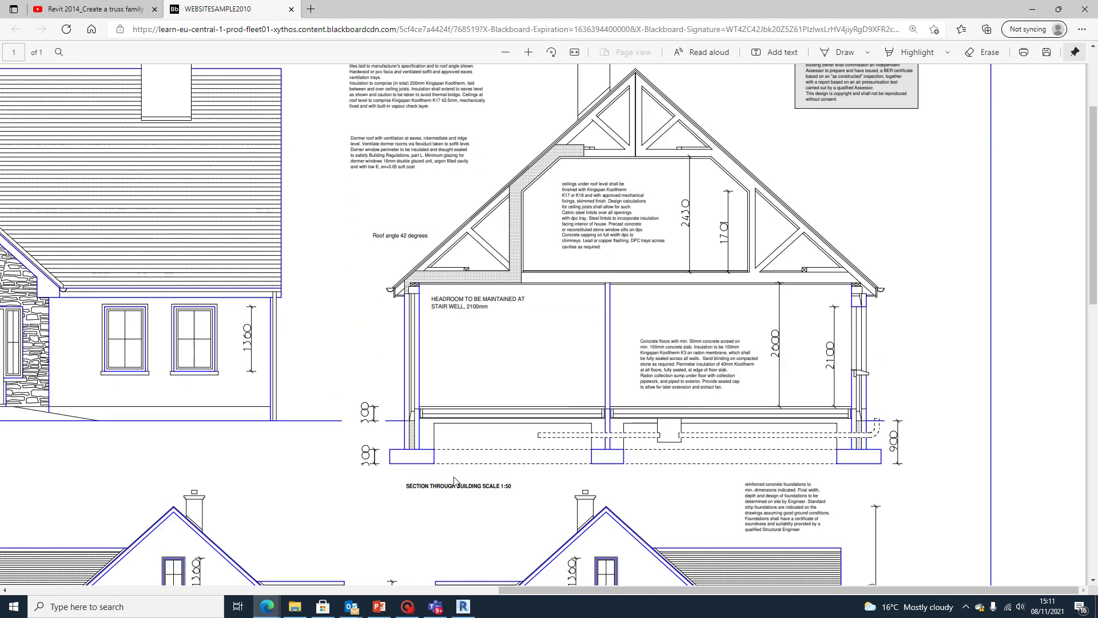
pyautogui.scroll(-15, 457, 395)
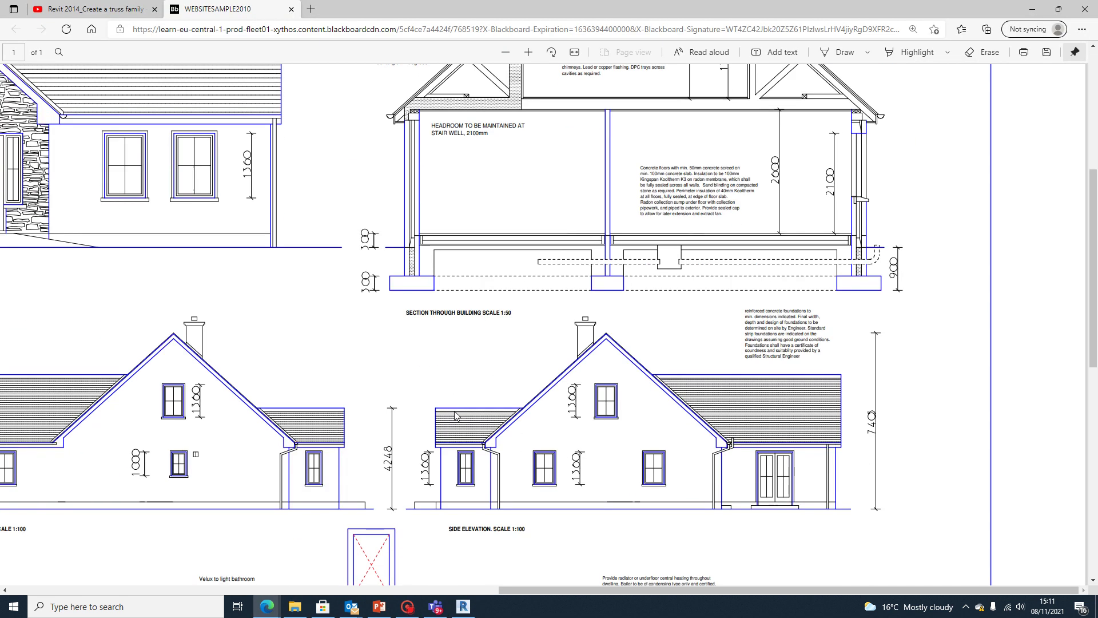
pyautogui.hscroll(-5, 457, 394)
pyautogui.hscroll(-3, 337, 222)
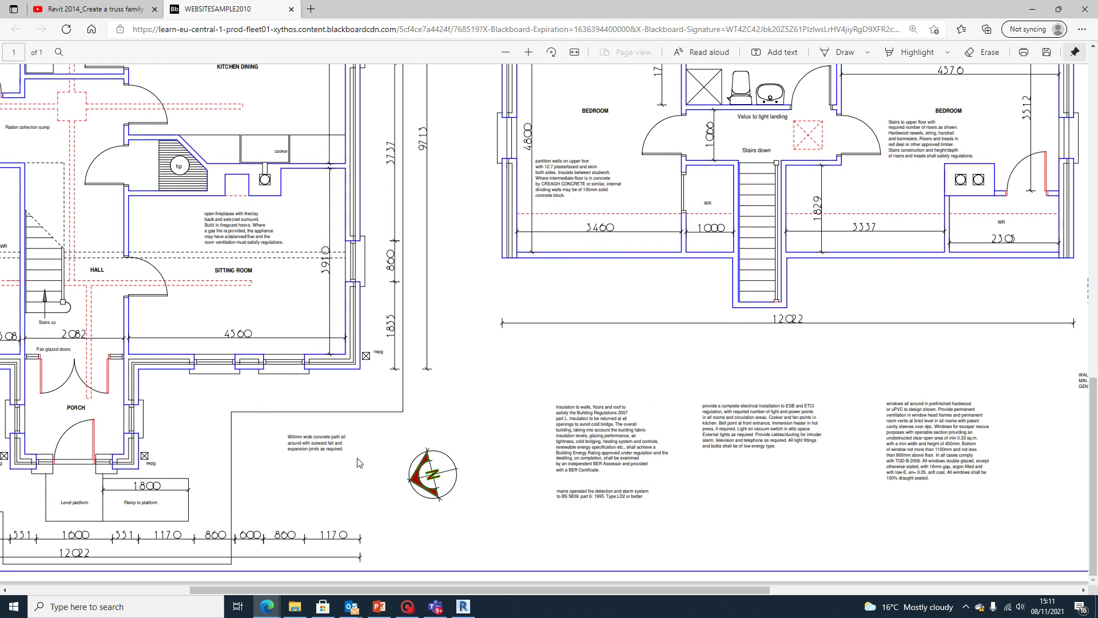
pyautogui.scroll(6, 337, 222)
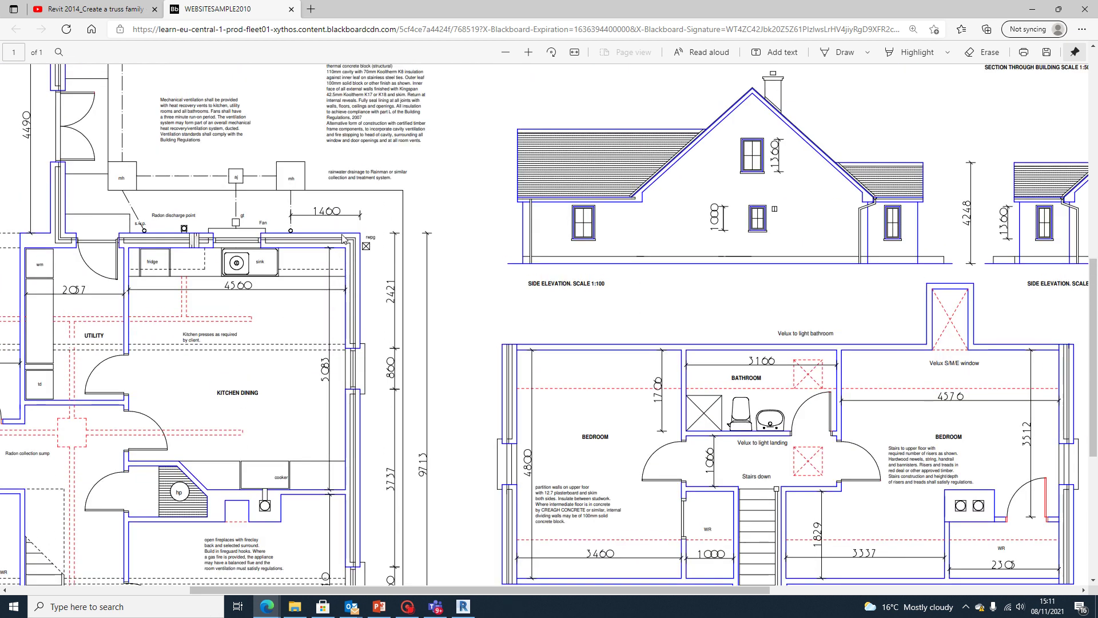
pyautogui.scroll(-5, 353, 239)
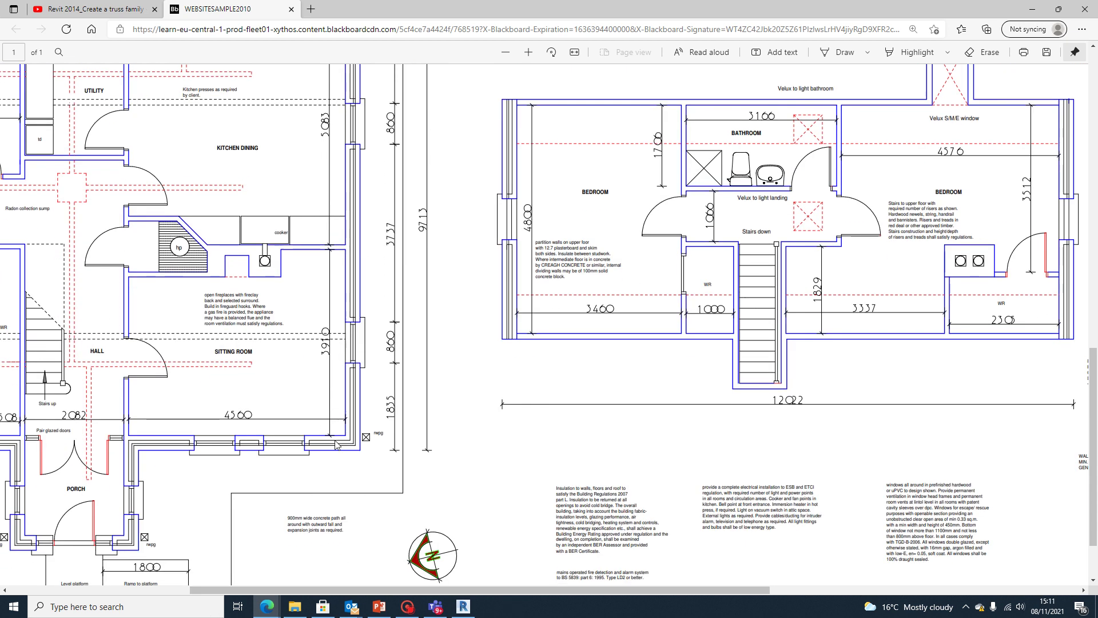
pyautogui.scroll(5, 358, 449)
pyautogui.scroll(-4, 423, 379)
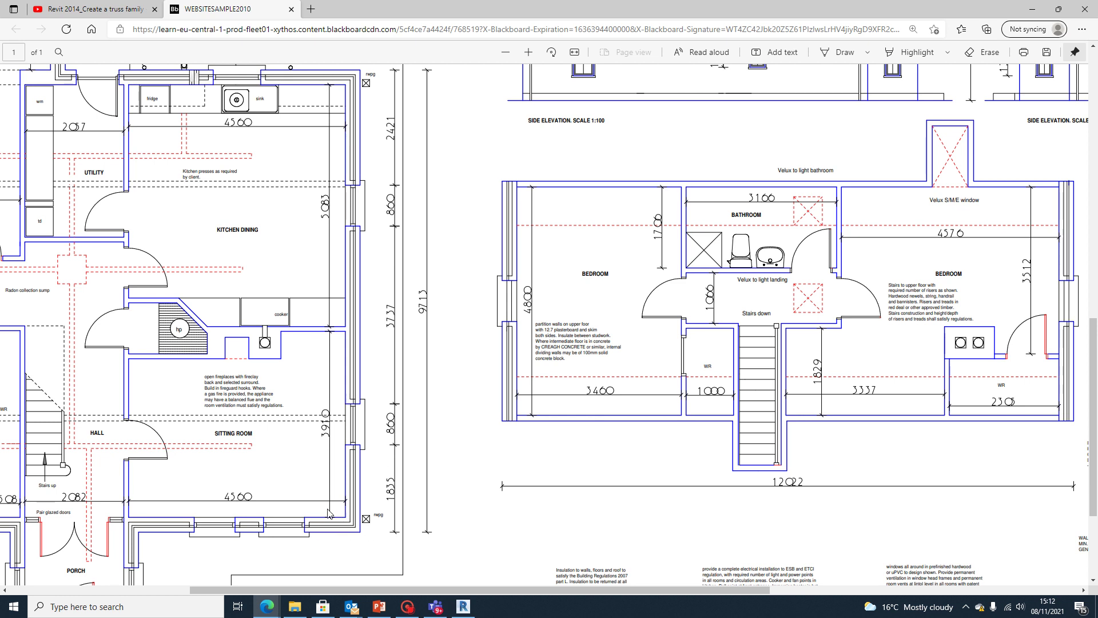
pyautogui.scroll(3, 362, 225)
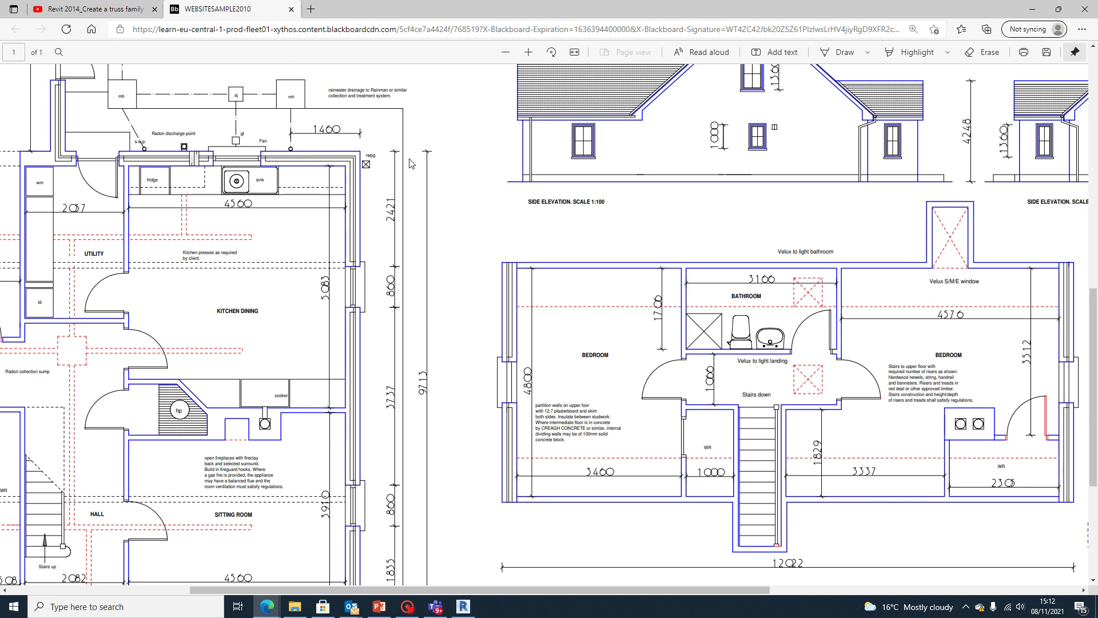
pyautogui.scroll(-3, 361, 342)
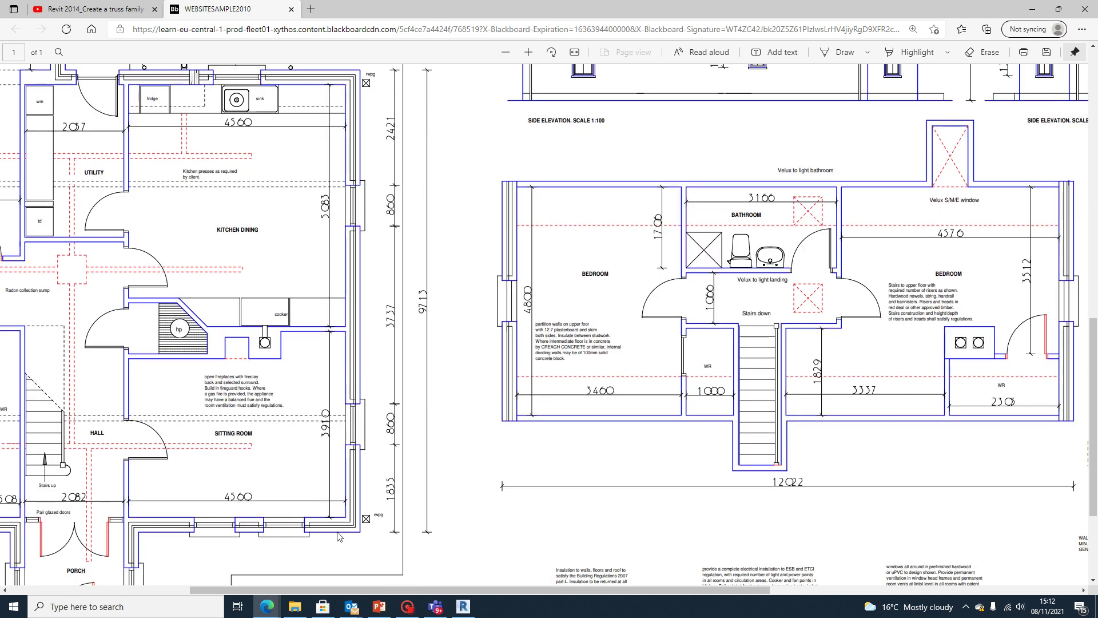
pyautogui.scroll(5, 361, 515)
pyautogui.scroll(-5, 420, 440)
pyautogui.scroll(15, 430, 293)
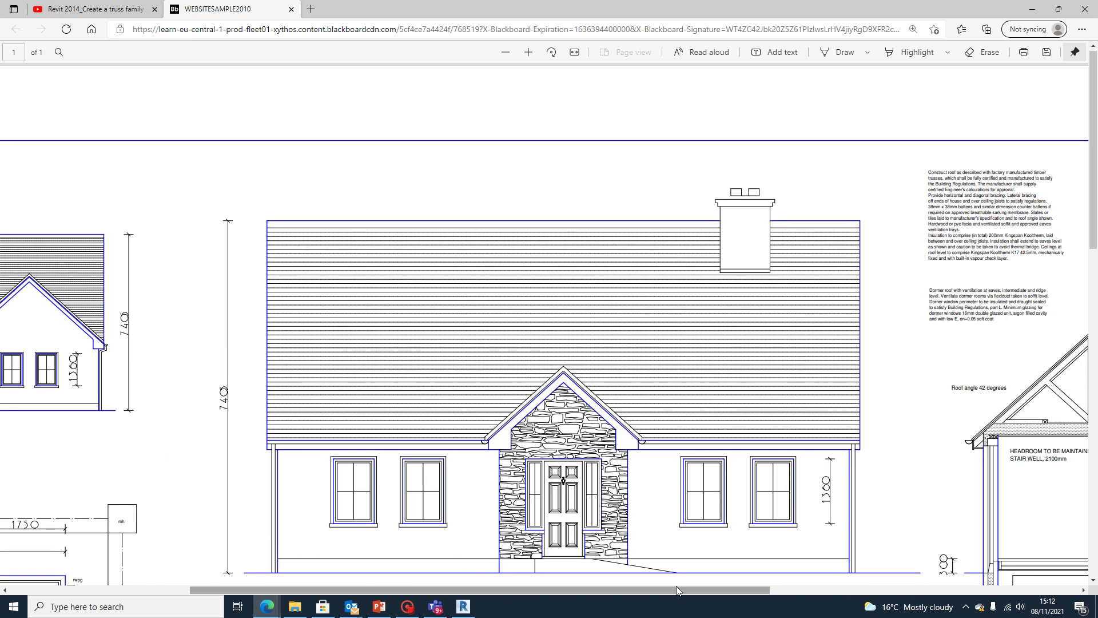
pyautogui.moveTo(675, 589); pyautogui.dragTo(938, 591)
pyautogui.scroll(-2, 526, 385)
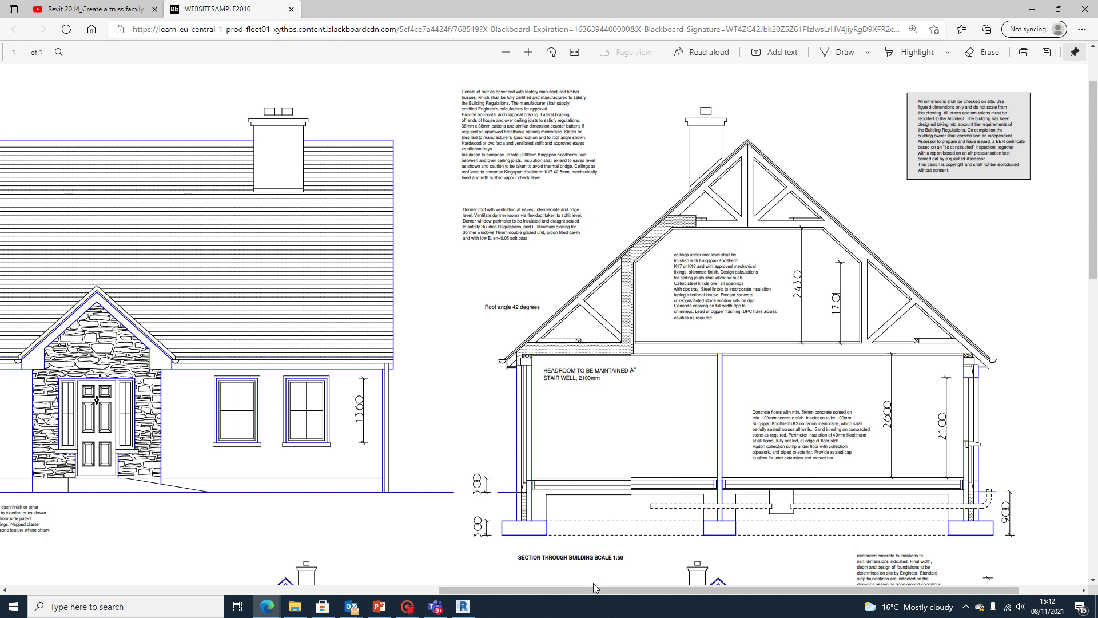
pyautogui.hscroll(1, 557, 593)
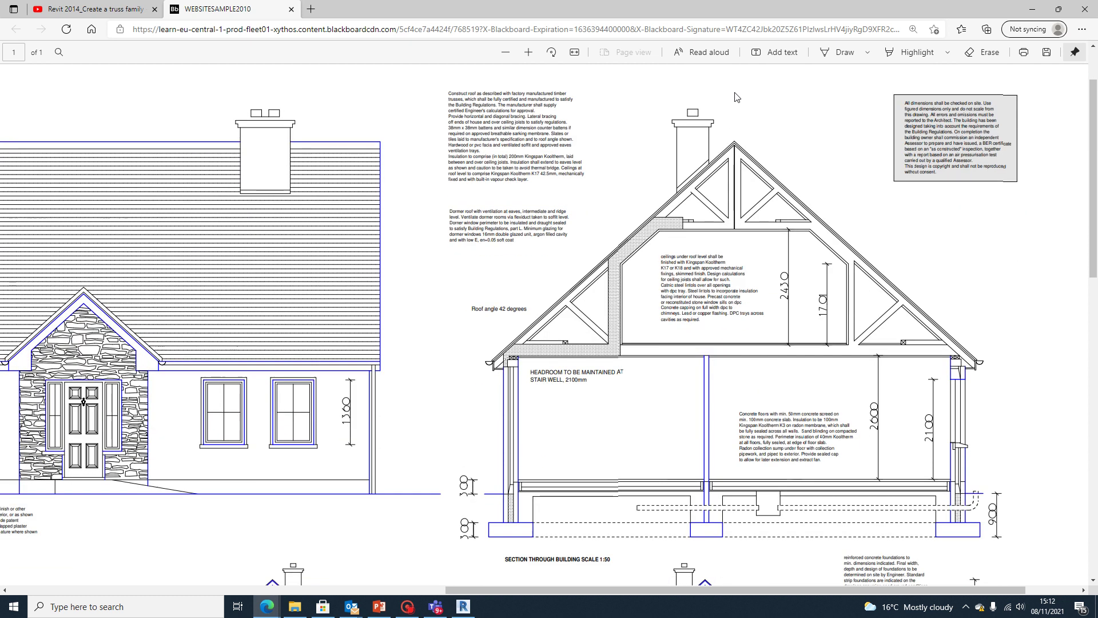
pyautogui.click(528, 52)
pyautogui.click(527, 52)
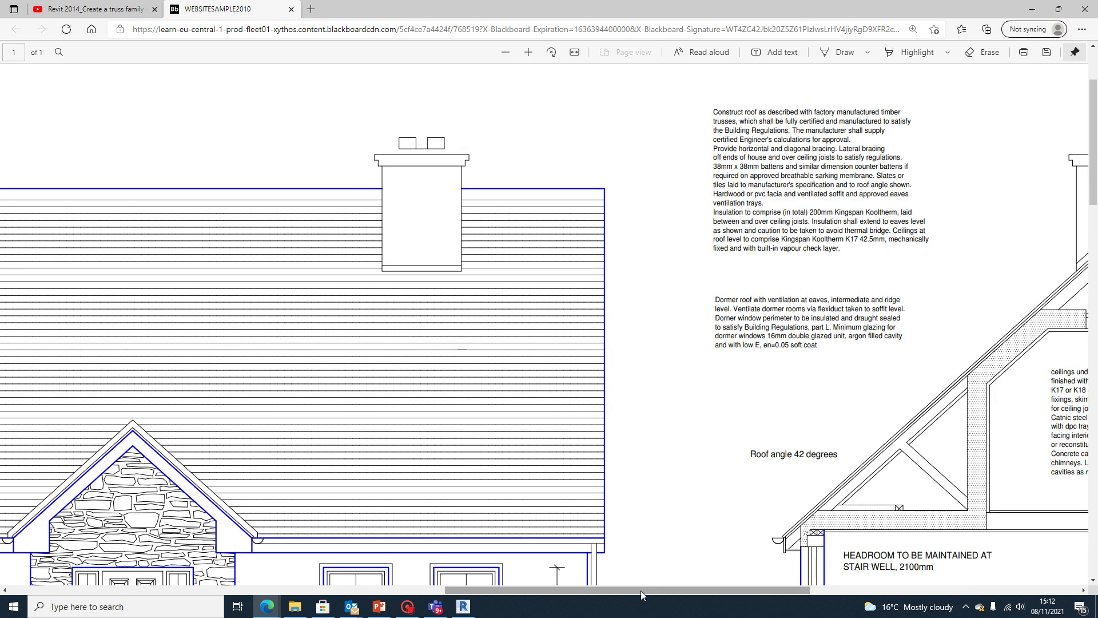
pyautogui.moveTo(640, 590); pyautogui.dragTo(760, 571)
pyautogui.scroll(-3, 395, 549)
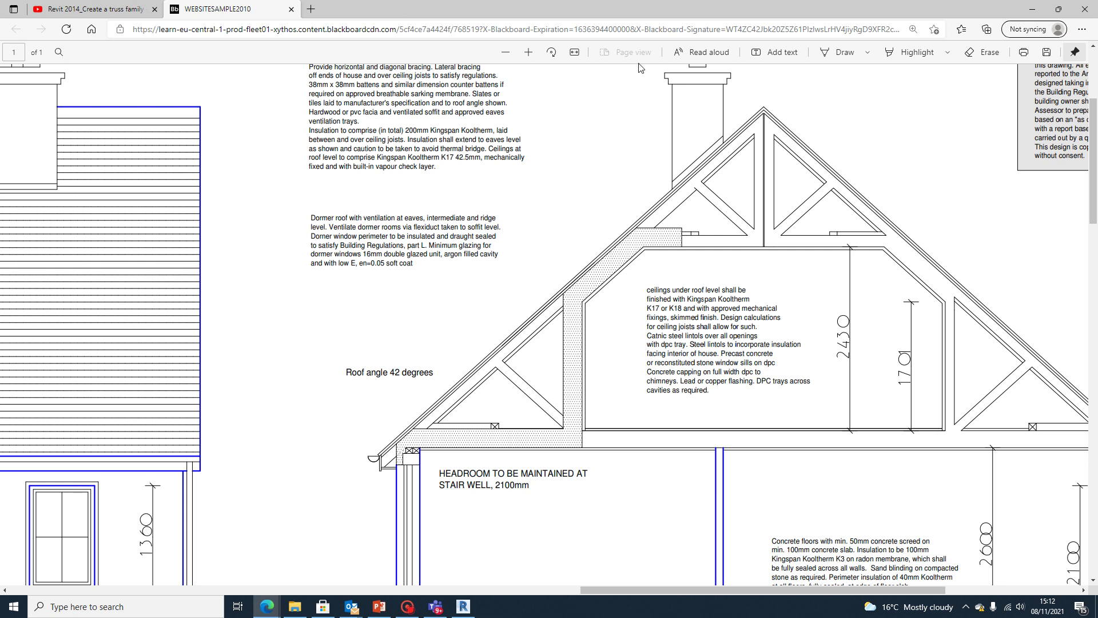
pyautogui.click(505, 52)
pyautogui.click(505, 52)
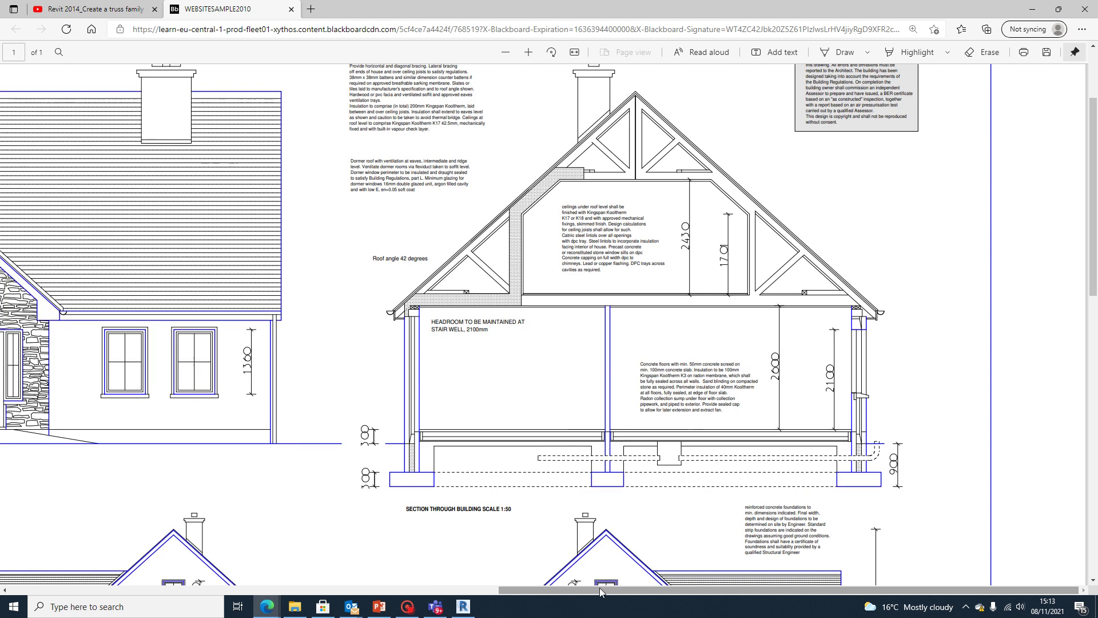
pyautogui.moveTo(599, 592); pyautogui.dragTo(206, 591)
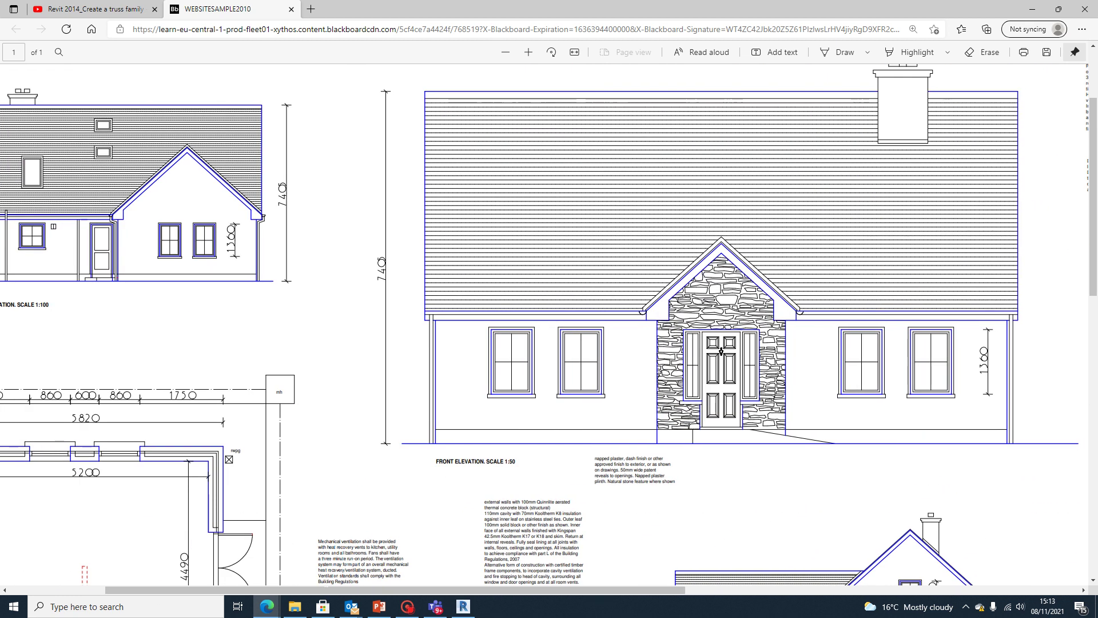
pyautogui.click(464, 607)
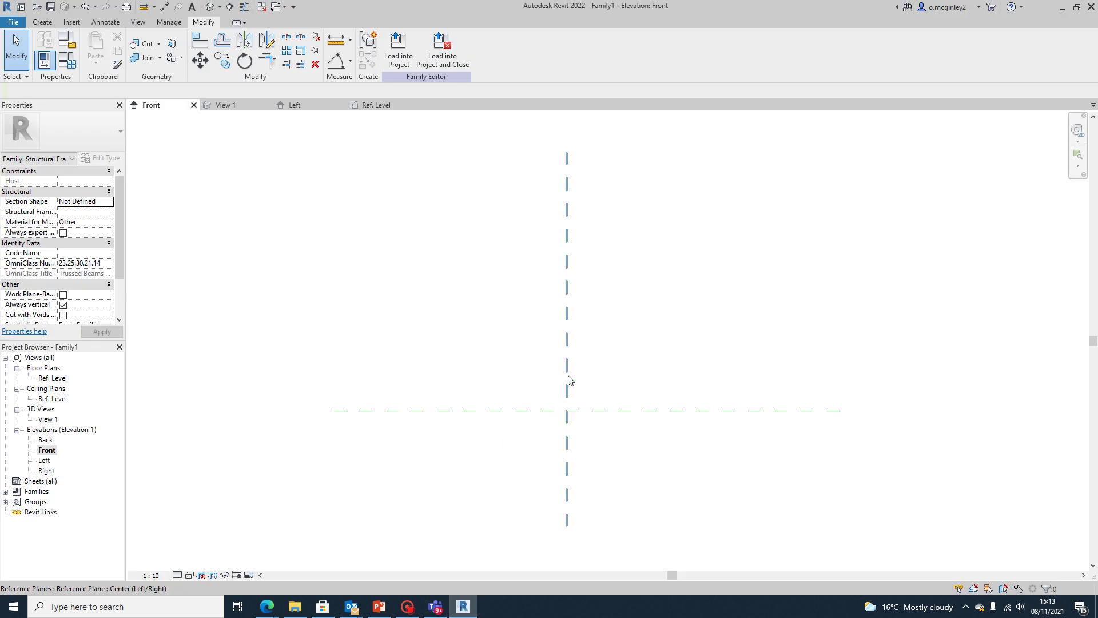
# Draw a vertical reference plane left of the centre plane in the Front elevation
pyautogui.scroll(-1, 570, 380)
pyautogui.moveTo(572, 399)
pyautogui.mouseDown(button='middle')
pyautogui.moveTo(572, 335)
pyautogui.moveTo(559, 385)
pyautogui.mouseUp(button='middle')
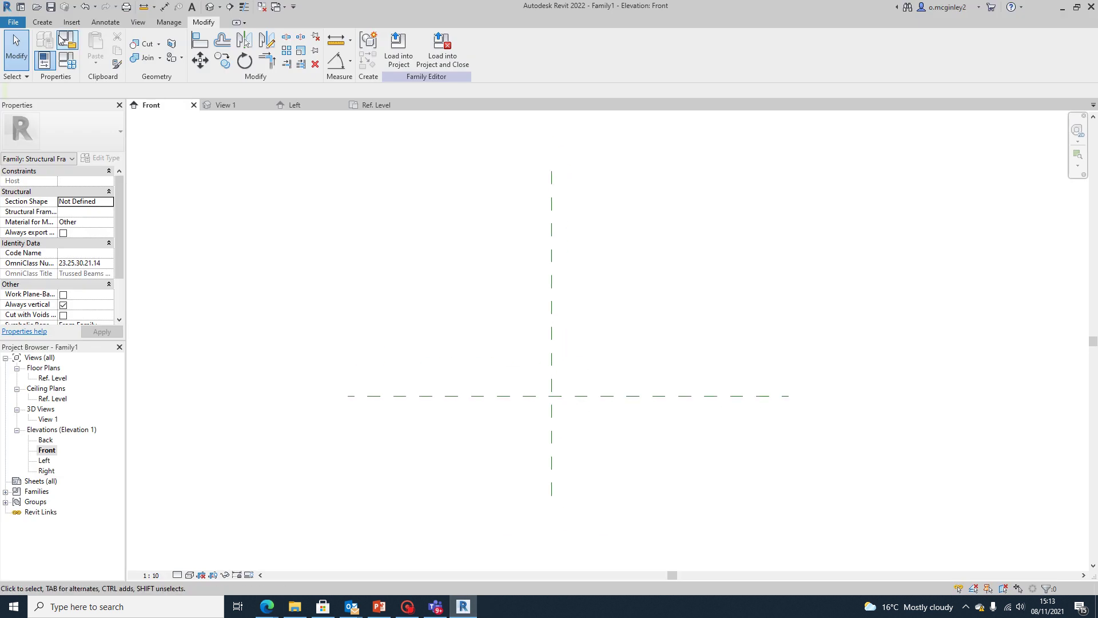
pyautogui.click(43, 22)
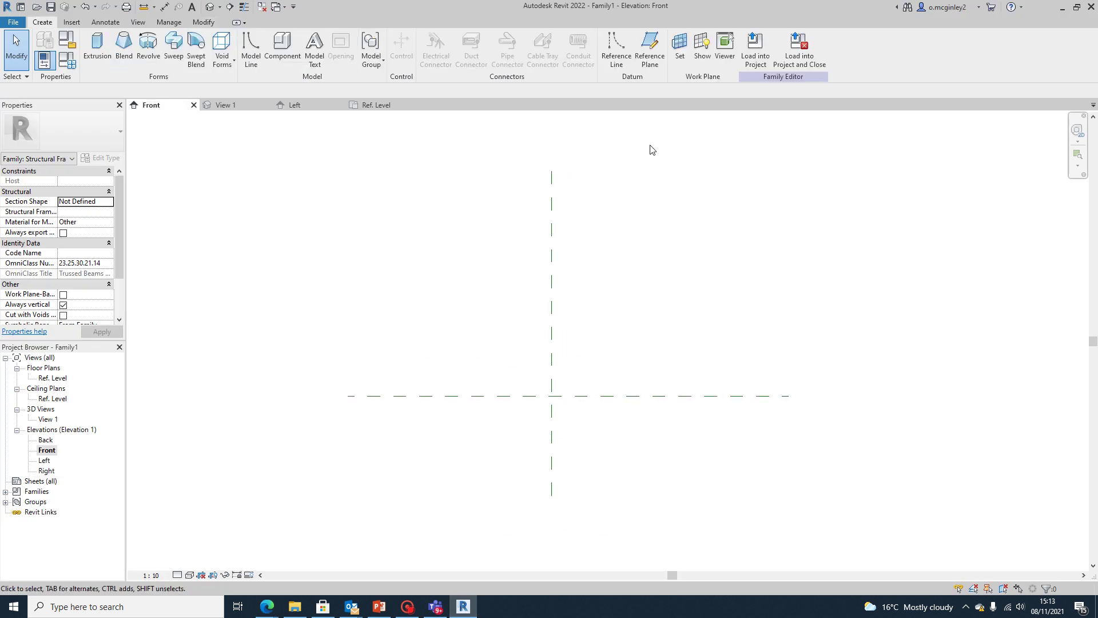
pyautogui.click(650, 48)
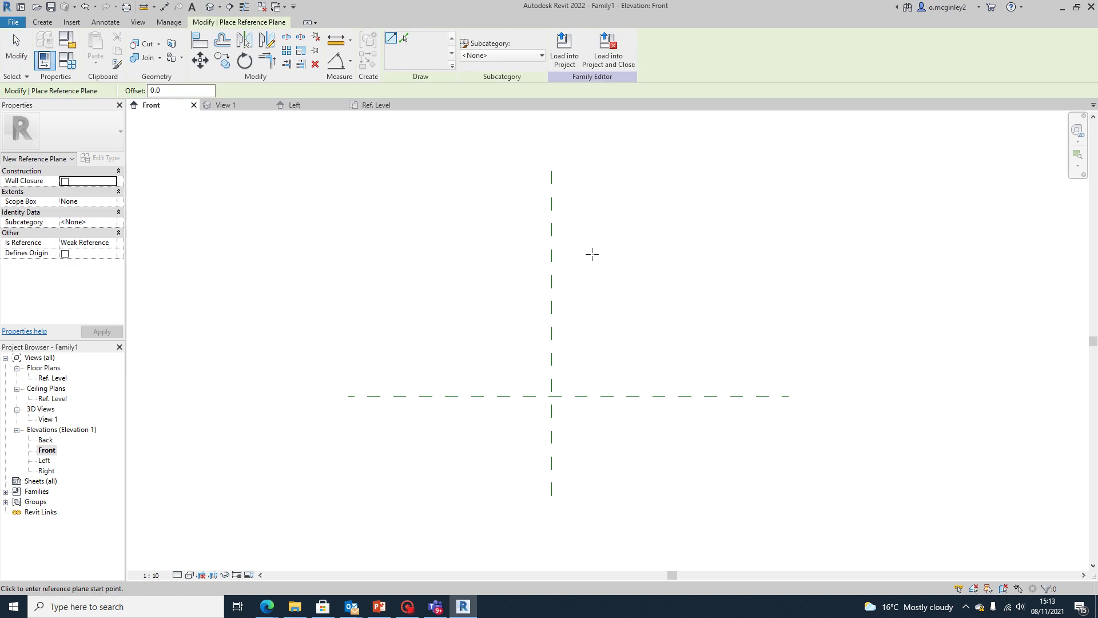
pyautogui.moveTo(541, 247); pyautogui.dragTo(534, 230, button='middle')
pyautogui.scroll(-1, 347, 128)
pyautogui.scroll(2, 510, 274)
pyautogui.moveTo(509, 291); pyautogui.dragTo(606, 348, button='middle')
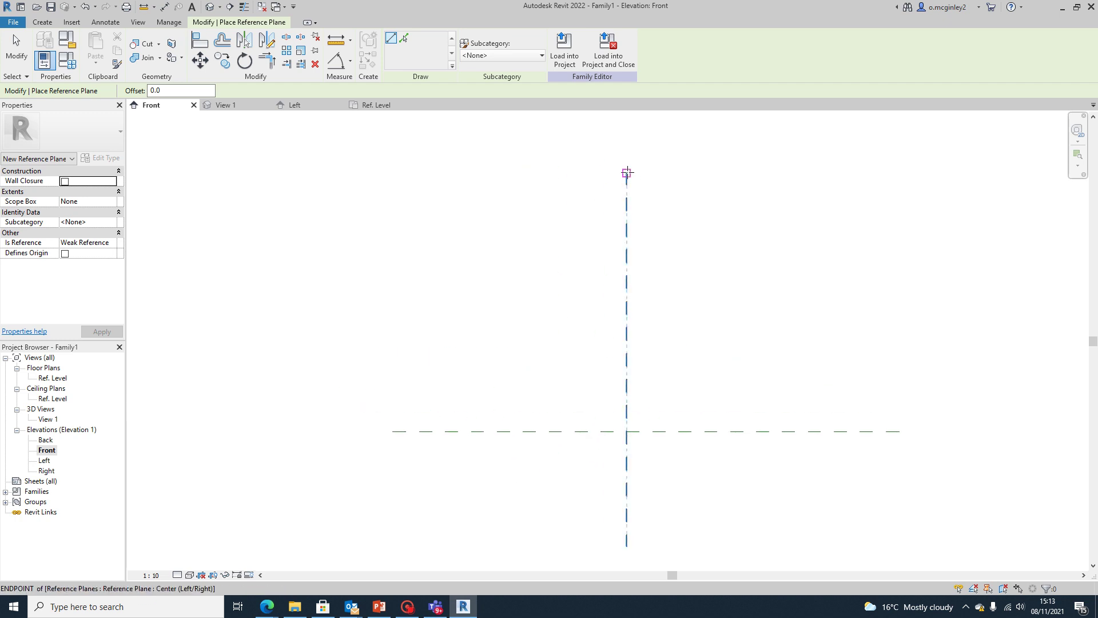
pyautogui.click(467, 176)
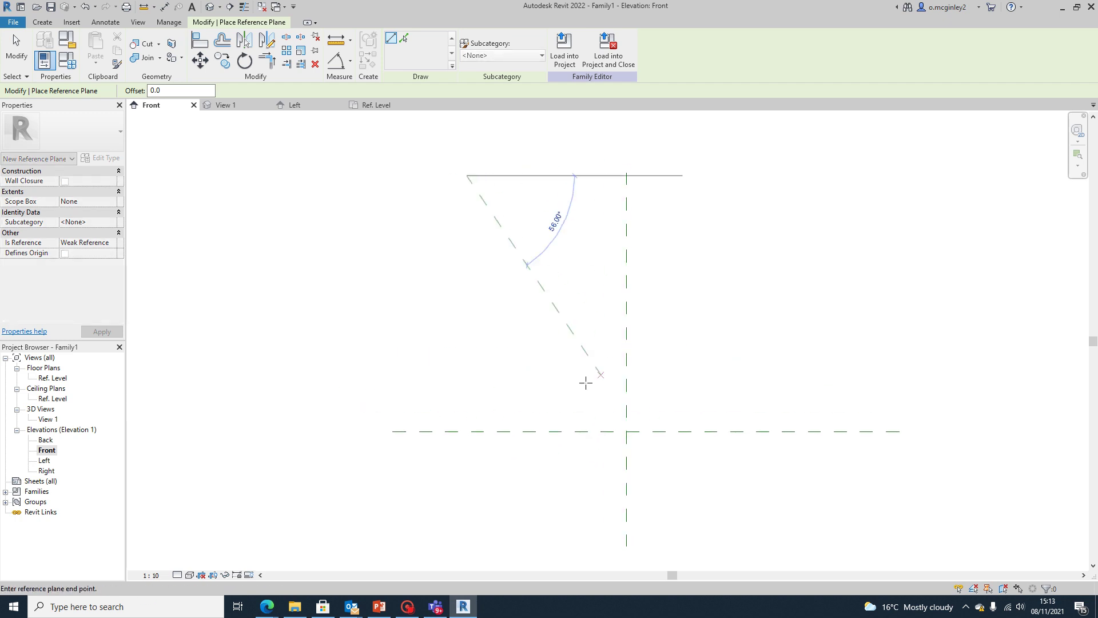
pyautogui.moveTo(466, 515); pyautogui.dragTo(479, 461, button='middle')
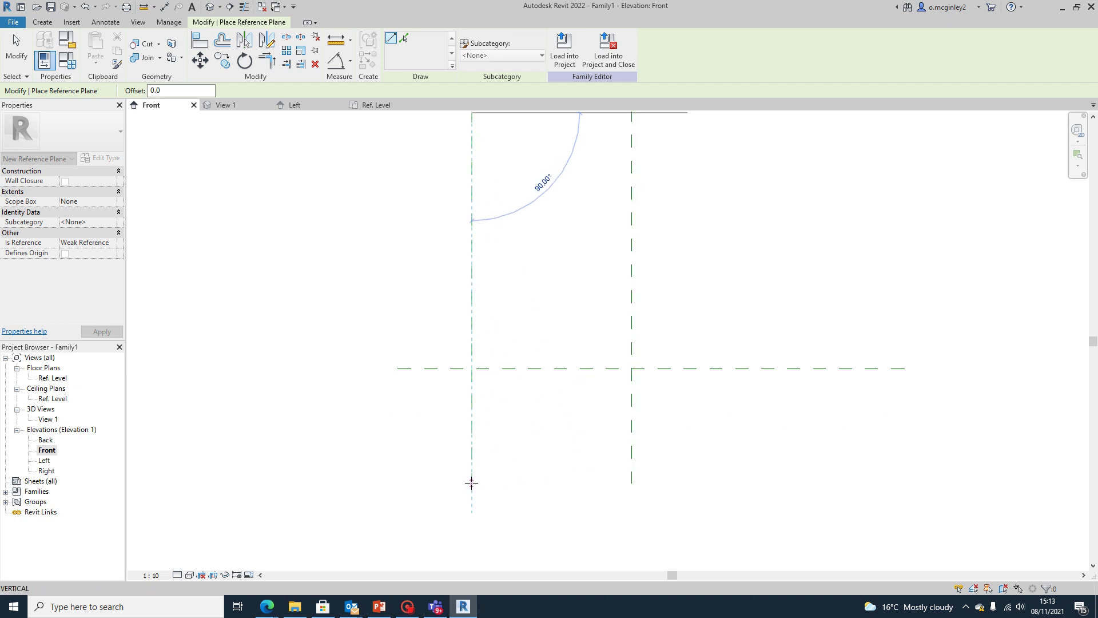
pyautogui.click(471, 482)
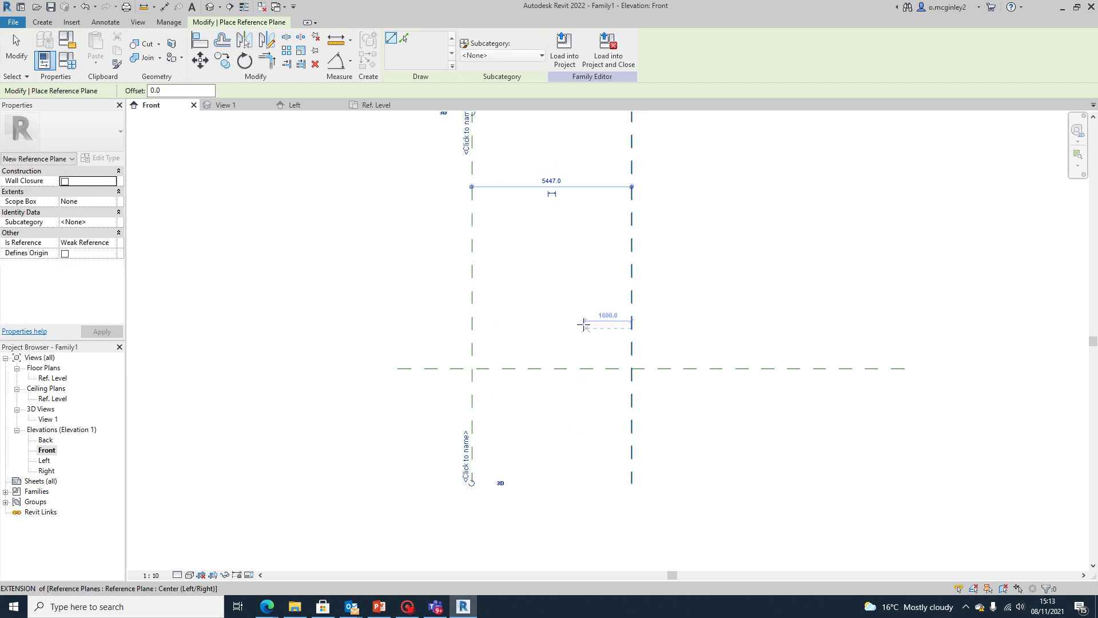
pyautogui.press('Escape')
pyautogui.press('Escape')
pyautogui.moveTo(559, 243); pyautogui.dragTo(515, 343, button='middle')
# Select the new plane to read its 5447.0 offset, then scroll the house drawings PDF
pyautogui.click(429, 367)
pyautogui.scroll(3, 512, 286)
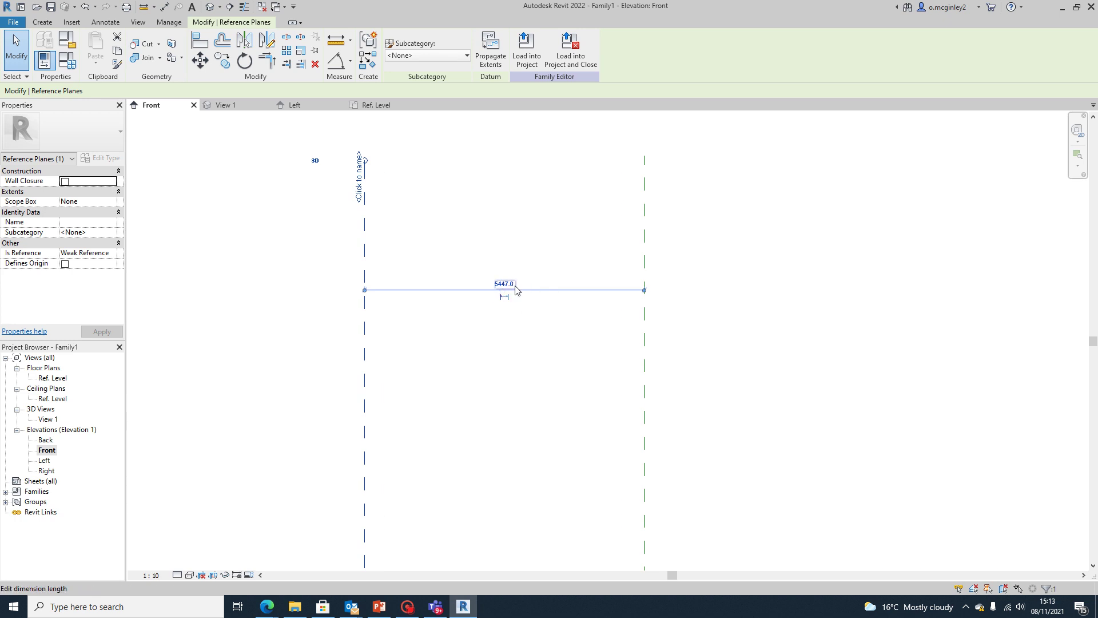
pyautogui.scroll(-1, 497, 297)
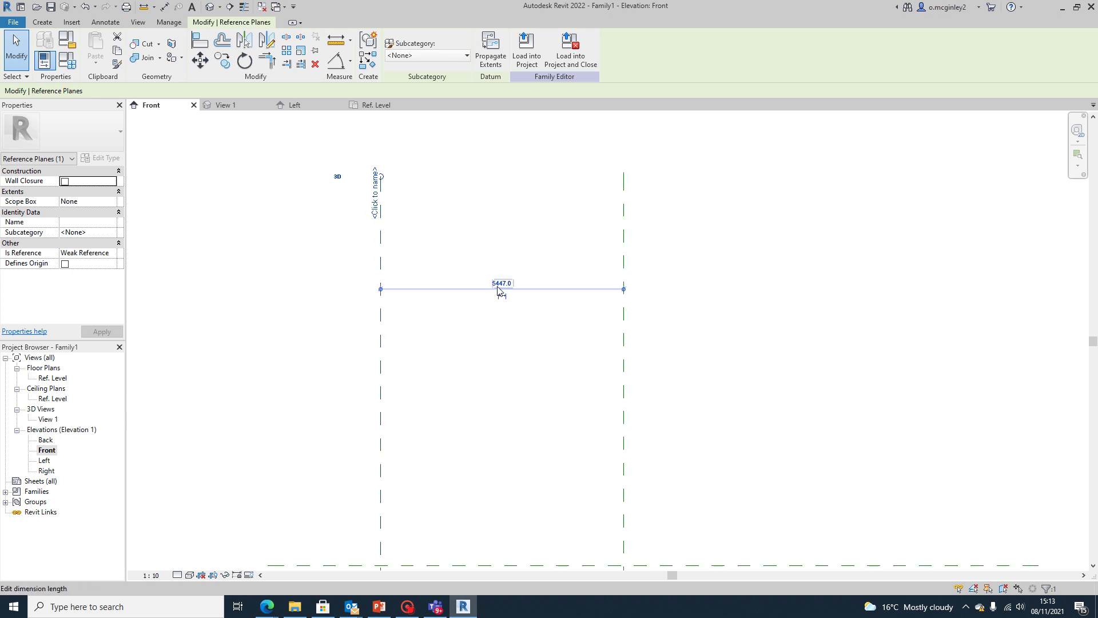
pyautogui.scroll(-2, 500, 294)
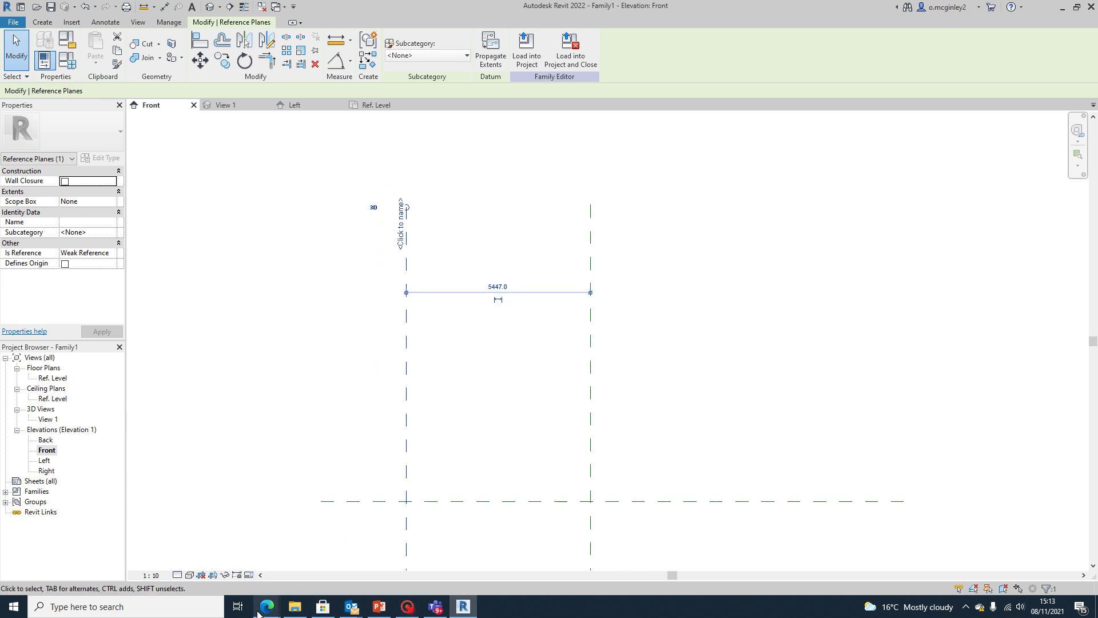
pyautogui.moveTo(258, 611)
pyautogui.click(269, 572)
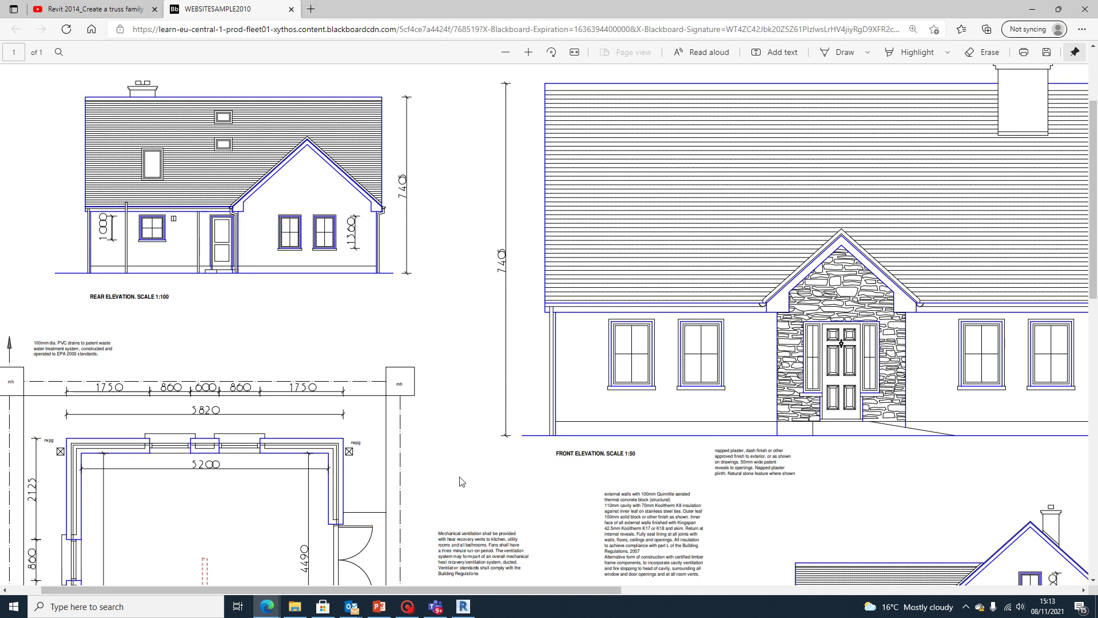
pyautogui.scroll(-7, 462, 481)
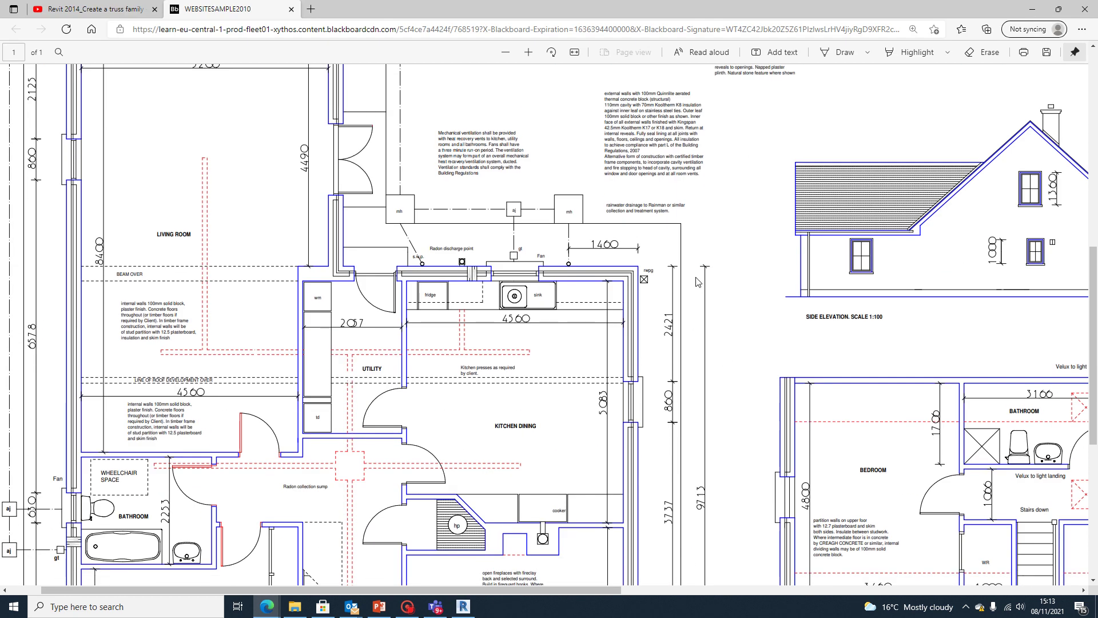
pyautogui.scroll(-5, 697, 281)
pyautogui.scroll(2, 708, 358)
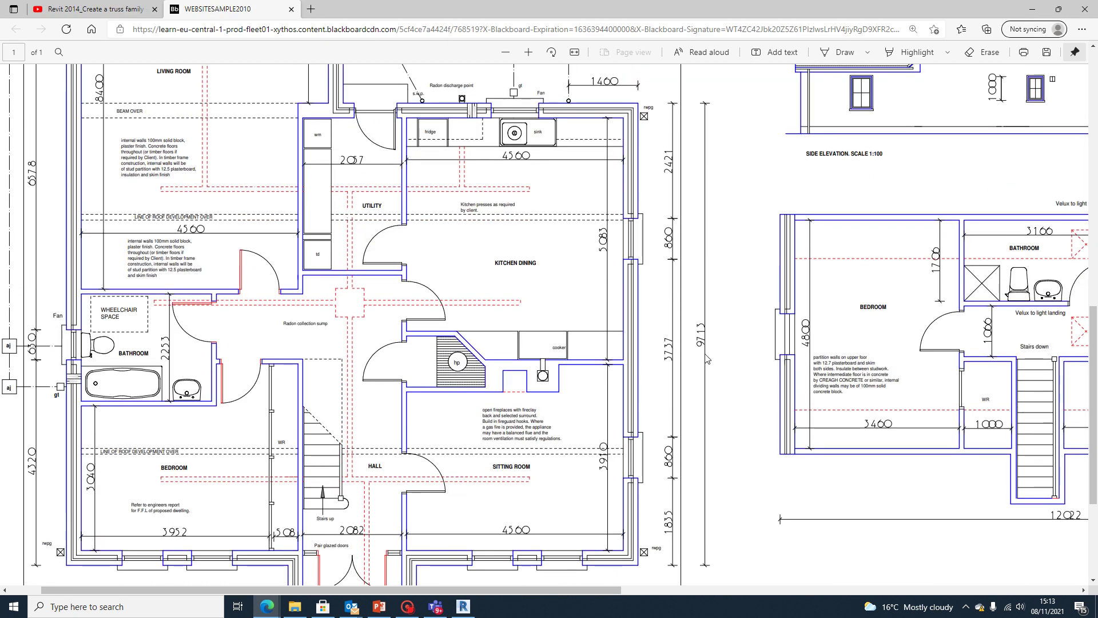
# Back in Revit, clear the selection and choose the Aligned Dimension tool
pyautogui.click(463, 606)
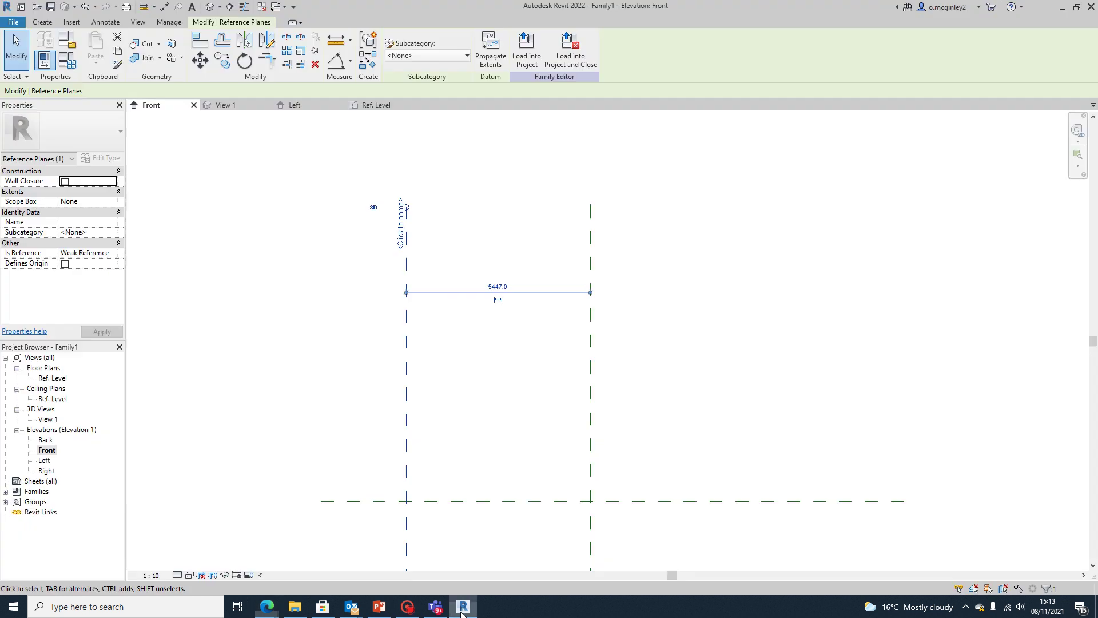
pyautogui.scroll(2, 498, 289)
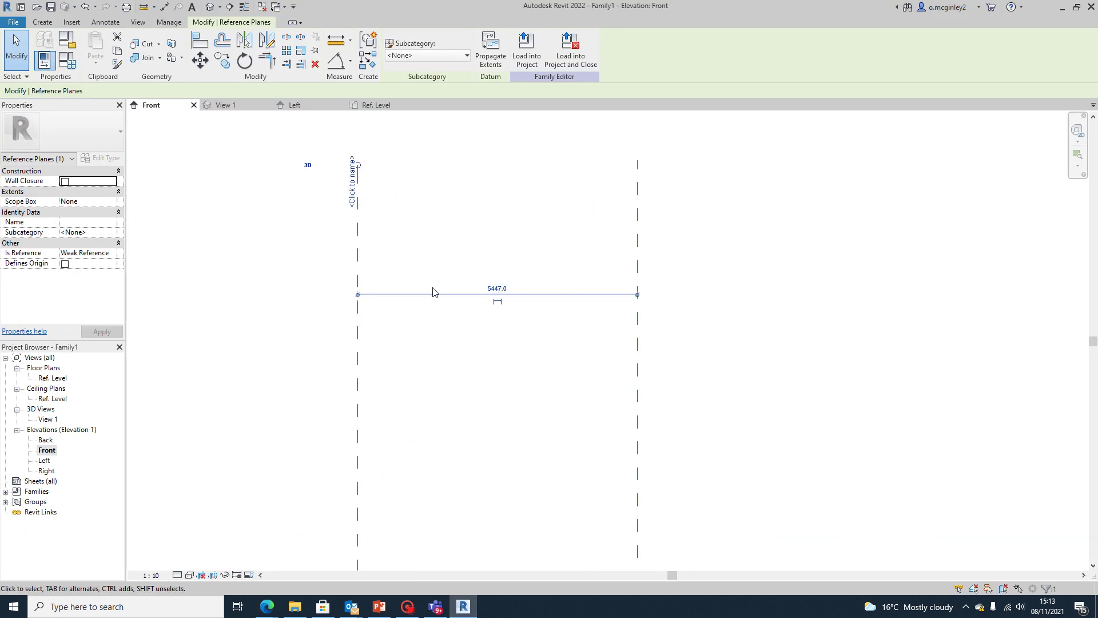
pyautogui.scroll(-2, 470, 314)
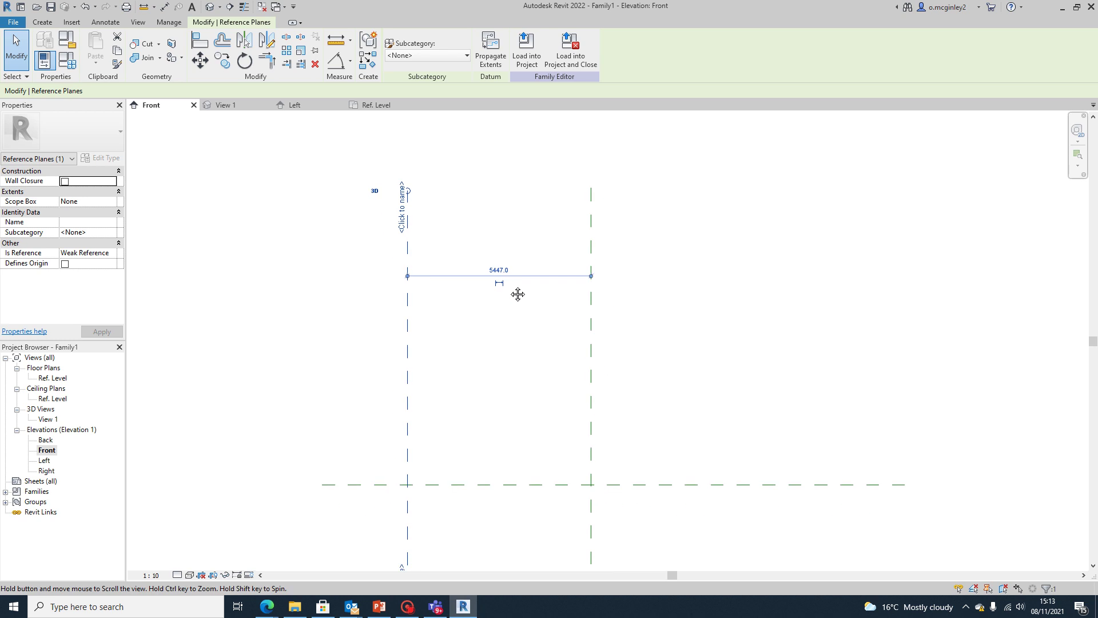
pyautogui.click(479, 276)
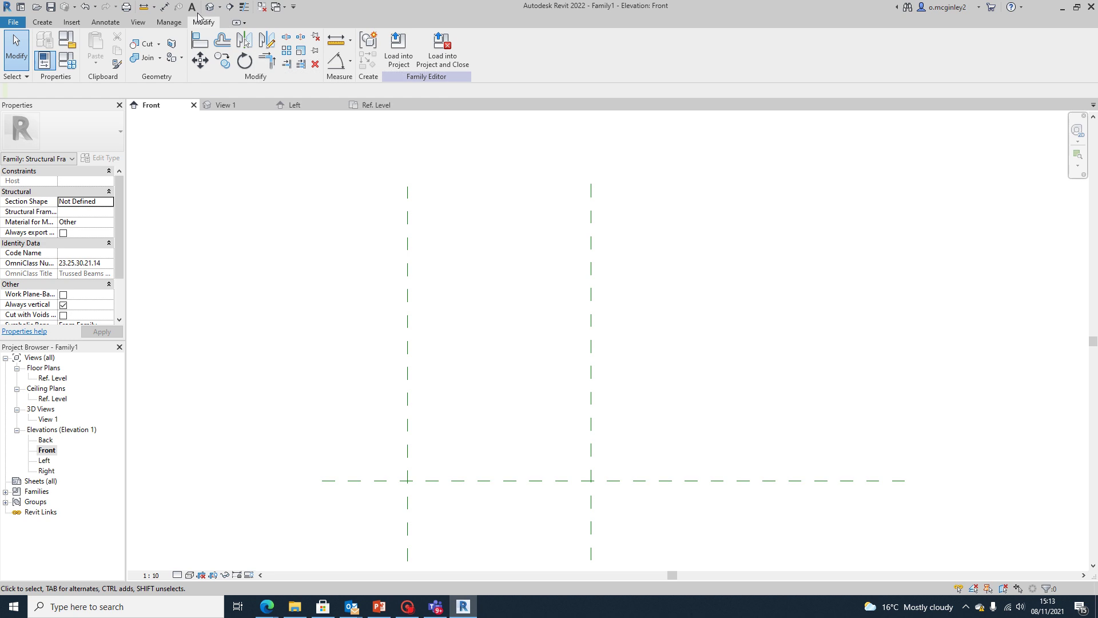
pyautogui.click(351, 63)
pyautogui.click(363, 85)
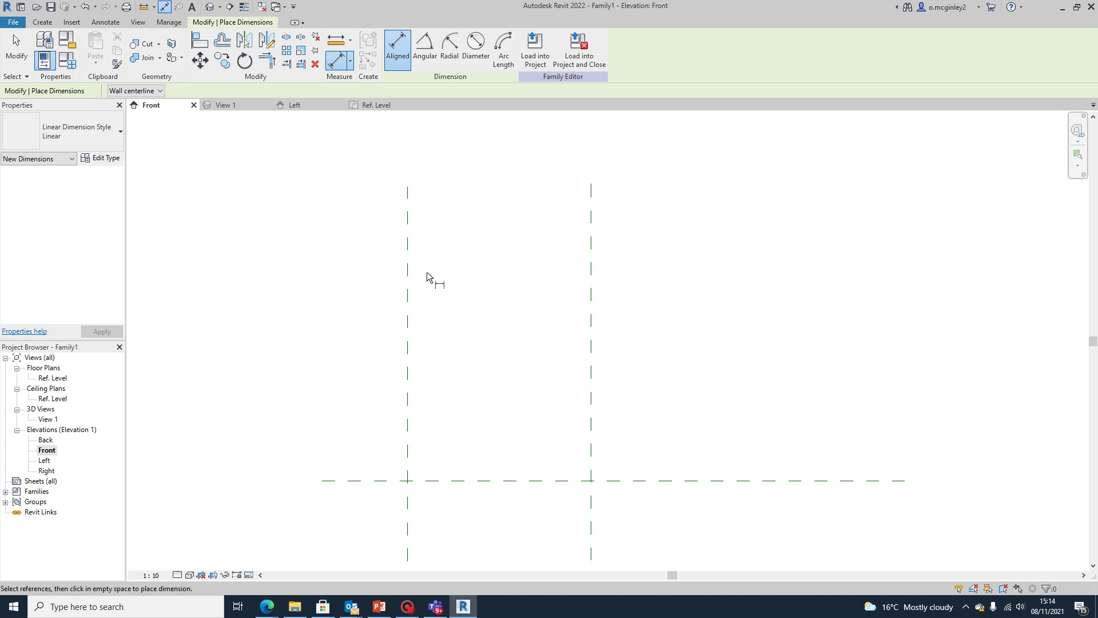
# Dimension the right and left vertical planes at 5447 and select the new dimension
pyautogui.click(591, 271)
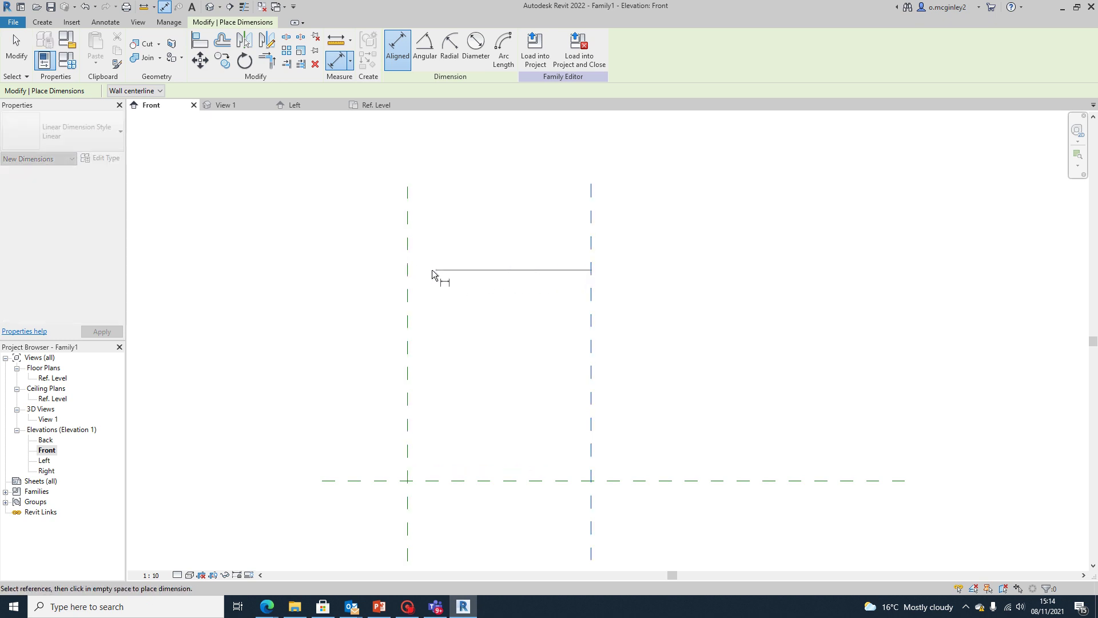
pyautogui.click(409, 269)
pyautogui.click(365, 268)
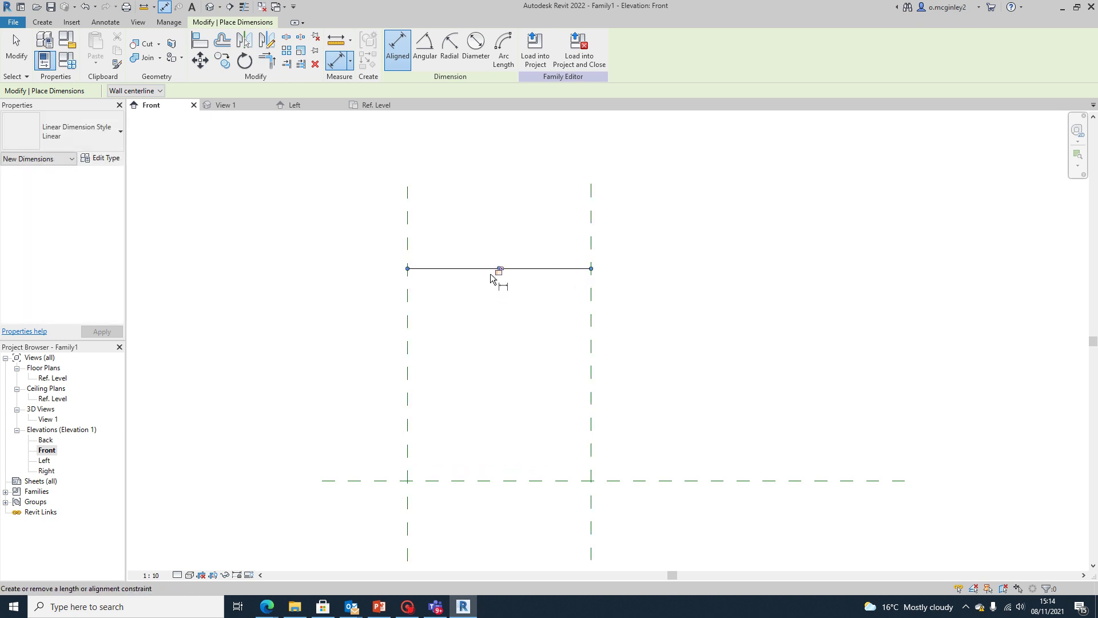
pyautogui.scroll(5, 496, 264)
pyautogui.scroll(3, 504, 256)
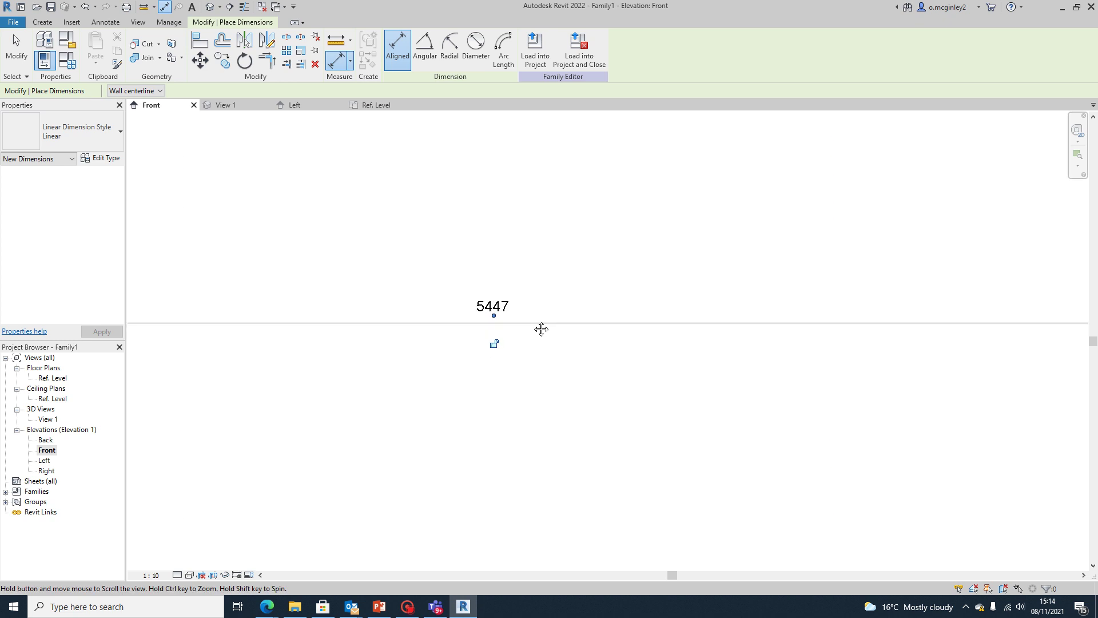
pyautogui.scroll(-3, 560, 326)
pyautogui.scroll(4, 566, 335)
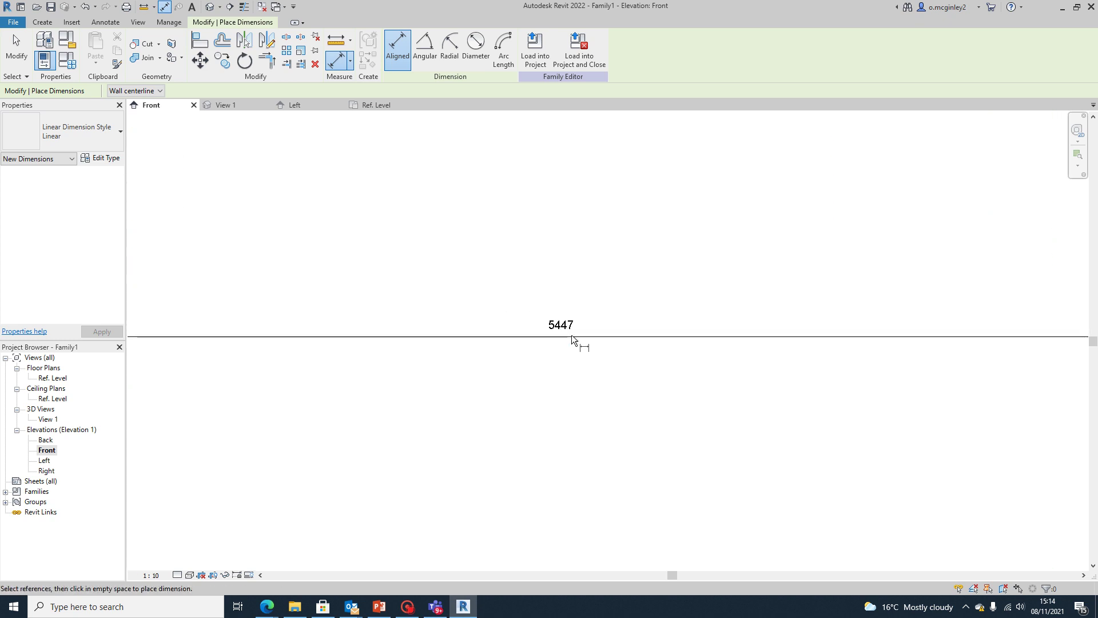
pyautogui.press('Escape')
pyautogui.click(567, 337)
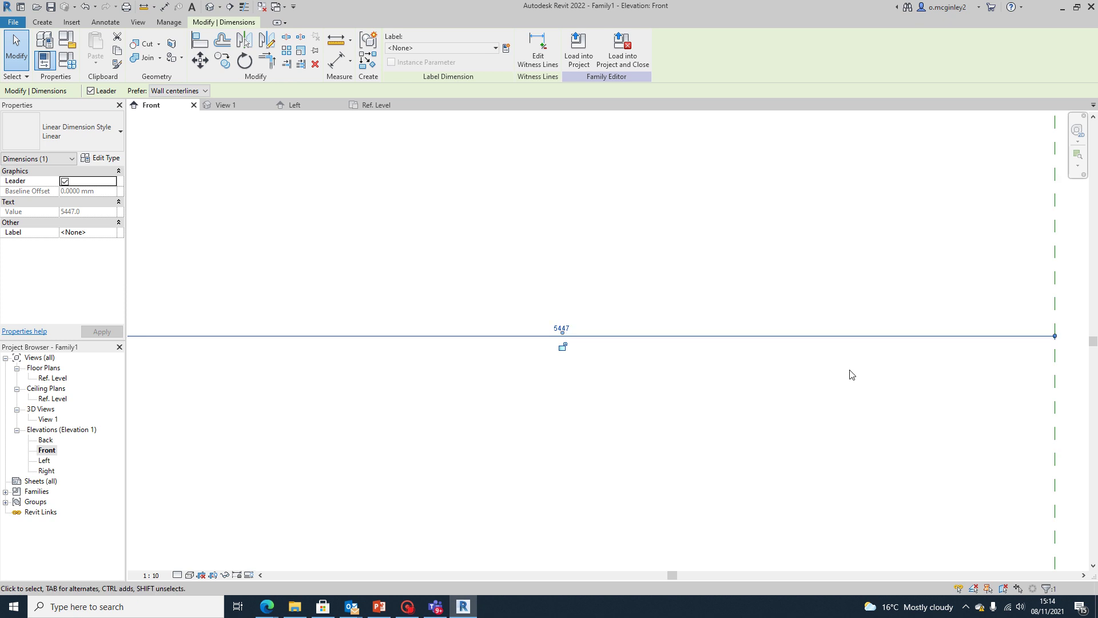
# Label the dimension with a new '1/2 truss span' parameter and set its length to 4856.5
pyautogui.scroll(-3, 571, 363)
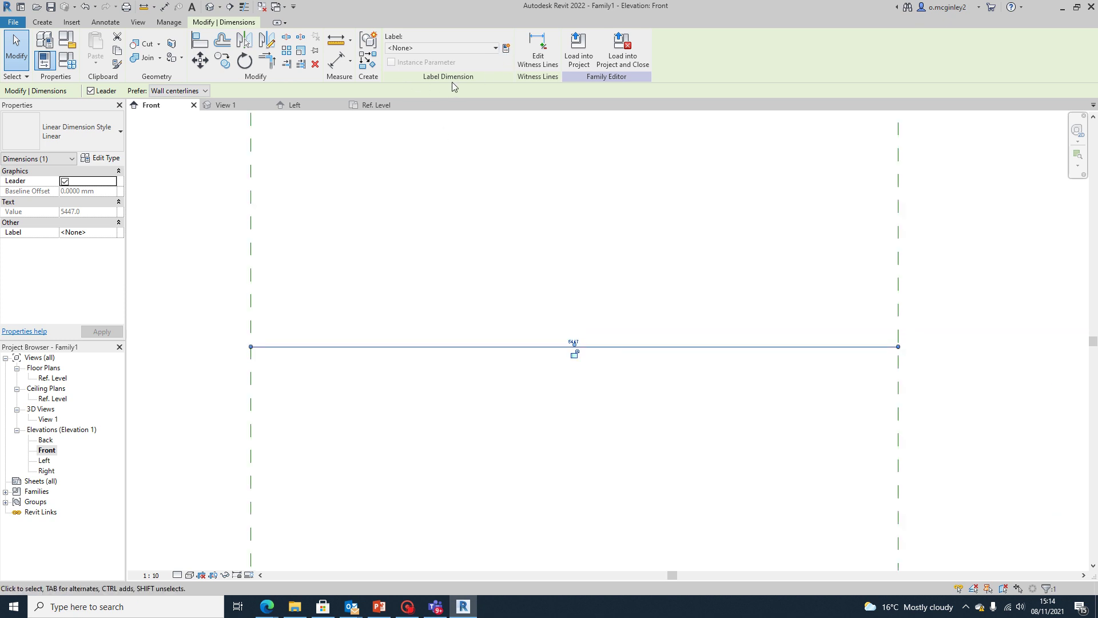
pyautogui.click(506, 49)
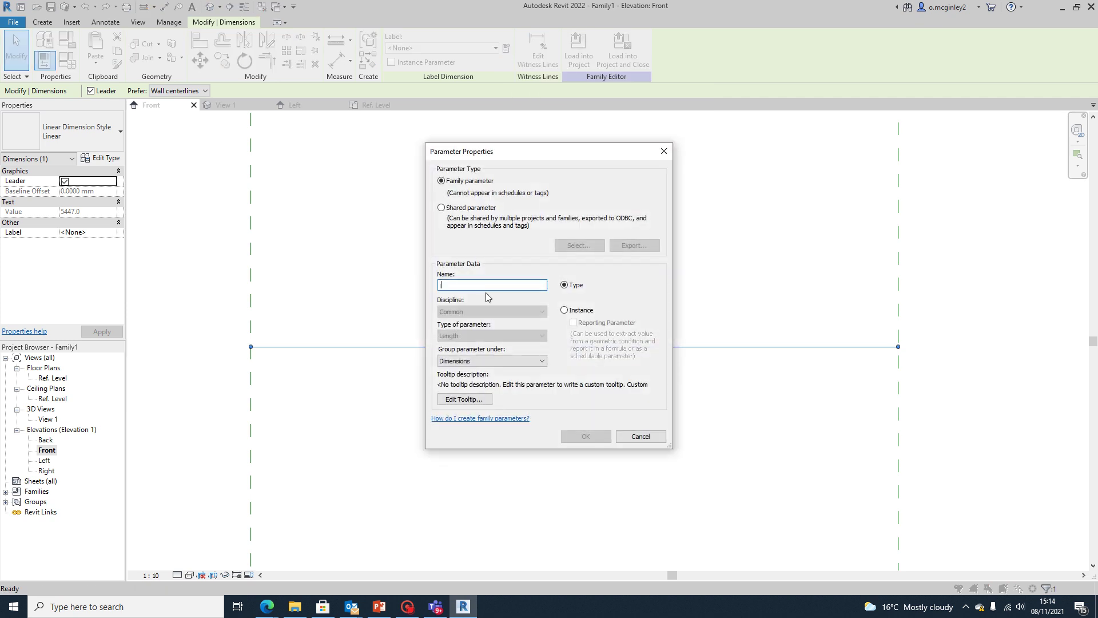
pyautogui.write('1/2 truss span')
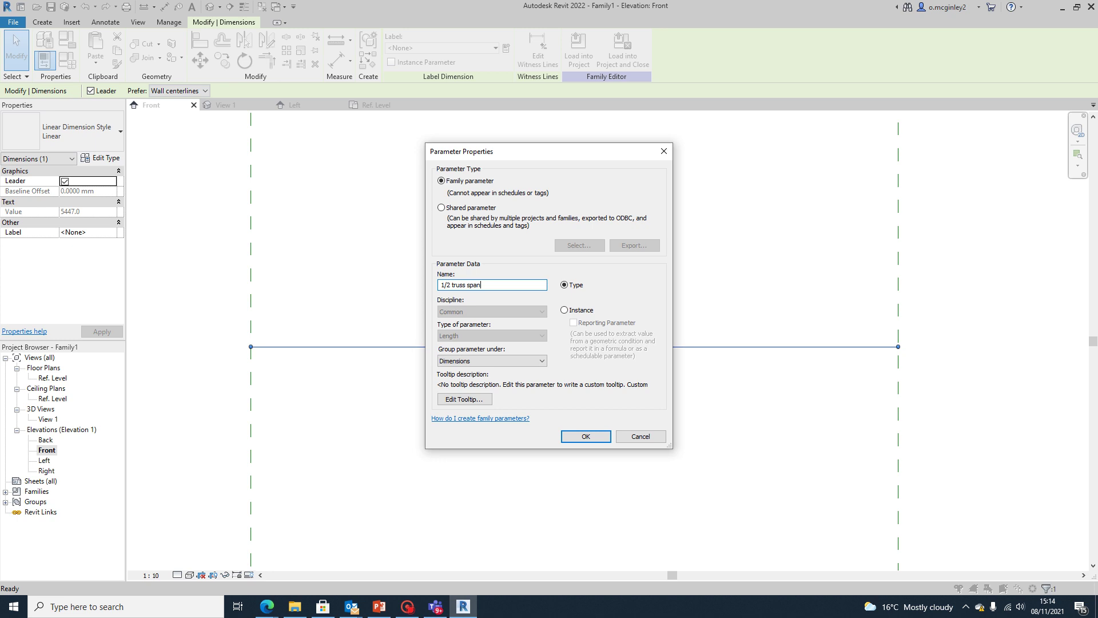
pyautogui.press('Return')
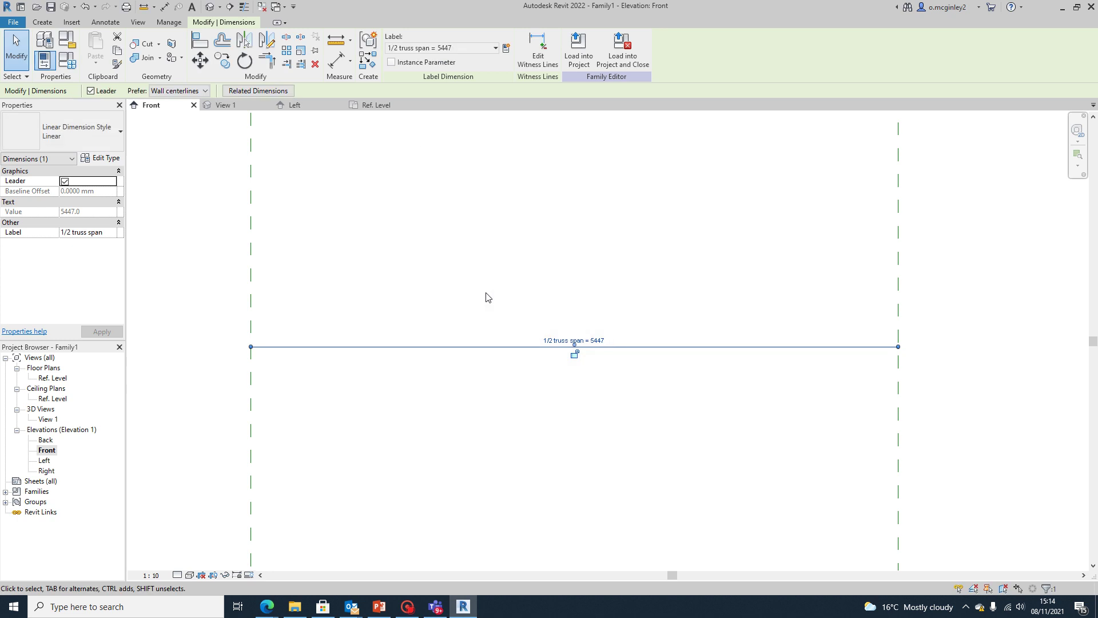
pyautogui.click(599, 342)
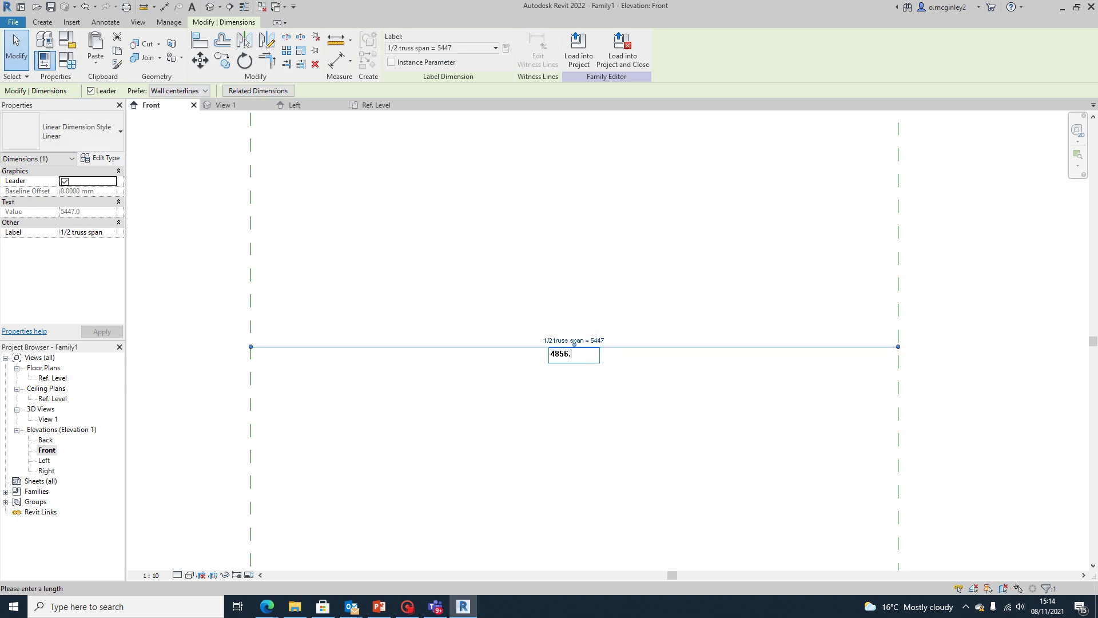
pyautogui.press('Return')
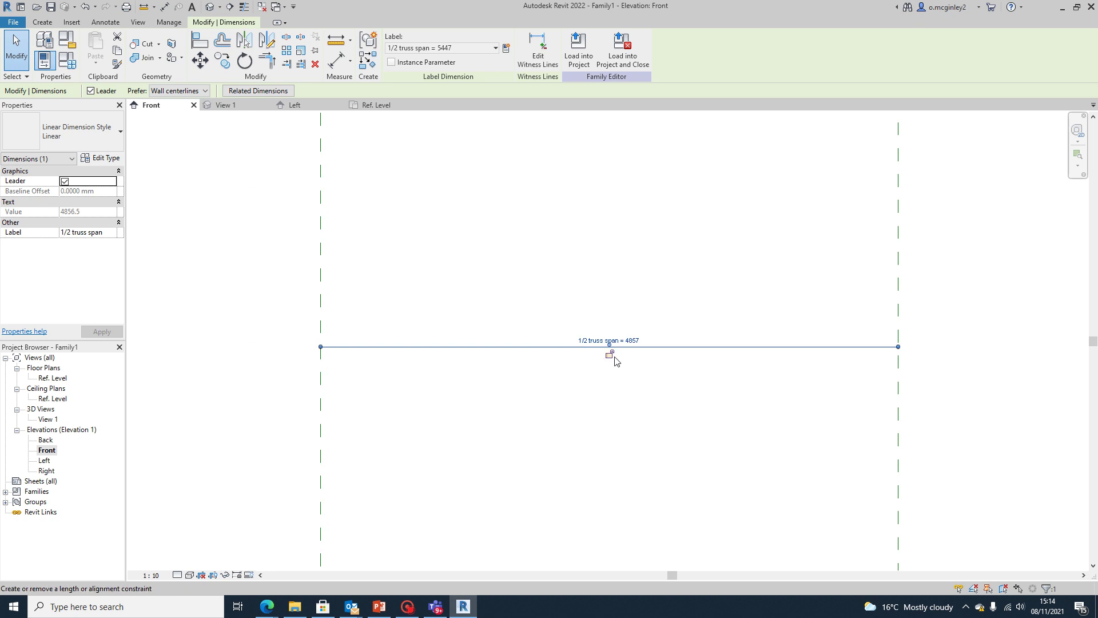
# Drag the 1/2 truss span dimension down to just above the horizontal reference plane
pyautogui.scroll(-2, 611, 360)
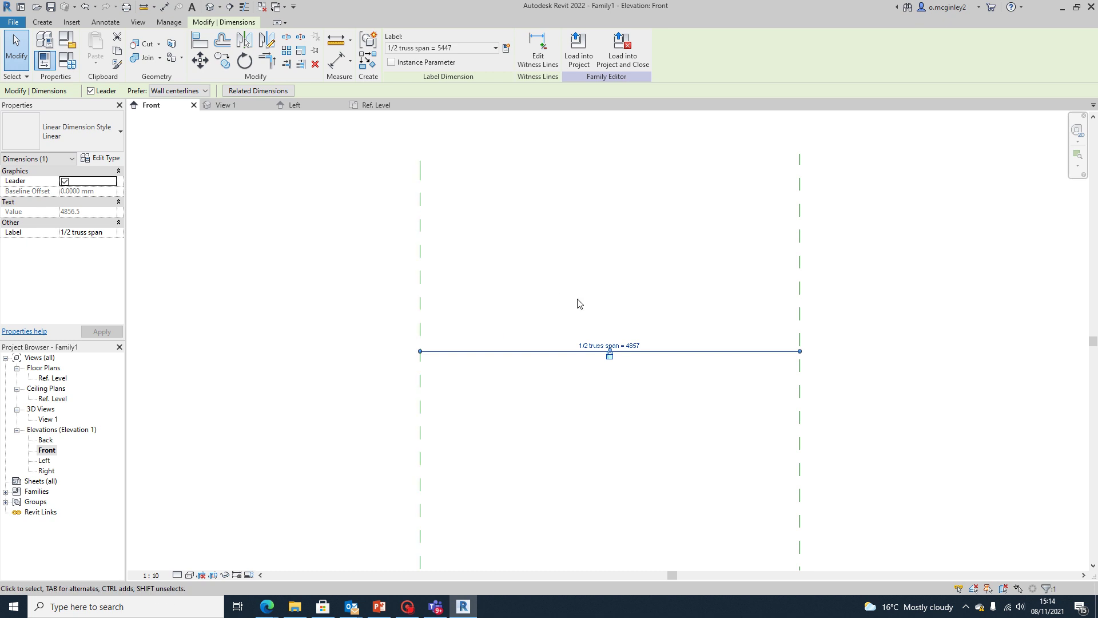
pyautogui.scroll(-2, 646, 372)
pyautogui.moveTo(640, 392); pyautogui.dragTo(598, 223, button='middle')
pyautogui.scroll(-2, 599, 194)
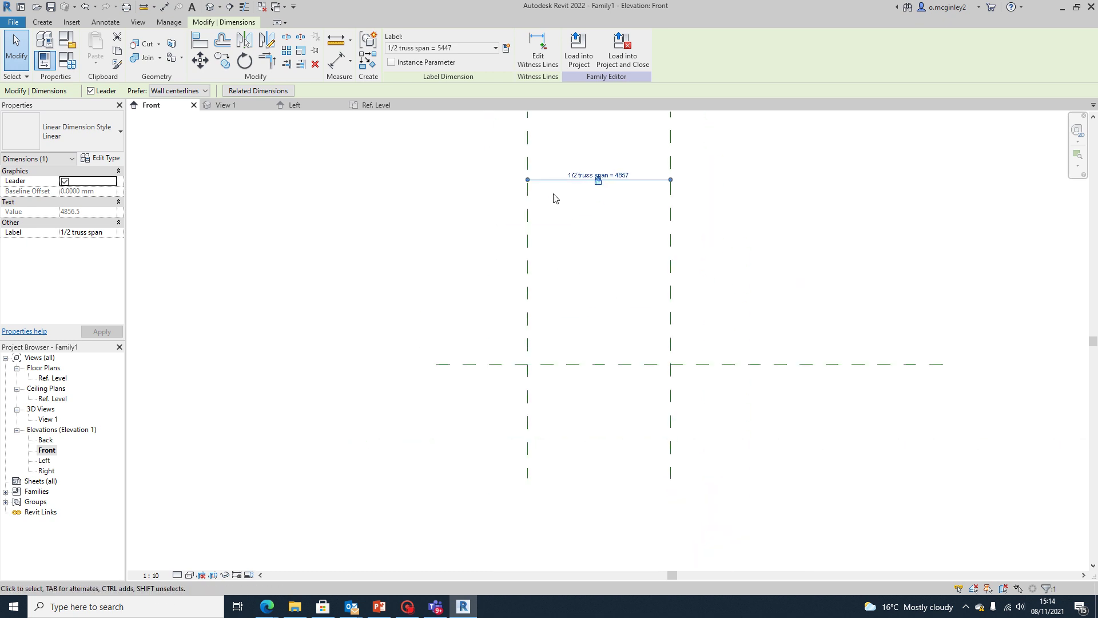
pyautogui.moveTo(548, 180); pyautogui.dragTo(568, 348)
pyautogui.click(586, 407)
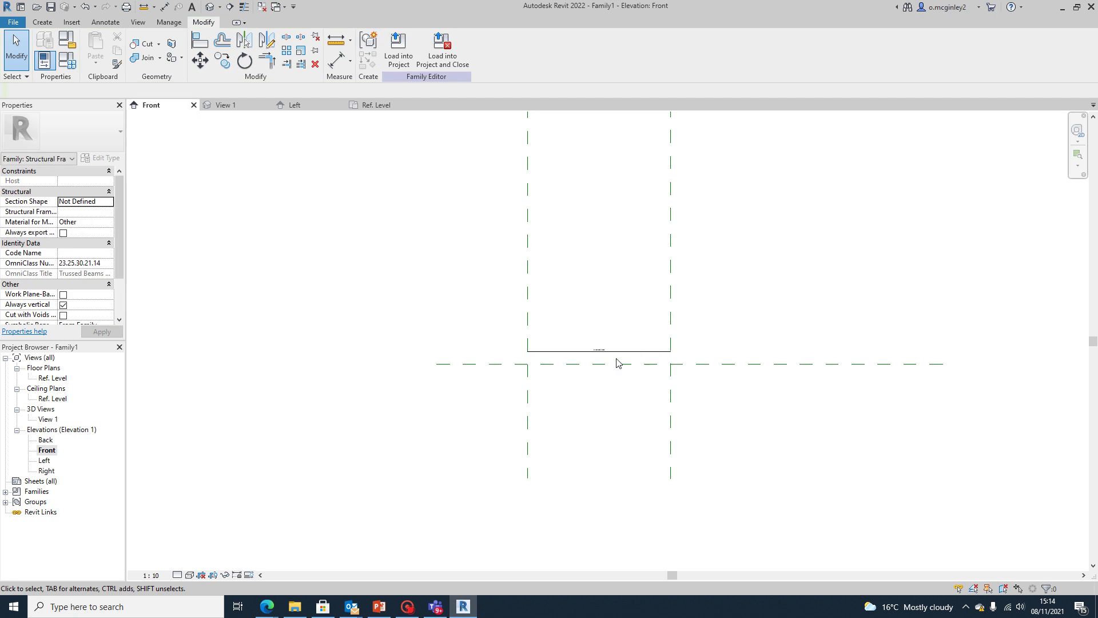
pyautogui.click(615, 355)
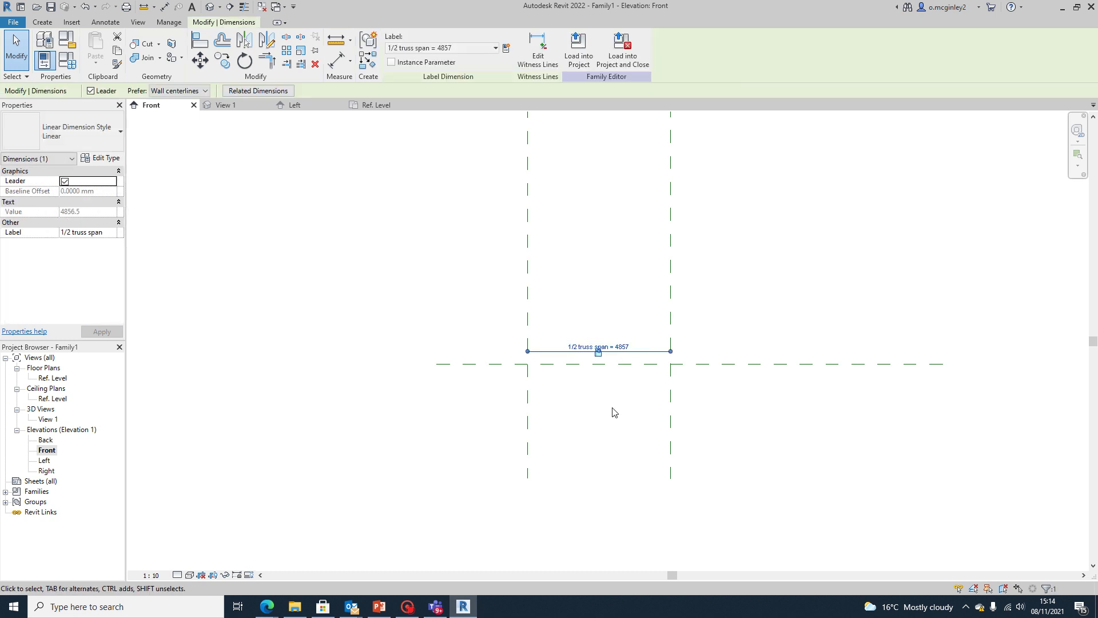
pyautogui.click(614, 412)
# Pan and zoom to recentre the truss reference planes in the Front elevation
pyautogui.scroll(-2, 677, 387)
pyautogui.moveTo(703, 412); pyautogui.dragTo(589, 412, button='middle')
pyautogui.scroll(3, 583, 400)
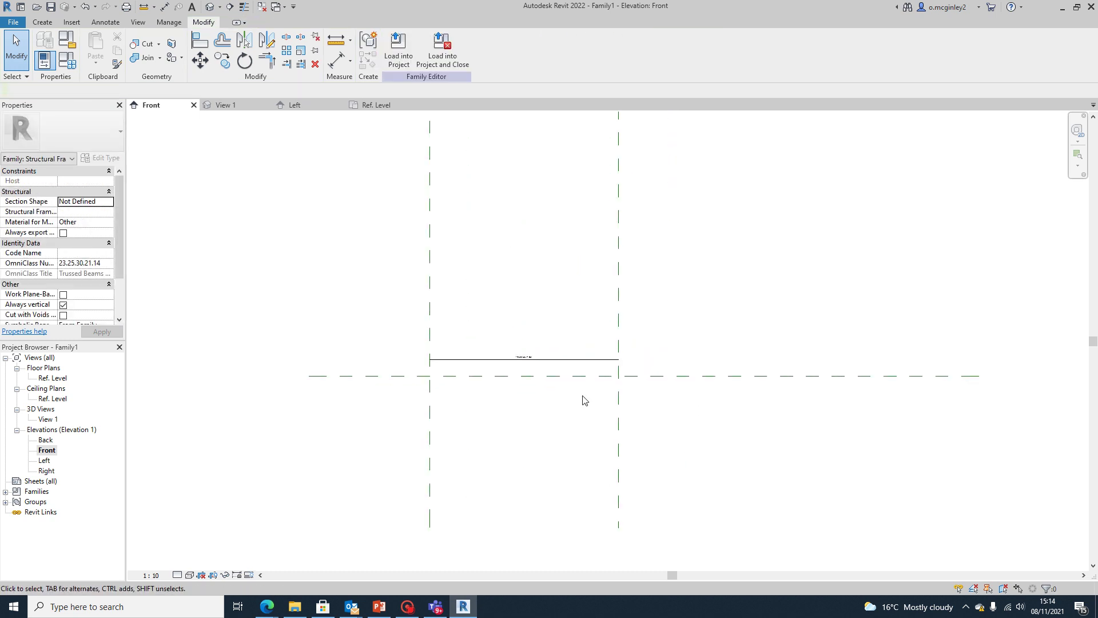
pyautogui.scroll(2, 584, 399)
pyautogui.scroll(3, 500, 297)
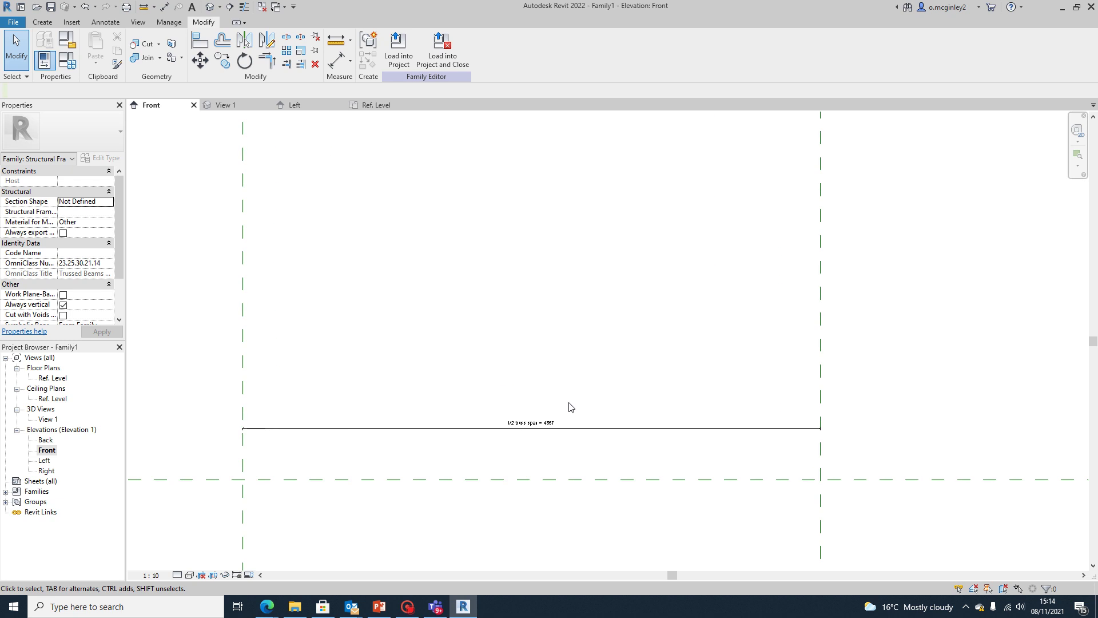
pyautogui.scroll(1, 577, 416)
pyautogui.scroll(-5, 579, 417)
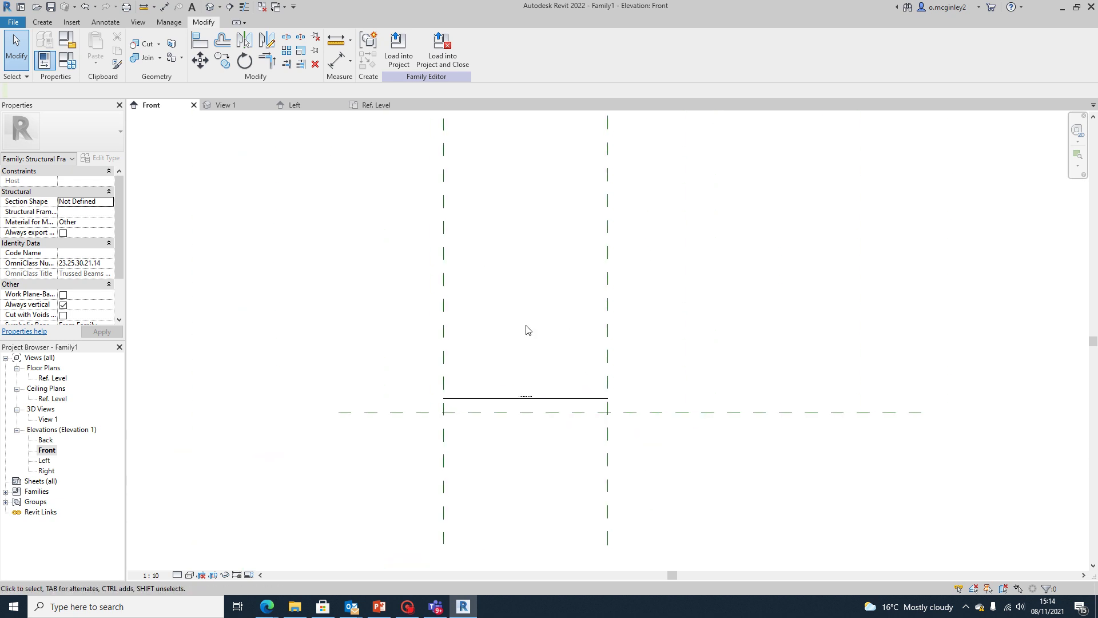
pyautogui.scroll(-1, 436, 167)
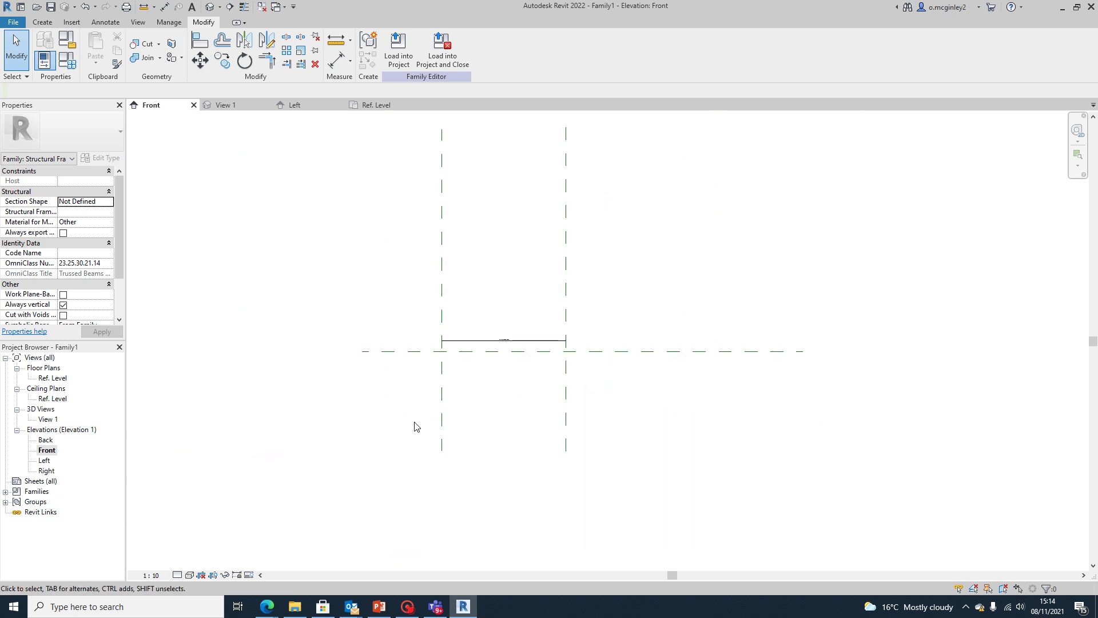
pyautogui.moveTo(463, 254); pyautogui.dragTo(509, 256, button='middle')
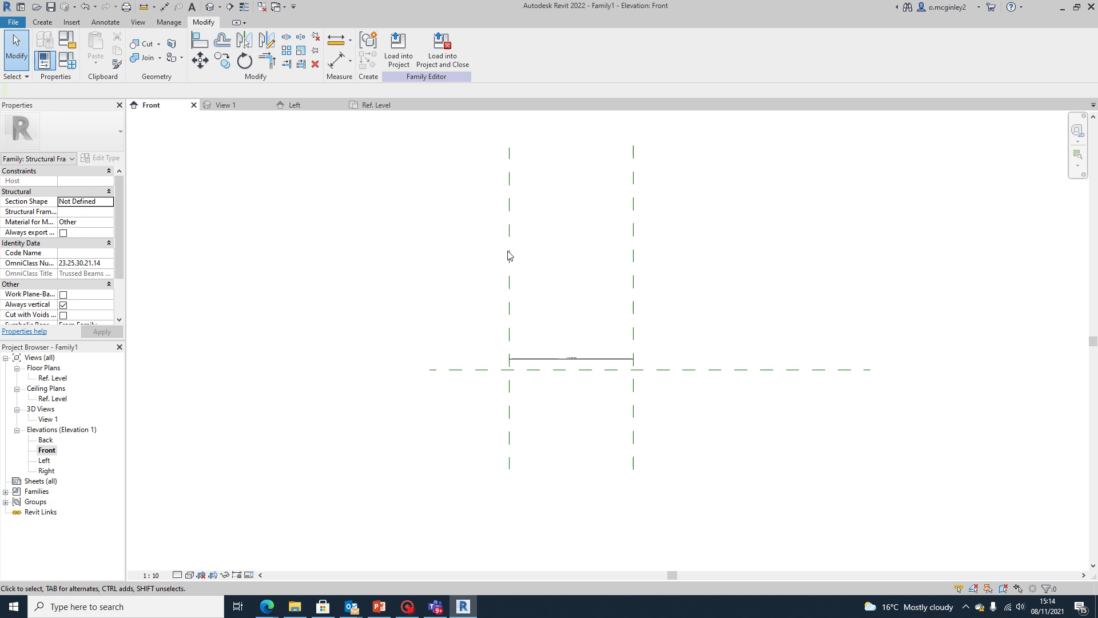
pyautogui.click(41, 22)
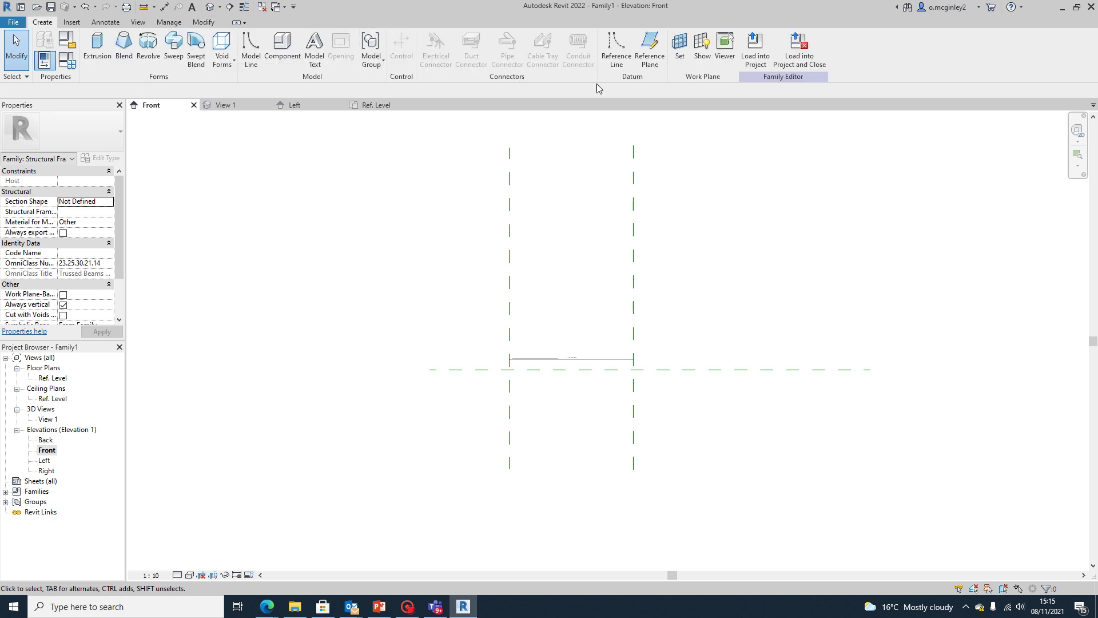
# Draw a vertical reference plane just left of the left truss-span plane to mark the overhang
pyautogui.click(650, 56)
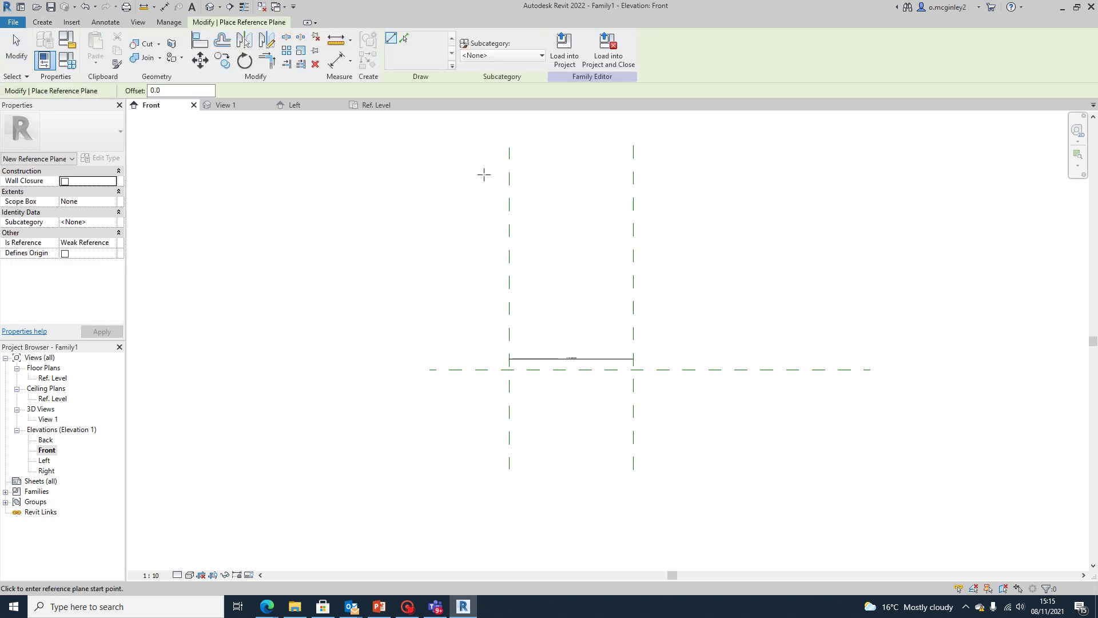
pyautogui.click(477, 150)
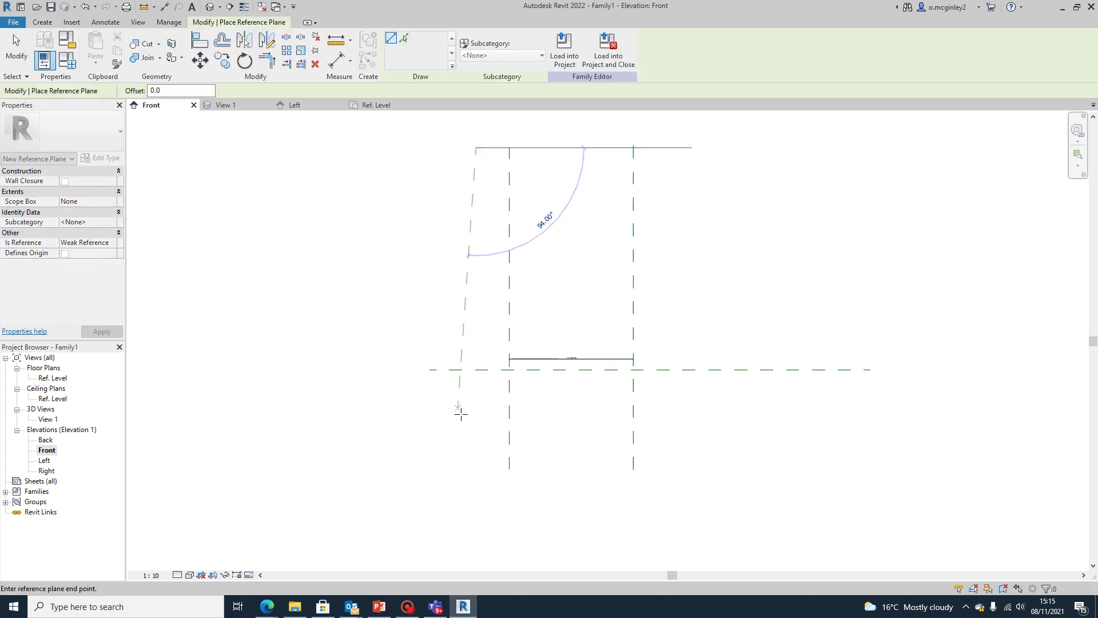
pyautogui.click(475, 469)
pyautogui.click(510, 361)
pyautogui.press('Escape')
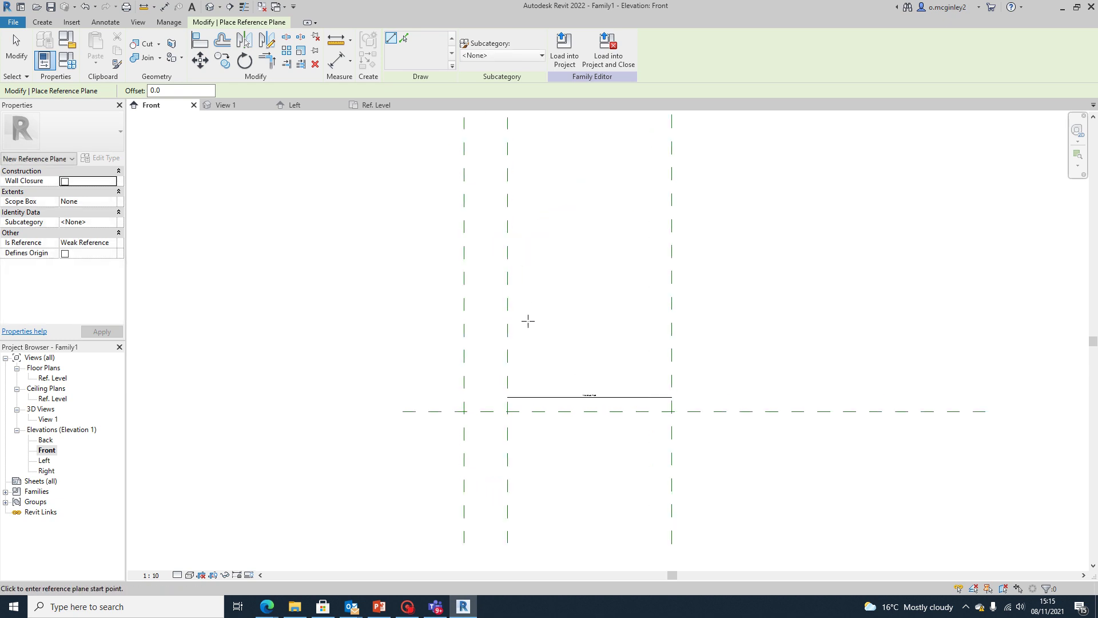
pyautogui.press('Escape')
pyautogui.scroll(-1, 509, 343)
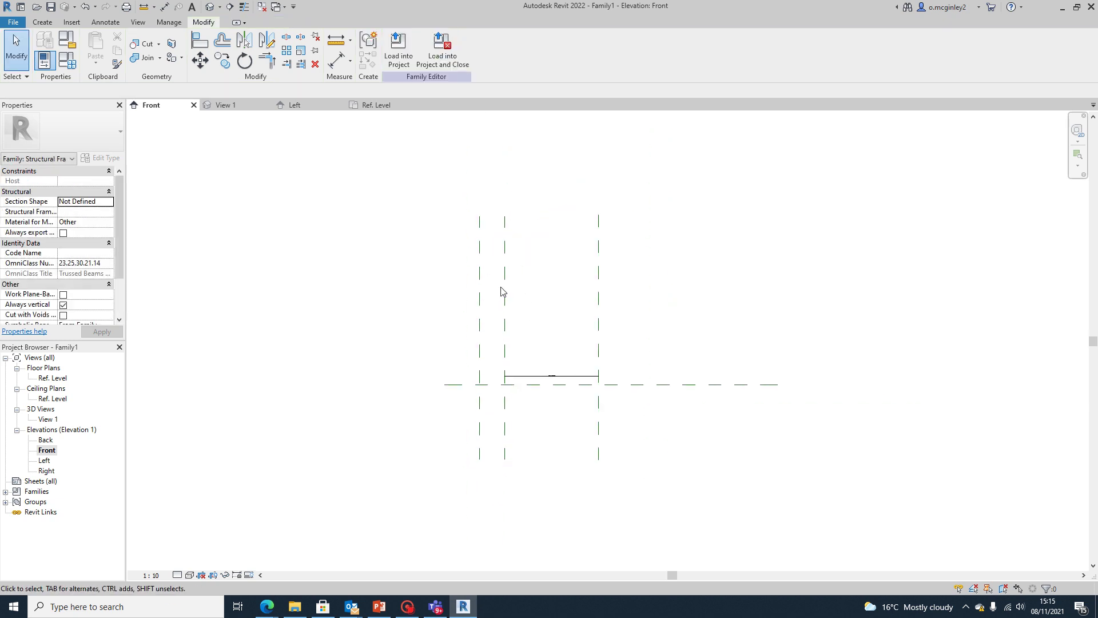
pyautogui.scroll(1, 505, 294)
# Check the 42° roof on the WEBSITESAMPLE2010 section PDF in Edge, then go back to Revit
pyautogui.moveTo(266, 607)
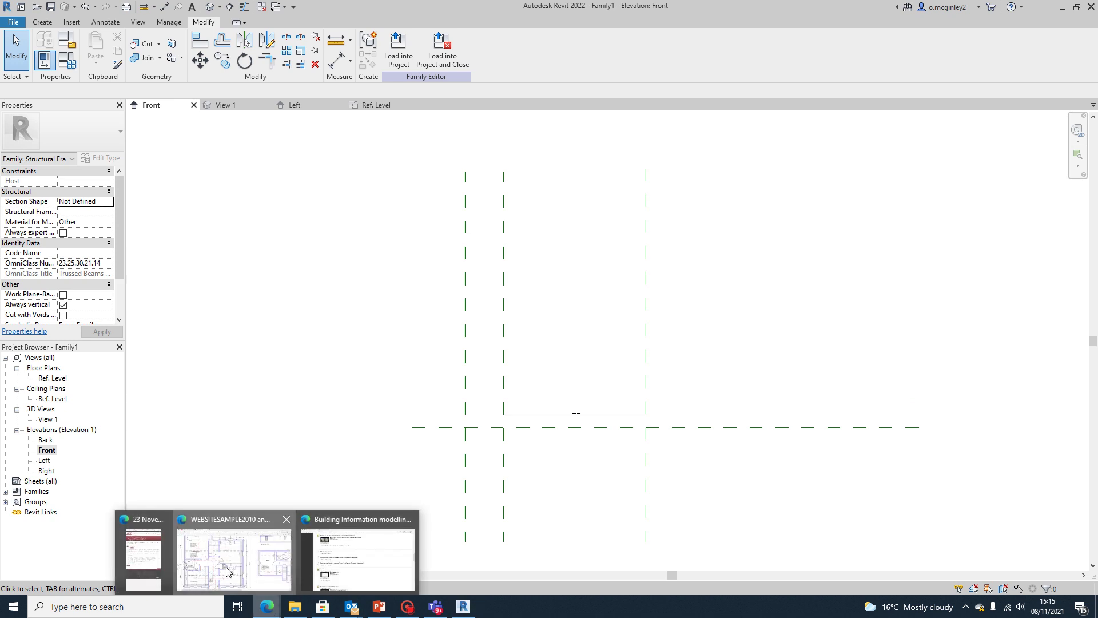
pyautogui.click(255, 563)
pyautogui.moveTo(551, 588); pyautogui.dragTo(888, 585)
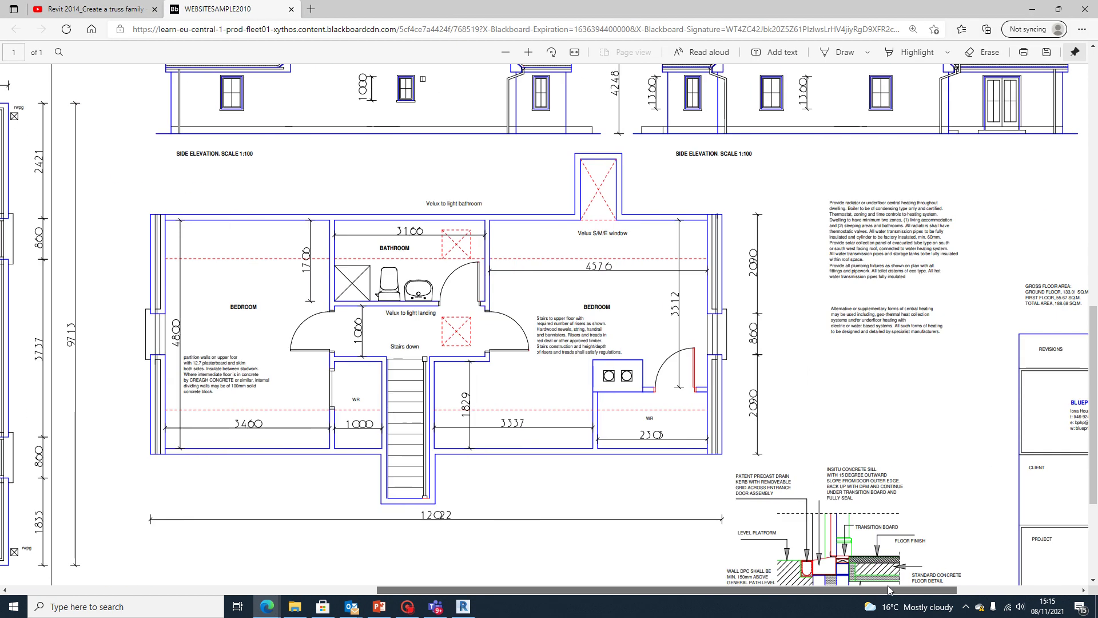
pyautogui.scroll(5, 791, 337)
pyautogui.scroll(1, 791, 338)
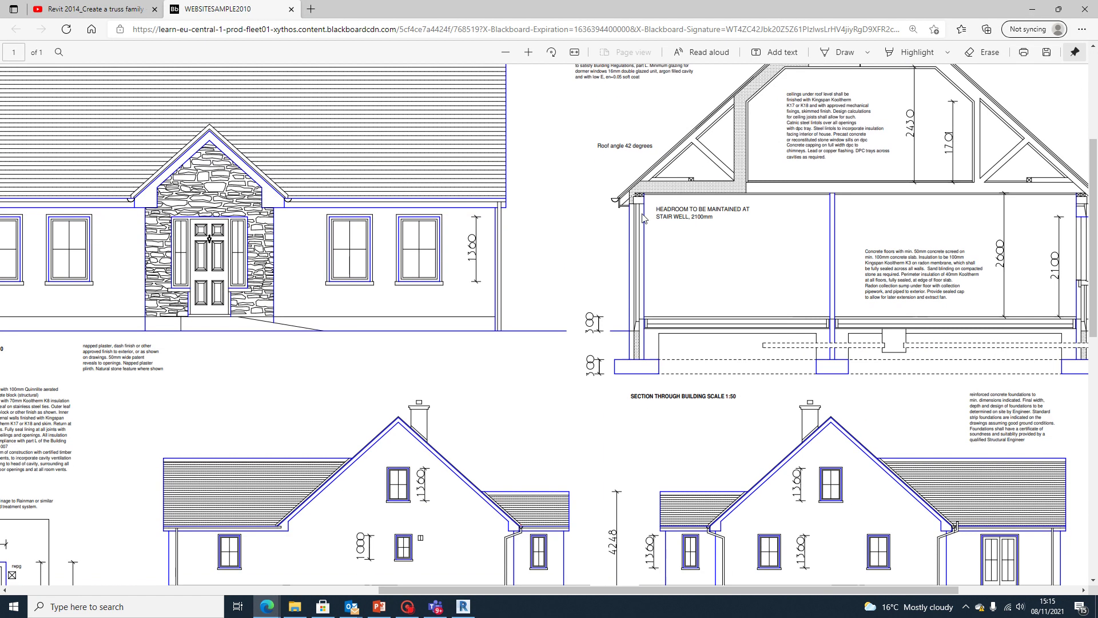
pyautogui.scroll(3, 629, 275)
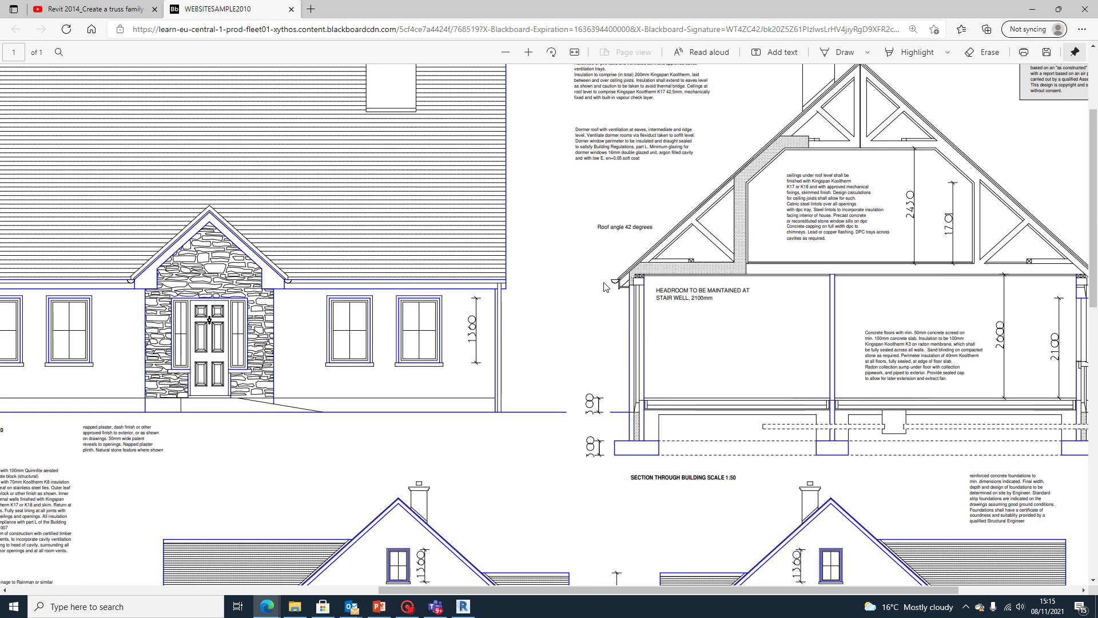
pyautogui.click(462, 608)
pyautogui.scroll(2, 472, 401)
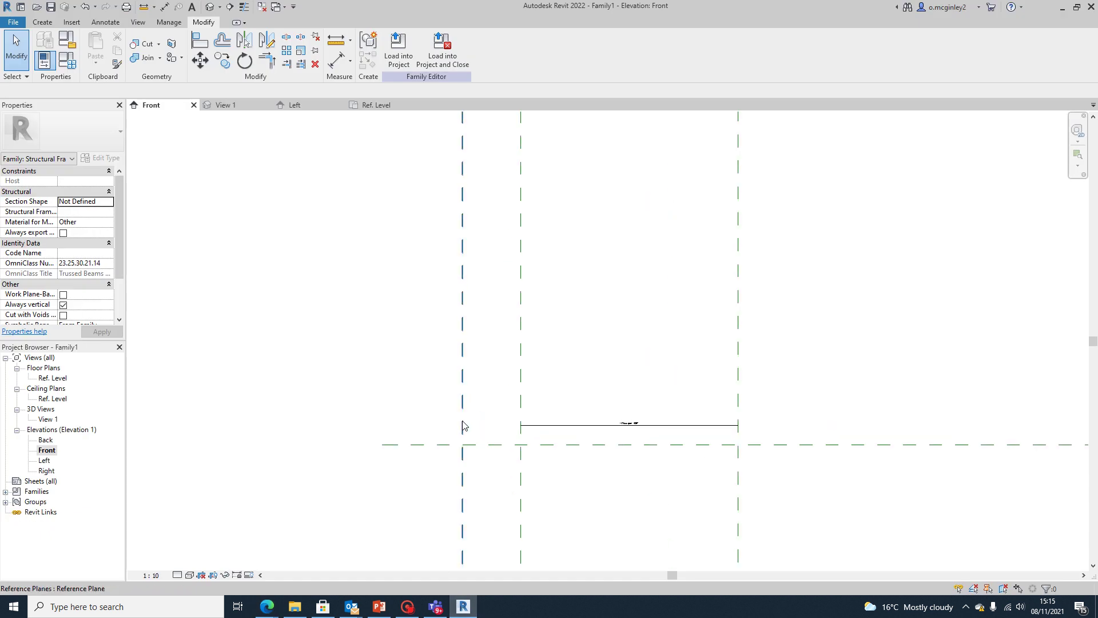
# Place a 1300 aligned dimension between the left truss-span plane and the new overhang plane
pyautogui.click(462, 426)
pyautogui.click(569, 385)
pyautogui.scroll(-4, 532, 275)
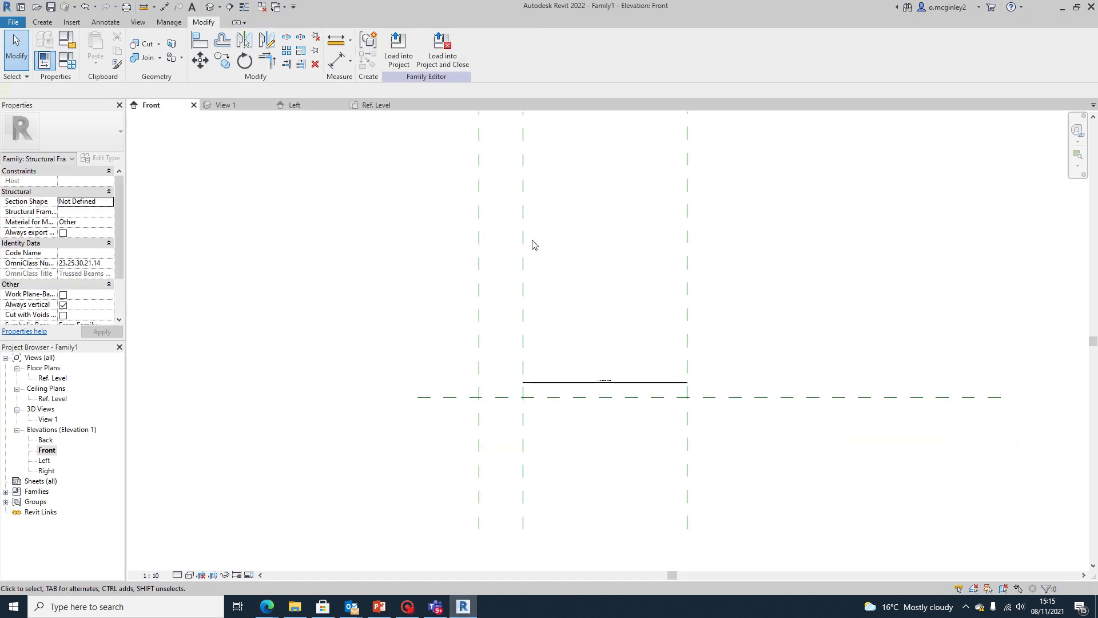
pyautogui.moveTo(561, 326); pyautogui.dragTo(464, 262, button='middle')
pyautogui.scroll(1, 412, 228)
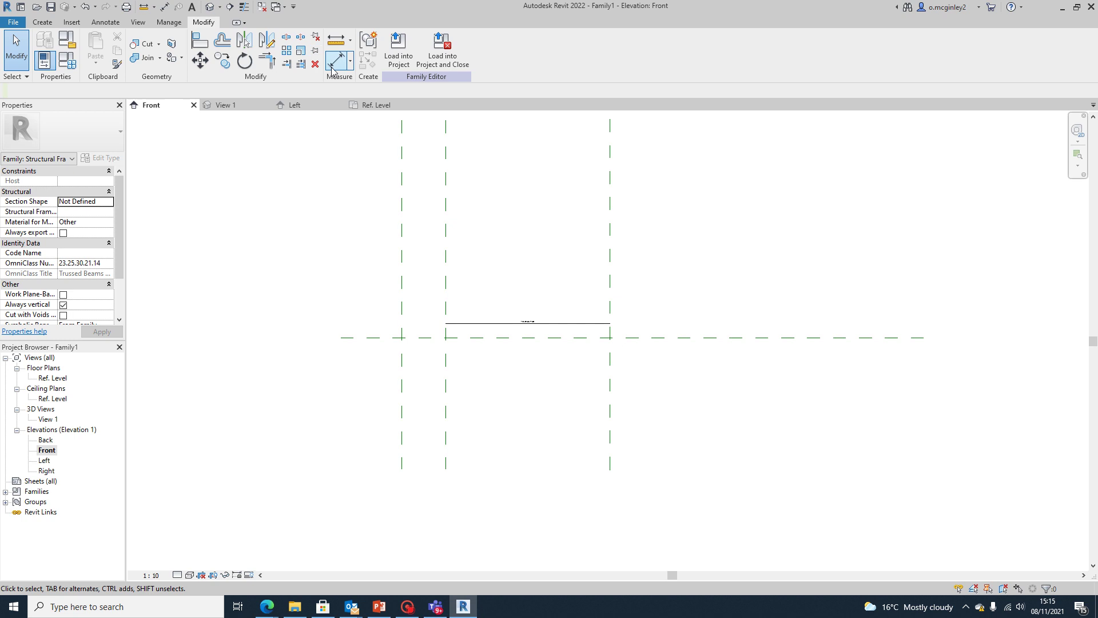
pyautogui.click(351, 62)
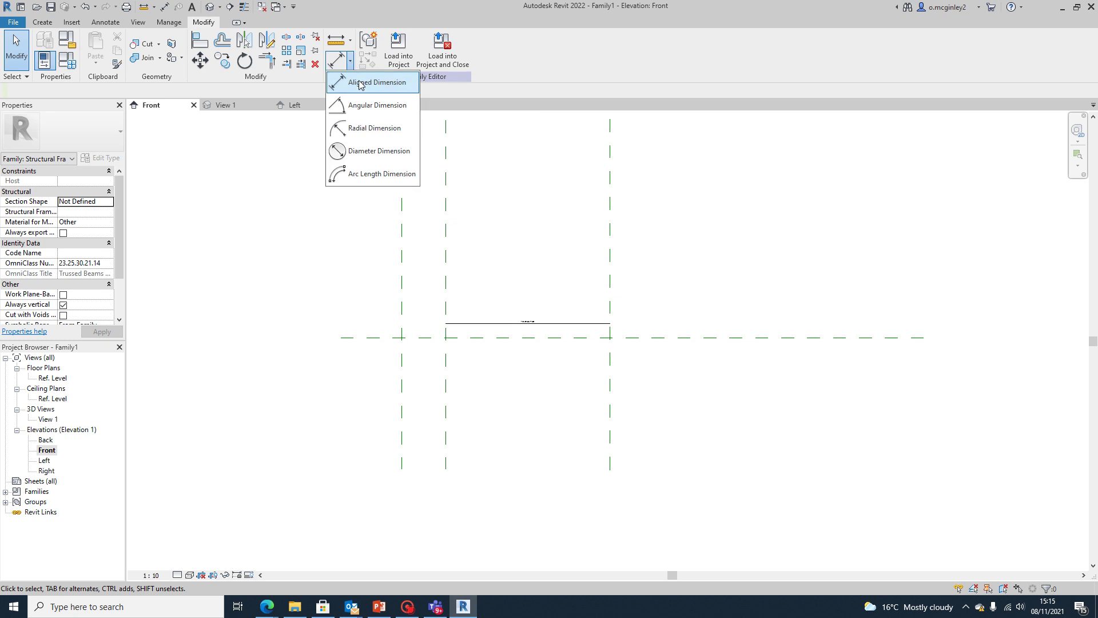
pyautogui.click(366, 81)
pyautogui.scroll(3, 437, 355)
pyautogui.click(442, 352)
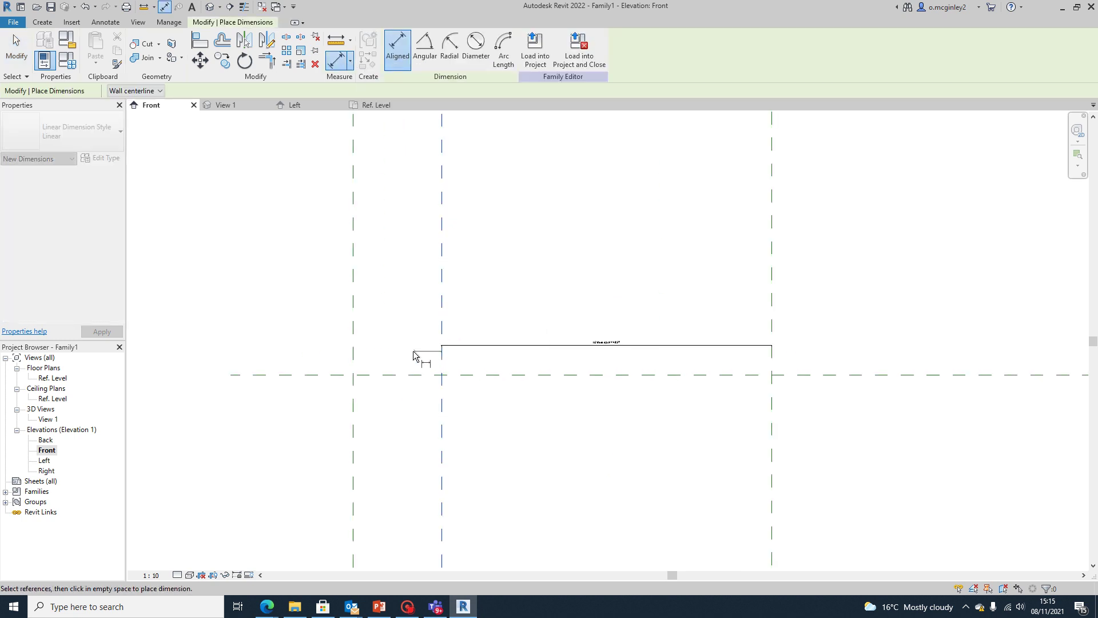
pyautogui.click(353, 348)
pyautogui.click(289, 350)
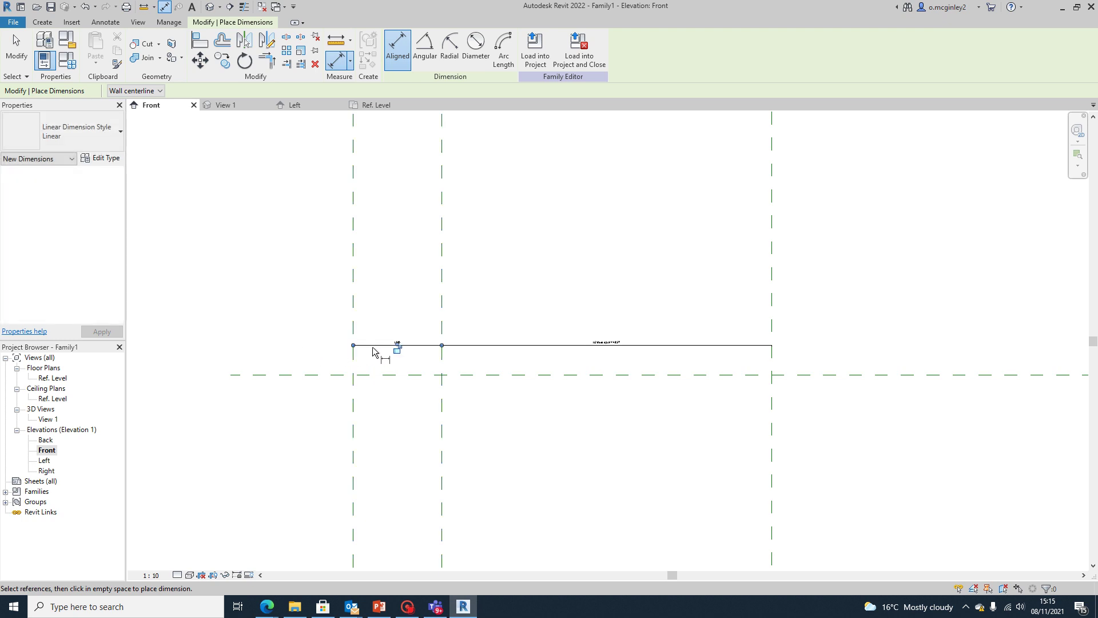
pyautogui.scroll(4, 400, 343)
pyautogui.moveTo(428, 364); pyautogui.dragTo(491, 367, button='middle')
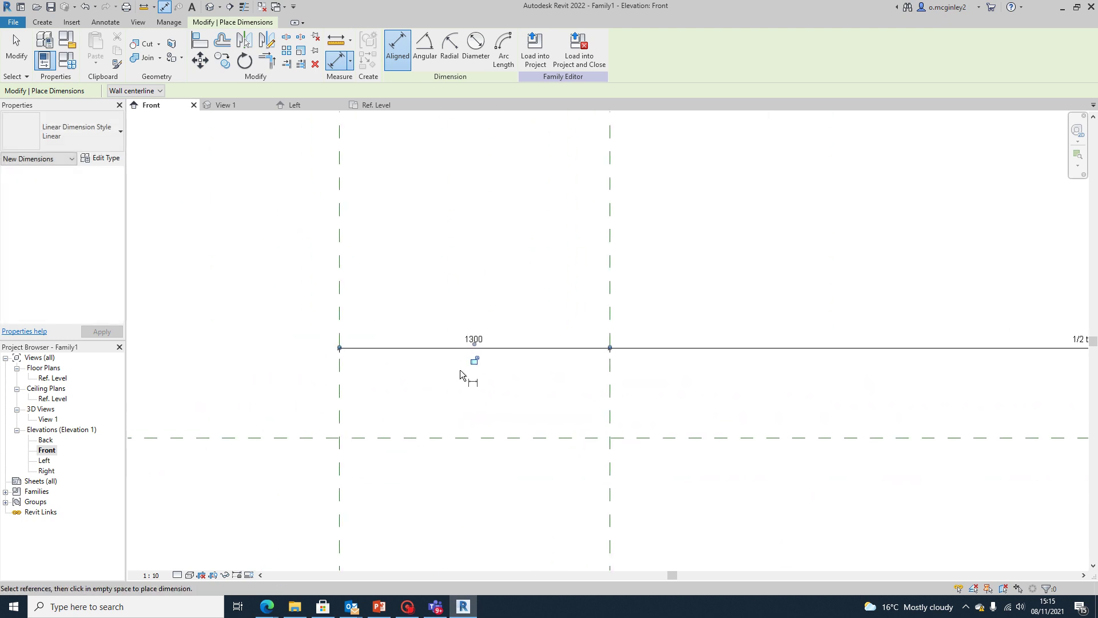
pyautogui.press('Escape')
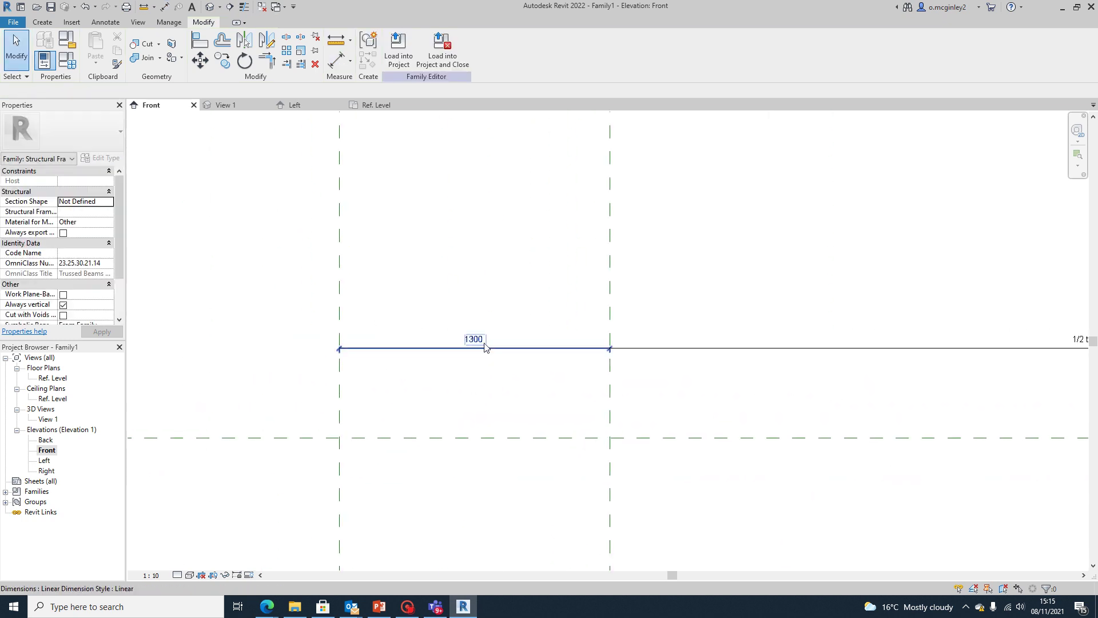
# Label the 1300 dimension with a new Overhang parameter
pyautogui.click(489, 349)
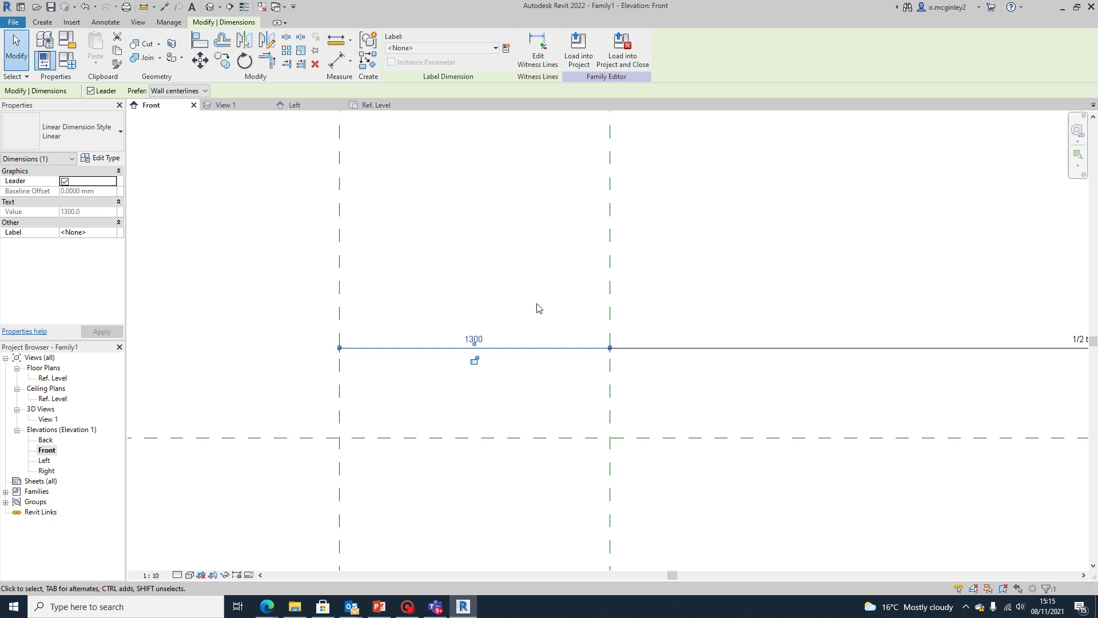
pyautogui.click(506, 49)
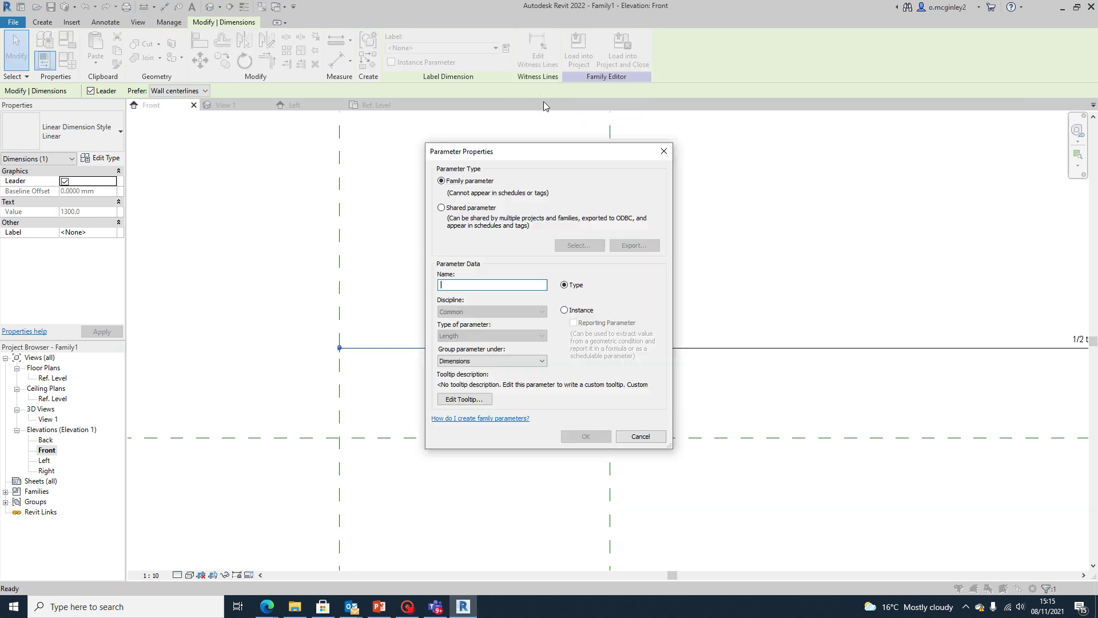
pyautogui.write('Overhang')
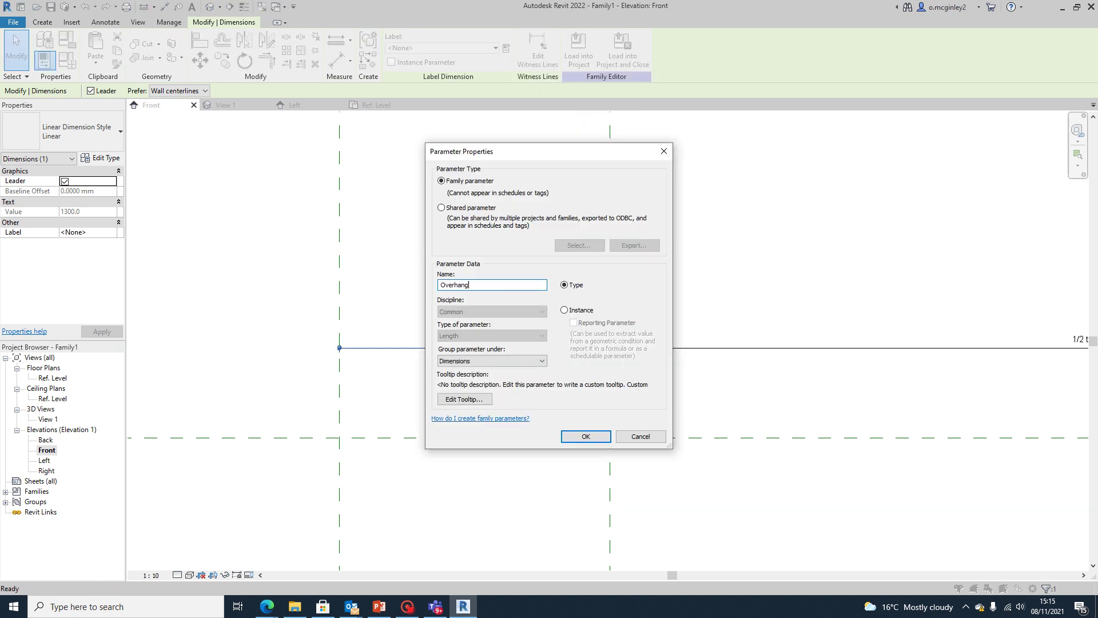
pyautogui.press('Return')
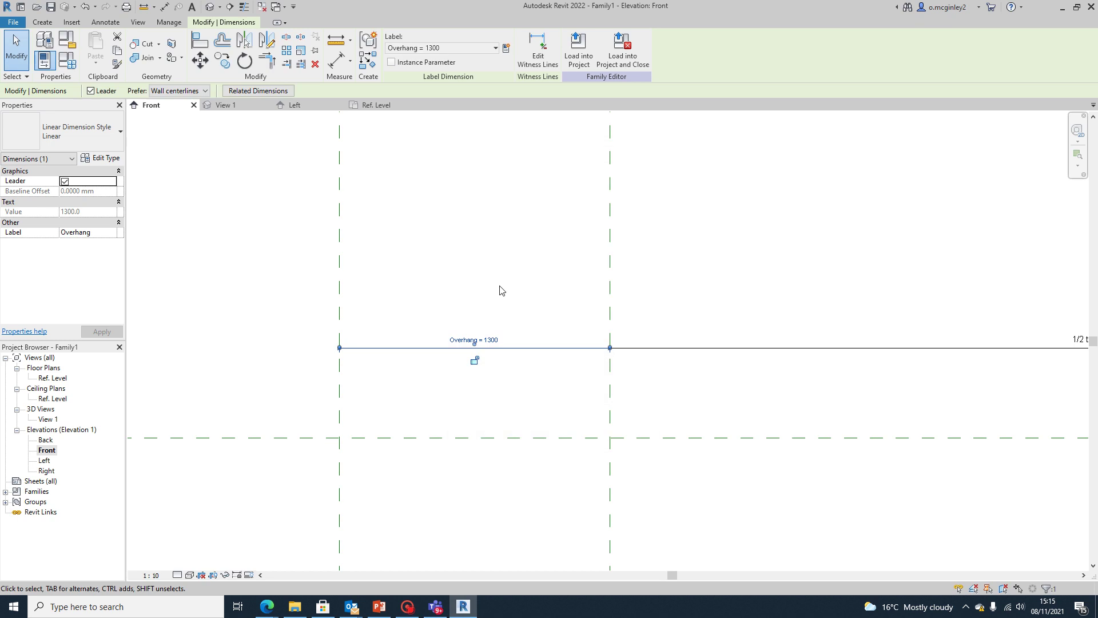
# Change the Overhang dimension value to 400
pyautogui.click(491, 342)
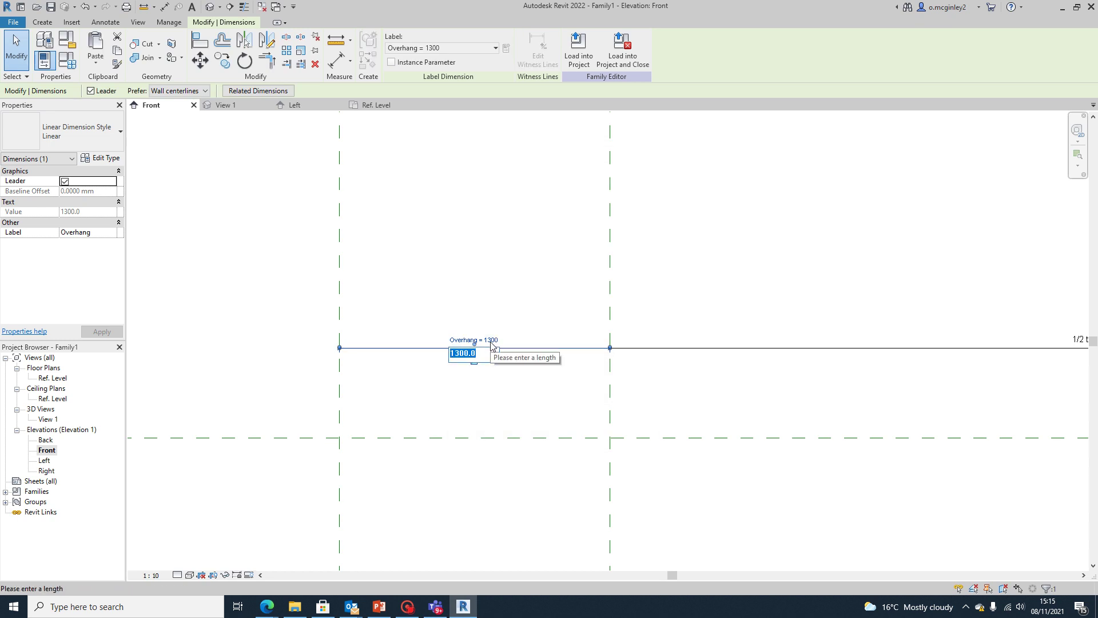
pyautogui.write('400')
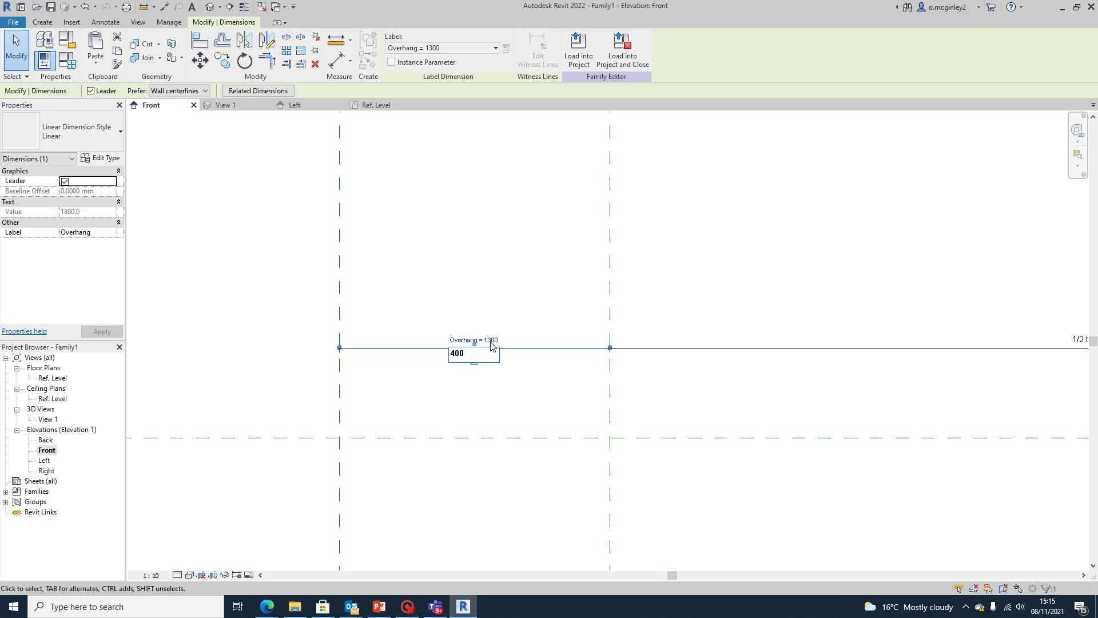
pyautogui.press('Return')
pyautogui.click(682, 404)
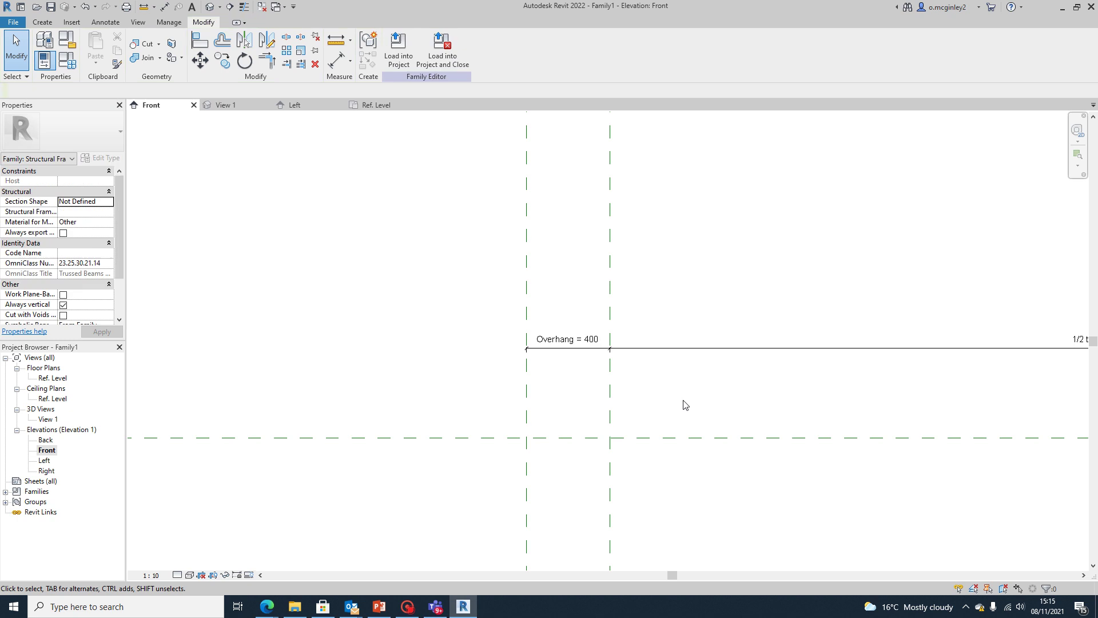
pyautogui.scroll(-5, 694, 397)
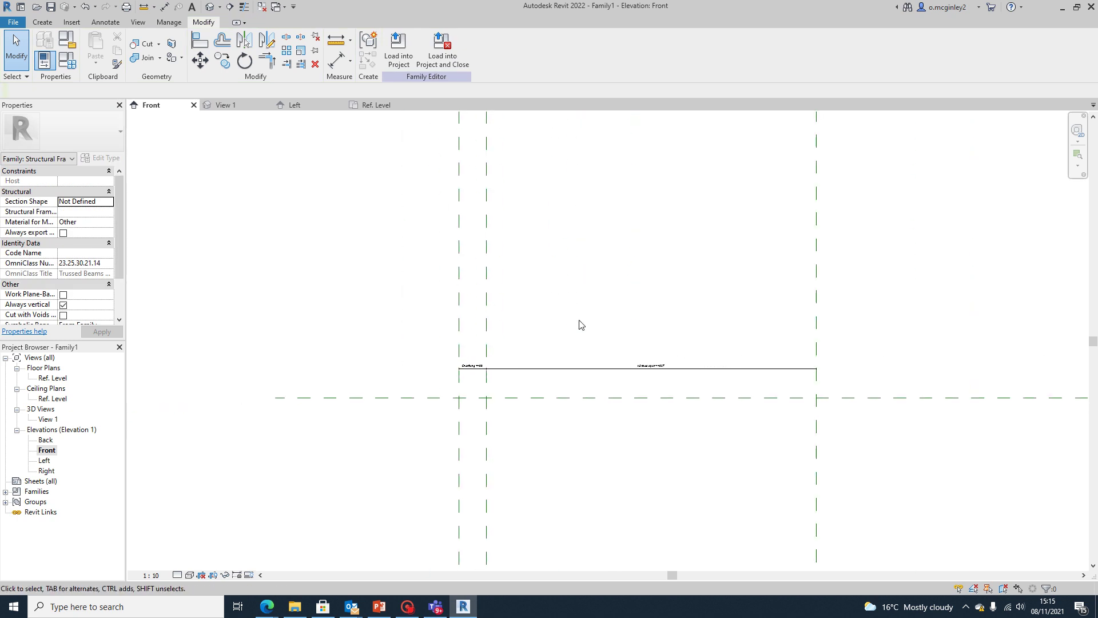
# Select the two left reference planes together with their Overhang and 1/2 truss span dimensions
pyautogui.scroll(-4, 581, 324)
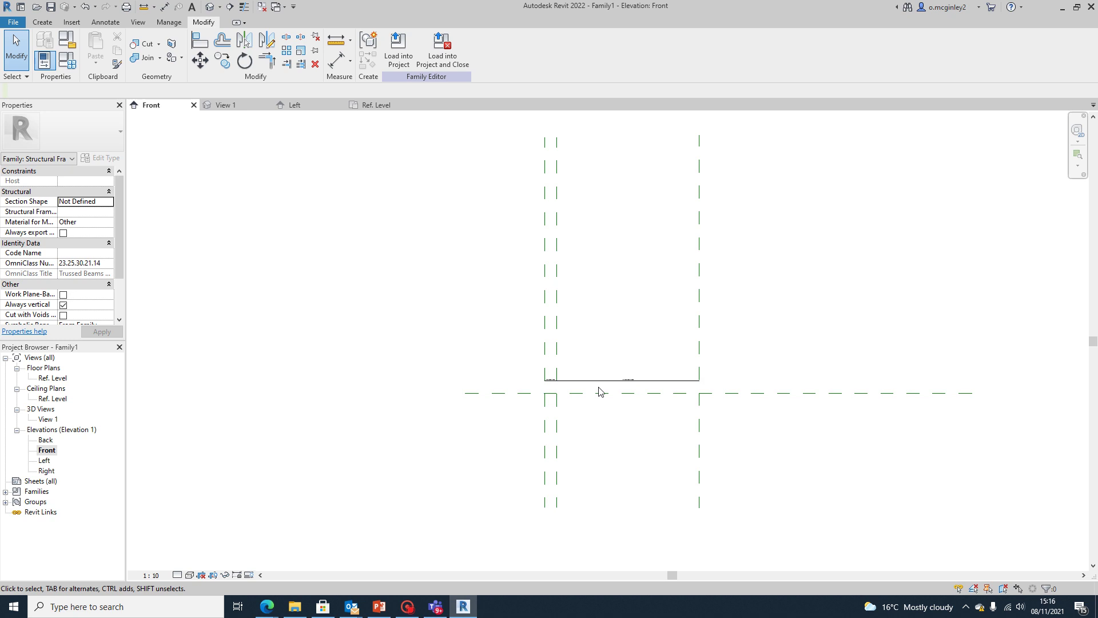
pyautogui.scroll(2, 552, 380)
pyautogui.scroll(-2, 612, 320)
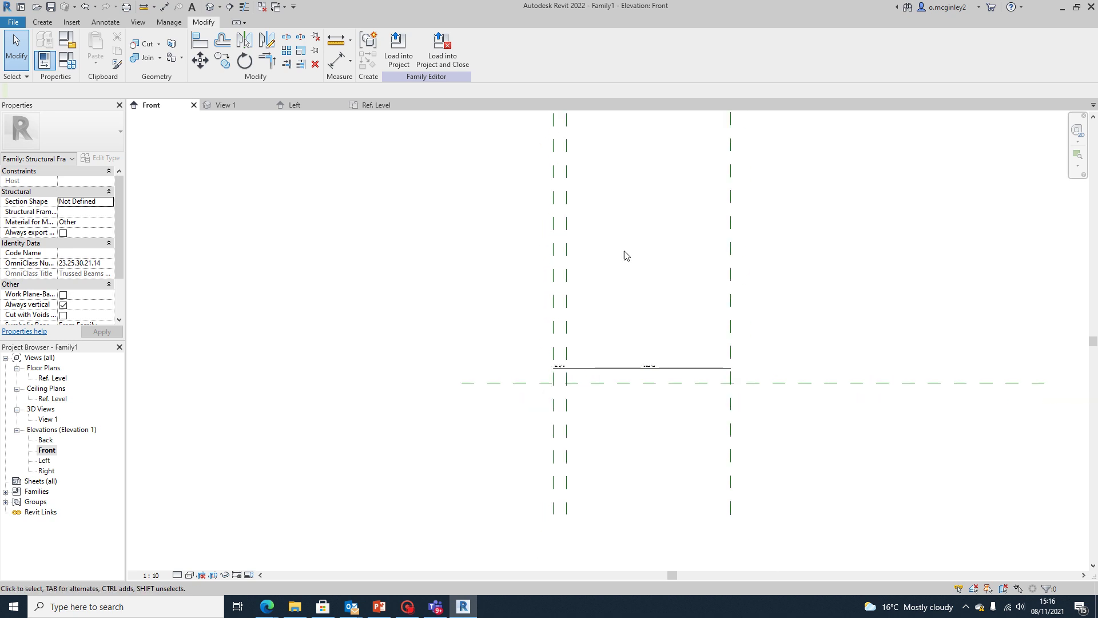
pyautogui.moveTo(624, 251); pyautogui.dragTo(624, 305, button='middle')
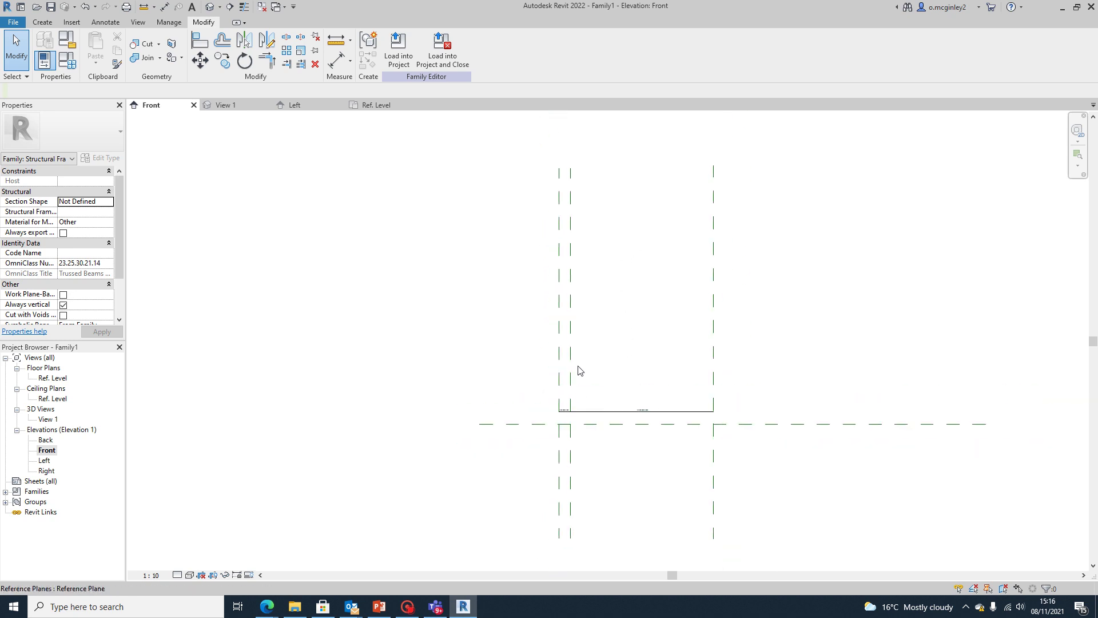
pyautogui.scroll(2, 585, 371)
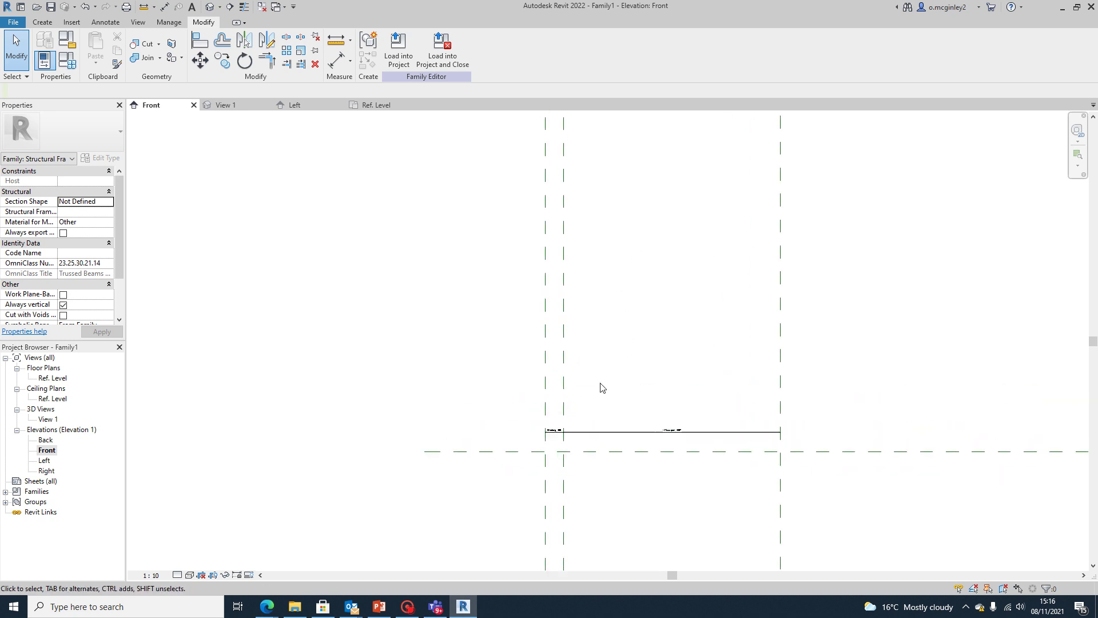
pyautogui.moveTo(634, 380); pyautogui.dragTo(501, 369)
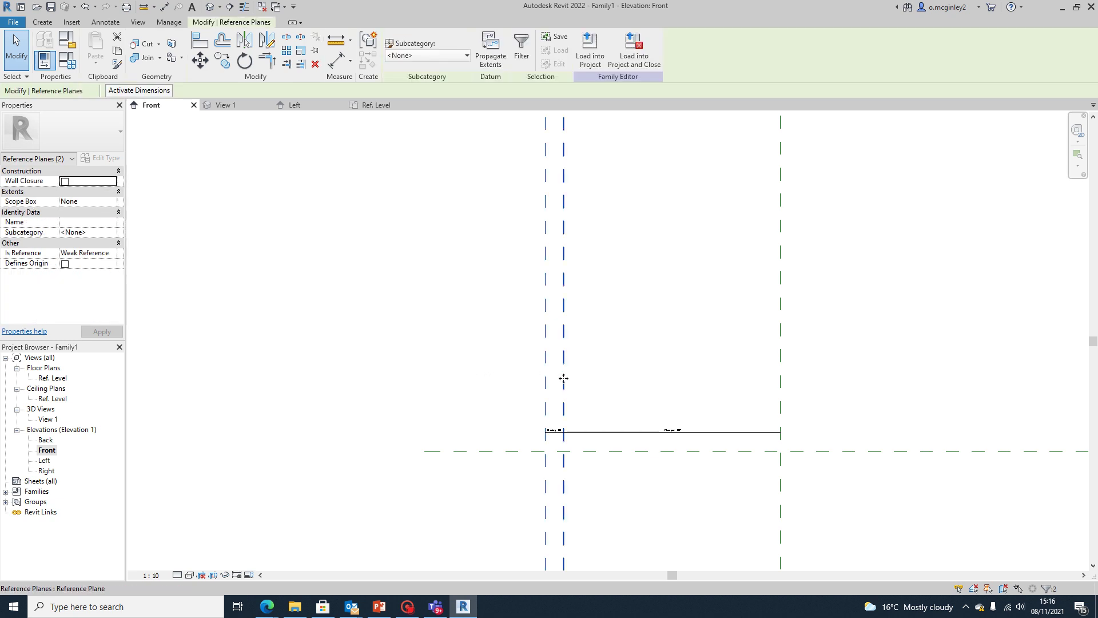
pyautogui.scroll(3, 675, 449)
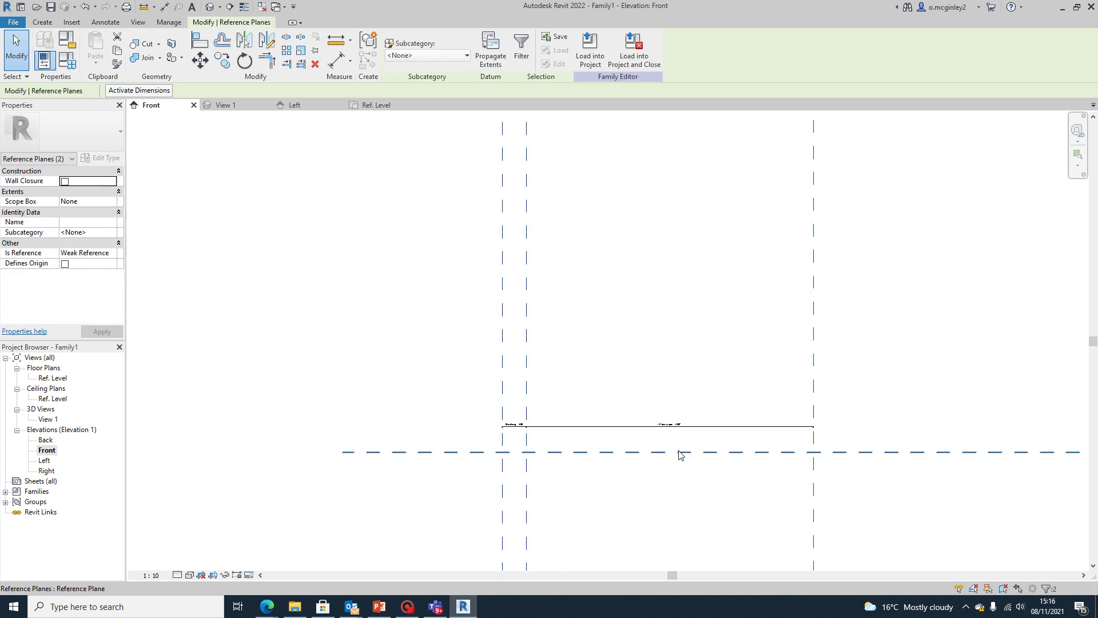
pyautogui.keyDown('ctrl'); pyautogui.click(592, 430); pyautogui.keyUp('ctrl')
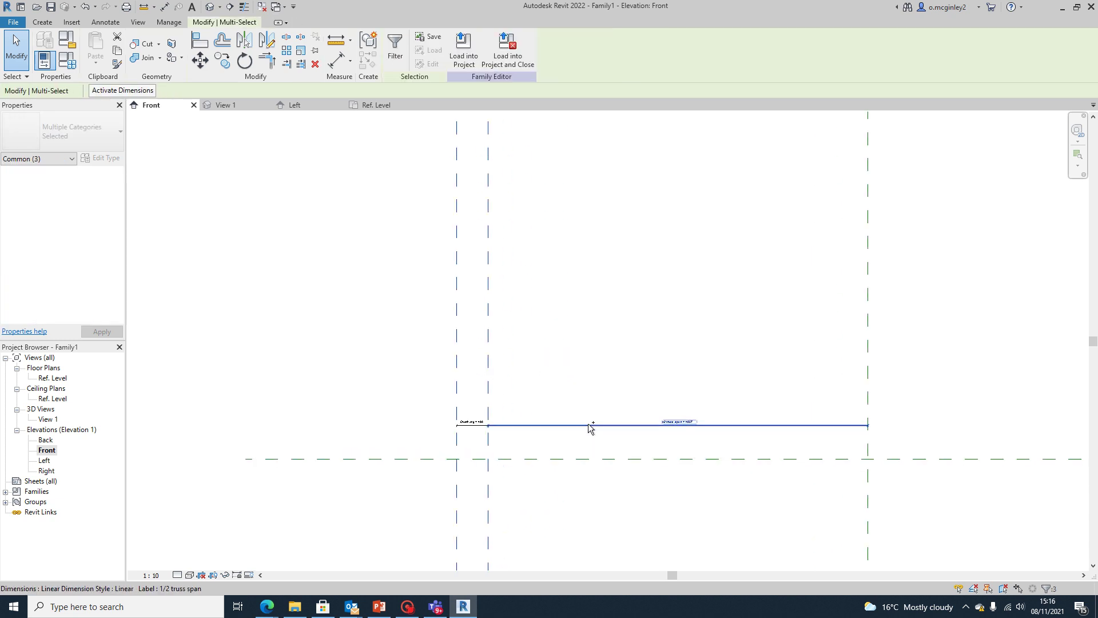
pyautogui.keyDown('ctrl'); pyautogui.click(485, 454); pyautogui.keyUp('ctrl')
pyautogui.scroll(-3, 645, 297)
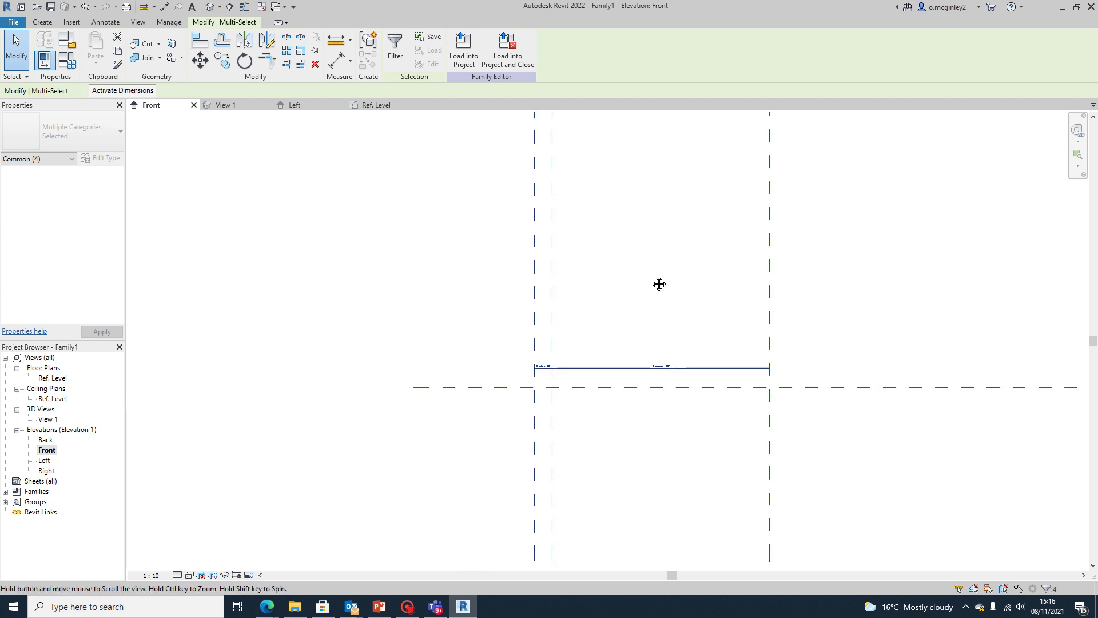
pyautogui.moveTo(659, 284); pyautogui.dragTo(530, 301, button='middle')
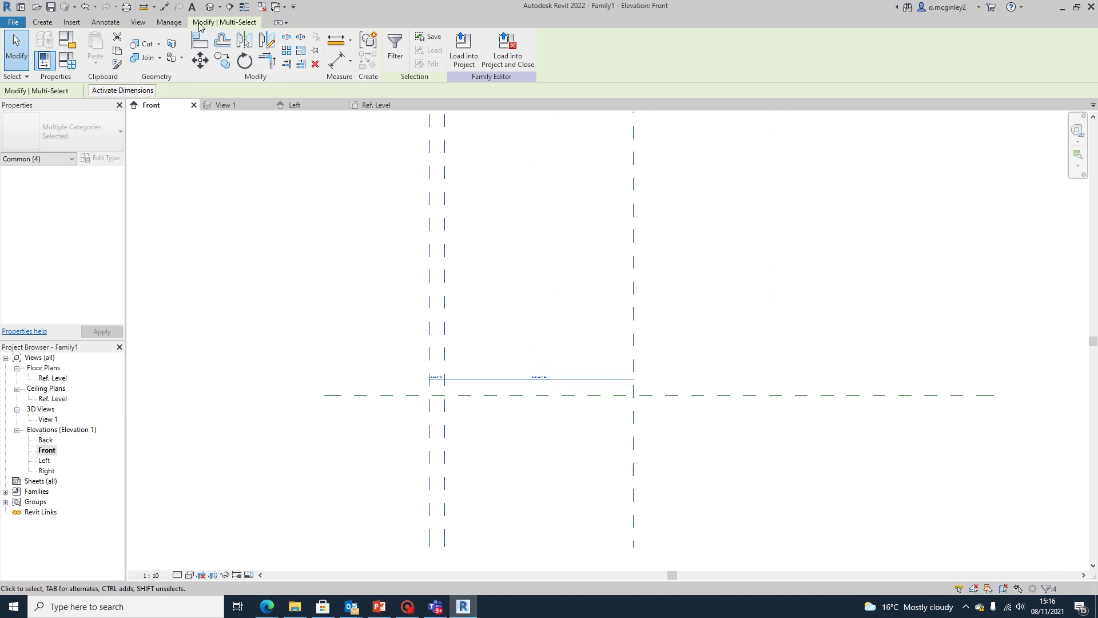
# Mirror a copy of the selection across the centre reference plane to the right side
pyautogui.click(247, 47)
pyautogui.scroll(-3, 544, 265)
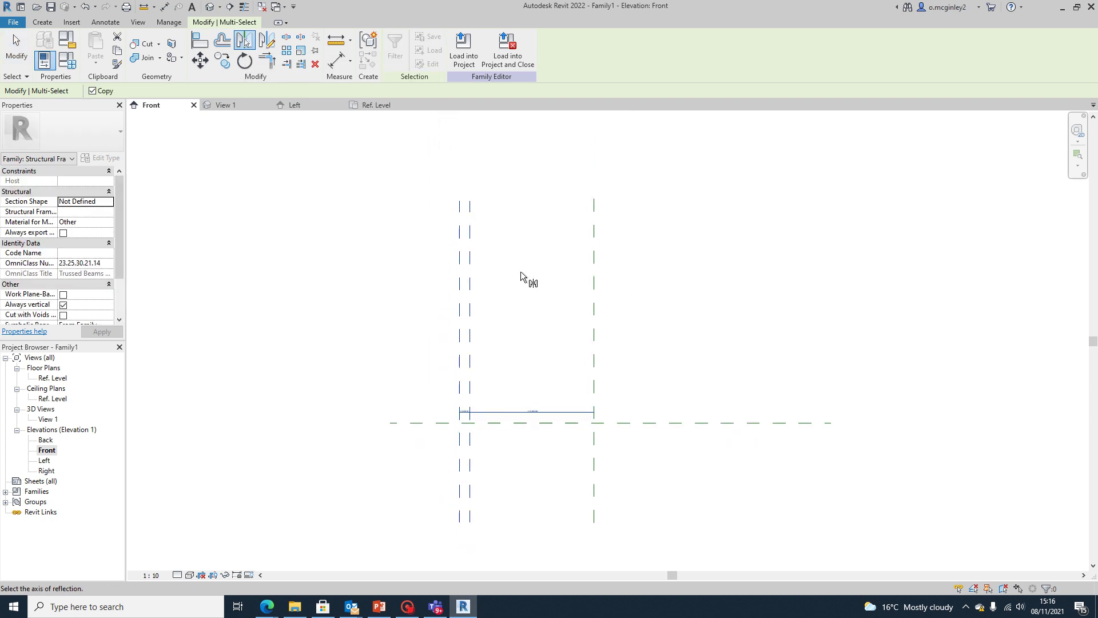
pyautogui.click(594, 287)
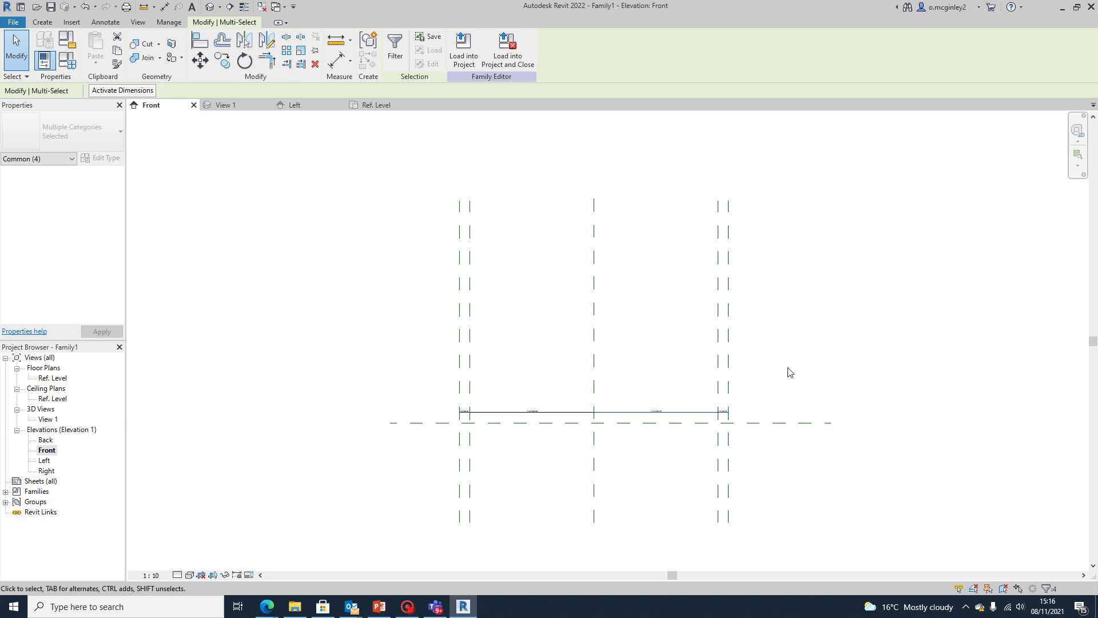
pyautogui.click(767, 373)
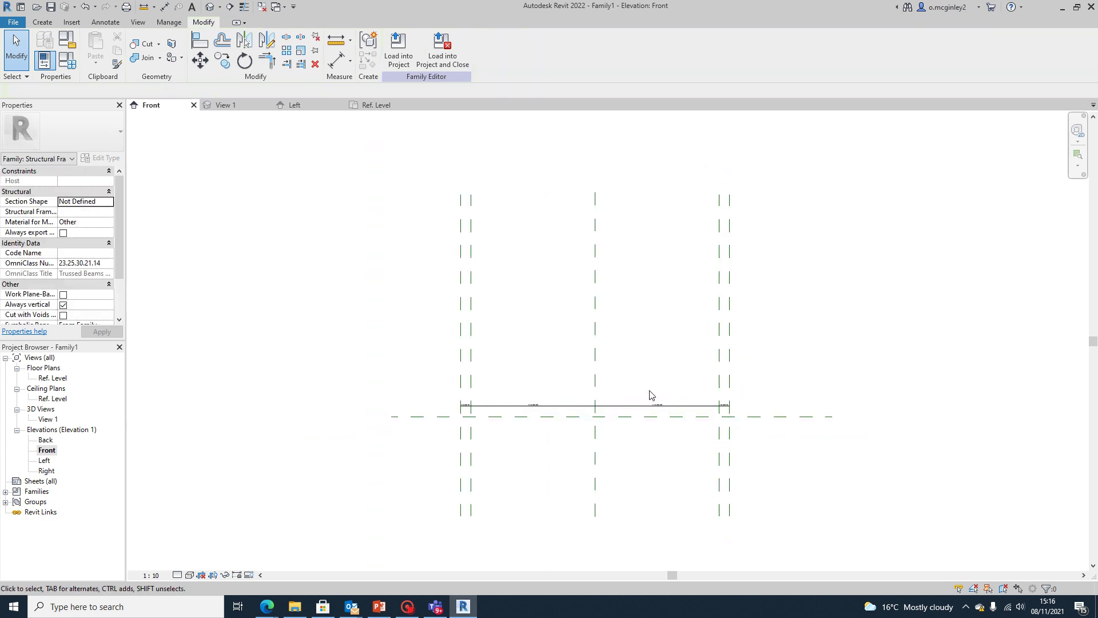
pyautogui.scroll(5, 652, 395)
pyautogui.scroll(-6, 696, 405)
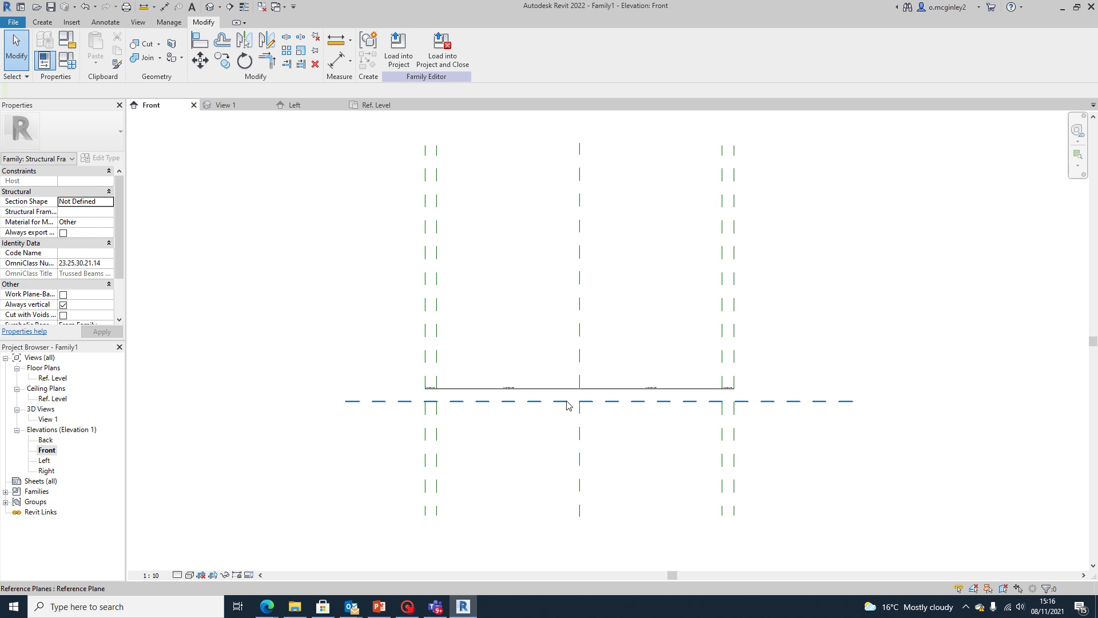
pyautogui.moveTo(490, 370); pyautogui.dragTo(578, 387, button='middle')
pyautogui.scroll(1, 724, 391)
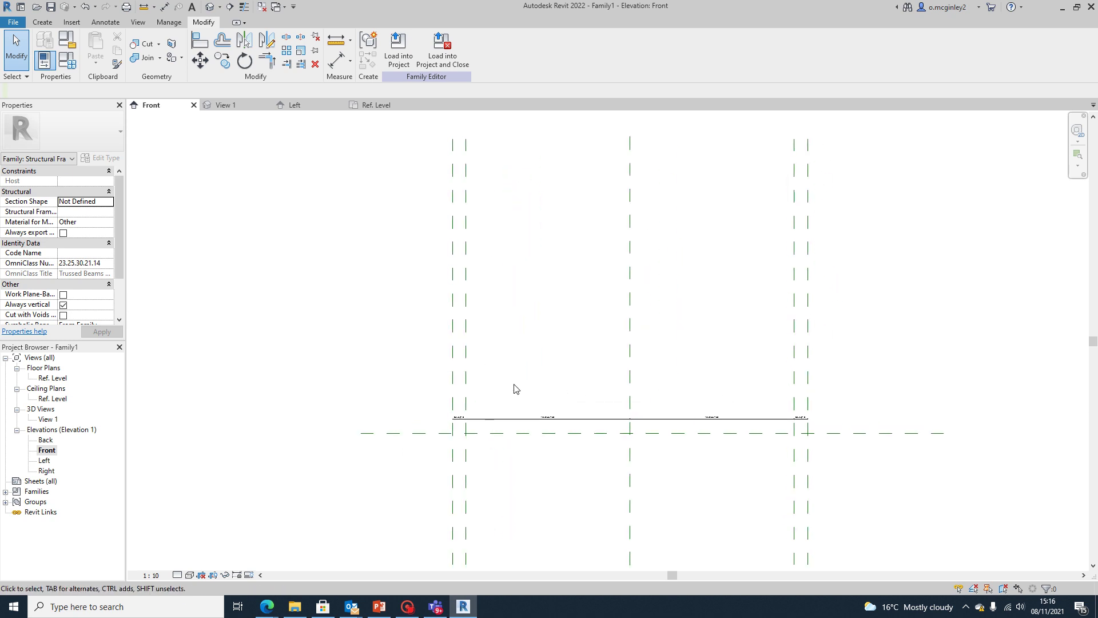
pyautogui.scroll(-1, 703, 279)
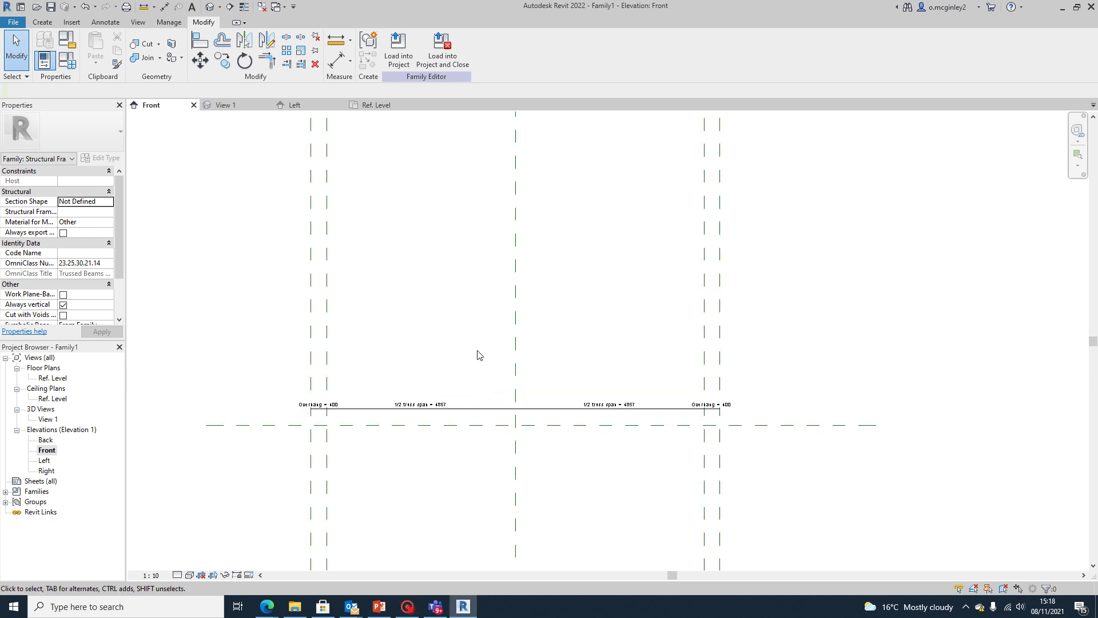
# Fit the five-plane truss layout in view and switch to the Create tools
pyautogui.scroll(2, 478, 355)
pyautogui.scroll(-2, 828, 349)
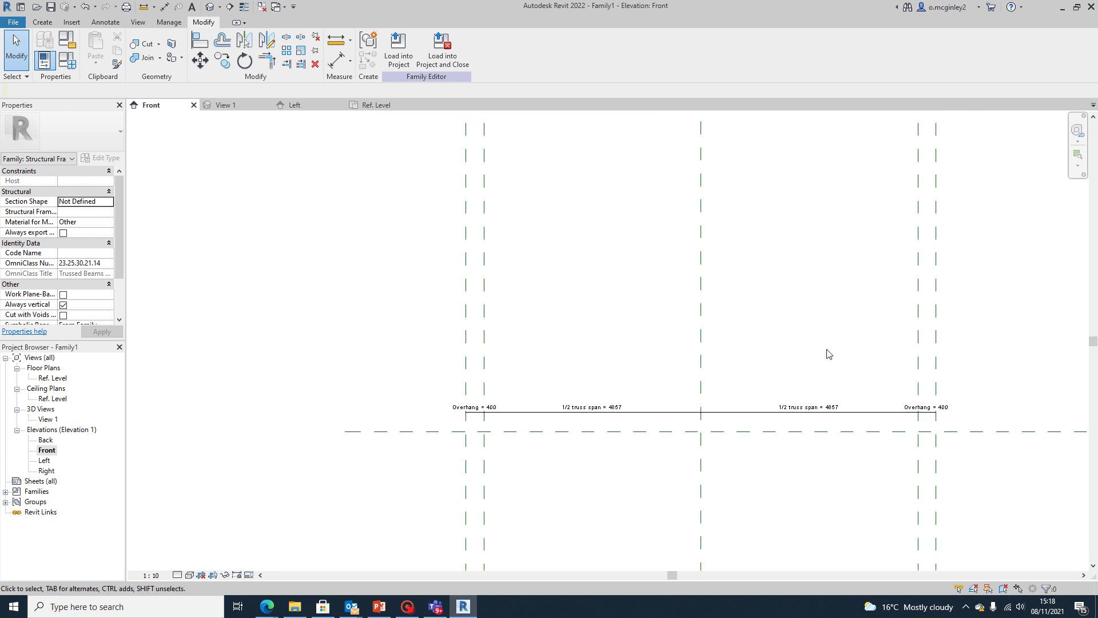
pyautogui.scroll(-1, 454, 392)
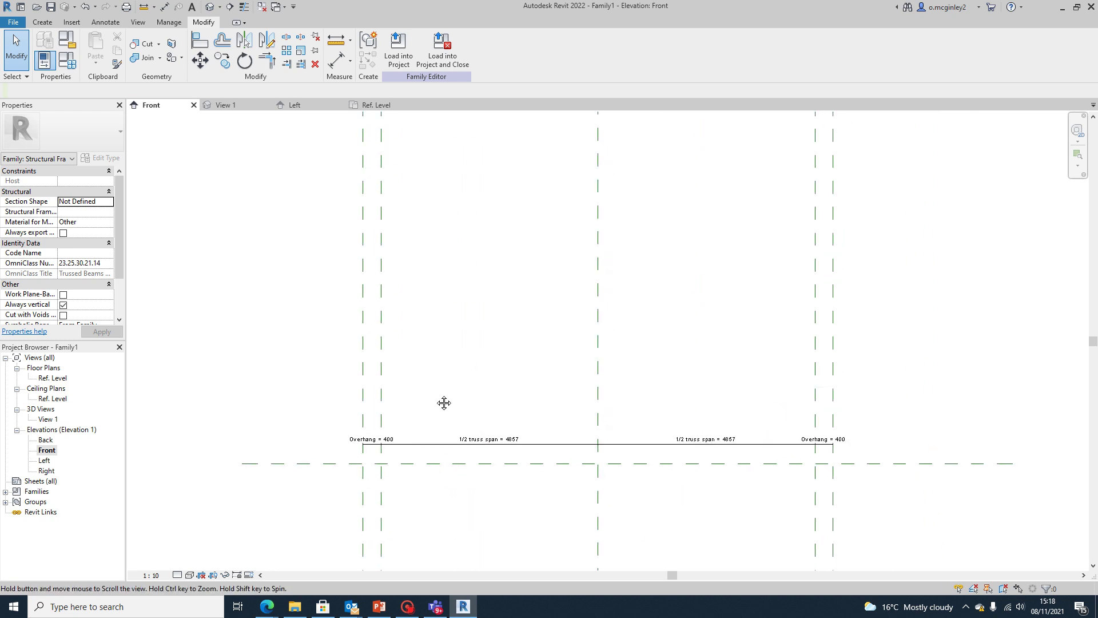
pyautogui.moveTo(446, 351); pyautogui.dragTo(463, 355, button='middle')
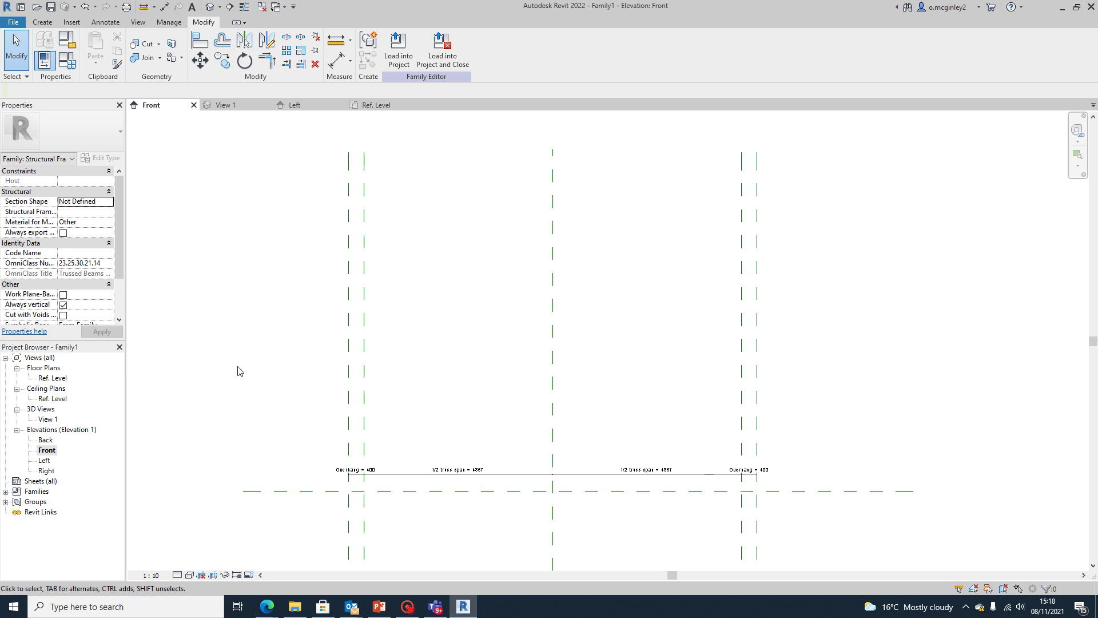
pyautogui.click(50, 23)
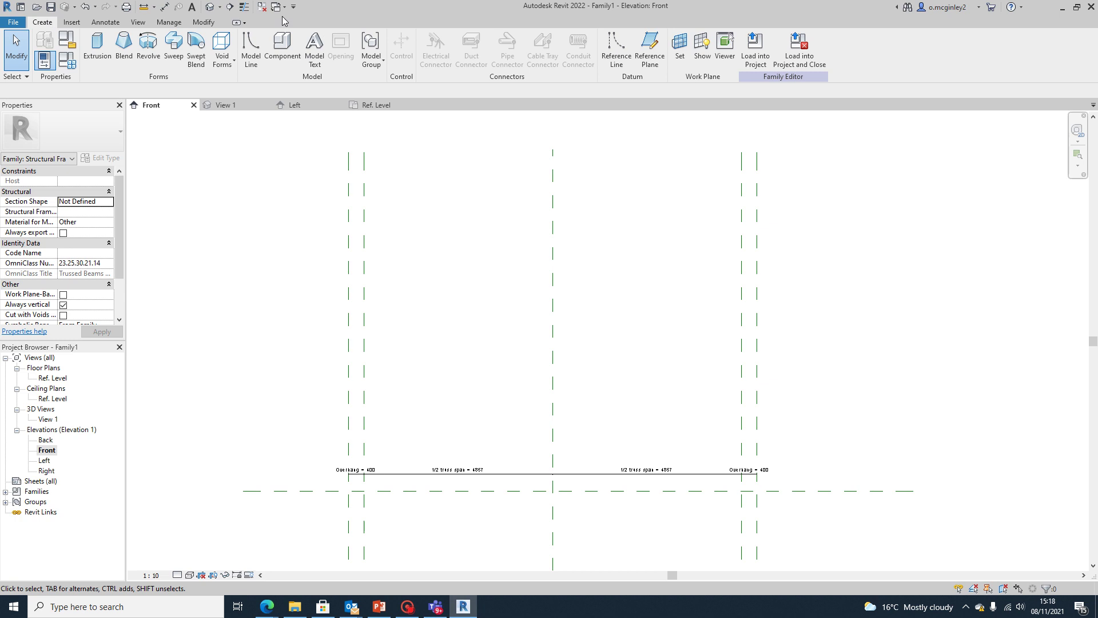
# Draw a reference line from the left overhang base intersection up to the centre plane
pyautogui.click(623, 67)
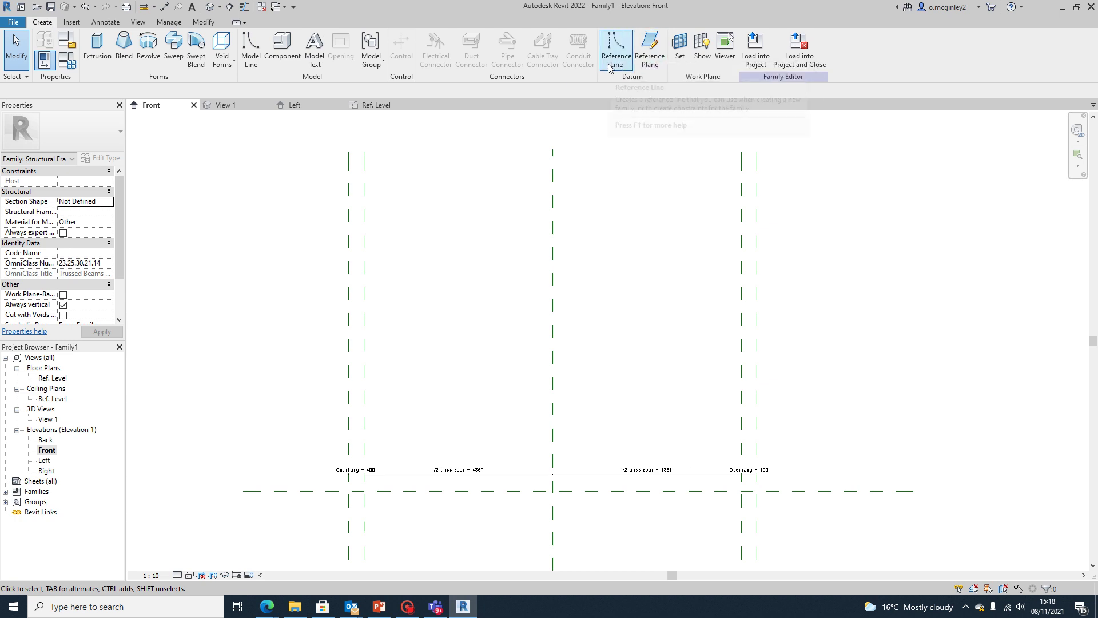
pyautogui.scroll(1, 424, 414)
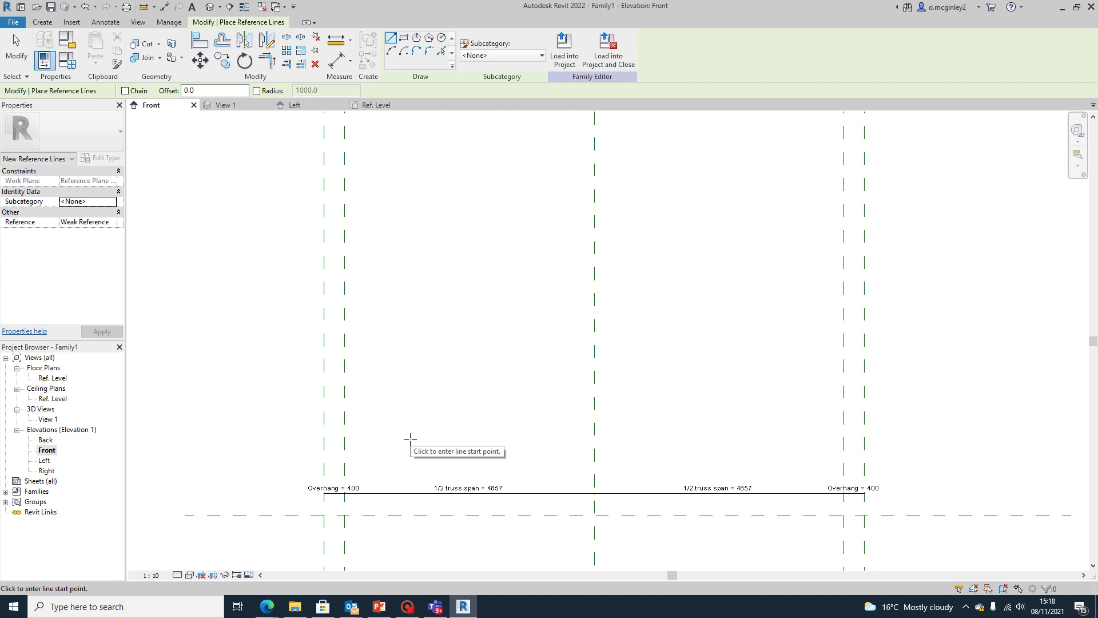
pyautogui.scroll(1, 336, 519)
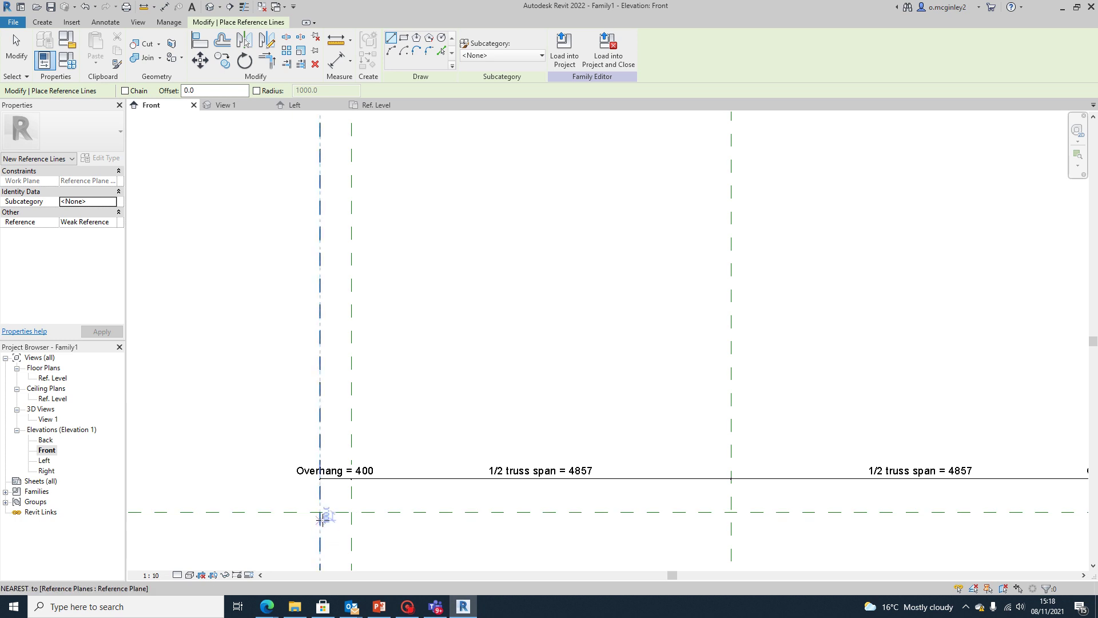
pyautogui.scroll(-2, 320, 512)
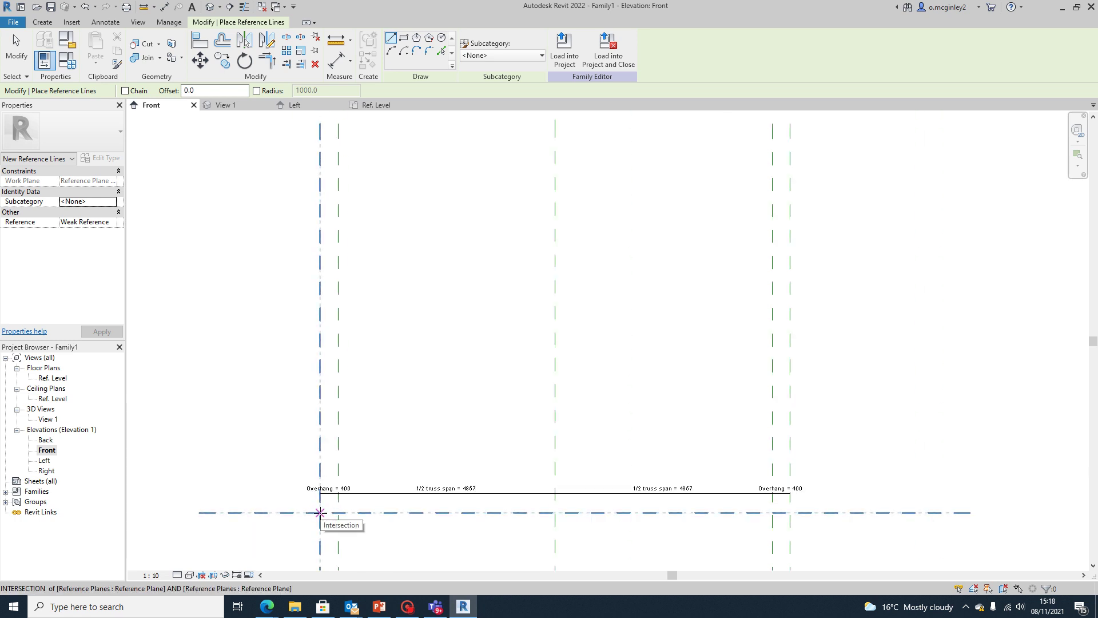
pyautogui.click(320, 511)
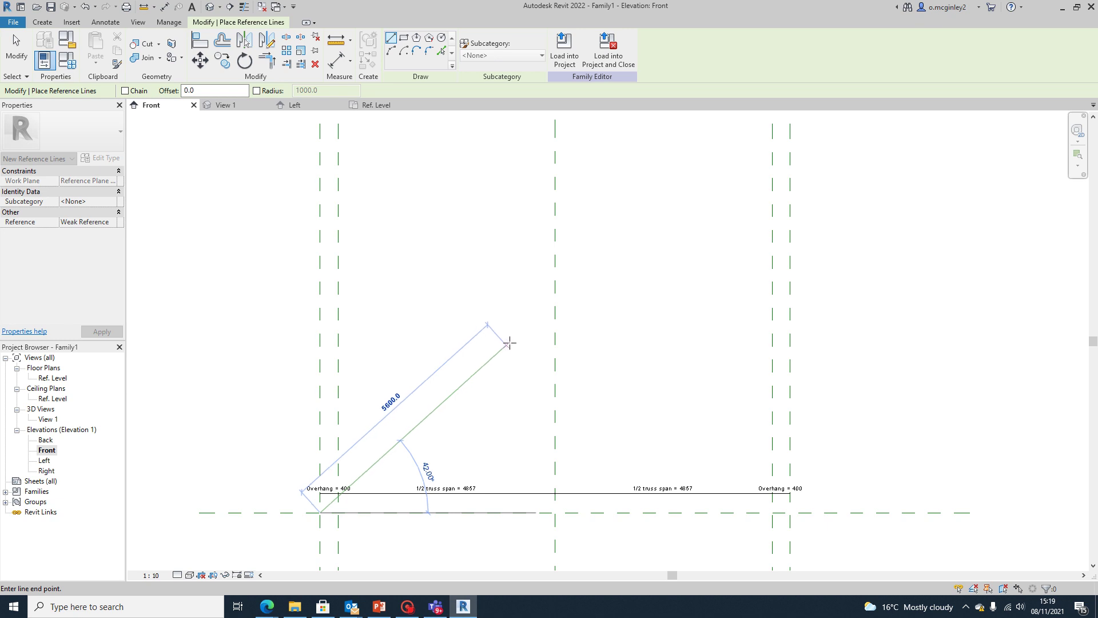
pyautogui.click(554, 301)
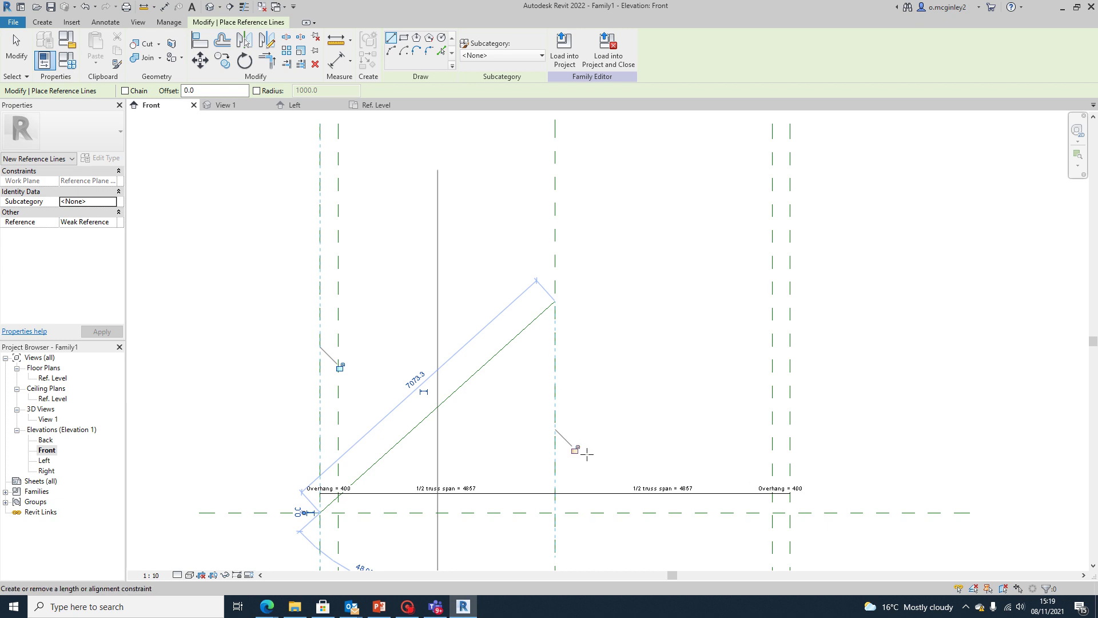
# Lock the pitched line's ends to the centre plane and the overhang plane
pyautogui.moveTo(362, 370); pyautogui.dragTo(386, 314, button='middle')
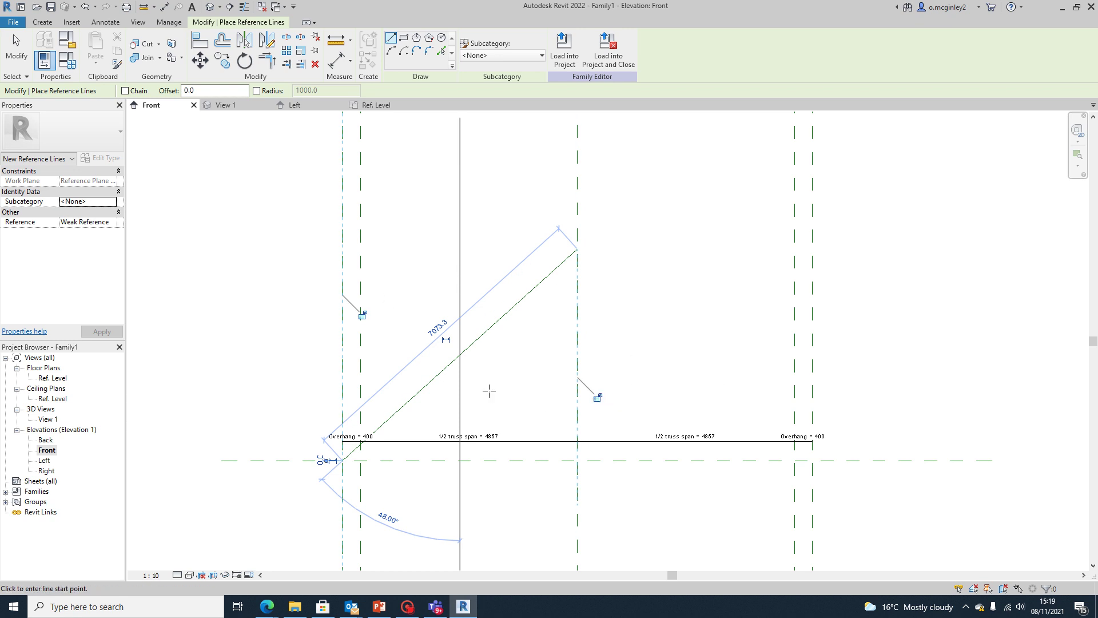
pyautogui.click(599, 398)
pyautogui.click(362, 360)
pyautogui.scroll(1, 424, 385)
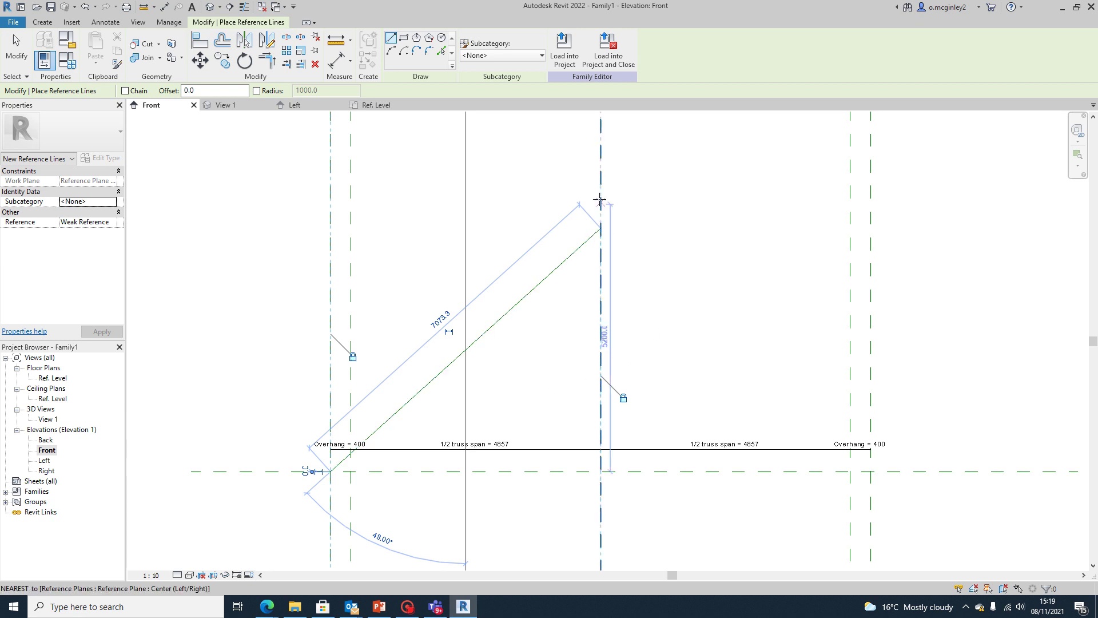
pyautogui.scroll(-1, 600, 206)
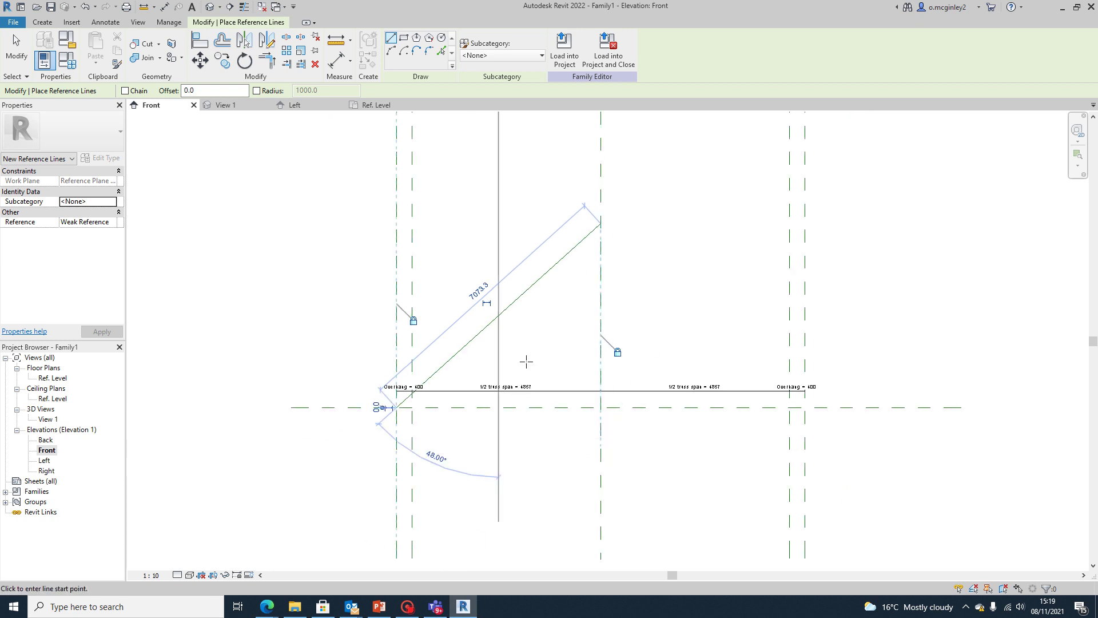
pyautogui.click(600, 222)
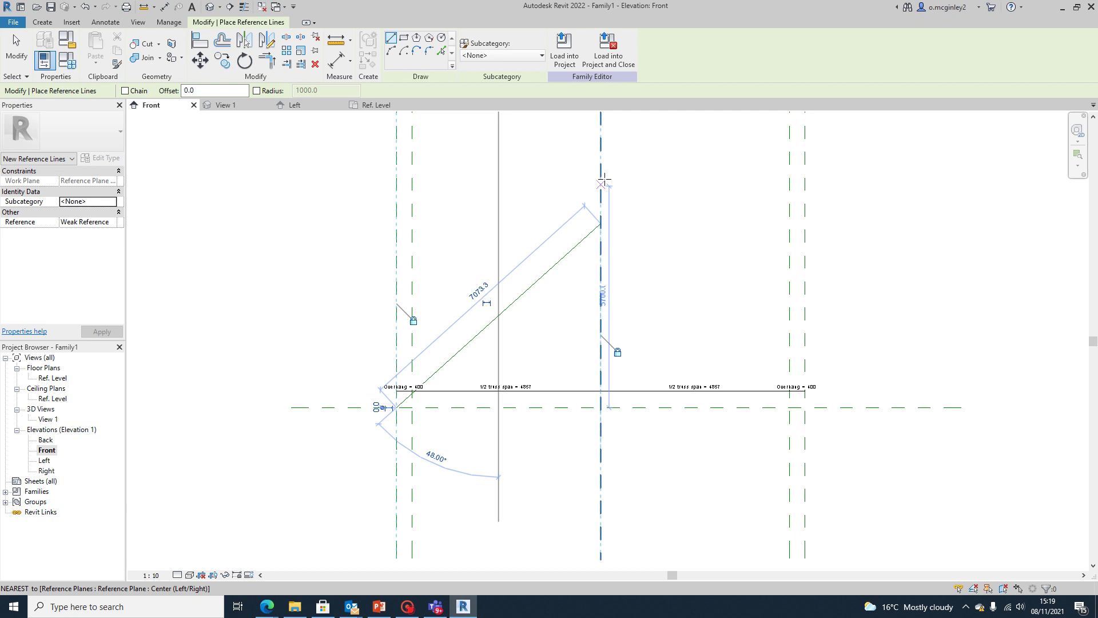
pyautogui.press('Escape')
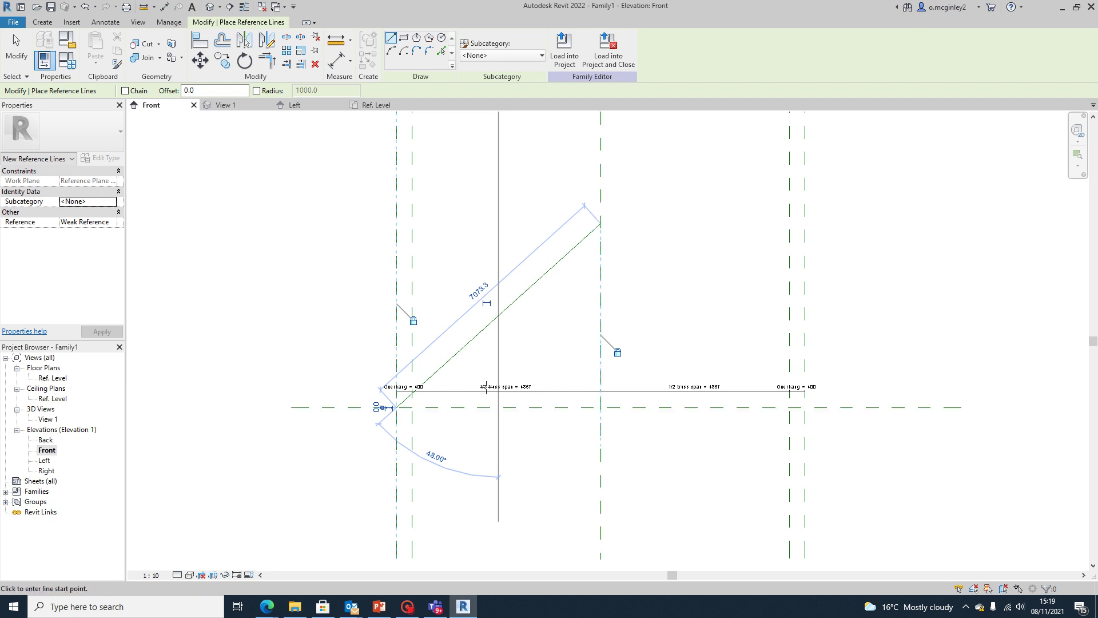
pyautogui.scroll(2, 486, 387)
pyautogui.press('Escape')
pyautogui.press('Escape')
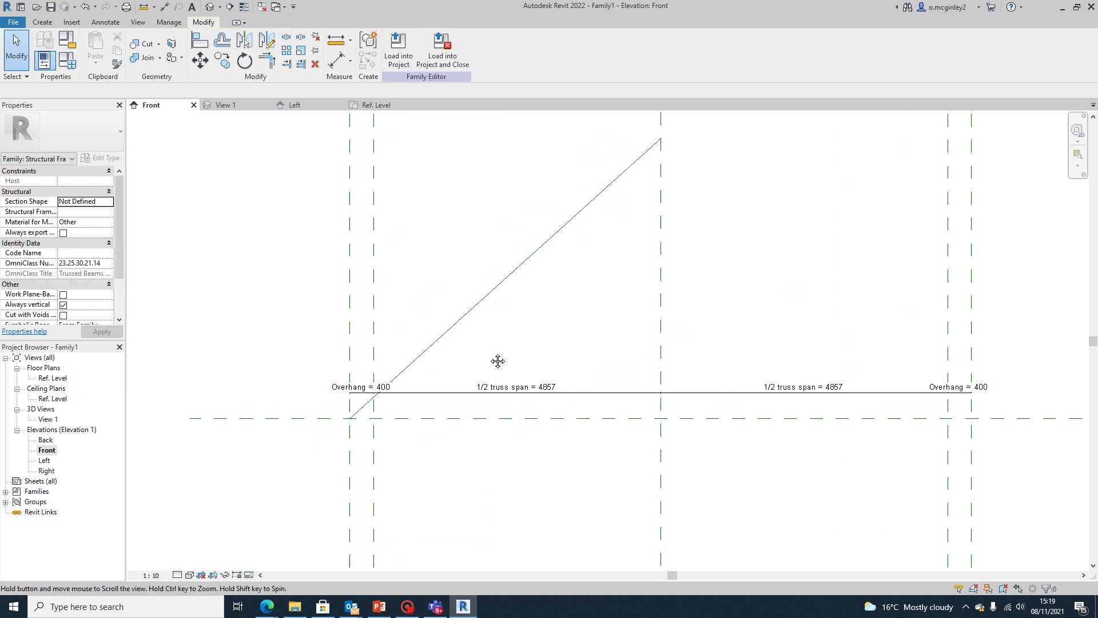
pyautogui.moveTo(458, 303); pyautogui.dragTo(431, 360, button='middle')
pyautogui.scroll(-1, 580, 371)
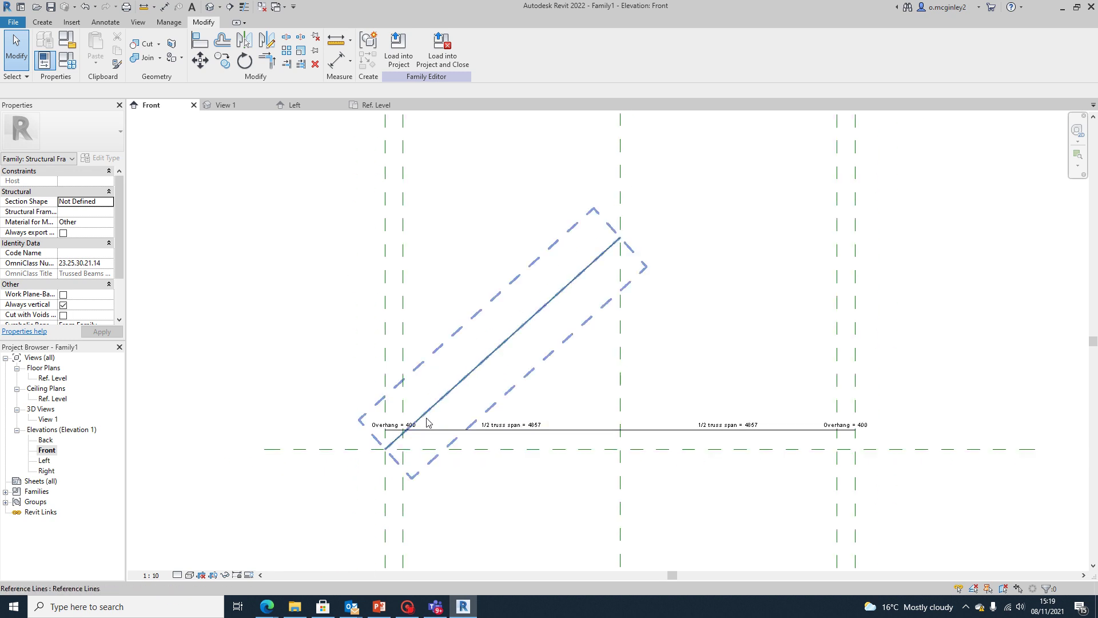
# Place a 42° angular dimension between the horizontal base plane and the pitched line
pyautogui.click(350, 62)
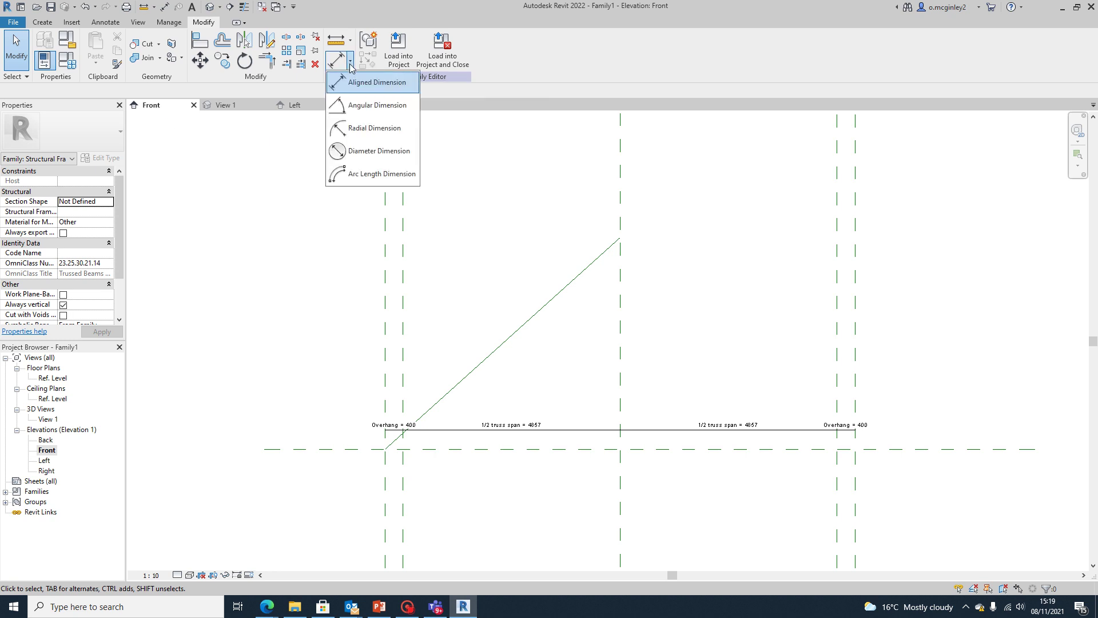
pyautogui.click(368, 108)
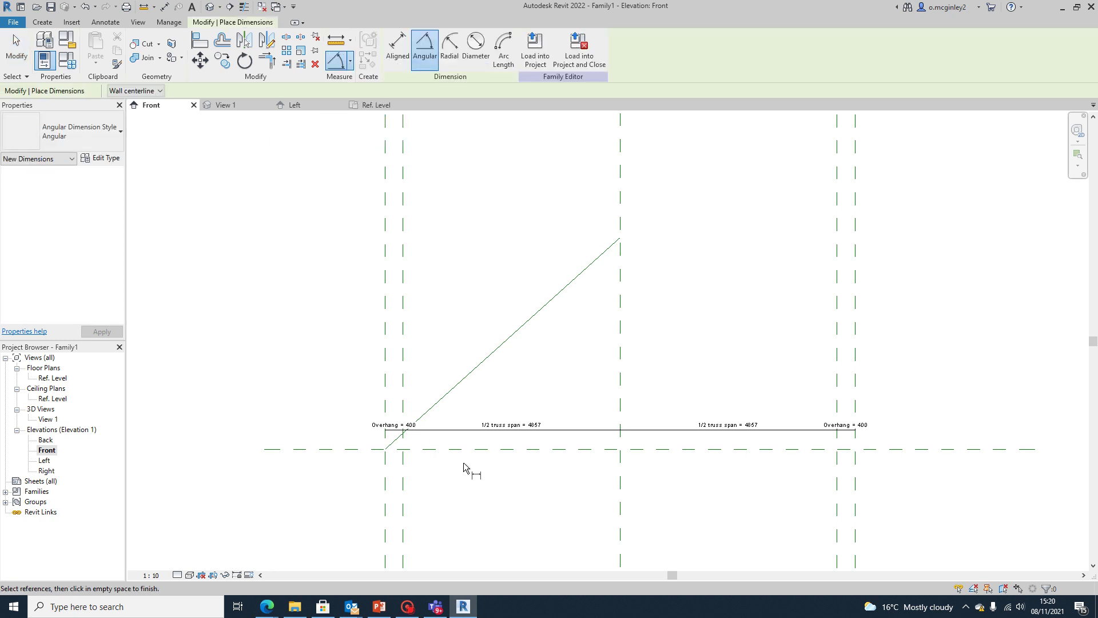
pyautogui.scroll(2, 460, 460)
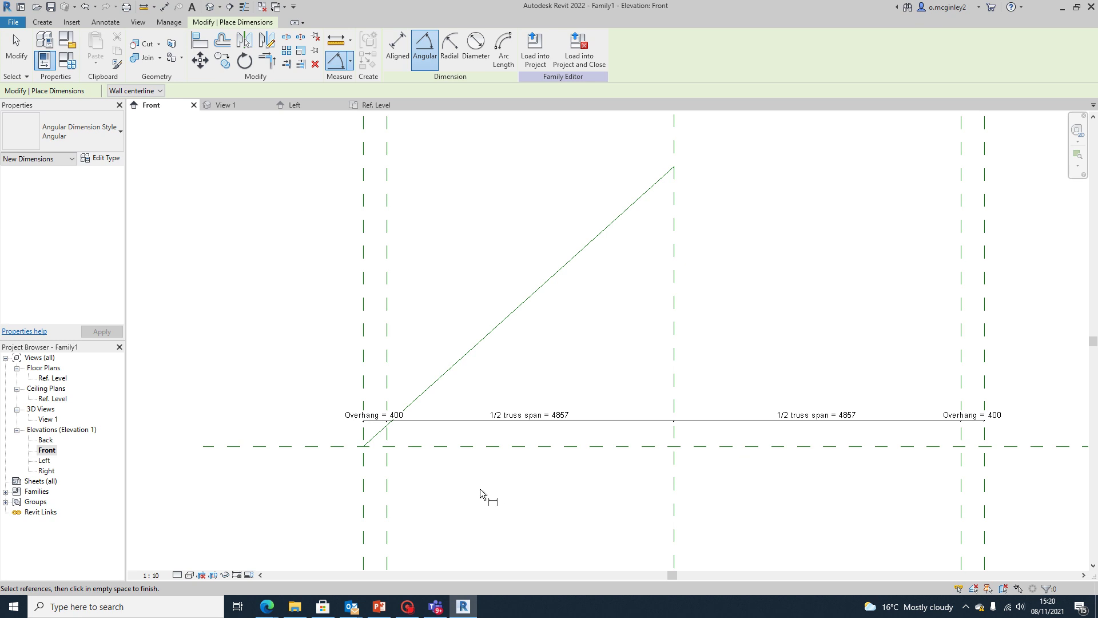
pyautogui.click(441, 447)
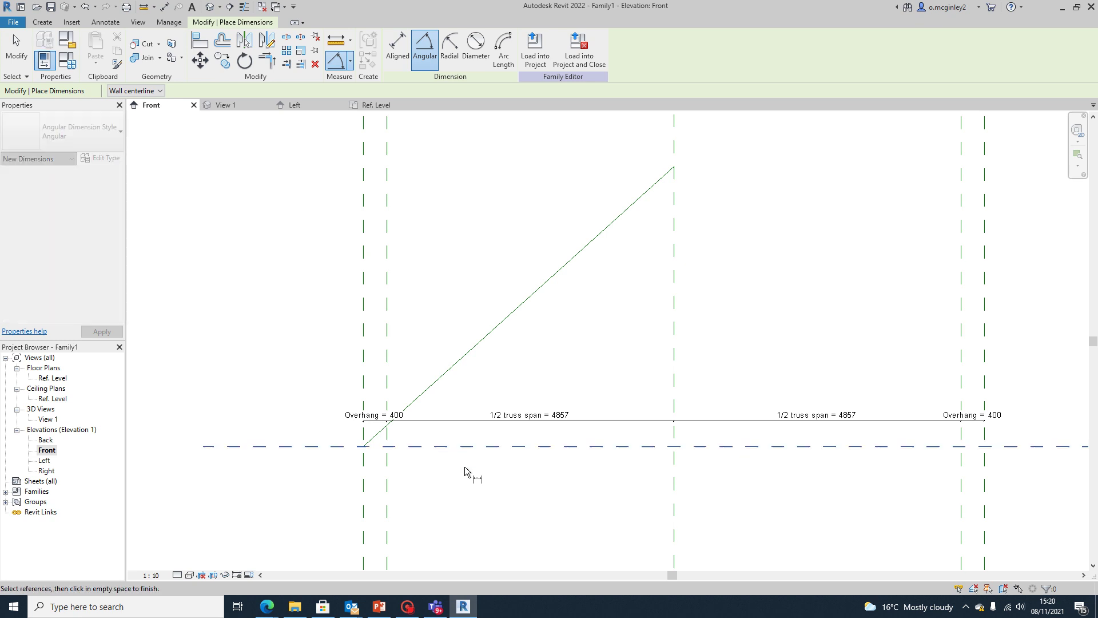
pyautogui.click(437, 386)
pyautogui.scroll(5, 435, 440)
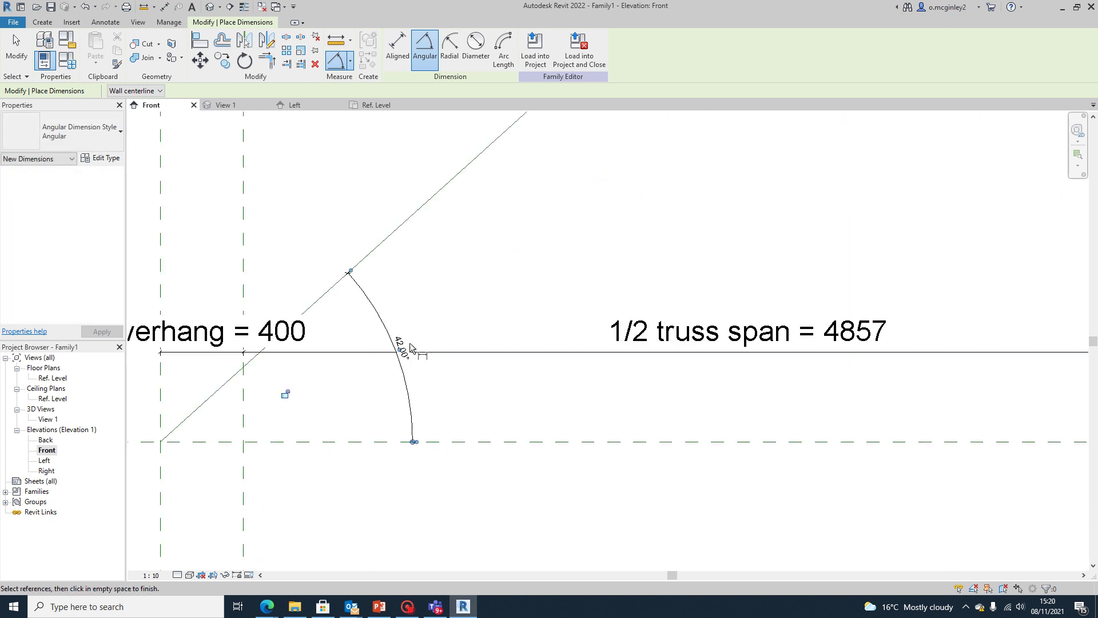
pyautogui.moveTo(412, 346); pyautogui.dragTo(526, 361, button='middle')
pyautogui.click(526, 362)
pyautogui.scroll(1, 526, 361)
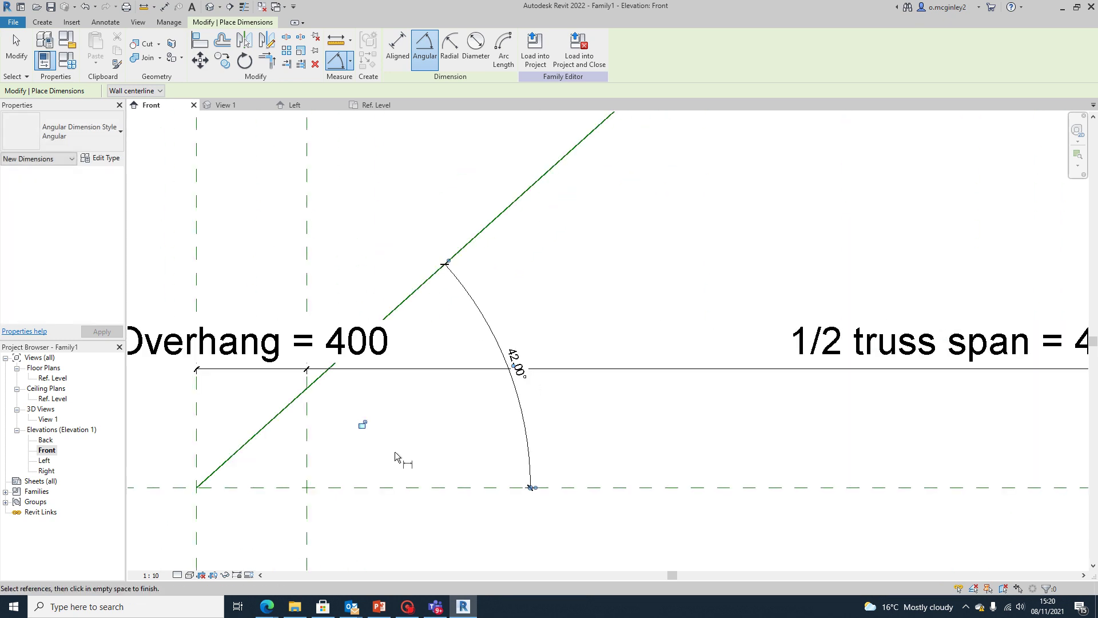
# Lock the 42° roof angle dimension
pyautogui.click(363, 426)
pyautogui.scroll(-2, 501, 479)
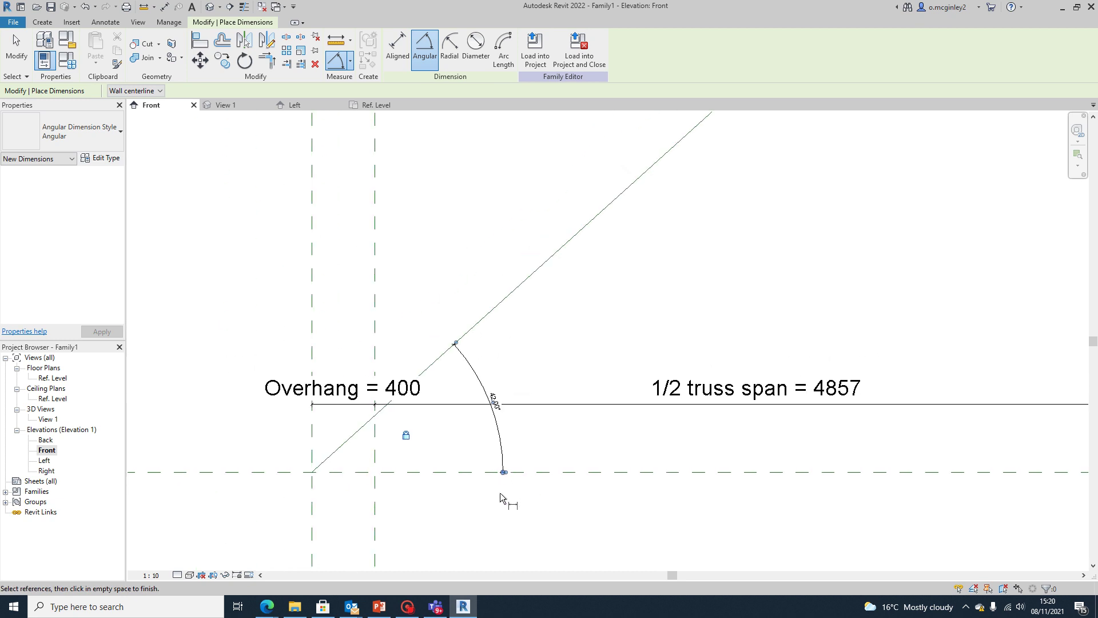
pyautogui.press('Escape')
pyautogui.scroll(-1, 504, 478)
pyautogui.press('Escape')
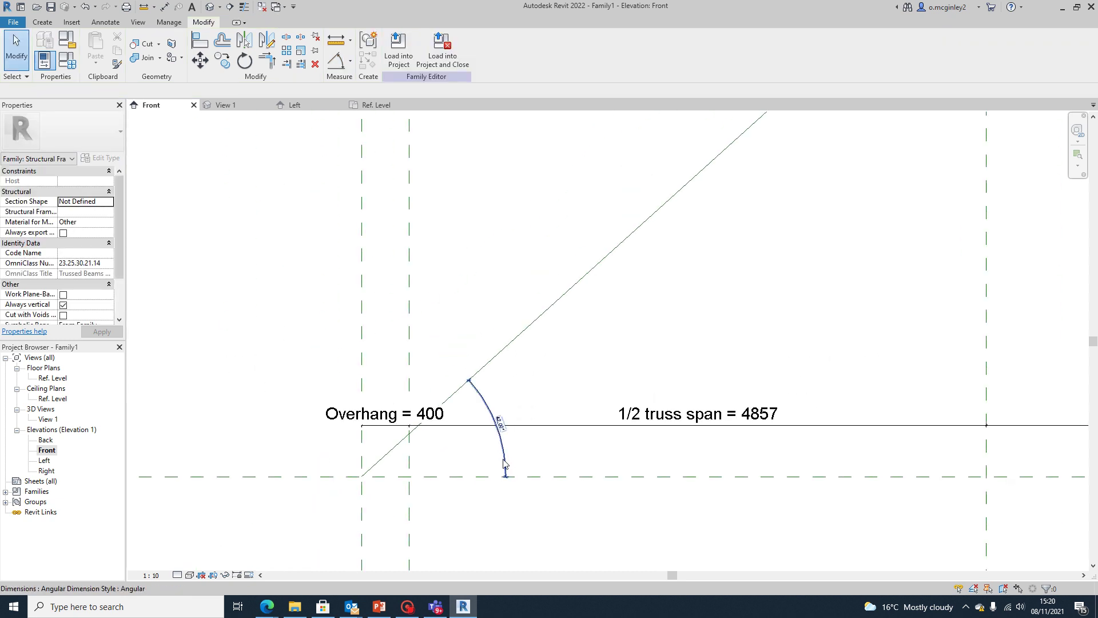
pyautogui.click(503, 459)
pyautogui.scroll(-1, 514, 452)
pyautogui.press('Escape')
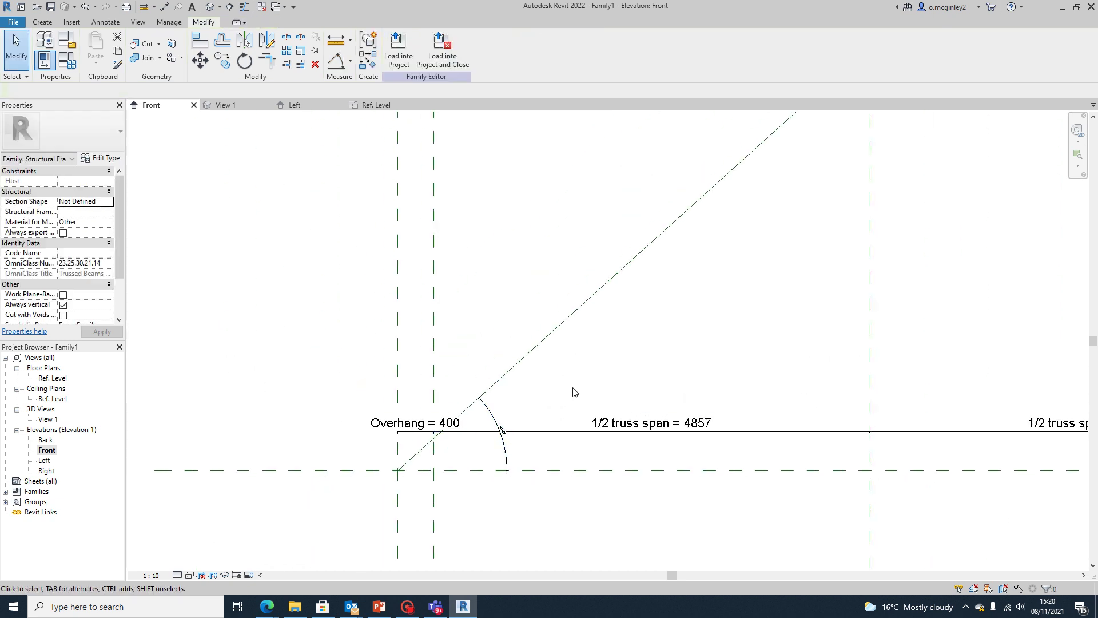
pyautogui.moveTo(571, 393); pyautogui.dragTo(558, 470, button='middle')
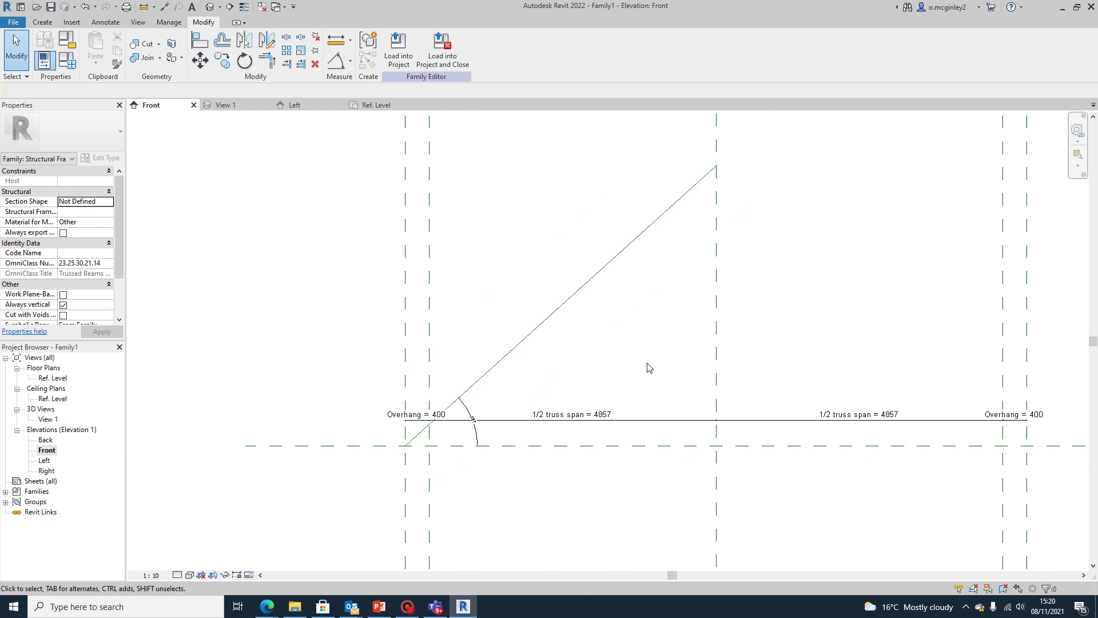
# Set the angular dimension type's Text Size to 10 mm
pyautogui.click(460, 432)
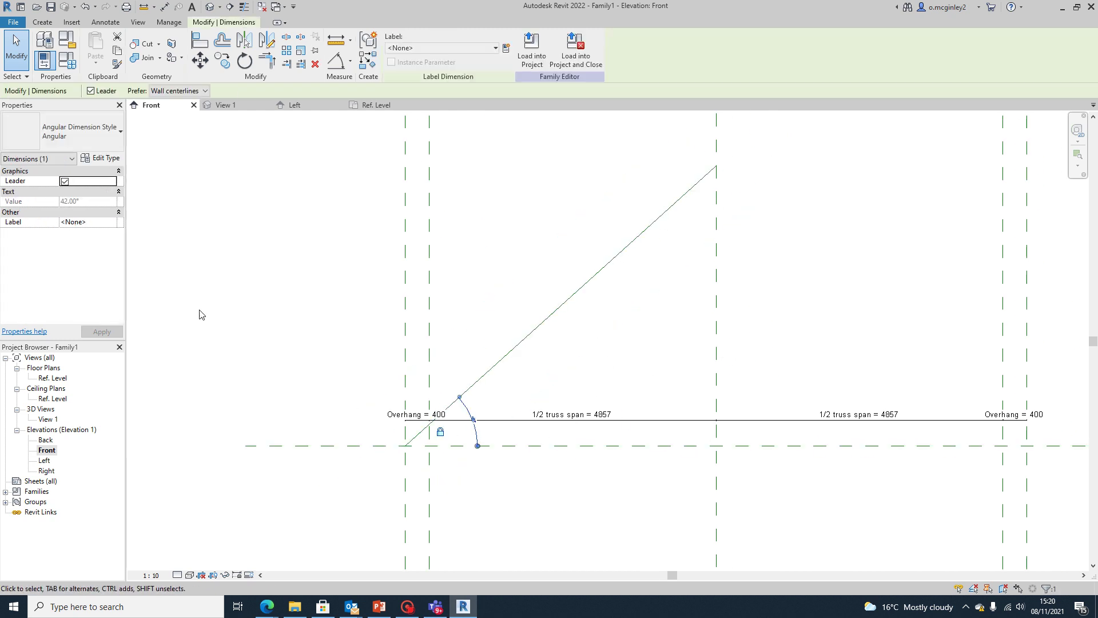
pyautogui.click(108, 159)
pyautogui.scroll(-5, 570, 357)
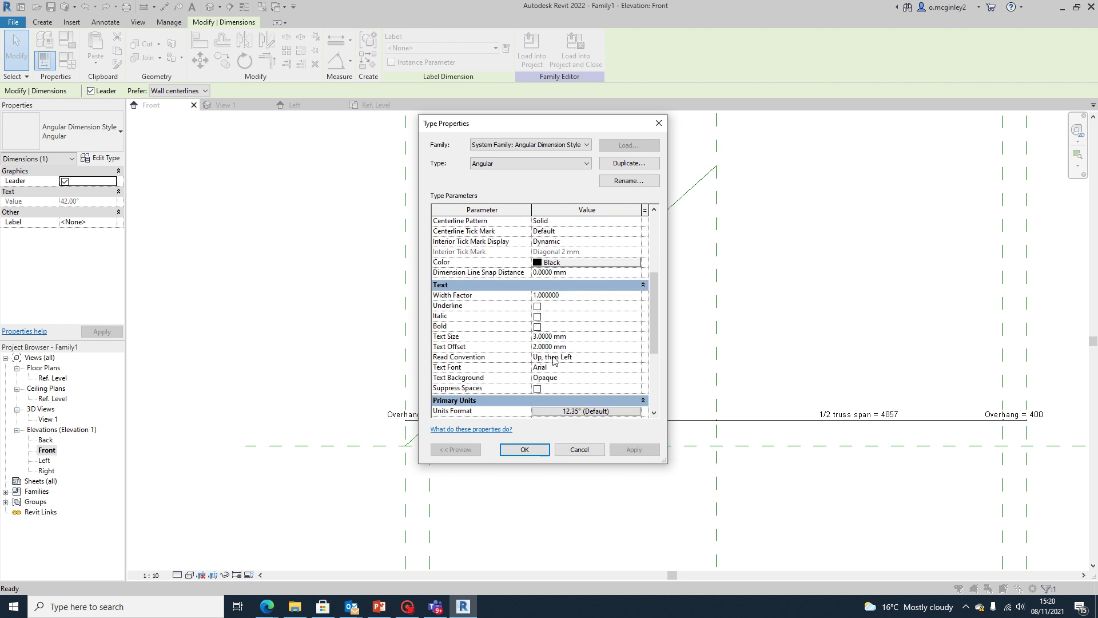
pyautogui.click(570, 339)
pyautogui.moveTo(570, 340); pyautogui.dragTo(489, 347)
pyautogui.write('10')
pyautogui.press('Return')
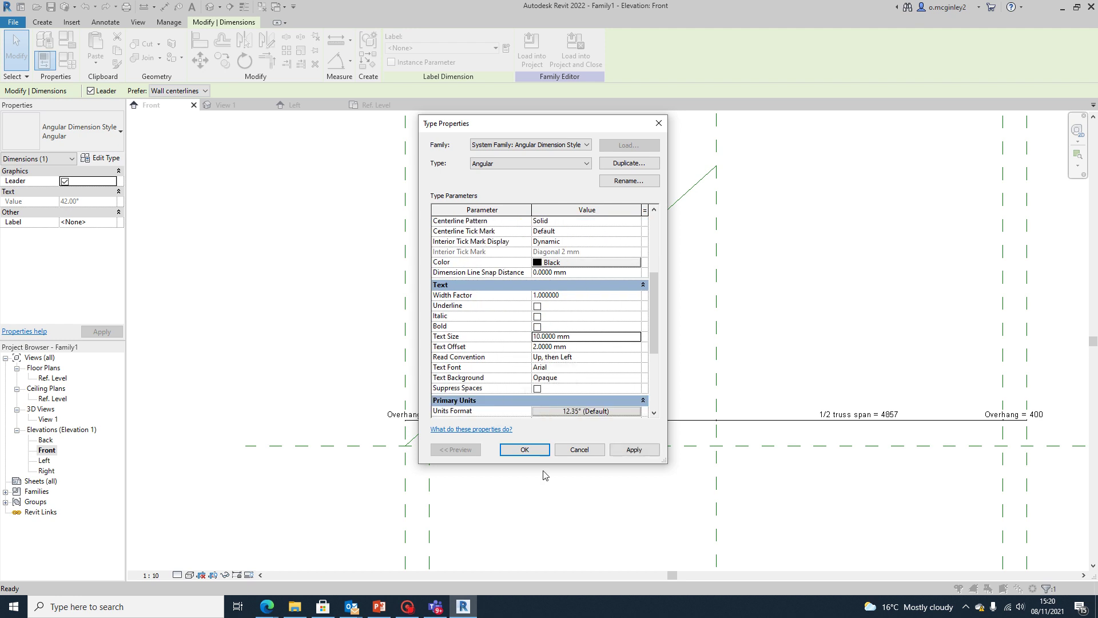
pyautogui.click(633, 450)
pyautogui.click(524, 450)
# Pan and zoom the Front elevation to check the pitched line and both overhangs
pyautogui.click(498, 404)
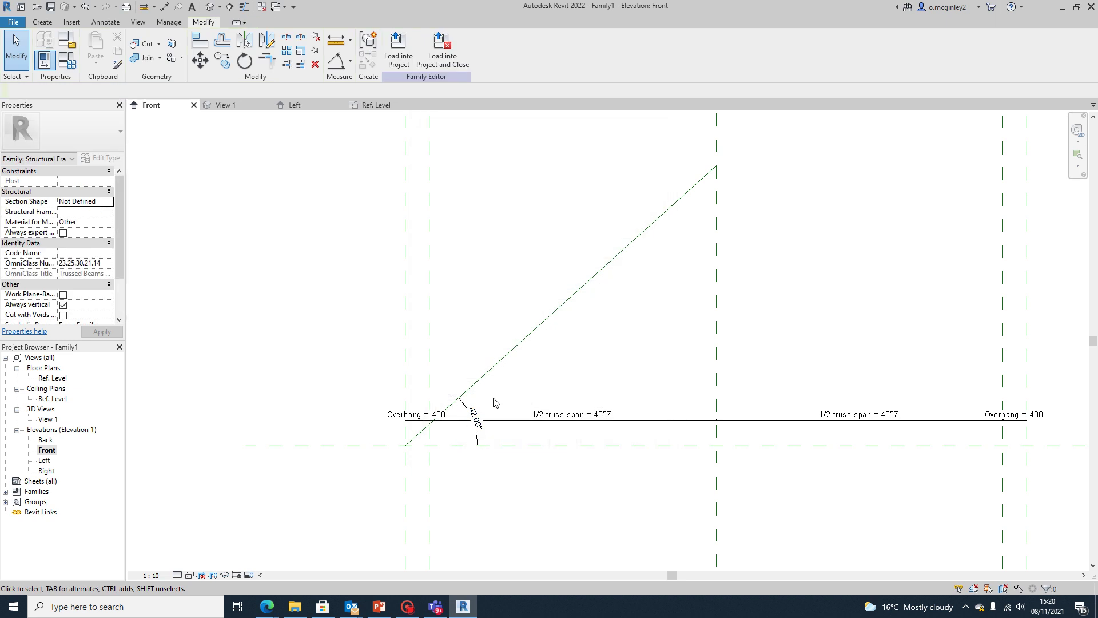
pyautogui.scroll(1, 498, 404)
pyautogui.scroll(-1, 473, 436)
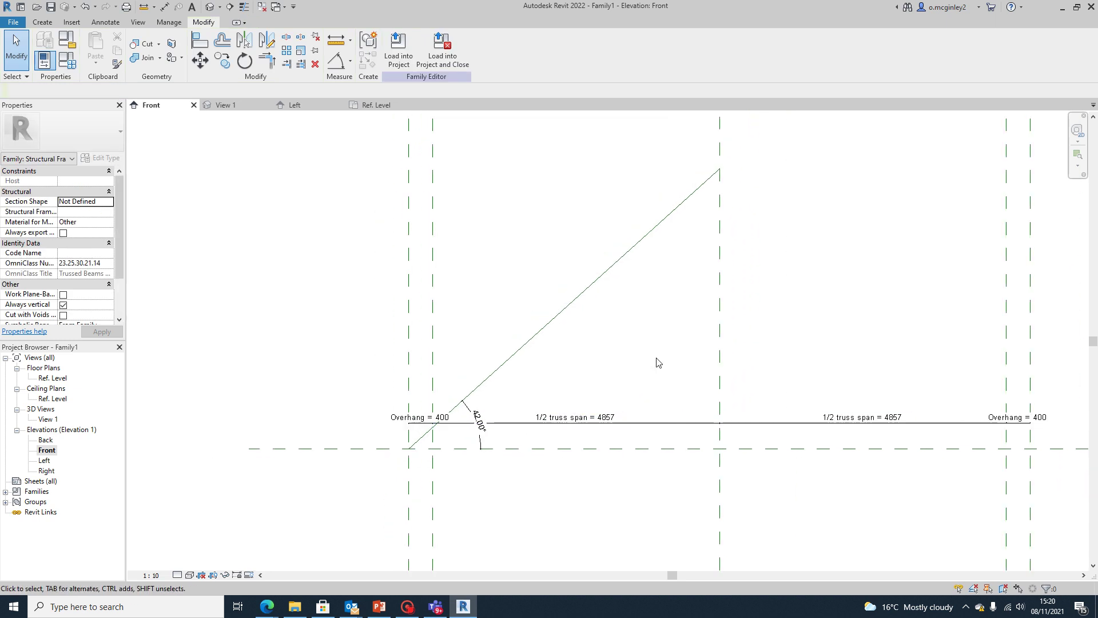
pyautogui.moveTo(657, 362); pyautogui.dragTo(624, 364, button='middle')
pyautogui.scroll(-2, 593, 406)
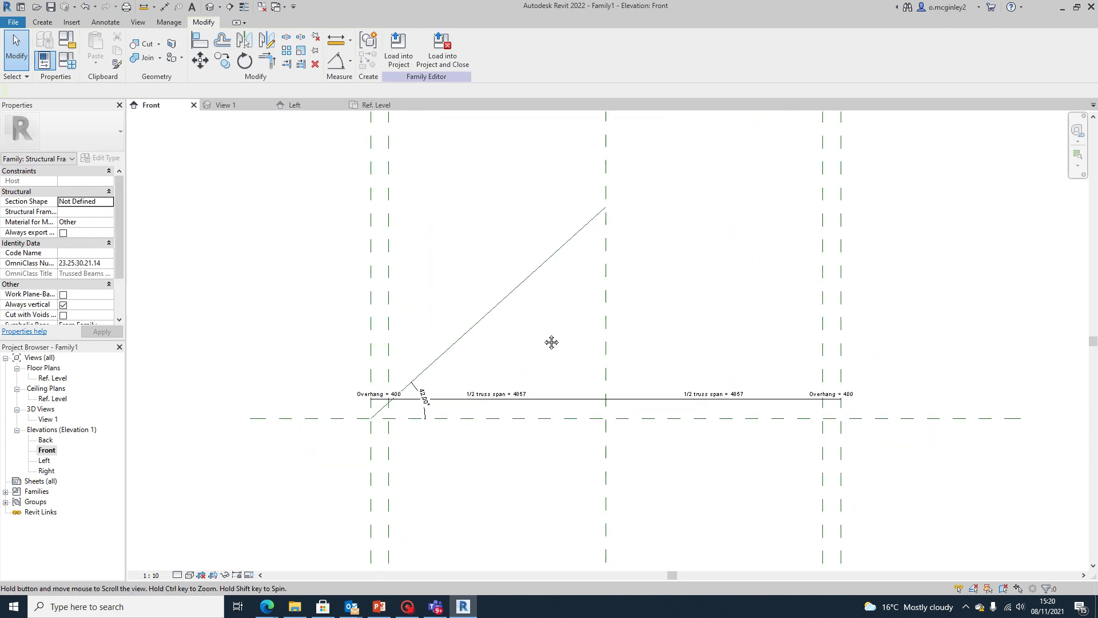
pyautogui.click(525, 288)
pyautogui.click(559, 385)
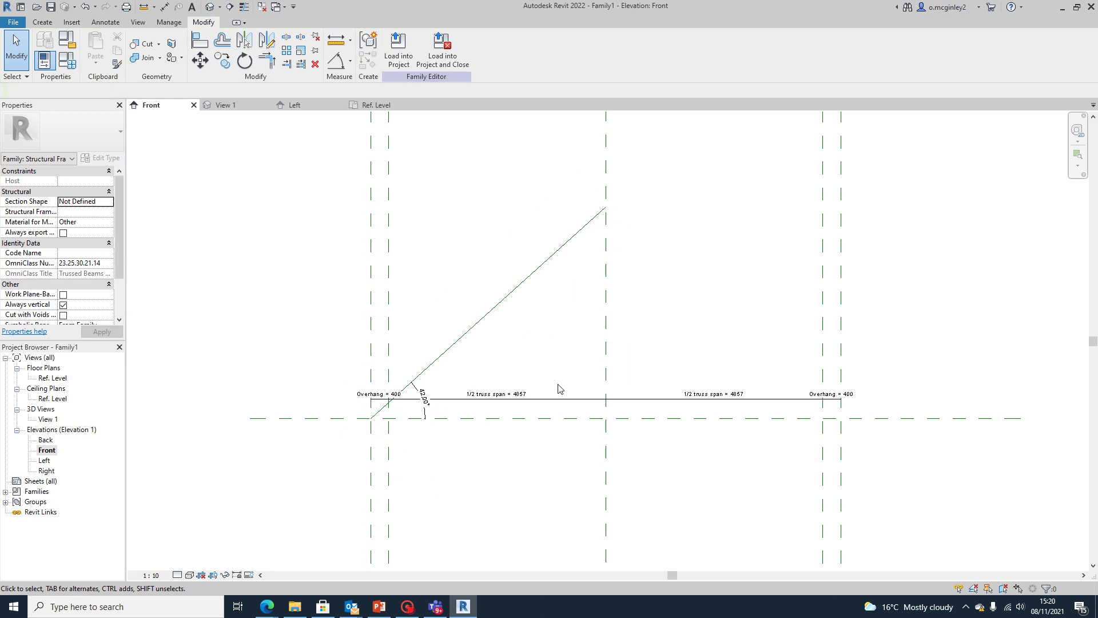
pyautogui.moveTo(423, 424); pyautogui.dragTo(475, 388, button='middle')
pyautogui.scroll(3, 458, 375)
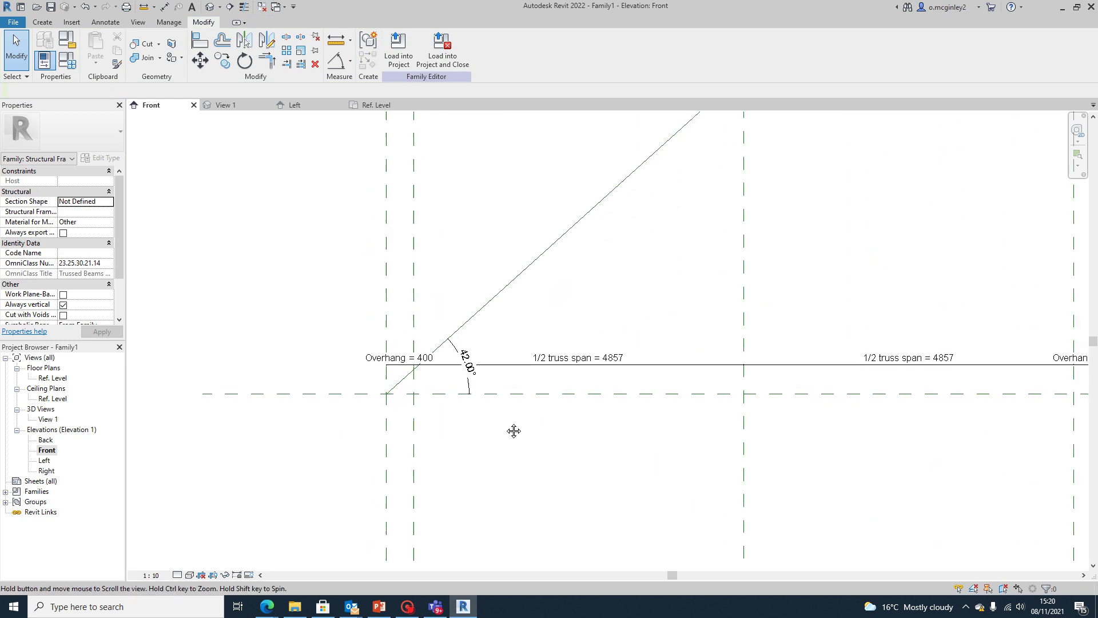
pyautogui.click(67, 61)
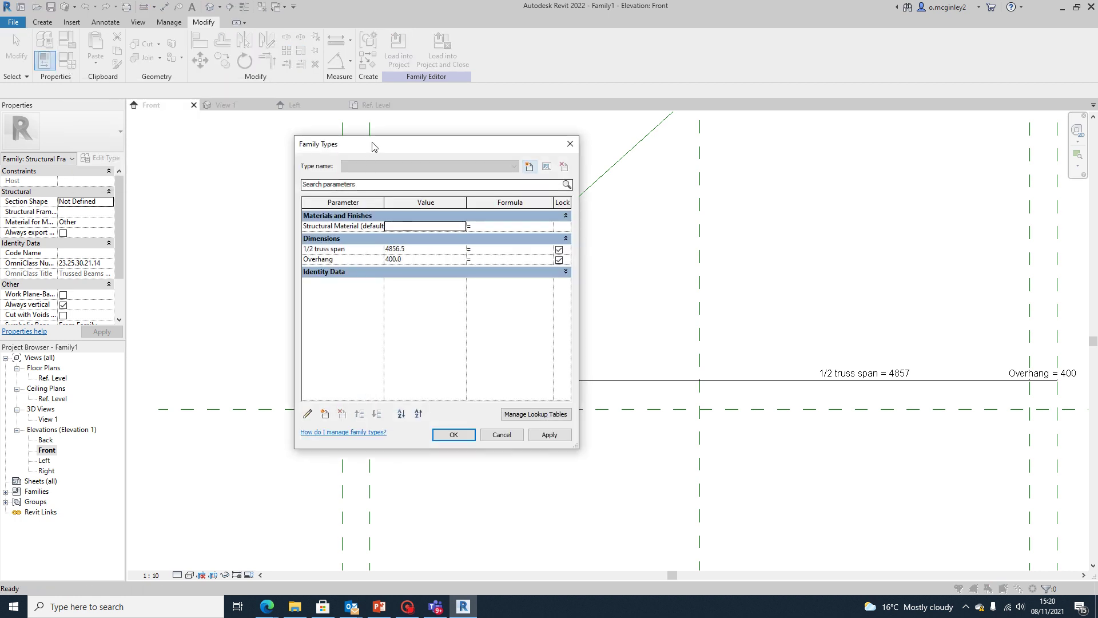
pyautogui.moveTo(369, 143); pyautogui.dragTo(299, 138)
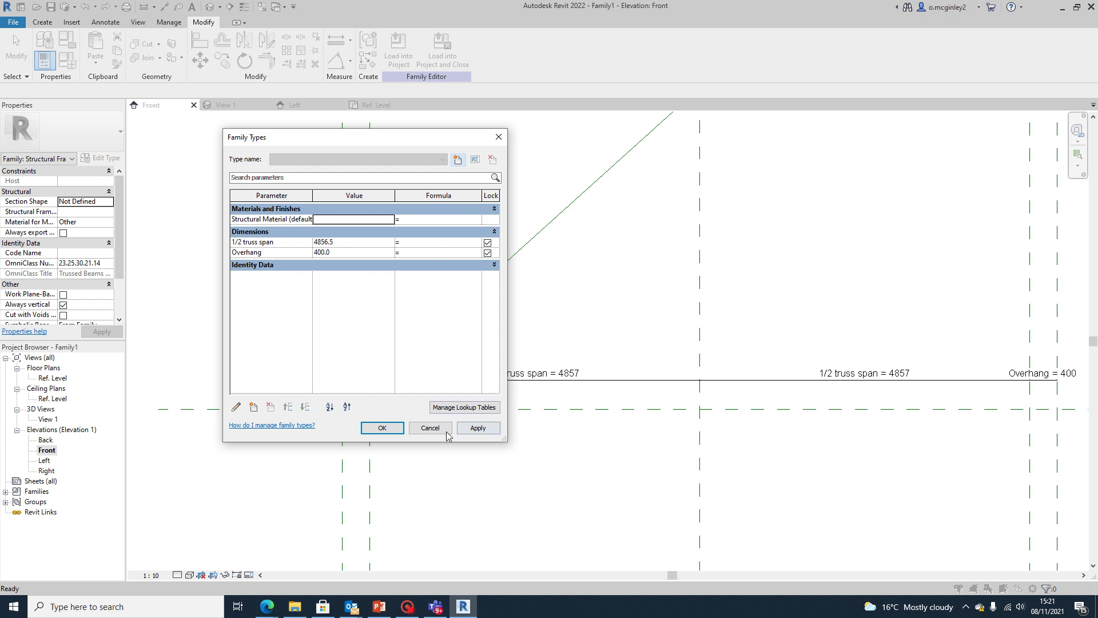
pyautogui.moveTo(362, 147); pyautogui.dragTo(685, 164)
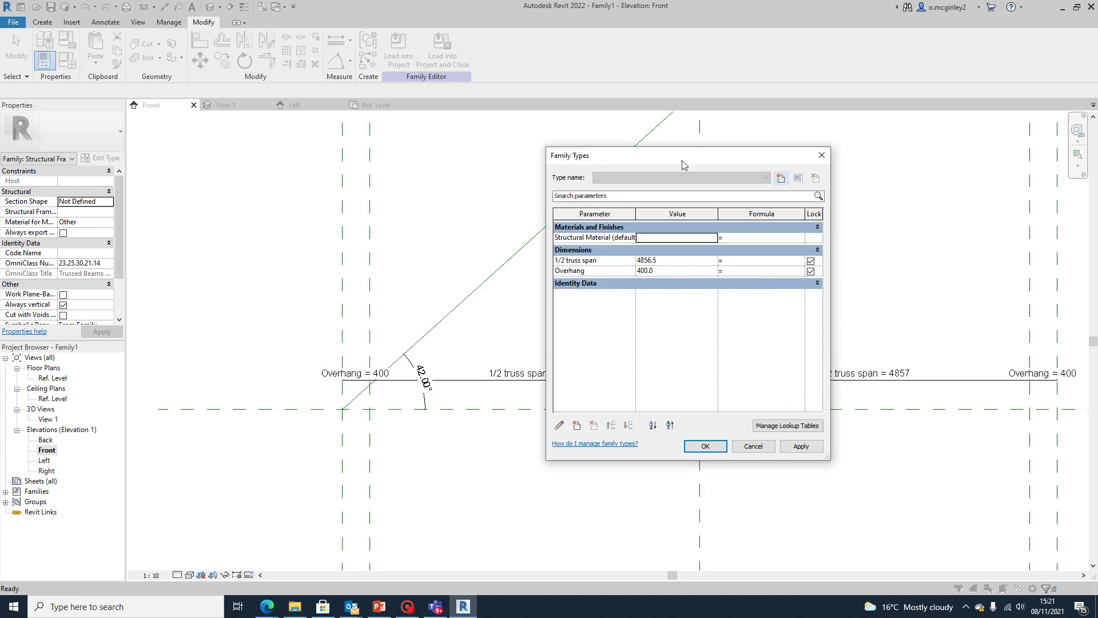
pyautogui.click(754, 446)
pyautogui.scroll(2, 423, 372)
pyautogui.click(404, 371)
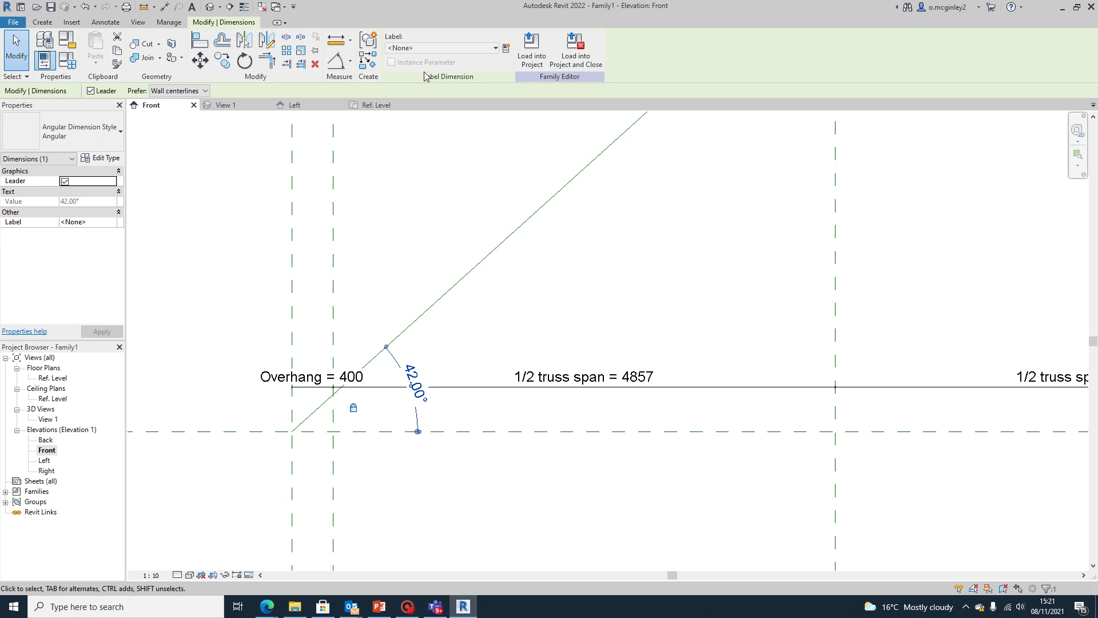
# Create the Roof angle type parameter from the selected angle dimension so it reads Roof angle = 42.00°
pyautogui.click(506, 50)
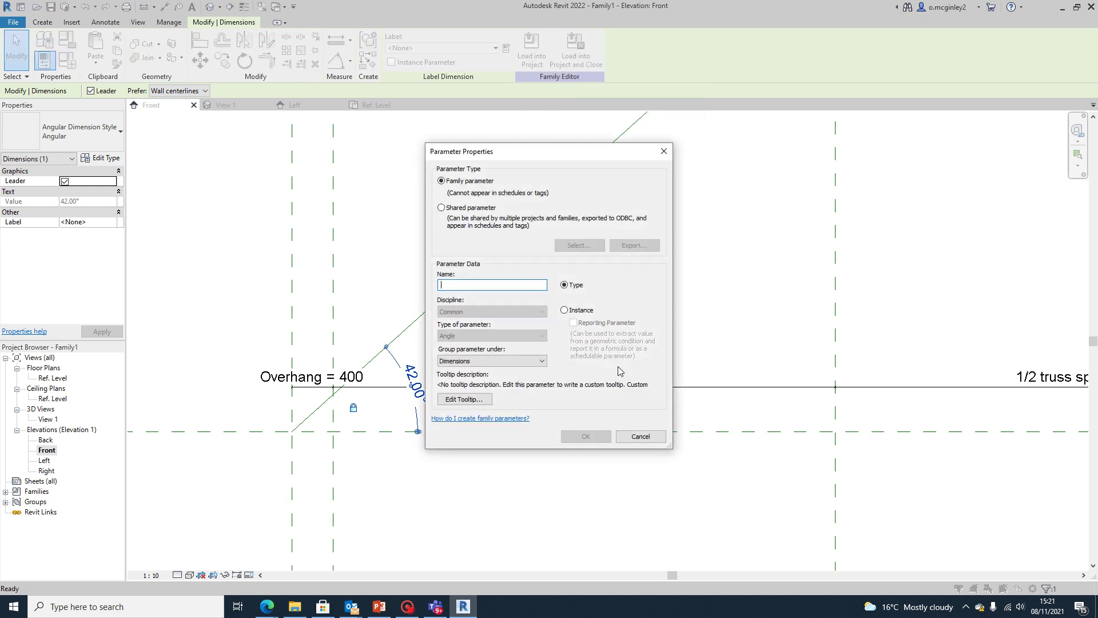
pyautogui.write('Roof angle')
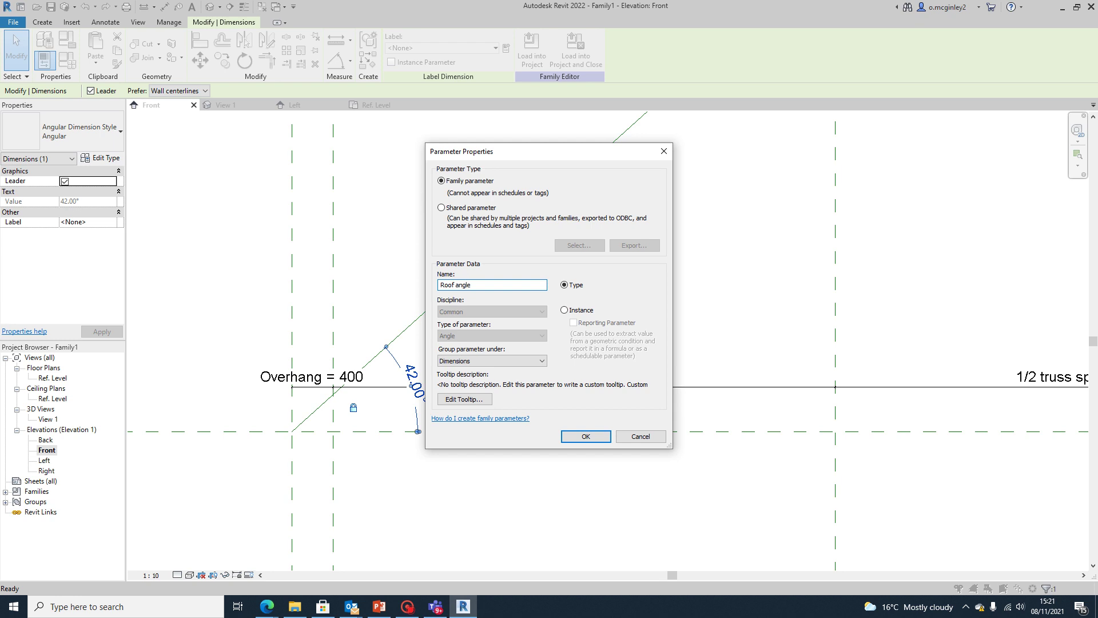
pyautogui.press('Return')
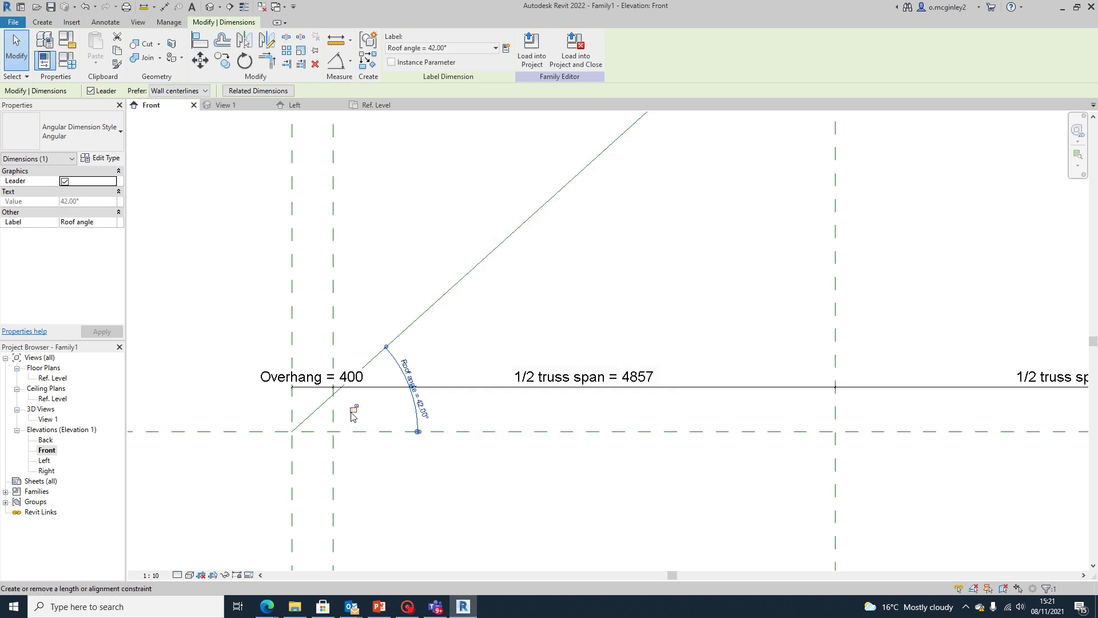
pyautogui.scroll(2, 355, 411)
pyautogui.click(434, 493)
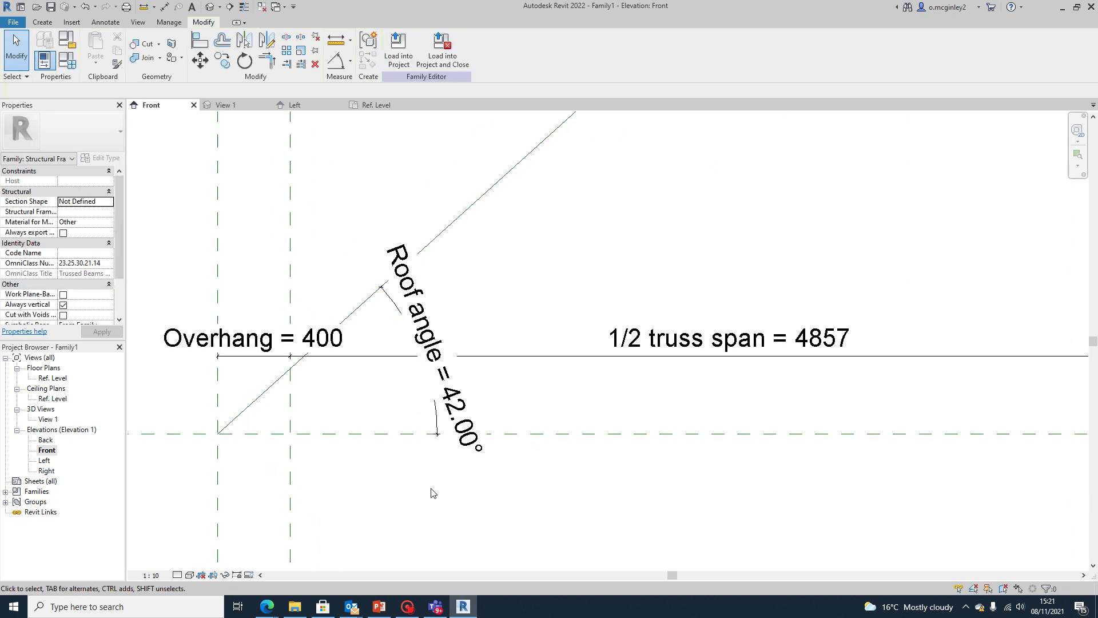
pyautogui.scroll(-3, 407, 497)
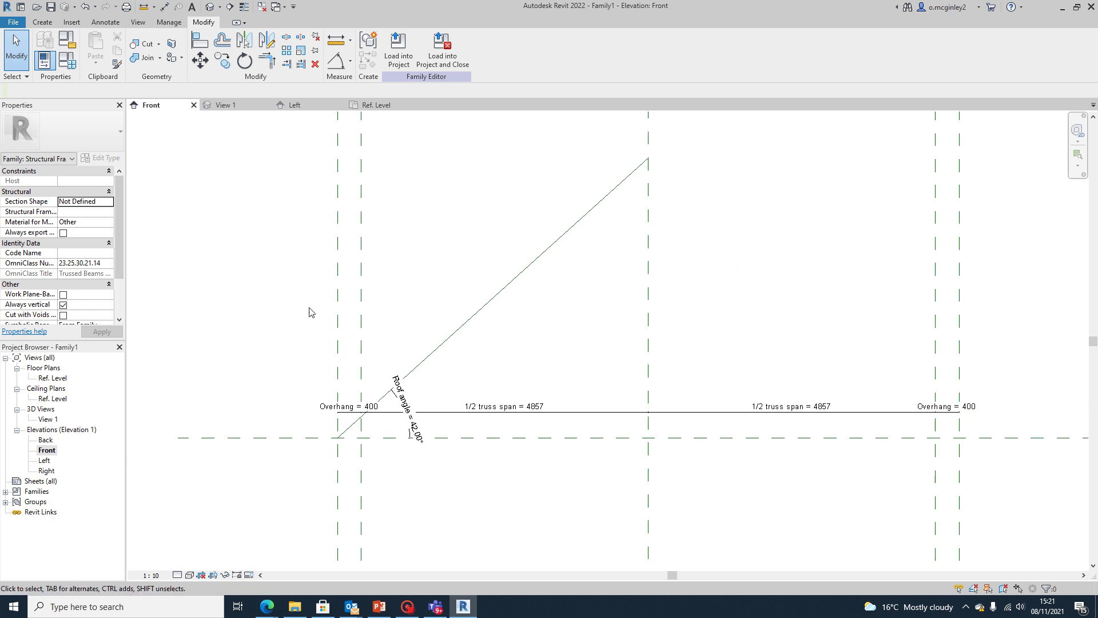
# In Family Types, flex Roof angle to 45° and apply, then restore and apply 42°
pyautogui.click(66, 60)
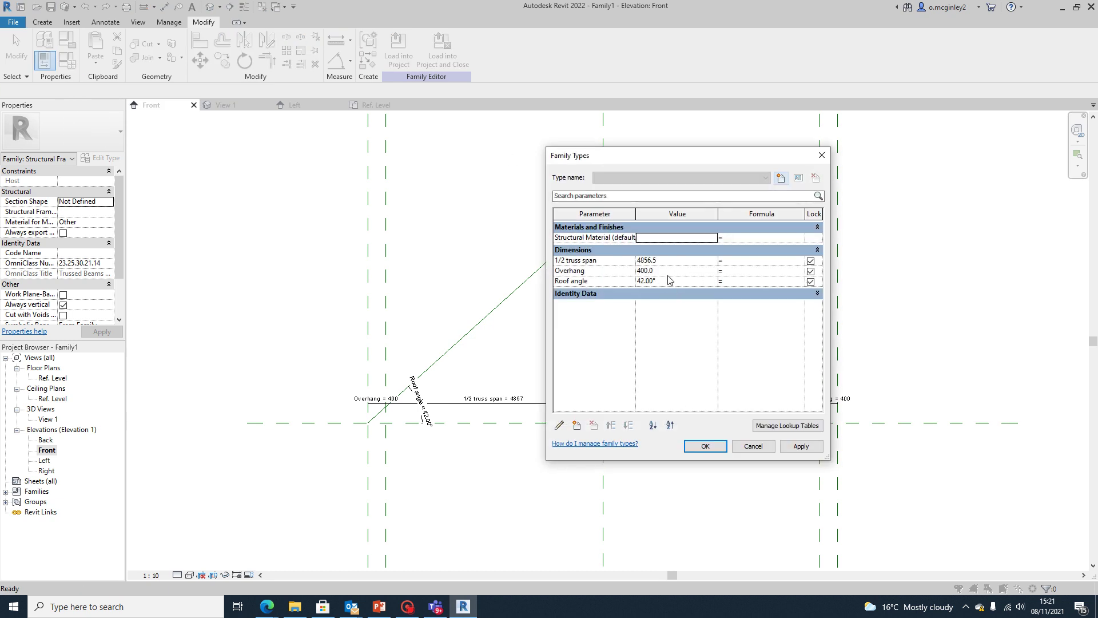
pyautogui.moveTo(690, 155); pyautogui.dragTo(762, 128)
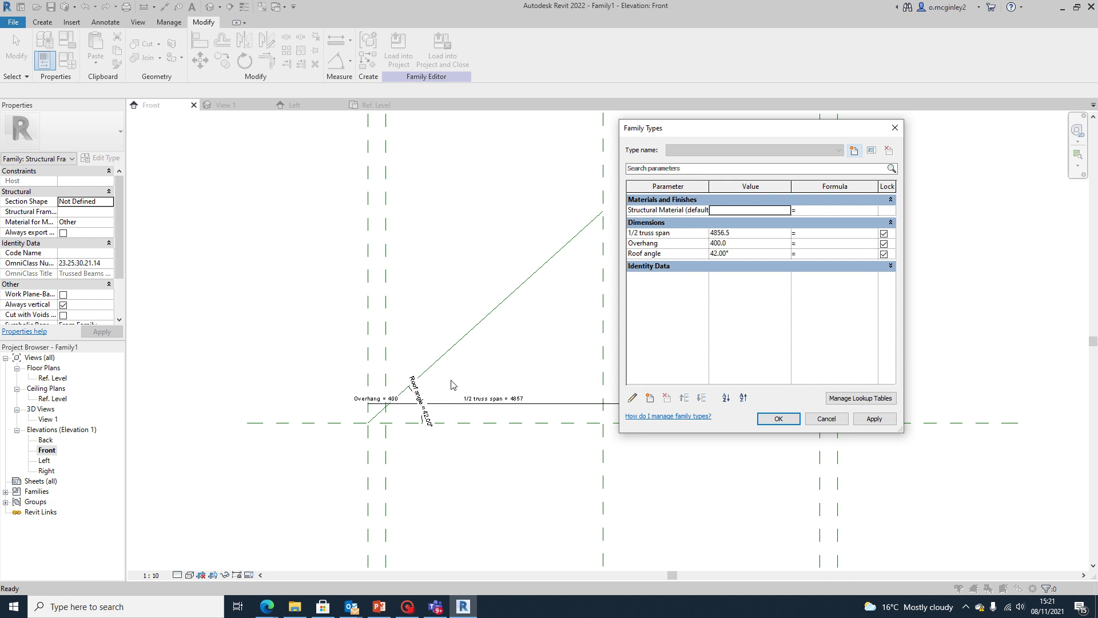
pyautogui.click(732, 248)
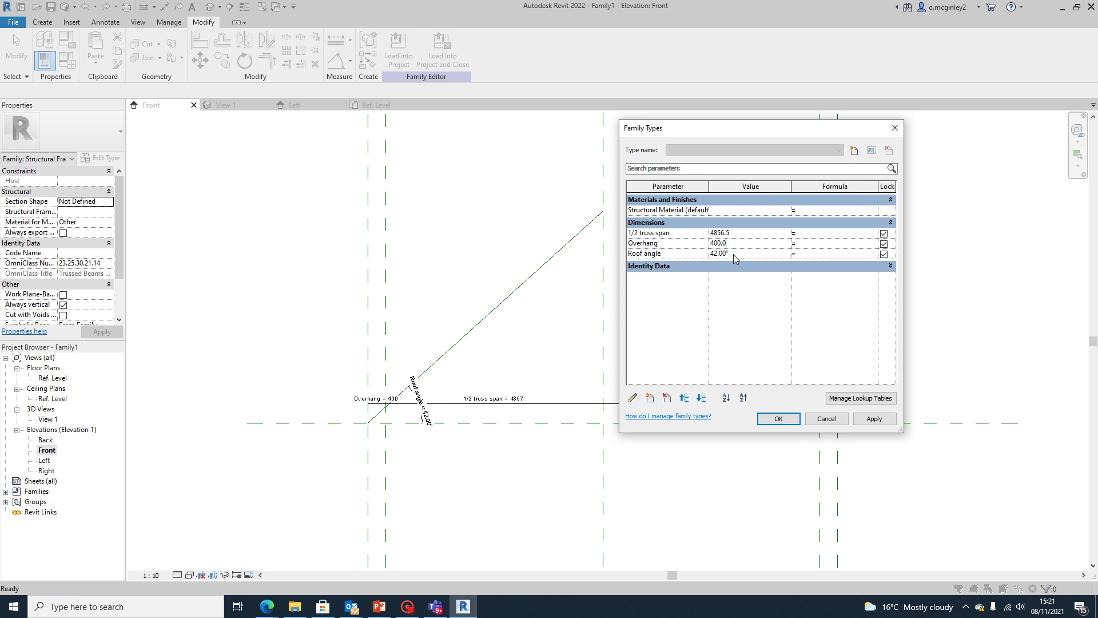
pyautogui.hotkey('ctrl', 'a')
pyautogui.write('45')
pyautogui.click(870, 419)
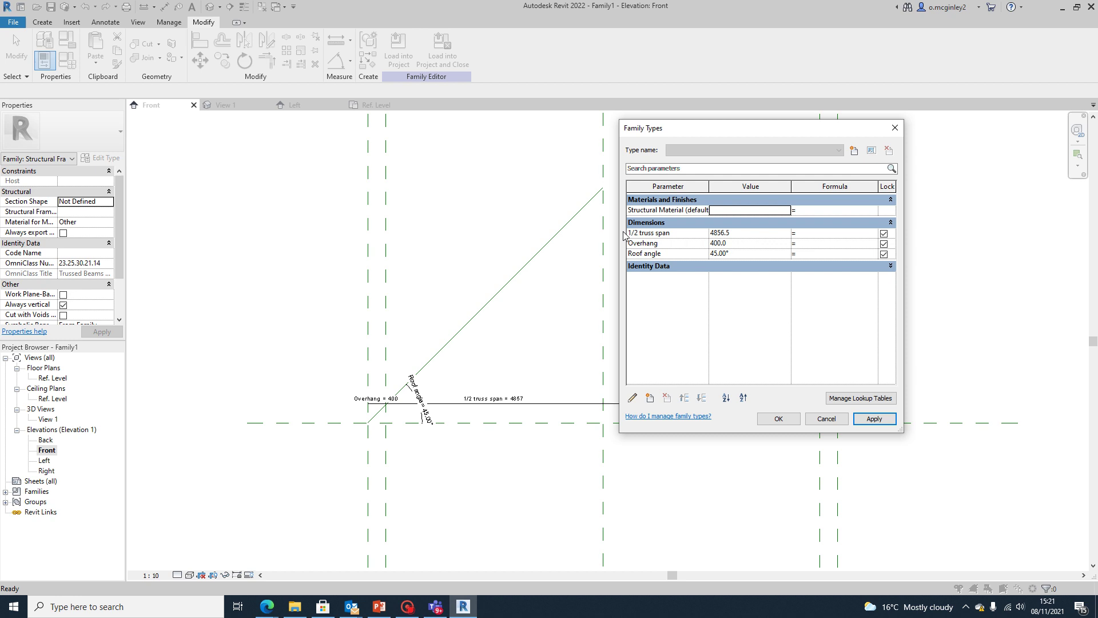
pyautogui.click(734, 253)
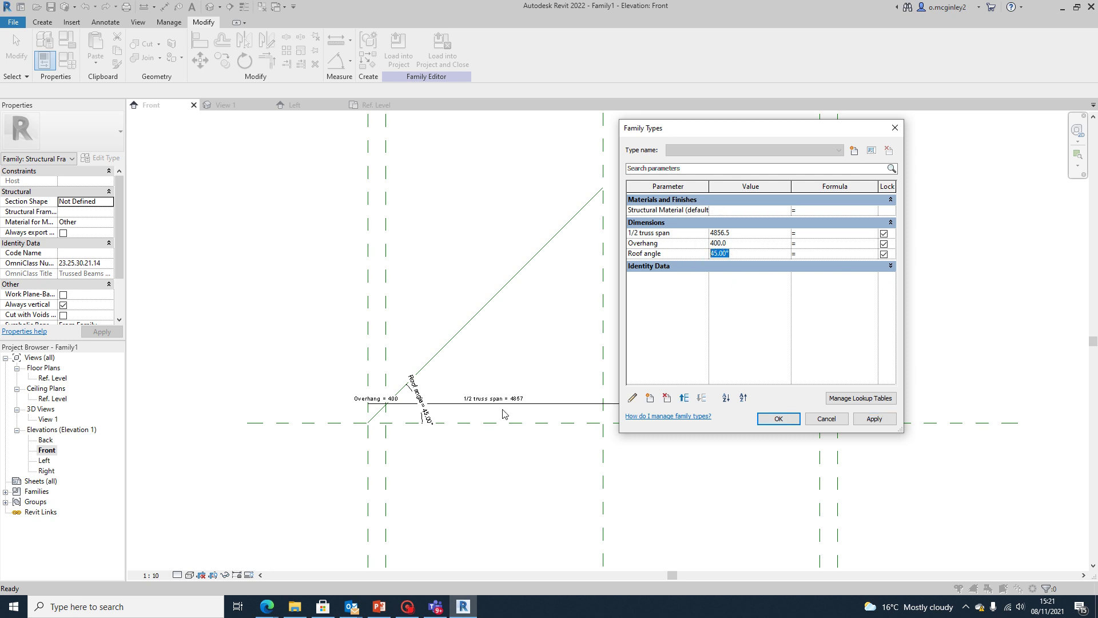
pyautogui.write('42')
pyautogui.press('Tab')
pyautogui.click(871, 421)
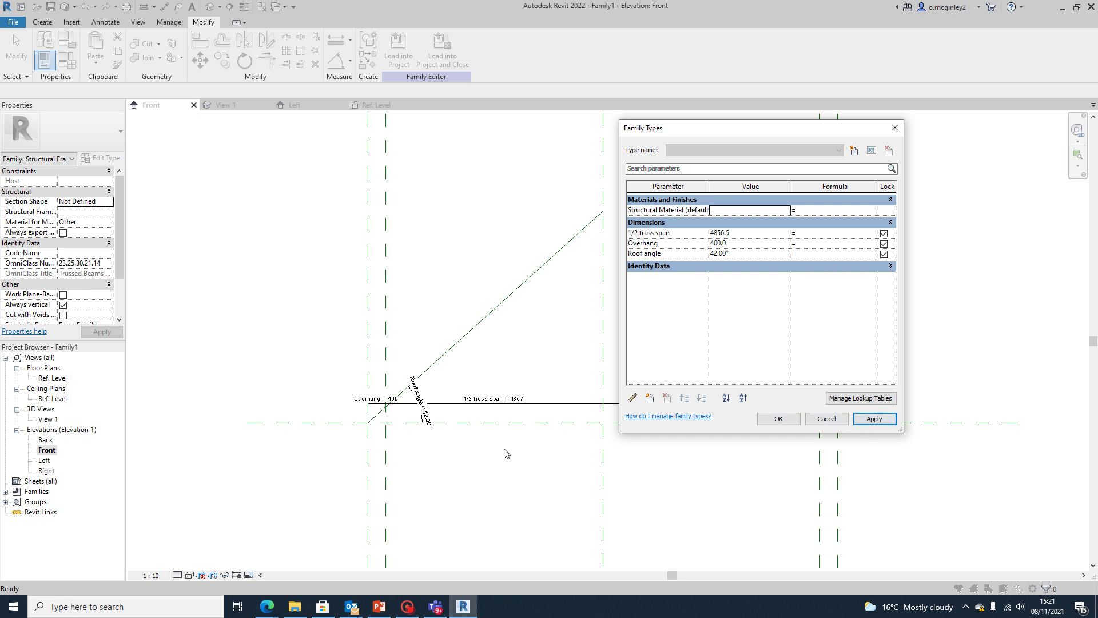
# Flex Overhang to 450 and apply, then restore it to 400 and close Family Types
pyautogui.click(733, 245)
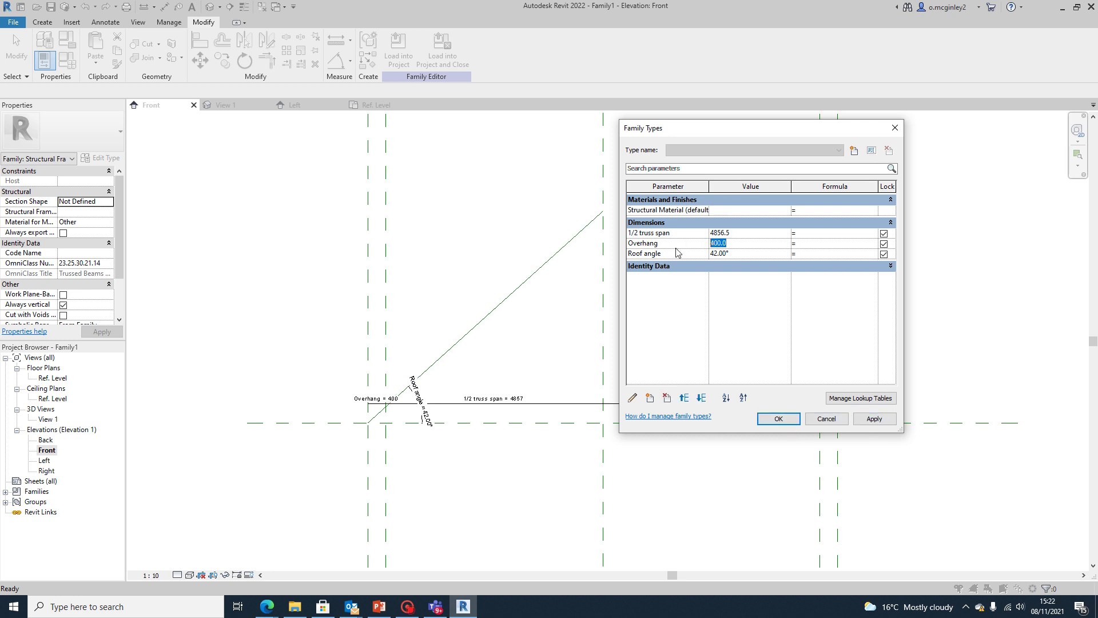
pyautogui.write('450')
pyautogui.press('Tab')
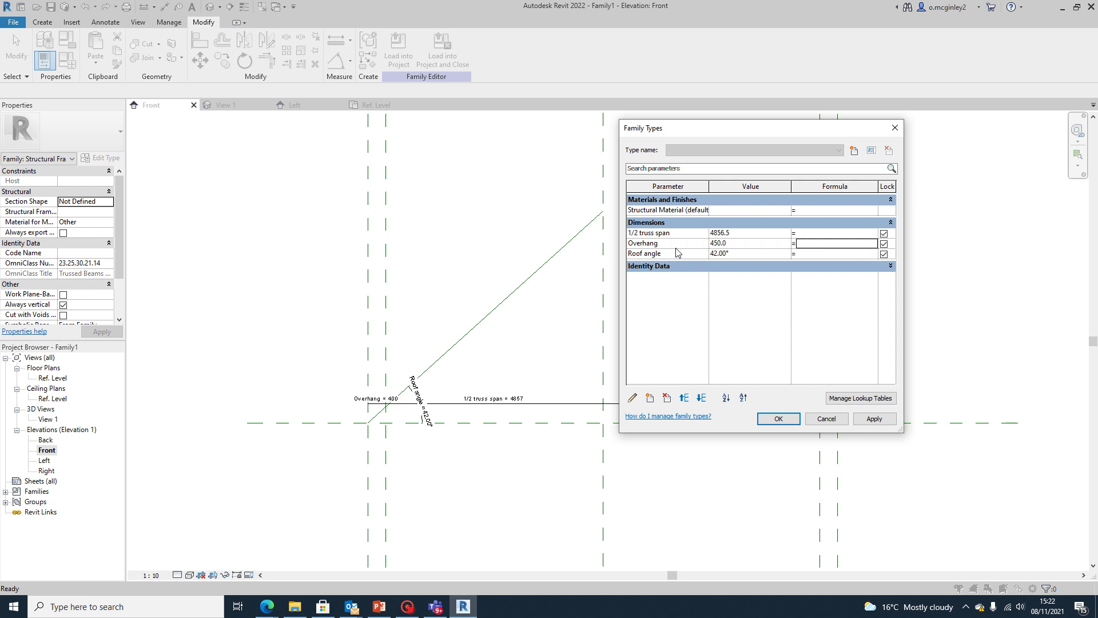
pyautogui.click(873, 418)
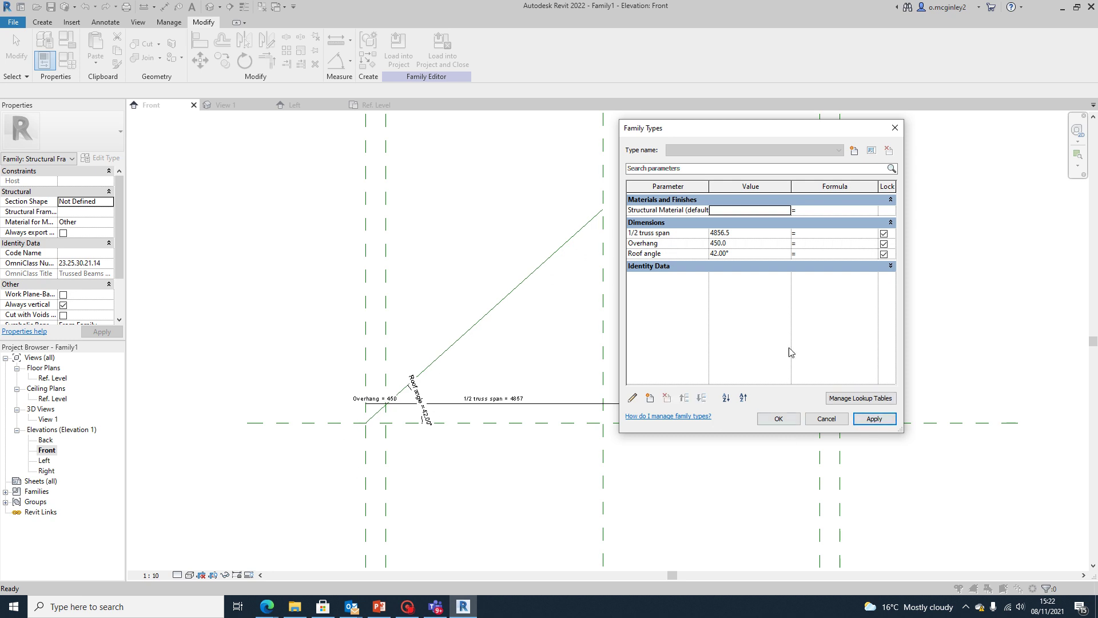
pyautogui.click(743, 244)
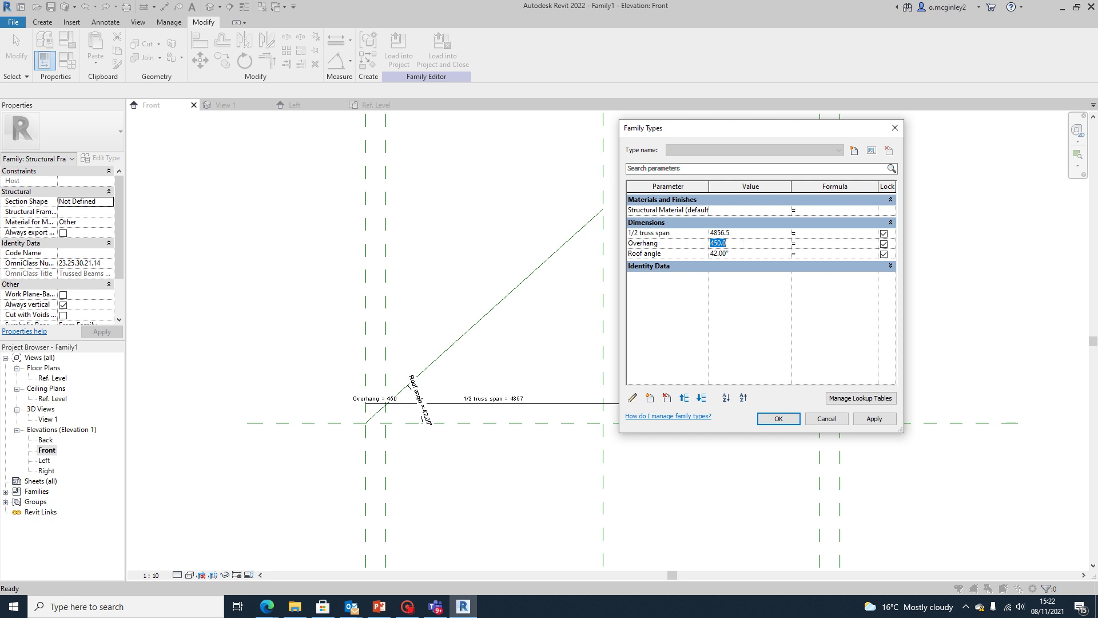
pyautogui.write('40')
pyautogui.click(874, 419)
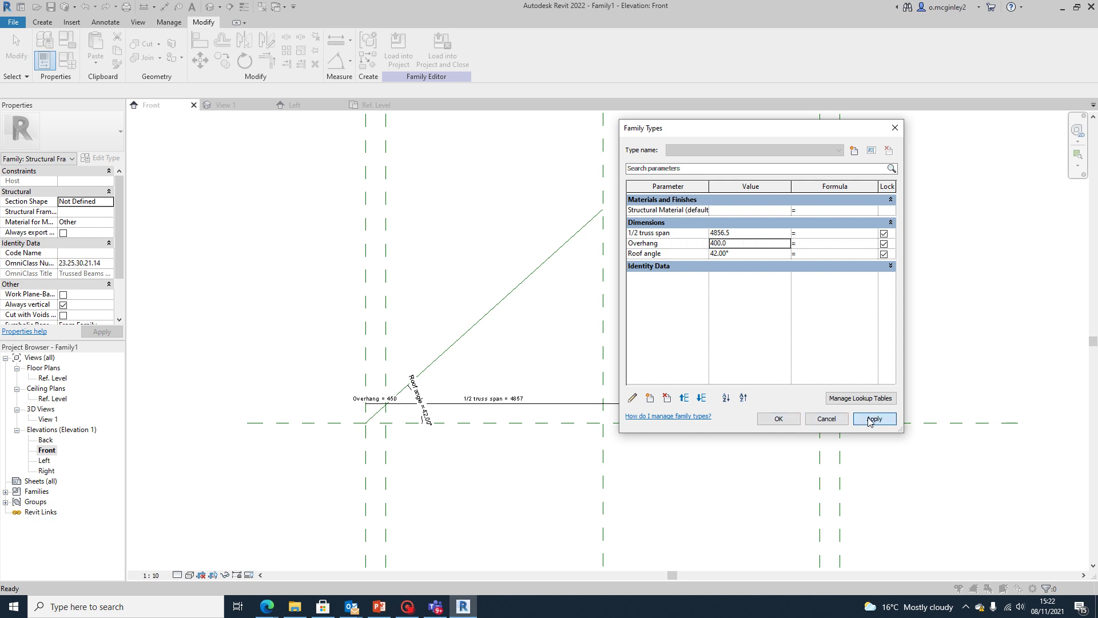
pyautogui.click(777, 419)
pyautogui.scroll(-2, 590, 383)
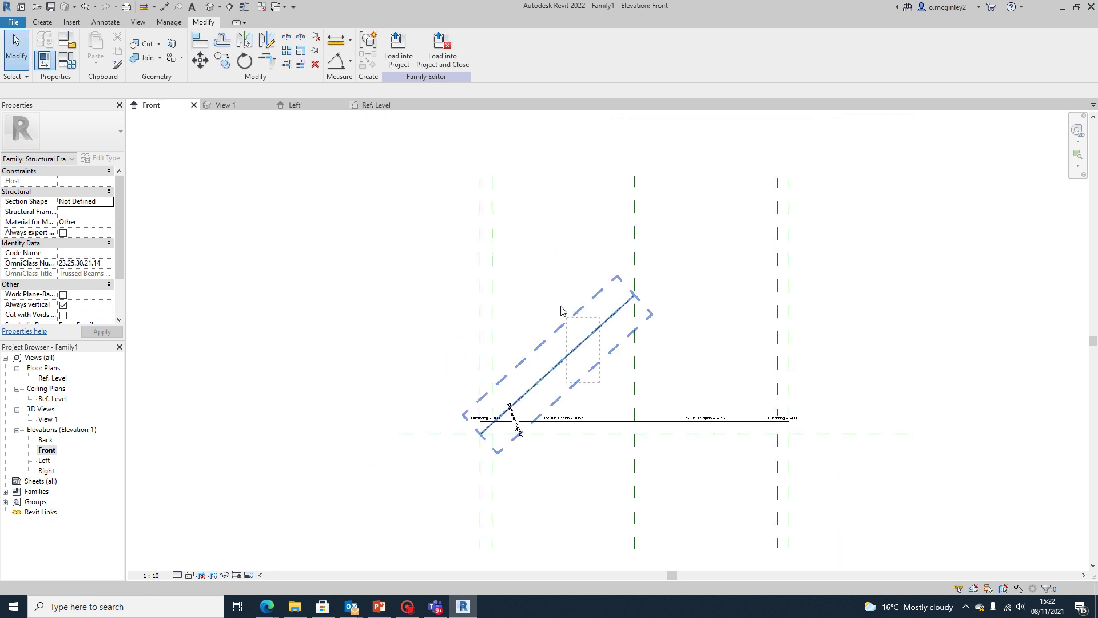
# Mirror the sloping roof line together with its Roof angle dimension about the central plane
pyautogui.click(564, 343)
pyautogui.scroll(3, 532, 392)
pyautogui.scroll(2, 532, 391)
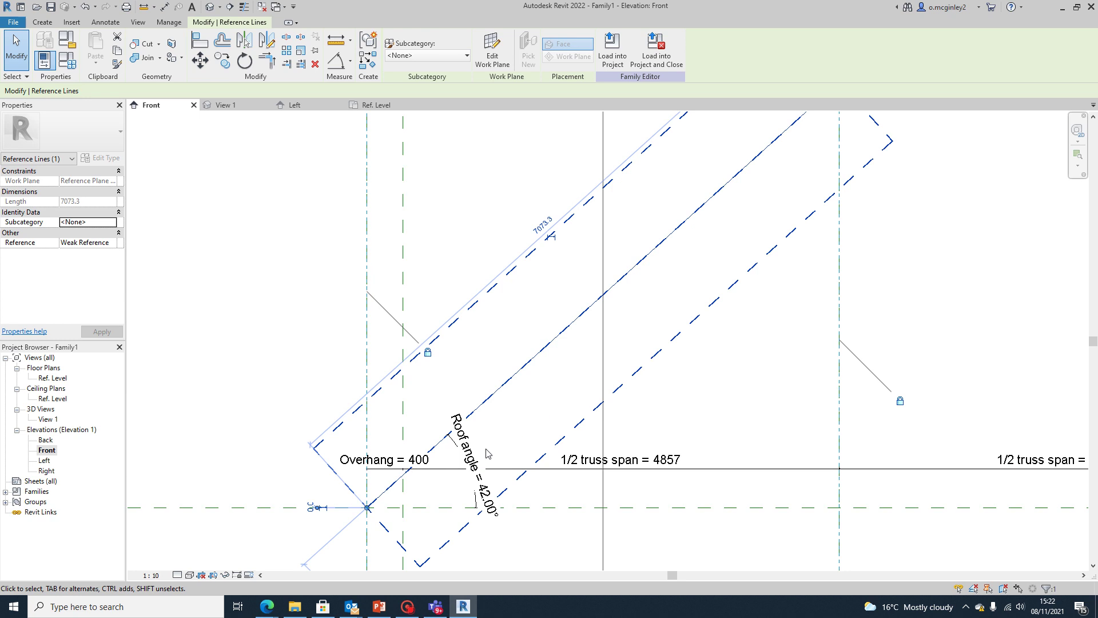
pyautogui.click(504, 437)
pyautogui.scroll(-5, 475, 455)
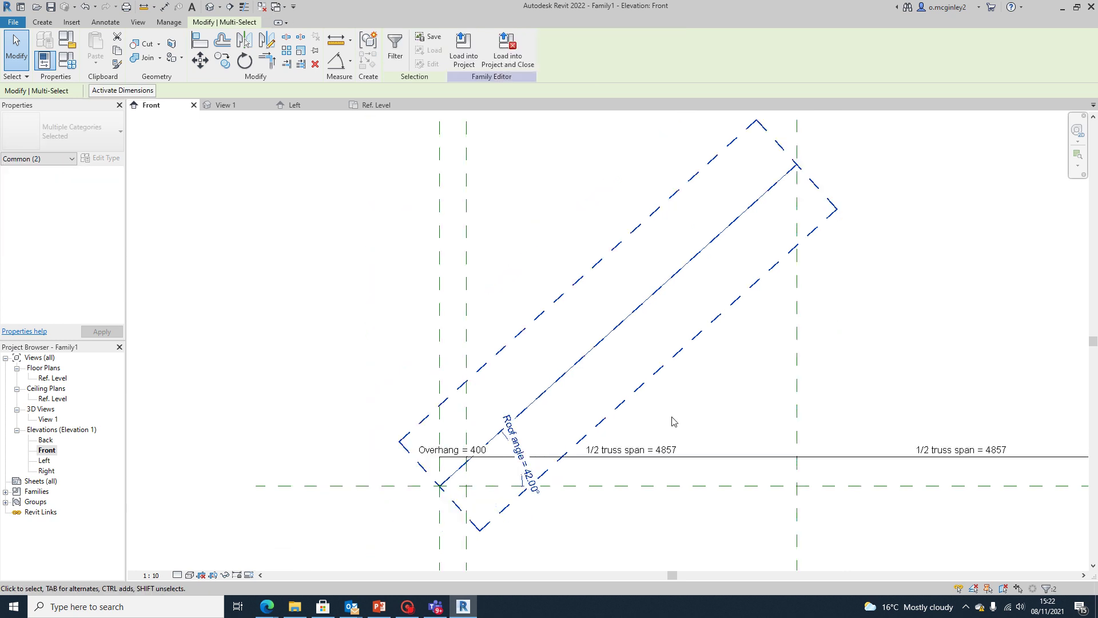
pyautogui.moveTo(549, 375); pyautogui.dragTo(570, 360, button='middle')
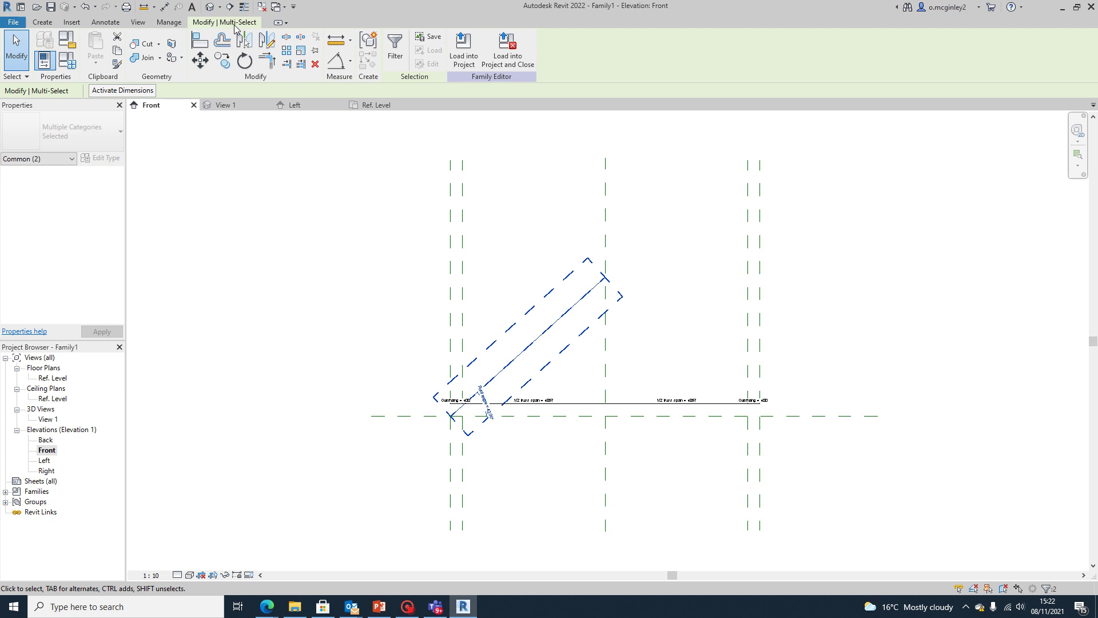
pyautogui.click(245, 39)
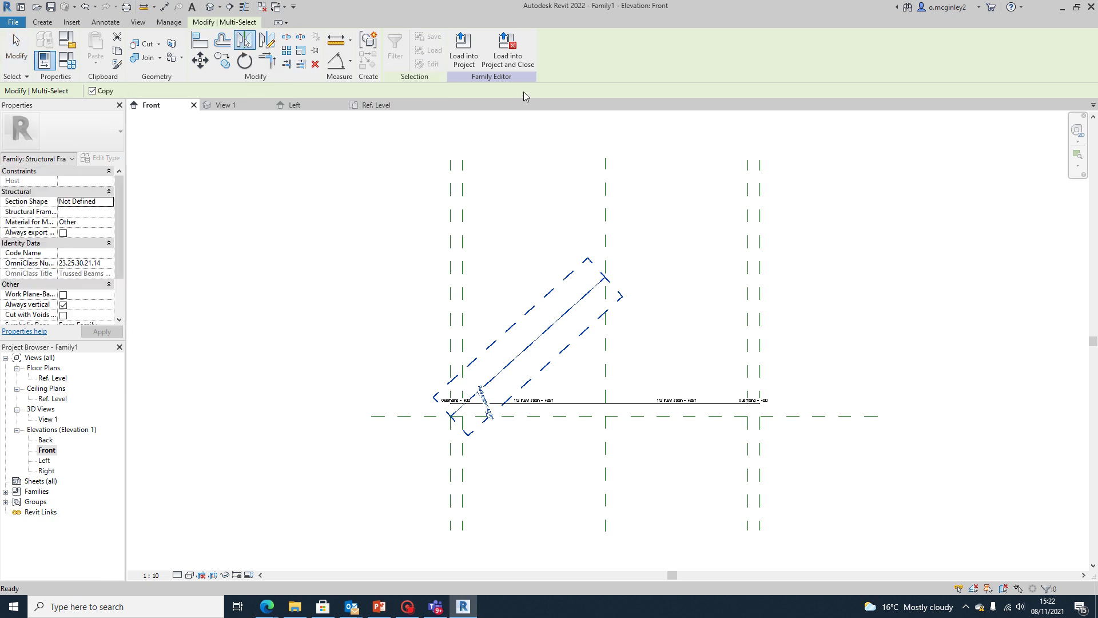
pyautogui.click(608, 215)
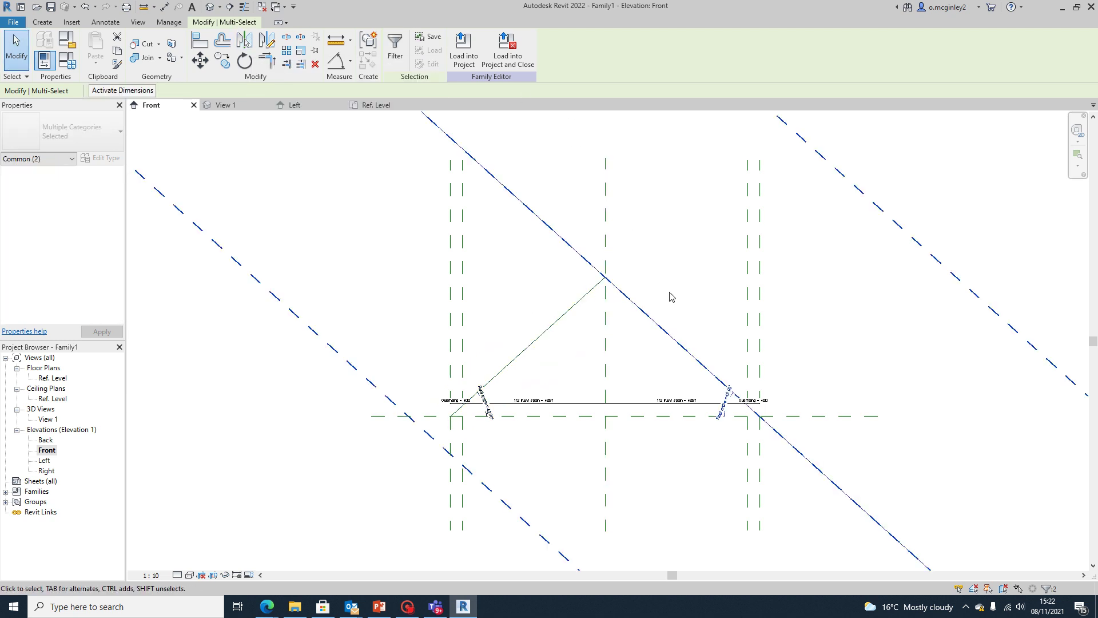
pyautogui.scroll(-2, 670, 295)
pyautogui.scroll(-3, 705, 359)
pyautogui.scroll(4, 711, 362)
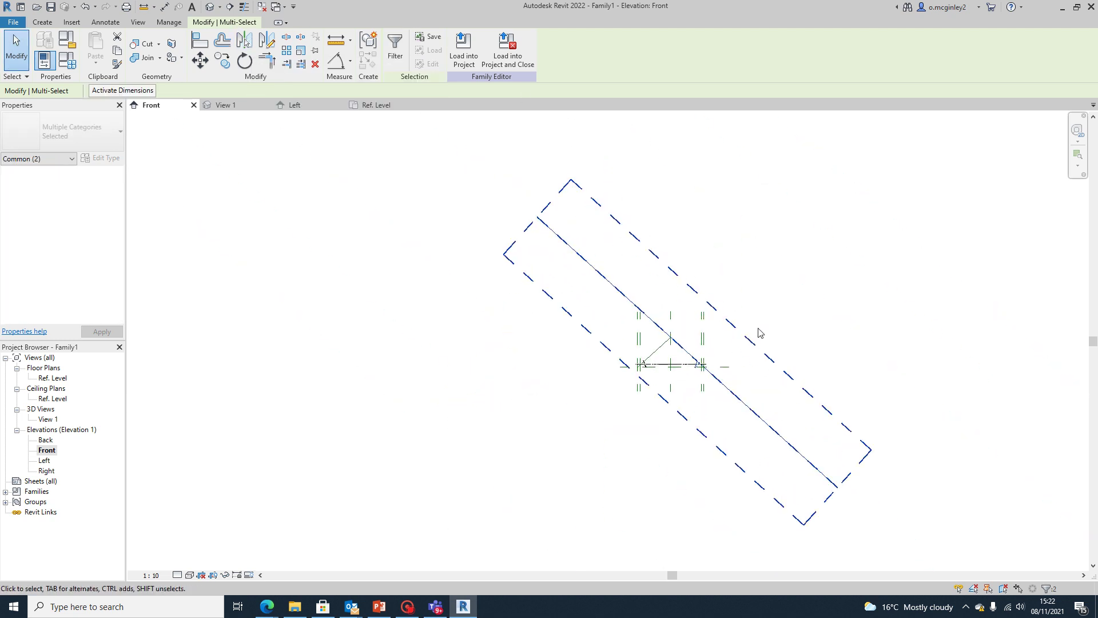
# Check the mirrored diagonal and undo the faulty mirror
pyautogui.click(741, 311)
pyautogui.click(629, 328)
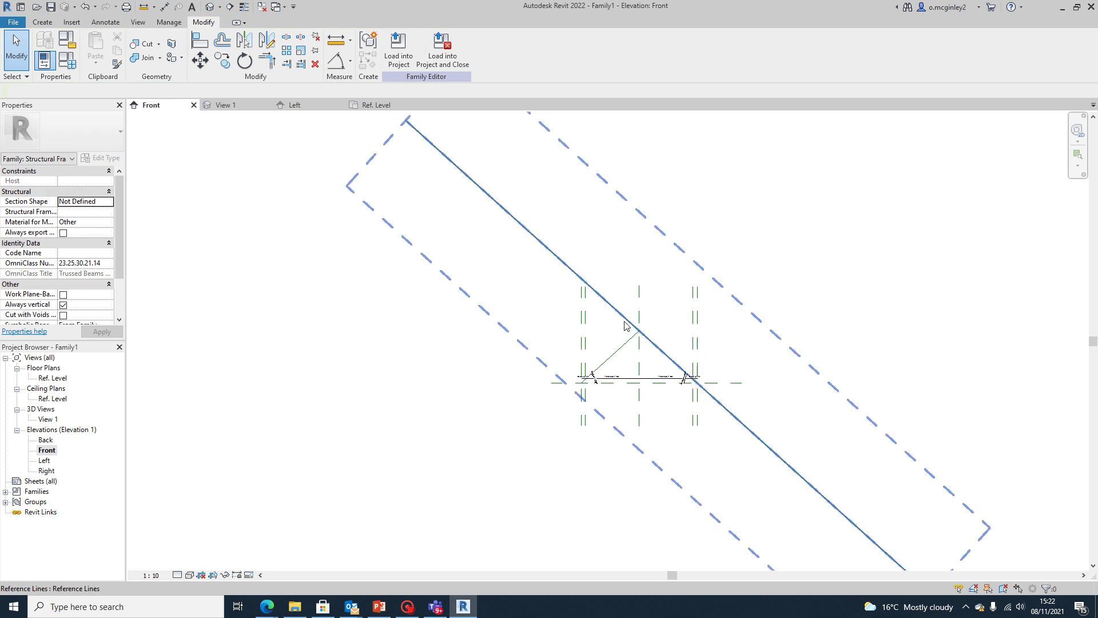
pyautogui.click(713, 330)
pyautogui.scroll(-1, 735, 346)
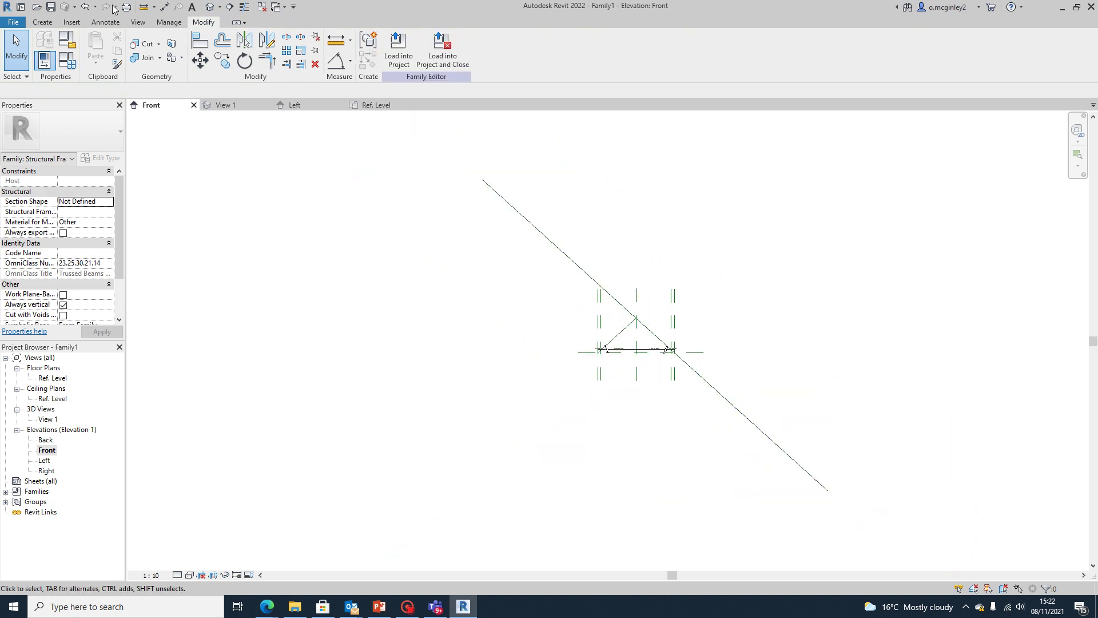
pyautogui.click(86, 6)
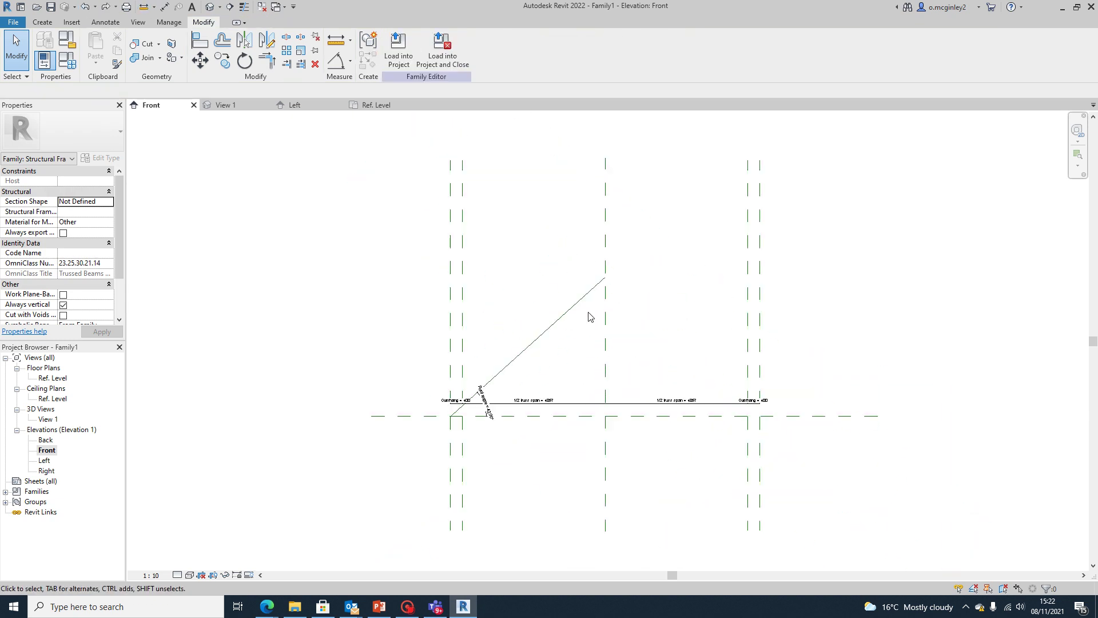
pyautogui.scroll(1, 632, 330)
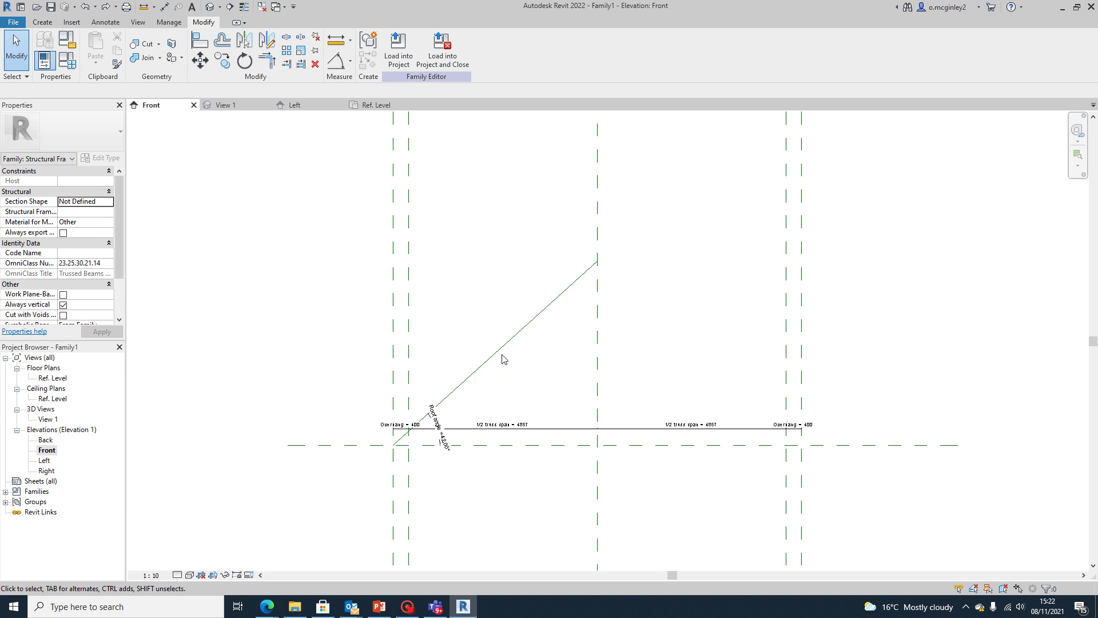
# Mirror a copy of only the left pitched reference line about the central reference plane
pyautogui.click(503, 358)
pyautogui.scroll(-2, 503, 360)
pyautogui.click(651, 359)
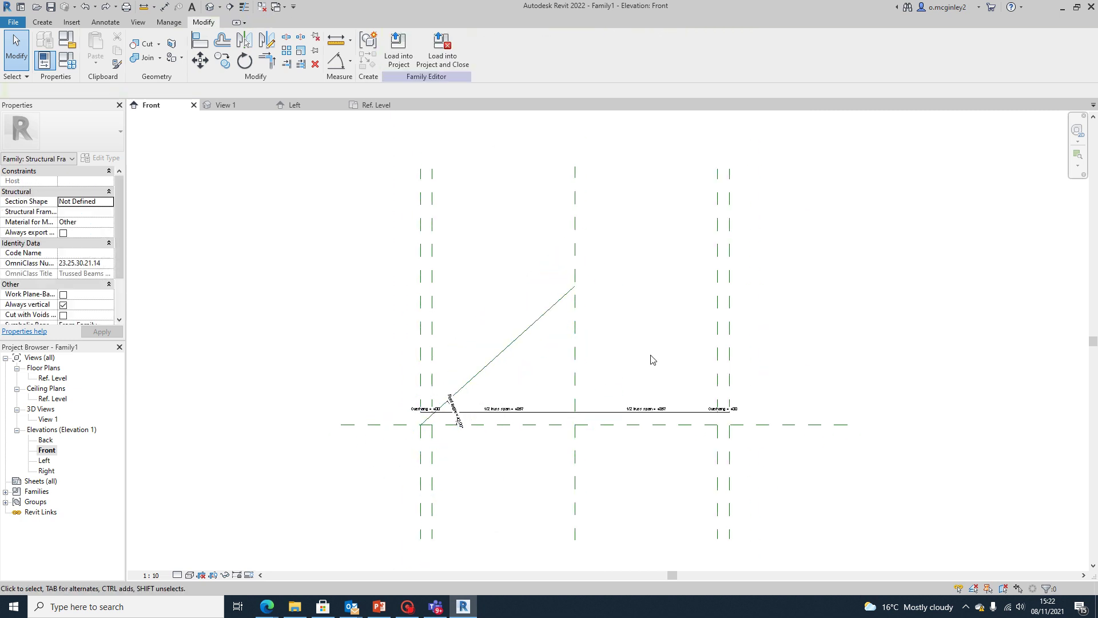
pyautogui.scroll(-1, 636, 347)
pyautogui.scroll(-1, 372, 230)
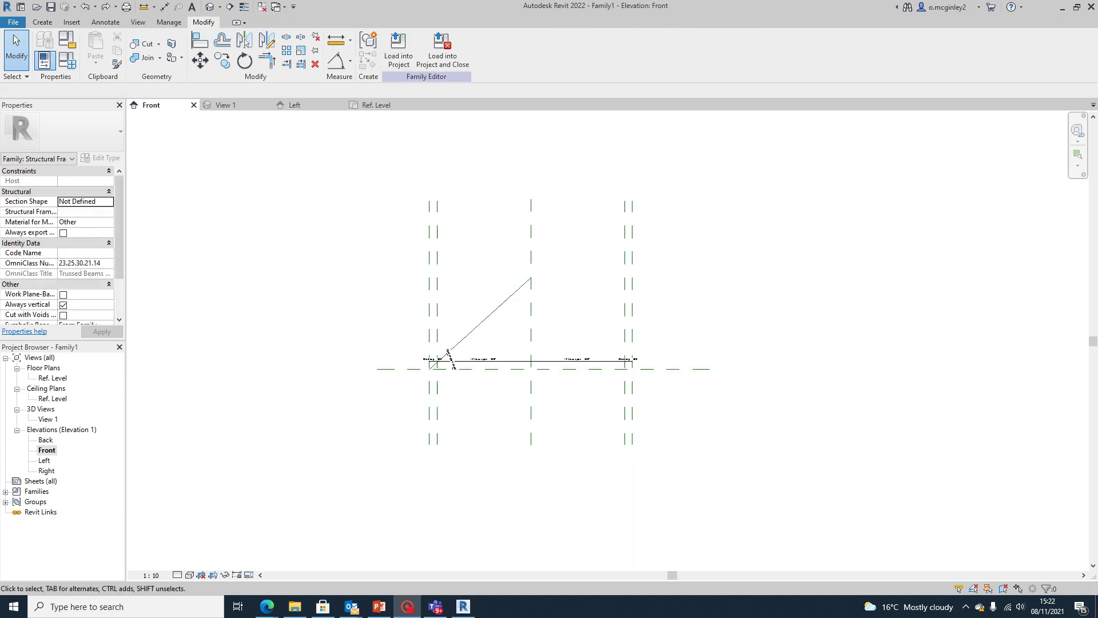
pyautogui.scroll(4, 508, 290)
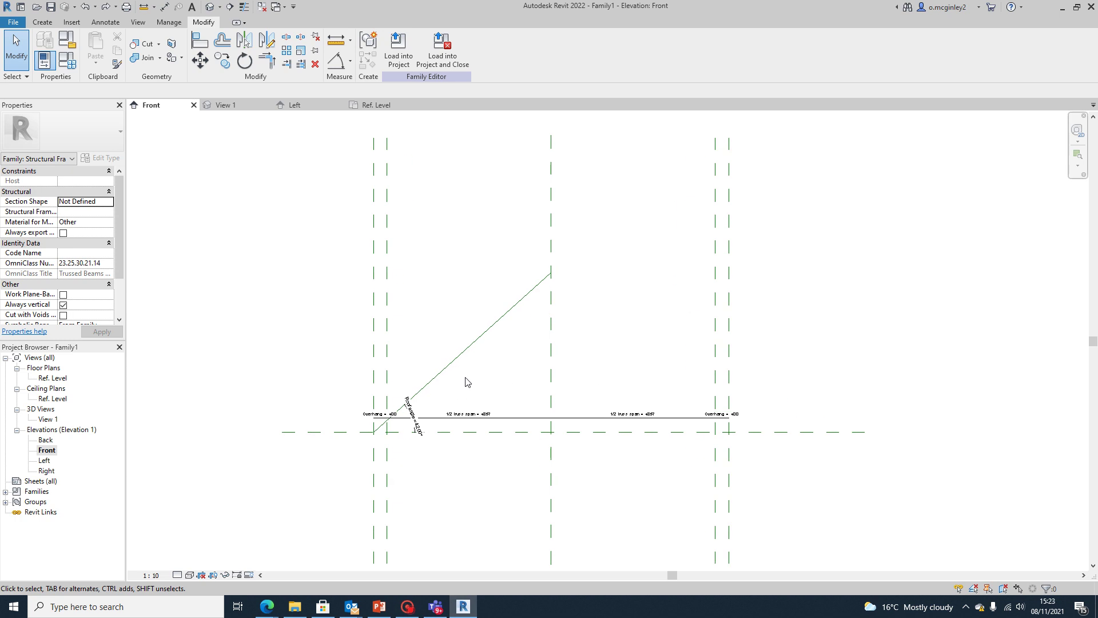
pyautogui.moveTo(466, 381); pyautogui.dragTo(420, 374, button='middle')
pyautogui.scroll(1, 415, 373)
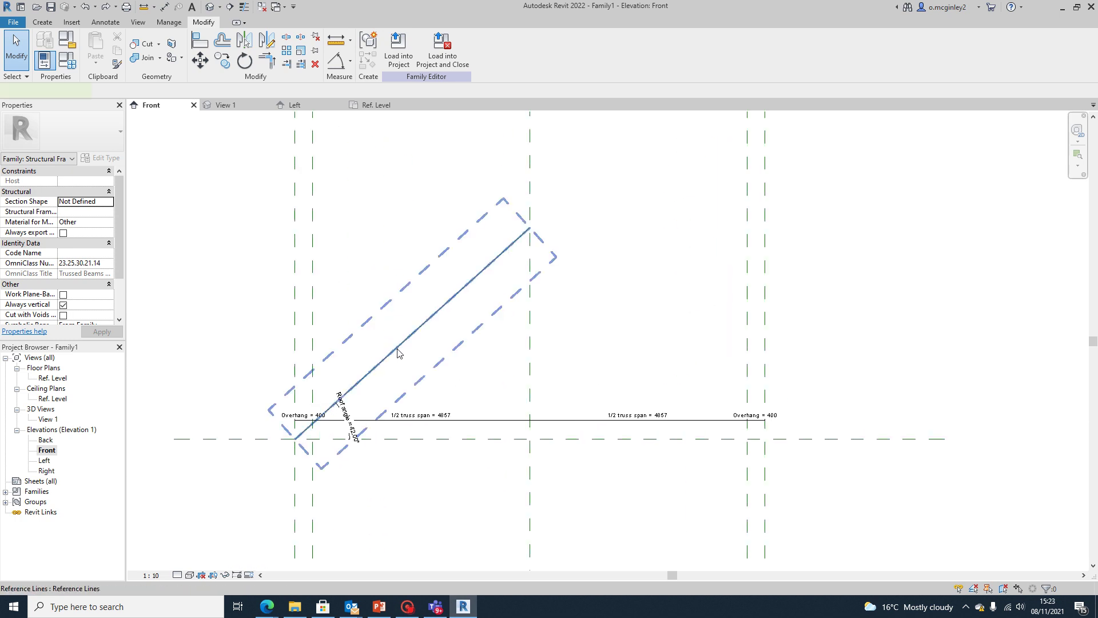
pyautogui.click(399, 352)
pyautogui.scroll(-2, 526, 343)
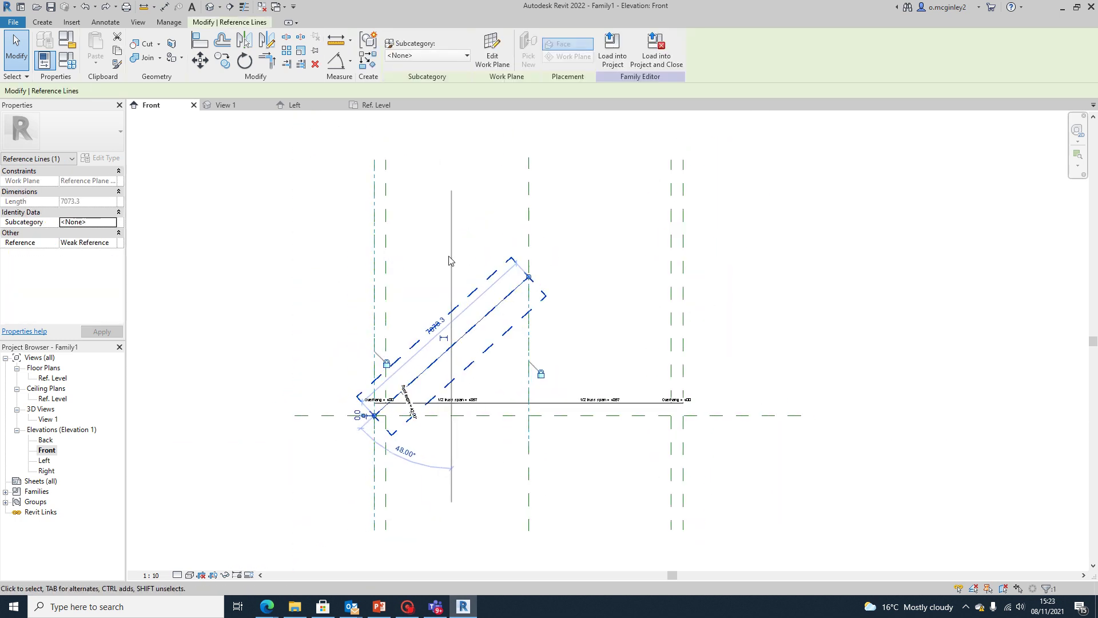
pyautogui.click(244, 40)
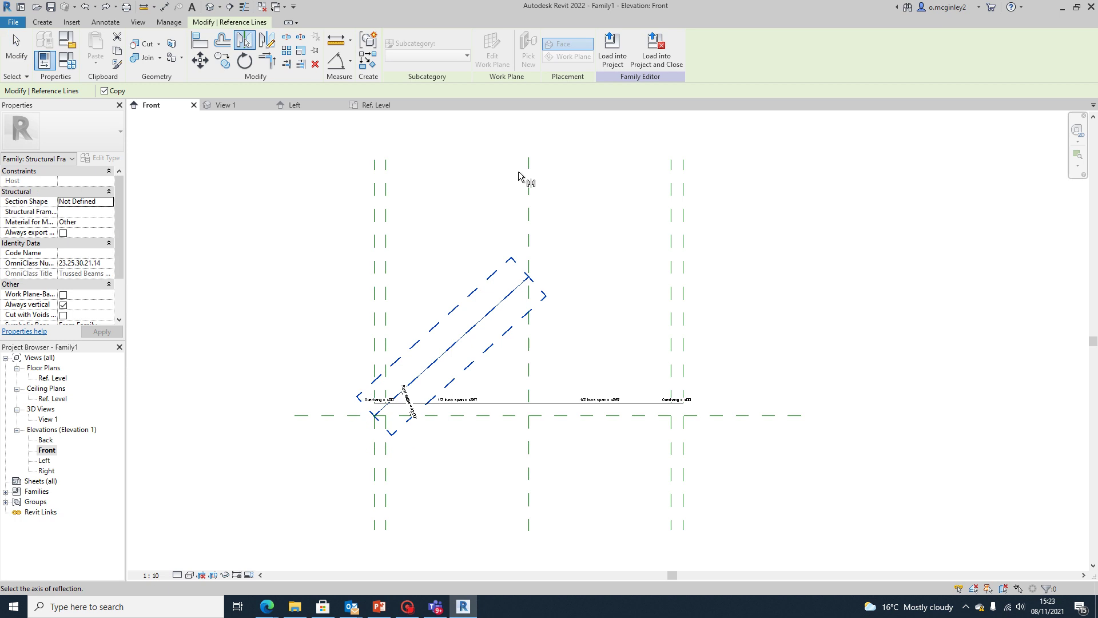
pyautogui.click(531, 206)
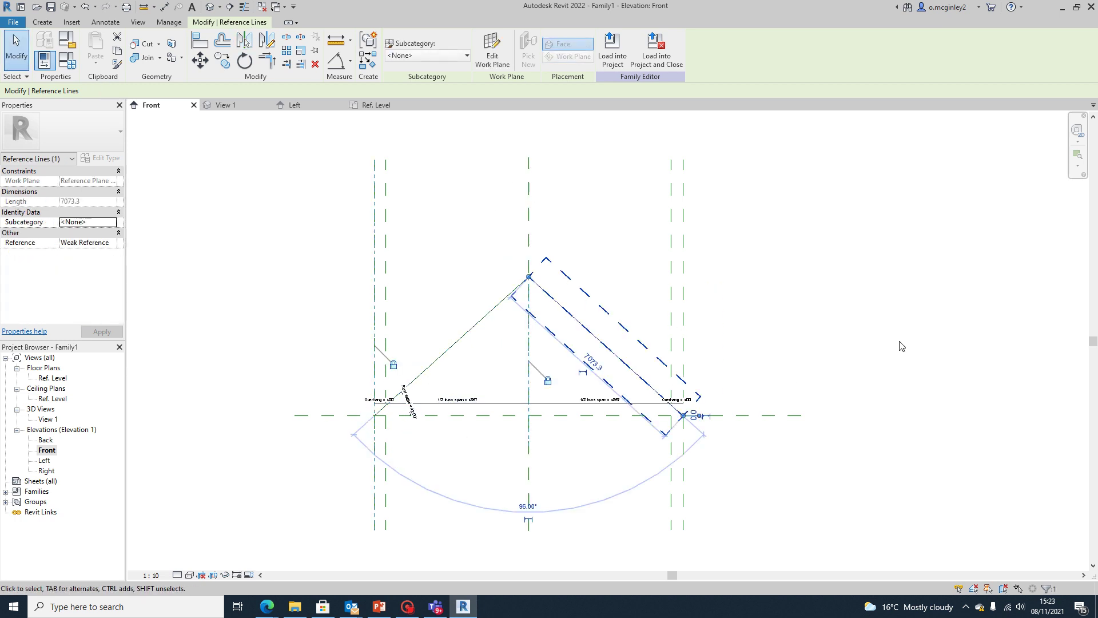
pyautogui.click(793, 282)
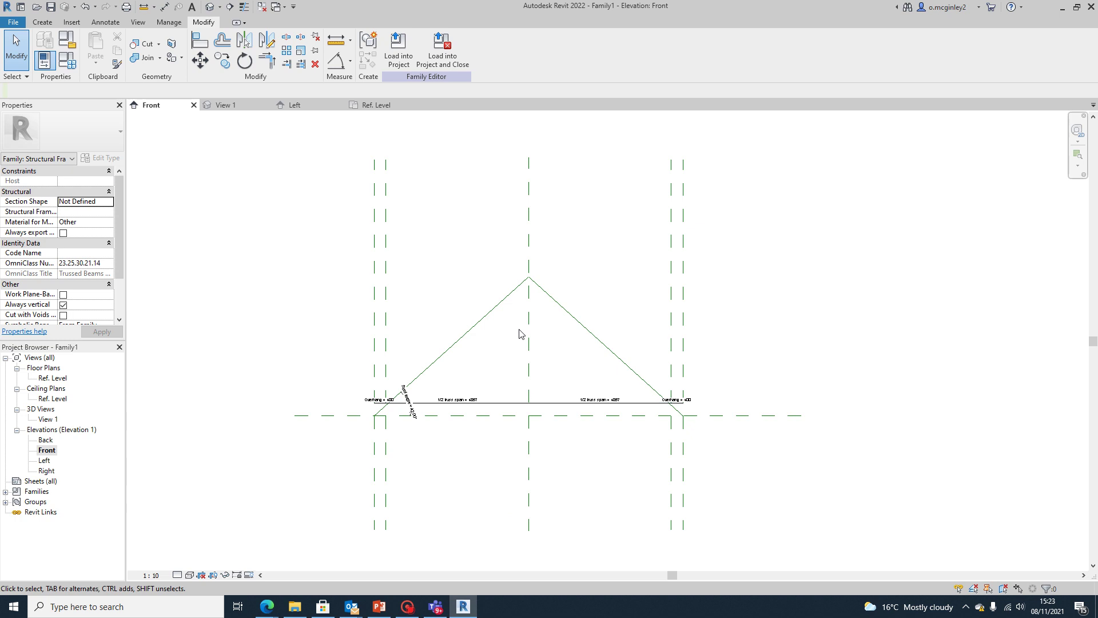
# Place a 42.00° angular dimension between the right roof slope and the horizontal base plane
pyautogui.scroll(2, 553, 325)
pyautogui.scroll(-2, 780, 320)
pyautogui.scroll(-1, 915, 382)
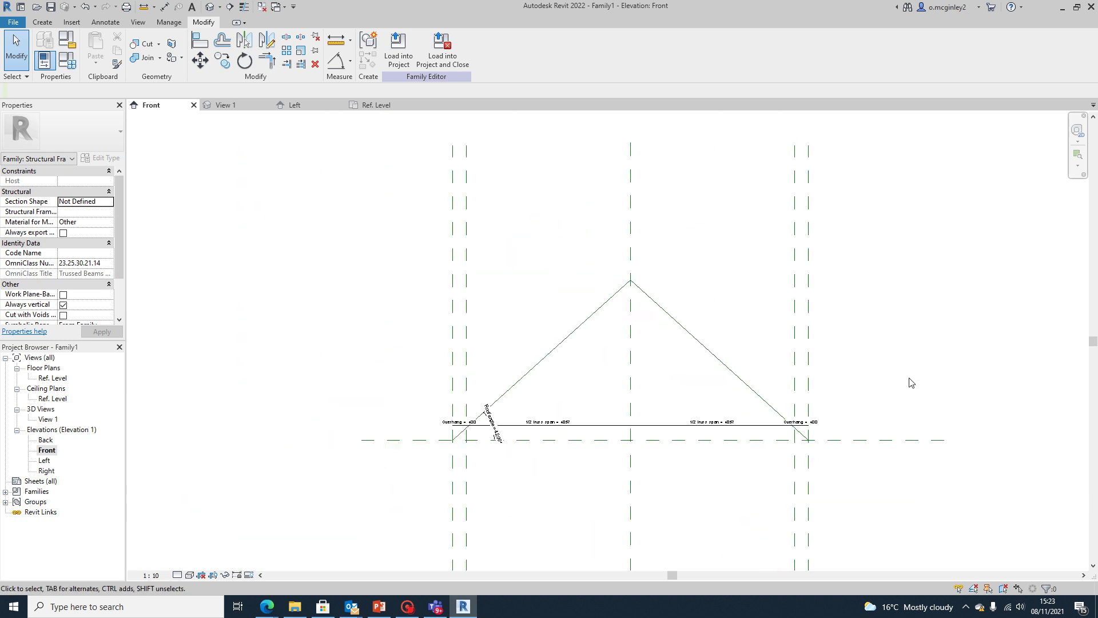
pyautogui.scroll(-2, 912, 380)
pyautogui.scroll(2, 761, 441)
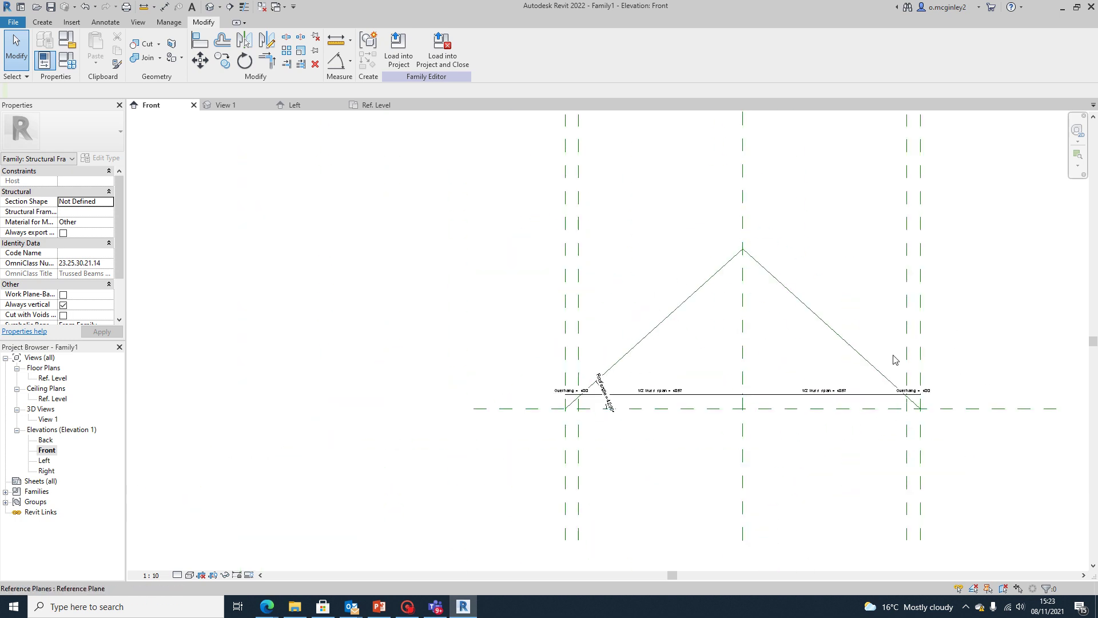
pyautogui.moveTo(897, 358); pyautogui.dragTo(775, 297, button='middle')
pyautogui.scroll(-3, 772, 303)
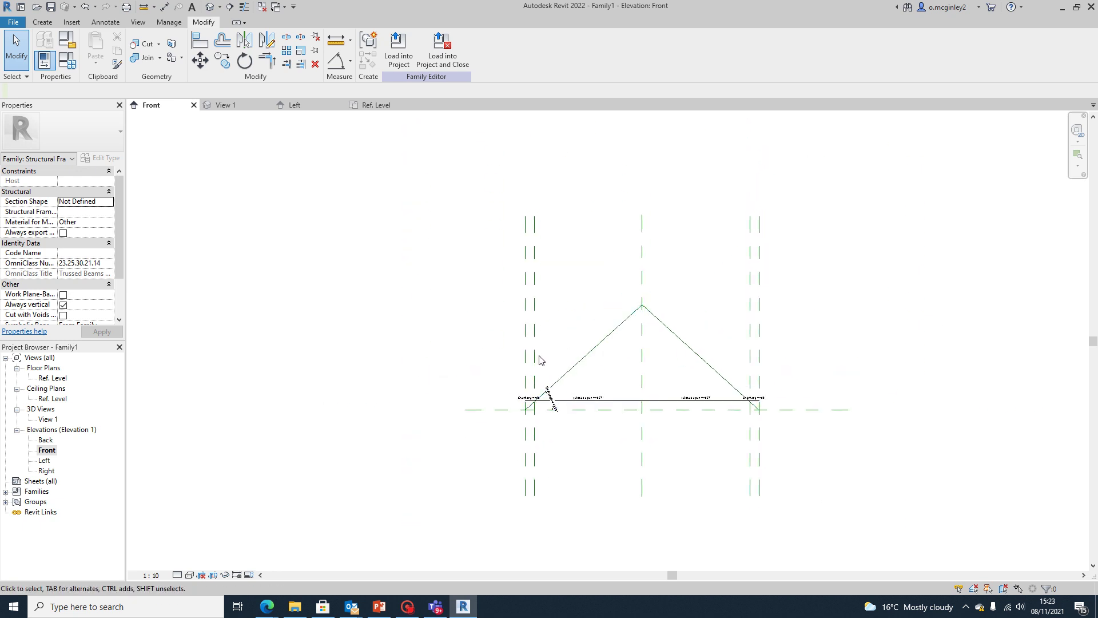
pyautogui.scroll(4, 598, 405)
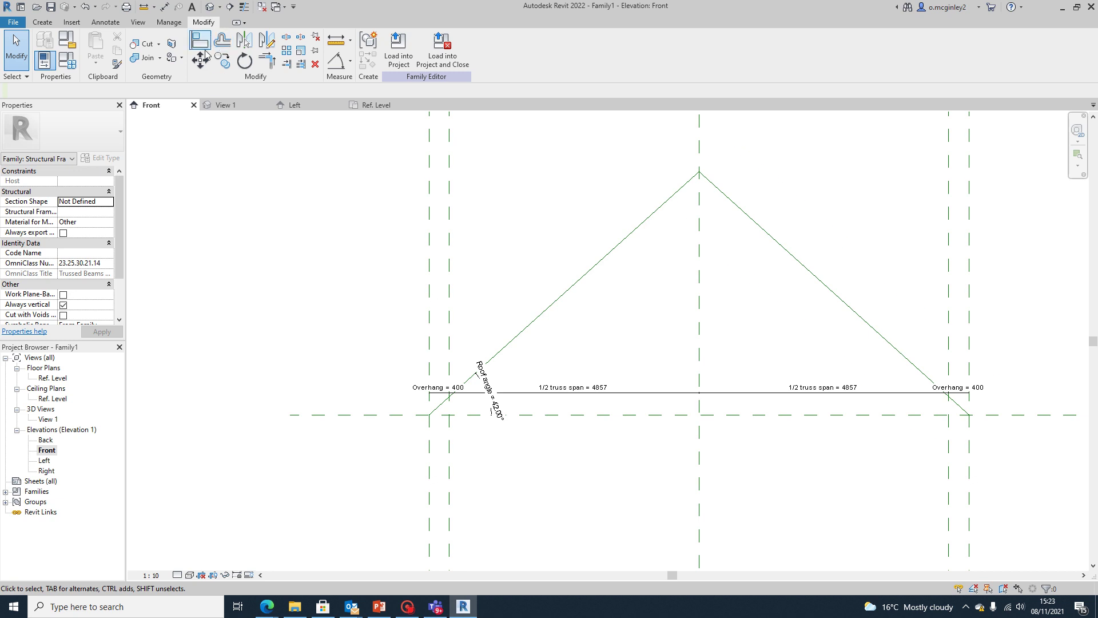
pyautogui.click(337, 60)
pyautogui.click(921, 380)
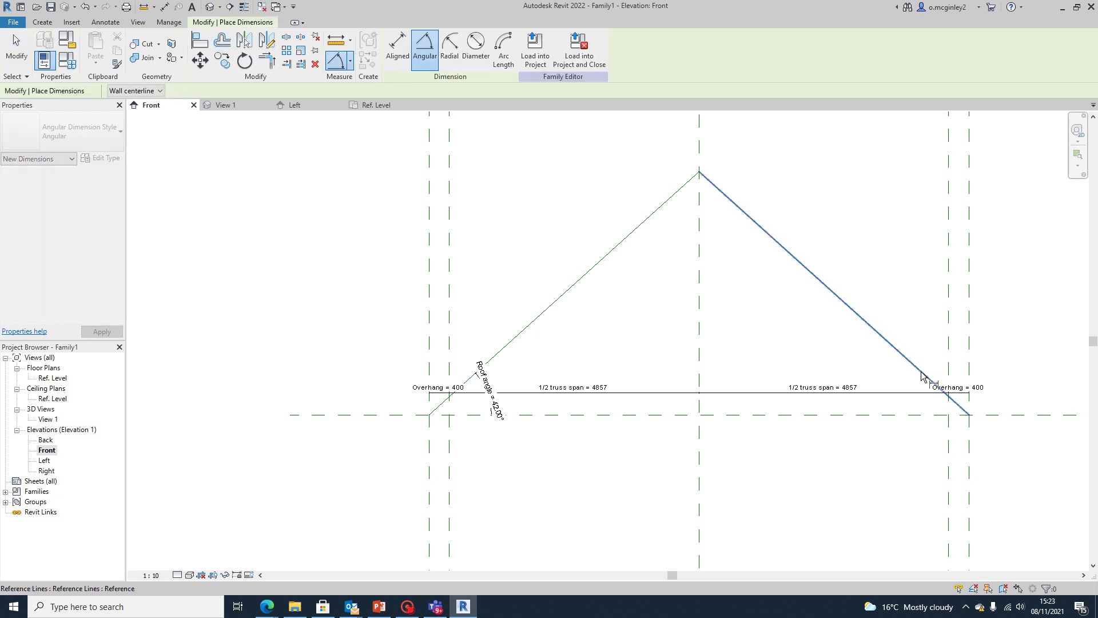
pyautogui.click(913, 414)
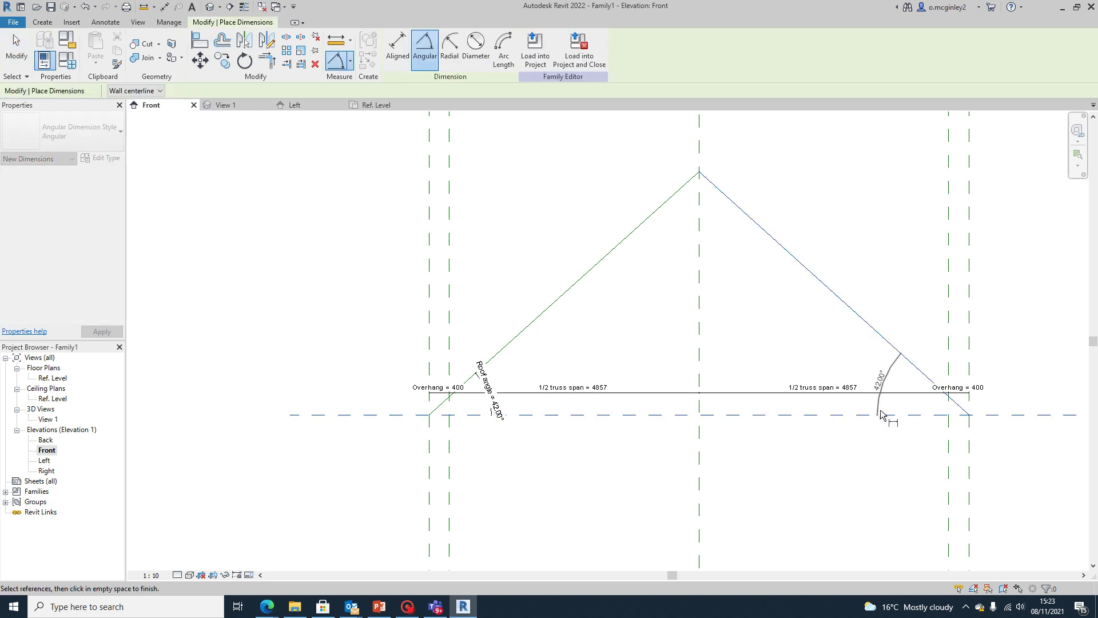
pyautogui.click(888, 400)
pyautogui.press('Escape')
pyautogui.press('Escape')
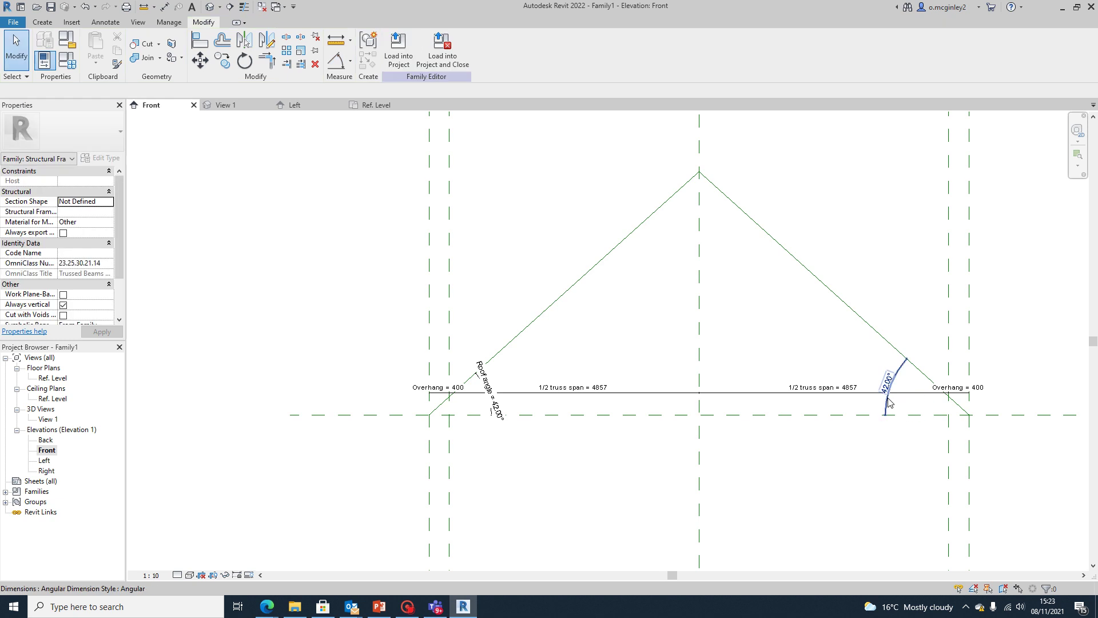
# Label the new angle dimension with Roof angle and check the right pitched line
pyautogui.click(888, 397)
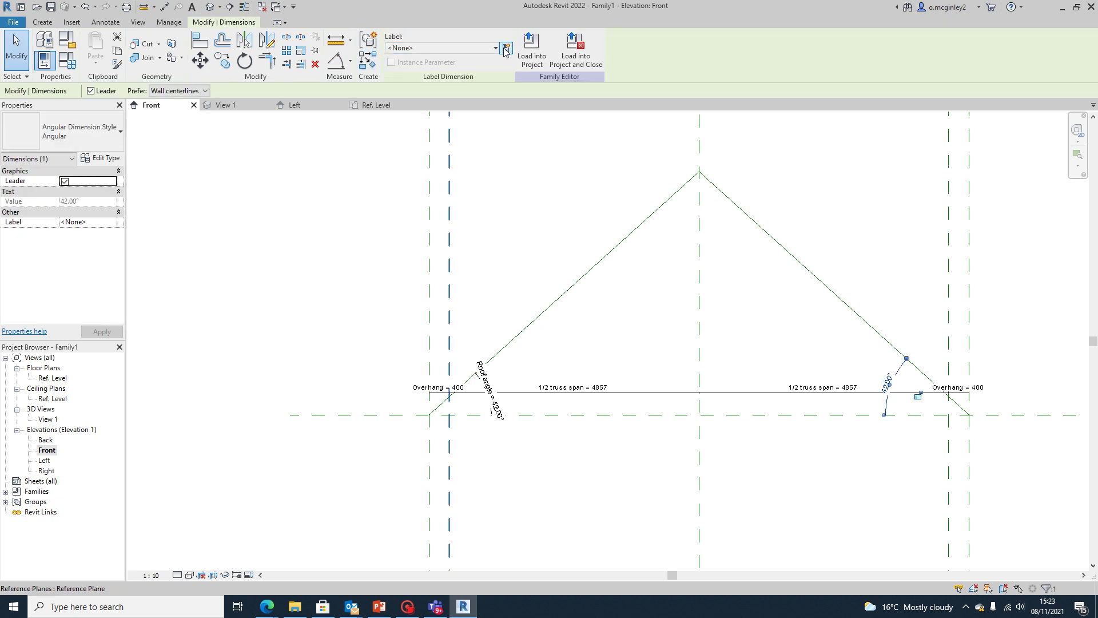
pyautogui.click(416, 49)
pyautogui.click(465, 89)
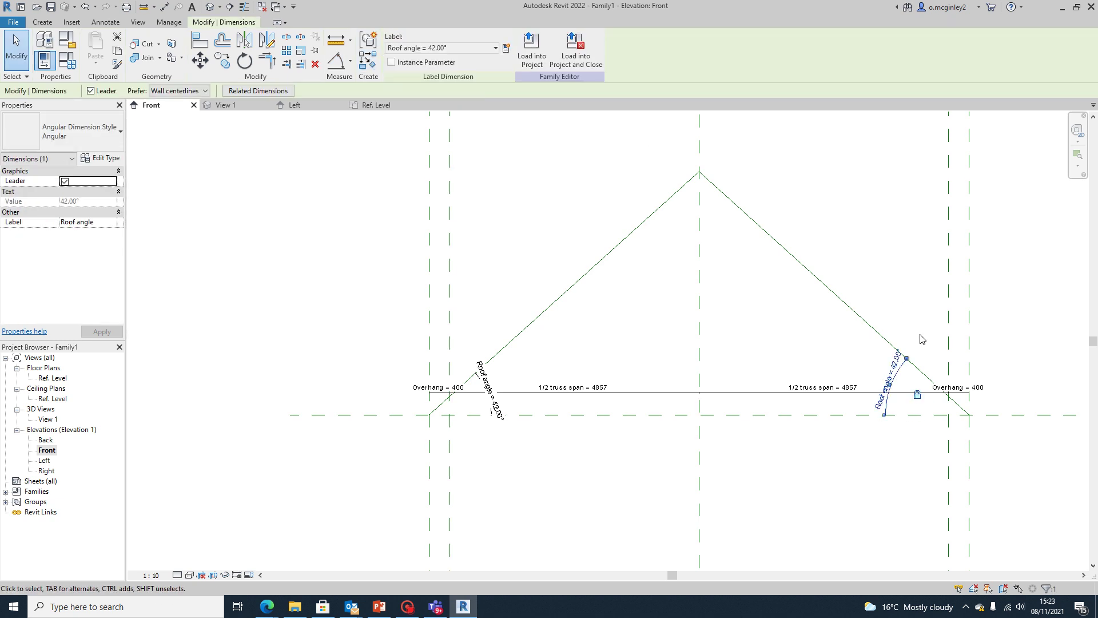
pyautogui.click(845, 538)
pyautogui.scroll(-1, 845, 537)
pyautogui.scroll(-2, 740, 493)
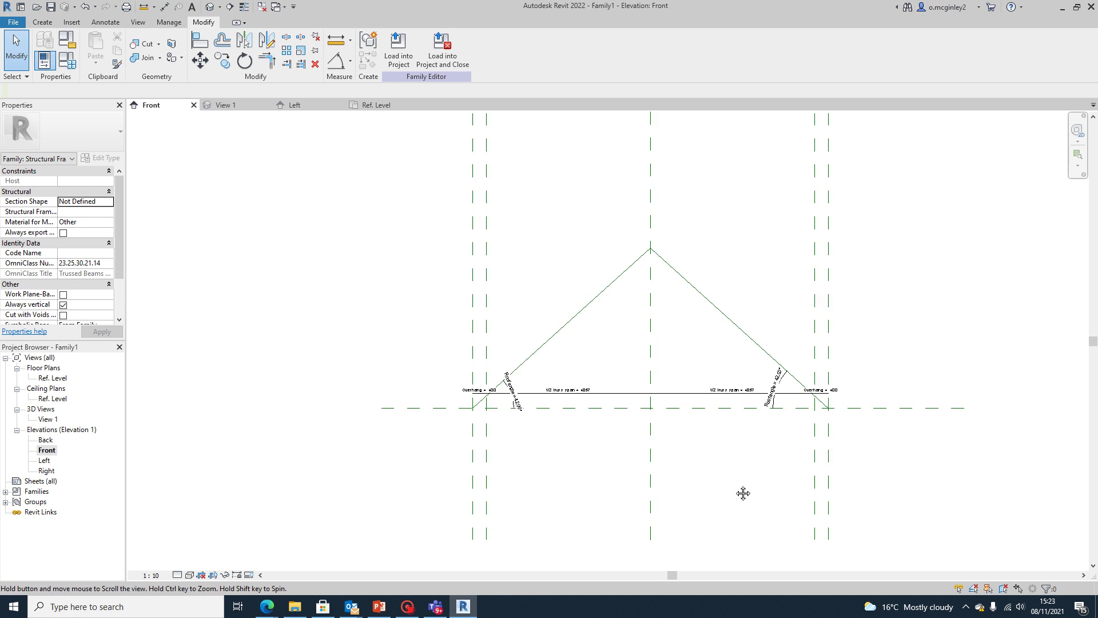
pyautogui.moveTo(689, 461); pyautogui.dragTo(702, 456, button='middle')
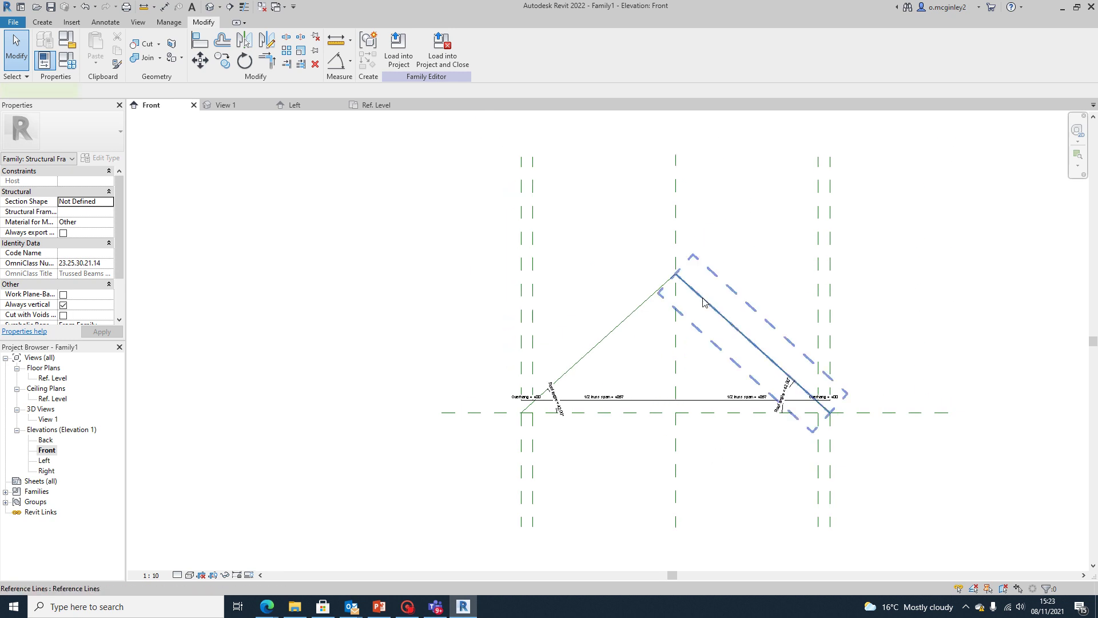
pyautogui.click(697, 323)
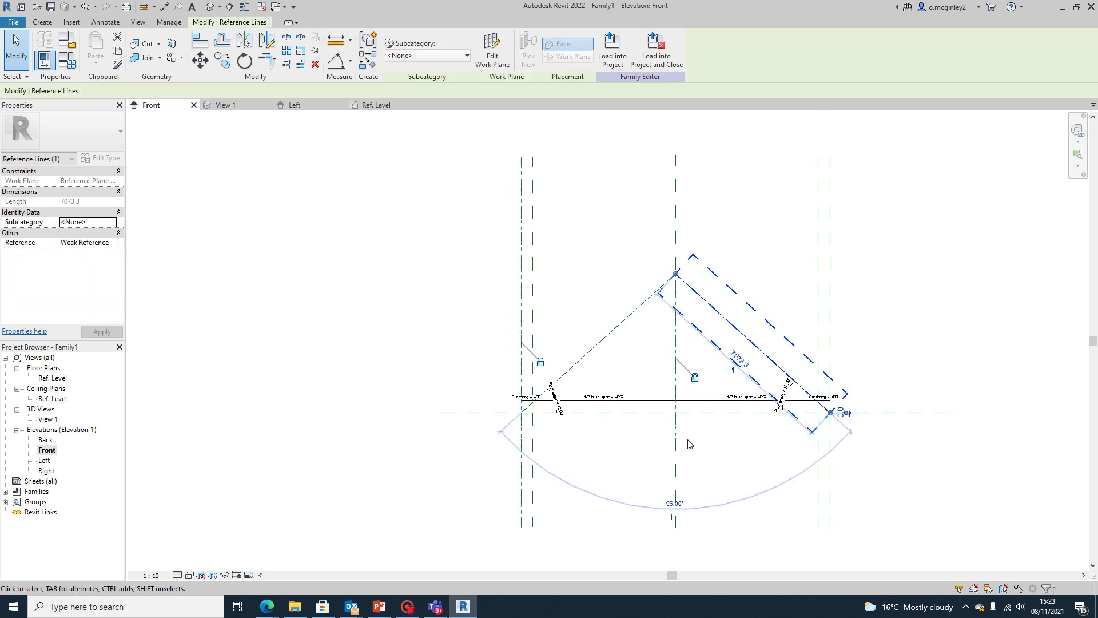
pyautogui.click(944, 490)
pyautogui.scroll(-2, 943, 490)
pyautogui.moveTo(944, 490); pyautogui.dragTo(762, 429, button='middle')
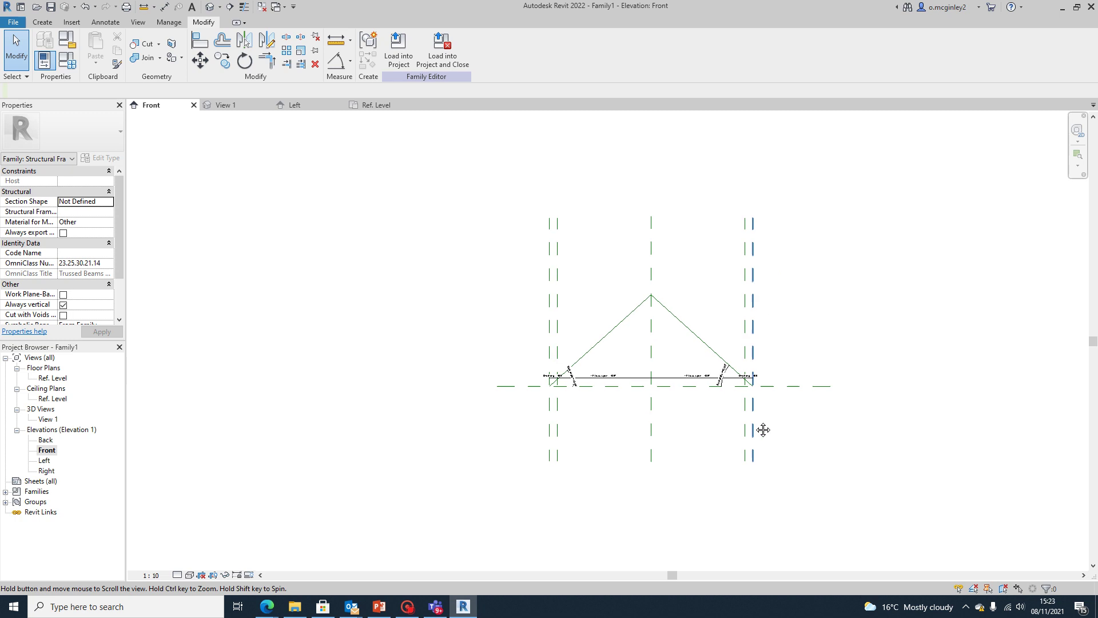
pyautogui.scroll(2, 753, 429)
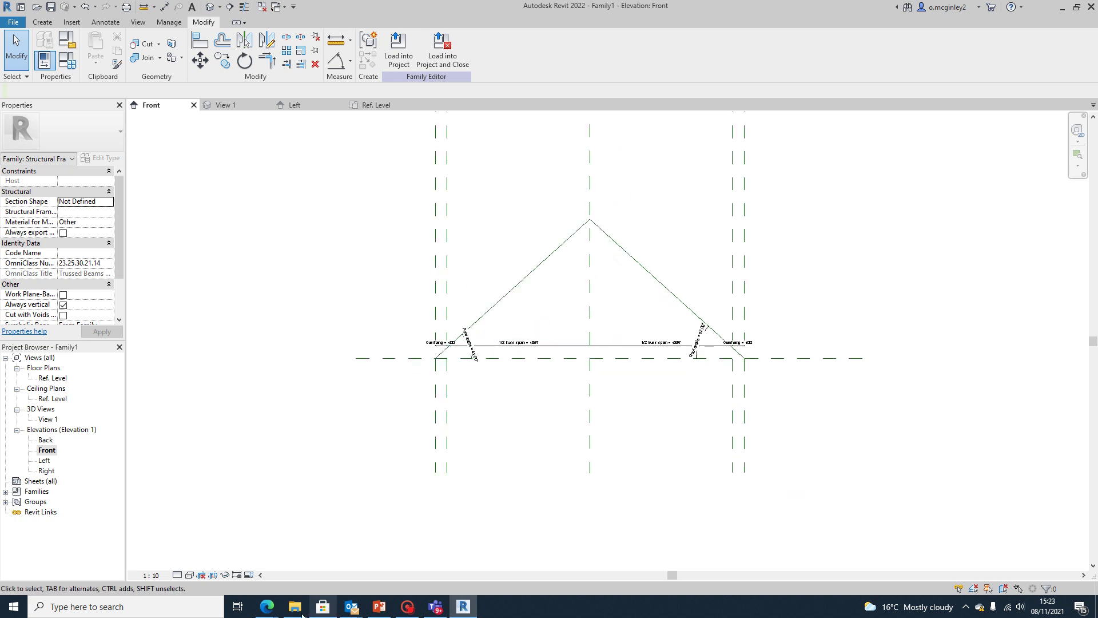
# Bring up the WEBSITESAMPLE2010 house drawing PDF in Edge and scroll to its building section
pyautogui.moveTo(266, 606)
pyautogui.click(257, 549)
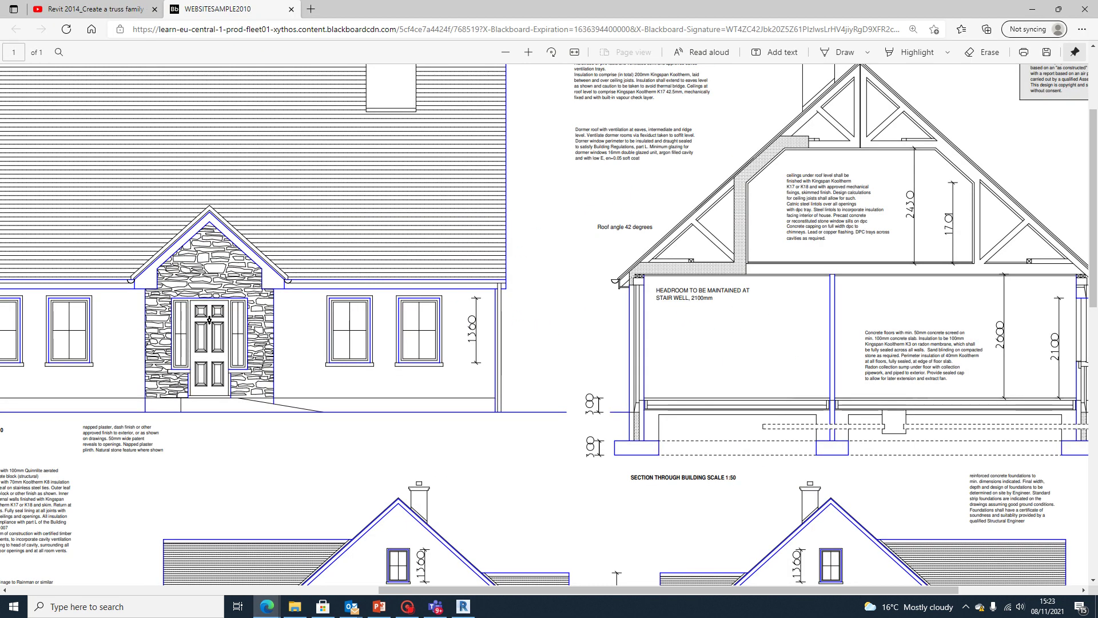
pyautogui.scroll(2, 705, 543)
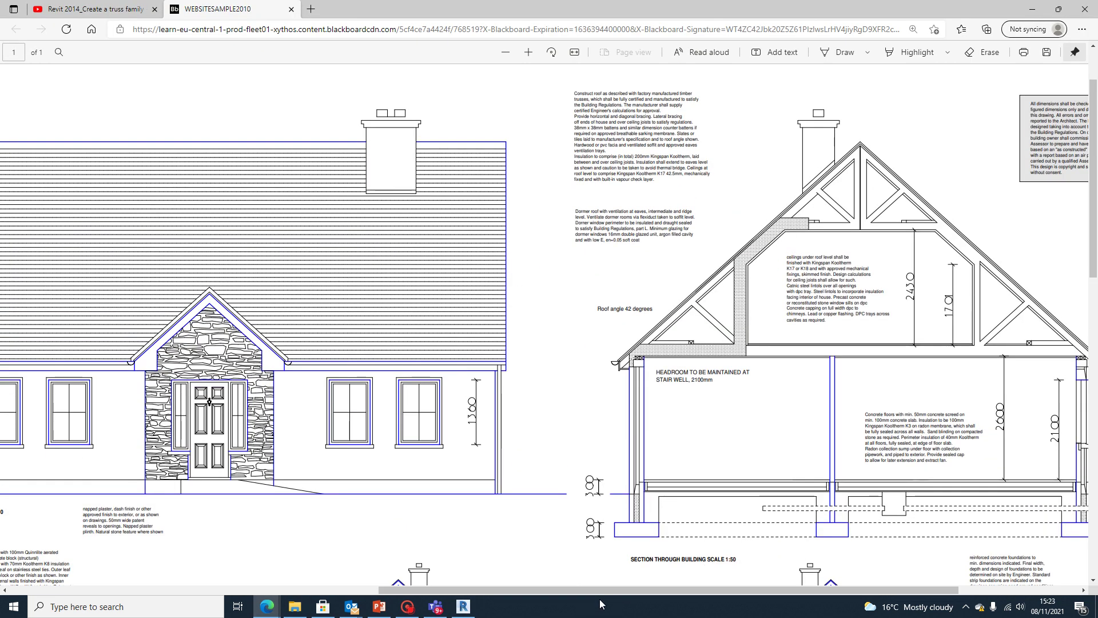
pyautogui.hscroll(4, 692, 588)
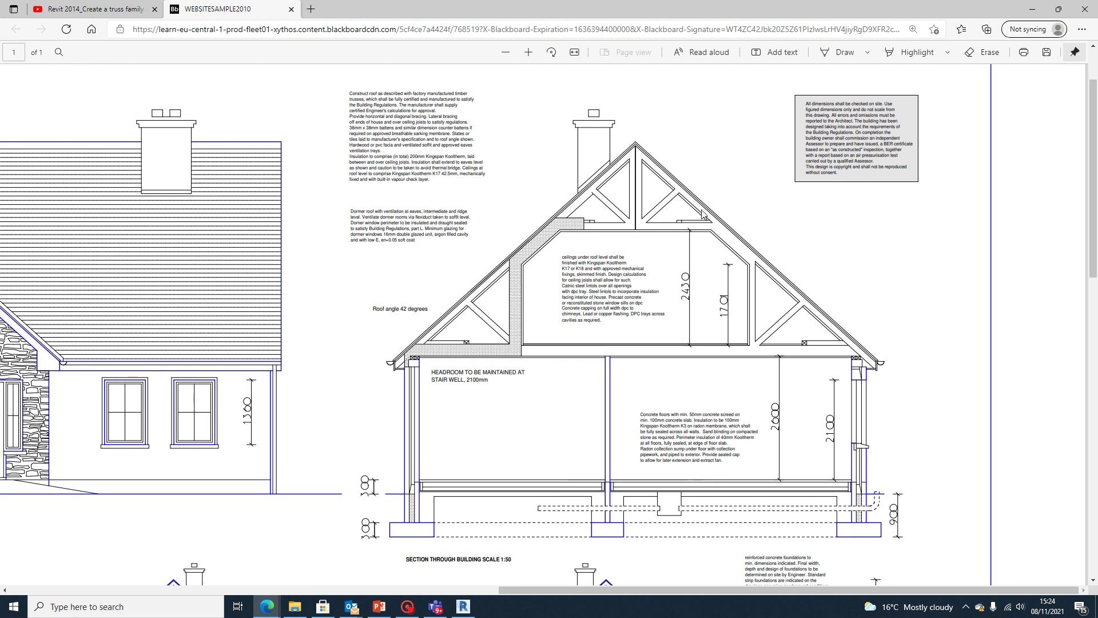
# Inspect the roof truss in the PDF section drawing, then return to the Revit truss family
pyautogui.scroll(-1, 378, 401)
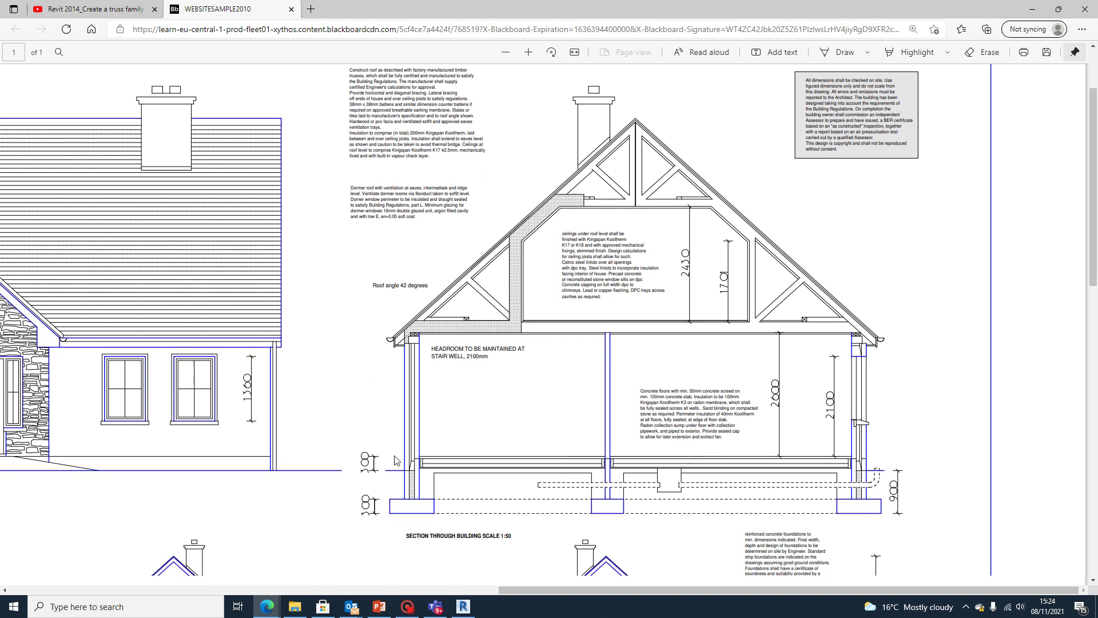
pyautogui.scroll(2, 361, 423)
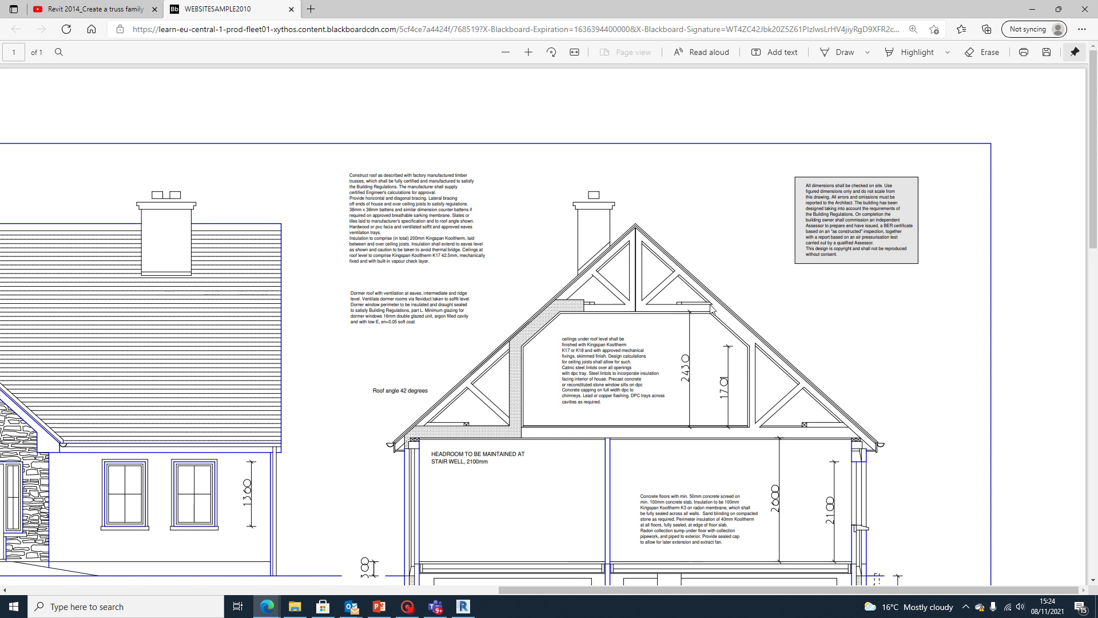
pyautogui.scroll(-3, 747, 390)
pyautogui.scroll(3, 517, 169)
pyautogui.click(463, 606)
# Start the Reference Plane tool, with space above the truss in view
pyautogui.scroll(3, 543, 294)
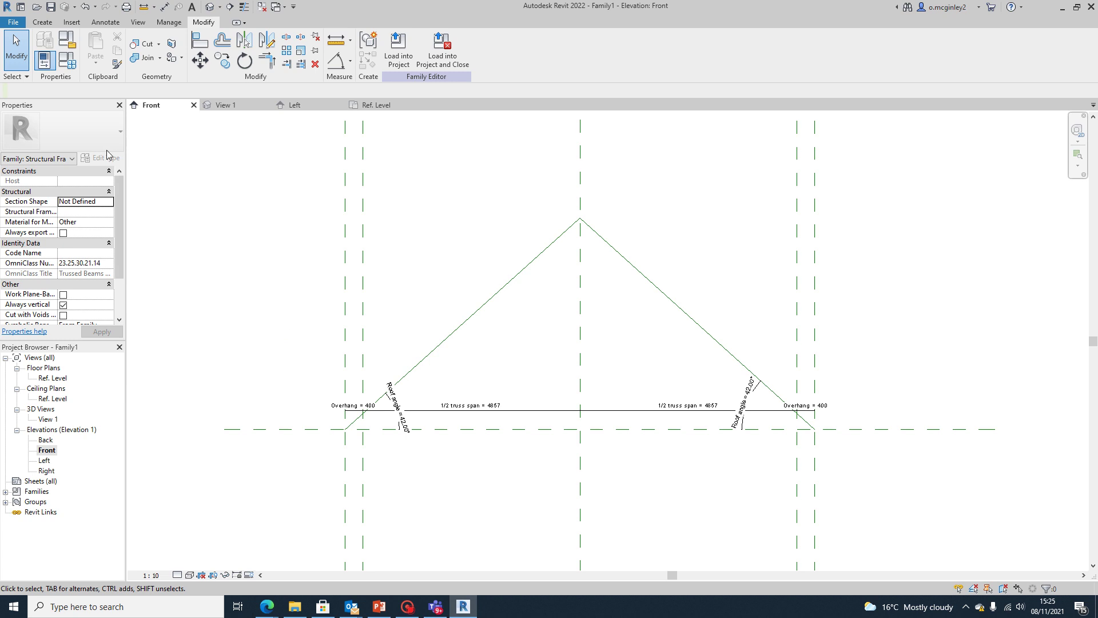
pyautogui.click(47, 24)
pyautogui.click(609, 49)
pyautogui.scroll(-1, 605, 229)
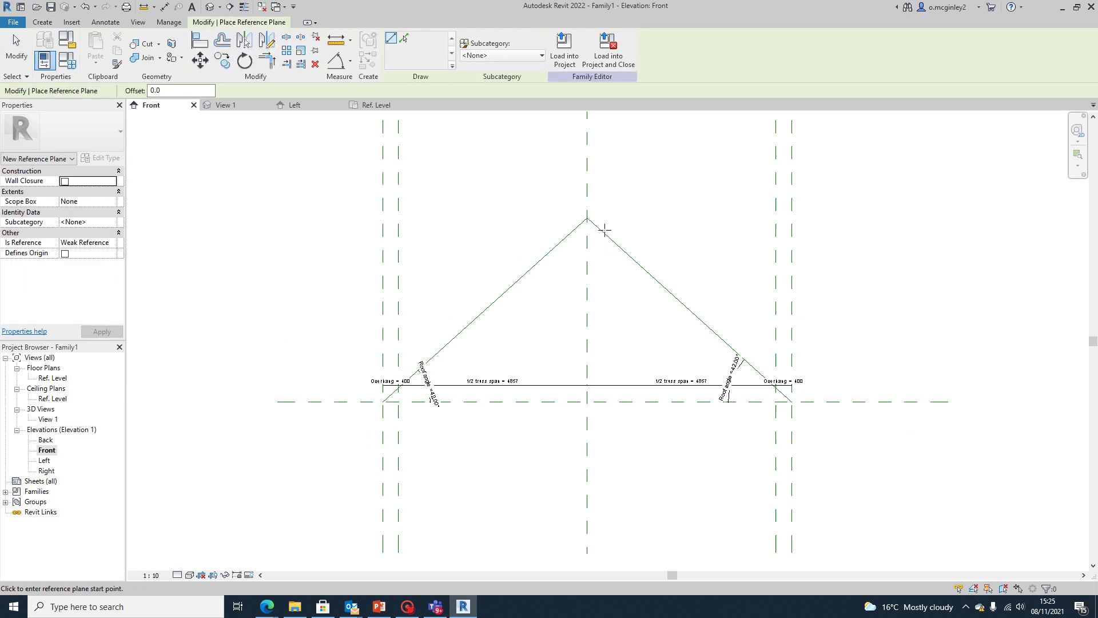
pyautogui.scroll(-1, 602, 231)
pyautogui.moveTo(527, 205); pyautogui.dragTo(523, 245, button='middle')
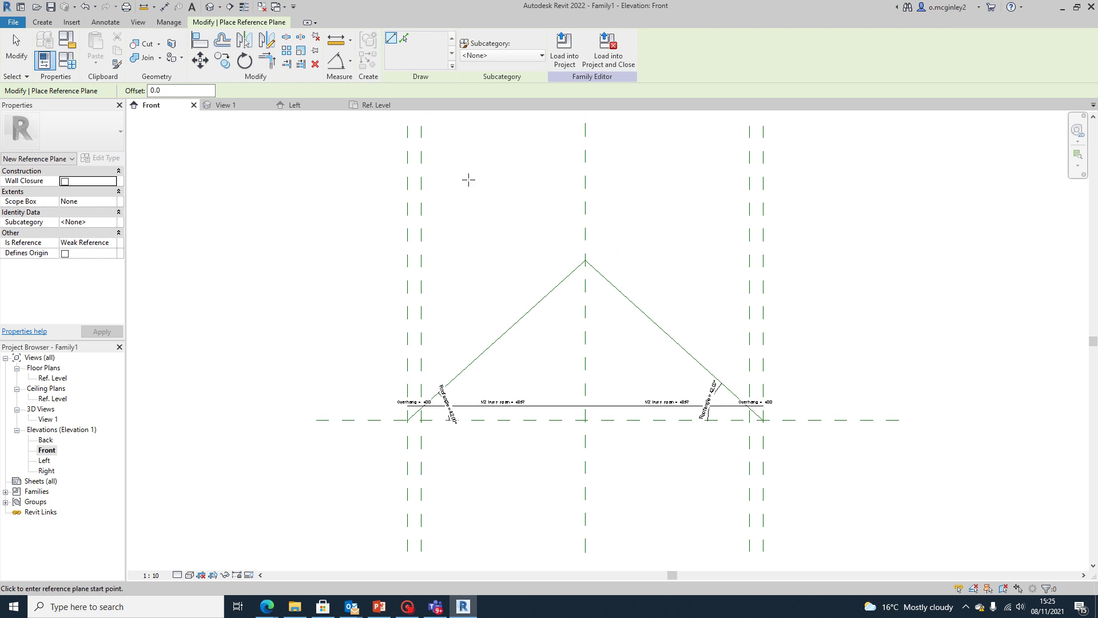
pyautogui.scroll(-2, 475, 204)
pyautogui.scroll(2, 440, 177)
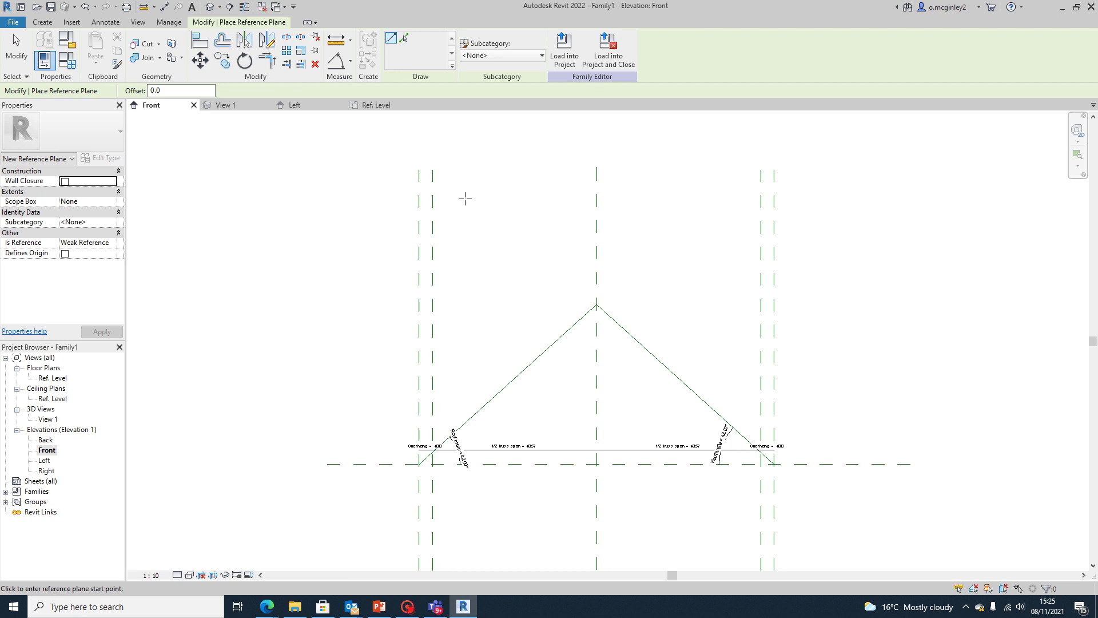
# Draw a vertical reference plane 3956.5 left of centre, then bring up the PDF
pyautogui.click(463, 170)
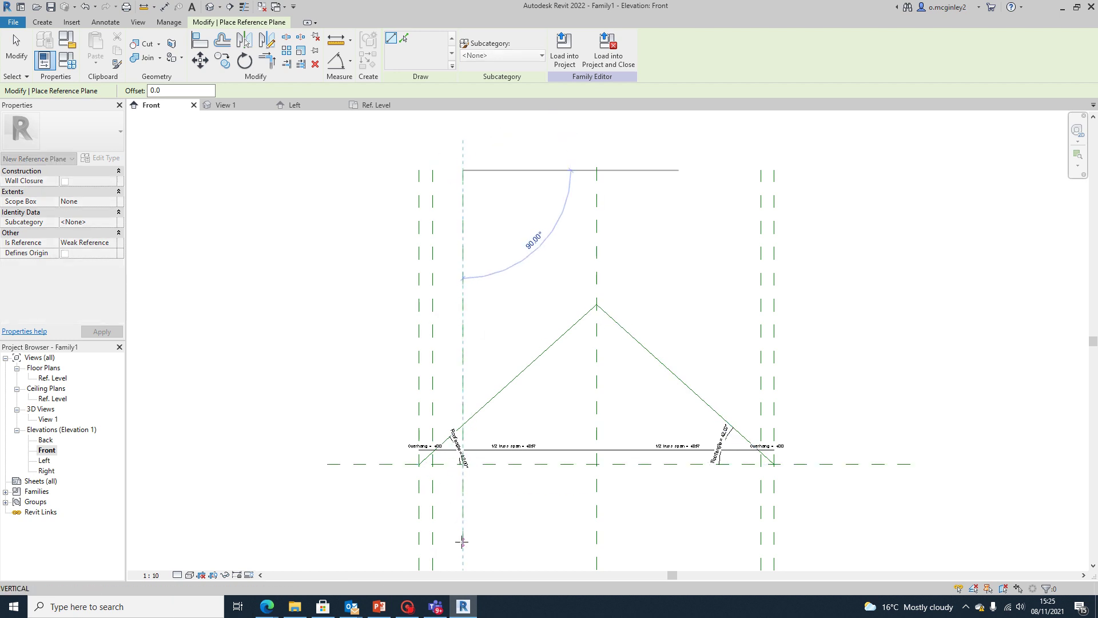
pyautogui.scroll(-2, 458, 532)
pyautogui.scroll(2, 452, 514)
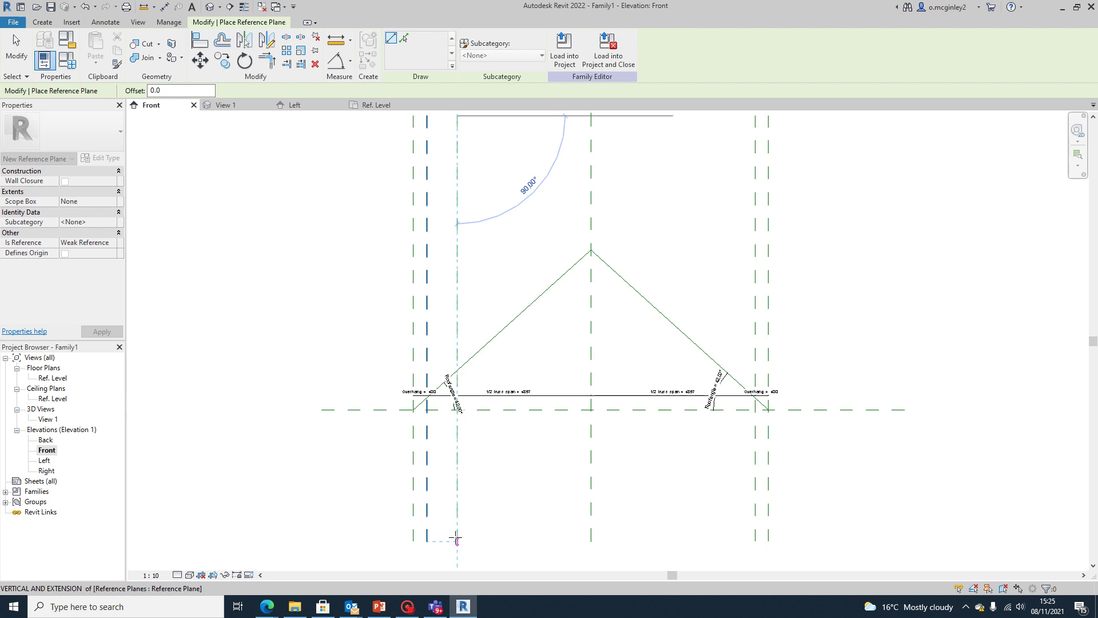
pyautogui.click(456, 538)
pyautogui.moveTo(505, 325); pyautogui.dragTo(508, 328, button='middle')
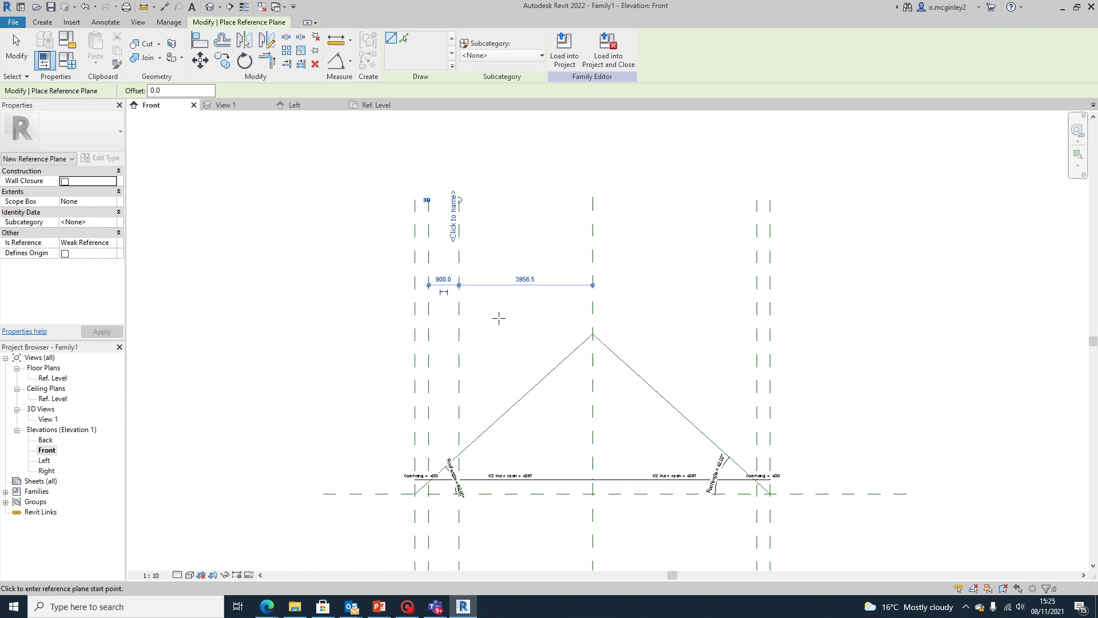
pyautogui.moveTo(268, 607)
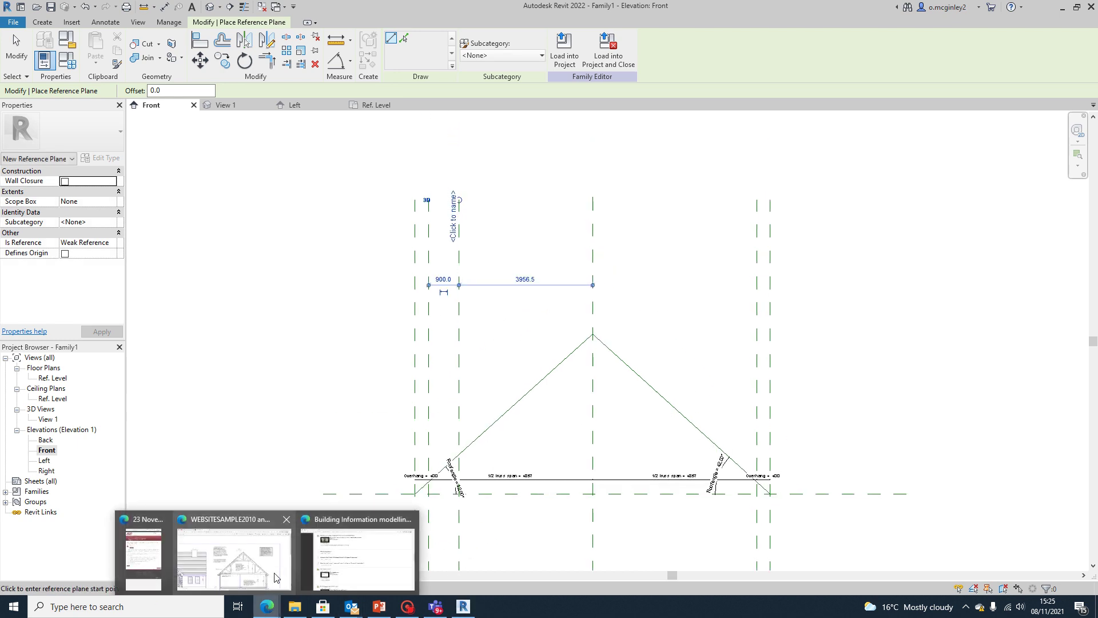
pyautogui.click(255, 575)
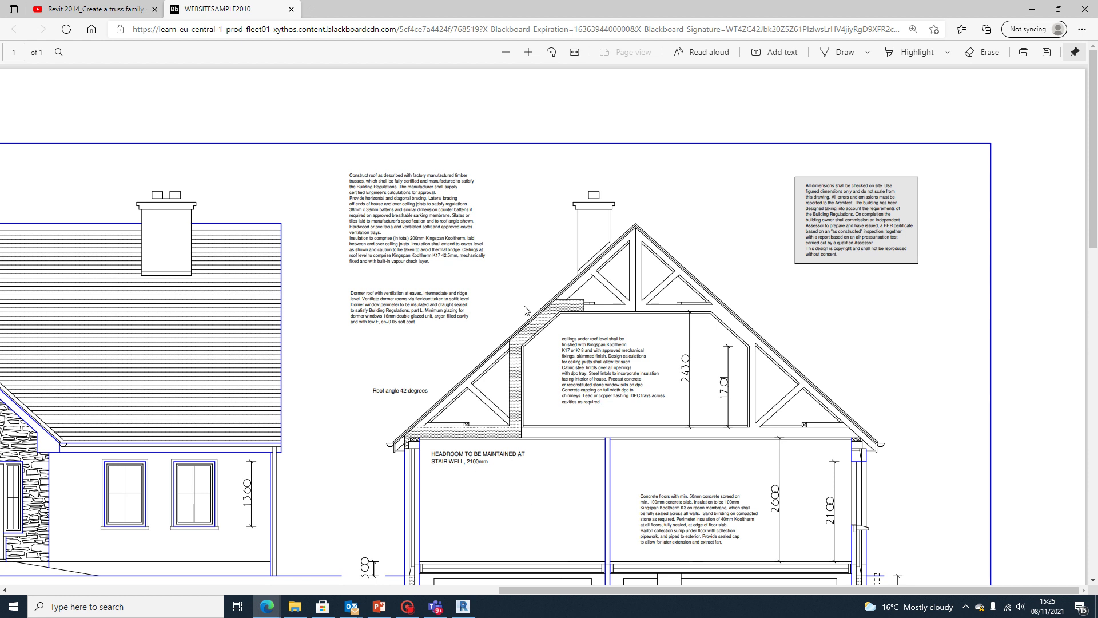
# Go back from the PDF section to the Revit truss family editor
pyautogui.click(463, 607)
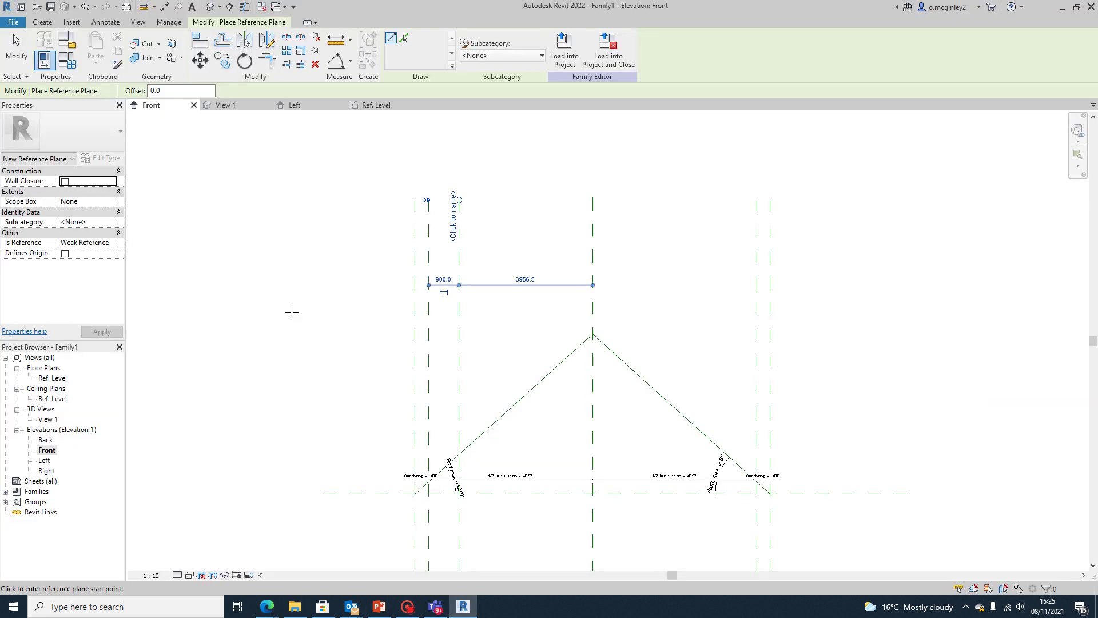
# Draw a second vertical reference plane 3156.5 from centre, 800 from the first, and check its spacing
pyautogui.click(486, 200)
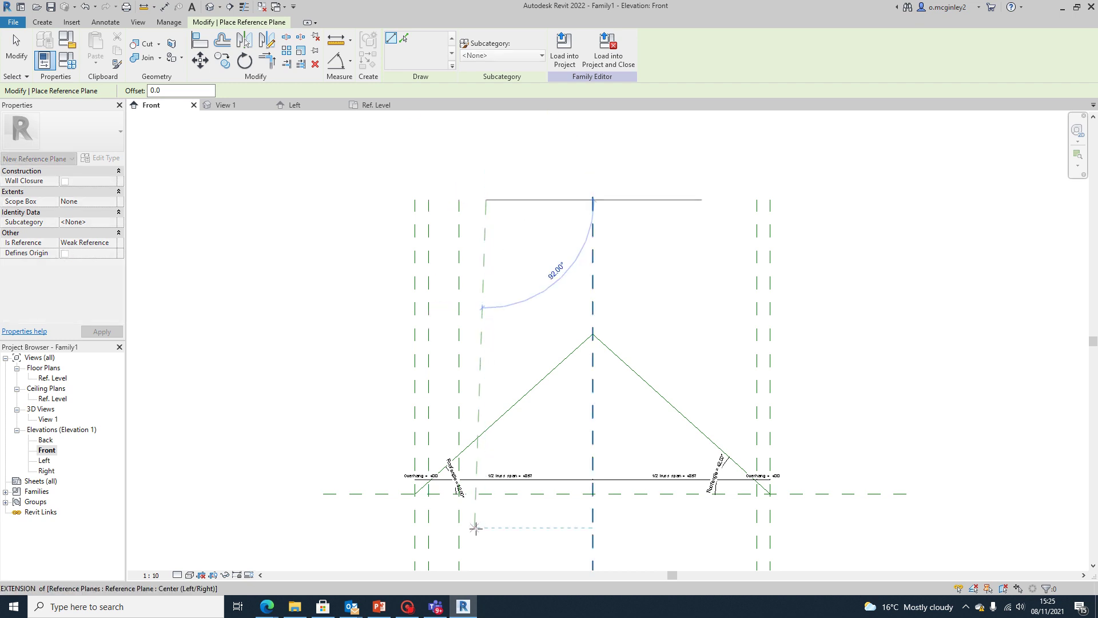
pyautogui.moveTo(467, 528); pyautogui.dragTo(481, 361, button='middle')
pyautogui.click(498, 456)
pyautogui.press('Escape')
pyautogui.press('Escape')
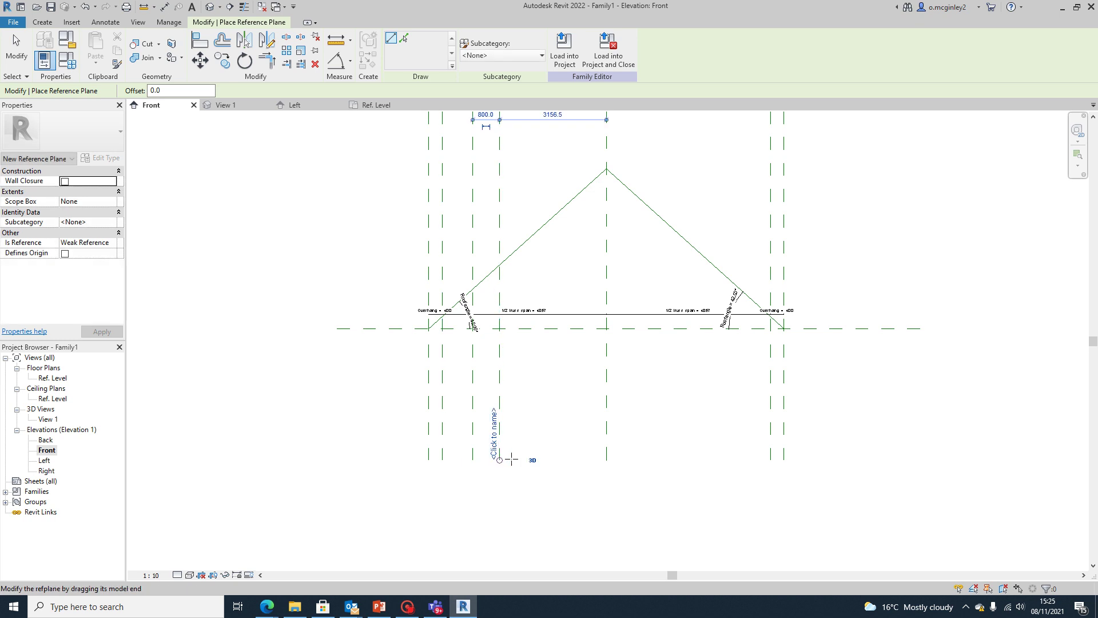
pyautogui.scroll(-2, 526, 466)
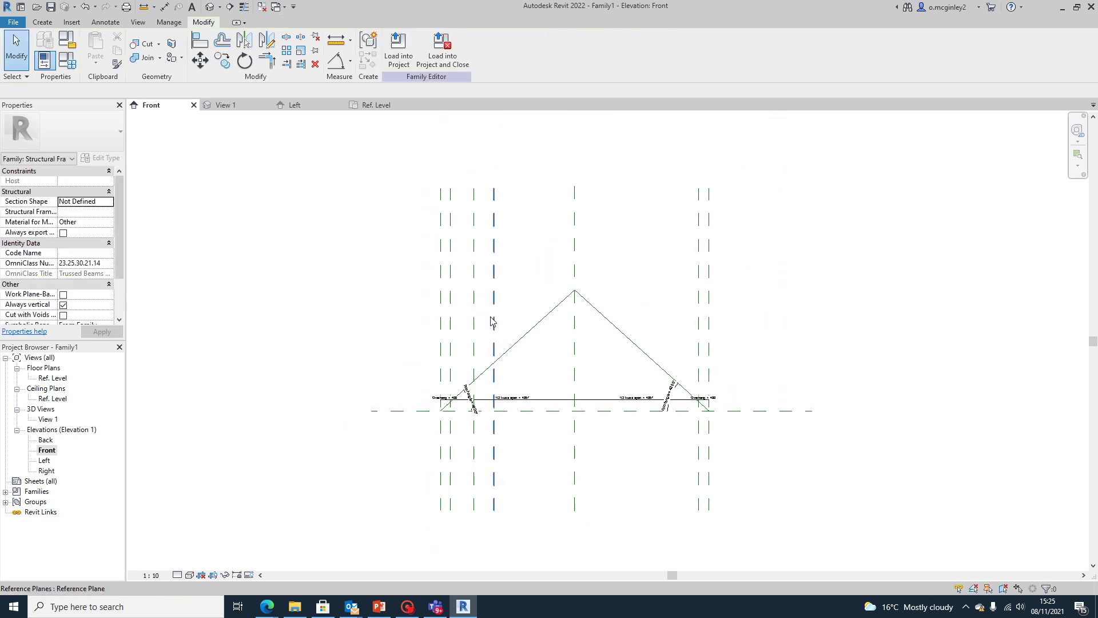
pyautogui.click(495, 337)
pyautogui.click(515, 311)
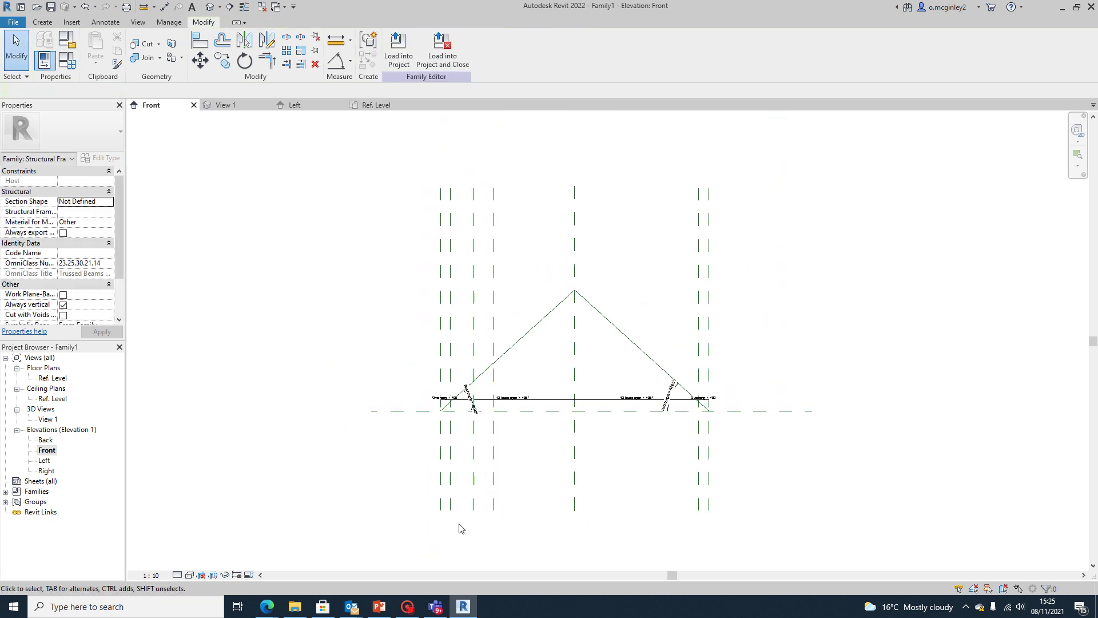
pyautogui.hotkey('alt', 'Tab')
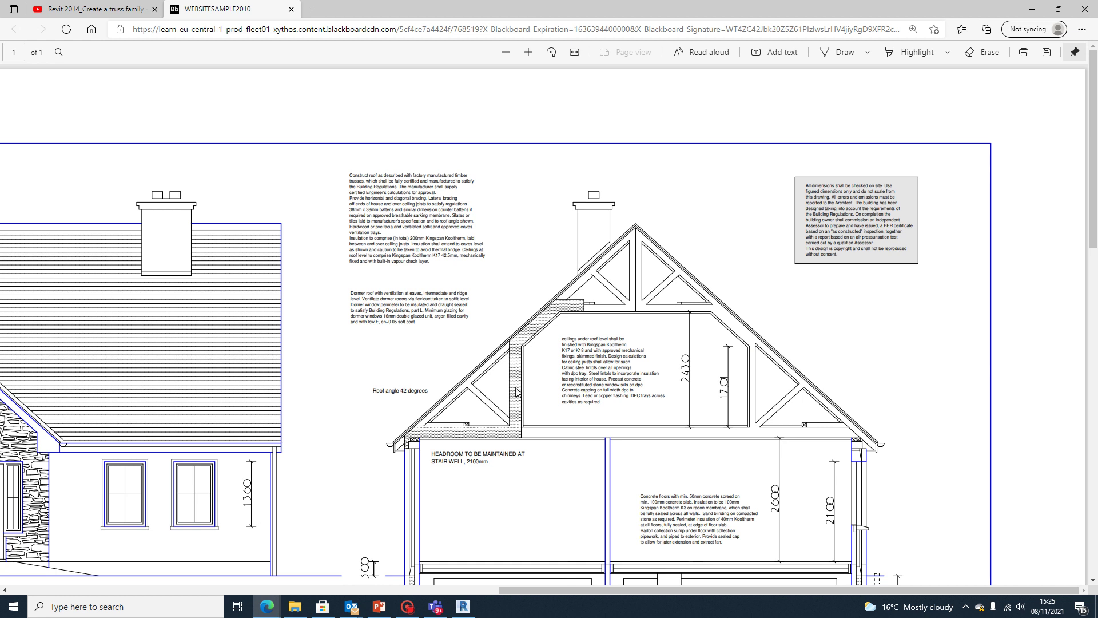
pyautogui.scroll(-20, 516, 392)
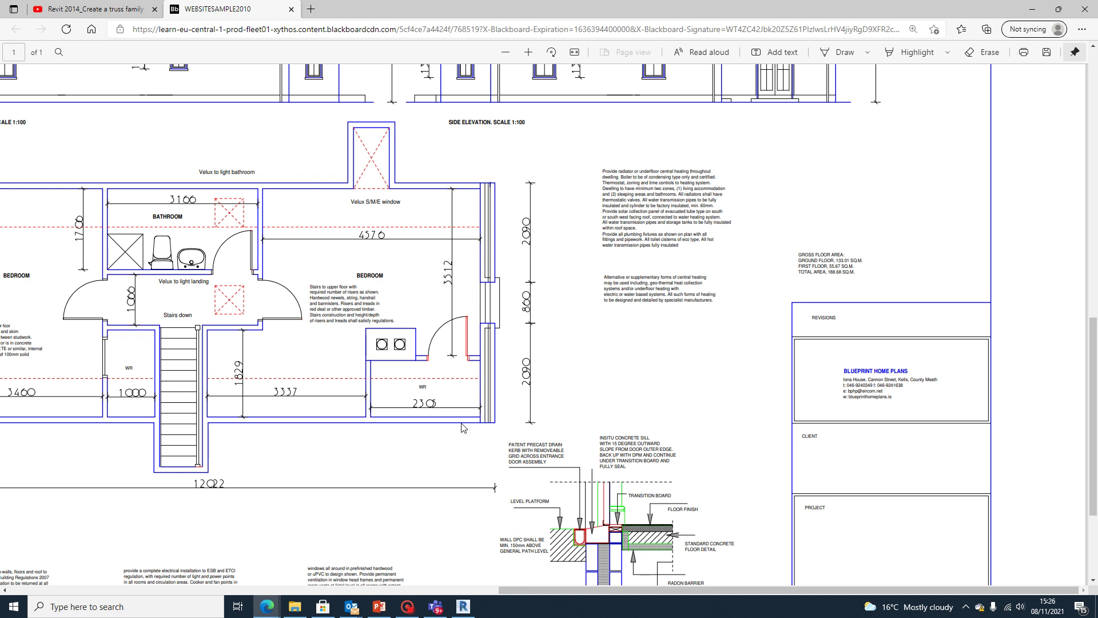
pyautogui.moveTo(548, 589)
pyautogui.mouseDown()
pyautogui.moveTo(270, 579)
pyautogui.moveTo(422, 585)
pyautogui.mouseUp()
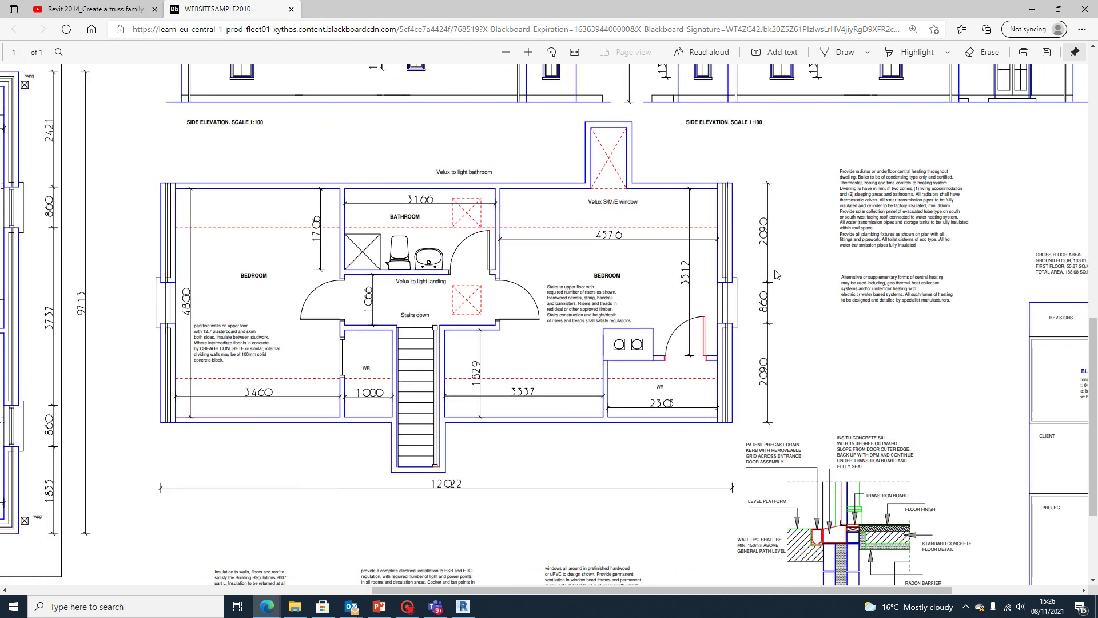
pyautogui.scroll(12, 806, 435)
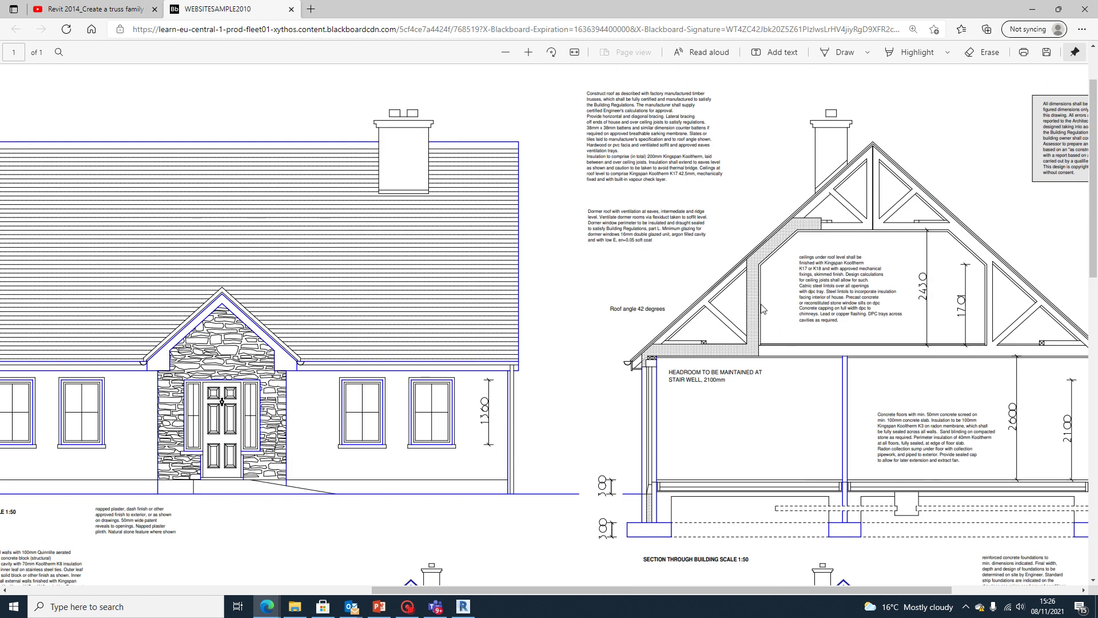
pyautogui.scroll(-2, 990, 321)
pyautogui.scroll(3, 761, 386)
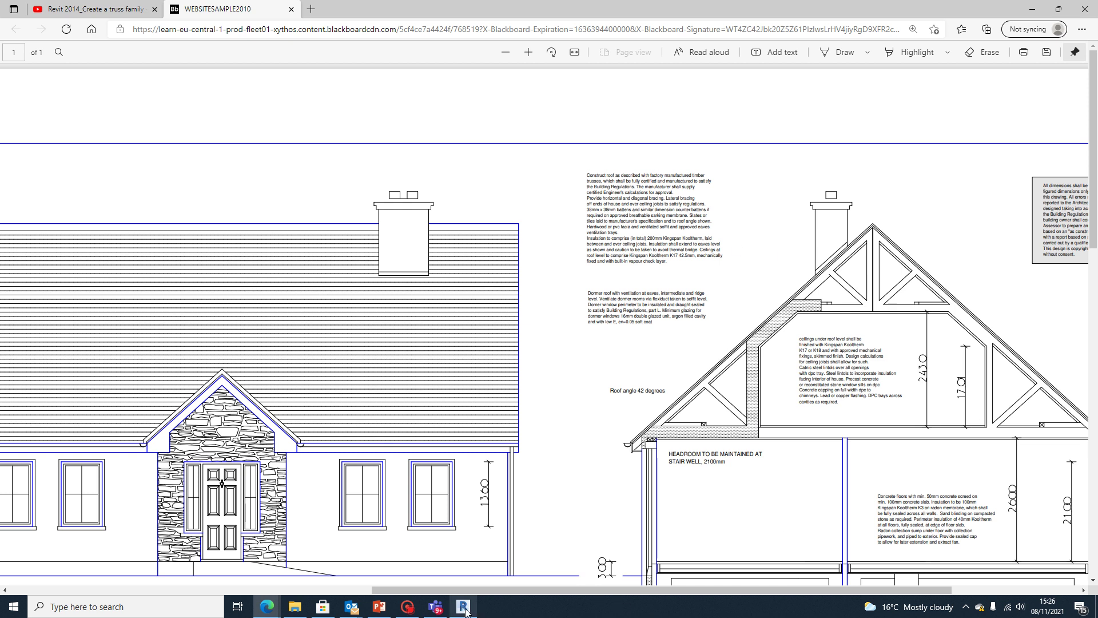
pyautogui.click(408, 606)
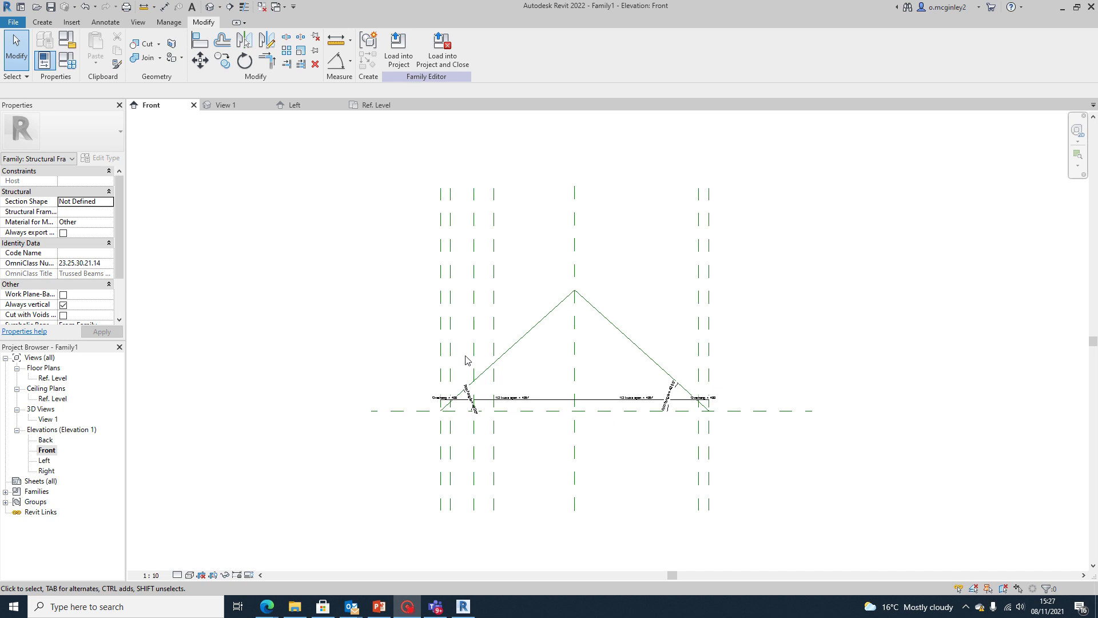
# Zoom into the truss reference planes, then bring up the house PDF's floor plan
pyautogui.scroll(2, 463, 389)
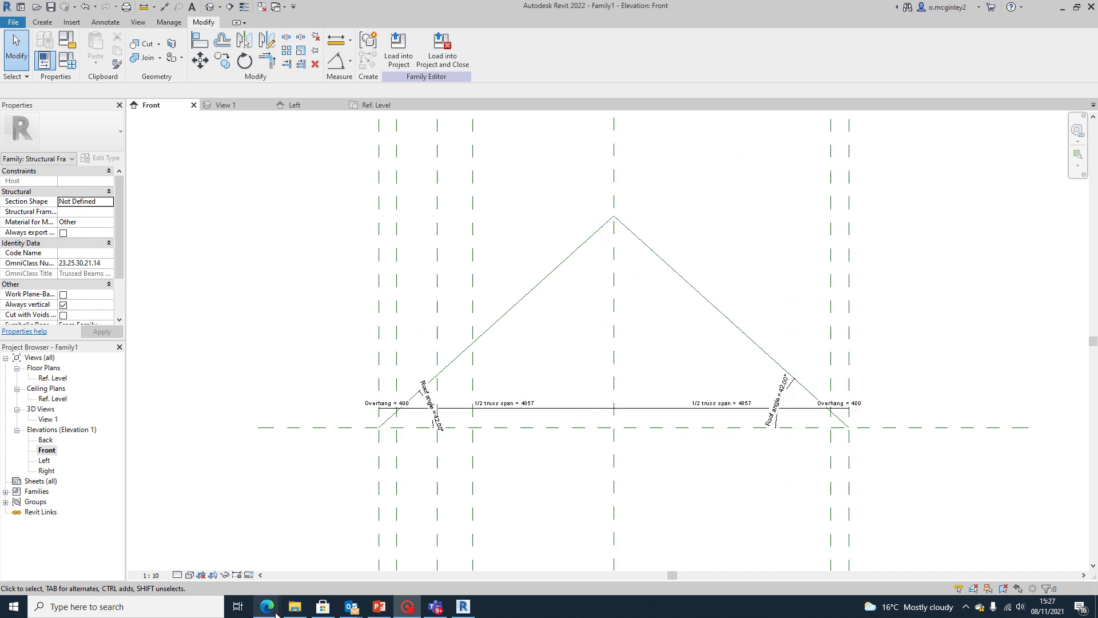
pyautogui.moveTo(266, 606)
pyautogui.click(253, 574)
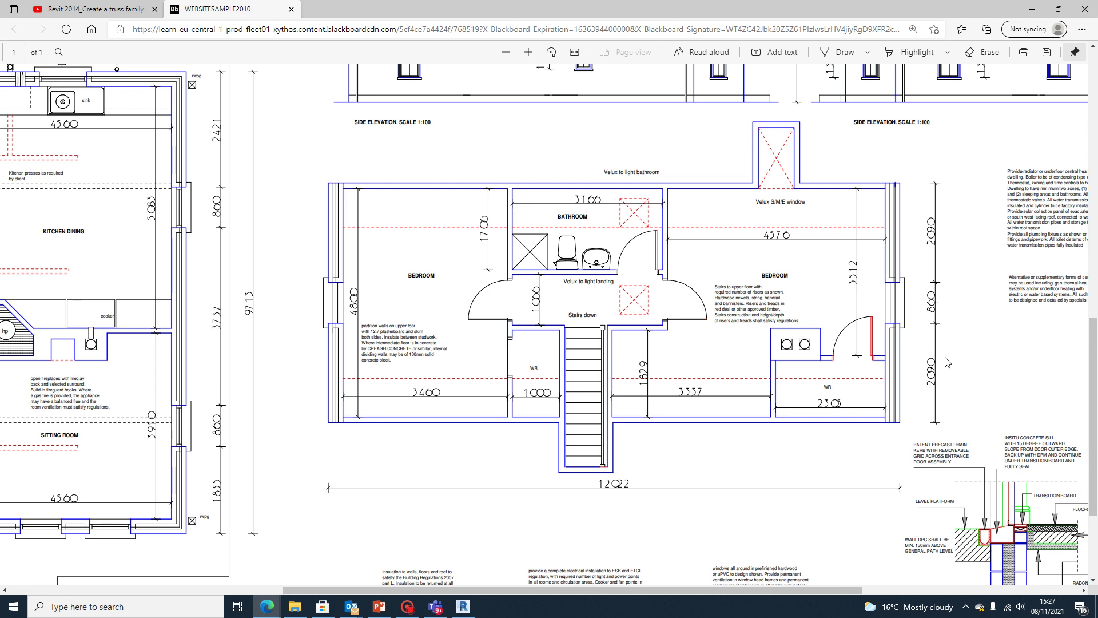
# Pan the PDF back to the 42-degree roof truss section with its 2450 and 1700 heights
pyautogui.scroll(-3, 959, 432)
pyautogui.scroll(10, 960, 432)
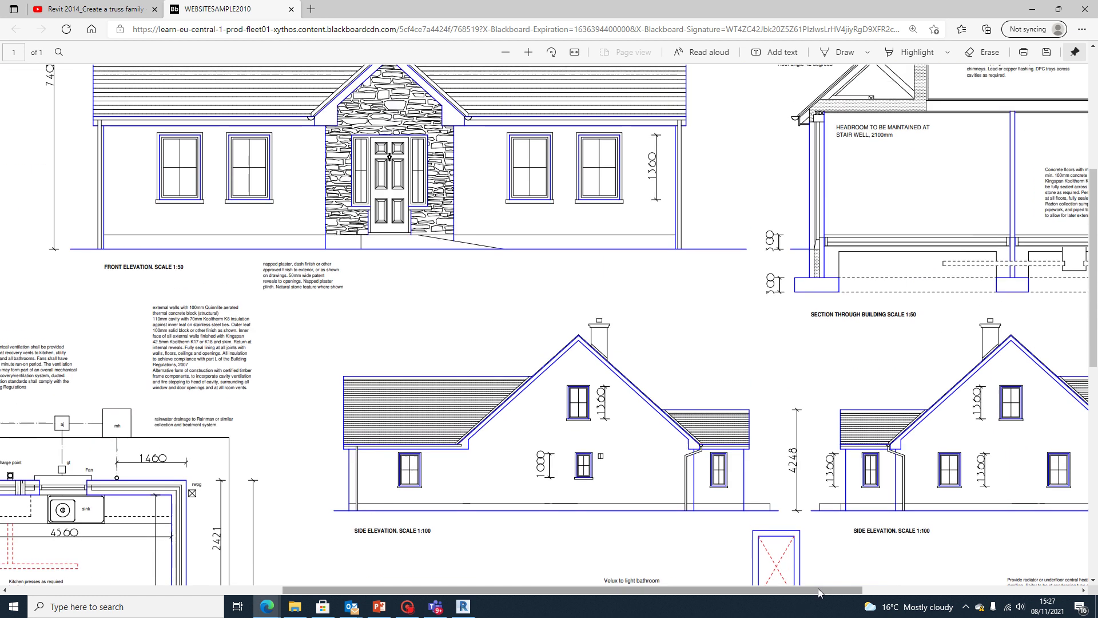
pyautogui.moveTo(818, 588); pyautogui.dragTo(995, 600)
pyautogui.scroll(5, 669, 372)
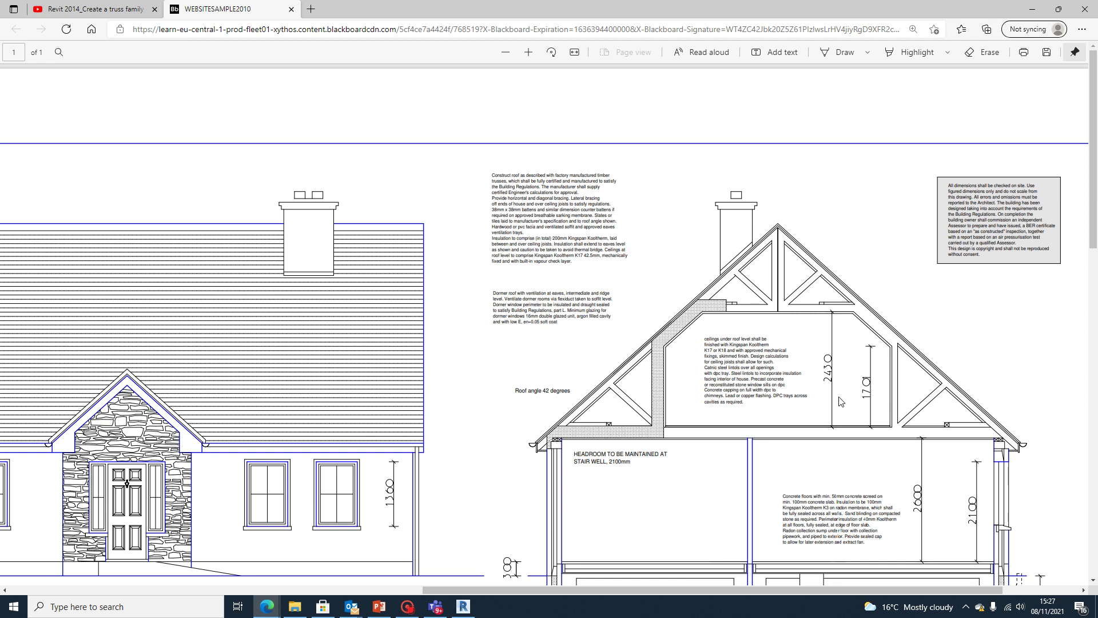
# Back in Revit, check the inner left reference plane's dimensions above the apex
pyautogui.click(464, 607)
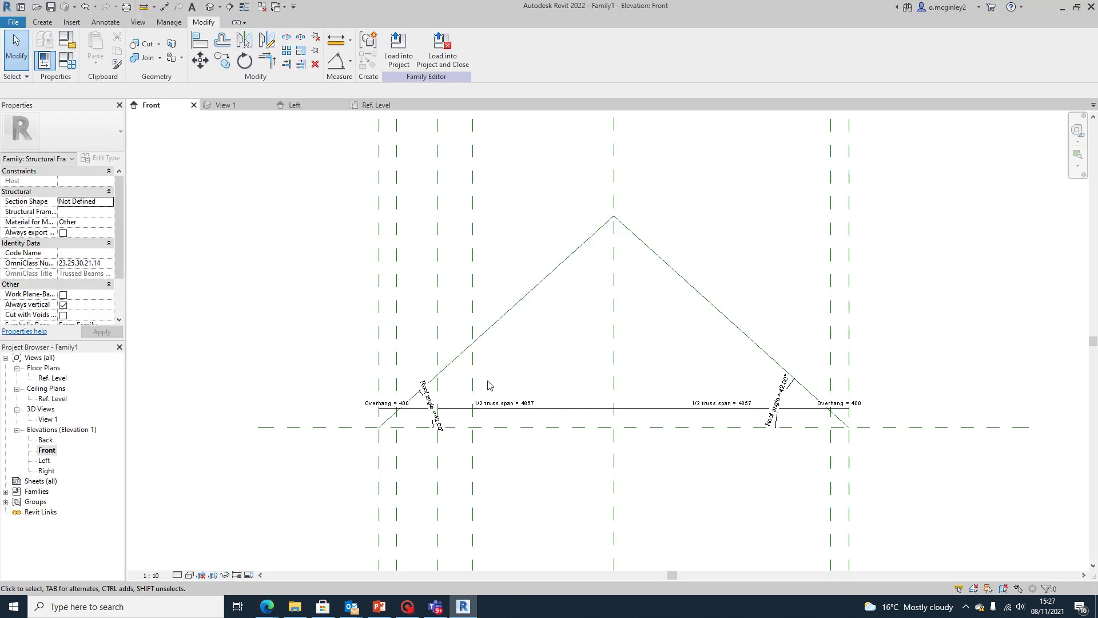
pyautogui.moveTo(532, 352); pyautogui.dragTo(562, 392, button='middle')
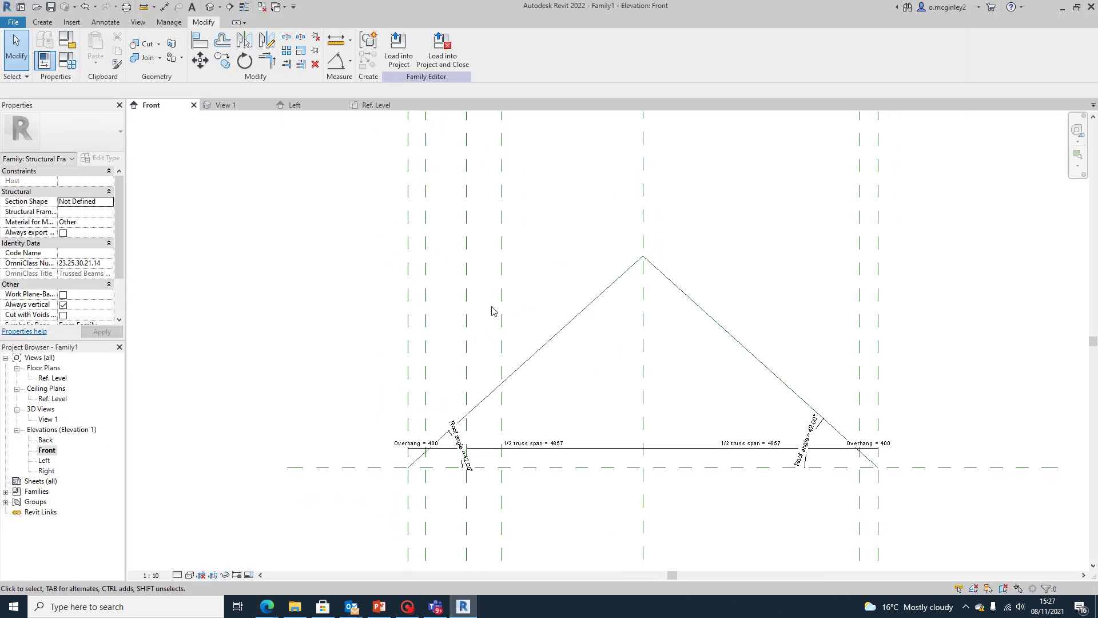
pyautogui.click(501, 299)
pyautogui.moveTo(523, 270); pyautogui.dragTo(531, 355, button='middle')
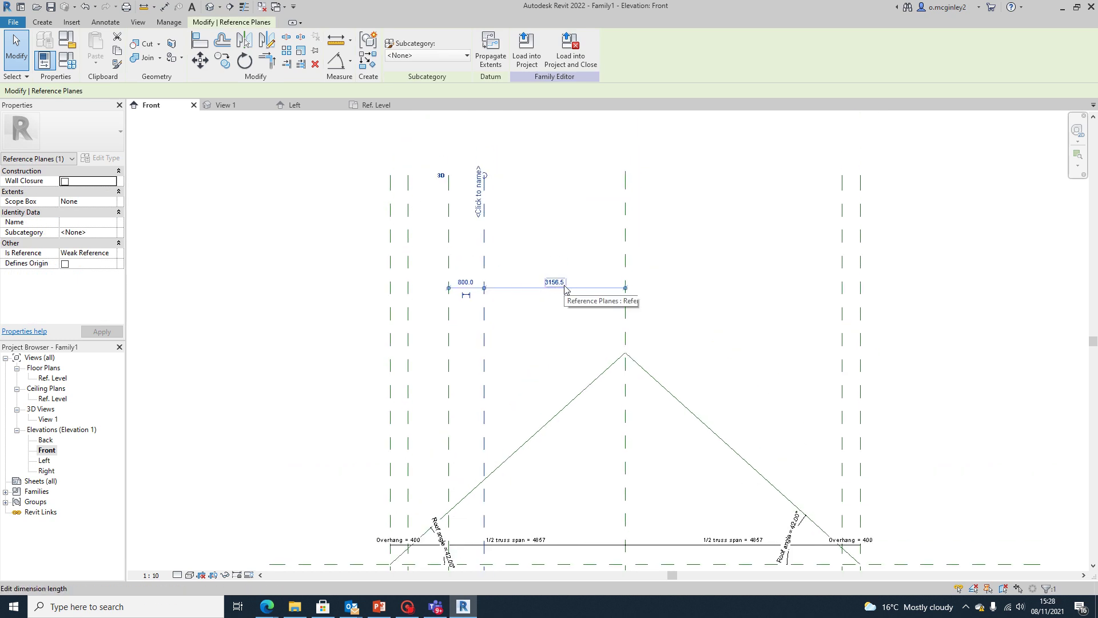
pyautogui.scroll(2, 545, 326)
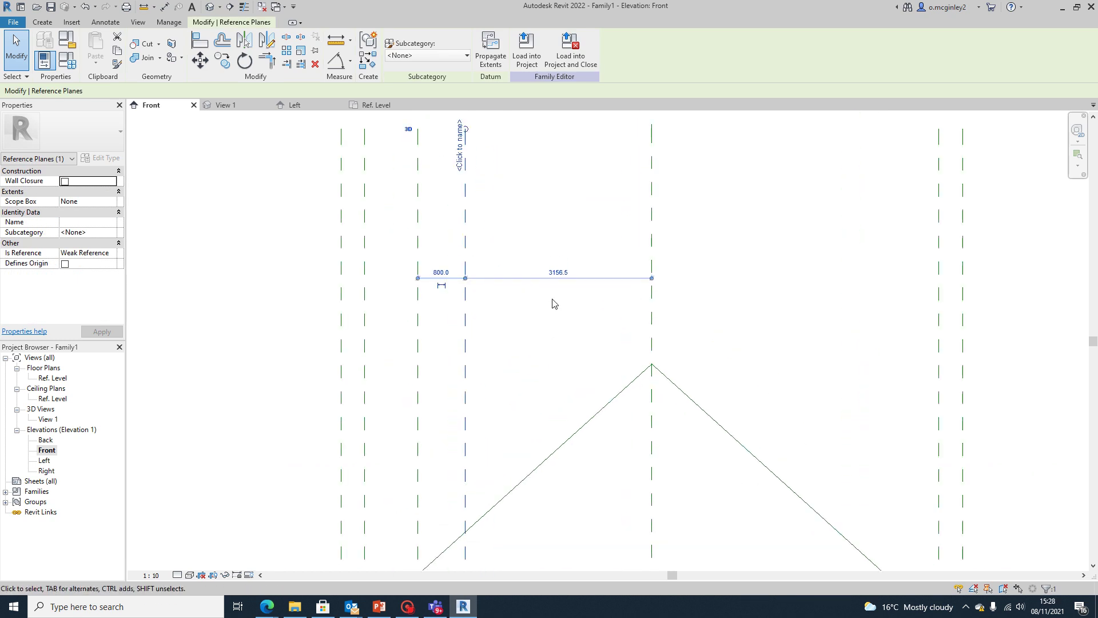
pyautogui.moveTo(555, 304); pyautogui.dragTo(561, 379, button='middle')
pyautogui.scroll(-3, 527, 403)
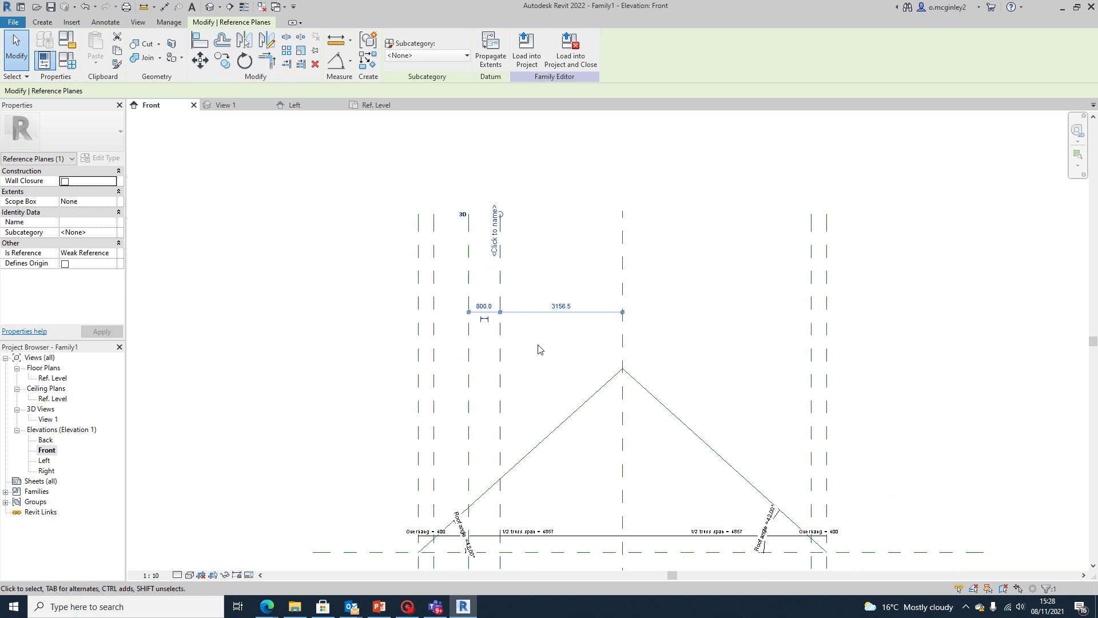
pyautogui.click(538, 349)
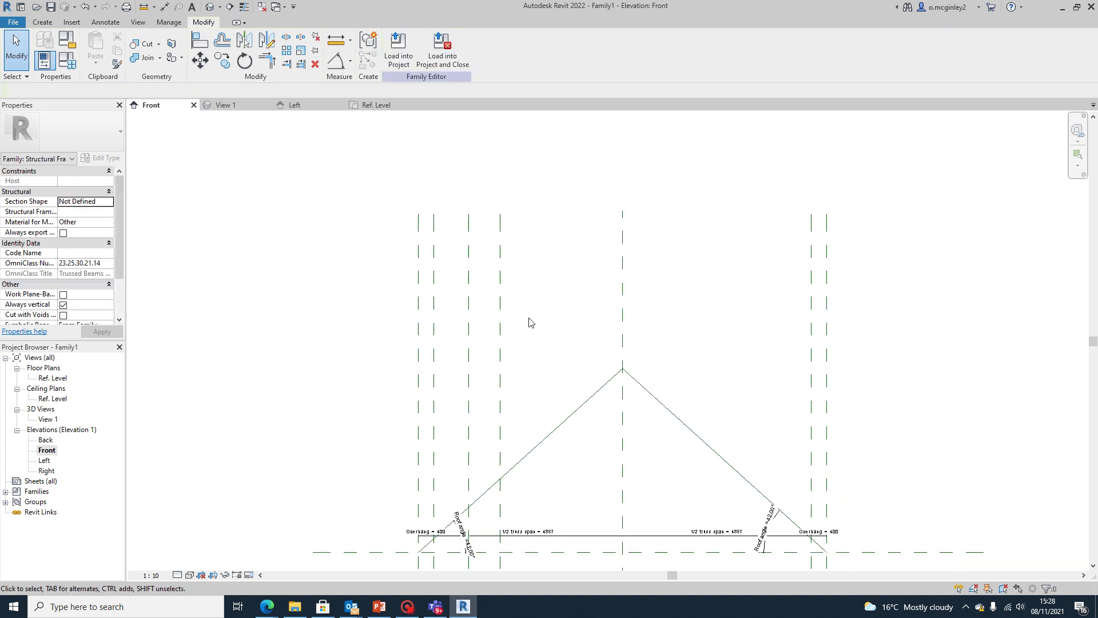
# Place an aligned dimension from the left web plane to the centre plane above the apex
pyautogui.click(350, 61)
pyautogui.click(366, 85)
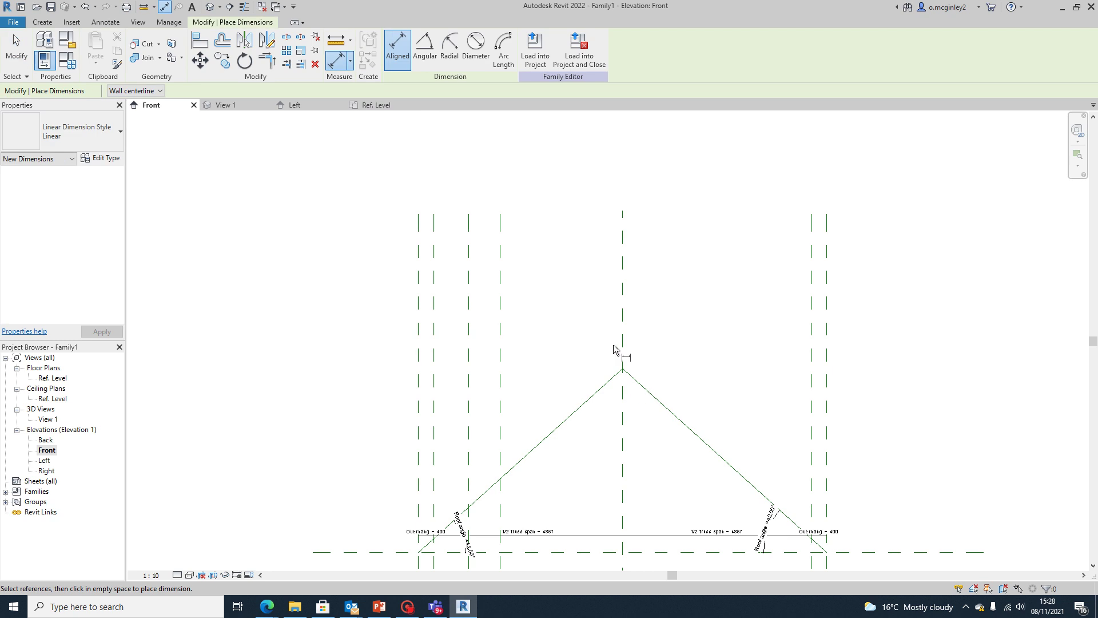
pyautogui.scroll(2, 626, 356)
pyautogui.moveTo(630, 368); pyautogui.dragTo(557, 320, button='middle')
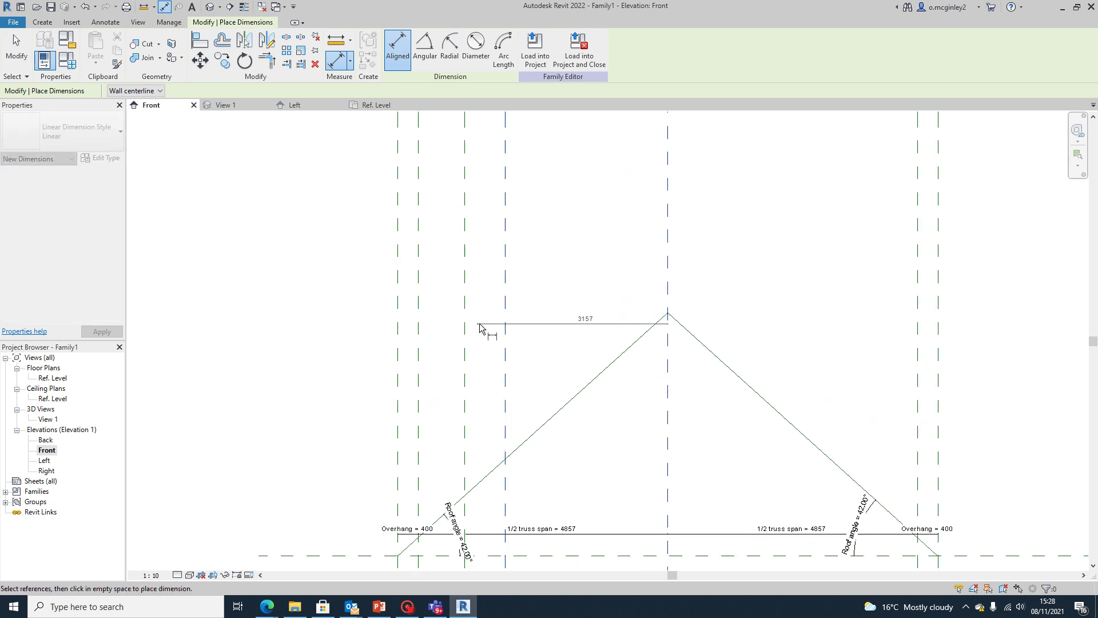
pyautogui.click(479, 327)
pyautogui.scroll(3, 572, 349)
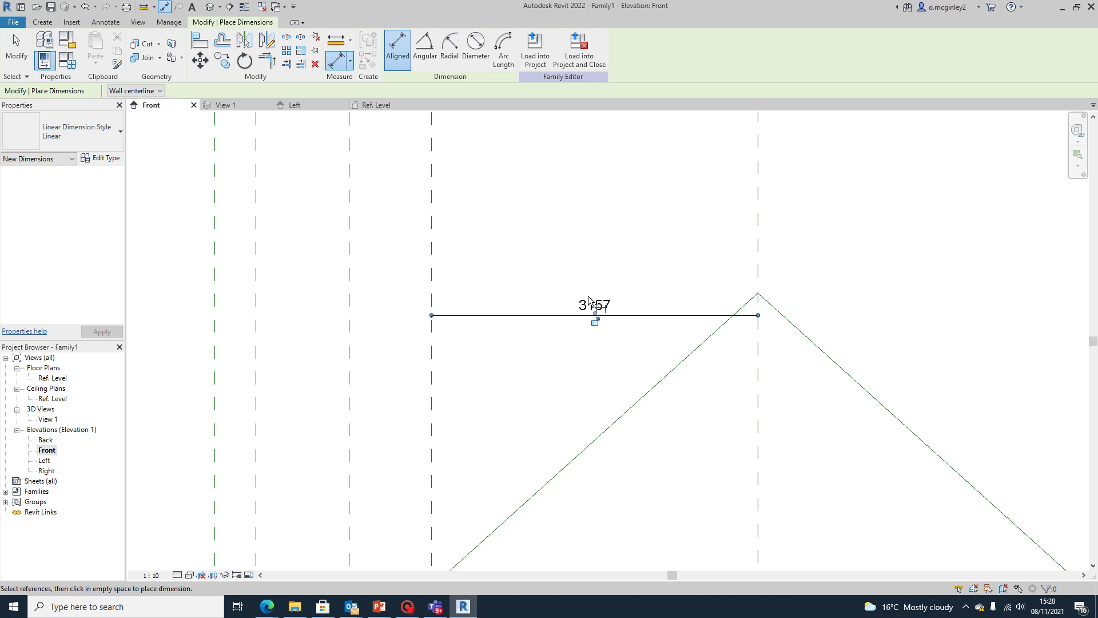
pyautogui.press('Escape')
pyautogui.scroll(-1, 563, 342)
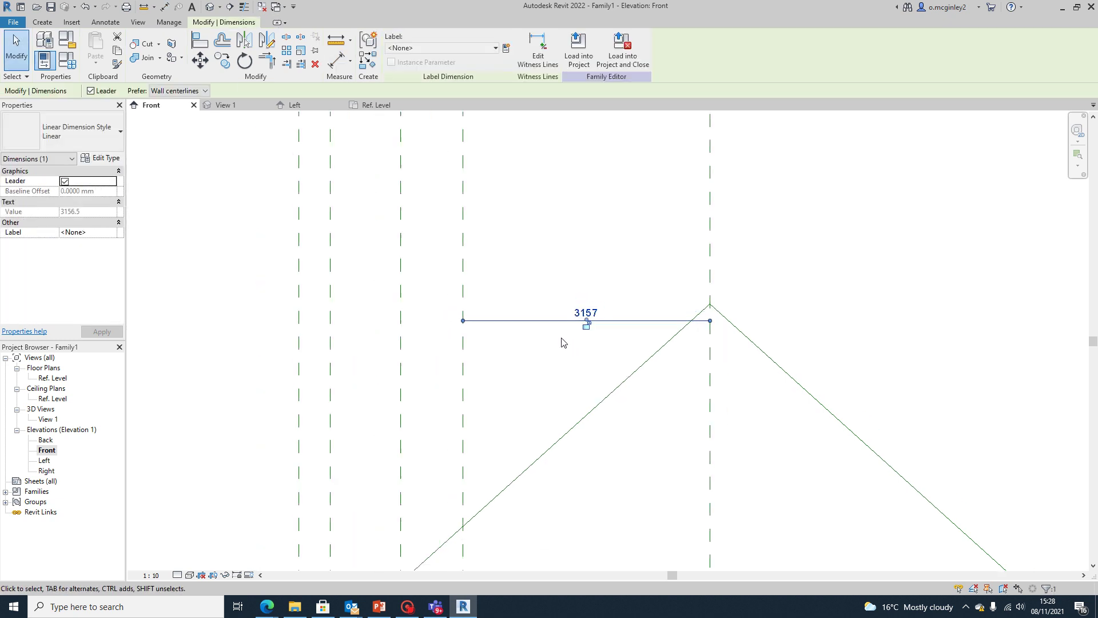
pyautogui.scroll(-2, 562, 342)
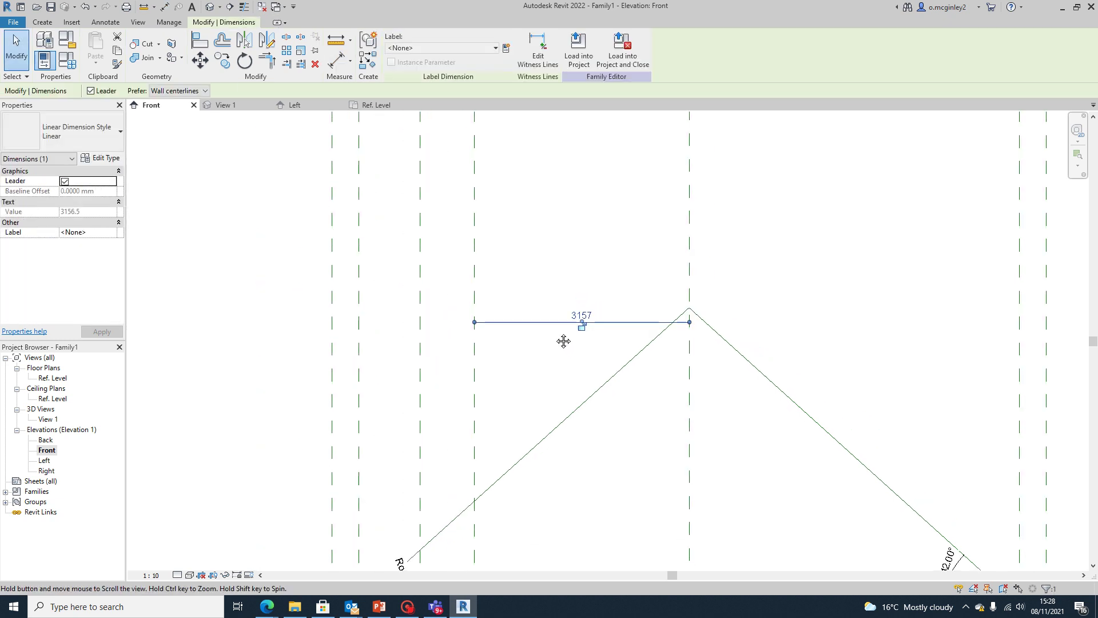
# Label the dimension with a new parameter named '2520 web'
pyautogui.click(507, 52)
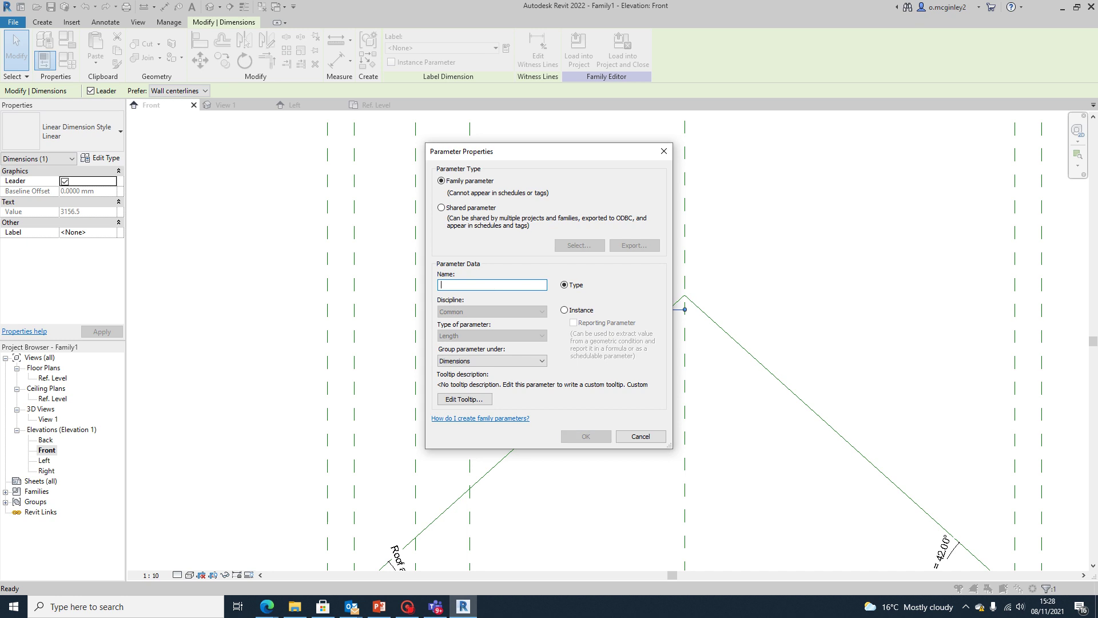
pyautogui.write('irst f')
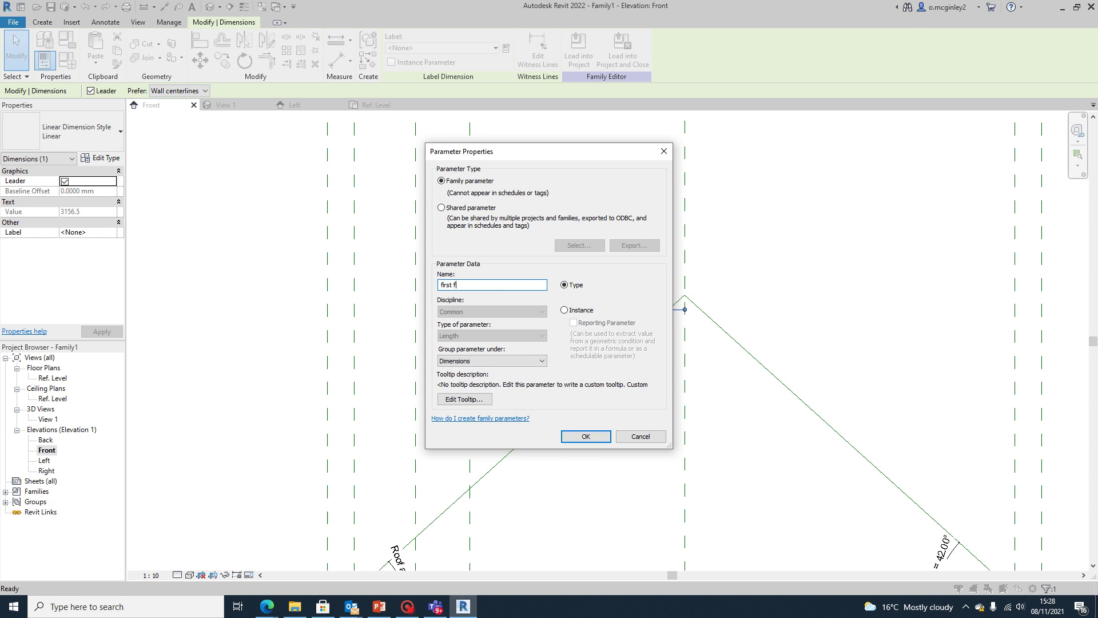
pyautogui.press('BackSpace')
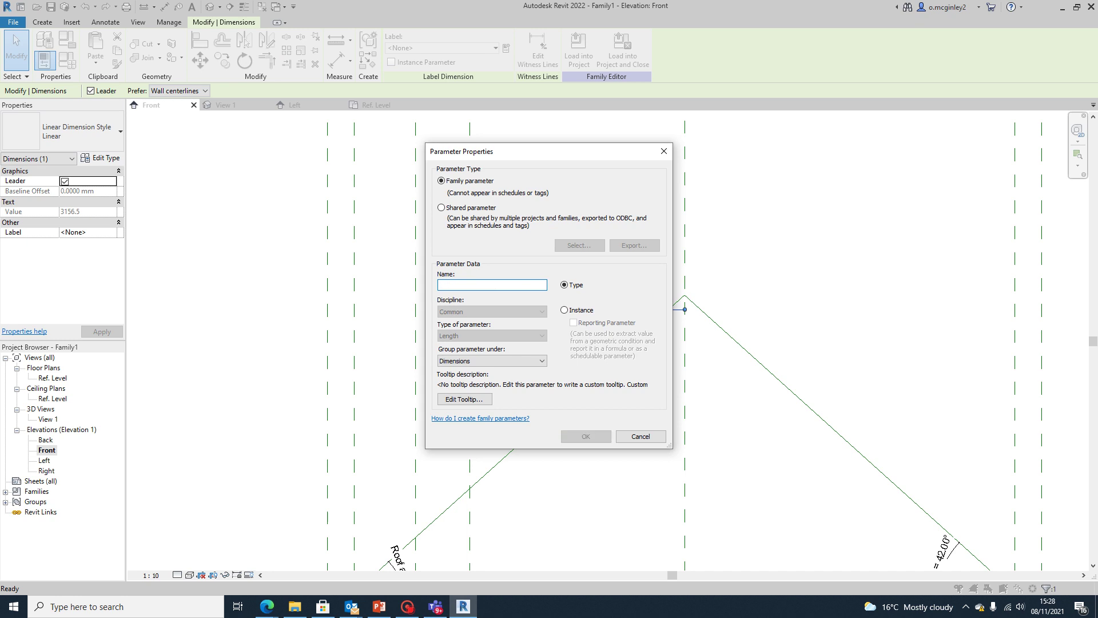
pyautogui.write('5250')
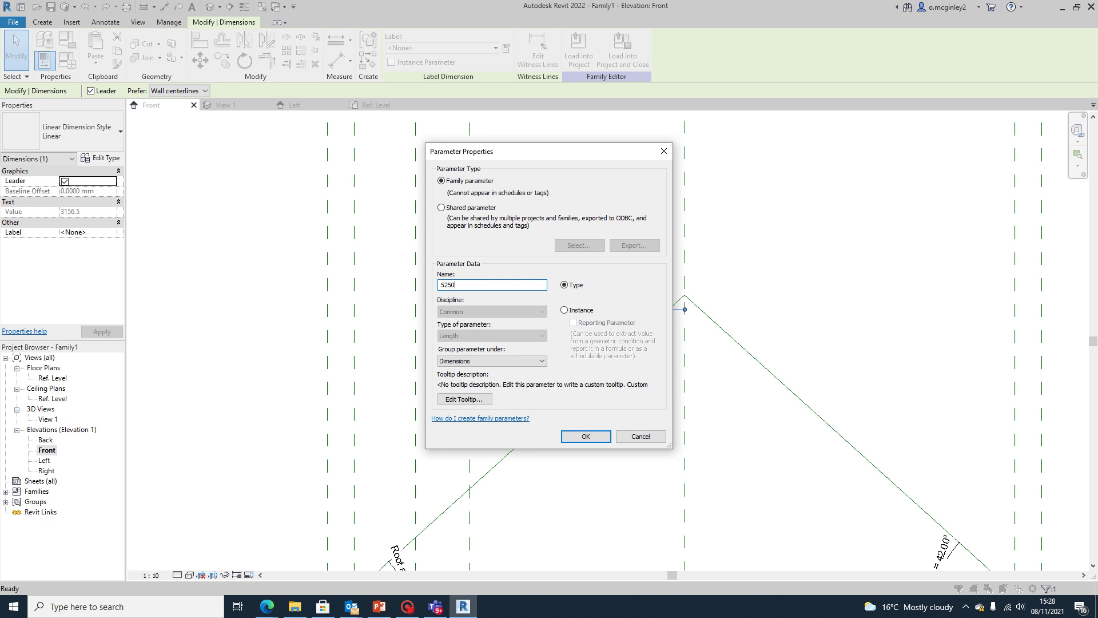
pyautogui.press('BackSpace')
pyautogui.press('BackSpace')
pyautogui.click(586, 444)
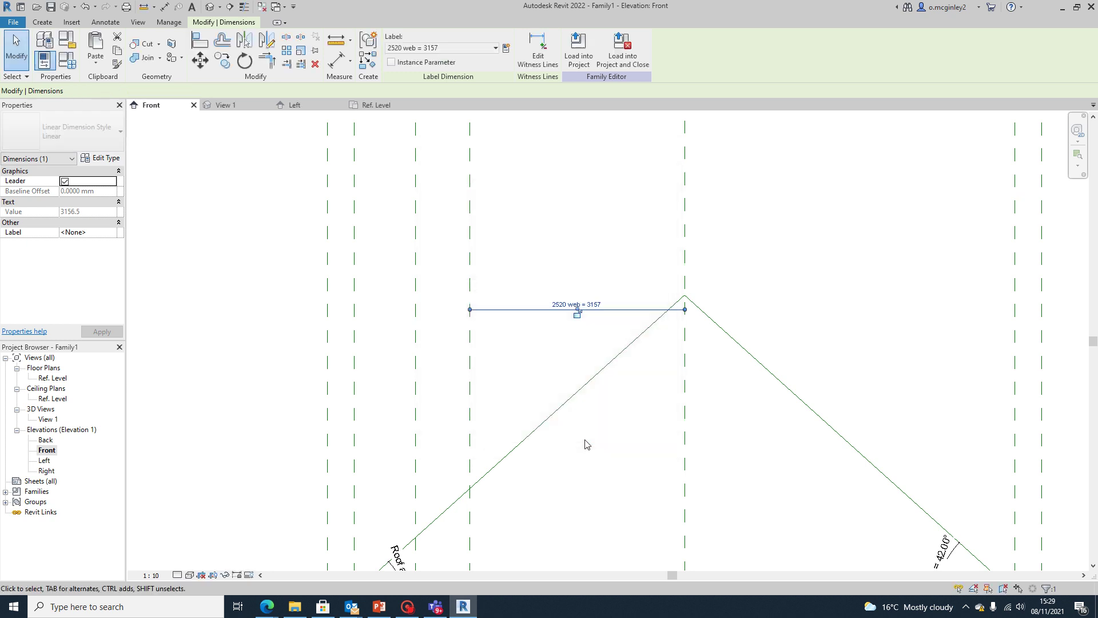
# Set the '2520 web' dimension value to 2520
pyautogui.scroll(-3, 589, 456)
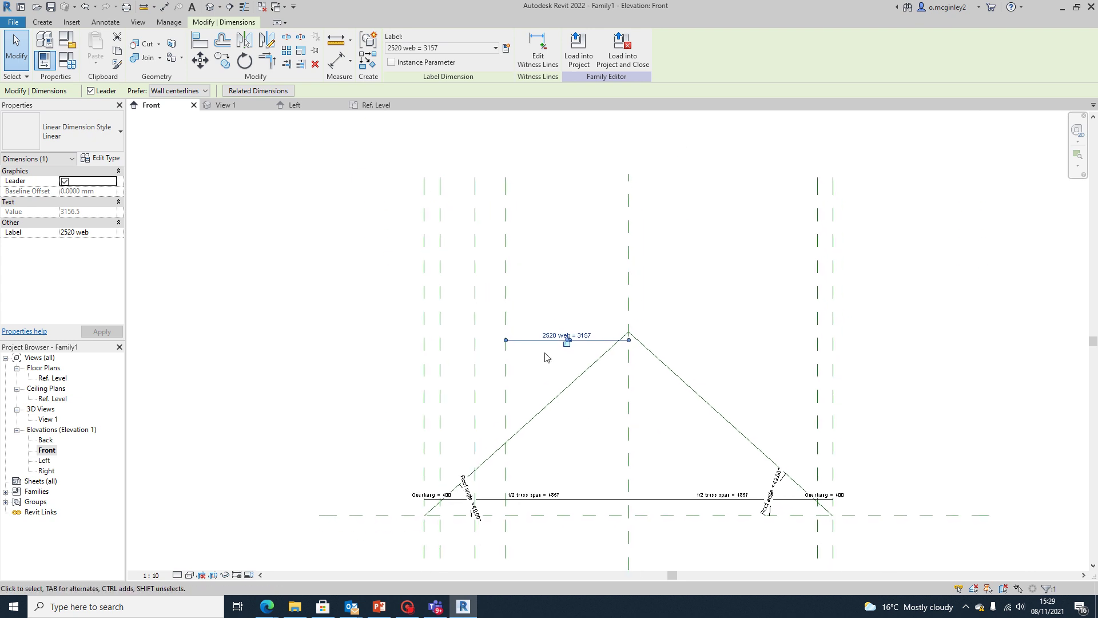
pyautogui.scroll(2, 563, 340)
pyautogui.scroll(-1, 580, 349)
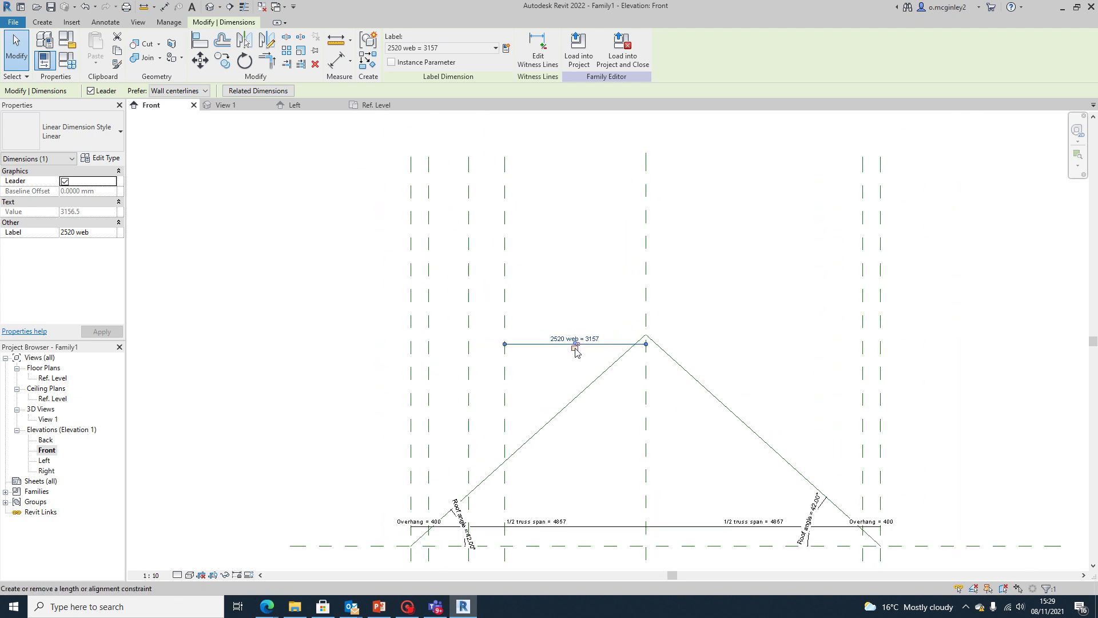
pyautogui.click(592, 340)
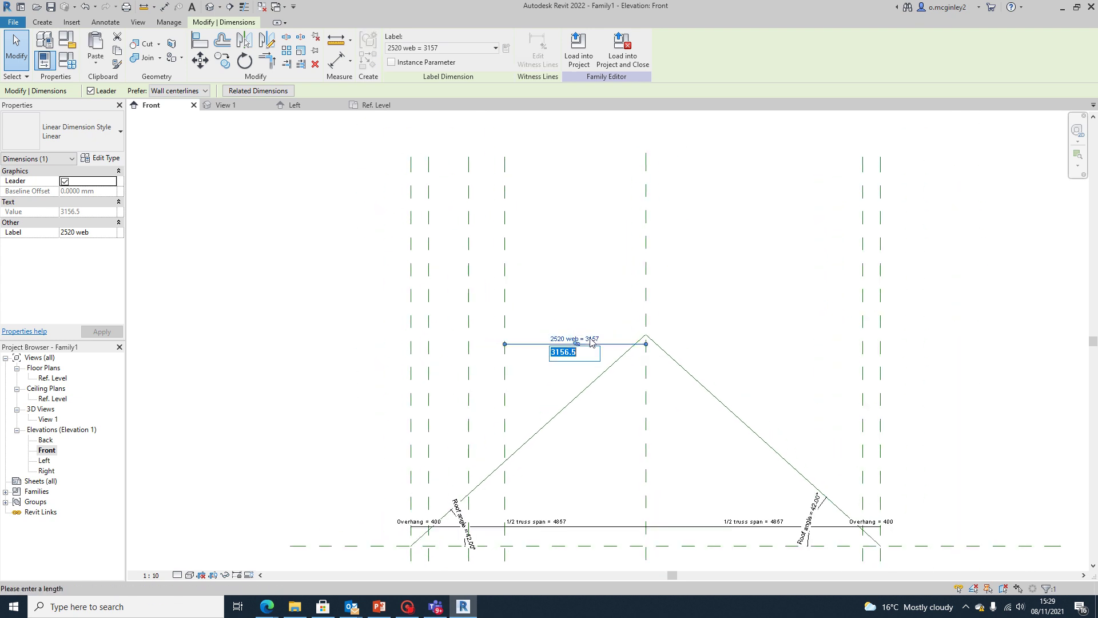
pyautogui.write('2520')
pyautogui.press('Return')
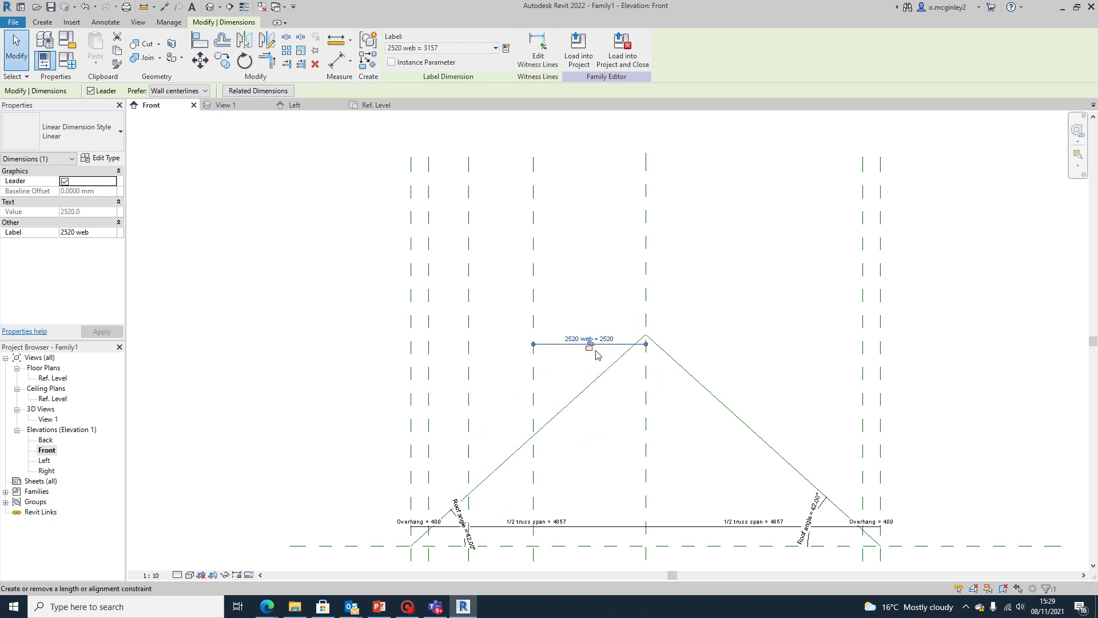
# Mirror the left web reference plane across the centre plane
pyautogui.click(701, 313)
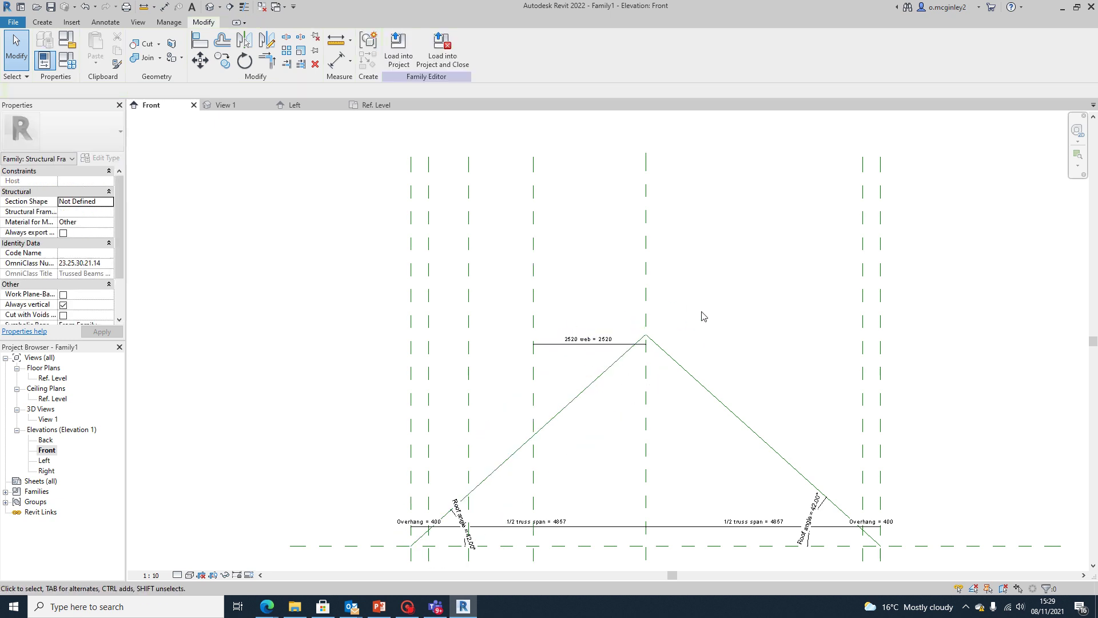
pyautogui.scroll(-1, 730, 371)
pyautogui.scroll(-1, 614, 430)
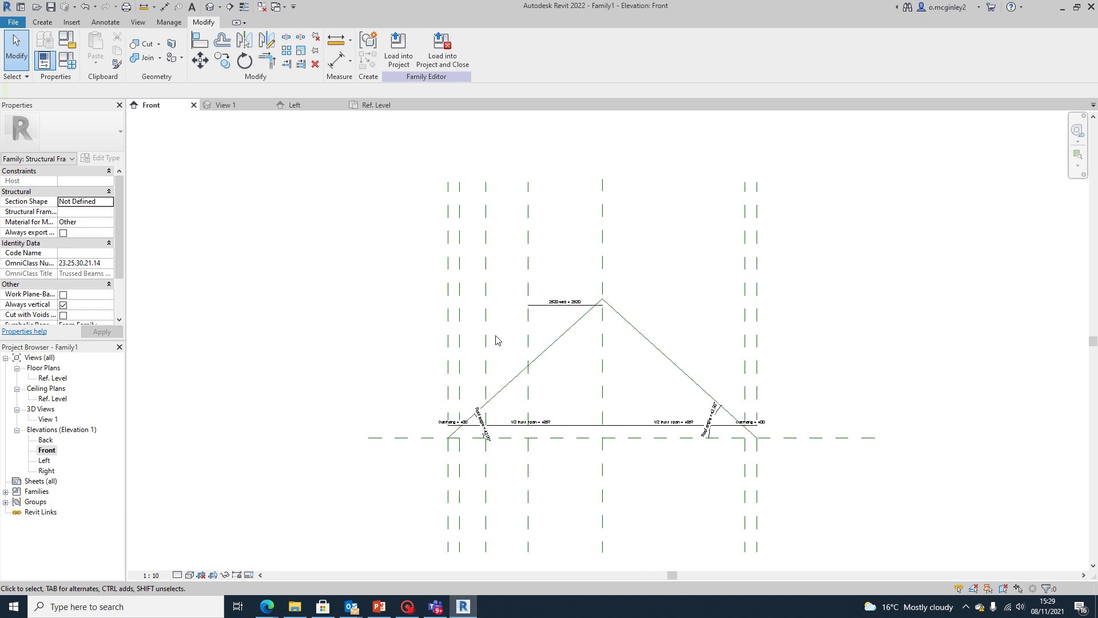
pyautogui.click(529, 270)
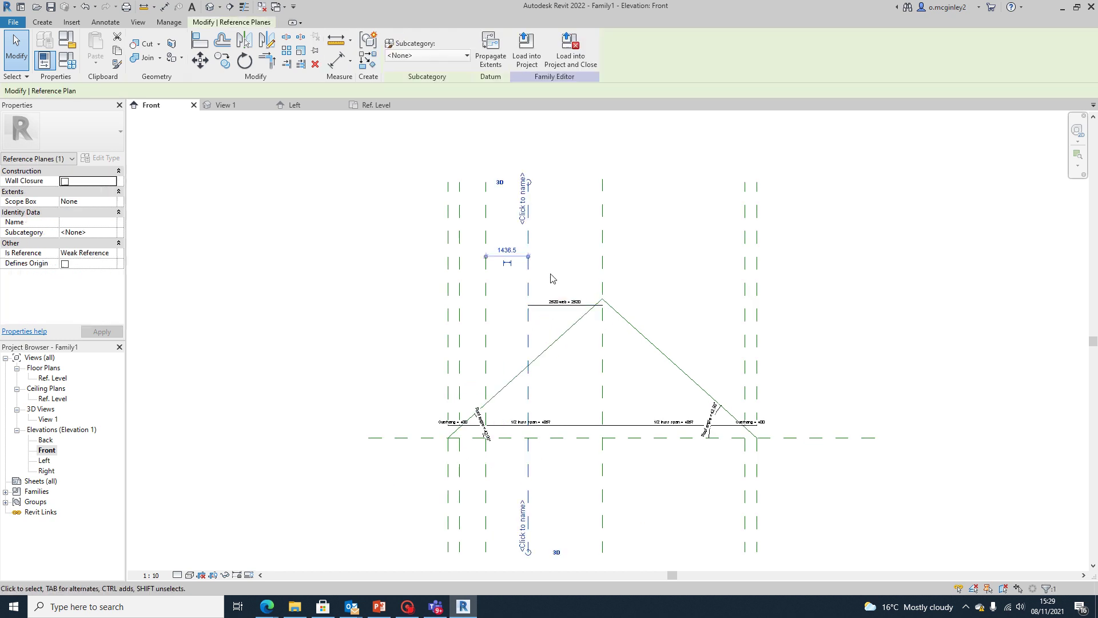
pyautogui.scroll(2, 557, 294)
pyautogui.scroll(-1, 587, 275)
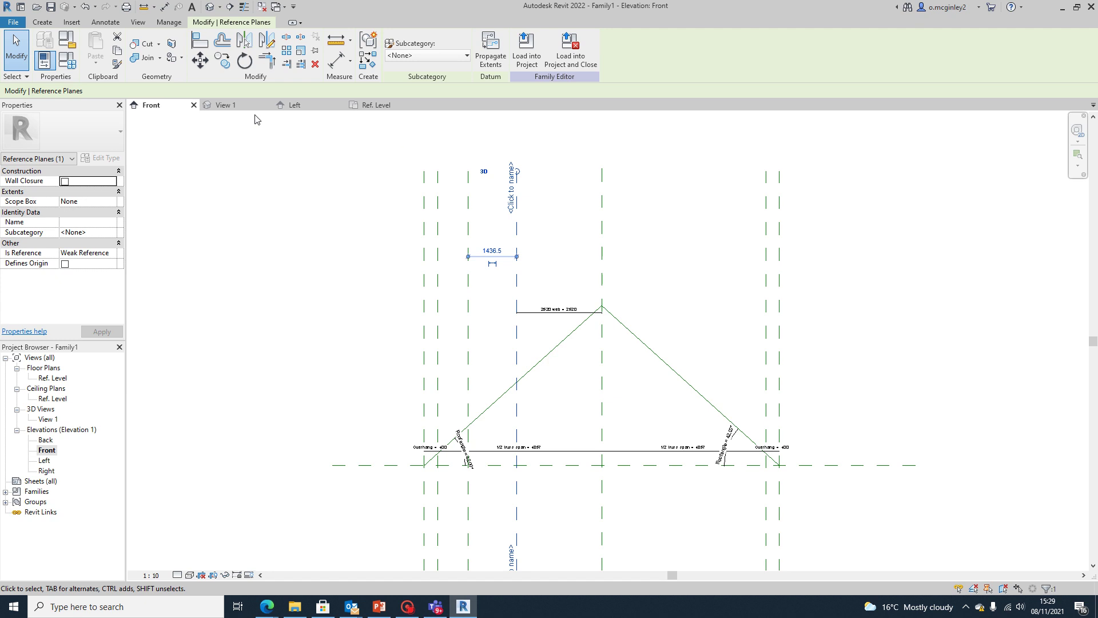
pyautogui.click(244, 43)
pyautogui.click(603, 208)
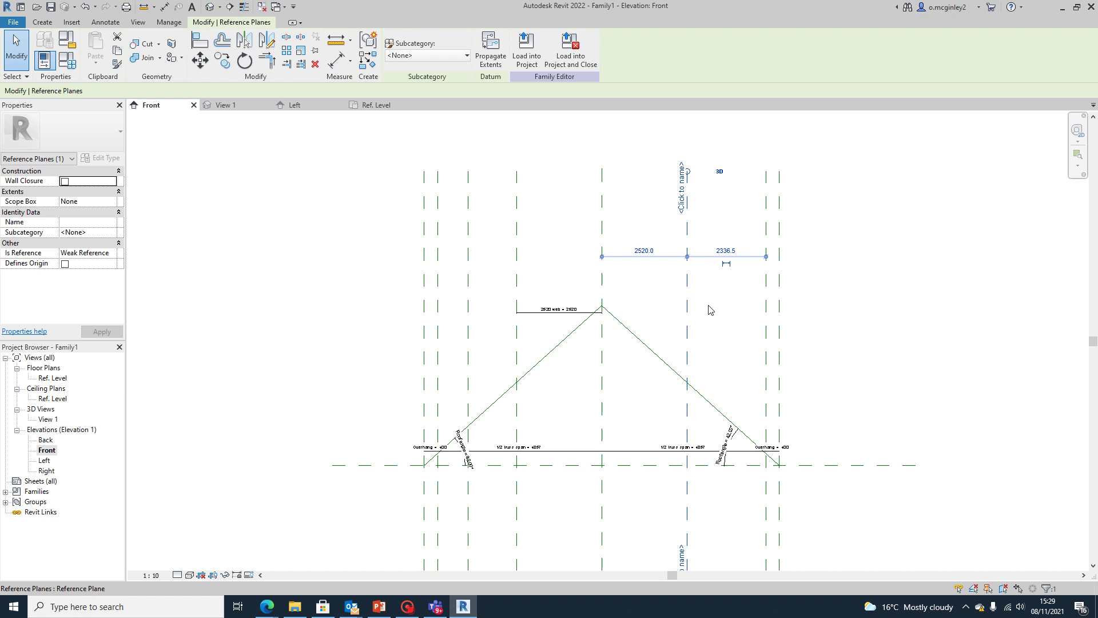
pyautogui.click(719, 327)
# Mirror the '2520 web' dimension across the centre plane to the right side
pyautogui.click(561, 307)
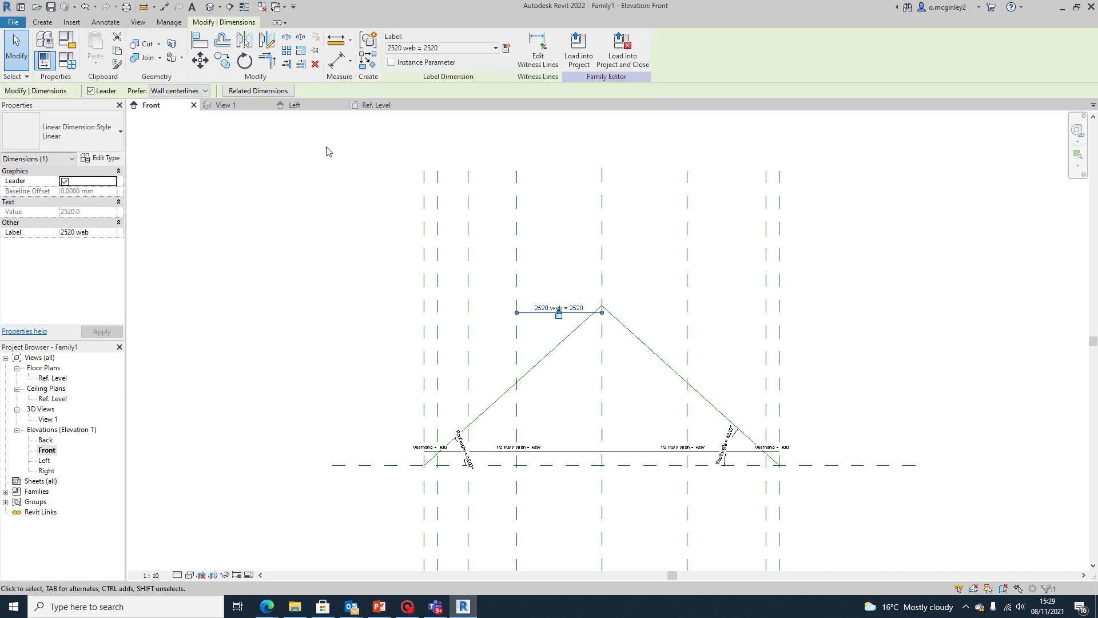
pyautogui.click(244, 41)
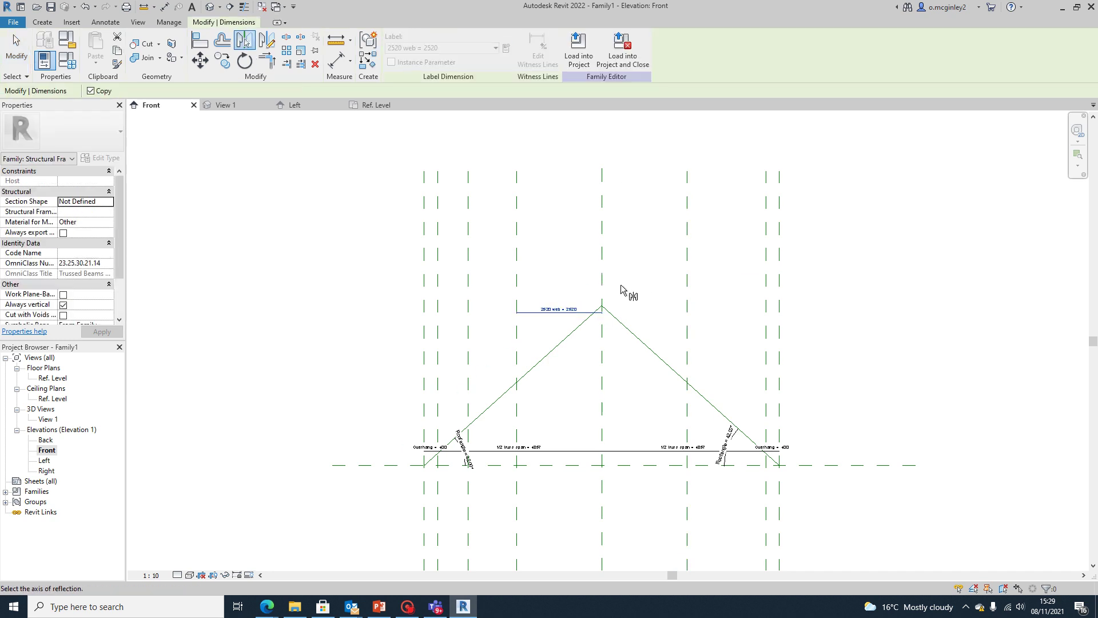
pyautogui.click(602, 281)
pyautogui.scroll(1, 662, 345)
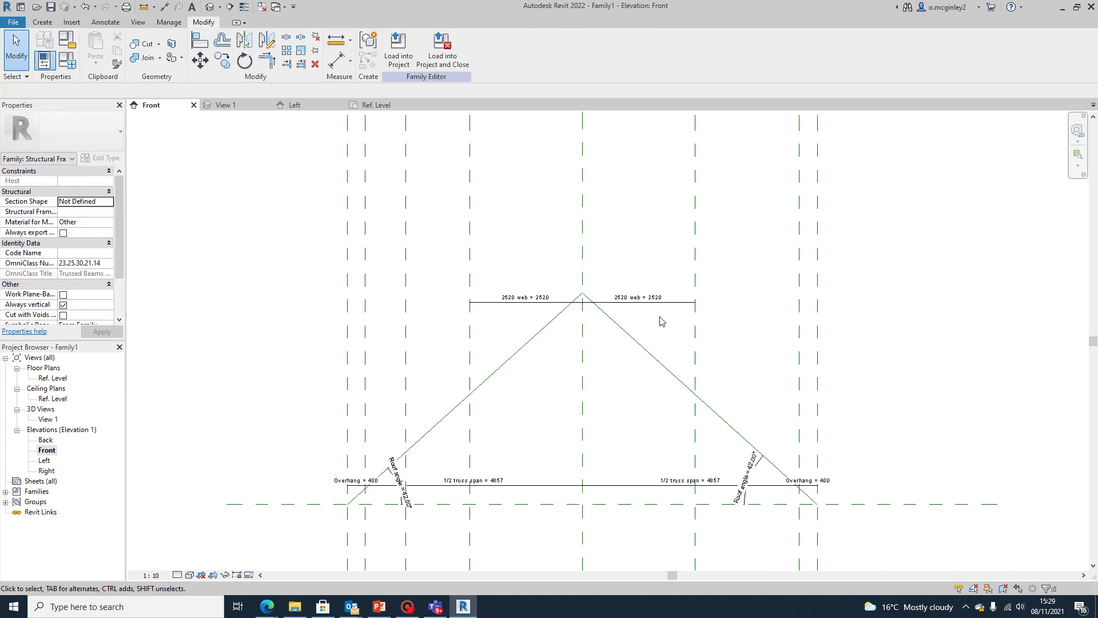
pyautogui.click(704, 324)
pyautogui.scroll(-2, 709, 326)
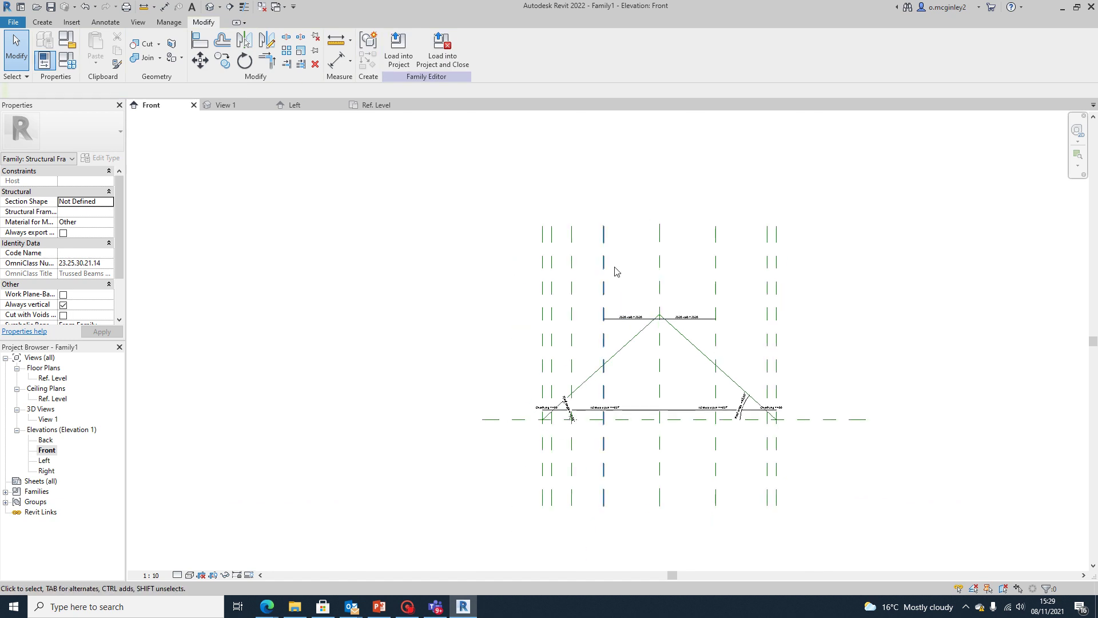
pyautogui.moveTo(266, 606)
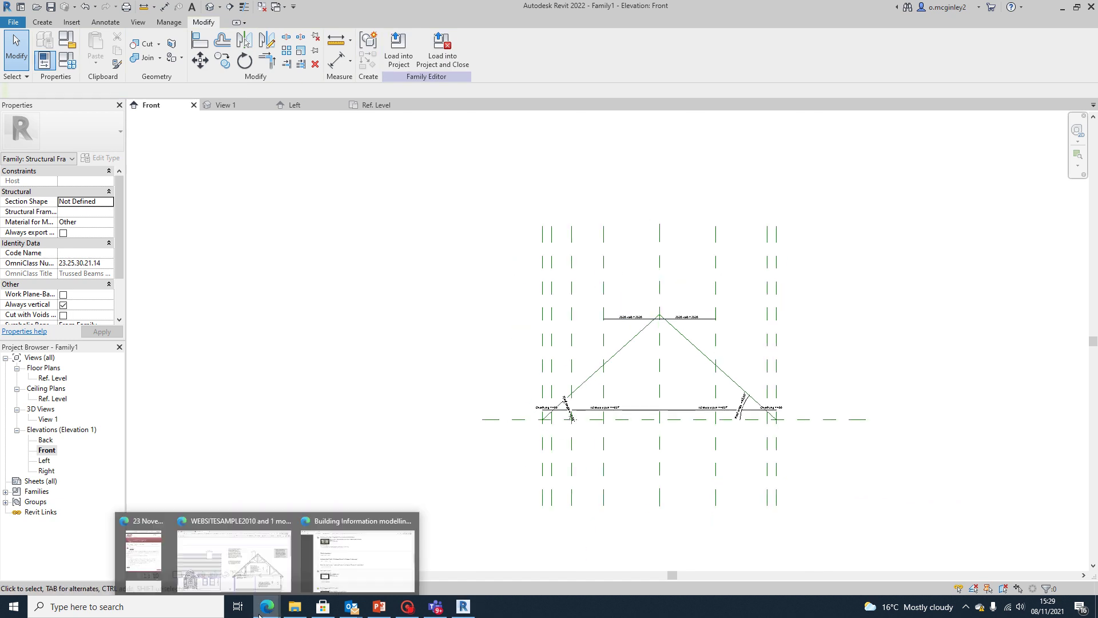
pyautogui.click(278, 549)
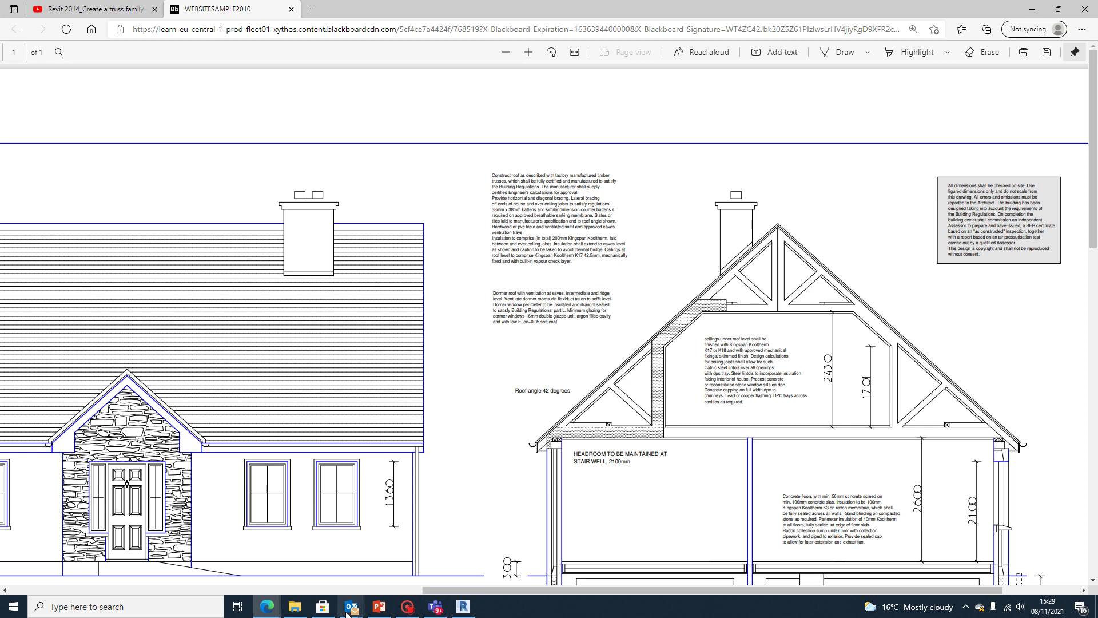
pyautogui.click(464, 606)
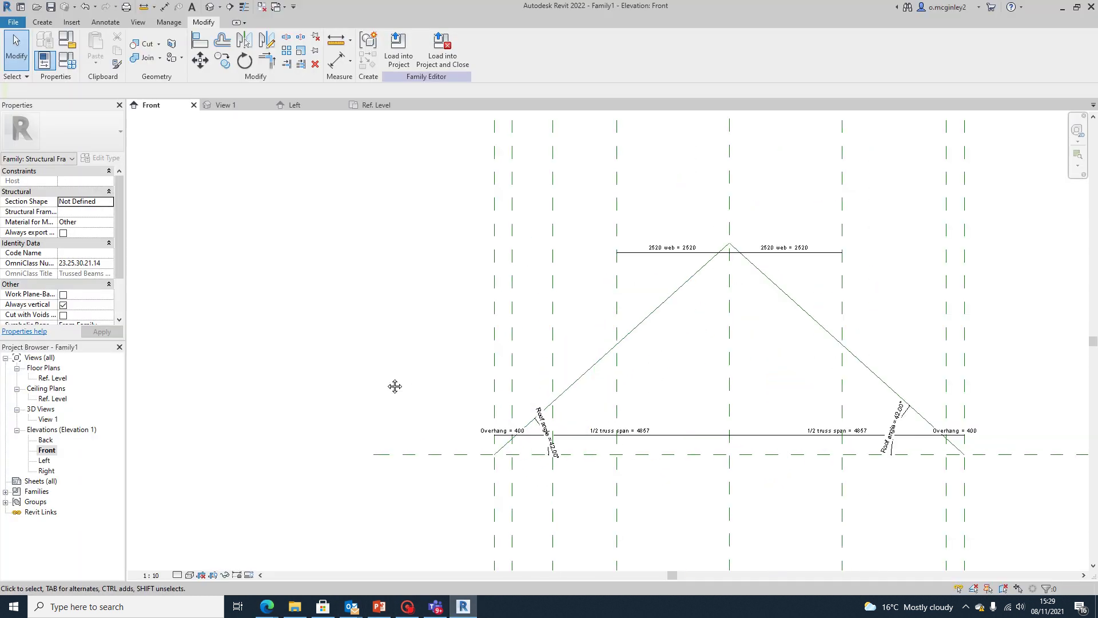
# Bring the house drawing PDF back to the front to check the truss
pyautogui.scroll(-3, 395, 386)
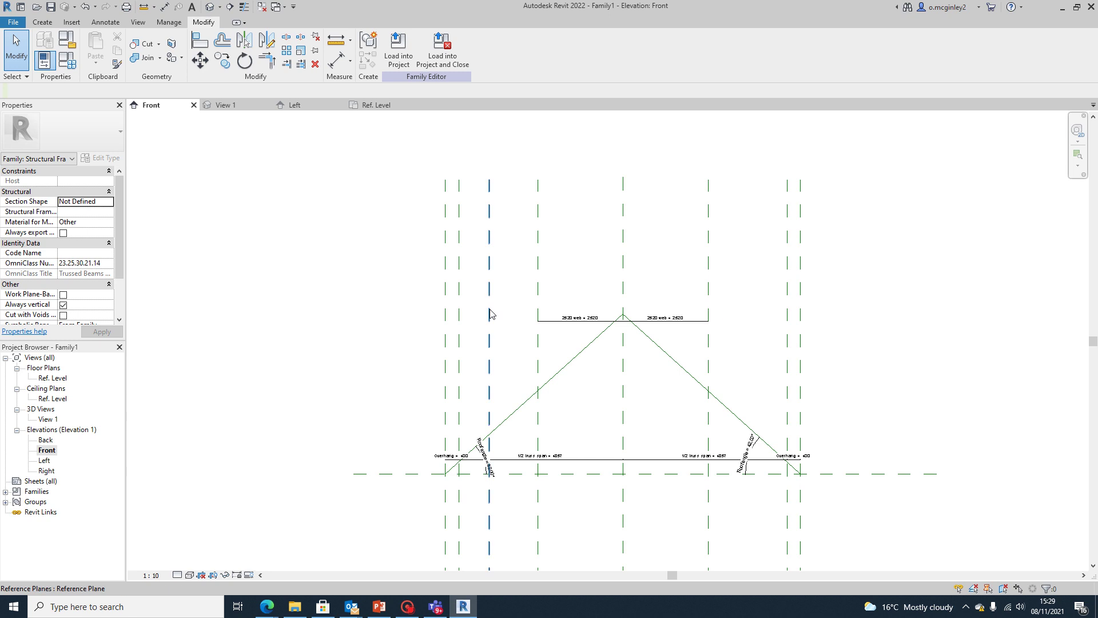
pyautogui.scroll(2, 480, 451)
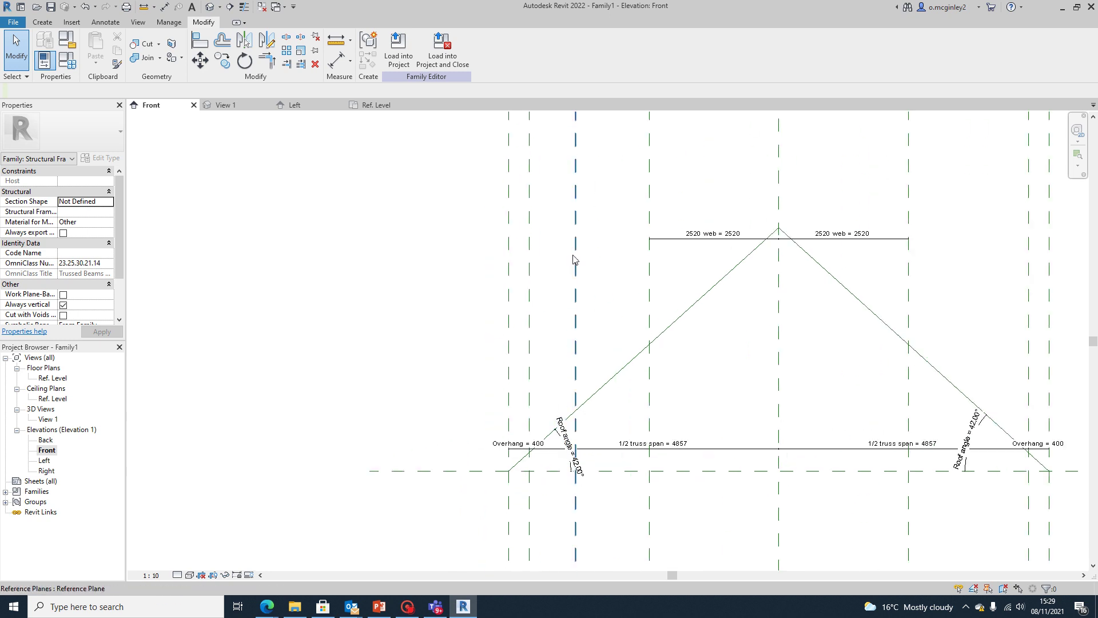
pyautogui.scroll(-3, 578, 394)
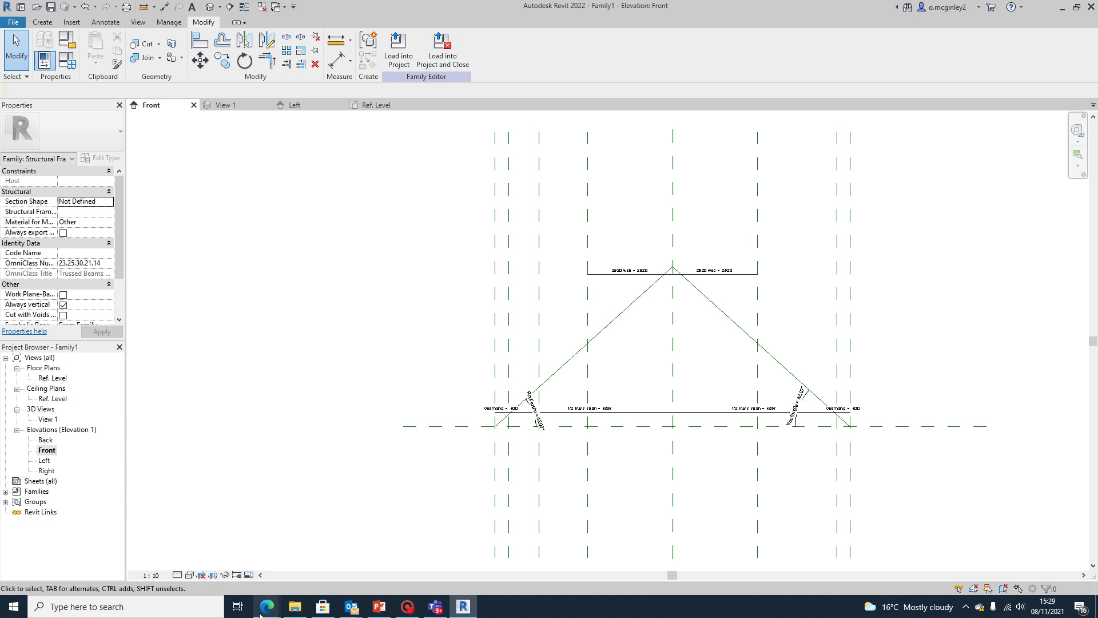
pyautogui.moveTo(262, 612)
pyautogui.click(276, 558)
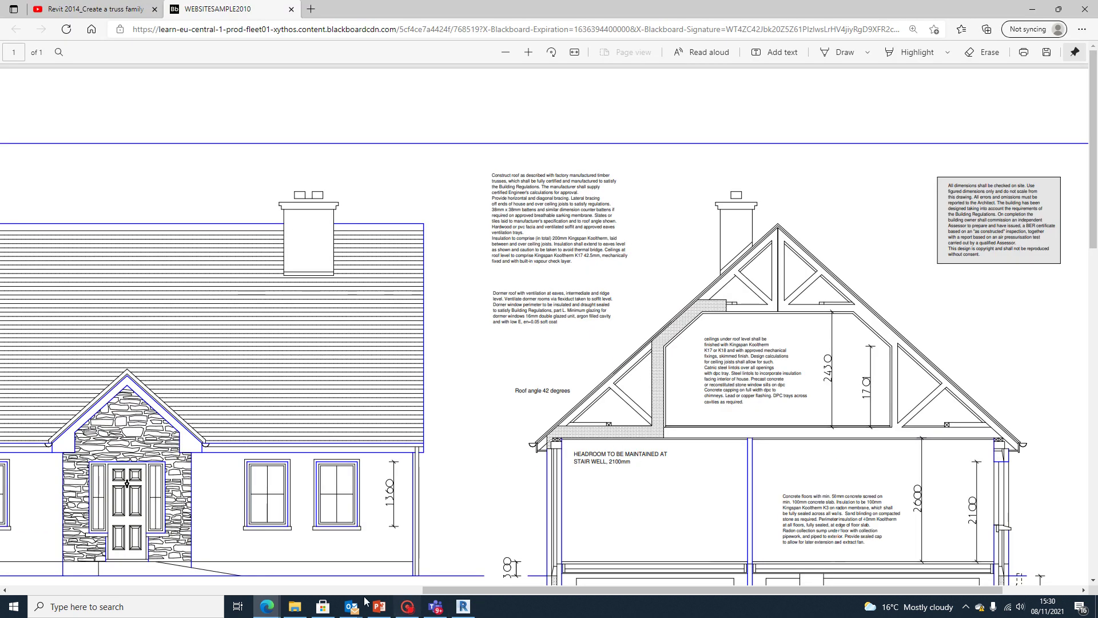
# Return to the Revit truss elevation and select the left reference plane
pyautogui.hotkey('alt', 'Tab')
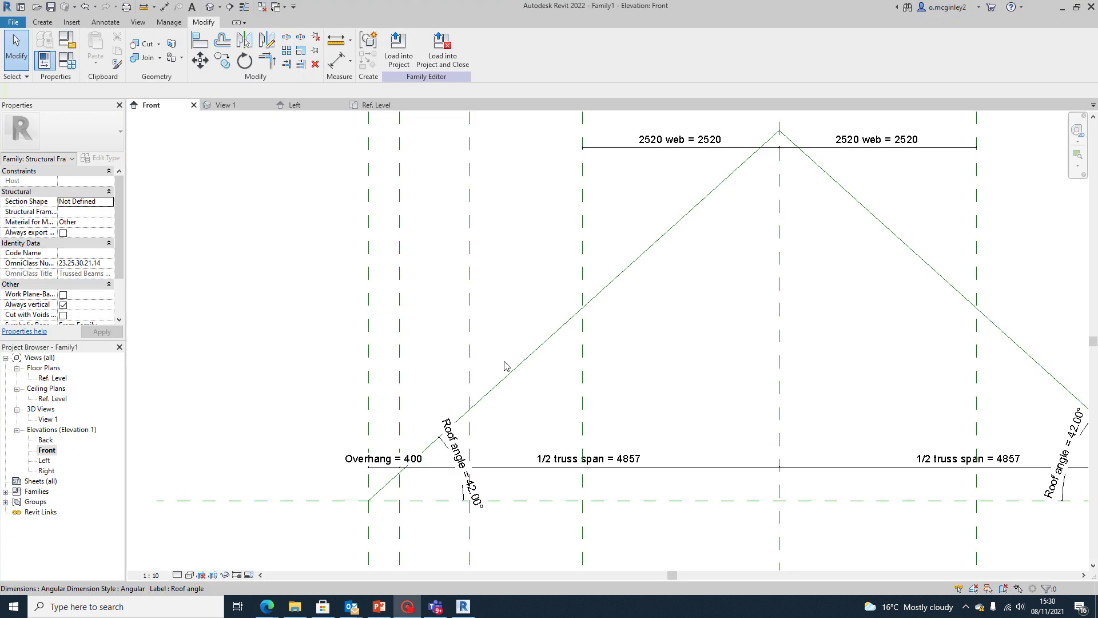
pyautogui.scroll(-4, 504, 365)
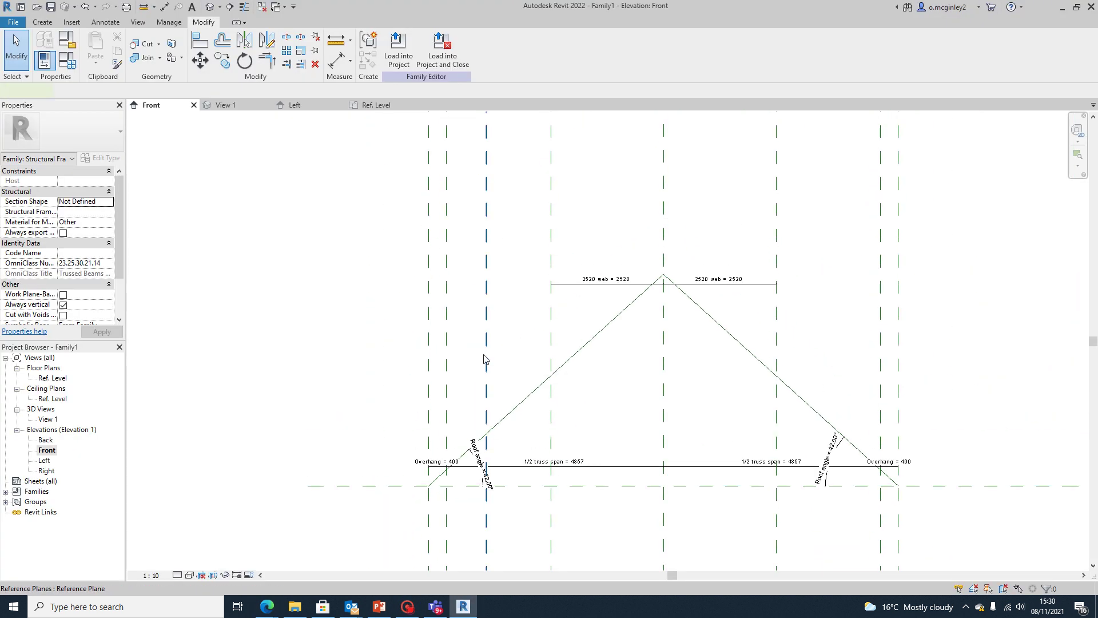
pyautogui.click(485, 358)
pyautogui.scroll(-2, 478, 320)
# Move the left reference plane 400 right, leaving it 1300 and 1036.5 from its neighbours
pyautogui.scroll(1, 489, 293)
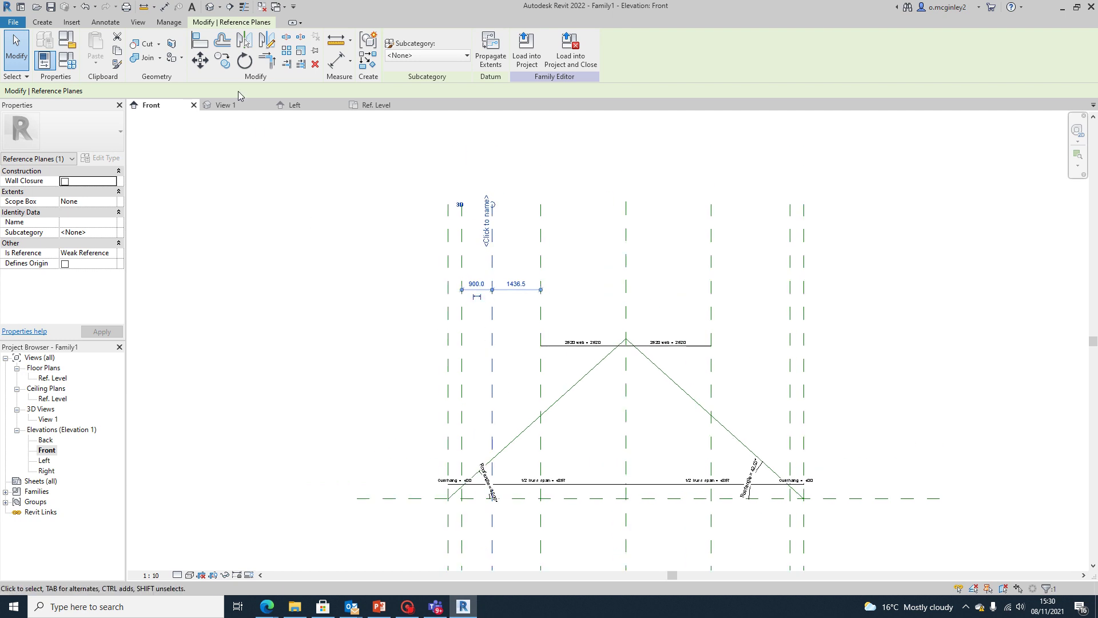
pyautogui.click(201, 60)
pyautogui.scroll(2, 492, 314)
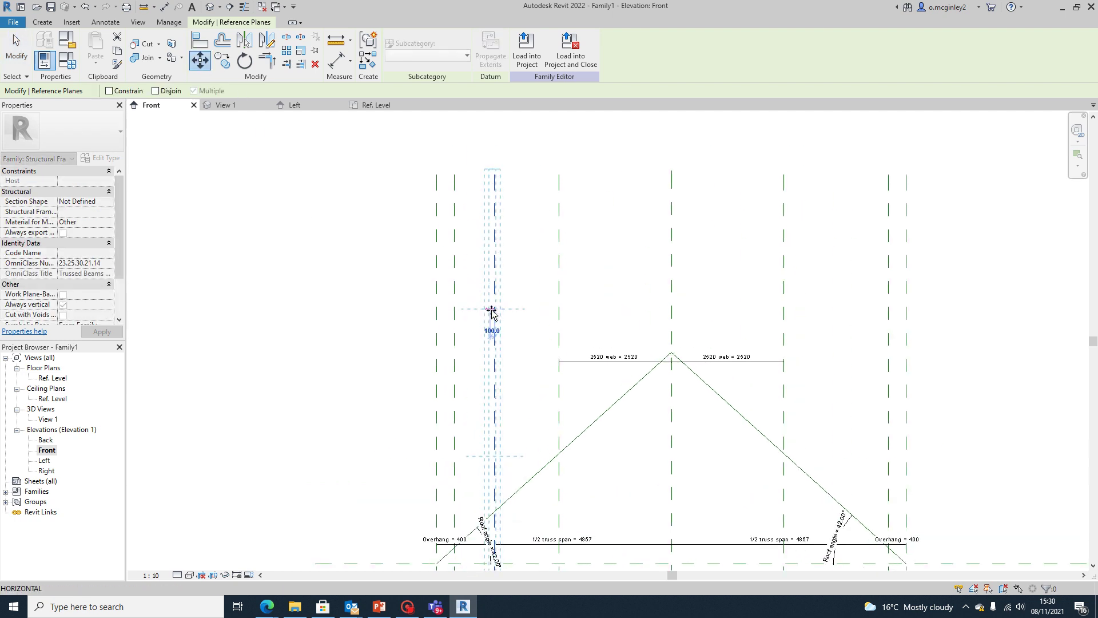
pyautogui.click(496, 311)
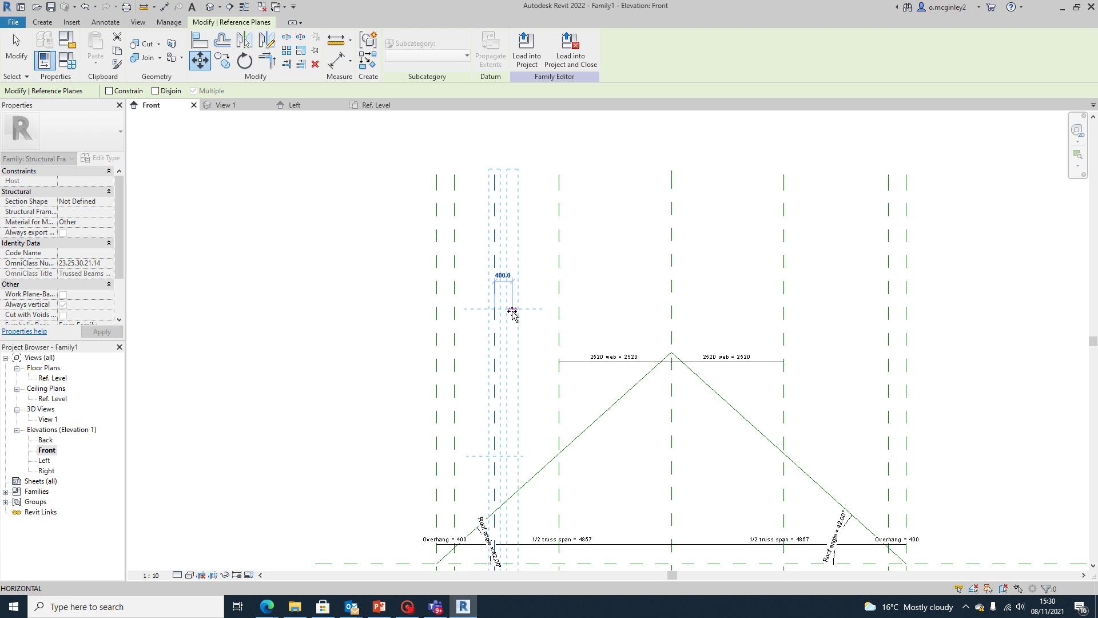
pyautogui.click(513, 313)
pyautogui.moveTo(537, 524); pyautogui.dragTo(527, 438, button='middle')
pyautogui.scroll(-2, 535, 263)
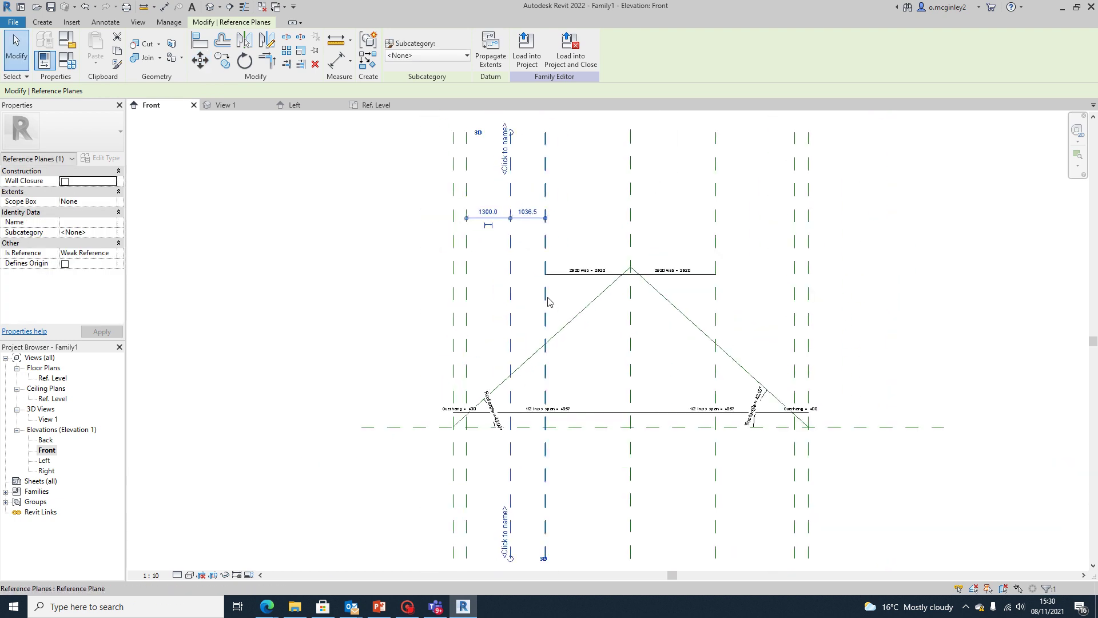
pyautogui.scroll(2, 539, 326)
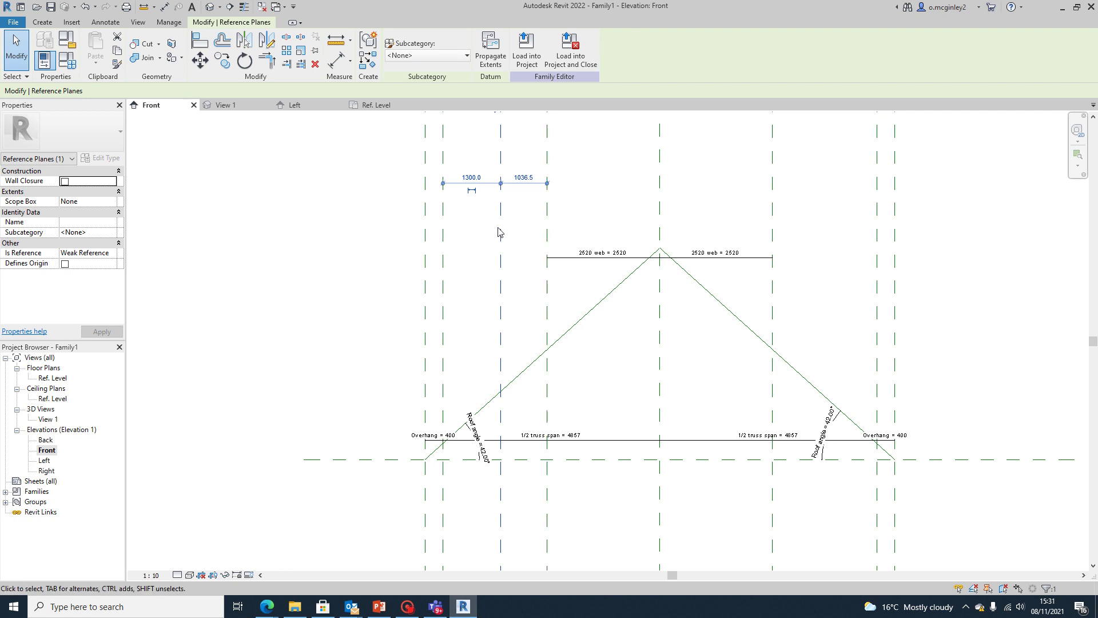
pyautogui.scroll(-2, 501, 257)
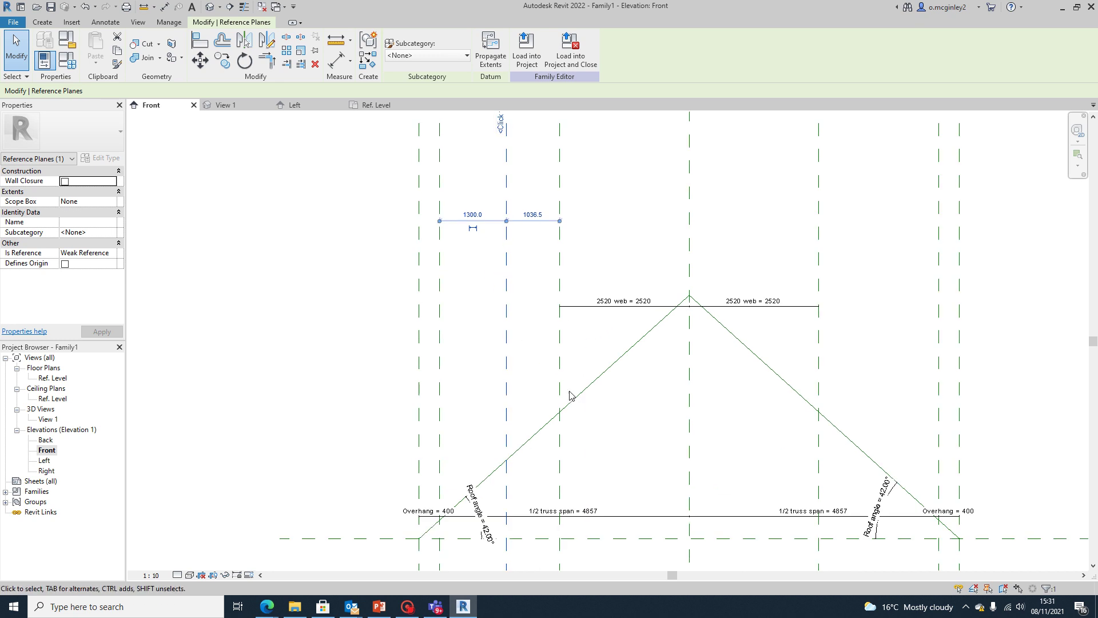
pyautogui.scroll(2, 510, 315)
pyautogui.press('Escape')
pyautogui.scroll(-3, 586, 454)
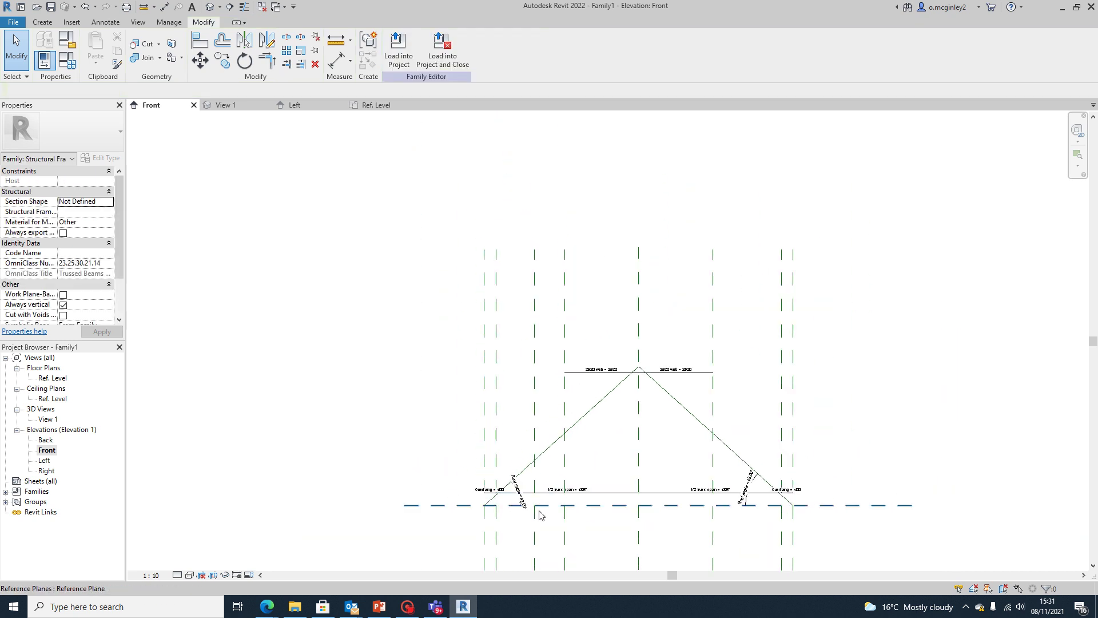
# Add an aligned dimension between two web reference planes beside the 2520 web spans
pyautogui.moveTo(541, 513); pyautogui.dragTo(525, 482, button='middle')
pyautogui.scroll(-1, 521, 480)
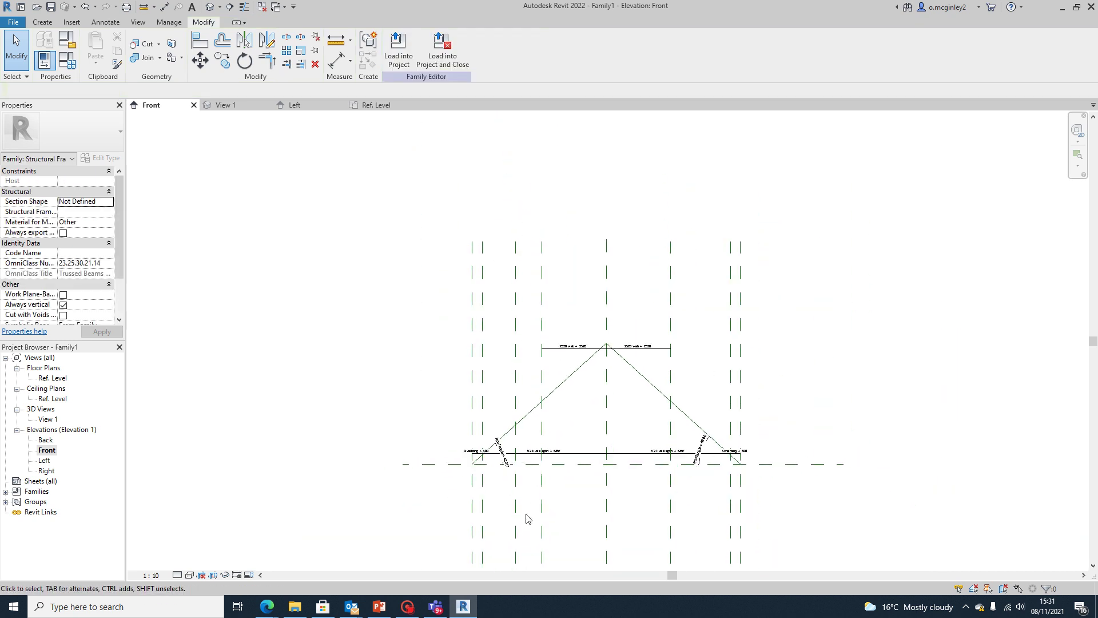
pyautogui.scroll(2, 520, 486)
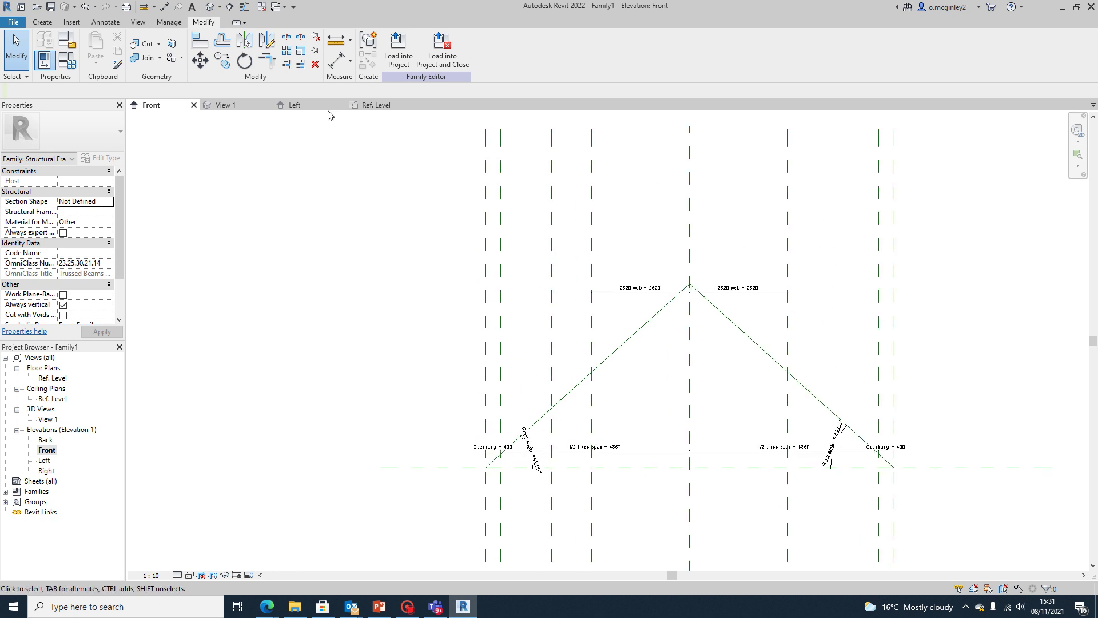
pyautogui.click(335, 60)
pyautogui.scroll(2, 632, 291)
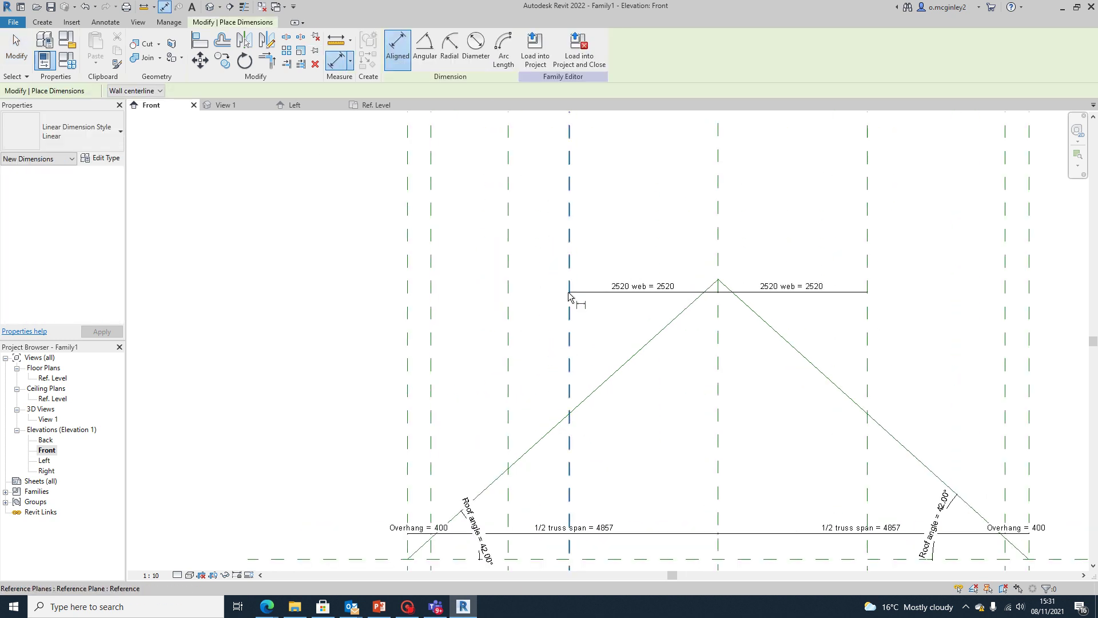
pyautogui.click(570, 294)
pyautogui.click(509, 294)
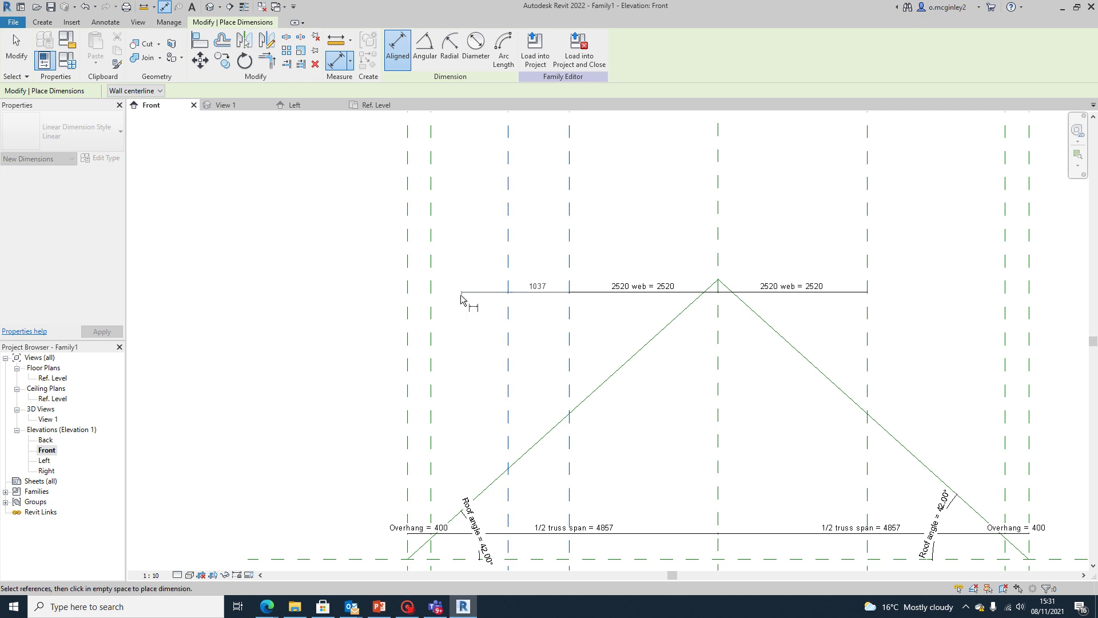
pyautogui.click(541, 322)
pyautogui.scroll(1, 541, 320)
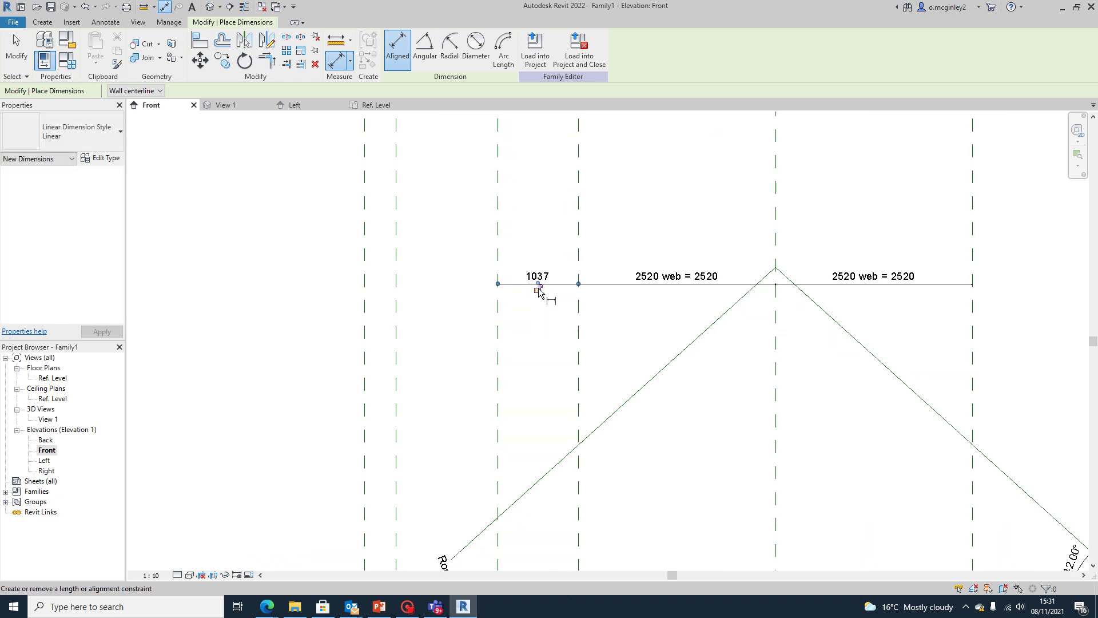
pyautogui.press('Escape')
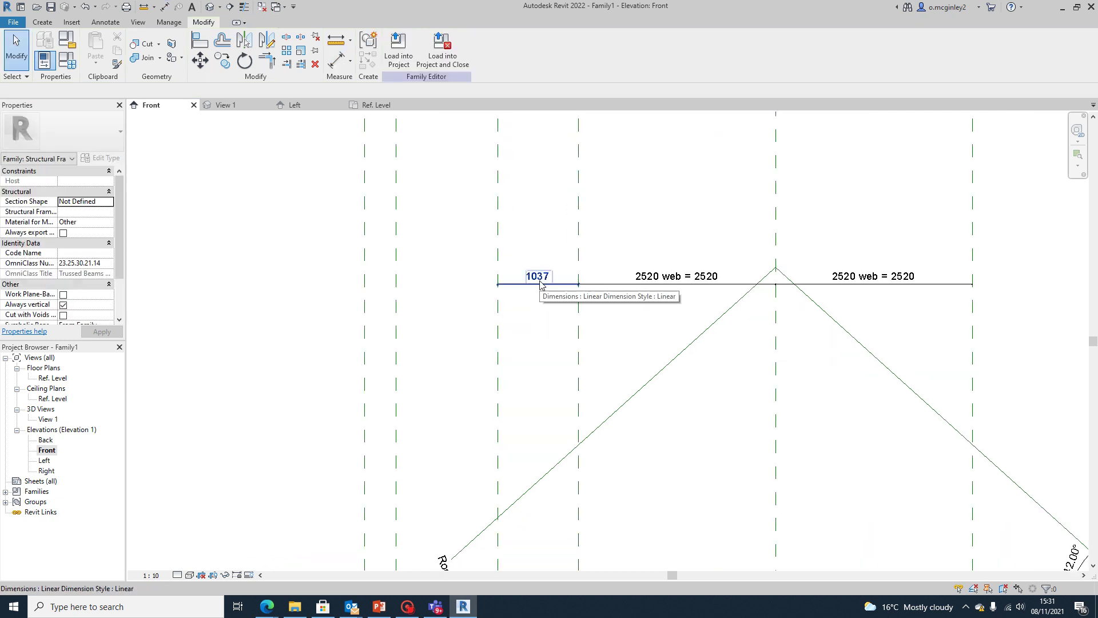
pyautogui.click(538, 284)
pyautogui.scroll(-1, 540, 291)
pyautogui.press('Escape')
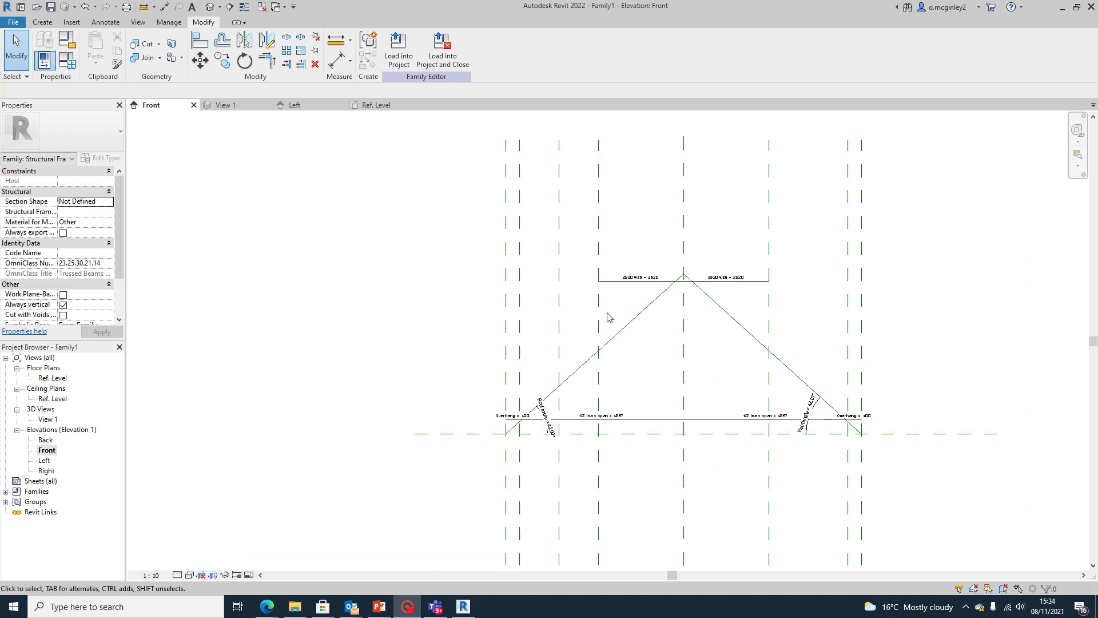
# Measure the 2336.5 distance between the two outer web reference planes
pyautogui.scroll(2, 608, 316)
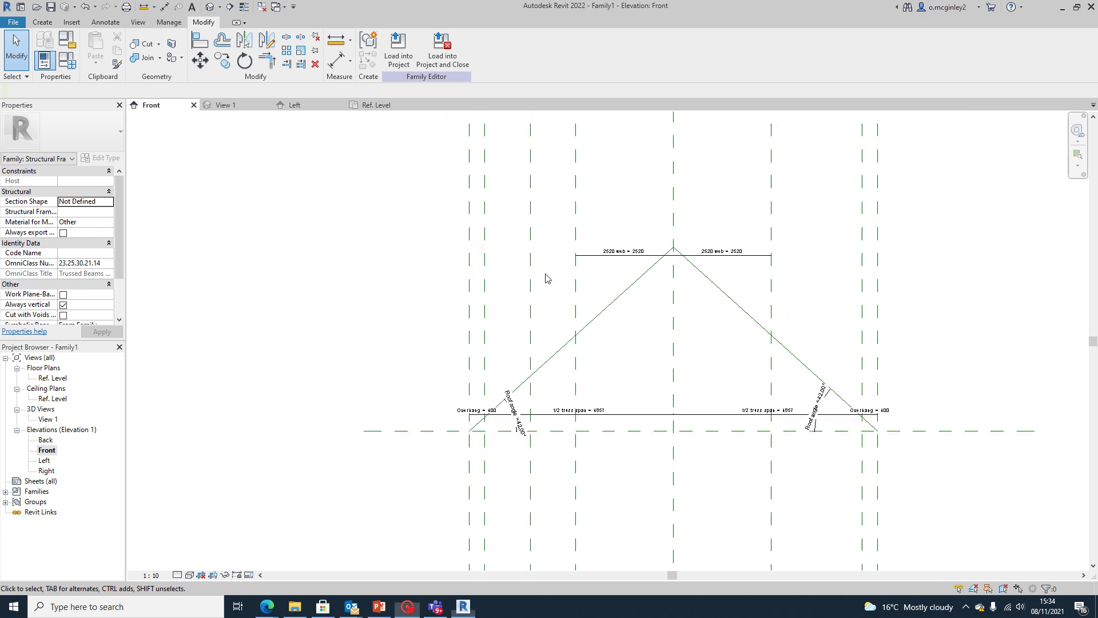
pyautogui.scroll(-1, 561, 296)
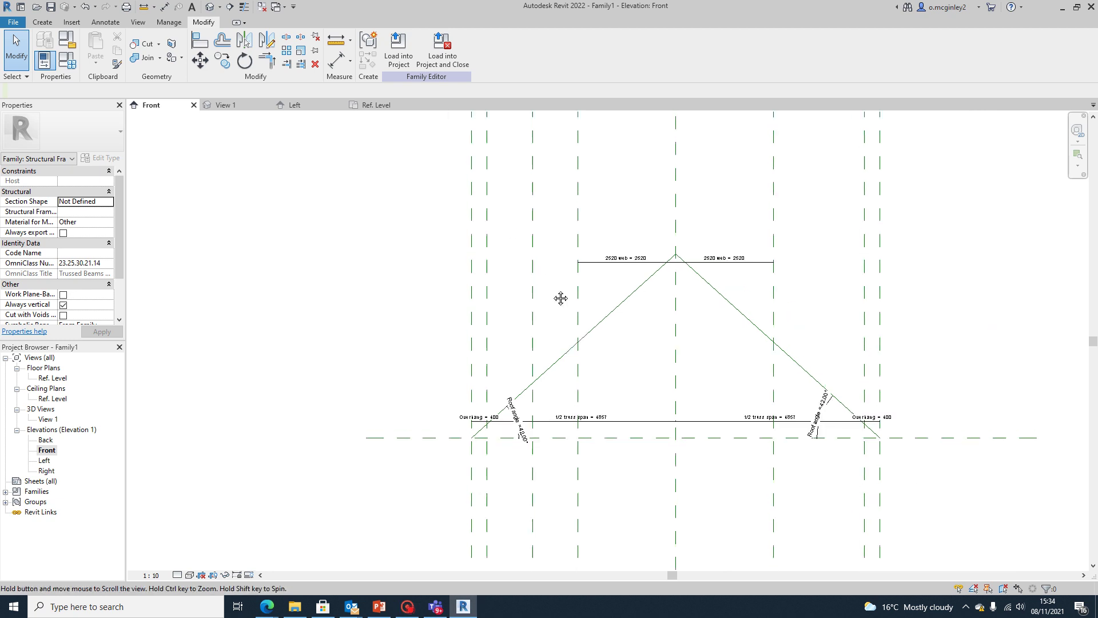
pyautogui.click(336, 40)
pyautogui.scroll(1, 584, 257)
pyautogui.click(595, 277)
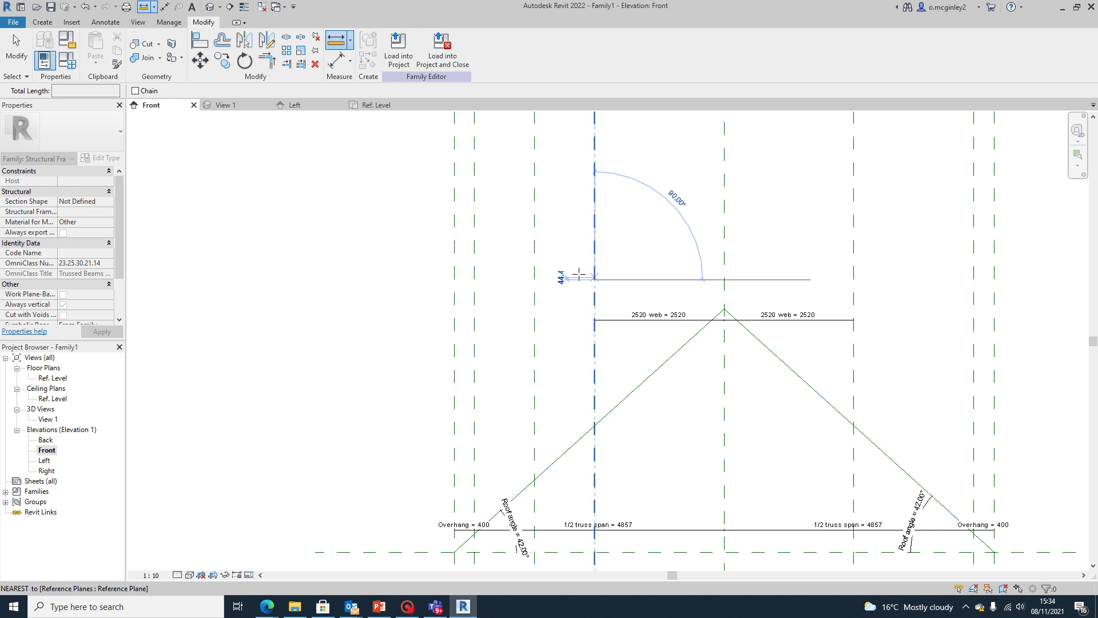
pyautogui.click(475, 279)
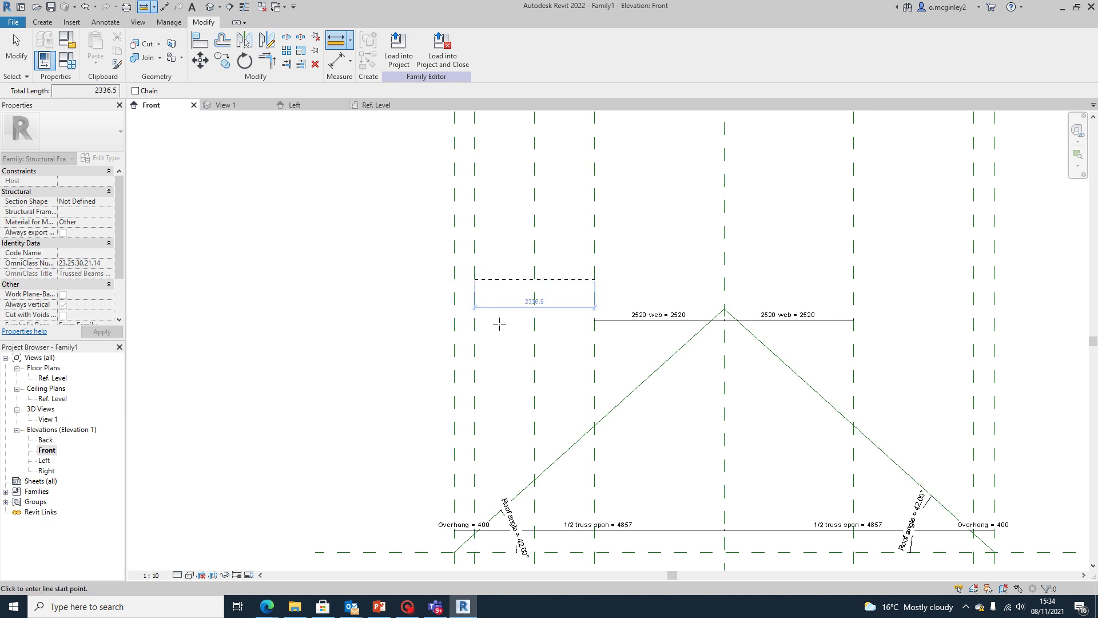
pyautogui.scroll(2, 503, 318)
pyautogui.scroll(-1, 509, 317)
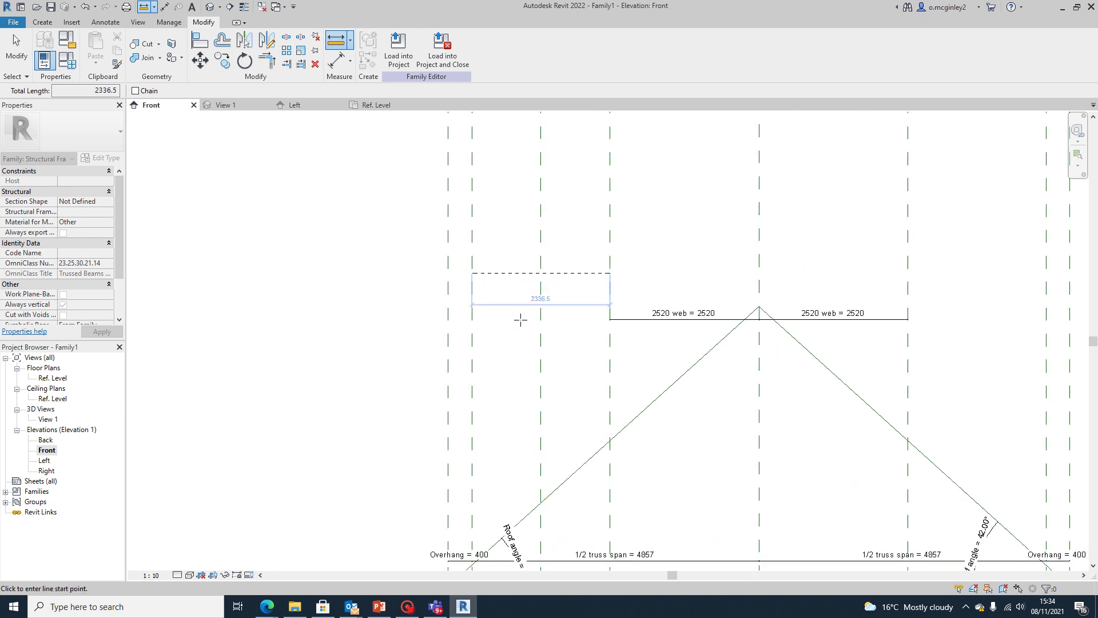
pyautogui.press('Escape')
pyautogui.scroll(-2, 554, 273)
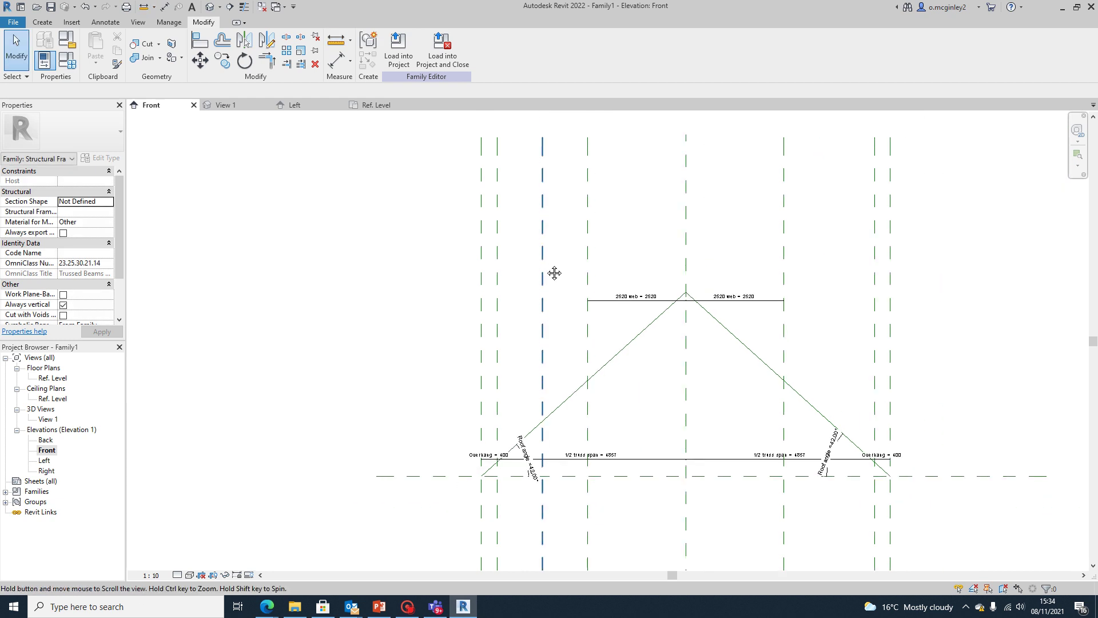
pyautogui.scroll(1, 536, 273)
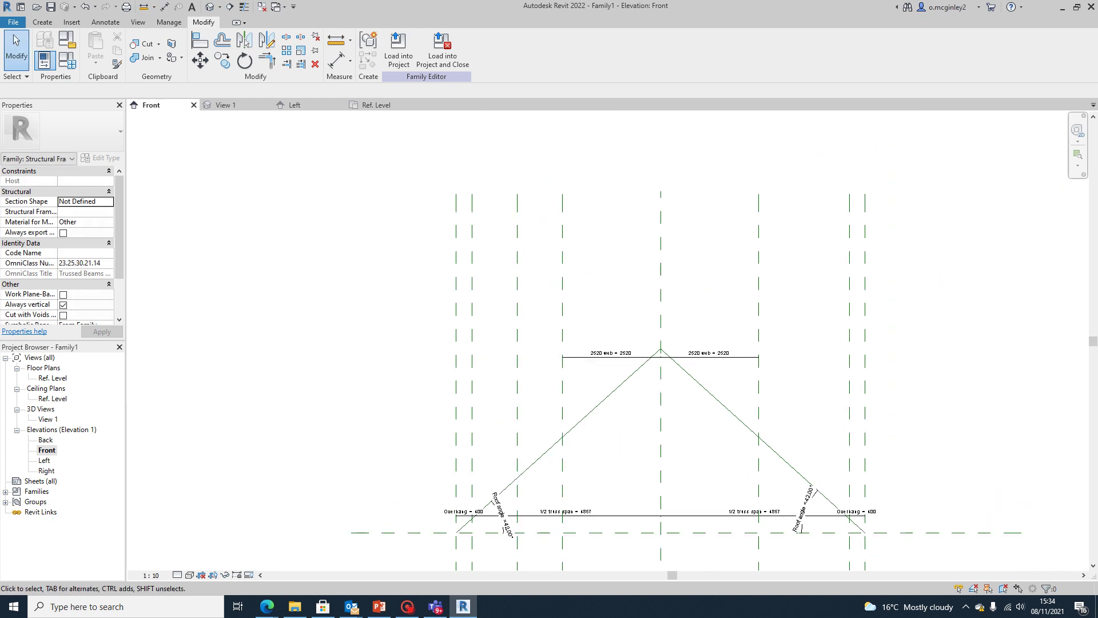
pyautogui.moveTo(660, 355); pyautogui.dragTo(529, 365, button='middle')
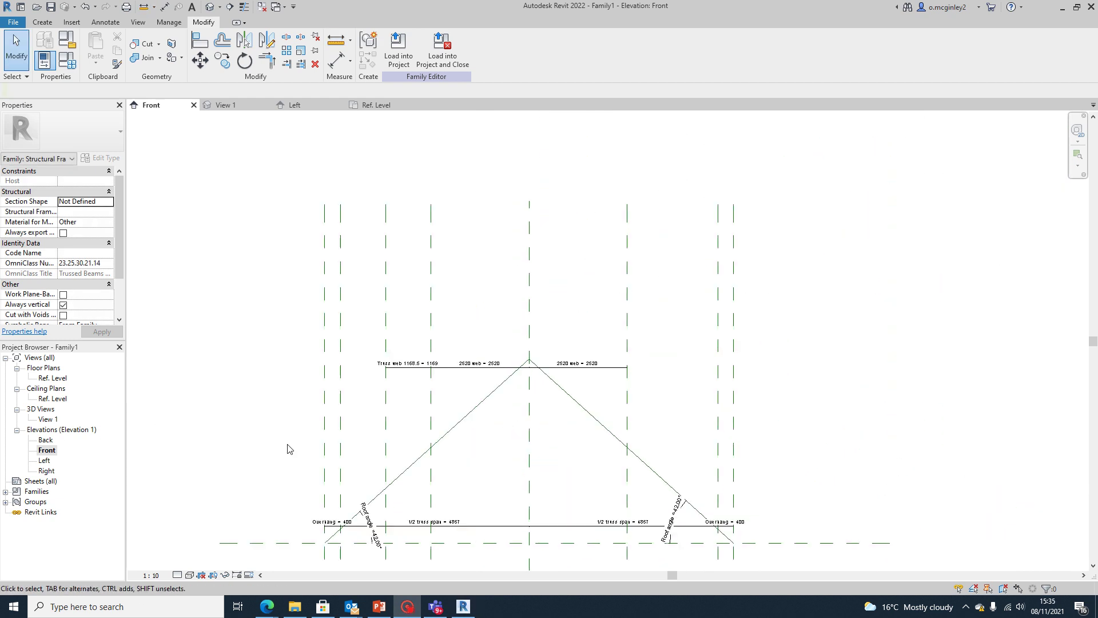
pyautogui.scroll(2, 412, 369)
pyautogui.scroll(-2, 380, 357)
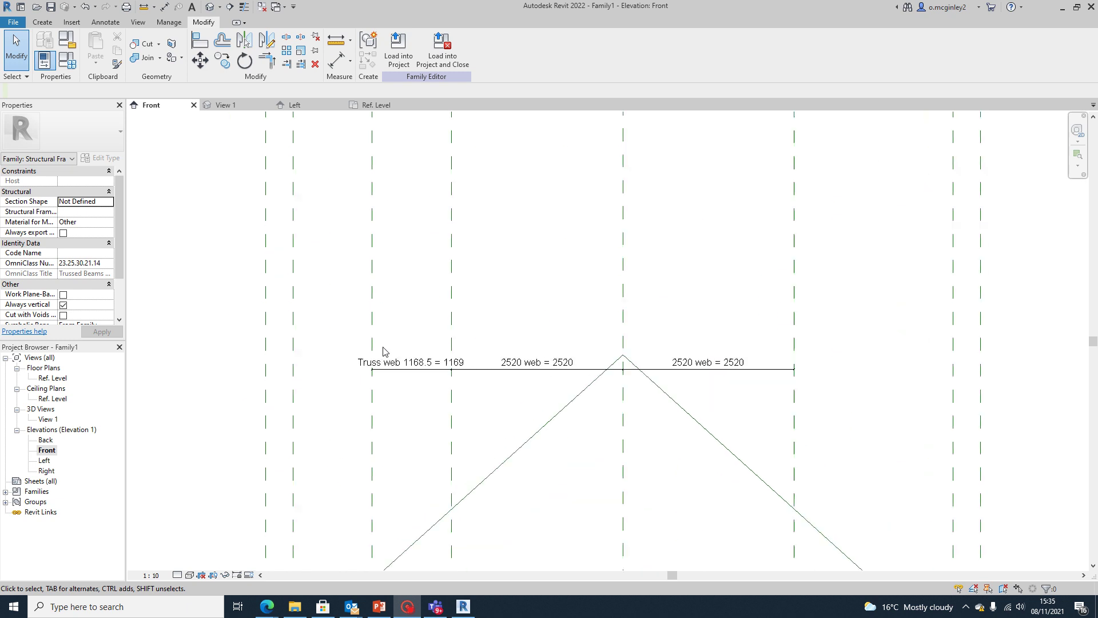
# Locate and select the left truss web reference plane
pyautogui.moveTo(396, 425); pyautogui.dragTo(446, 373, button='middle')
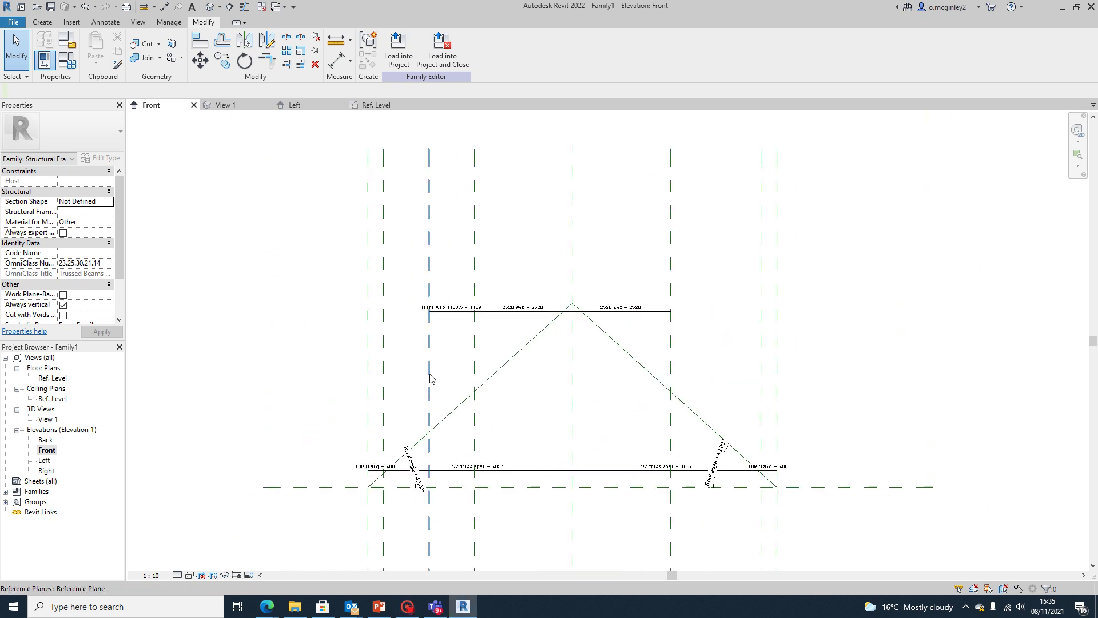
pyautogui.rightClick(344, 143)
pyautogui.click(446, 249)
pyautogui.click(430, 280)
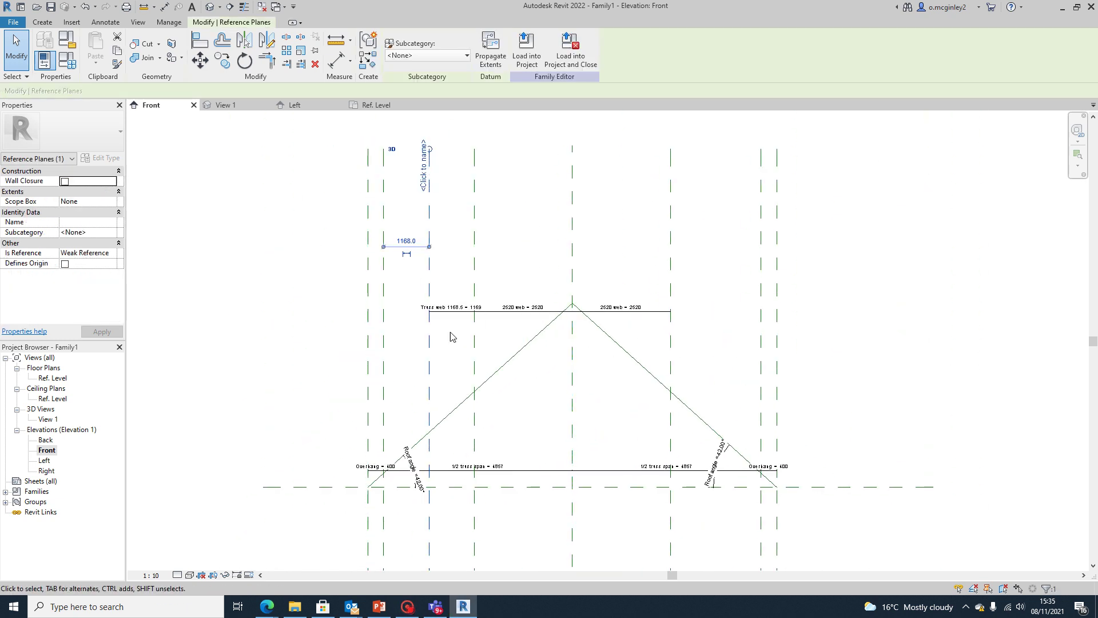
pyautogui.press('Escape')
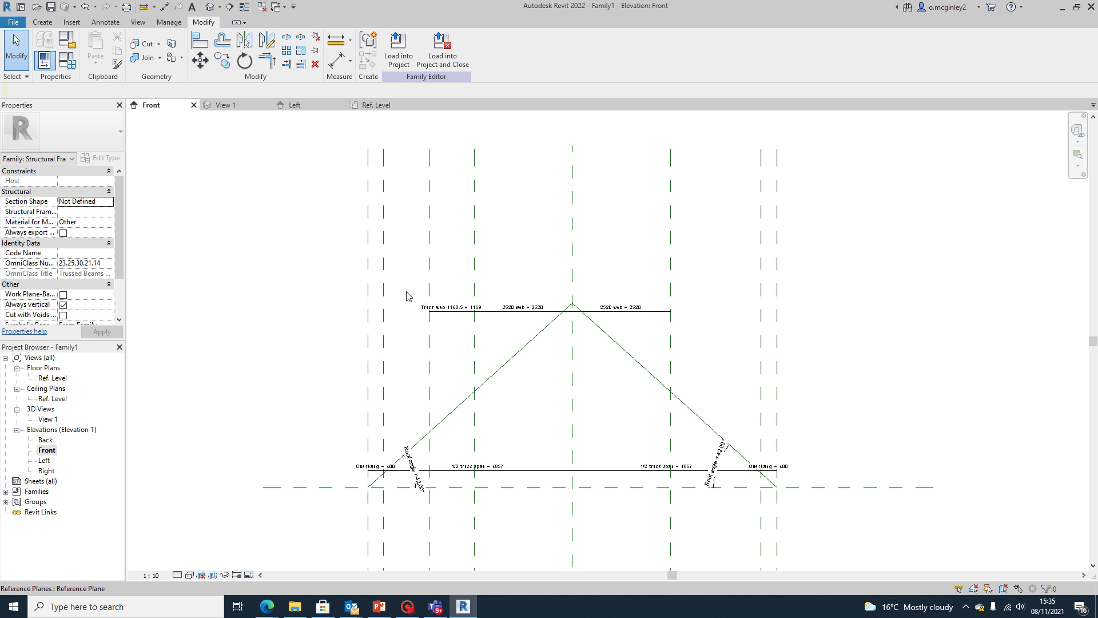
pyautogui.scroll(-3, 505, 387)
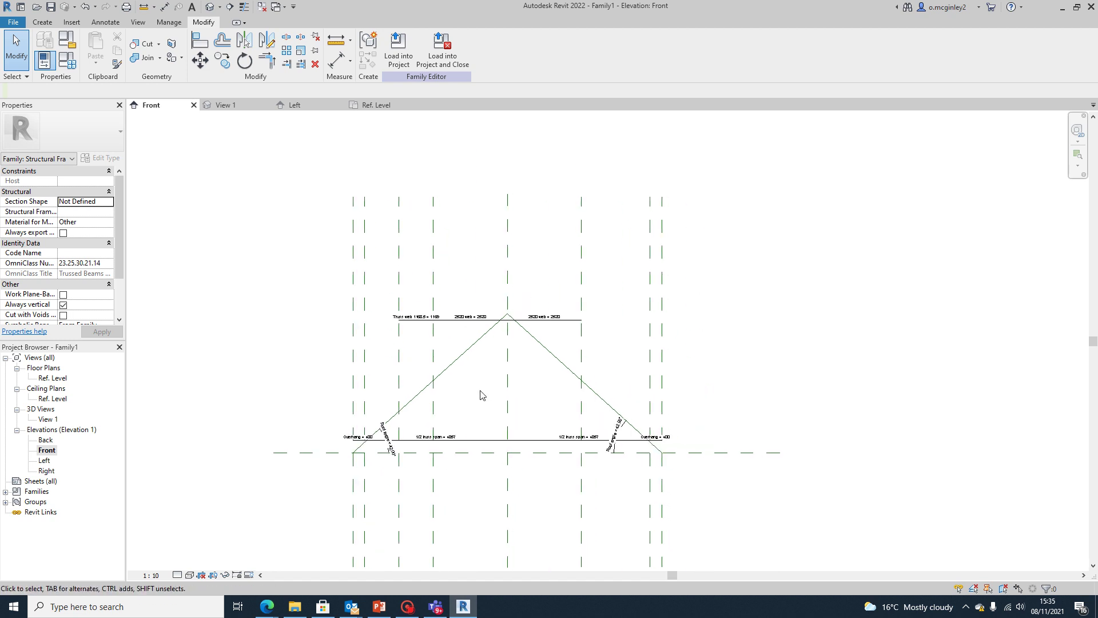
pyautogui.scroll(2, 466, 395)
pyautogui.scroll(2, 422, 239)
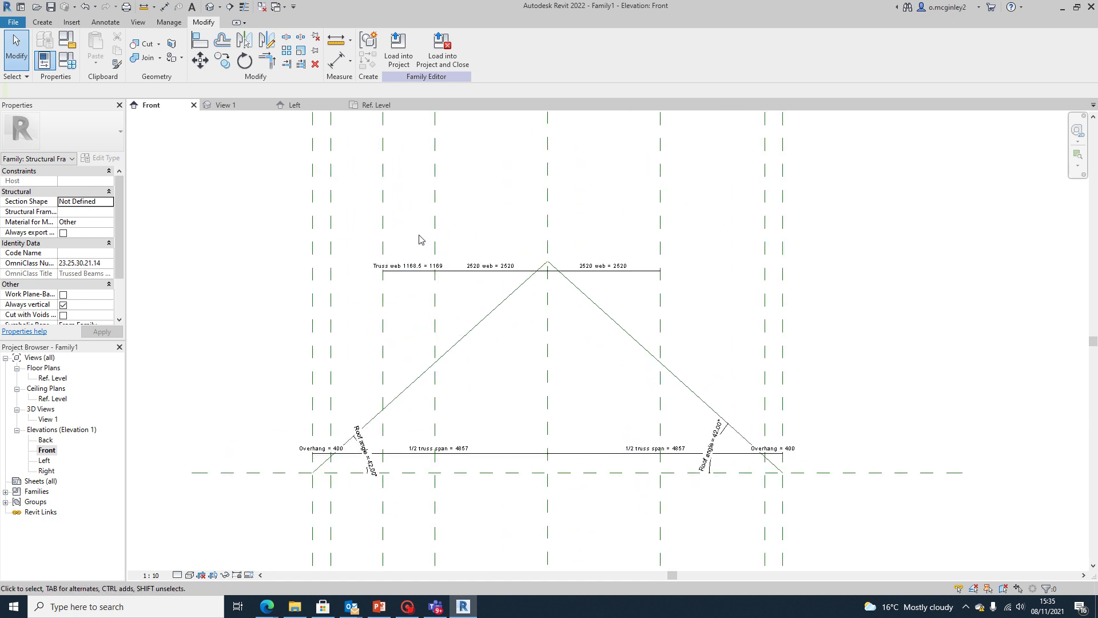
pyautogui.moveTo(420, 239); pyautogui.dragTo(437, 343, button='middle')
pyautogui.click(393, 311)
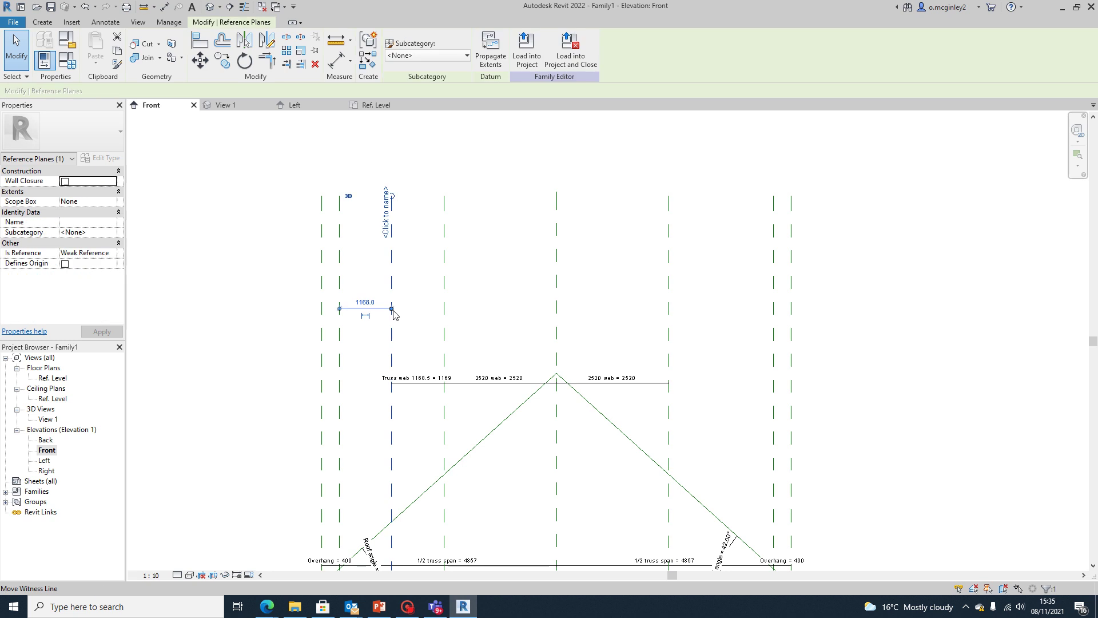
pyautogui.scroll(1, 403, 289)
pyautogui.moveTo(411, 269); pyautogui.dragTo(396, 212, button='middle')
# Mirror the left truss web reference plane across the truss centre
pyautogui.press('m')
pyautogui.press('m')
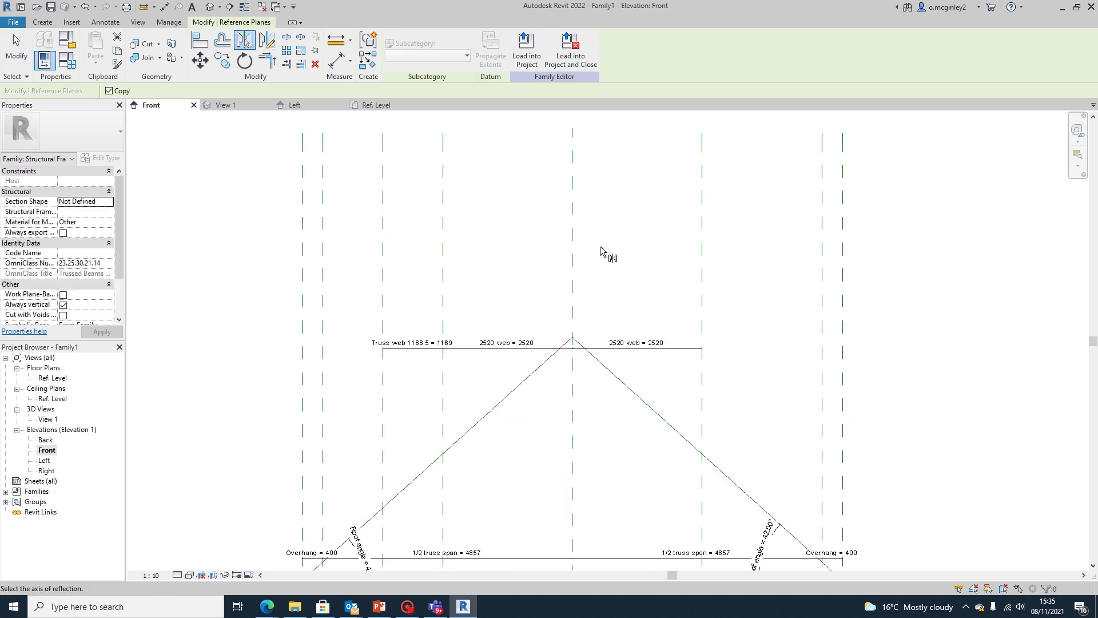
pyautogui.click(572, 256)
pyautogui.click(629, 293)
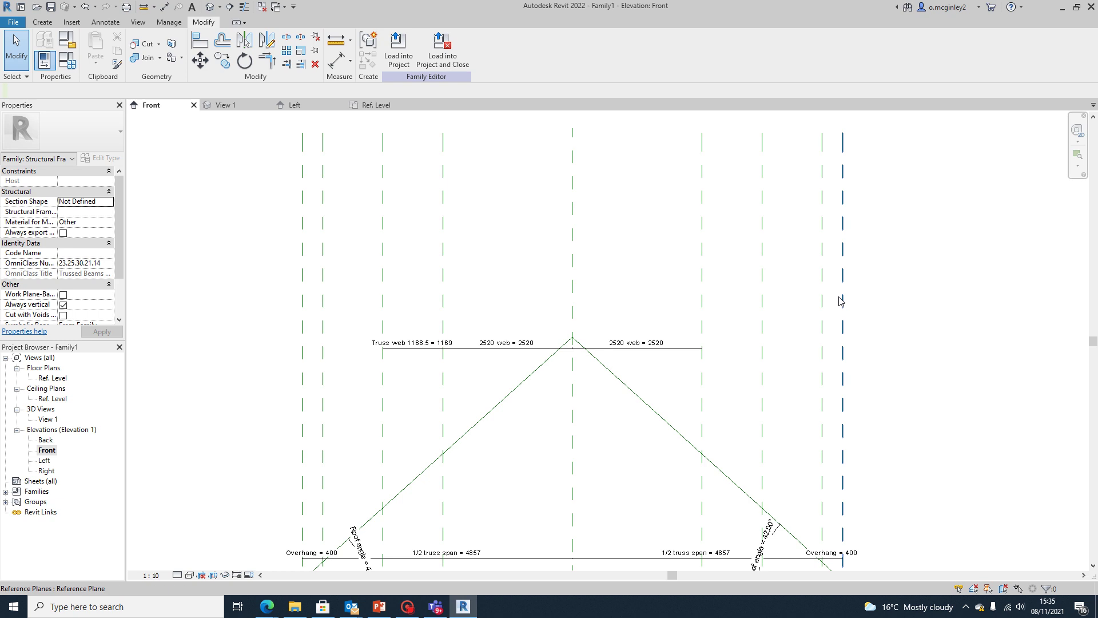
pyautogui.scroll(-3, 618, 309)
pyautogui.scroll(2, 594, 336)
# Mirror the 'Truss web 1168.5 = 1169' dimension about the centre reference plane to the right
pyautogui.click(578, 327)
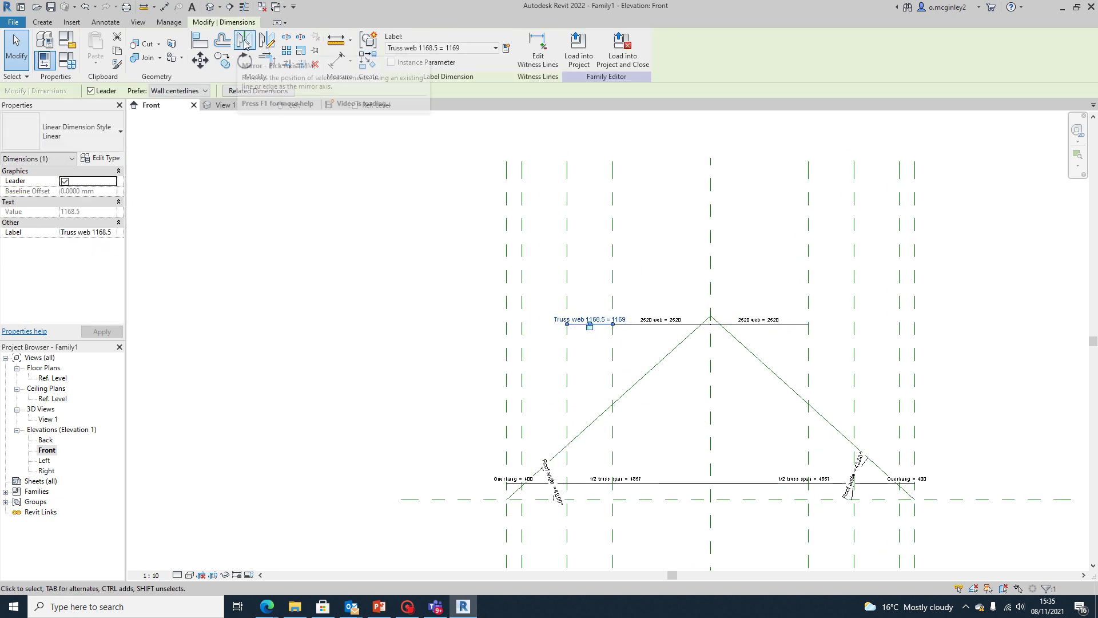
pyautogui.click(244, 43)
pyautogui.click(713, 280)
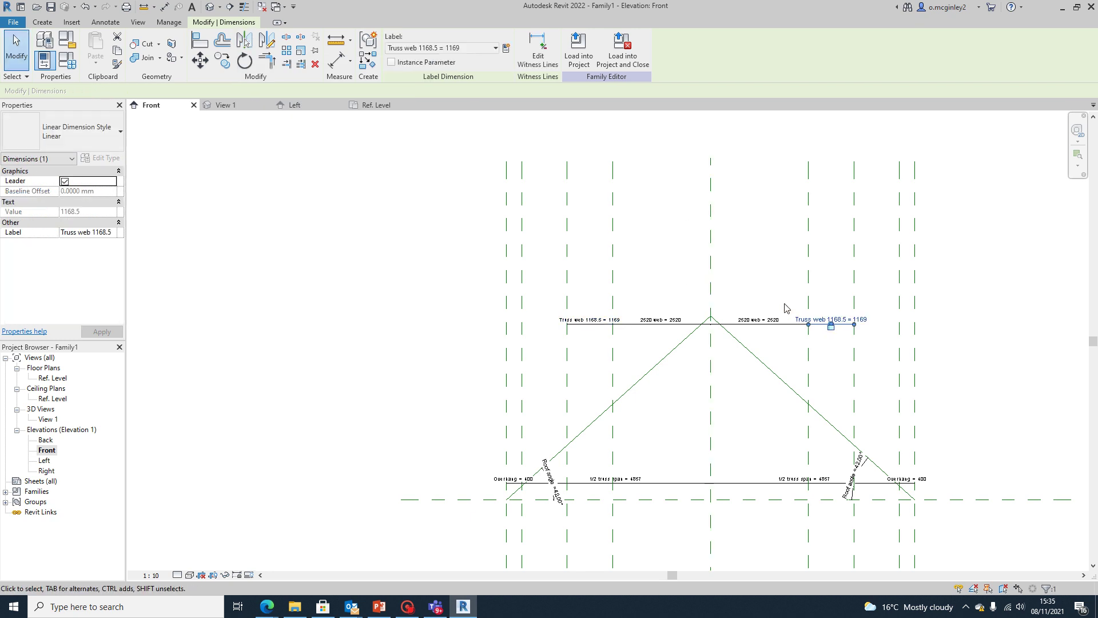
pyautogui.press('Escape')
pyautogui.scroll(-3, 975, 343)
pyautogui.moveTo(781, 312); pyautogui.dragTo(715, 285, button='middle')
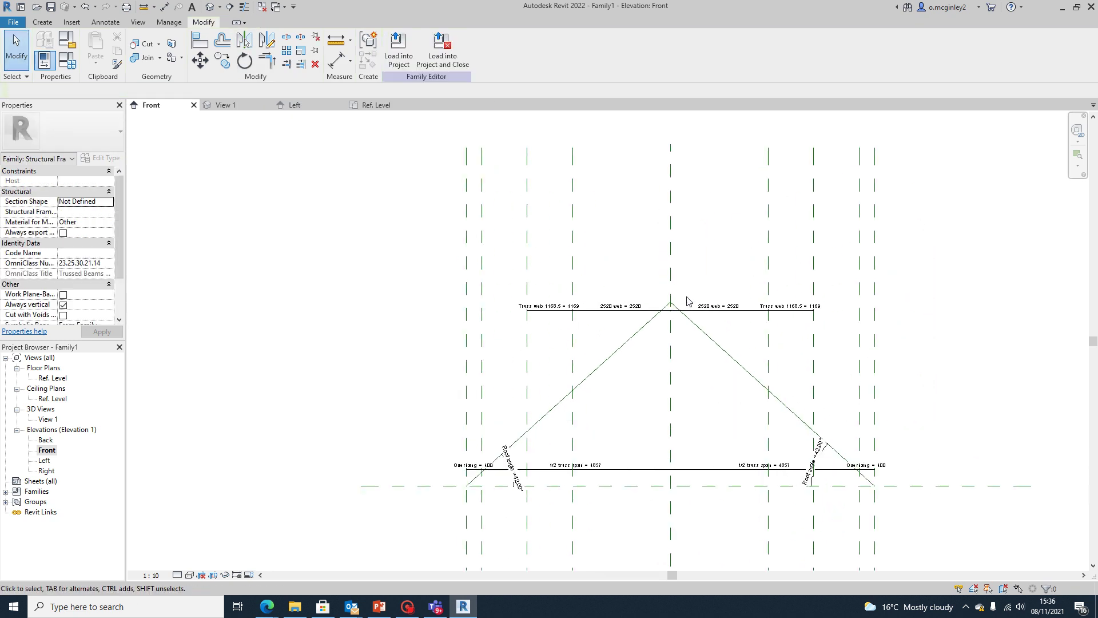
pyautogui.scroll(1, 642, 258)
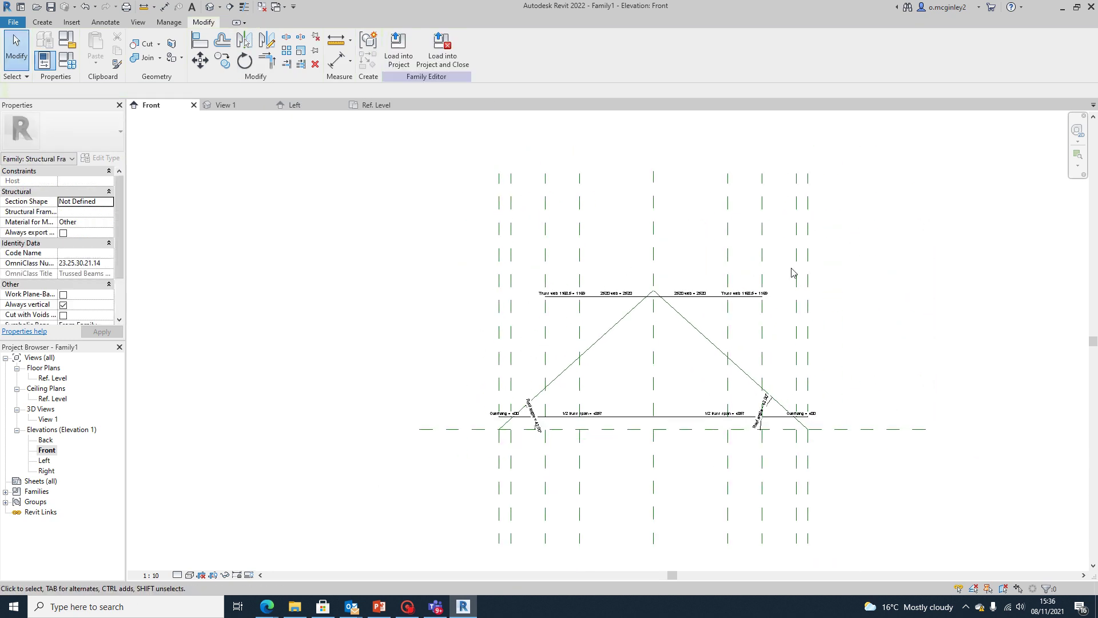
pyautogui.scroll(1, 593, 384)
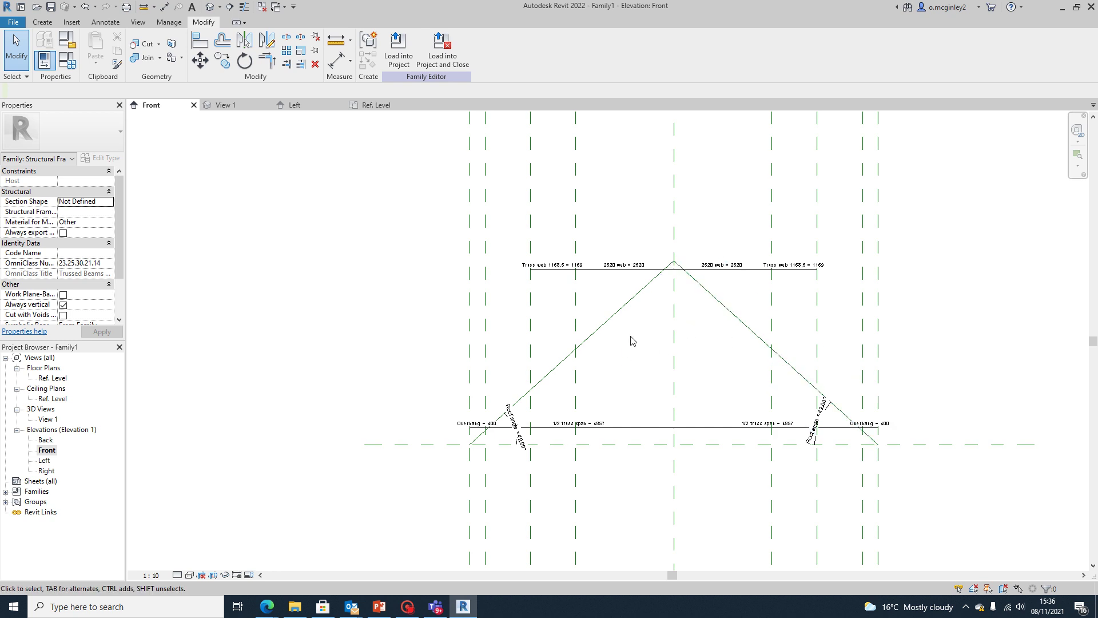
pyautogui.scroll(-2, 635, 352)
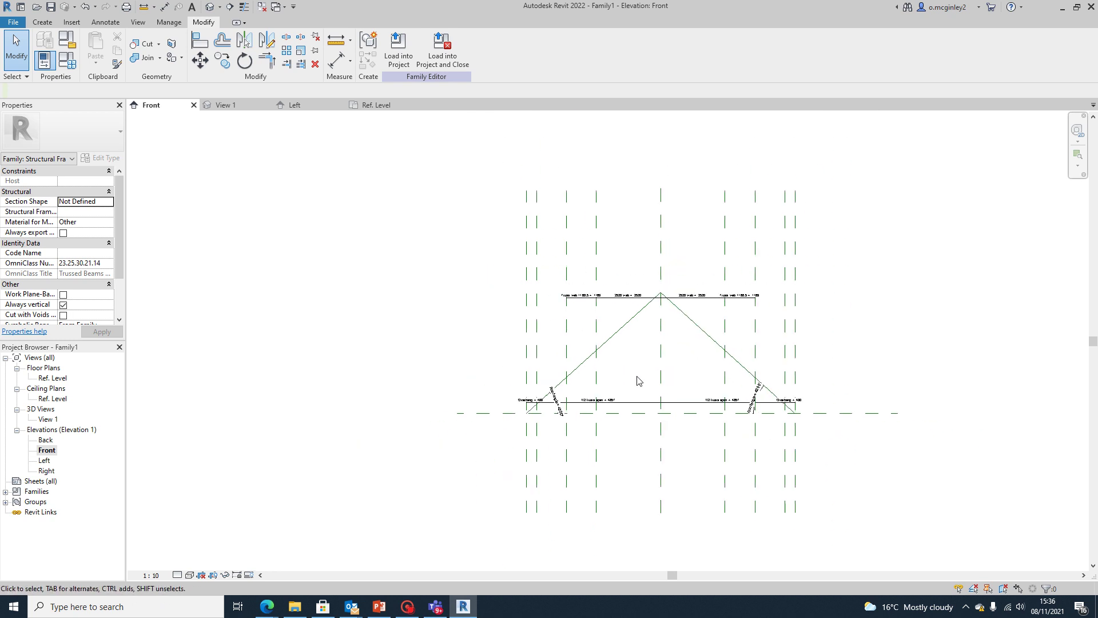
pyautogui.scroll(4, 572, 389)
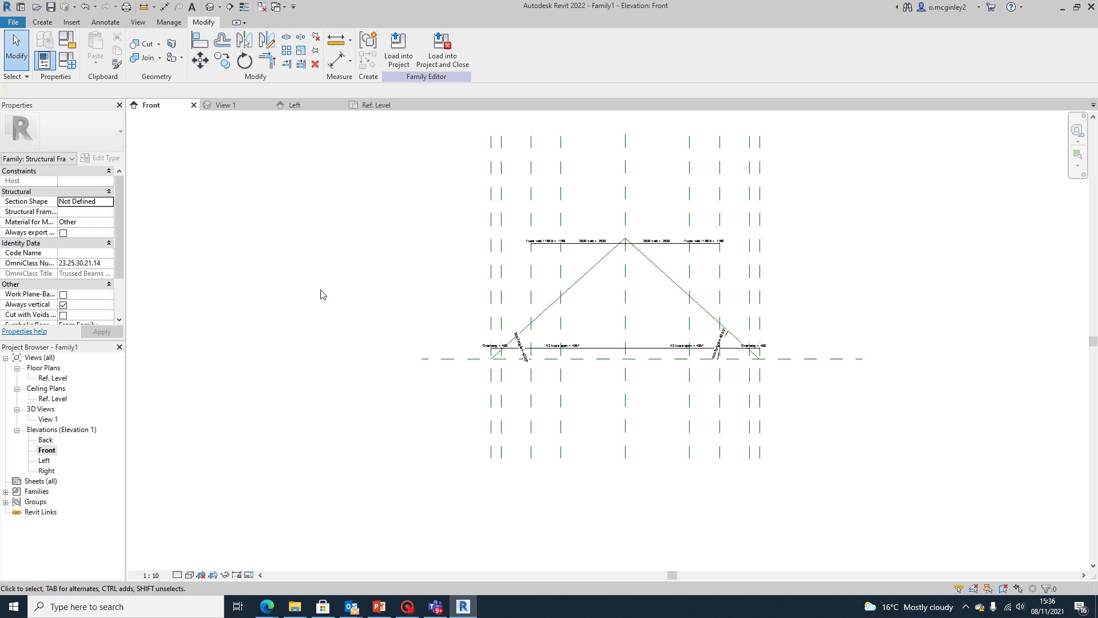
pyautogui.moveTo(590, 378); pyautogui.dragTo(485, 372, button='middle')
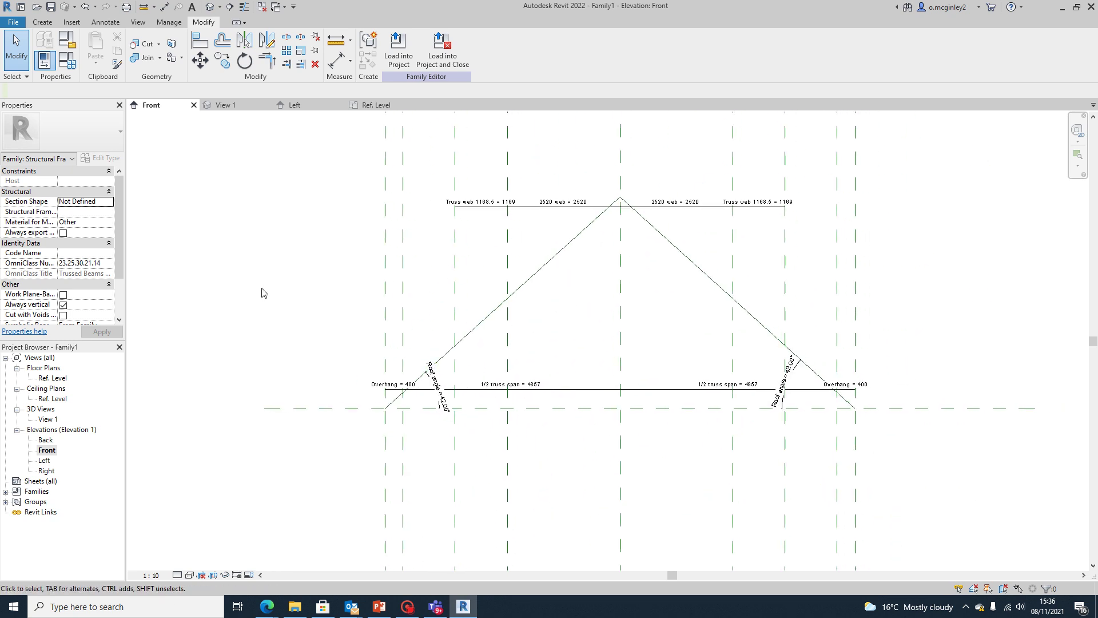
pyautogui.scroll(1, 566, 360)
pyautogui.scroll(-2, 578, 347)
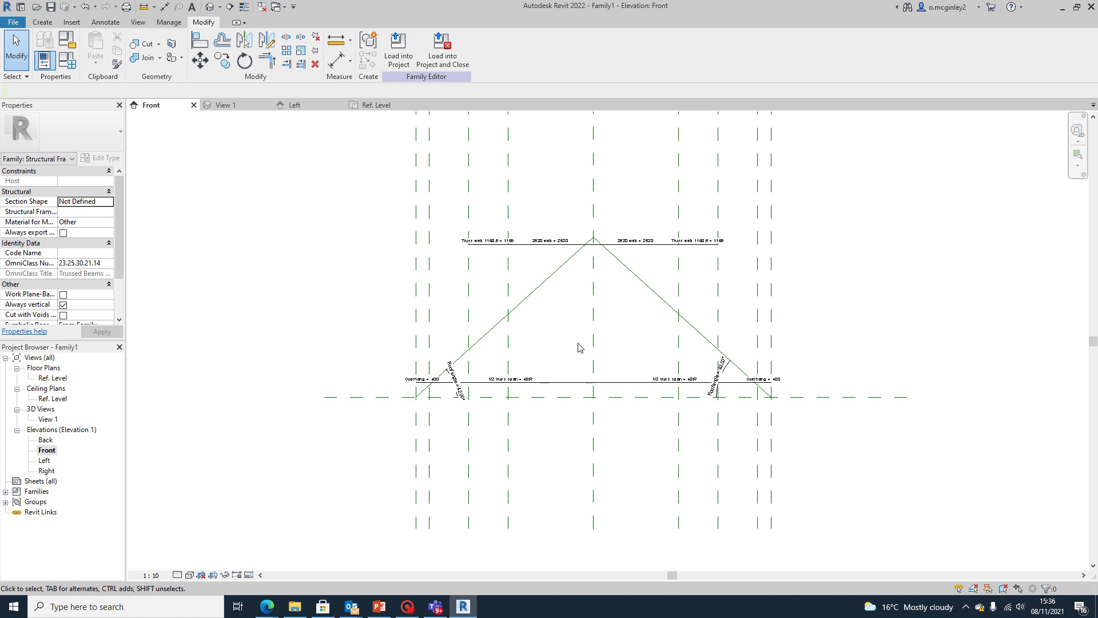
pyautogui.moveTo(579, 348)
pyautogui.mouseDown(button='middle')
pyautogui.moveTo(502, 326)
pyautogui.moveTo(566, 366)
pyautogui.moveTo(574, 387)
pyautogui.moveTo(589, 318)
pyautogui.moveTo(587, 357)
pyautogui.mouseUp(button='middle')
pyautogui.scroll(1, 577, 366)
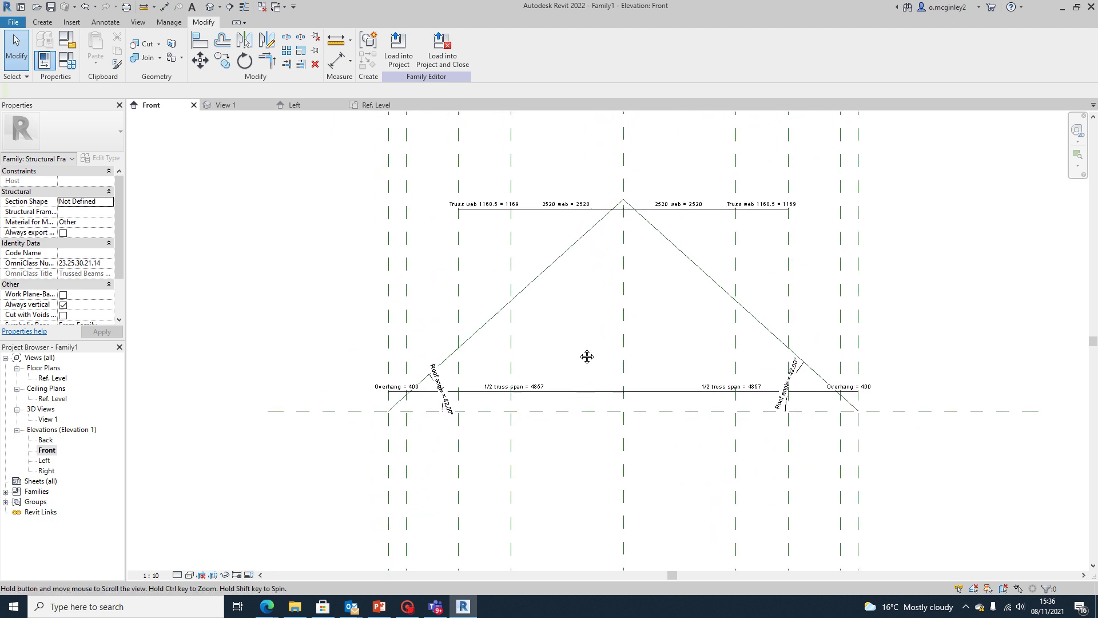
pyautogui.scroll(1, 579, 353)
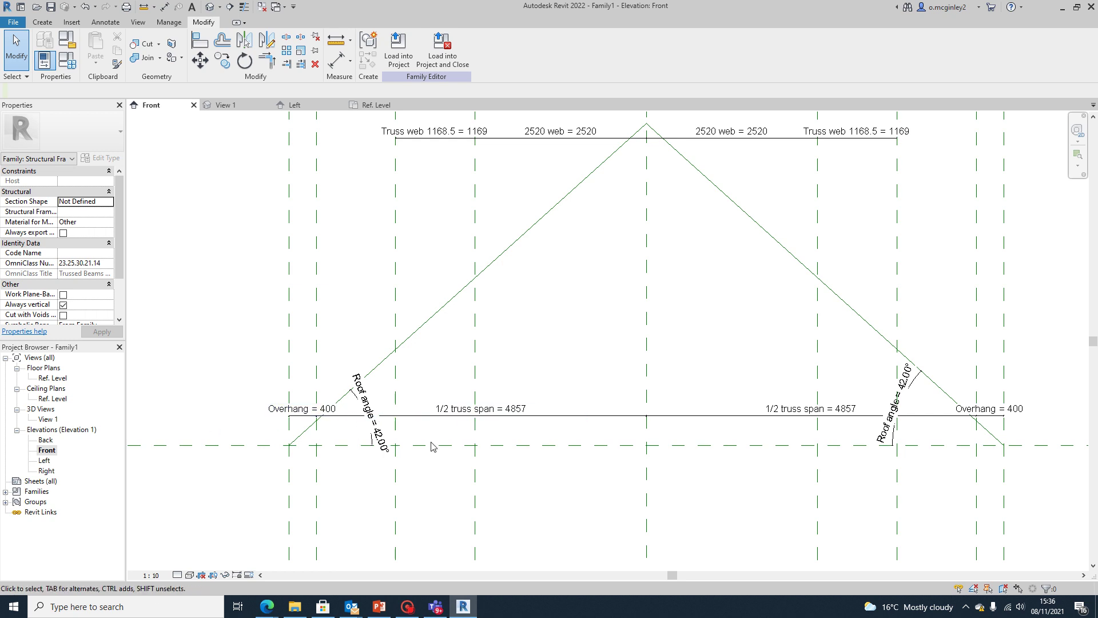
pyautogui.scroll(-2, 666, 425)
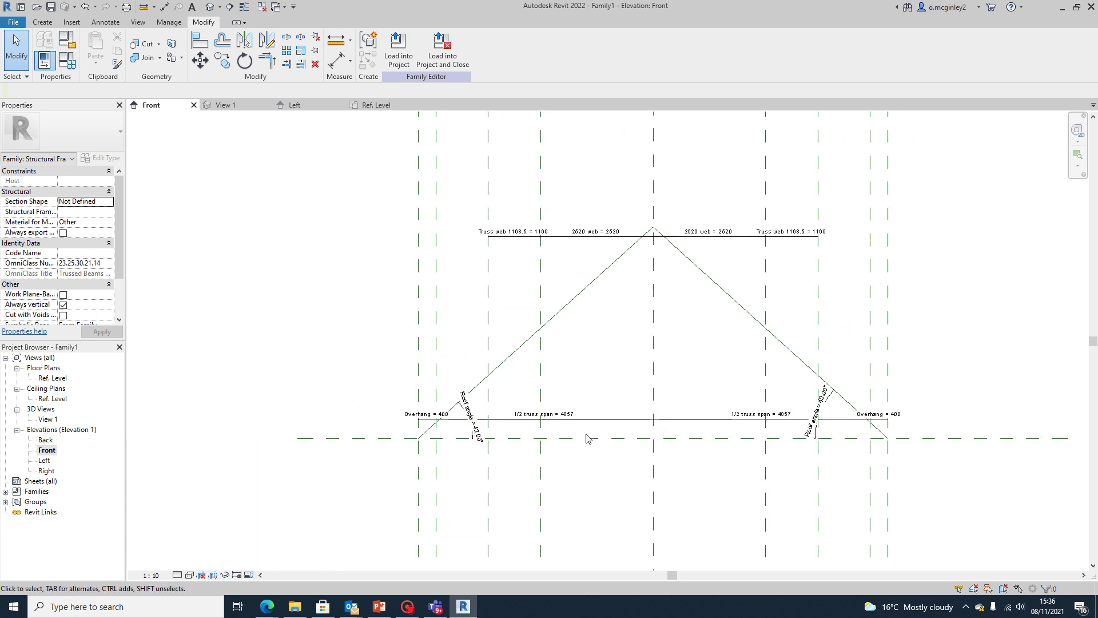
pyautogui.moveTo(595, 457); pyautogui.dragTo(581, 402, button='middle')
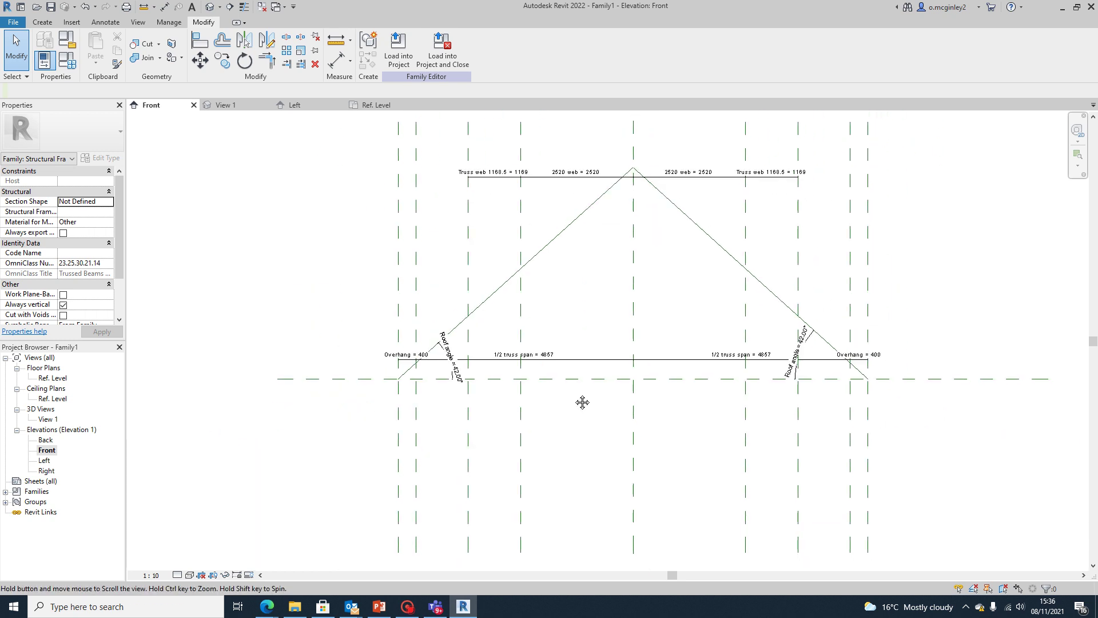
# Draw a horizontal reference plane across the full truss width, 300 above the base plane
pyautogui.click(41, 22)
pyautogui.click(649, 49)
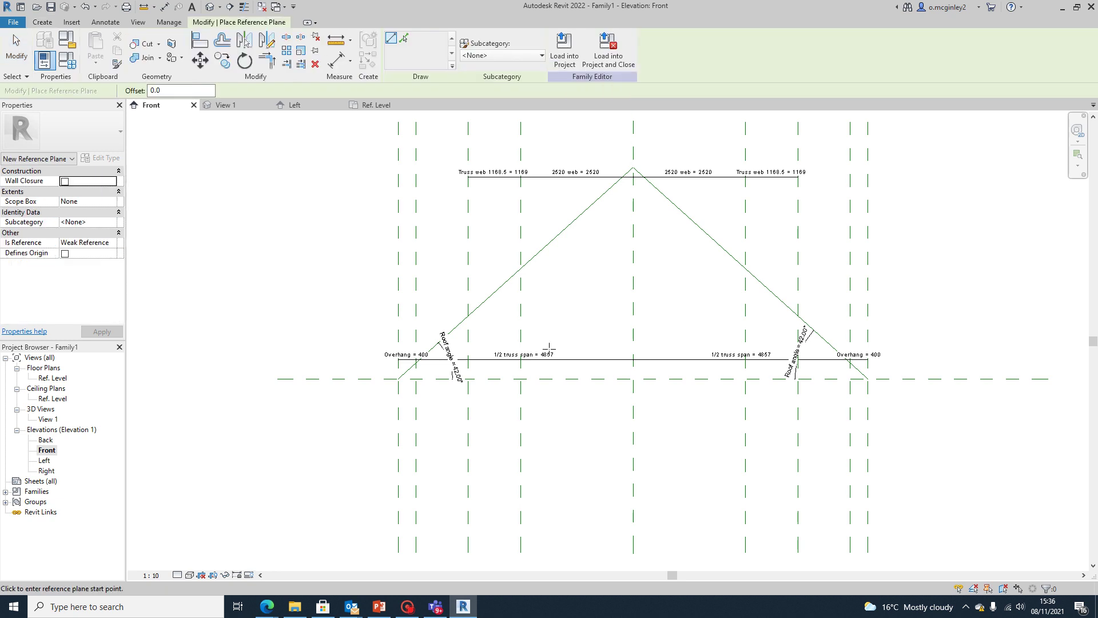
pyautogui.scroll(3, 516, 354)
pyautogui.scroll(-3, 166, 369)
pyautogui.scroll(1, 257, 363)
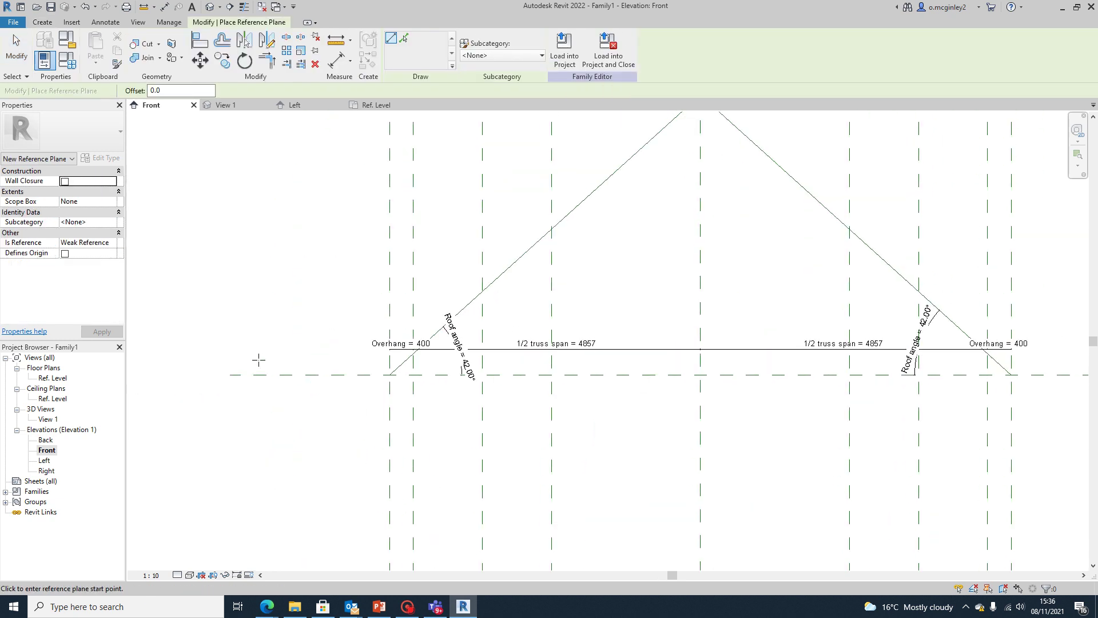
pyautogui.click(232, 354)
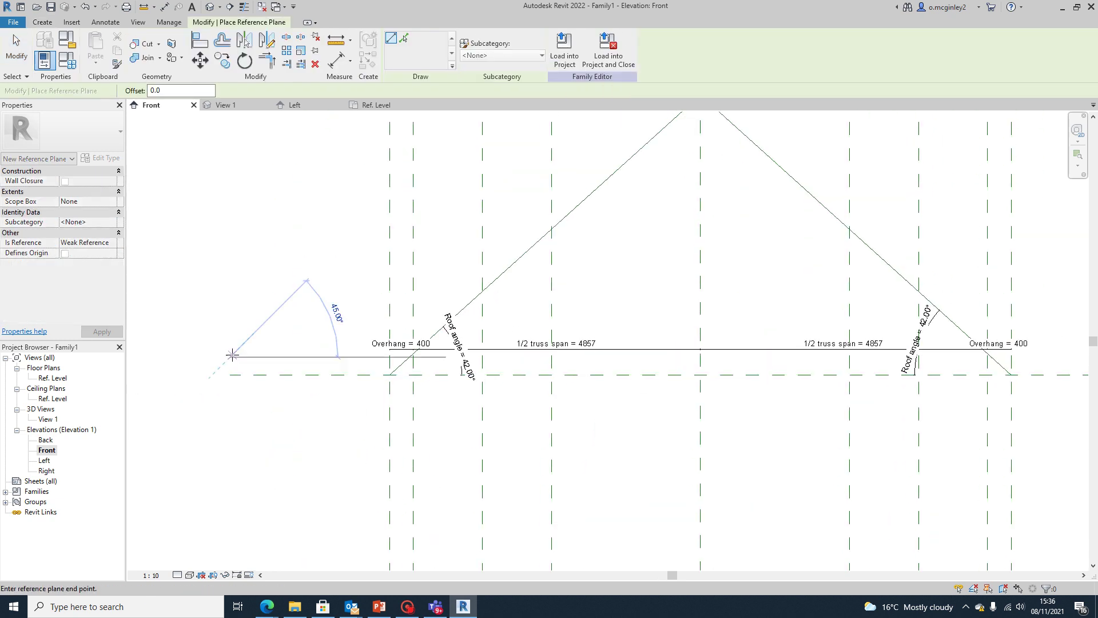
pyautogui.click(978, 340)
pyautogui.moveTo(978, 339); pyautogui.dragTo(712, 345, button='middle')
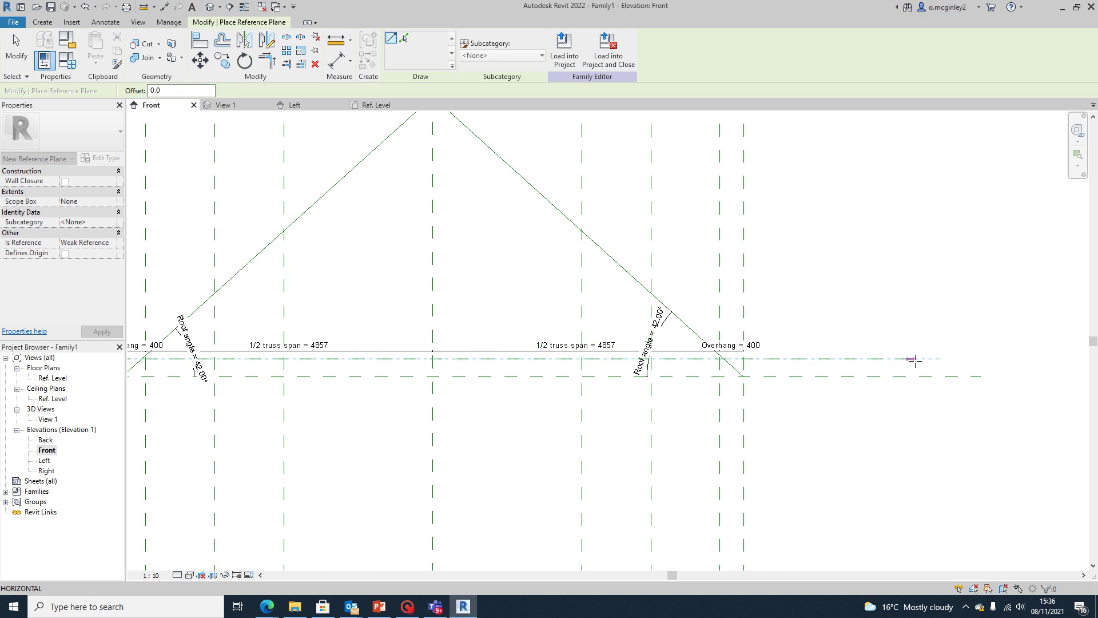
pyautogui.click(976, 362)
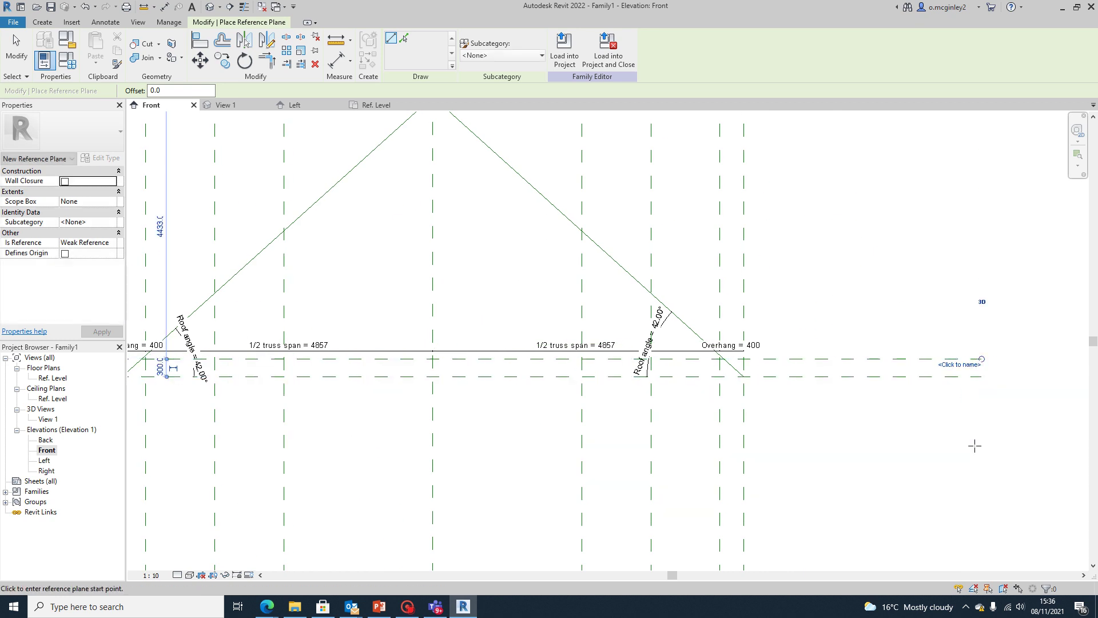
pyautogui.scroll(-2, 887, 468)
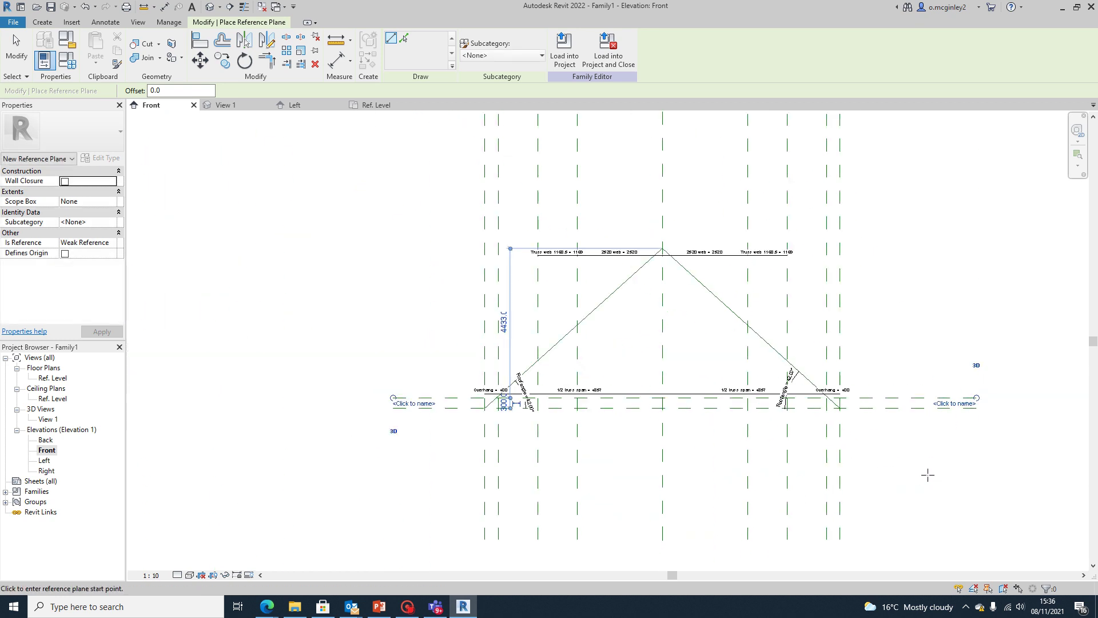
pyautogui.press('Escape')
pyautogui.scroll(5, 448, 430)
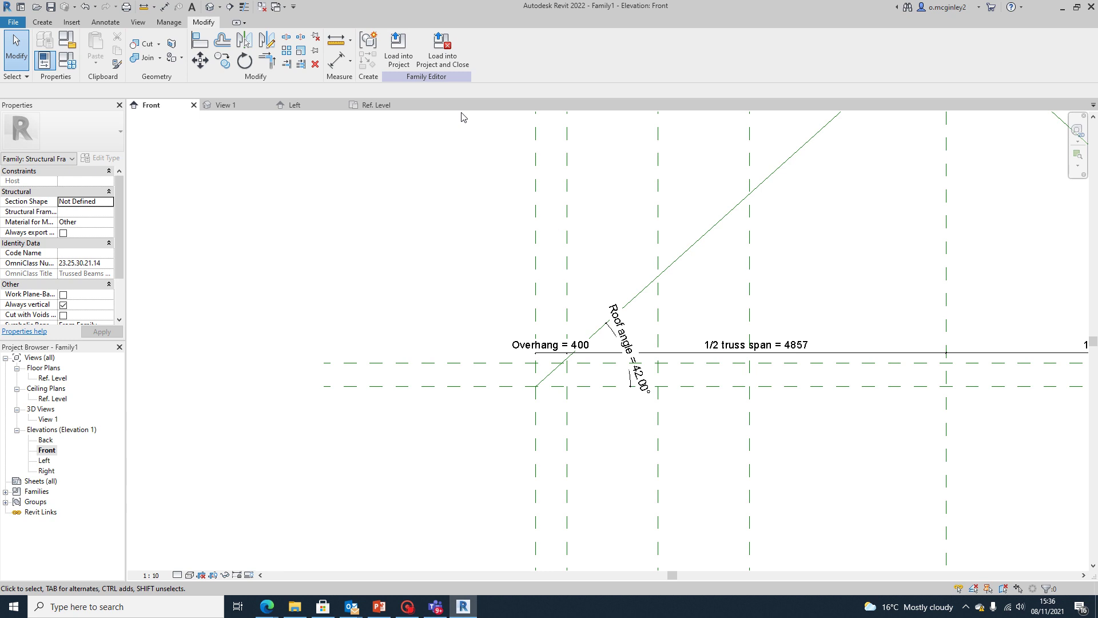
# Dimension the 300 gap between the base plane and the new horizontal plane
pyautogui.click(336, 60)
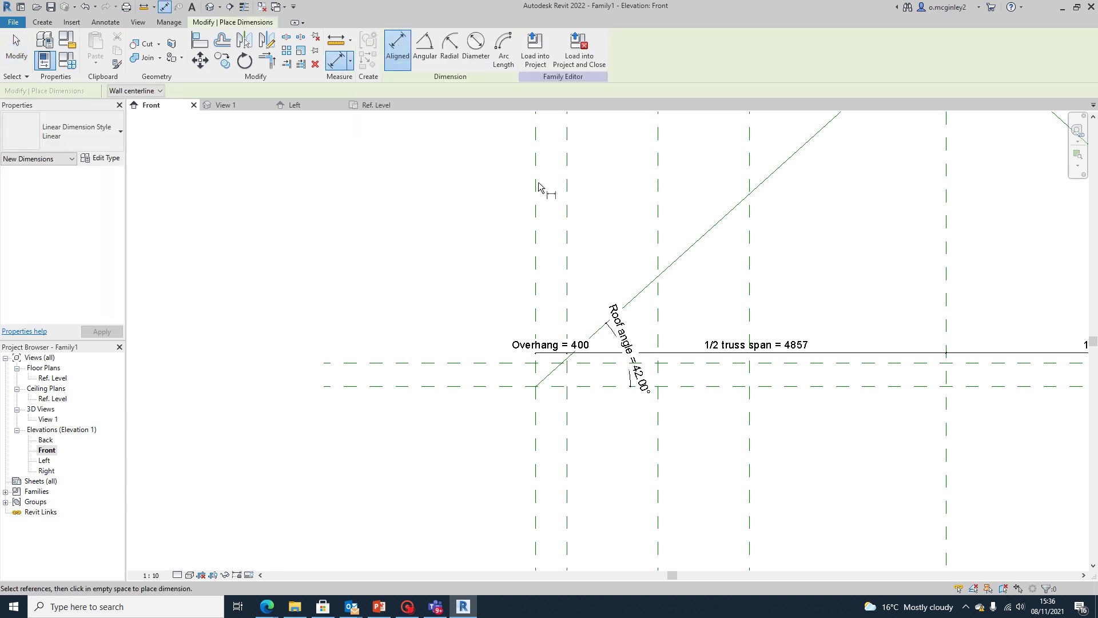
pyautogui.click(482, 387)
pyautogui.click(487, 362)
pyautogui.click(488, 390)
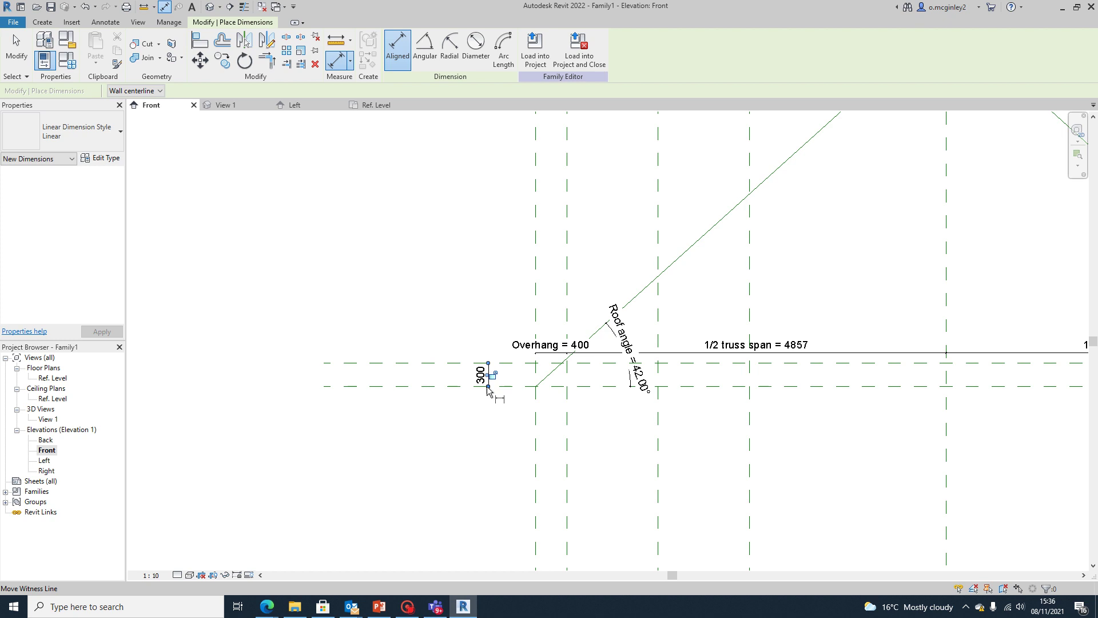
pyautogui.press('Escape')
pyautogui.scroll(2, 485, 386)
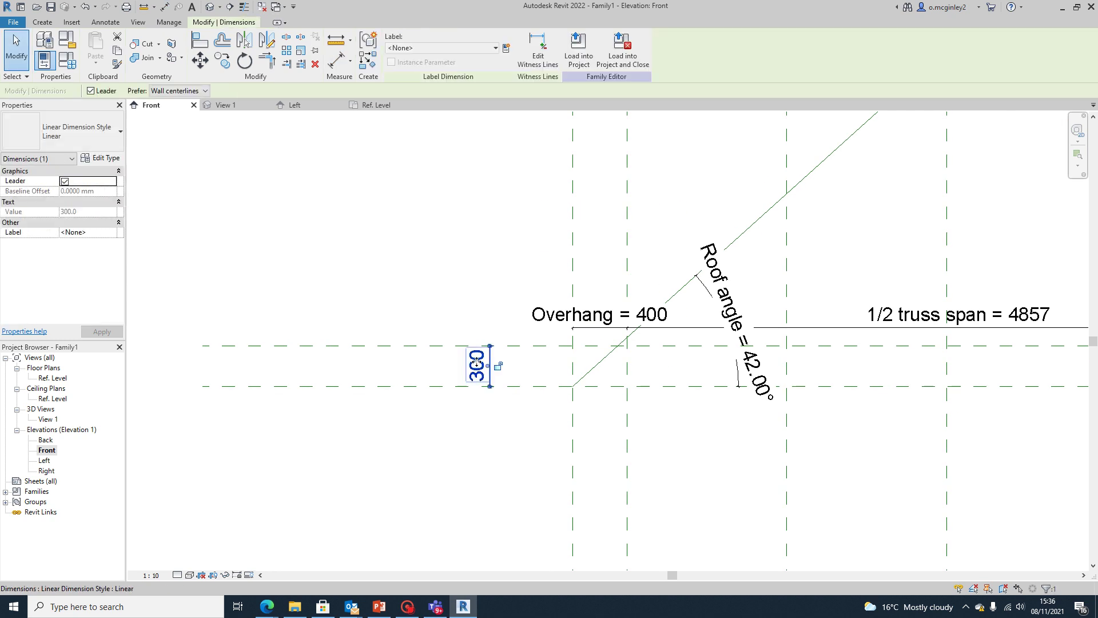
# Label the 300 dimension with a new 'Truss height' parameter and position its text
pyautogui.click(477, 47)
pyautogui.click(434, 65)
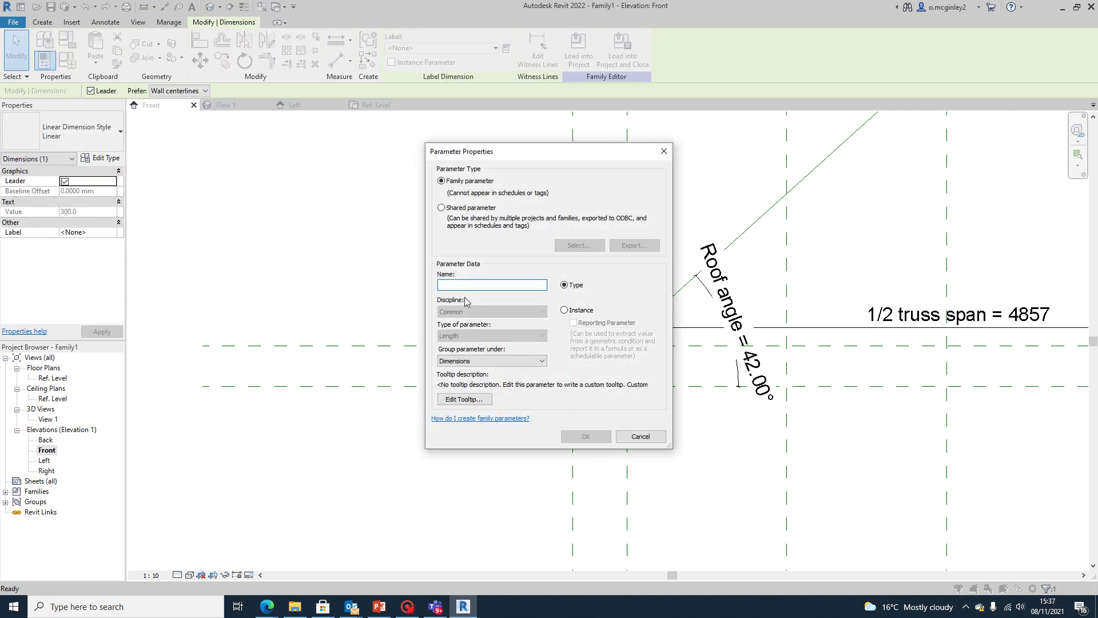
pyautogui.write('Truss height')
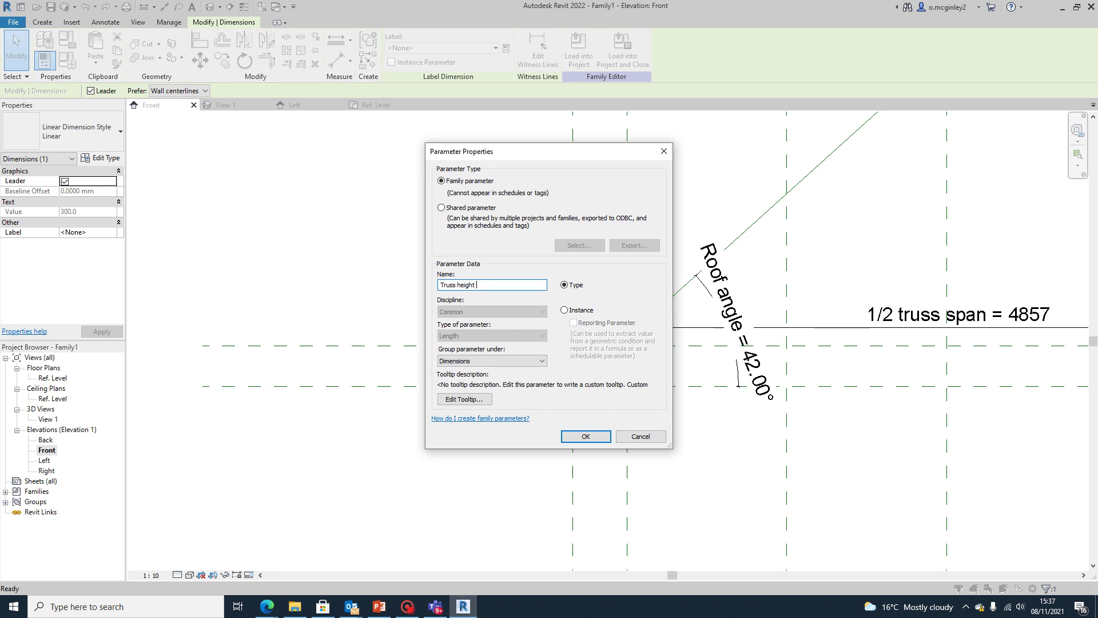
pyautogui.press('Return')
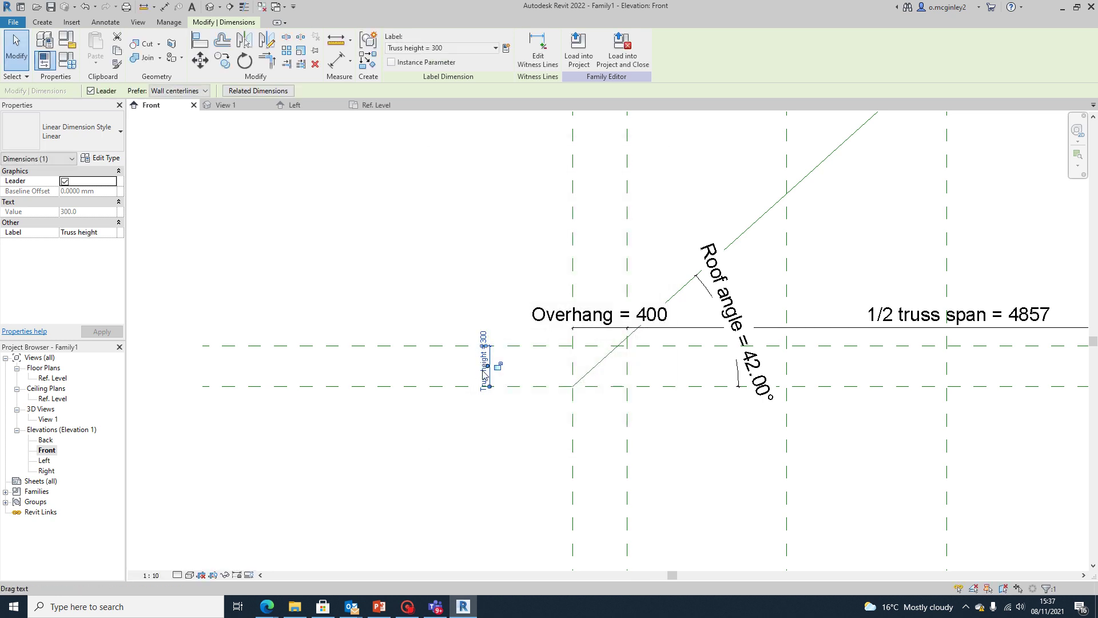
pyautogui.moveTo(485, 374); pyautogui.dragTo(485, 399)
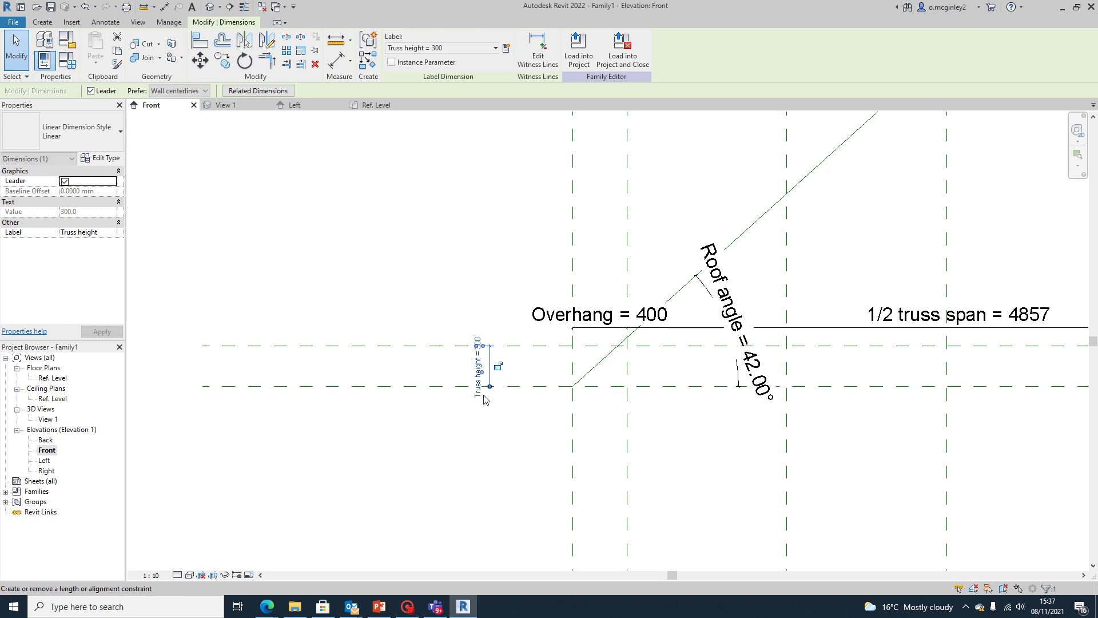
pyautogui.click(490, 417)
pyautogui.click(490, 366)
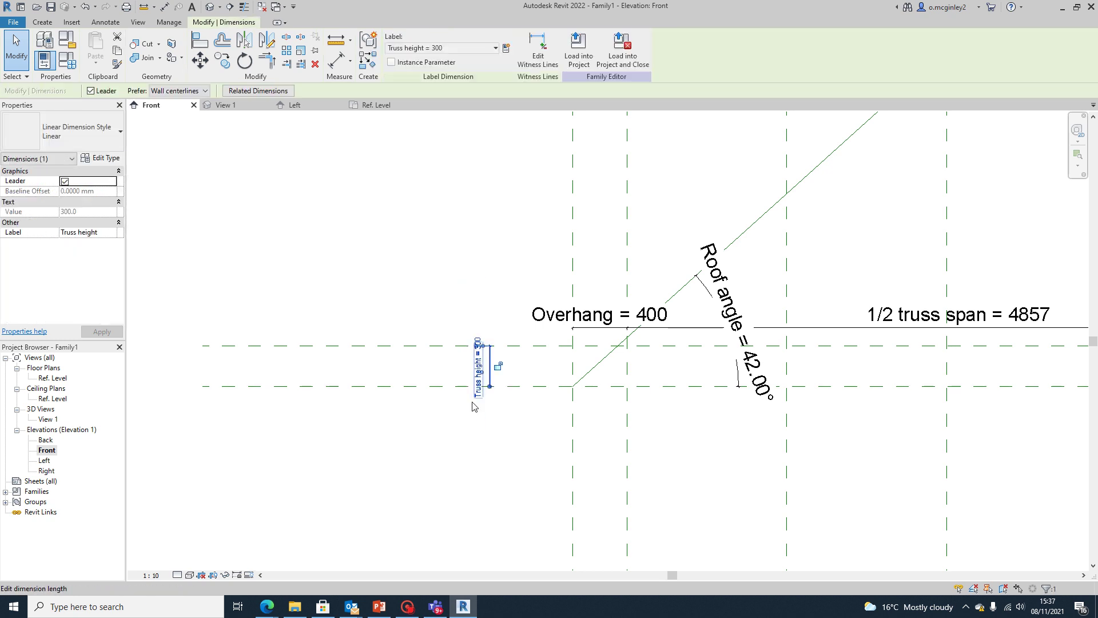
pyautogui.click(475, 318)
pyautogui.click(478, 306)
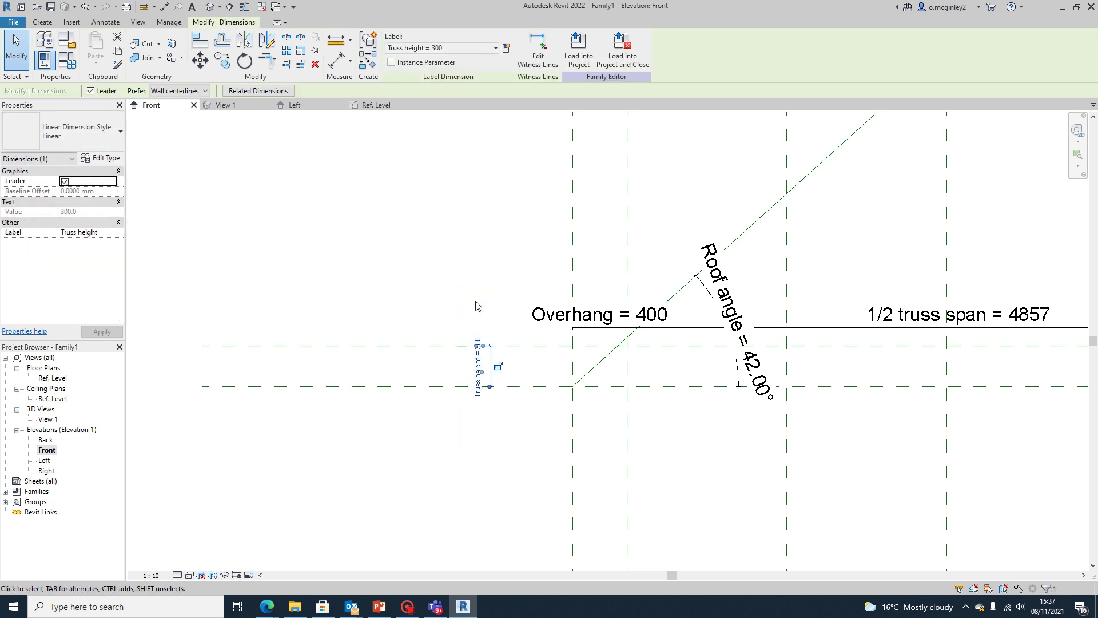
# Reselect the Truss height dimension and bring up the Family Types dialog
pyautogui.click(497, 371)
pyautogui.click(492, 407)
pyautogui.click(470, 398)
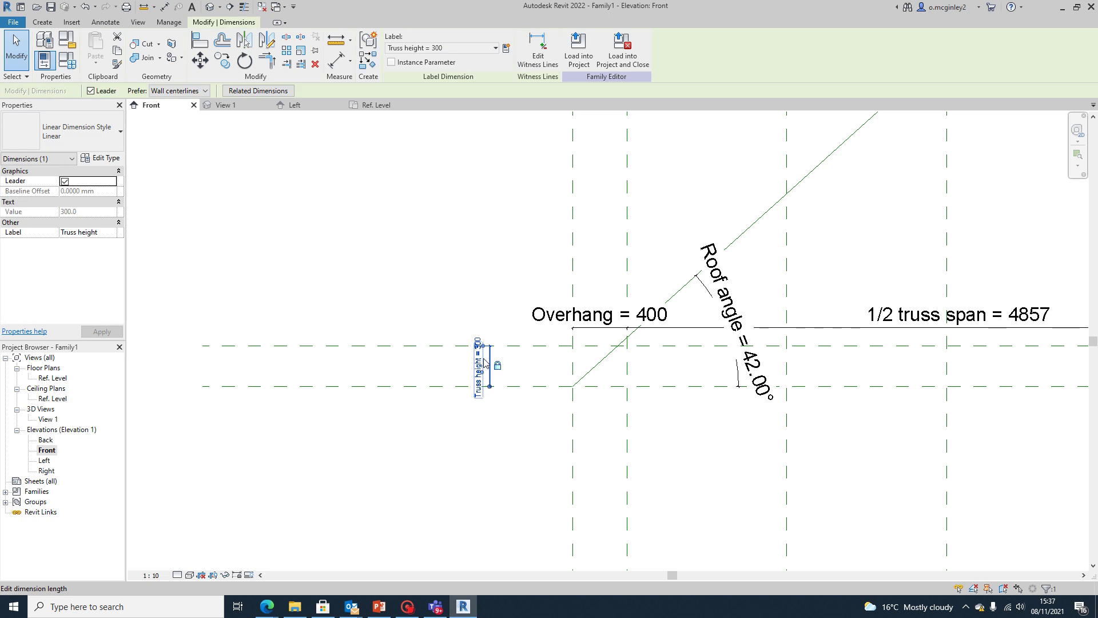
pyautogui.click(506, 48)
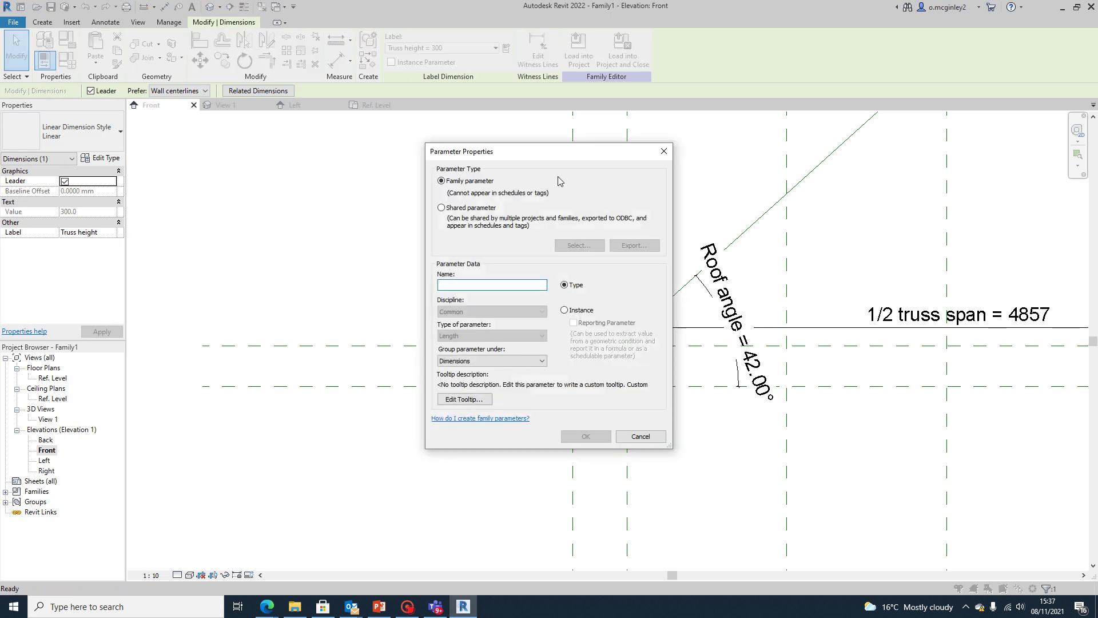
pyautogui.click(639, 435)
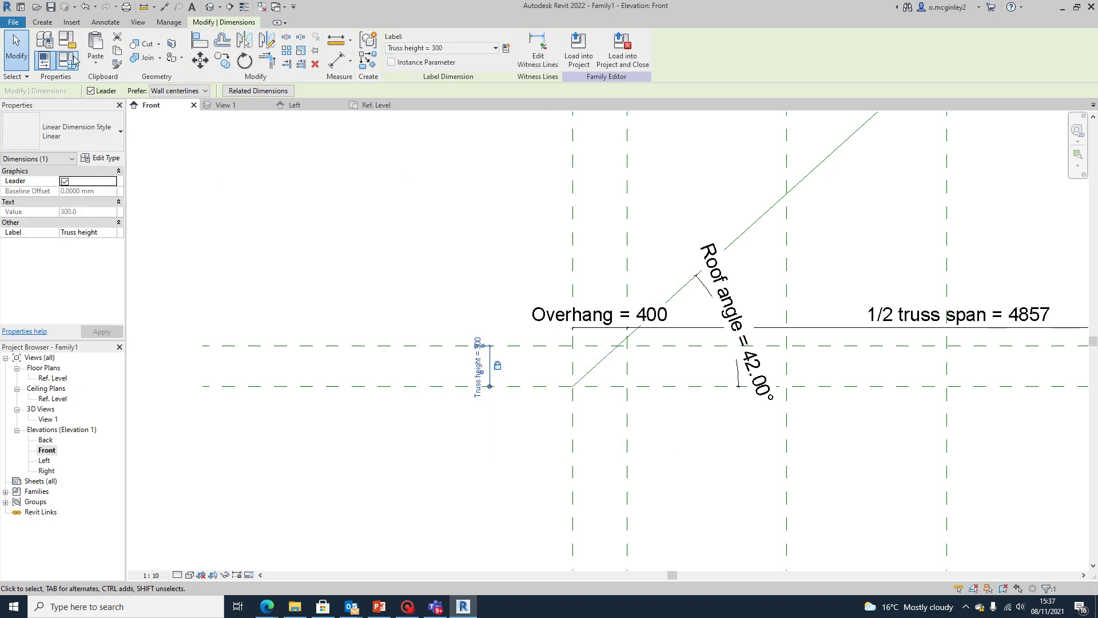
pyautogui.click(67, 38)
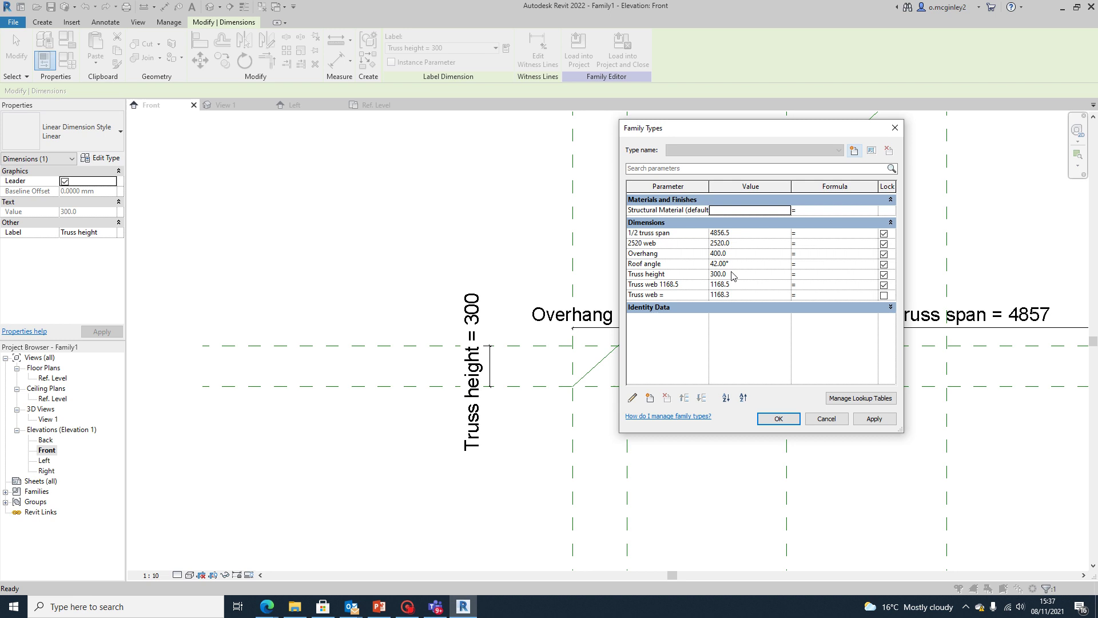
# Change Truss height from 300 to 200 in Family Types and apply it to the elevation
pyautogui.click(727, 274)
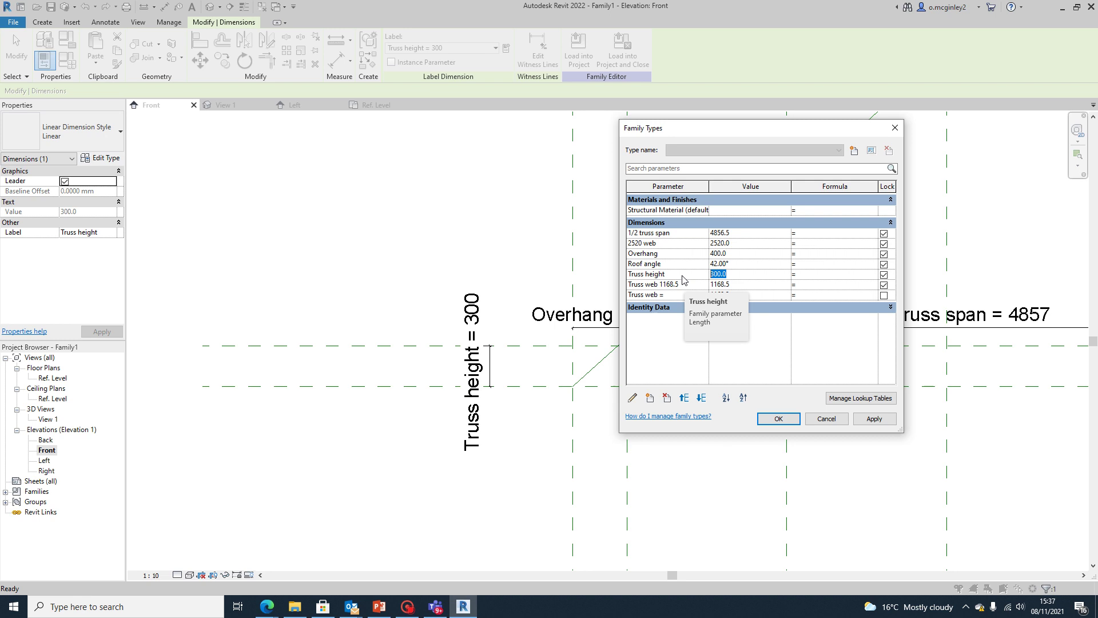
pyautogui.write('20')
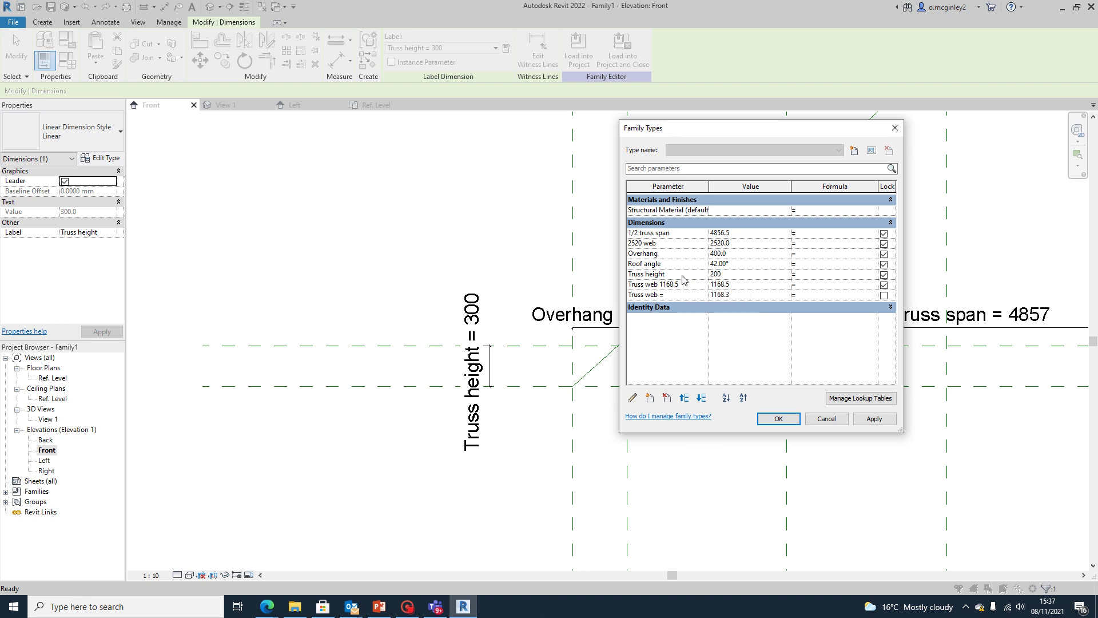
pyautogui.write('0')
pyautogui.press('Tab')
pyautogui.click(881, 421)
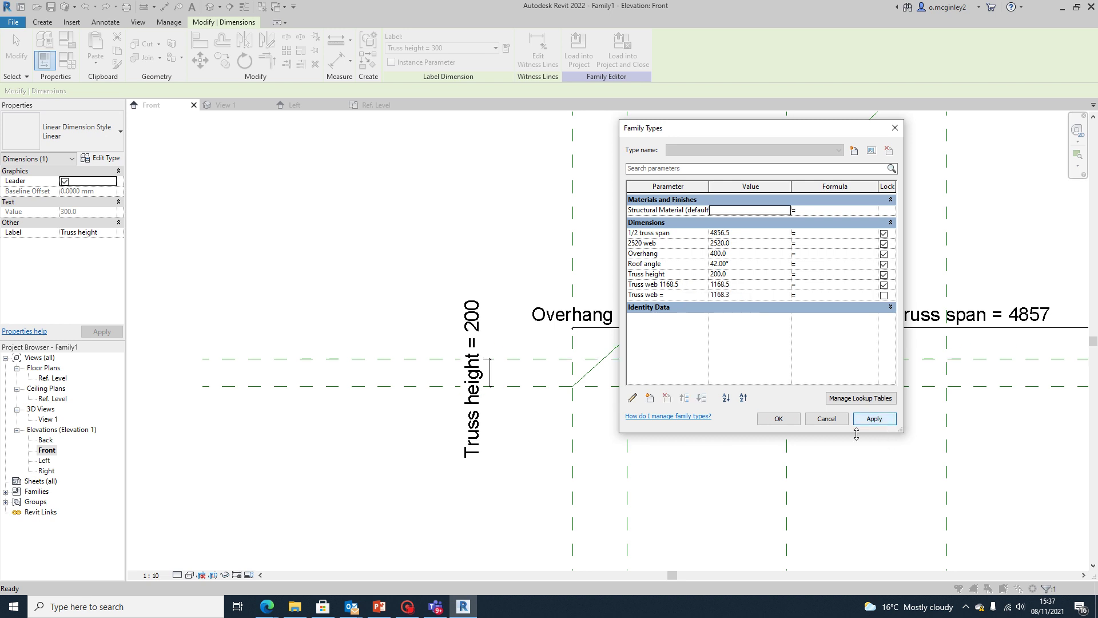
pyautogui.click(778, 418)
pyautogui.click(719, 450)
pyautogui.scroll(-5, 719, 449)
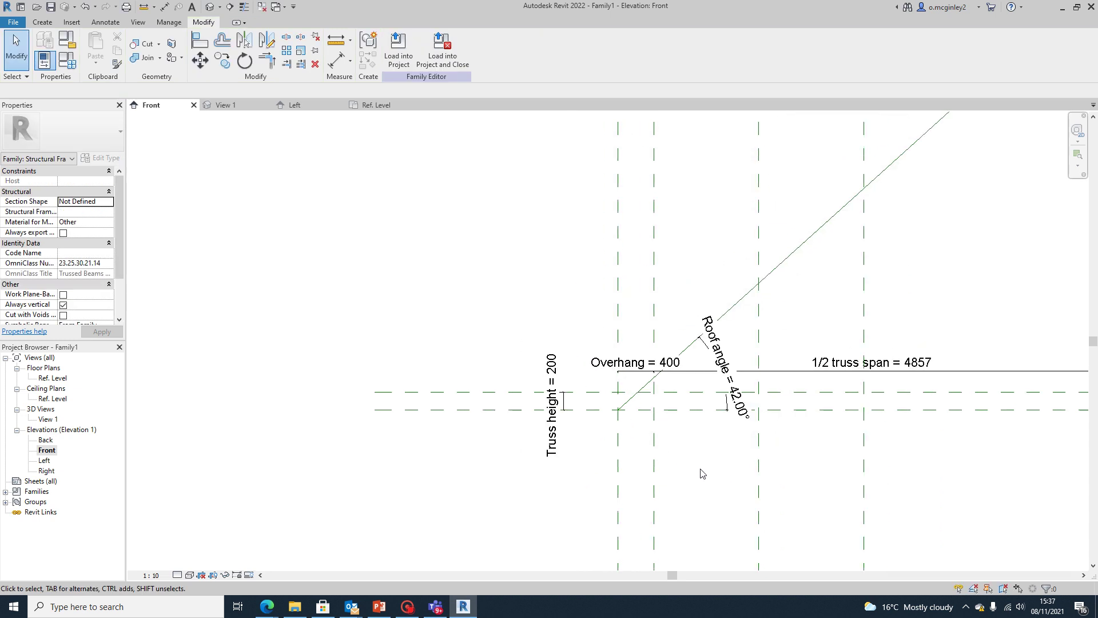
pyautogui.moveTo(621, 447); pyautogui.dragTo(588, 449, button='middle')
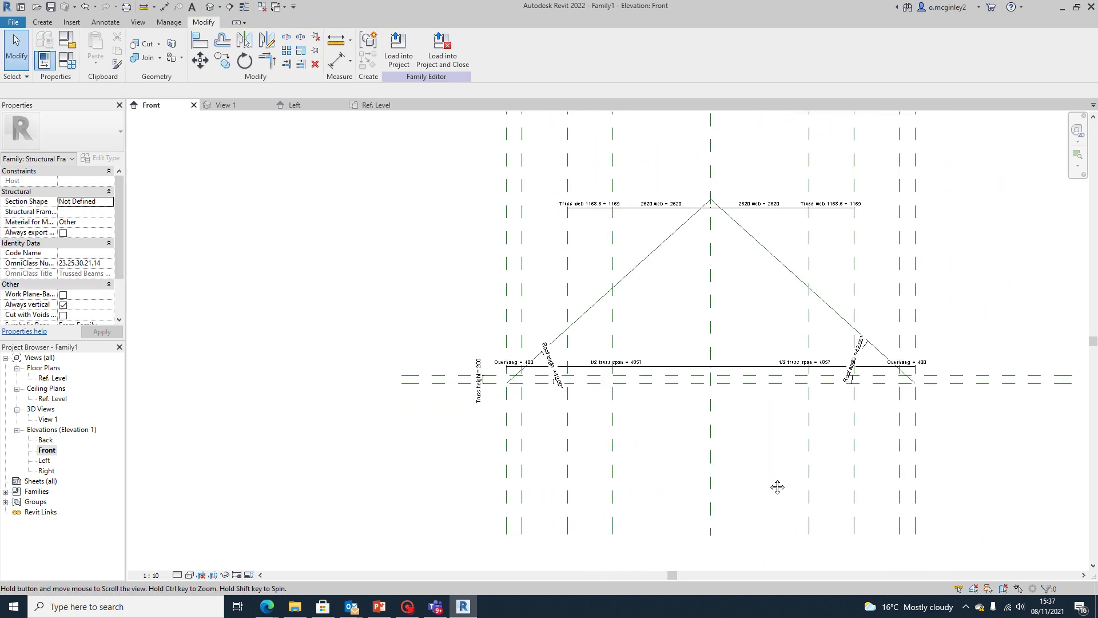
pyautogui.scroll(2, 492, 380)
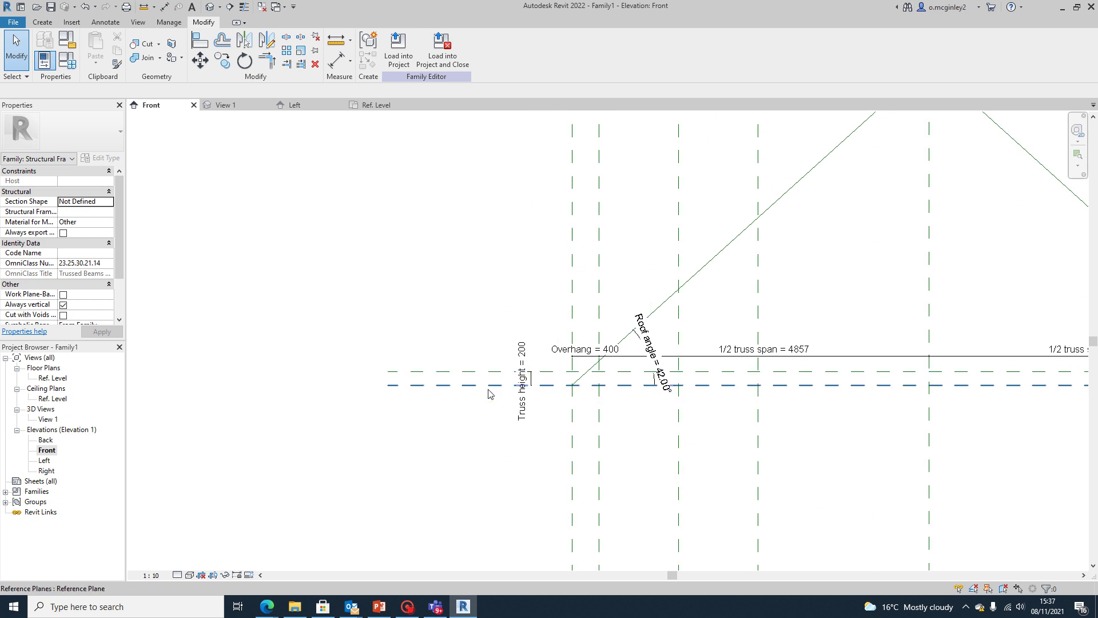
pyautogui.moveTo(264, 605)
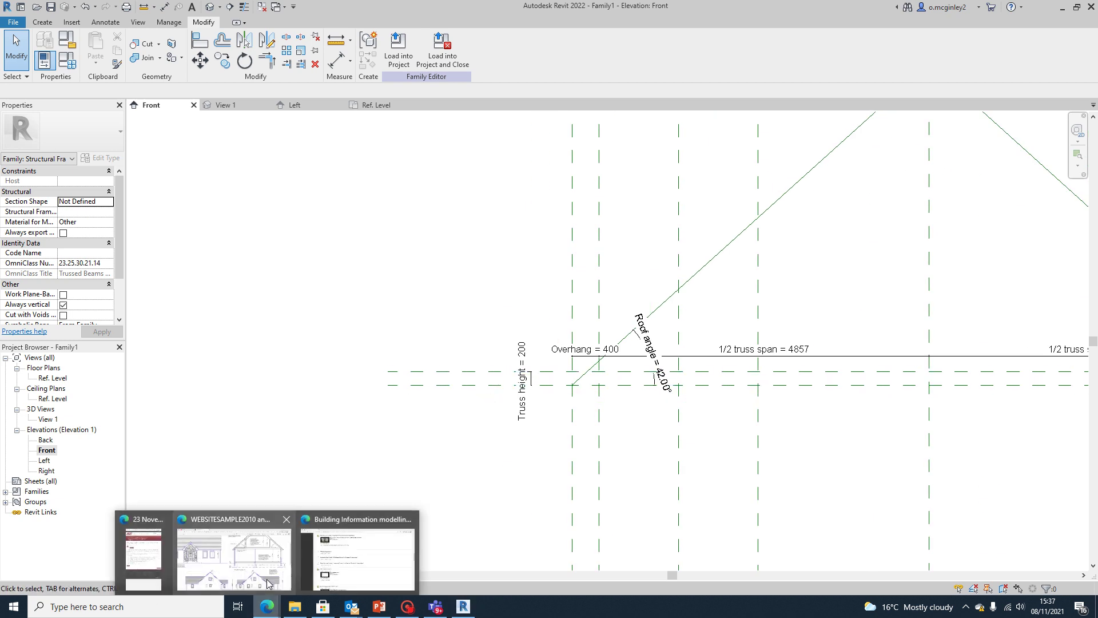
pyautogui.click(267, 578)
pyautogui.scroll(3, 695, 247)
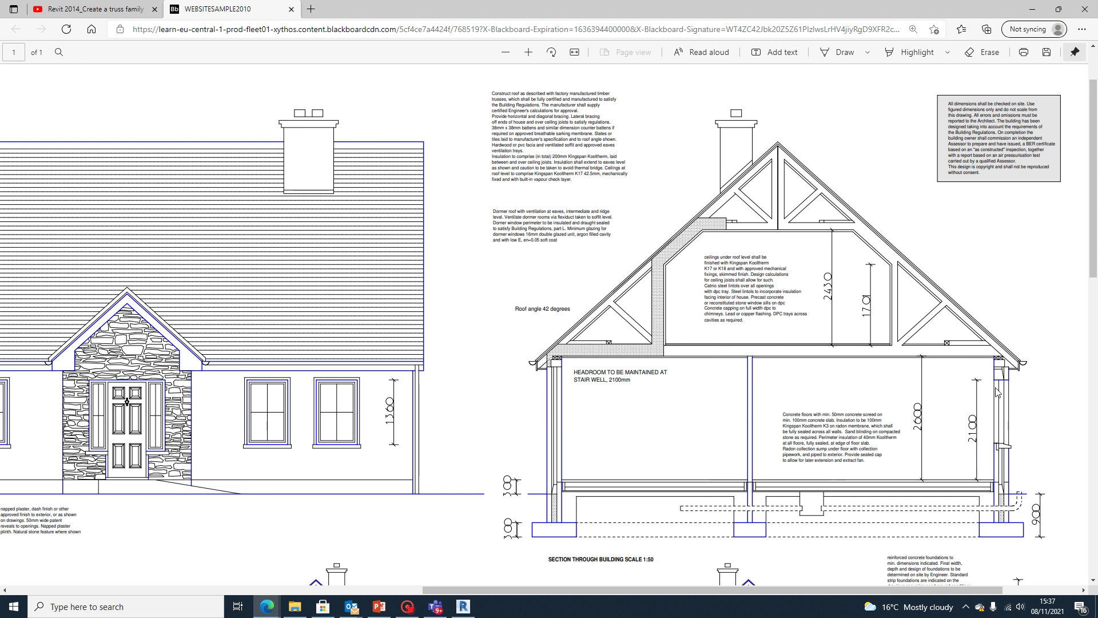
pyautogui.scroll(-5, 996, 393)
pyautogui.scroll(7, 801, 446)
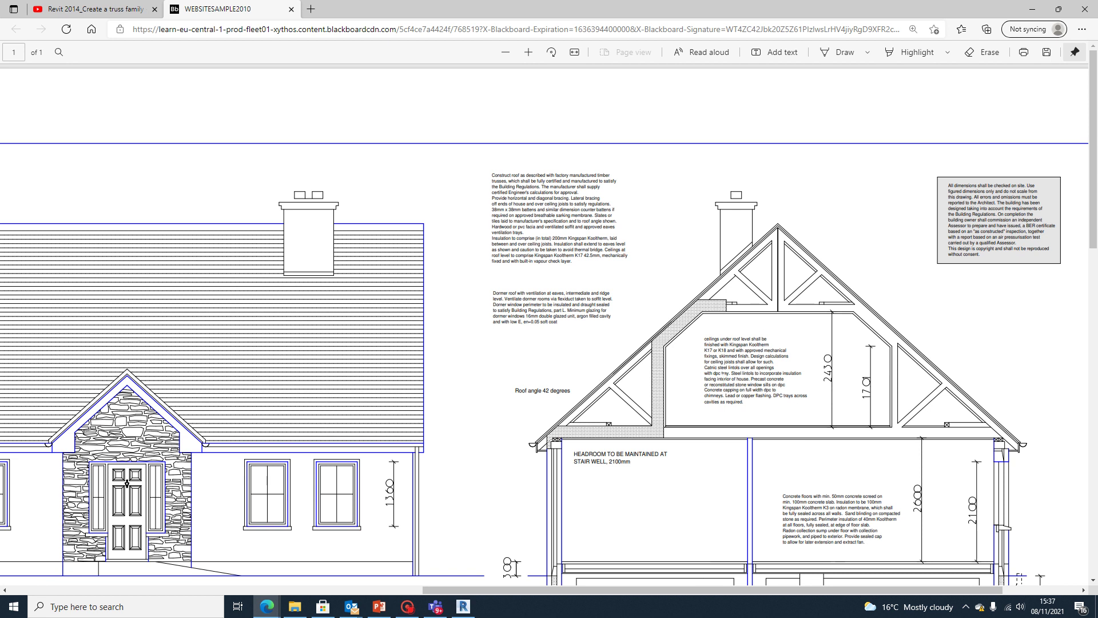
pyautogui.scroll(-2, 739, 378)
pyautogui.scroll(-2, 823, 426)
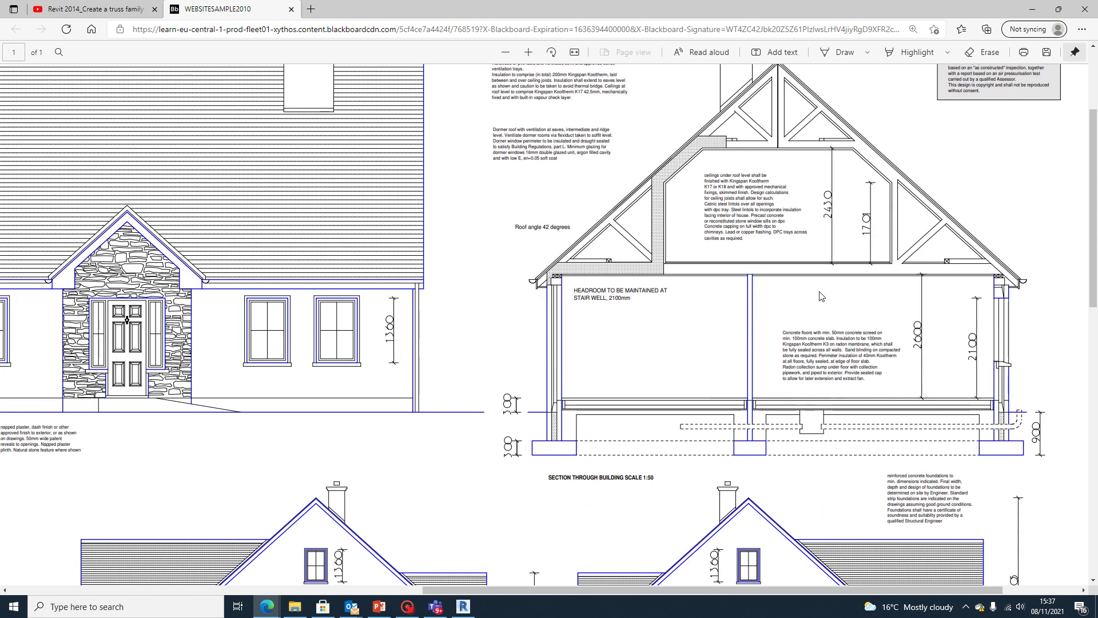
pyautogui.scroll(2, 823, 294)
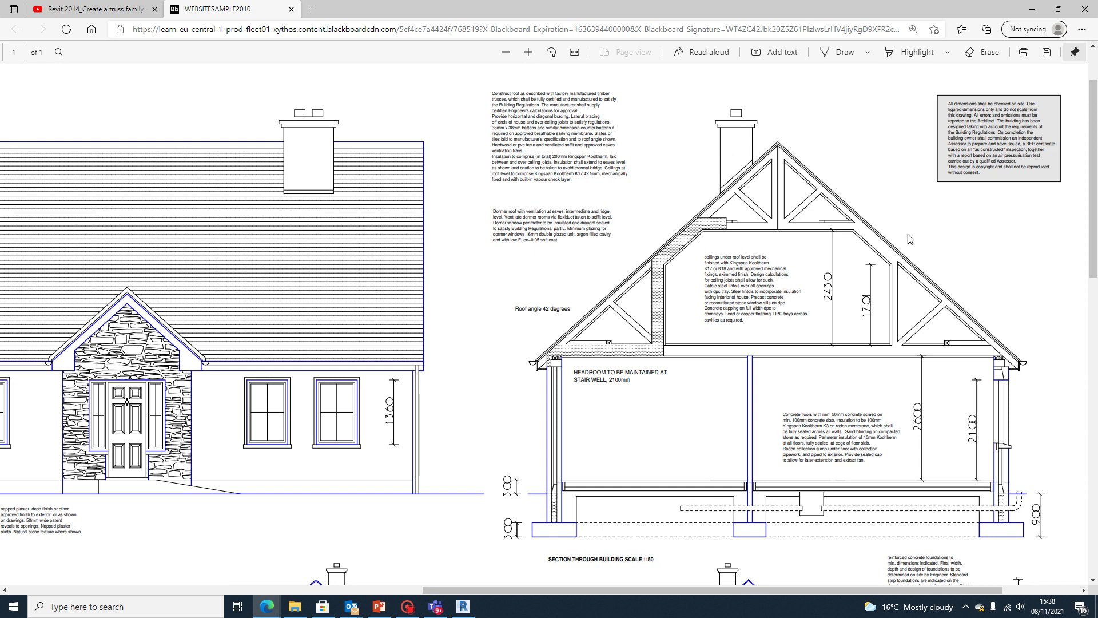
pyautogui.scroll(3, 577, 375)
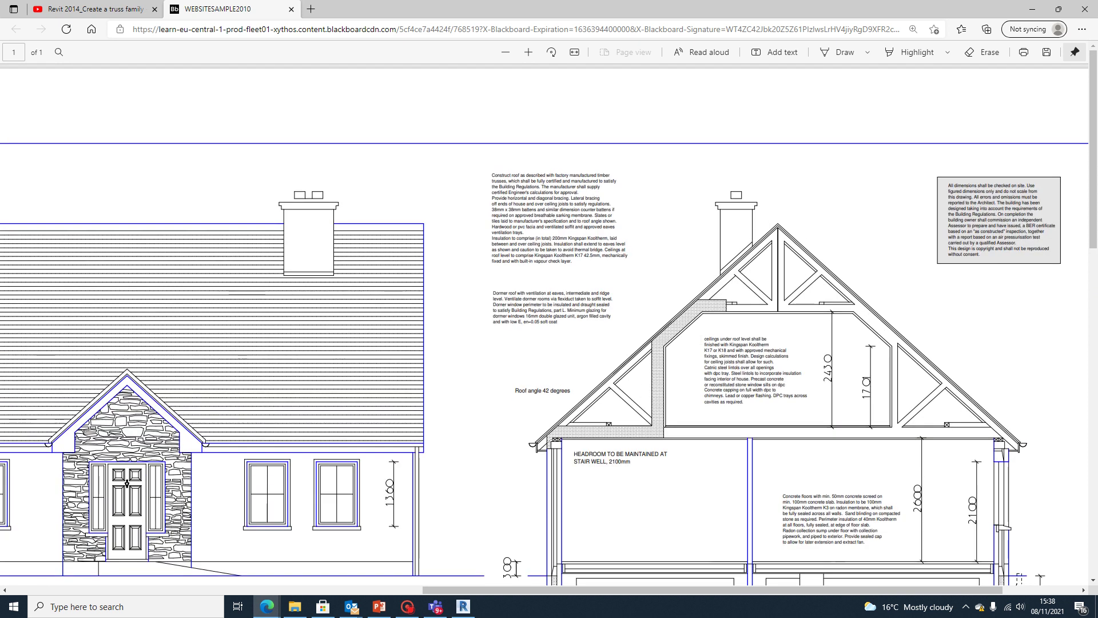
# Draw a vertical reference plane 1620 left of the truss centre
pyautogui.click(464, 606)
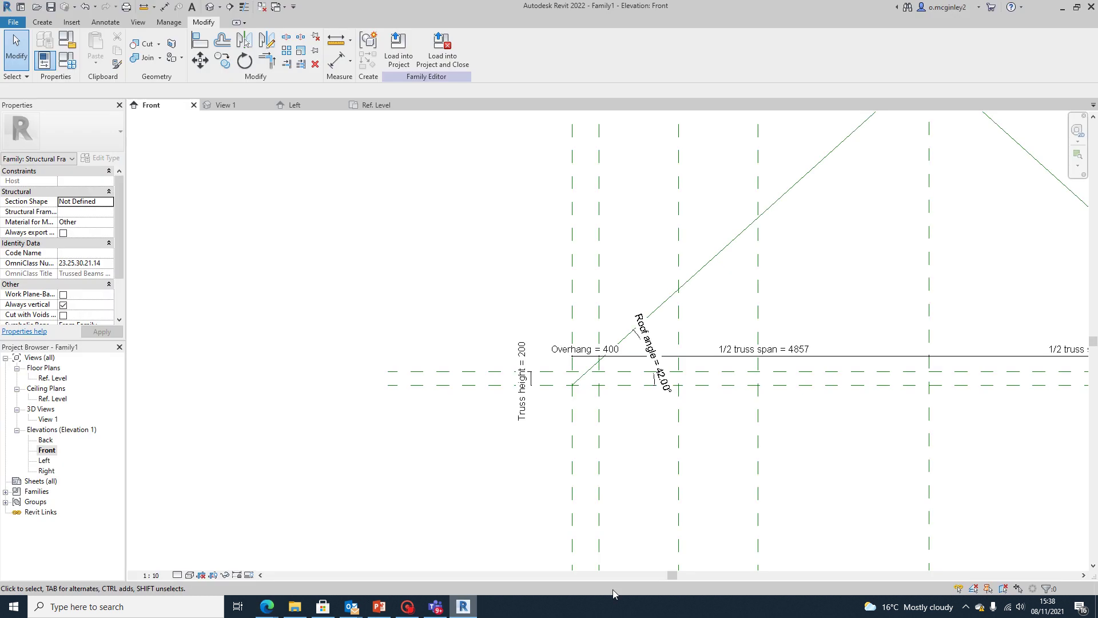
pyautogui.scroll(-5, 569, 409)
pyautogui.scroll(-2, 569, 409)
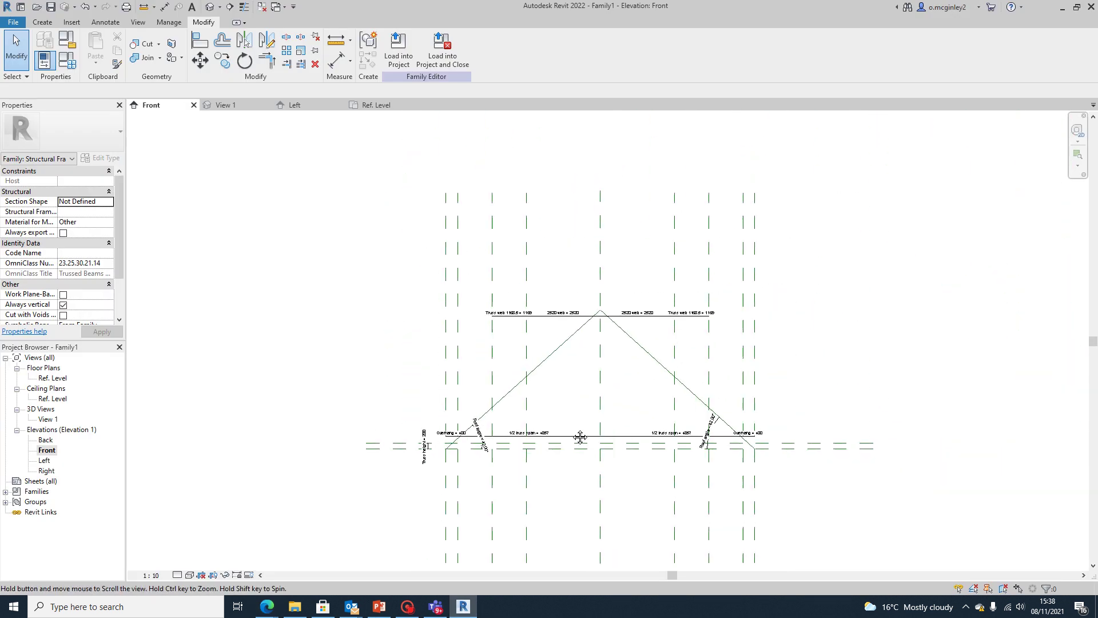
pyautogui.moveTo(566, 330); pyautogui.dragTo(564, 302, button='middle')
pyautogui.scroll(2, 564, 301)
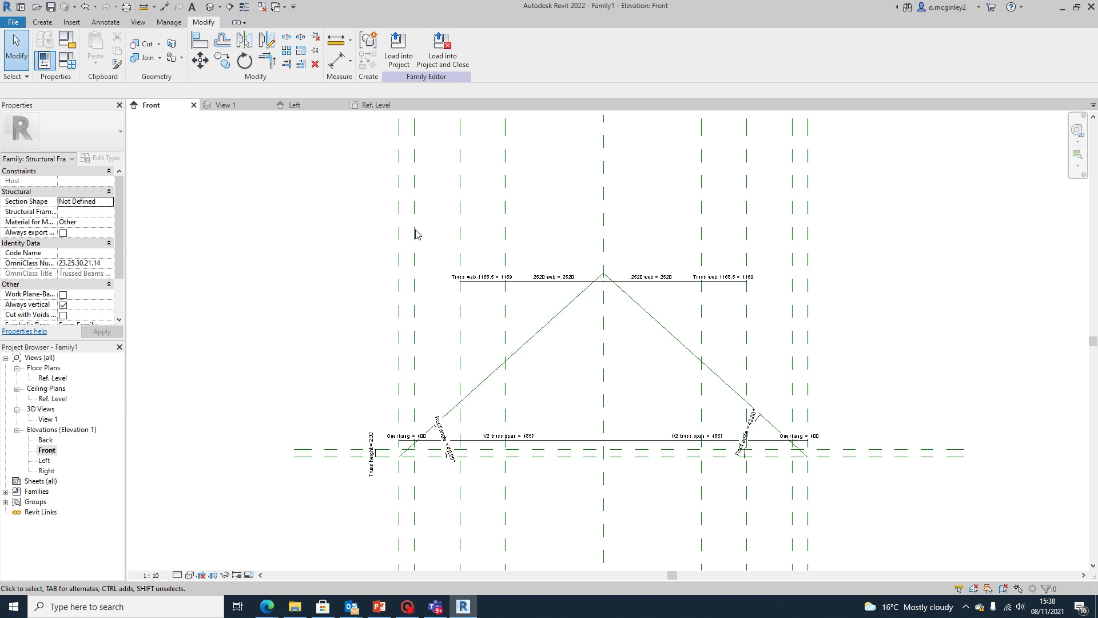
pyautogui.scroll(1, 606, 284)
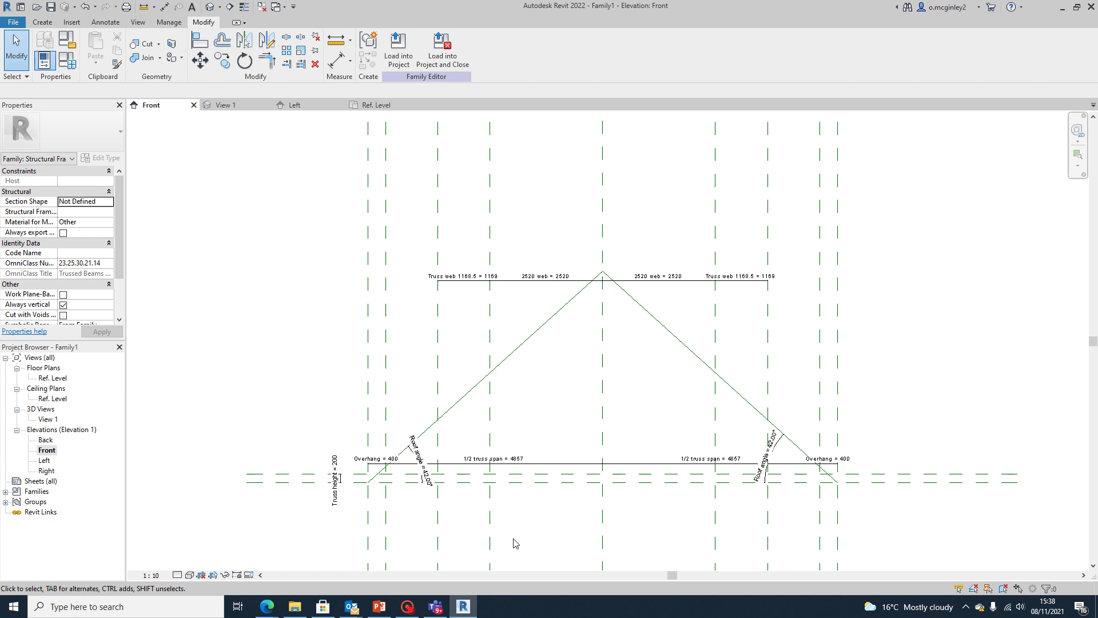
pyautogui.click(42, 23)
pyautogui.click(650, 49)
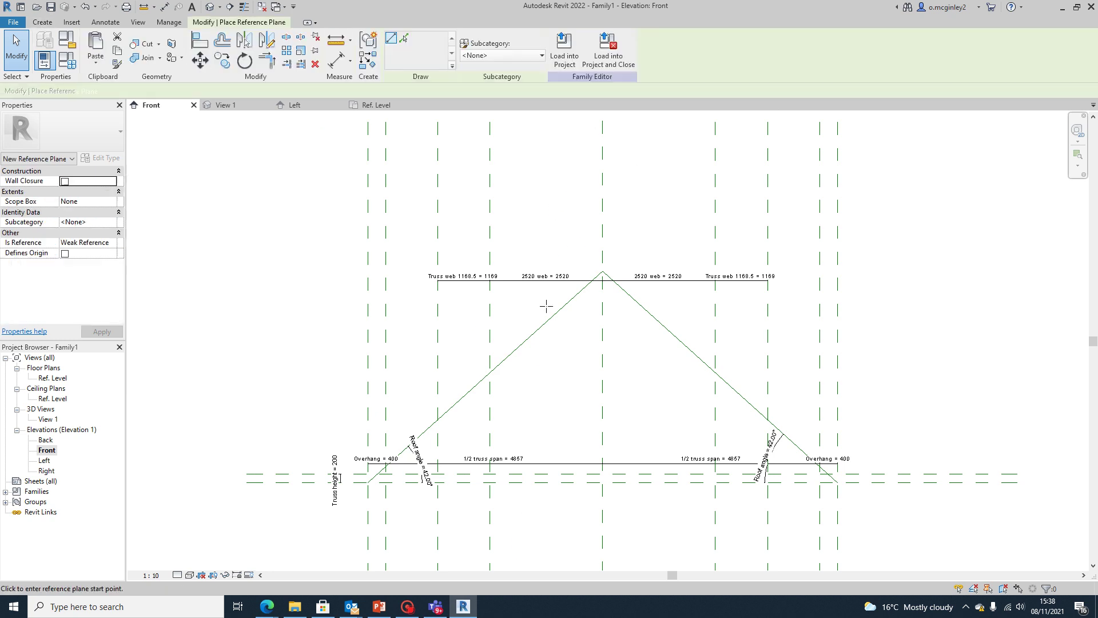
pyautogui.scroll(-2, 535, 191)
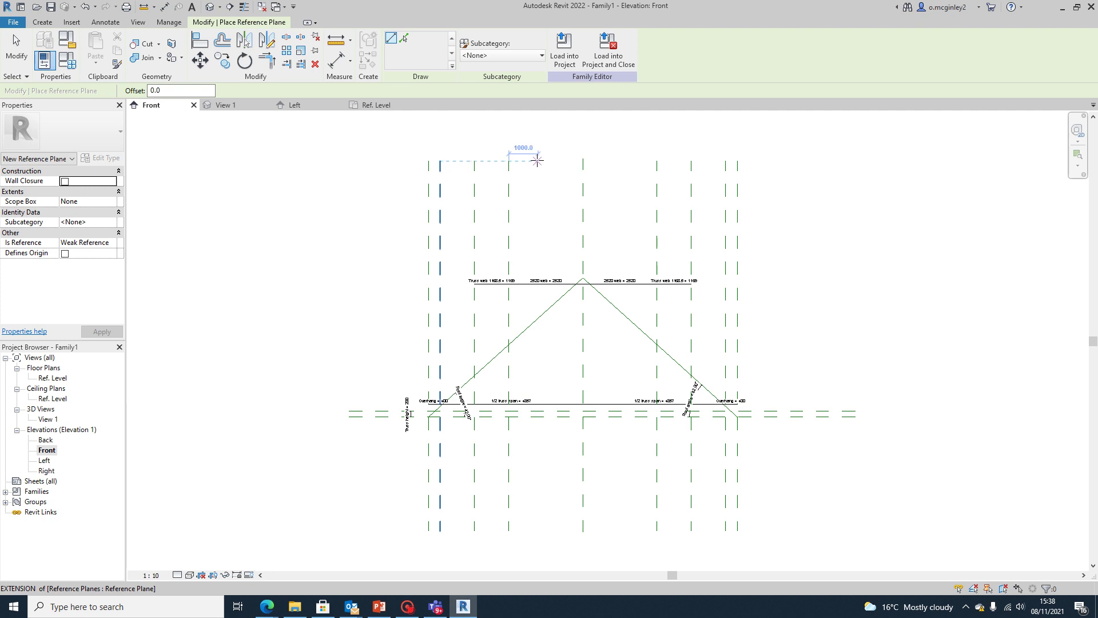
pyautogui.click(534, 161)
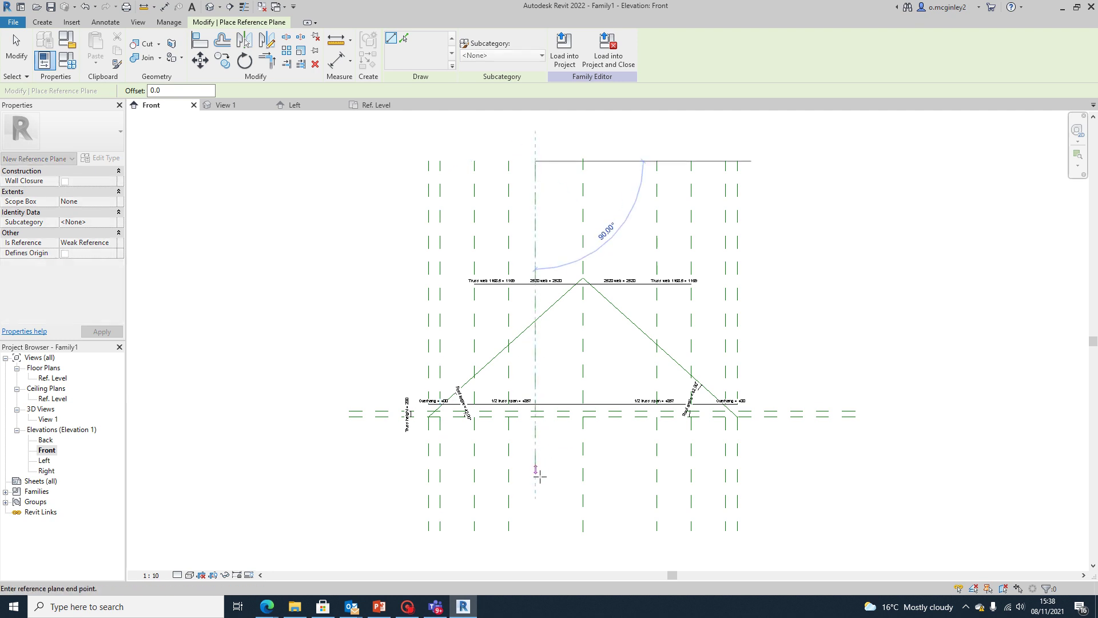
pyautogui.click(534, 531)
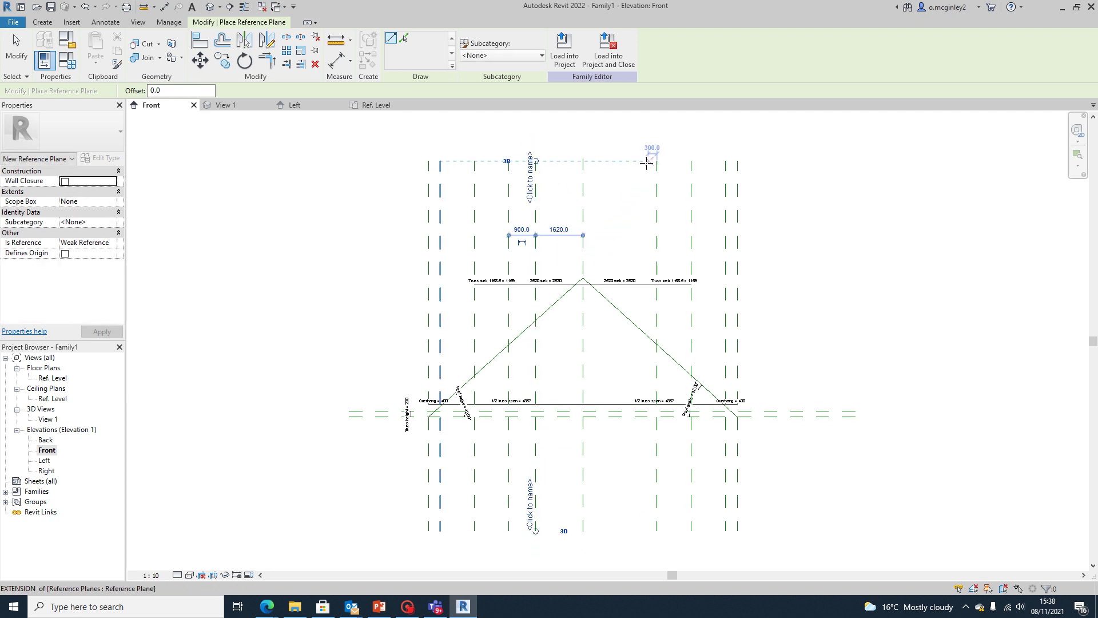
pyautogui.press('Escape')
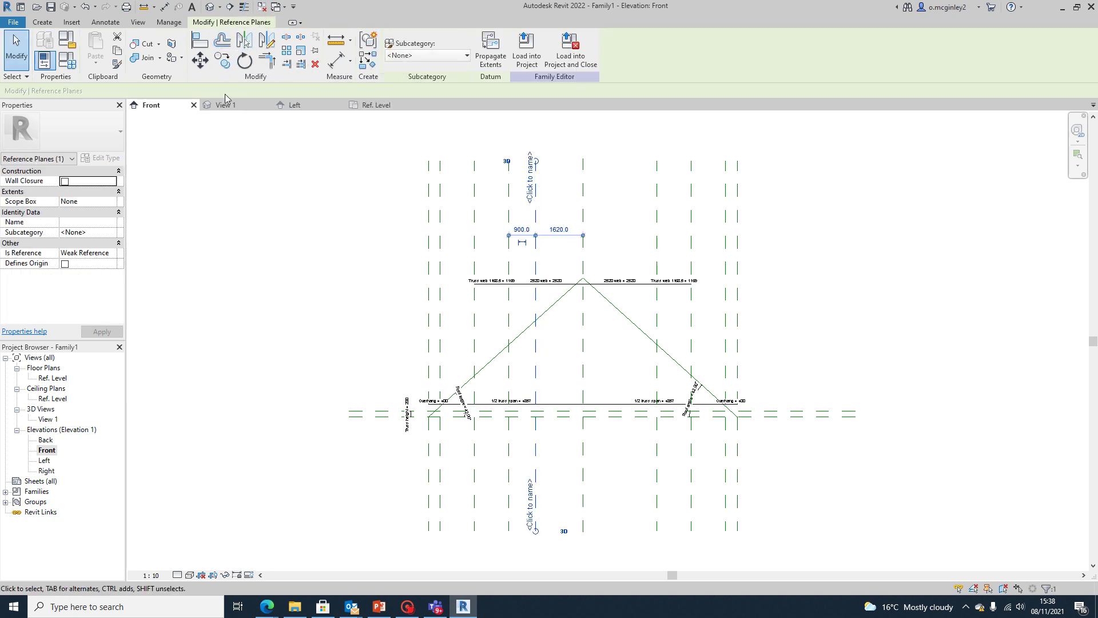
# Mirror a copy of the new plane about the centre reference plane onto the right side
pyautogui.click(245, 43)
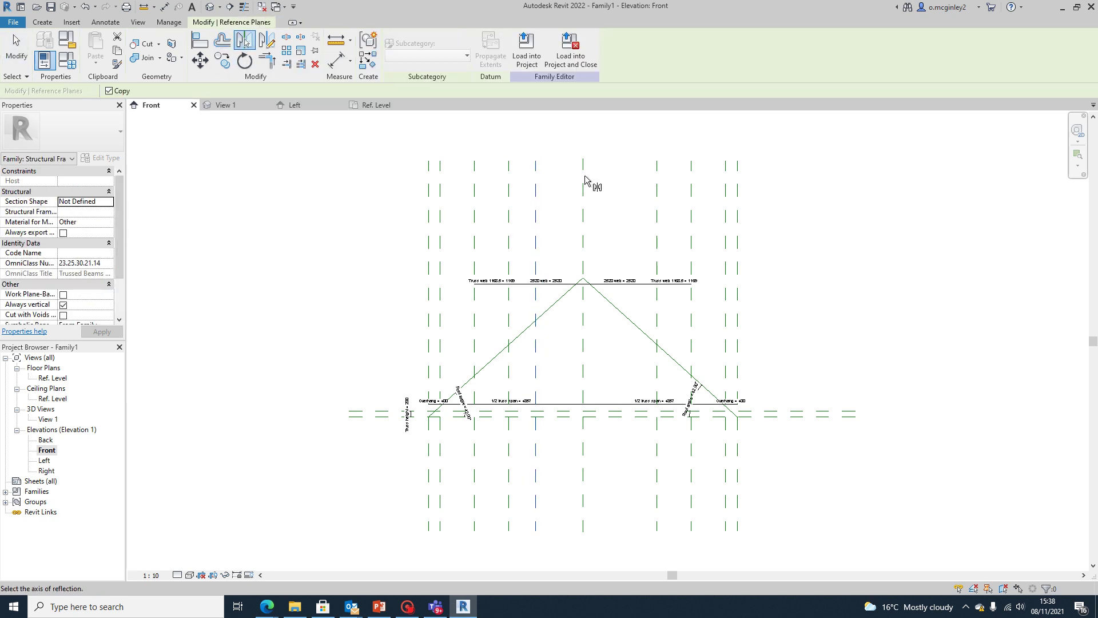
pyautogui.click(583, 180)
pyautogui.click(851, 295)
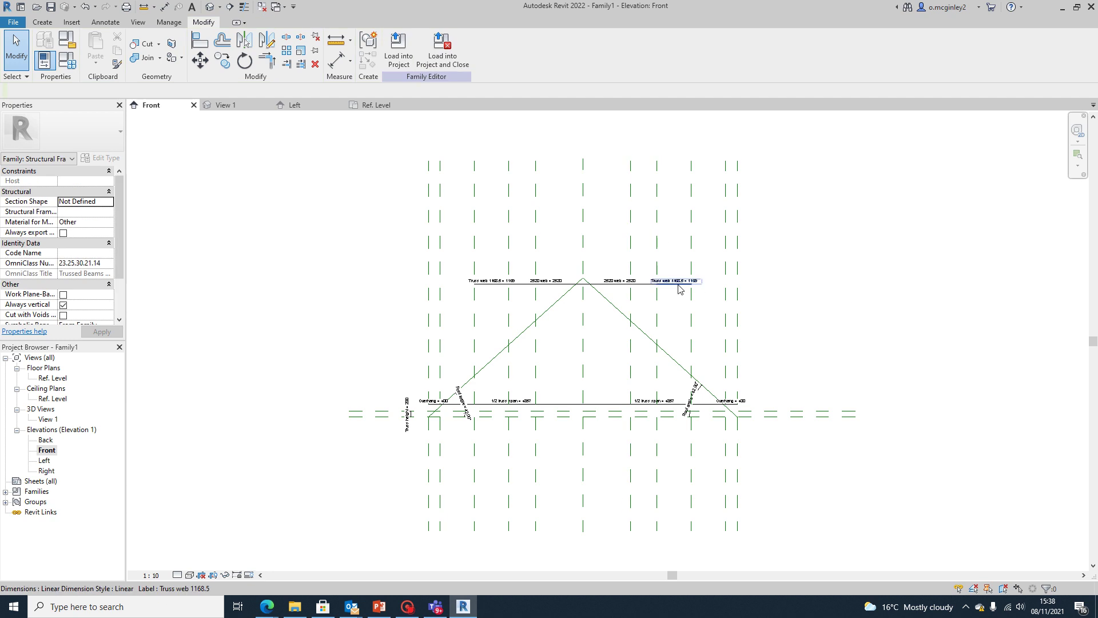
pyautogui.scroll(-2, 554, 245)
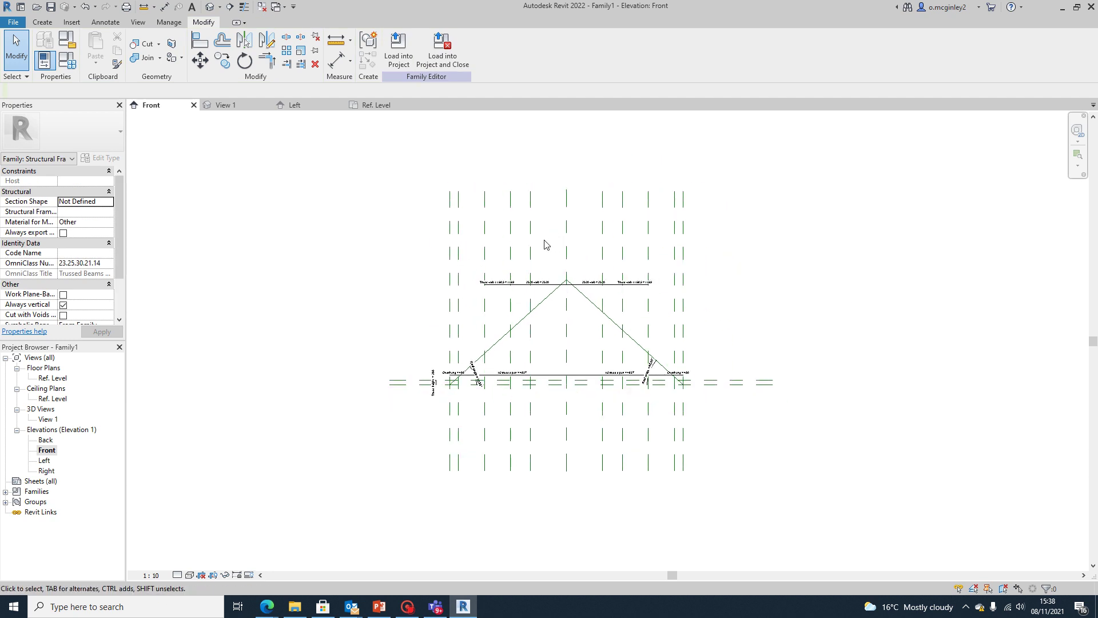
# Place a two-part aligned dimension chain (1620, 1620) from the left web plane through the centre to the right plane
pyautogui.scroll(2, 531, 246)
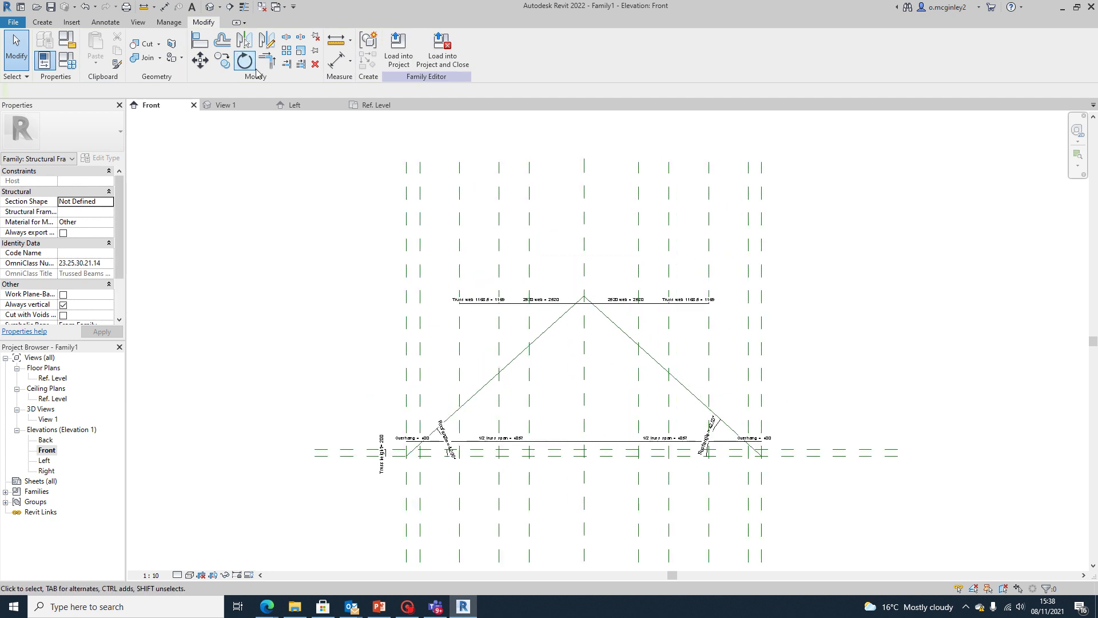
pyautogui.click(349, 62)
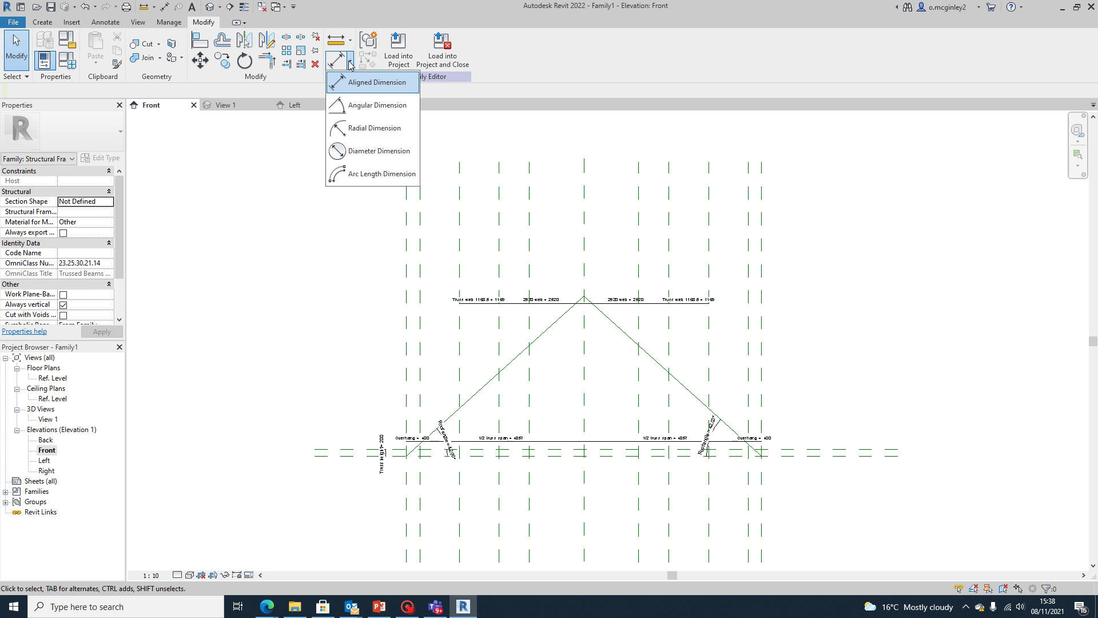
pyautogui.click(377, 81)
pyautogui.click(532, 222)
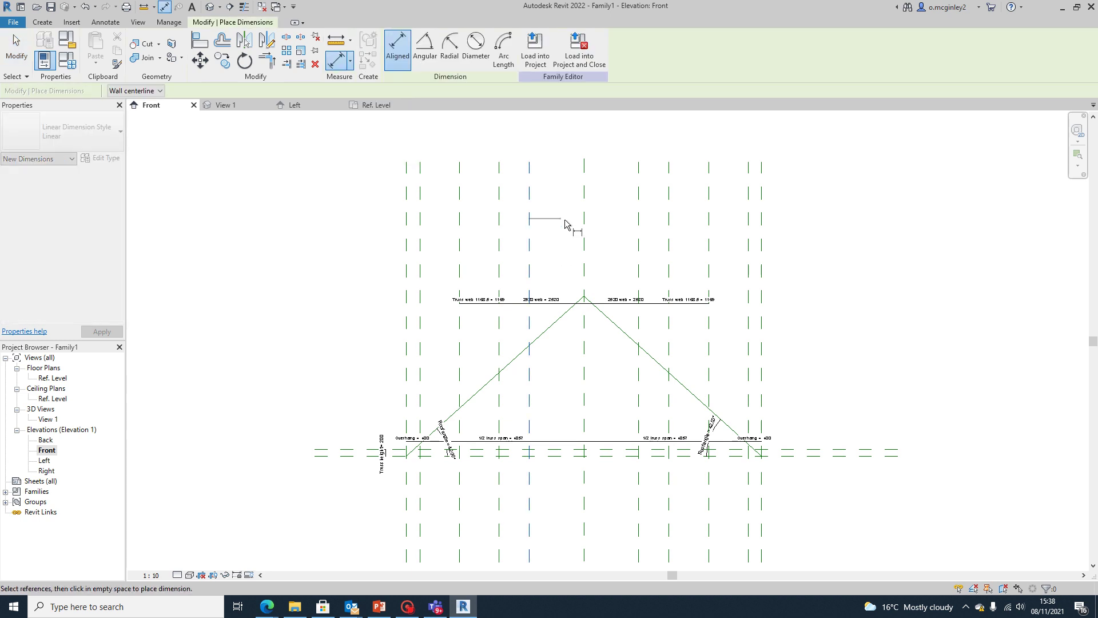
pyautogui.click(585, 232)
pyautogui.click(598, 234)
pyautogui.scroll(3, 605, 241)
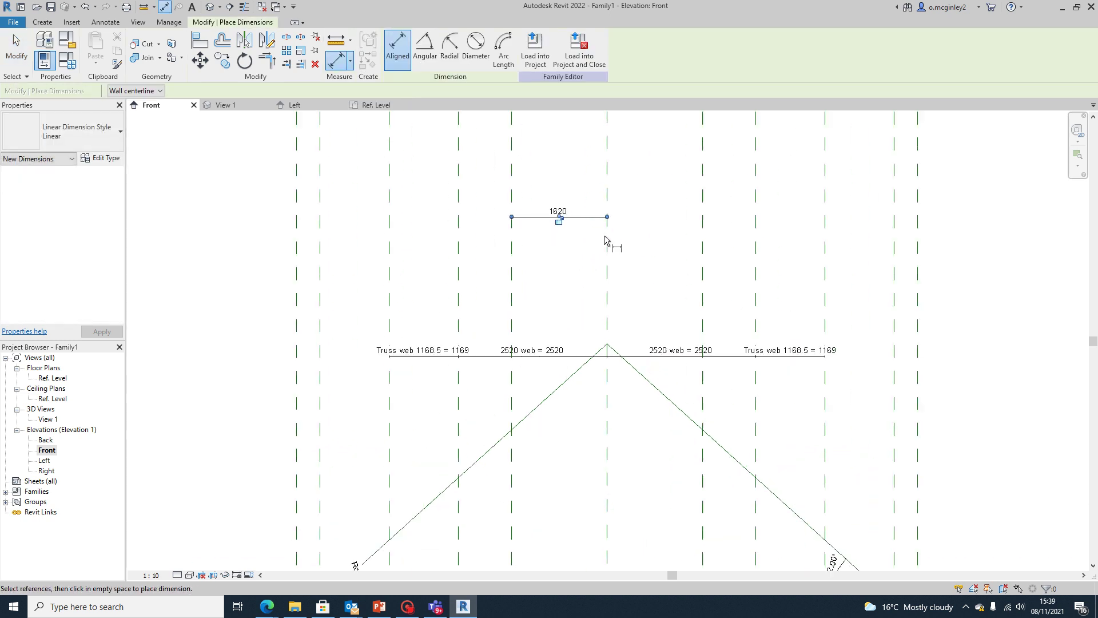
pyautogui.click(609, 198)
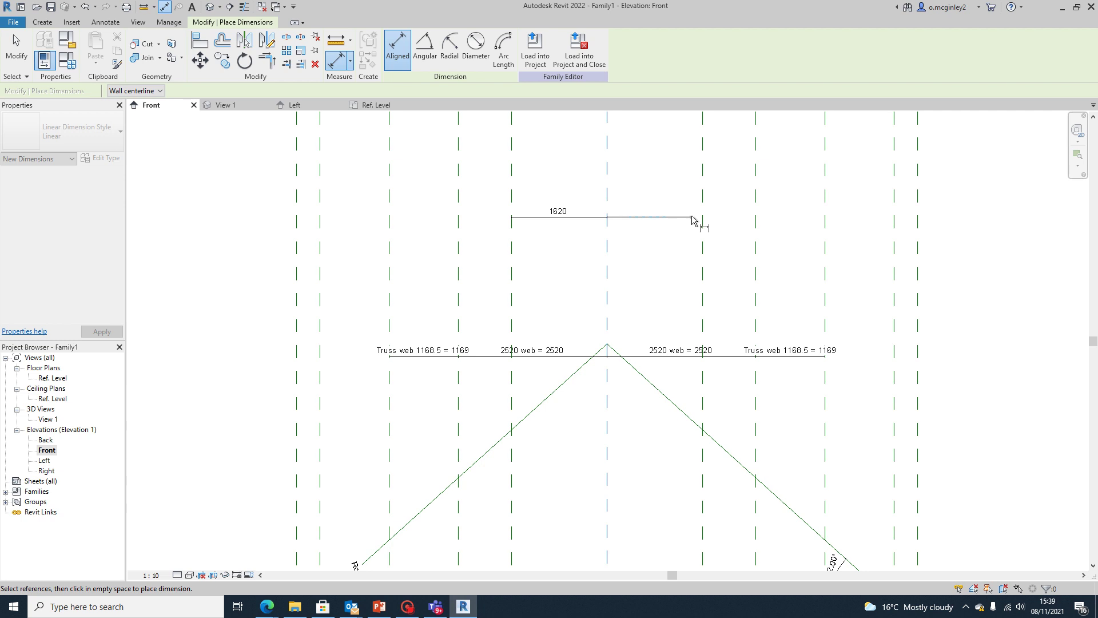
pyautogui.click(702, 222)
pyautogui.click(730, 230)
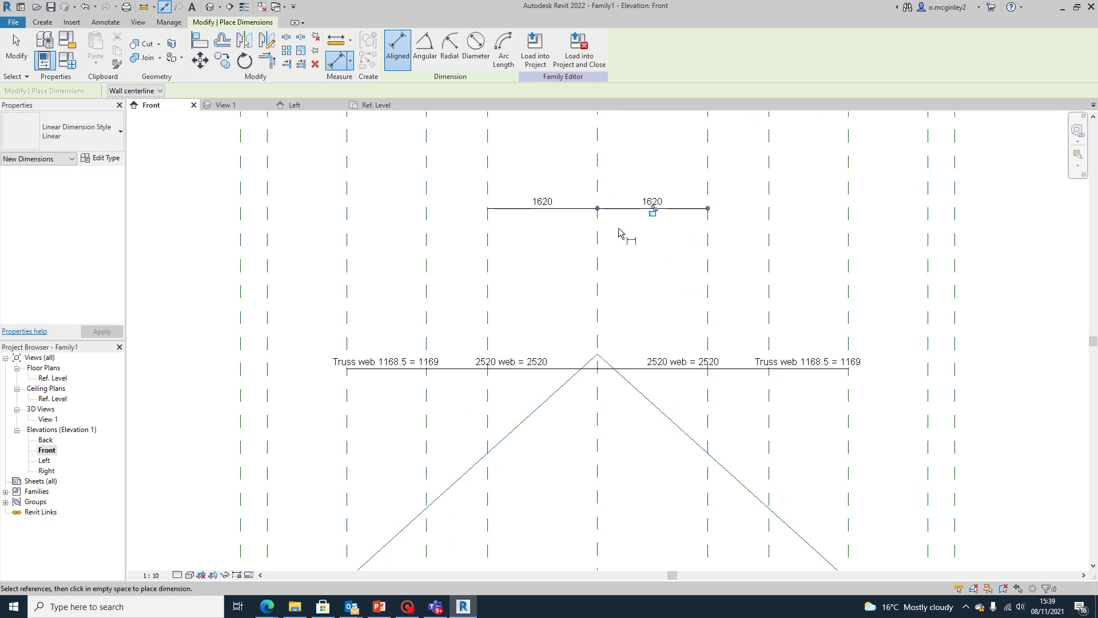
pyautogui.press('Escape')
pyautogui.press('Escape')
# Inspect the top 1620 dimension, then clear the selection
pyautogui.scroll(-2, 564, 232)
pyautogui.click(554, 220)
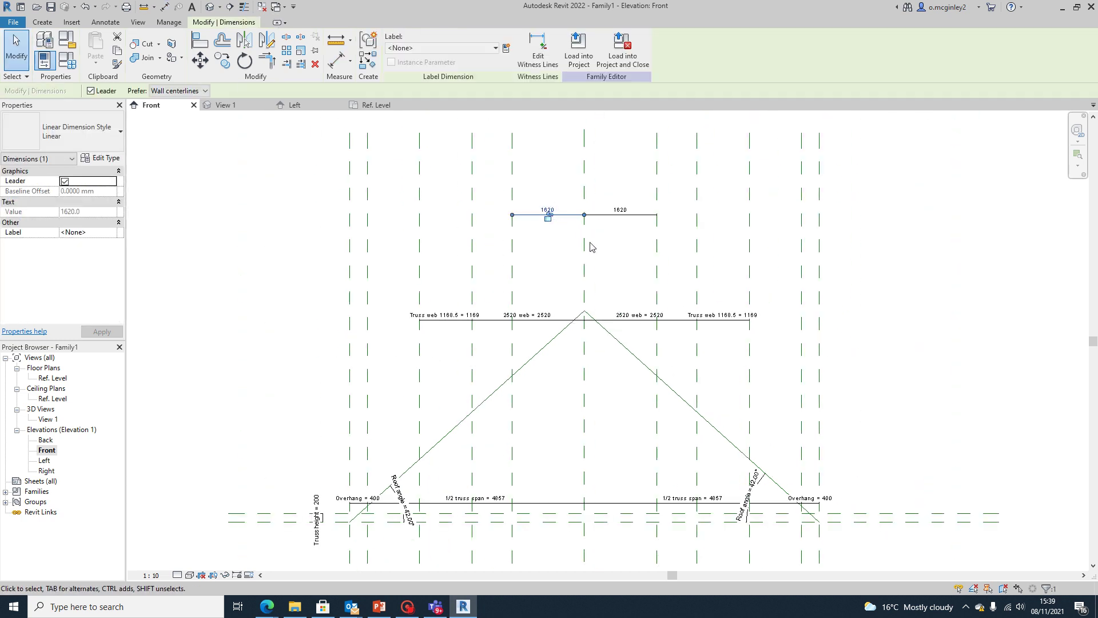
pyautogui.scroll(-1, 561, 270)
pyautogui.click(562, 248)
pyautogui.scroll(1, 583, 255)
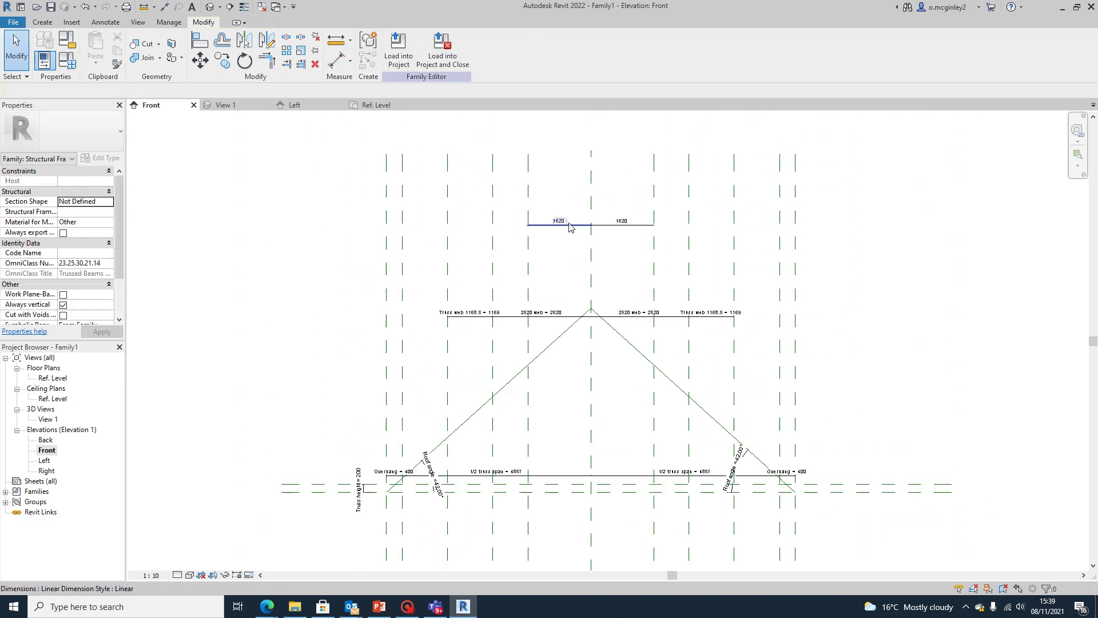
pyautogui.scroll(-2, 607, 262)
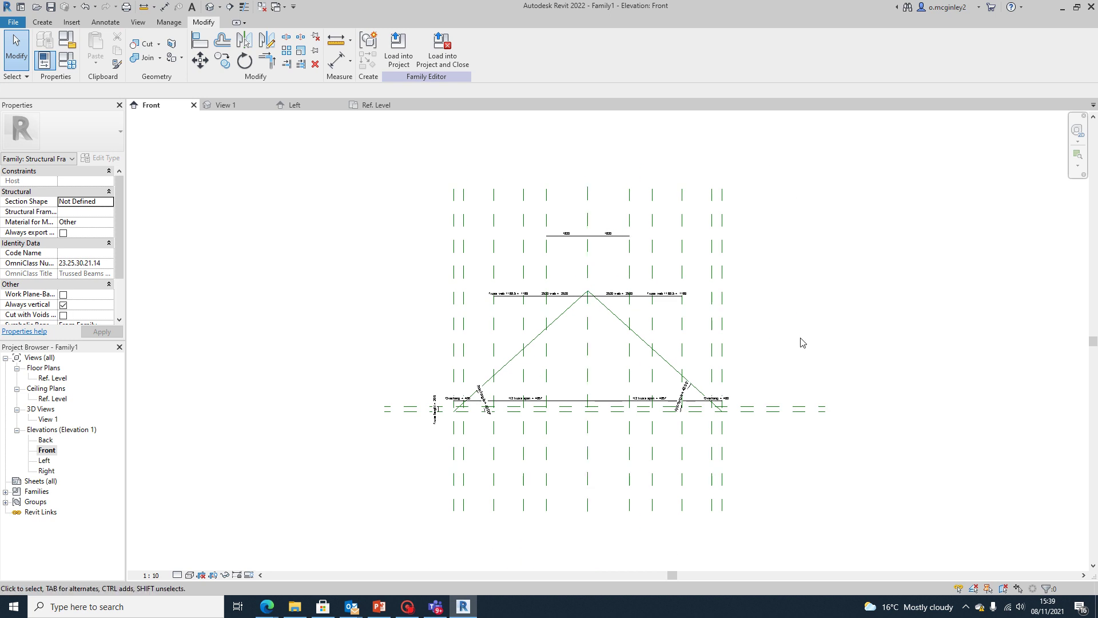
pyautogui.scroll(3, 648, 281)
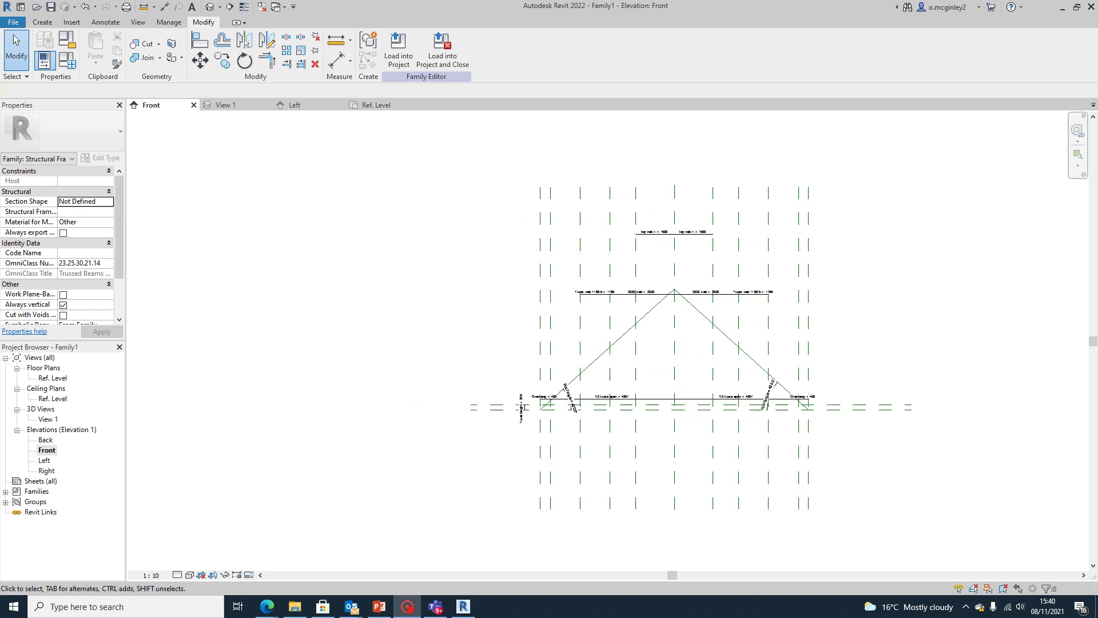
pyautogui.scroll(3, 647, 281)
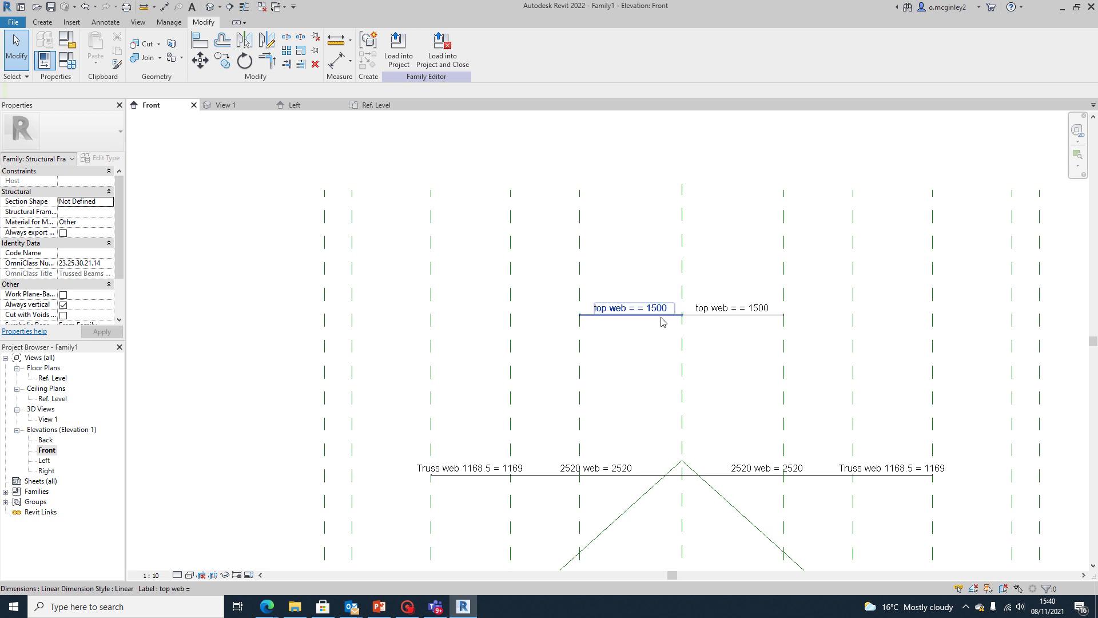
pyautogui.scroll(-1, 720, 355)
pyautogui.scroll(-3, 720, 354)
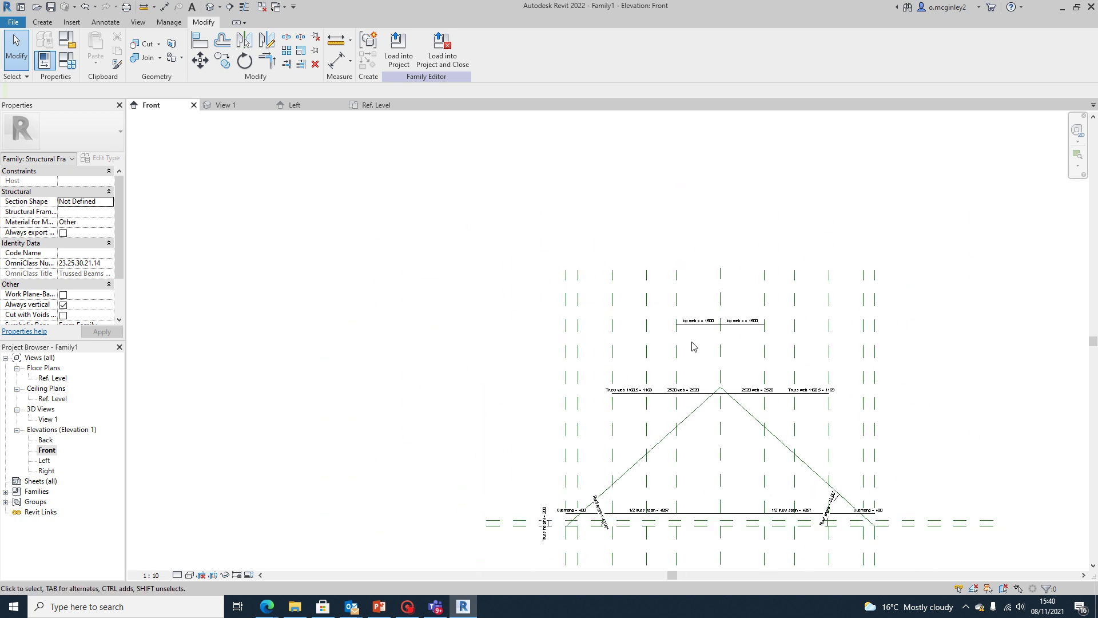
pyautogui.scroll(4, 742, 320)
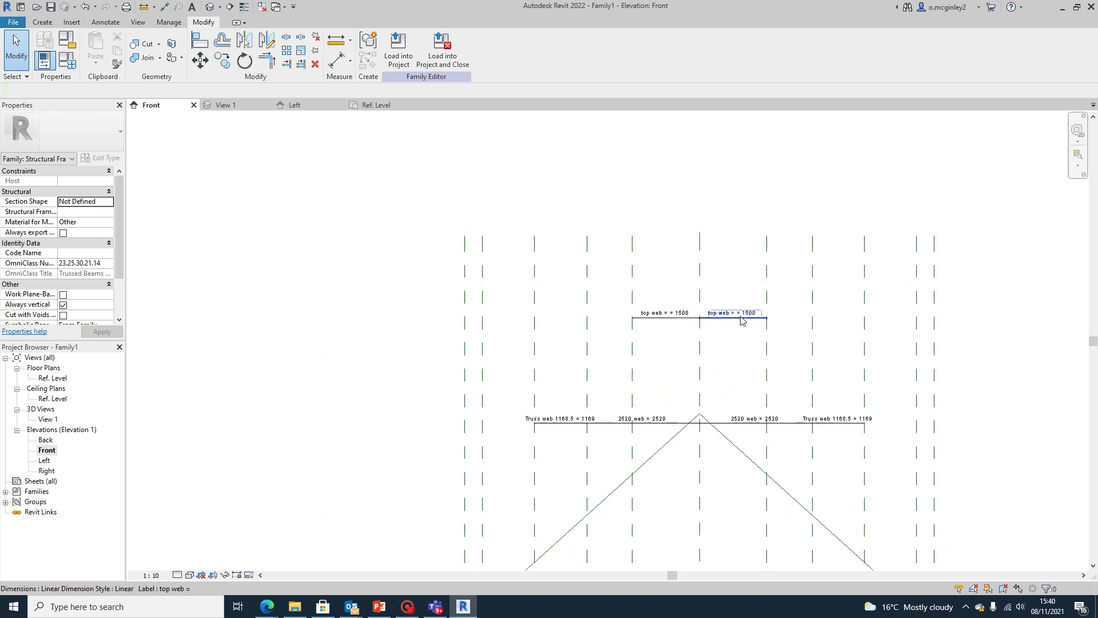
# Select the left top web dimension and work with its 'top web' label parameter
pyautogui.click(351, 65)
pyautogui.click(369, 86)
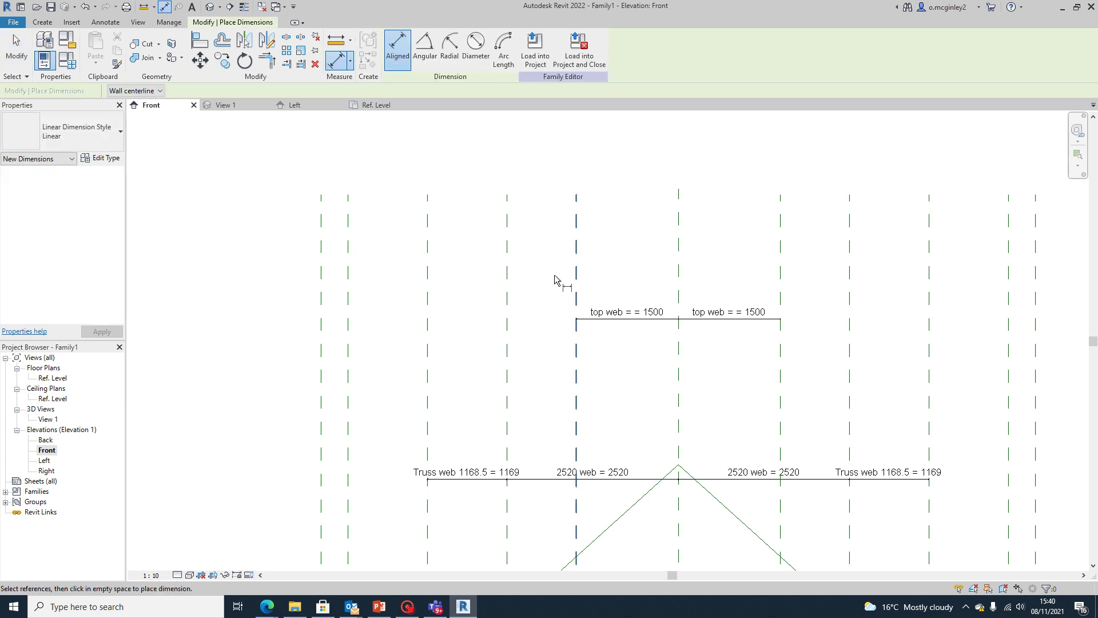
pyautogui.press('Escape')
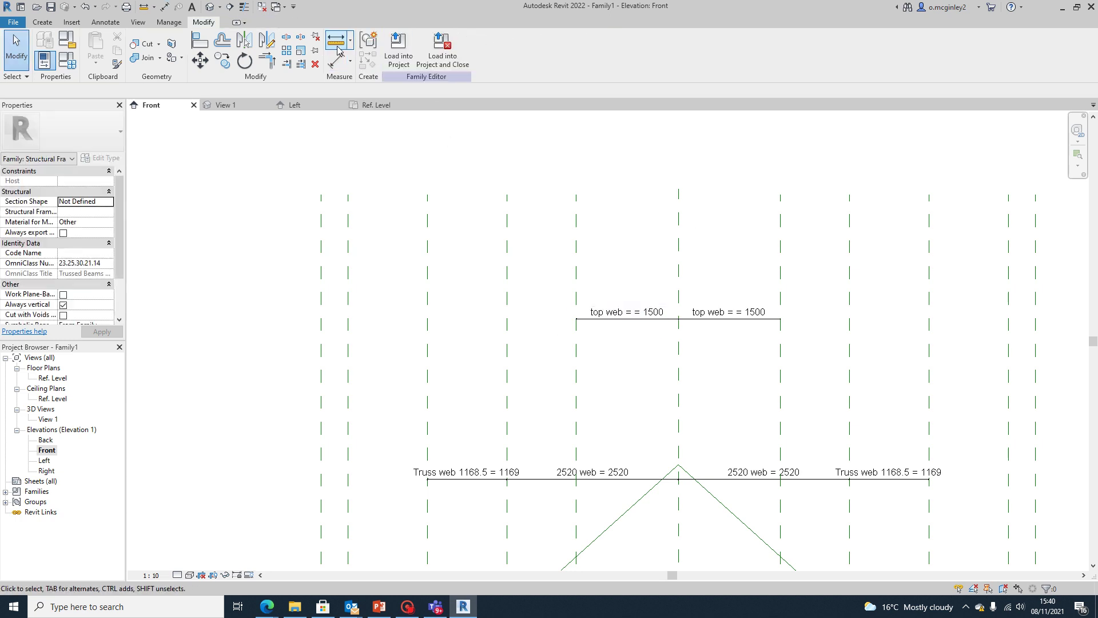
pyautogui.click(599, 320)
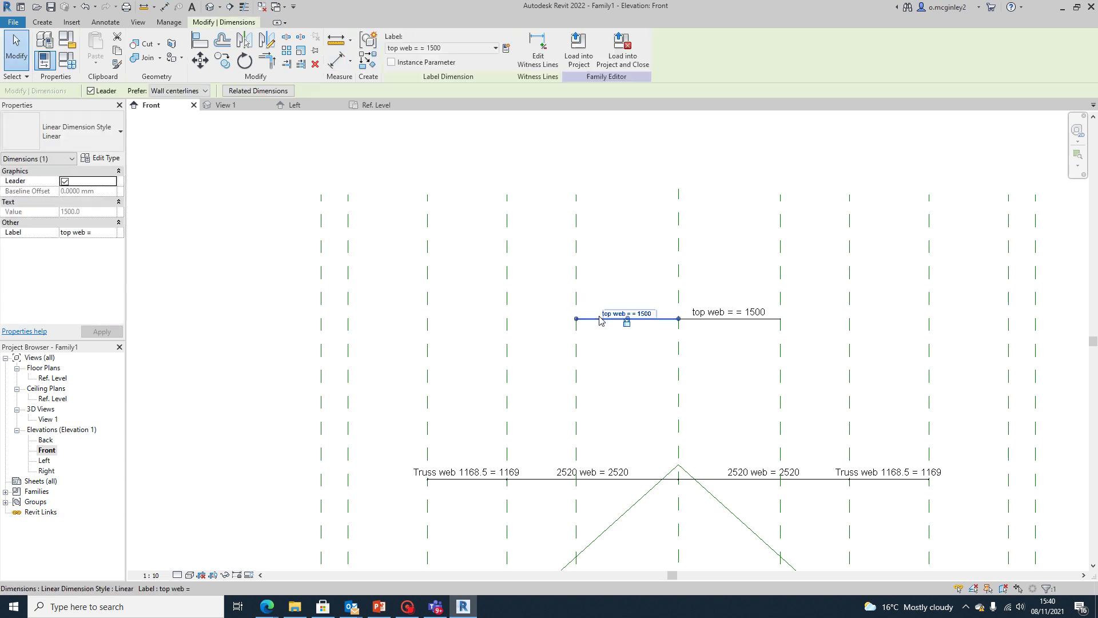
pyautogui.click(505, 50)
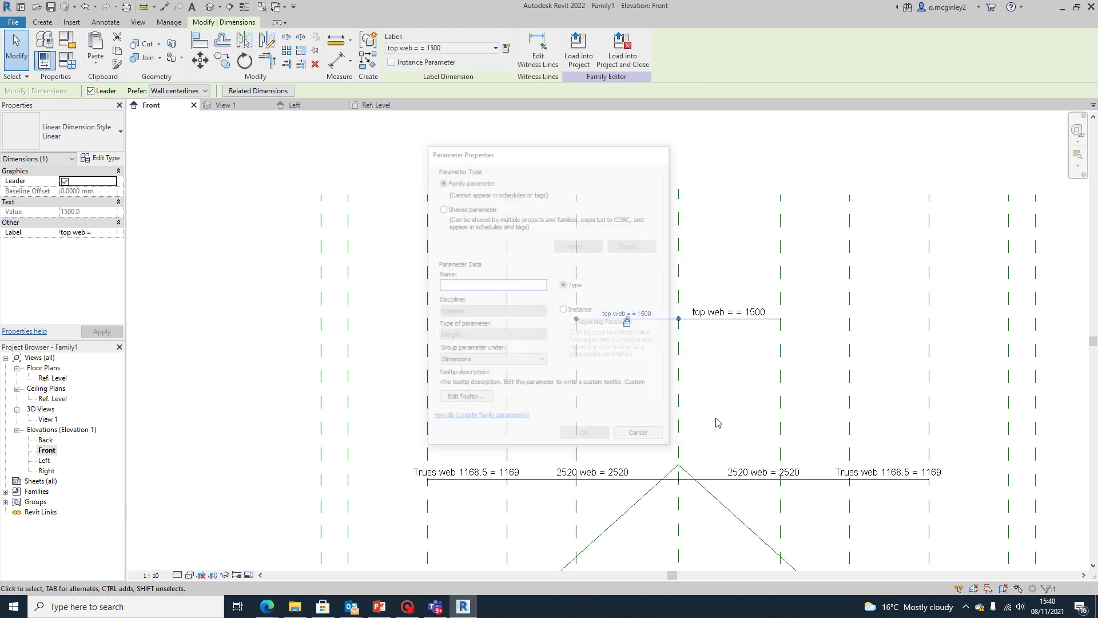
pyautogui.press('Escape')
pyautogui.press('Escape')
# Pan and zoom to centre the truss and its top web dimensions
pyautogui.scroll(-3, 623, 302)
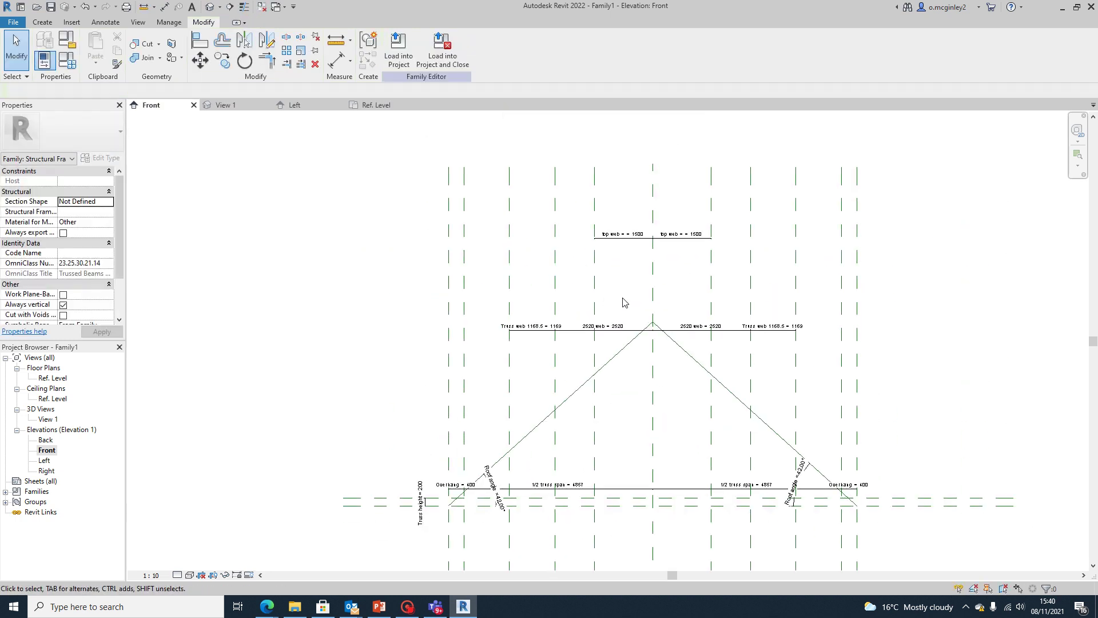
pyautogui.scroll(-1, 623, 302)
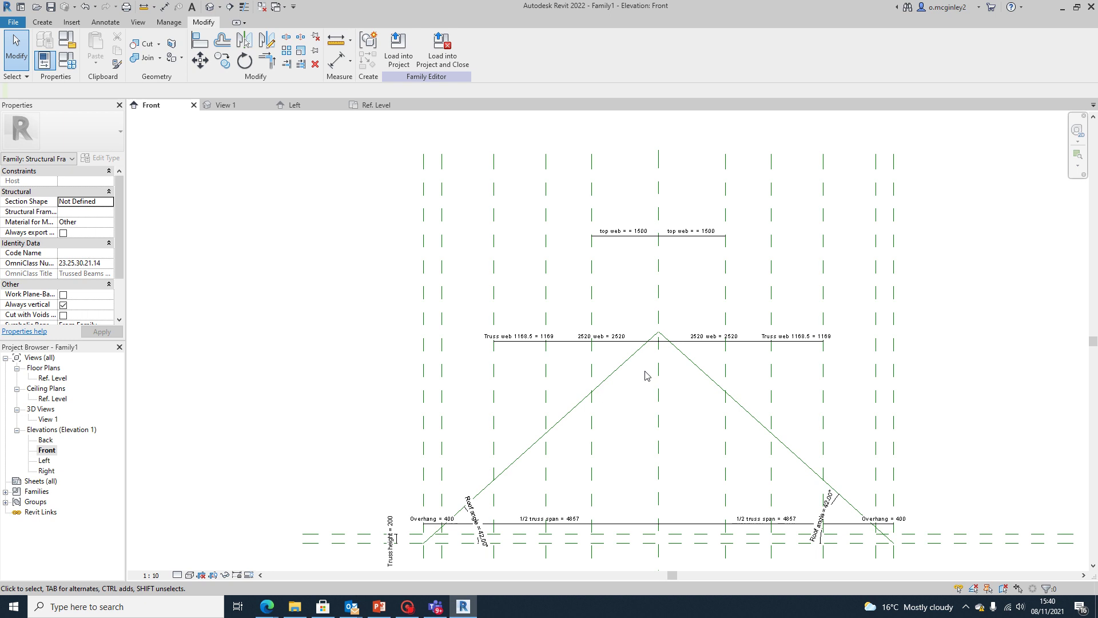
pyautogui.moveTo(680, 384); pyautogui.dragTo(650, 354, button='middle')
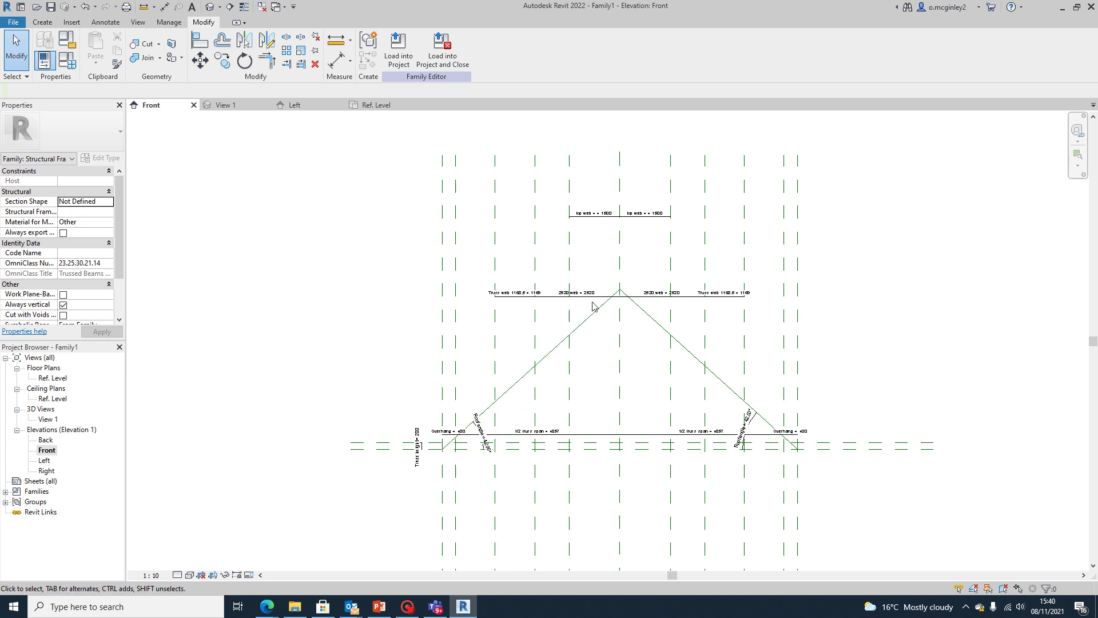
pyautogui.moveTo(607, 259); pyautogui.dragTo(571, 277, button='middle')
pyautogui.scroll(2, 572, 280)
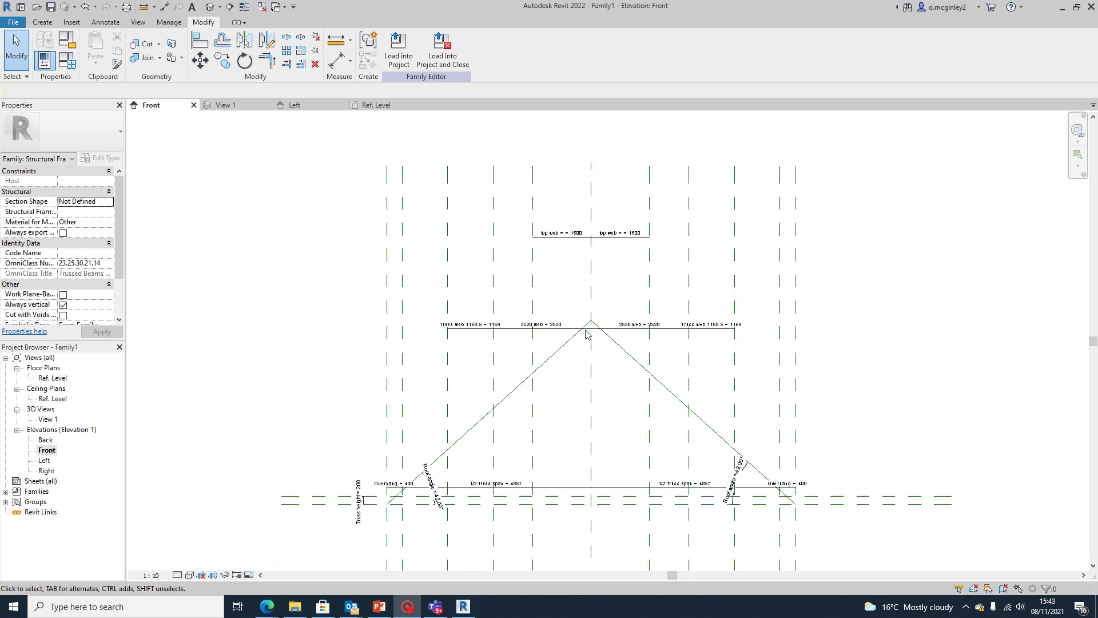
pyautogui.scroll(2, 569, 257)
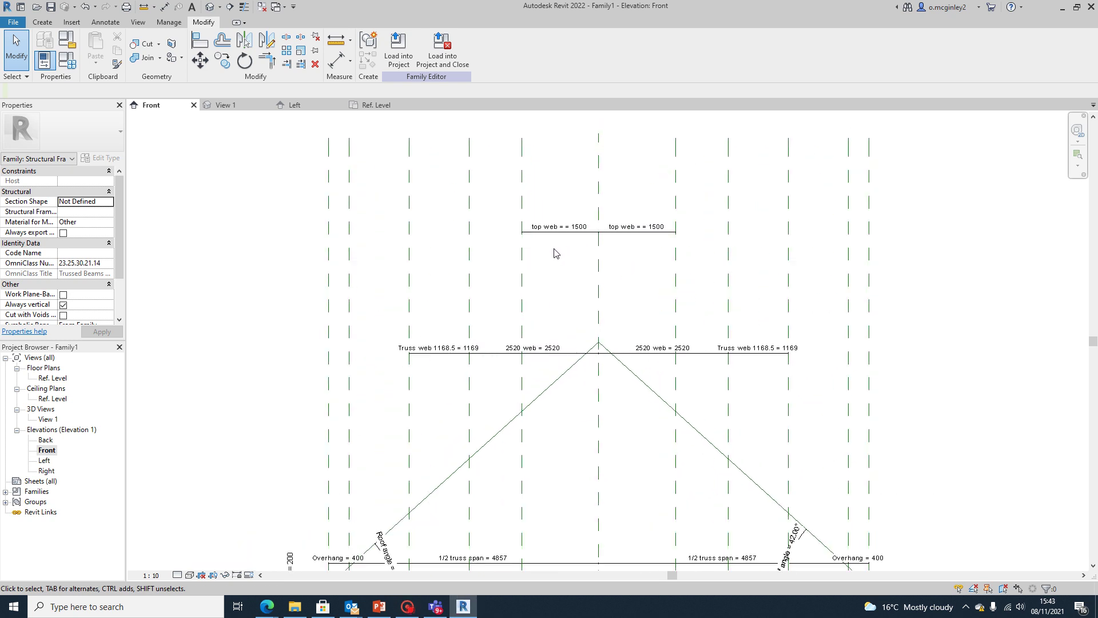
pyautogui.moveTo(554, 248); pyautogui.dragTo(503, 282, button='middle')
# Save the truss family as 'revit truss example'
pyautogui.click(43, 24)
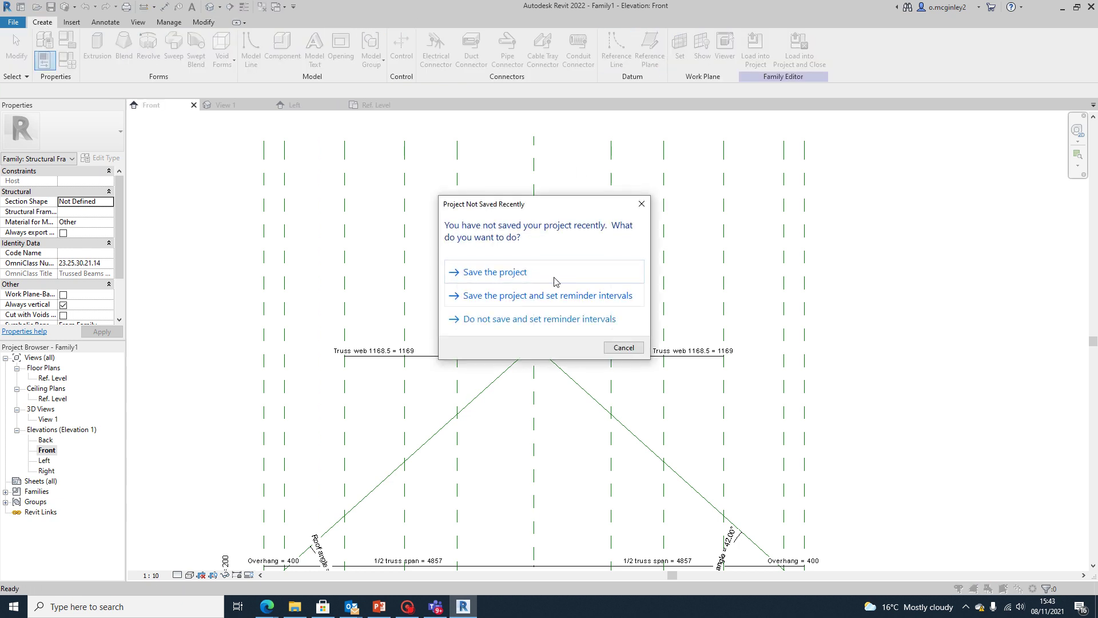
pyautogui.click(554, 281)
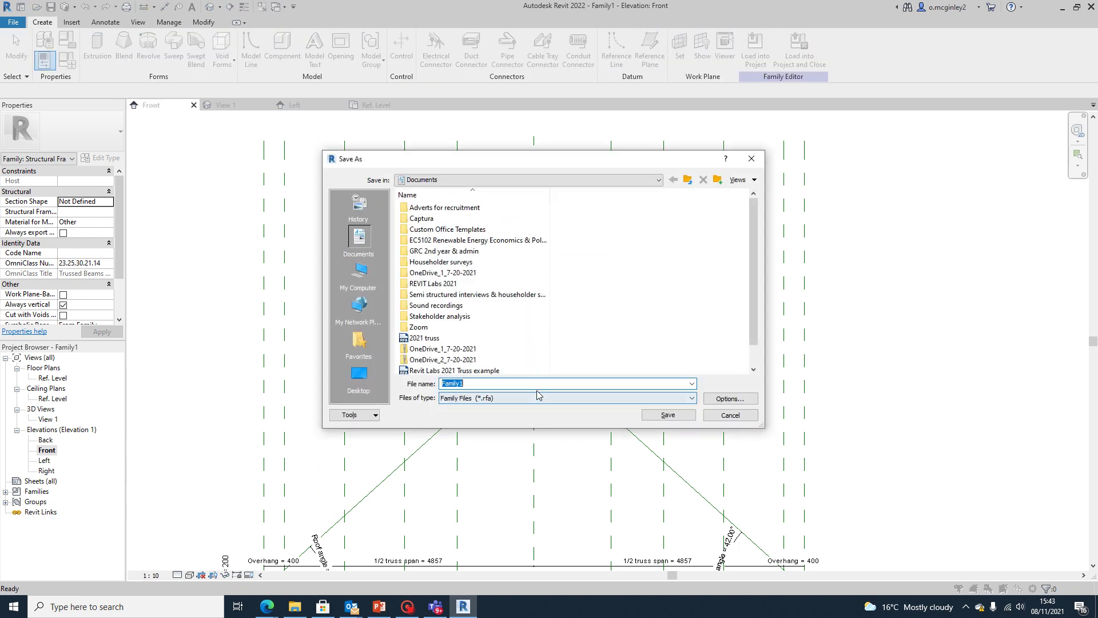
pyautogui.write('r')
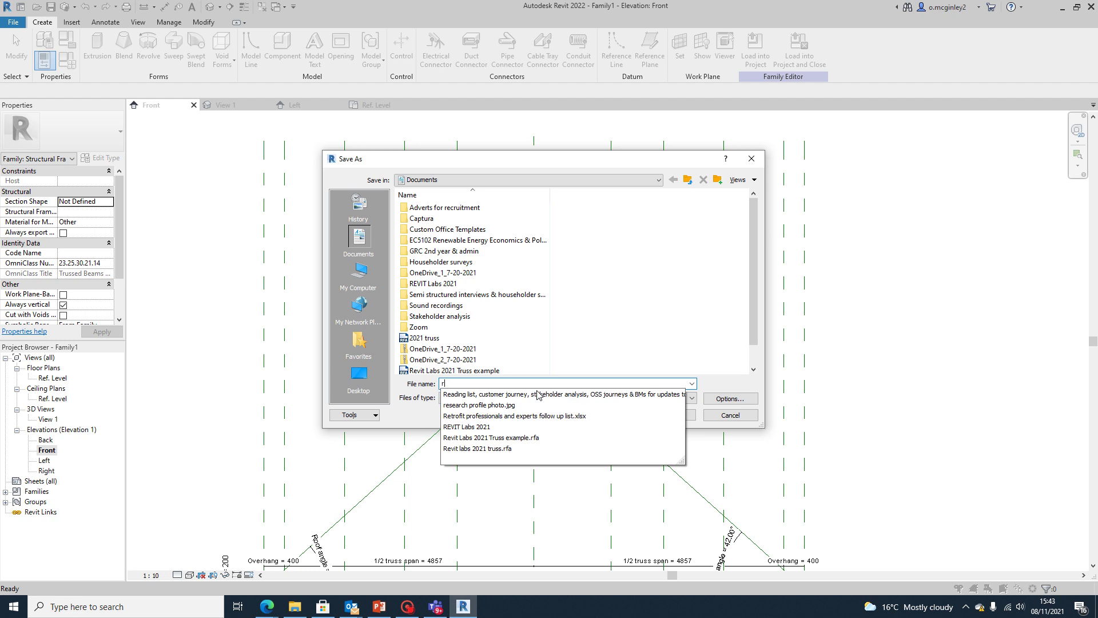
pyautogui.write('evit ')
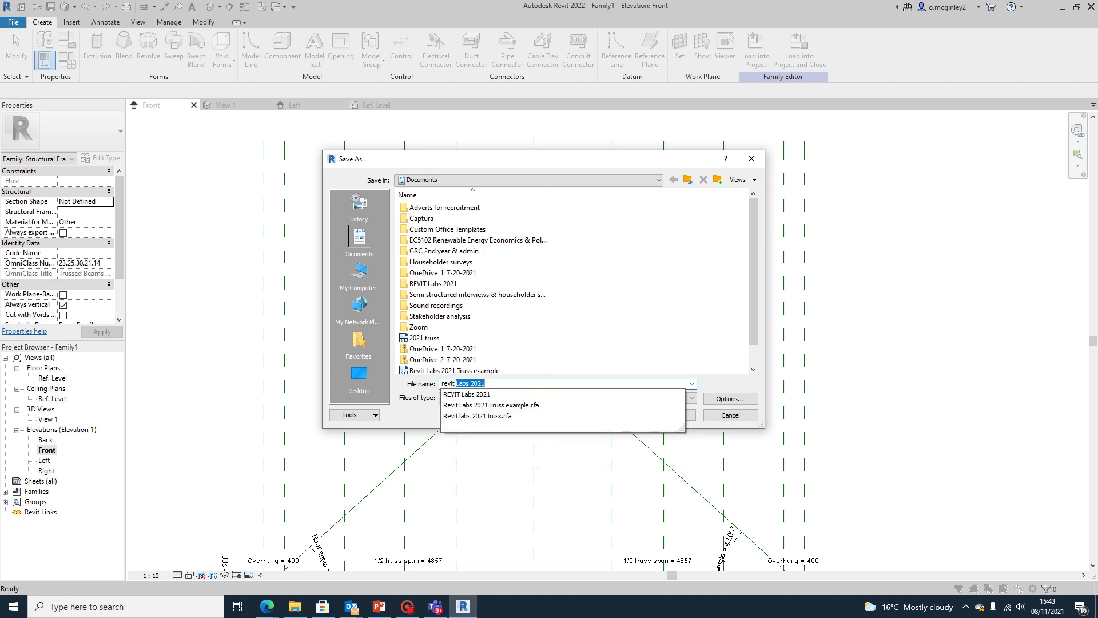
pyautogui.write('russ exampl')
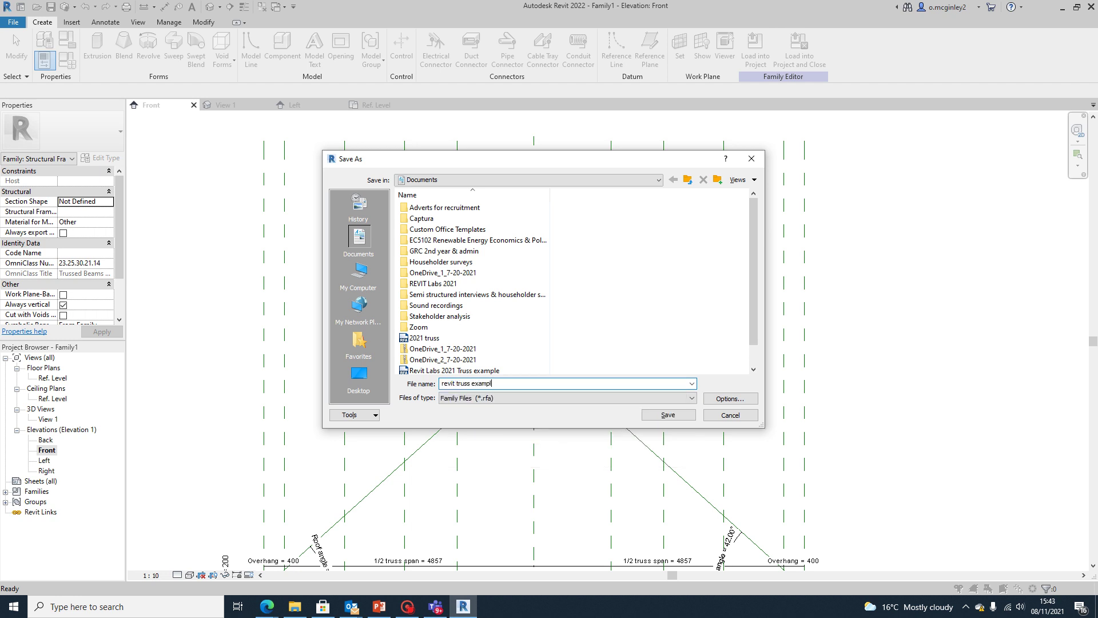
pyautogui.write('e')
pyautogui.press('Return')
# Draw a new vertical reference plane through the top web, left of the truss centre
pyautogui.press('r')
pyautogui.press('p')
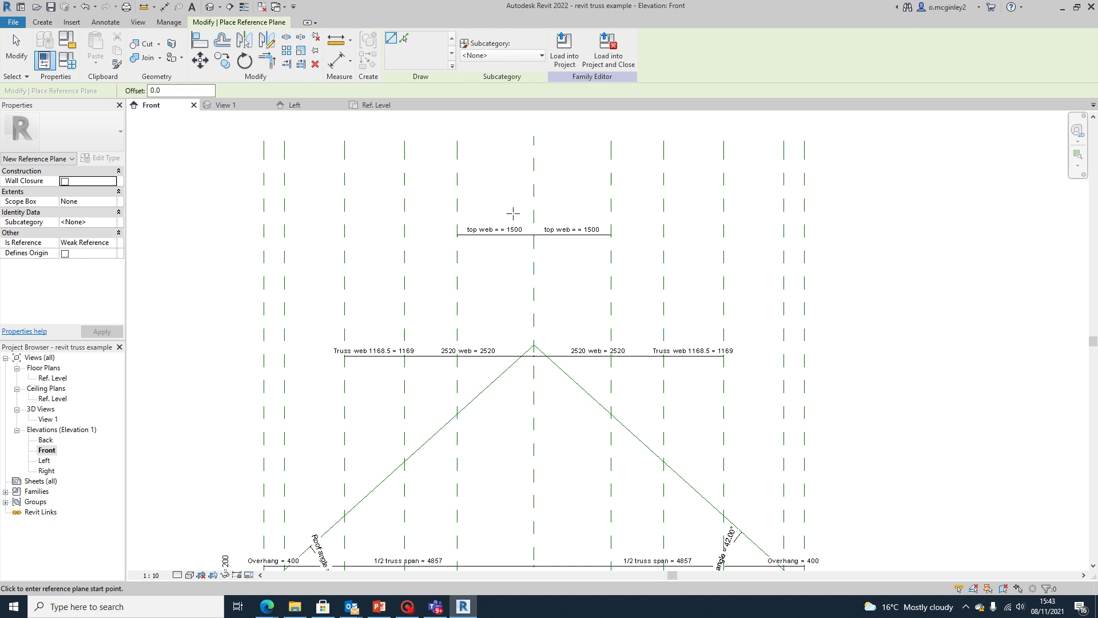
pyautogui.scroll(-2, 513, 213)
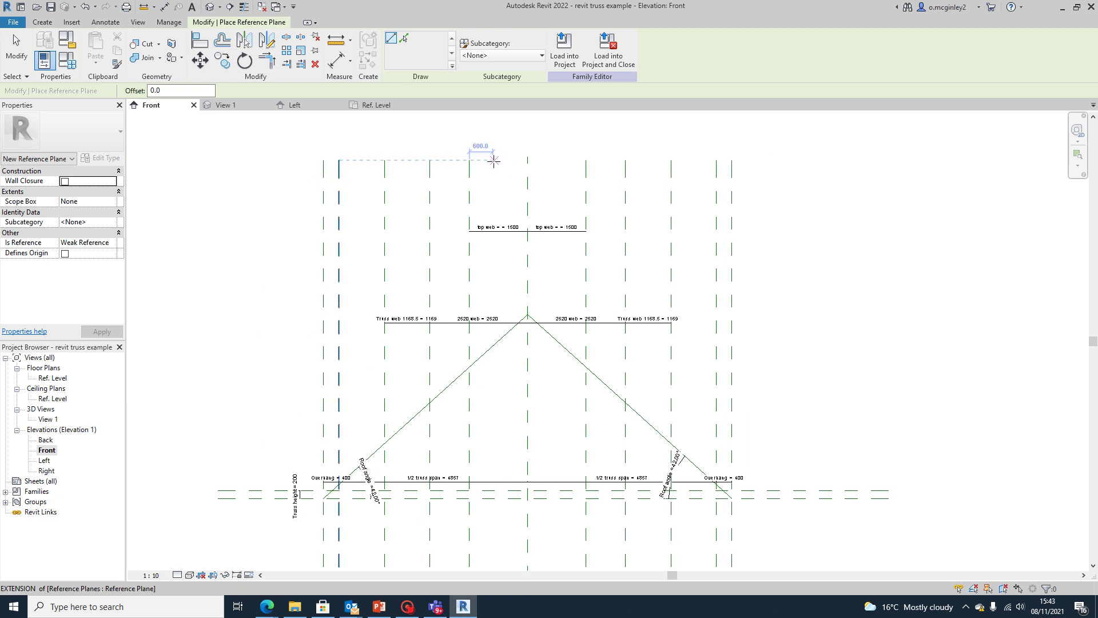
pyautogui.click(495, 161)
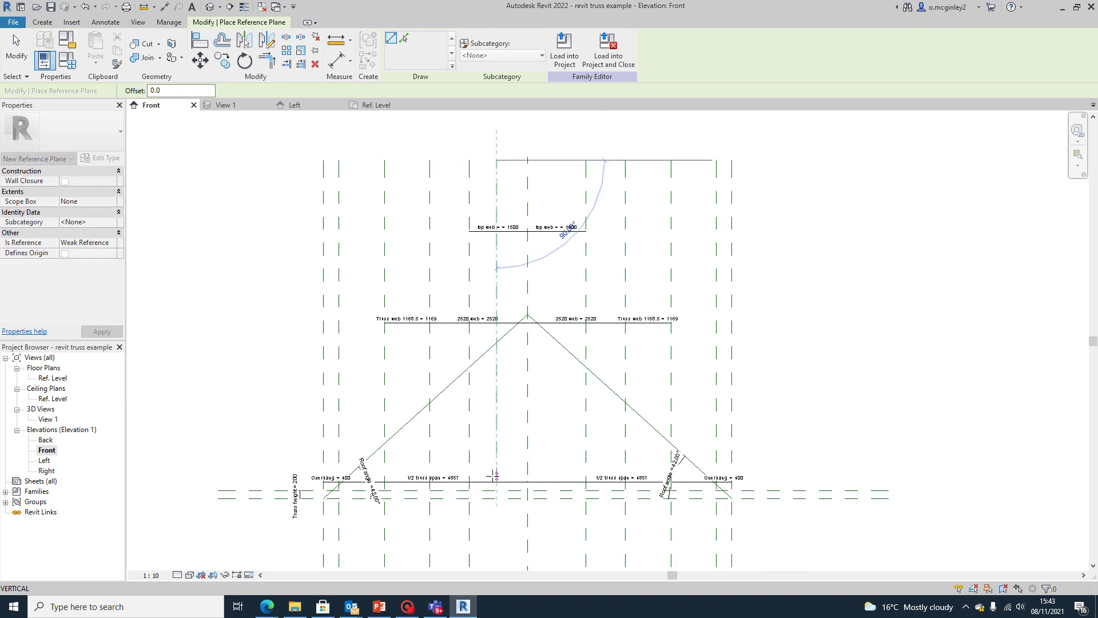
pyautogui.moveTo(497, 562); pyautogui.dragTo(499, 424, button='middle')
pyautogui.click(499, 510)
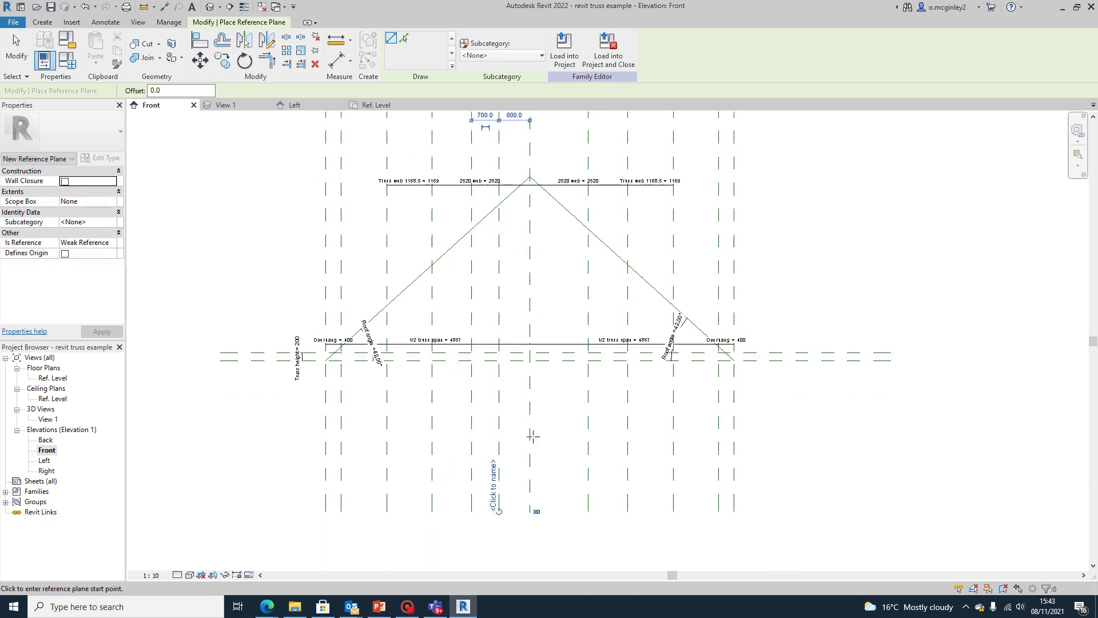
pyautogui.press('Escape')
pyautogui.moveTo(505, 157); pyautogui.dragTo(509, 343, button='middle')
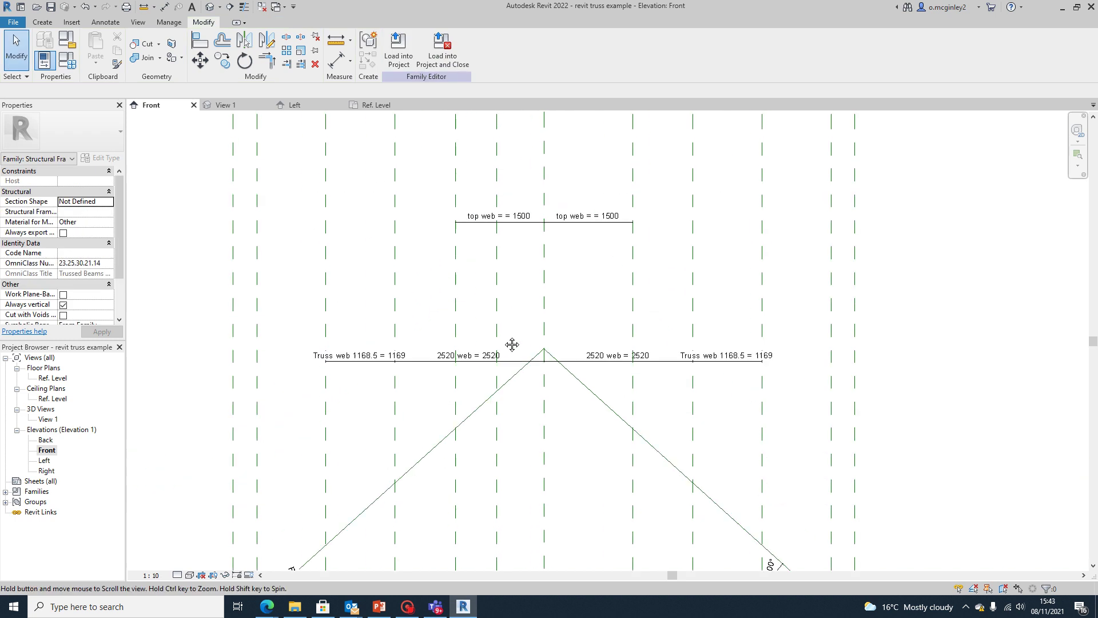
pyautogui.click(498, 312)
pyautogui.moveTo(514, 277); pyautogui.dragTo(511, 371, button='middle')
pyautogui.press('Escape')
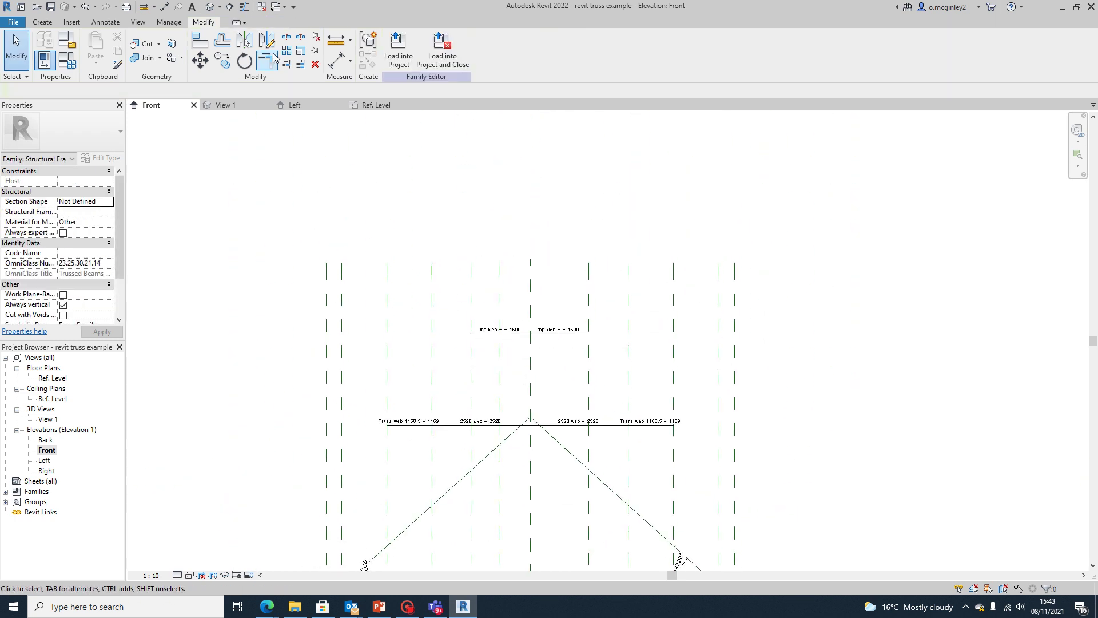
# Dimension the new plane to the centre plane with an 800 aligned dimension
pyautogui.press('d')
pyautogui.press('i')
pyautogui.scroll(1, 503, 309)
pyautogui.click(502, 297)
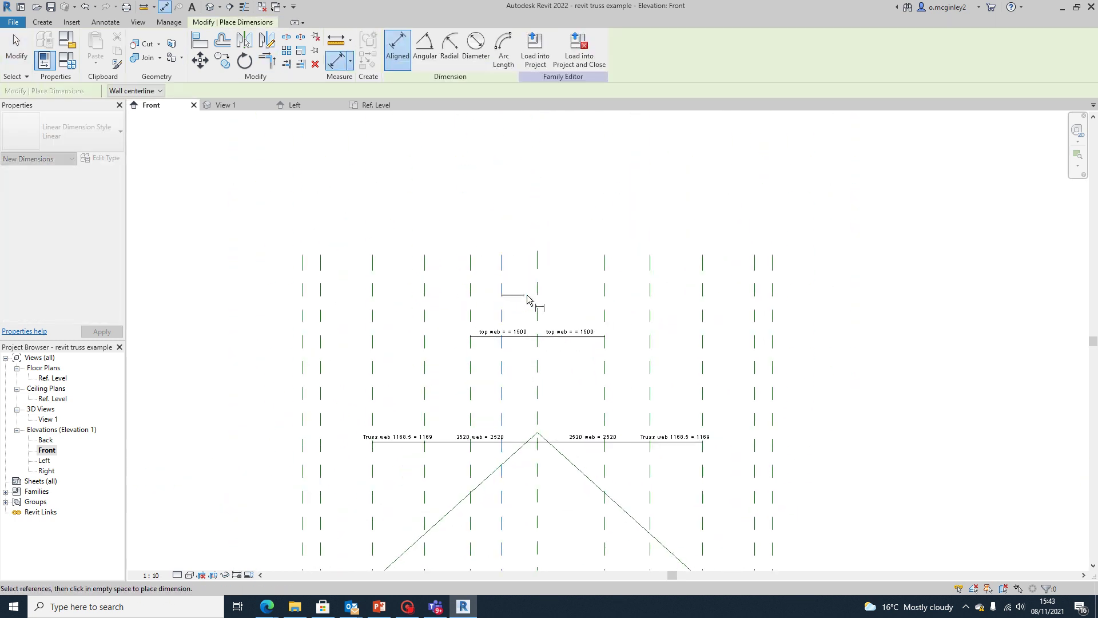
pyautogui.click(536, 299)
pyautogui.click(531, 298)
pyautogui.scroll(2, 528, 296)
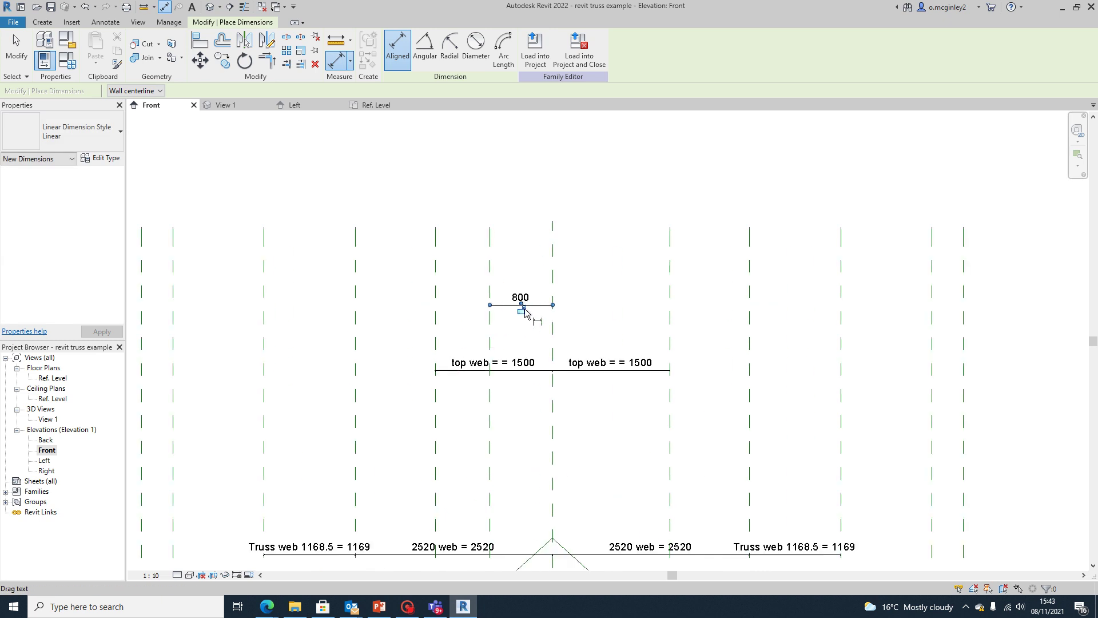
pyautogui.press('Escape')
# Label the 800 dimension with a new 'top web' parameter and set it to 750
pyautogui.click(537, 299)
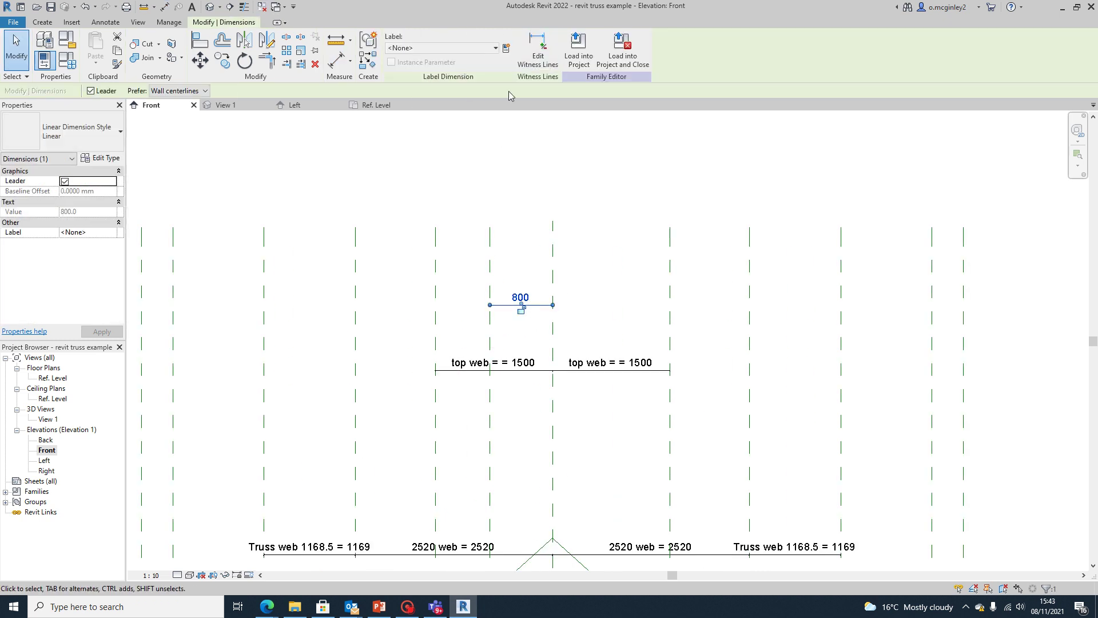
pyautogui.click(506, 48)
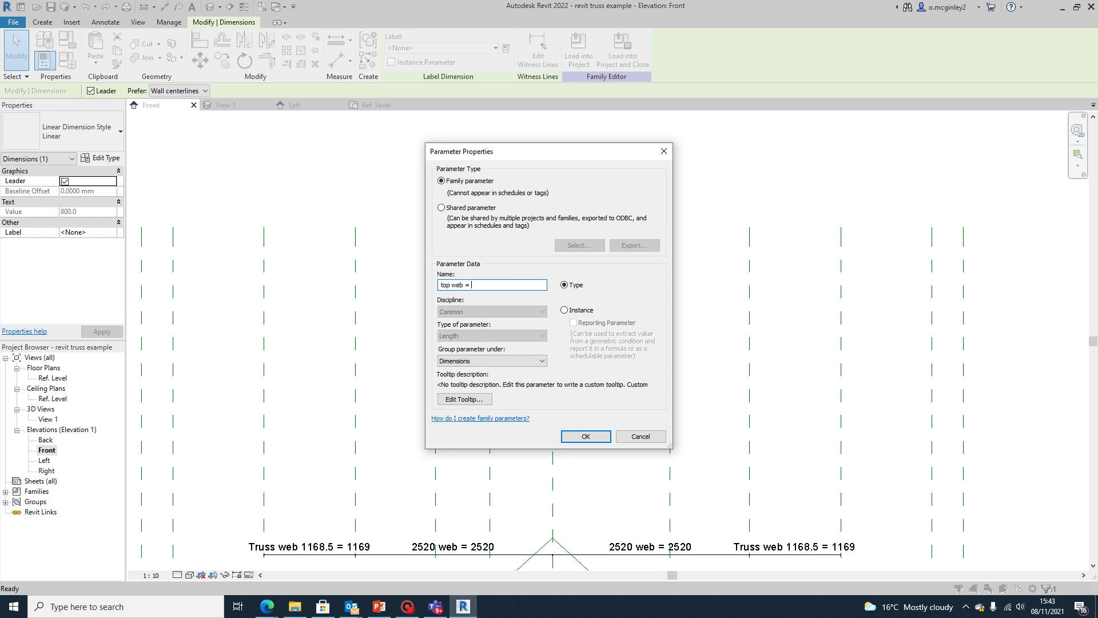
pyautogui.press('Return')
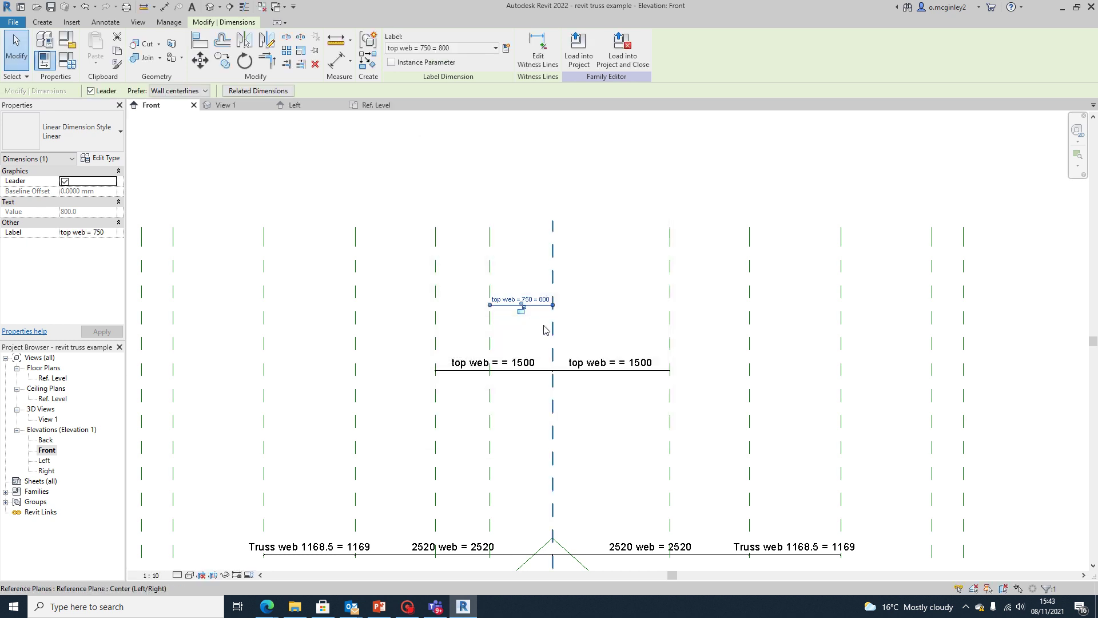
pyautogui.click(543, 301)
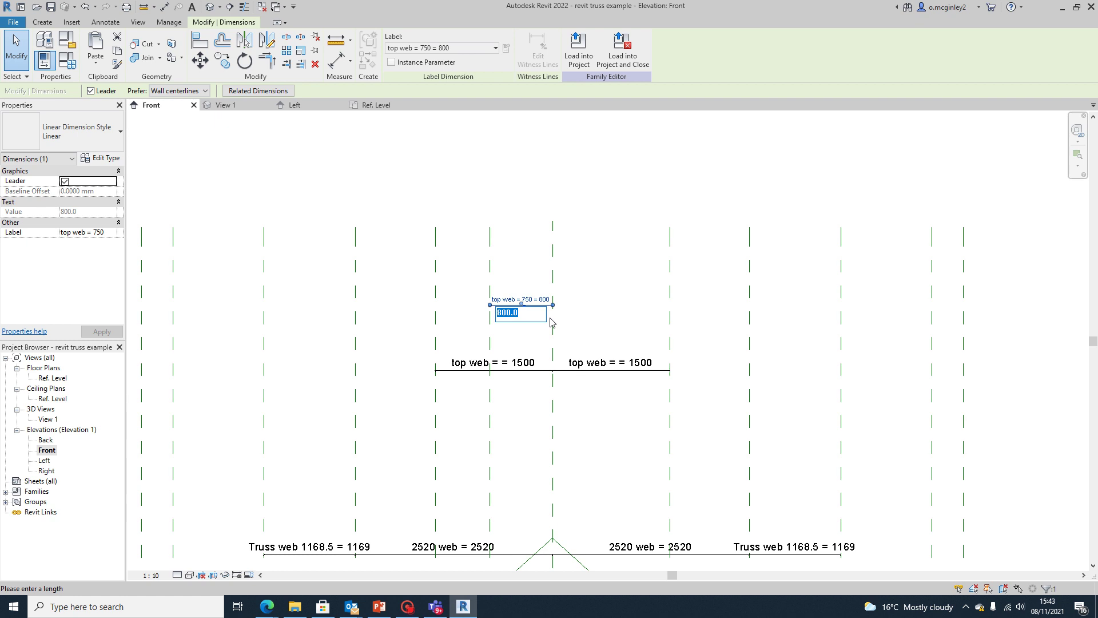
pyautogui.write('750')
pyautogui.press('Return')
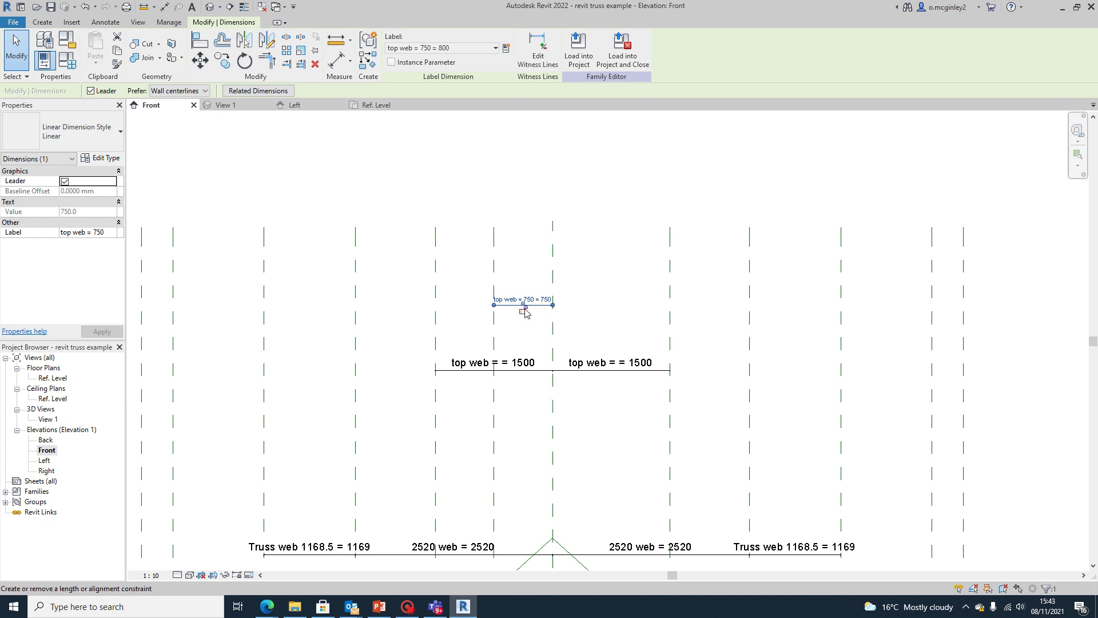
pyautogui.click(609, 326)
# Mirror-copy the top web reference plane across the centre plane
pyautogui.scroll(-2, 512, 299)
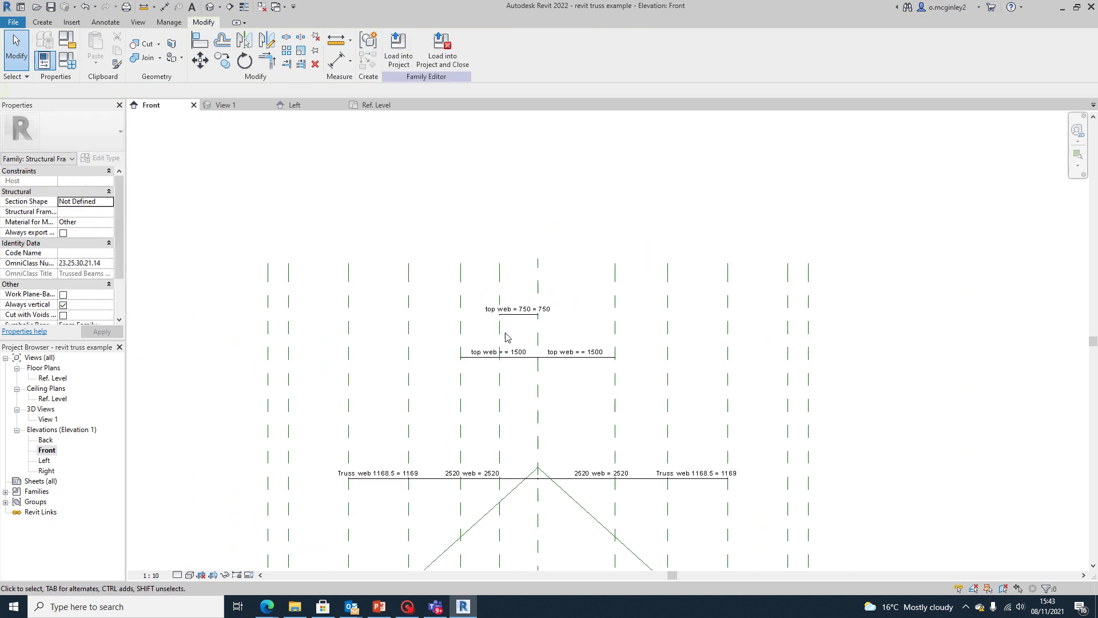
pyautogui.click(505, 325)
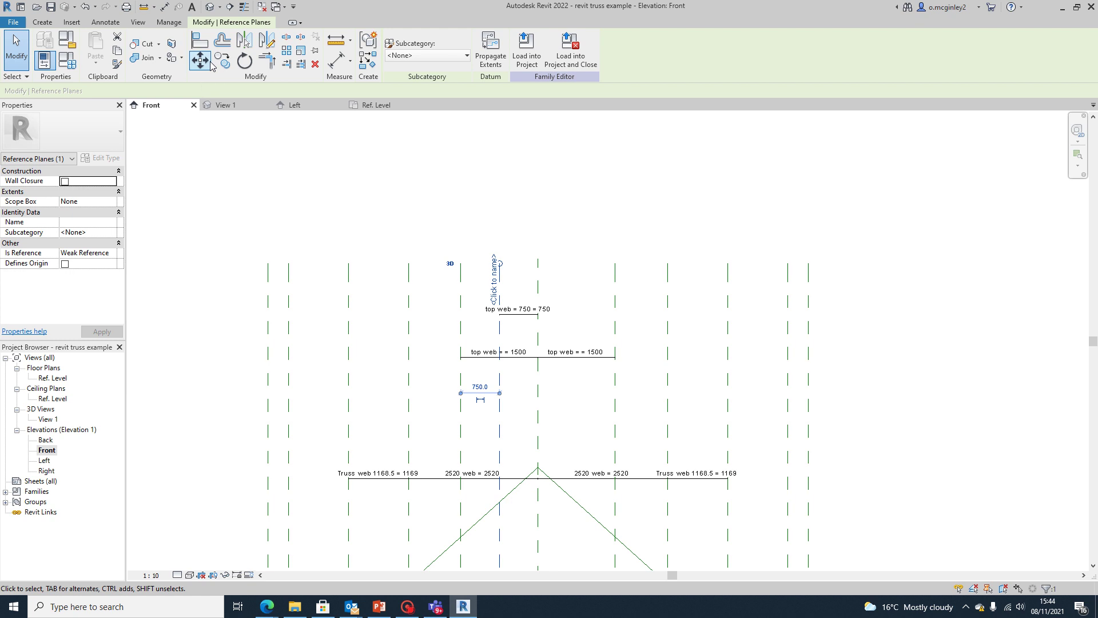
pyautogui.click(244, 41)
pyautogui.click(538, 269)
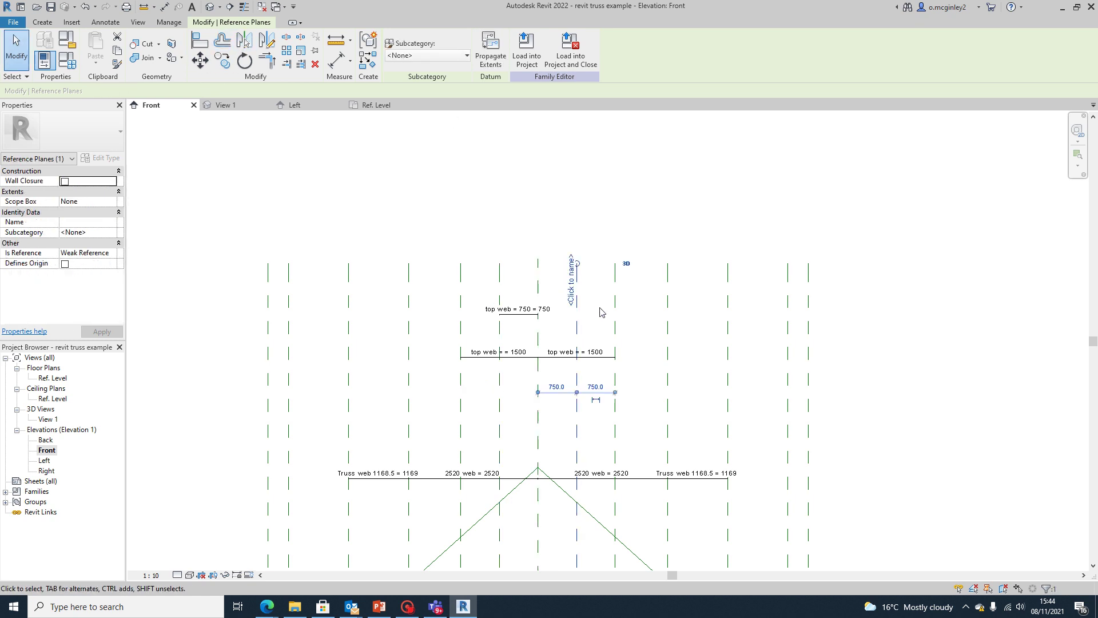
pyautogui.press('Escape')
# Mirror-copy the 'top web = 750' dimension across the centre plane to the right side
pyautogui.click(518, 315)
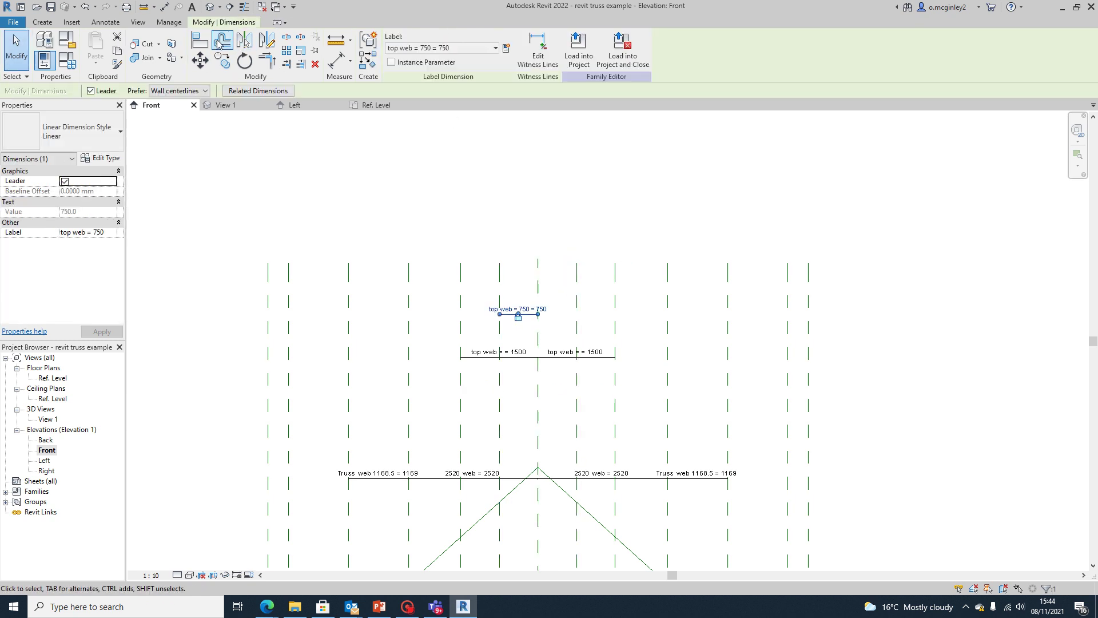
pyautogui.click(244, 41)
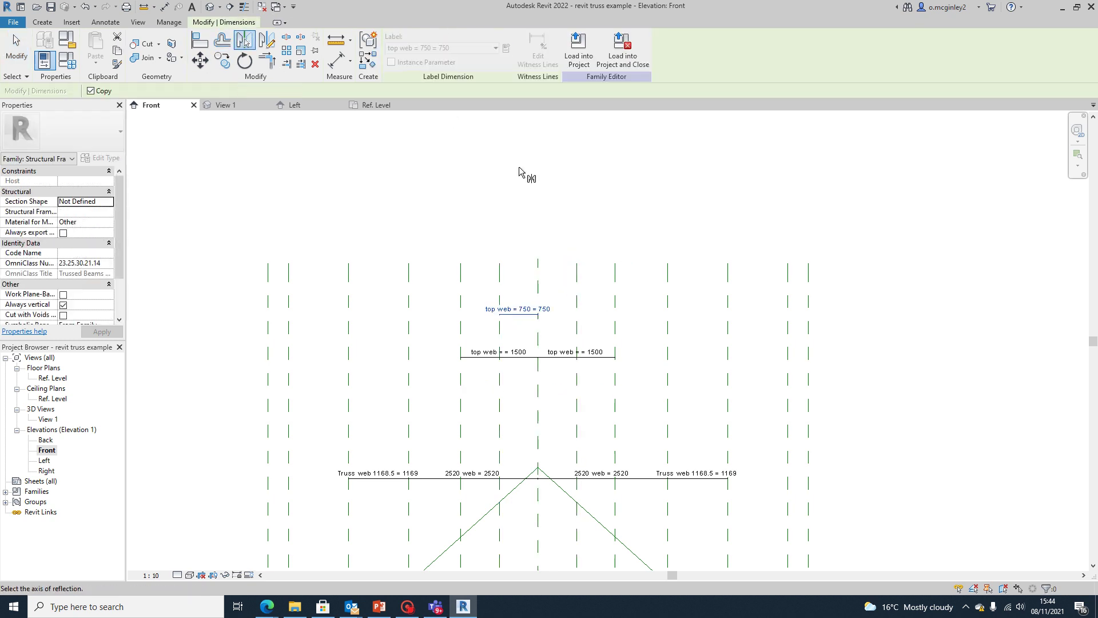
pyautogui.click(540, 292)
pyautogui.press('Escape')
pyautogui.scroll(-3, 767, 339)
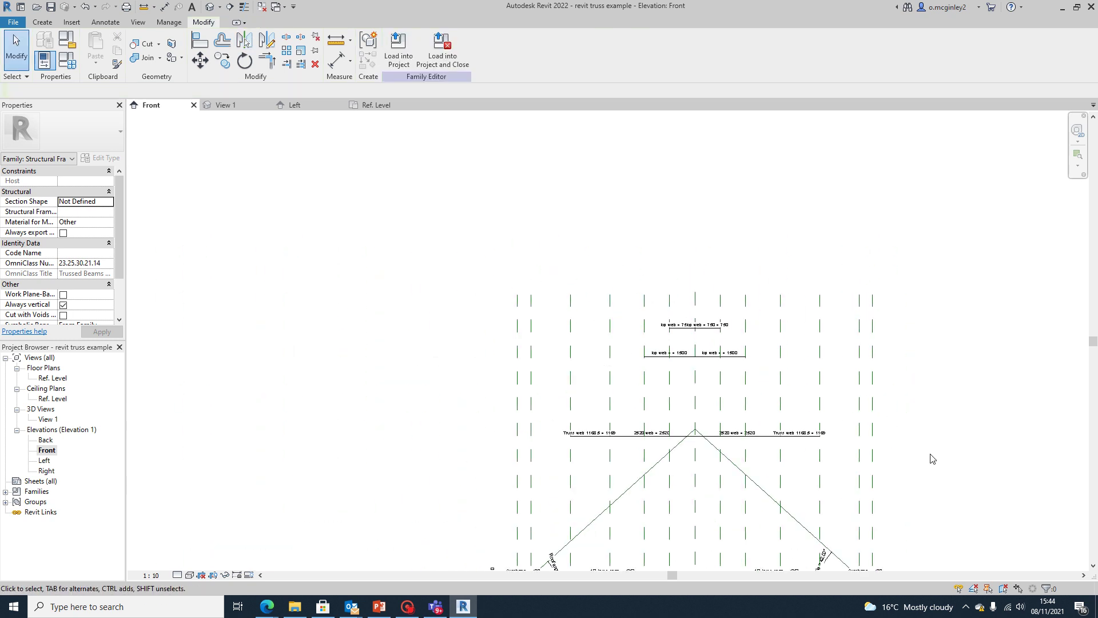
pyautogui.moveTo(930, 457); pyautogui.dragTo(813, 339, button='middle')
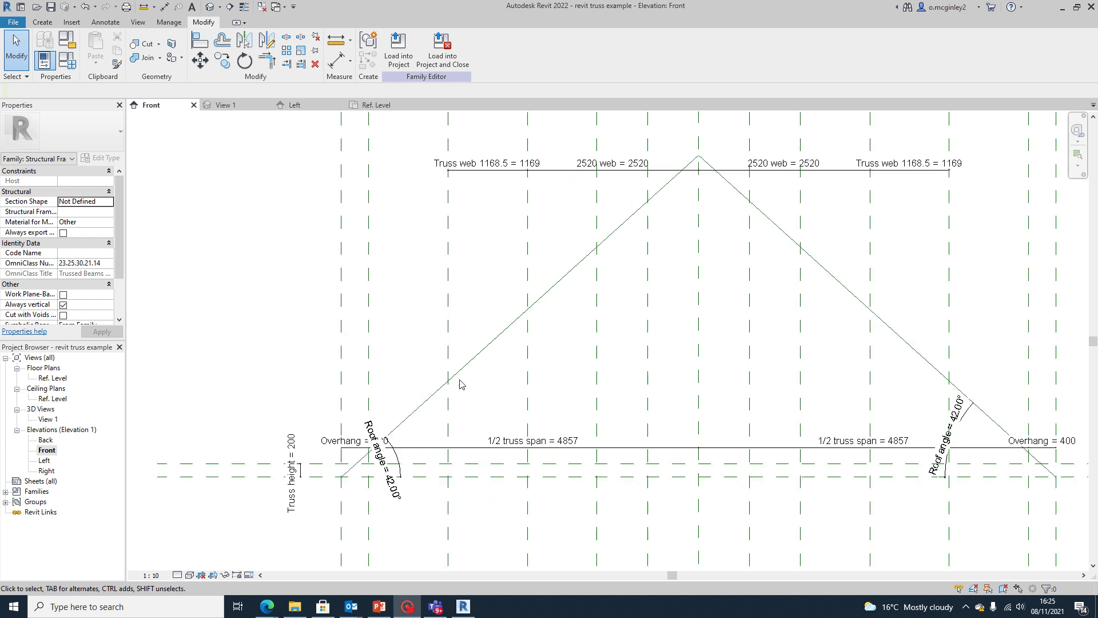
pyautogui.scroll(-2, 495, 320)
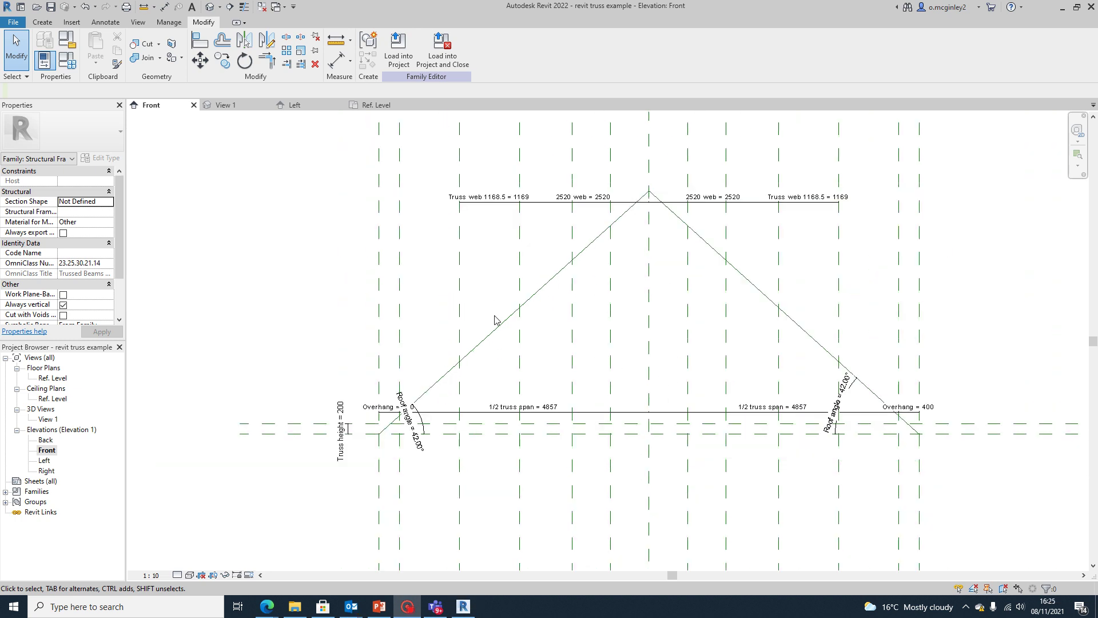
pyautogui.scroll(-3, 461, 314)
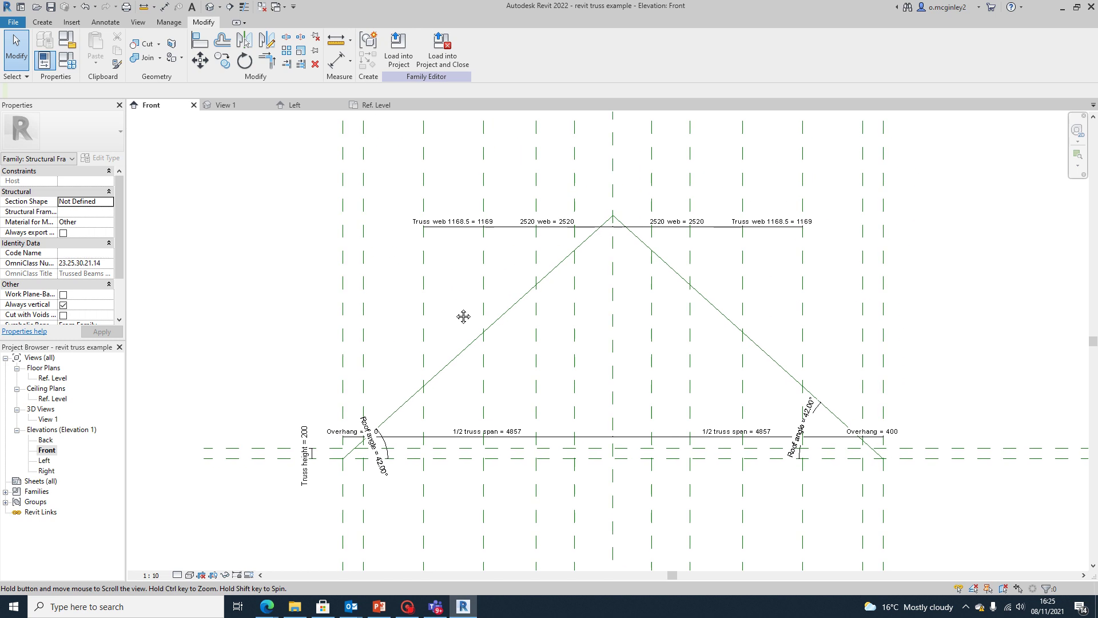
pyautogui.moveTo(431, 274); pyautogui.dragTo(431, 320, button='middle')
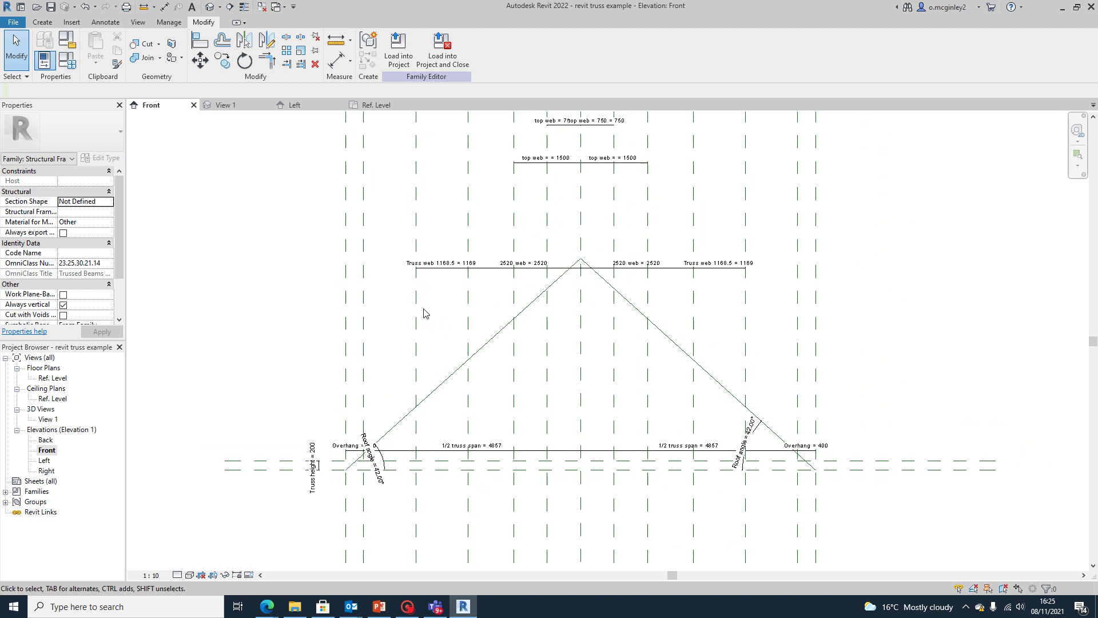
pyautogui.scroll(3, 432, 345)
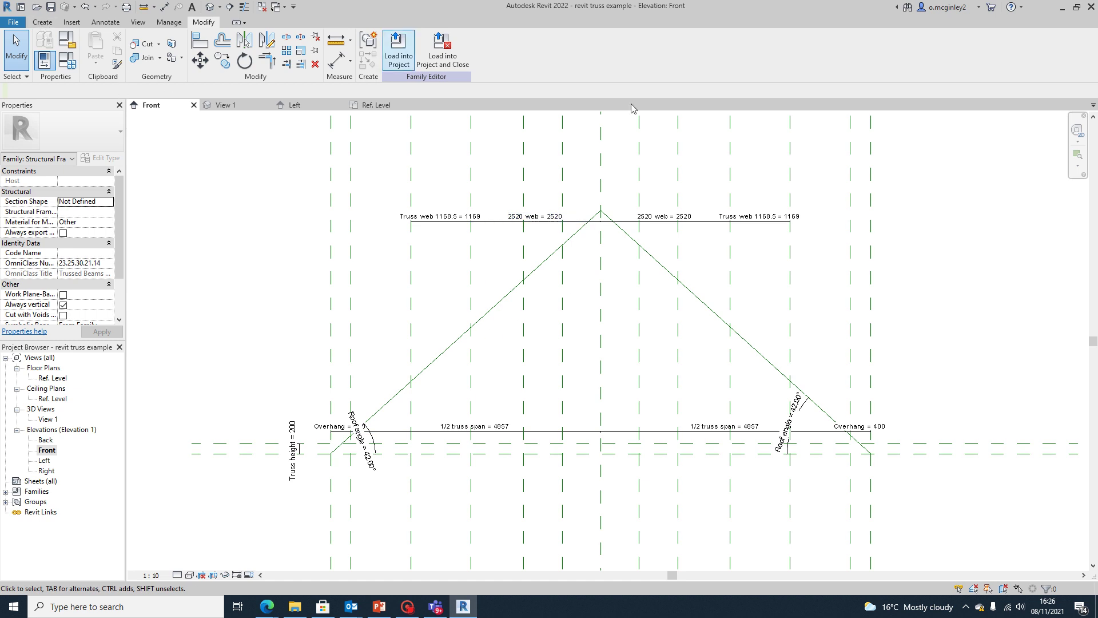
pyautogui.press('z')
pyautogui.press('f')
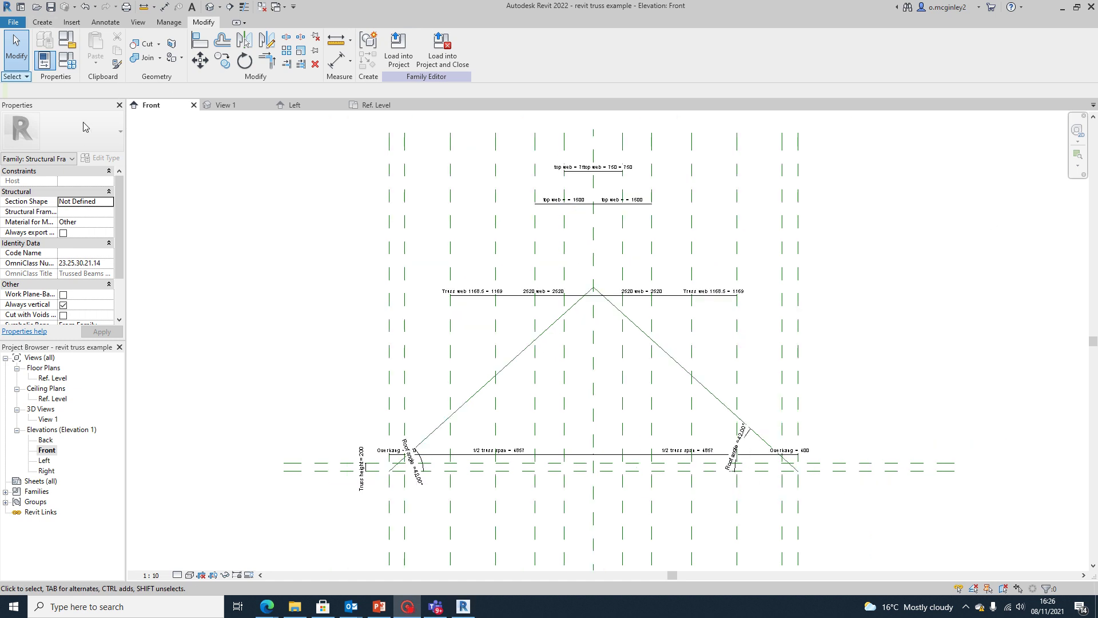
# Save the project from the reminder dialog and bring the truss's left base into view
pyautogui.click(43, 23)
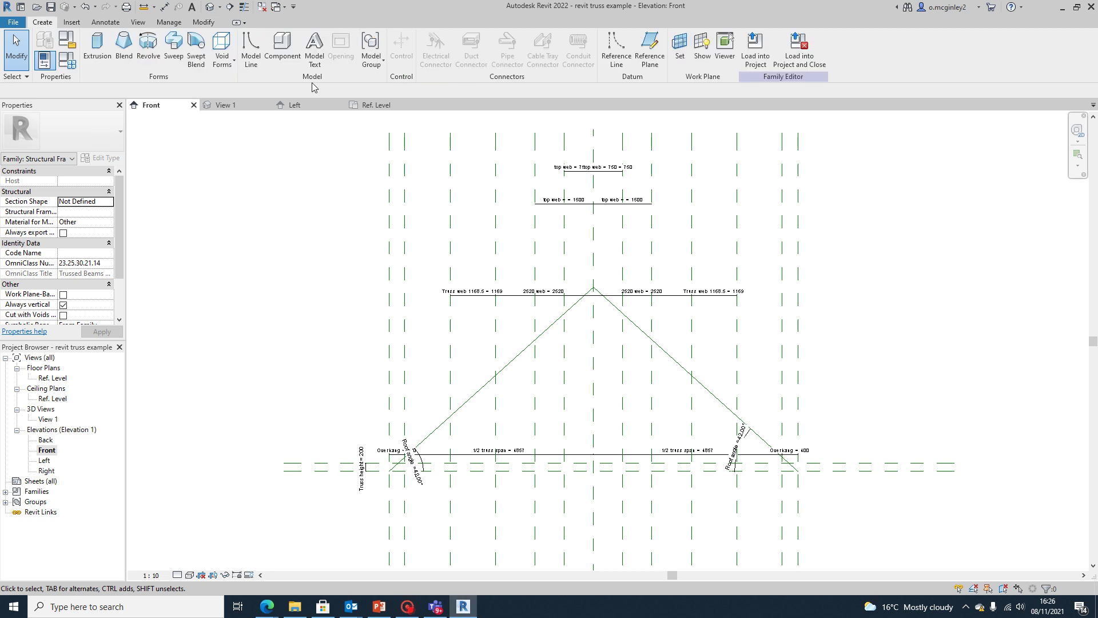
pyautogui.click(616, 48)
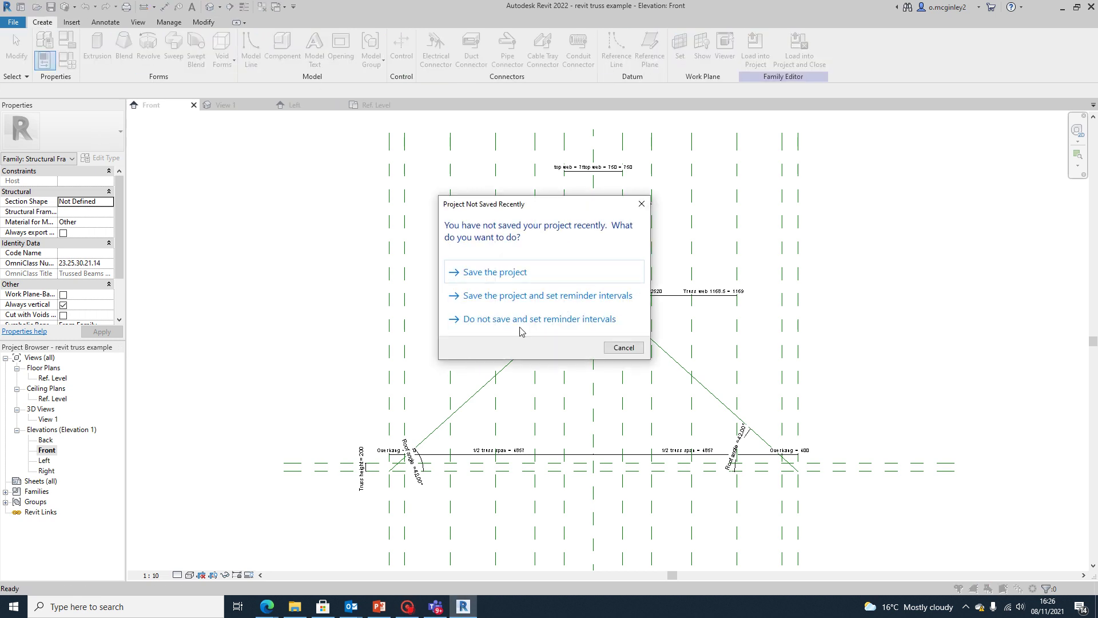
pyautogui.click(522, 275)
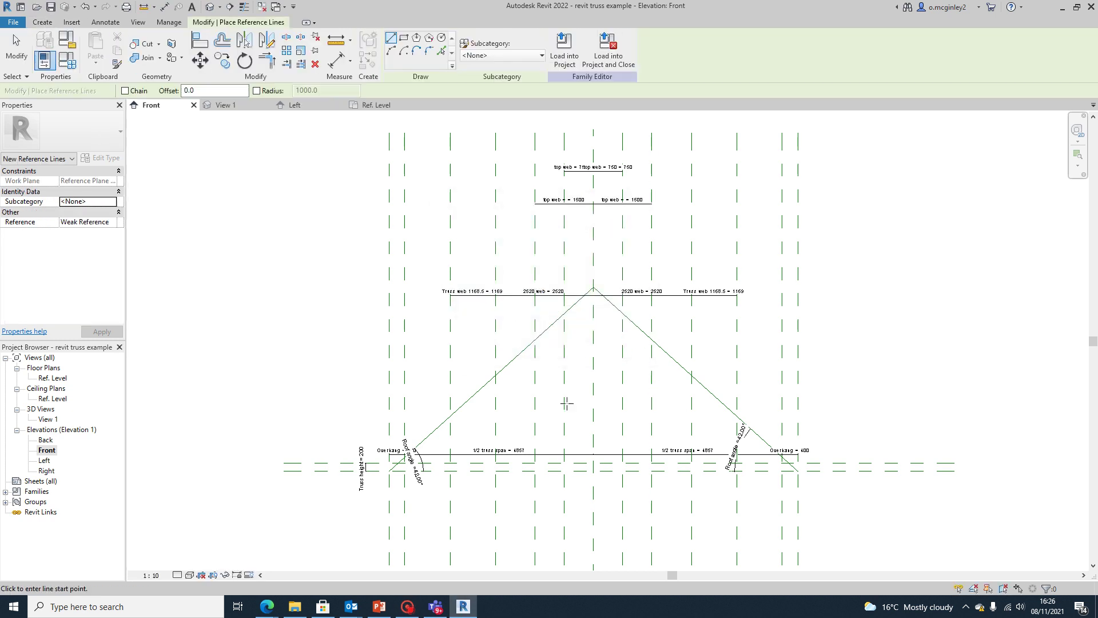
pyautogui.scroll(2, 422, 451)
pyautogui.scroll(1, 417, 475)
pyautogui.moveTo(418, 474); pyautogui.dragTo(400, 423, button='middle')
pyautogui.scroll(-3, 435, 401)
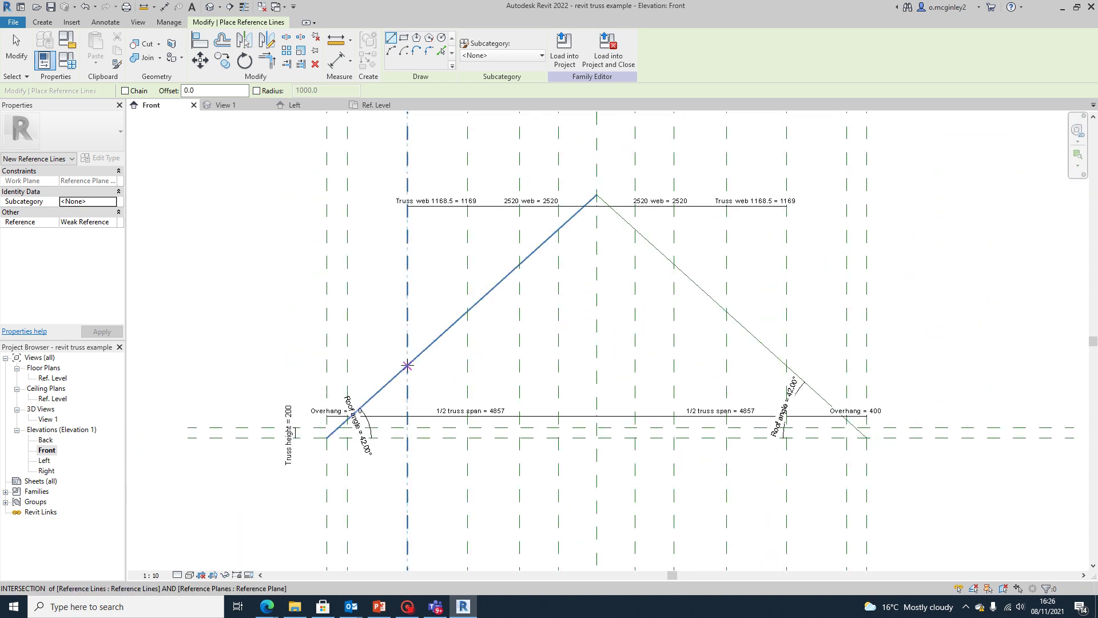
# Draw a diagonal web reference line from the left rafter to the lower plane and lock it
pyautogui.click(407, 365)
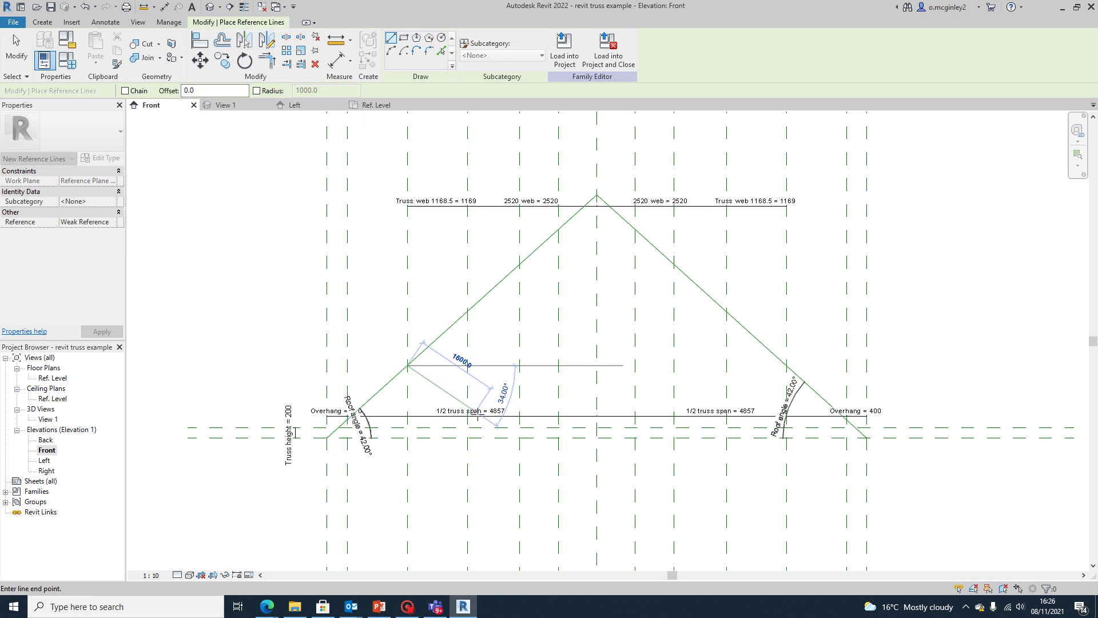
pyautogui.scroll(2, 467, 428)
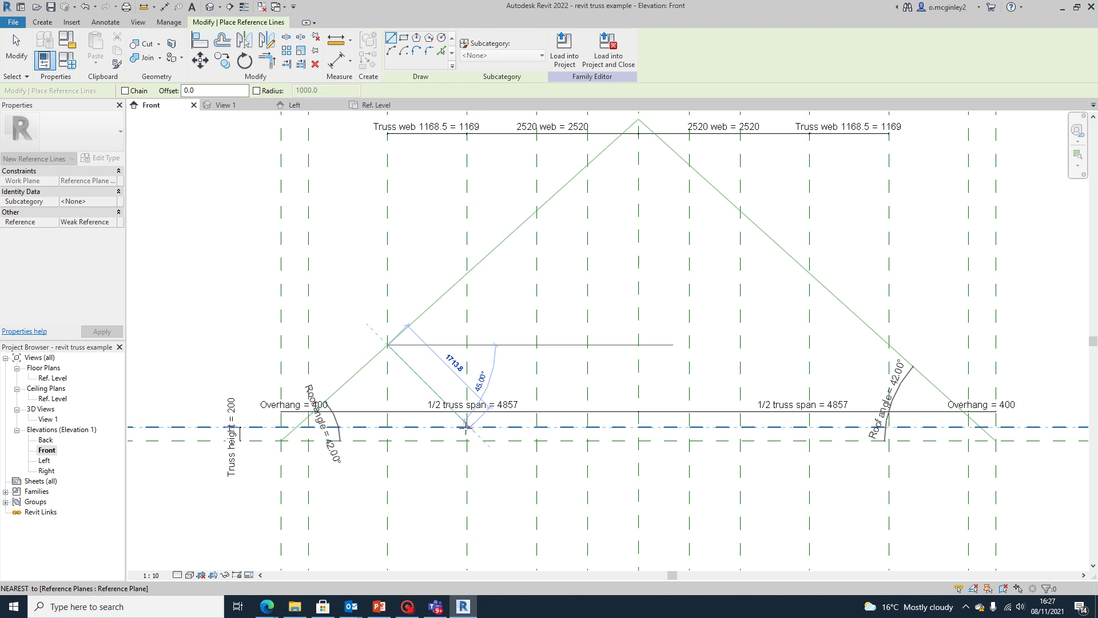
pyautogui.click(465, 426)
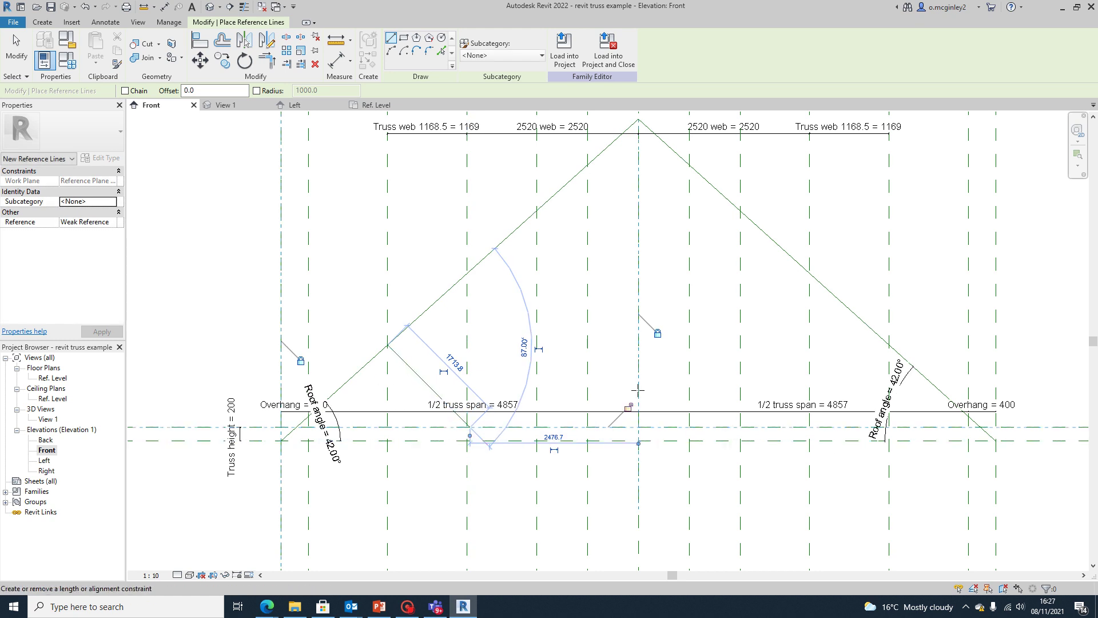
pyautogui.scroll(2, 628, 409)
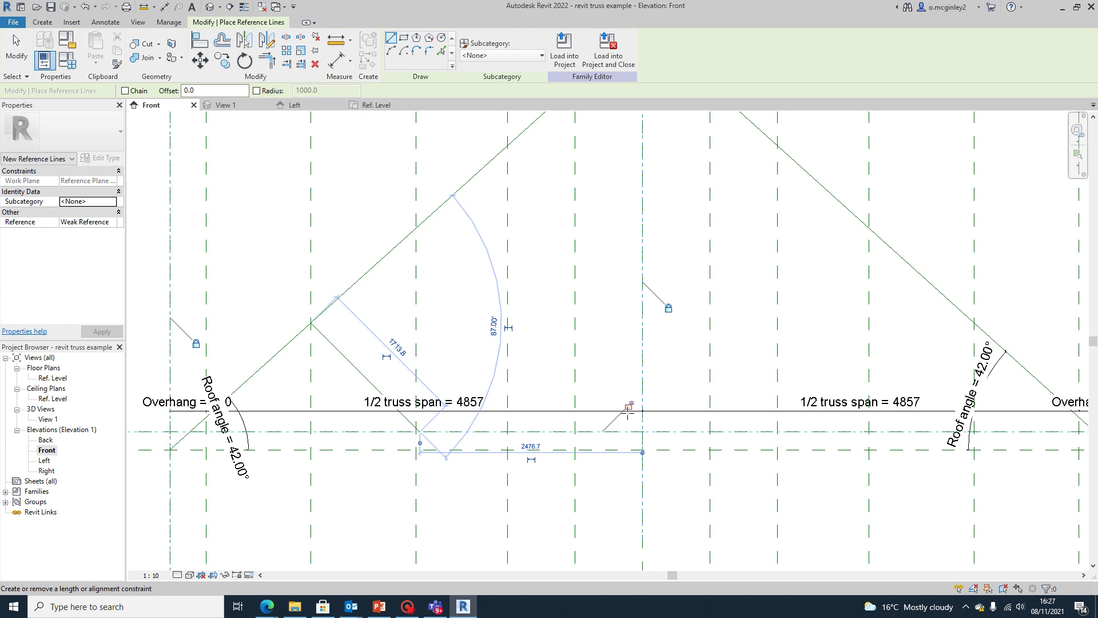
pyautogui.click(629, 406)
pyautogui.scroll(-2, 449, 363)
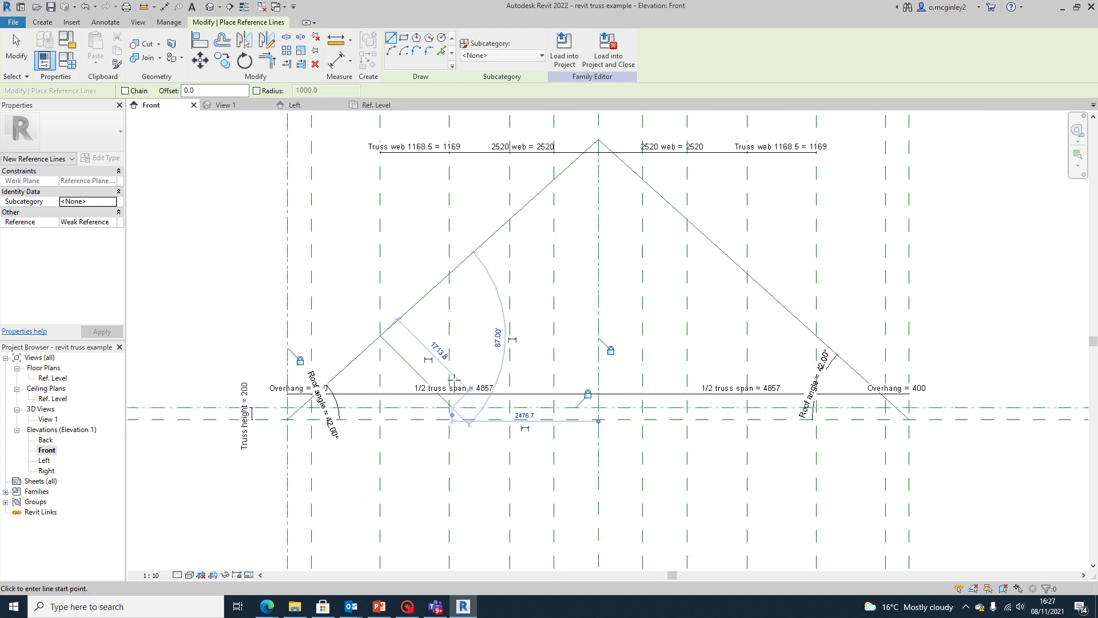
pyautogui.scroll(2, 492, 400)
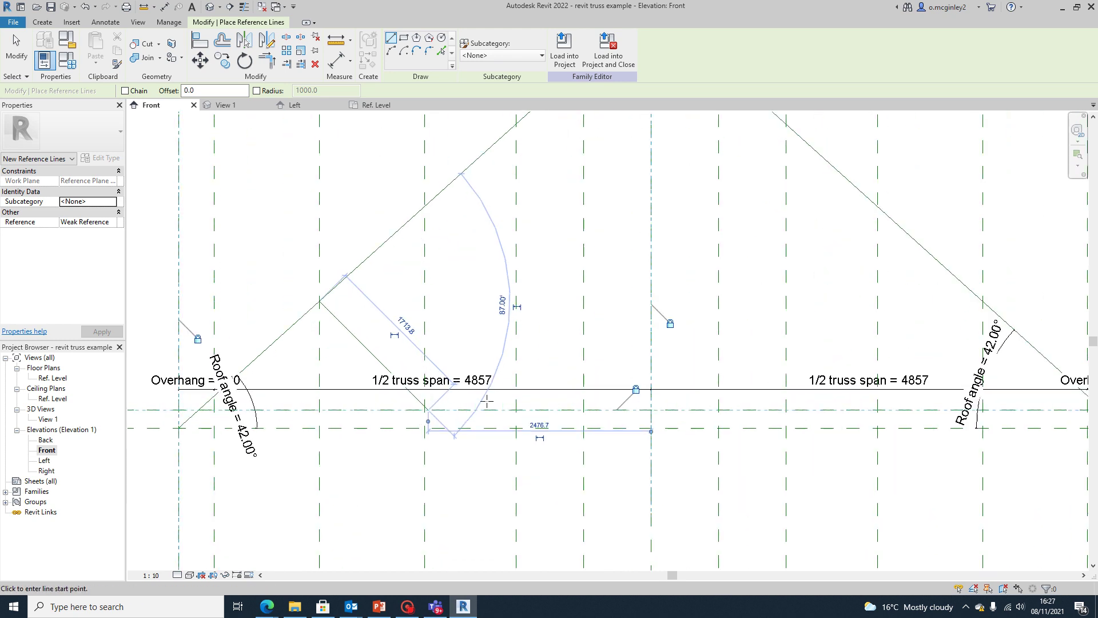
pyautogui.scroll(3, 437, 416)
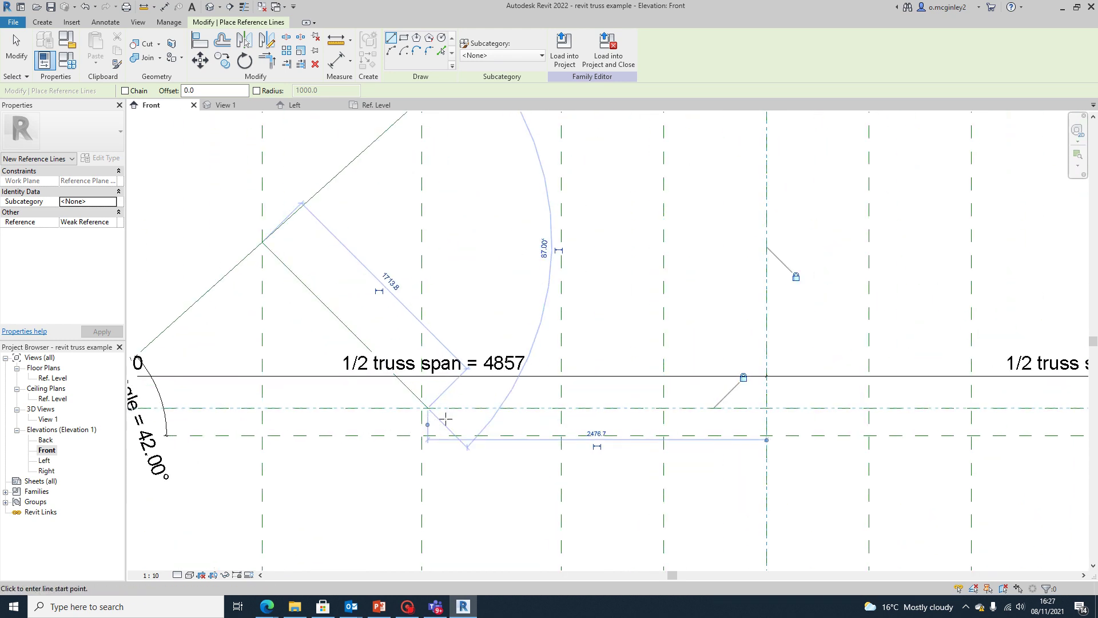
pyautogui.scroll(-3, 446, 419)
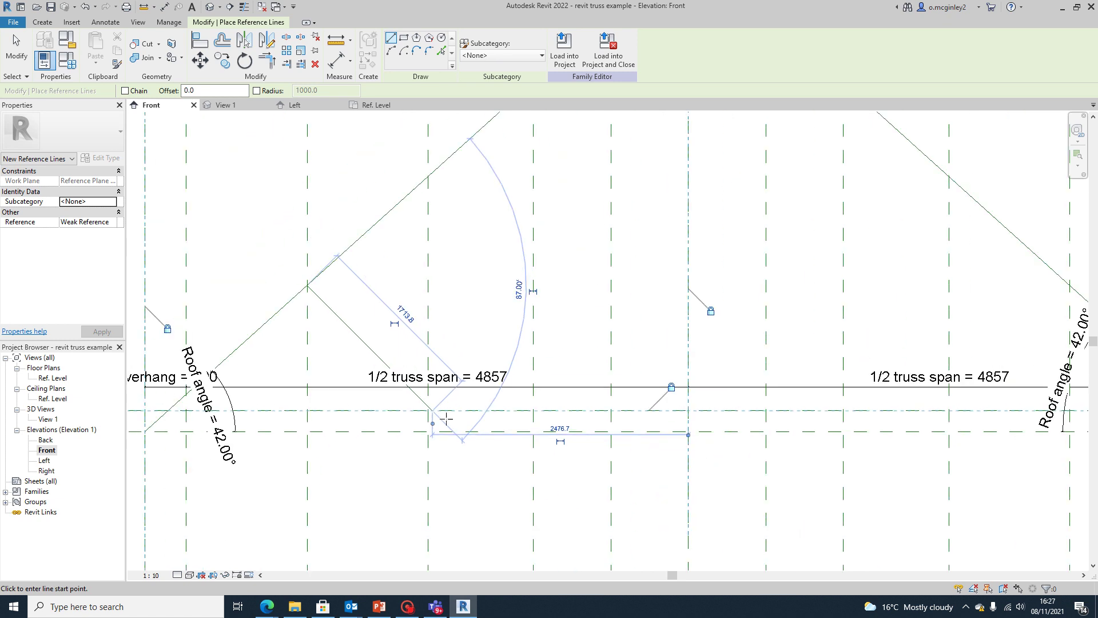
pyautogui.press('Escape')
pyautogui.press('Escape')
pyautogui.click(421, 402)
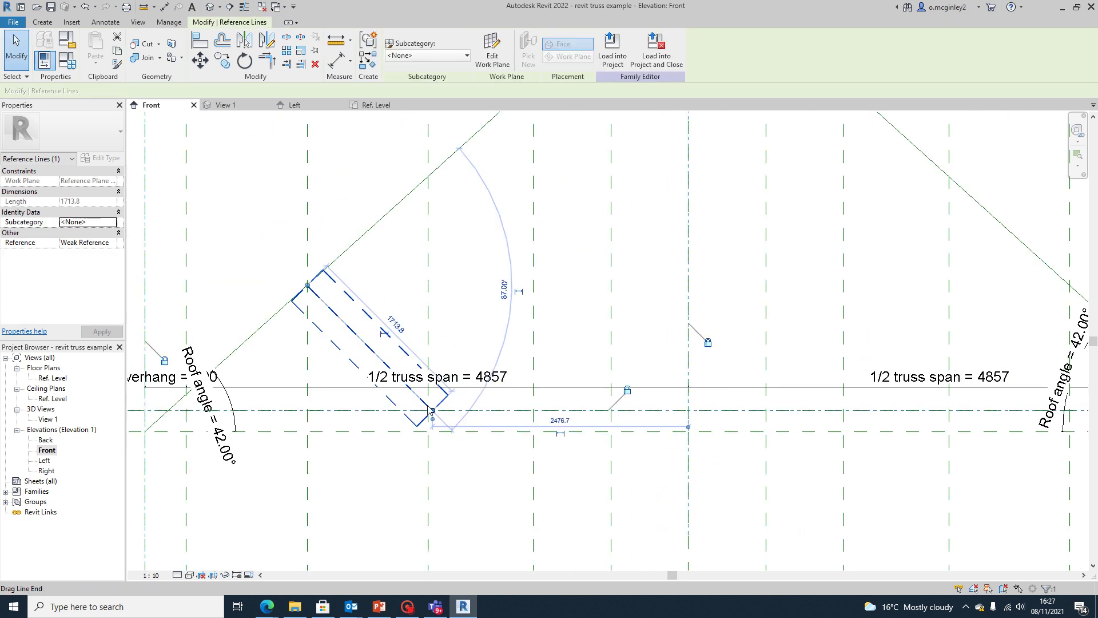
pyautogui.moveTo(430, 410); pyautogui.dragTo(437, 413)
pyautogui.press('Escape')
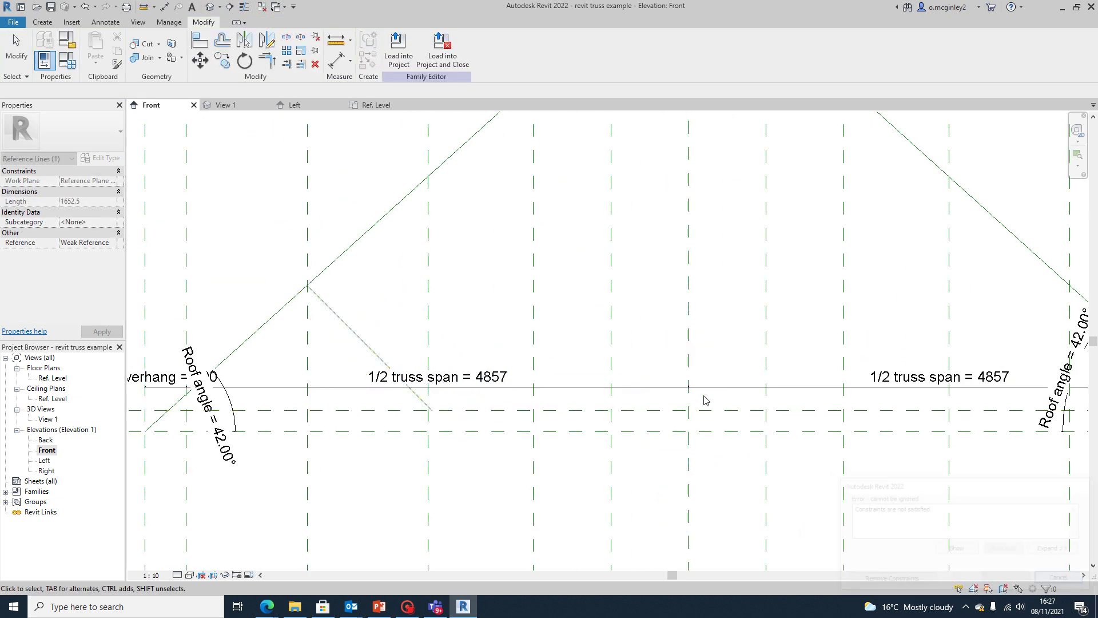
# Undo the extra diagonal web line
pyautogui.click(87, 12)
pyautogui.scroll(-3, 340, 403)
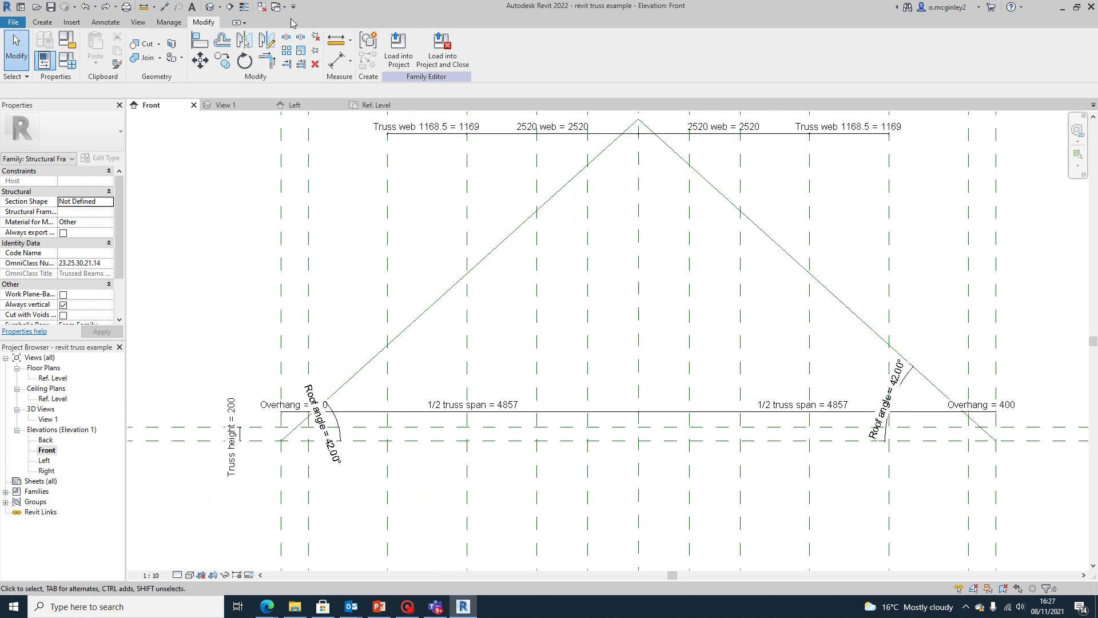
pyautogui.click(50, 23)
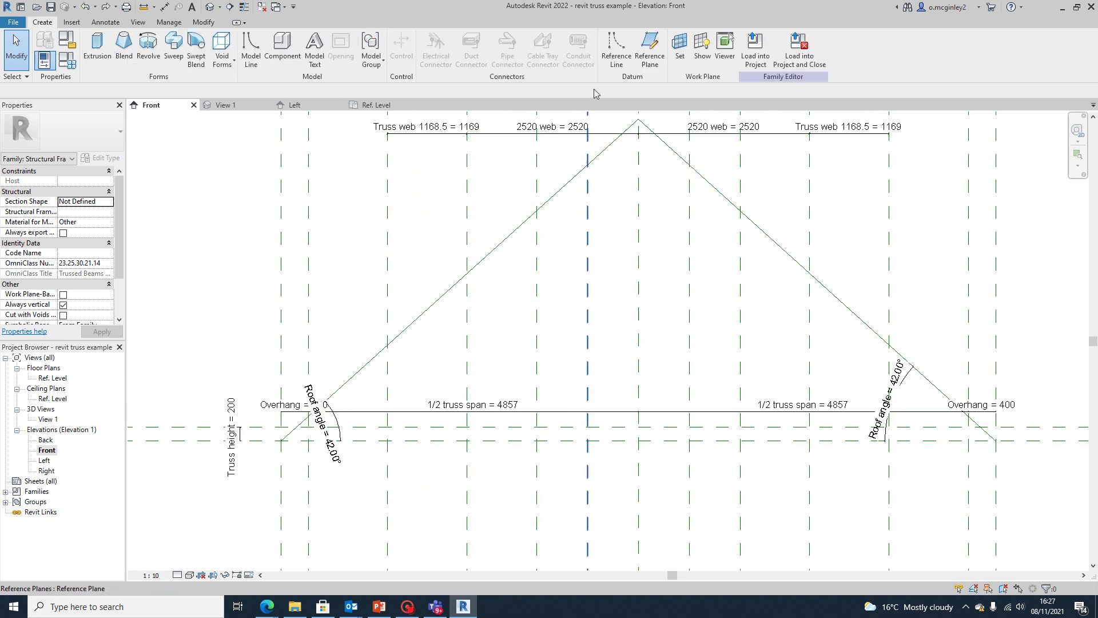
pyautogui.click(617, 49)
pyautogui.scroll(2, 424, 404)
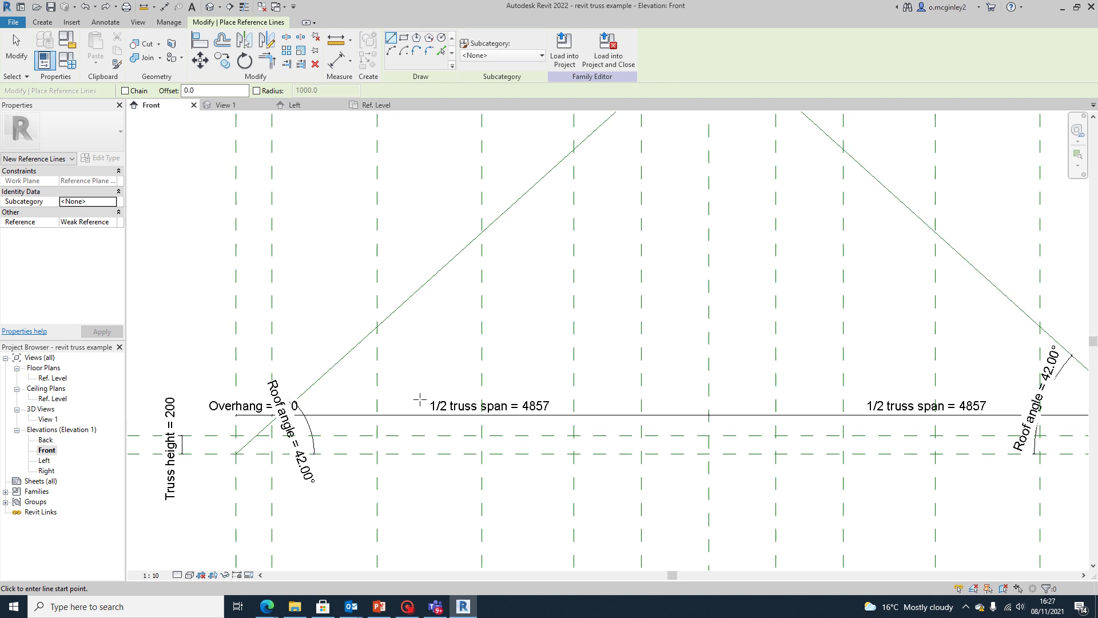
# Draw the 45° diagonal web reference line from the rafter intersection to the vertical plane
pyautogui.click(378, 327)
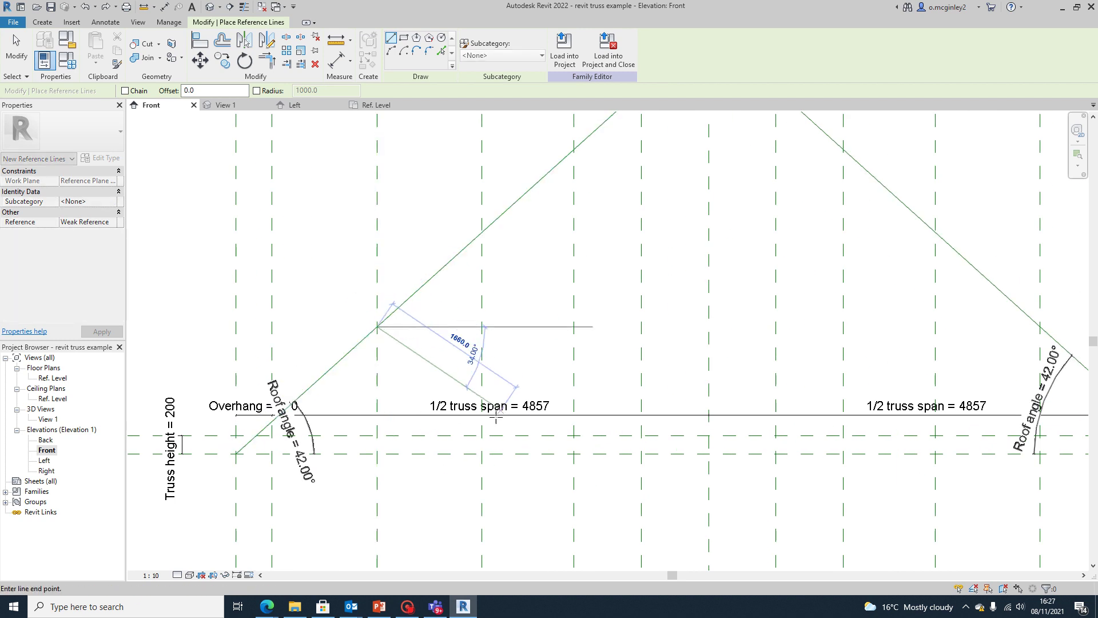
pyautogui.scroll(2, 482, 435)
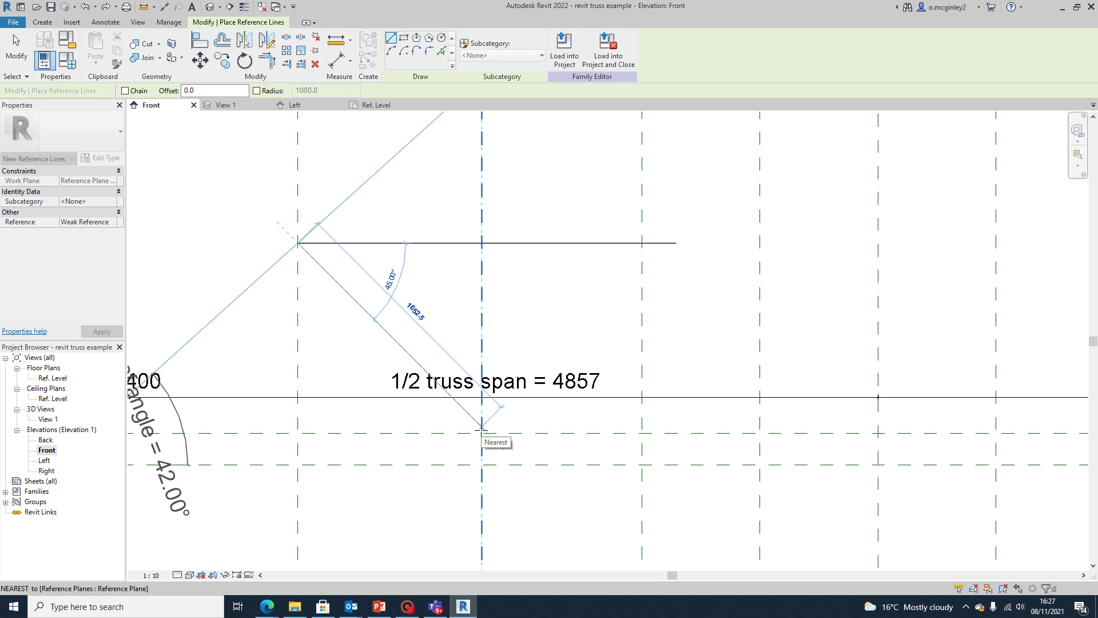
pyautogui.click(481, 427)
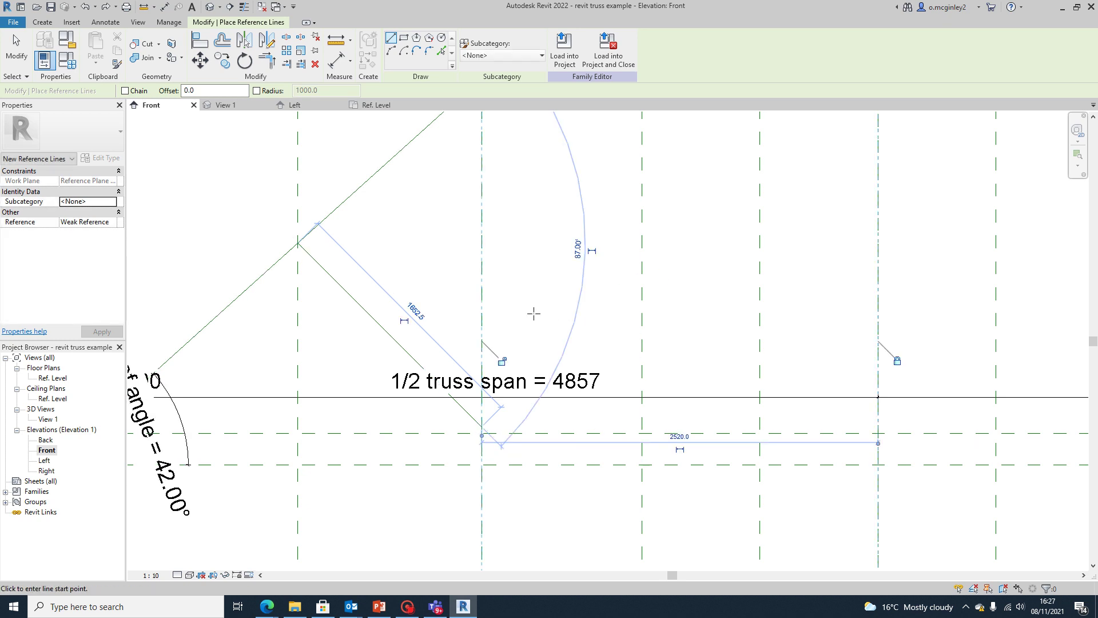
pyautogui.scroll(-3, 487, 297)
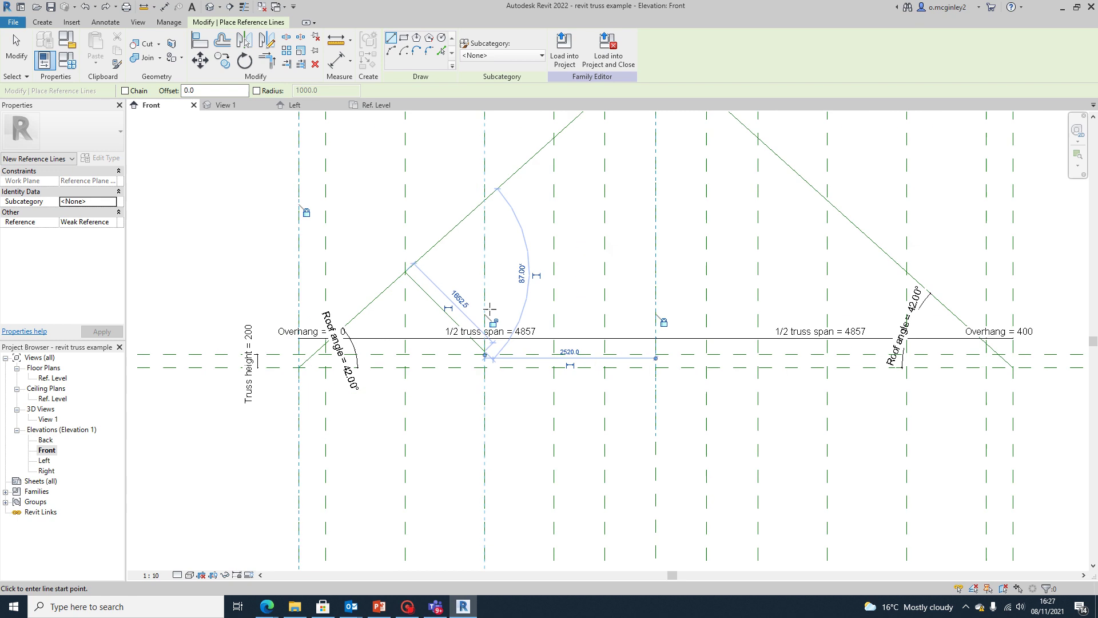
pyautogui.scroll(-2, 517, 348)
pyautogui.scroll(4, 492, 350)
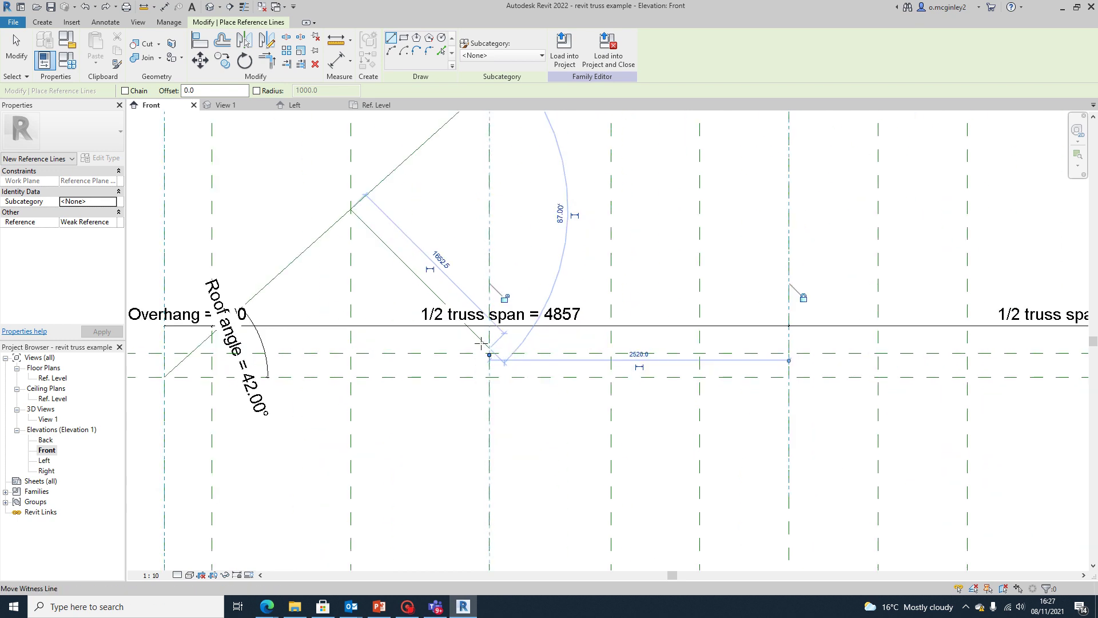
pyautogui.scroll(-2, 483, 346)
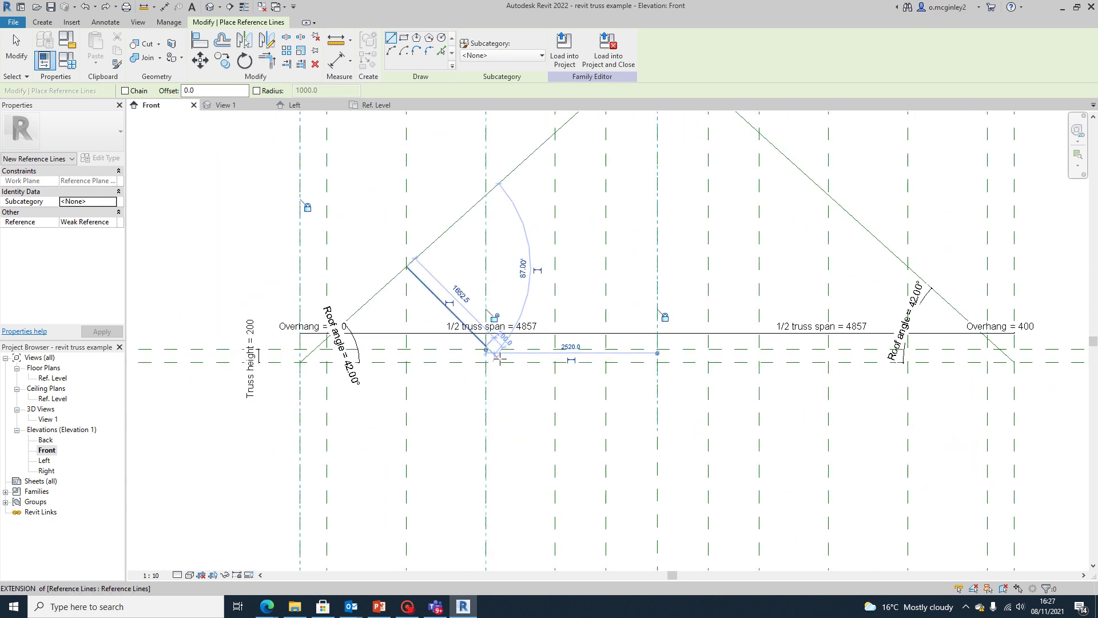
pyautogui.scroll(2, 500, 355)
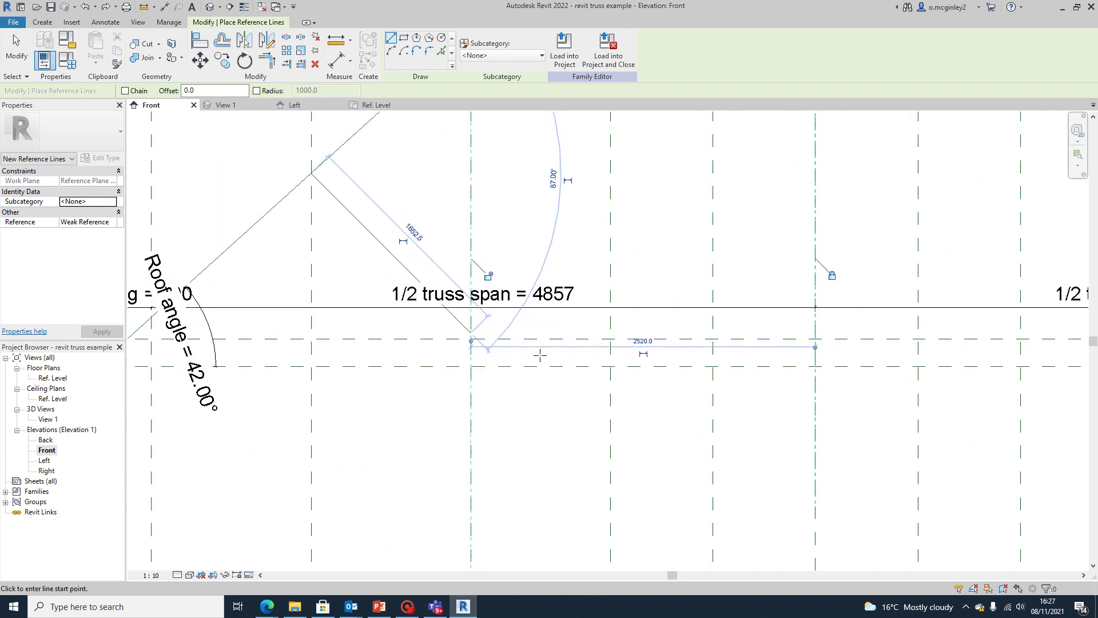
# Draw a vertical web reference line from the diagonal's foot up to the left rafter
pyautogui.click(470, 332)
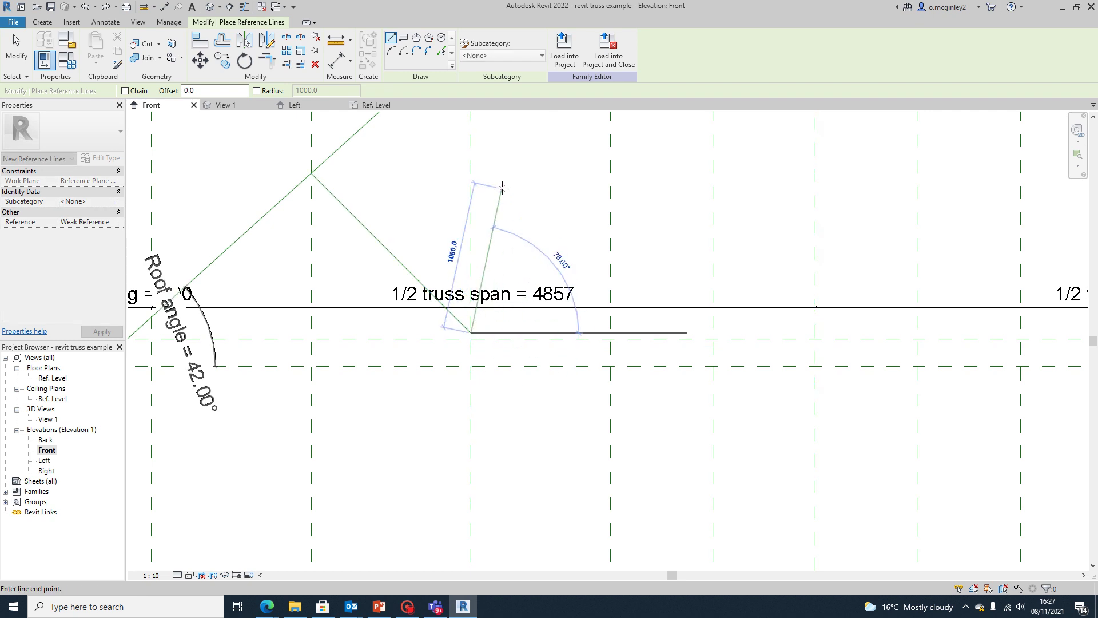
pyautogui.scroll(-2, 502, 188)
pyautogui.moveTo(497, 198); pyautogui.dragTo(484, 362, button='middle')
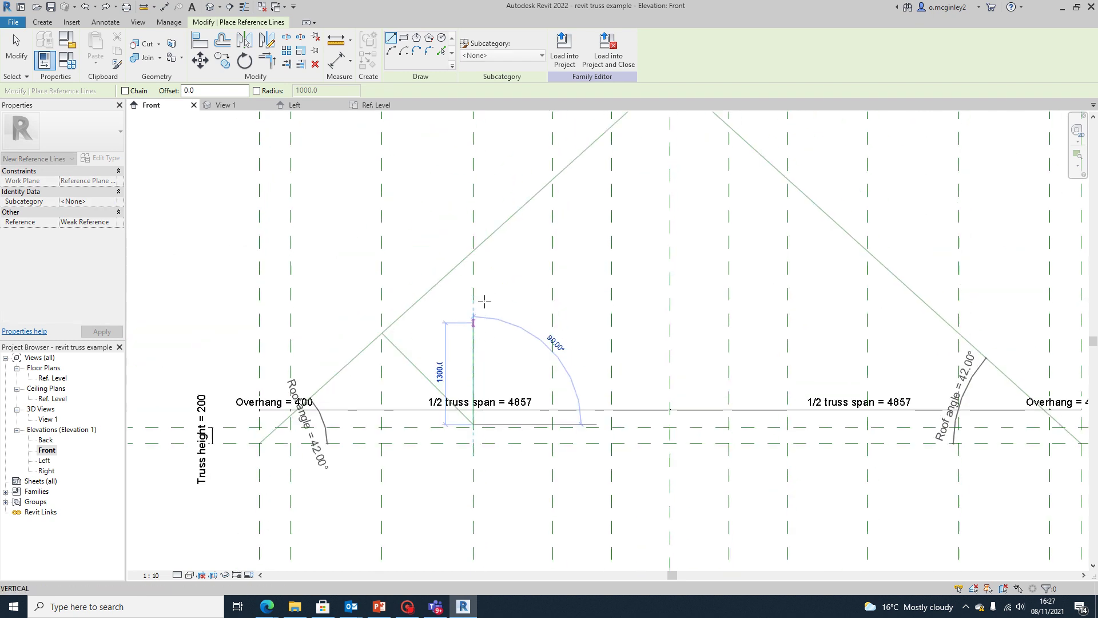
pyautogui.click(473, 252)
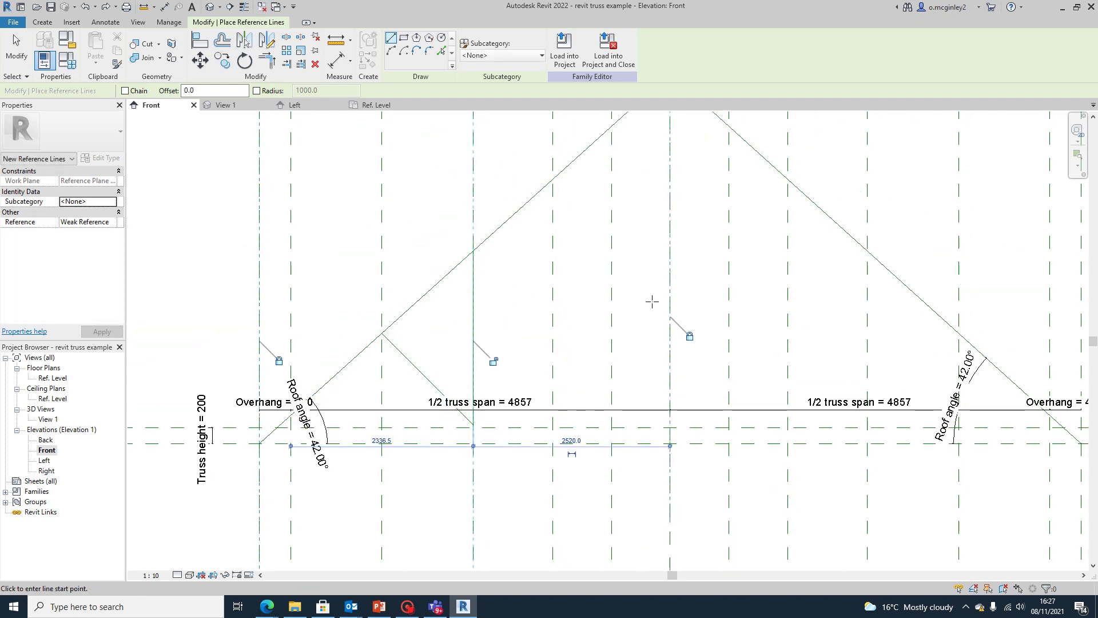
pyautogui.scroll(-2, 662, 314)
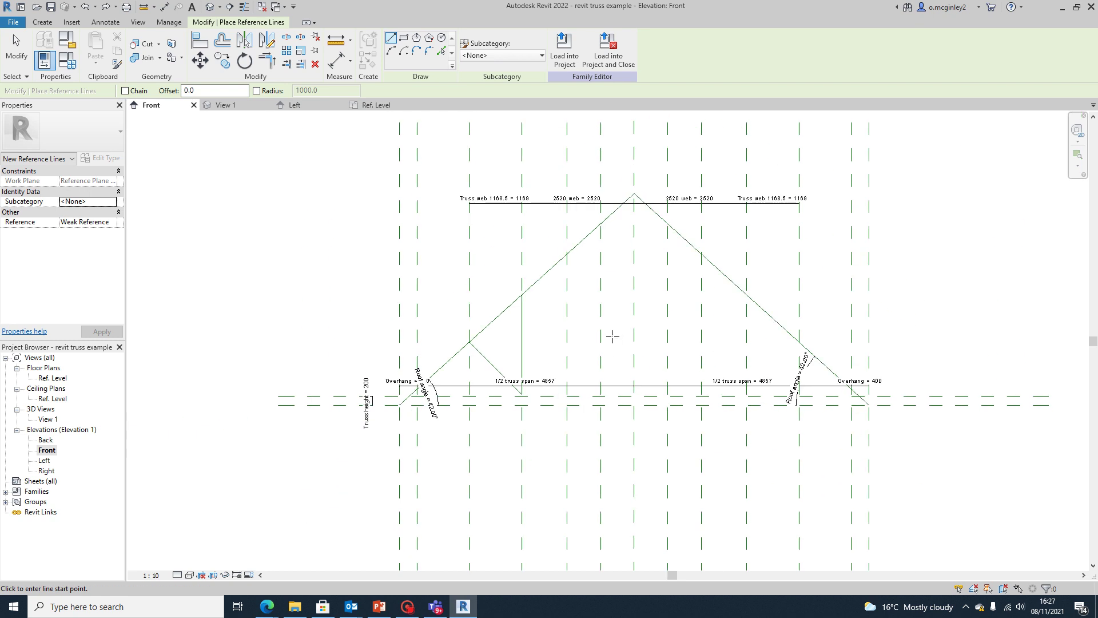
pyautogui.moveTo(565, 331); pyautogui.dragTo(520, 352, button='middle')
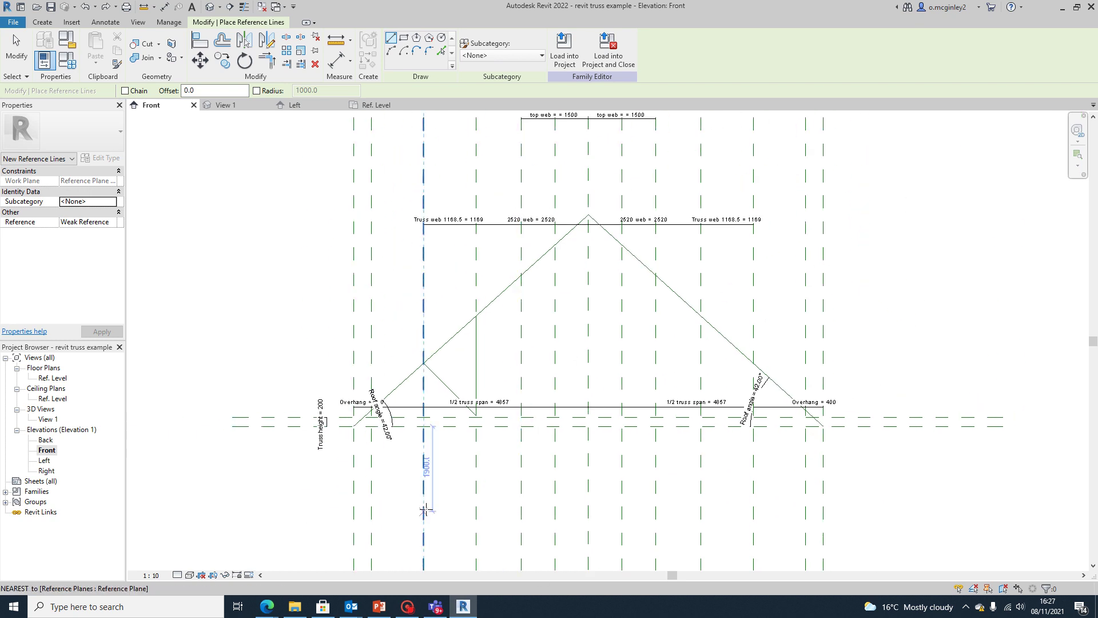
pyautogui.moveTo(267, 606)
pyautogui.click(234, 549)
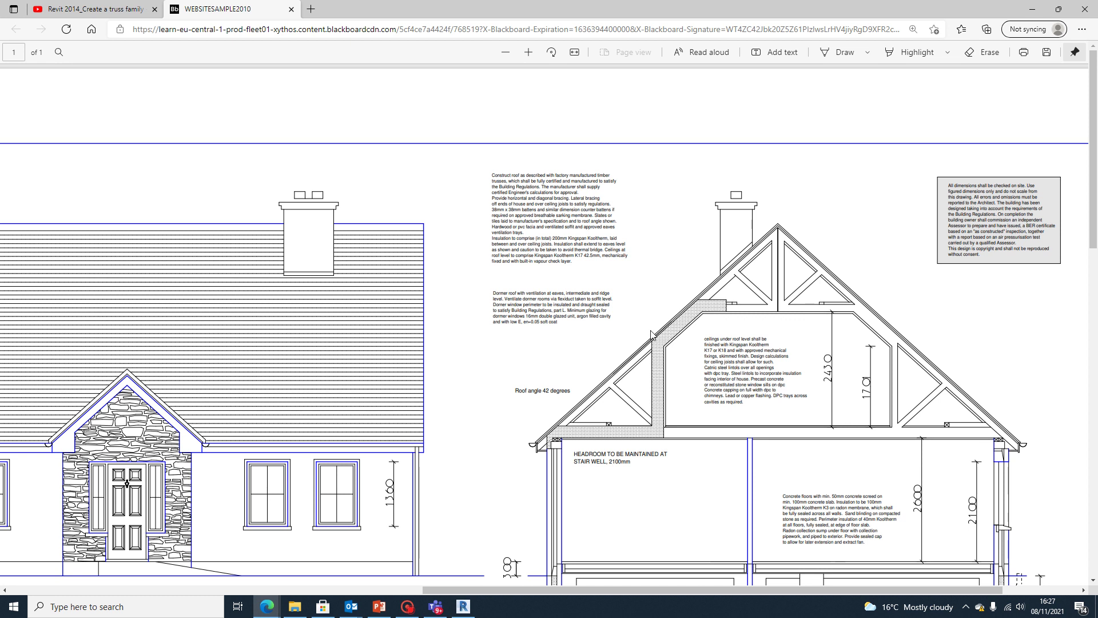
pyautogui.click(464, 606)
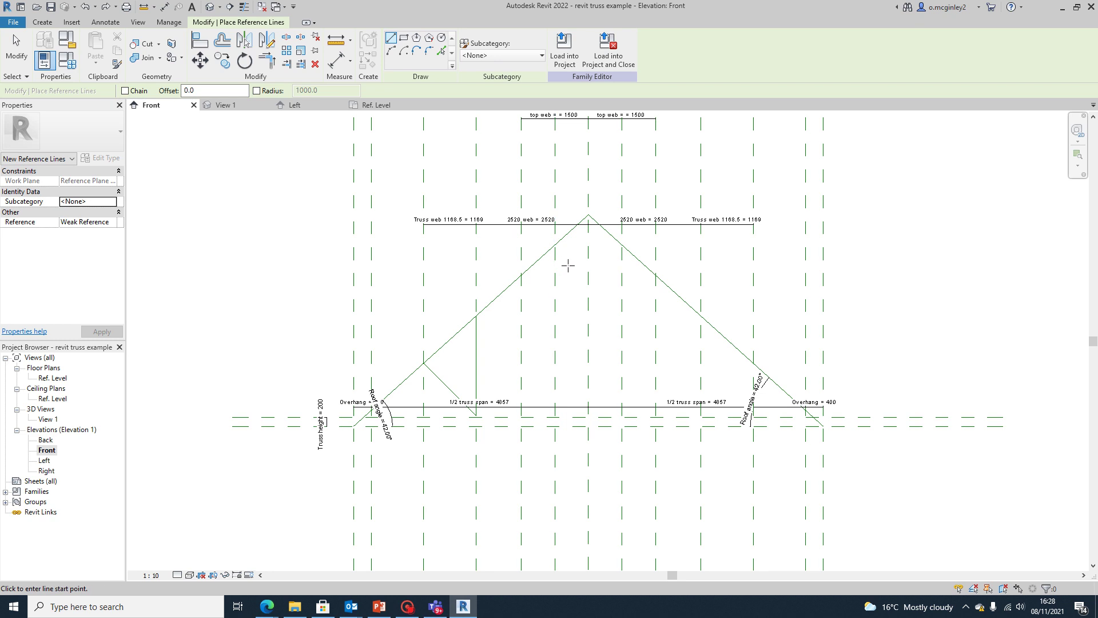
# Draw the collar tie reference line from the left rafter intersection to the centre plane
pyautogui.moveTo(568, 259); pyautogui.dragTo(546, 324, button='middle')
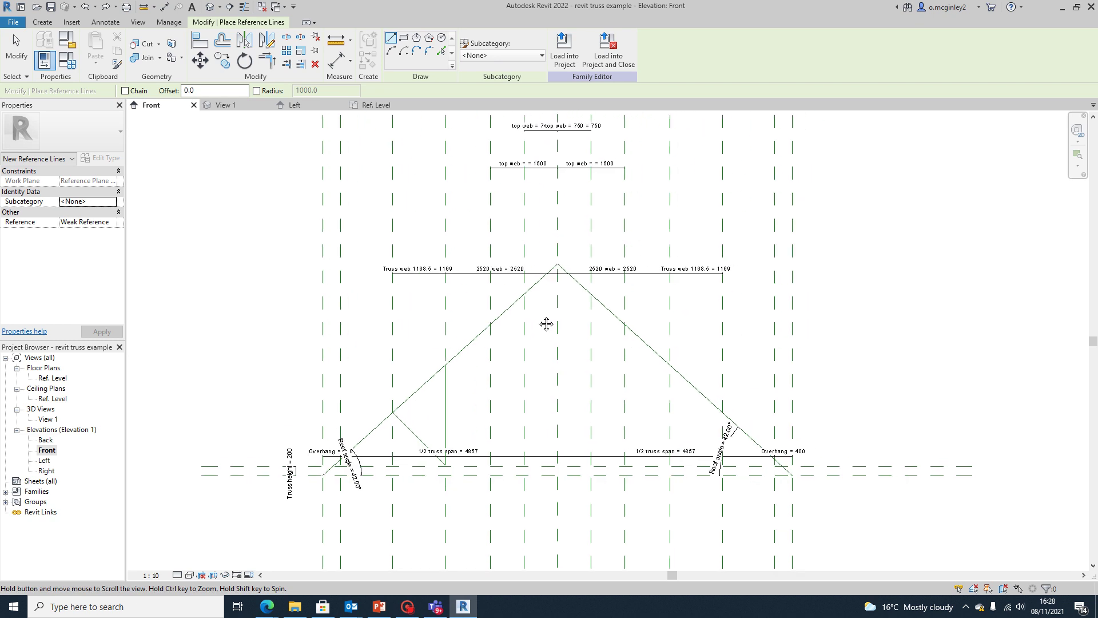
pyautogui.click(491, 324)
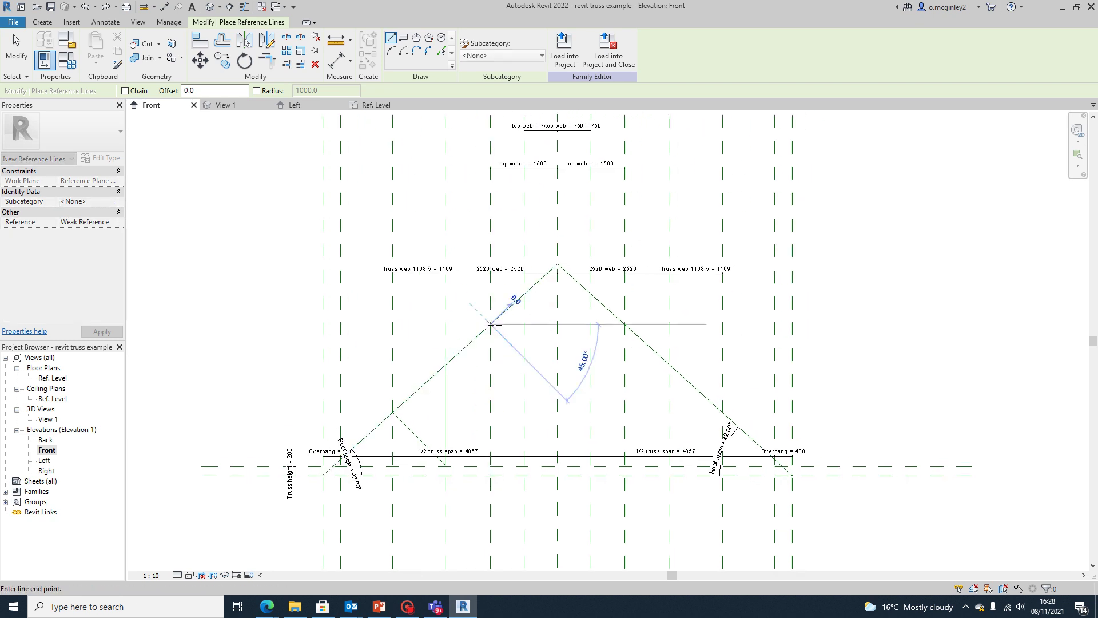
pyautogui.click(557, 324)
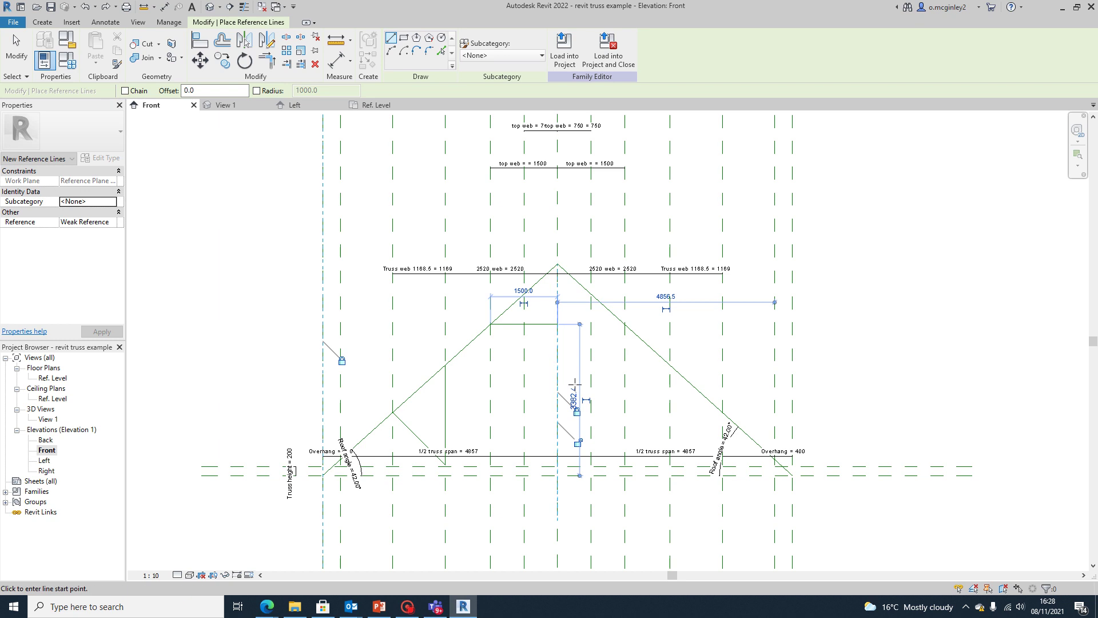
pyautogui.scroll(2, 550, 331)
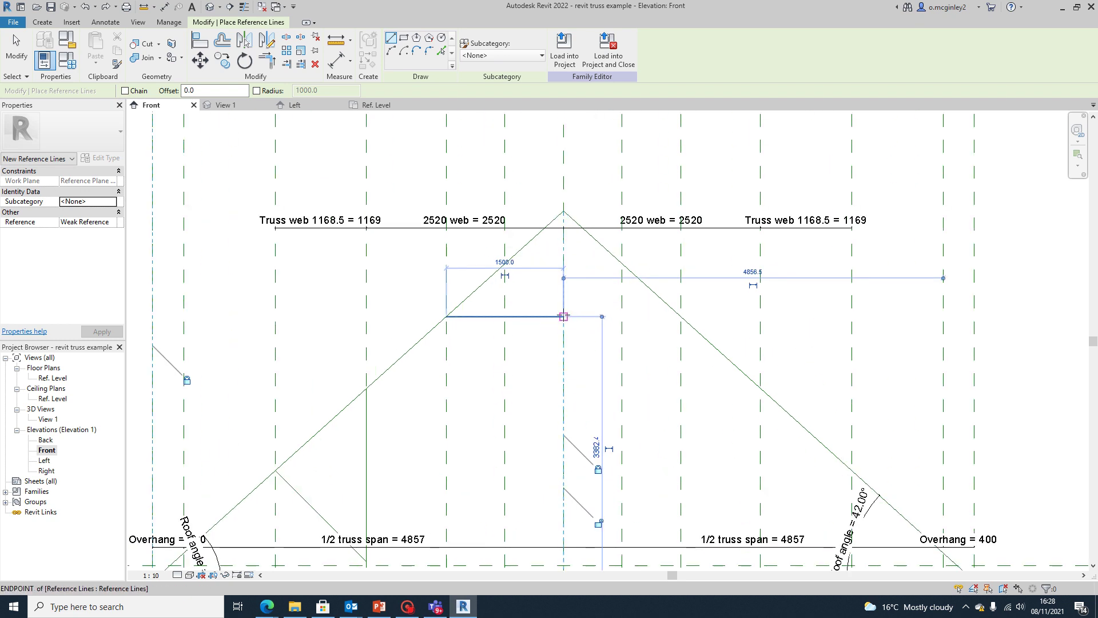
# Draw a short diagonal reference line from the collar tie's end up to the left rafter
pyautogui.click(563, 316)
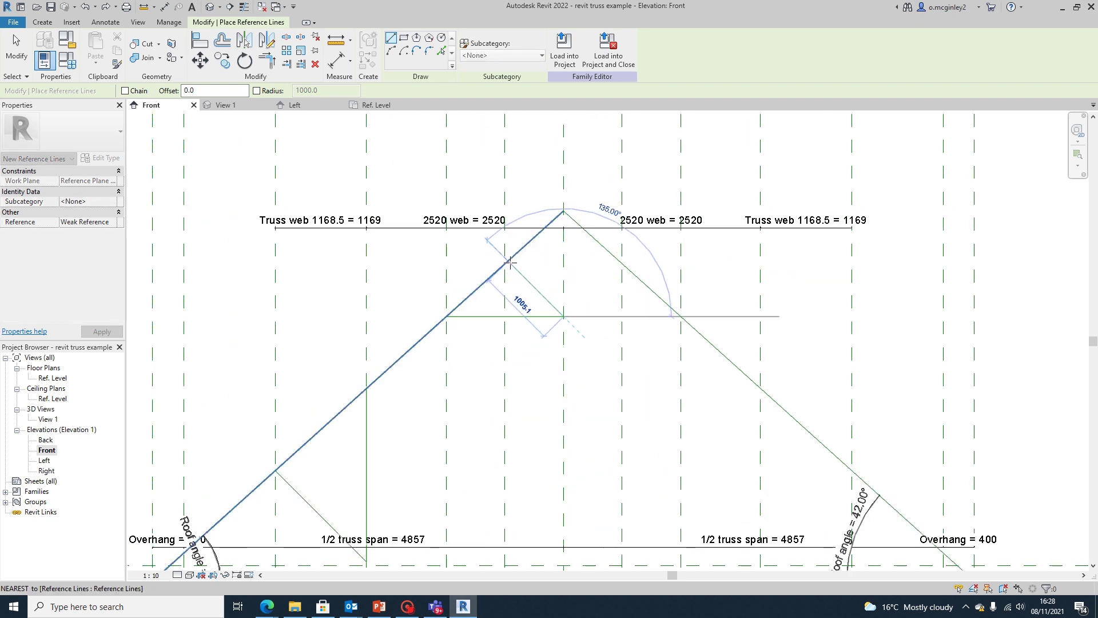
pyautogui.click(509, 262)
pyautogui.scroll(-2, 643, 277)
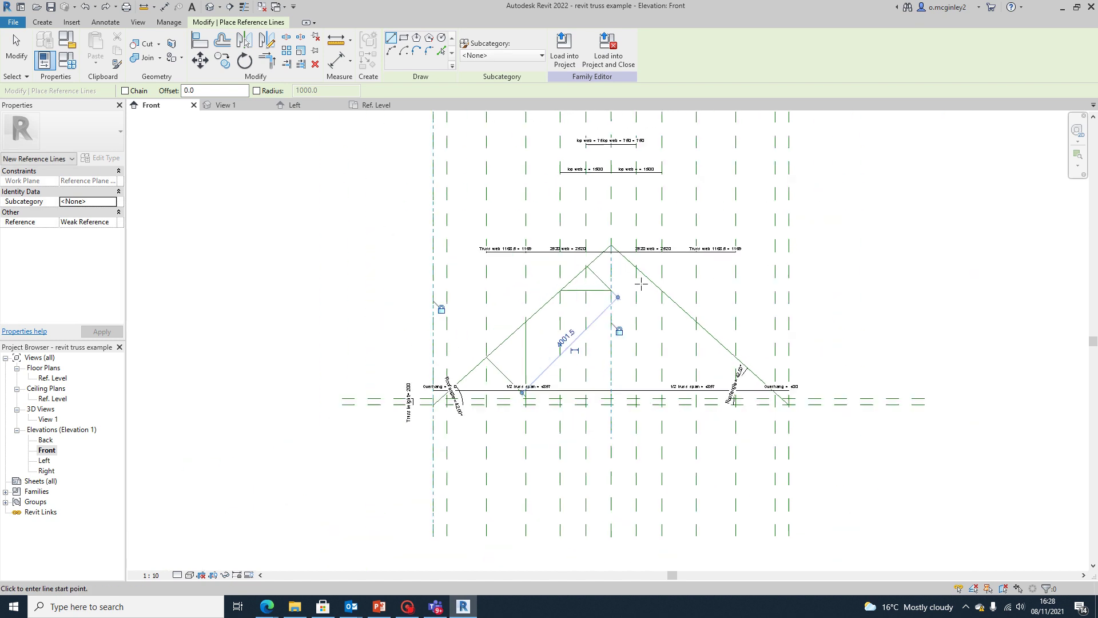
pyautogui.click(618, 303)
# Glance at the reference house drawing, then return to the truss family
pyautogui.moveTo(267, 607)
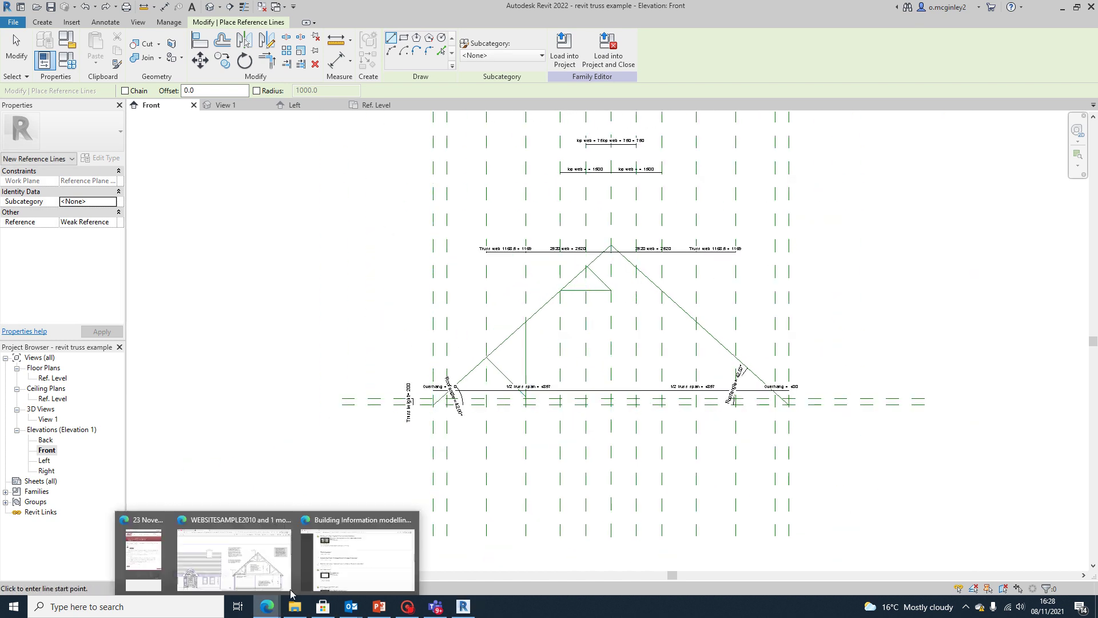
pyautogui.click(275, 554)
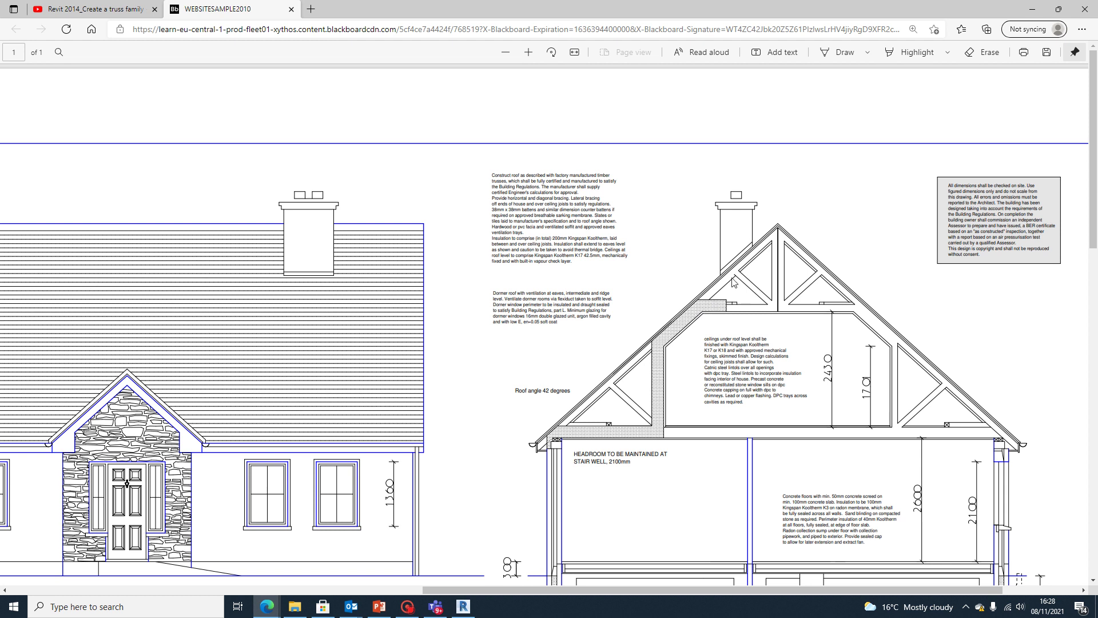
pyautogui.click(463, 606)
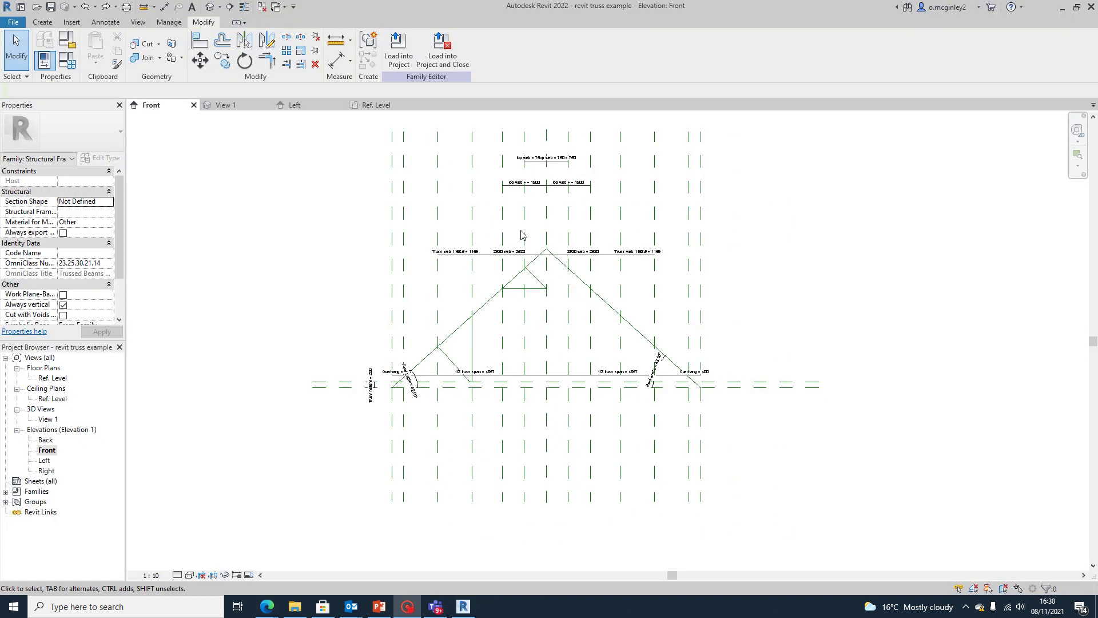
# Show the WEBSITESAMPLE2010 house section PDF with its 42-degree roof in Edge
pyautogui.scroll(2, 507, 300)
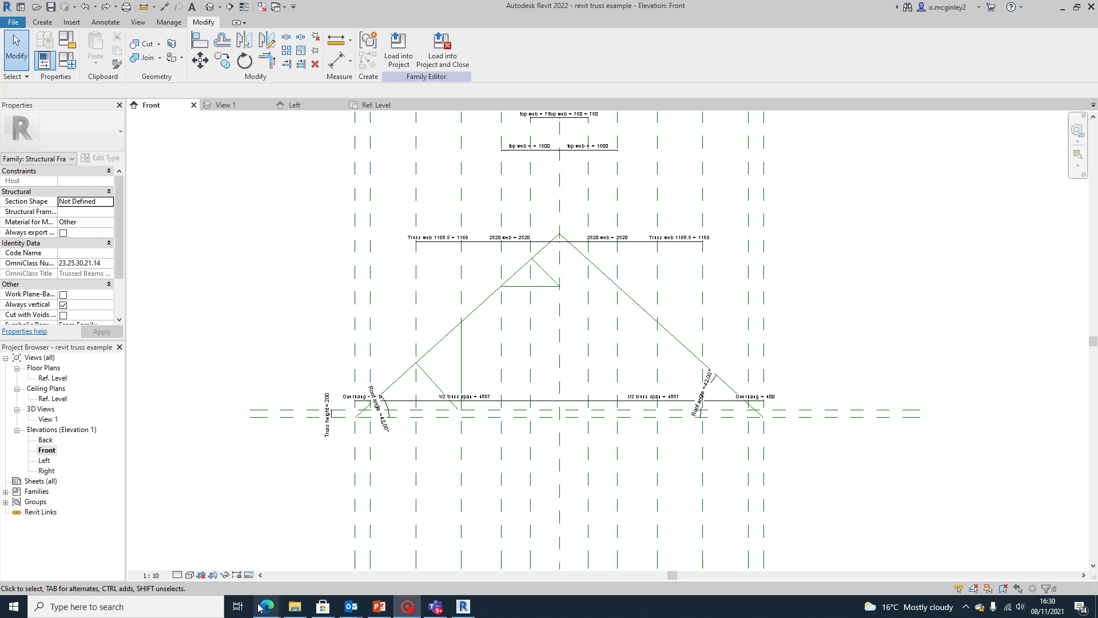
pyautogui.moveTo(266, 606)
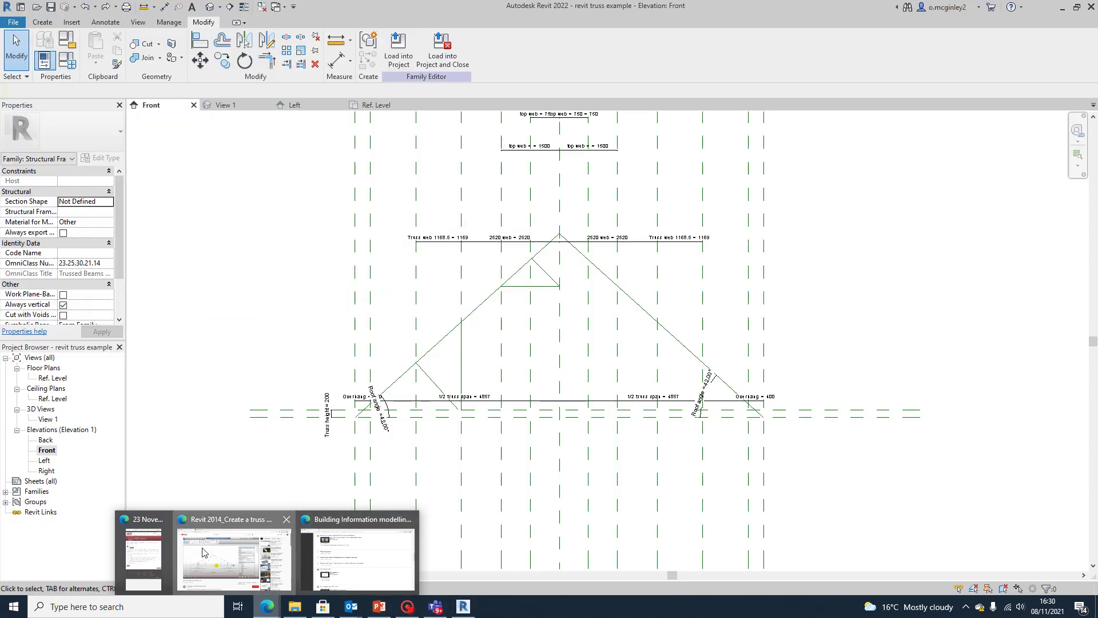
pyautogui.click(203, 556)
pyautogui.click(269, 10)
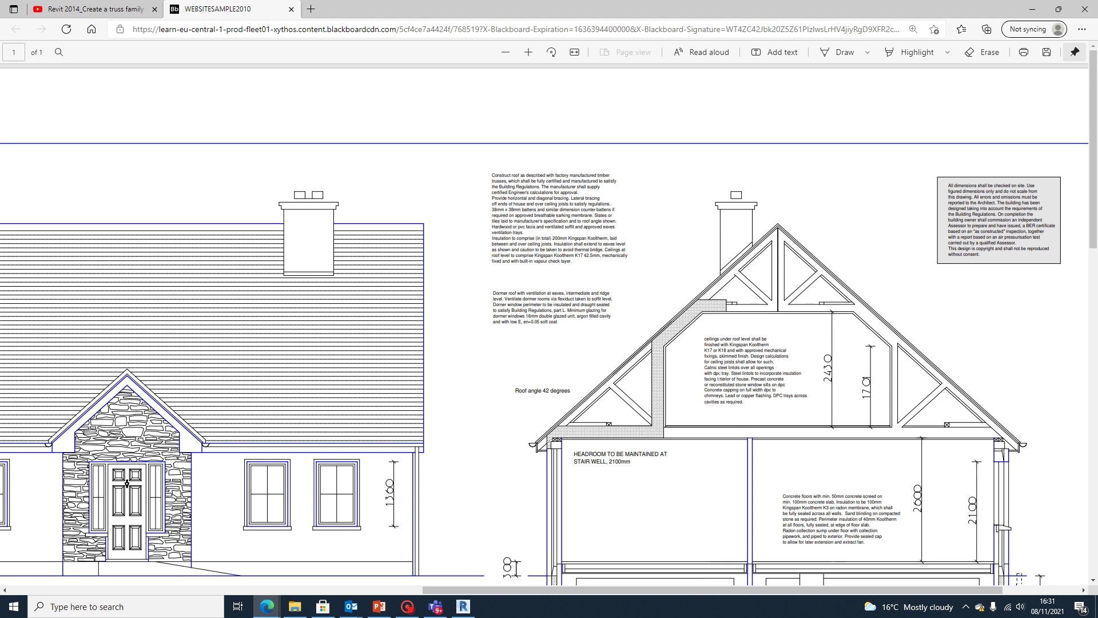
# Return to the truss elevation, inspect the short reference line near the apex, then deselect and pan
pyautogui.click(463, 606)
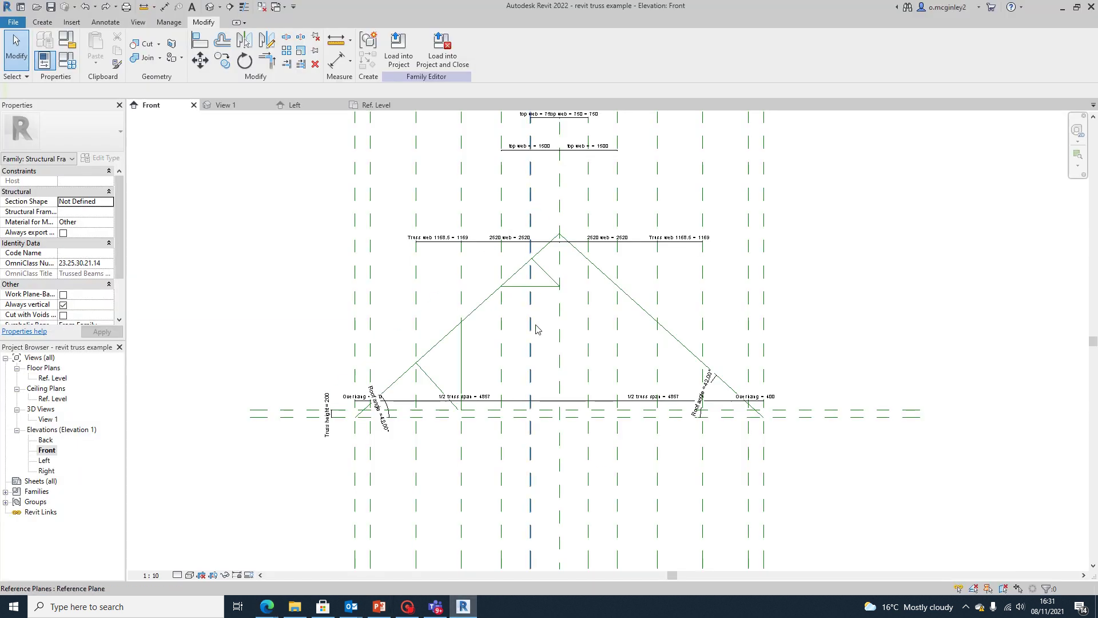
pyautogui.click(544, 286)
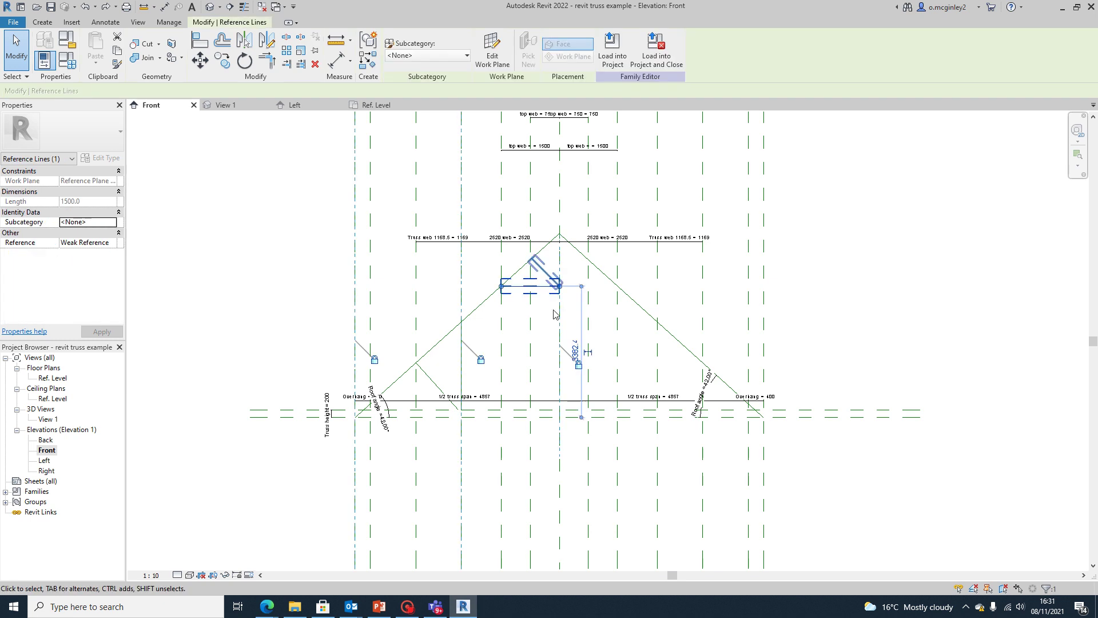
pyautogui.scroll(2, 547, 332)
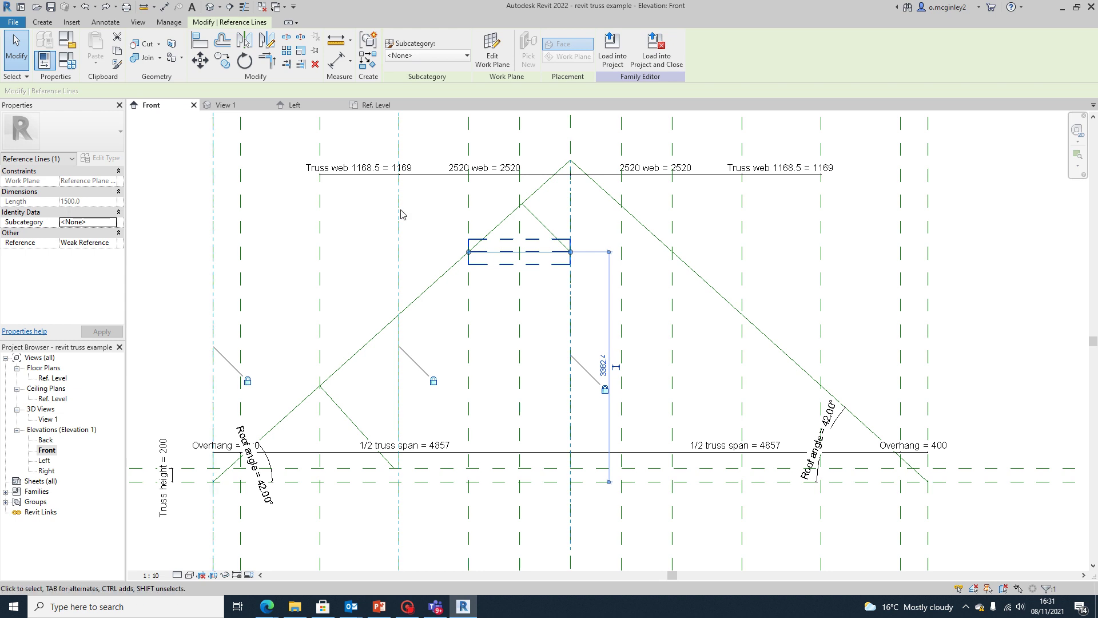
pyautogui.click(437, 230)
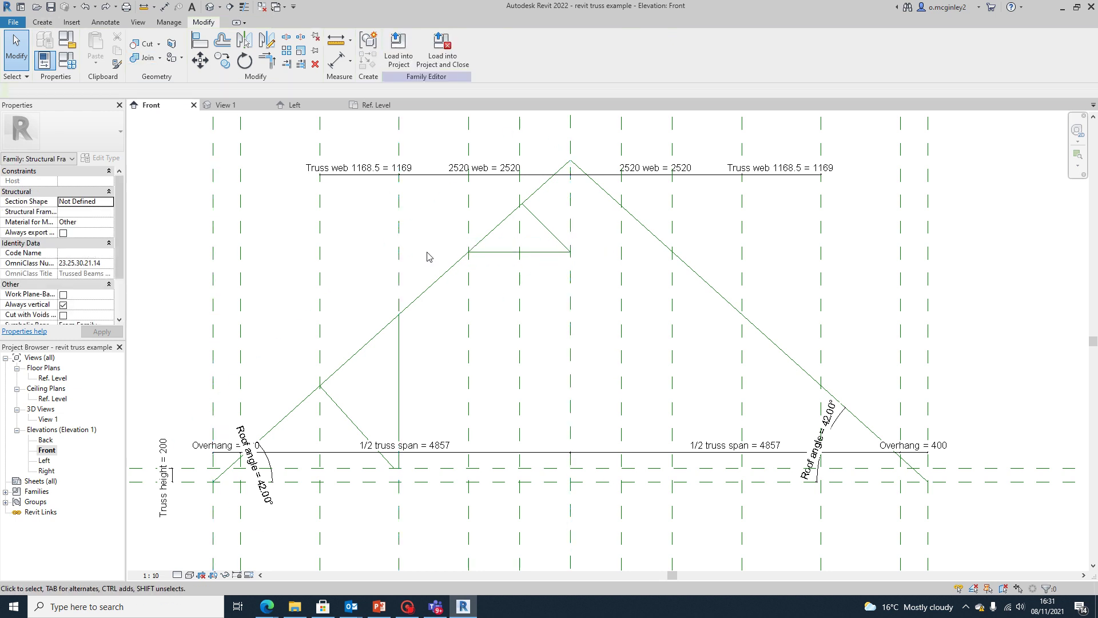
pyautogui.scroll(-2, 425, 256)
pyautogui.moveTo(419, 259); pyautogui.dragTo(458, 259, button='middle')
# Draw a horizontal reference plane across the full width of the truss
pyautogui.click(43, 22)
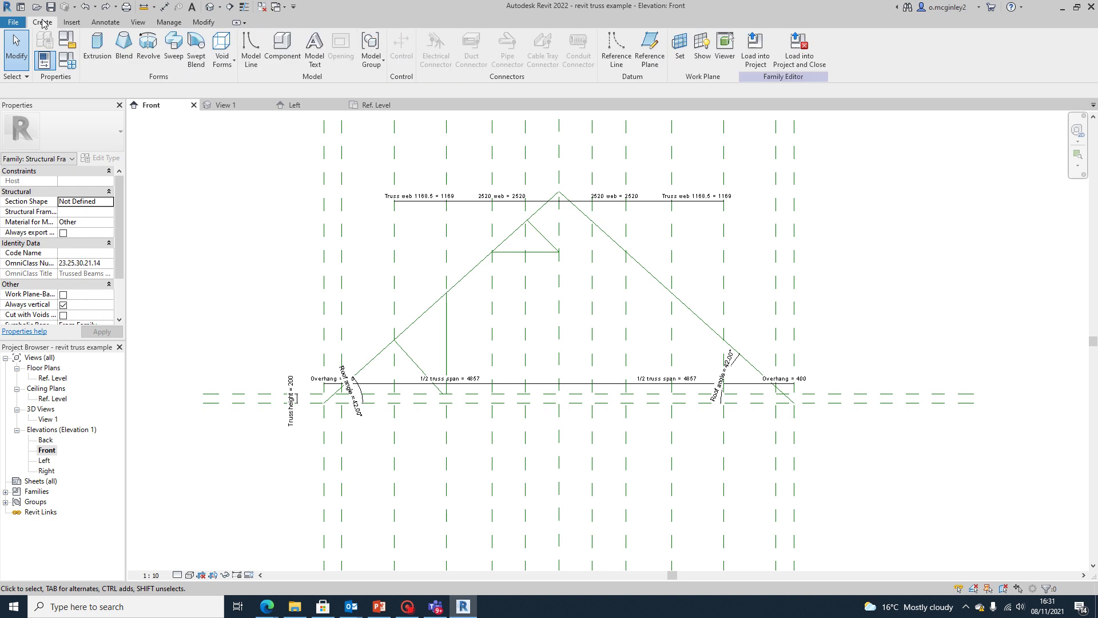
pyautogui.click(650, 51)
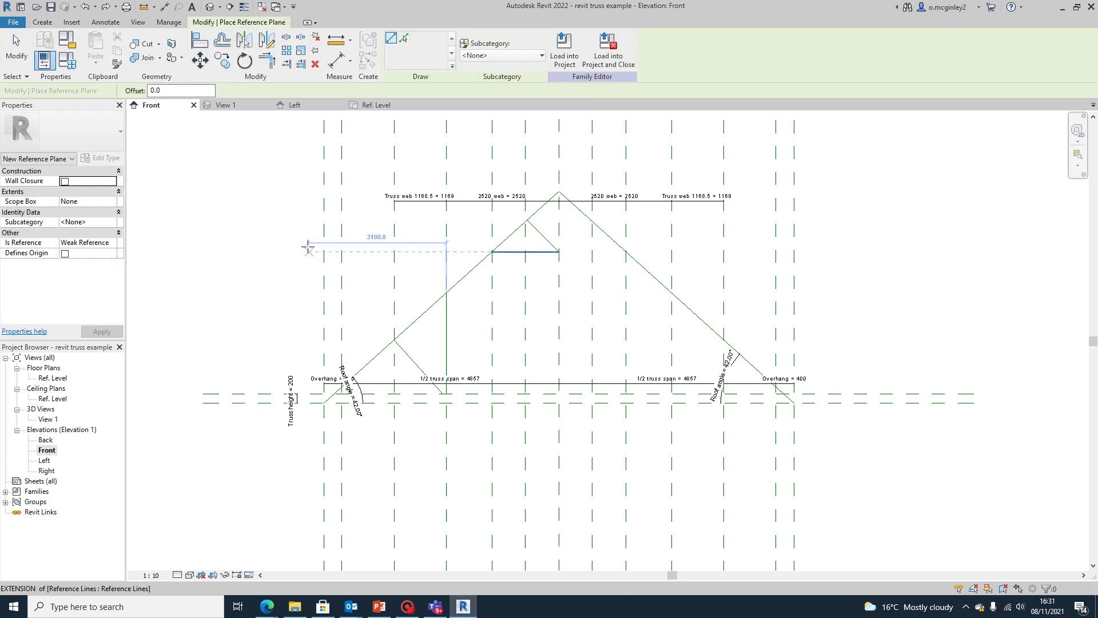
pyautogui.click(296, 253)
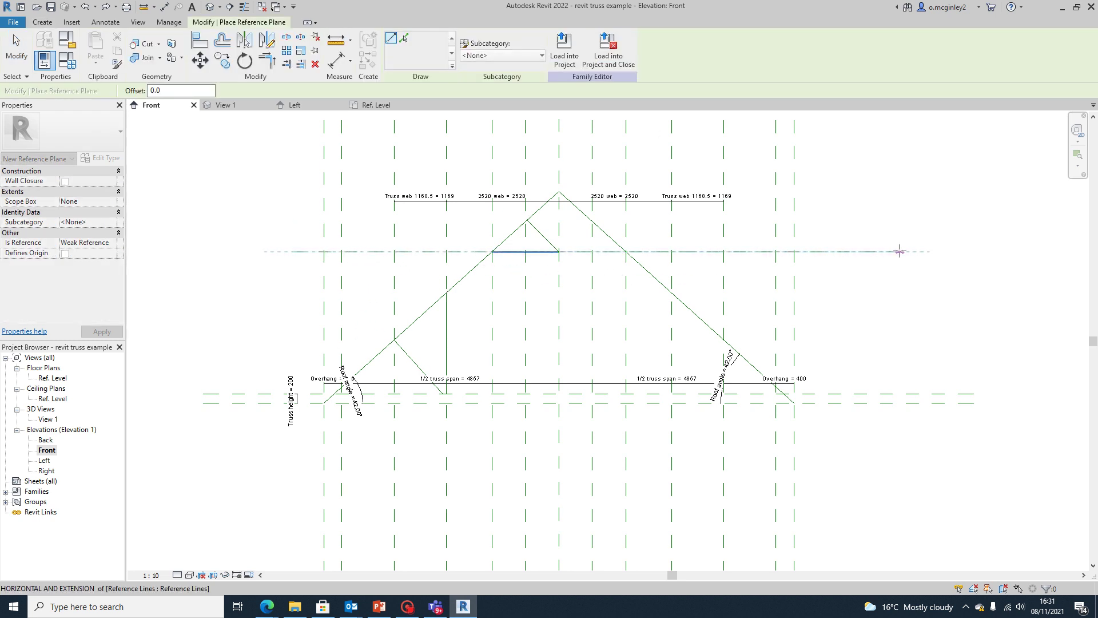
pyautogui.click(905, 252)
pyautogui.scroll(2, 521, 269)
pyautogui.press('Escape')
pyautogui.press('Escape')
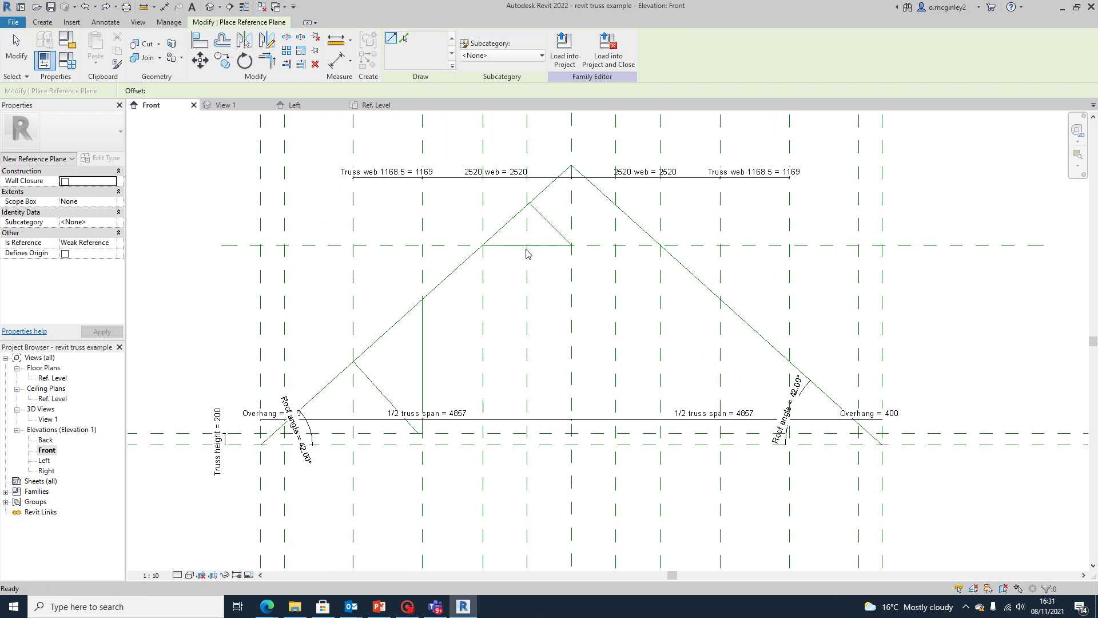
# Delete the short horizontal reference line and start an aligned dimension (DI) from the new plane
pyautogui.click(502, 246)
pyautogui.press('Delete')
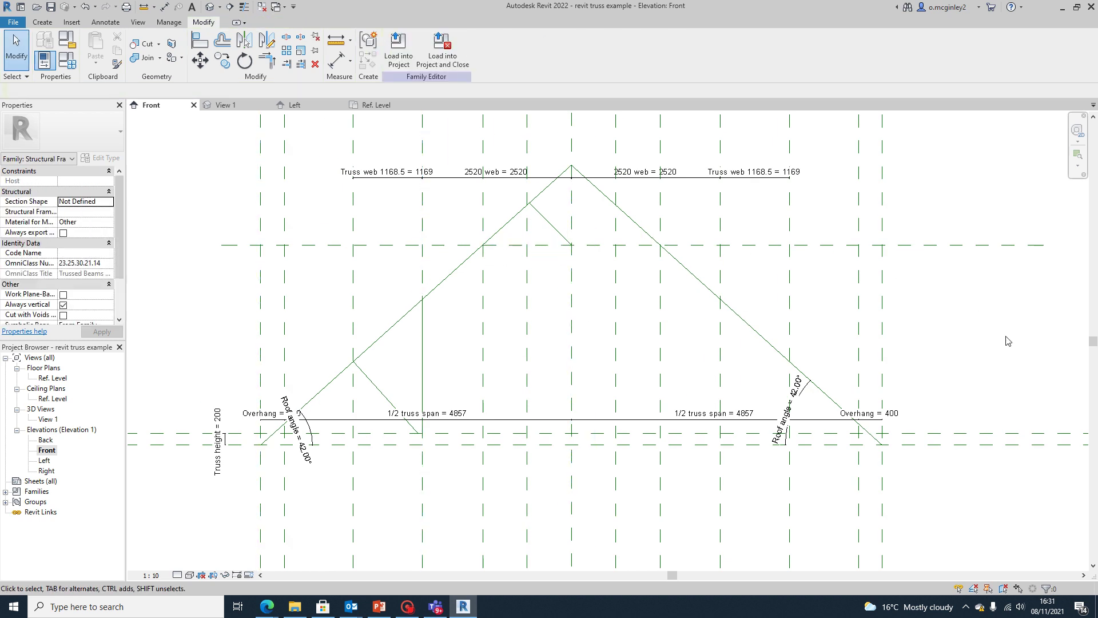
pyautogui.scroll(-2, 546, 280)
pyautogui.click(514, 257)
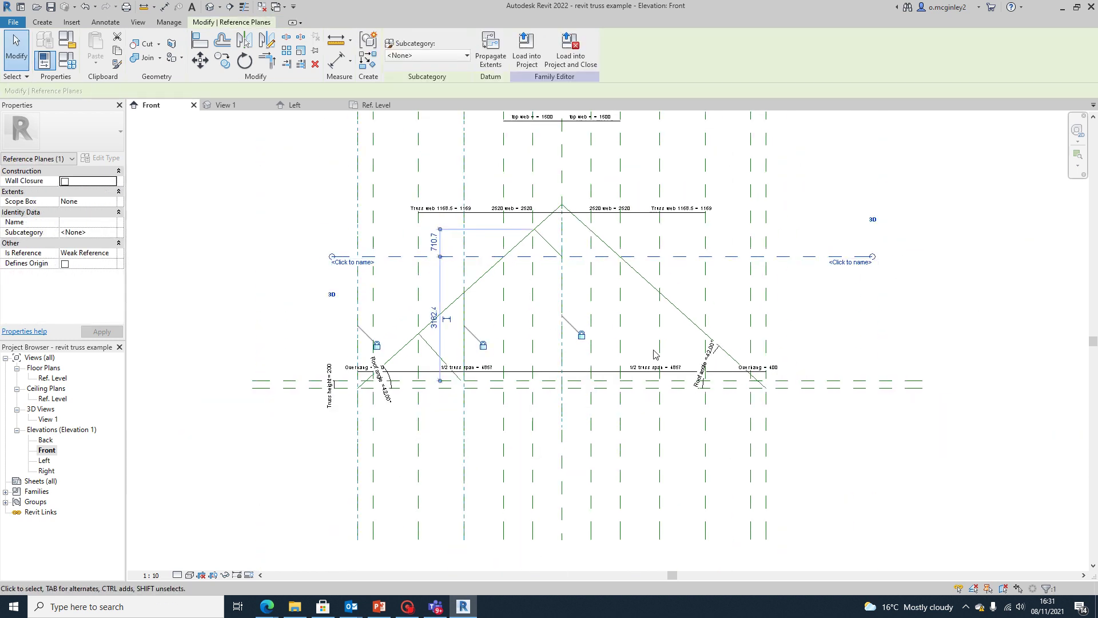
pyautogui.press('Escape')
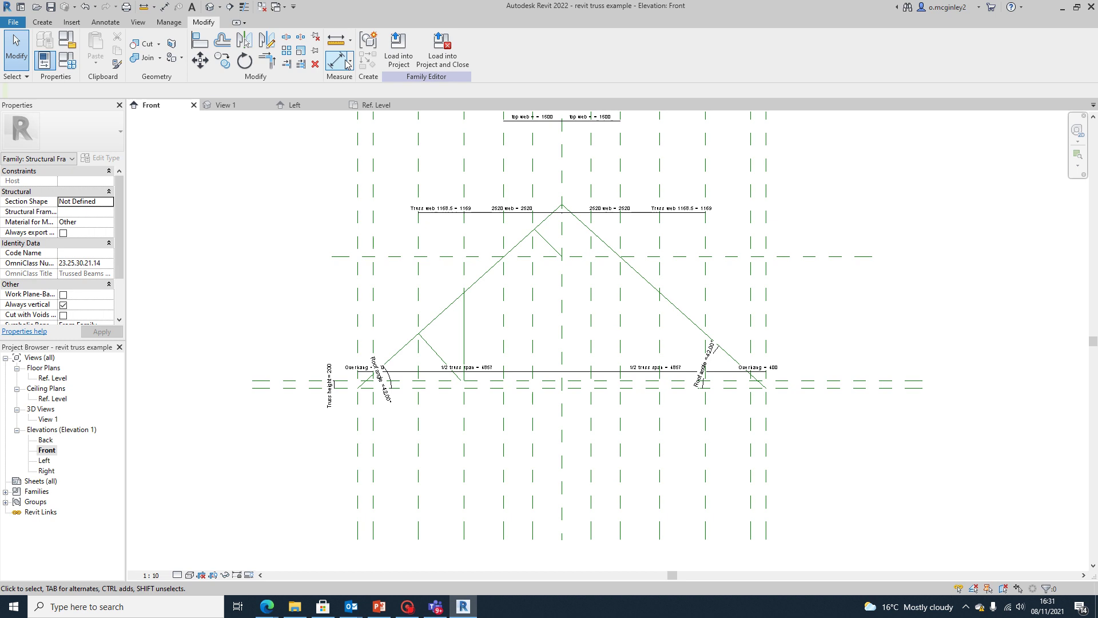
pyautogui.scroll(2, 597, 294)
pyautogui.click(568, 243)
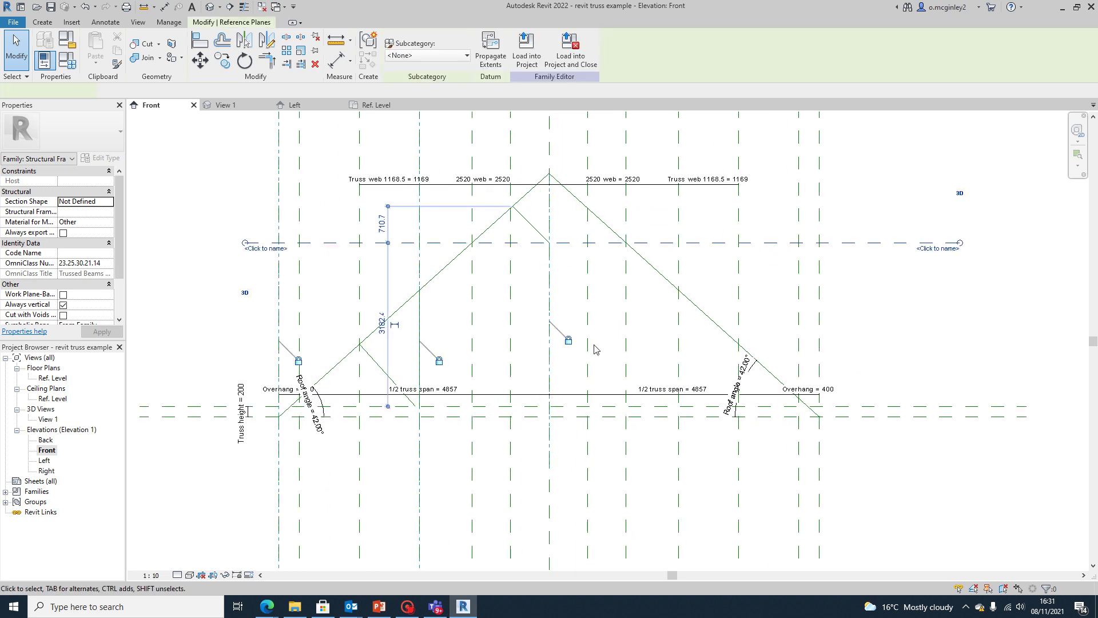
pyautogui.press('Escape')
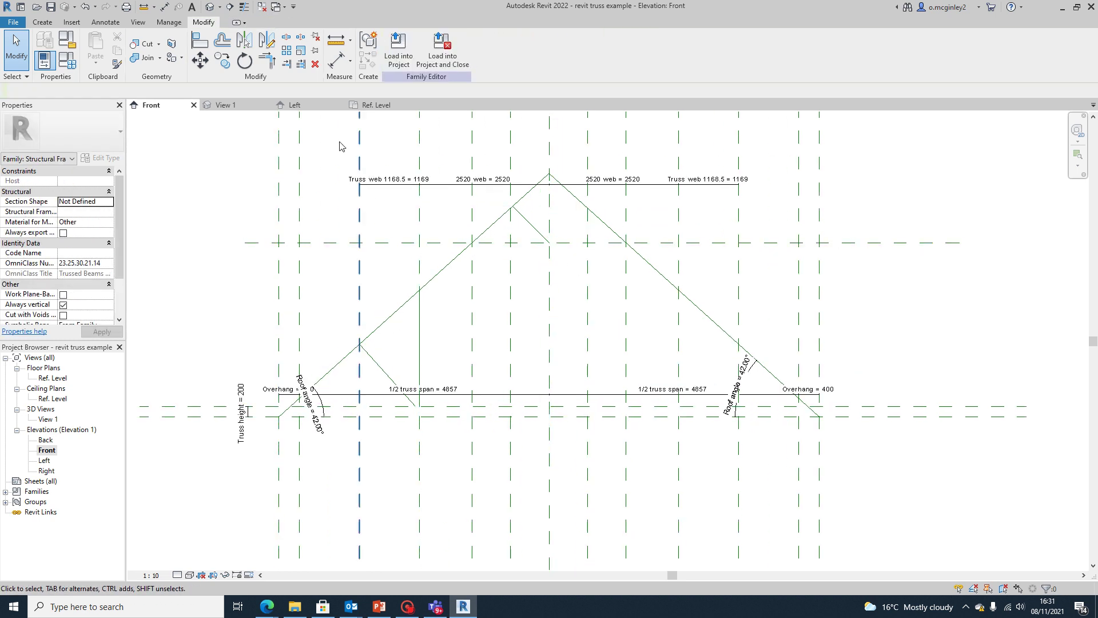
pyautogui.press('d')
pyautogui.press('i')
pyautogui.click(575, 243)
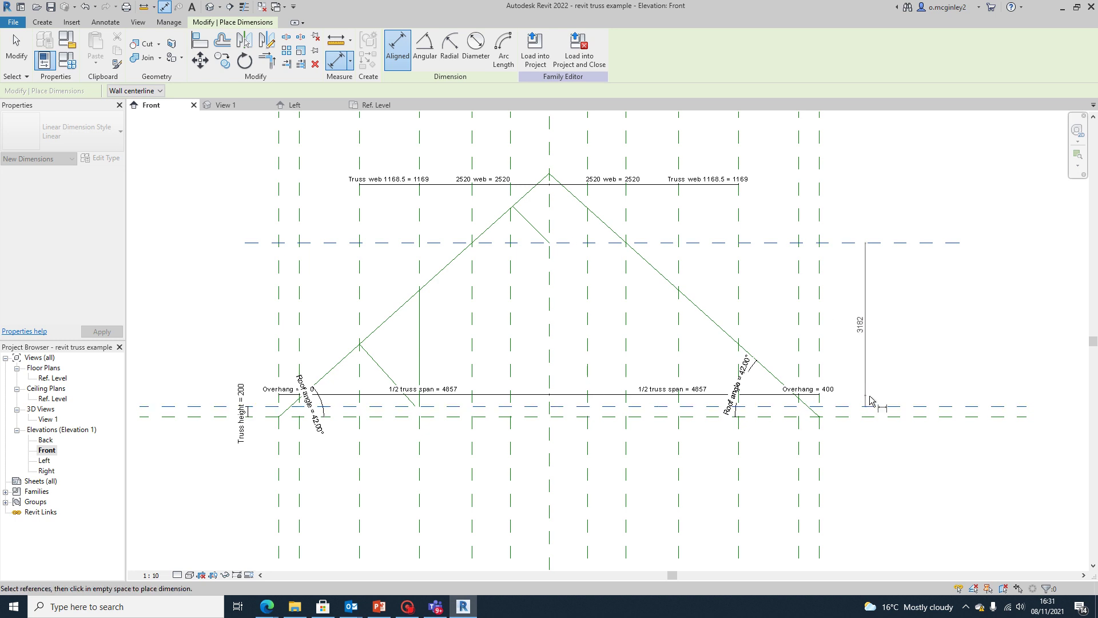
# Place the 3182 height dimension and label it with a new 'room height' parameter
pyautogui.click(879, 354)
pyautogui.press('Escape')
pyautogui.click(881, 356)
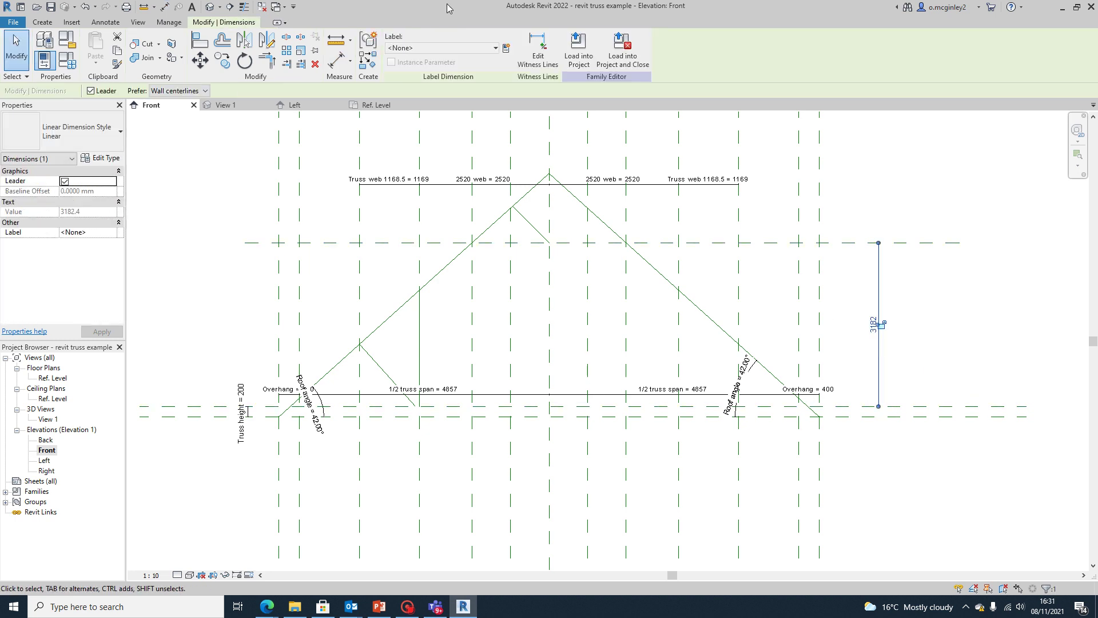
pyautogui.click(506, 48)
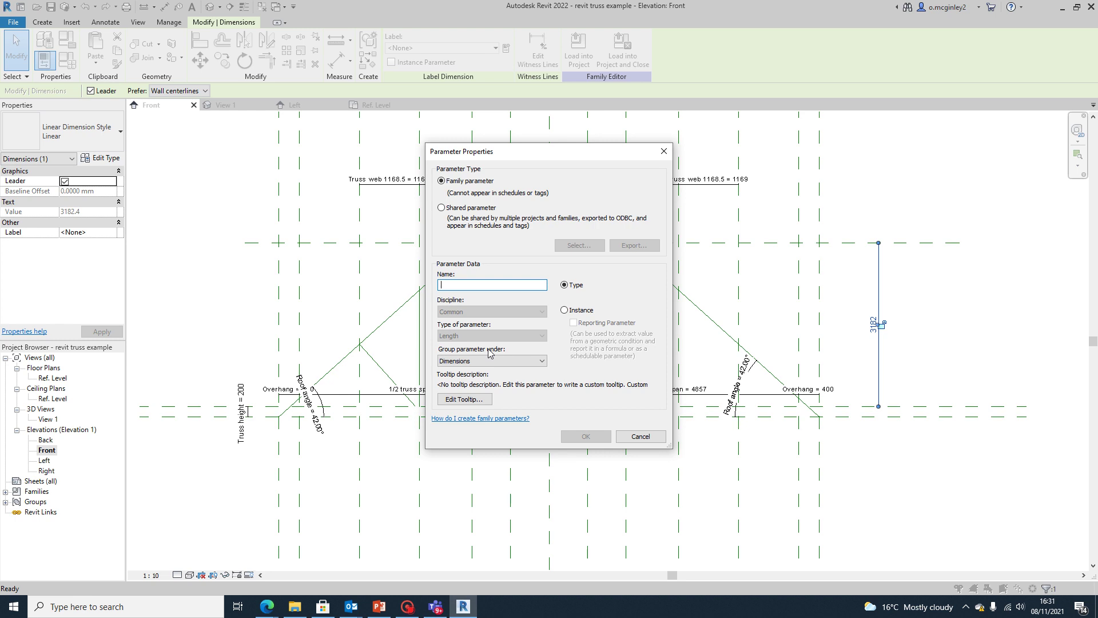
pyautogui.write('room')
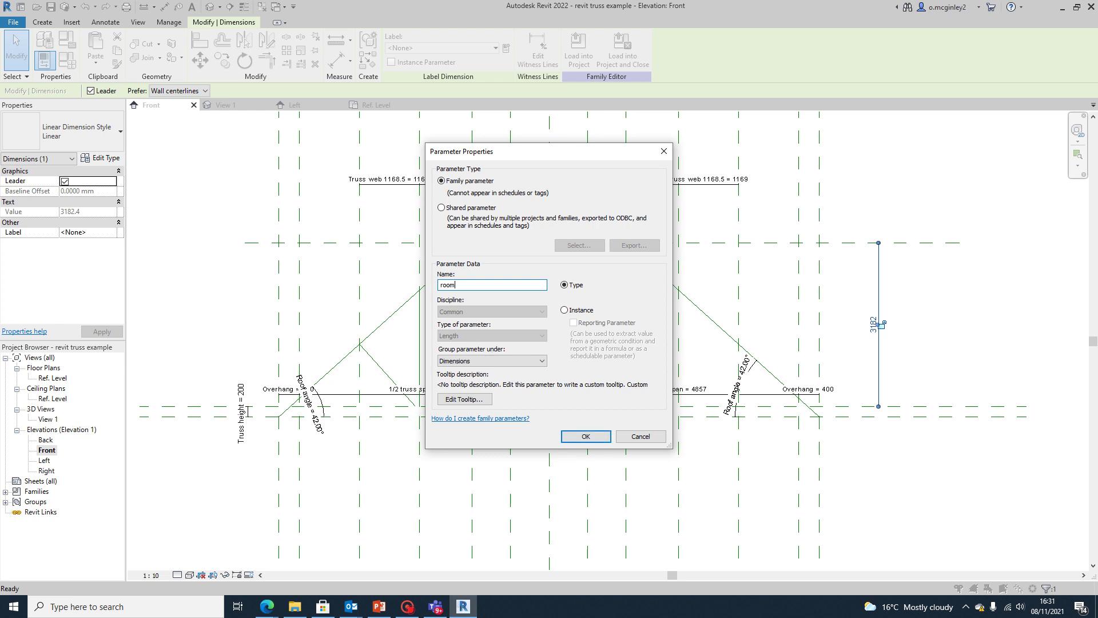
pyautogui.press('BackSpace')
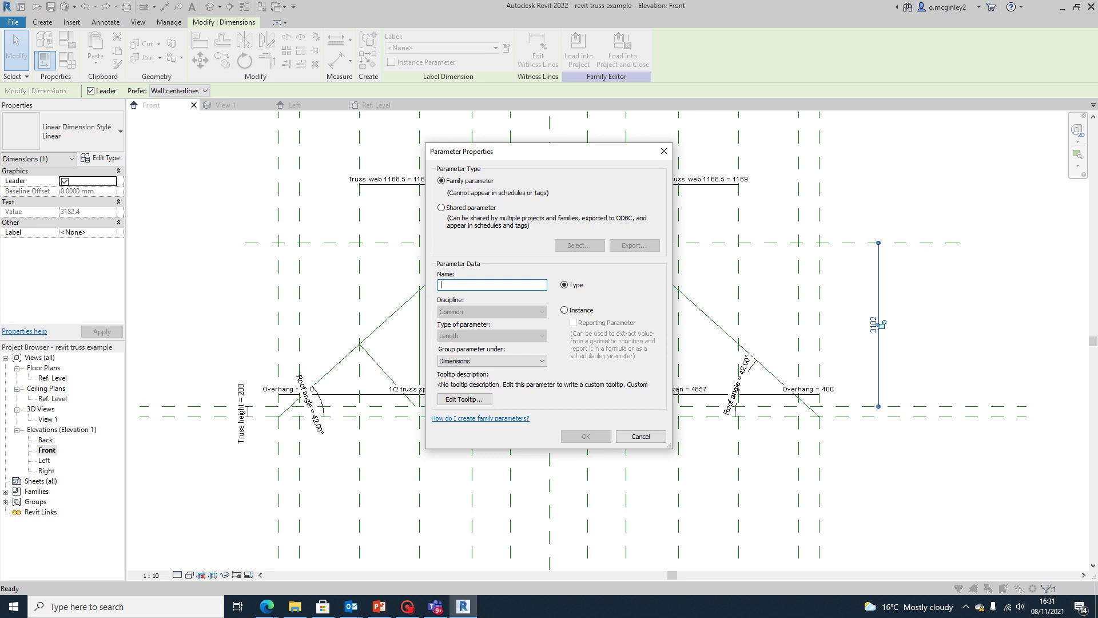
pyautogui.write('oom height')
pyautogui.press('Return')
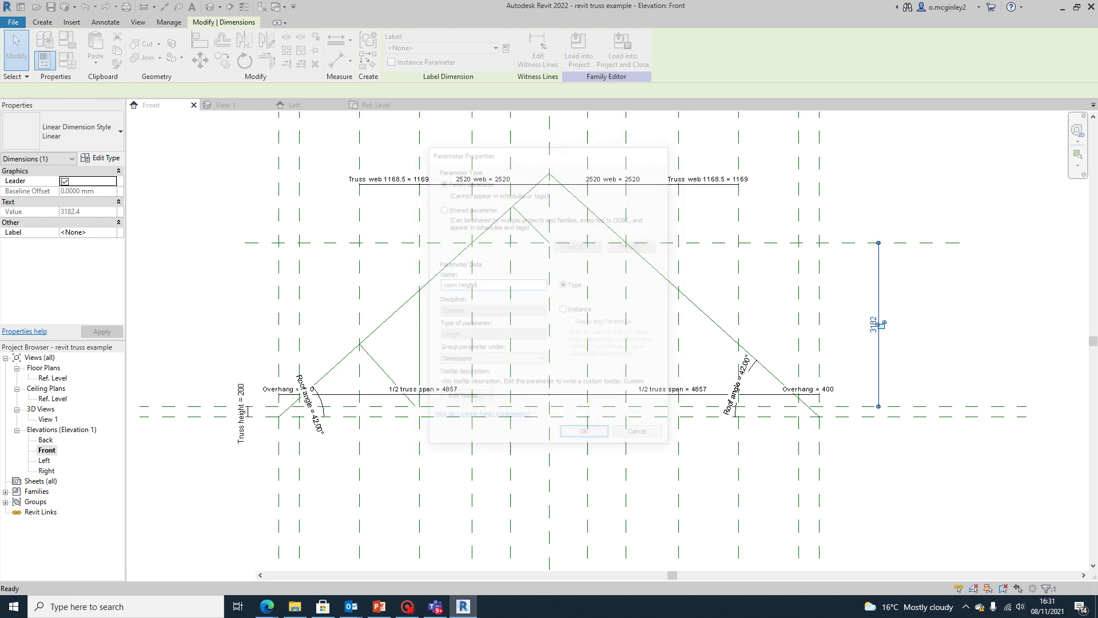
# Set the room height dimension to 2430 after checking the reference section drawing
pyautogui.click(876, 307)
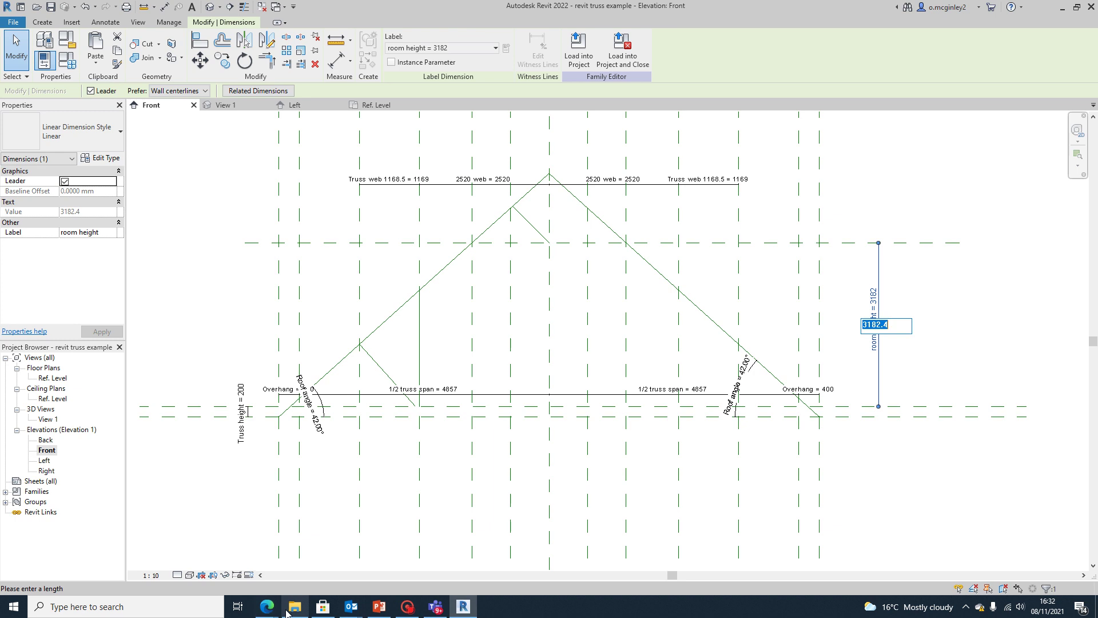
pyautogui.moveTo(264, 607)
pyautogui.click(273, 565)
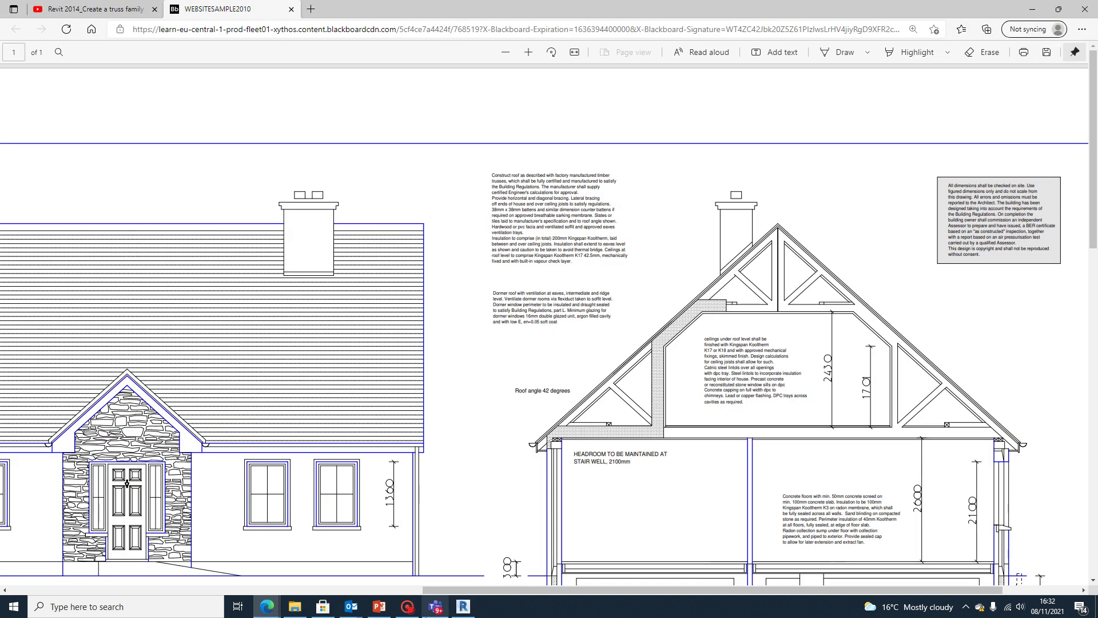
pyautogui.click(477, 610)
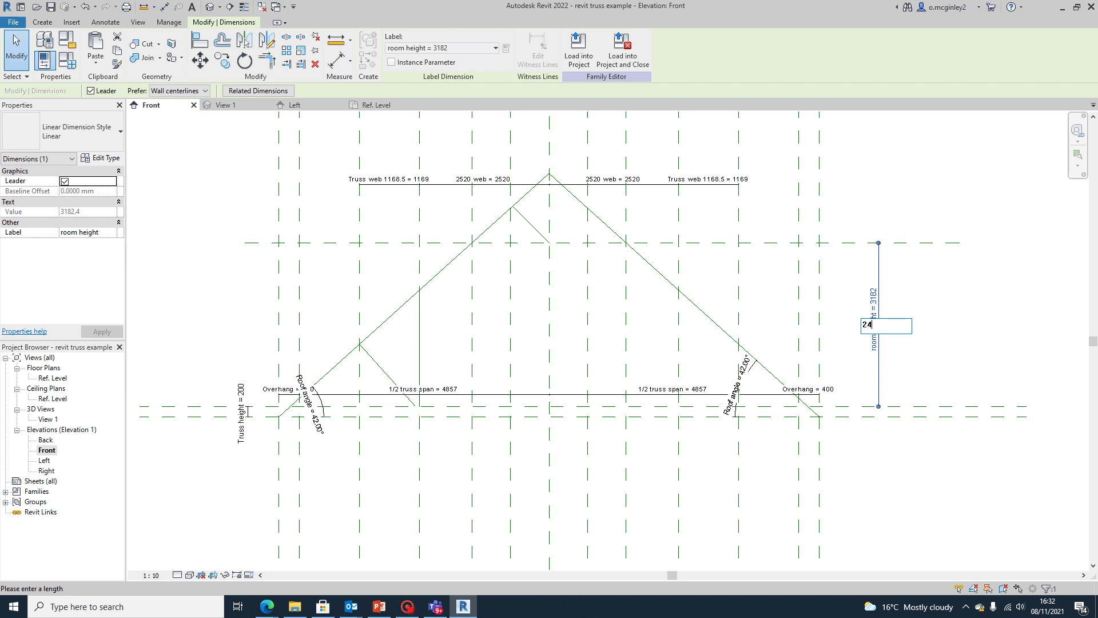
pyautogui.press('Return')
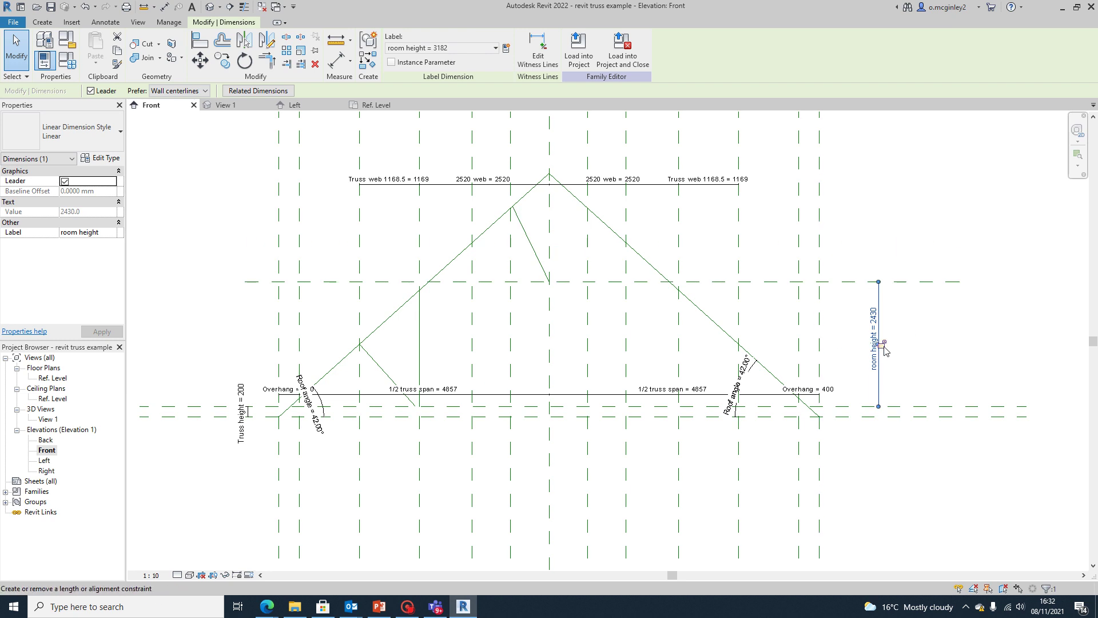
pyautogui.click(931, 368)
# Inspect the sloped web reference line near the apex
pyautogui.click(540, 263)
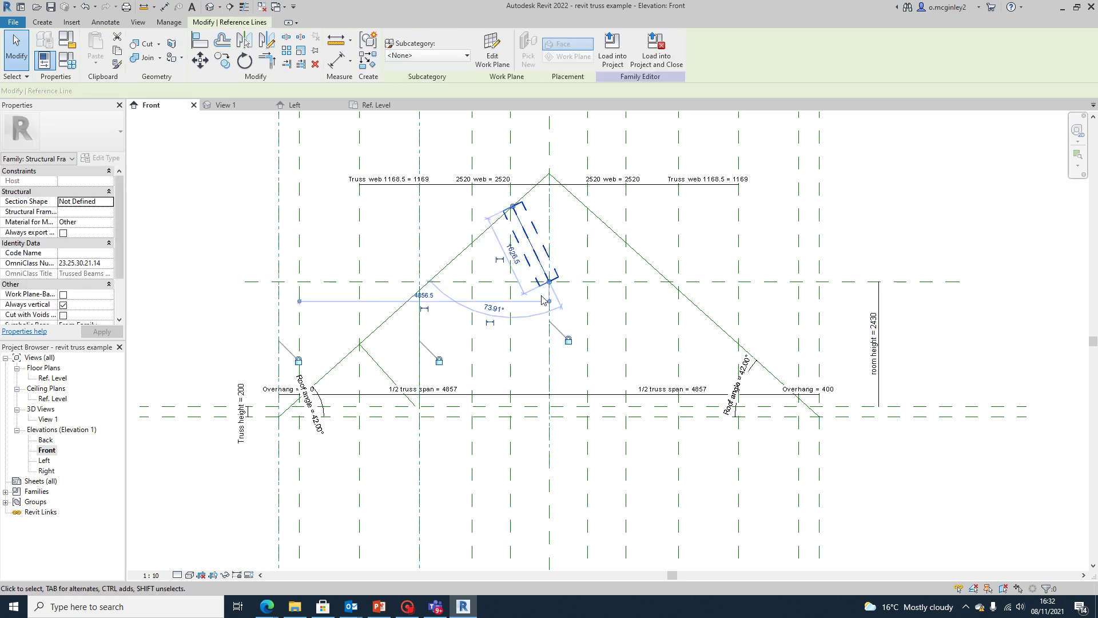
pyautogui.scroll(2, 520, 285)
pyautogui.scroll(-2, 463, 262)
pyautogui.click(263, 244)
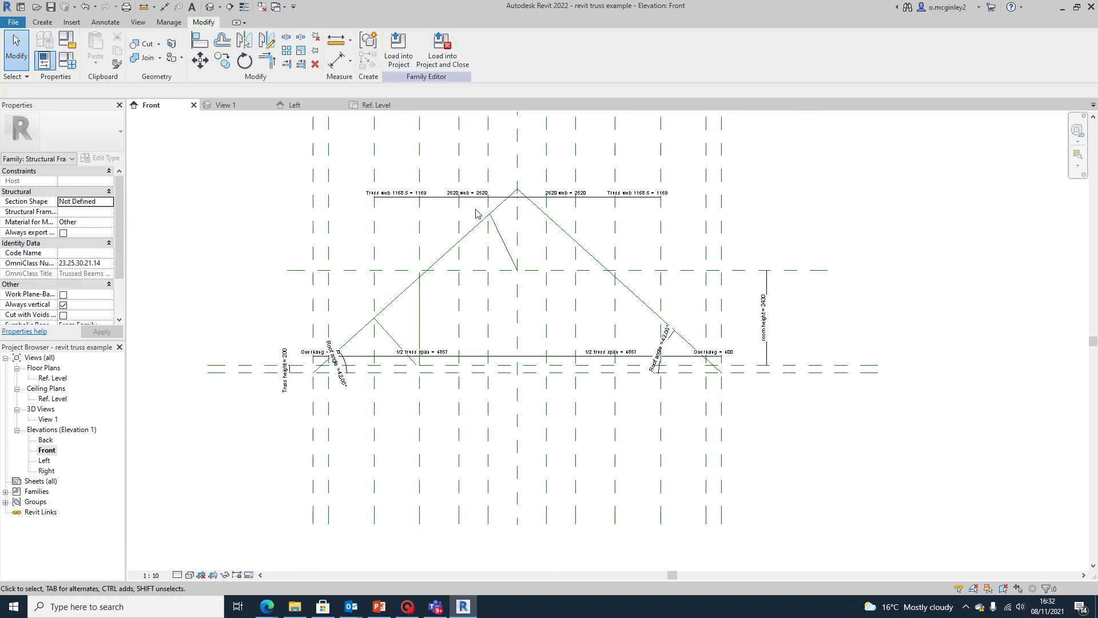
pyautogui.click(501, 228)
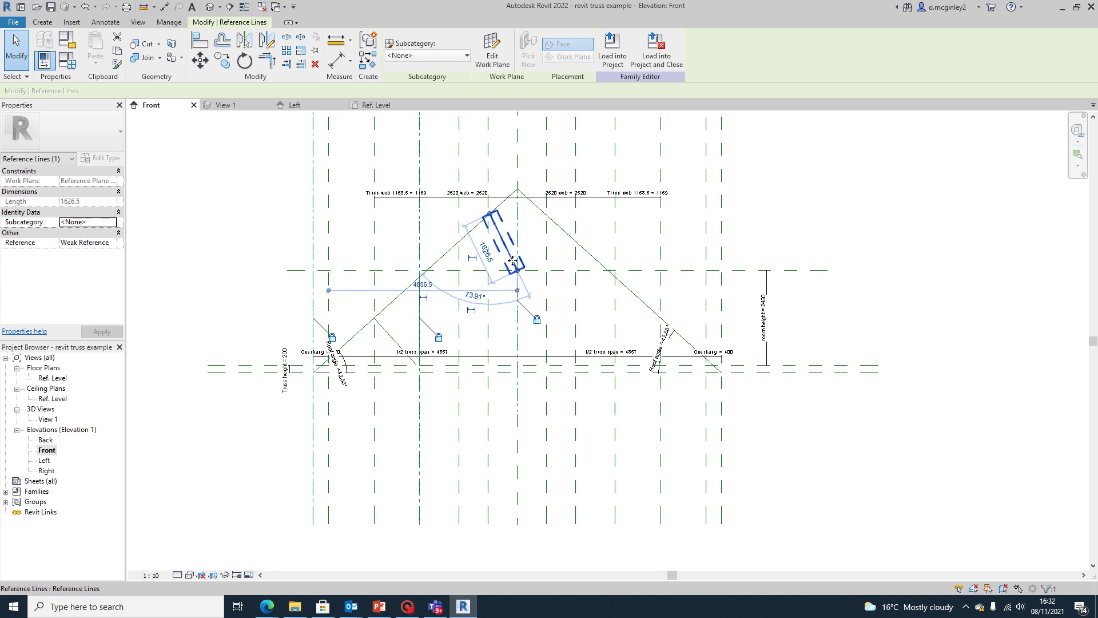
pyautogui.press('Escape')
pyautogui.scroll(-2, 507, 273)
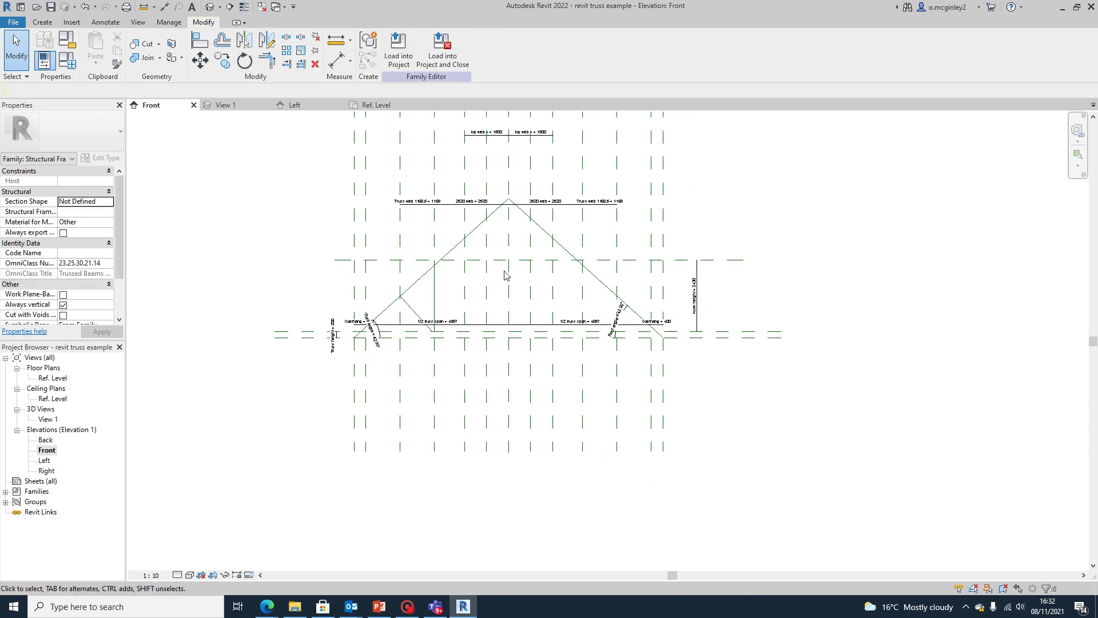
pyautogui.scroll(2, 495, 256)
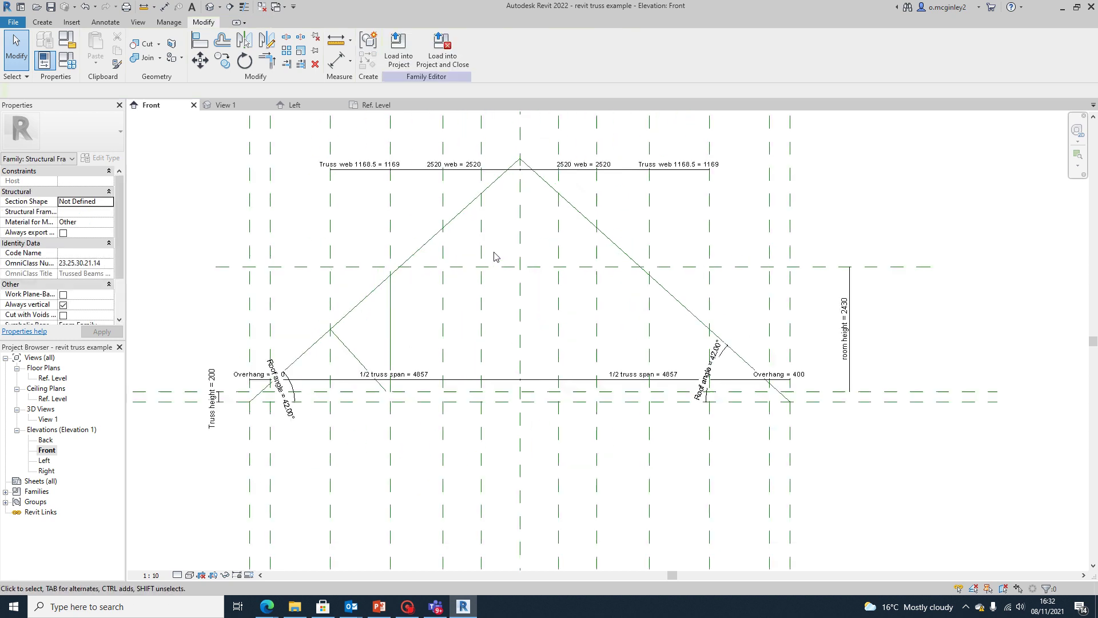
# Draw the left diagonal web reference line from the left rafter, checking the sample roof PDF
pyautogui.click(44, 23)
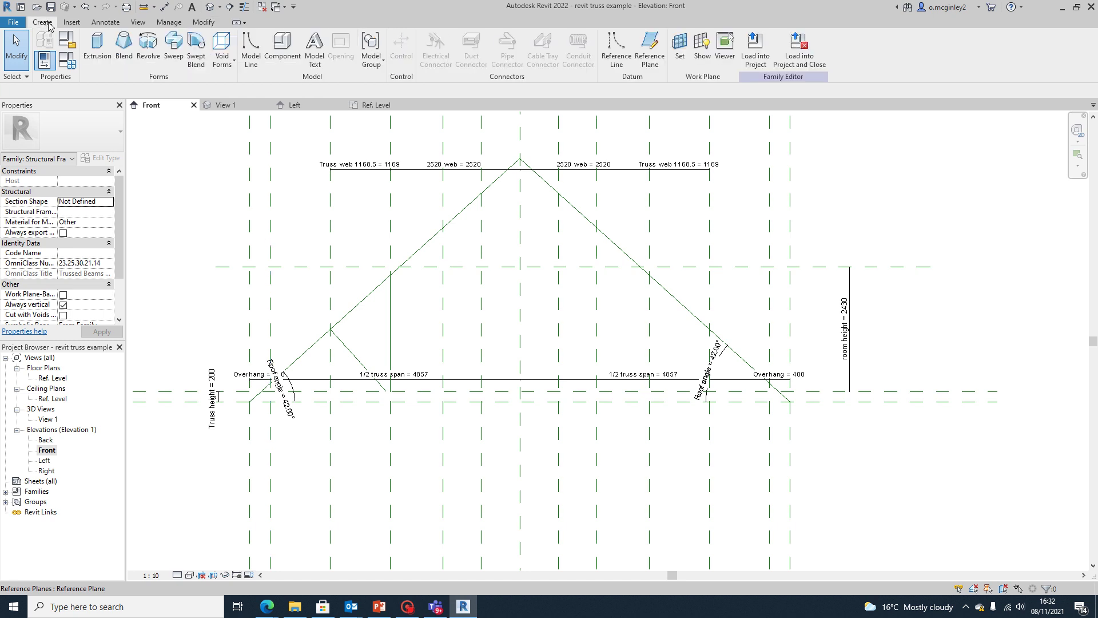
pyautogui.click(616, 50)
pyautogui.scroll(-1, 475, 239)
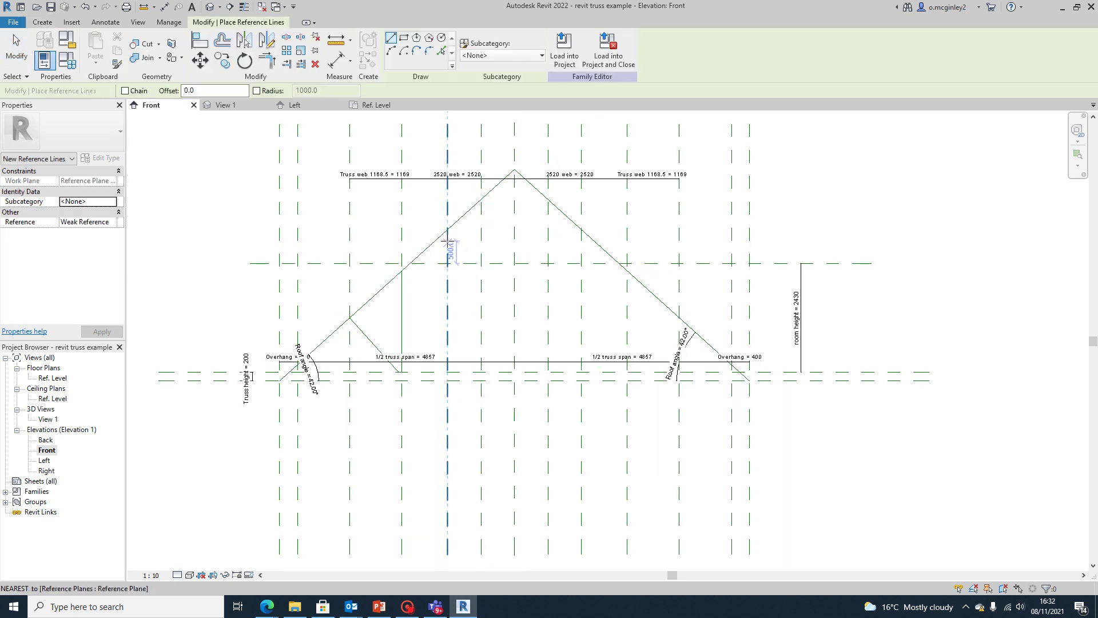
pyautogui.click(480, 199)
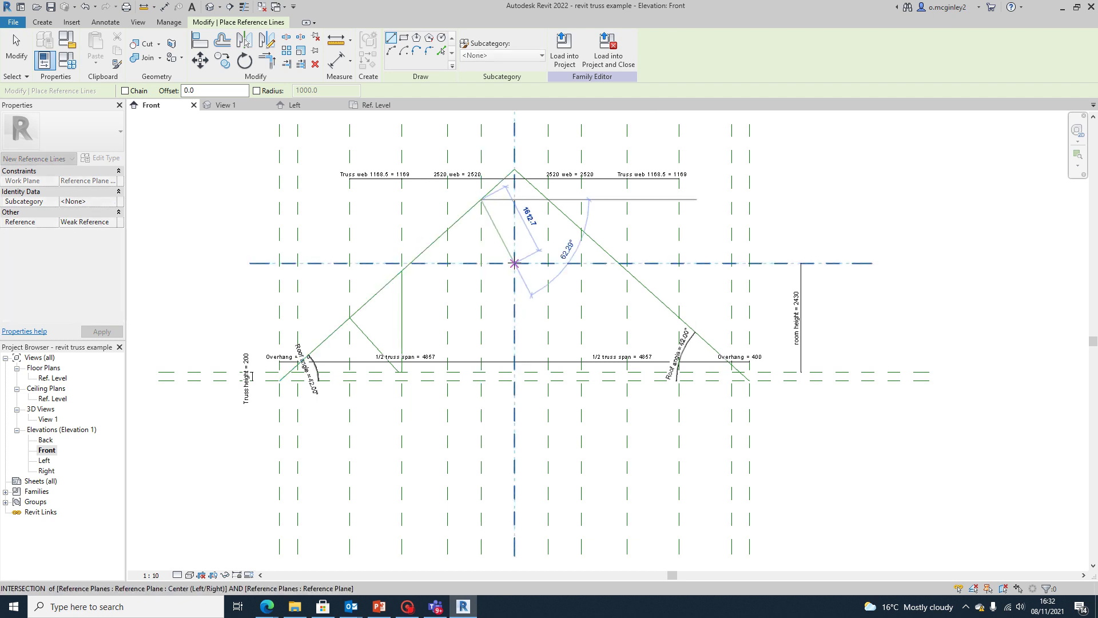
pyautogui.click(514, 263)
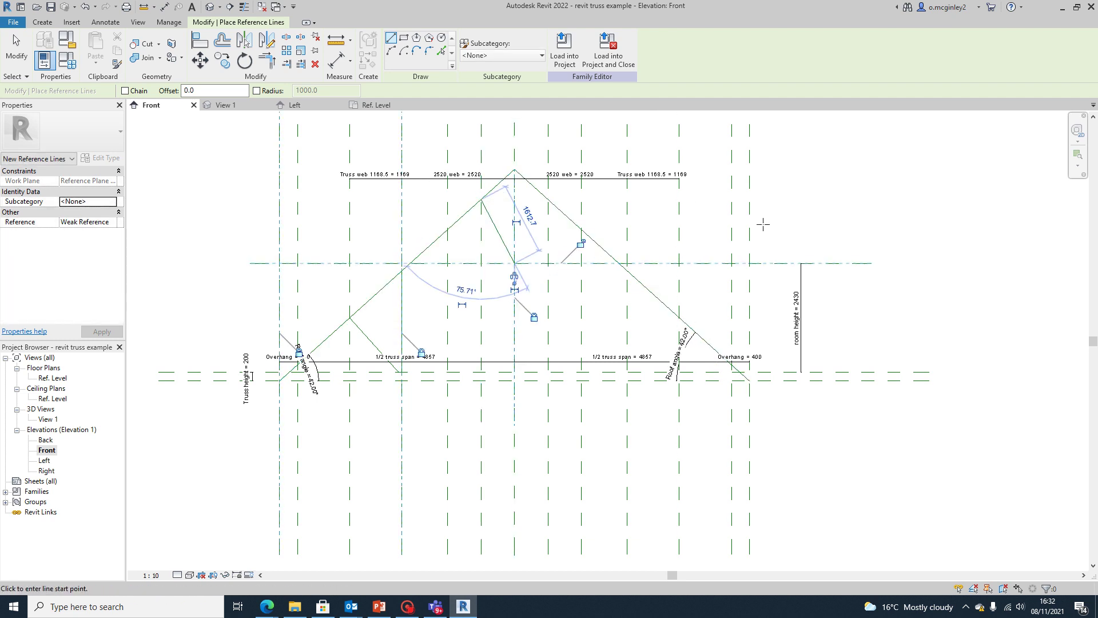
pyautogui.scroll(-1, 437, 513)
pyautogui.moveTo(268, 607)
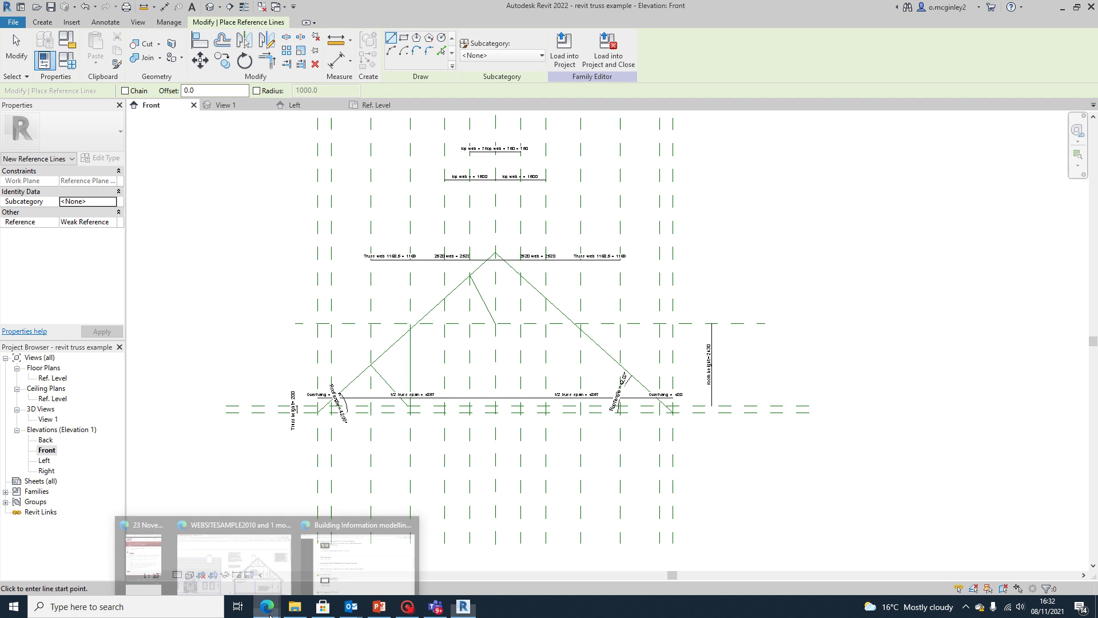
pyautogui.click(239, 578)
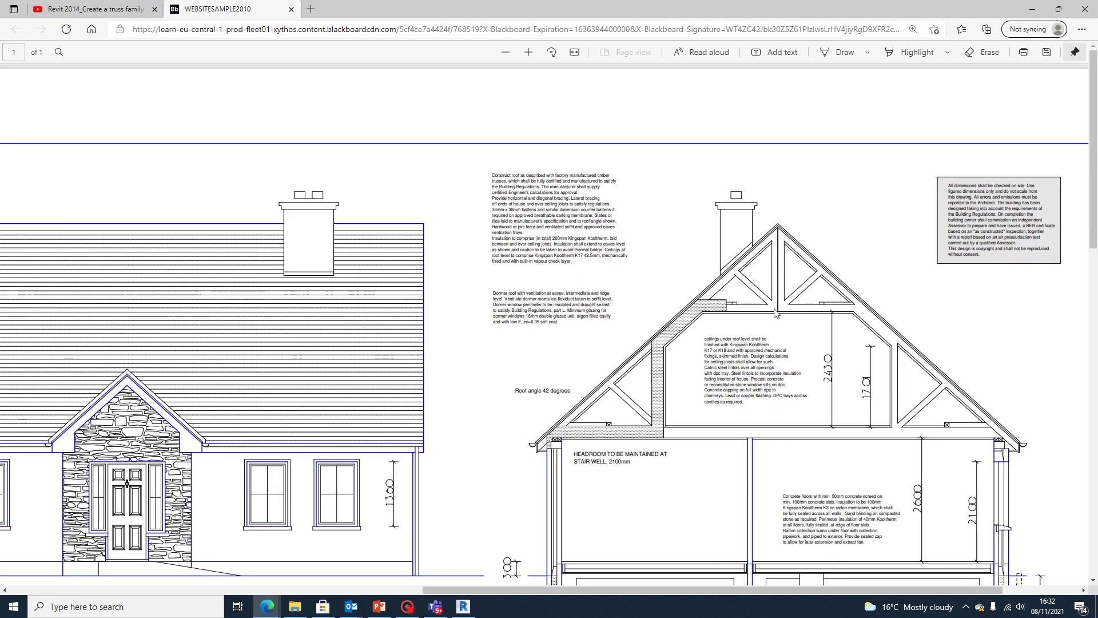
pyautogui.click(463, 606)
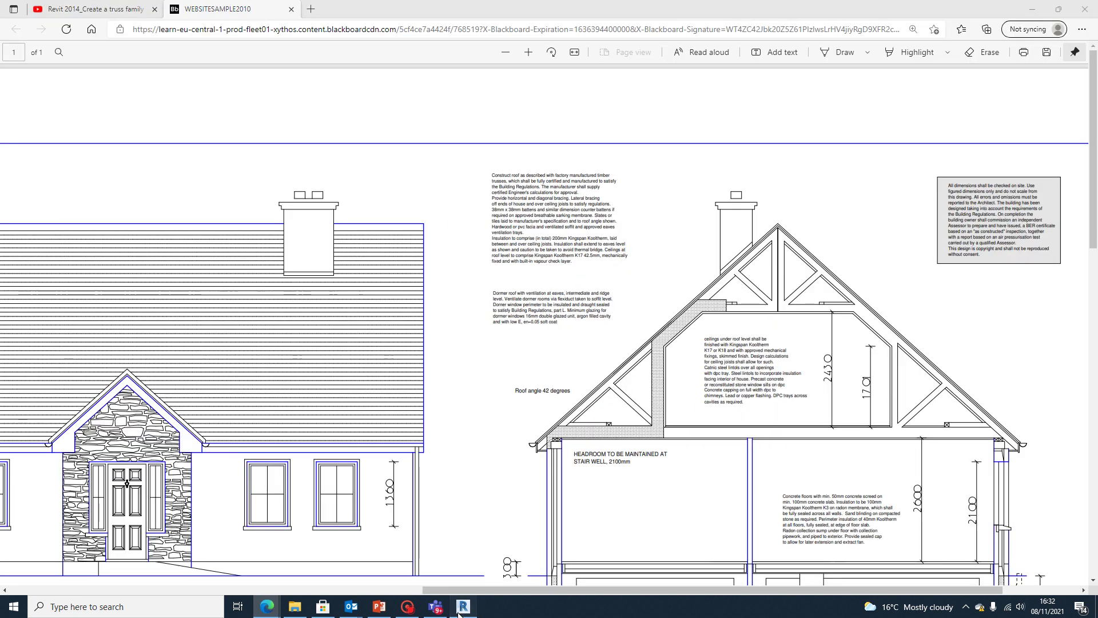
pyautogui.click(509, 315)
pyautogui.scroll(1, 477, 317)
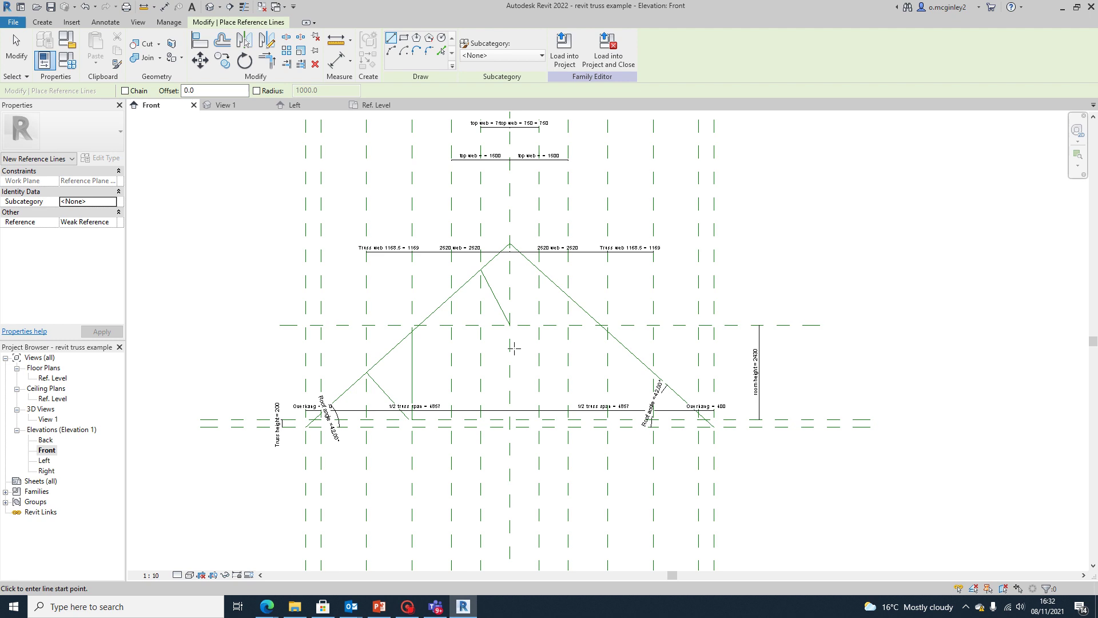
pyautogui.scroll(1, 498, 347)
# Draw a horizontal collar reference line from the centre to the left rafter
pyautogui.click(510, 325)
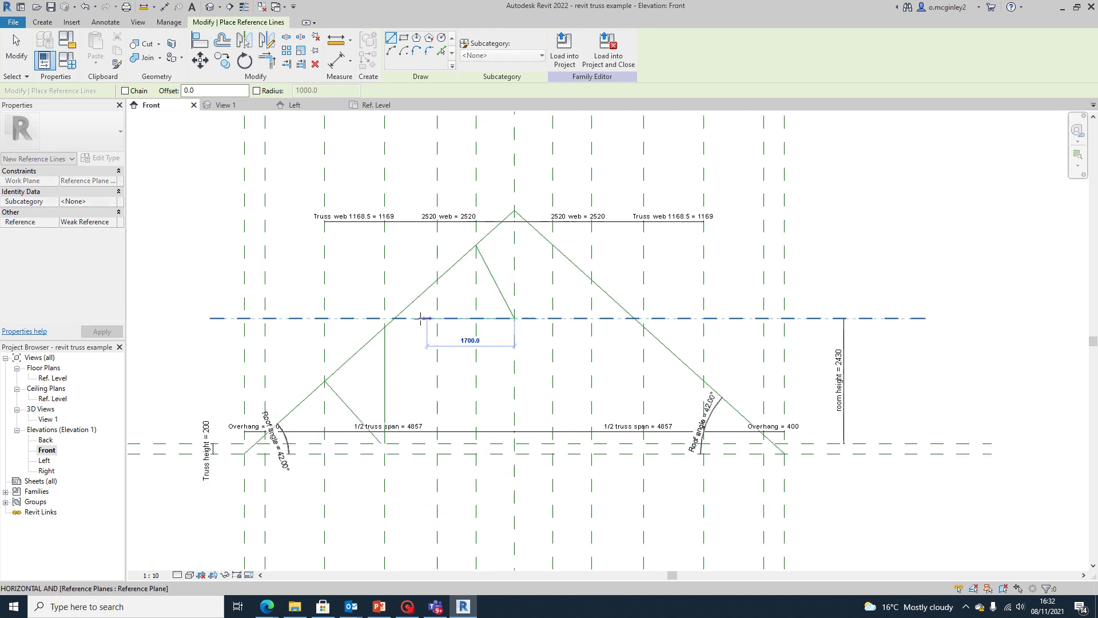
pyautogui.click(398, 318)
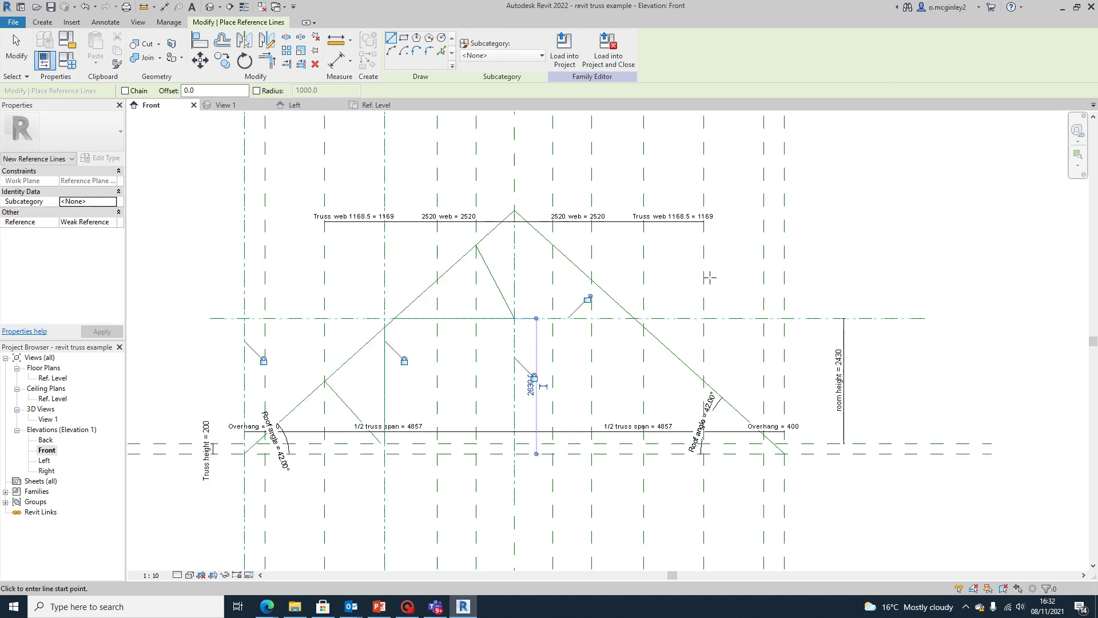
pyautogui.press('Escape')
pyautogui.press('Escape')
pyautogui.scroll(-2, 700, 286)
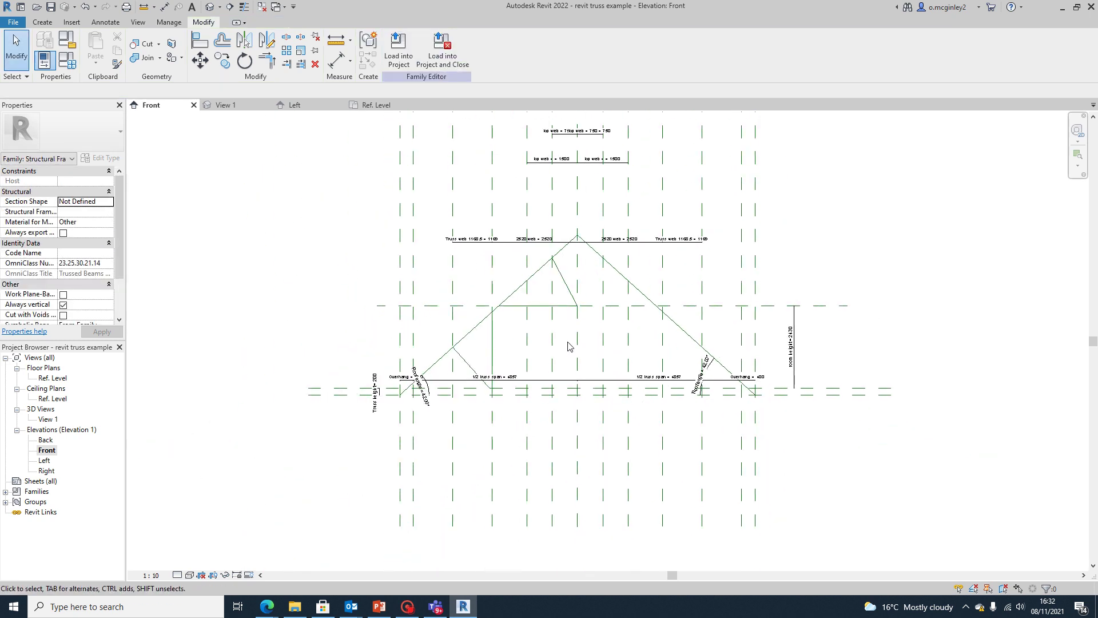
pyautogui.scroll(2, 538, 310)
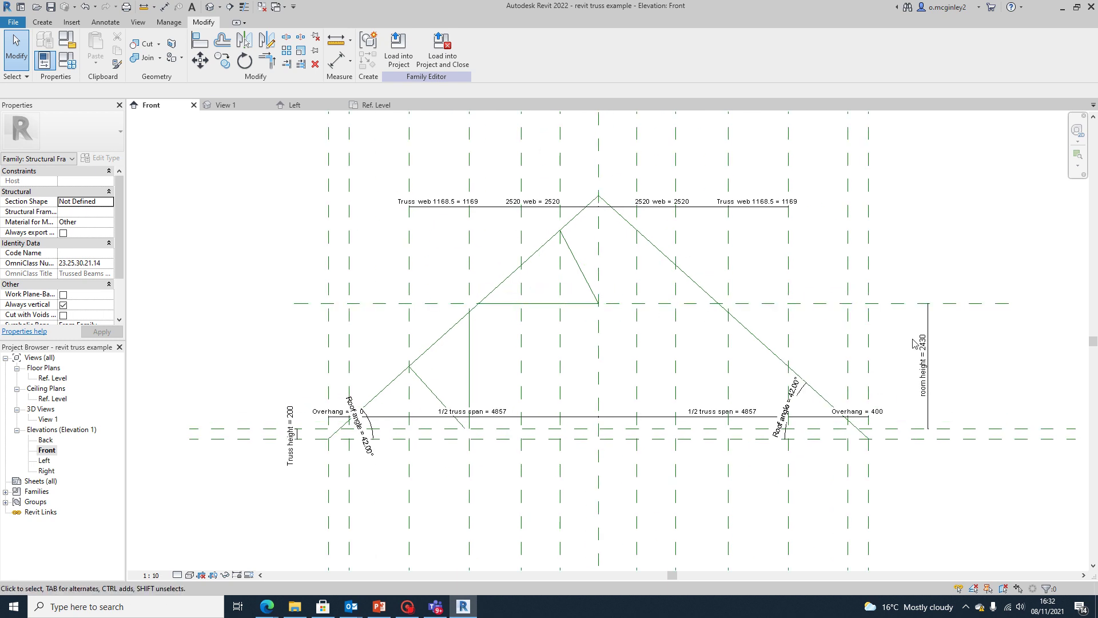
# Select the left-side web lines: upper diagonal, collar, vertical and lower diagonal
pyautogui.click(567, 259)
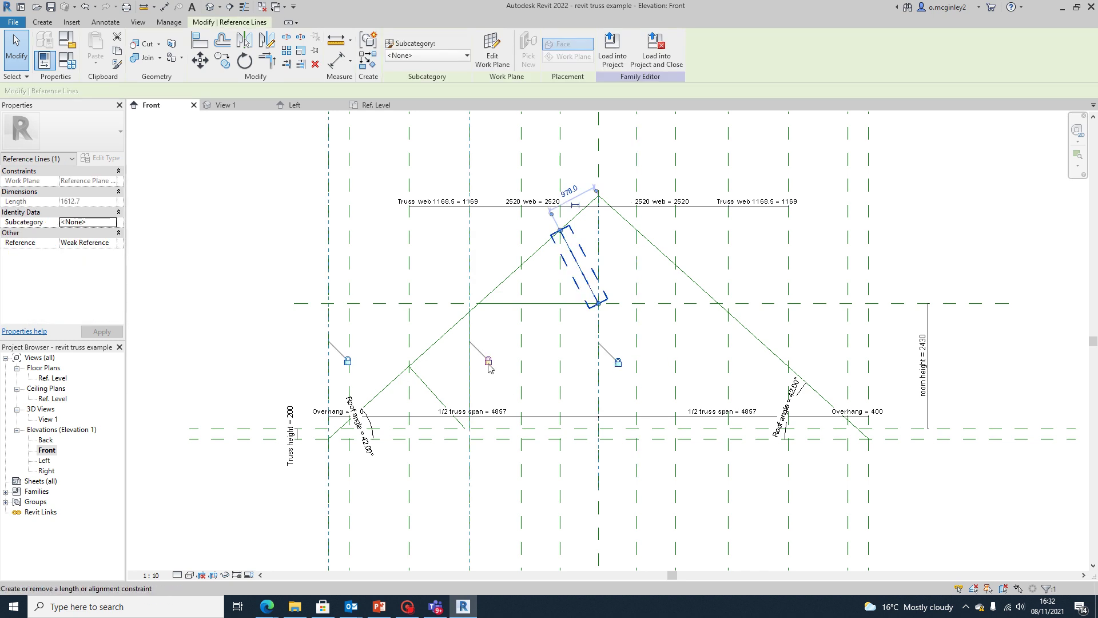
pyautogui.click(538, 304)
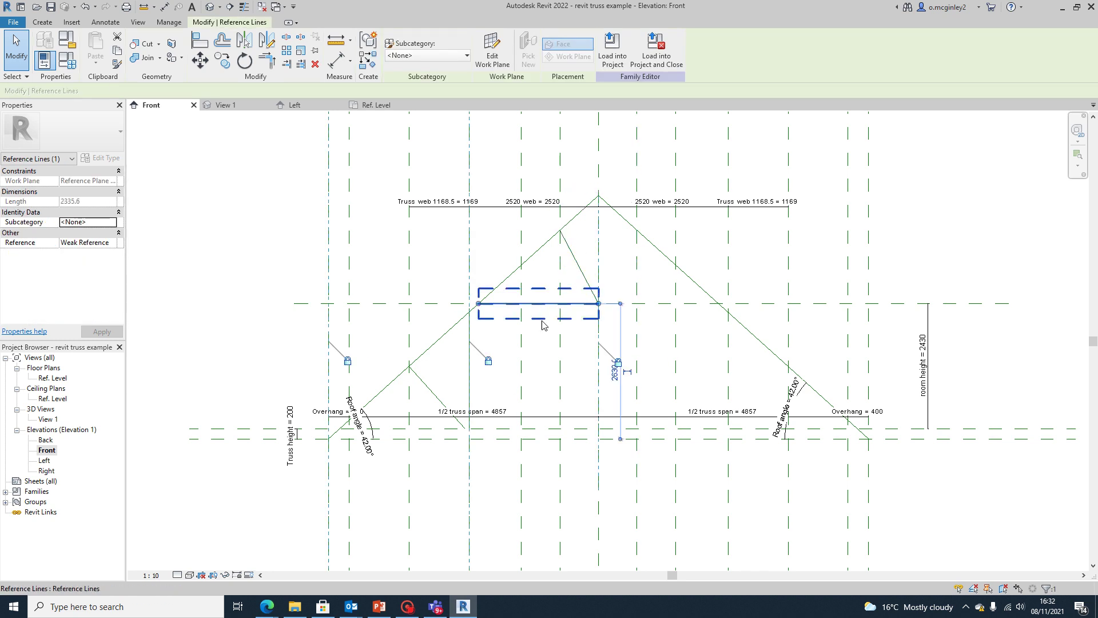
pyautogui.click(245, 350)
pyautogui.scroll(-3, 473, 286)
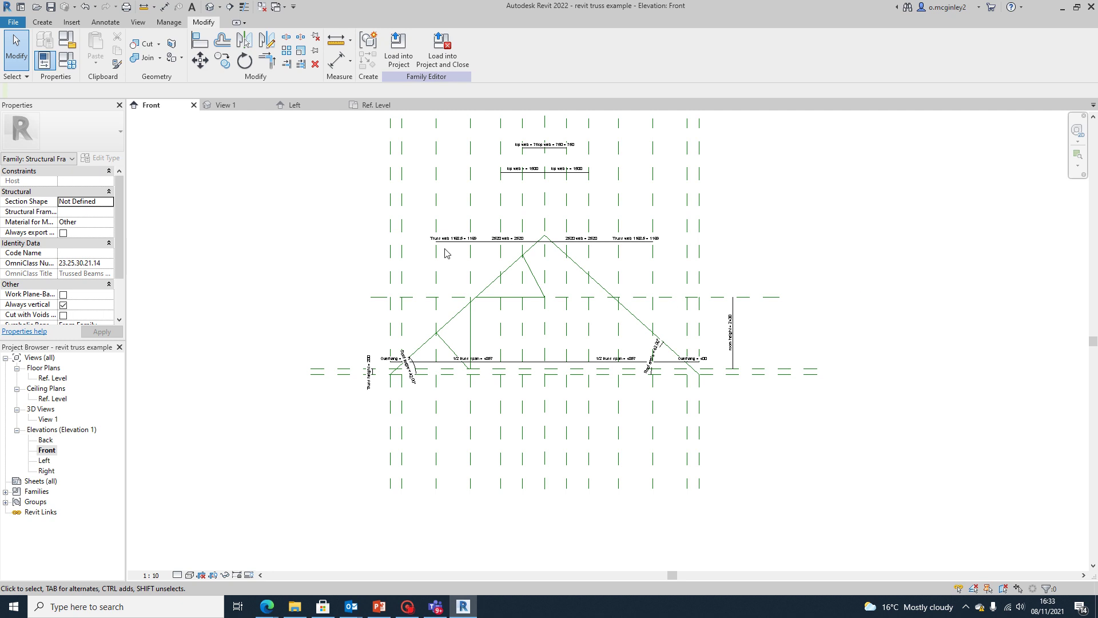
pyautogui.scroll(3, 538, 272)
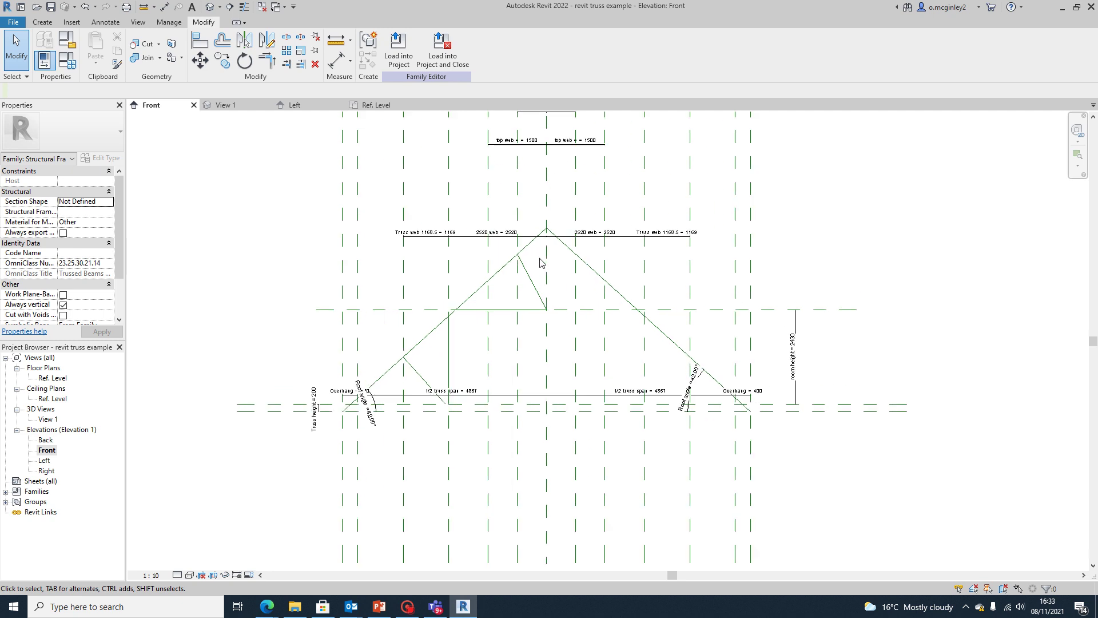
pyautogui.click(535, 303)
pyautogui.keyDown('ctrl'); pyautogui.click(525, 332); pyautogui.keyUp('ctrl')
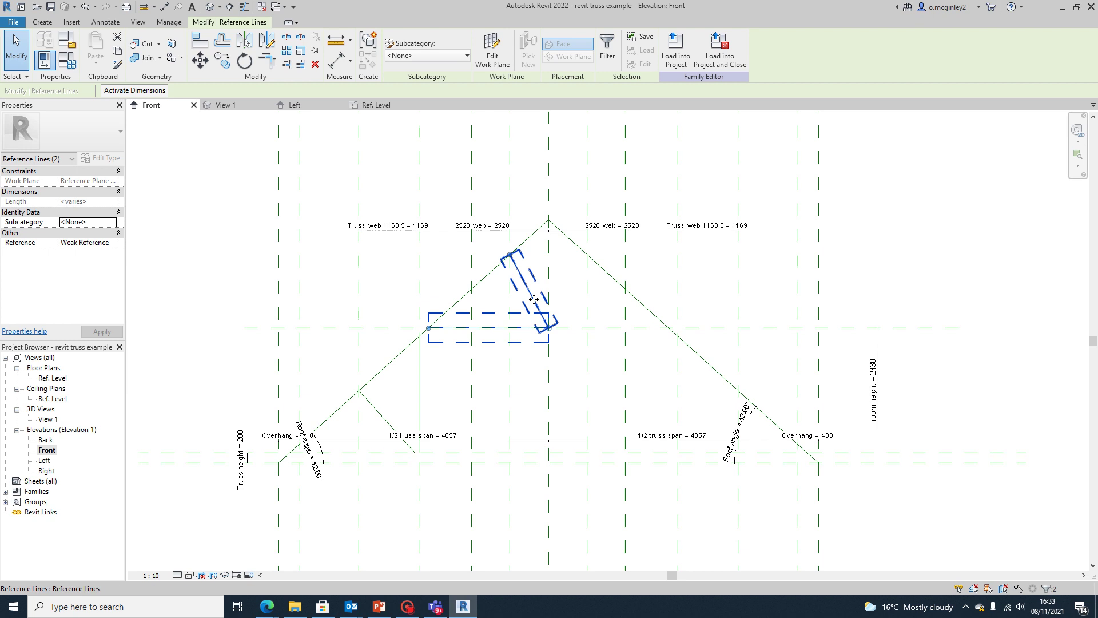
pyautogui.keyDown('ctrl'); pyautogui.click(422, 382); pyautogui.keyUp('ctrl')
pyautogui.keyDown('ctrl'); pyautogui.click(377, 419); pyautogui.keyUp('ctrl')
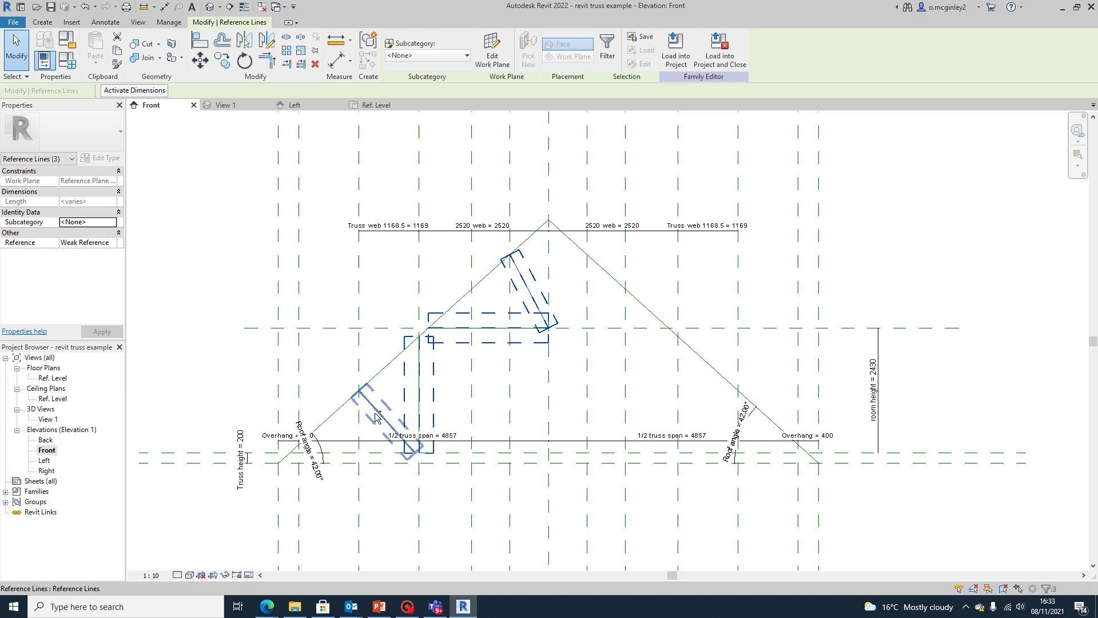
pyautogui.scroll(-1, 661, 374)
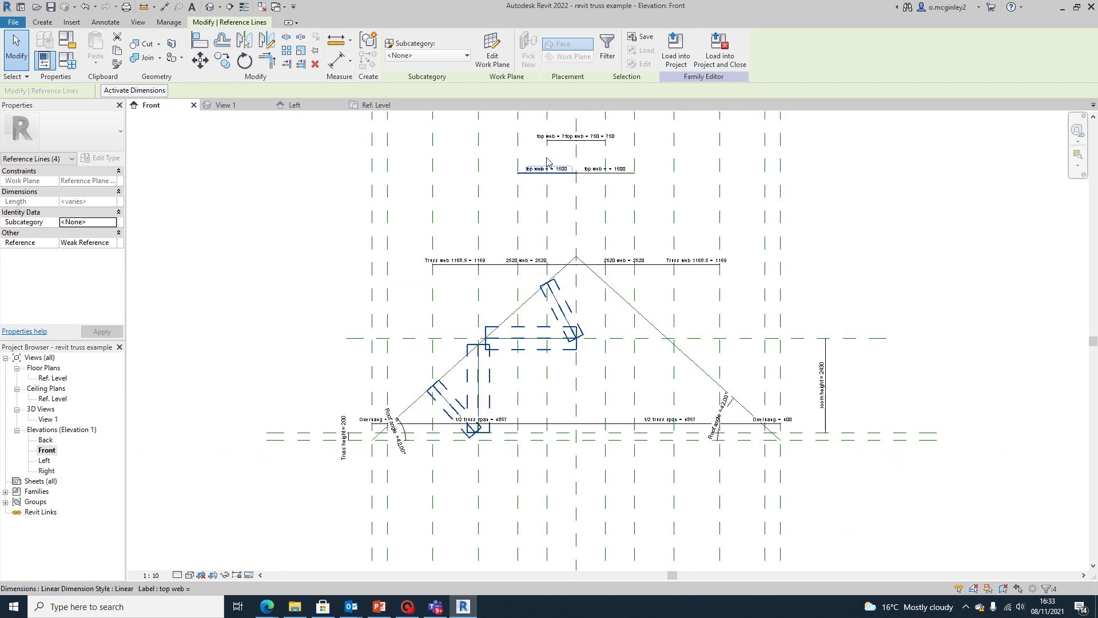
# Mirror-copy the selected web lines across the Center (Left/Right) plane and check the whole truss
pyautogui.click(246, 44)
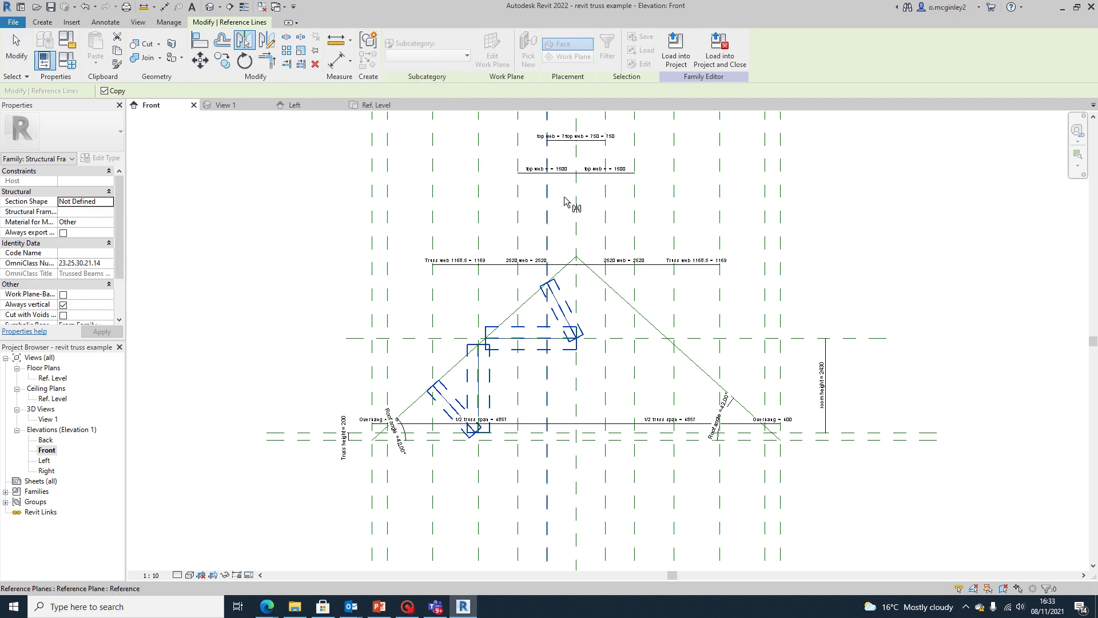
pyautogui.scroll(-1, 575, 220)
pyautogui.click(576, 222)
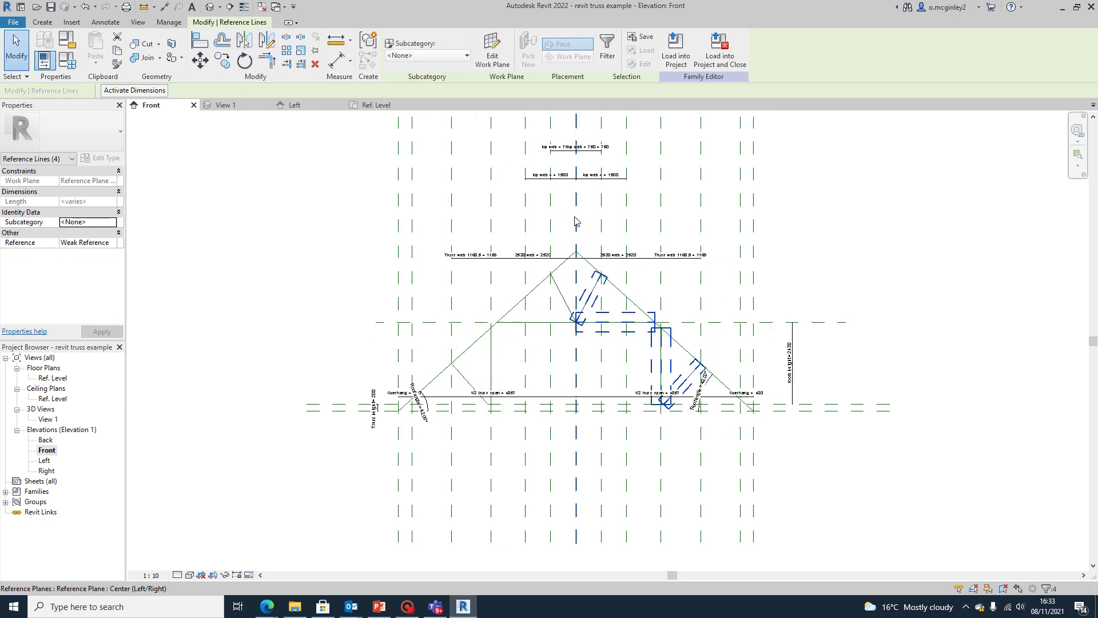
pyautogui.click(926, 282)
pyautogui.scroll(3, 629, 323)
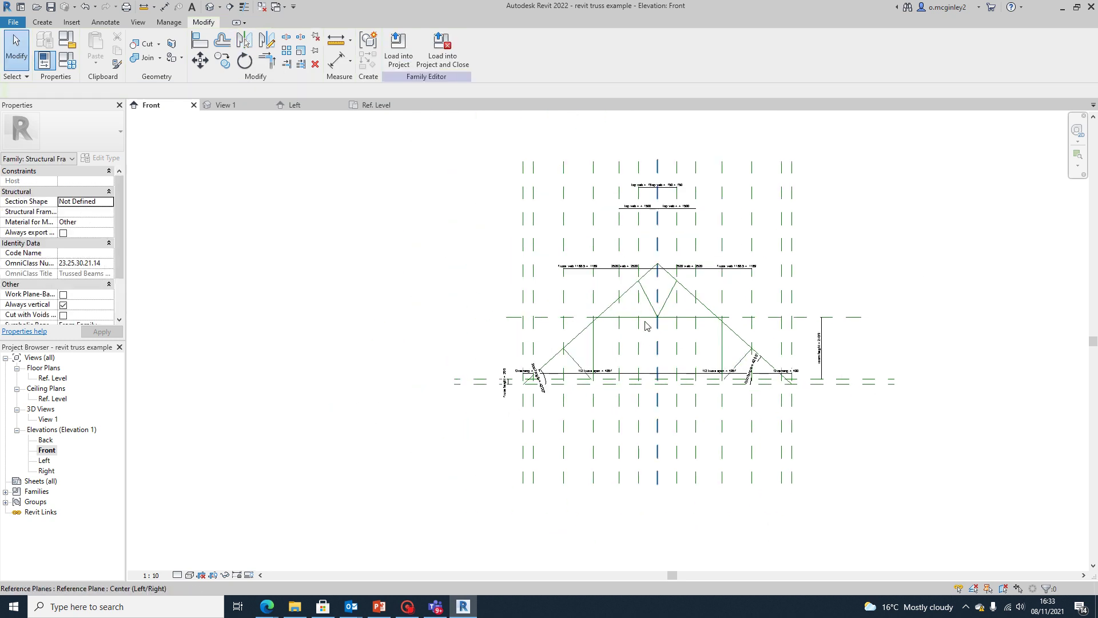
pyautogui.scroll(1, 615, 323)
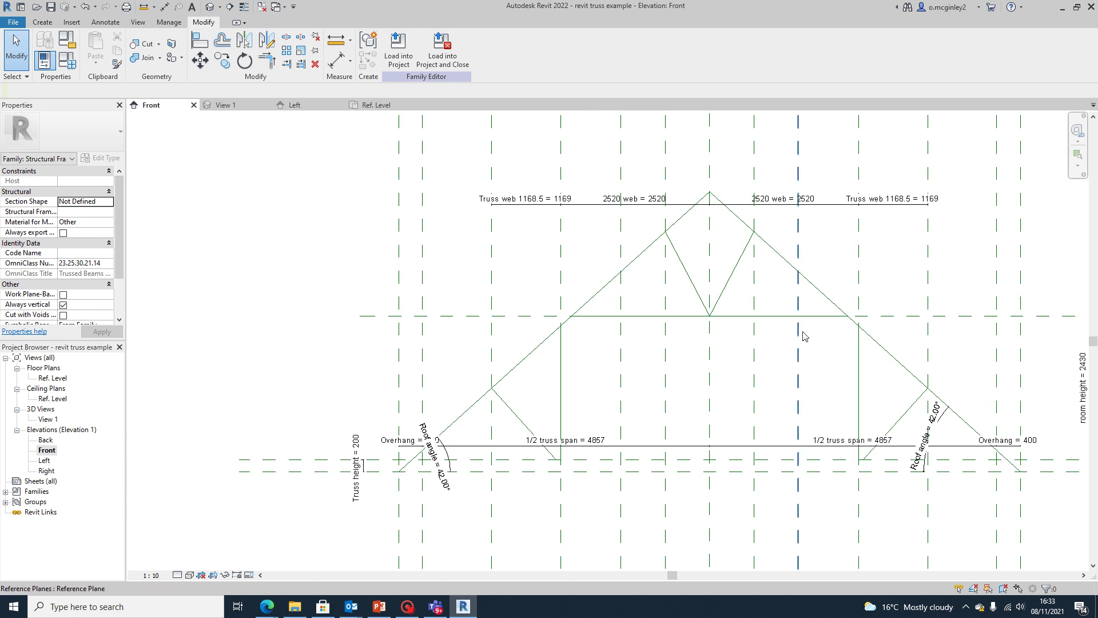
pyautogui.scroll(-3, 661, 356)
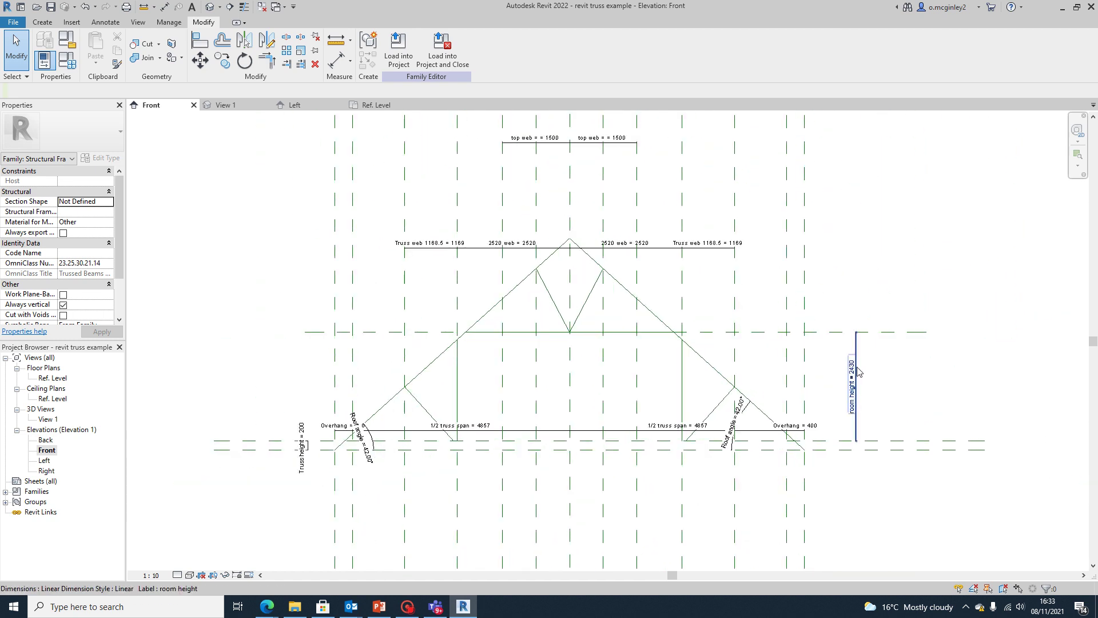
pyautogui.moveTo(918, 398); pyautogui.dragTo(917, 355, button='middle')
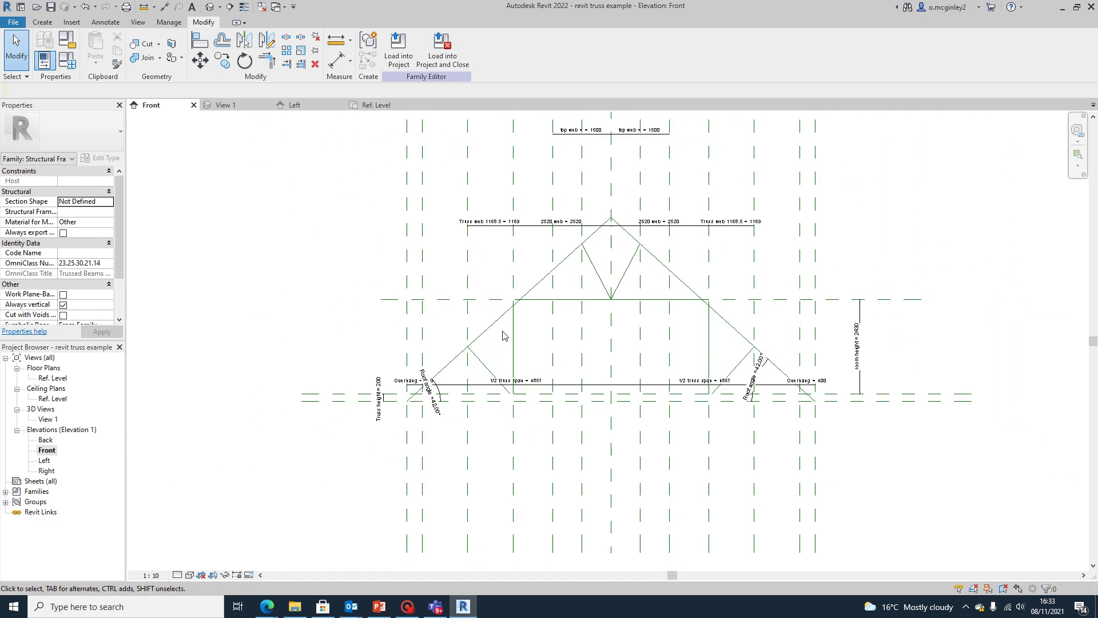
pyautogui.scroll(5, 520, 297)
pyautogui.scroll(-6, 531, 286)
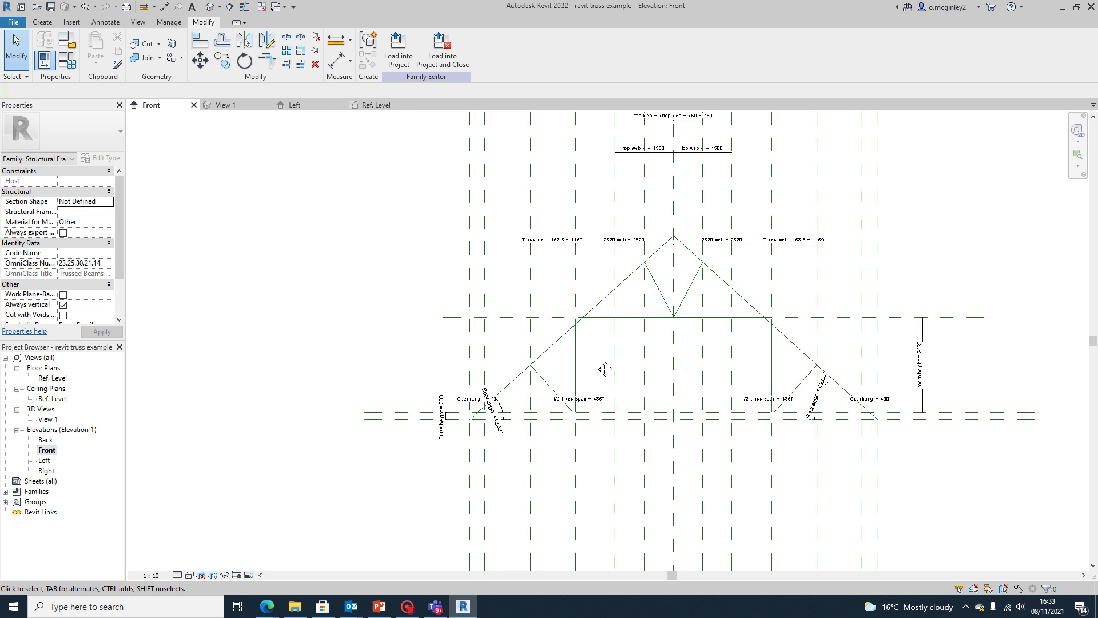
pyautogui.scroll(2, 601, 400)
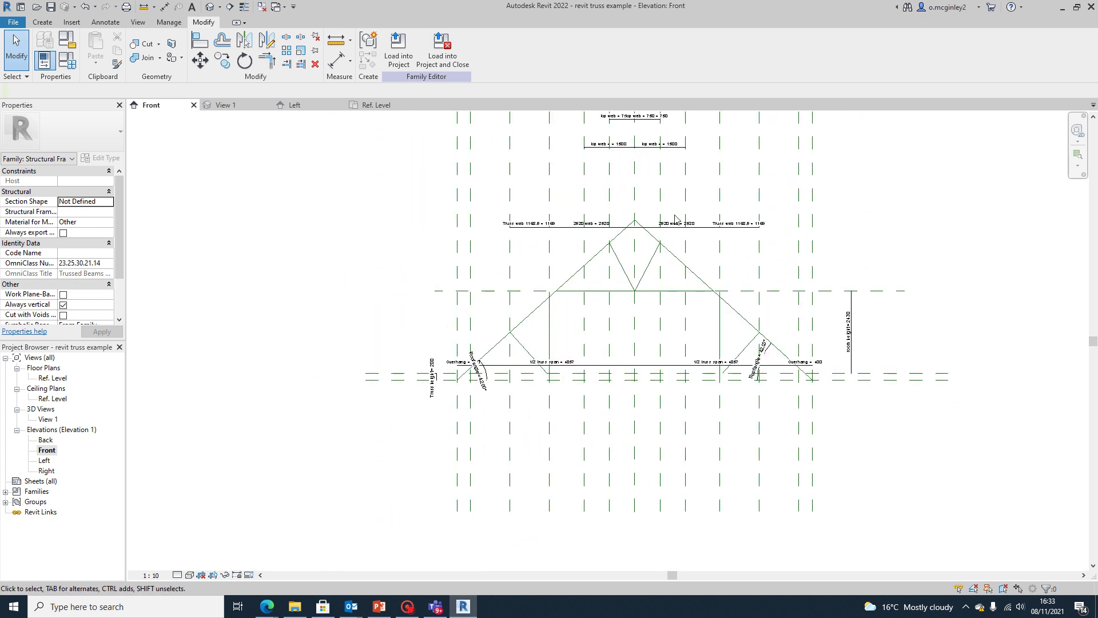
pyautogui.scroll(2, 577, 389)
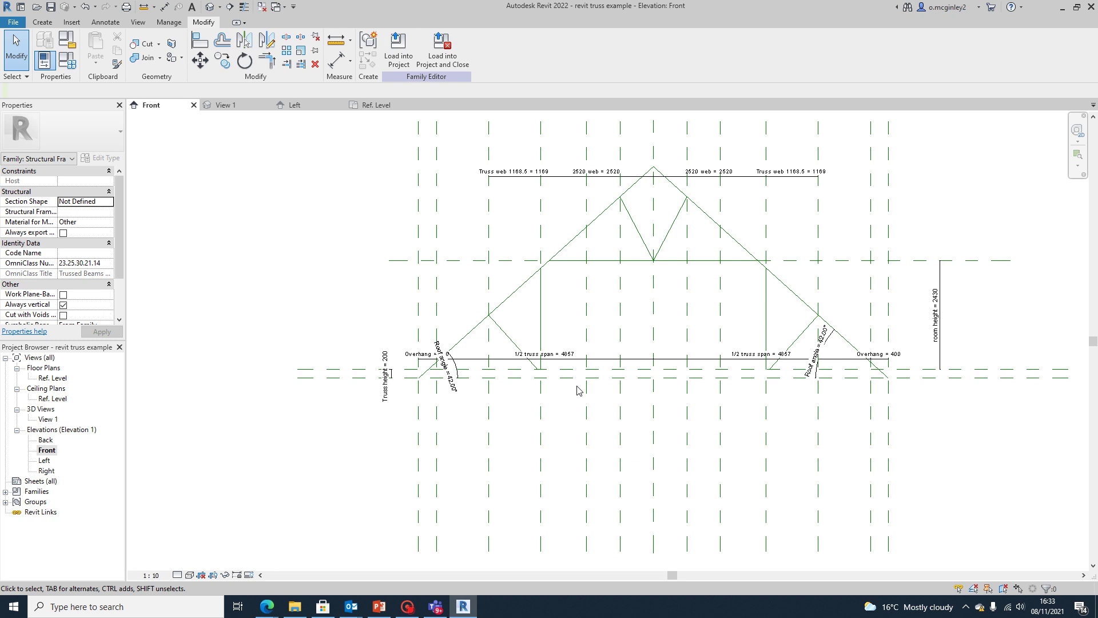
pyautogui.scroll(-2, 658, 332)
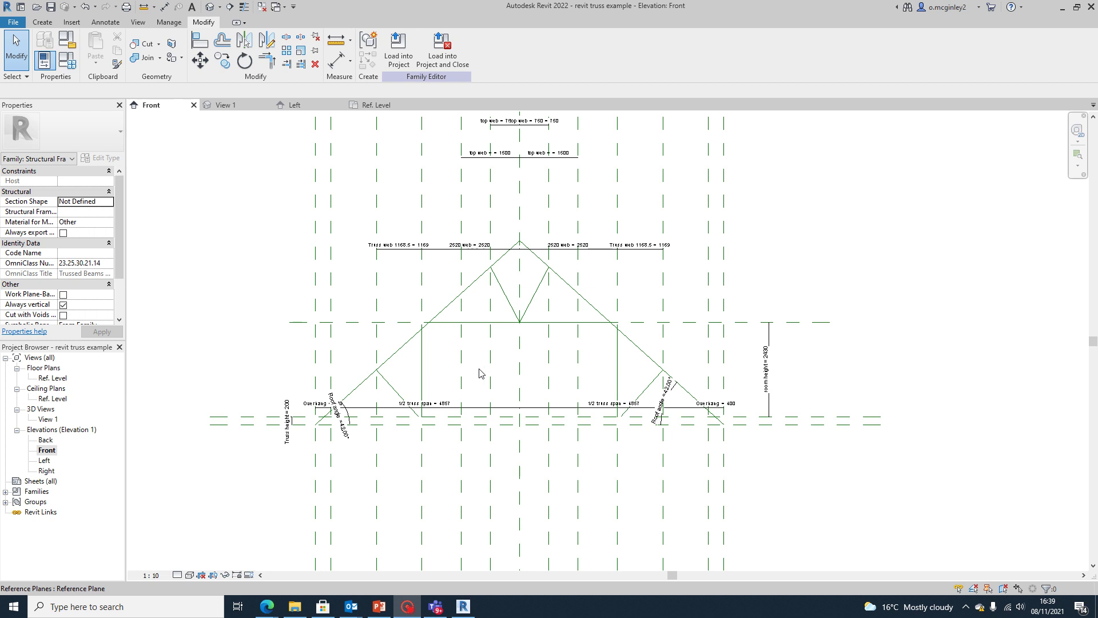
pyautogui.moveTo(493, 331); pyautogui.dragTo(555, 261, button='middle')
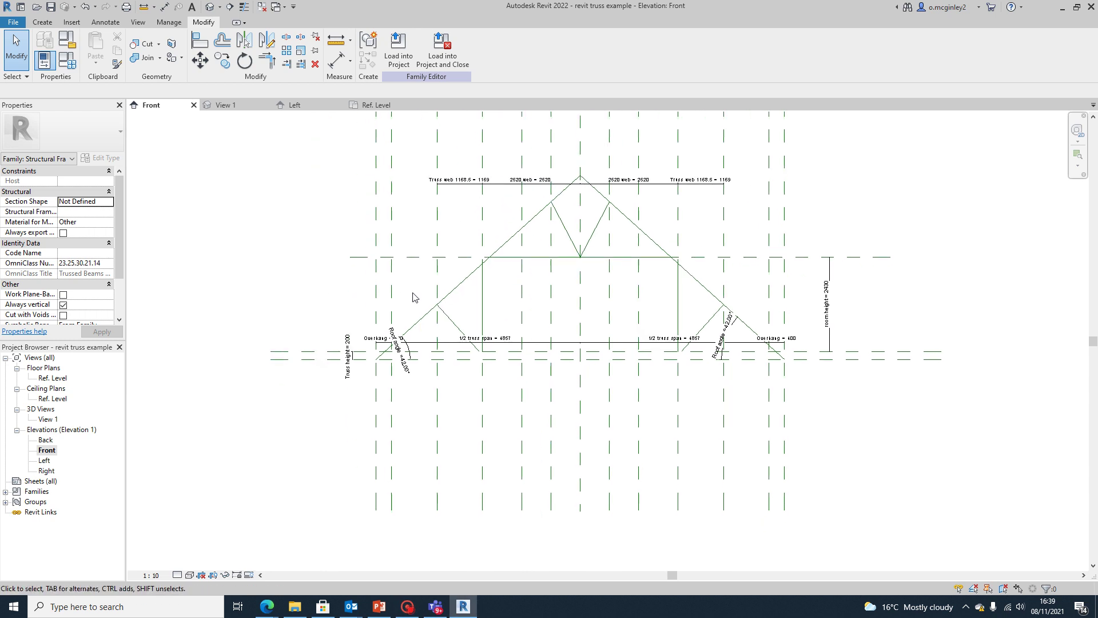
pyautogui.scroll(3, 518, 364)
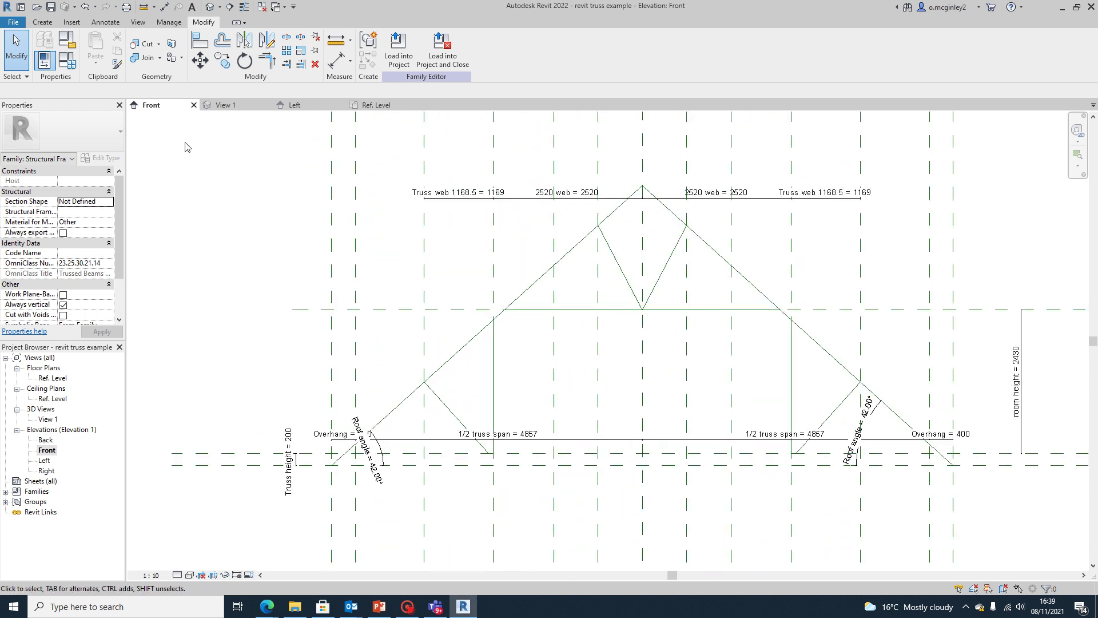
# Start a new solid extrusion and sketch a vertical line down the truss centre
pyautogui.click(49, 25)
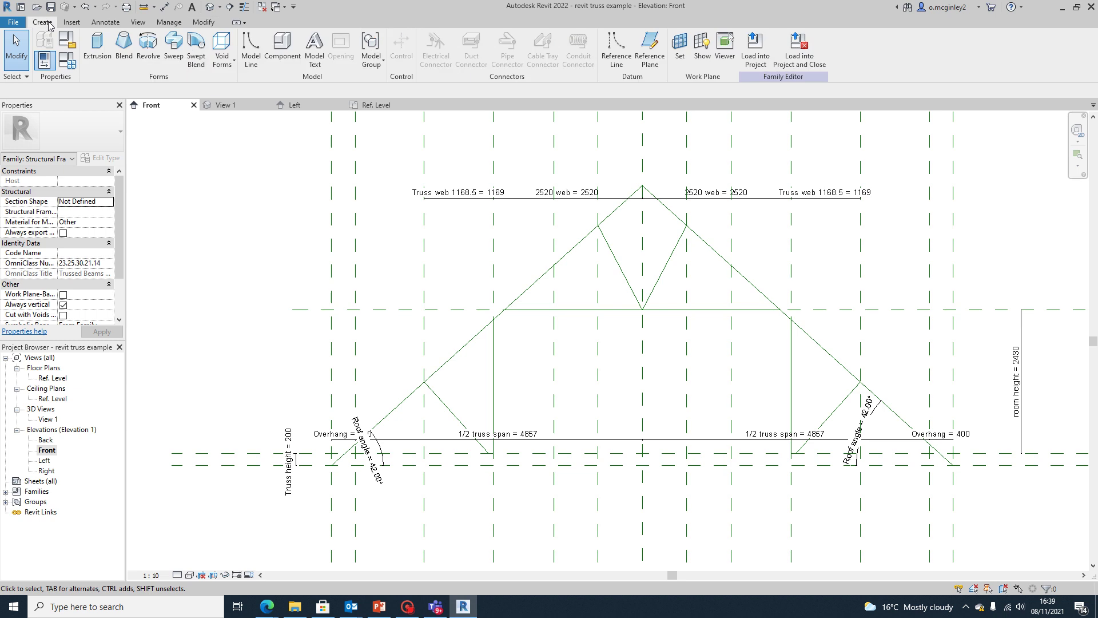
pyautogui.click(97, 51)
pyautogui.scroll(-1, 483, 306)
pyautogui.scroll(-2, 484, 306)
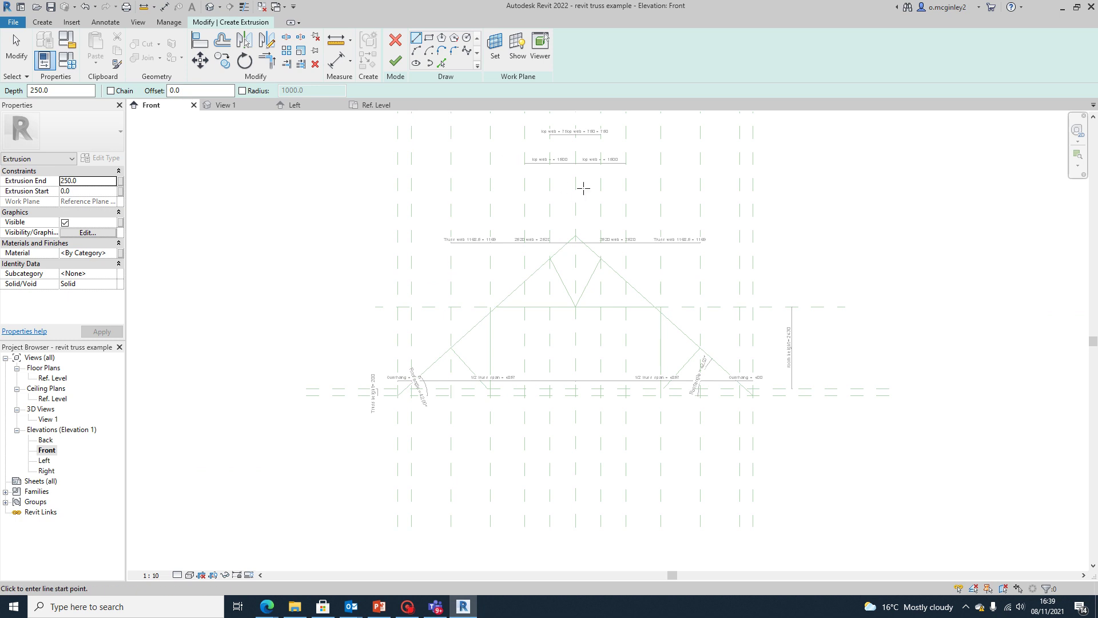
pyautogui.moveTo(561, 197); pyautogui.dragTo(523, 208, button='middle')
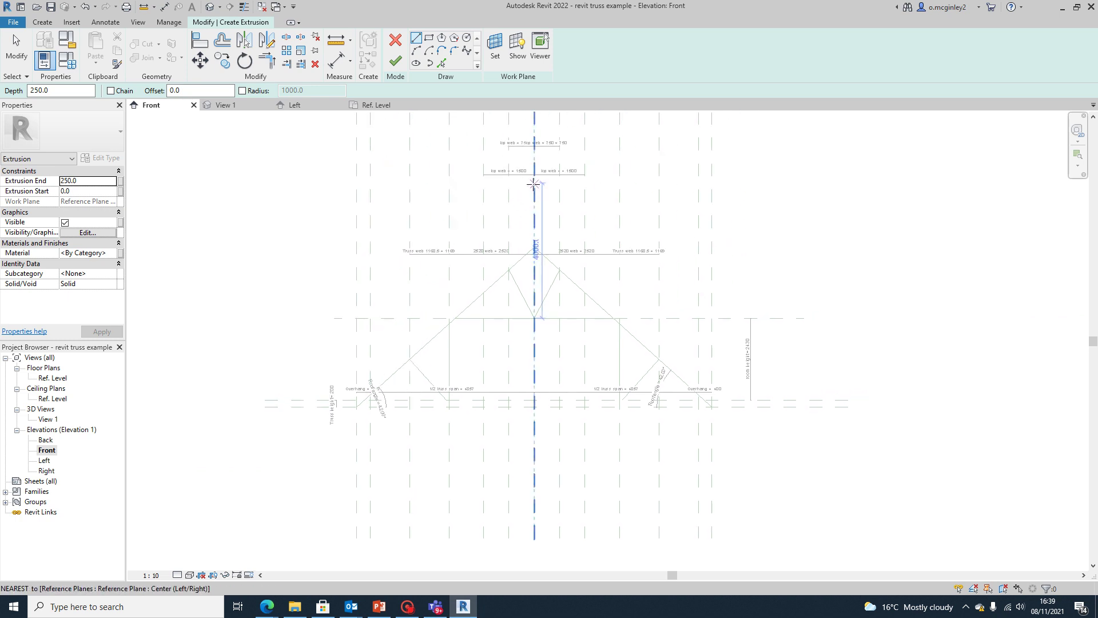
pyautogui.click(534, 183)
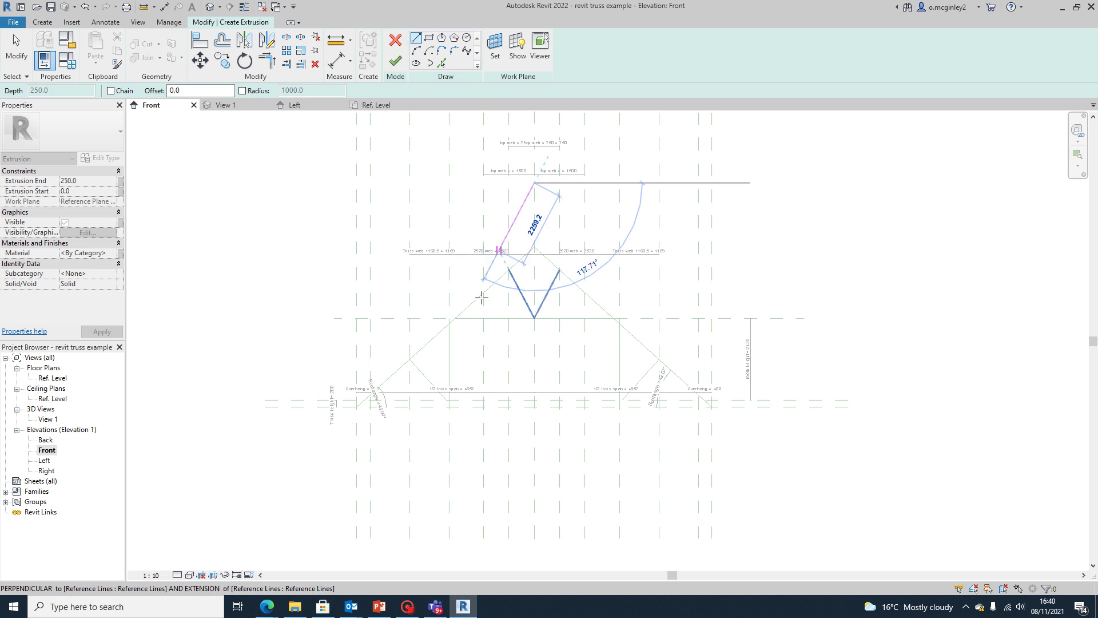
pyautogui.click(535, 372)
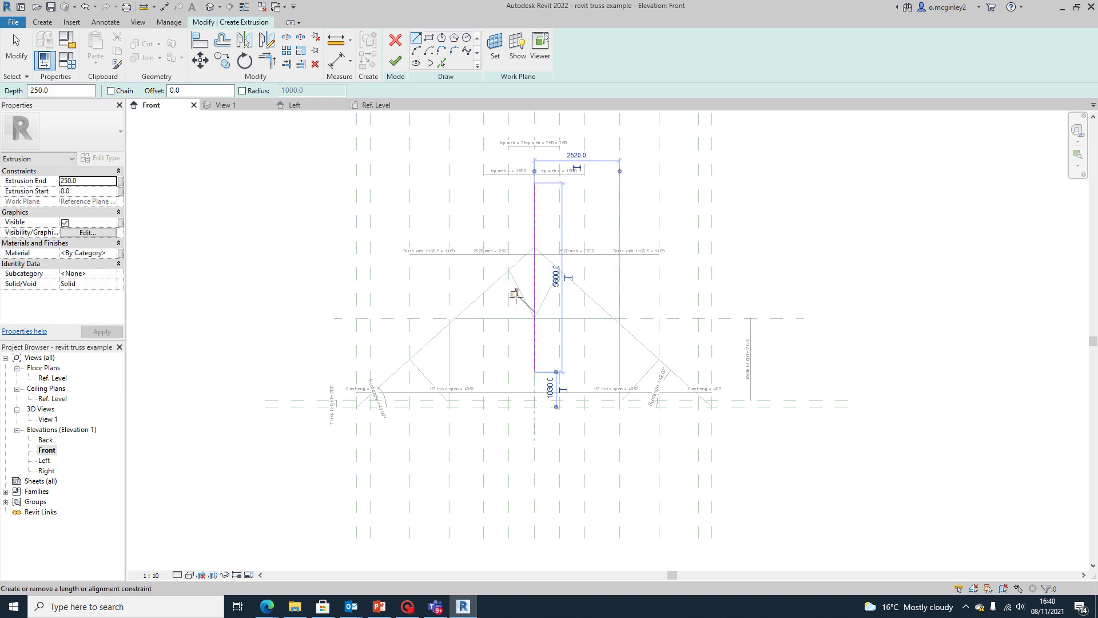
# Sketch a second vertical line at the truss's left end
pyautogui.scroll(-2, 503, 303)
pyautogui.moveTo(387, 346); pyautogui.dragTo(425, 316, button='middle')
pyautogui.scroll(2, 423, 316)
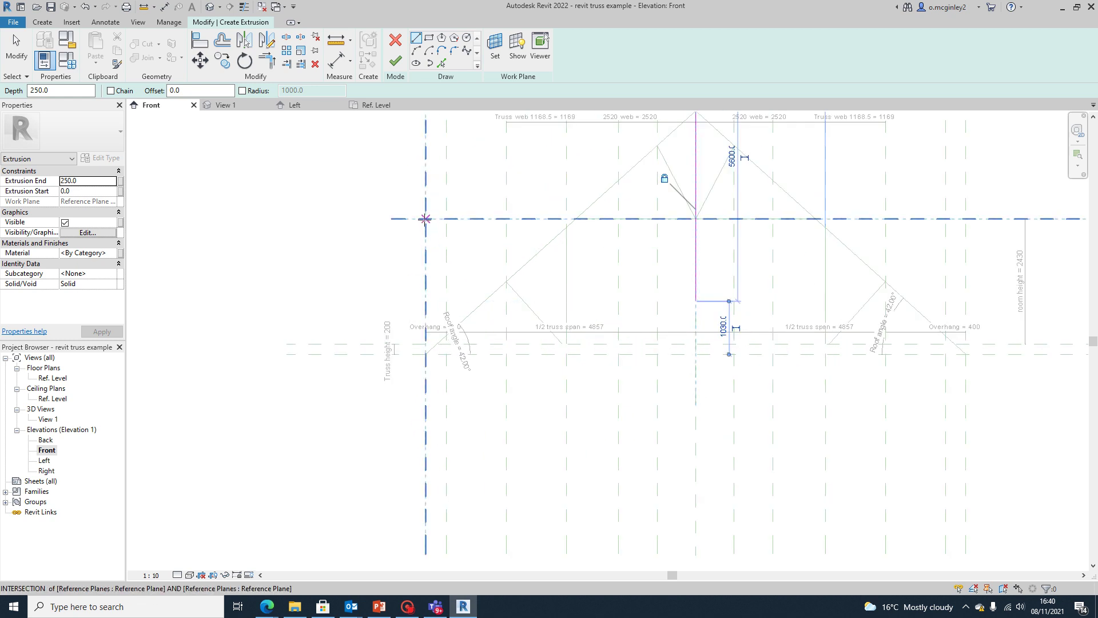
pyautogui.click(425, 228)
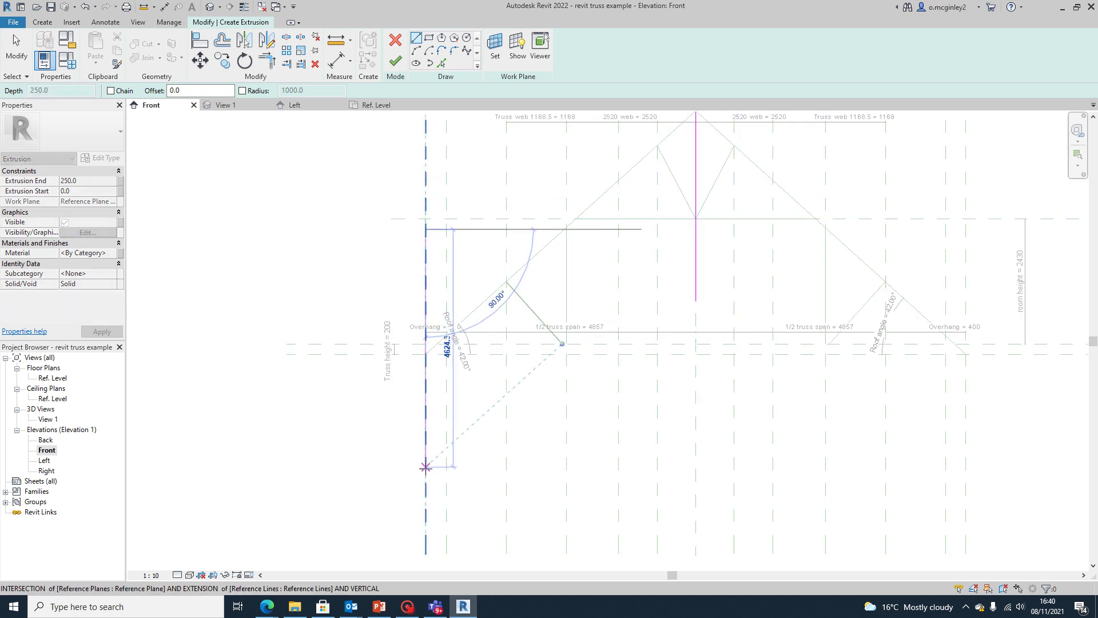
pyautogui.click(425, 502)
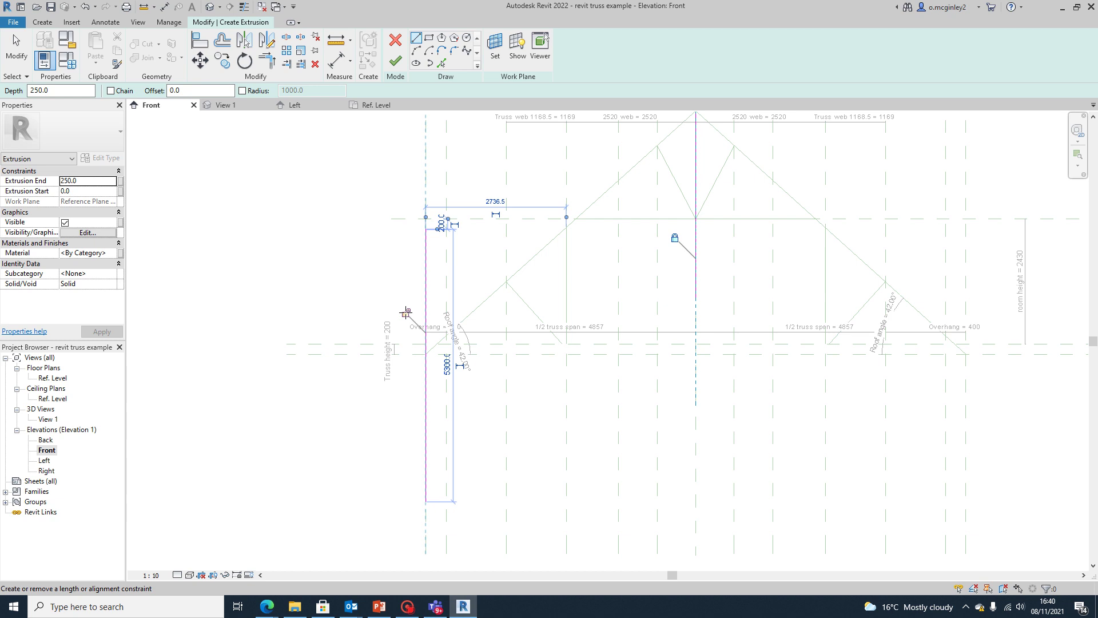
pyautogui.scroll(-2, 542, 285)
pyautogui.moveTo(547, 291); pyautogui.dragTo(469, 380, button='middle')
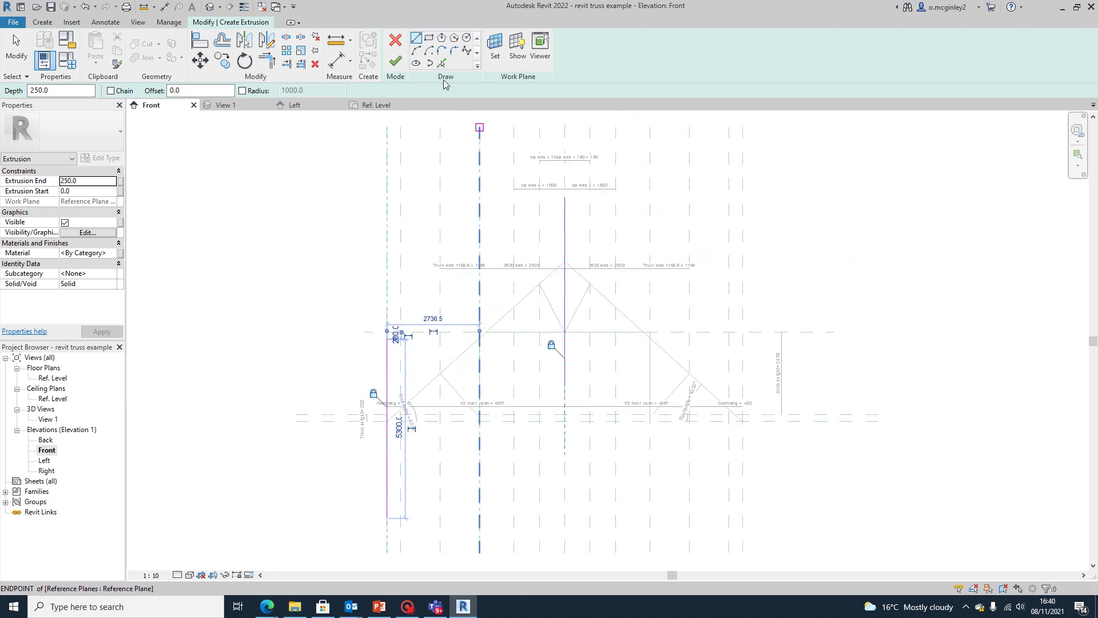
# Pick the left roof slope as a sketch line, then undo it
pyautogui.click(442, 63)
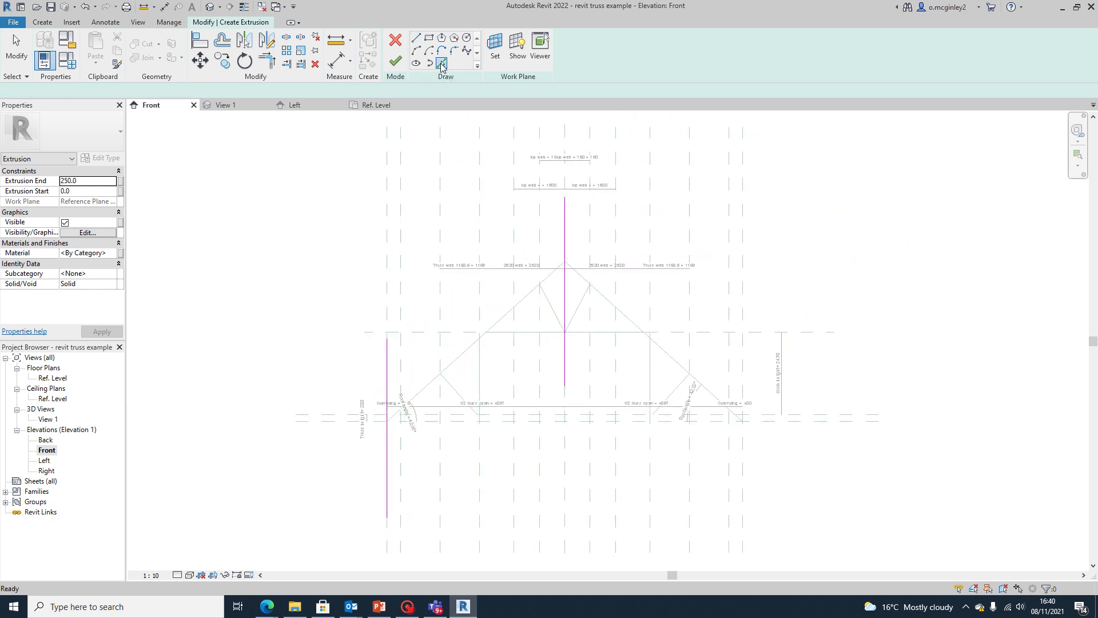
pyautogui.scroll(2, 465, 446)
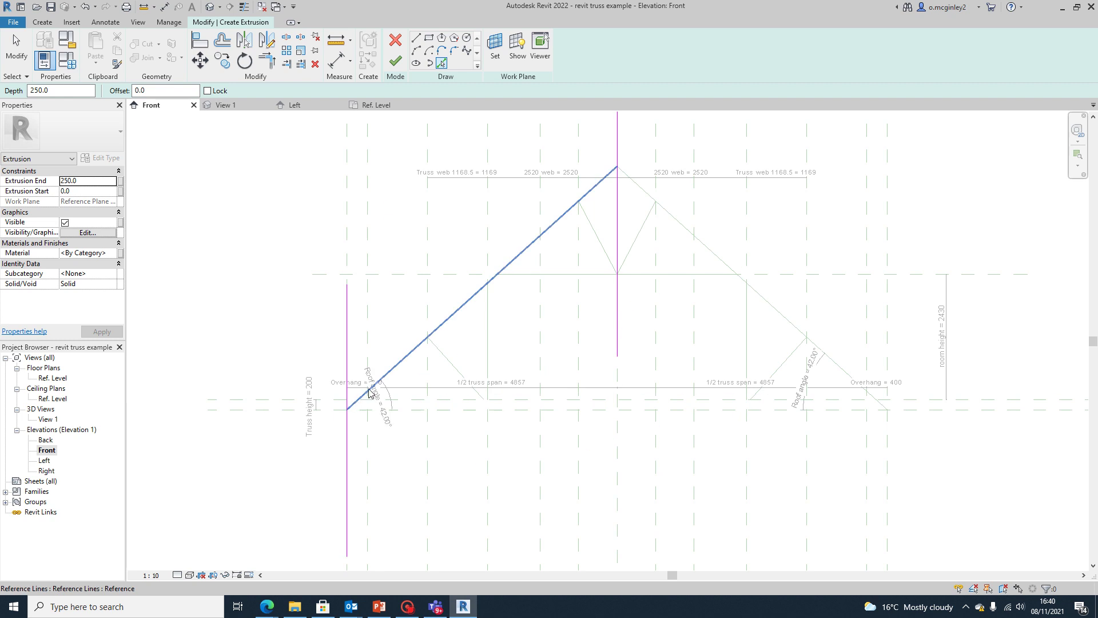
pyautogui.click(403, 362)
pyautogui.scroll(2, 481, 312)
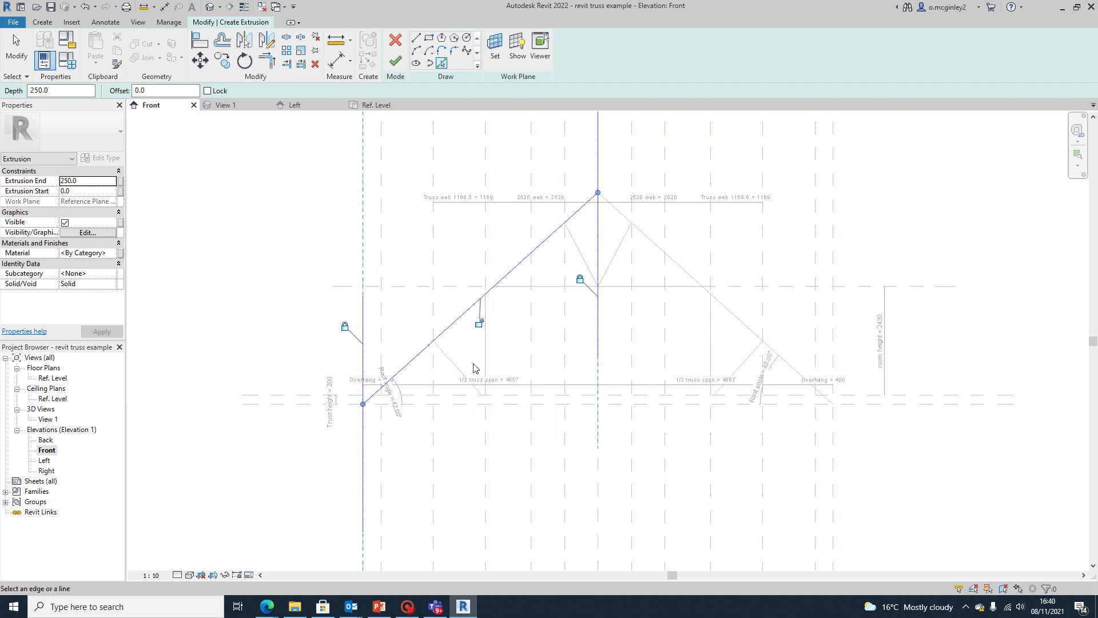
pyautogui.scroll(-3, 480, 316)
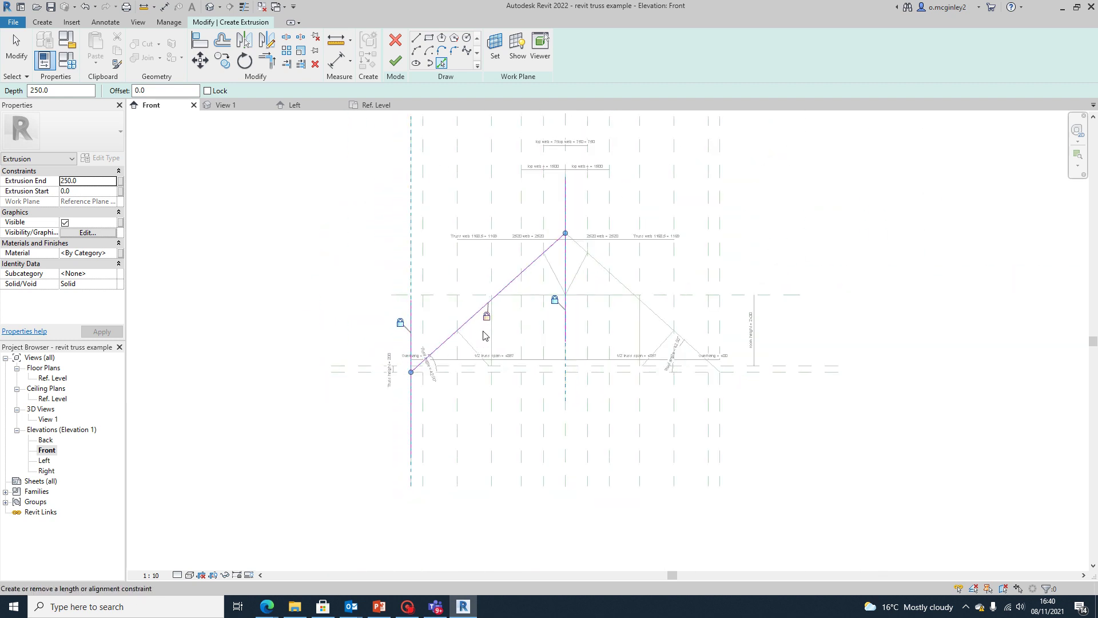
pyautogui.click(85, 7)
pyautogui.click(85, 7)
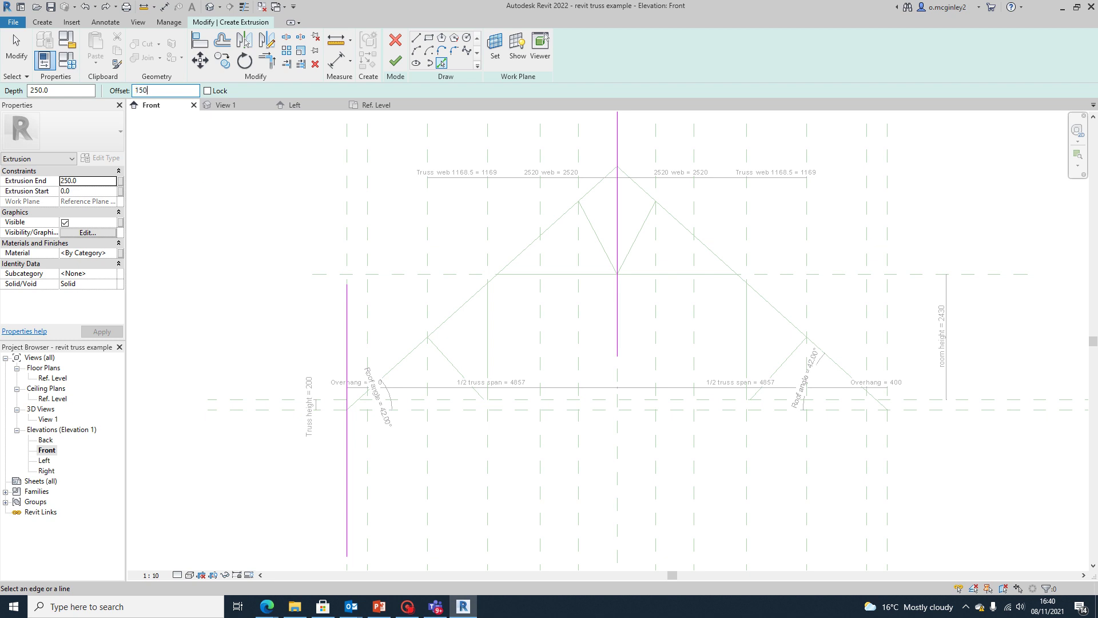
# Add a sketch line along the left roof slope at 150 offset inward
pyautogui.click(455, 324)
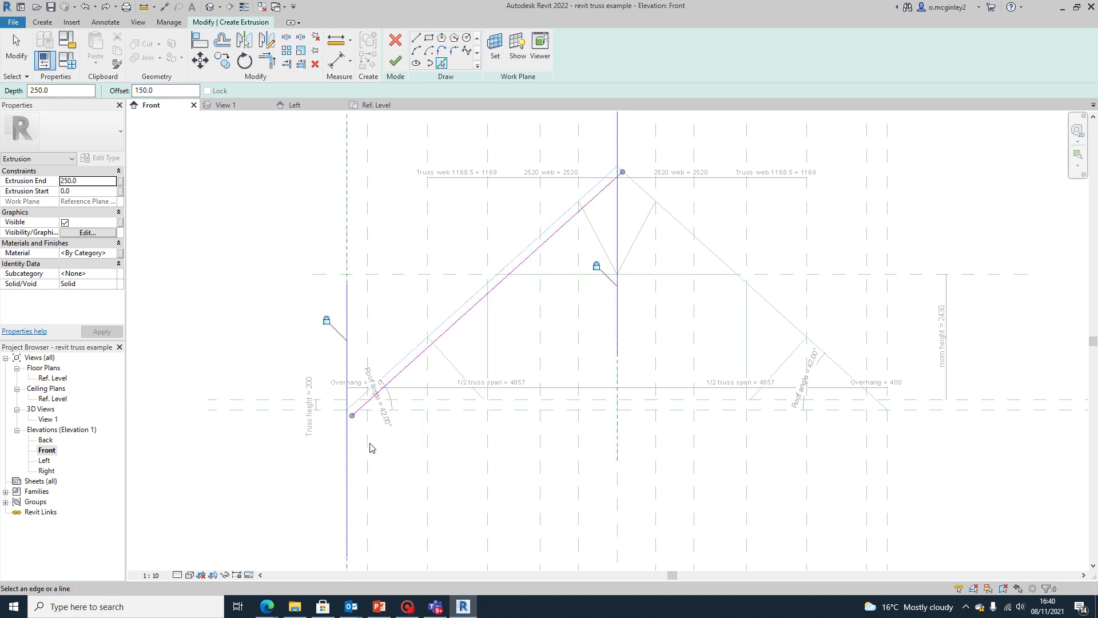
pyautogui.scroll(3, 341, 397)
pyautogui.scroll(2, 311, 387)
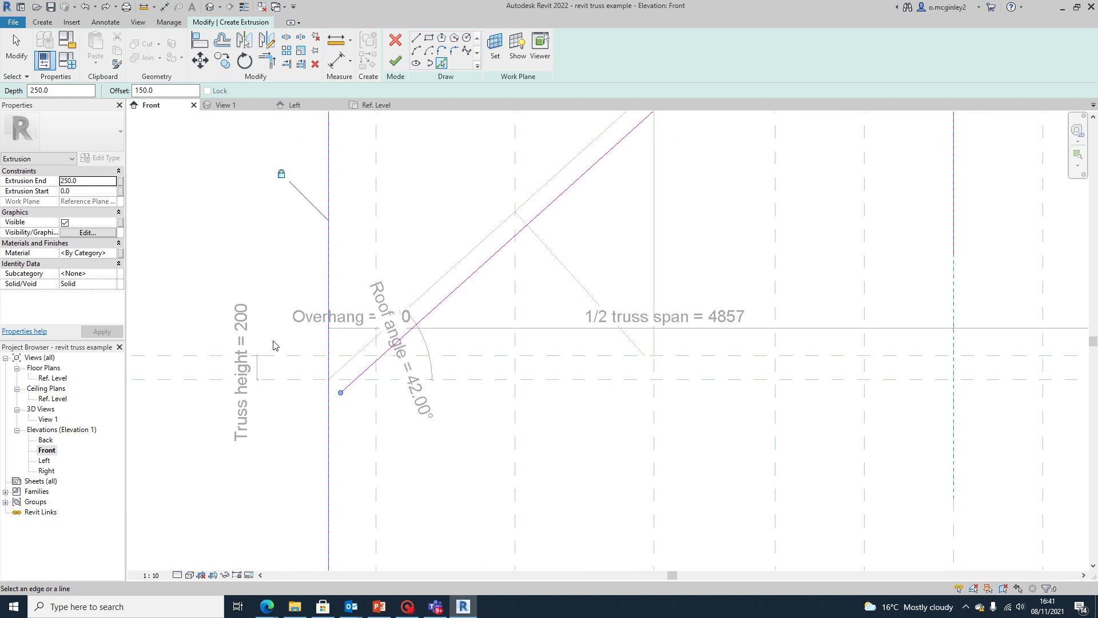
pyautogui.scroll(-2, 497, 346)
pyautogui.scroll(-2, 684, 238)
pyautogui.scroll(-1, 561, 282)
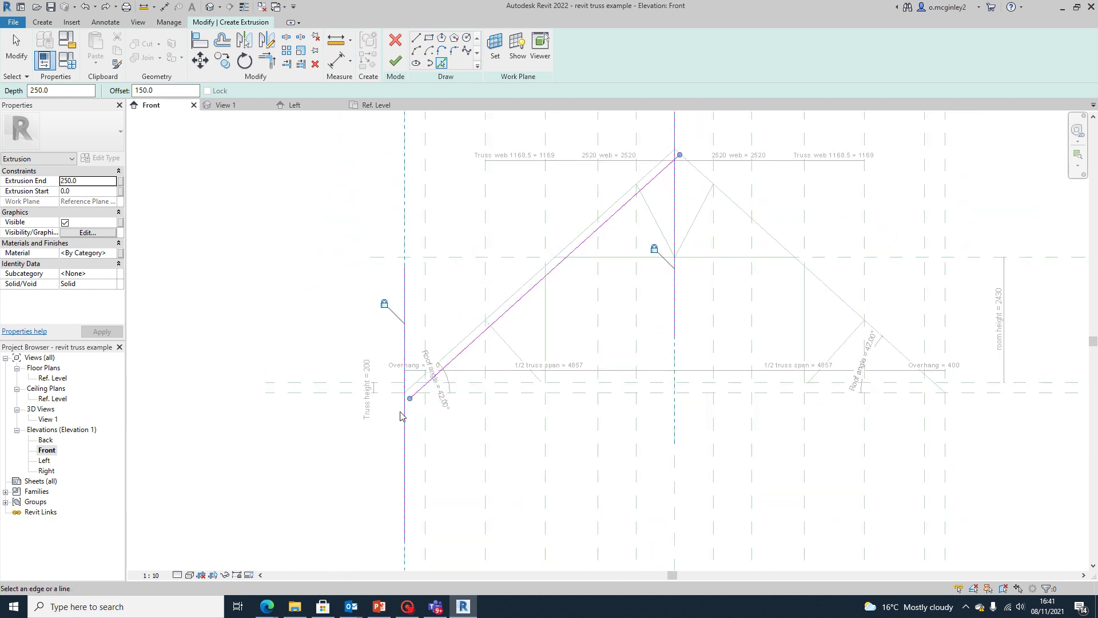
# Trim the sloped line and left vertical line into a closed corner at the truss's left end
pyautogui.click(267, 62)
pyautogui.scroll(3, 417, 397)
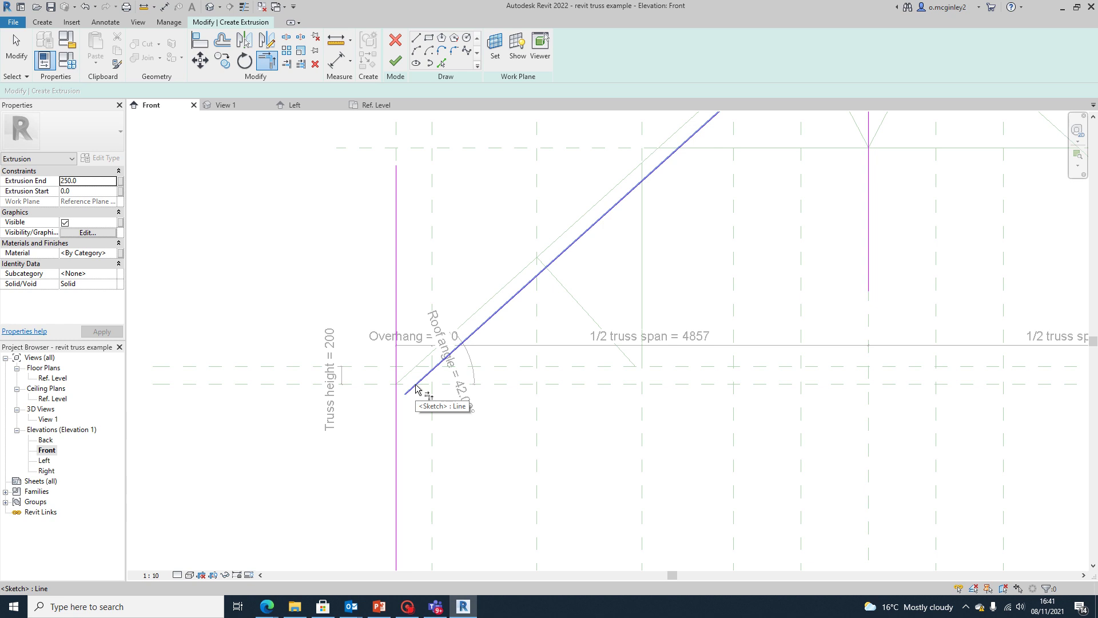
pyautogui.click(416, 388)
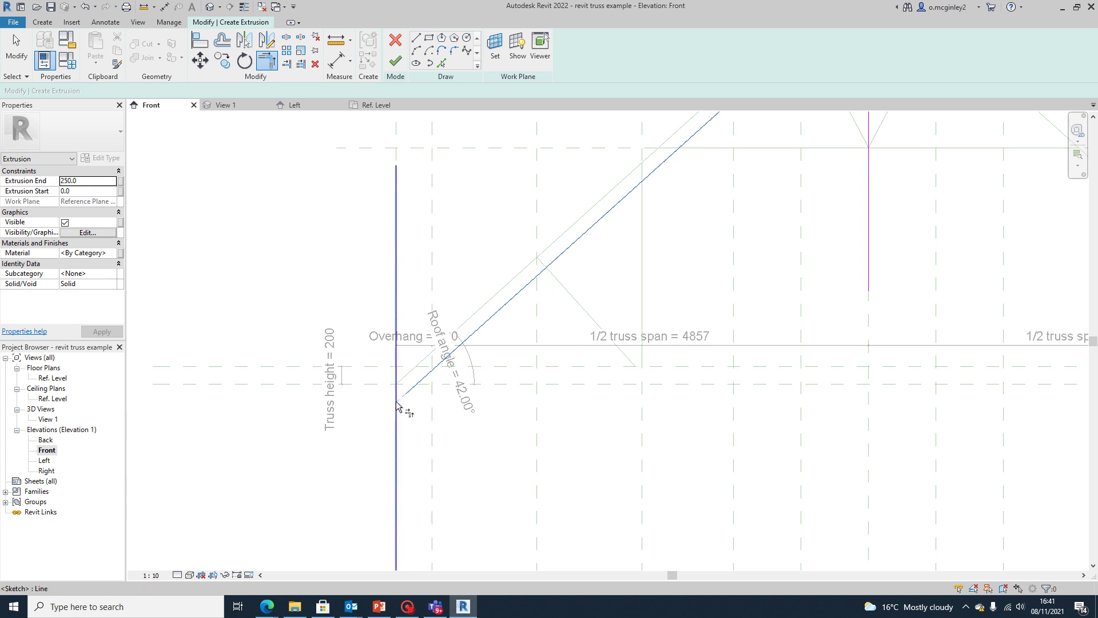
pyautogui.click(395, 399)
pyautogui.scroll(-2, 408, 403)
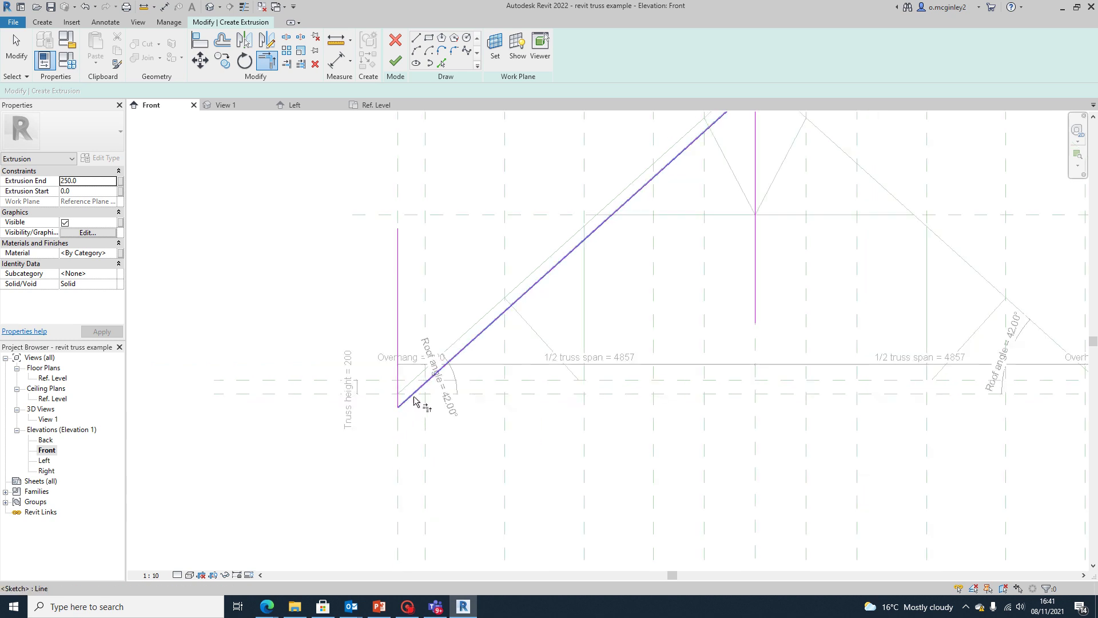
pyautogui.scroll(-4, 399, 407)
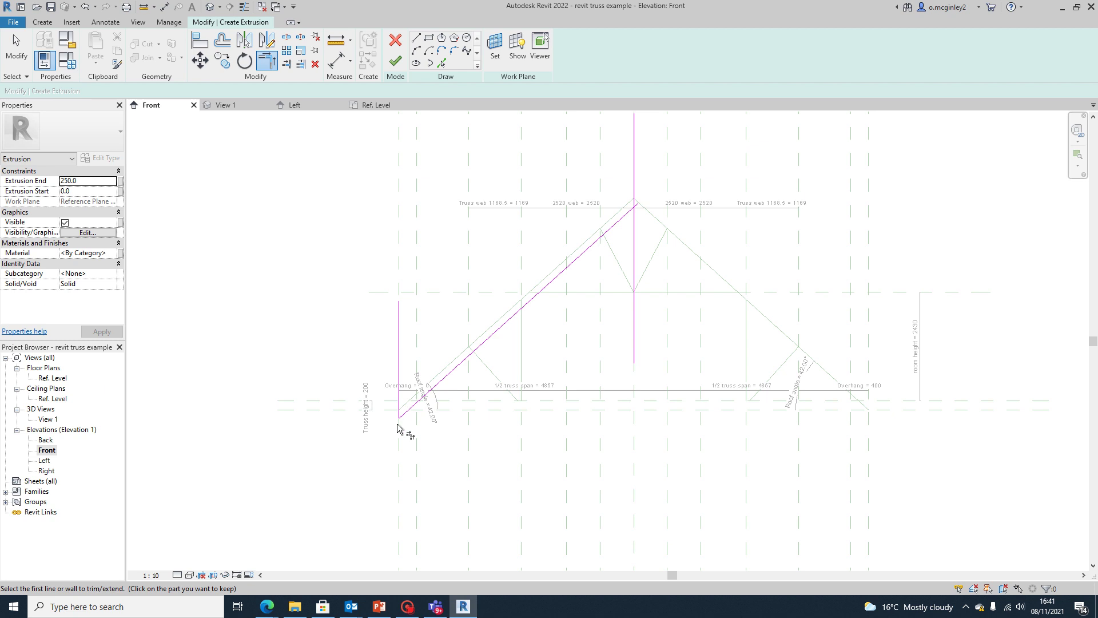
pyautogui.scroll(4, 606, 220)
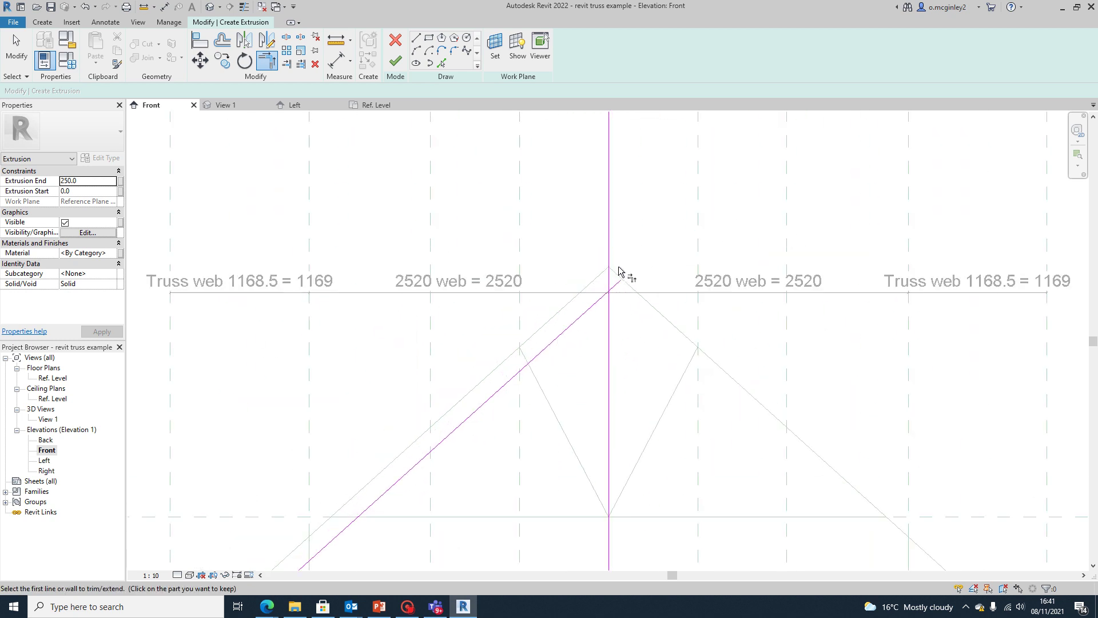
# Try trimming the sloped line and centre vertical at the apex, undoing both attempts
pyautogui.click(618, 286)
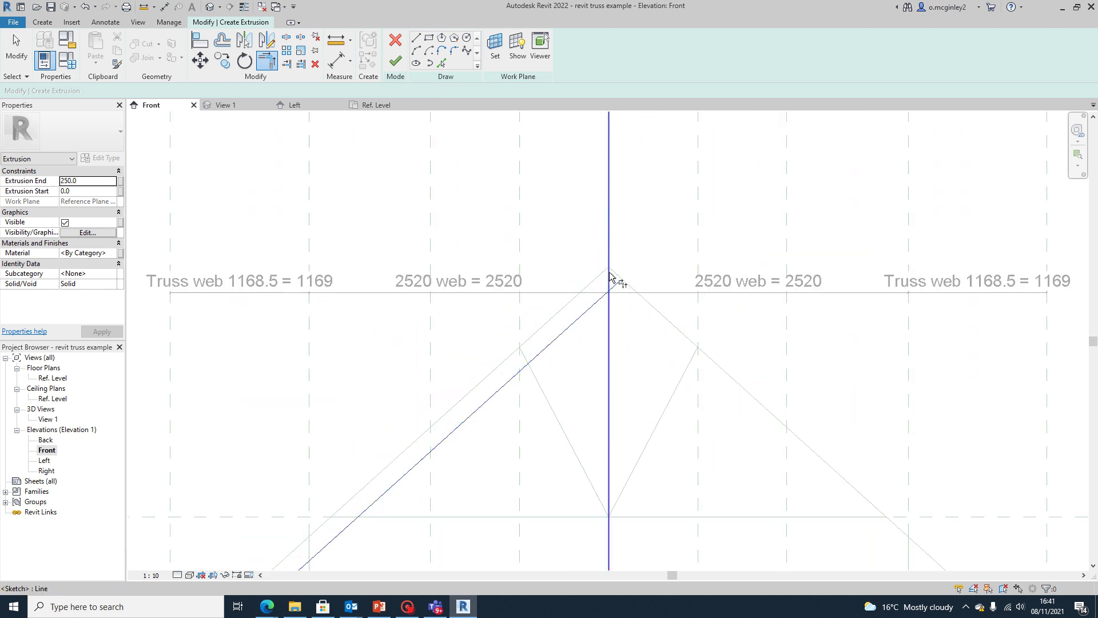
pyautogui.click(610, 277)
pyautogui.scroll(-2, 623, 284)
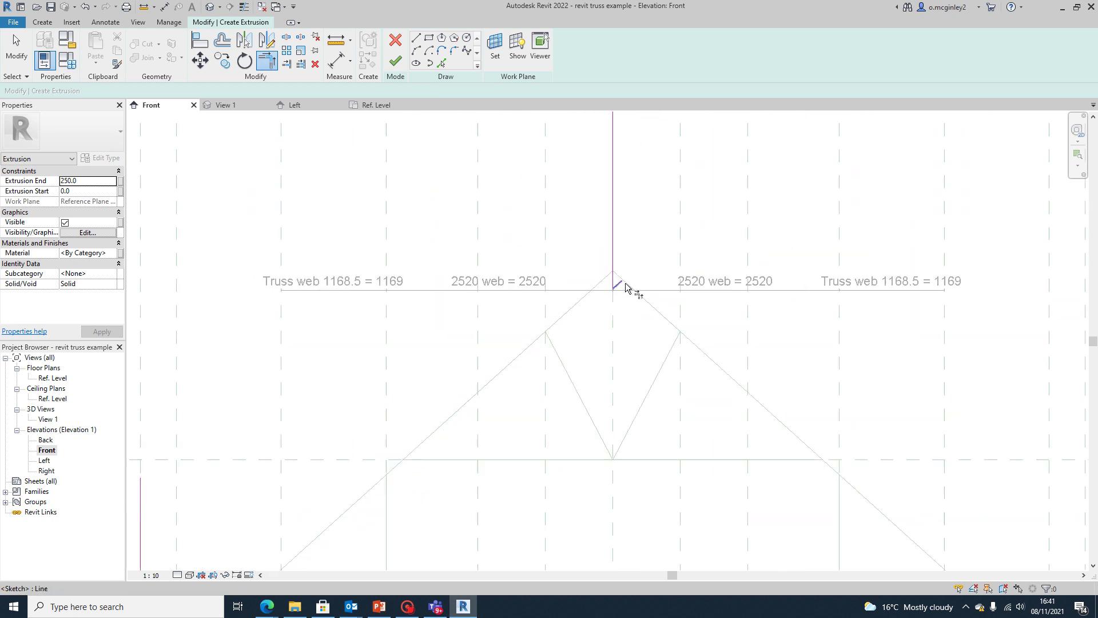
pyautogui.click(85, 8)
pyautogui.scroll(3, 574, 235)
pyautogui.click(609, 238)
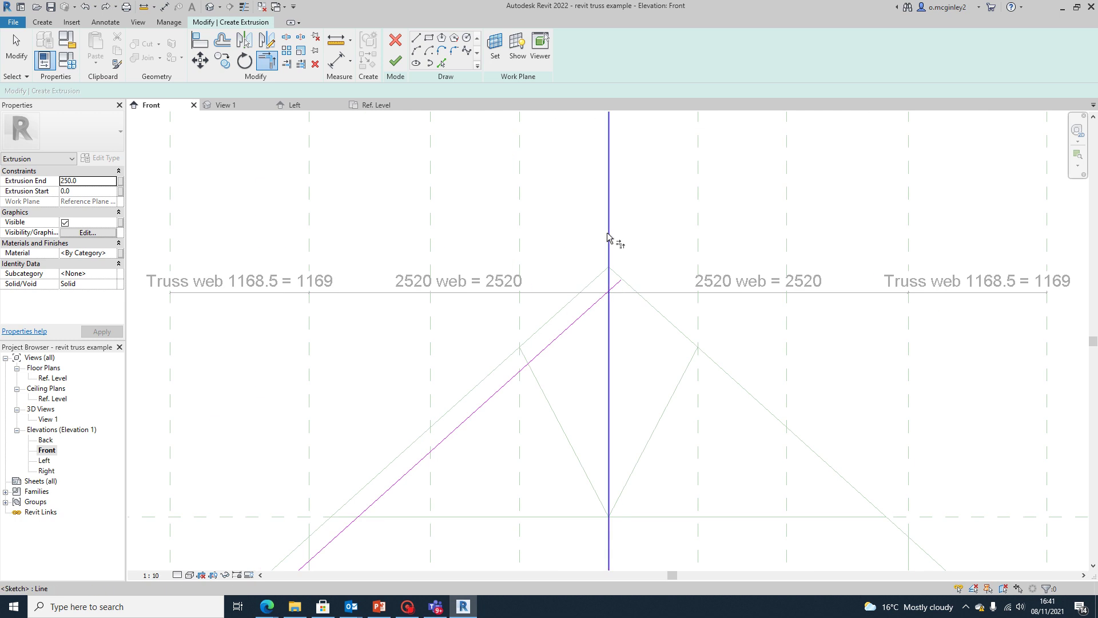
pyautogui.click(613, 290)
pyautogui.scroll(-2, 618, 290)
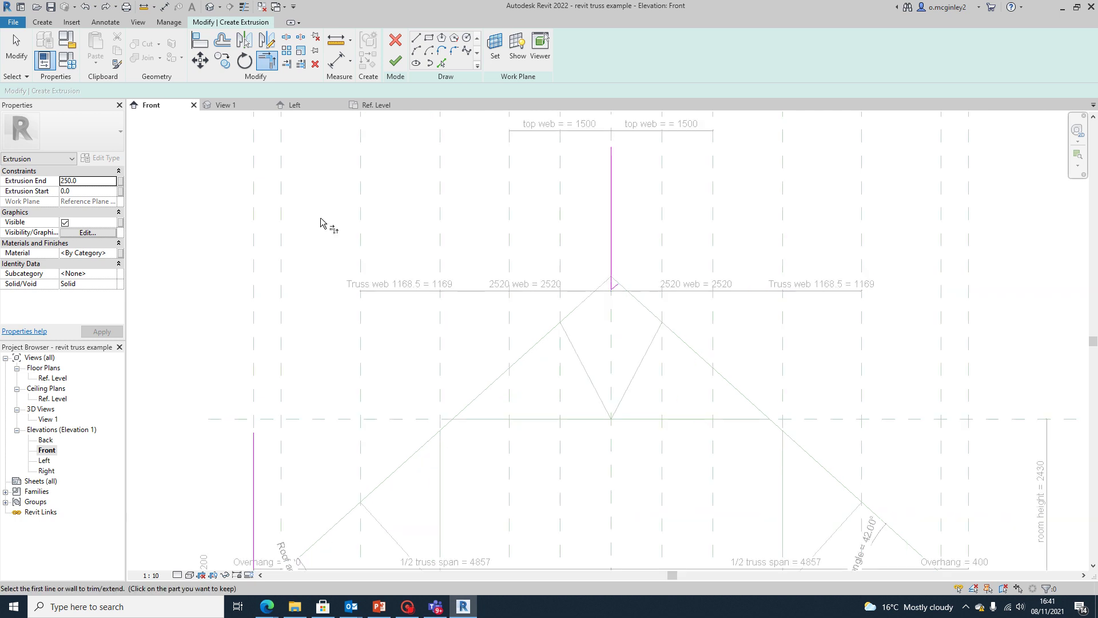
pyautogui.click(84, 8)
pyautogui.scroll(3, 490, 331)
pyautogui.scroll(-3, 559, 336)
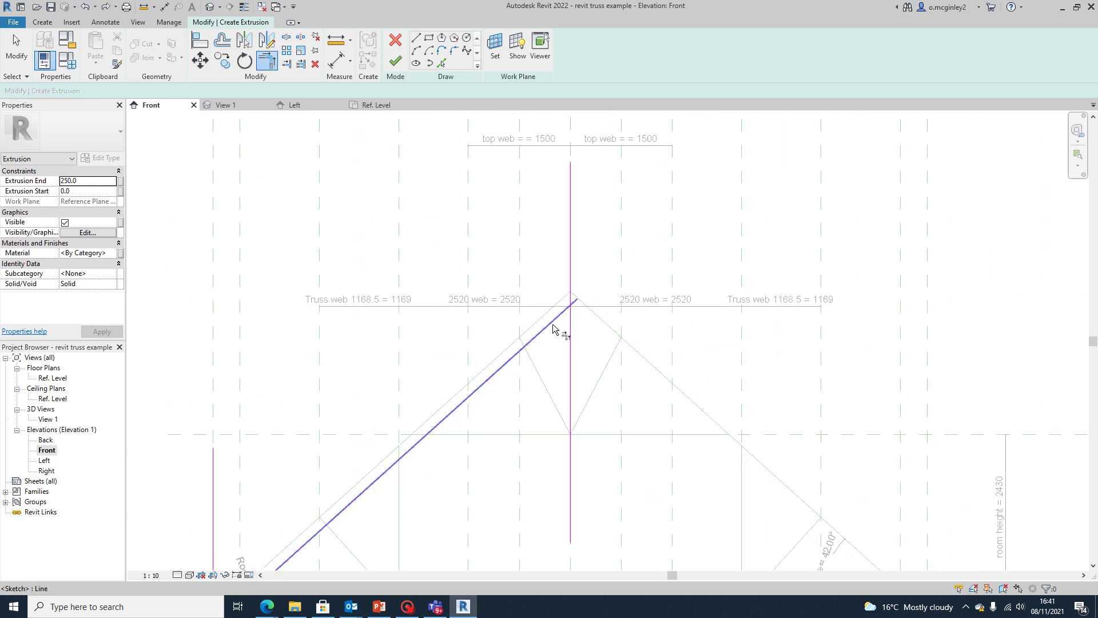
# Trim the centre vertical back to meet the sloped line at the apex, then recentre the truss
pyautogui.click(563, 308)
pyautogui.click(571, 299)
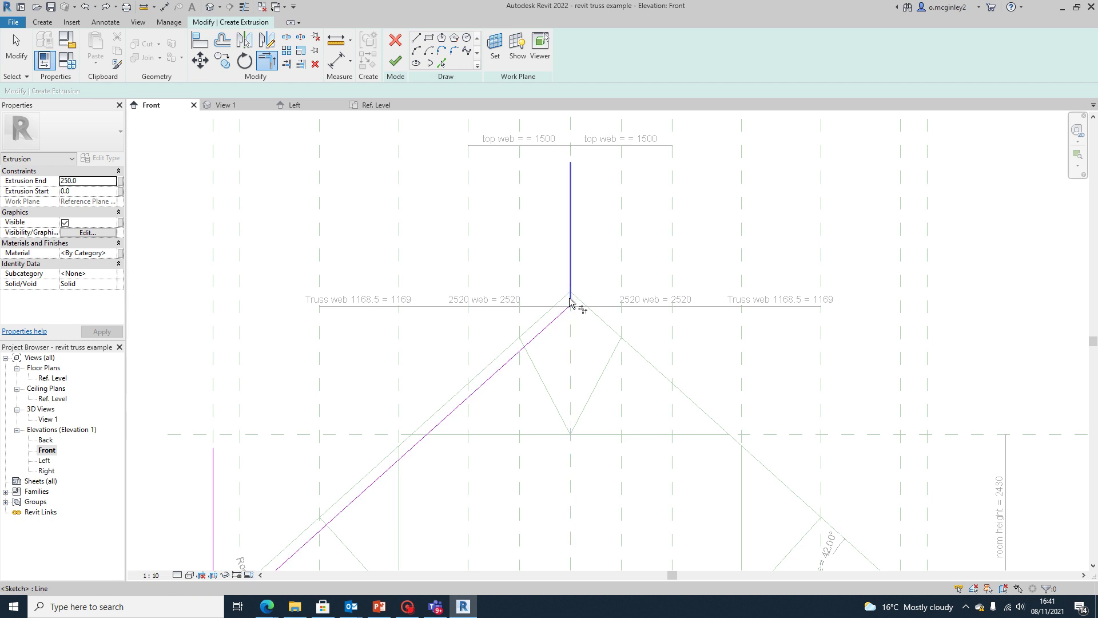
pyautogui.scroll(-2, 579, 321)
pyautogui.scroll(1, 552, 387)
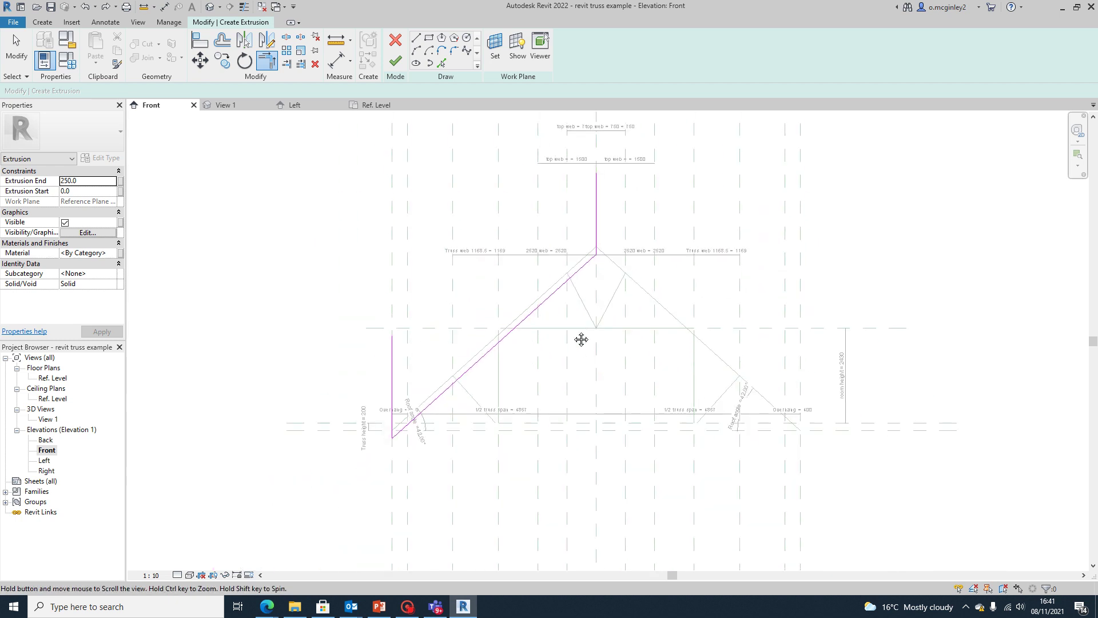
pyautogui.scroll(2, 591, 249)
pyautogui.scroll(2, 606, 319)
pyautogui.scroll(1, 598, 264)
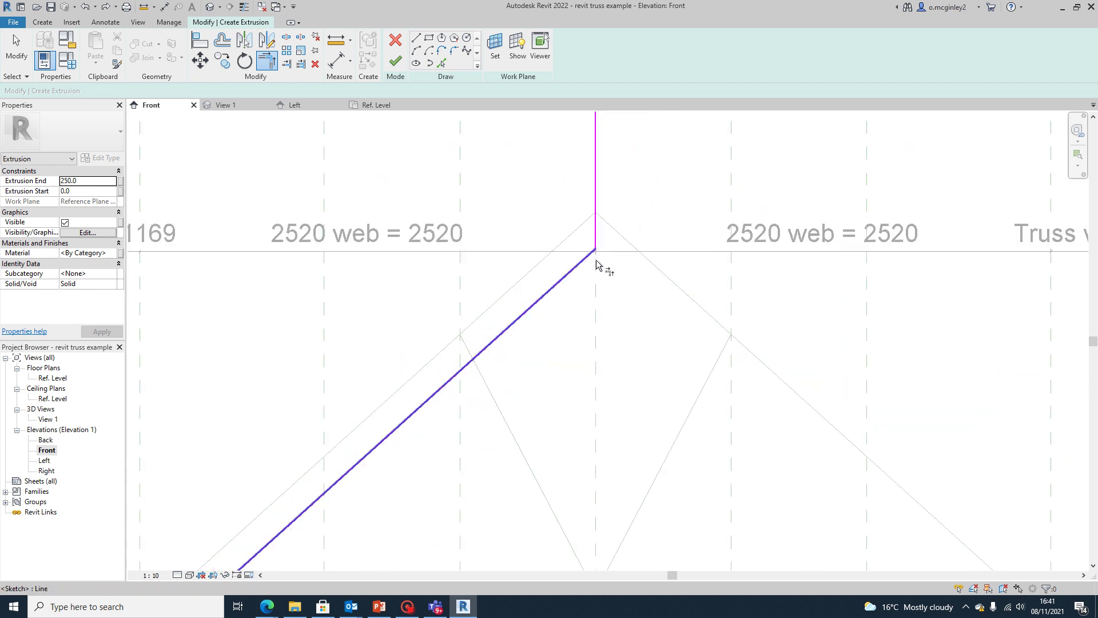
pyautogui.scroll(-4, 572, 352)
pyautogui.scroll(1, 583, 426)
pyautogui.moveTo(583, 426); pyautogui.dragTo(551, 372, button='middle')
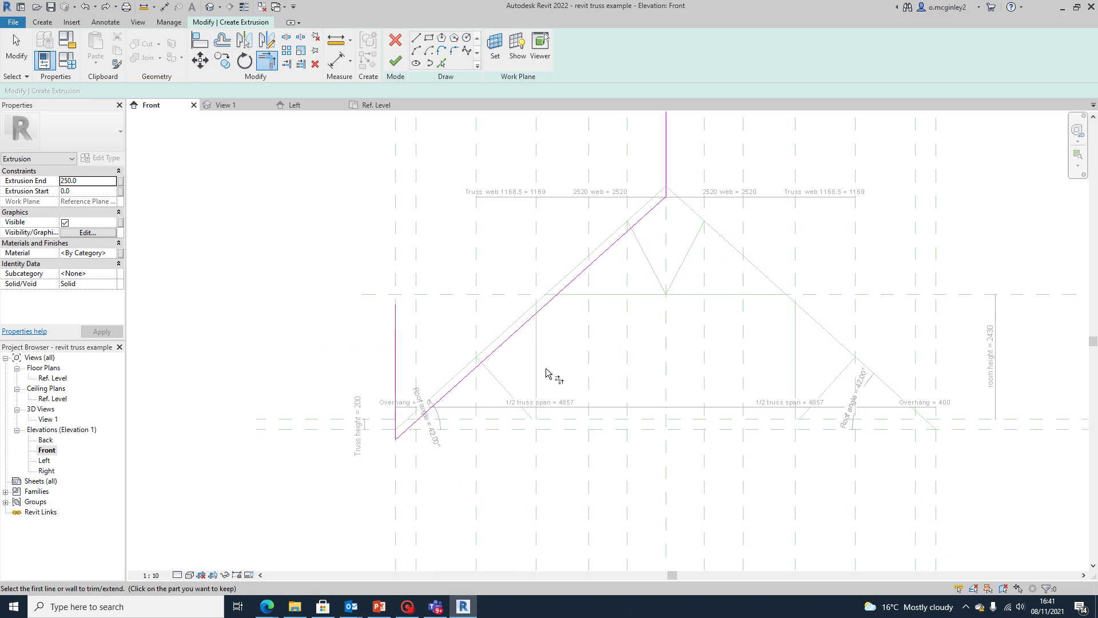
pyautogui.scroll(1, 650, 234)
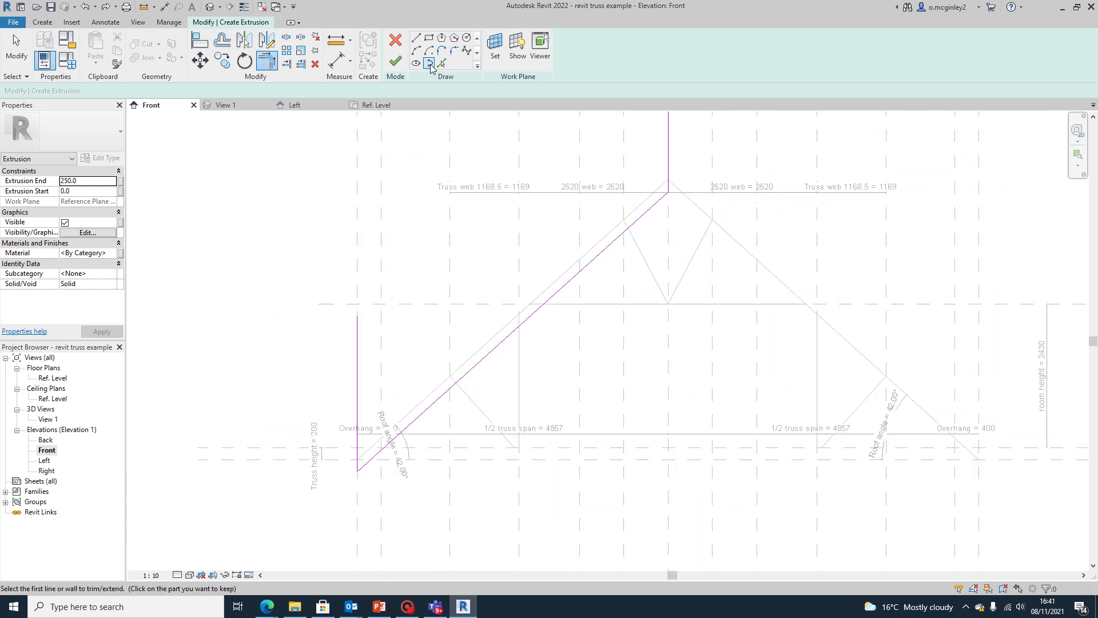
# Add the left roof slope as a new sketch line using Pick Lines
pyautogui.click(442, 64)
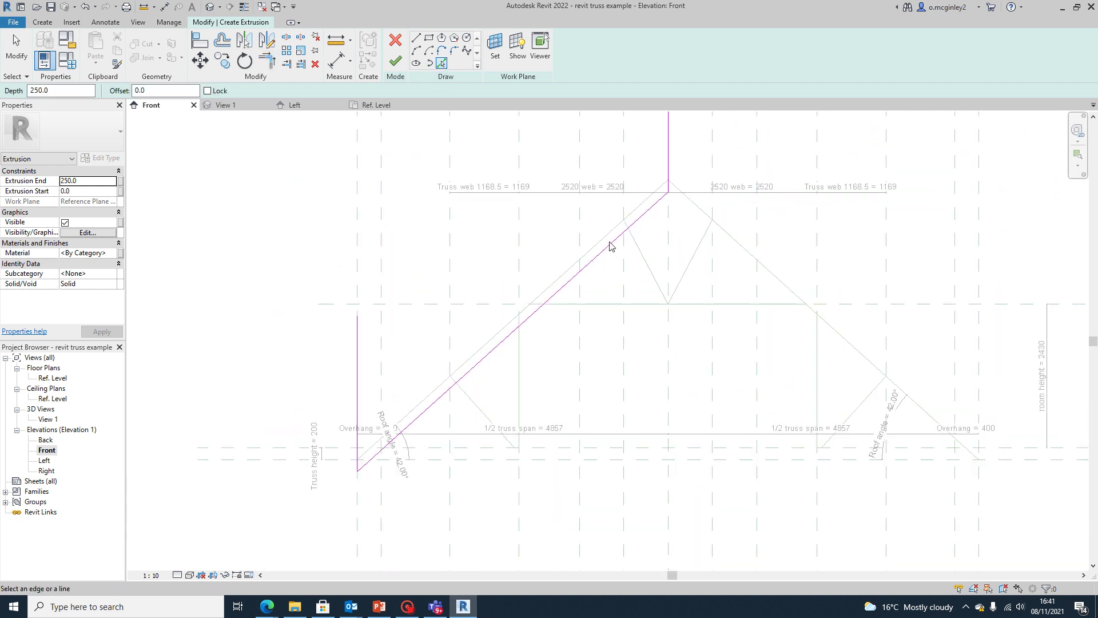
pyautogui.click(509, 327)
pyautogui.scroll(-2, 616, 218)
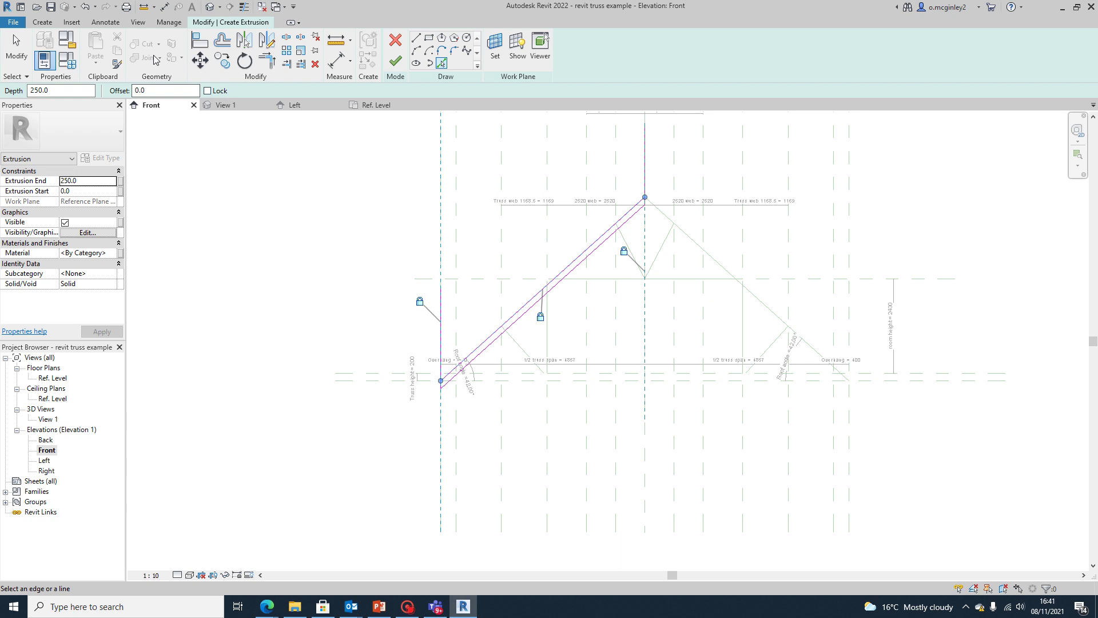
# Trim the vertical and diagonal lines into closed corners at the eaves and the apex
pyautogui.click(267, 60)
pyautogui.scroll(2, 442, 394)
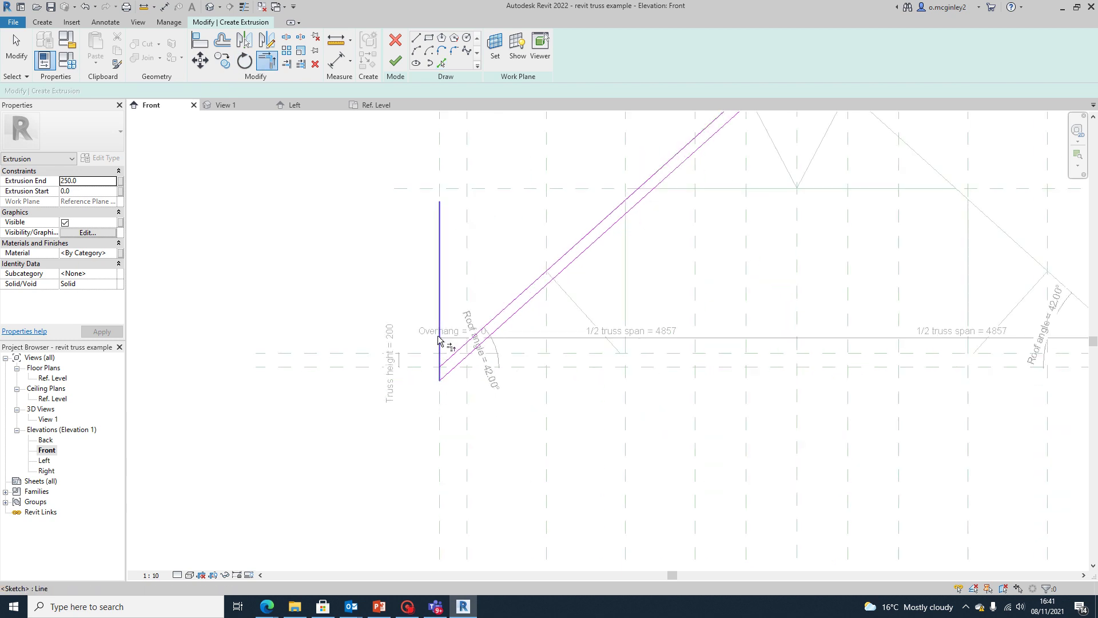
pyautogui.click(440, 343)
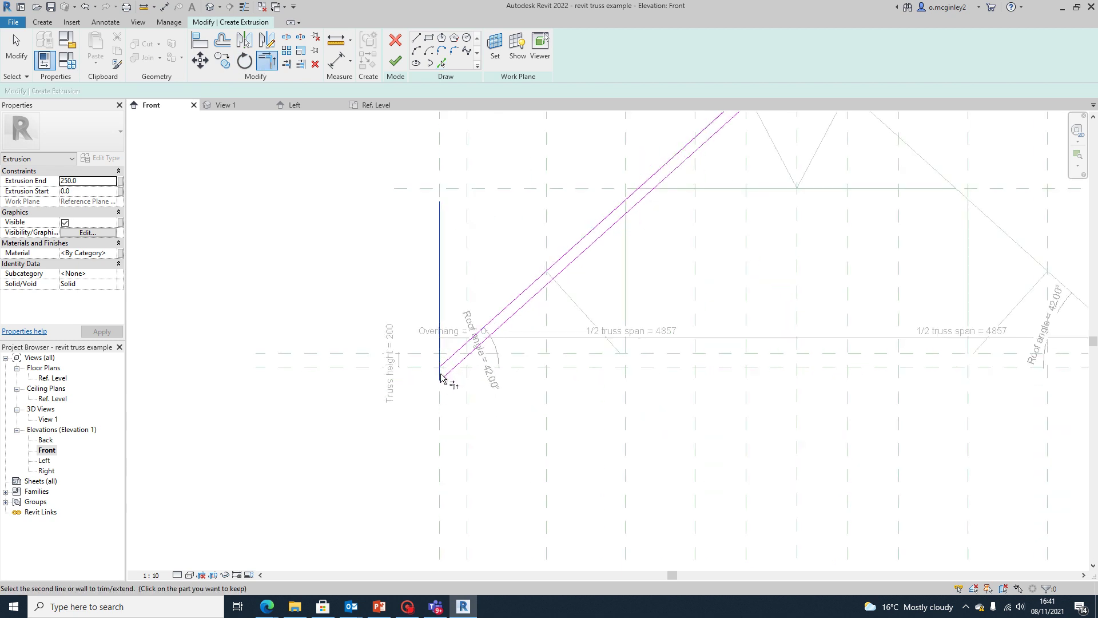
pyautogui.click(444, 366)
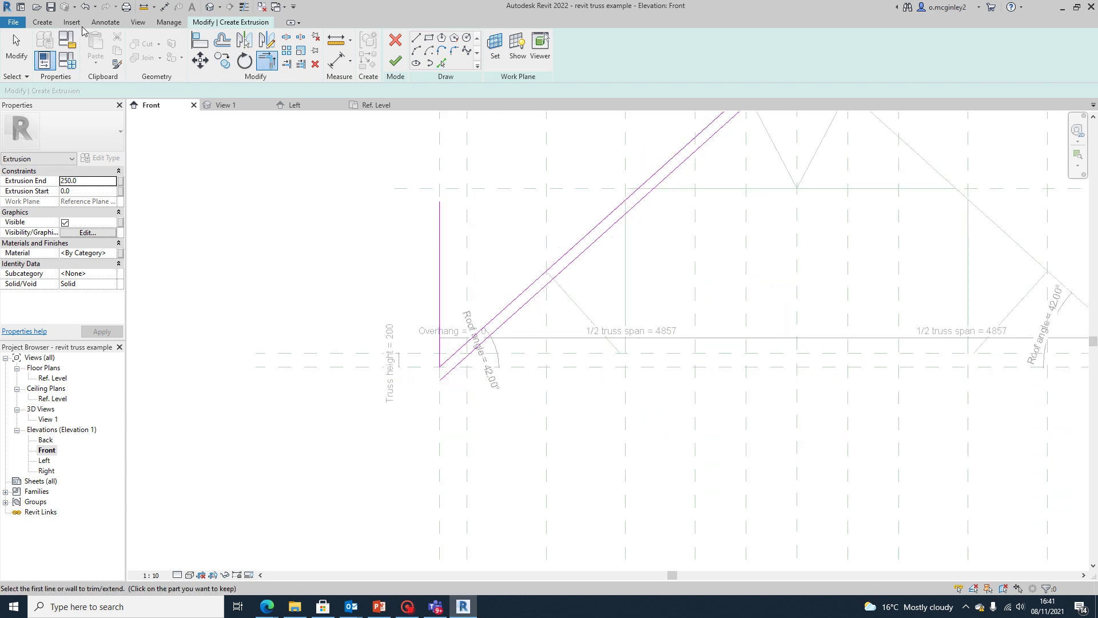
pyautogui.click(443, 368)
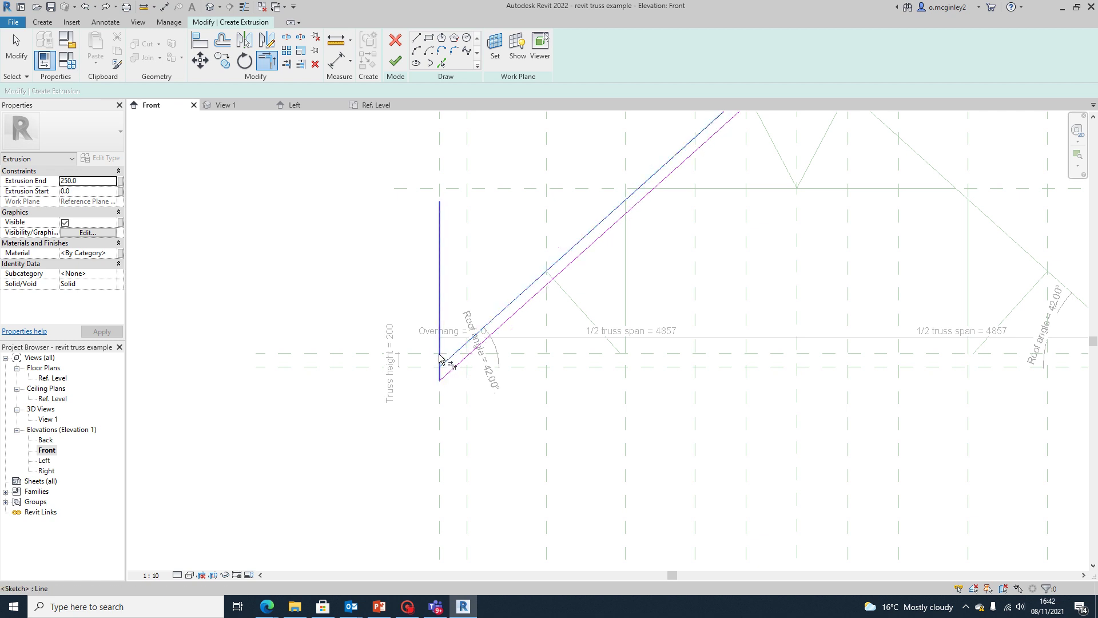
pyautogui.click(440, 373)
pyautogui.scroll(-3, 624, 309)
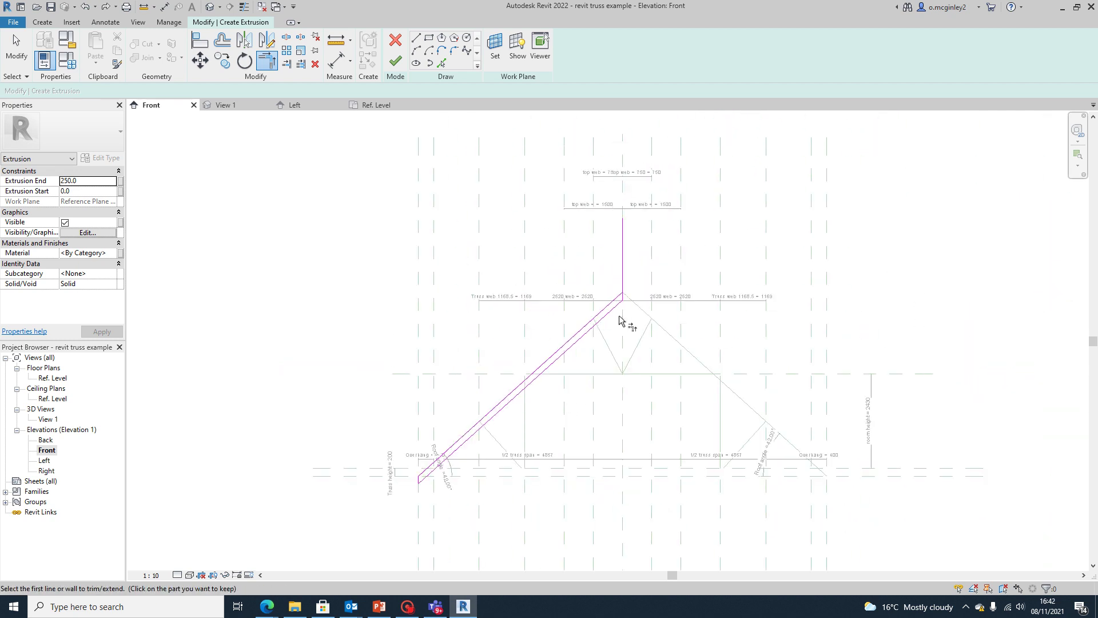
pyautogui.scroll(4, 629, 279)
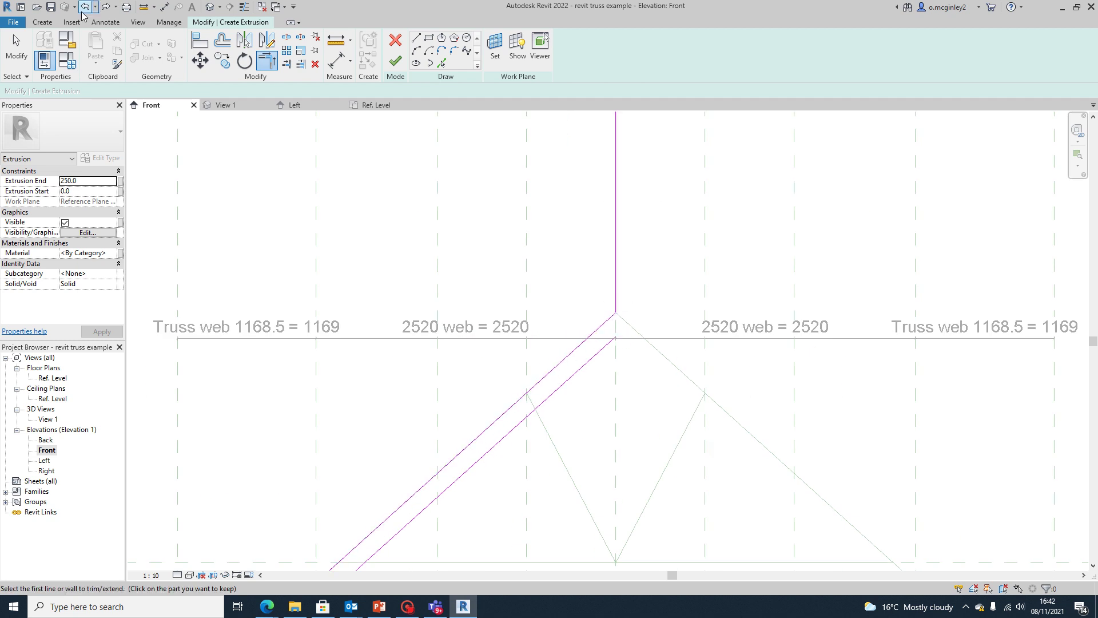
pyautogui.click(610, 326)
pyautogui.scroll(-5, 615, 372)
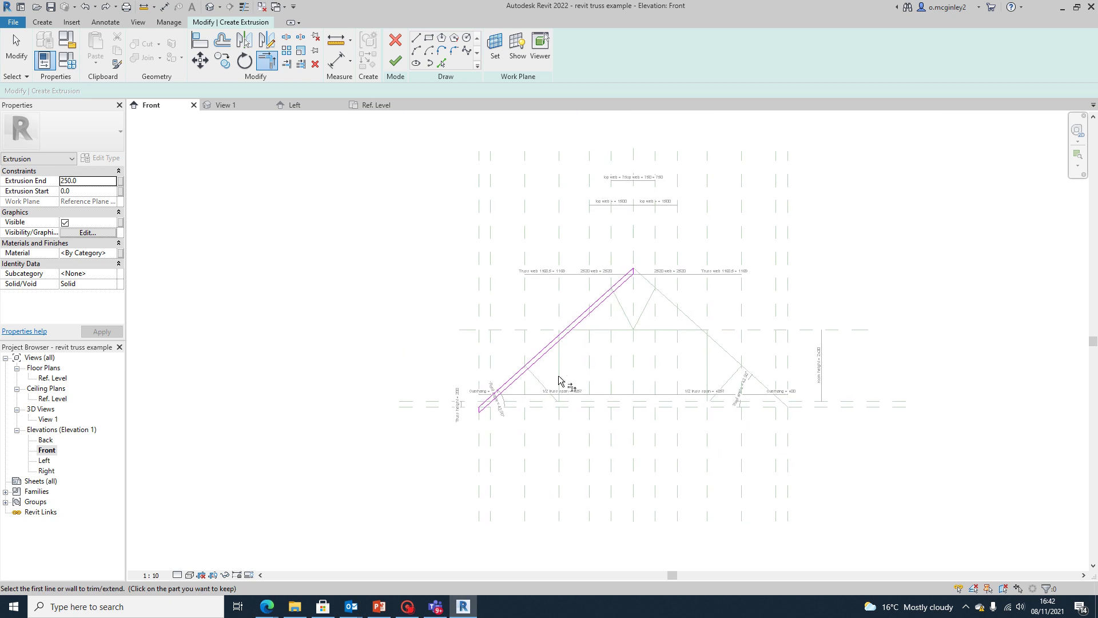
pyautogui.scroll(2, 578, 400)
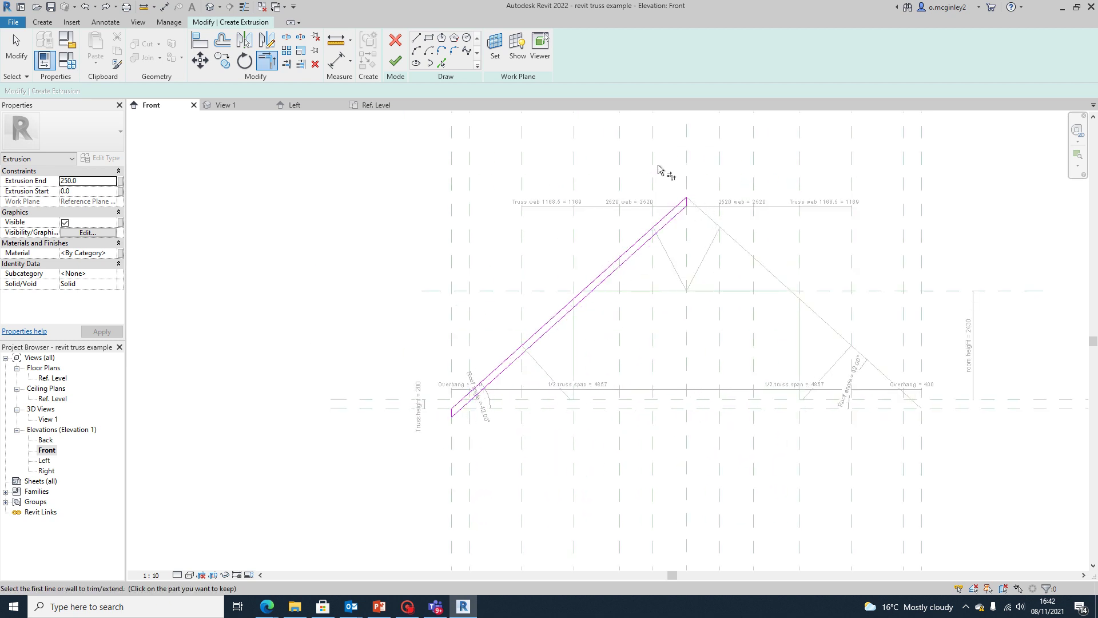
# Finish the rafter extrusion sketch, creating the 250-deep solid
pyautogui.click(396, 62)
pyautogui.scroll(1, 575, 358)
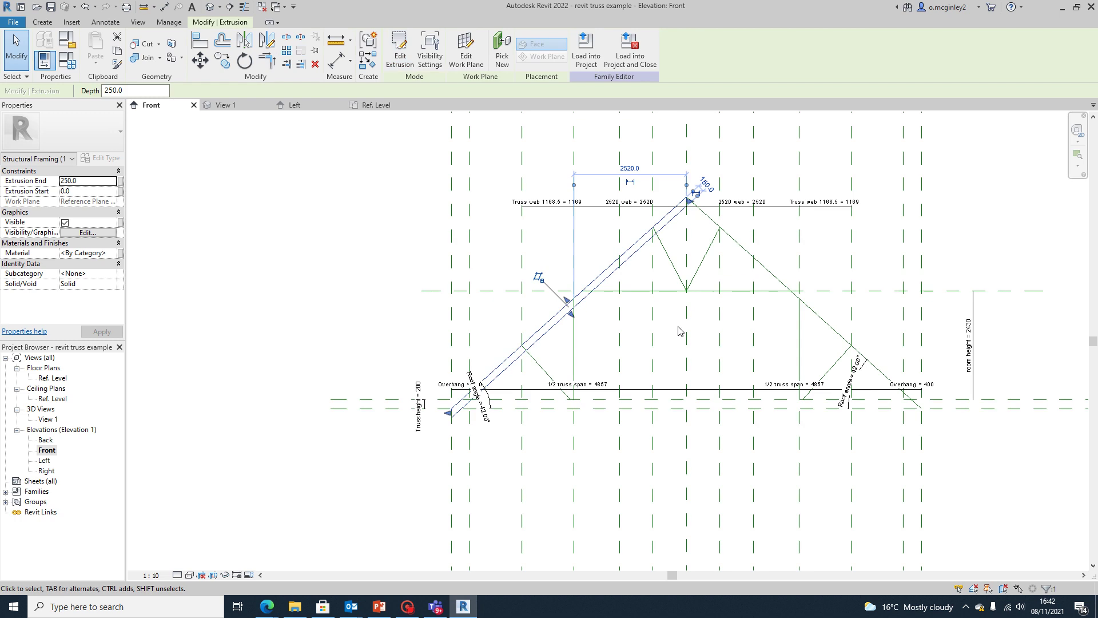
pyautogui.click(575, 358)
pyautogui.scroll(-2, 575, 357)
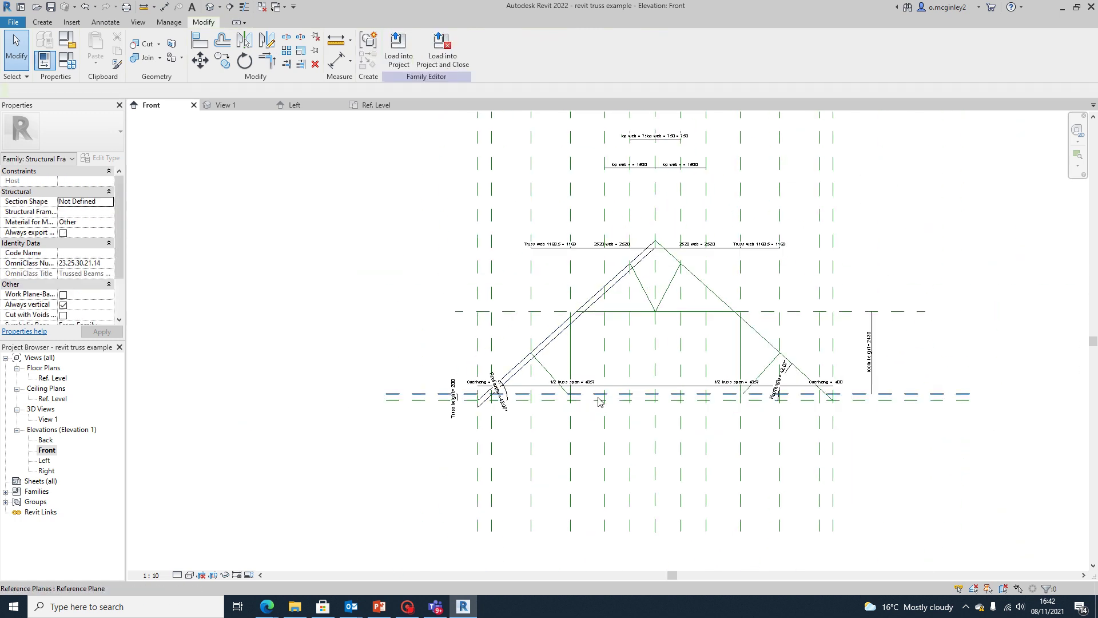
pyautogui.scroll(1, 520, 266)
# Mirror a copy of the rafter extrusion about the centre reference plane
pyautogui.click(540, 316)
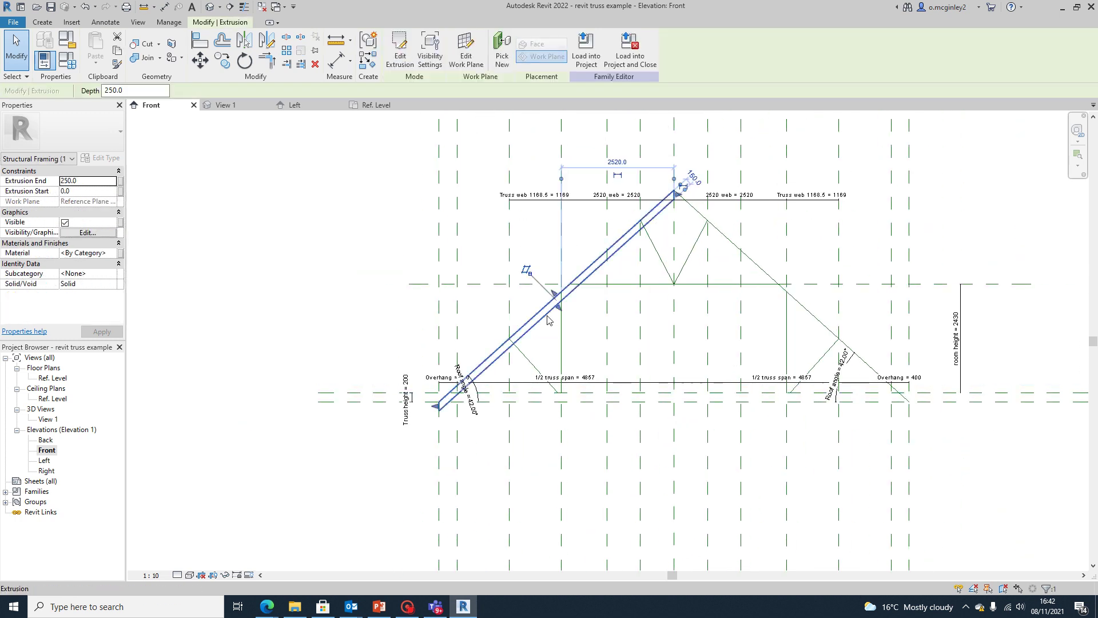
pyautogui.click(244, 56)
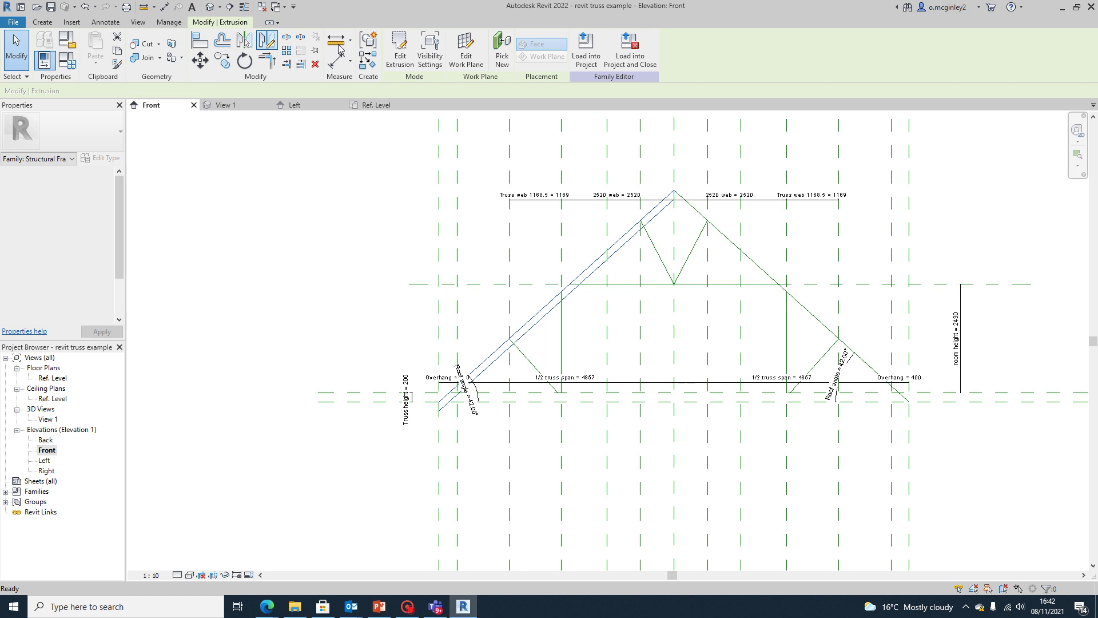
pyautogui.click(674, 168)
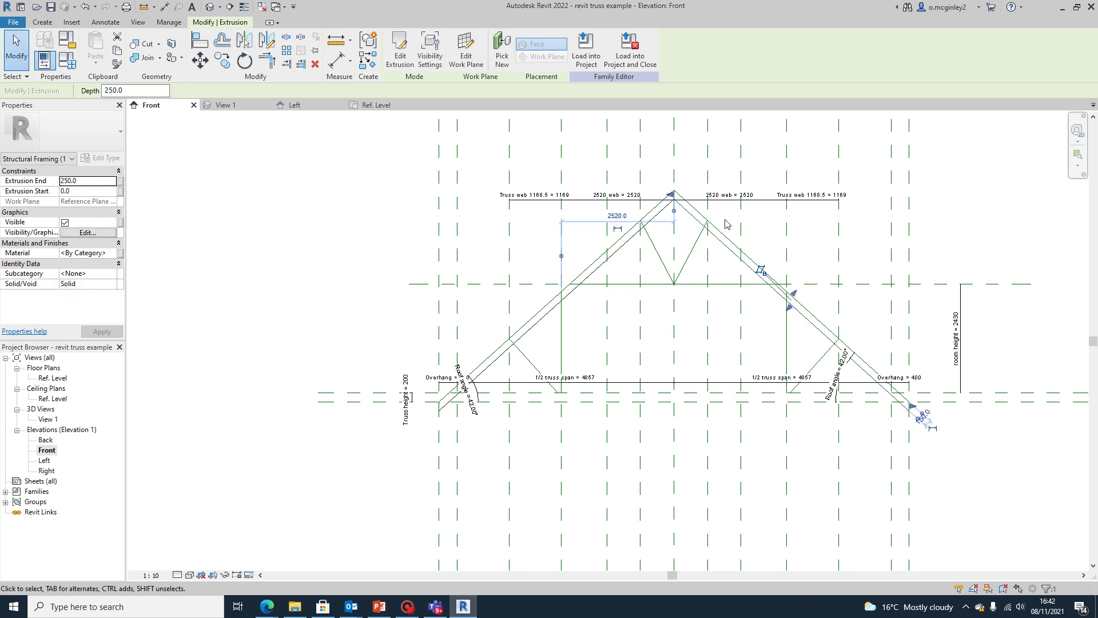
pyautogui.scroll(-1, 673, 168)
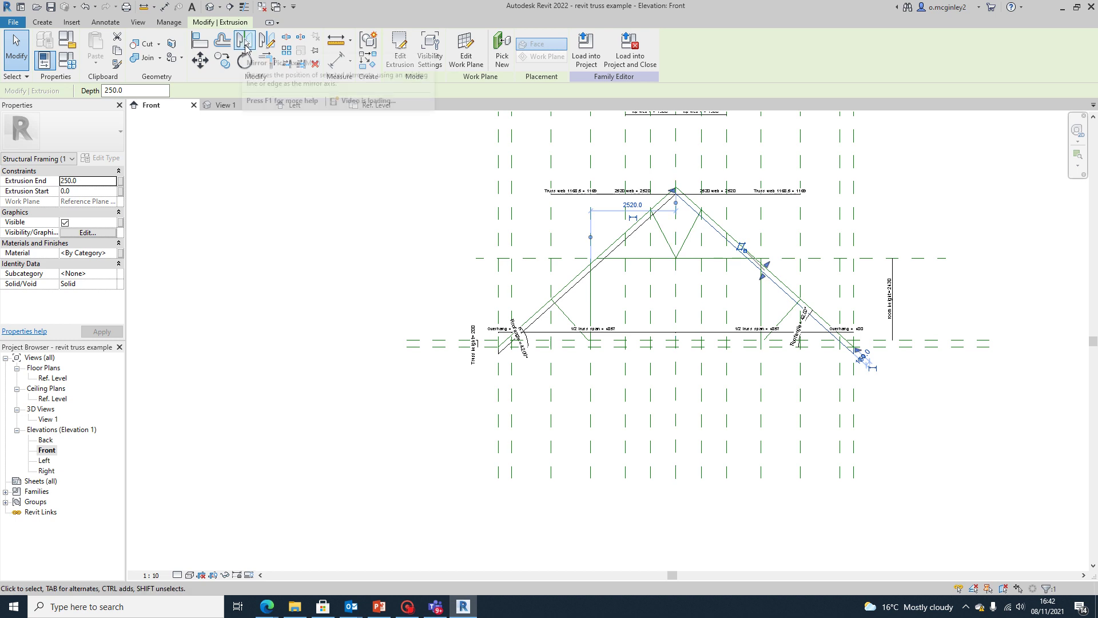
pyautogui.scroll(3, 732, 177)
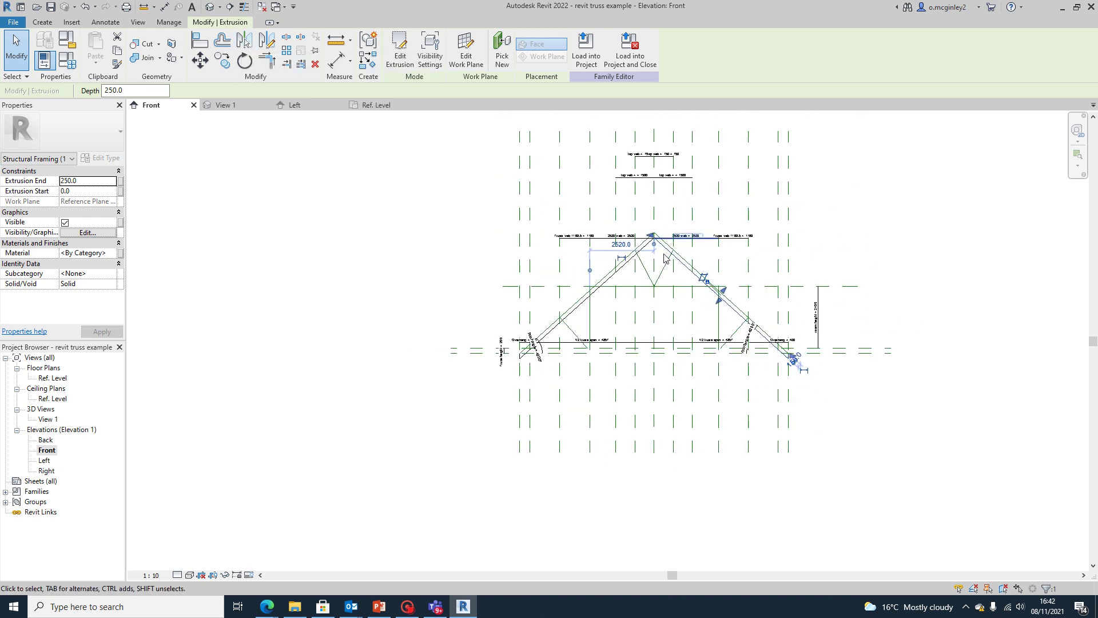
pyautogui.click(973, 475)
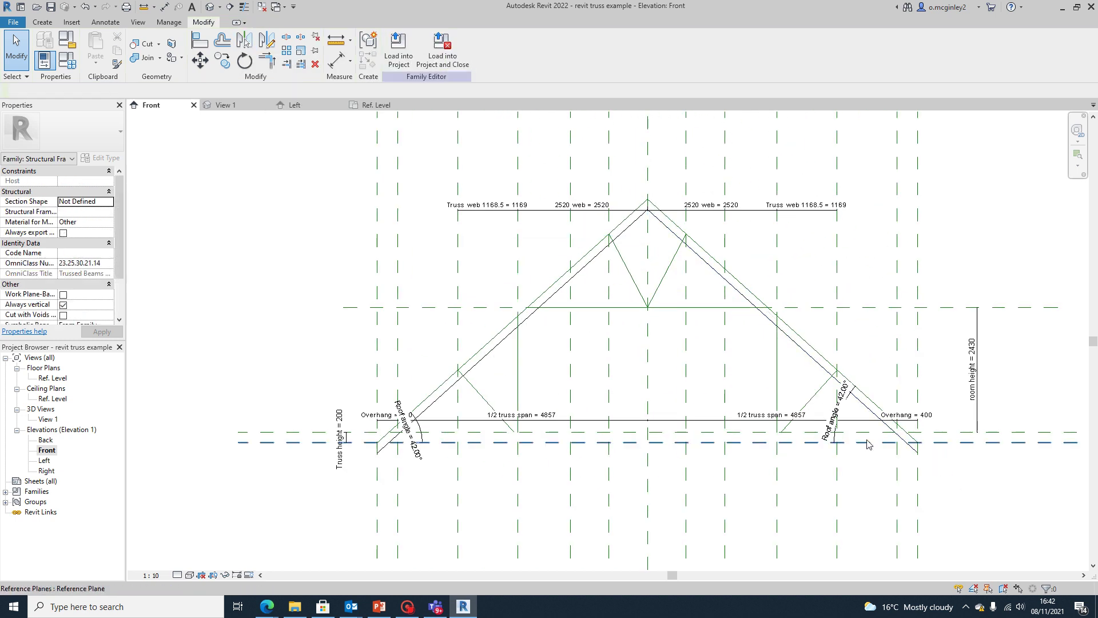
pyautogui.scroll(-1, 906, 423)
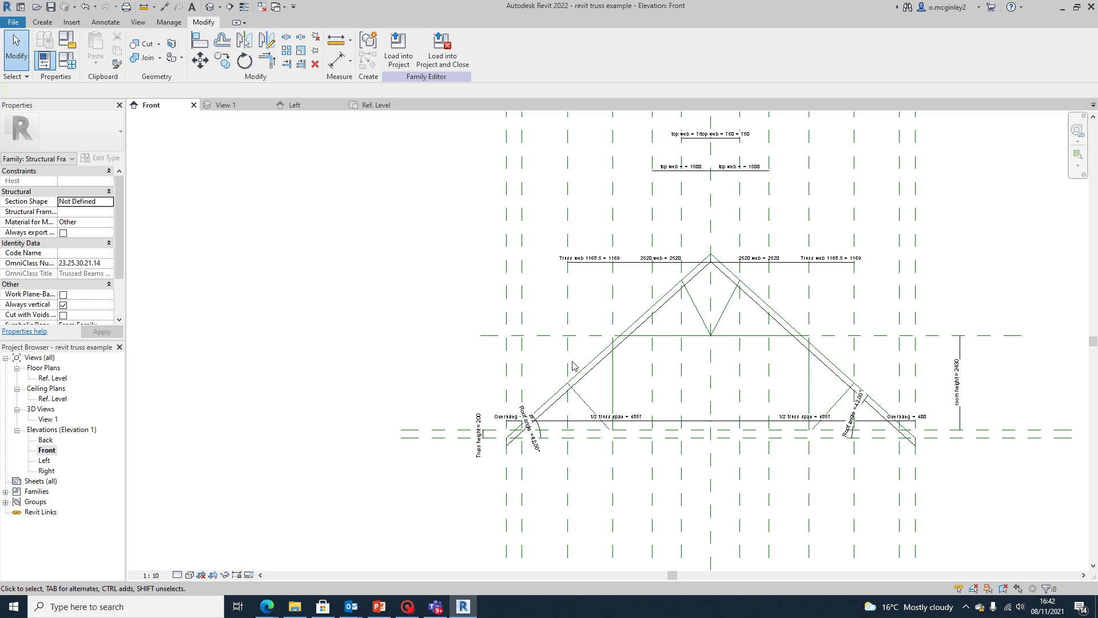
pyautogui.scroll(-1, 398, 404)
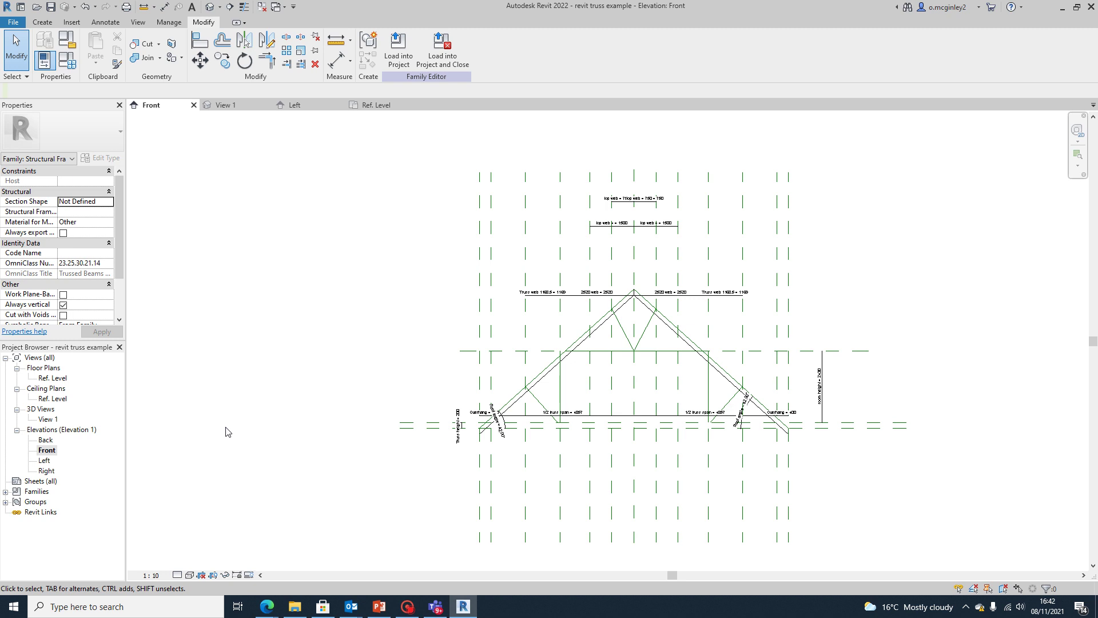
# Open the Left elevation view
pyautogui.doubleClick(44, 460)
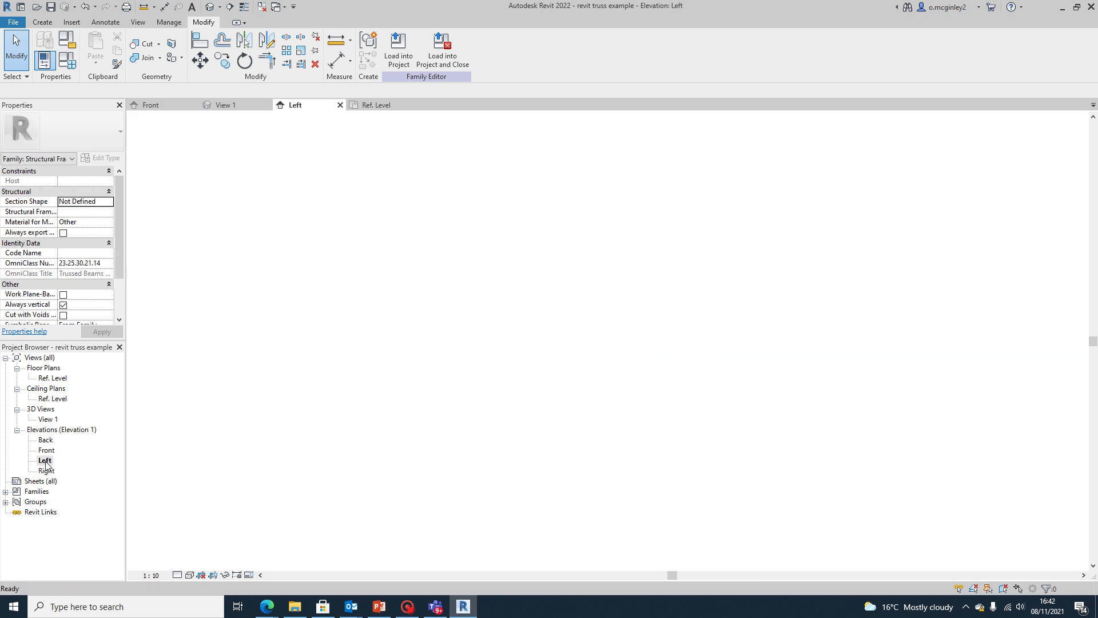
pyautogui.scroll(-2, 642, 415)
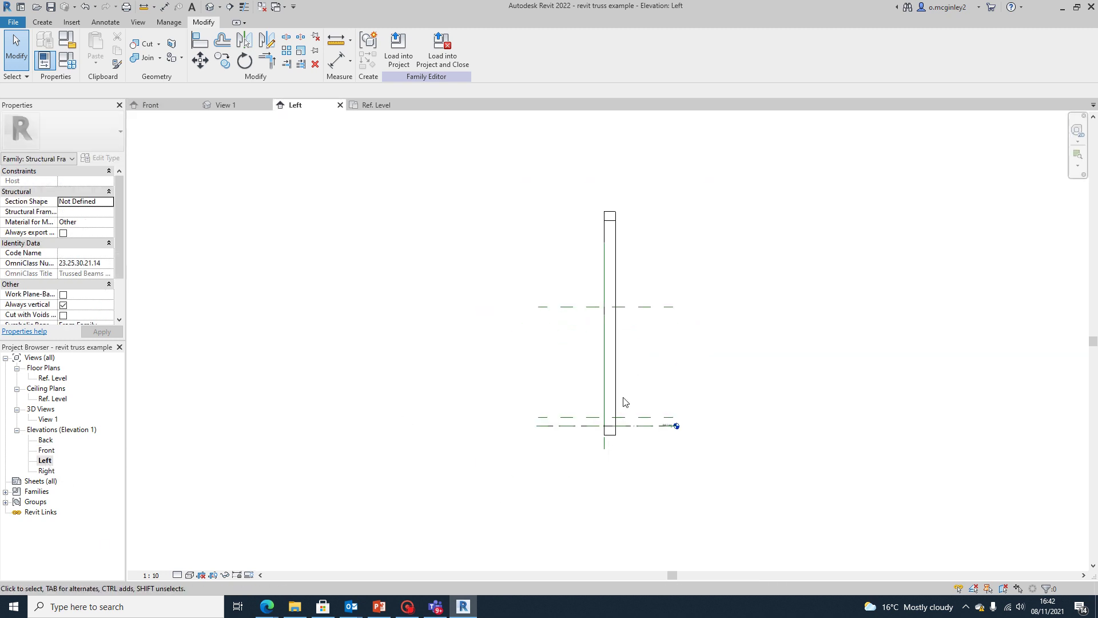
pyautogui.scroll(3, 621, 399)
pyautogui.scroll(-2, 611, 405)
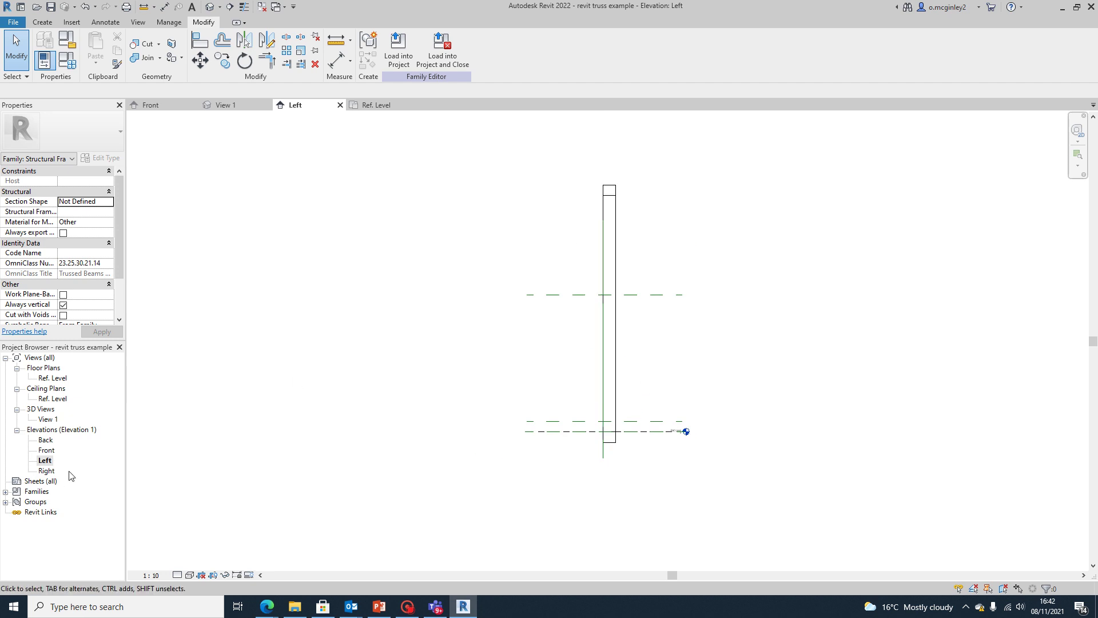
# Orbit both rafters in 3D View 1, then return to the Left elevation
pyautogui.doubleClick(48, 419)
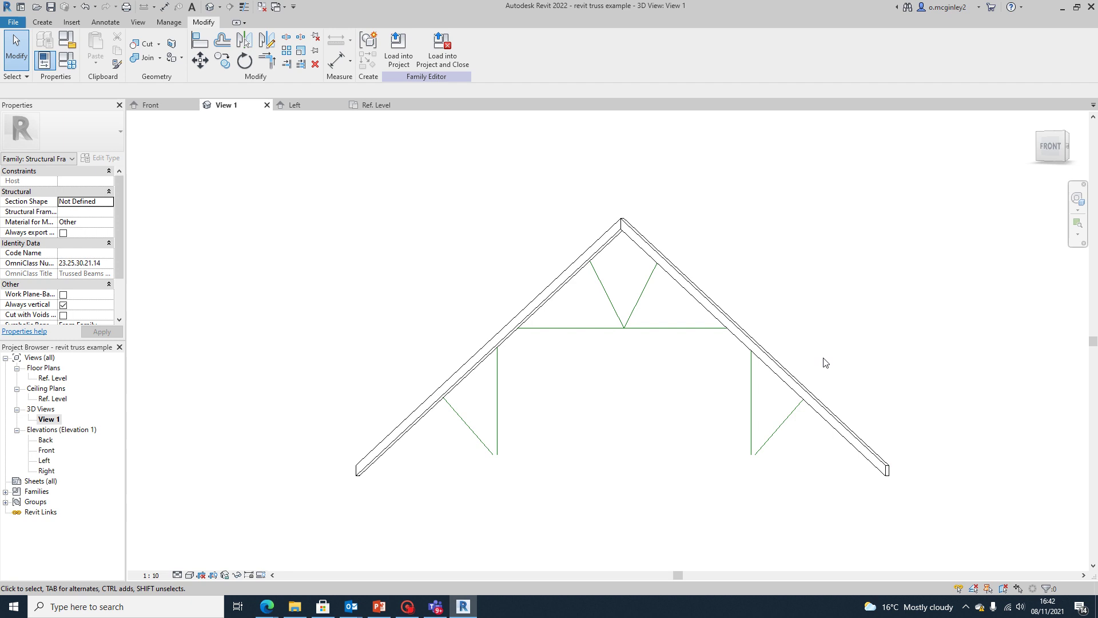
pyautogui.keyDown('shift'); pyautogui.moveTo(838, 354); pyautogui.dragTo(589, 413, button='middle'); pyautogui.keyUp('shift')
pyautogui.keyDown('shift'); pyautogui.moveTo(647, 452); pyautogui.dragTo(632, 409, button='middle'); pyautogui.keyUp('shift')
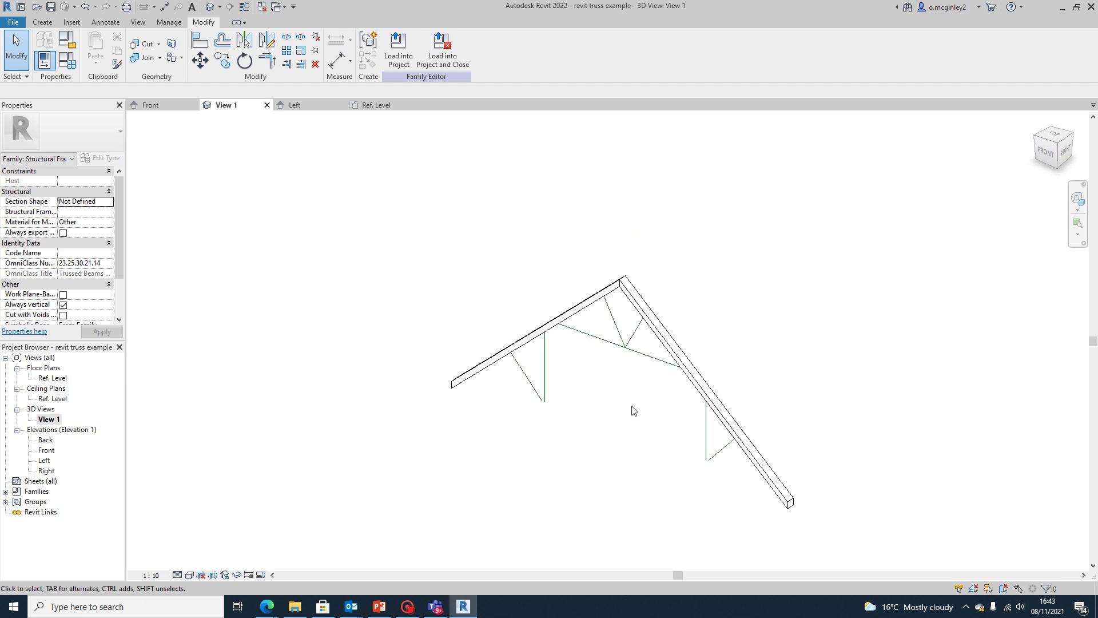
pyautogui.scroll(2, 735, 437)
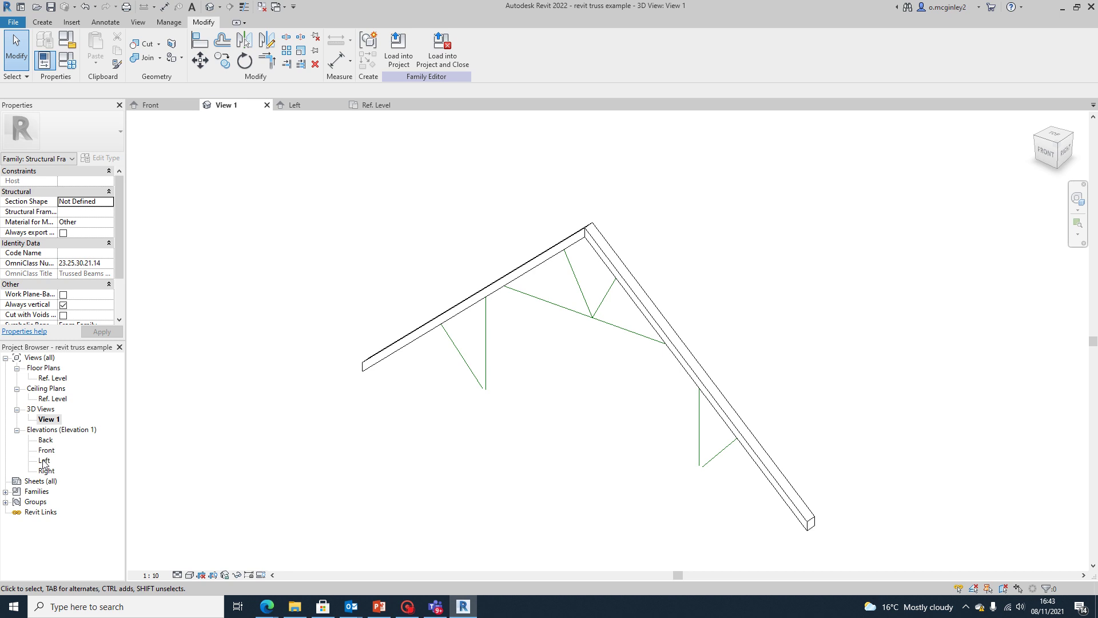
pyautogui.doubleClick(44, 461)
pyautogui.scroll(3, 623, 421)
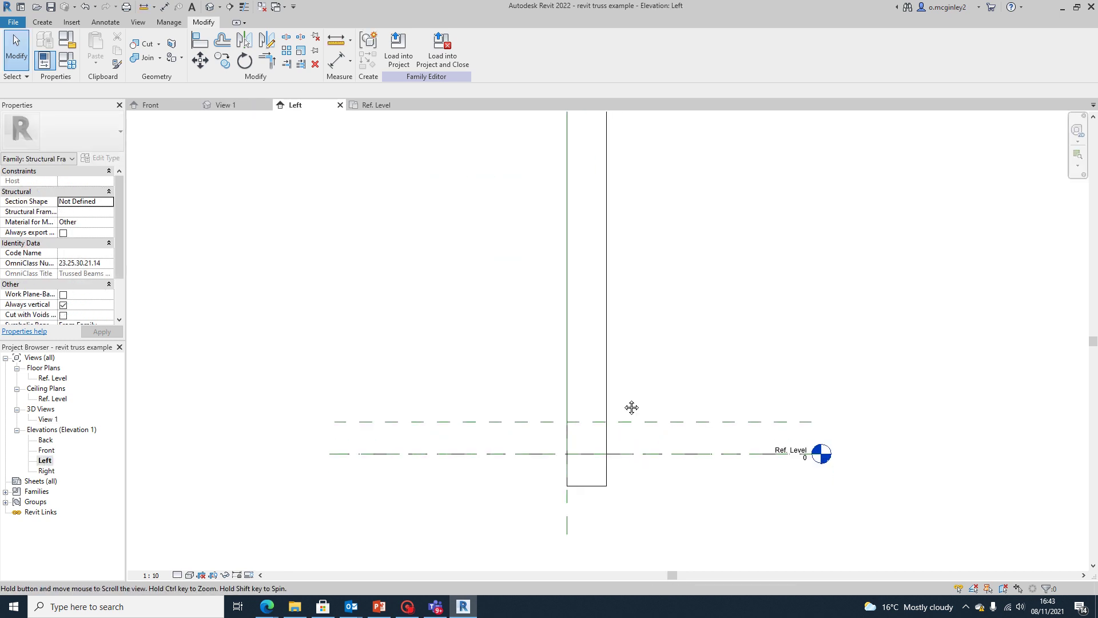
# Place a 250 aligned dimension between the rafter's left and right faces
pyautogui.moveTo(632, 407); pyautogui.dragTo(607, 311, button='middle')
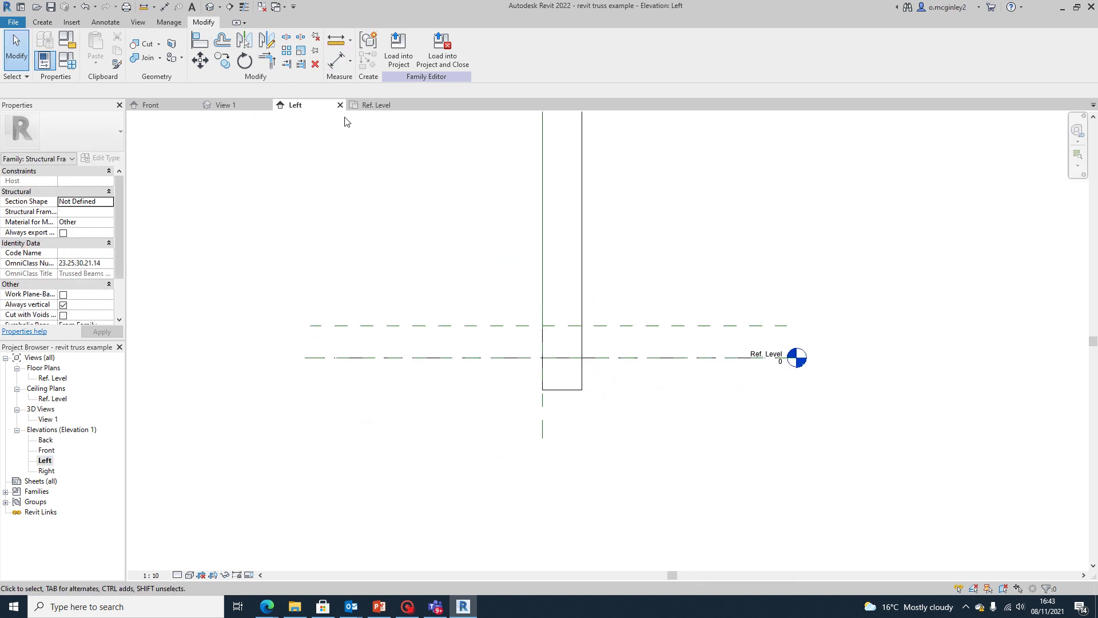
pyautogui.click(350, 67)
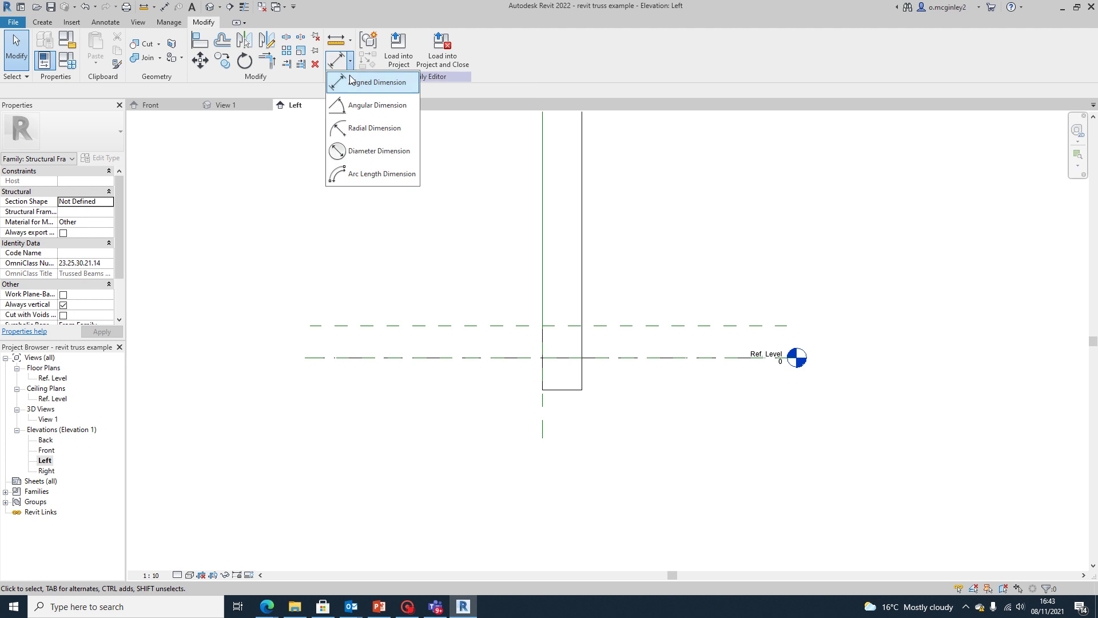
pyautogui.click(366, 83)
pyautogui.click(542, 283)
pyautogui.click(582, 284)
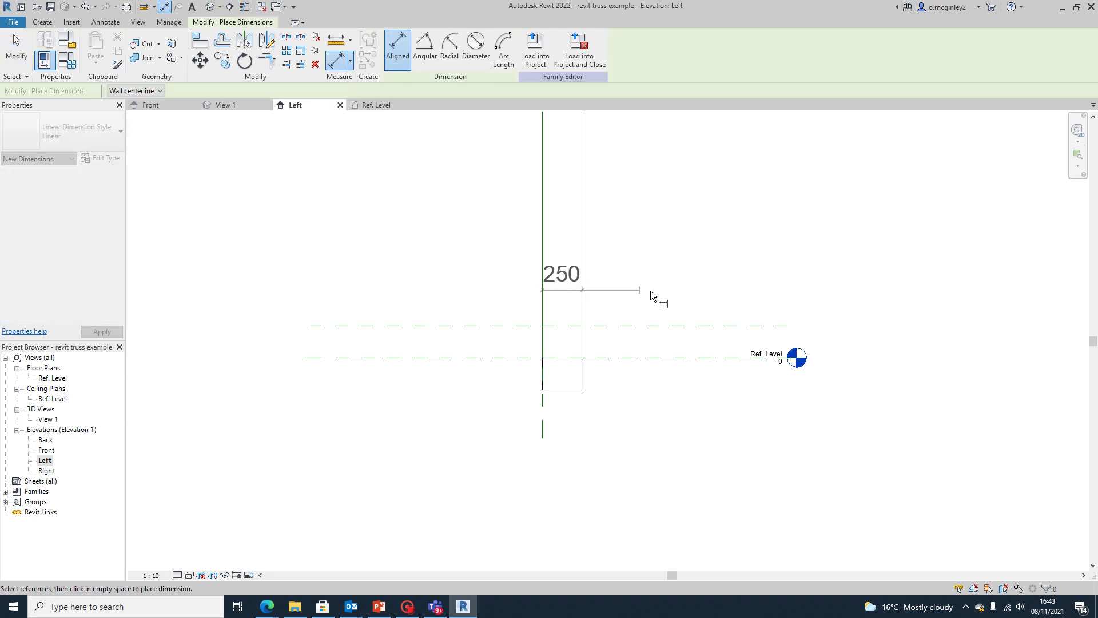
pyautogui.click(651, 291)
pyautogui.scroll(1, 577, 309)
pyautogui.scroll(-2, 638, 308)
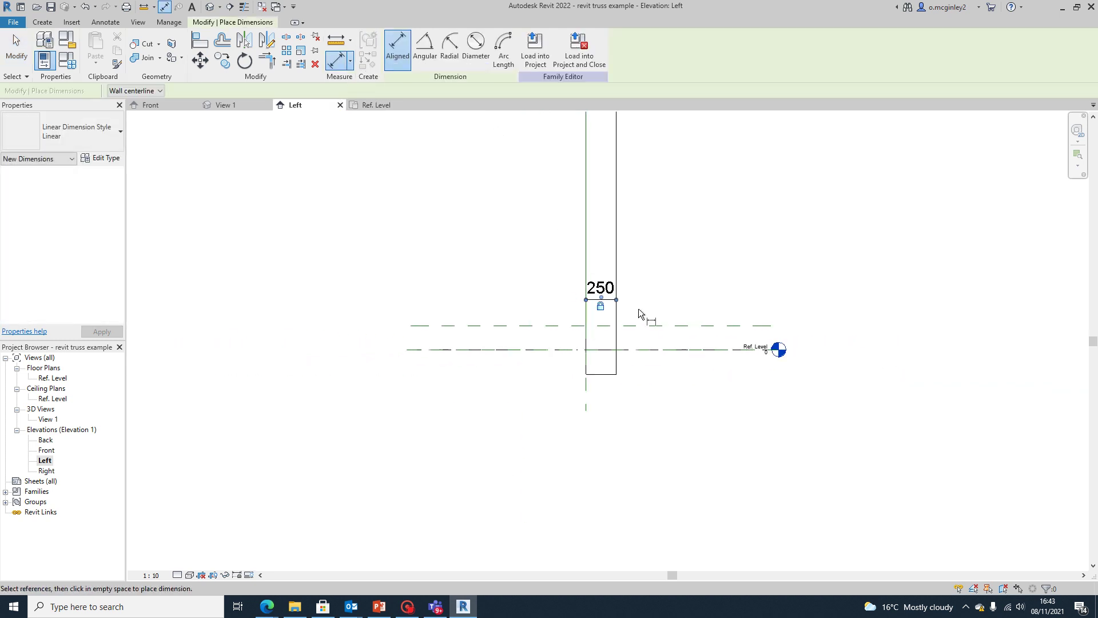
pyautogui.press('Escape')
# Label the 250 dimension with a new parameter named 'Truss thickness'
pyautogui.click(609, 300)
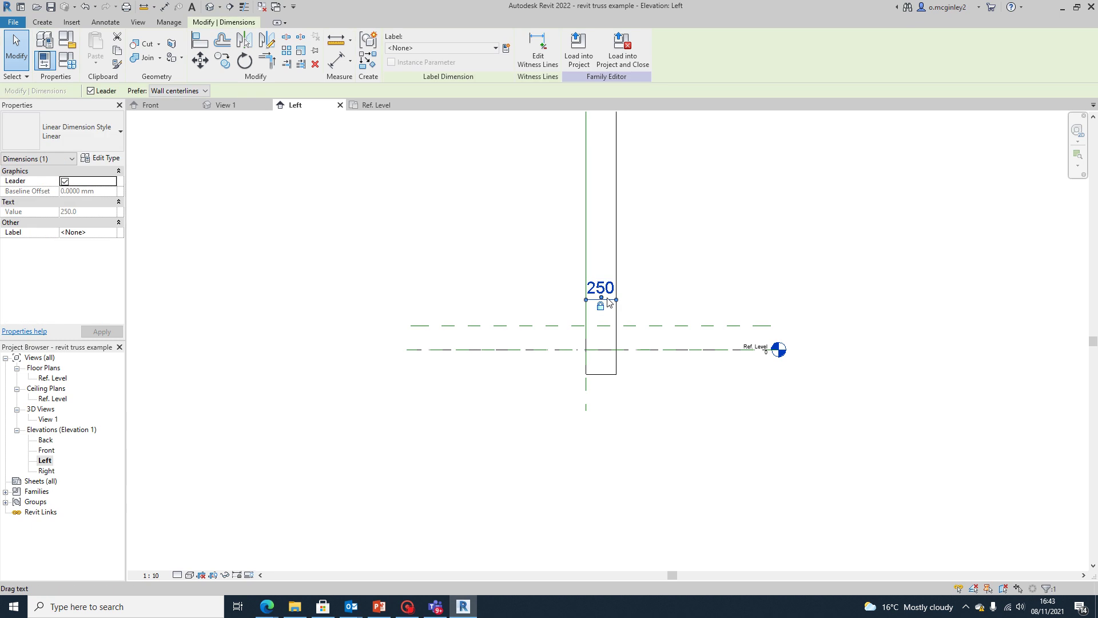
pyautogui.click(506, 48)
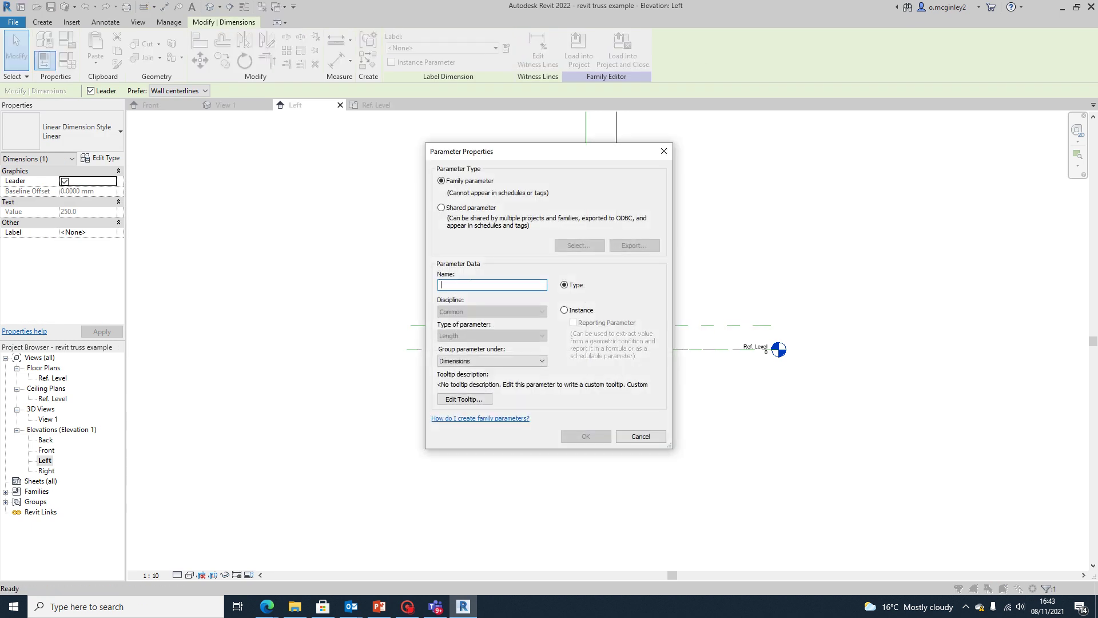
pyautogui.write('Truss thickness')
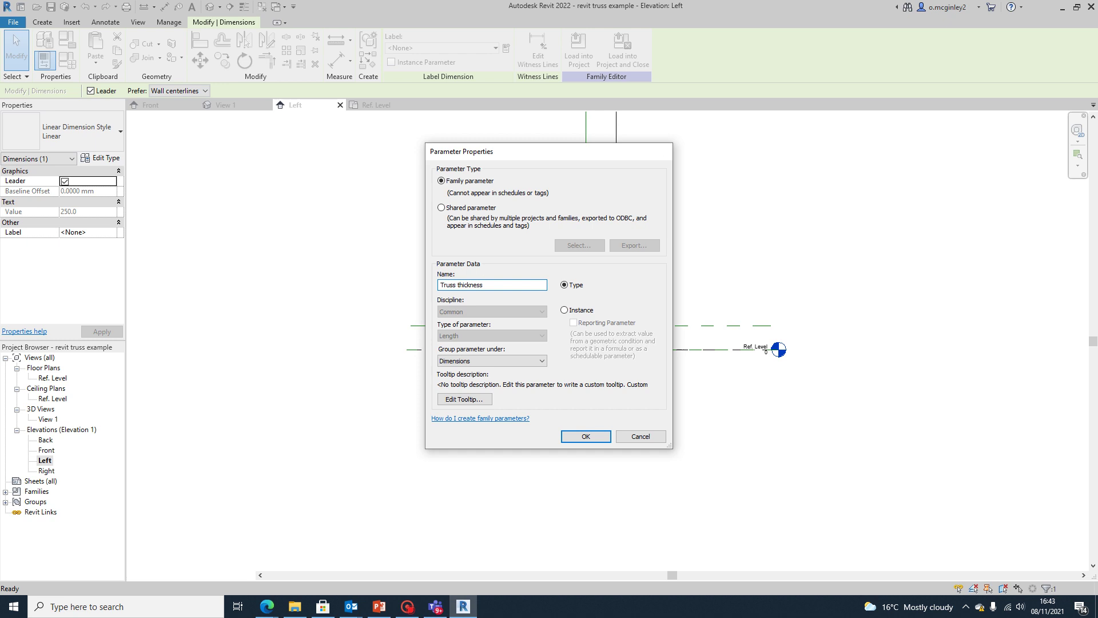
pyautogui.press('Return')
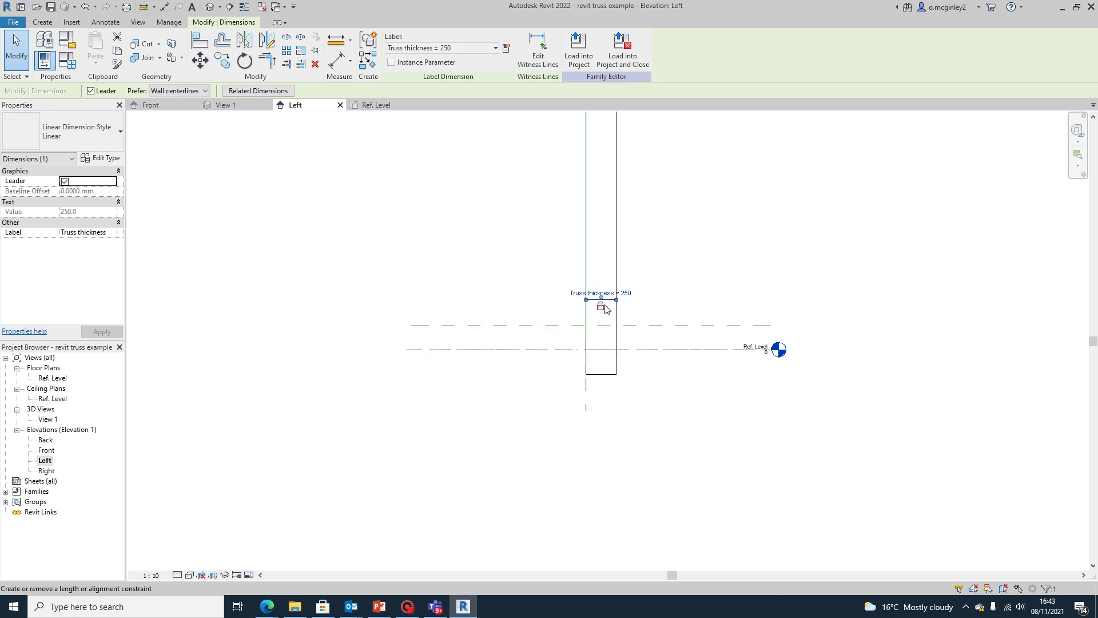
pyautogui.scroll(3, 605, 310)
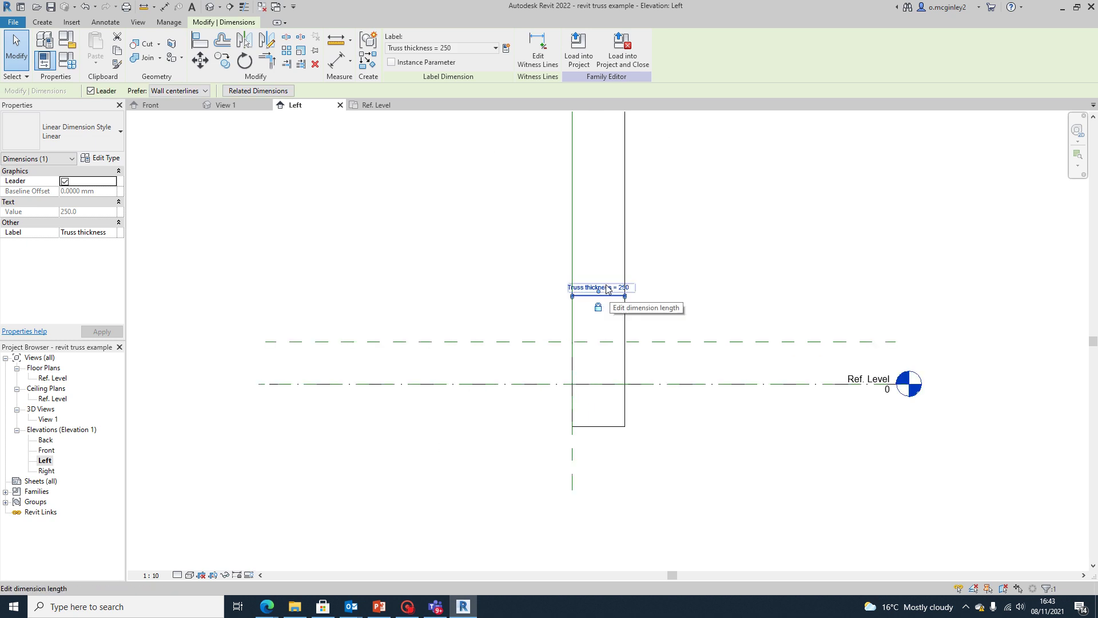
pyautogui.click(607, 289)
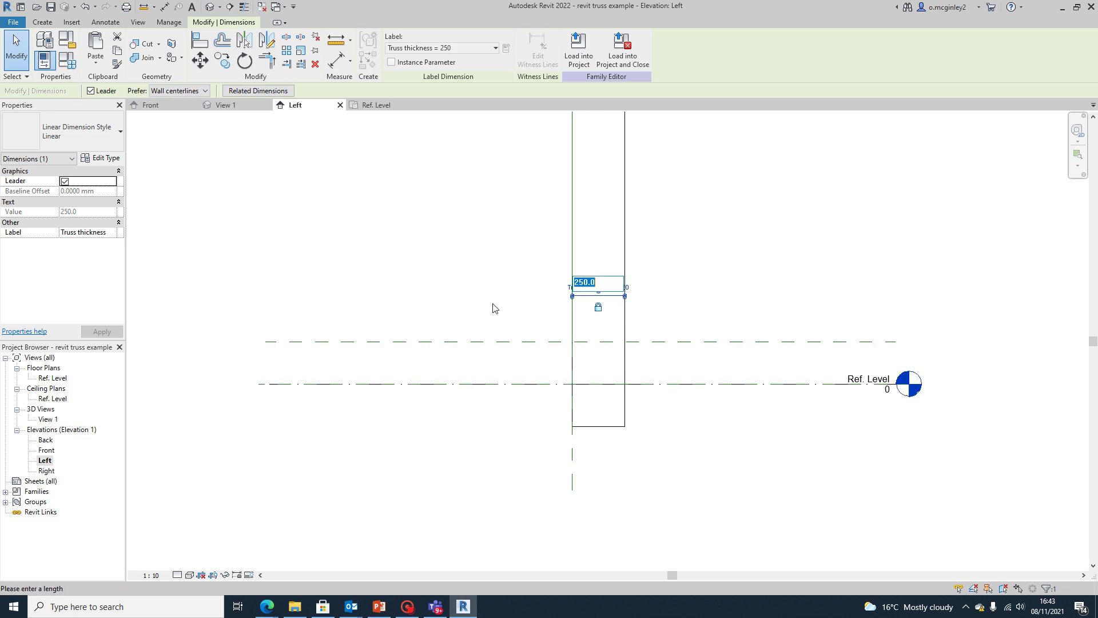
pyautogui.press('Escape')
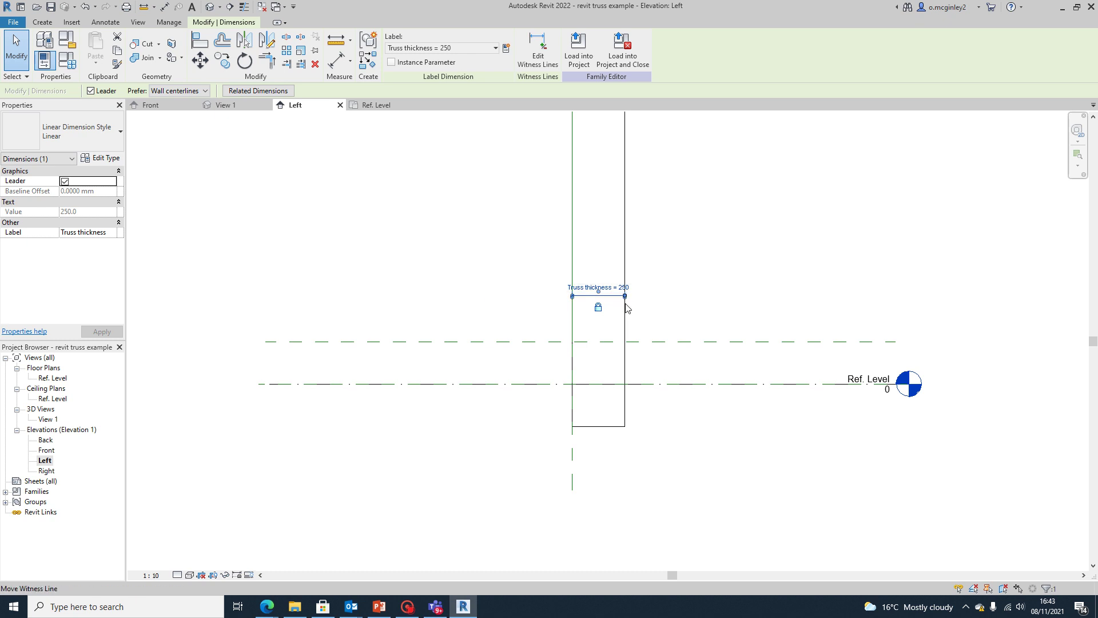
pyautogui.scroll(2, 625, 304)
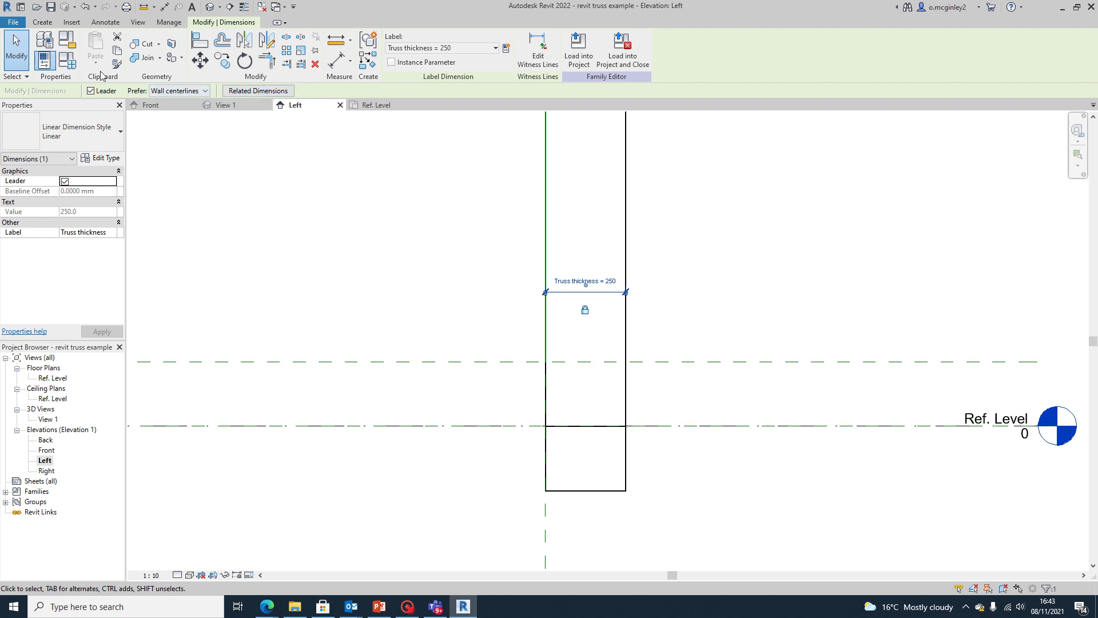
# Set Truss thickness to 200 in Family Types and apply it
pyautogui.click(67, 60)
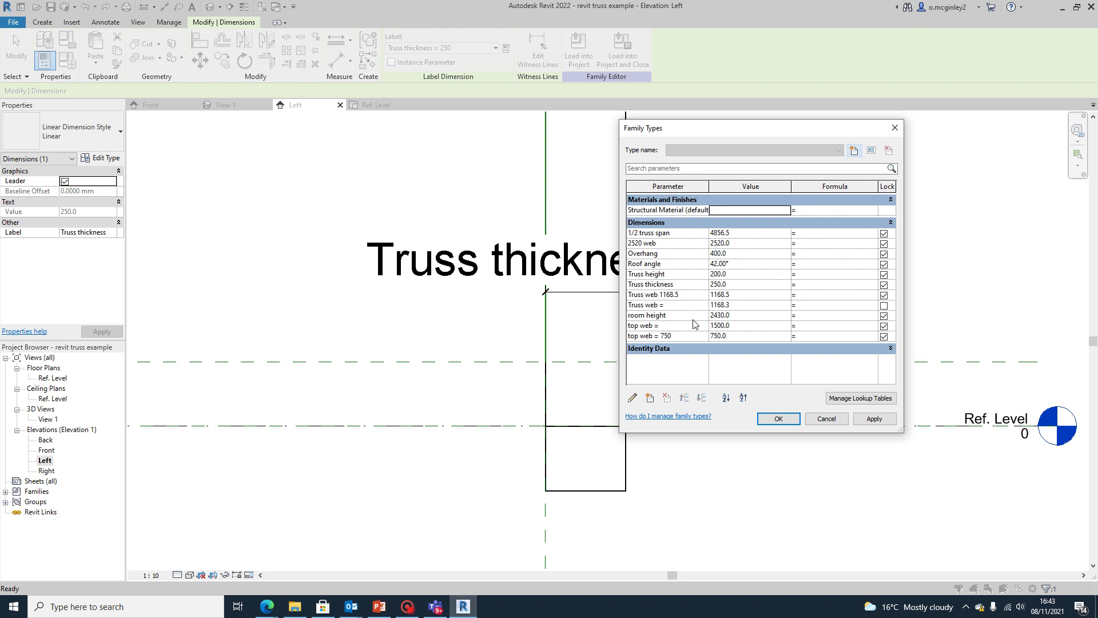
pyautogui.click(722, 284)
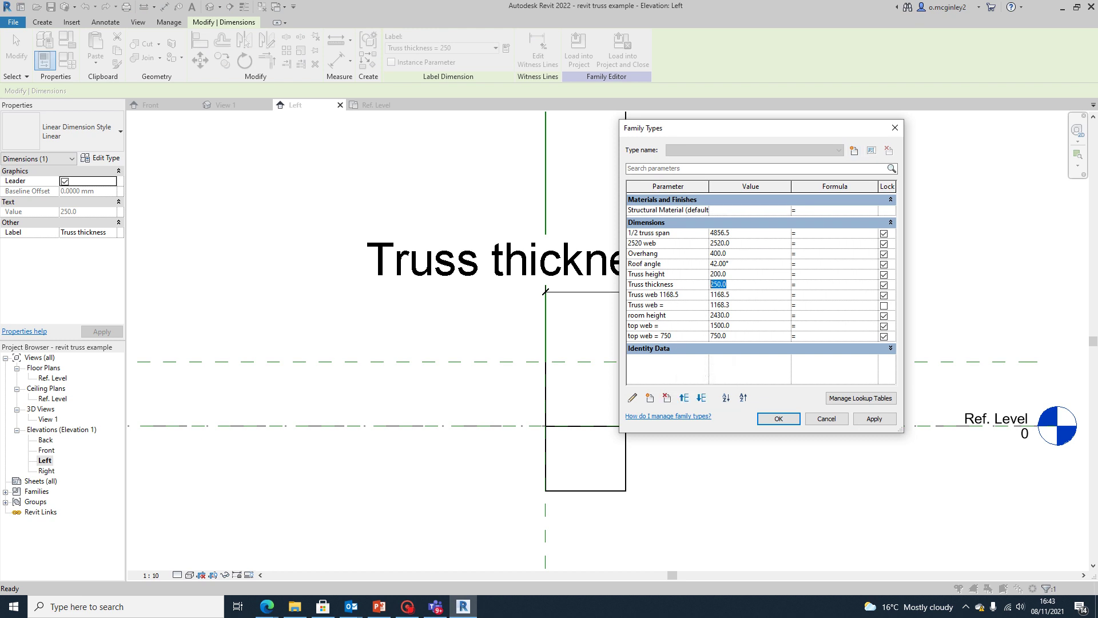
pyautogui.write('20')
pyautogui.click(873, 418)
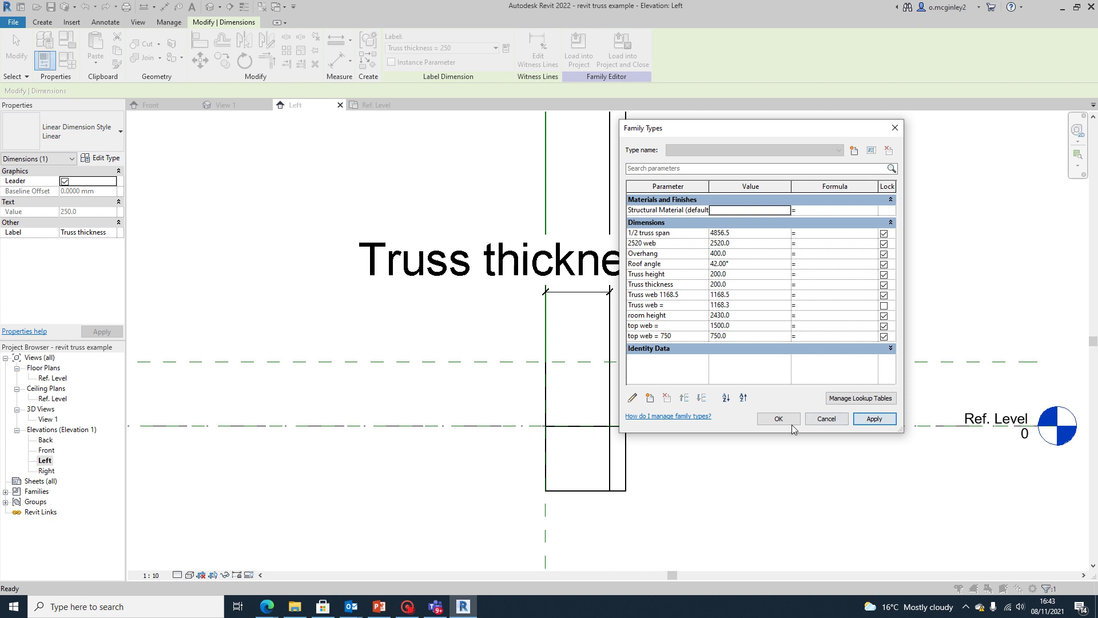
pyautogui.click(791, 422)
pyautogui.scroll(-2, 684, 447)
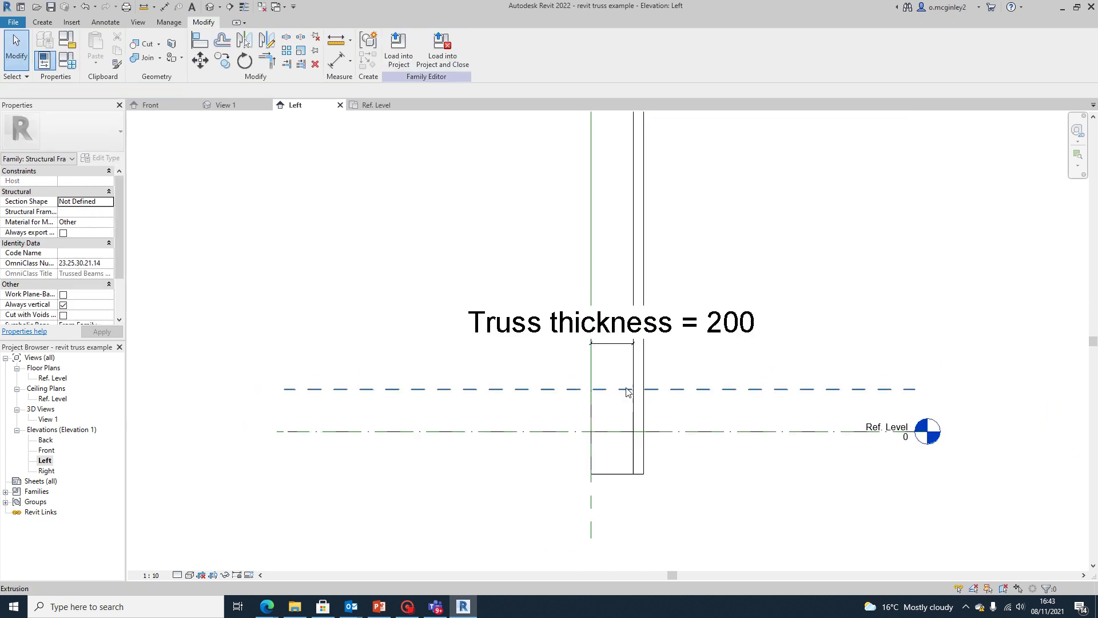
pyautogui.scroll(-1, 595, 351)
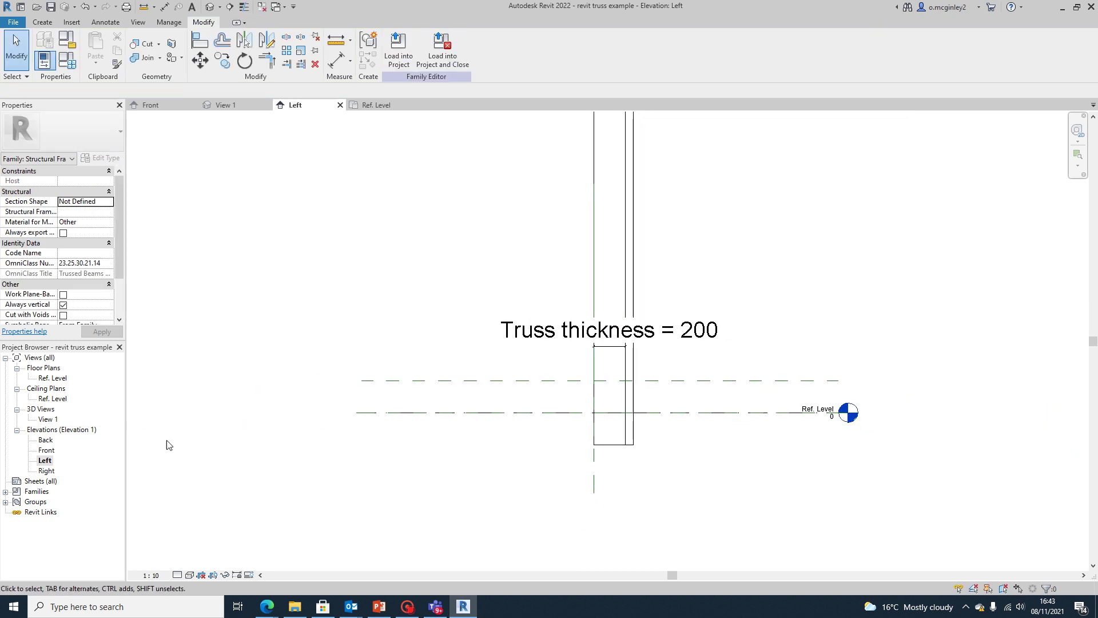
# Check the thinner chord in the Right elevation and orbit it in the 3D view
pyautogui.doubleClick(46, 470)
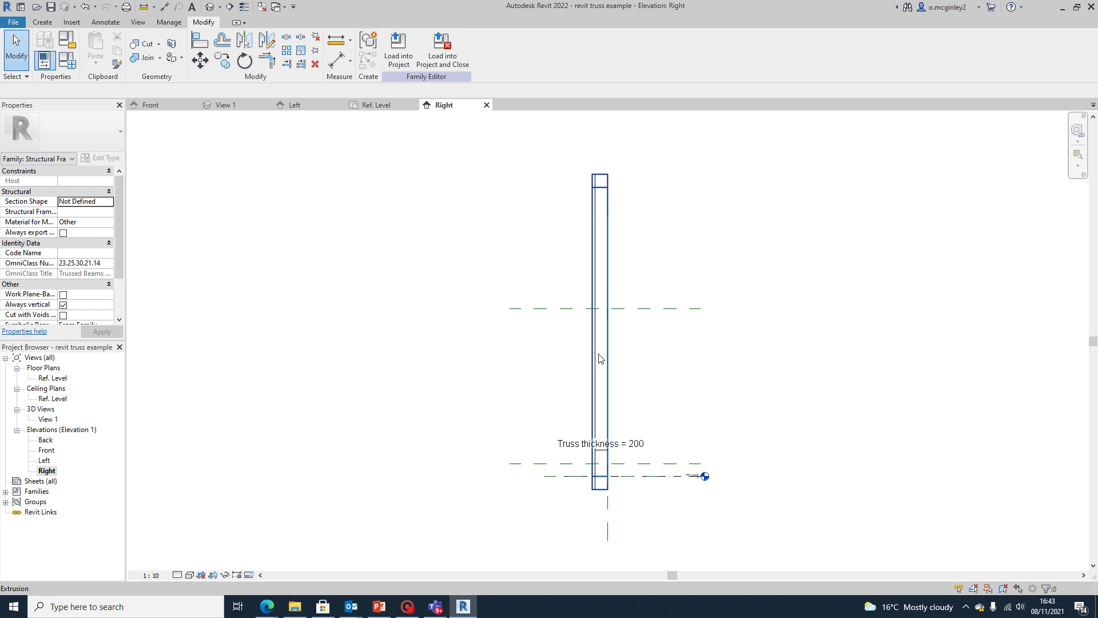
pyautogui.scroll(2, 596, 396)
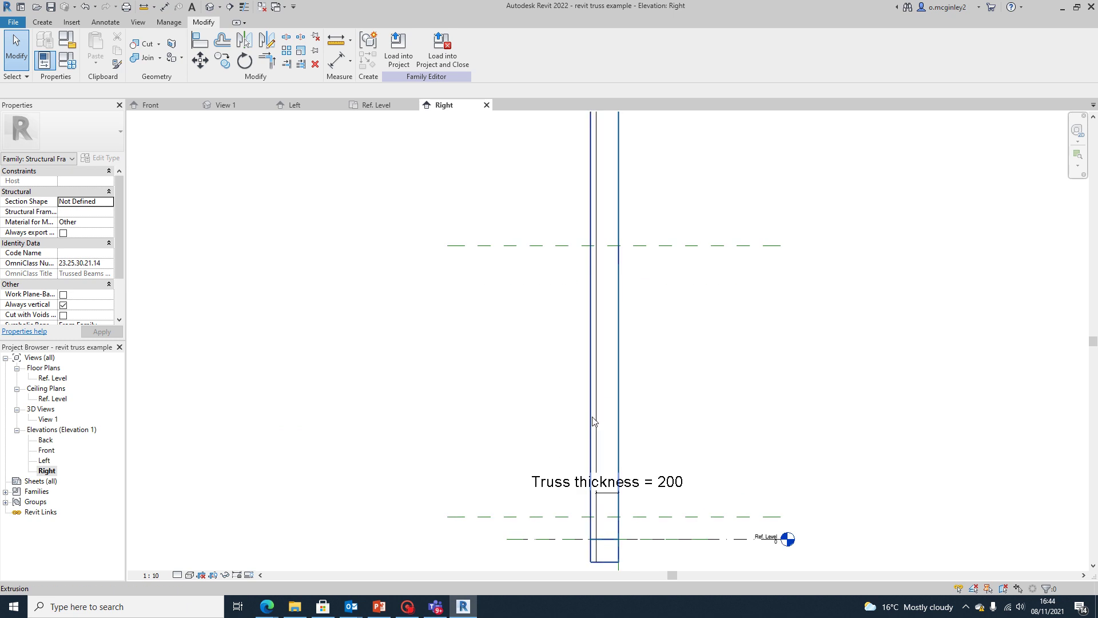
pyautogui.scroll(-2, 595, 429)
pyautogui.scroll(2, 601, 454)
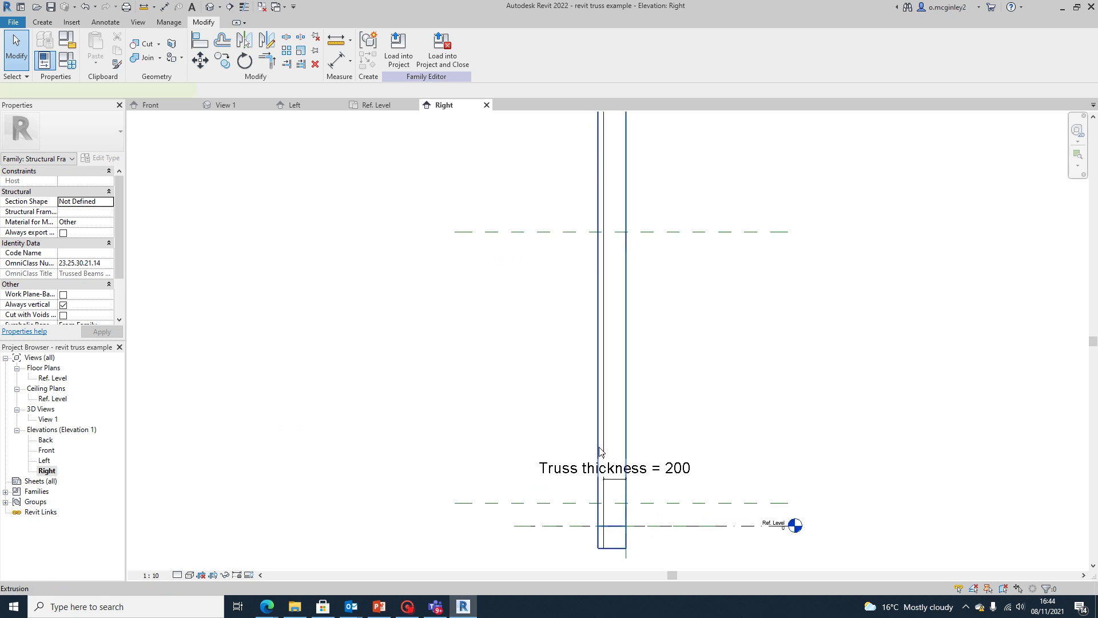
pyautogui.click(599, 452)
pyautogui.scroll(-2, 628, 416)
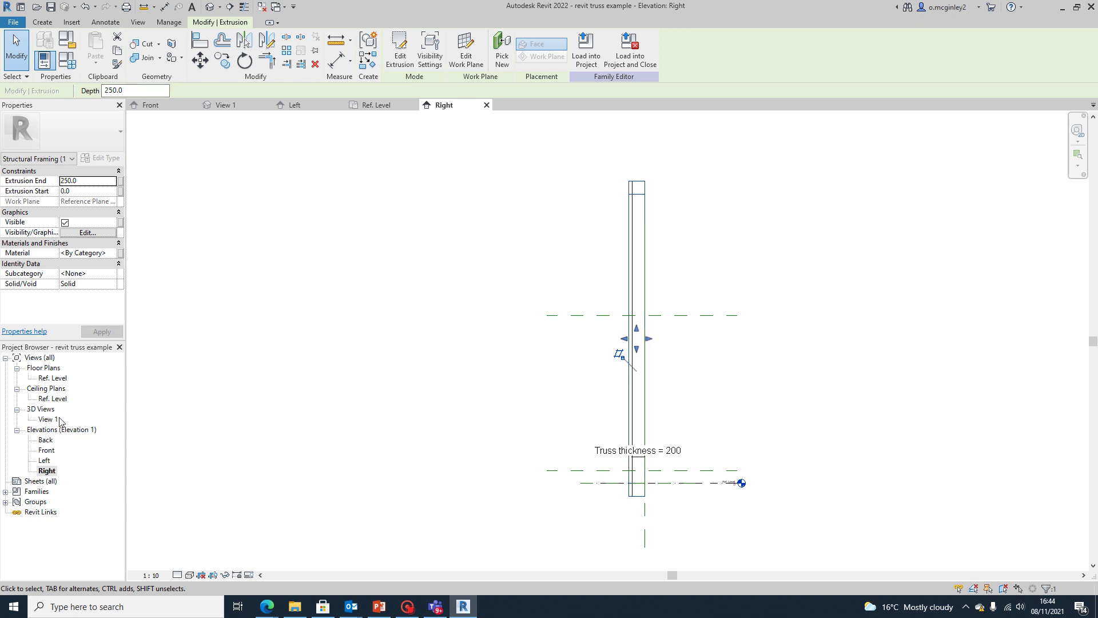
pyautogui.doubleClick(59, 419)
pyautogui.click(709, 338)
pyautogui.scroll(1, 650, 379)
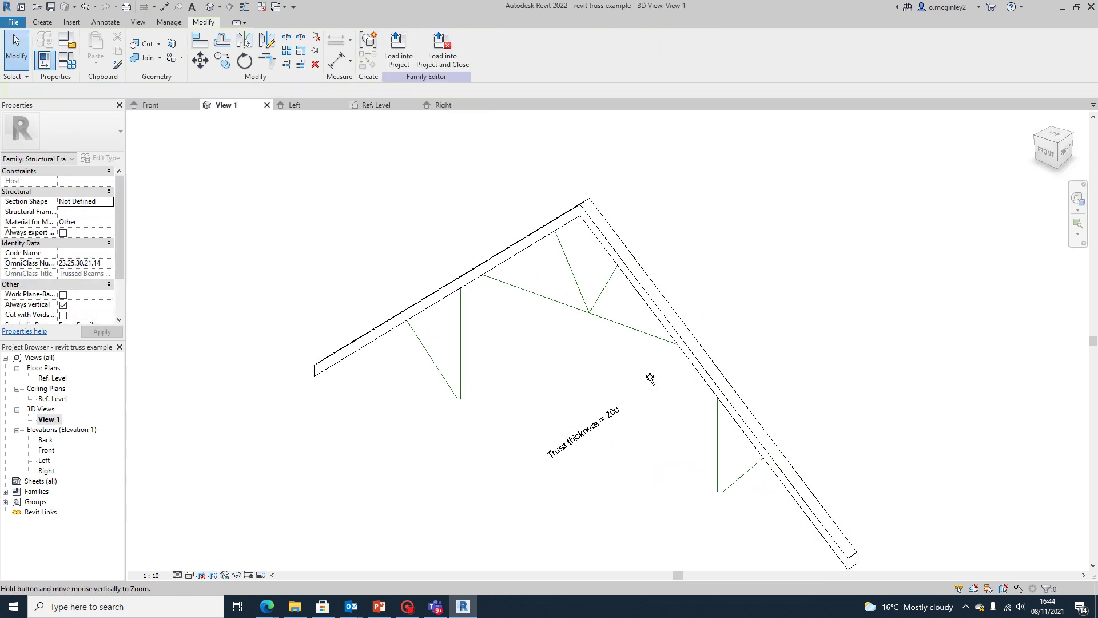
pyautogui.keyDown('shift'); pyautogui.moveTo(651, 378); pyautogui.dragTo(578, 232, button='middle'); pyautogui.keyUp('shift')
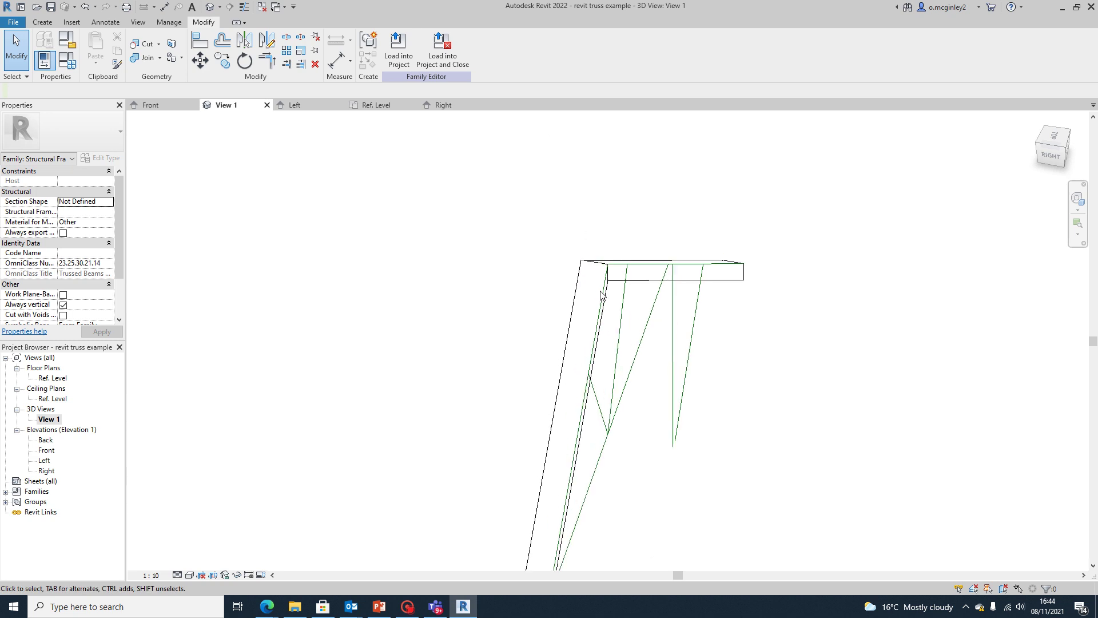
pyautogui.keyDown('shift'); pyautogui.moveTo(601, 296); pyautogui.dragTo(85, 483, button='middle'); pyautogui.keyUp('shift')
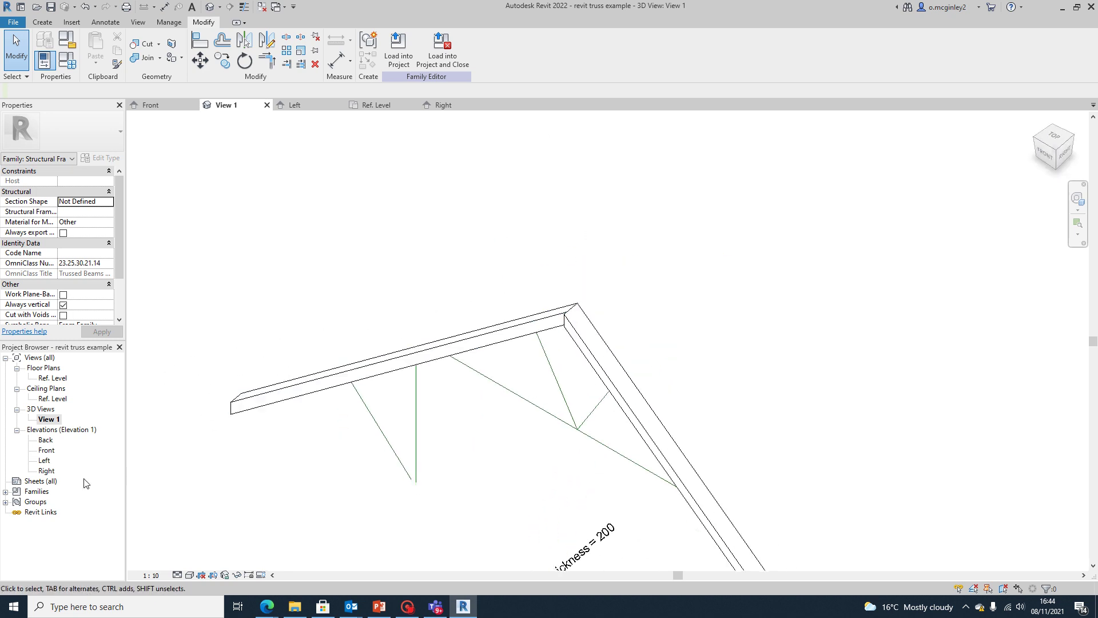
# Back in the Left elevation, restore Truss thickness to 250
pyautogui.doubleClick(46, 462)
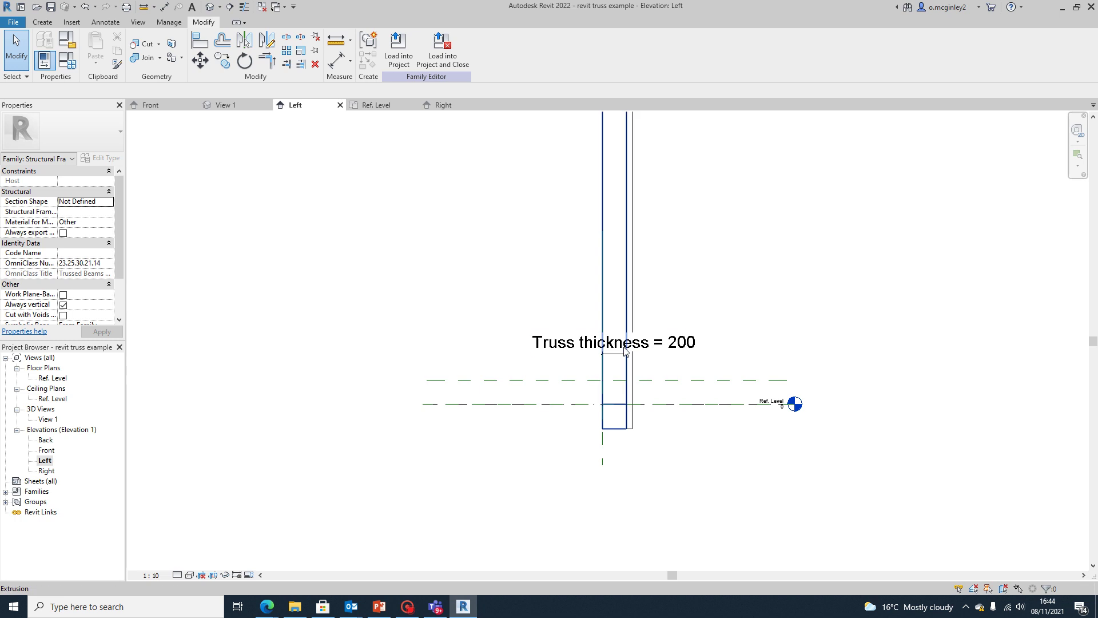
pyautogui.click(68, 60)
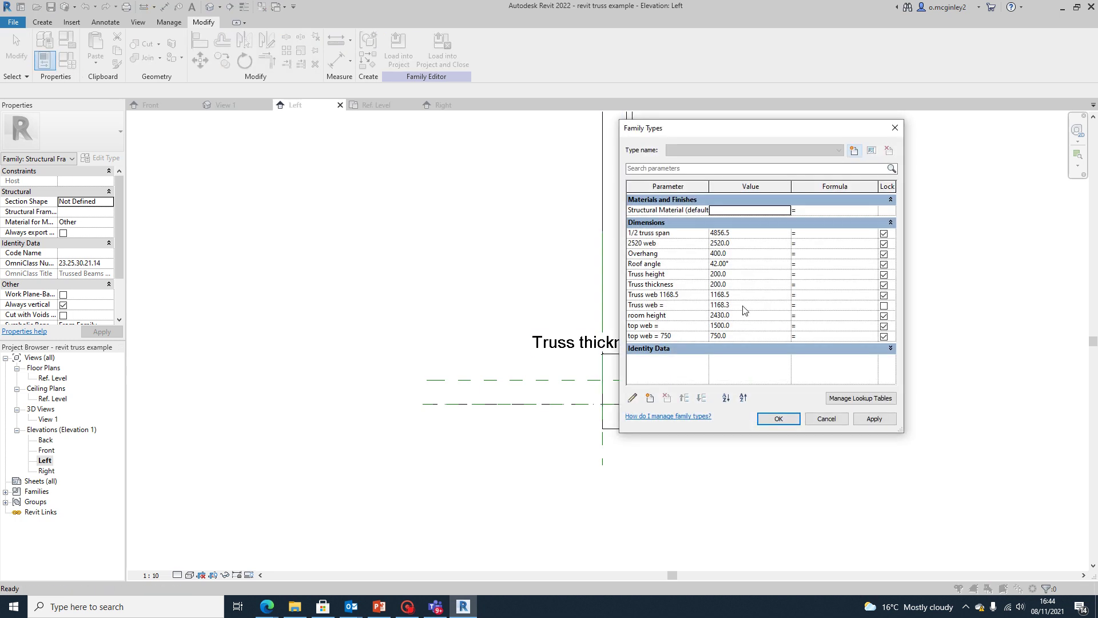
pyautogui.click(727, 285)
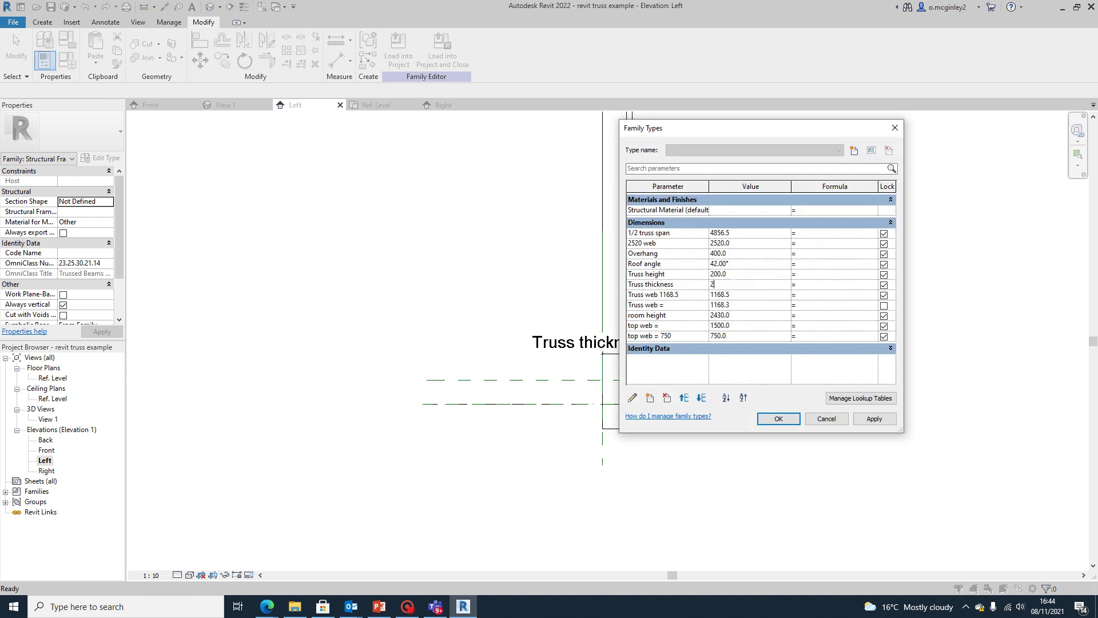
pyautogui.write('250')
pyautogui.click(873, 419)
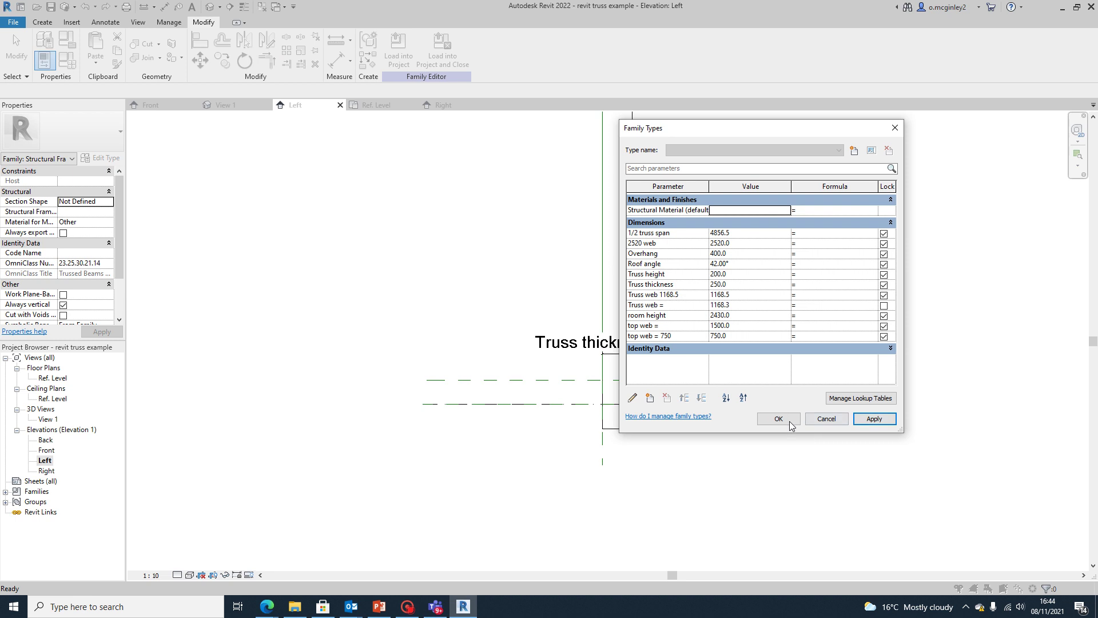
pyautogui.click(781, 419)
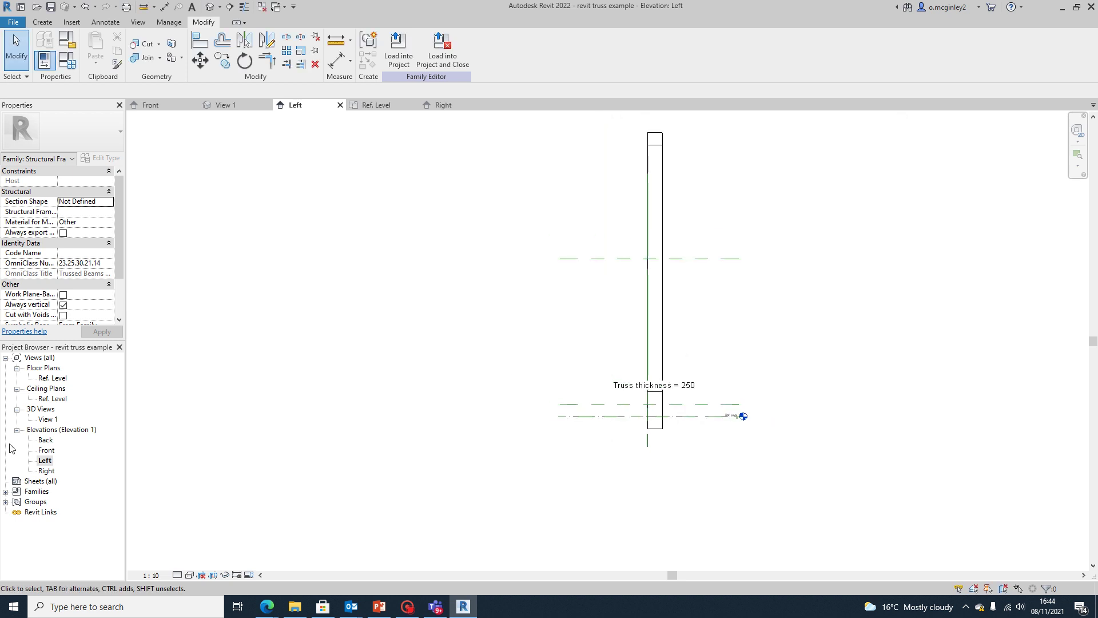
# Orbit the 3D view to check the 250-thick truss
pyautogui.doubleClick(47, 419)
pyautogui.keyDown('shift'); pyautogui.moveTo(561, 416); pyautogui.dragTo(594, 286, button='middle'); pyautogui.keyUp('shift')
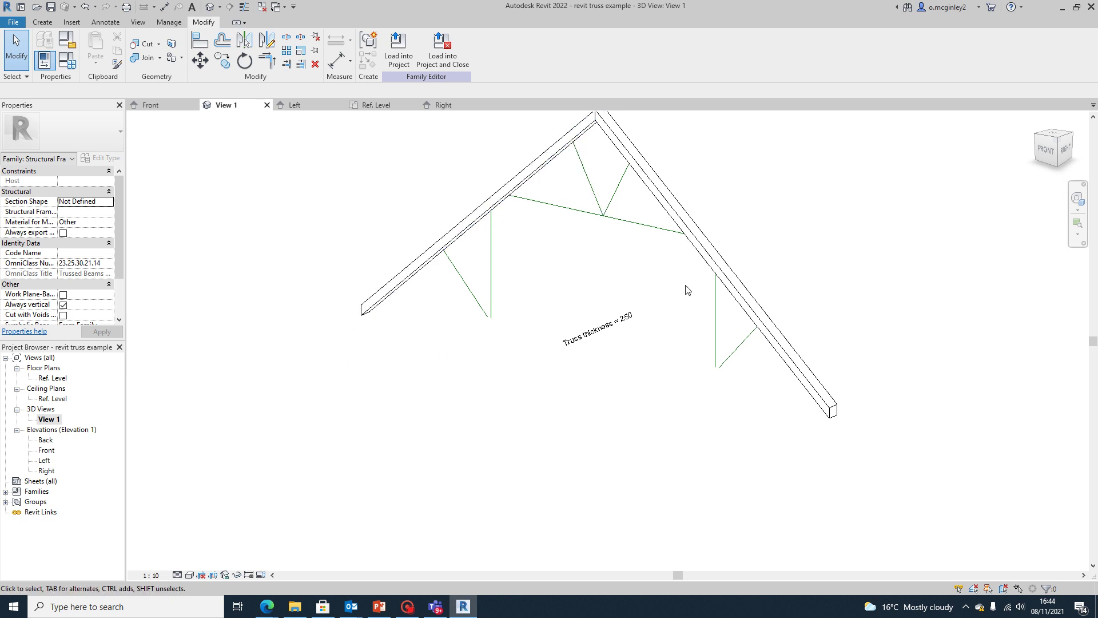
pyautogui.scroll(-1, 648, 410)
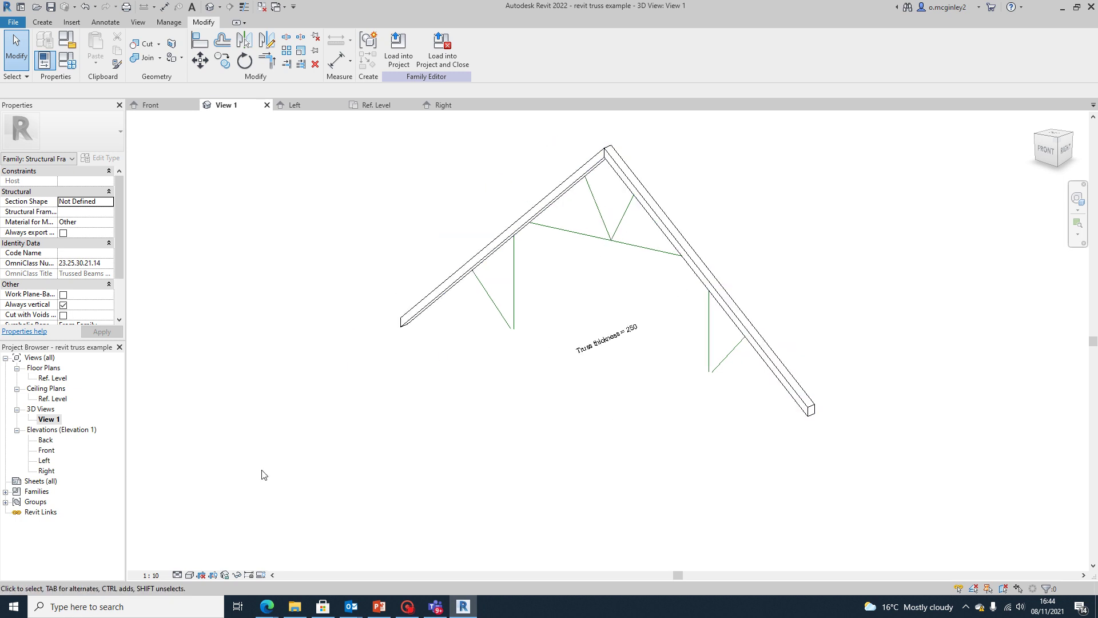
# Switch to the Front elevation and zoom to show the whole dimensioned truss
pyautogui.doubleClick(46, 451)
pyautogui.scroll(4, 638, 418)
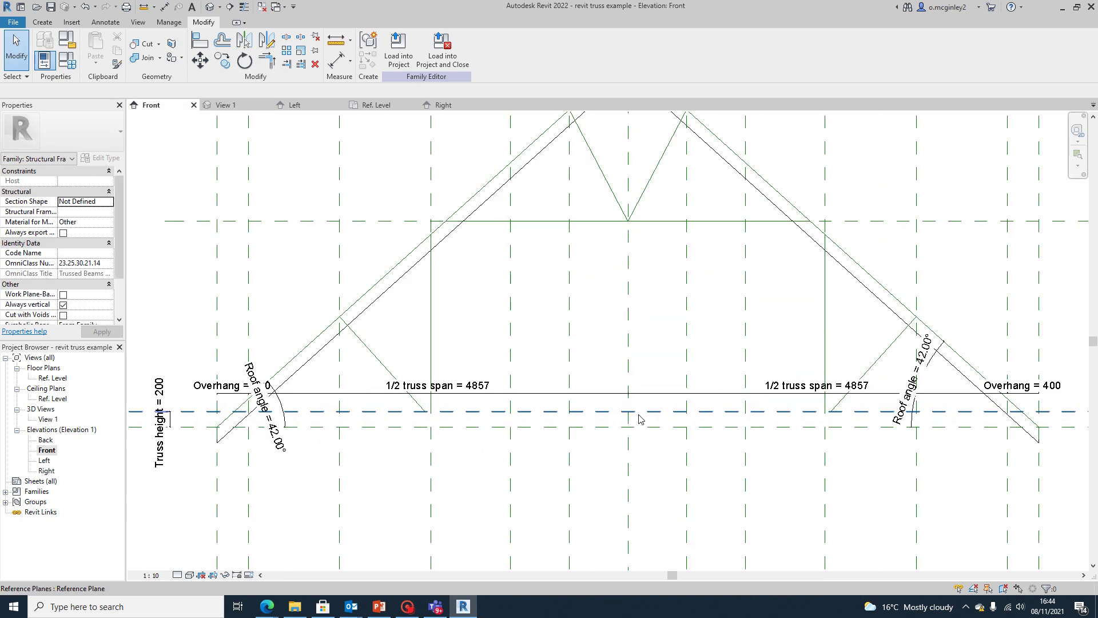
pyautogui.scroll(-5, 639, 419)
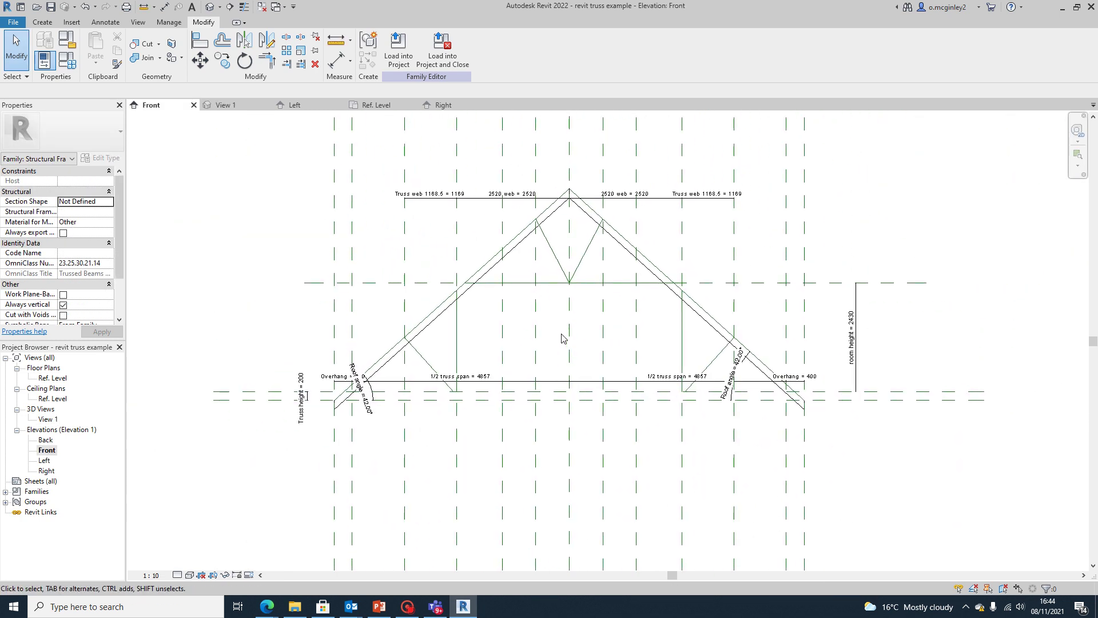
pyautogui.scroll(3, 475, 349)
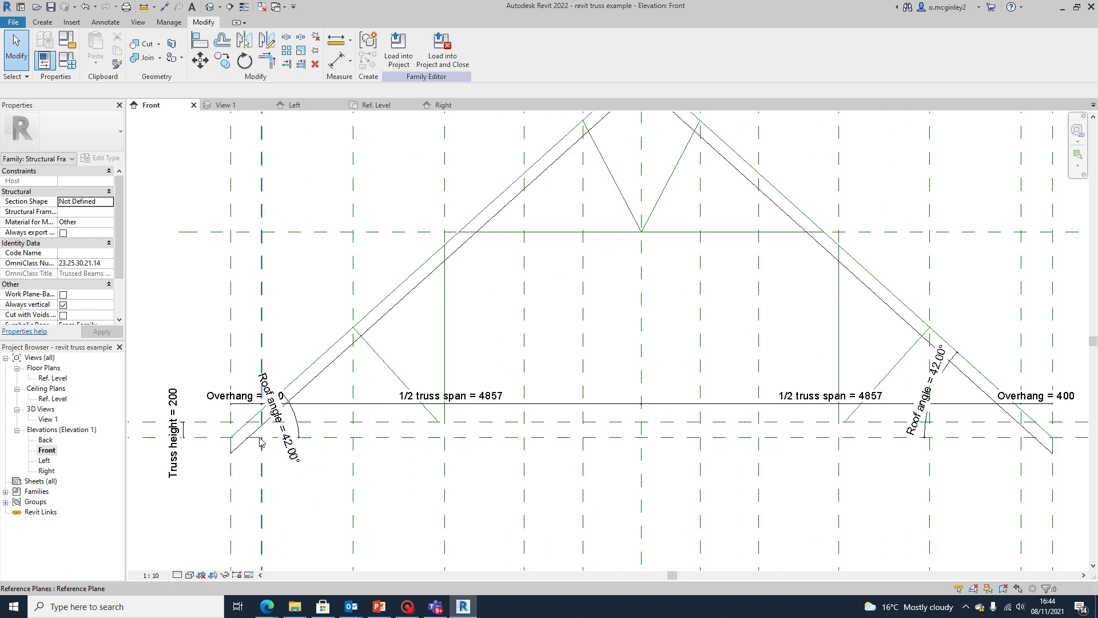
pyautogui.scroll(-2, 722, 443)
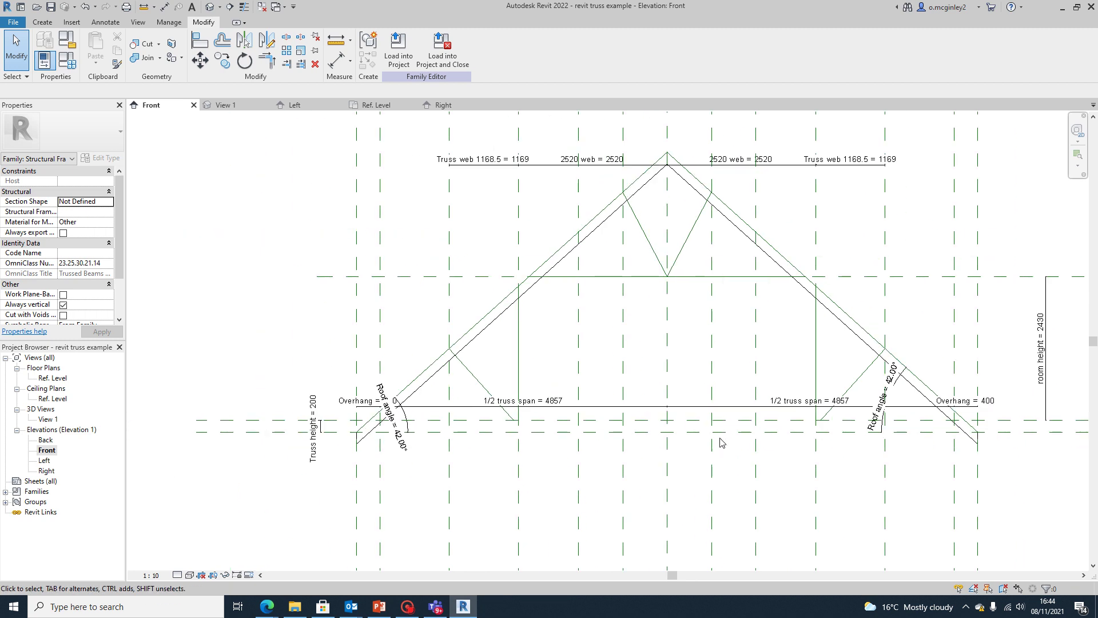
pyautogui.scroll(1, 721, 442)
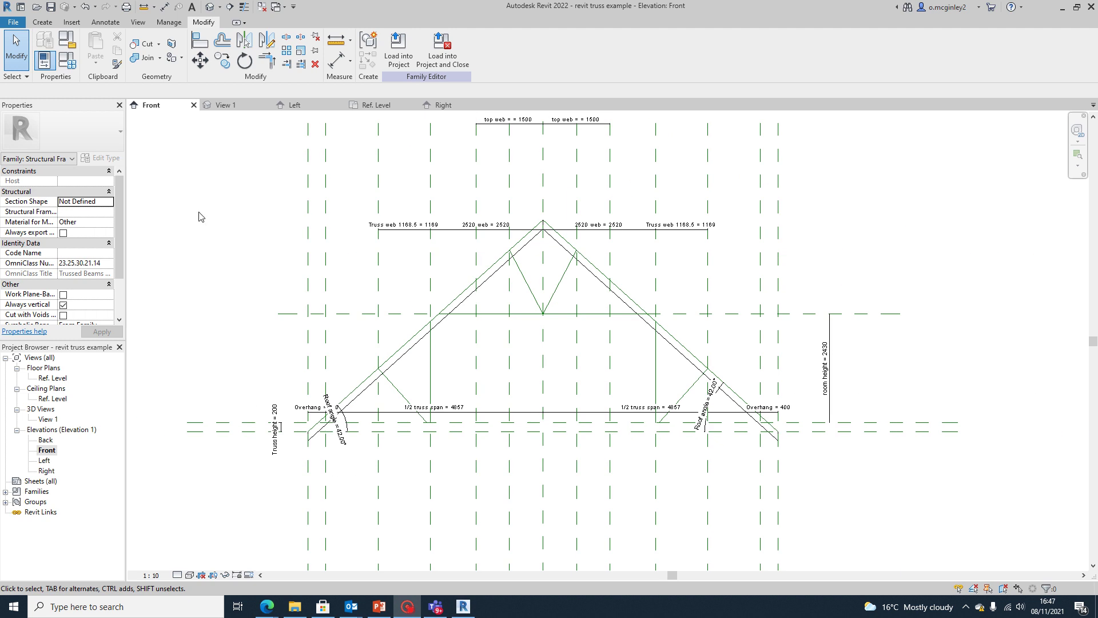
# Start a new solid extrusion sketch in the Front elevation
pyautogui.click(44, 22)
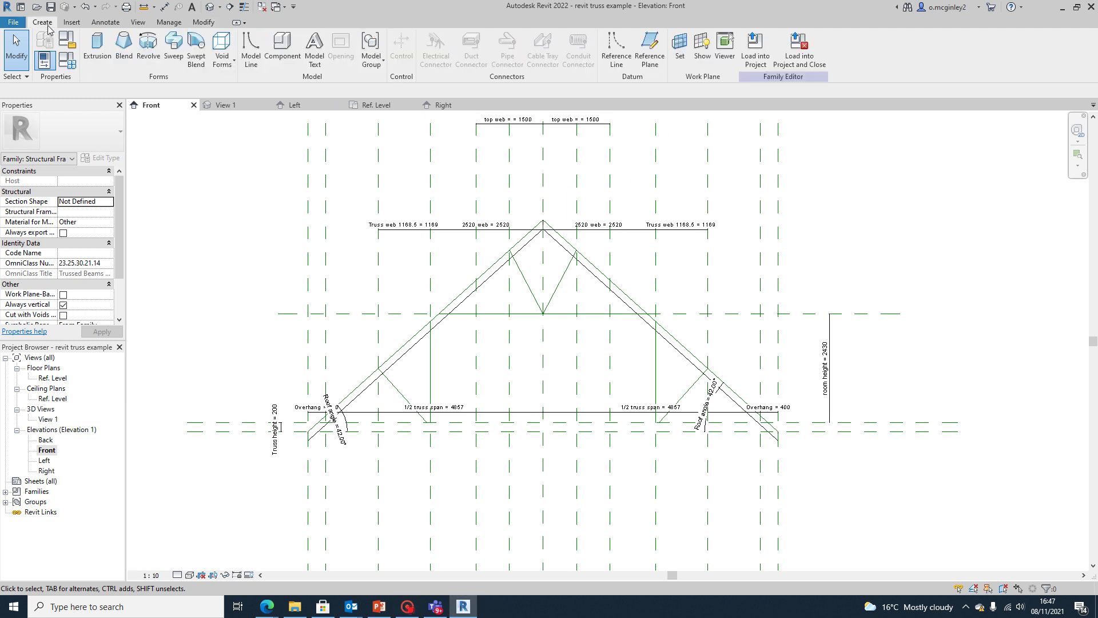
pyautogui.click(85, 51)
pyautogui.scroll(5, 404, 422)
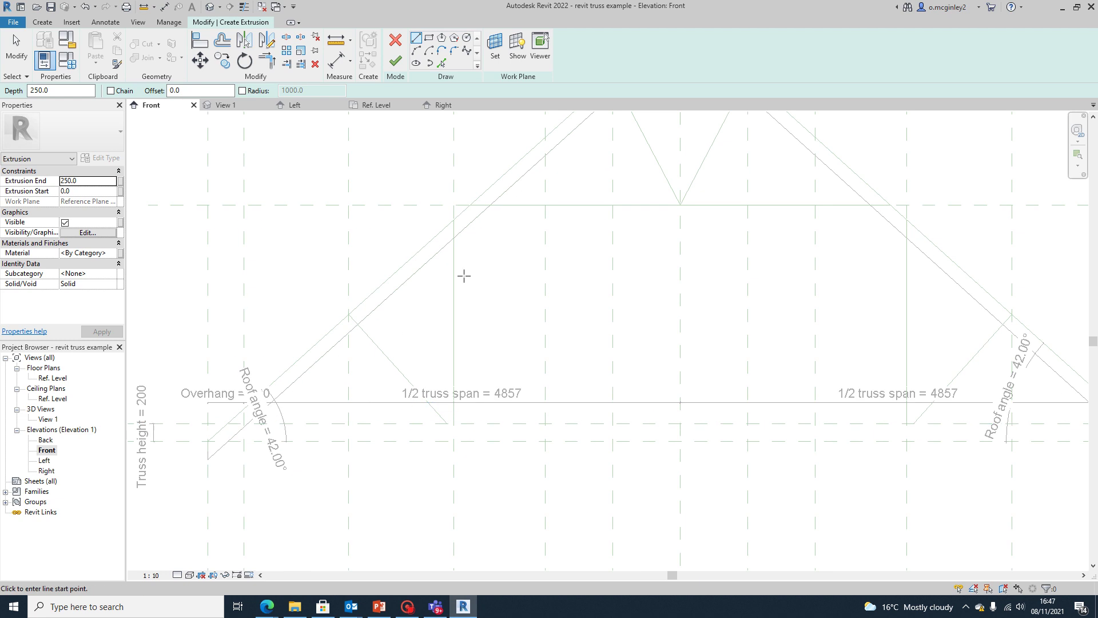
pyautogui.scroll(-3, 464, 275)
pyautogui.moveTo(458, 318); pyautogui.dragTo(524, 305, button='middle')
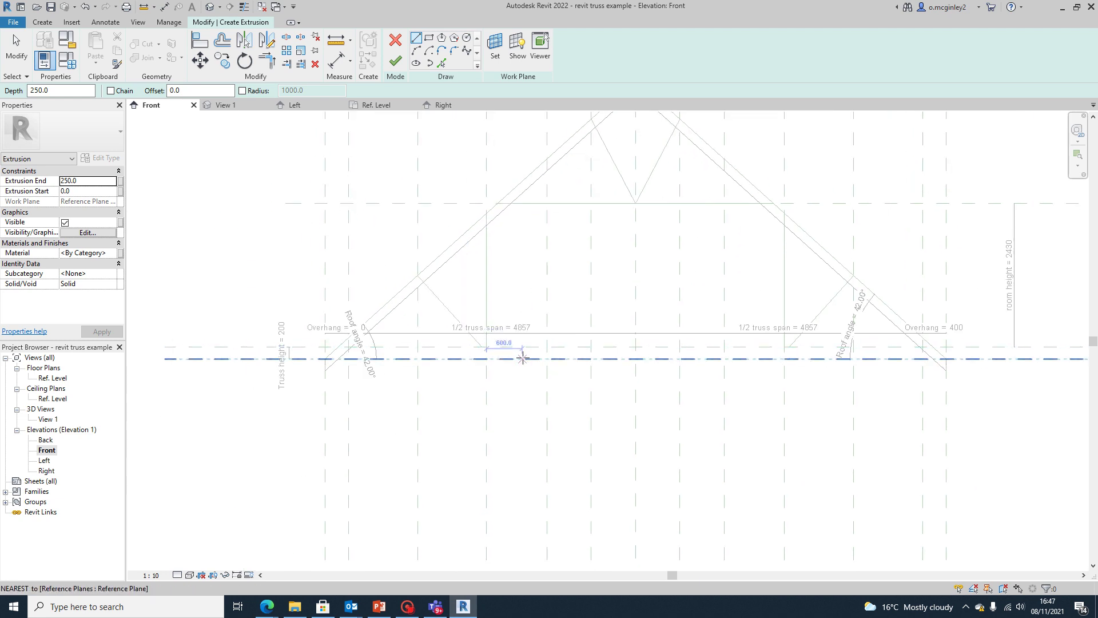
pyautogui.click(522, 358)
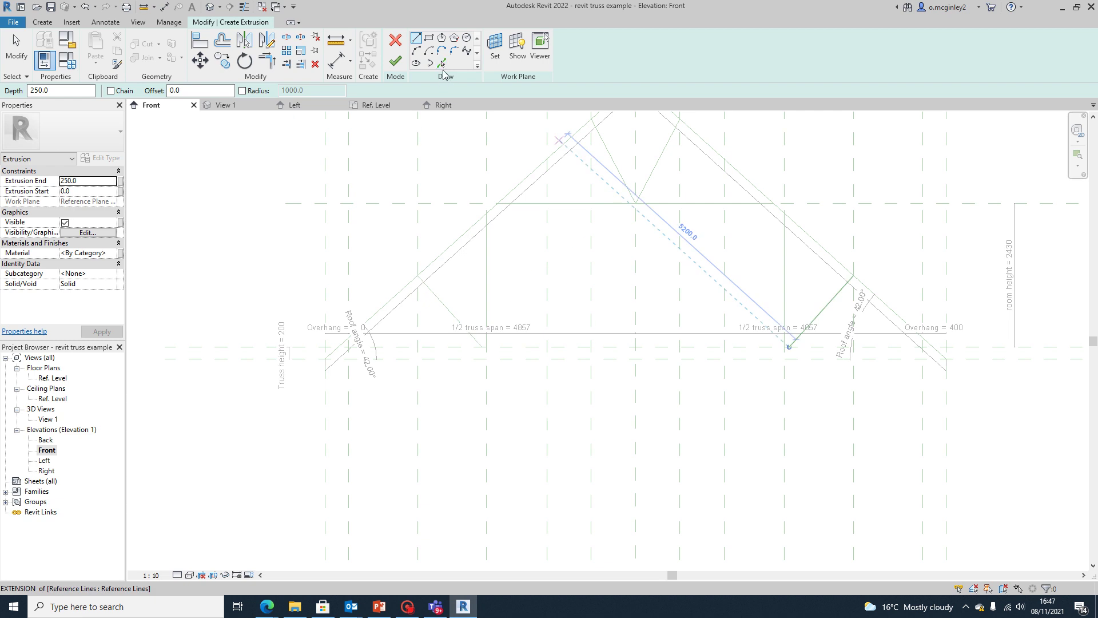
# Pick the lower and upper reference planes and the left rafter line as sketch lines
pyautogui.click(441, 63)
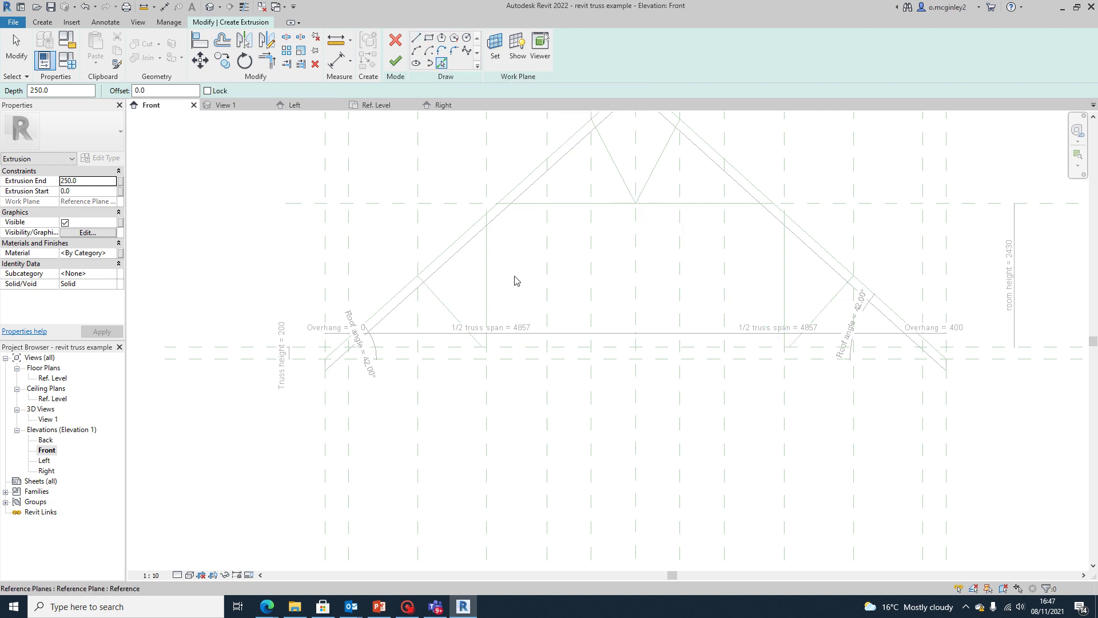
pyautogui.scroll(1, 459, 342)
pyautogui.scroll(1, 459, 342)
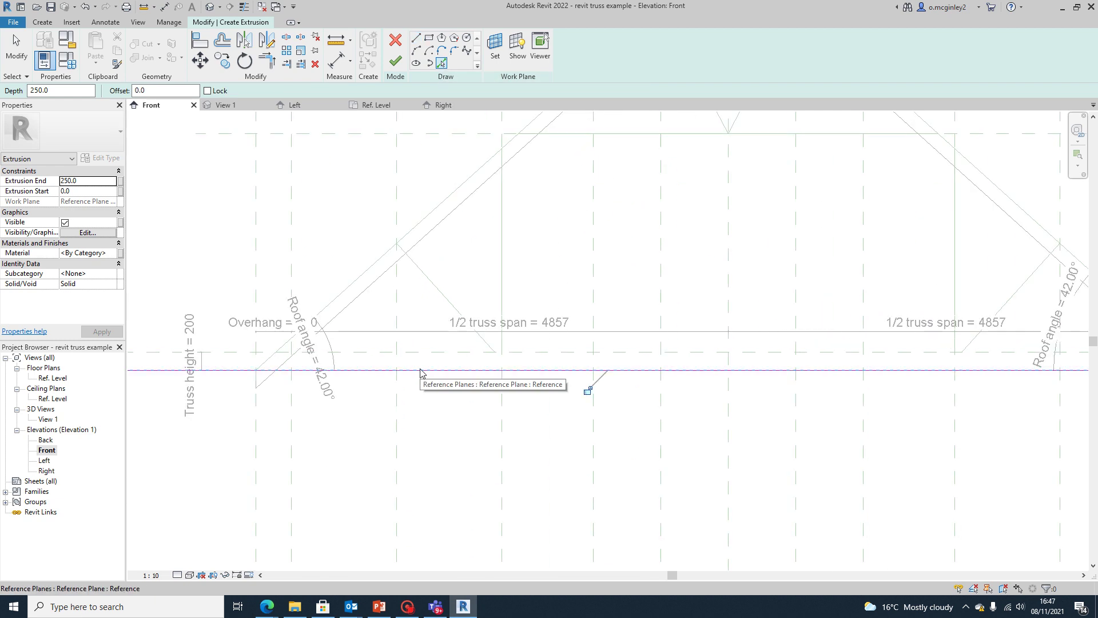
pyautogui.click(419, 371)
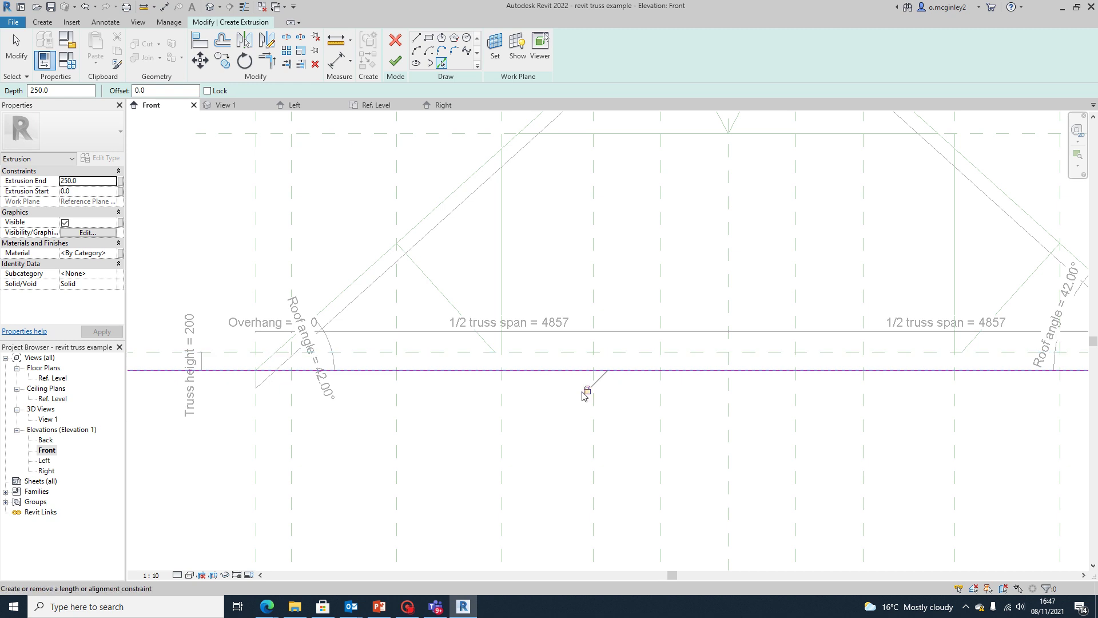
pyautogui.click(544, 352)
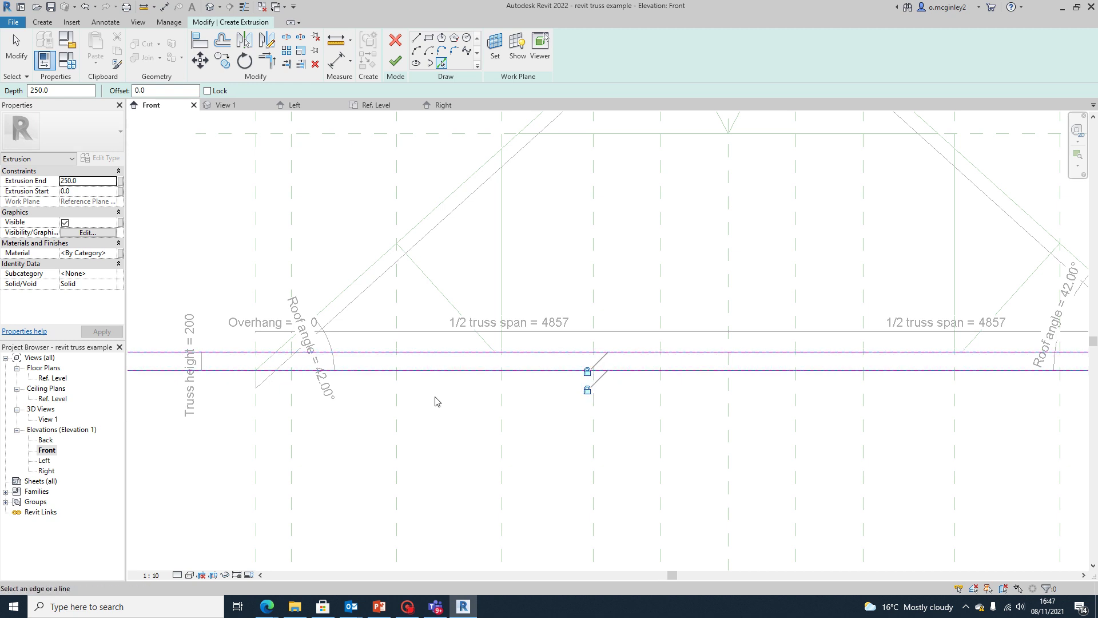
pyautogui.scroll(-3, 436, 401)
pyautogui.scroll(4, 366, 397)
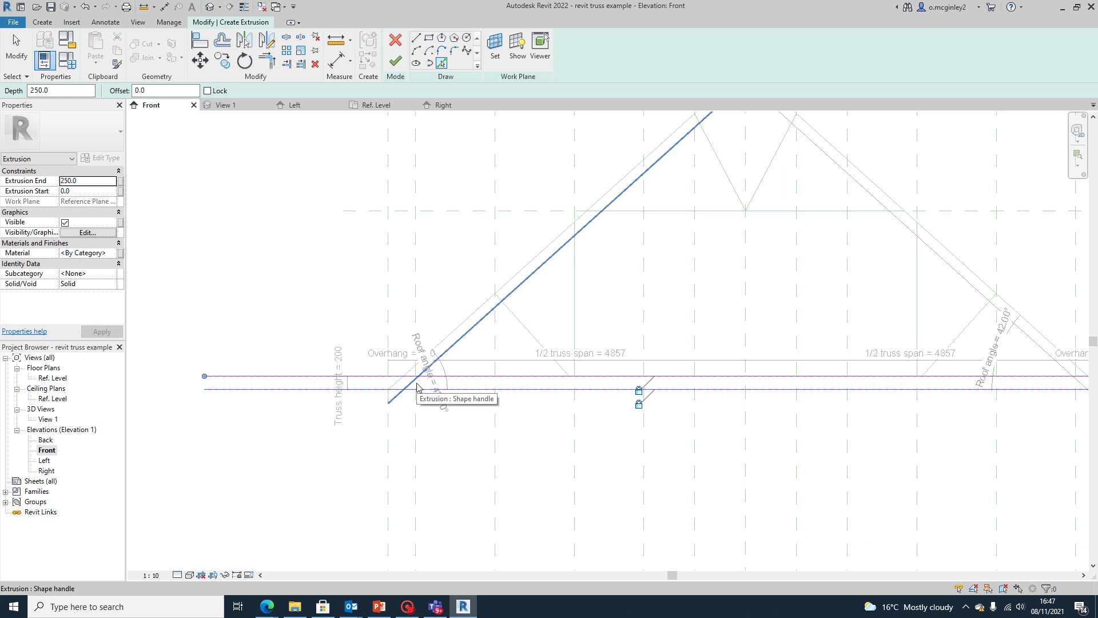
pyautogui.click(435, 362)
pyautogui.scroll(-3, 494, 377)
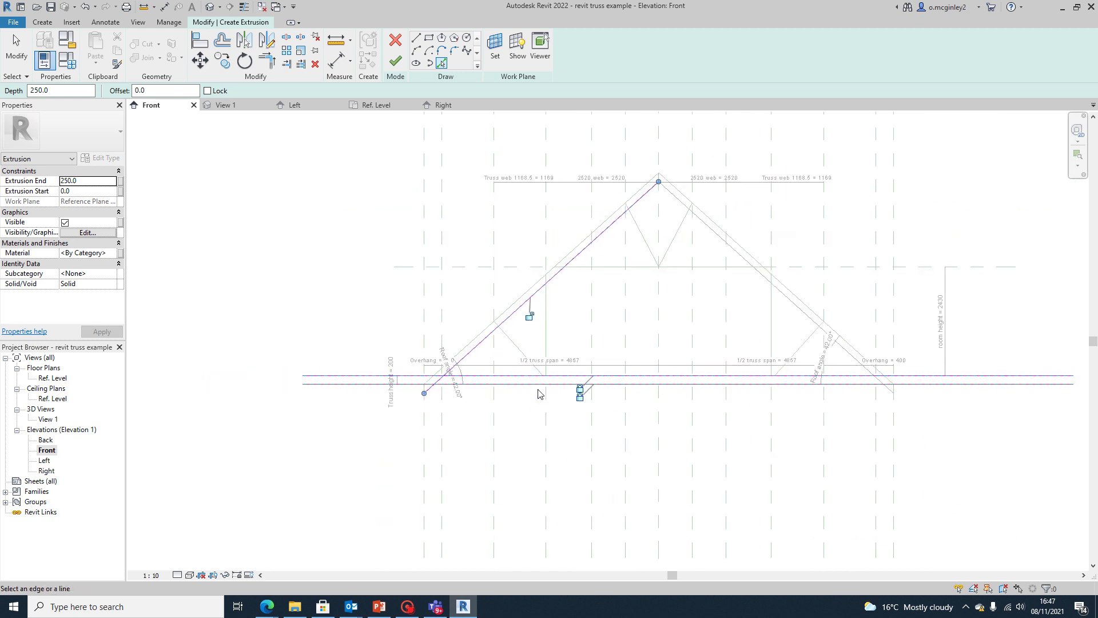
pyautogui.scroll(3, 496, 411)
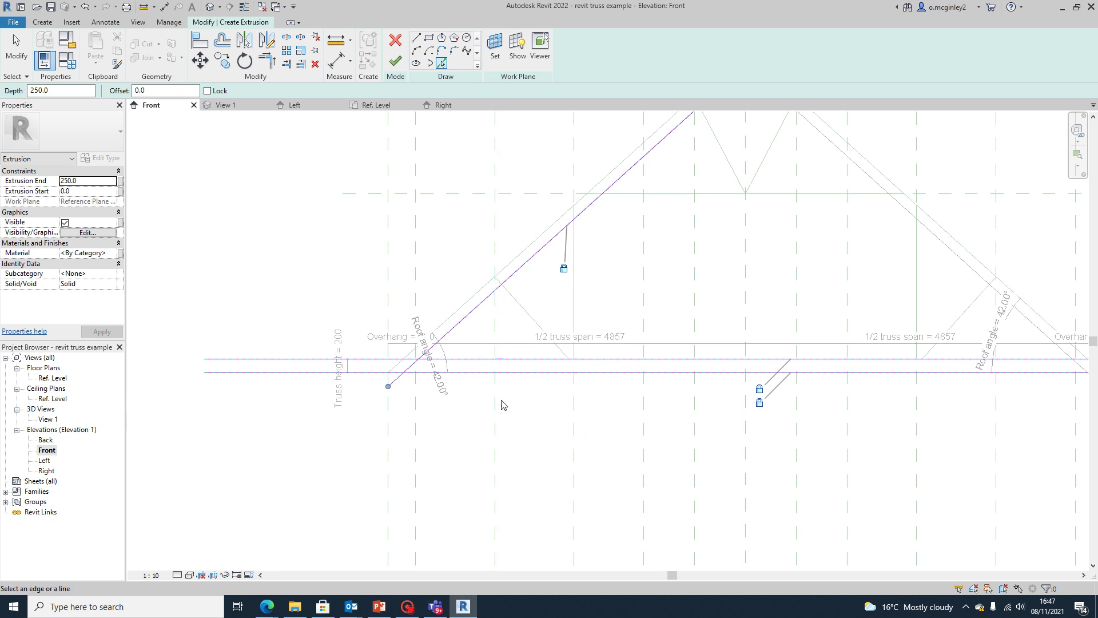
pyautogui.scroll(2, 421, 377)
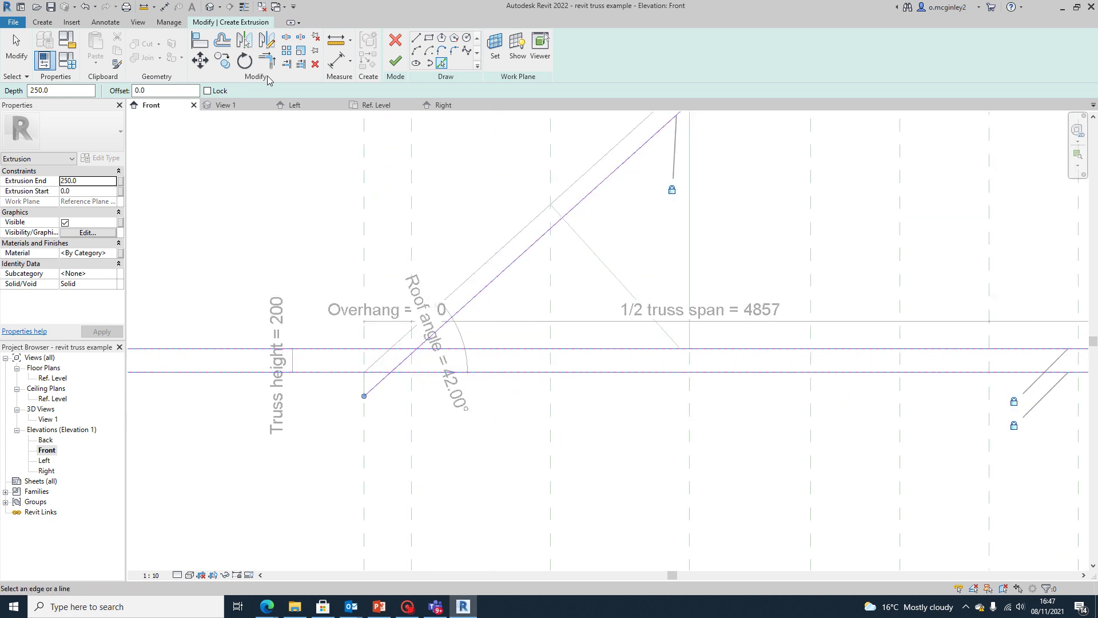
# Trim the lower horizontal line to a corner with the sloped rafter line at the left end
pyautogui.click(264, 66)
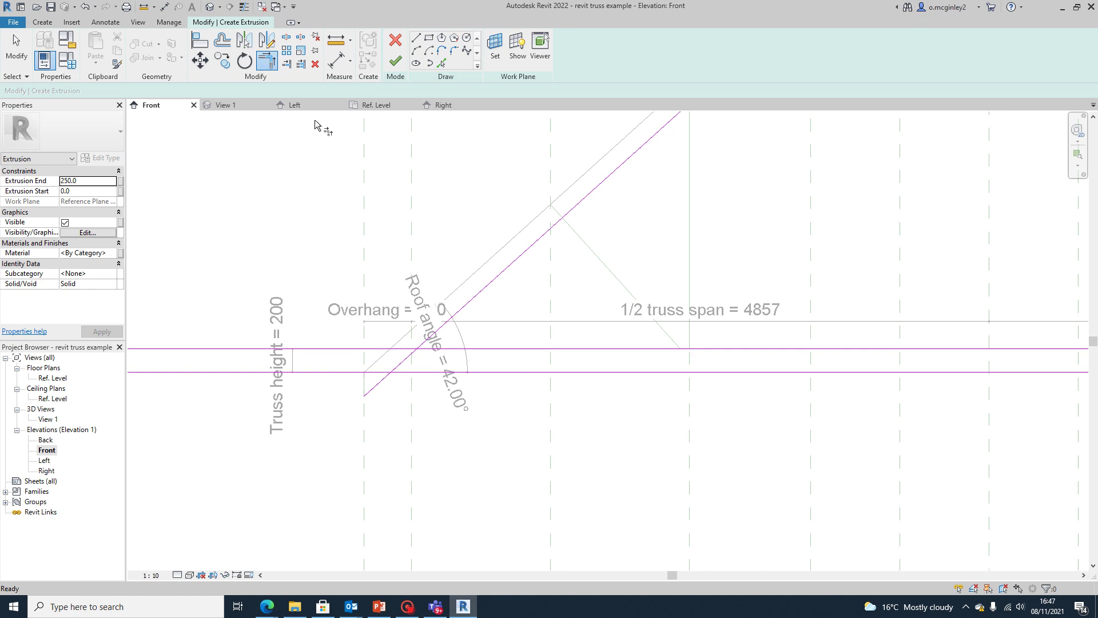
pyautogui.scroll(1, 412, 377)
pyautogui.scroll(-2, 410, 382)
pyautogui.scroll(2, 408, 382)
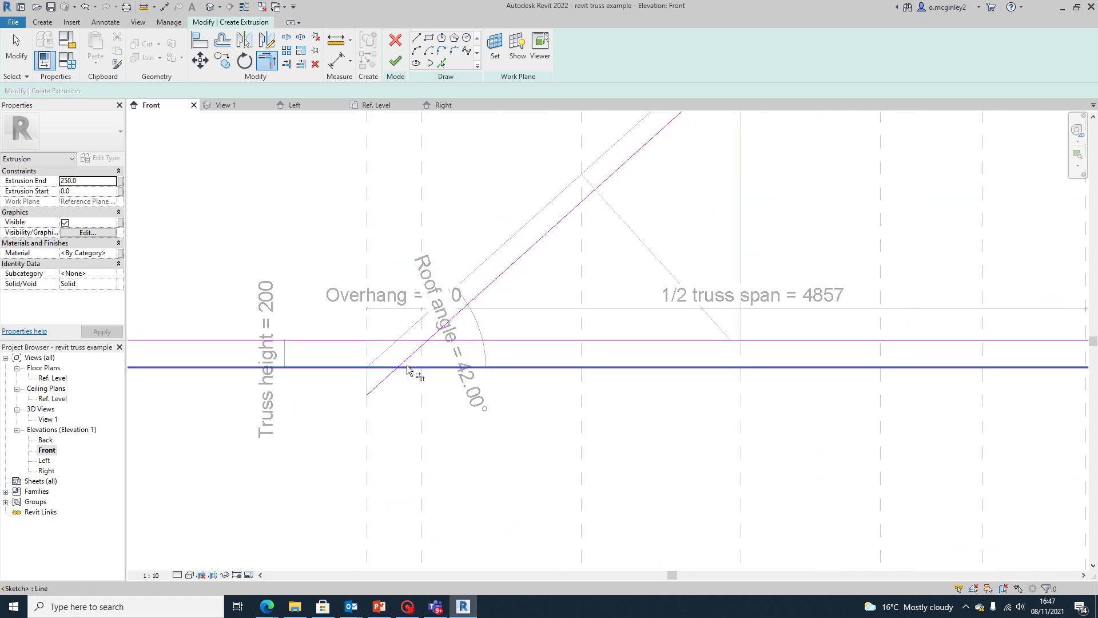
pyautogui.click(408, 368)
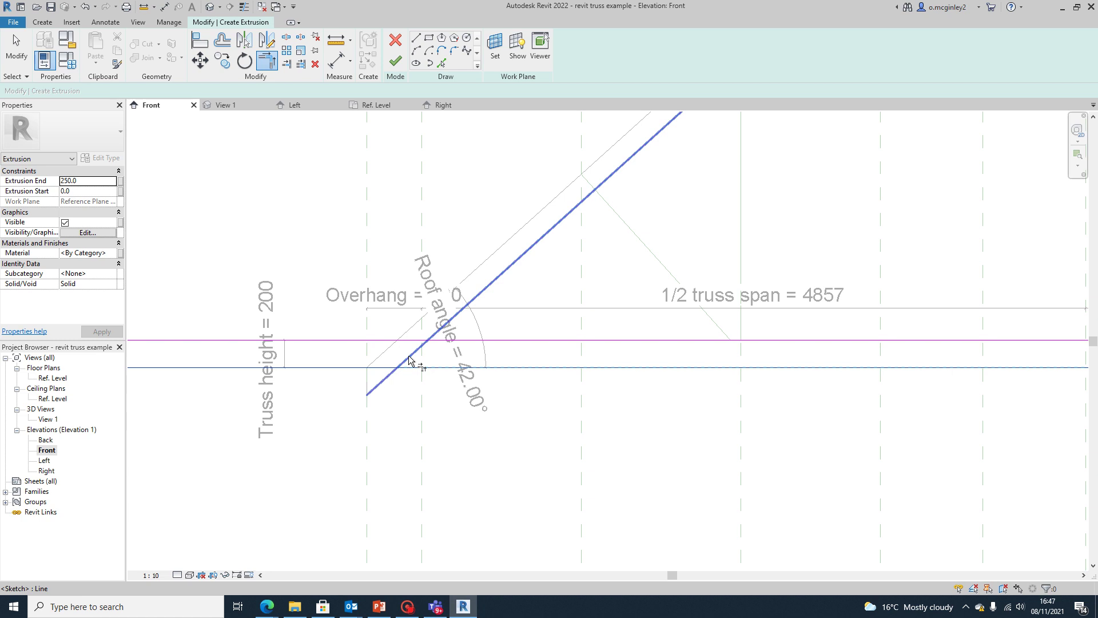
pyautogui.click(410, 360)
pyautogui.scroll(-2, 405, 405)
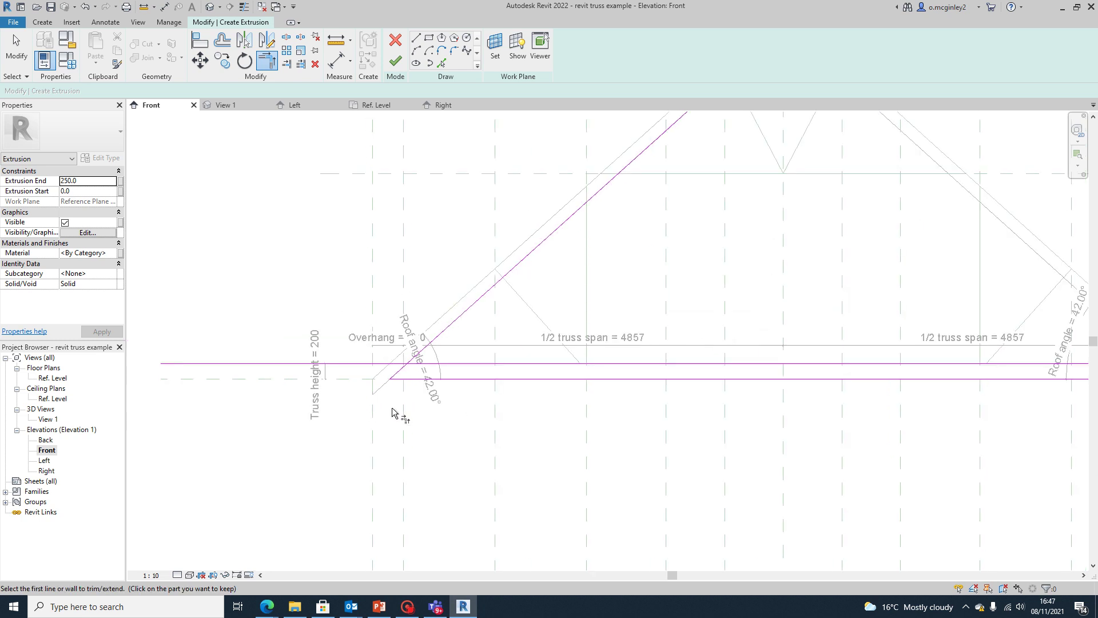
pyautogui.scroll(-1, 393, 412)
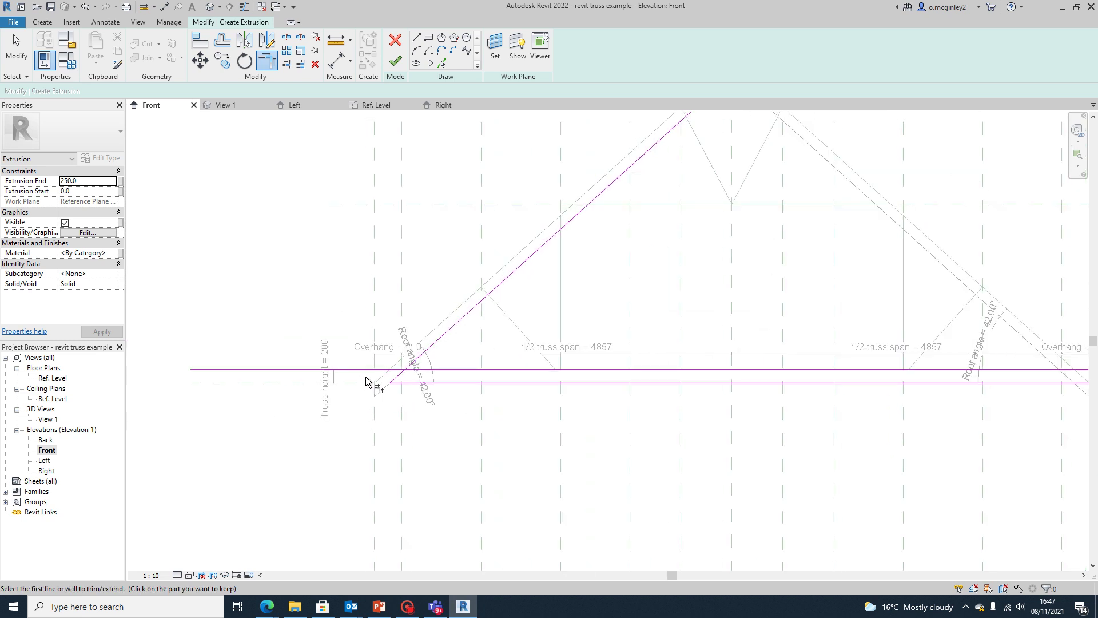
pyautogui.click(407, 369)
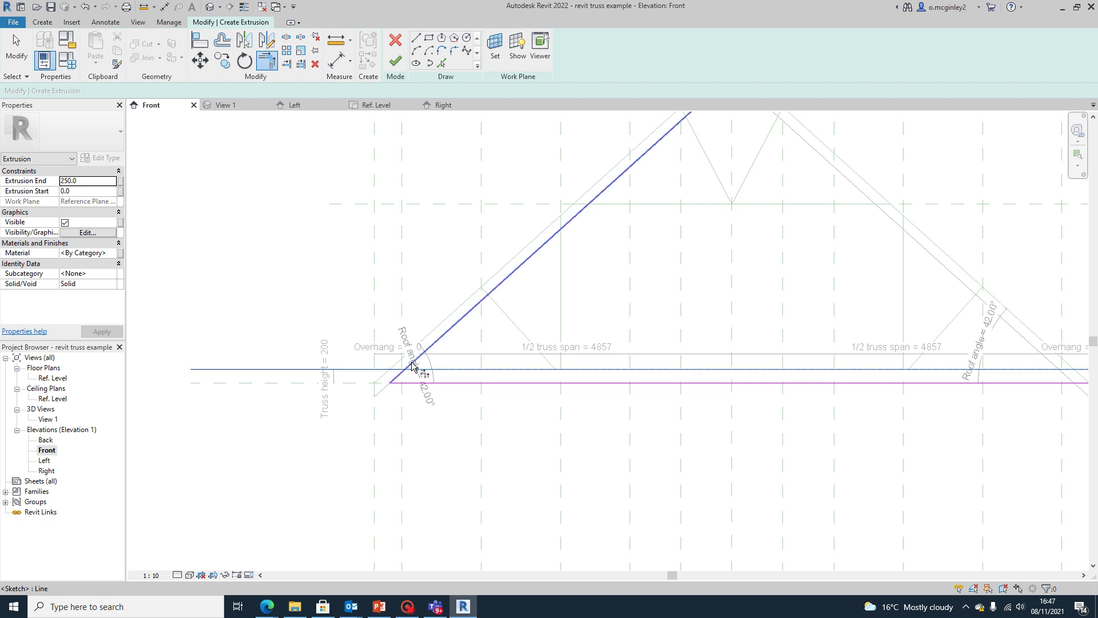
pyautogui.click(412, 366)
# Undo the wrong trims and corner the sloped line with the upper horizontal line
pyautogui.scroll(-4, 309, 406)
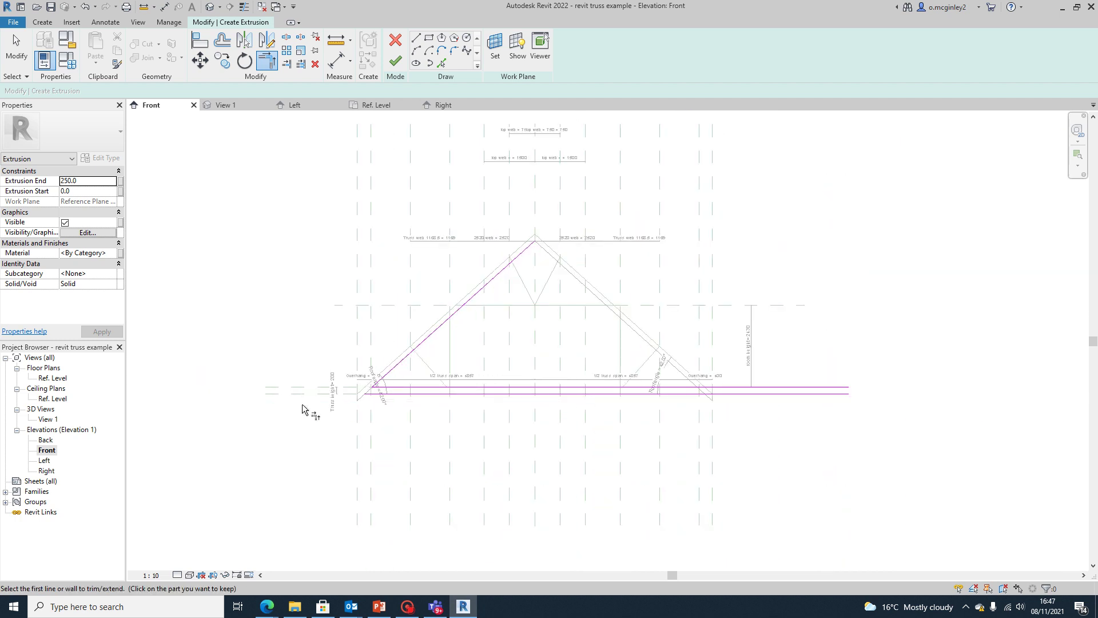
pyautogui.scroll(3, 313, 408)
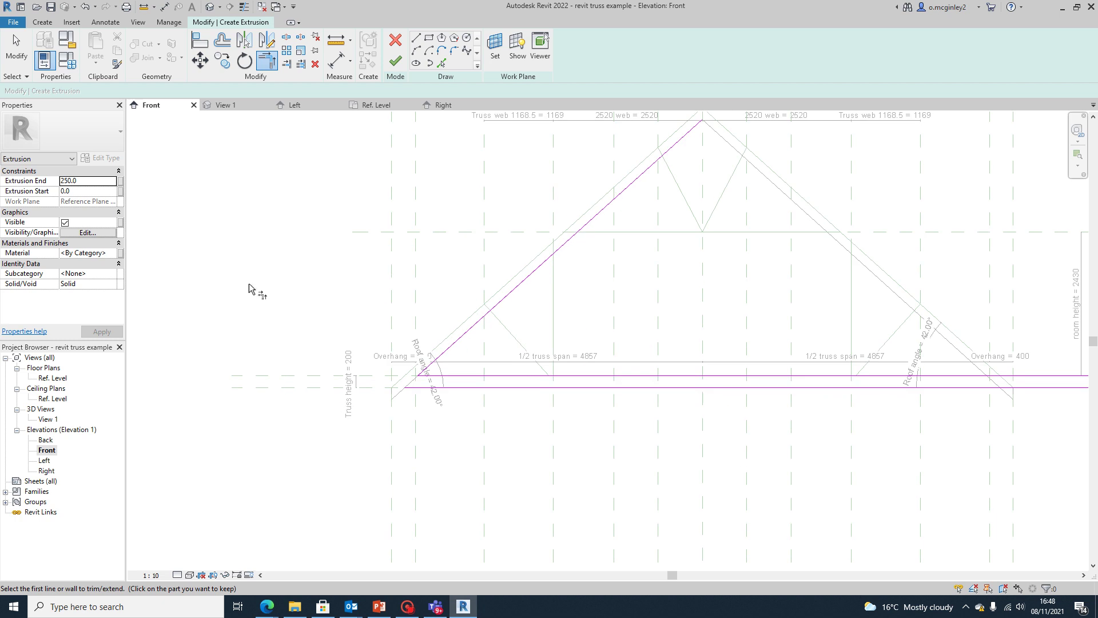
pyautogui.click(85, 7)
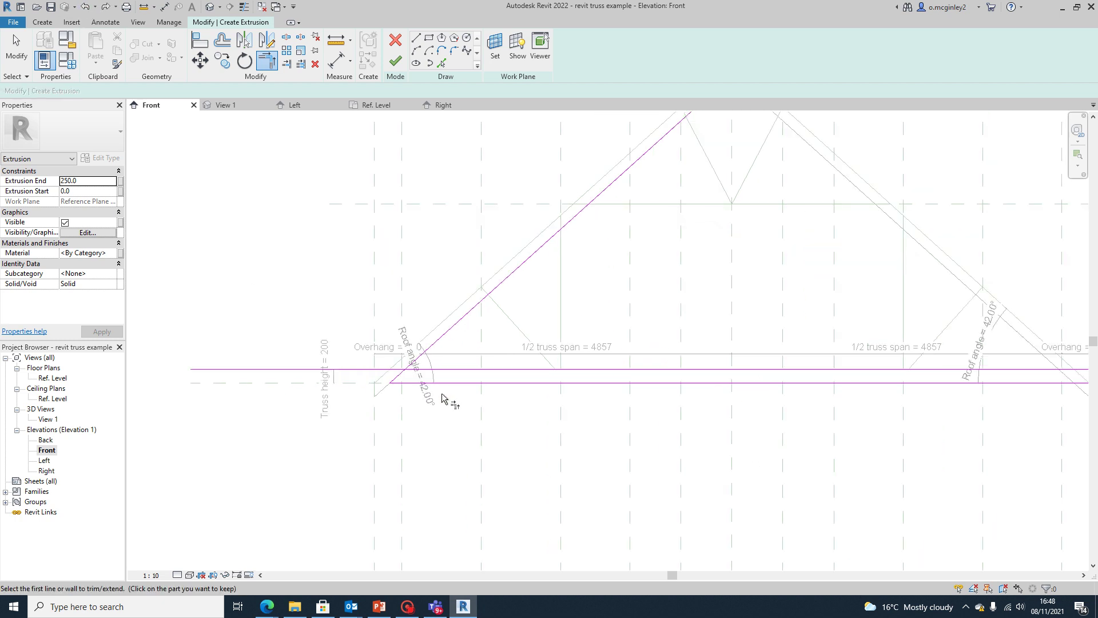
pyautogui.click(395, 380)
pyautogui.click(400, 369)
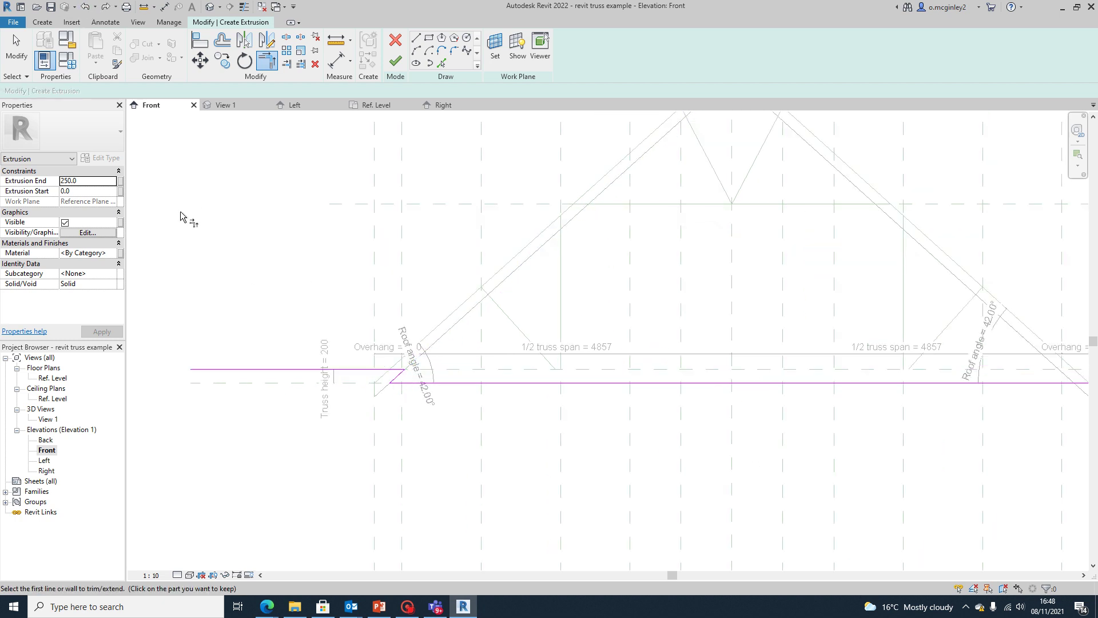
pyautogui.click(87, 8)
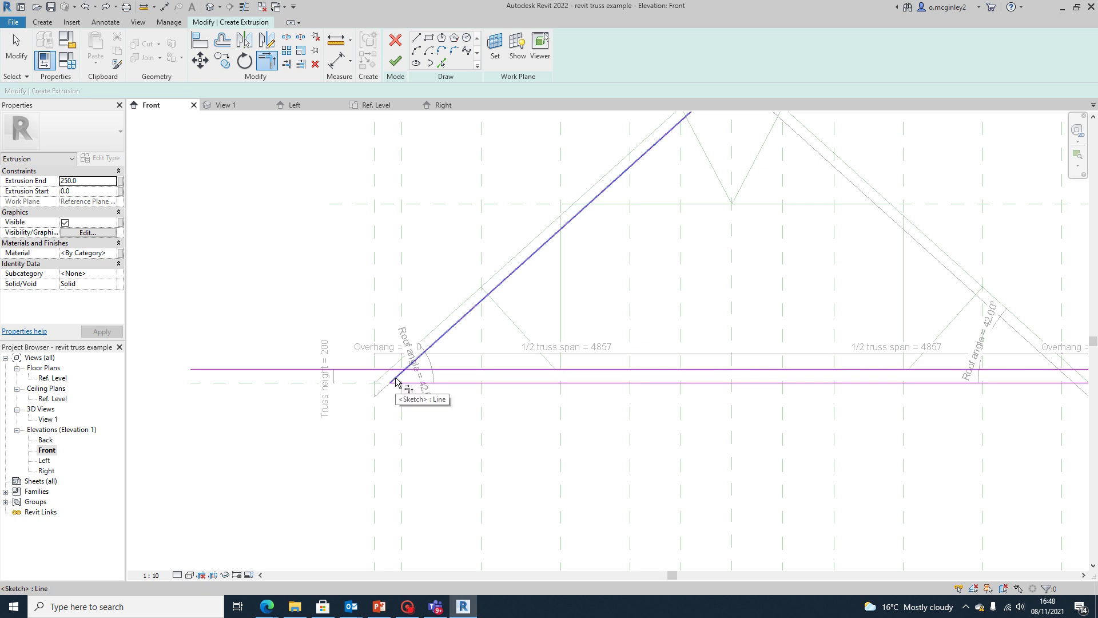
pyautogui.scroll(5, 395, 381)
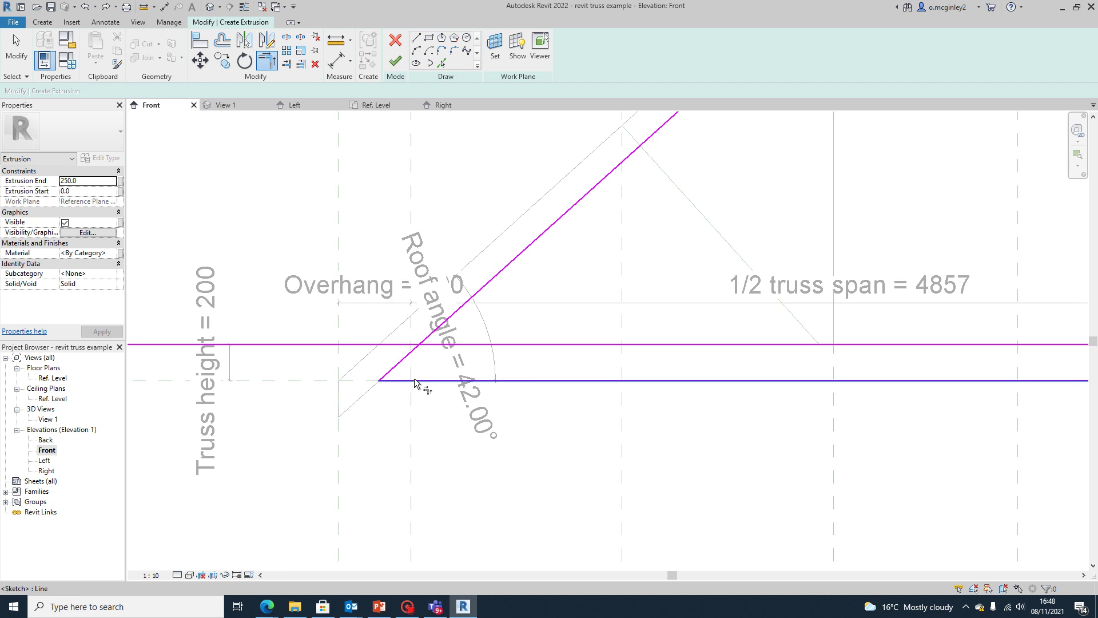
pyautogui.scroll(-2, 428, 376)
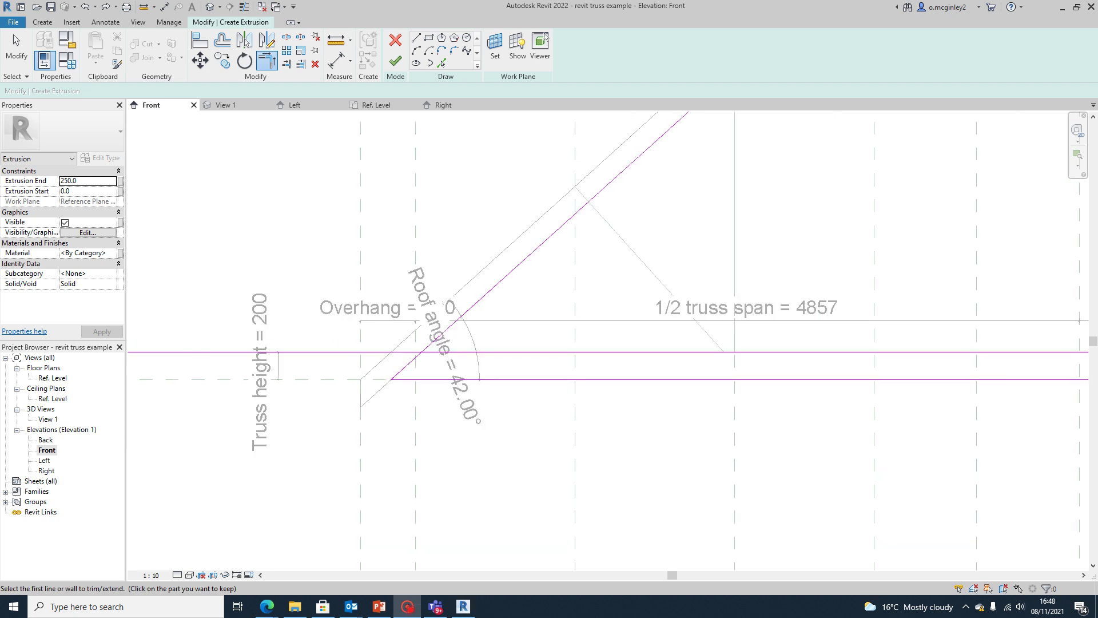
pyautogui.scroll(2, 423, 351)
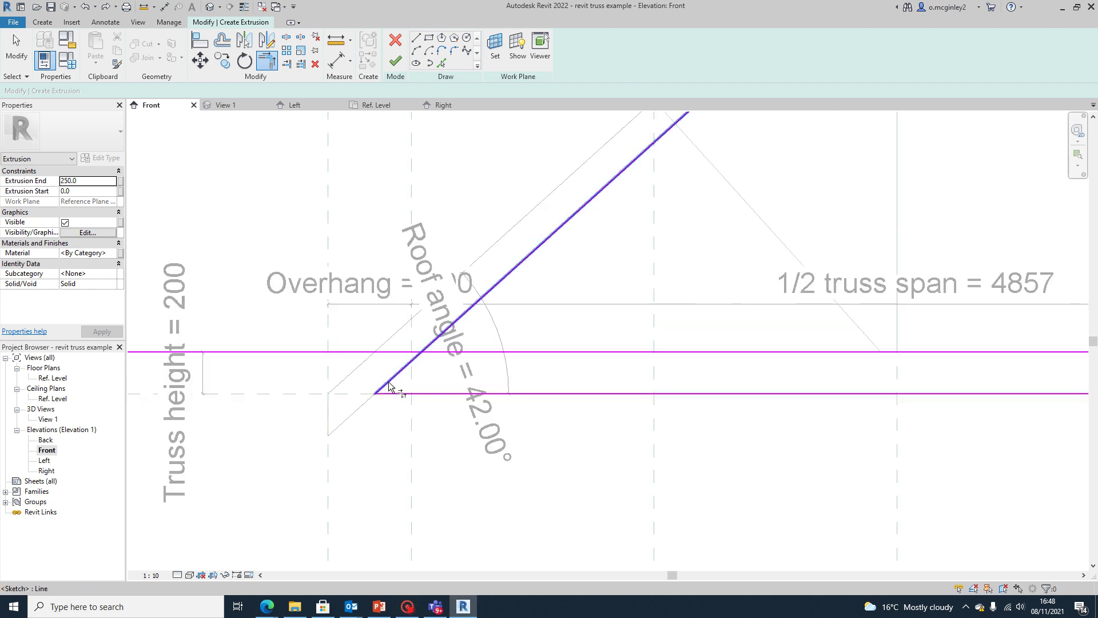
pyautogui.scroll(2, 395, 379)
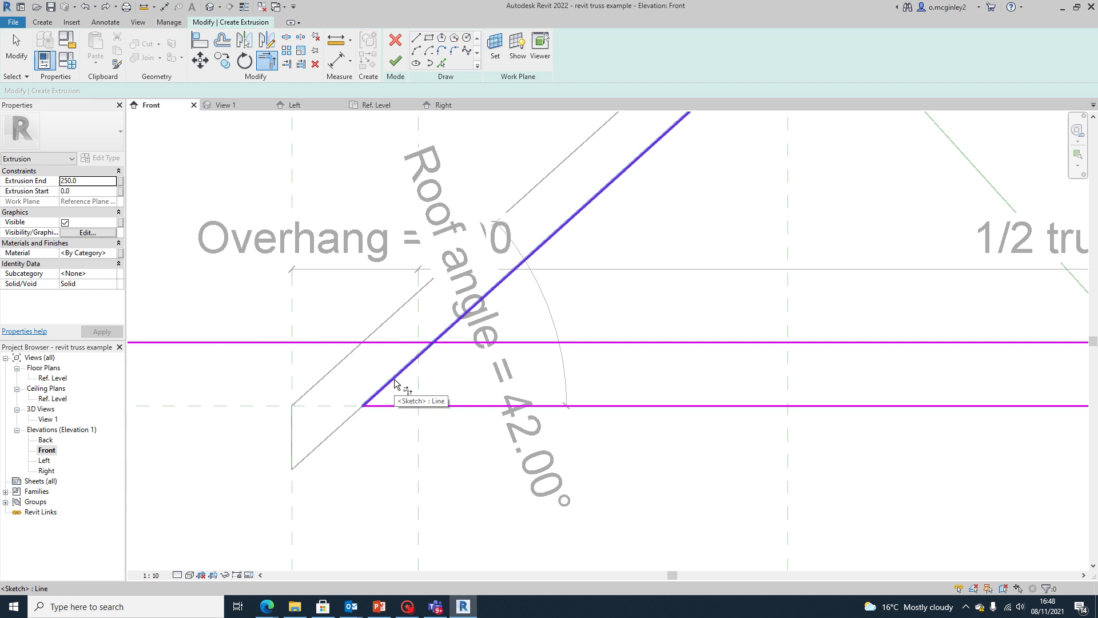
pyautogui.click(396, 382)
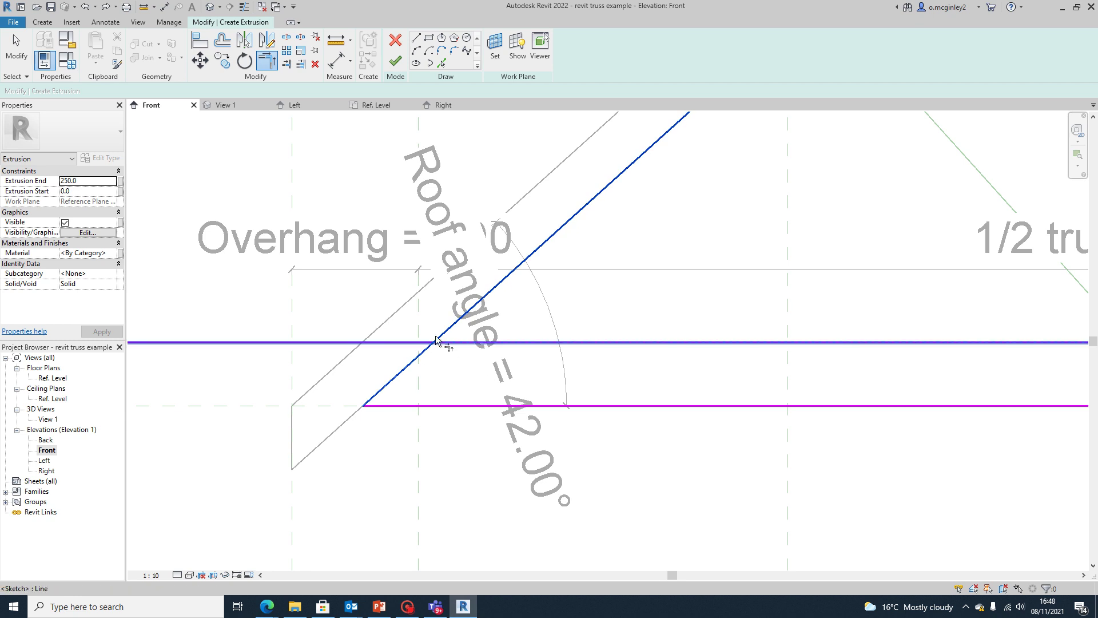
pyautogui.click(469, 342)
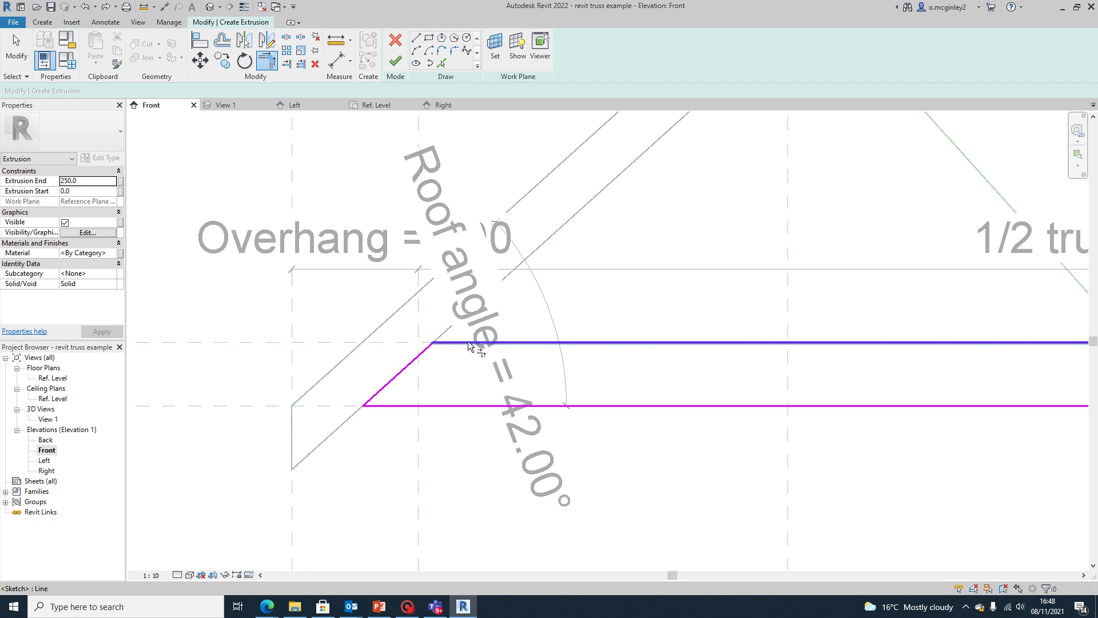
pyautogui.scroll(-5, 475, 355)
pyautogui.moveTo(490, 392); pyautogui.dragTo(444, 433, button='middle')
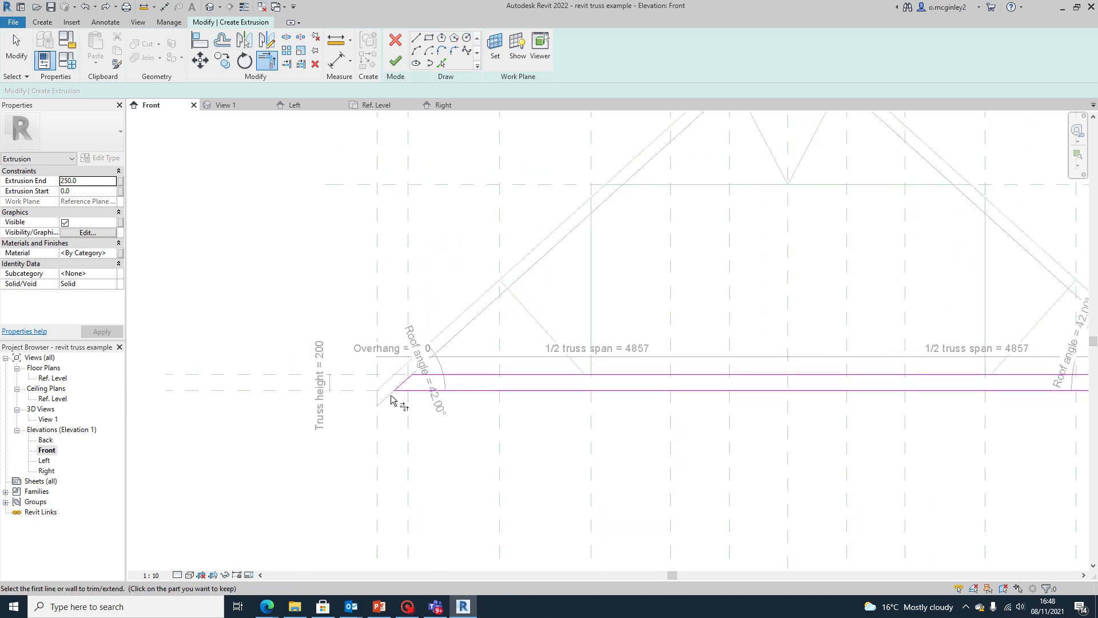
pyautogui.scroll(-3, 633, 399)
pyautogui.moveTo(727, 443); pyautogui.dragTo(544, 409, button='middle')
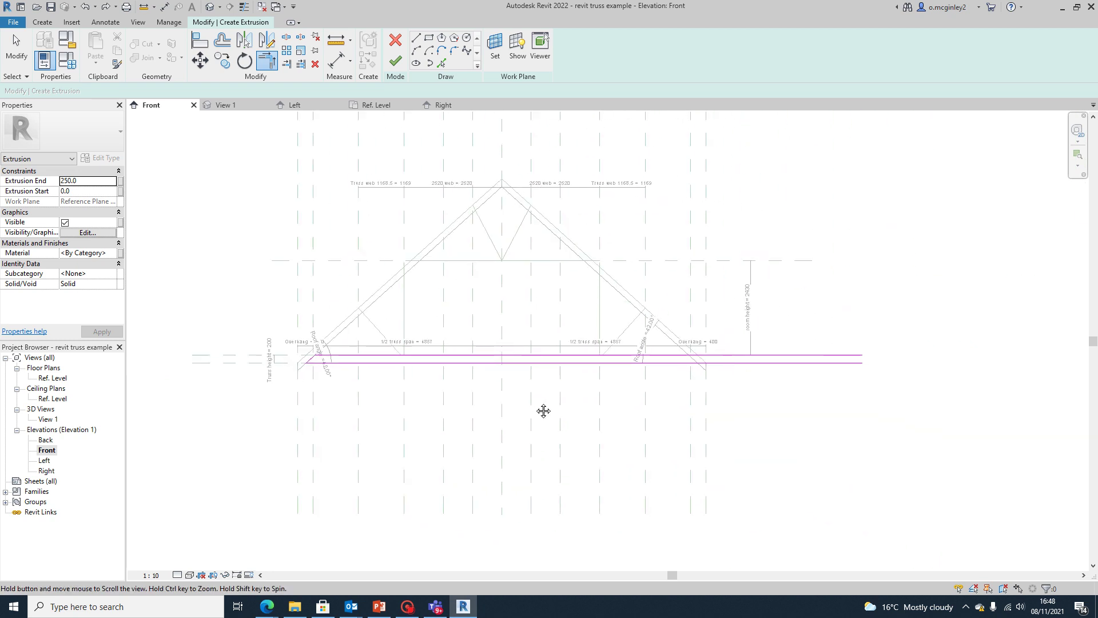
pyautogui.scroll(1, 653, 331)
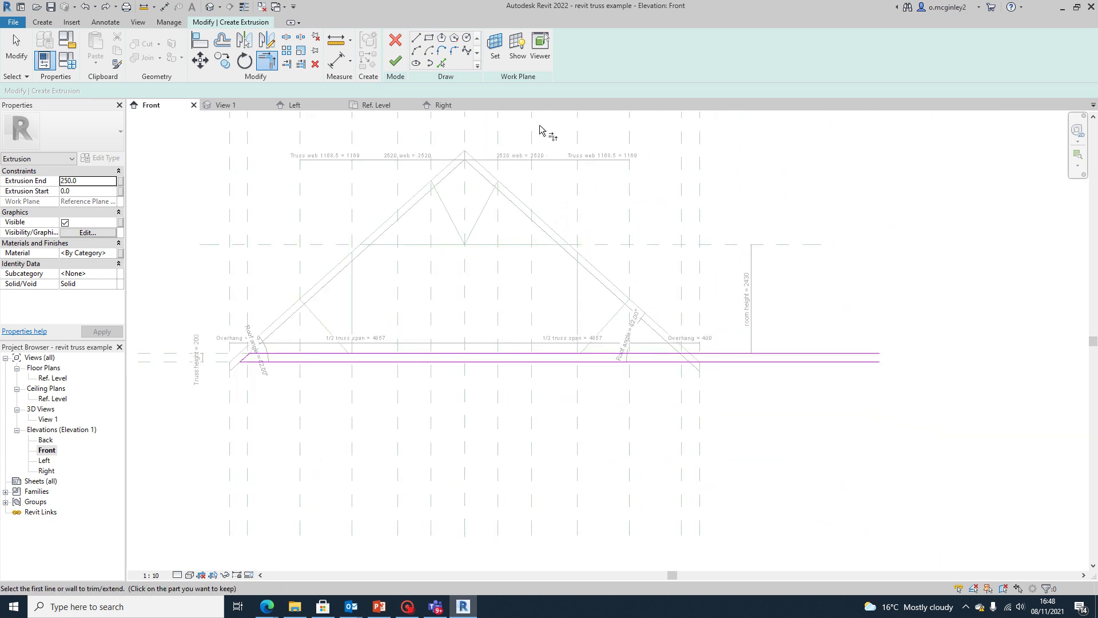
# Pick the right roof chord line into the bottom chord sketch with Pick Lines
pyautogui.click(443, 63)
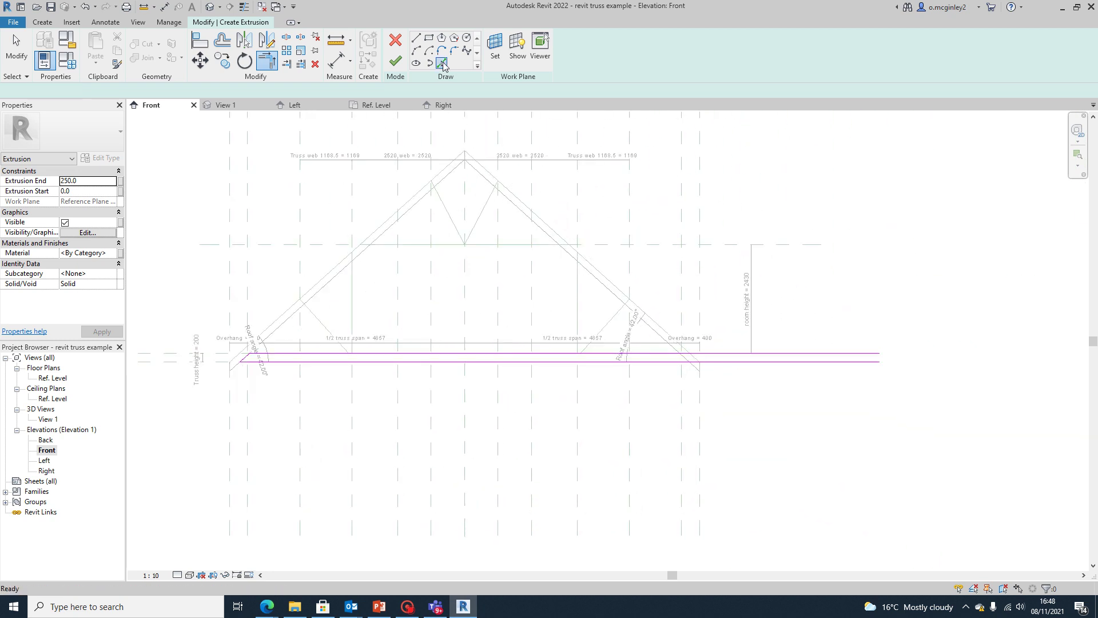
pyautogui.click(600, 287)
pyautogui.scroll(2, 739, 387)
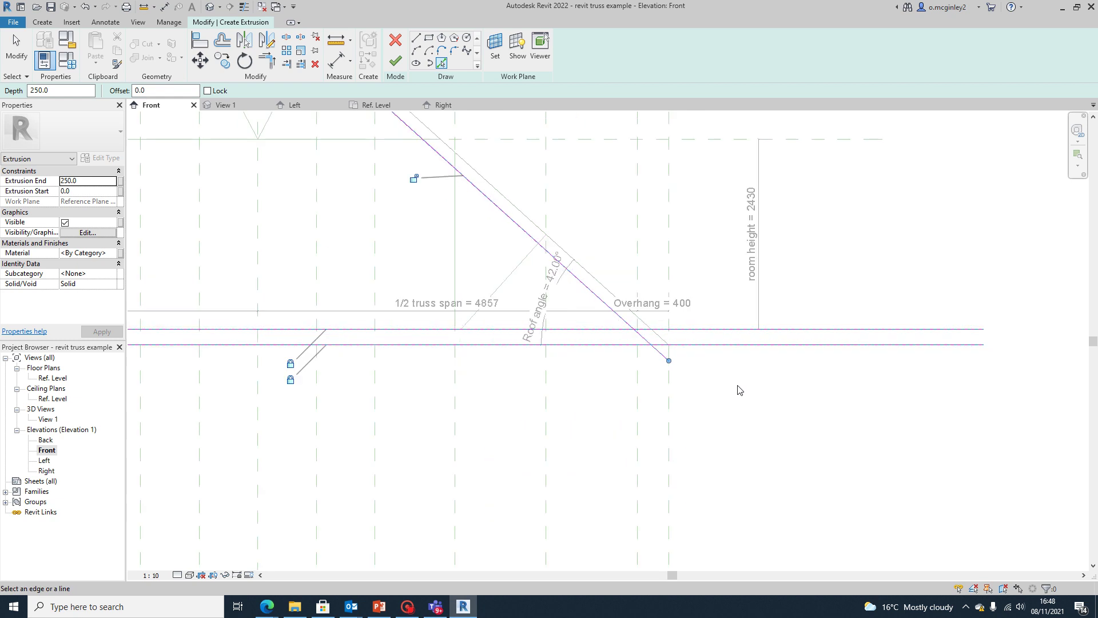
pyautogui.scroll(-5, 570, 343)
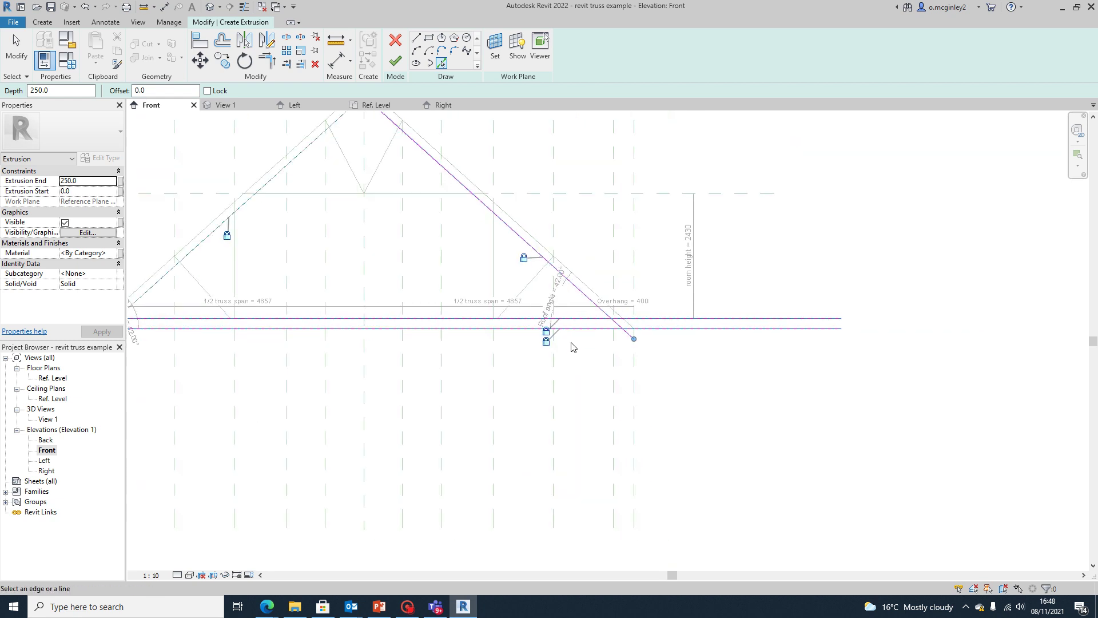
pyautogui.moveTo(537, 436); pyautogui.dragTo(615, 400, button='middle')
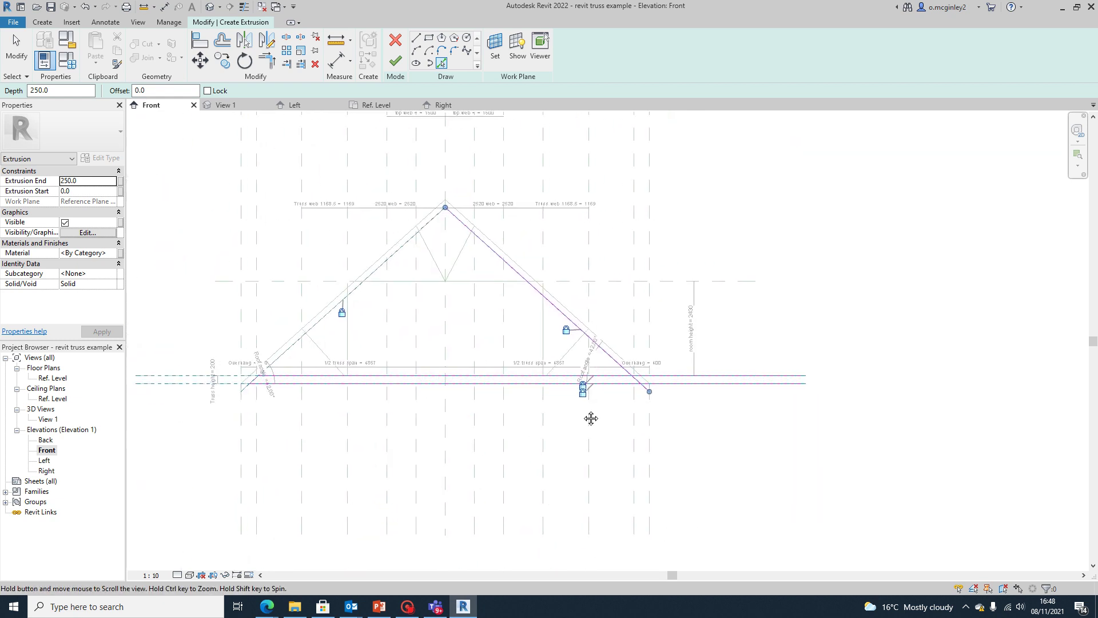
pyautogui.scroll(4, 591, 417)
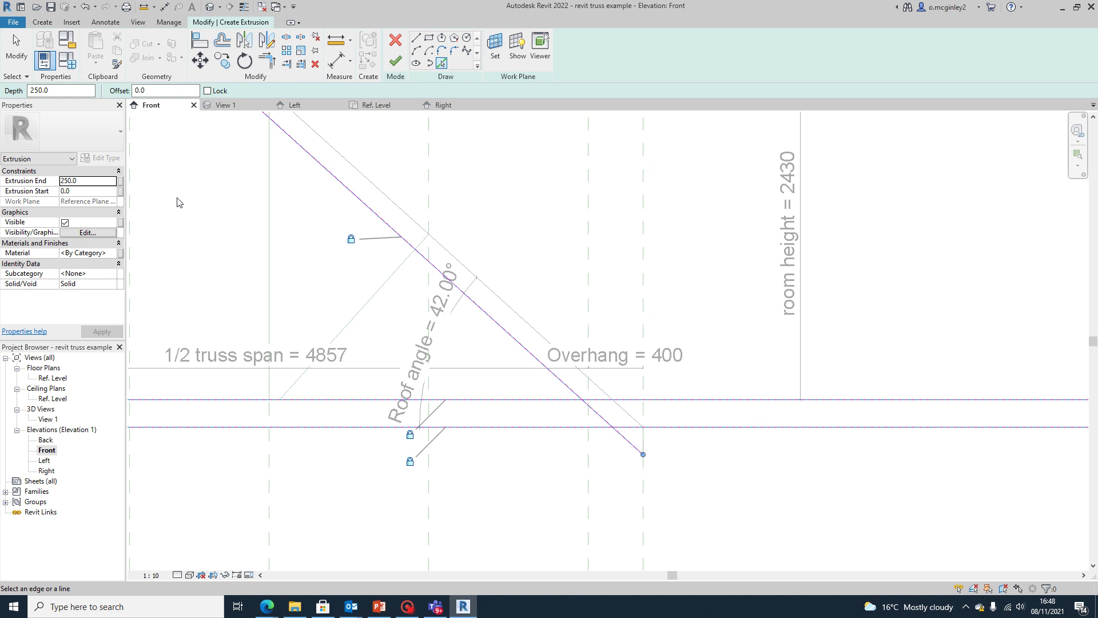
# Trim the upper horizontal line to a corner with the roof slope line at the right heel
pyautogui.click(267, 63)
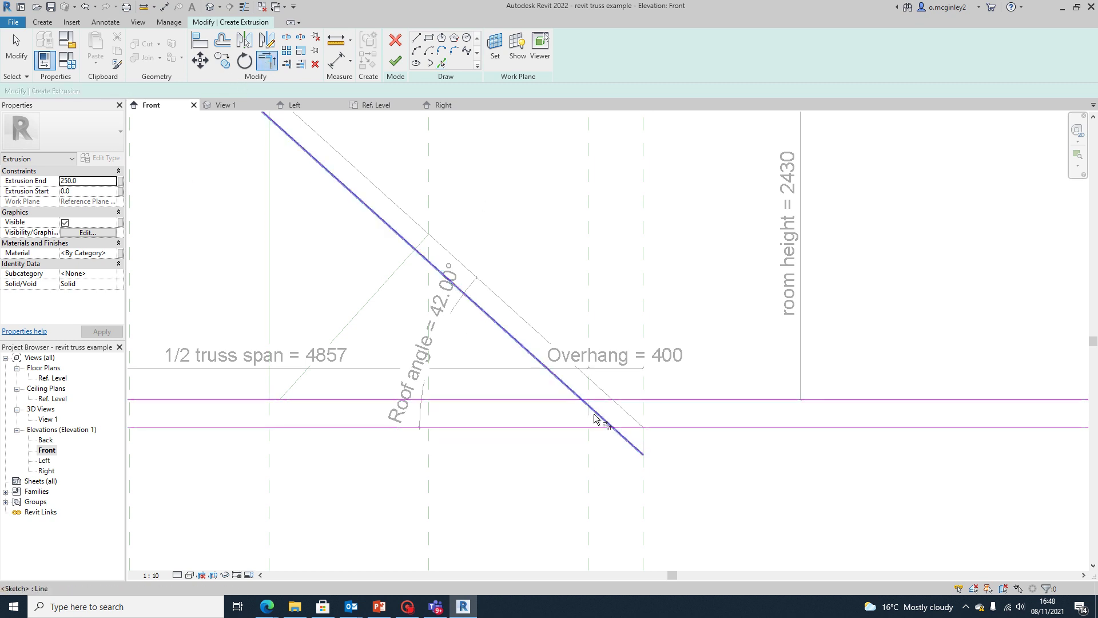
pyautogui.scroll(2, 597, 421)
pyautogui.scroll(-1, 601, 423)
pyautogui.scroll(-1, 643, 458)
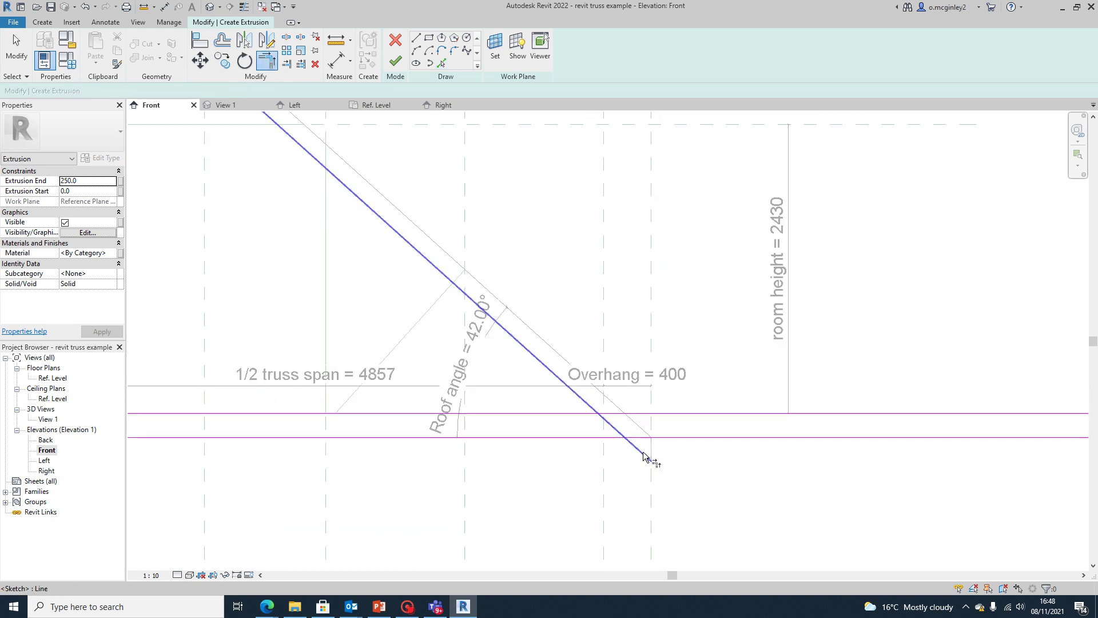
pyautogui.scroll(-2, 639, 458)
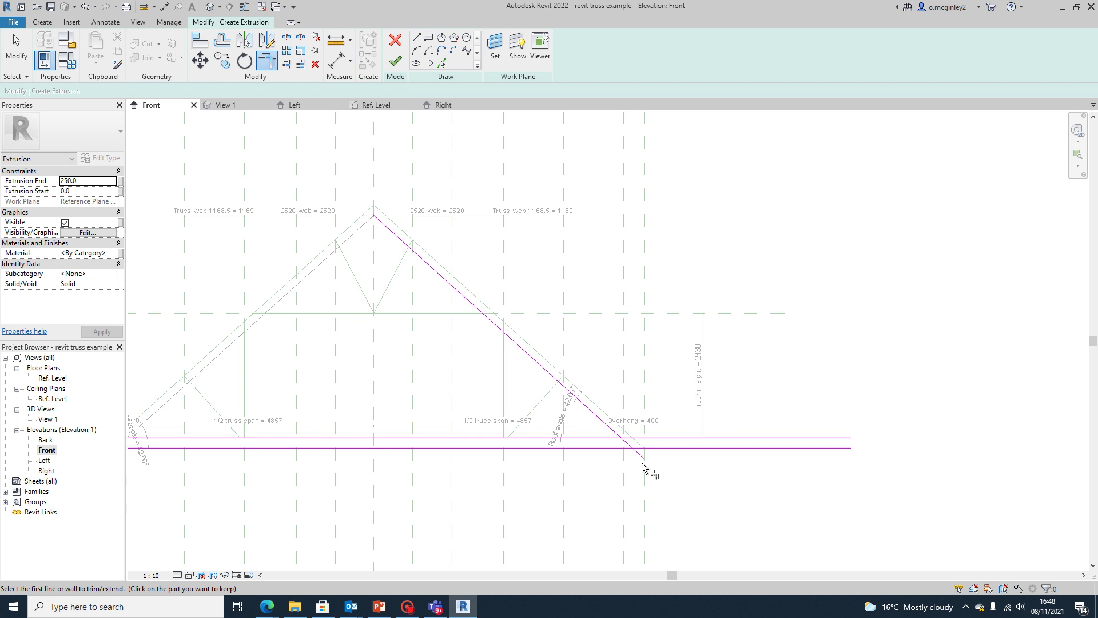
pyautogui.scroll(-2, 624, 469)
pyautogui.scroll(2, 652, 461)
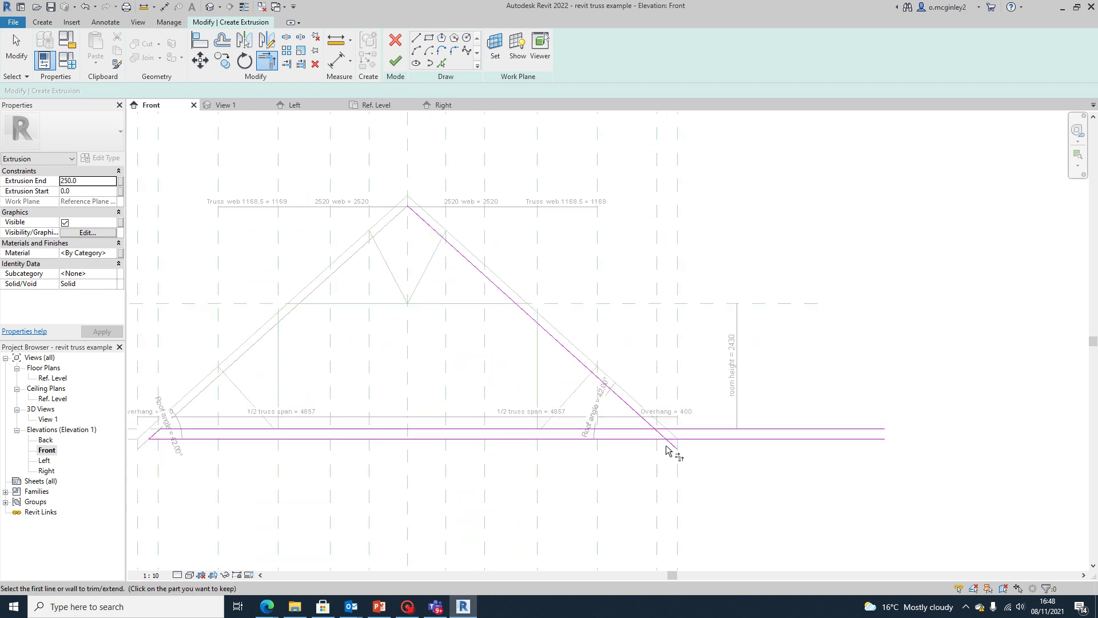
pyautogui.scroll(2, 683, 445)
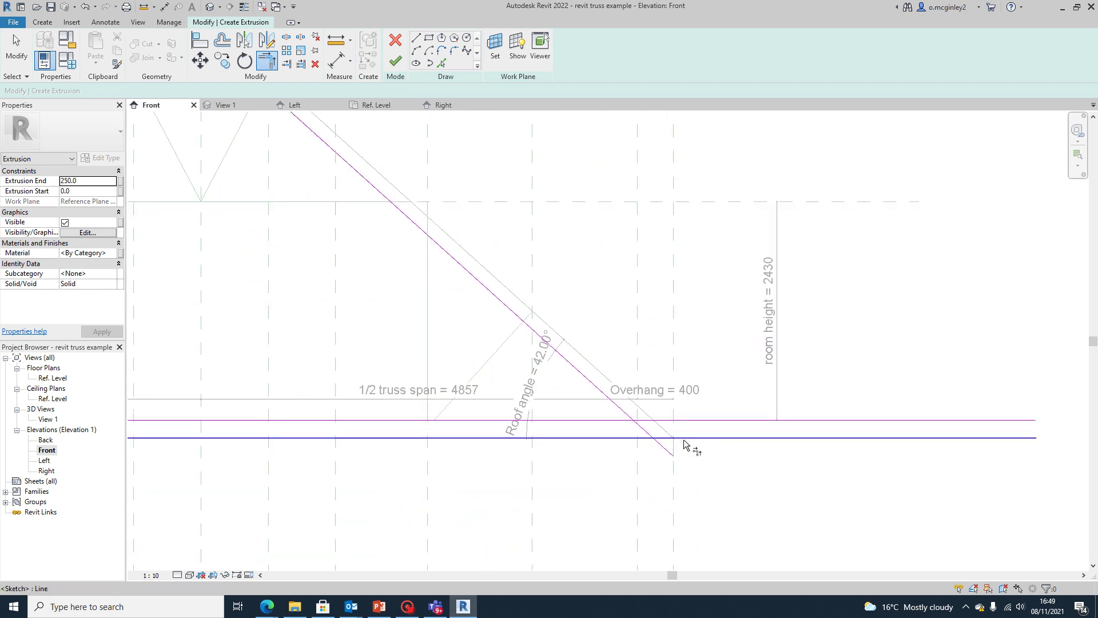
pyautogui.press('t')
pyautogui.press('r')
pyautogui.scroll(-3, 769, 447)
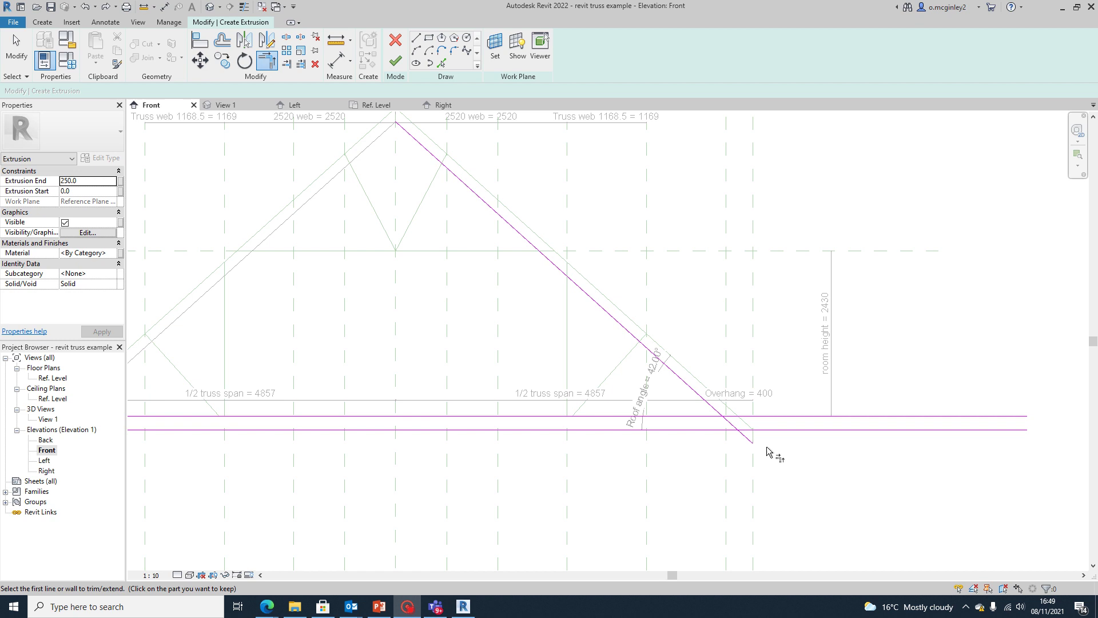
pyautogui.scroll(2, 707, 432)
pyautogui.scroll(2, 707, 417)
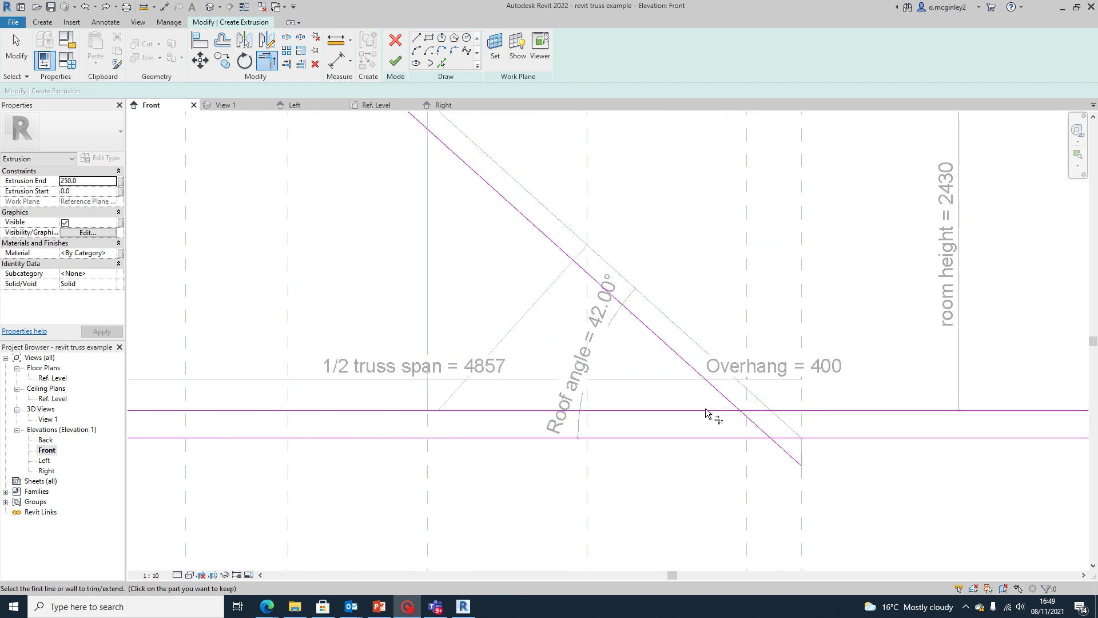
pyautogui.scroll(2, 716, 413)
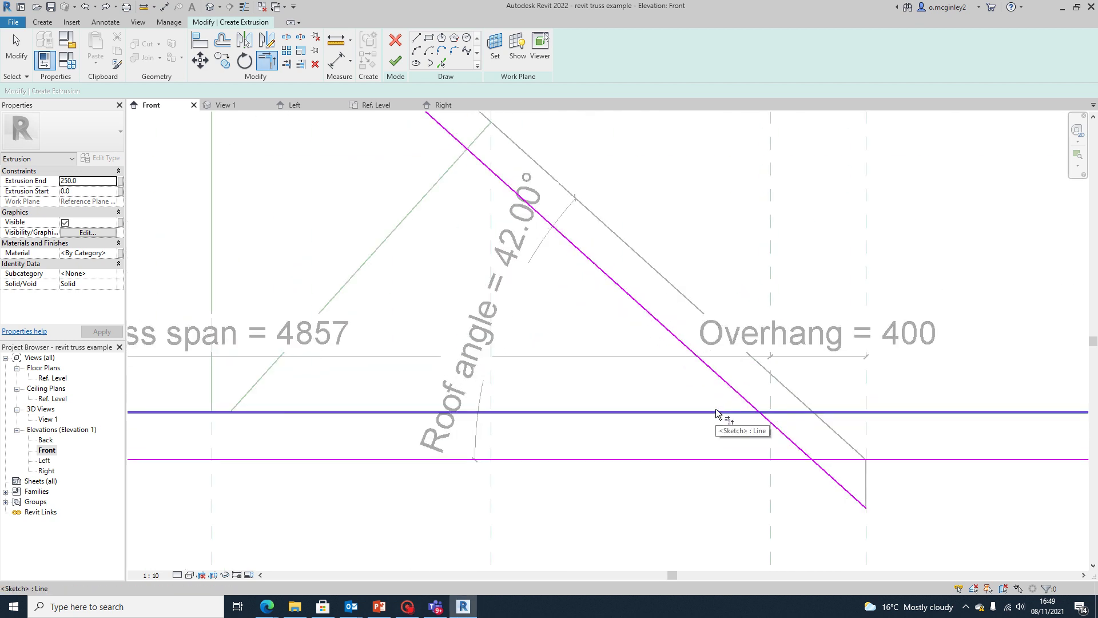
pyautogui.click(754, 411)
pyautogui.click(789, 446)
pyautogui.scroll(-3, 772, 512)
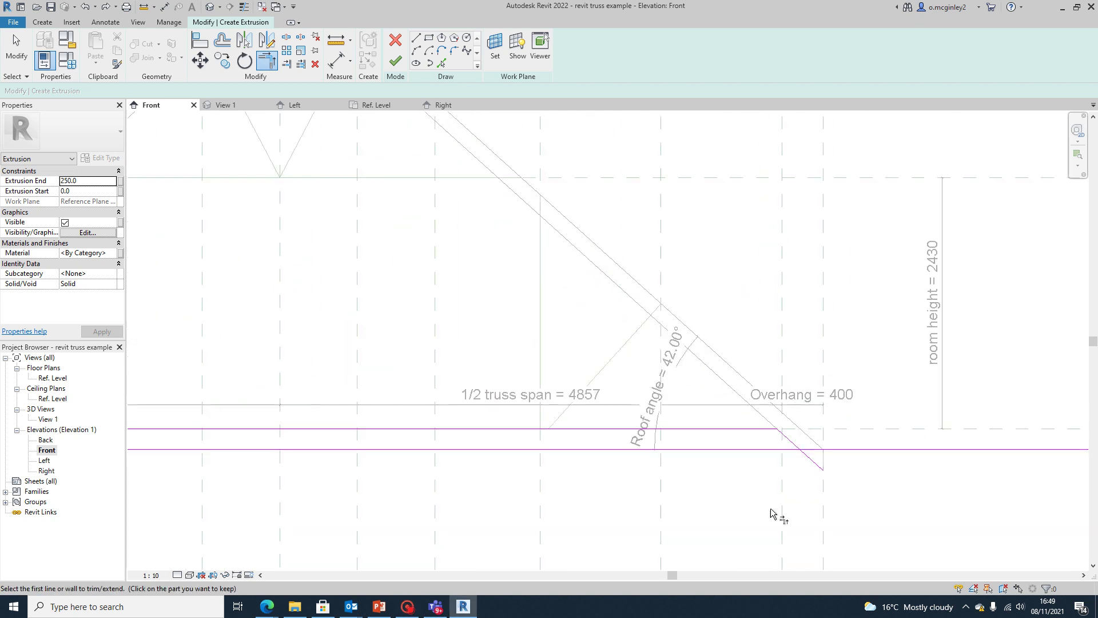
pyautogui.scroll(2, 818, 512)
pyautogui.scroll(-3, 827, 502)
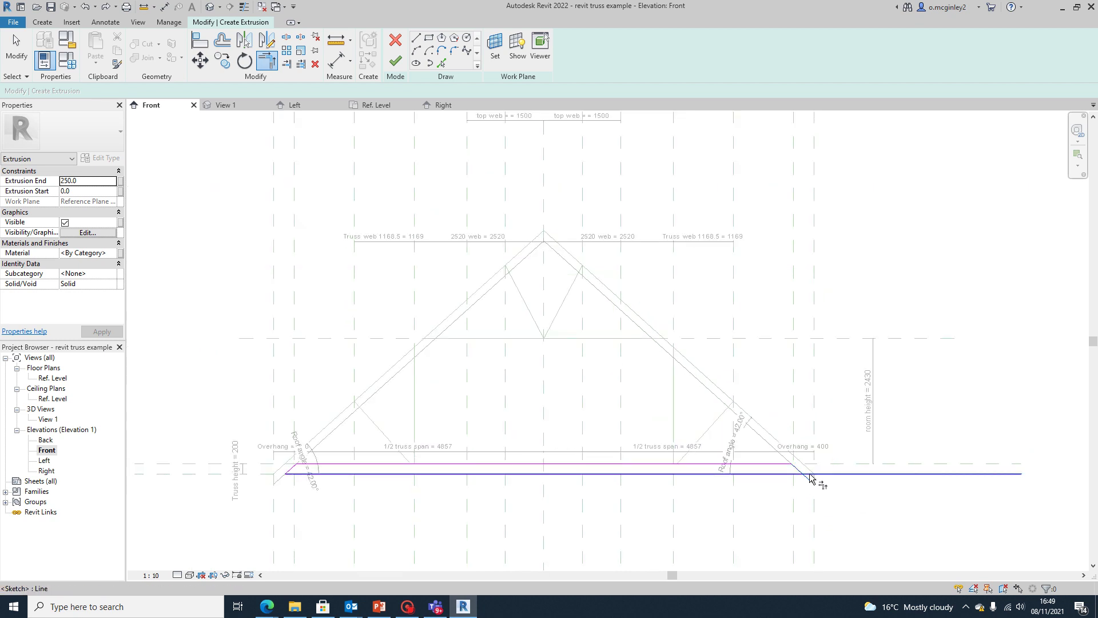
# Undo the wrong trim on the lower line and cut the diagonal off at the lower line
pyautogui.click(811, 479)
pyautogui.click(85, 8)
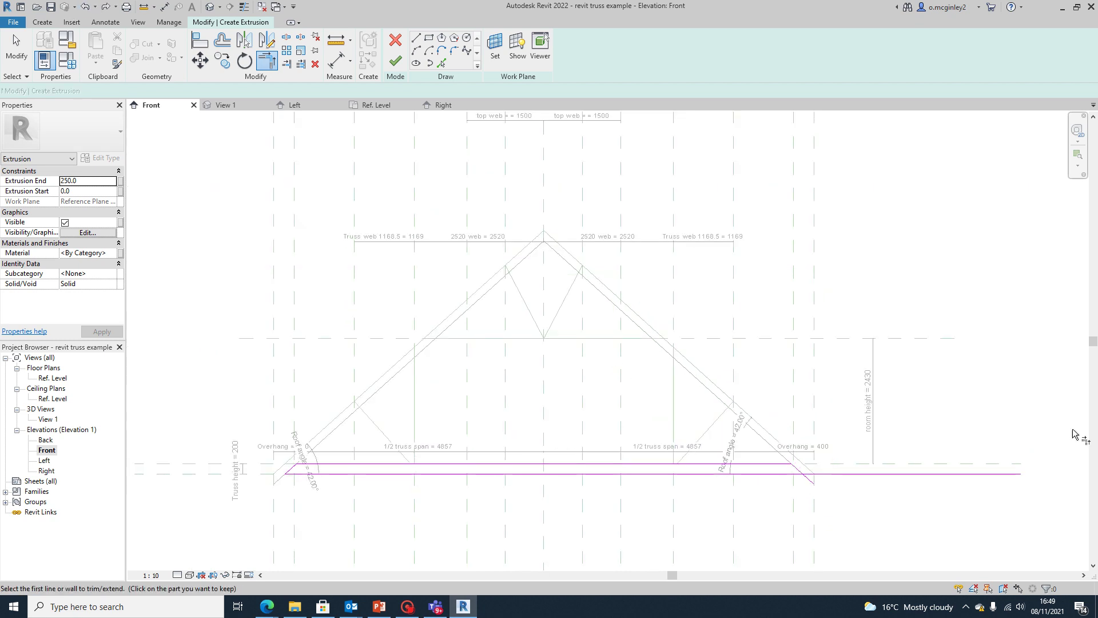
pyautogui.scroll(5, 866, 494)
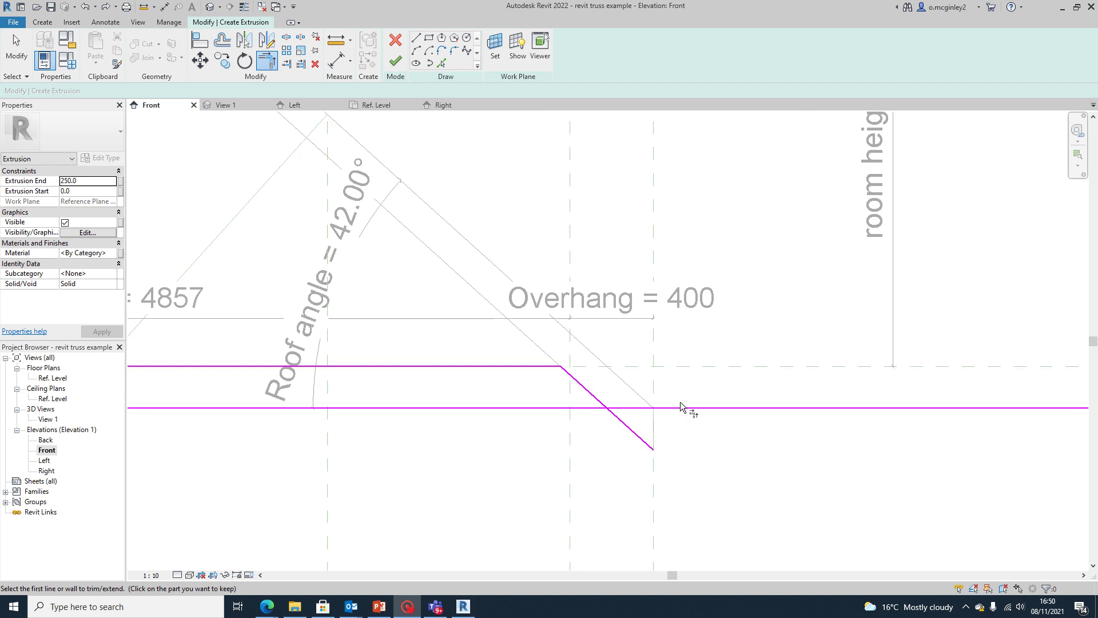
pyautogui.scroll(1, 680, 407)
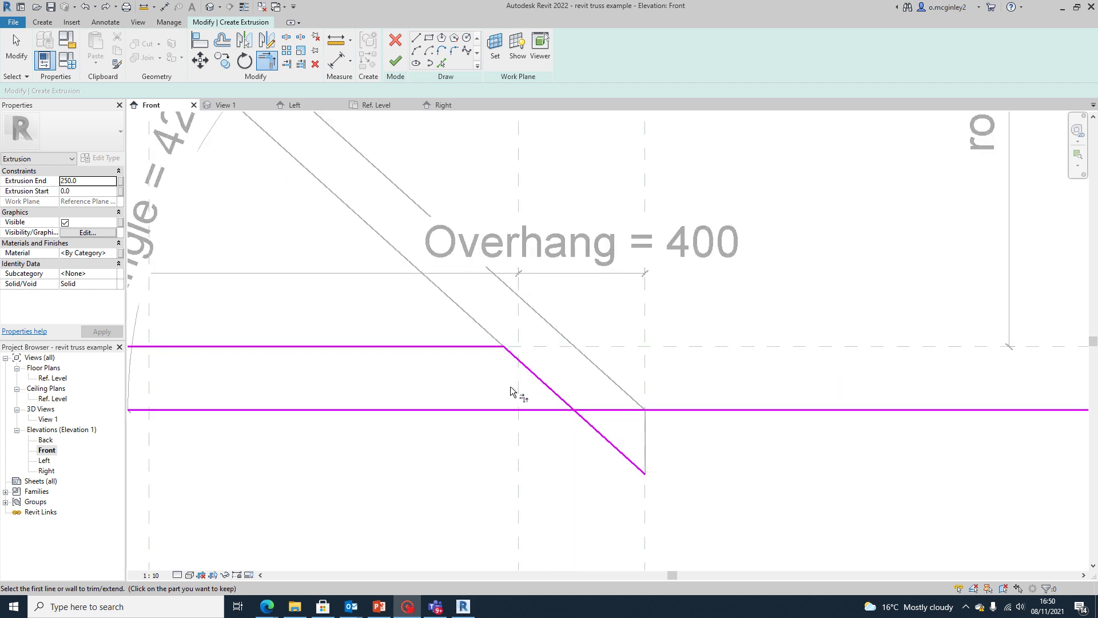
pyautogui.click(552, 396)
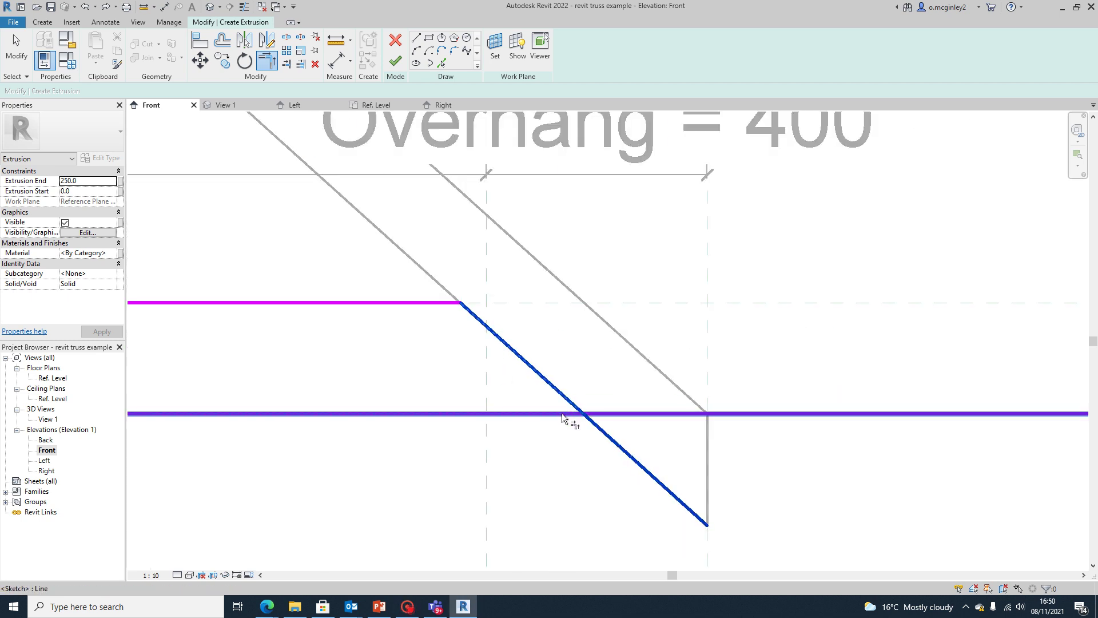
pyautogui.click(563, 411)
pyautogui.scroll(-1, 570, 445)
pyautogui.moveTo(571, 445); pyautogui.dragTo(797, 421, button='middle')
pyautogui.scroll(-4, 797, 422)
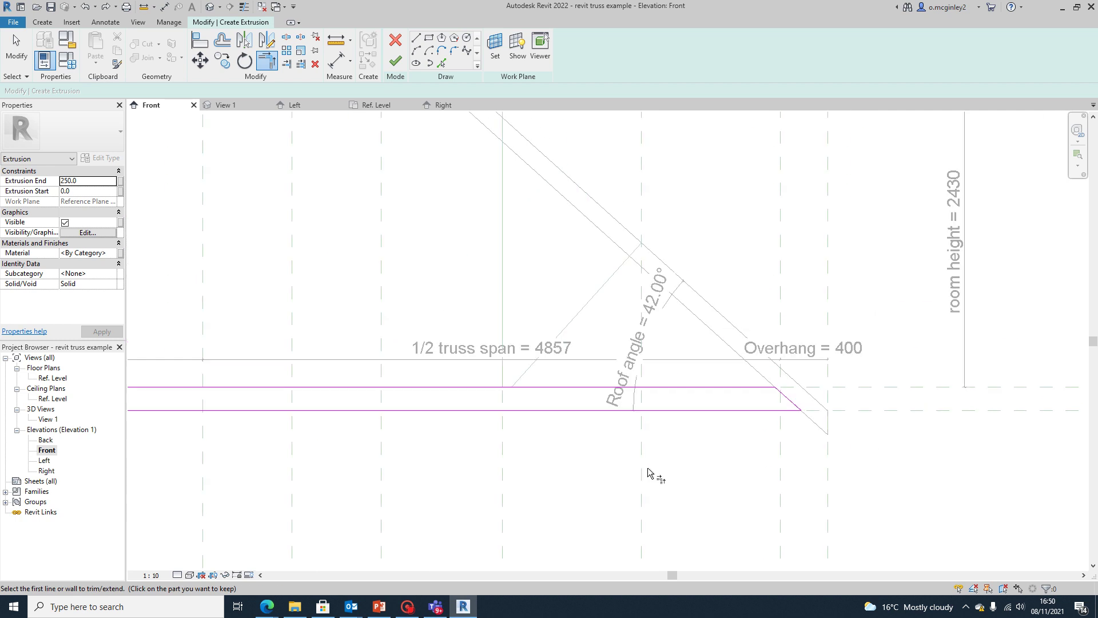
pyautogui.scroll(-2, 571, 458)
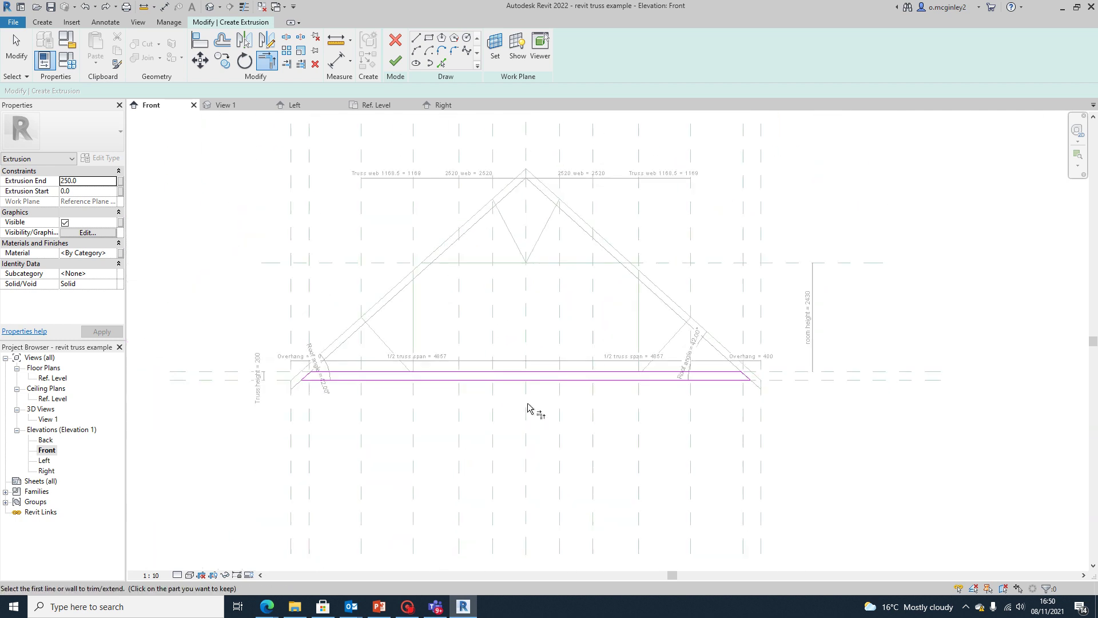
pyautogui.scroll(1, 594, 421)
# Finish the sketch to create the solid bottom chord extrusion
pyautogui.press('Escape')
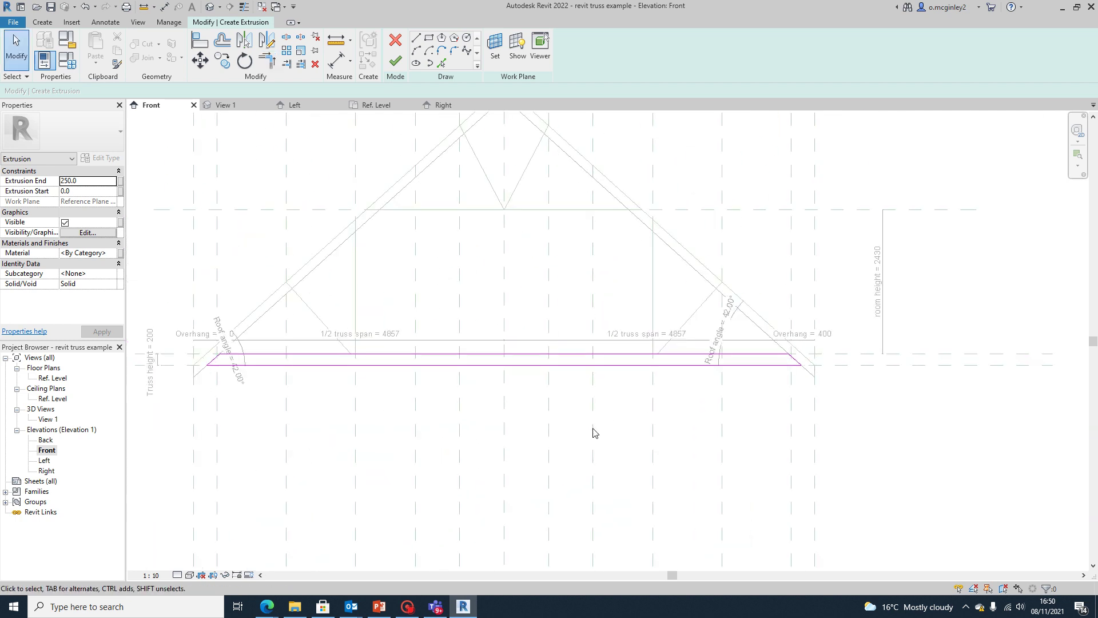
pyautogui.scroll(-1, 490, 417)
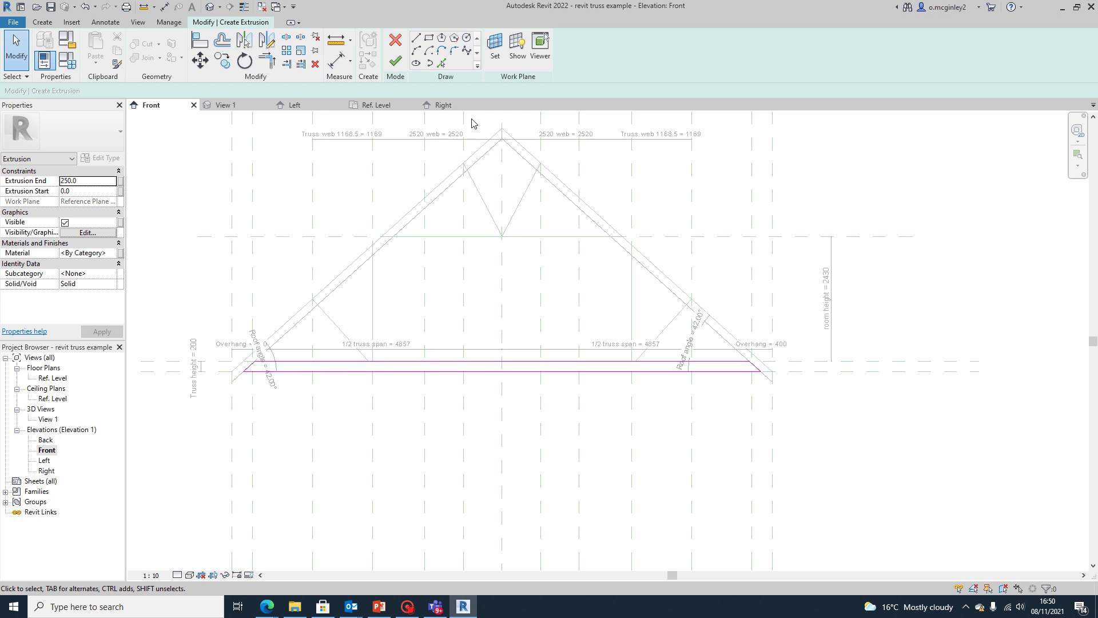
pyautogui.click(400, 60)
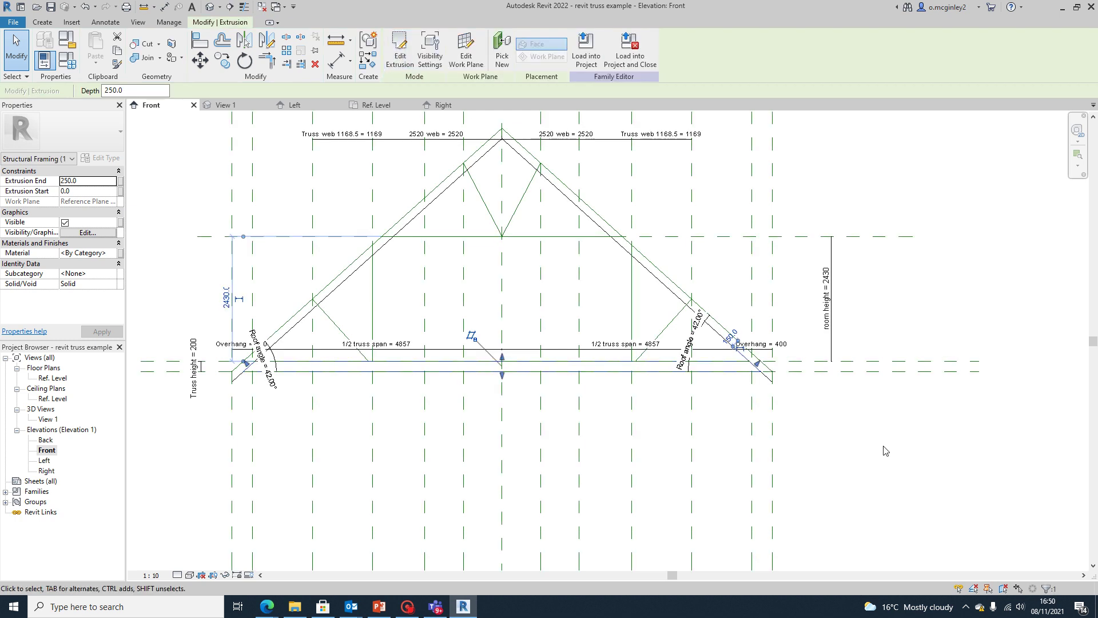
# Select and orbit the new bottom chord in 3D View 1 to inspect it
pyautogui.click(326, 374)
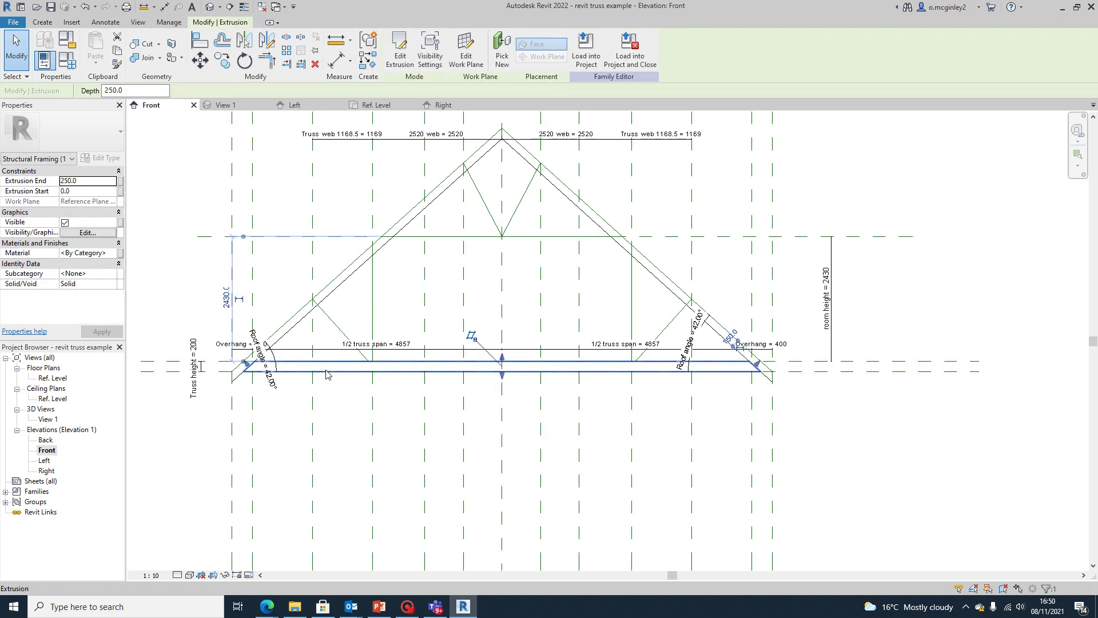
pyautogui.click(855, 486)
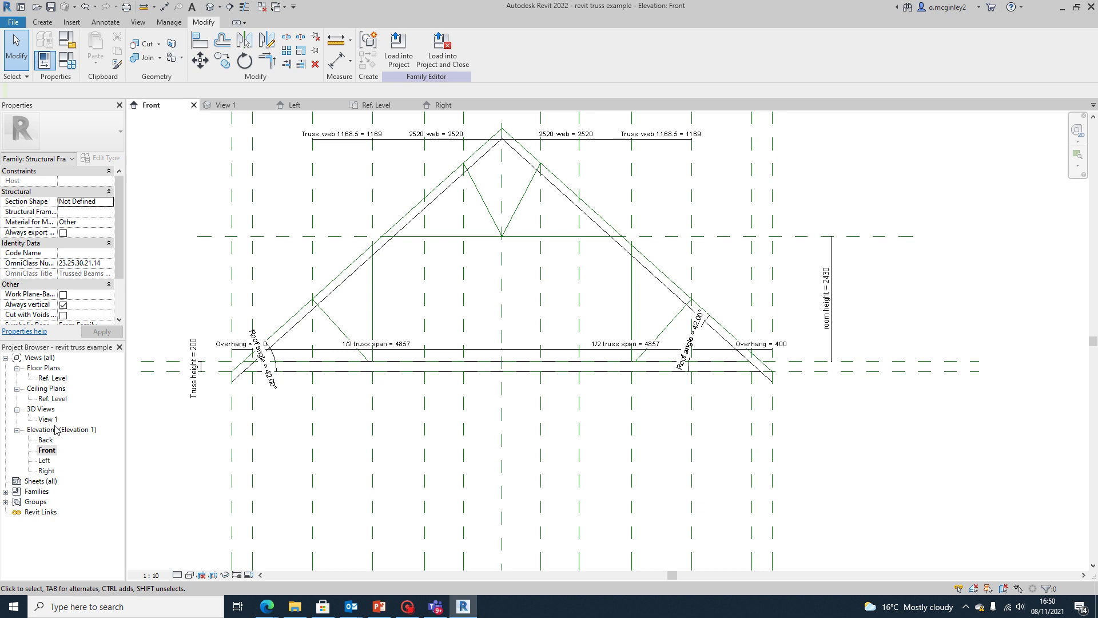
pyautogui.doubleClick(49, 417)
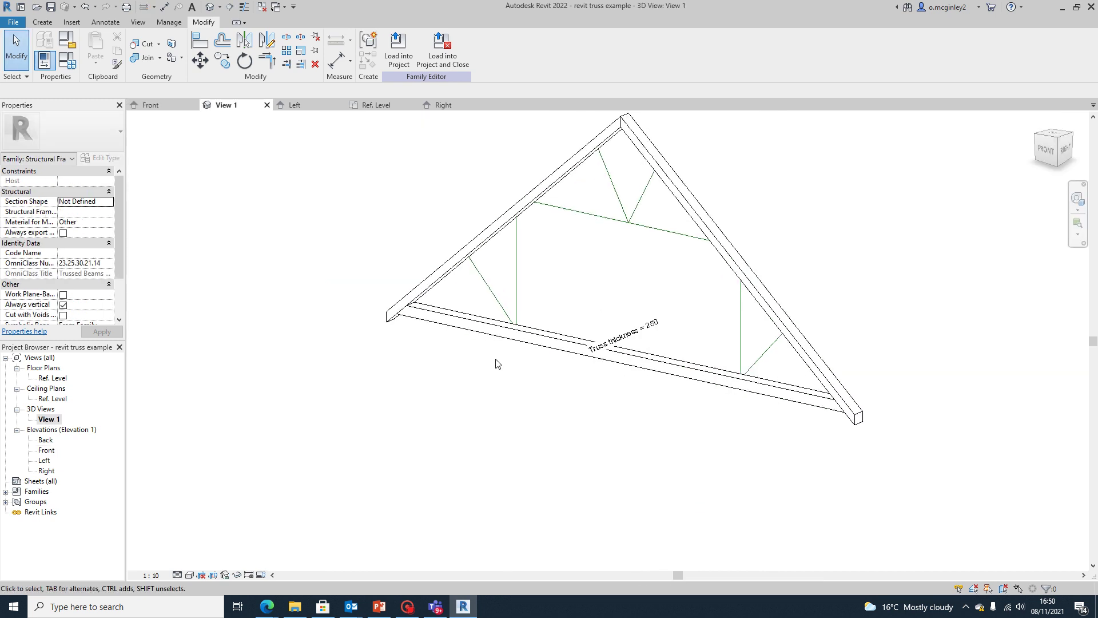
pyautogui.click(542, 347)
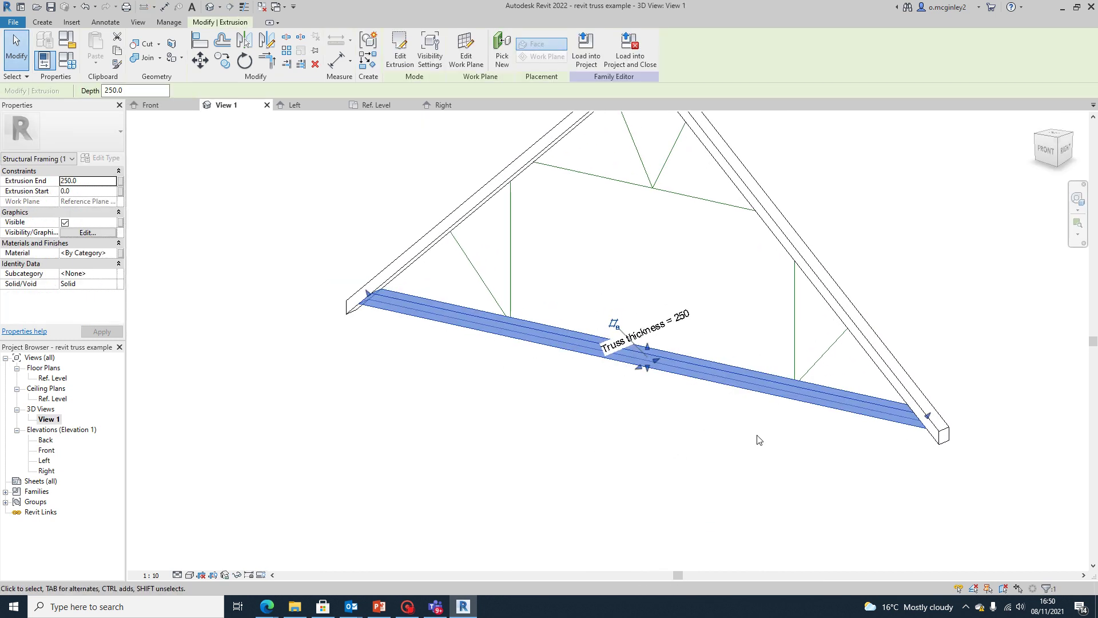
pyautogui.keyDown('shift'); pyautogui.moveTo(596, 446); pyautogui.dragTo(462, 389, button='middle'); pyautogui.keyUp('shift')
pyautogui.press('Escape')
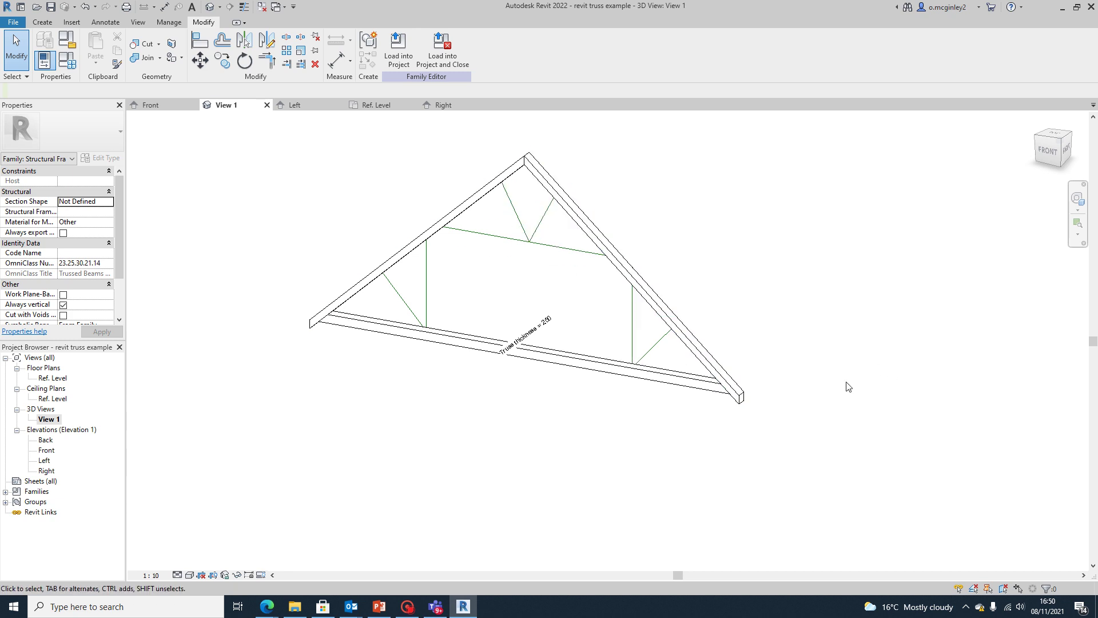
pyautogui.scroll(-3, 787, 442)
pyautogui.moveTo(622, 503); pyautogui.dragTo(554, 478, button='middle')
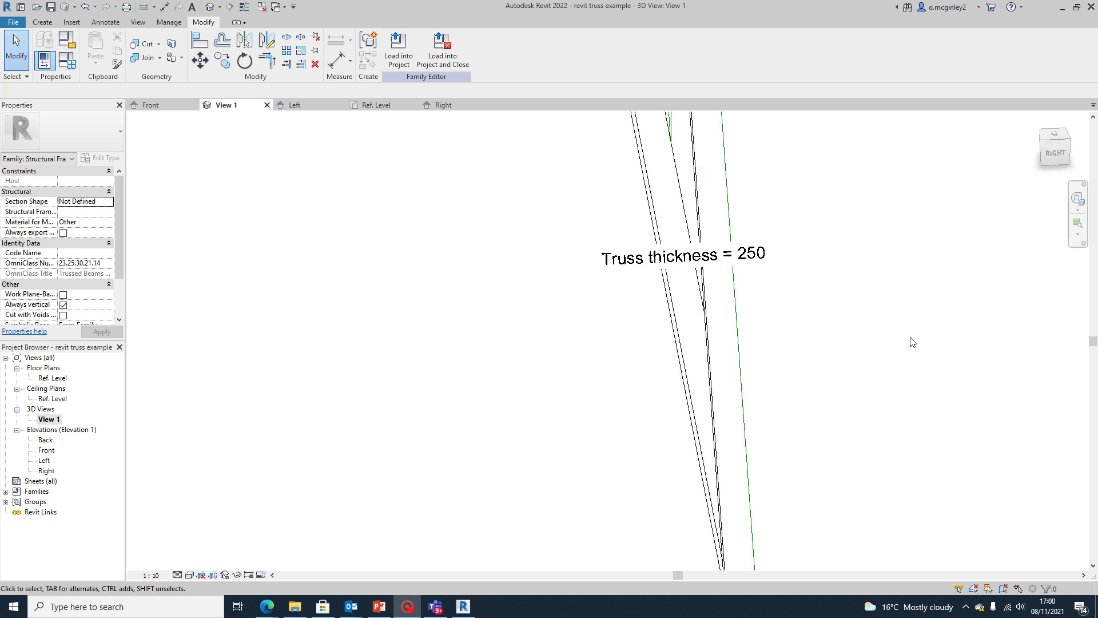
# In the Left elevation, select the bottom chord extrusion and confirm its Depth is 250
pyautogui.doubleClick(48, 451)
pyautogui.click(543, 277)
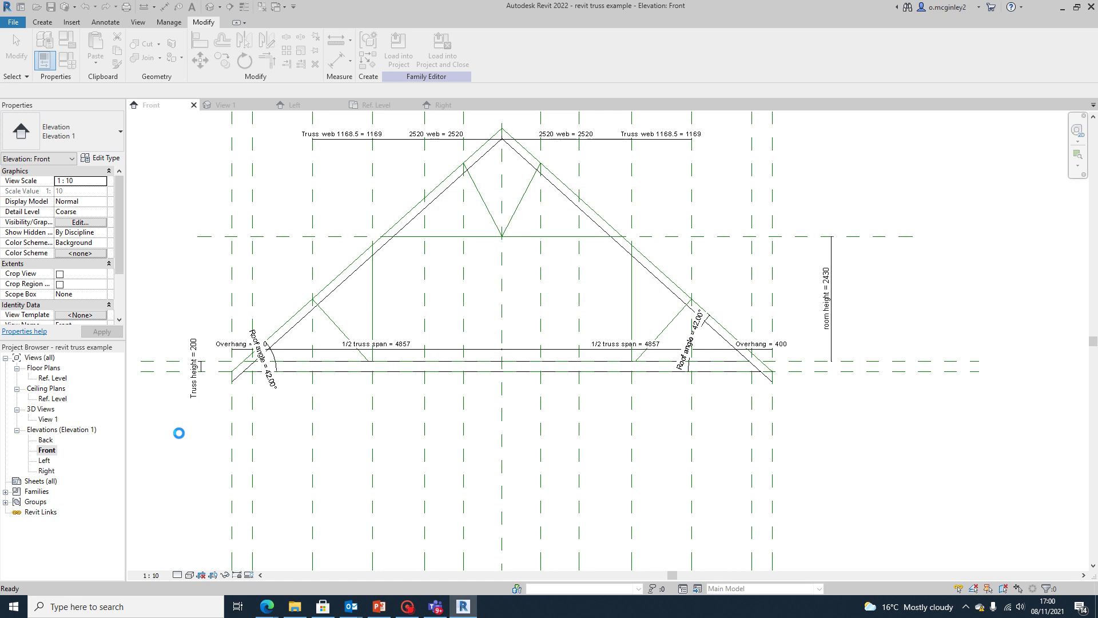
pyautogui.doubleClick(44, 459)
pyautogui.scroll(2, 620, 304)
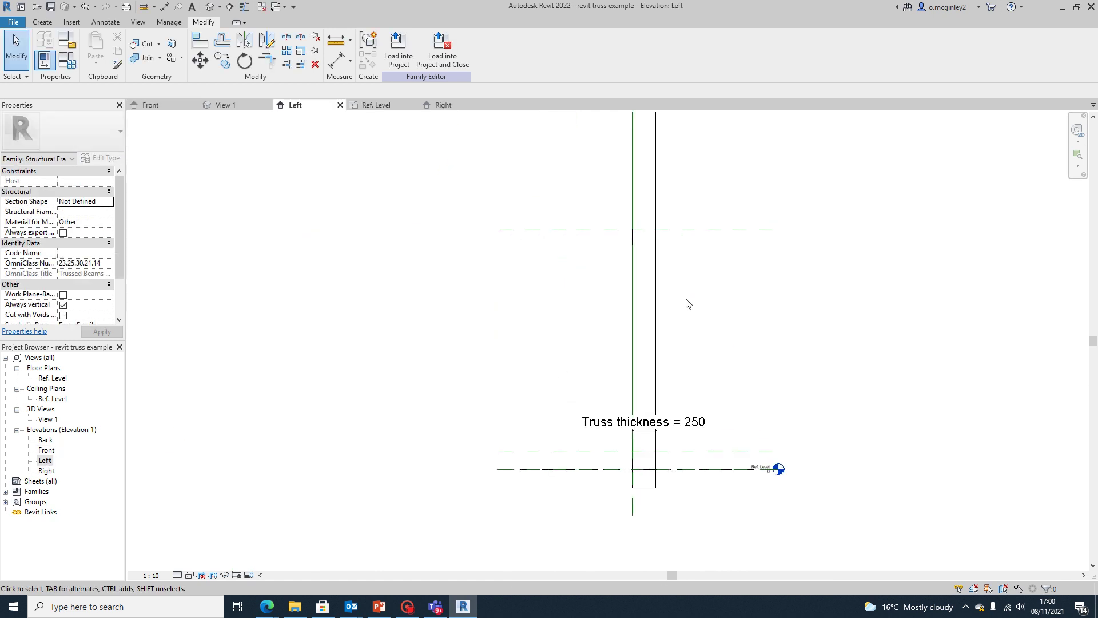
pyautogui.scroll(-3, 698, 306)
pyautogui.moveTo(698, 306); pyautogui.dragTo(650, 345, button='middle')
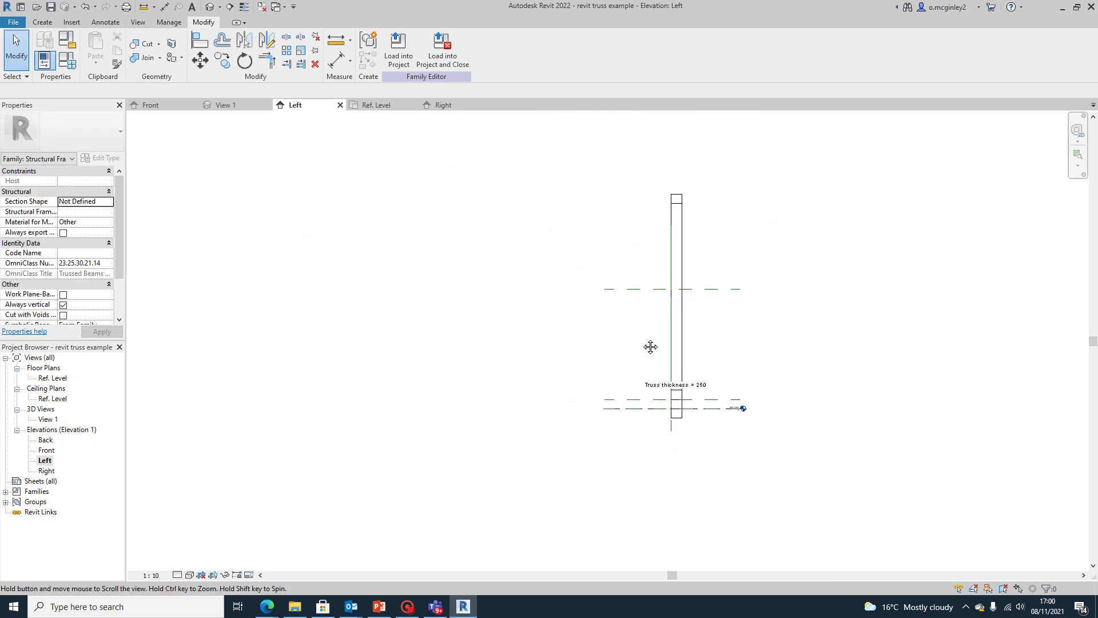
pyautogui.scroll(5, 666, 400)
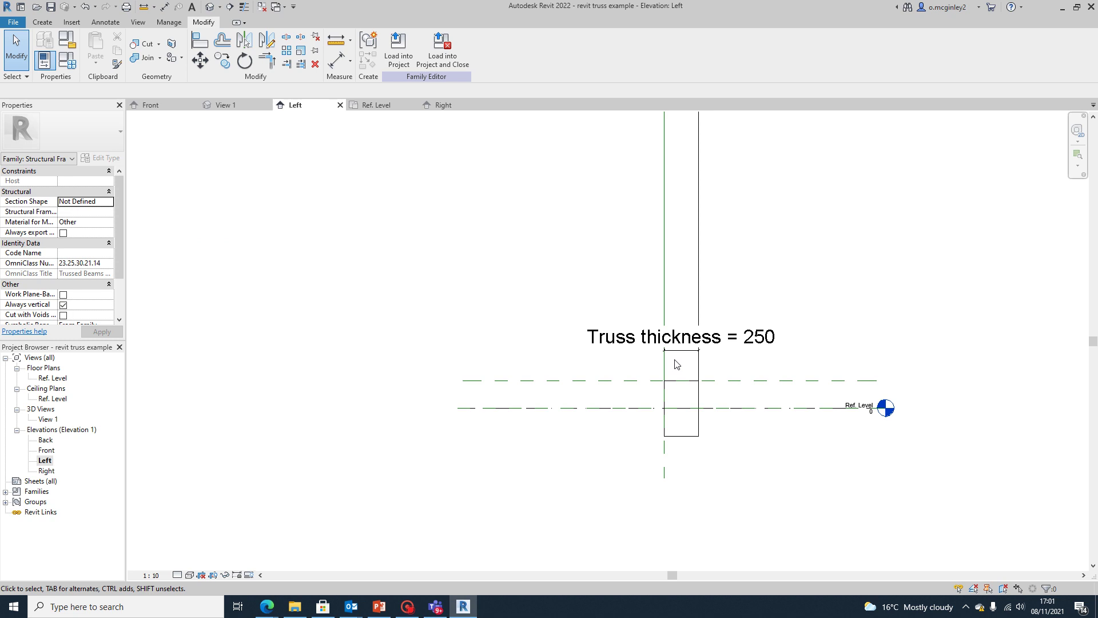
pyautogui.click(675, 395)
pyautogui.scroll(2, 675, 398)
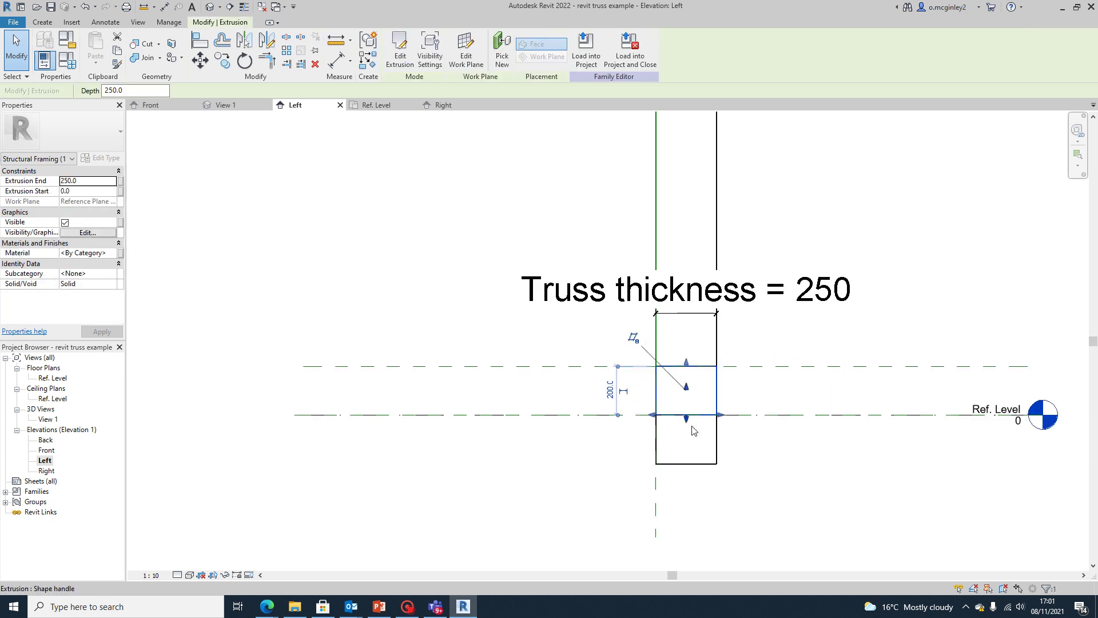
pyautogui.scroll(-3, 693, 366)
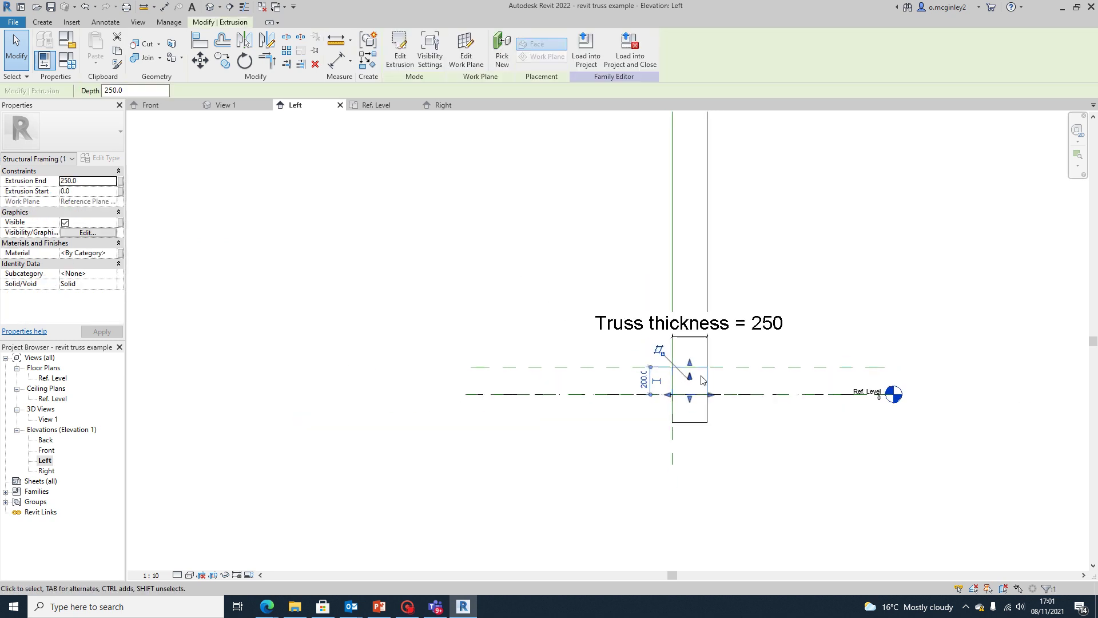
pyautogui.scroll(2, 662, 390)
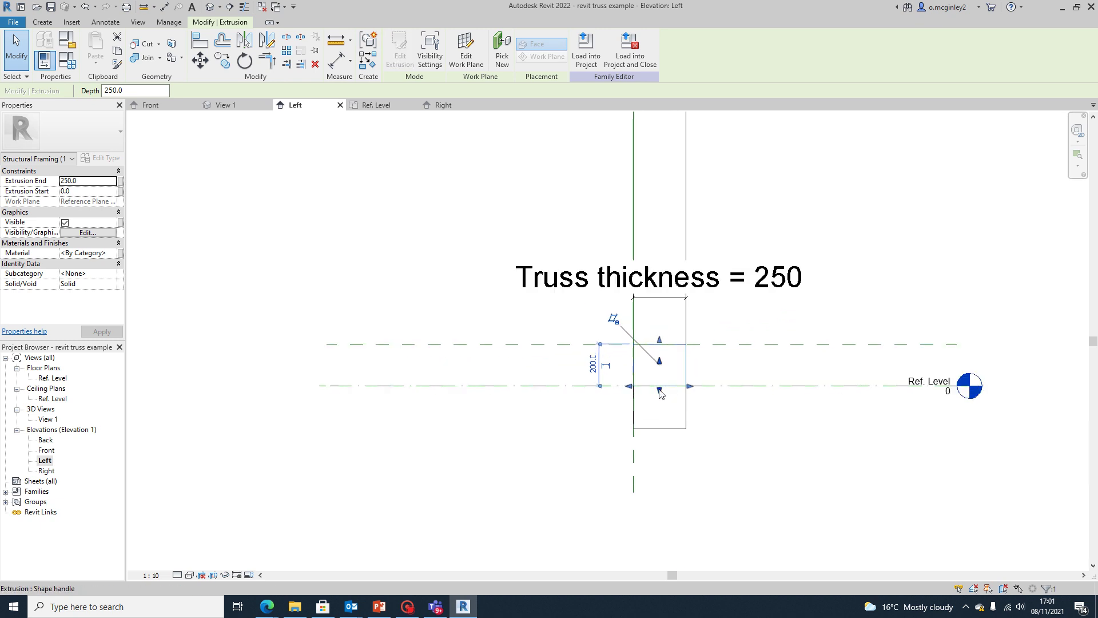
pyautogui.scroll(2, 638, 386)
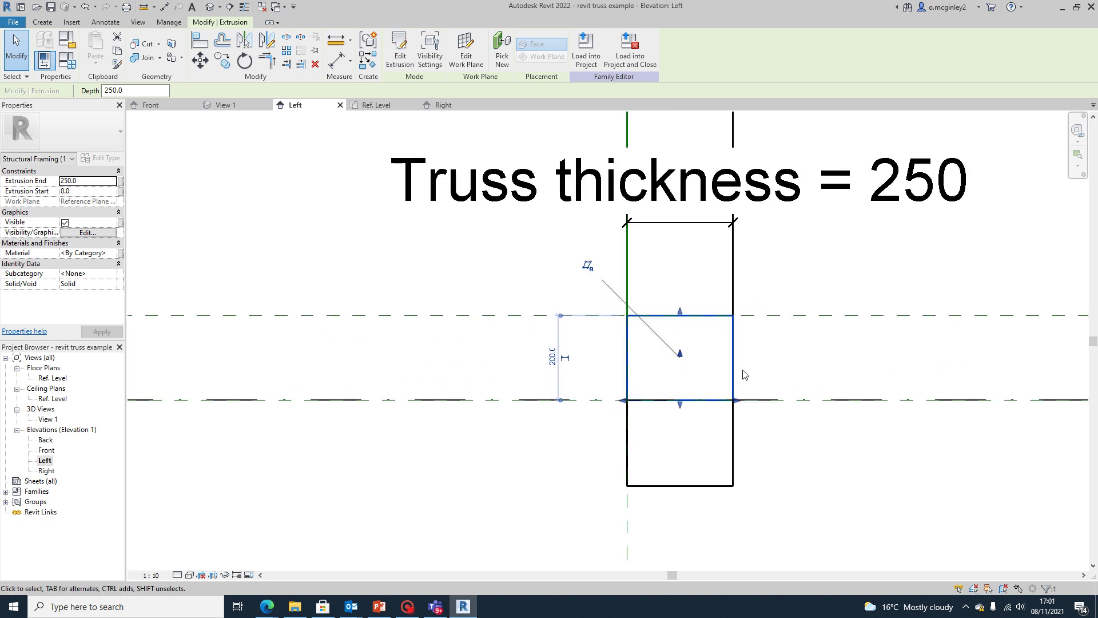
pyautogui.scroll(-3, 742, 358)
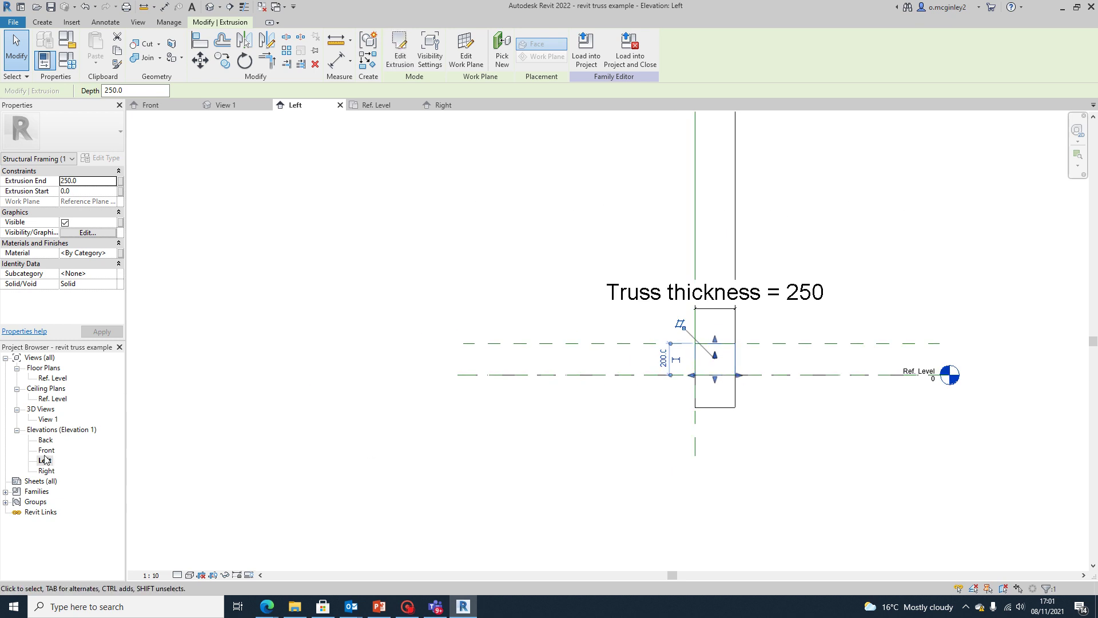
# Select the Truss thickness dimension and review Family Types, closing it without changes
pyautogui.click(753, 365)
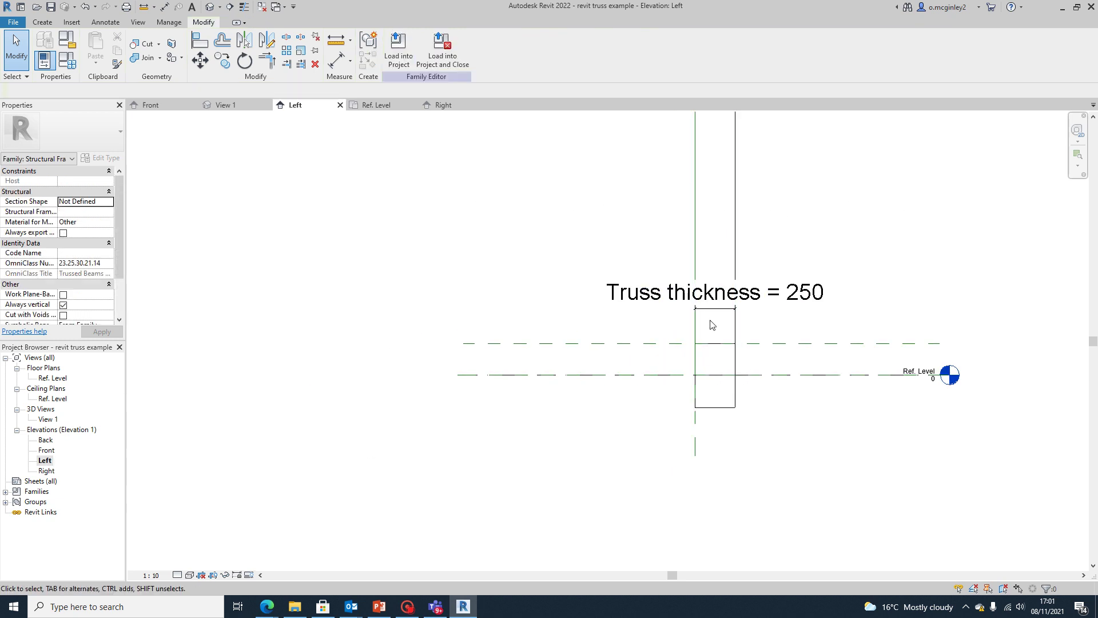
pyautogui.scroll(2, 707, 359)
pyautogui.scroll(-4, 704, 364)
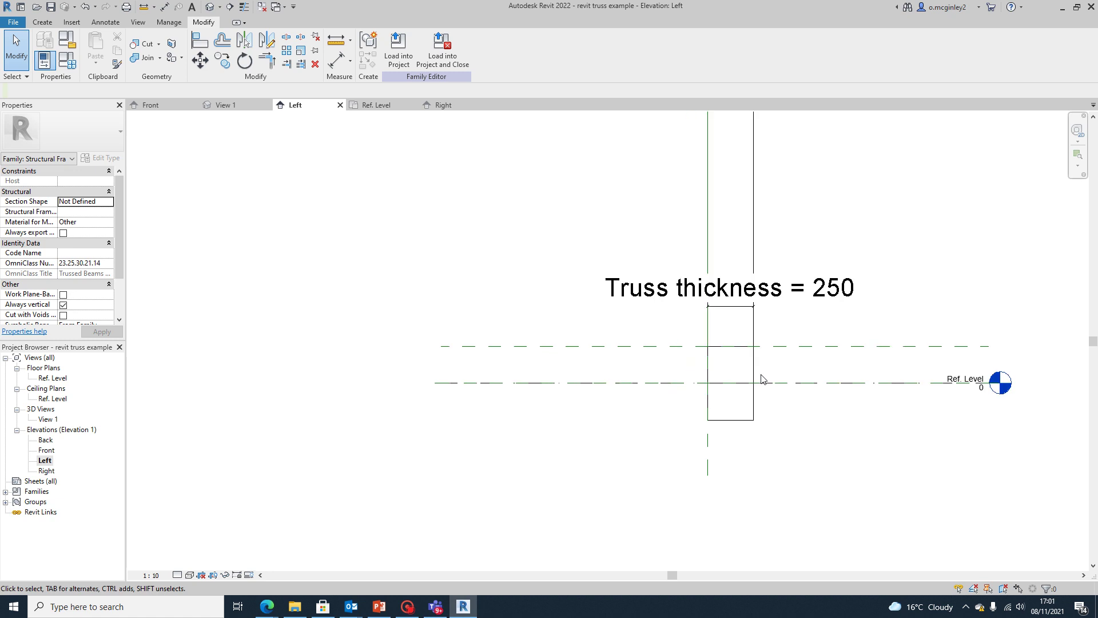
pyautogui.click(738, 322)
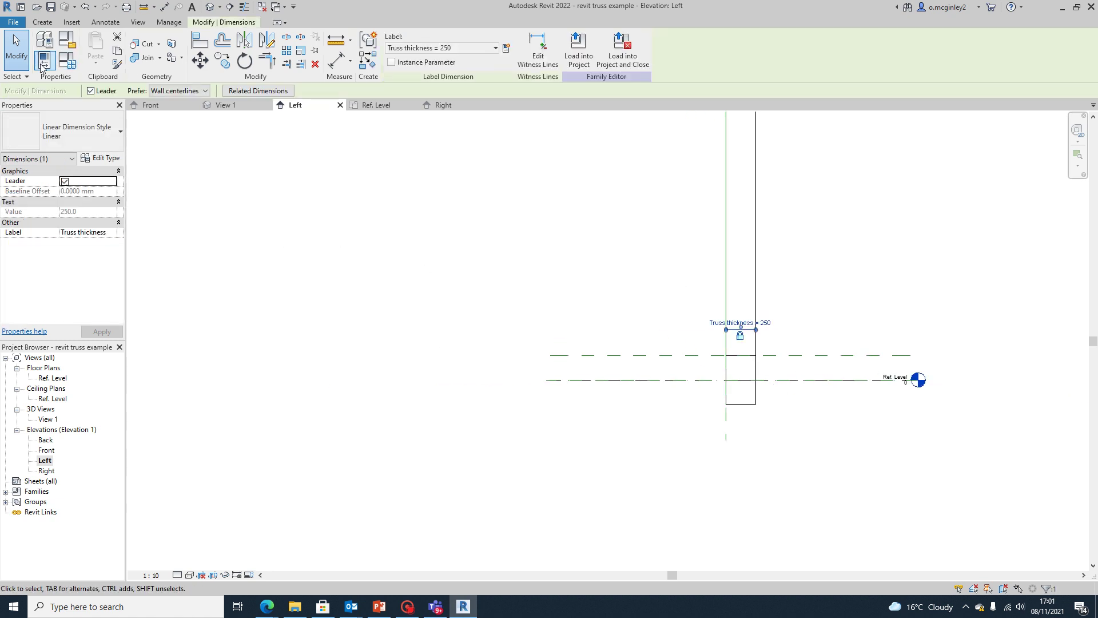
pyautogui.click(70, 67)
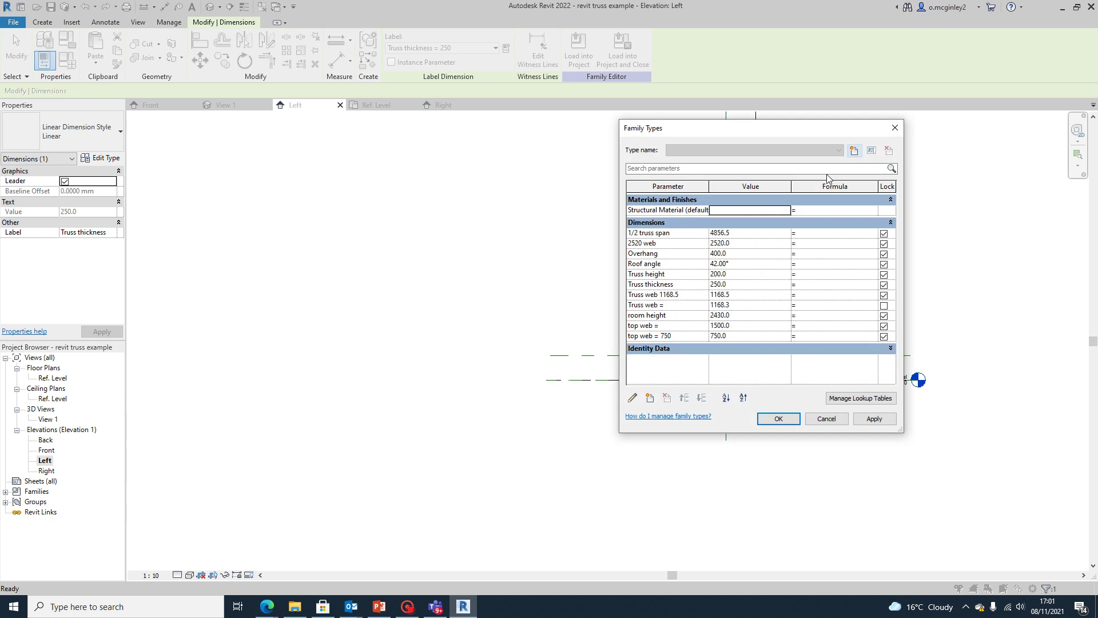
pyautogui.click(777, 419)
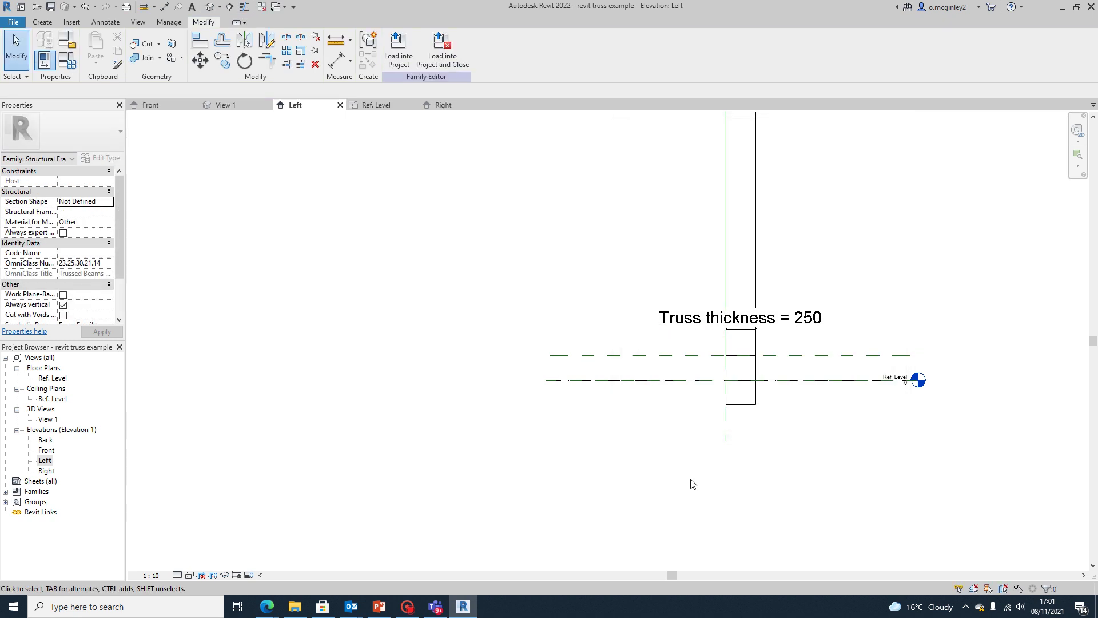
# Orbit the finished truss in 3D View 1 to see it from the front
pyautogui.doubleClick(49, 420)
pyautogui.scroll(-10, 592, 378)
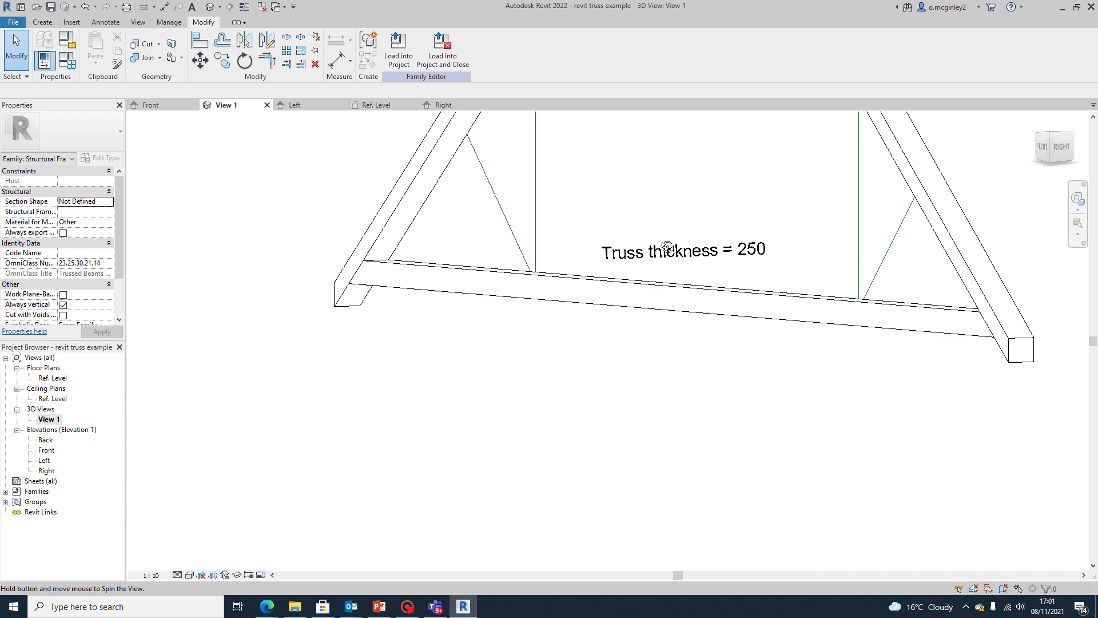
pyautogui.scroll(-3, 595, 326)
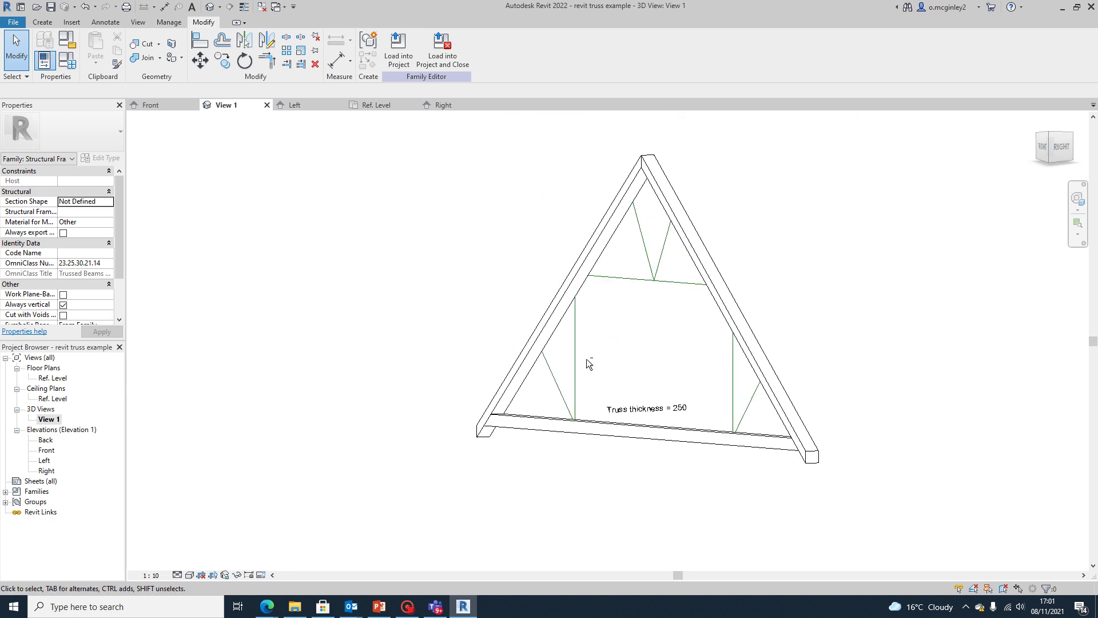
pyautogui.keyDown('shift'); pyautogui.moveTo(585, 359); pyautogui.dragTo(515, 332, button='middle'); pyautogui.keyUp('shift')
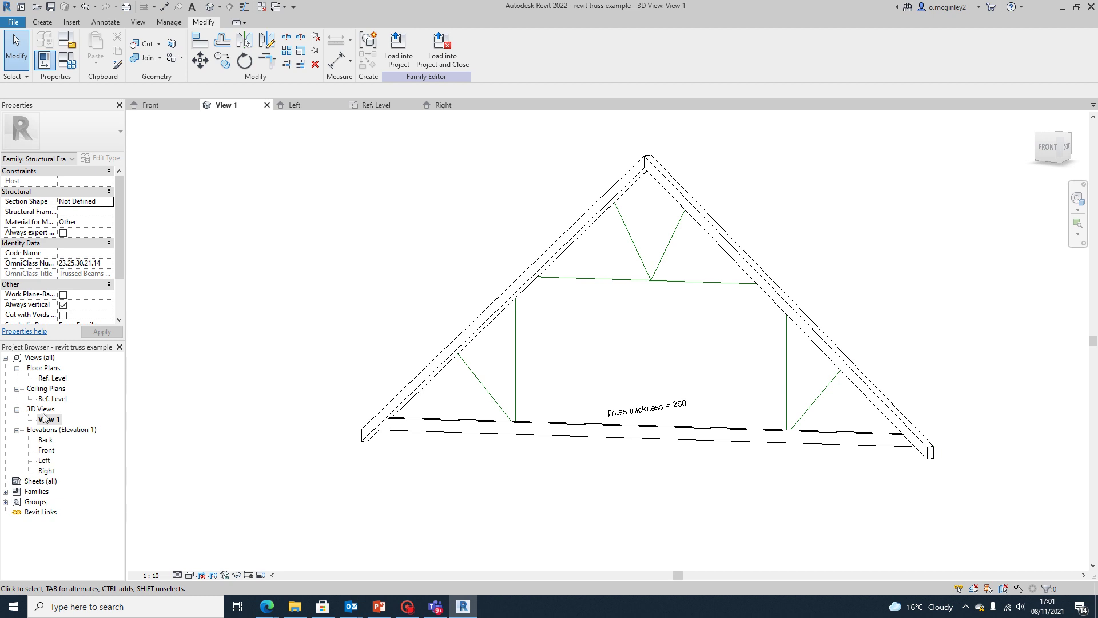
# Go to the Front elevation, zoomed in on the left rafter and overhang
pyautogui.doubleClick(46, 451)
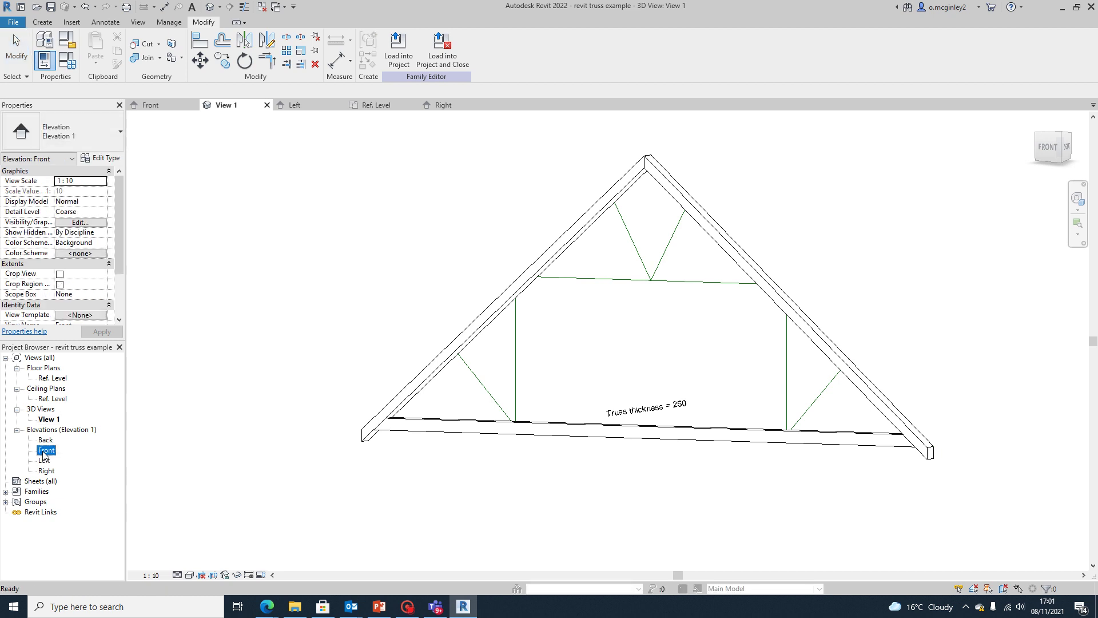
pyautogui.scroll(-3, 515, 429)
pyautogui.scroll(2, 592, 448)
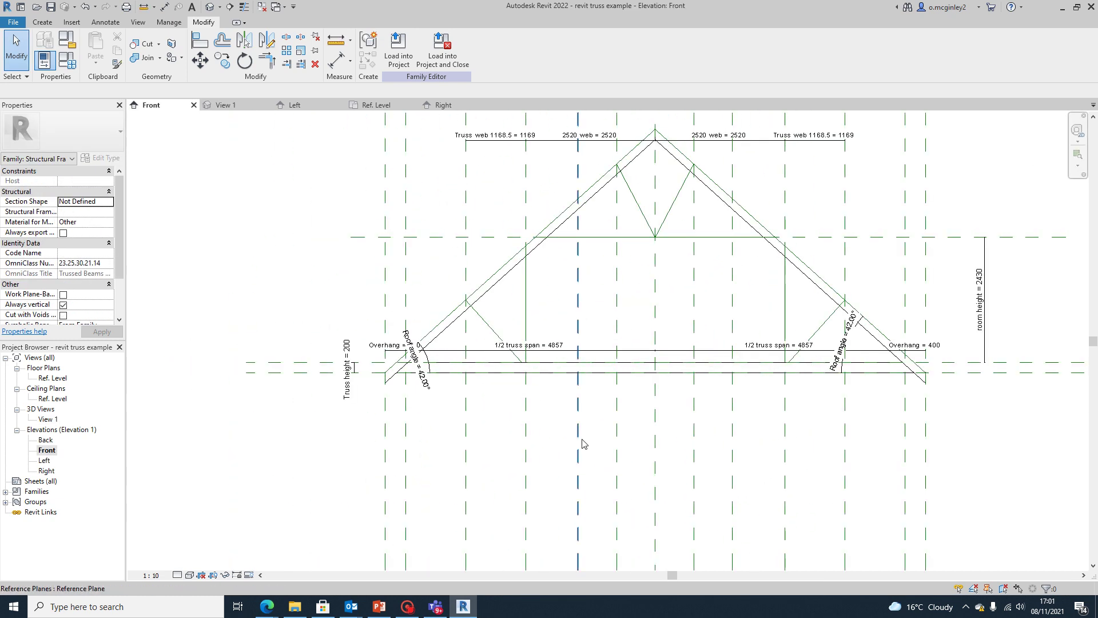
pyautogui.scroll(2, 486, 323)
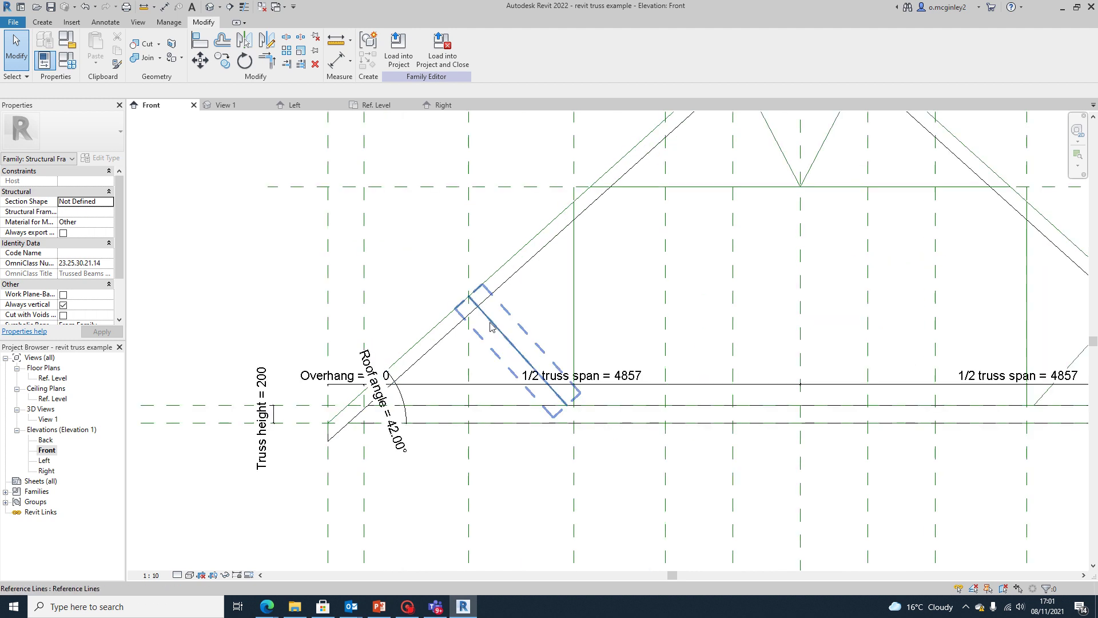
pyautogui.scroll(-2, 505, 344)
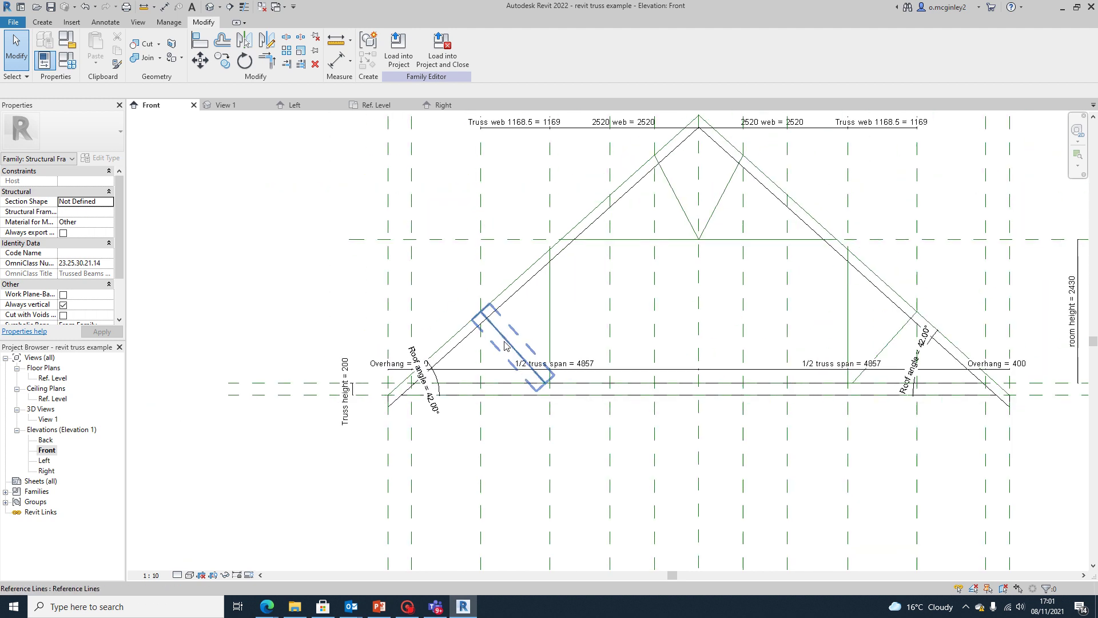
pyautogui.scroll(-1, 505, 345)
pyautogui.scroll(2, 506, 342)
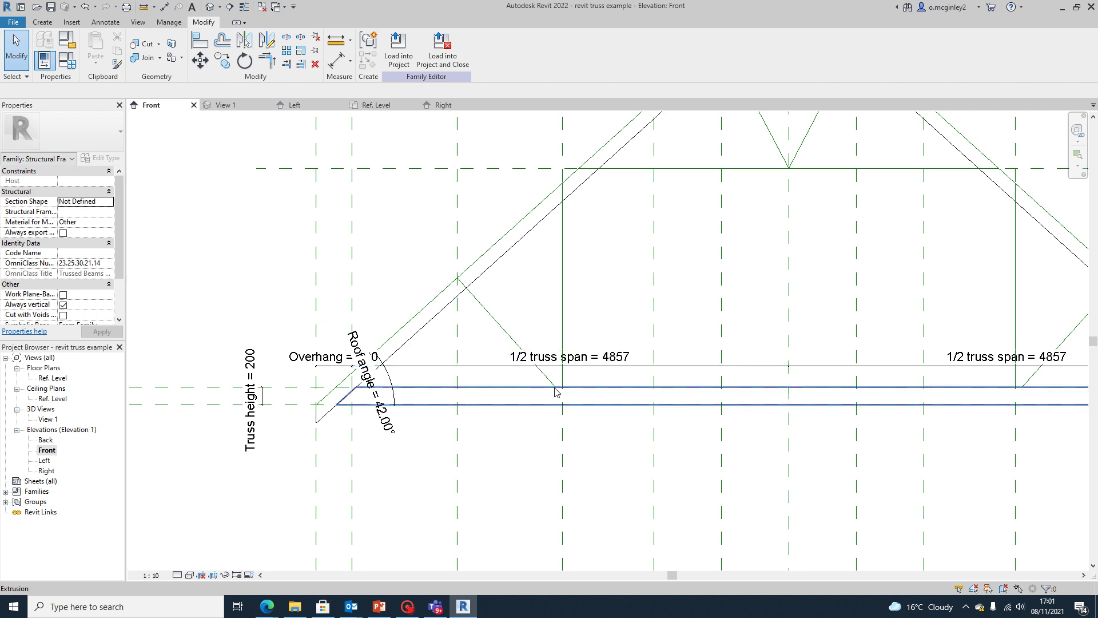
pyautogui.scroll(-3, 356, 249)
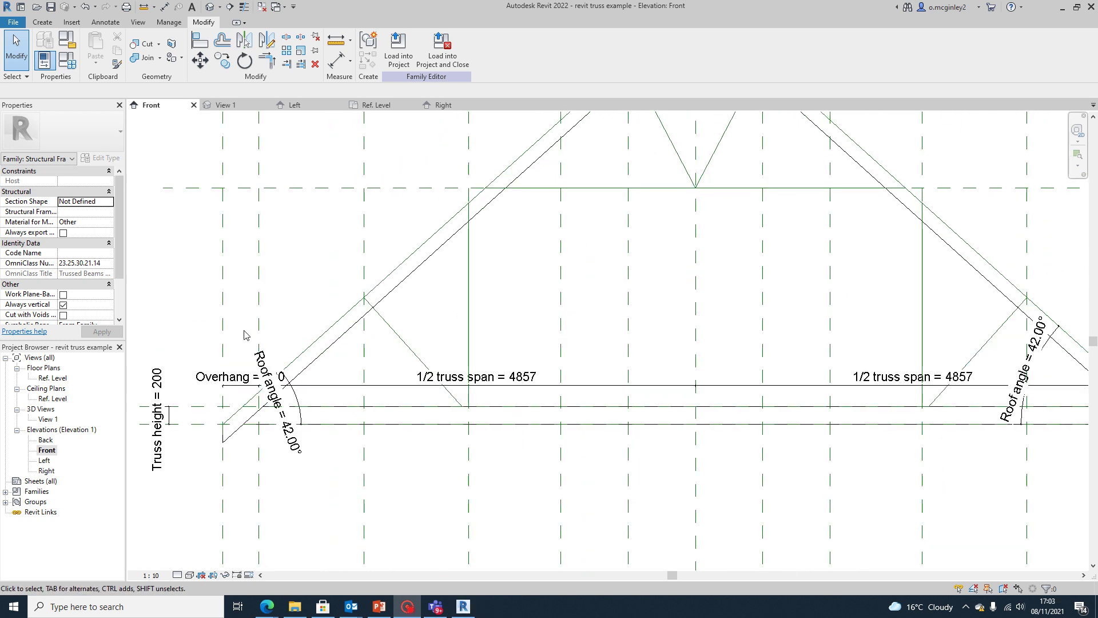
pyautogui.scroll(2, 434, 326)
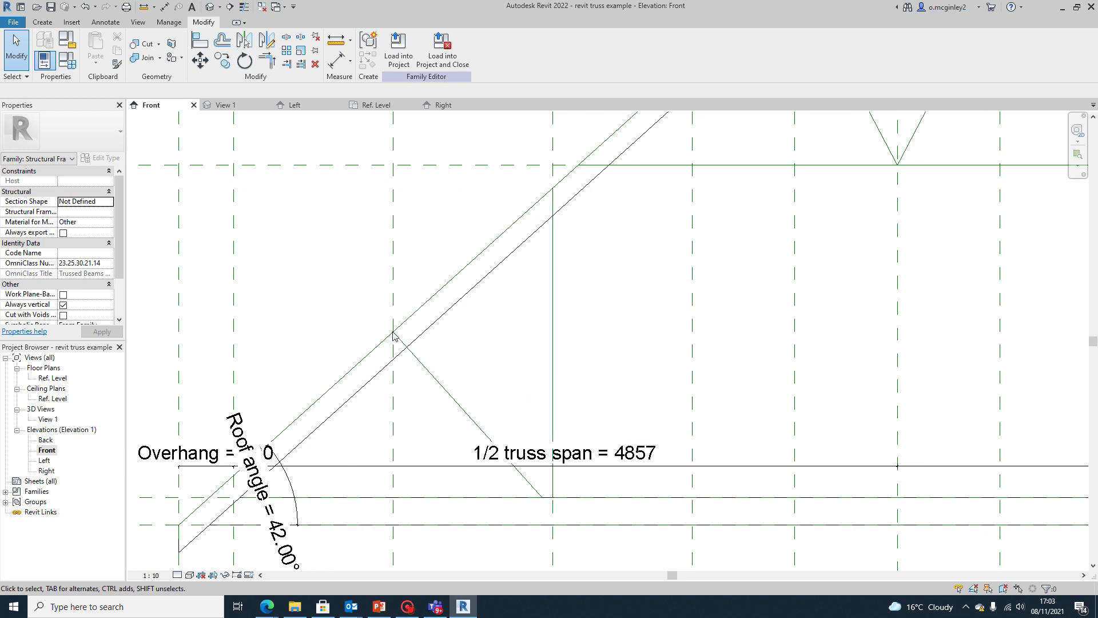
pyautogui.scroll(1, 393, 336)
pyautogui.moveTo(393, 336); pyautogui.dragTo(322, 174, button='middle')
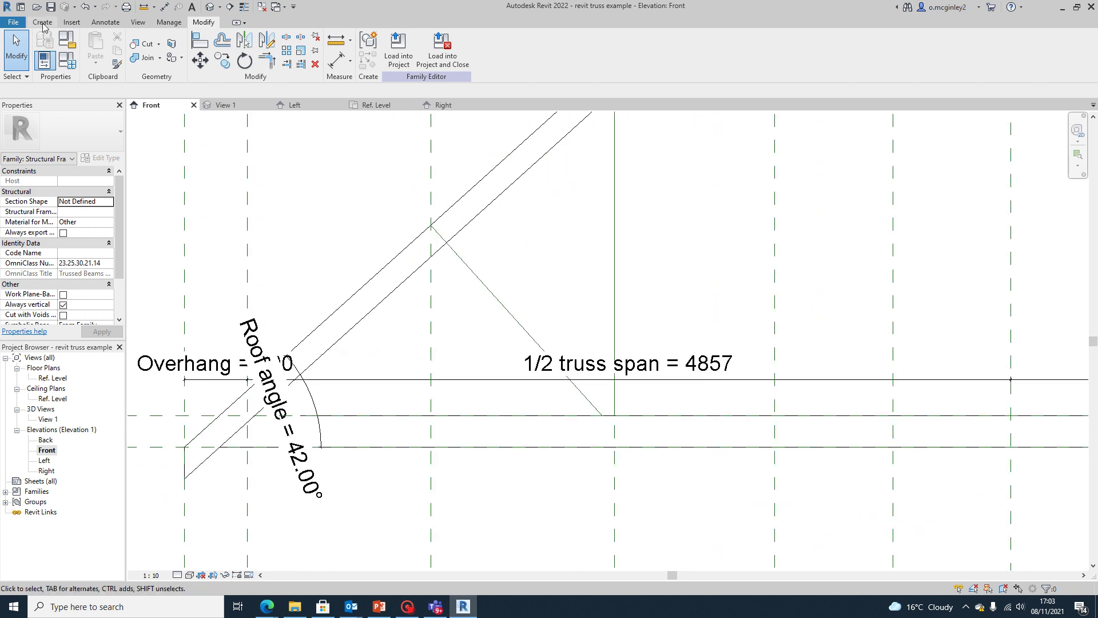
pyautogui.click(42, 22)
# Start a new solid extrusion whose outline is drawn with Pick Lines
pyautogui.click(97, 51)
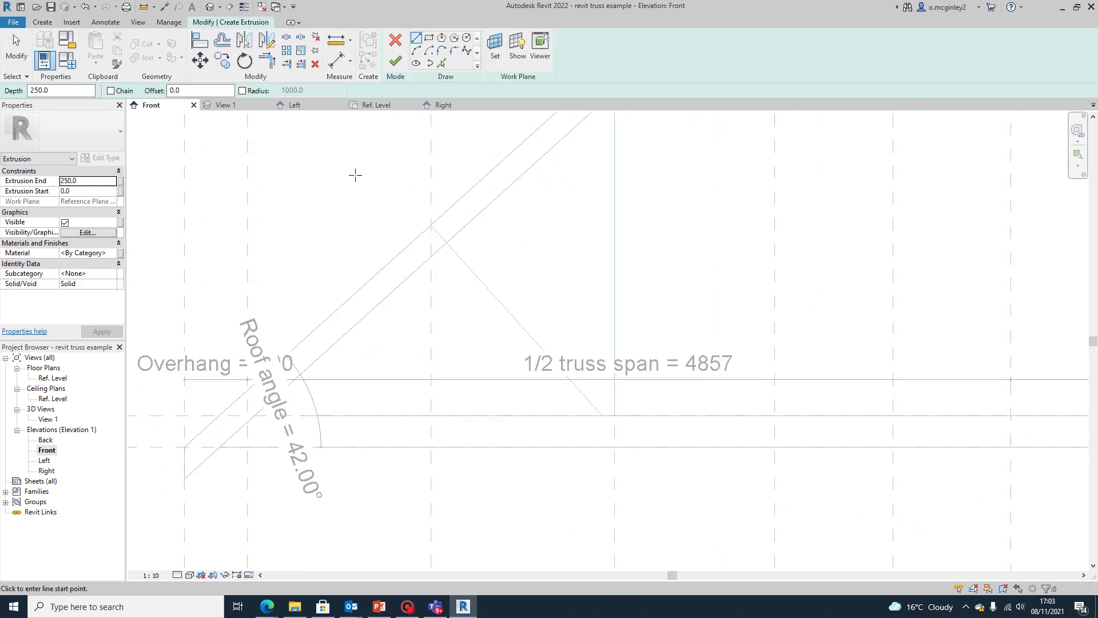
pyautogui.click(442, 63)
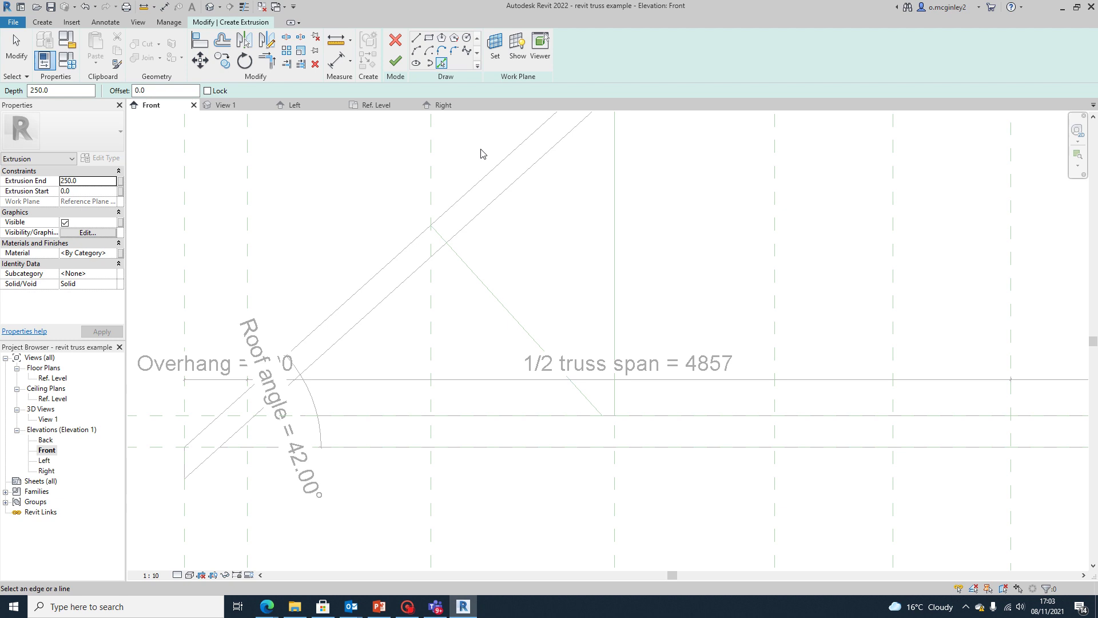
pyautogui.scroll(-2, 200, 141)
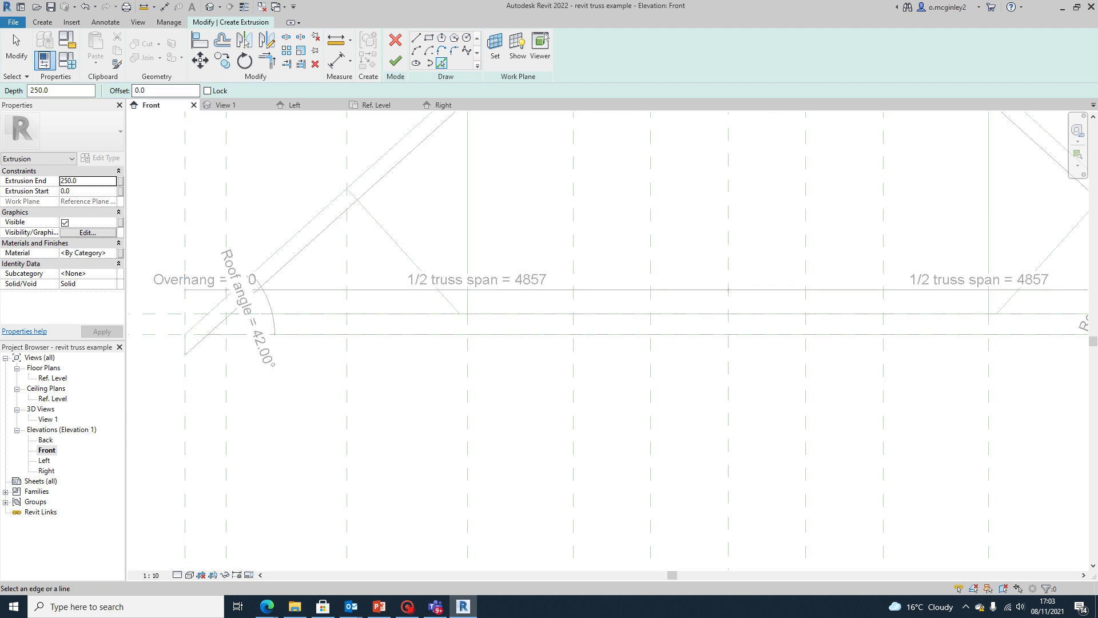
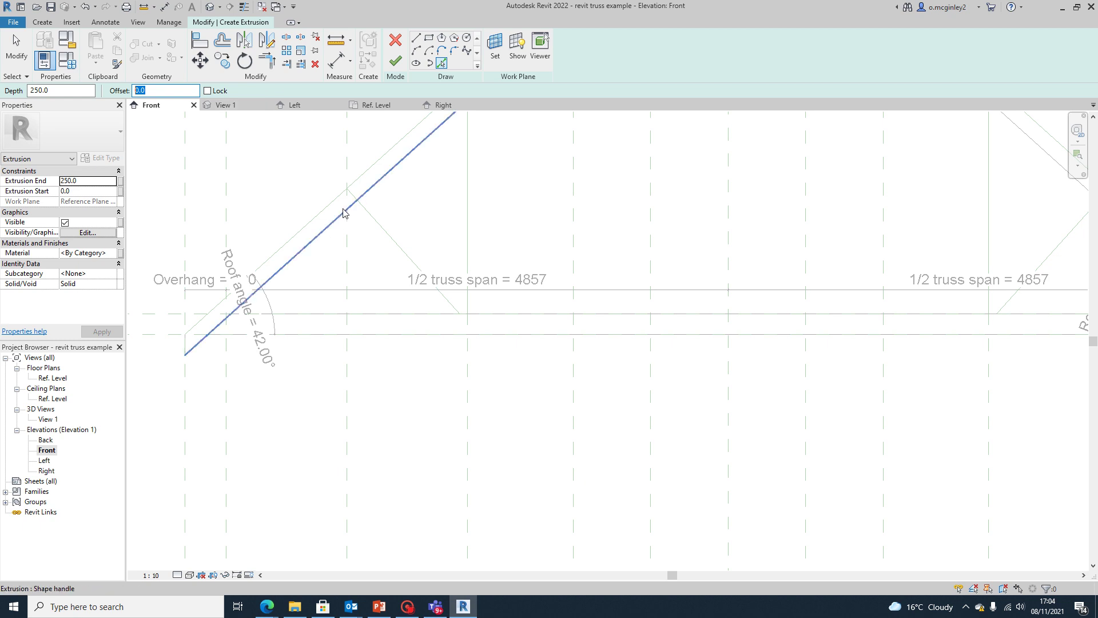
# Pick the left diagonal web reference line at a 150 offset to create a sketch line
pyautogui.scroll(-1, 431, 249)
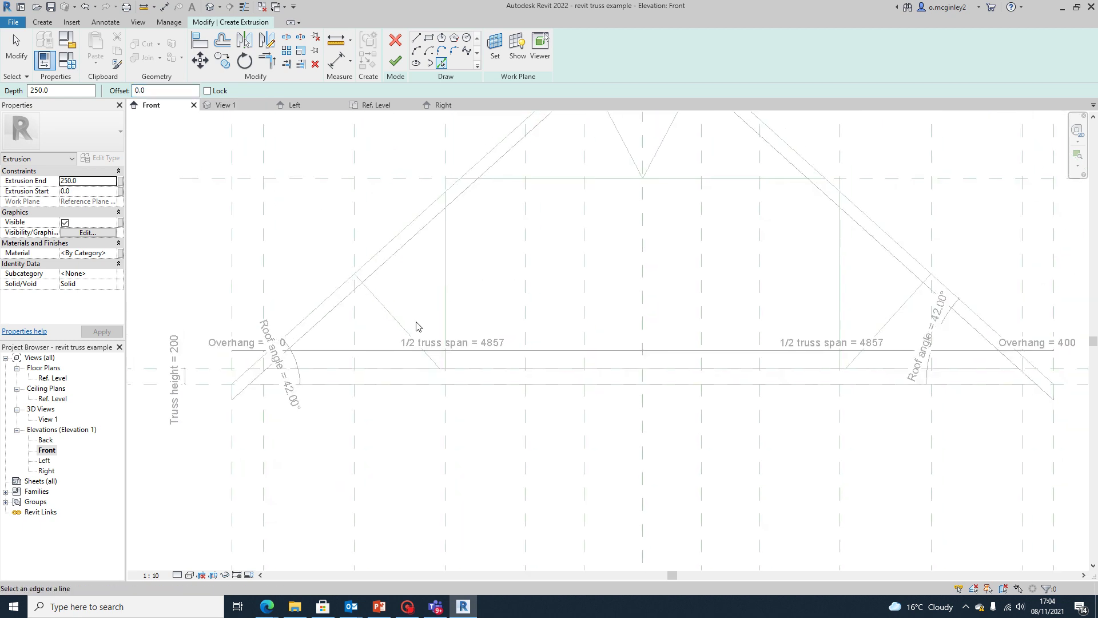
pyautogui.scroll(1, 257, 201)
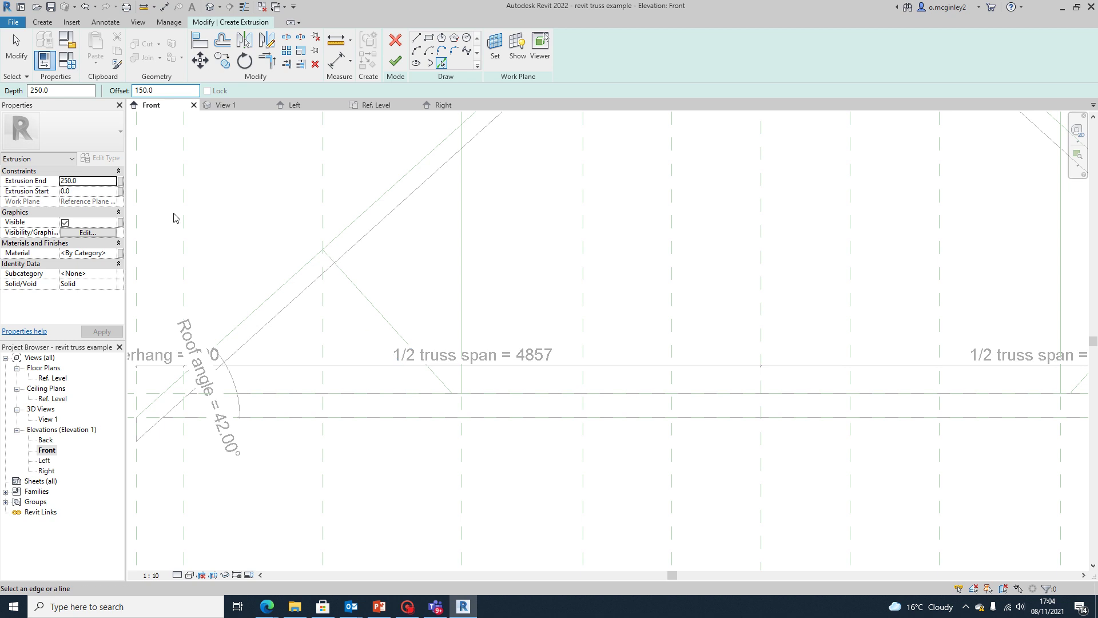
pyautogui.scroll(-2, 383, 309)
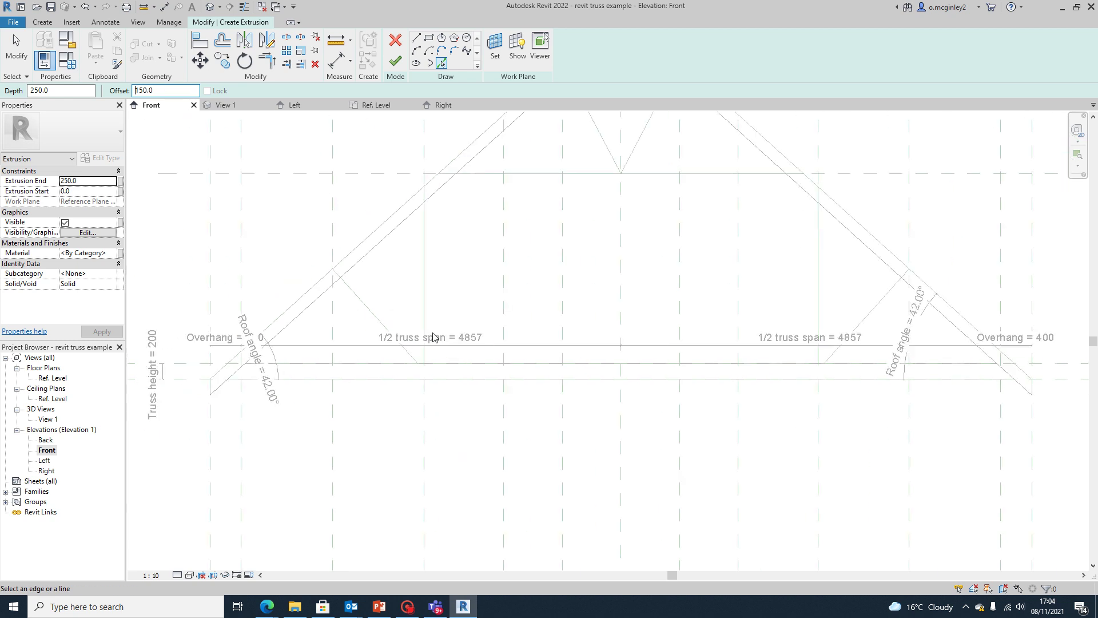
pyautogui.scroll(2, 463, 375)
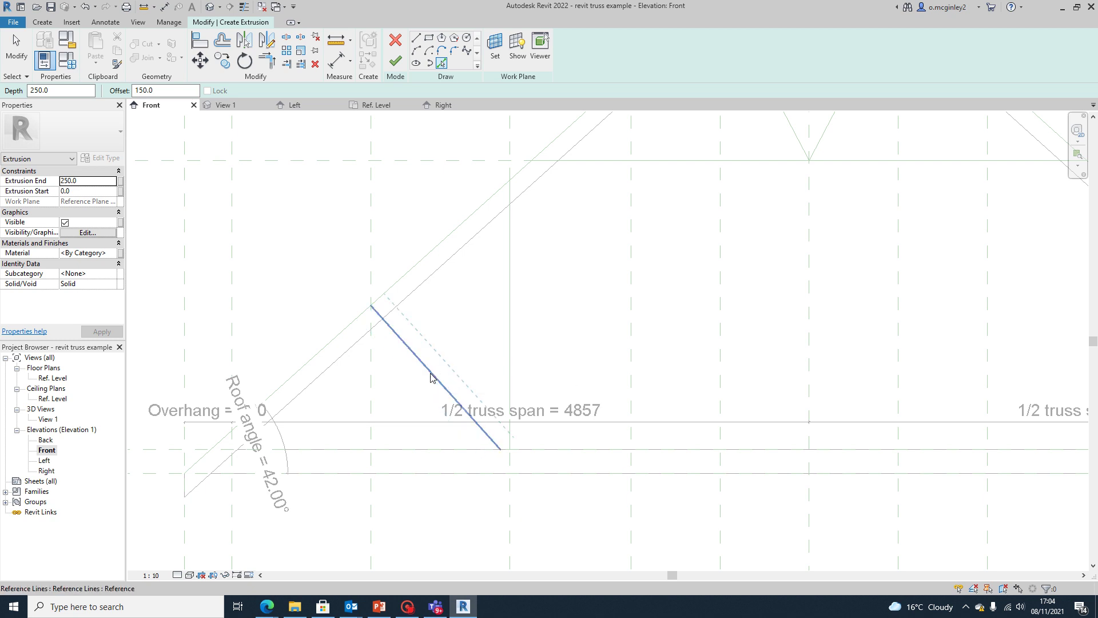
pyautogui.scroll(-3, 428, 375)
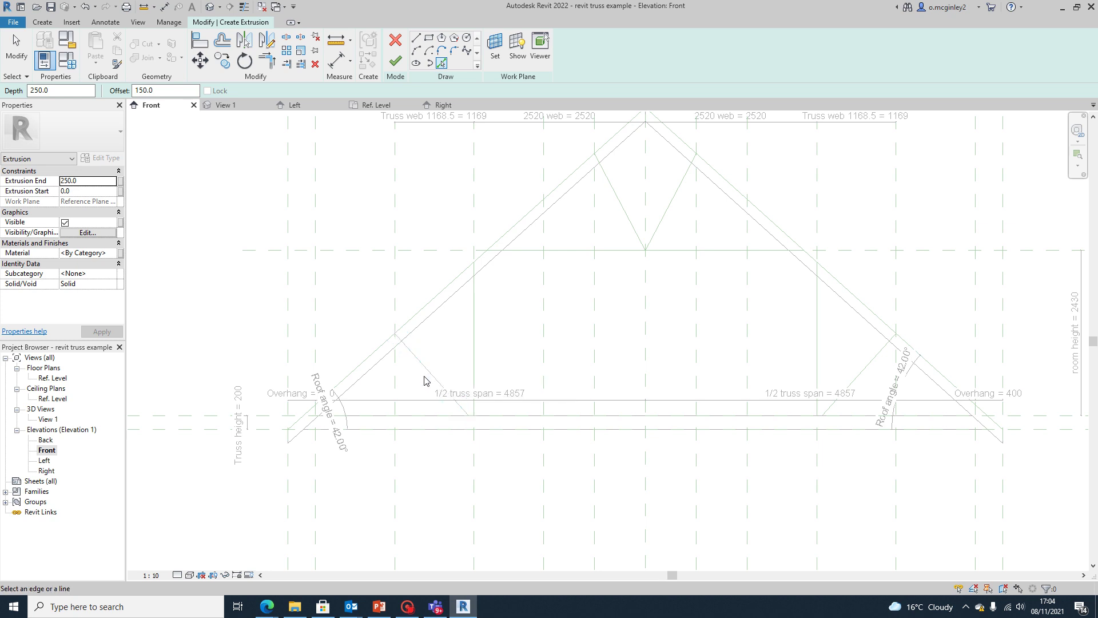
pyautogui.click(433, 379)
pyautogui.scroll(2, 482, 400)
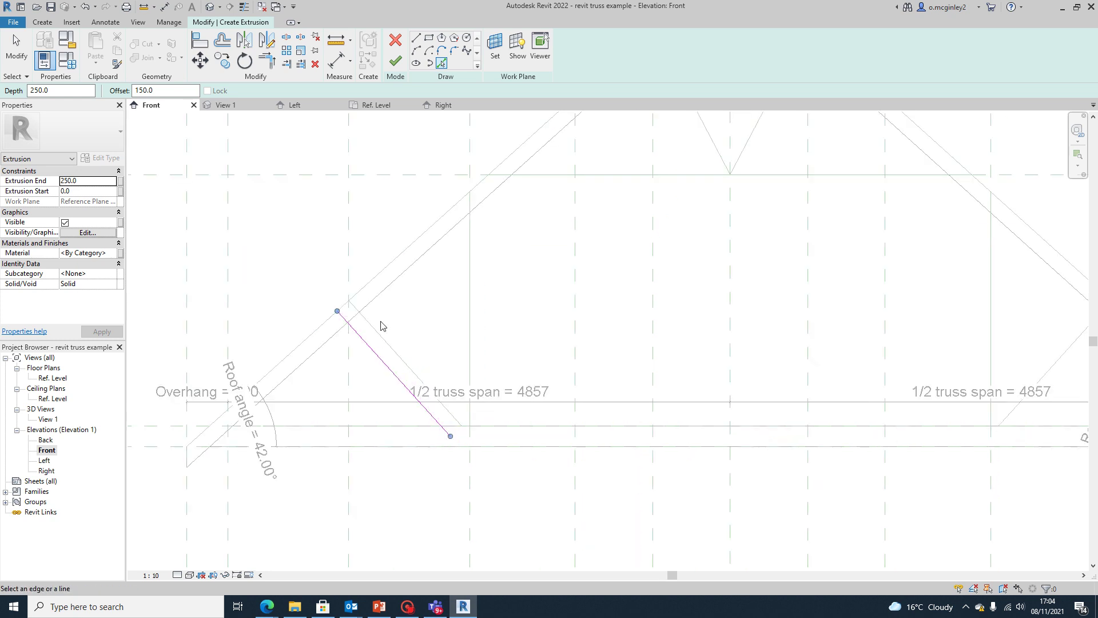
pyautogui.scroll(1, 339, 440)
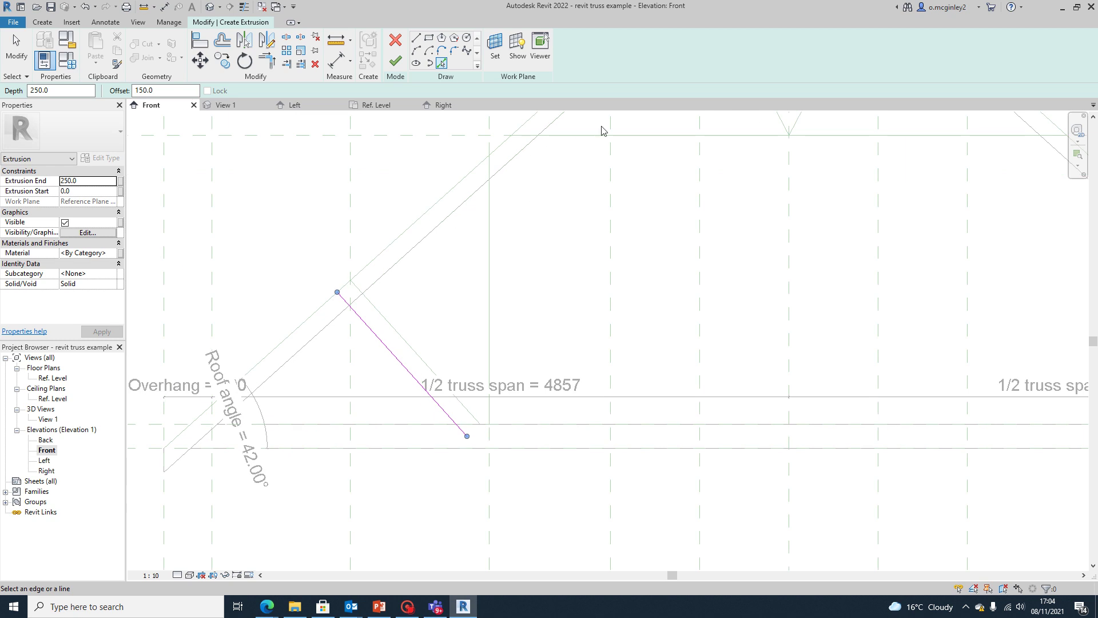
# Switch to the Line tool and draw the 2960-long horizontal base line from the roof-line corner
pyautogui.click(416, 38)
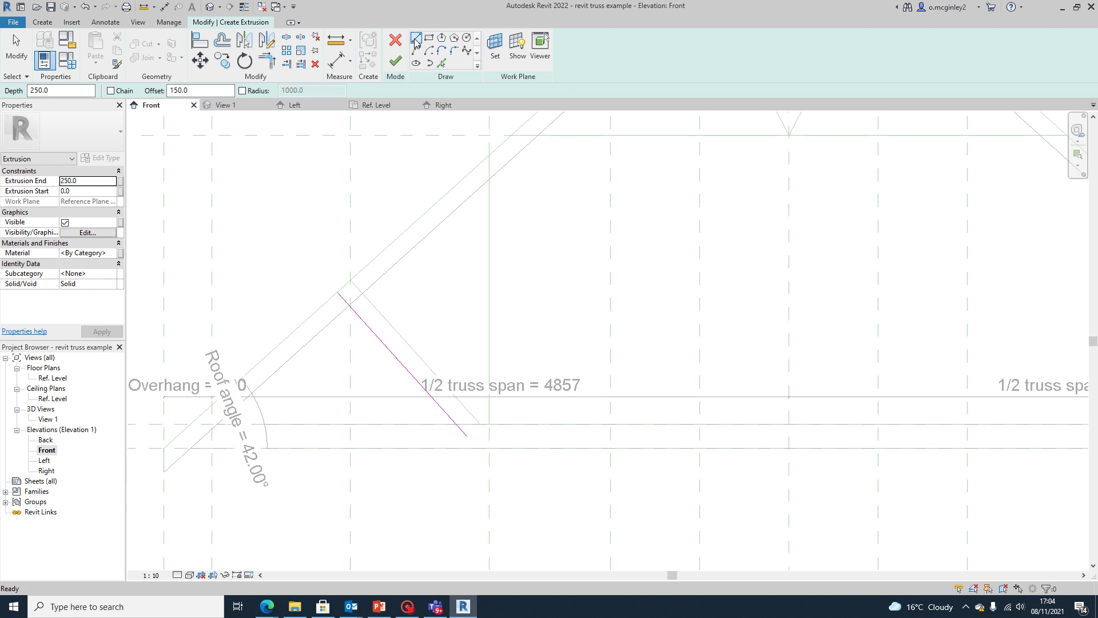
pyautogui.scroll(2, 283, 459)
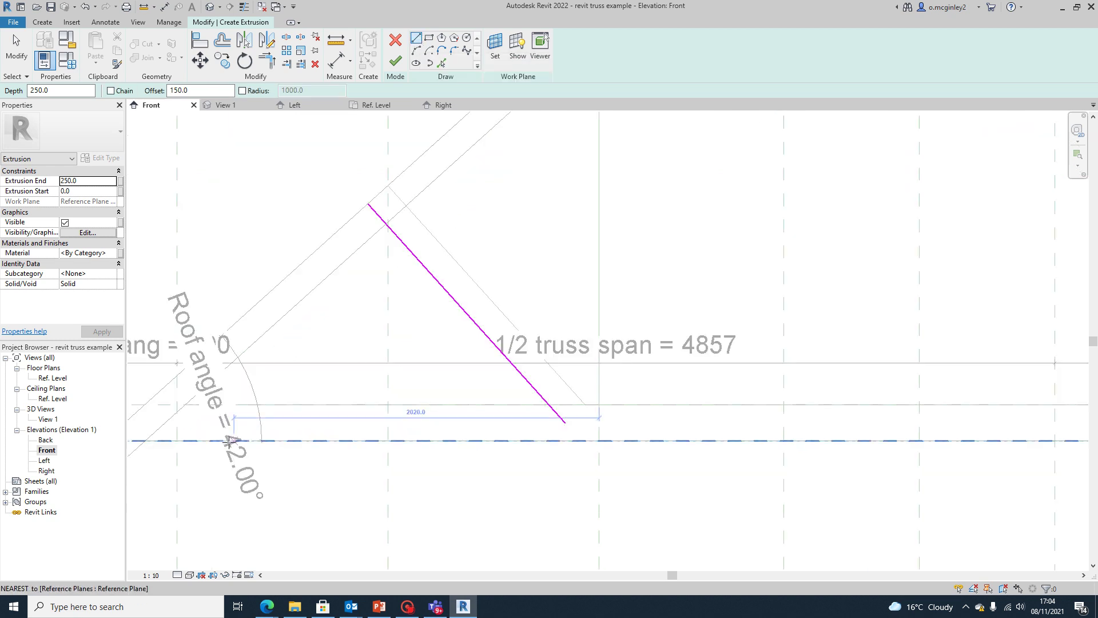
pyautogui.scroll(-1, 334, 407)
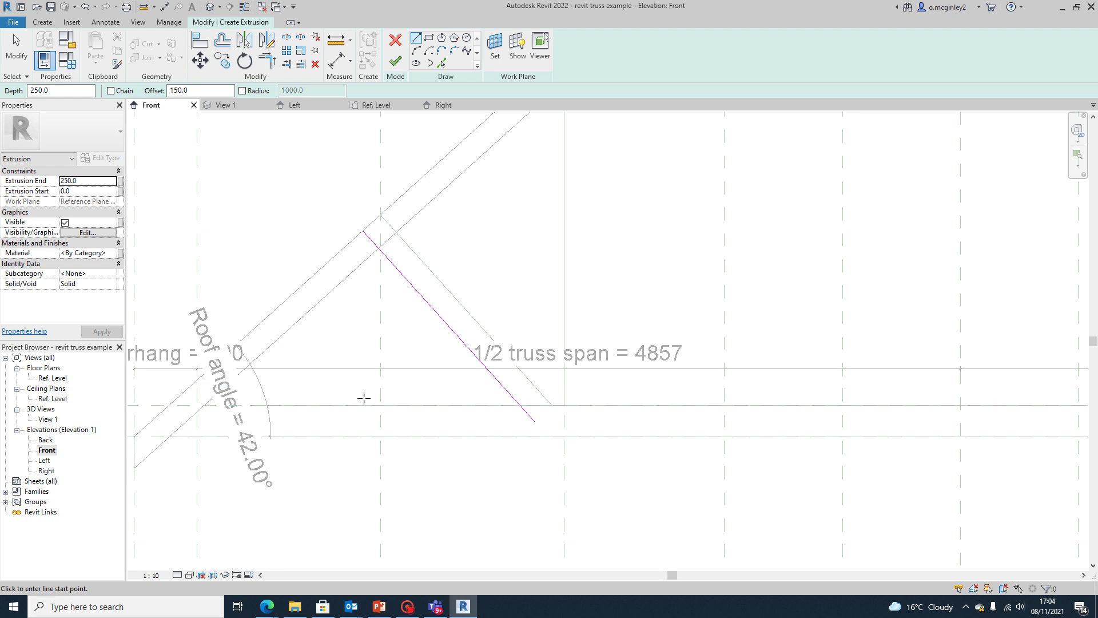
pyautogui.scroll(3, 203, 405)
pyautogui.click(204, 405)
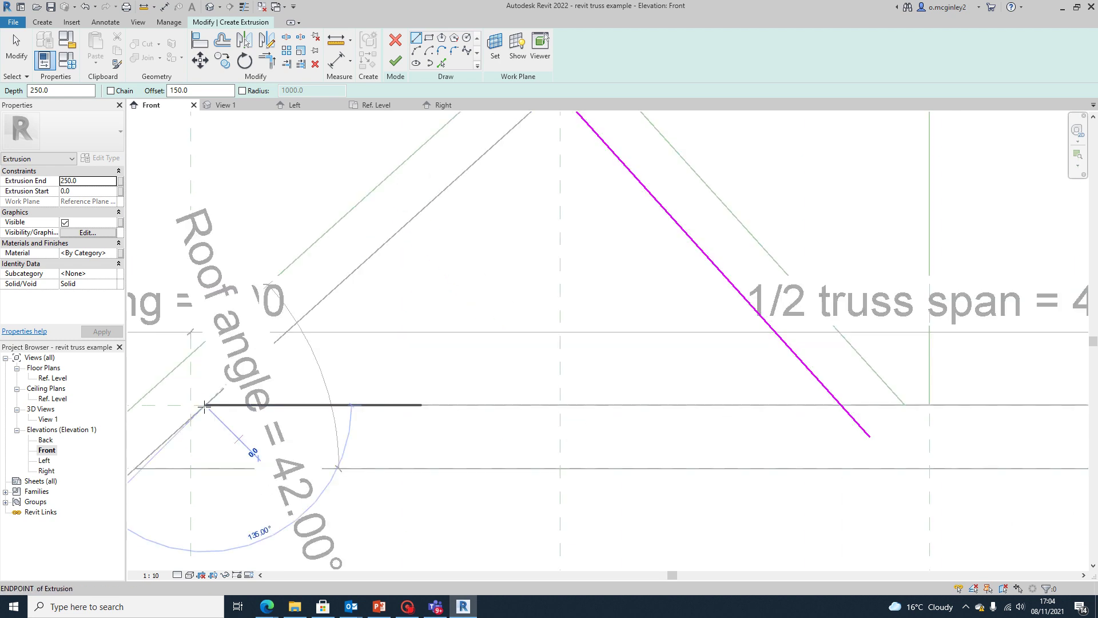
pyautogui.scroll(-3, 487, 470)
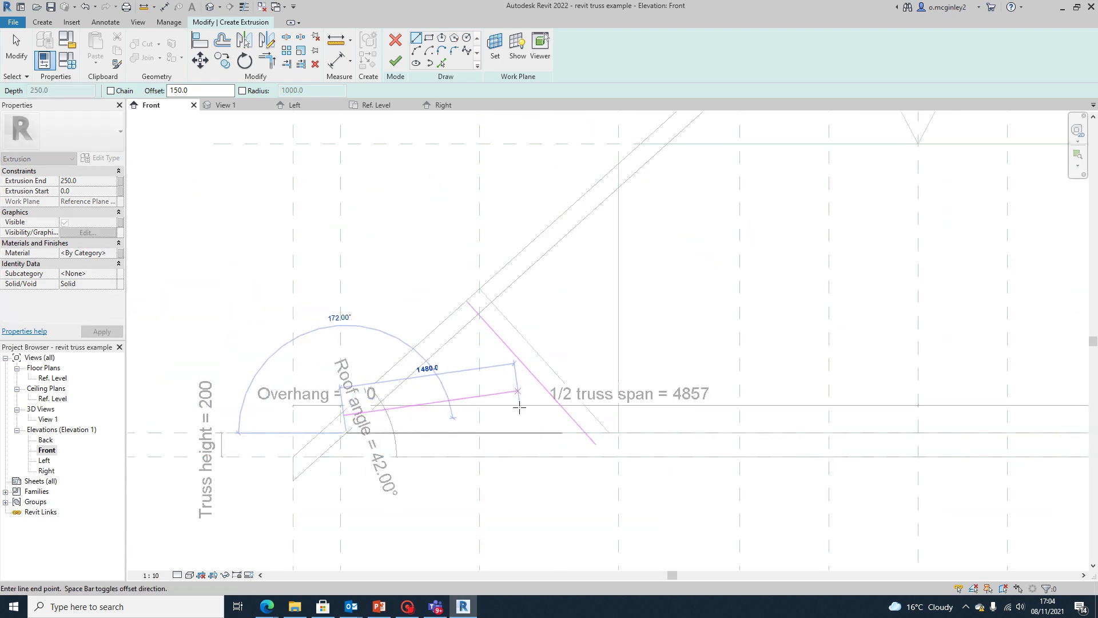
pyautogui.press('Escape')
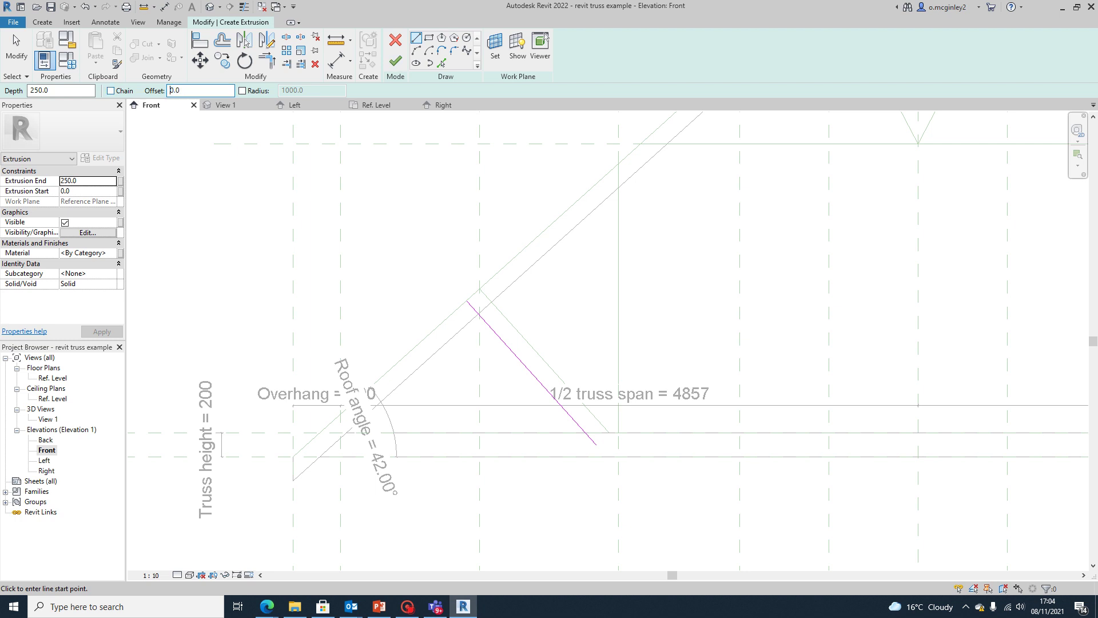
pyautogui.scroll(2, 344, 434)
pyautogui.click(345, 433)
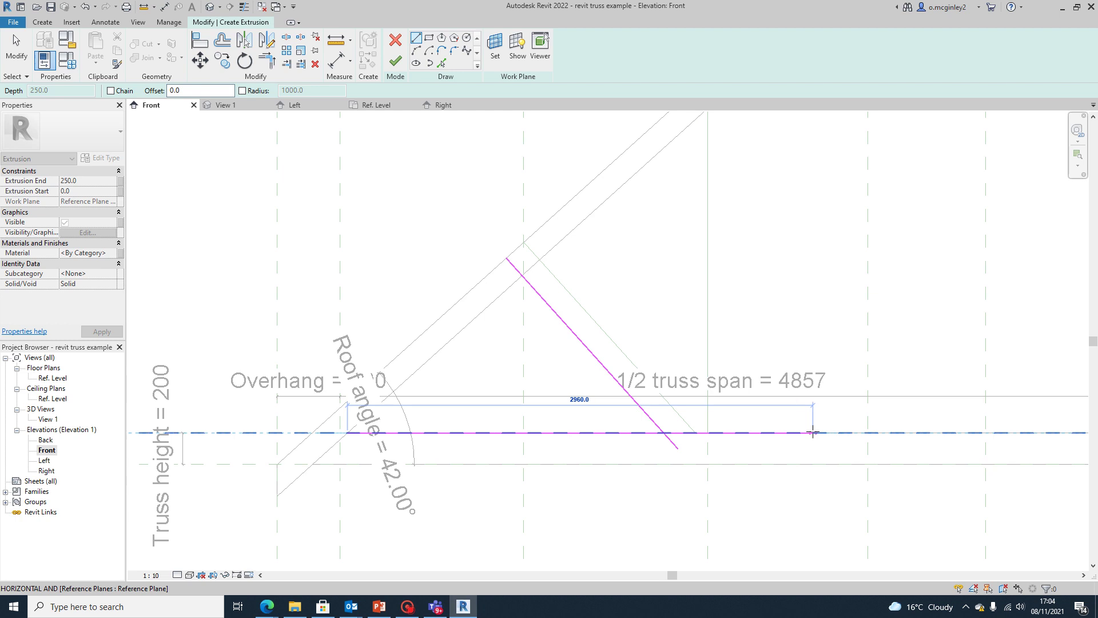
pyautogui.click(834, 433)
# Draw a line up the 42° roof slope and a diagonal web line ending on the base
pyautogui.click(345, 432)
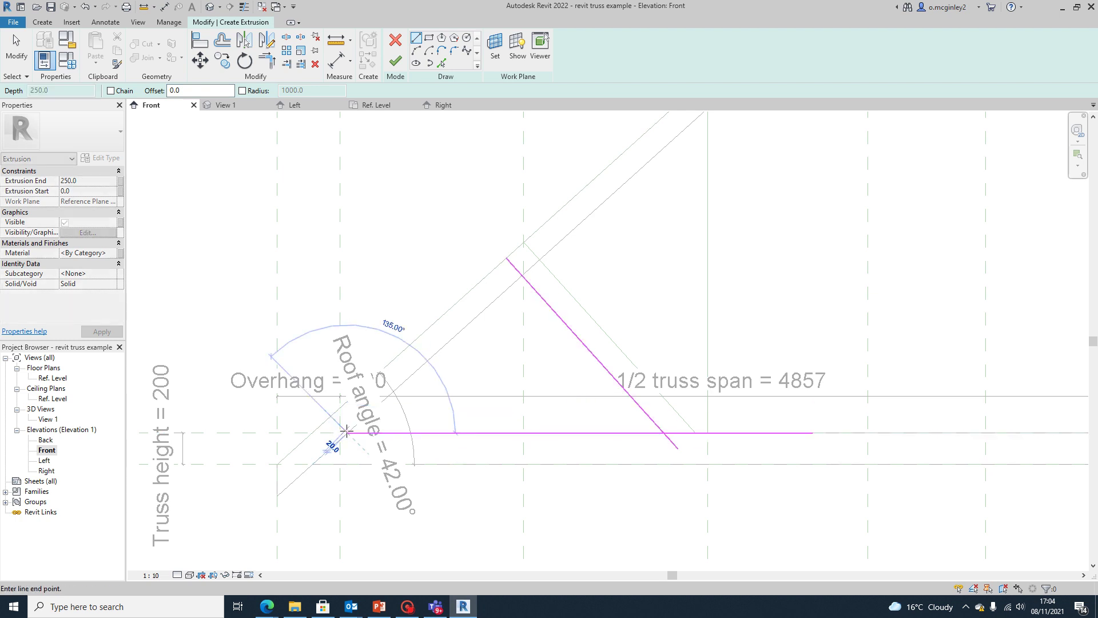
pyautogui.click(595, 211)
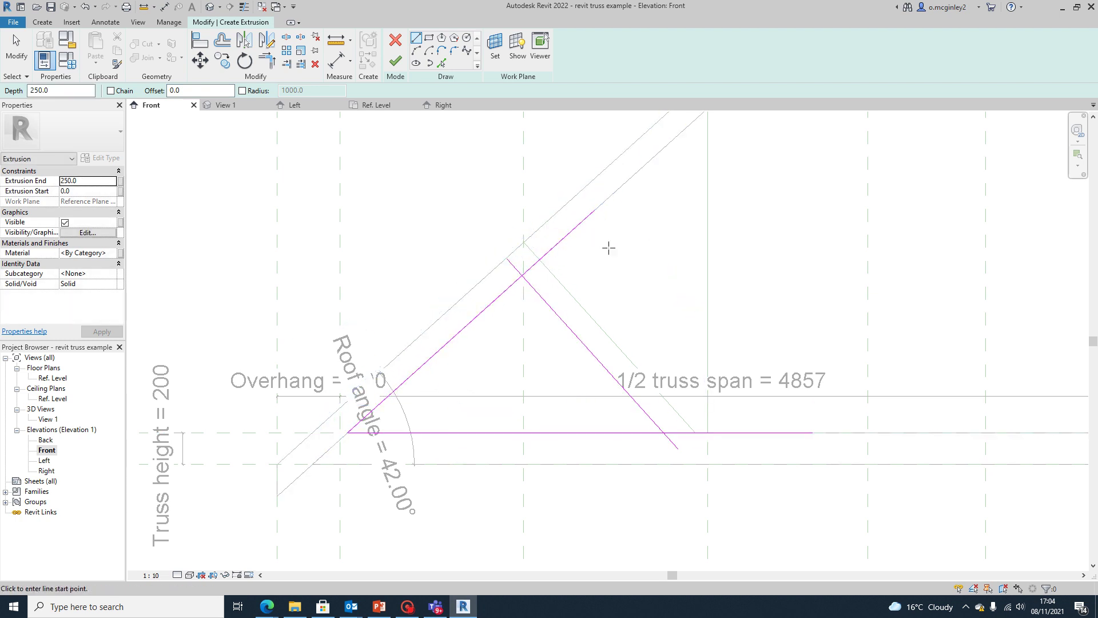
pyautogui.click(539, 259)
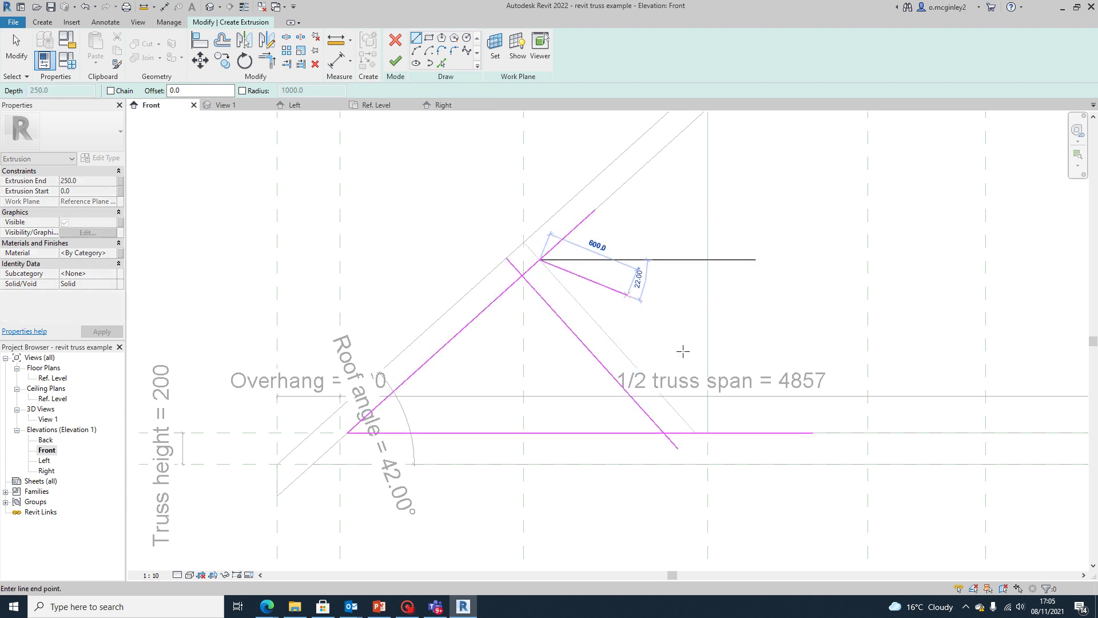
pyautogui.click(695, 433)
pyautogui.scroll(-1, 642, 369)
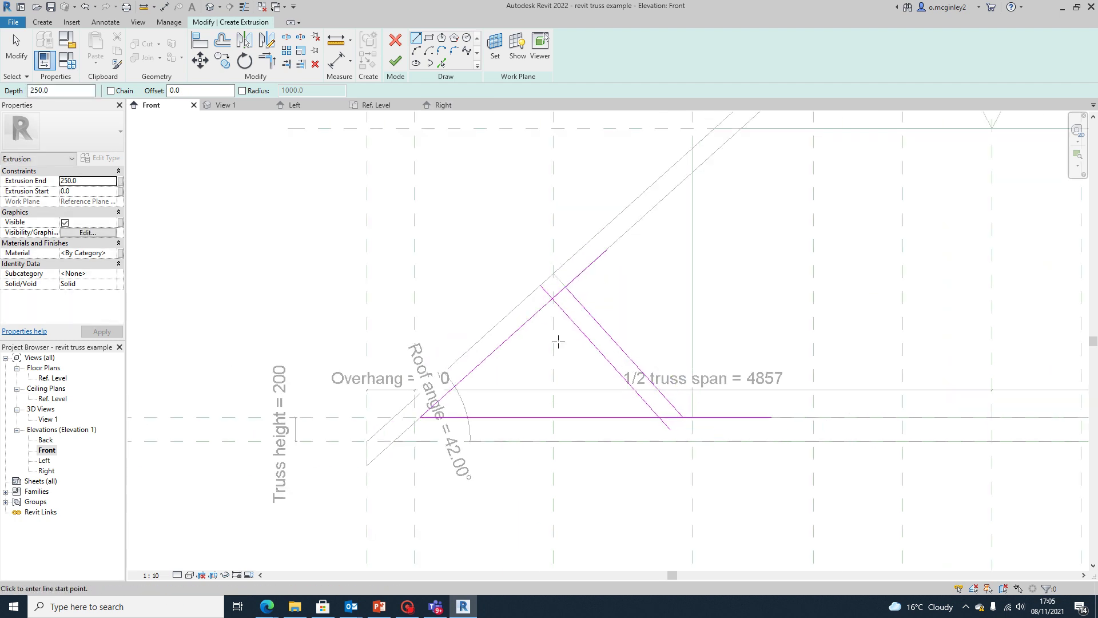
# Trim the inner diagonal and bottom line to a corner, redoing it after an undo
pyautogui.click(267, 66)
pyautogui.scroll(1, 514, 460)
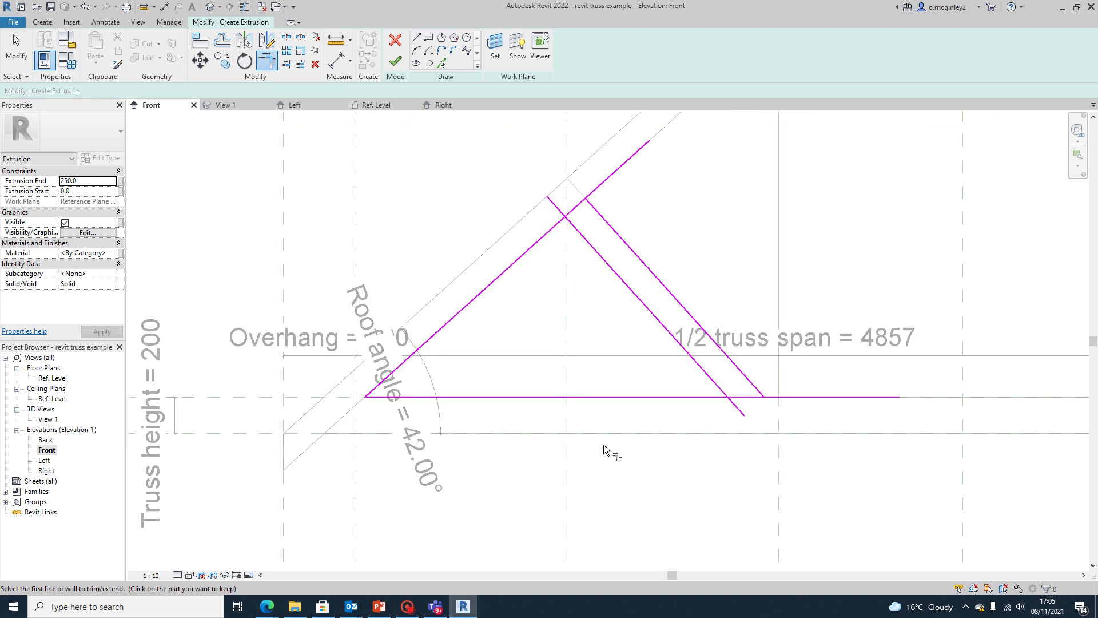
pyautogui.scroll(1, 703, 430)
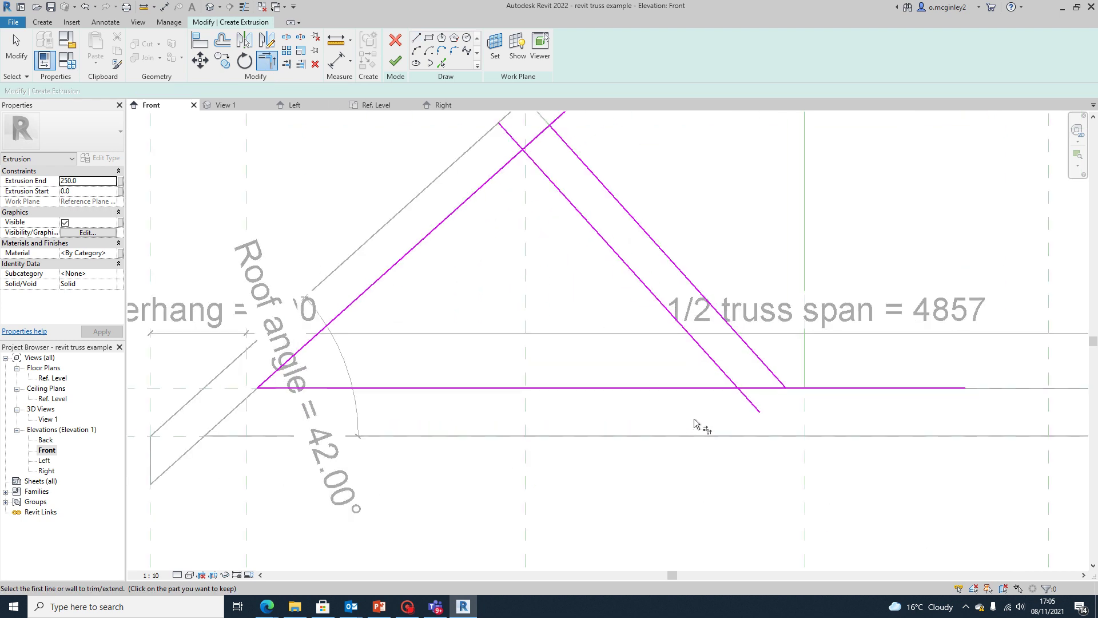
pyautogui.click(747, 389)
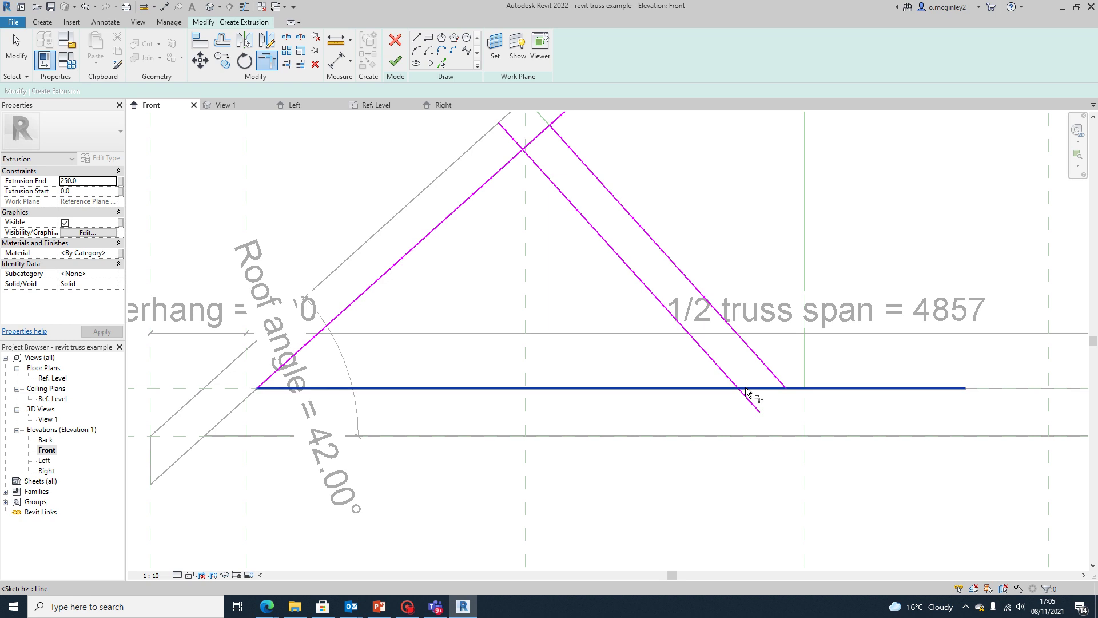
pyautogui.click(748, 400)
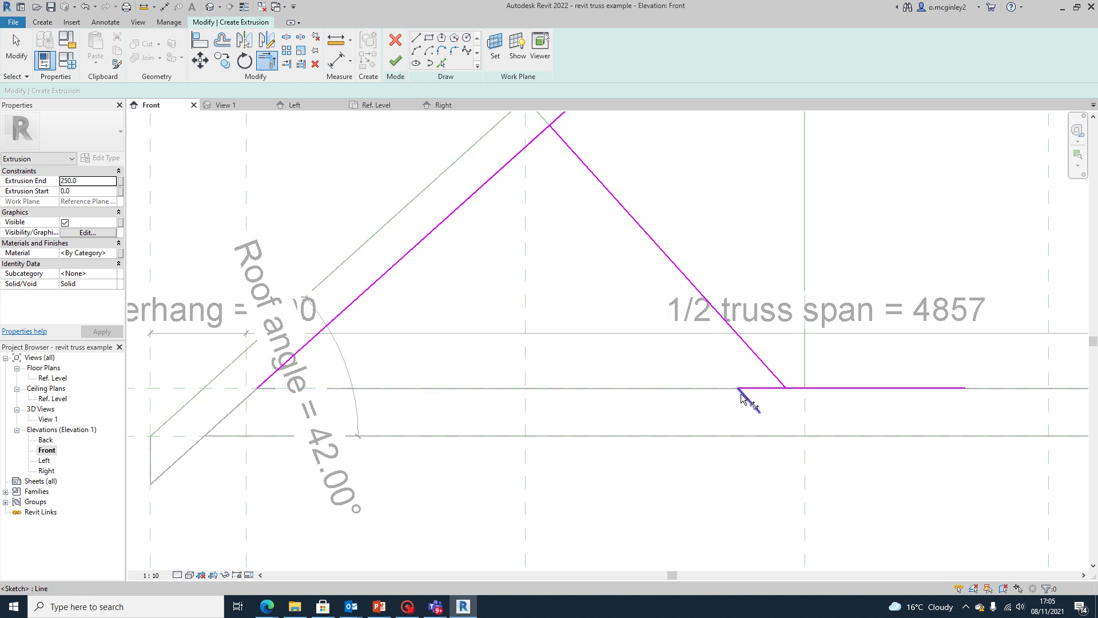
pyautogui.click(85, 7)
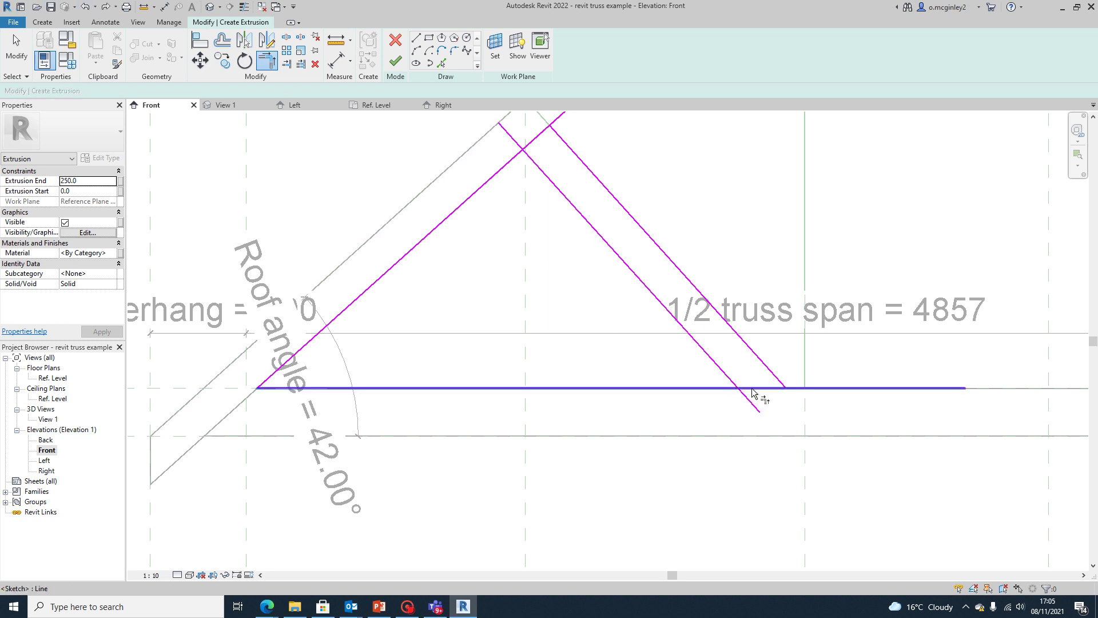
pyautogui.click(718, 369)
pyautogui.click(743, 388)
pyautogui.scroll(-3, 708, 422)
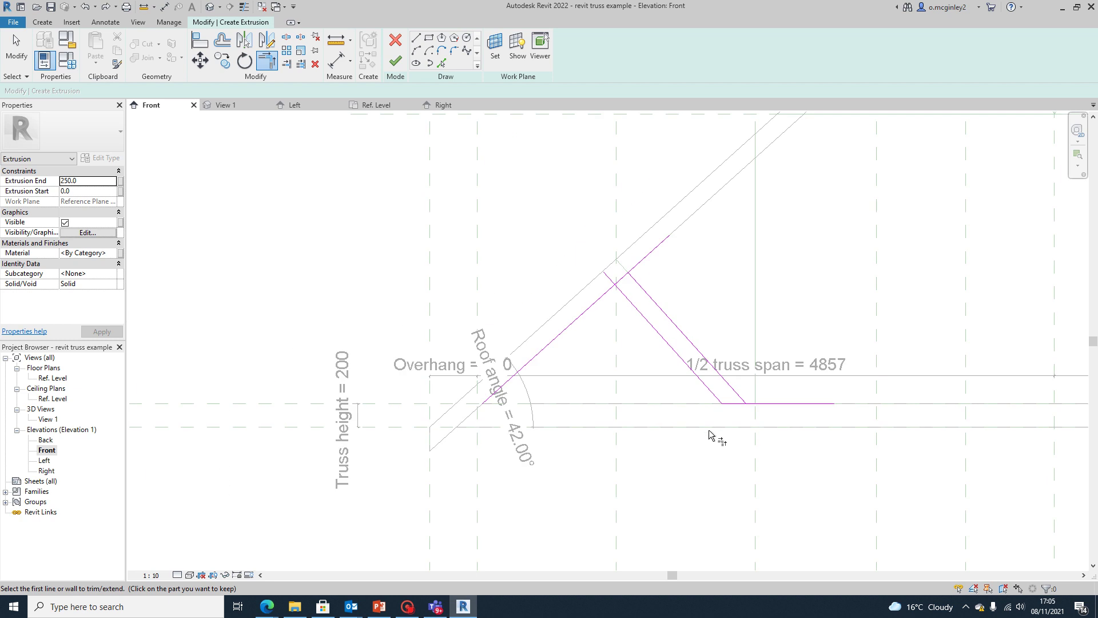
pyautogui.scroll(2, 744, 398)
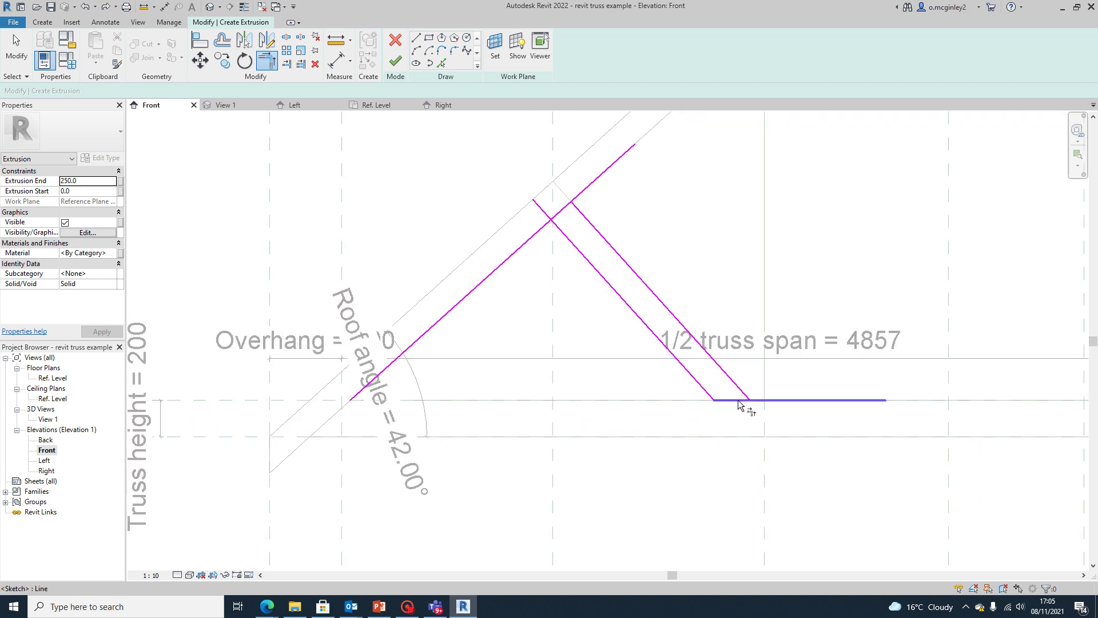
# Cut the bottom line back to the outer diagonal
pyautogui.click(739, 400)
pyautogui.click(738, 388)
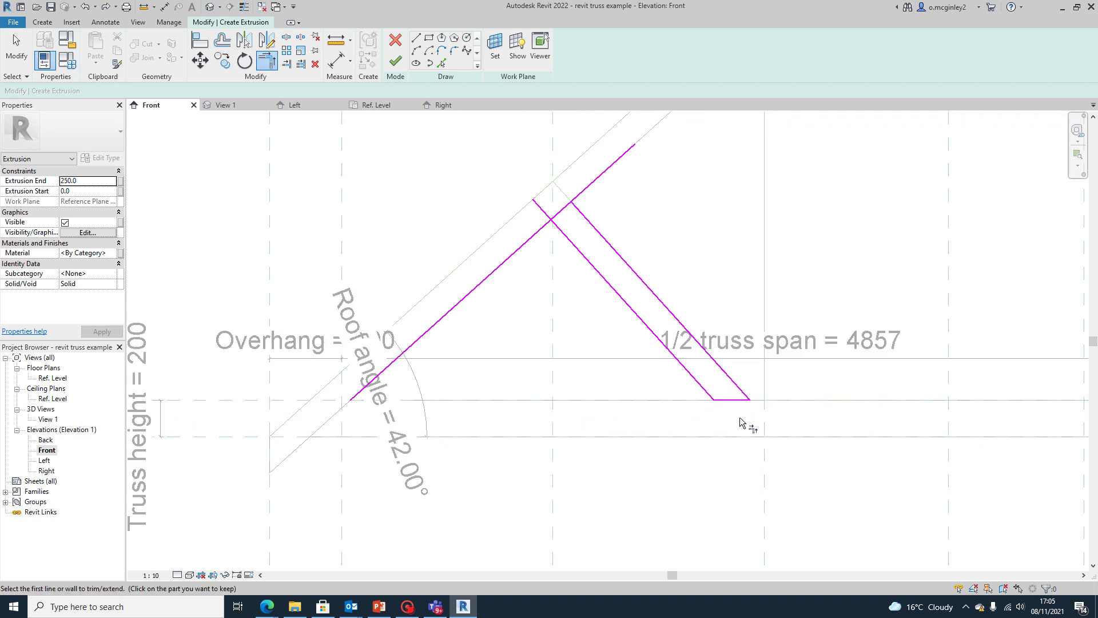
pyautogui.scroll(-3, 686, 416)
pyautogui.scroll(4, 687, 416)
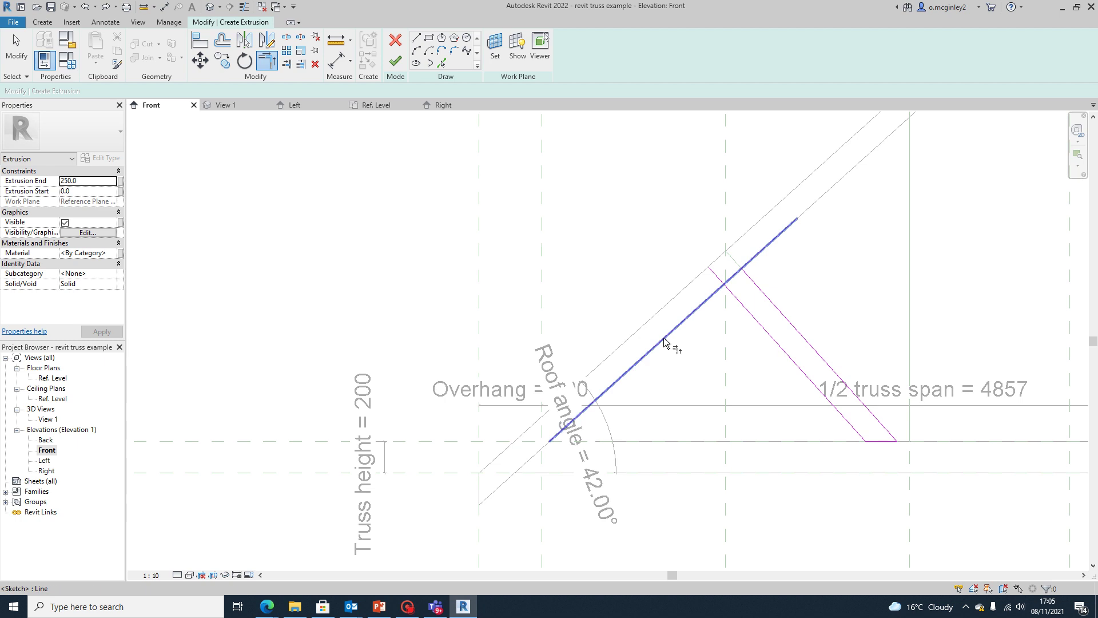
pyautogui.scroll(3, 649, 378)
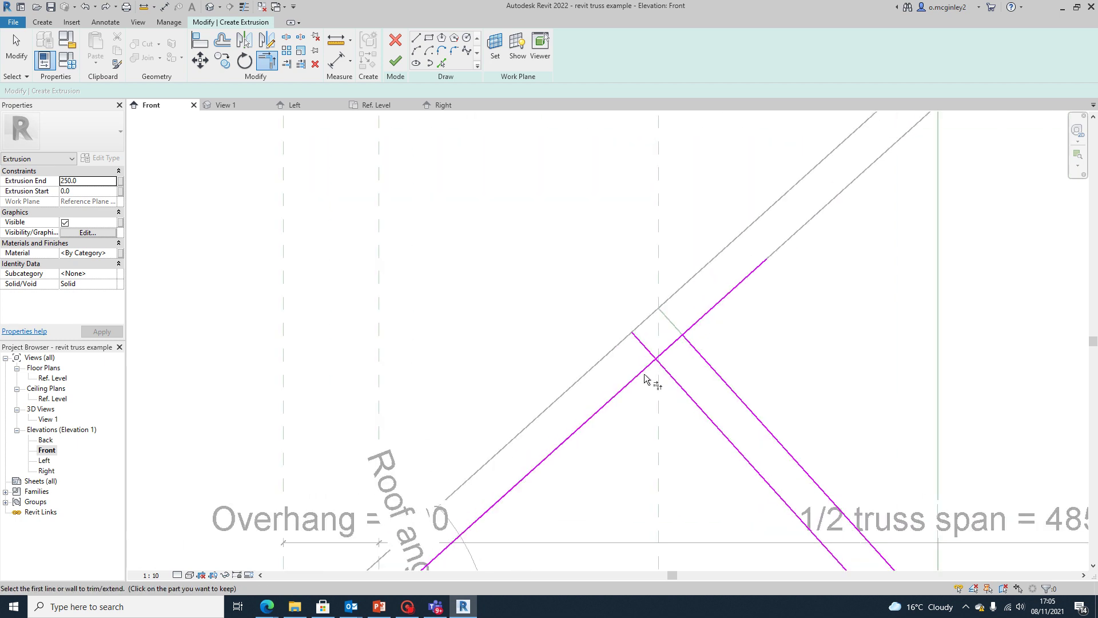
# Trim another pair of web sketch lines to a corner, then undo that trim
pyautogui.click(672, 346)
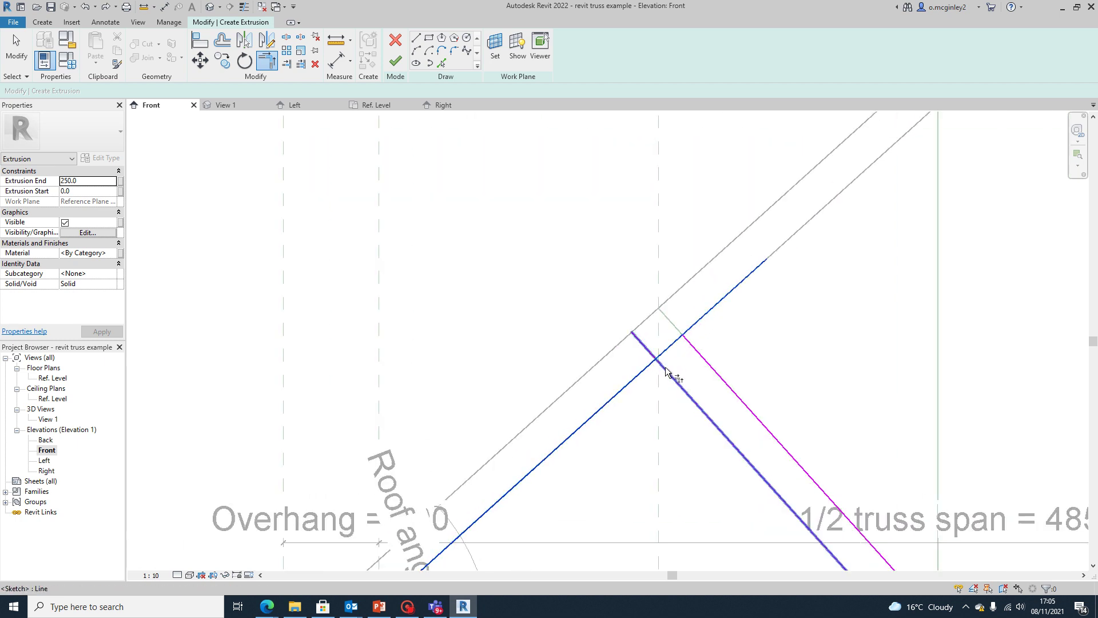
pyautogui.click(663, 367)
pyautogui.scroll(-3, 686, 361)
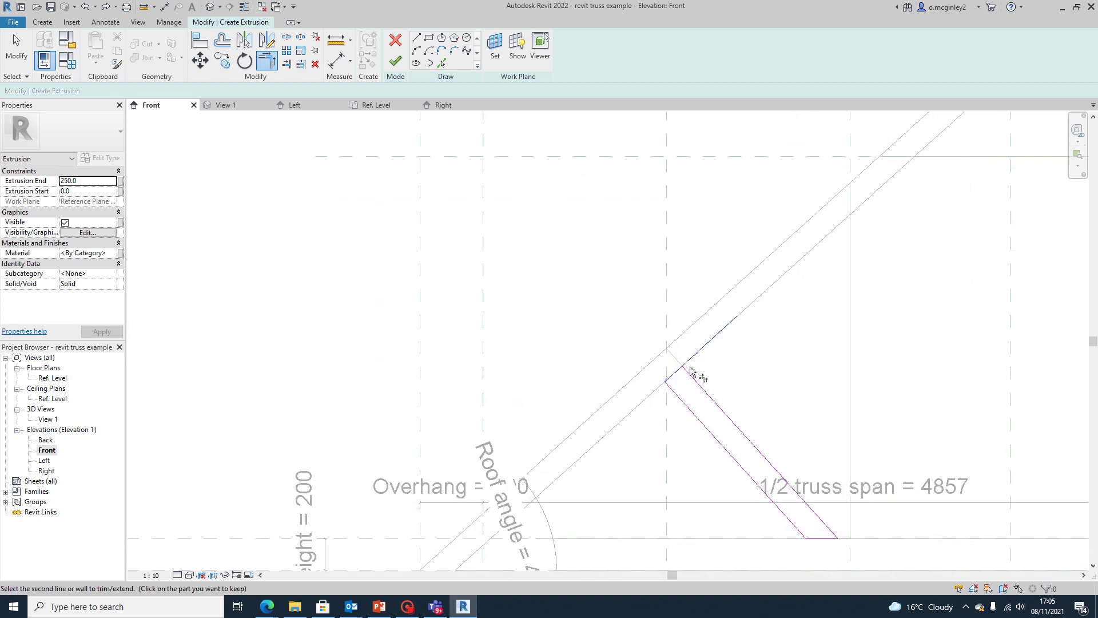
pyautogui.scroll(-3, 718, 417)
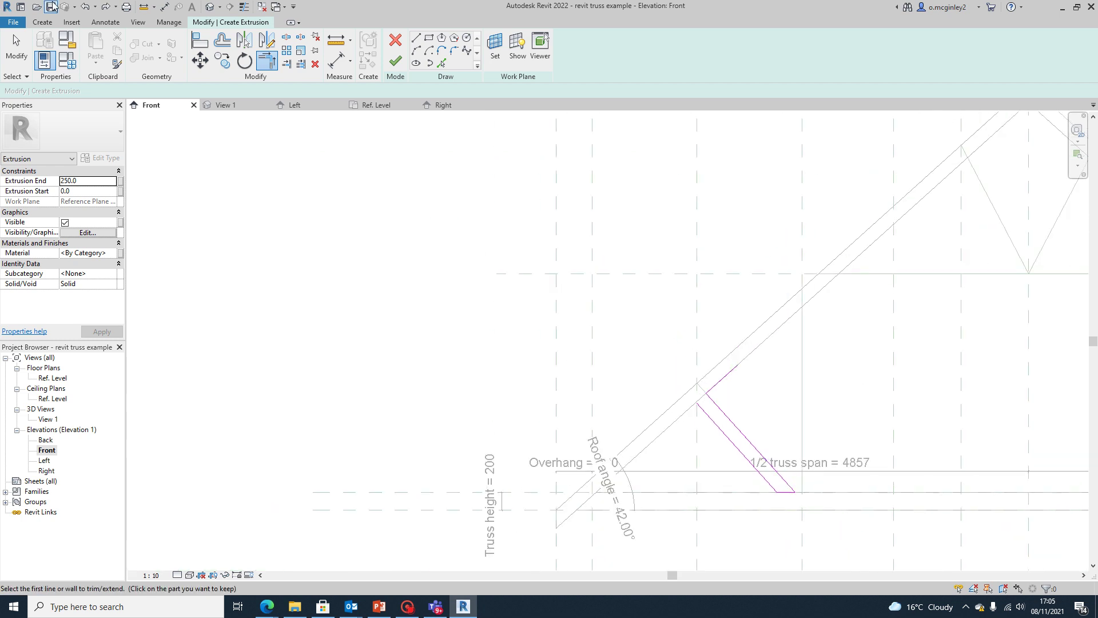
pyautogui.click(85, 7)
pyautogui.scroll(5, 662, 379)
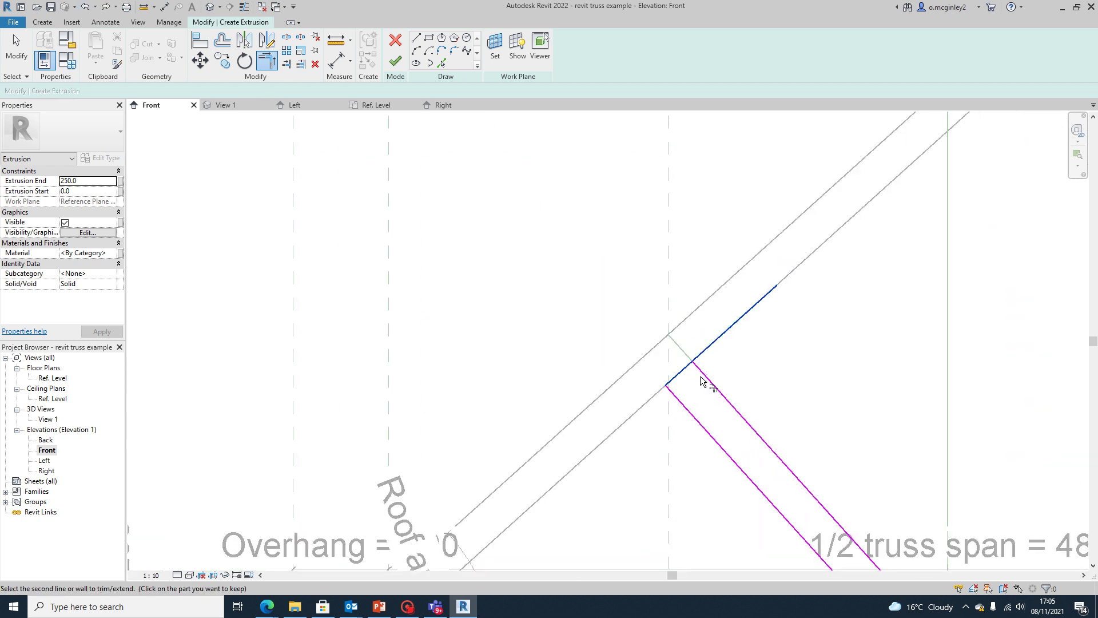
pyautogui.scroll(-8, 725, 392)
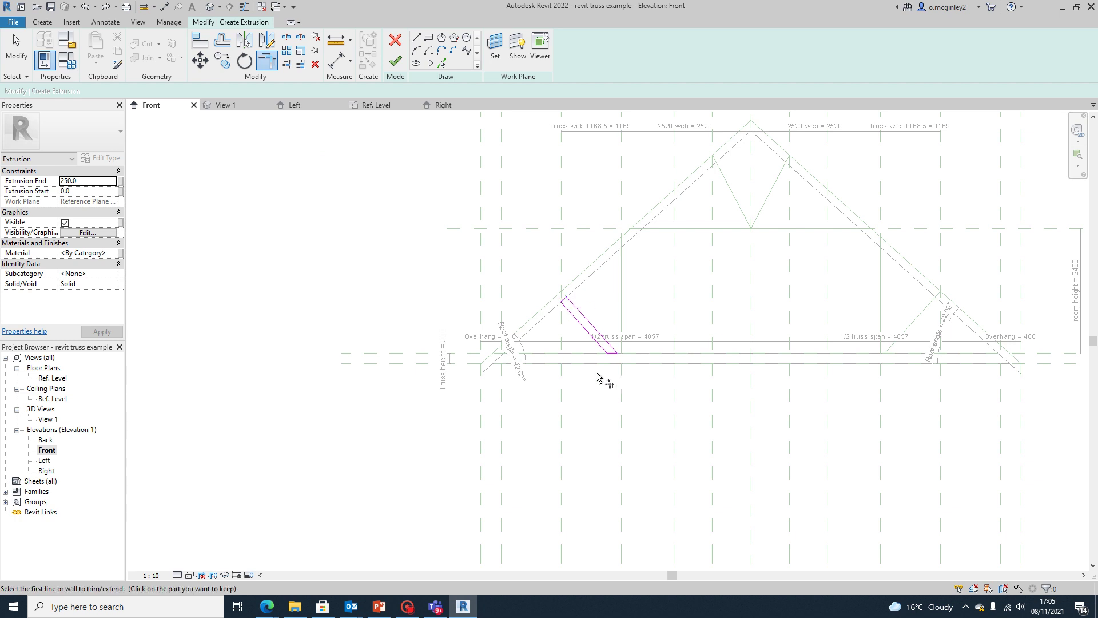
# Finish the diagonal web sketch as a solid extrusion
pyautogui.click(395, 60)
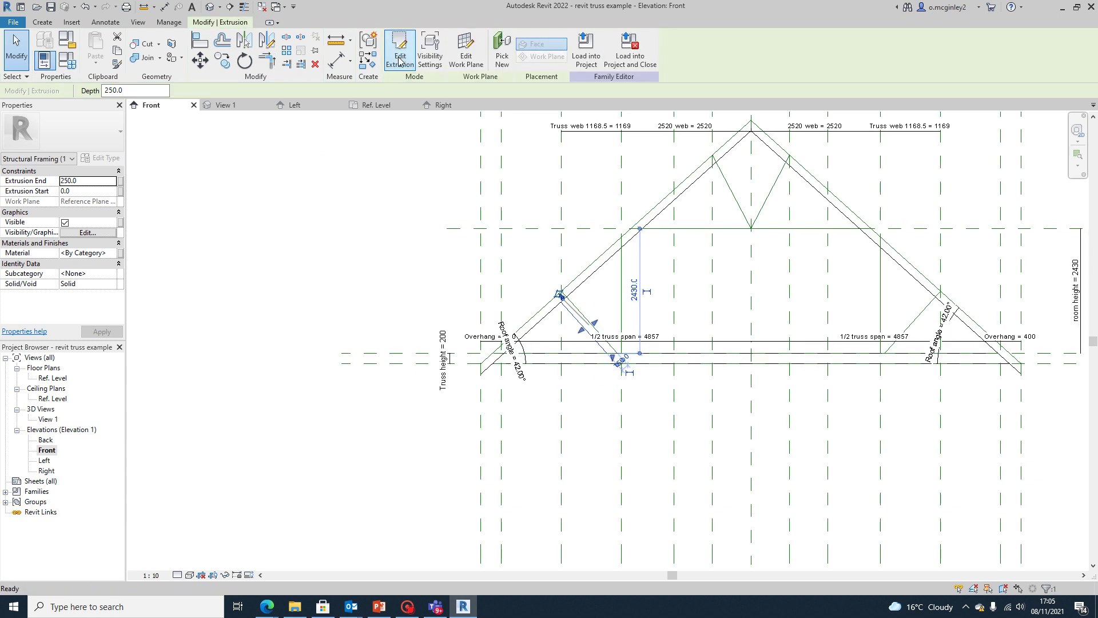
pyautogui.scroll(2, 517, 323)
pyautogui.scroll(3, 518, 323)
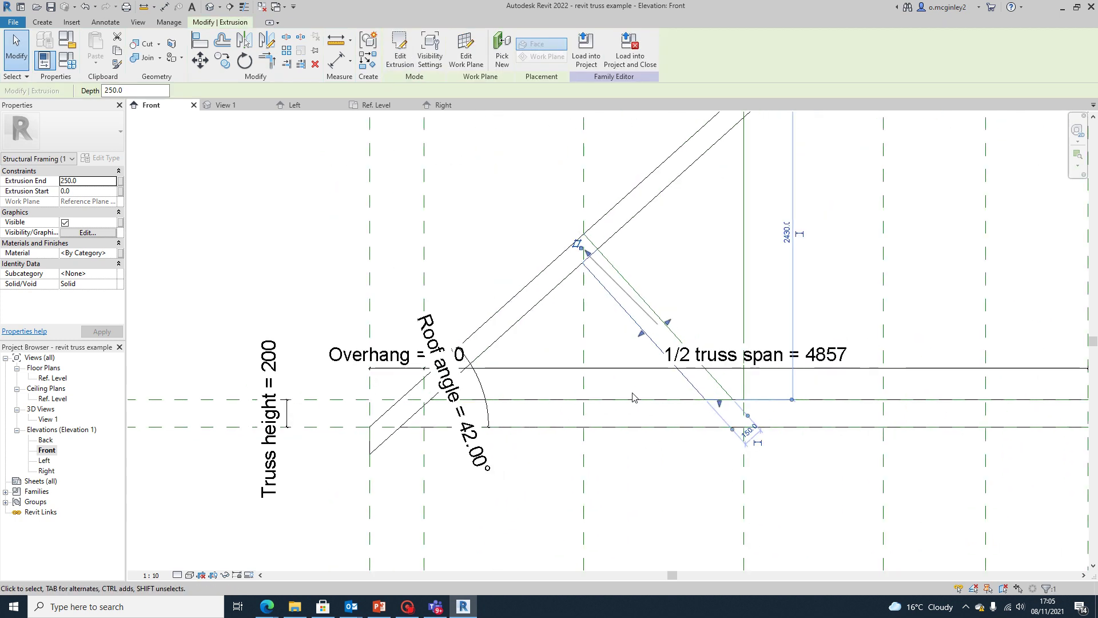
pyautogui.press('Escape')
pyautogui.scroll(-5, 643, 396)
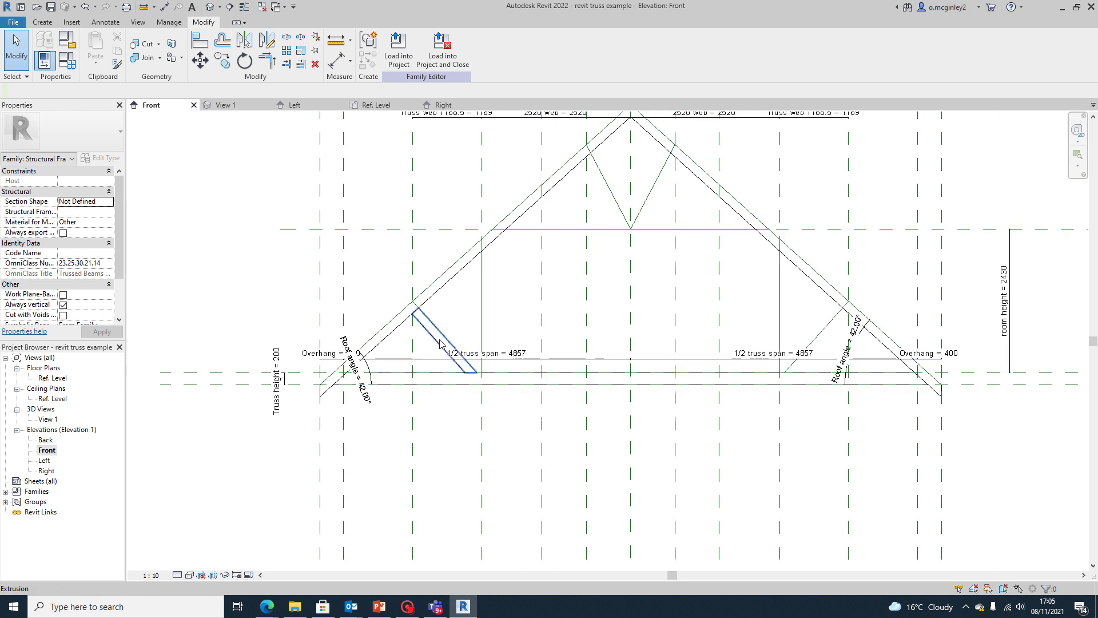
# Mirror the left diagonal web across the truss centre line and open the 3D view
pyautogui.click(441, 343)
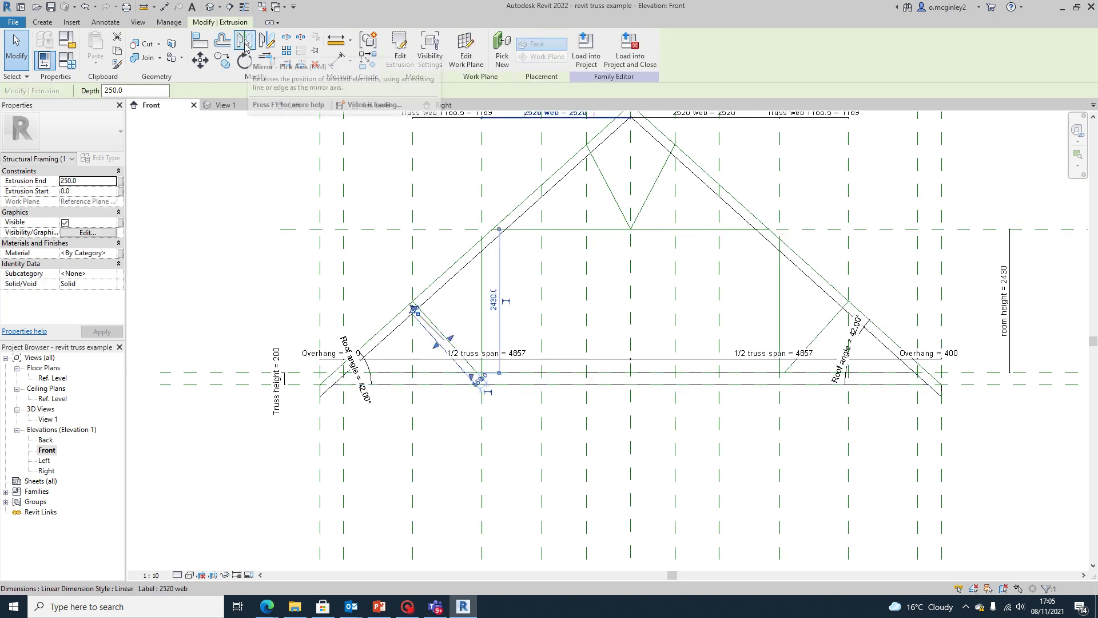
pyautogui.click(246, 39)
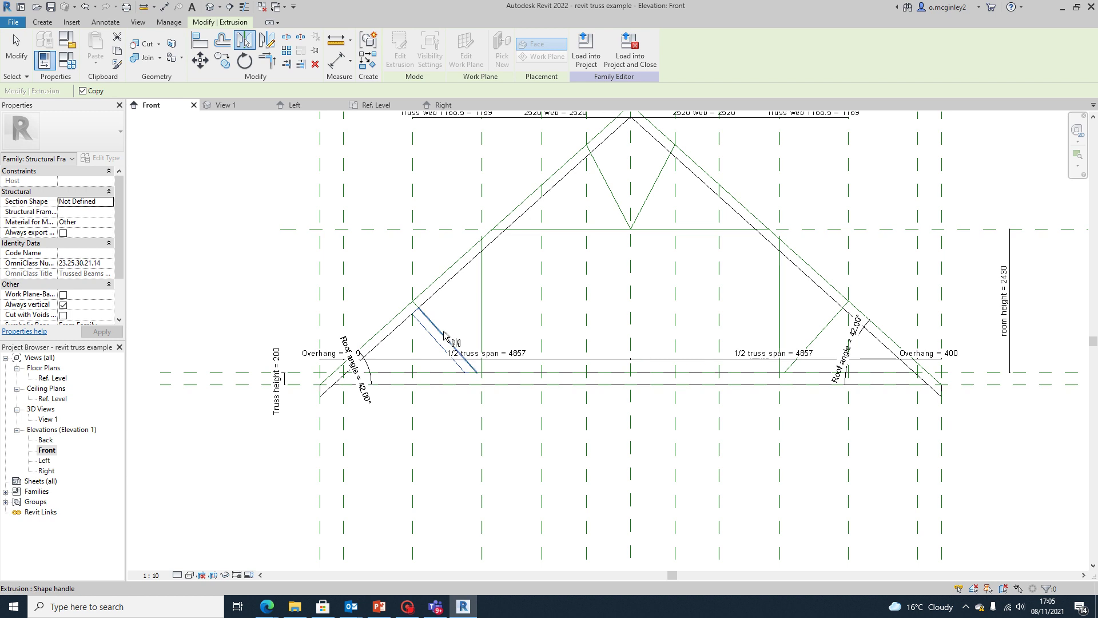
pyautogui.scroll(-2, 566, 256)
pyautogui.press('Escape')
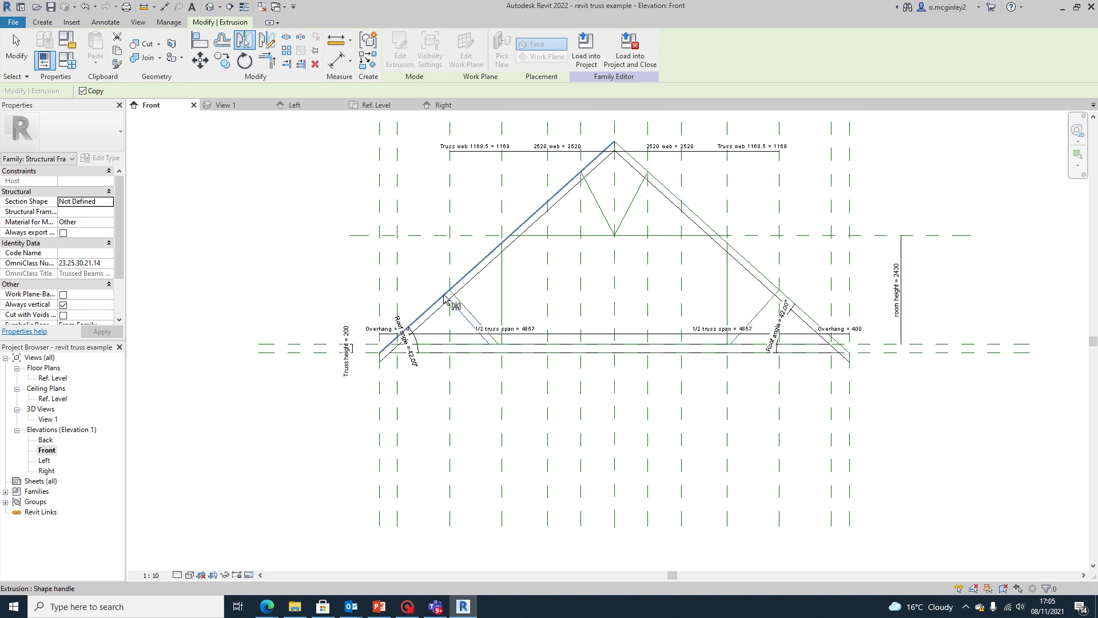
pyautogui.click(462, 316)
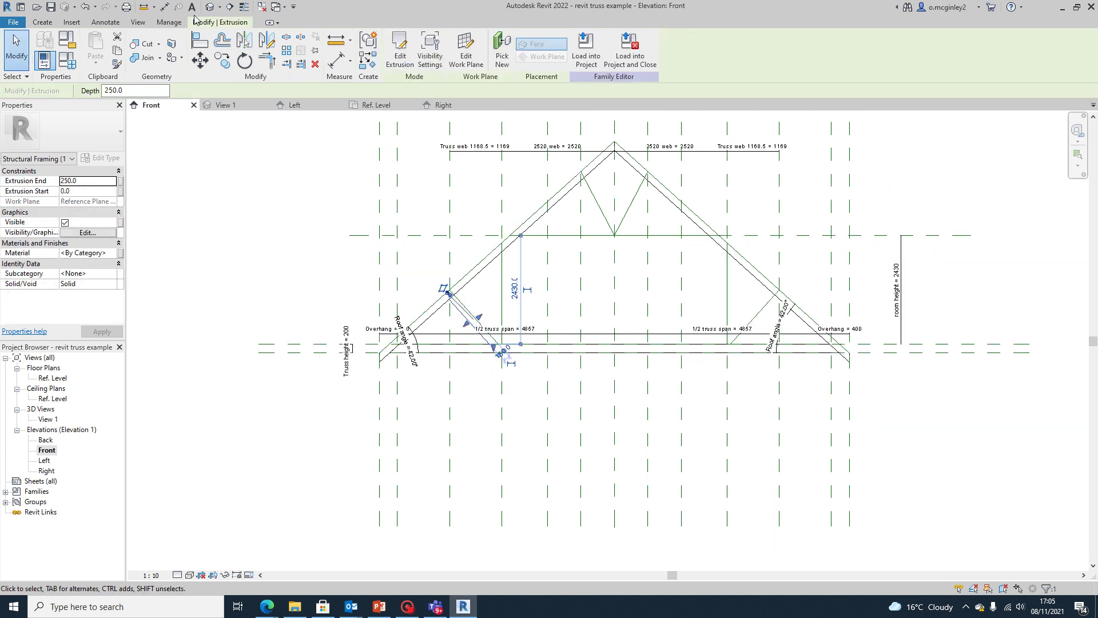
pyautogui.click(245, 41)
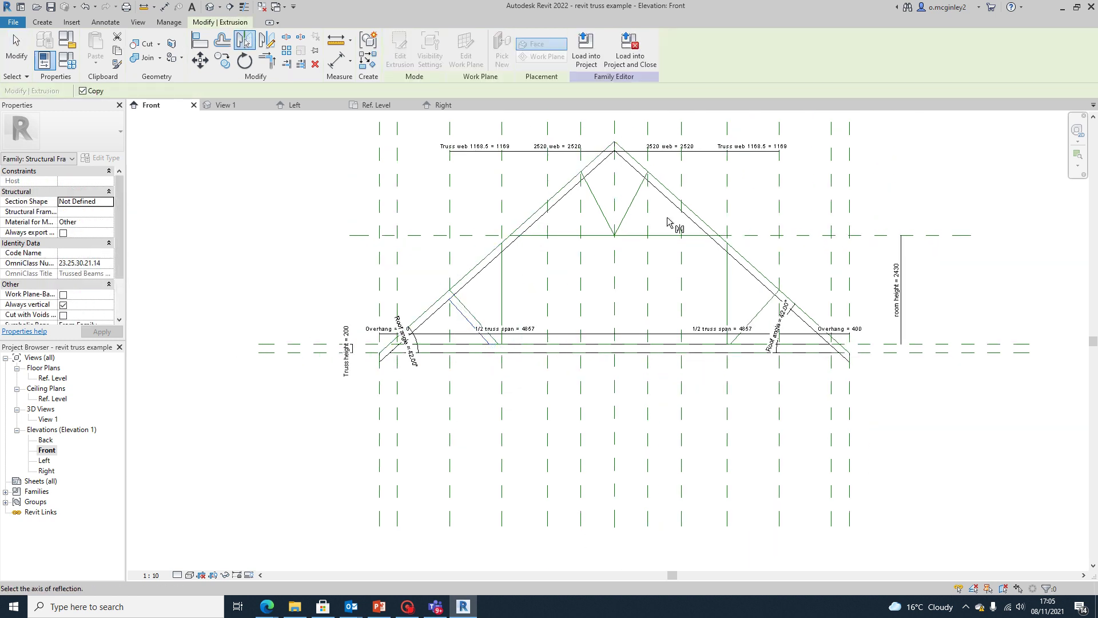
pyautogui.click(615, 191)
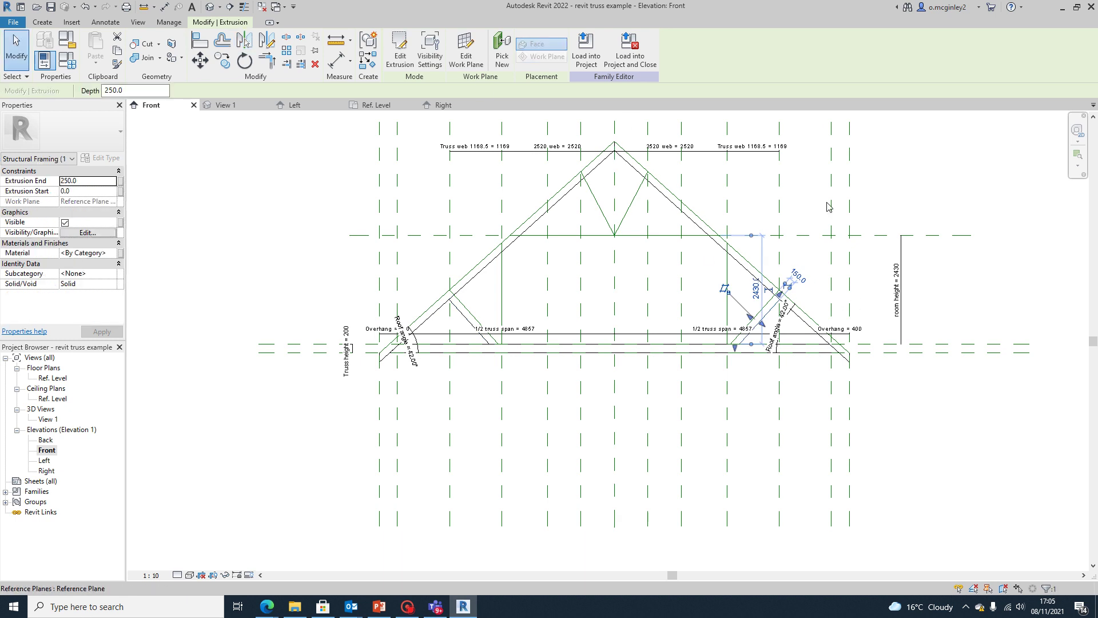
pyautogui.click(955, 282)
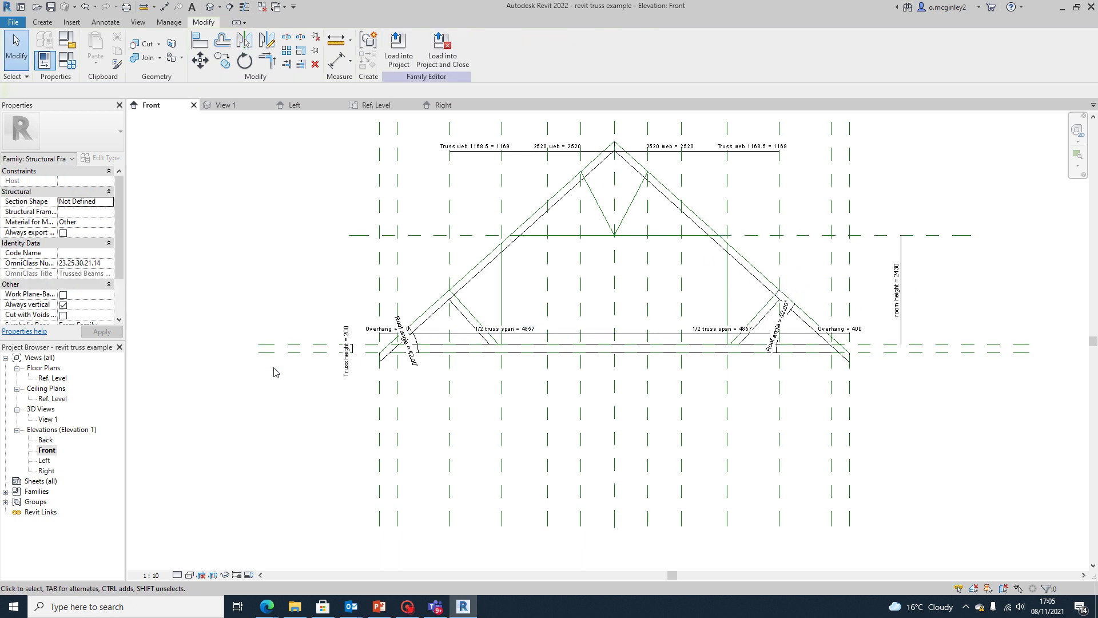
pyautogui.click(41, 450)
pyautogui.doubleClick(47, 419)
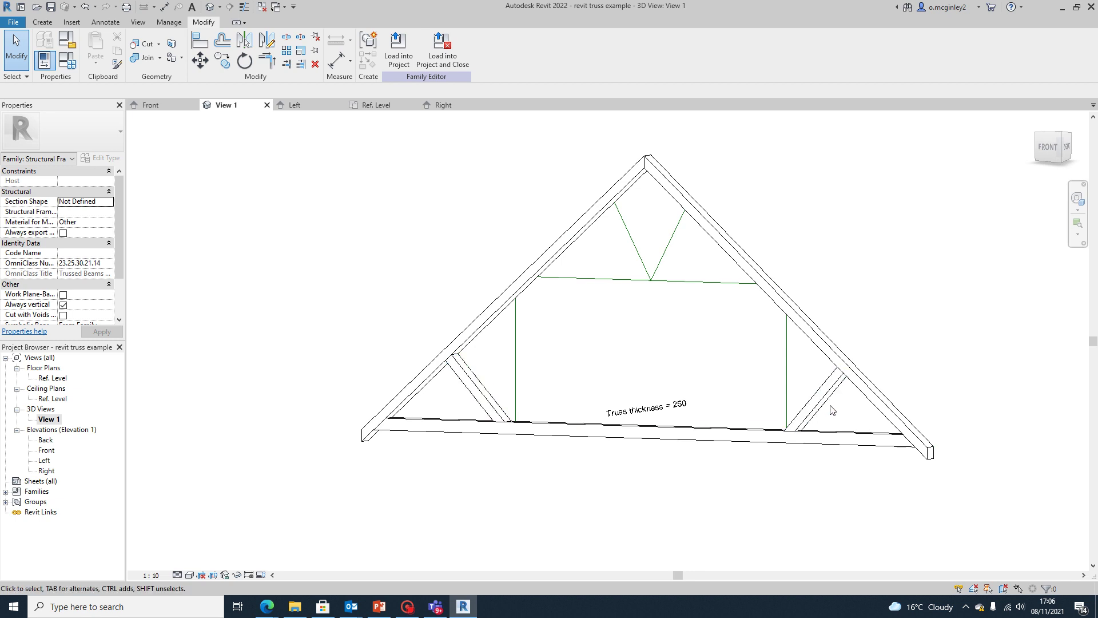
pyautogui.keyDown('shift'); pyautogui.moveTo(833, 419); pyautogui.dragTo(869, 401, button='middle'); pyautogui.keyUp('shift')
pyautogui.scroll(5, 683, 393)
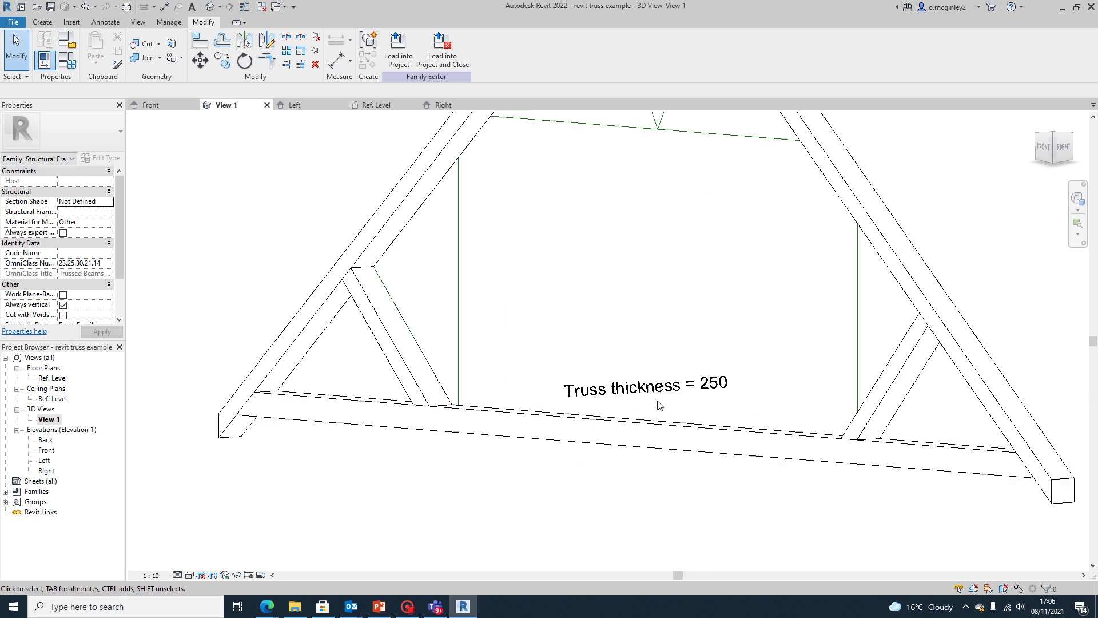
pyautogui.keyDown('shift'); pyautogui.moveTo(714, 394); pyautogui.dragTo(625, 473, button='middle'); pyautogui.keyUp('shift')
pyautogui.keyDown('shift'); pyautogui.moveTo(707, 396); pyautogui.dragTo(713, 392, button='middle'); pyautogui.keyUp('shift')
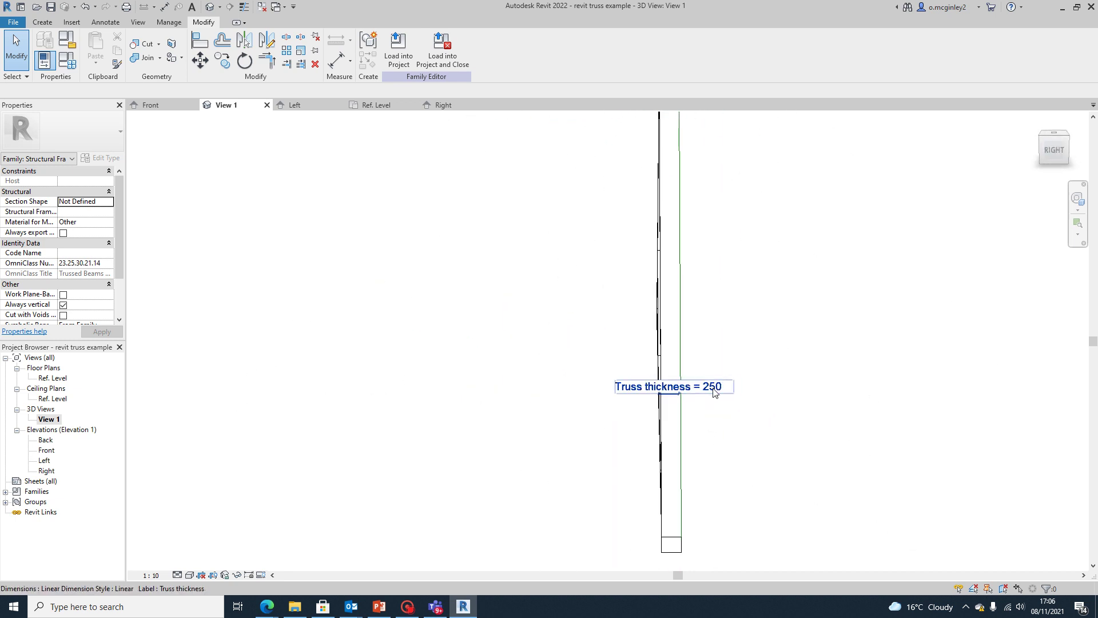
pyautogui.scroll(5, 713, 390)
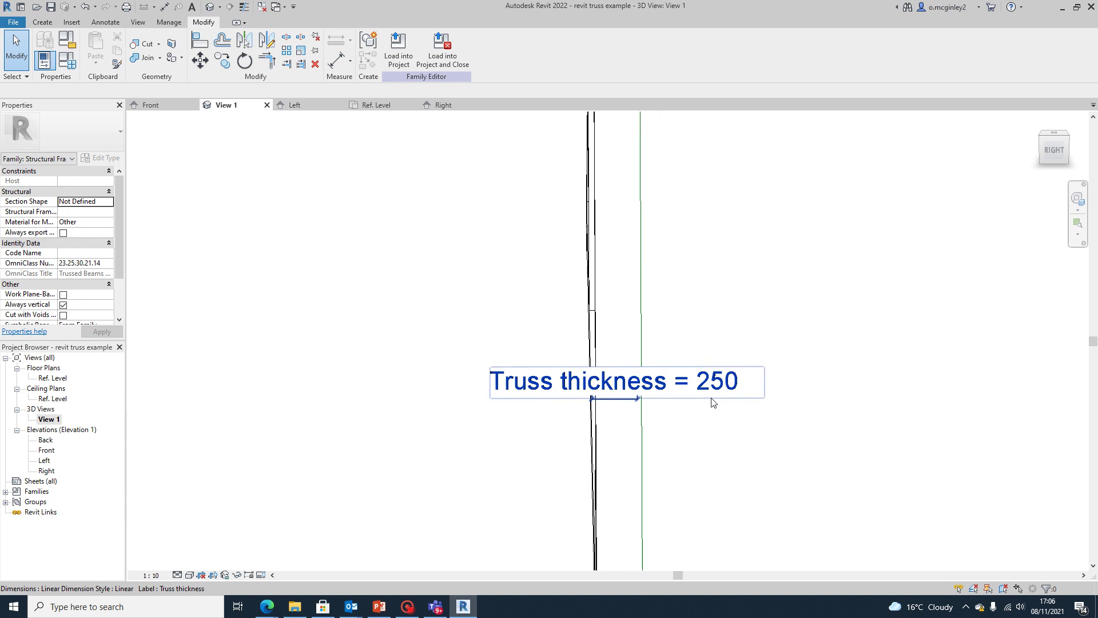
pyautogui.scroll(-5, 699, 384)
pyautogui.keyDown('shift'); pyautogui.moveTo(721, 444); pyautogui.dragTo(648, 303, button='middle'); pyautogui.keyUp('shift')
pyautogui.moveTo(564, 387); pyautogui.dragTo(512, 392, button='middle')
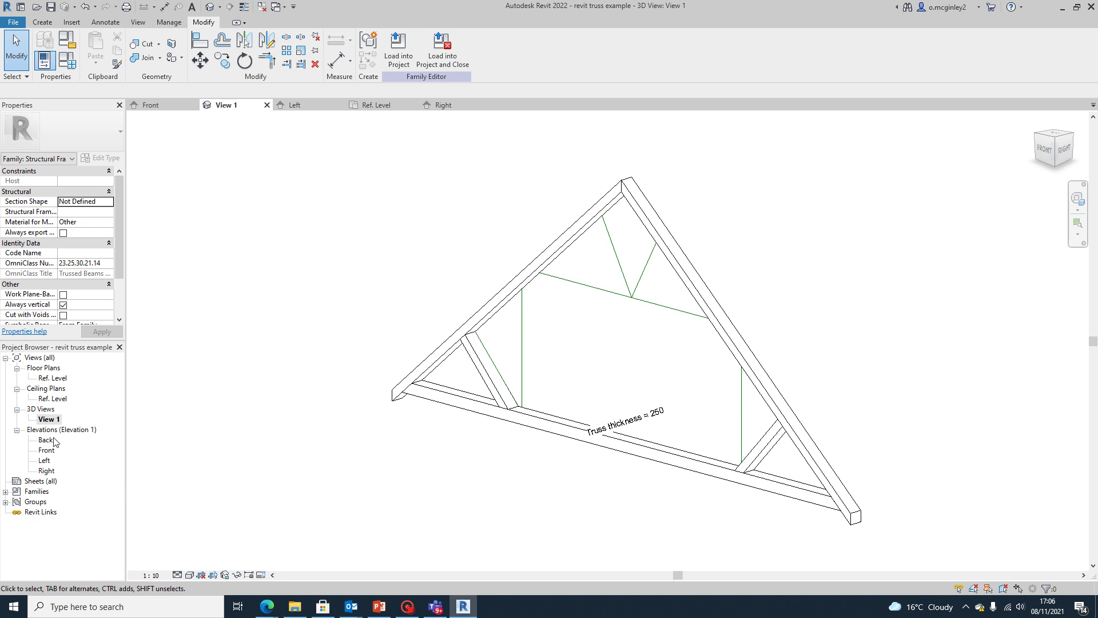
pyautogui.doubleClick(47, 450)
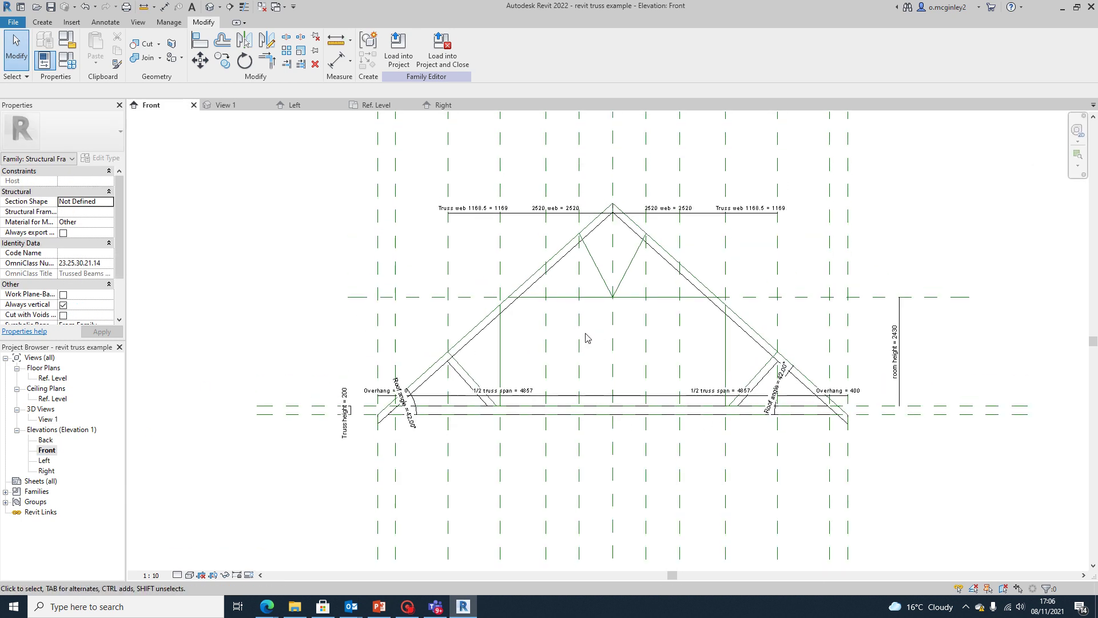
# Start a new extrusion and pick an offset sketch line beside the vertical reference line
pyautogui.scroll(5, 495, 364)
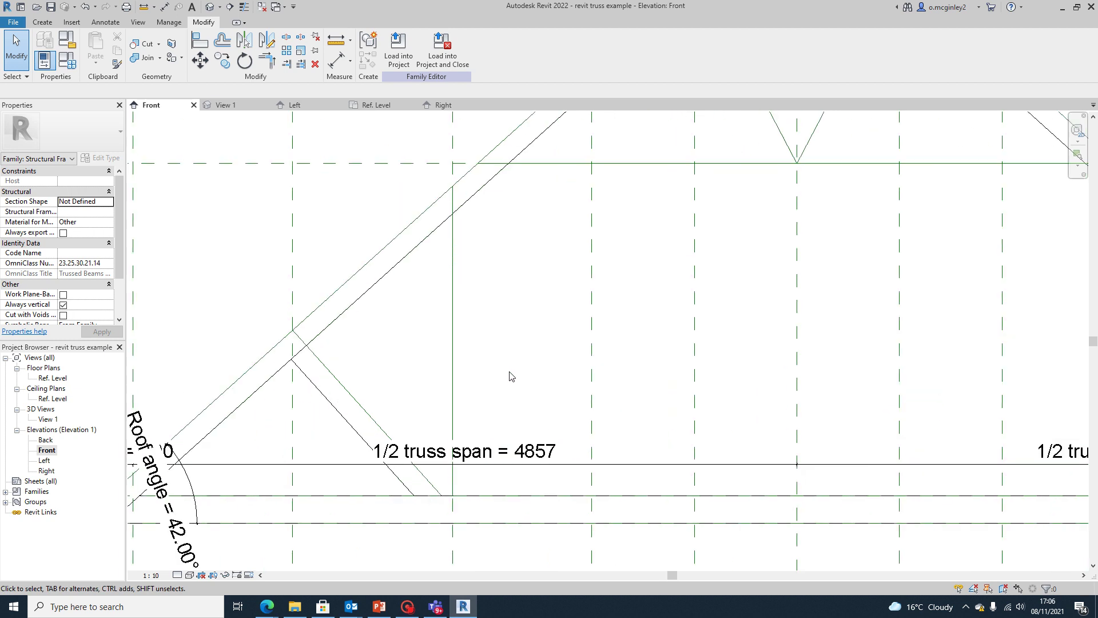
pyautogui.moveTo(510, 376); pyautogui.dragTo(564, 319, button='middle')
pyautogui.scroll(-1, 581, 328)
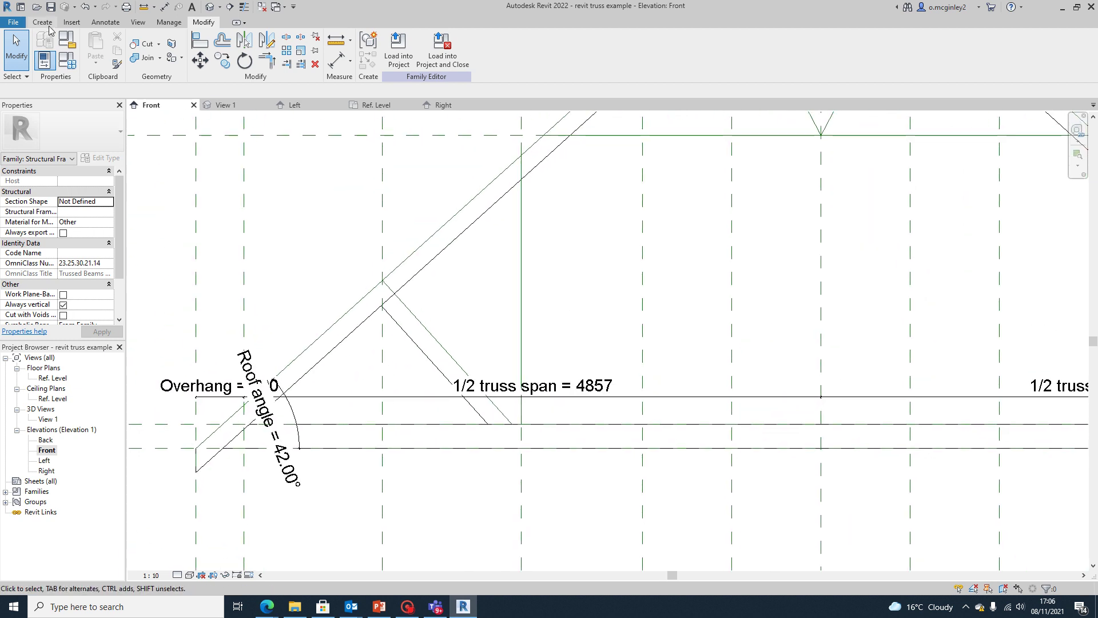
pyautogui.click(41, 23)
pyautogui.click(96, 50)
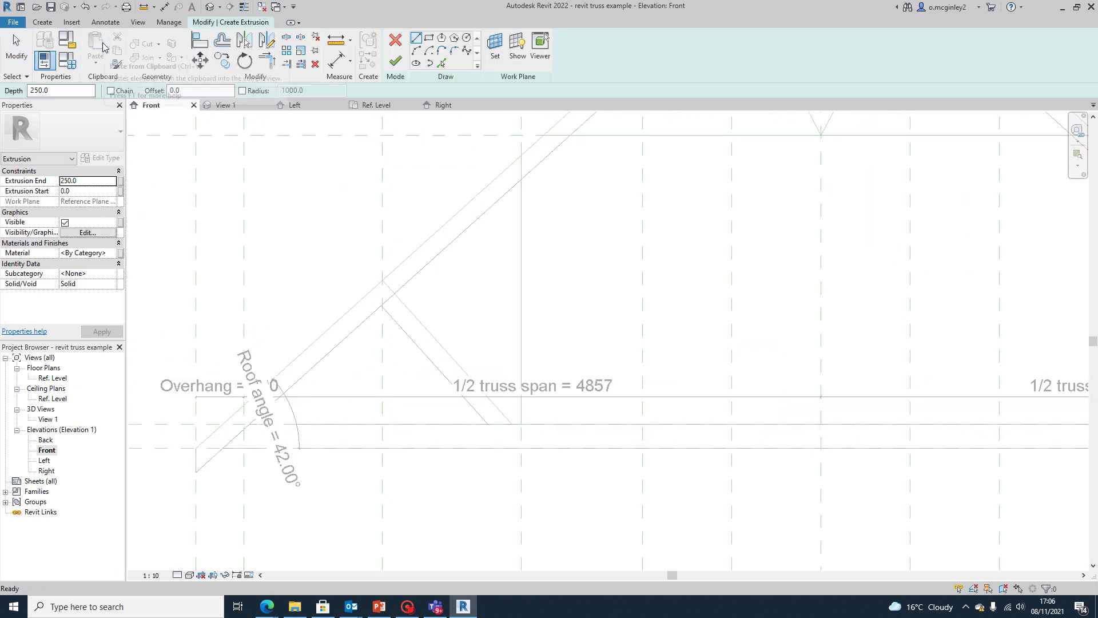
pyautogui.scroll(-1, 560, 293)
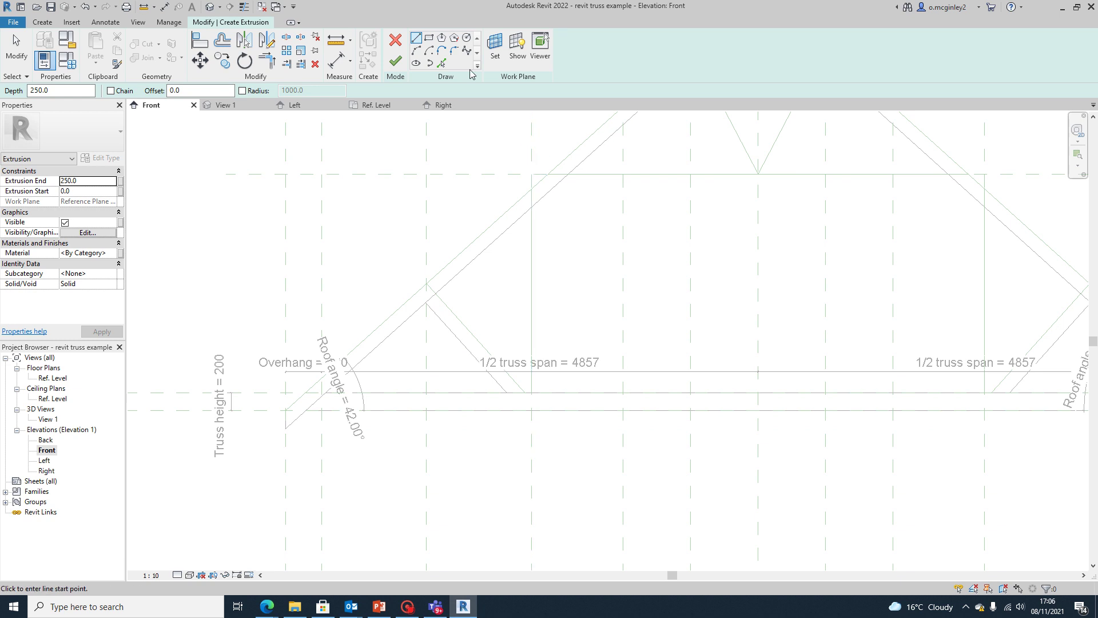
pyautogui.click(442, 63)
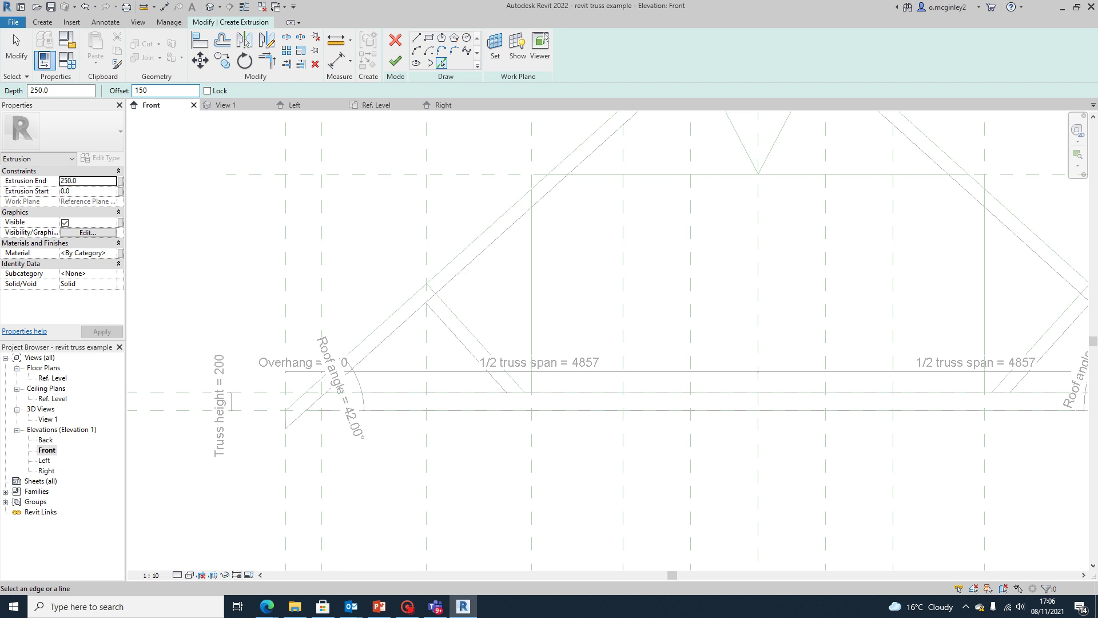
pyautogui.click(529, 300)
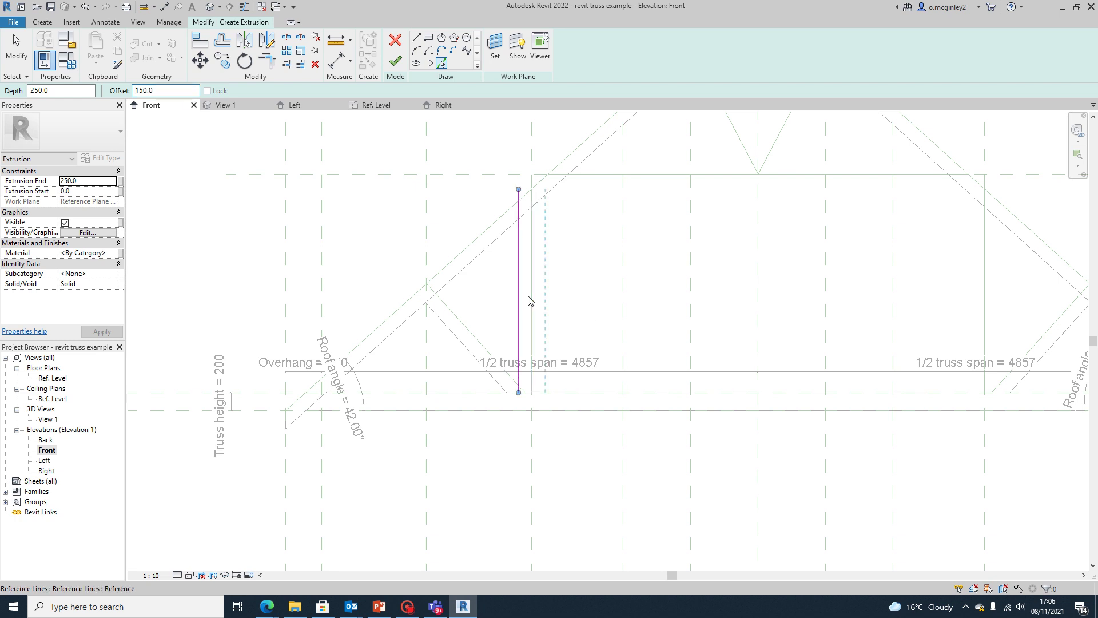
pyautogui.scroll(-3, 547, 319)
pyautogui.scroll(2, 527, 186)
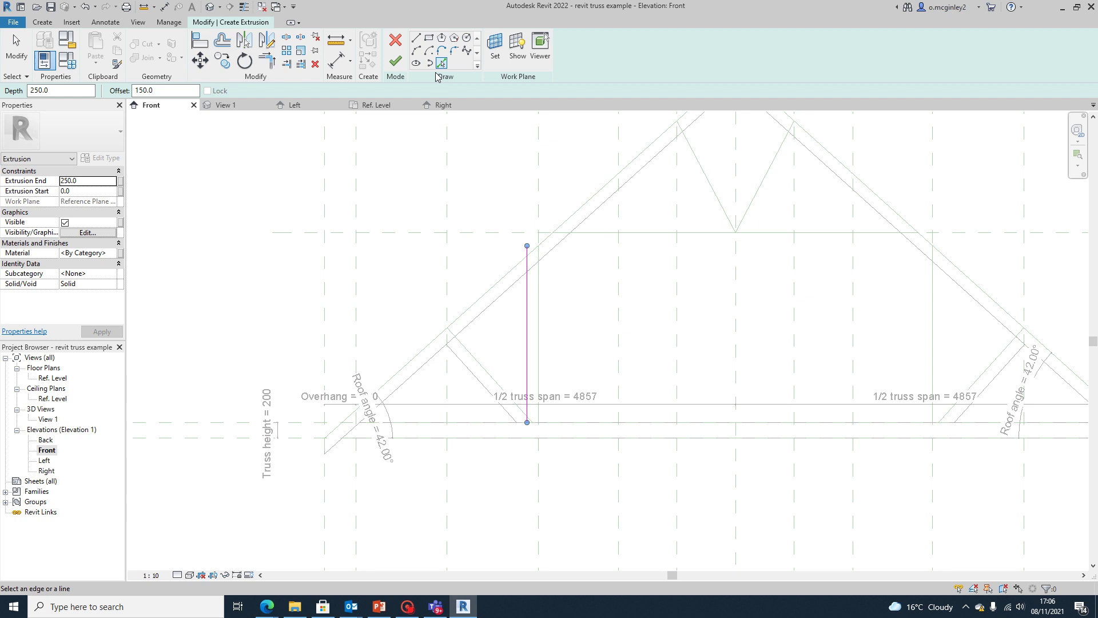
# Draw a diagonal along the top chord, a vertical line, and a horizontal line along the bottom chord
pyautogui.click(416, 40)
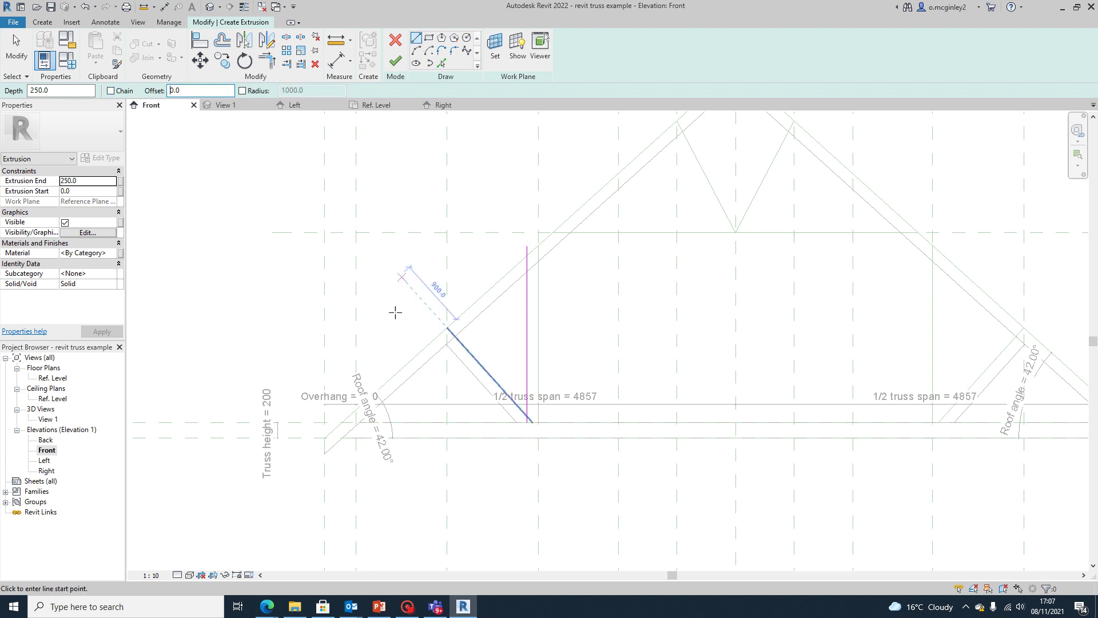
pyautogui.scroll(2, 478, 334)
pyautogui.click(433, 338)
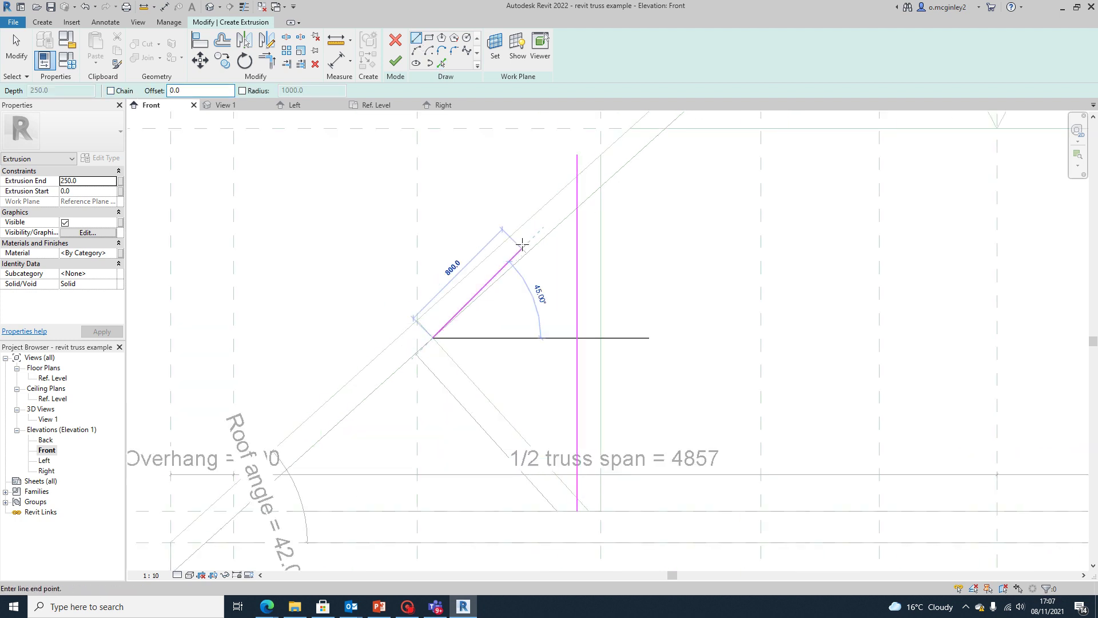
pyautogui.click(635, 155)
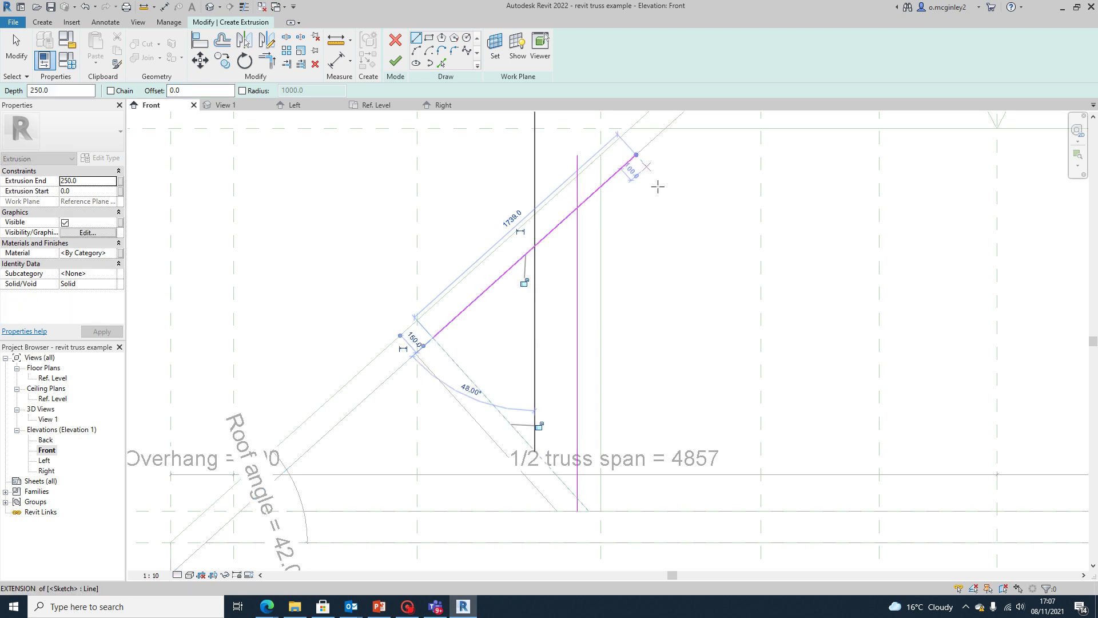
pyautogui.click(602, 188)
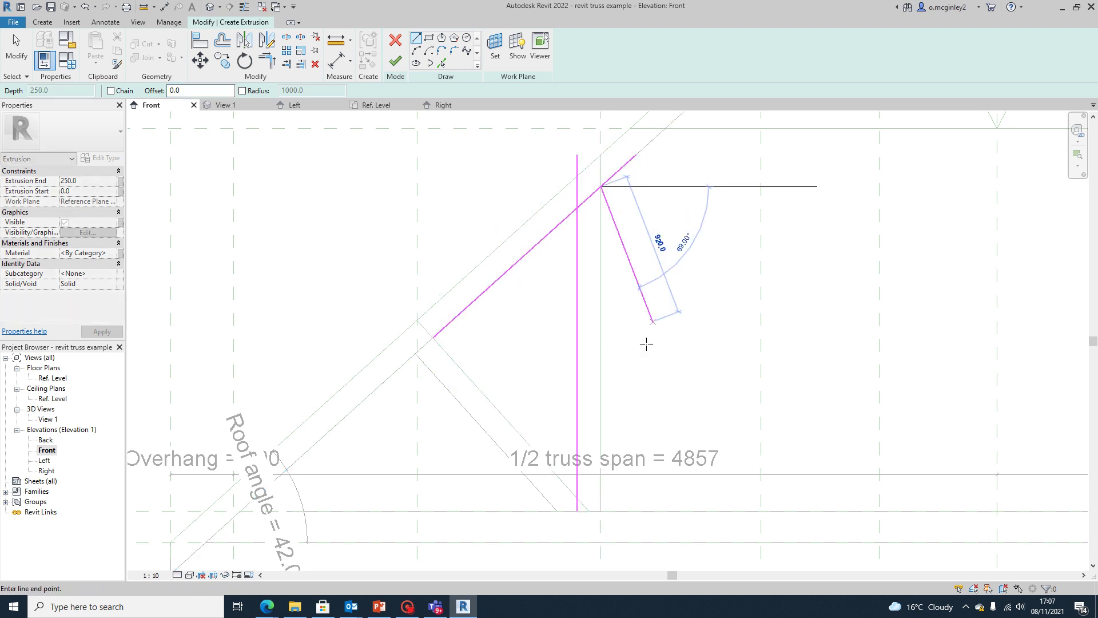
pyautogui.scroll(-3, 607, 529)
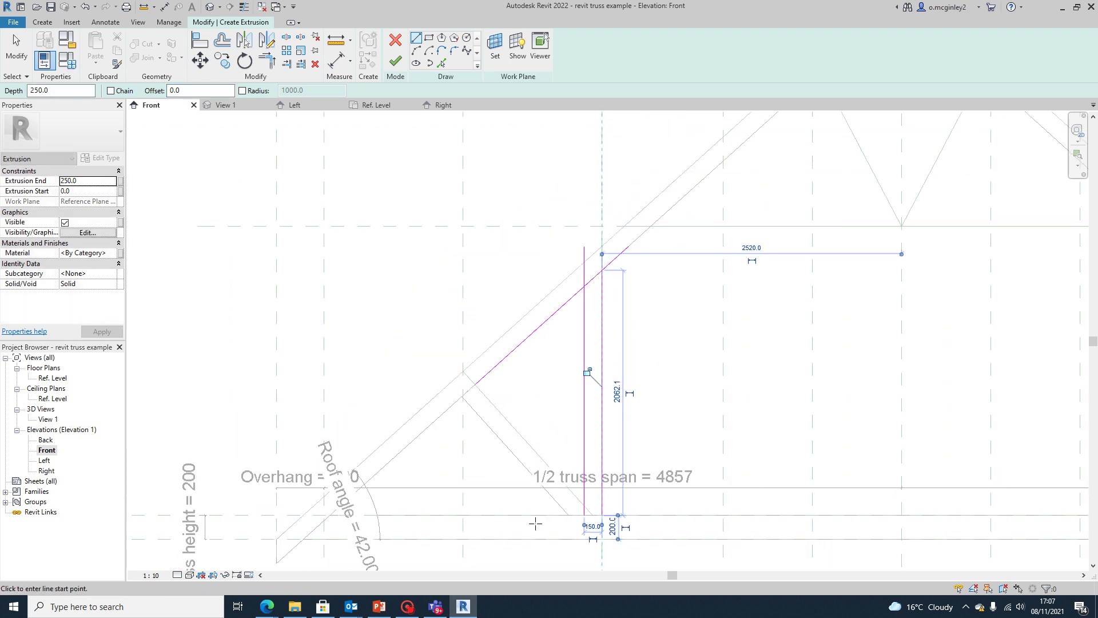
pyautogui.click(443, 461)
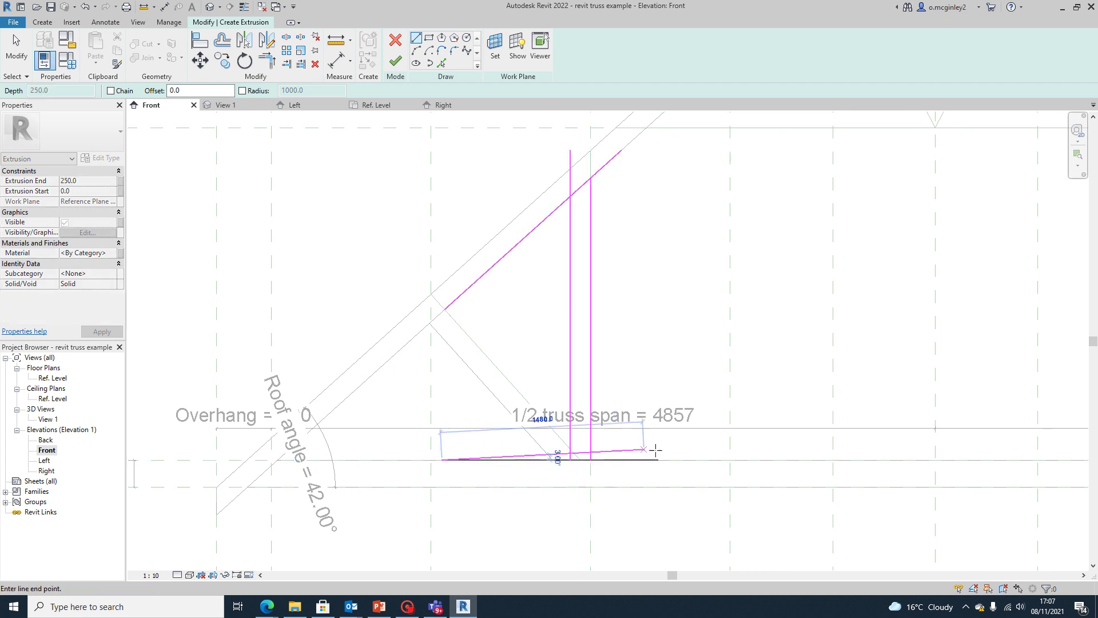
pyautogui.click(726, 460)
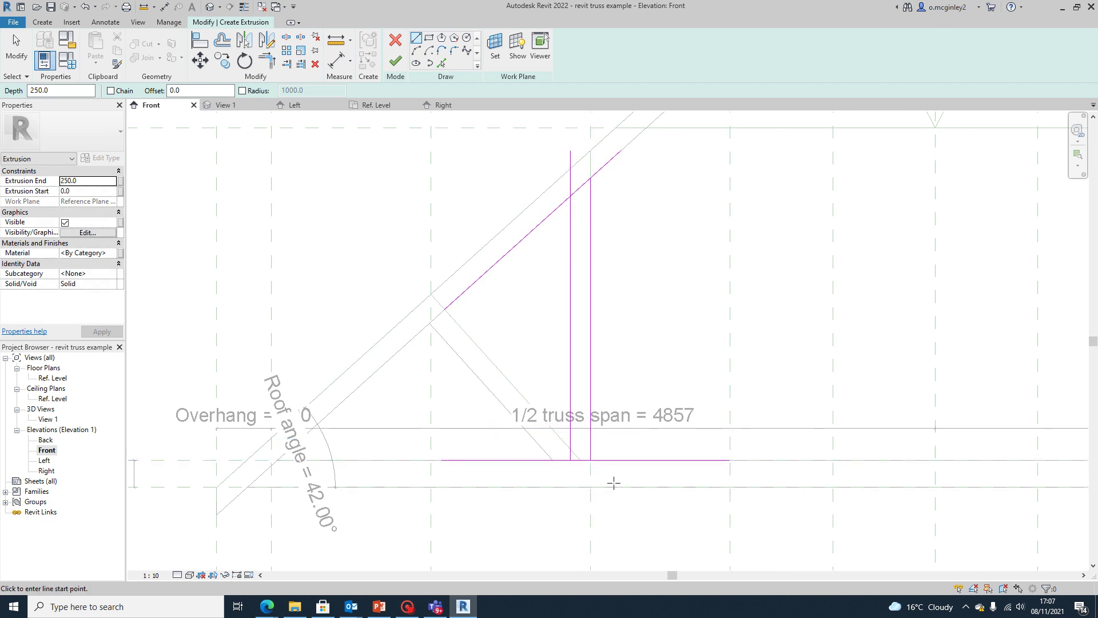
pyautogui.press('Escape')
pyautogui.moveTo(571, 238); pyautogui.dragTo(520, 280, button='middle')
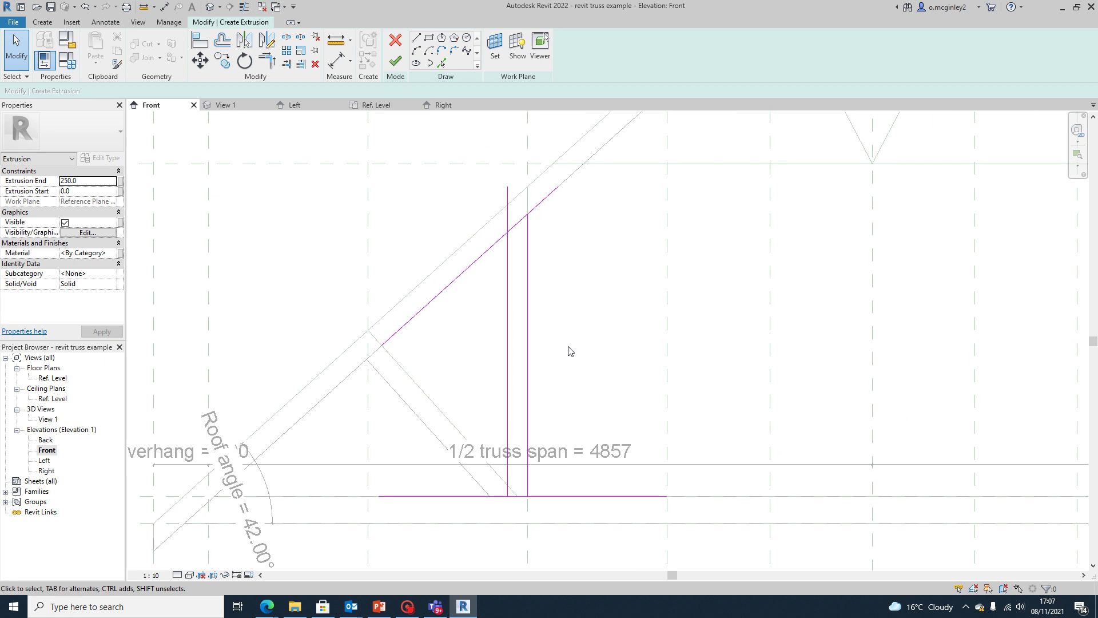
# Trim the diagonal and vertical lines together at the top corners
pyautogui.click(271, 66)
pyautogui.scroll(2, 577, 200)
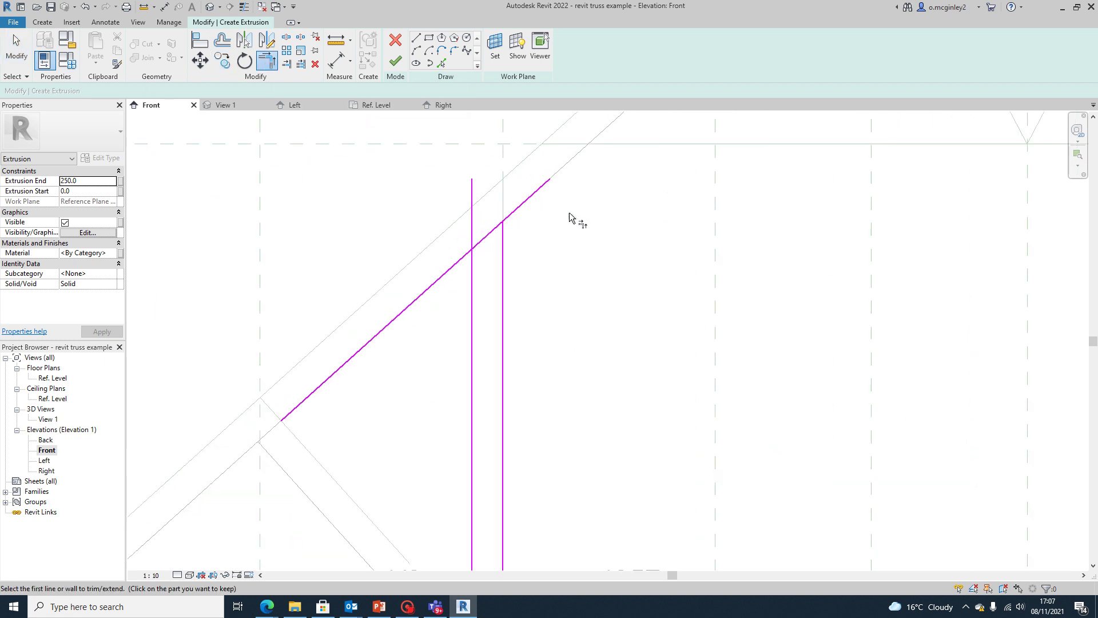
pyautogui.click(485, 245)
pyautogui.click(477, 259)
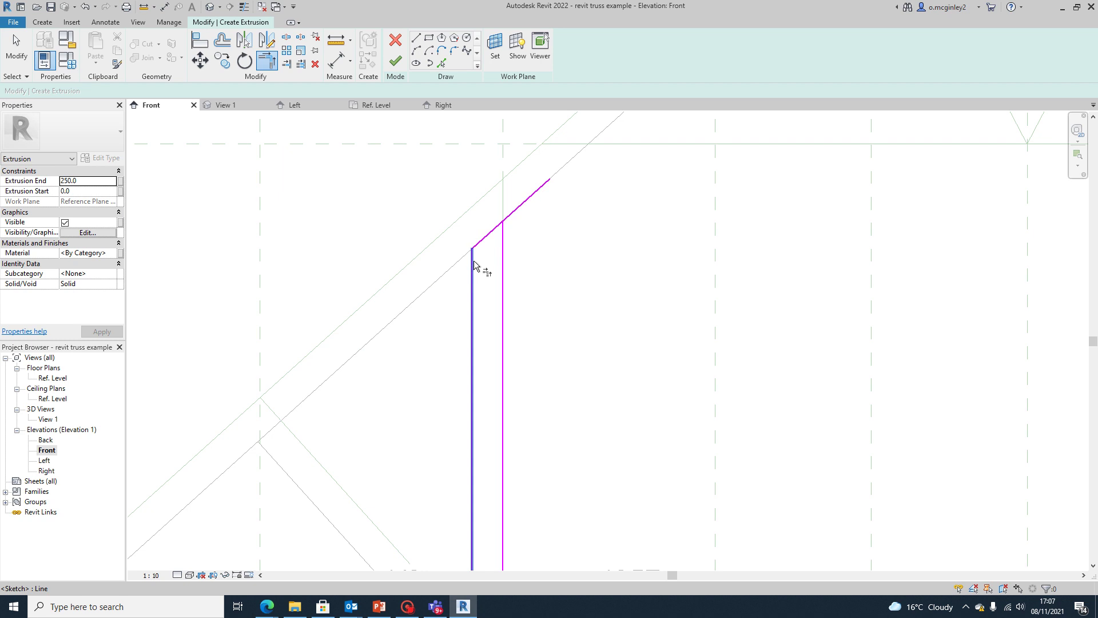
pyautogui.scroll(-2, 524, 273)
pyautogui.scroll(-1, 524, 274)
pyautogui.scroll(2, 518, 249)
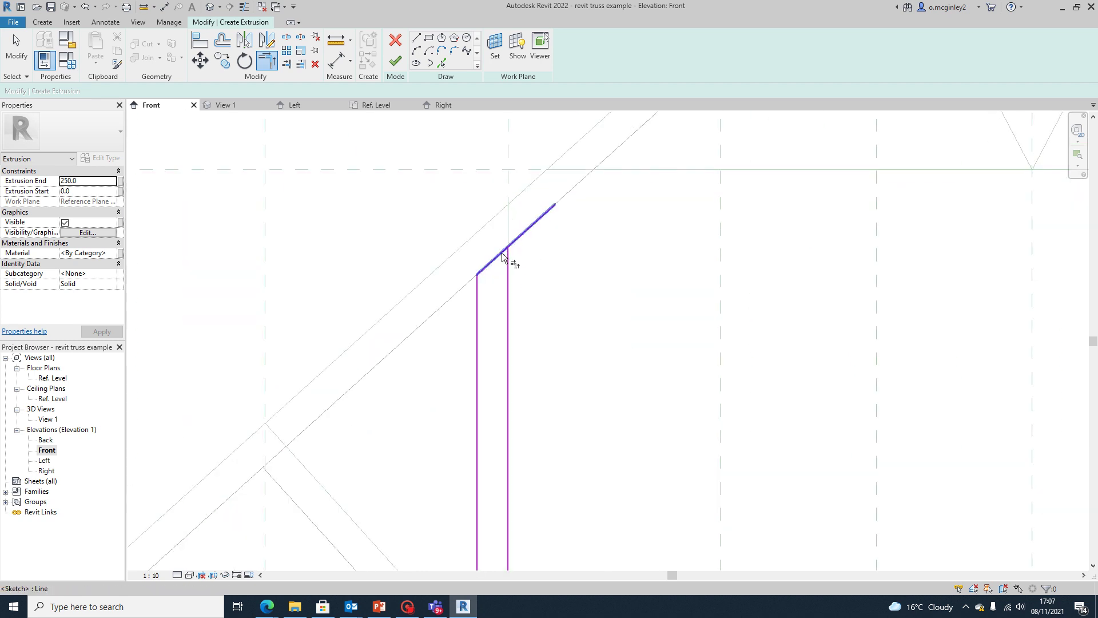
pyautogui.click(504, 258)
pyautogui.click(506, 262)
pyautogui.scroll(-3, 581, 346)
# Trim the horizontal line to both verticals at the bottom corners, closing the rectangle
pyautogui.moveTo(581, 346); pyautogui.dragTo(568, 206, button='middle')
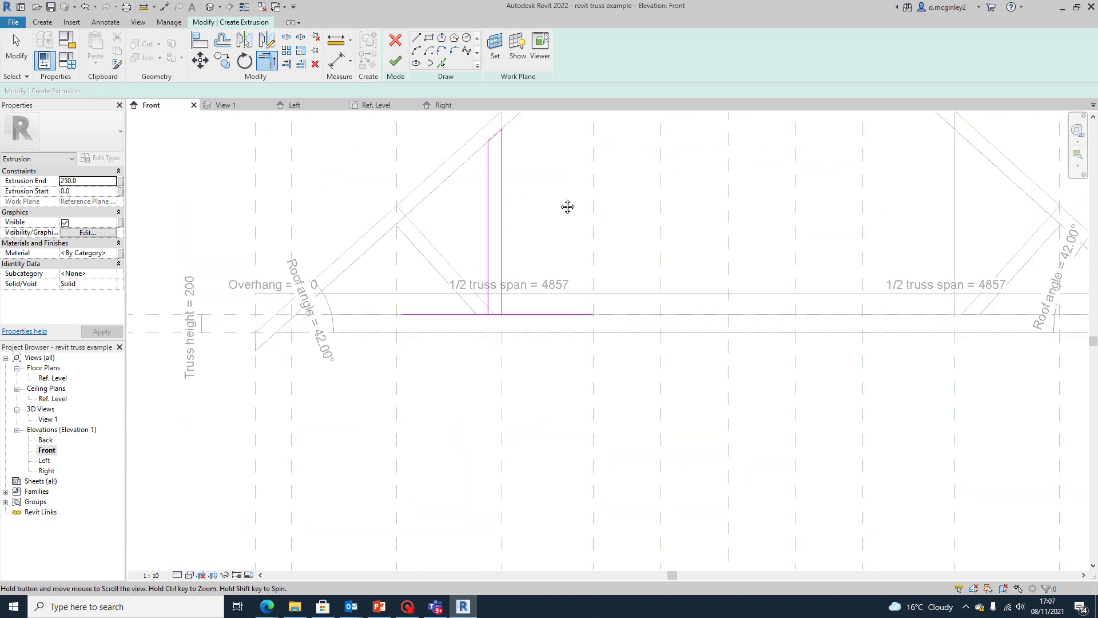
pyautogui.scroll(2, 509, 290)
pyautogui.scroll(1, 509, 290)
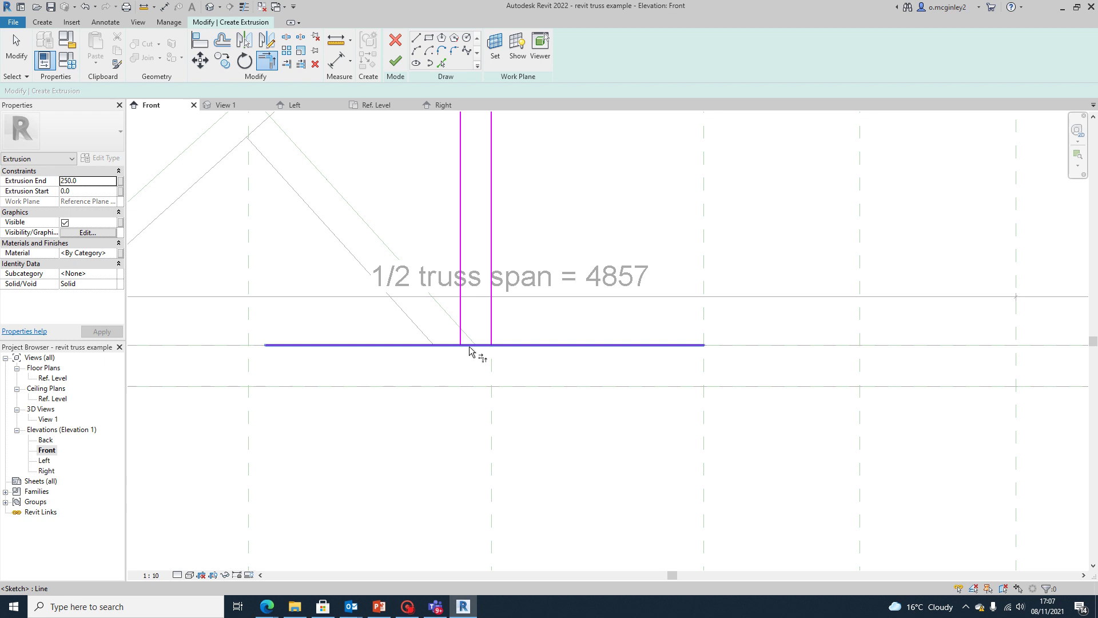
pyautogui.click(469, 348)
pyautogui.click(462, 341)
pyautogui.scroll(-1, 517, 363)
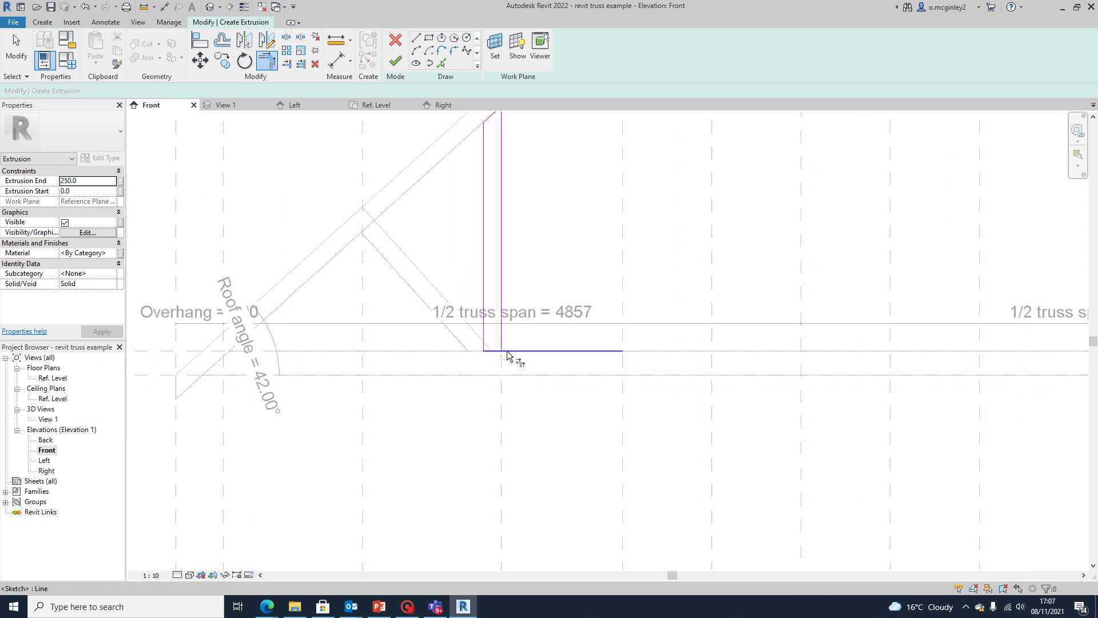
pyautogui.click(507, 352)
pyautogui.click(505, 353)
pyautogui.scroll(-2, 521, 370)
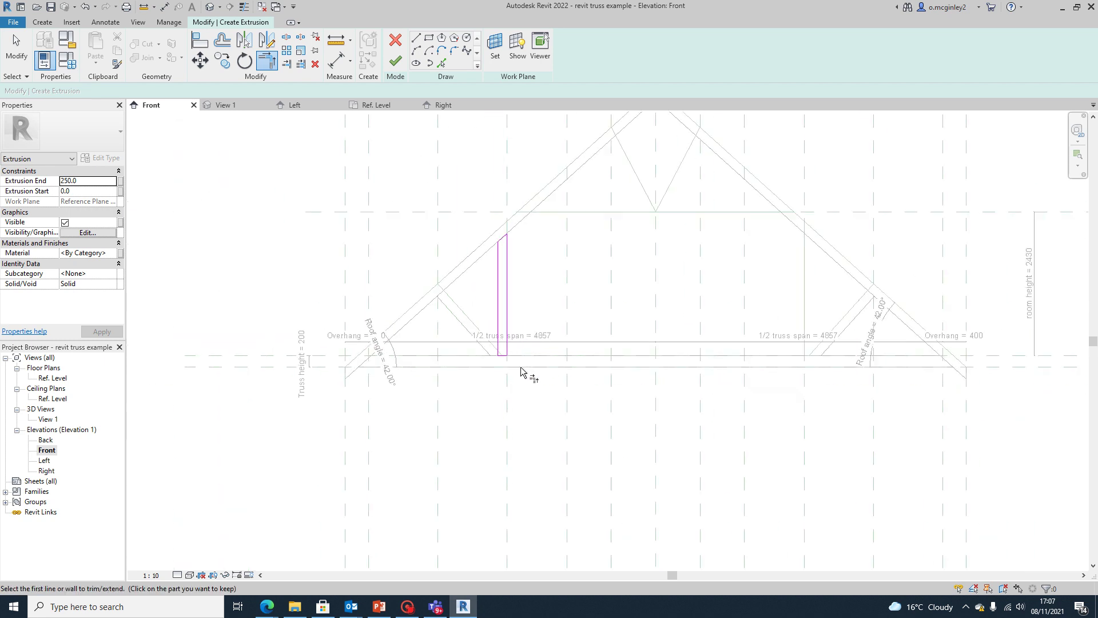
# Finish the vertical web as a 250-deep extrusion and mirror it across the centre reference plane
pyautogui.click(394, 67)
pyautogui.scroll(2, 498, 278)
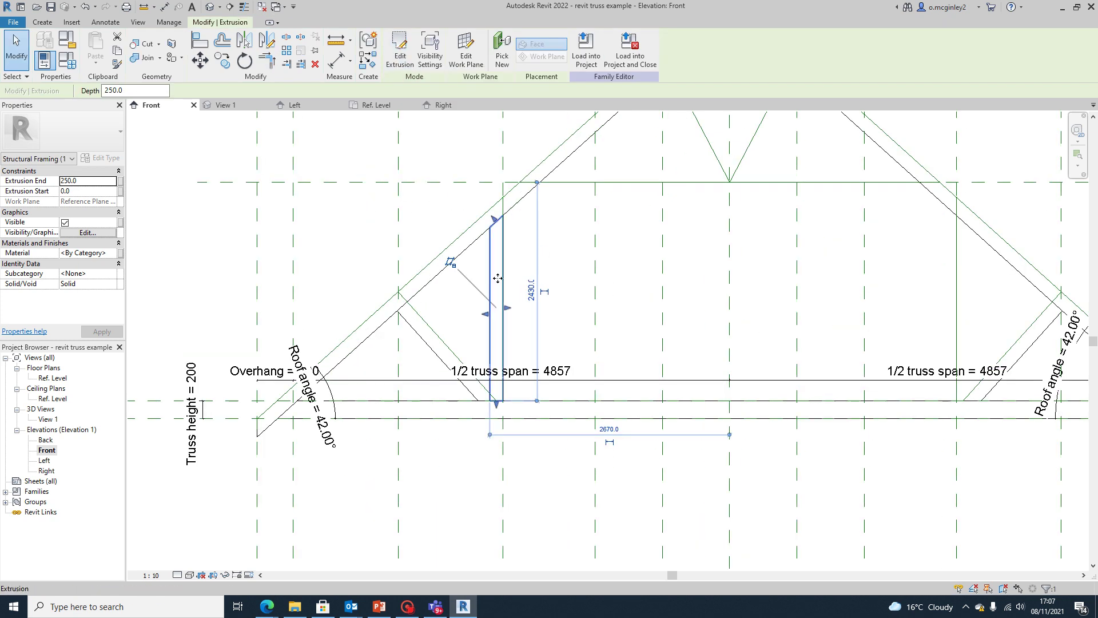
pyautogui.scroll(-2, 586, 305)
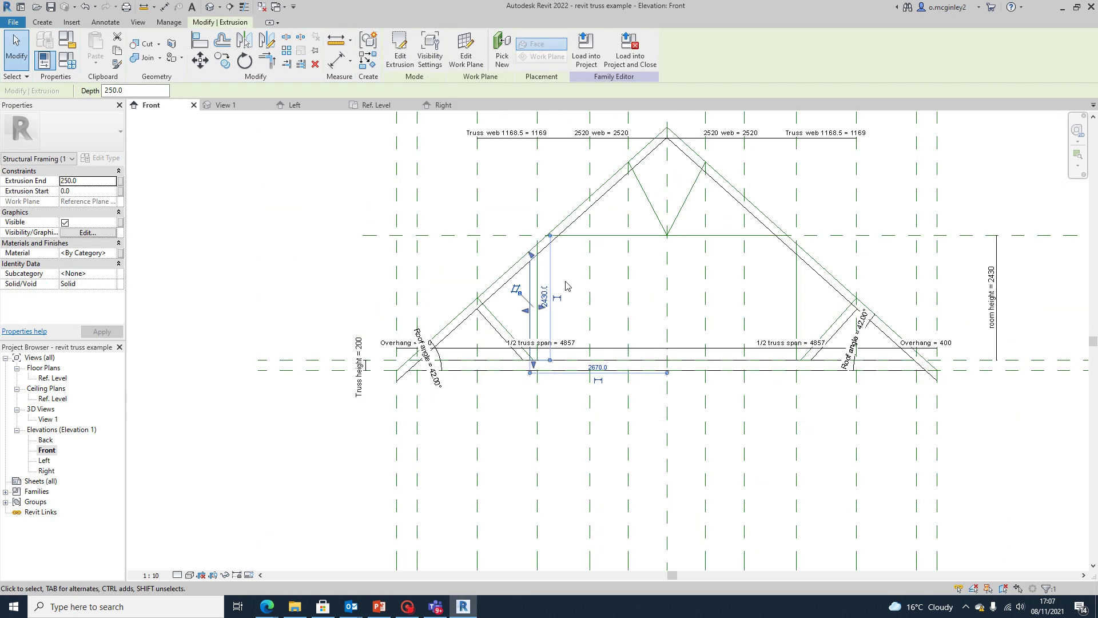
pyautogui.moveTo(566, 286); pyautogui.dragTo(559, 351, button='middle')
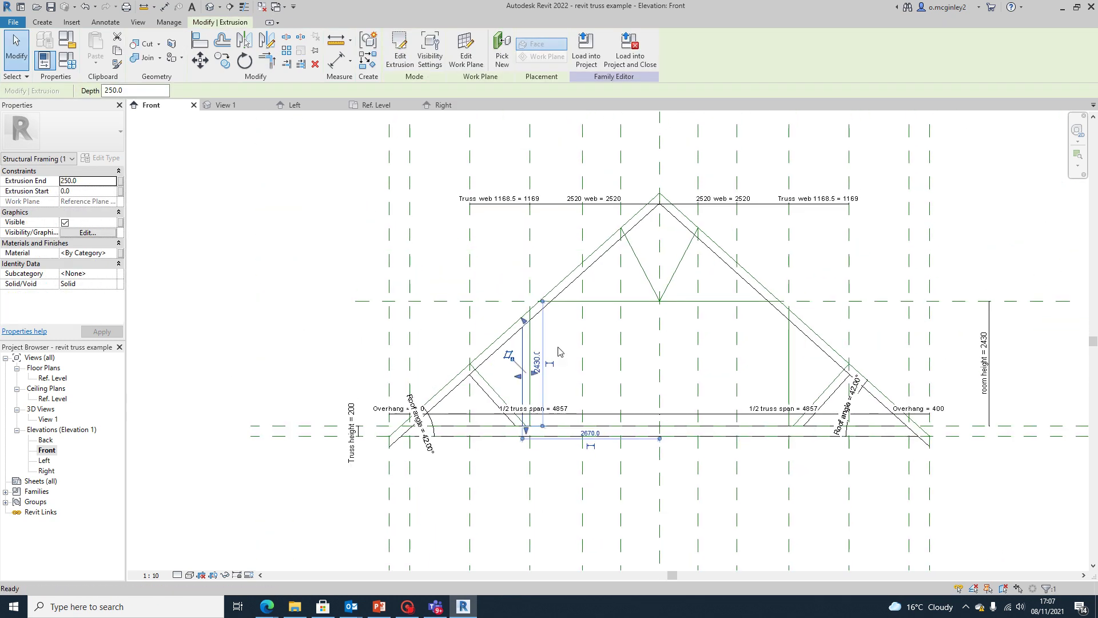
pyautogui.click(243, 45)
pyautogui.scroll(1, 643, 204)
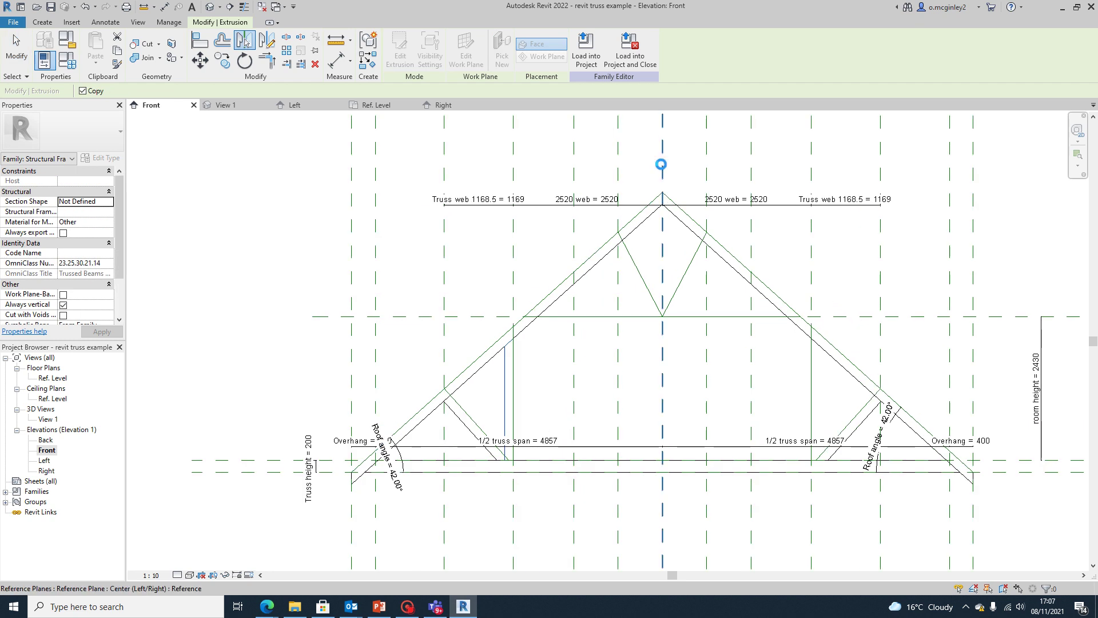
pyautogui.click(661, 166)
pyautogui.click(835, 504)
pyautogui.scroll(-2, 835, 504)
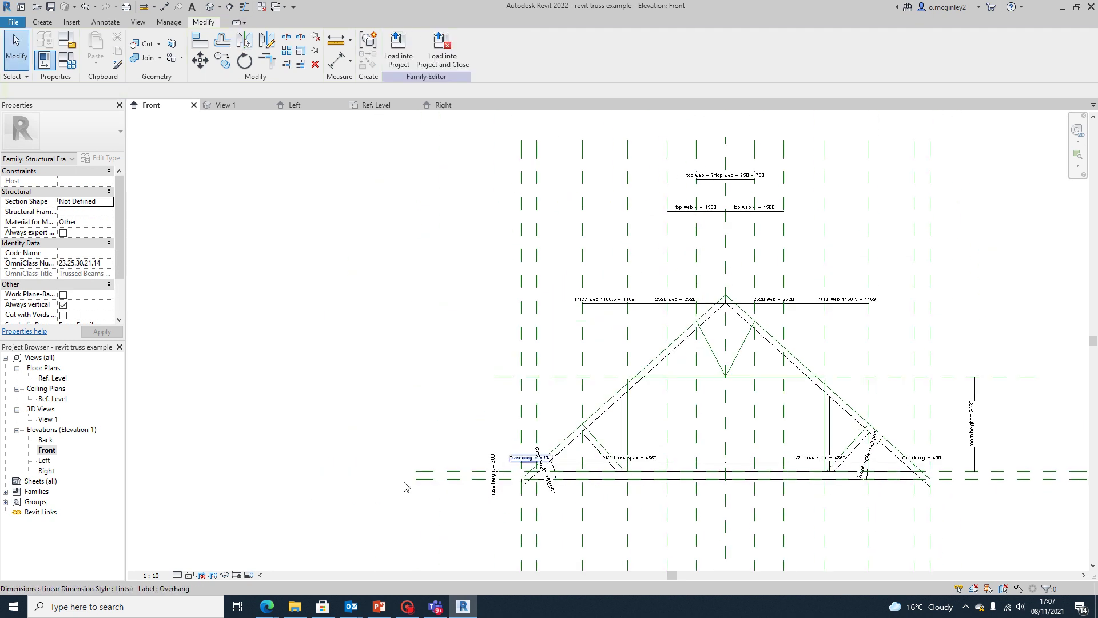
pyautogui.doubleClick(48, 419)
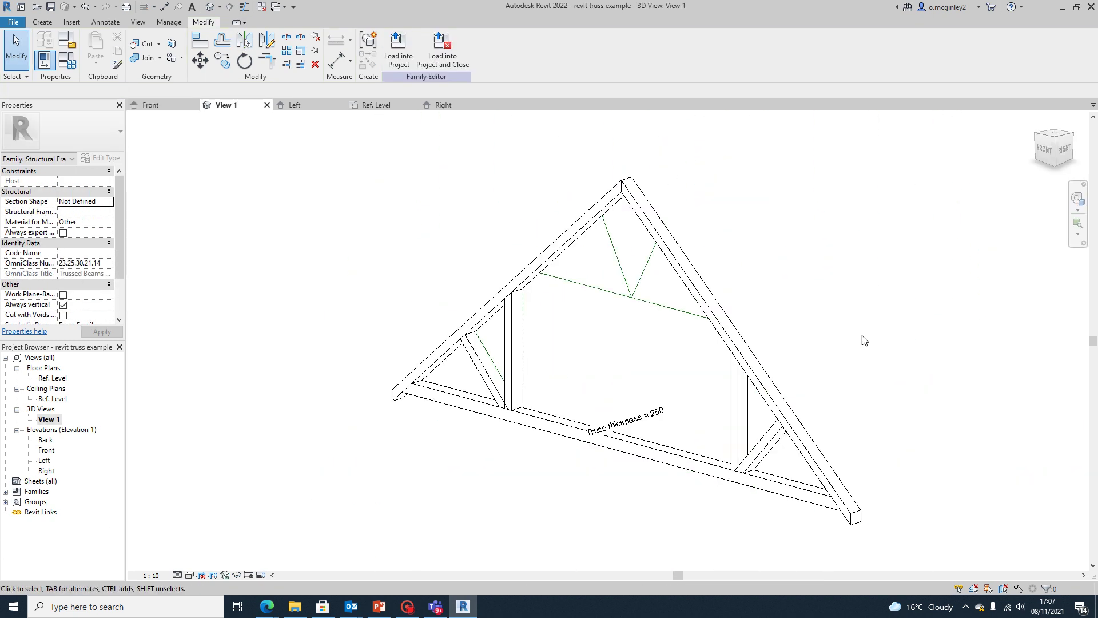
pyautogui.keyDown('shift'); pyautogui.moveTo(561, 486); pyautogui.dragTo(675, 539, button='middle'); pyautogui.keyUp('shift')
pyautogui.keyDown('shift'); pyautogui.moveTo(641, 455); pyautogui.dragTo(581, 492, button='middle'); pyautogui.keyUp('shift')
pyautogui.scroll(3, 505, 416)
pyautogui.scroll(3, 506, 416)
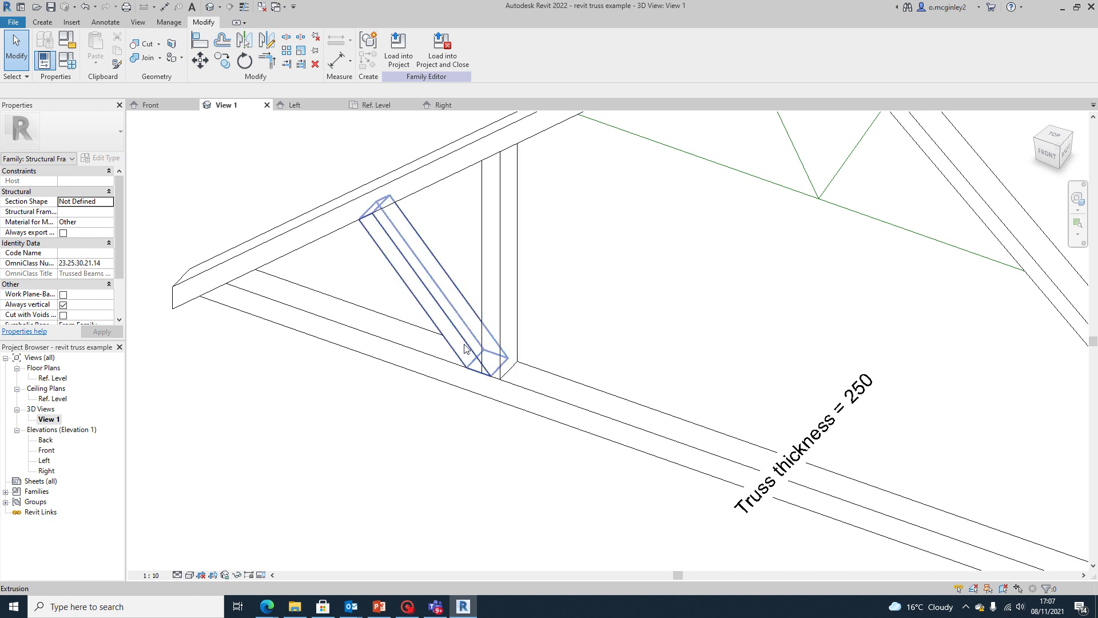
pyautogui.keyDown('shift'); pyautogui.moveTo(497, 338); pyautogui.dragTo(511, 331, button='middle'); pyautogui.keyUp('shift')
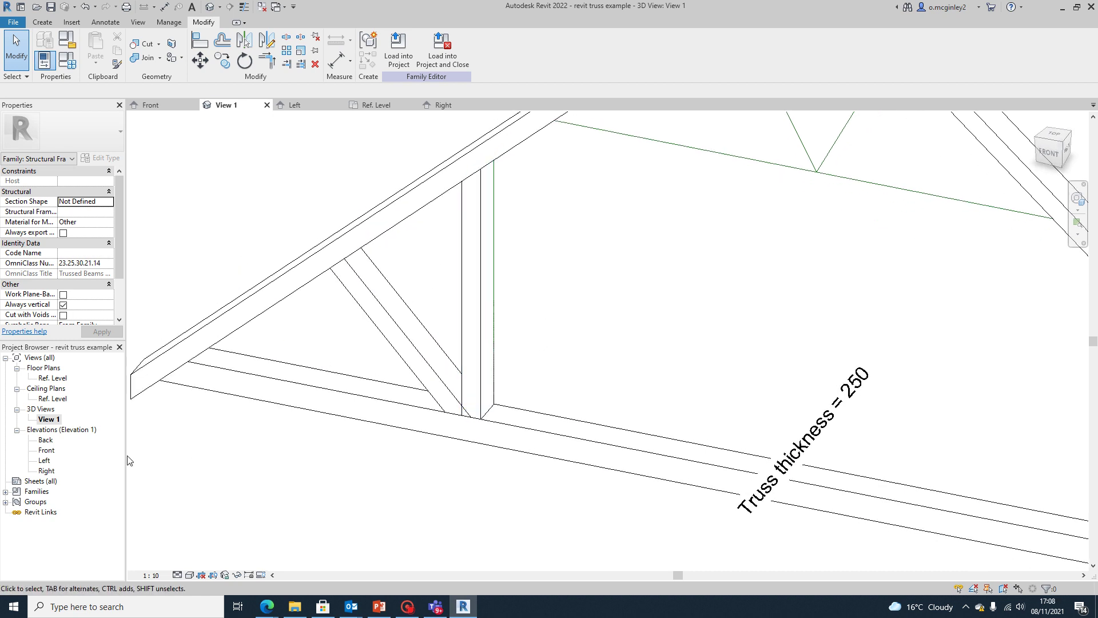
pyautogui.keyDown('shift'); pyautogui.moveTo(400, 372); pyautogui.dragTo(581, 238, button='middle'); pyautogui.keyUp('shift')
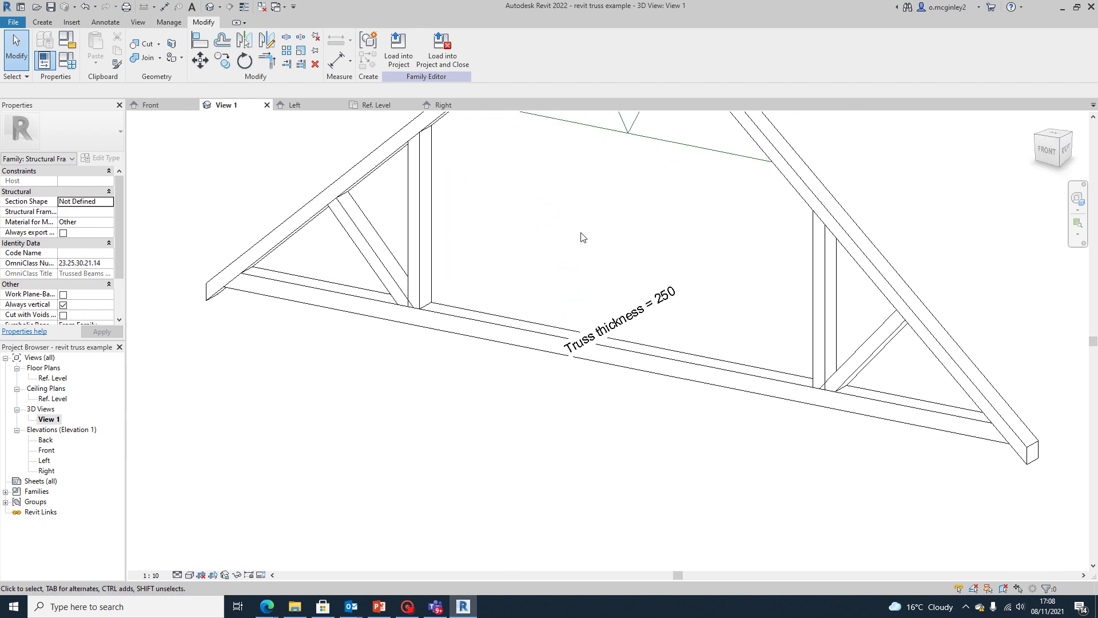
pyautogui.scroll(2, 546, 416)
pyautogui.keyDown('shift'); pyautogui.moveTo(546, 417); pyautogui.dragTo(544, 372, button='middle'); pyautogui.keyUp('shift')
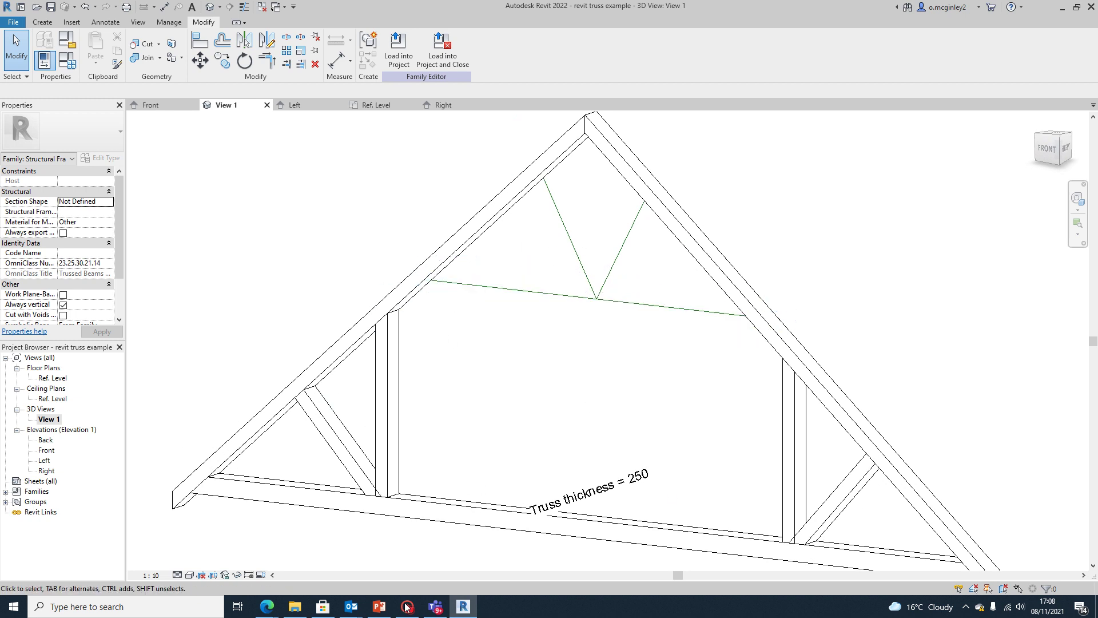
pyautogui.doubleClick(45, 450)
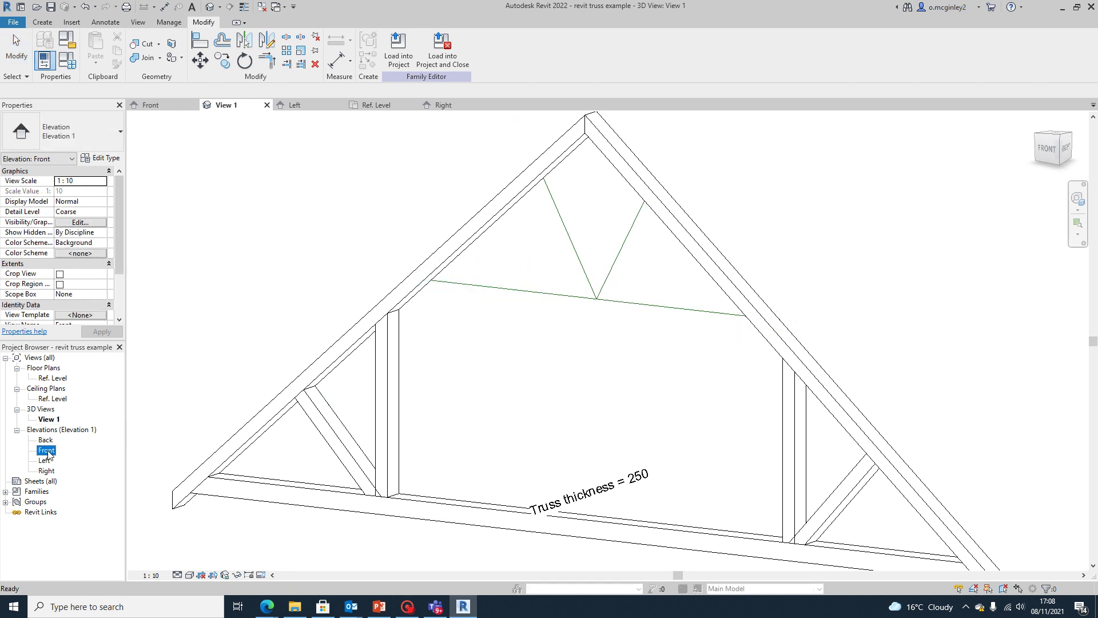
pyautogui.scroll(3, 716, 372)
pyautogui.moveTo(716, 372); pyautogui.dragTo(624, 358, button='middle')
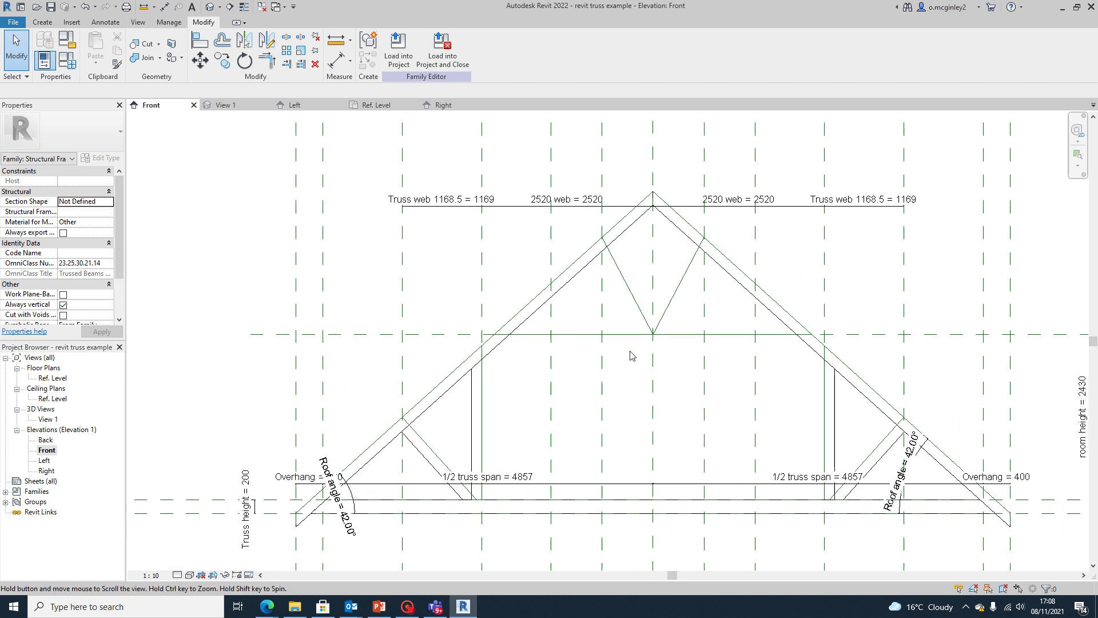
pyautogui.scroll(2, 623, 357)
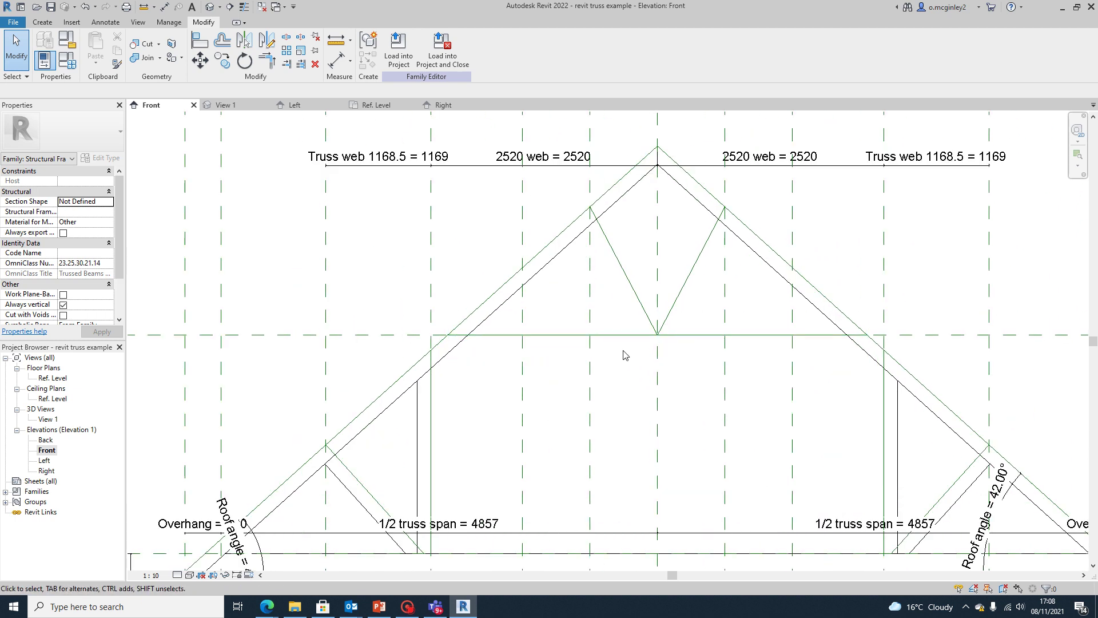
# Start a new extrusion and pick the chord reference line at a 150 offset
pyautogui.click(42, 22)
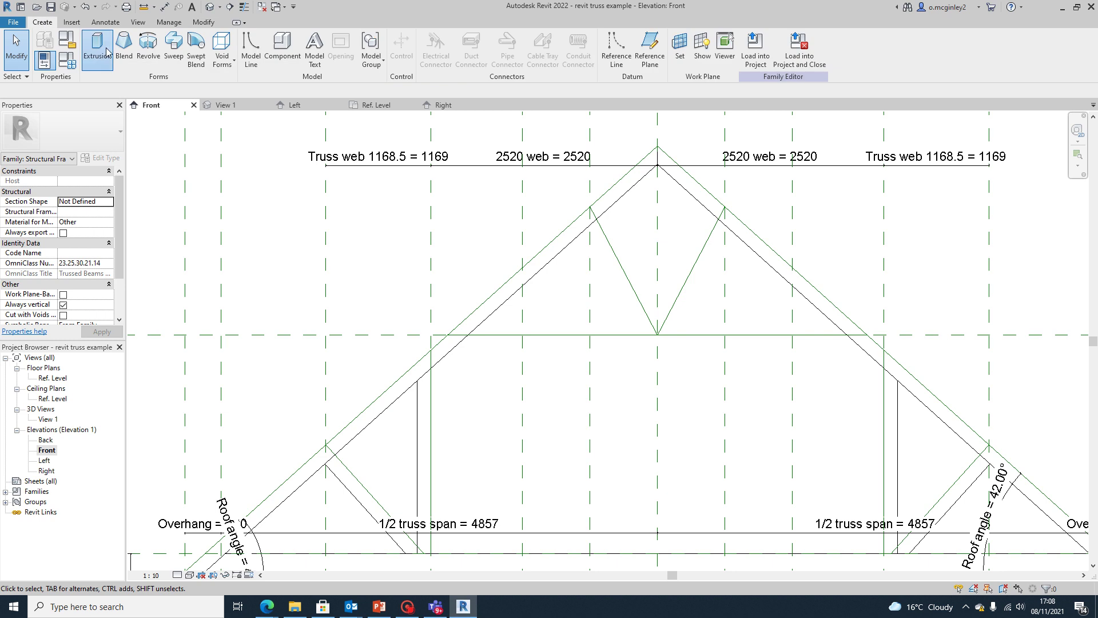
pyautogui.click(125, 49)
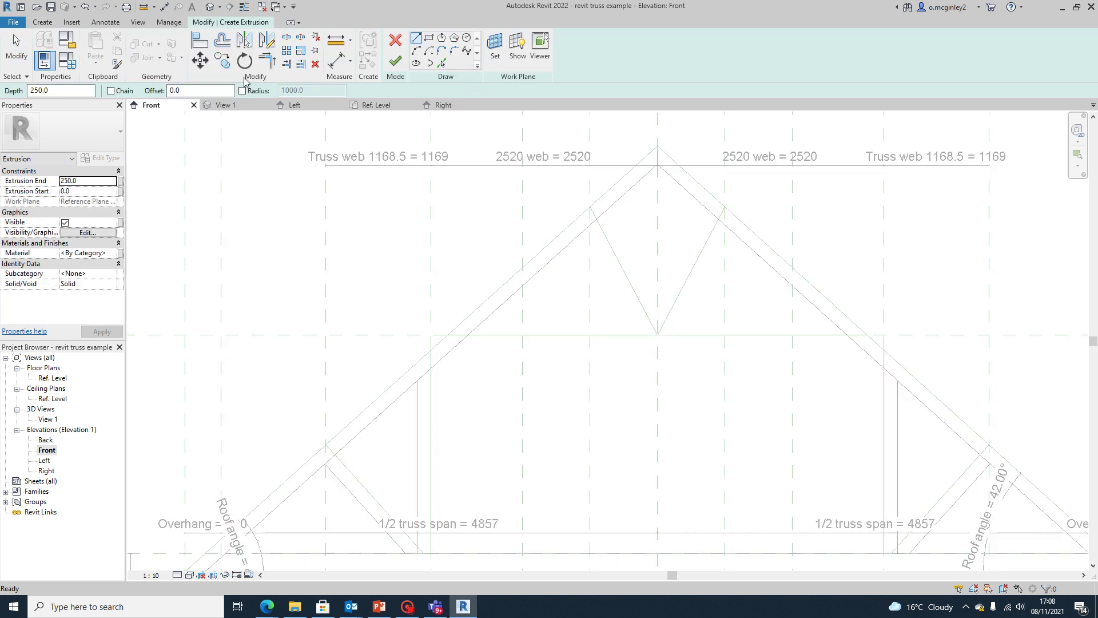
pyautogui.click(442, 64)
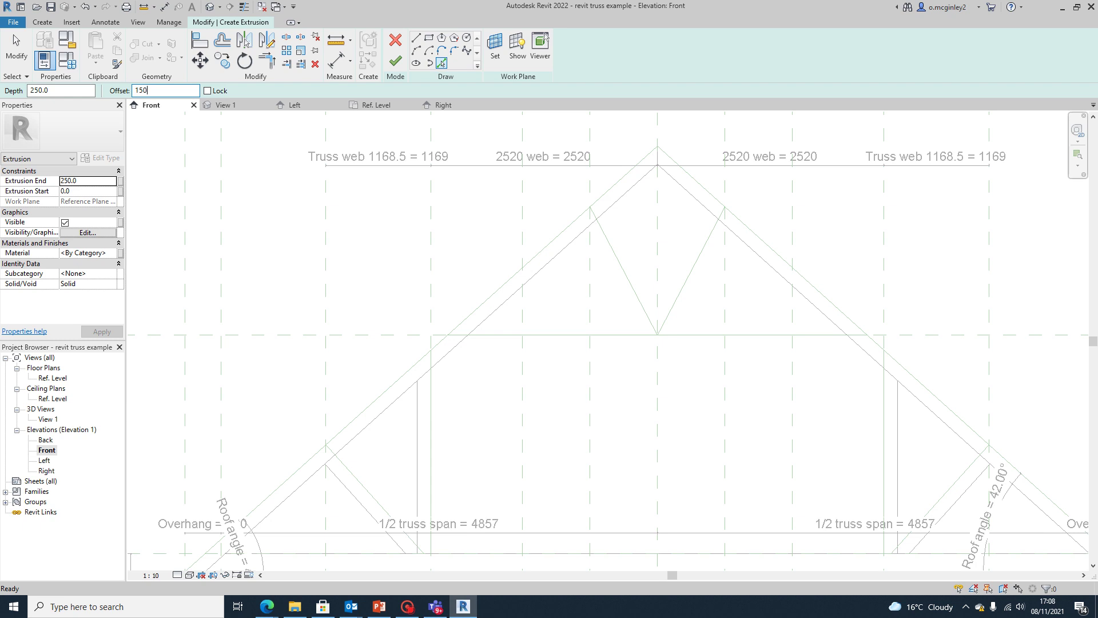
pyautogui.scroll(2, 506, 345)
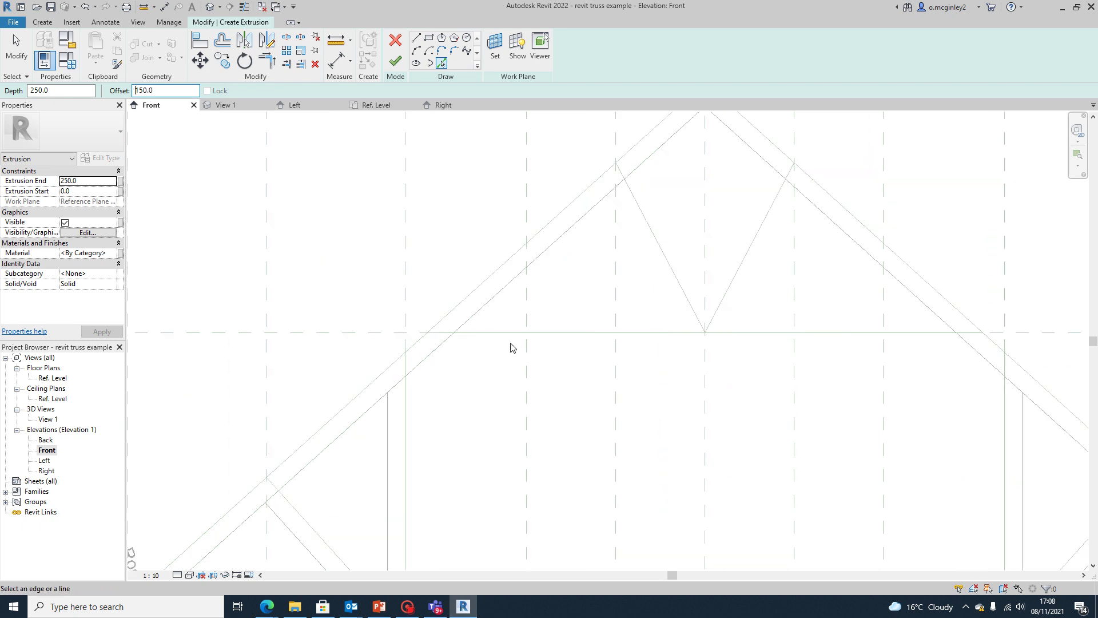
pyautogui.scroll(-1, 498, 334)
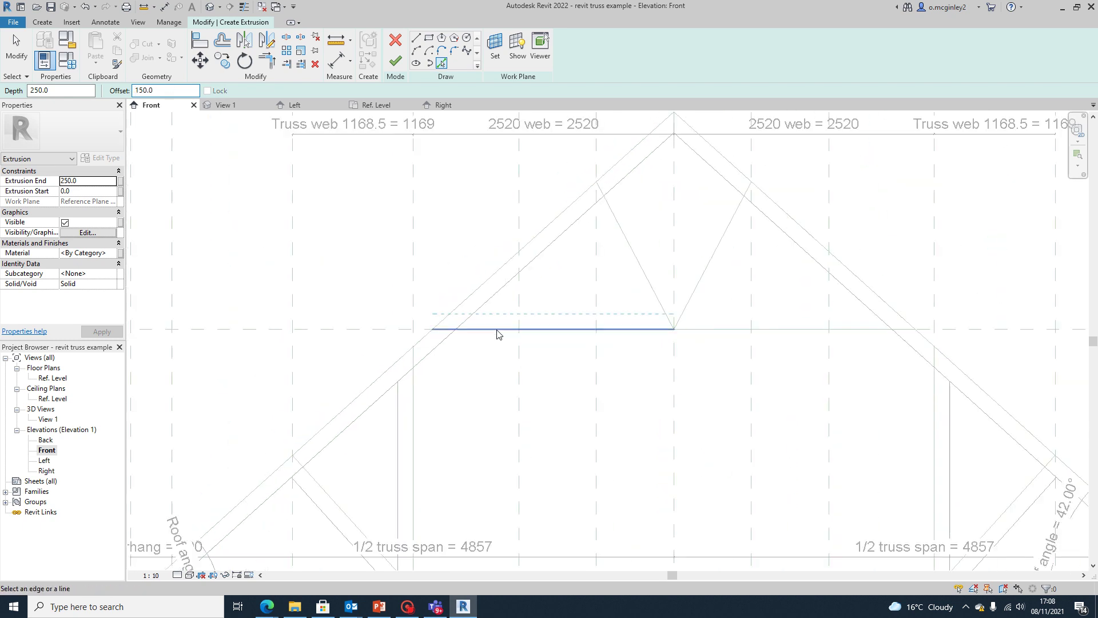
pyautogui.scroll(-2, 504, 336)
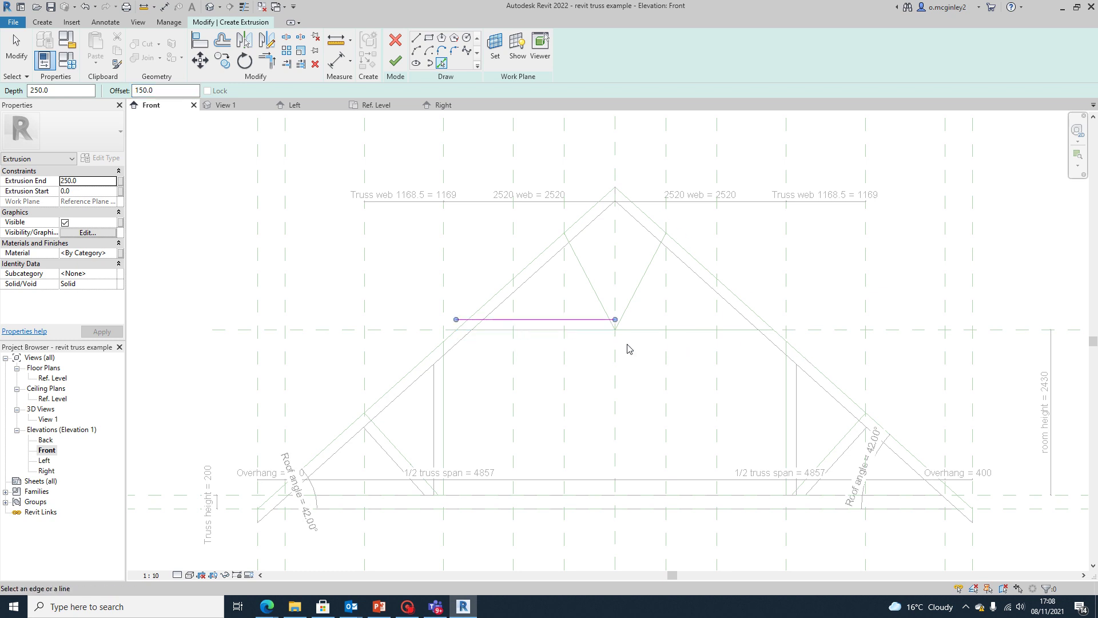
pyautogui.scroll(1, 553, 347)
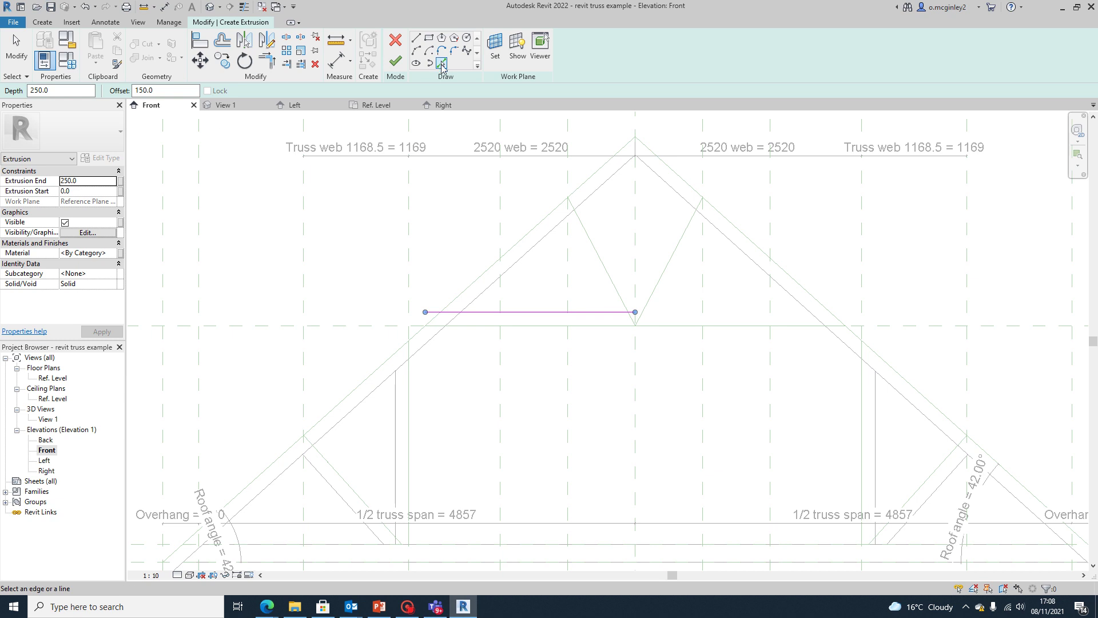
pyautogui.press('l')
pyautogui.press('i')
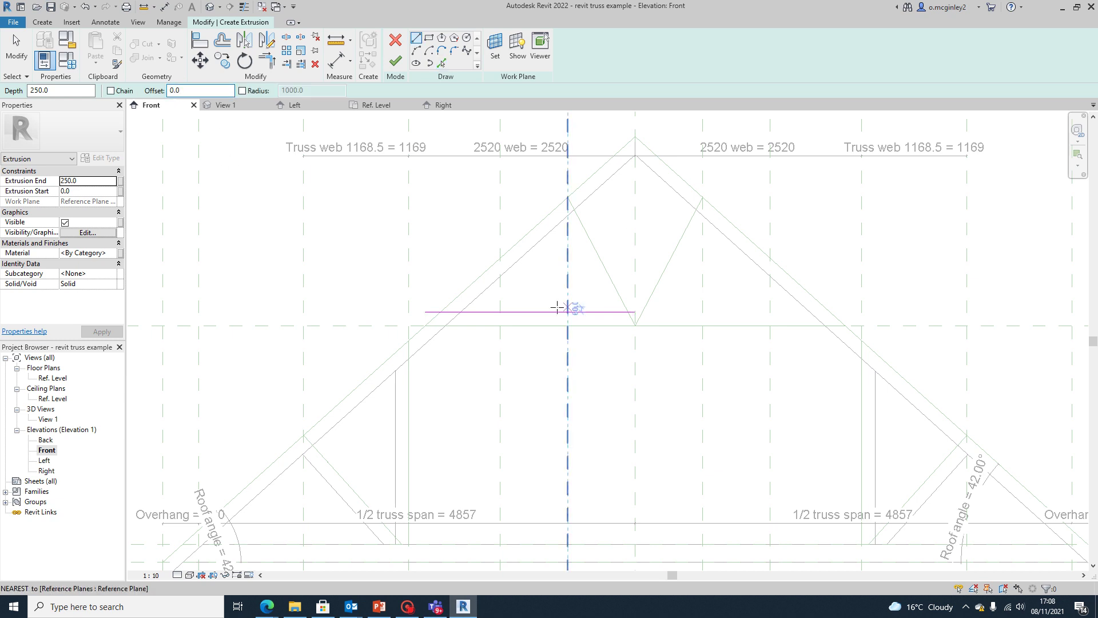
# Draw lines along the left rafter's inner edge, along the chord-level plane, and down the centre plane
pyautogui.scroll(1, 546, 308)
pyautogui.click(387, 355)
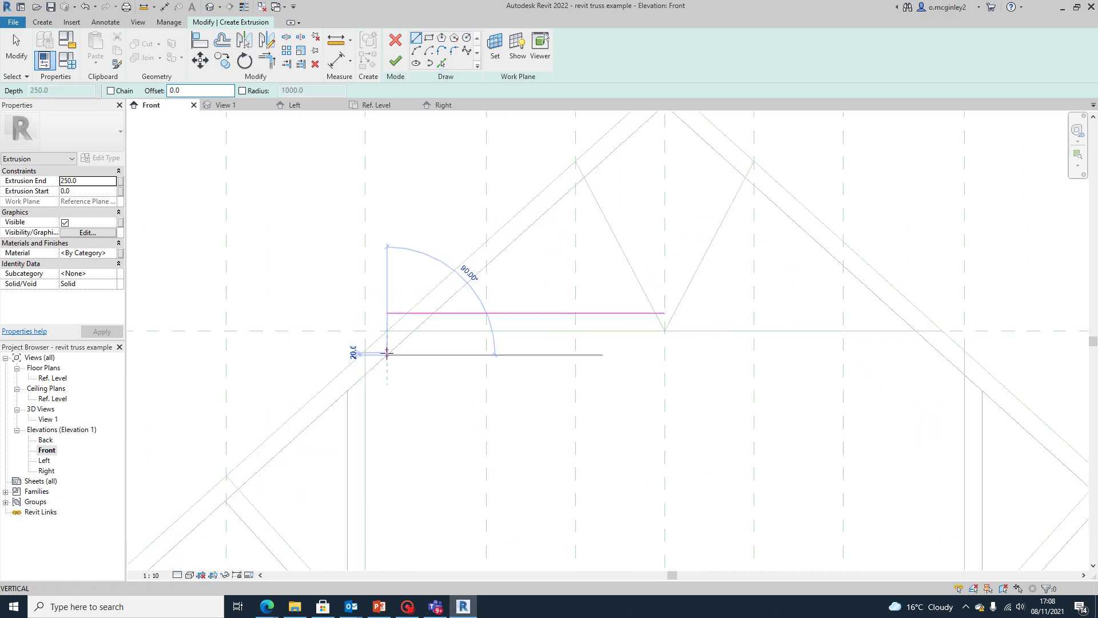
pyautogui.click(583, 179)
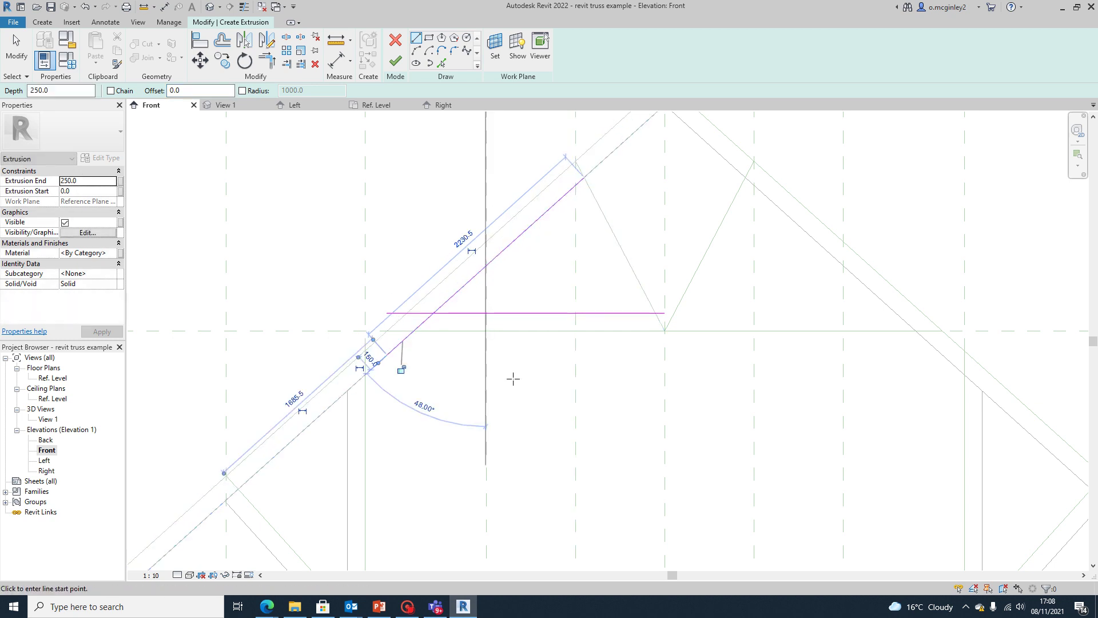
pyautogui.click(418, 330)
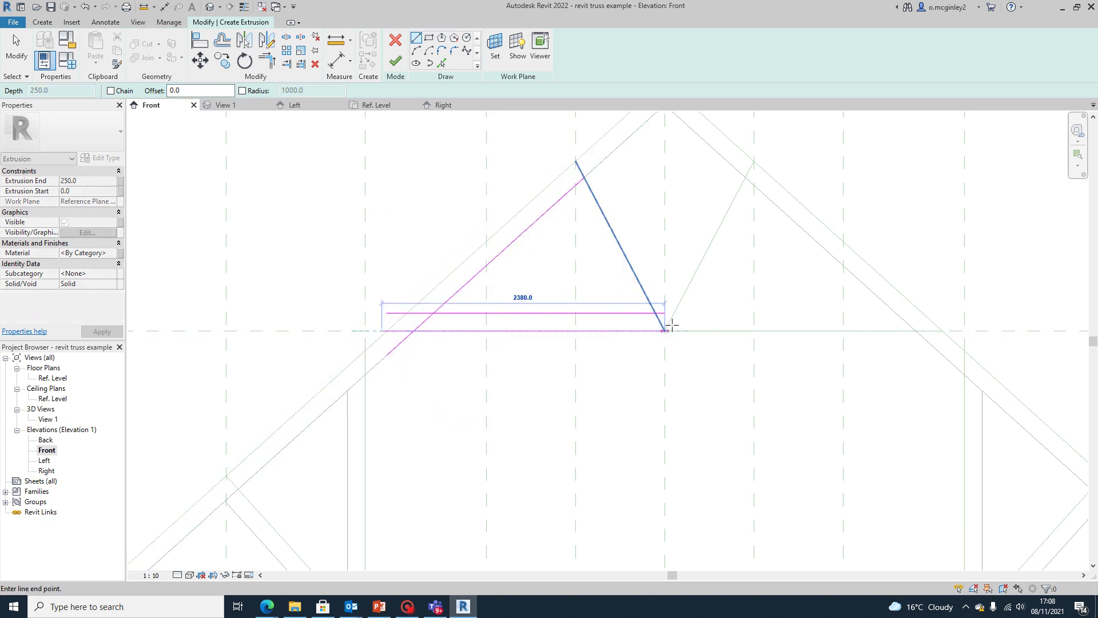
pyautogui.click(817, 331)
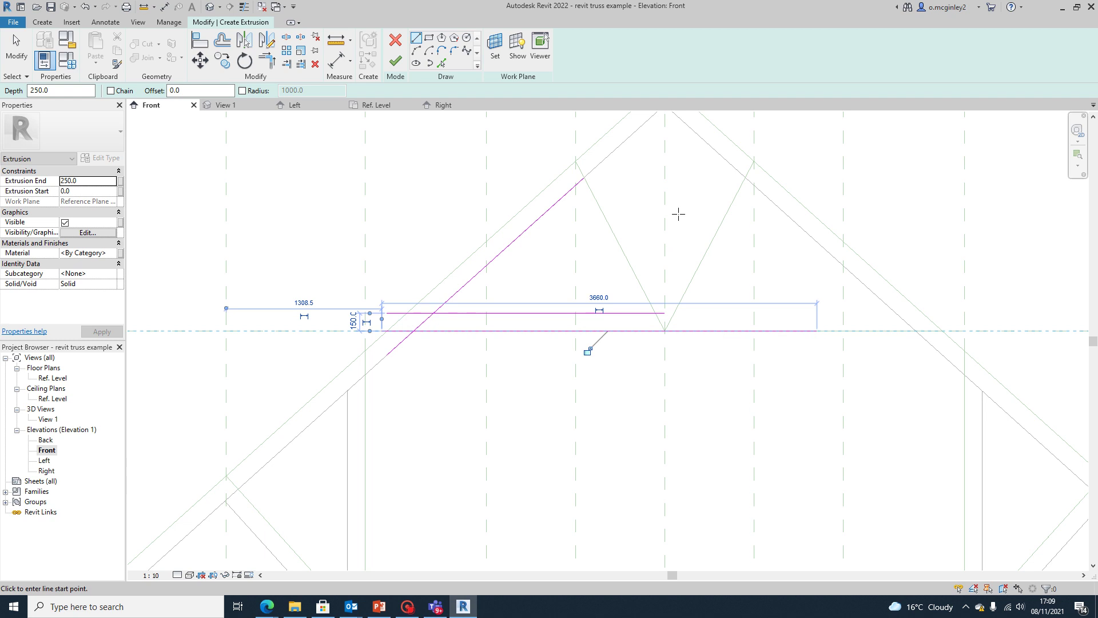
pyautogui.click(665, 184)
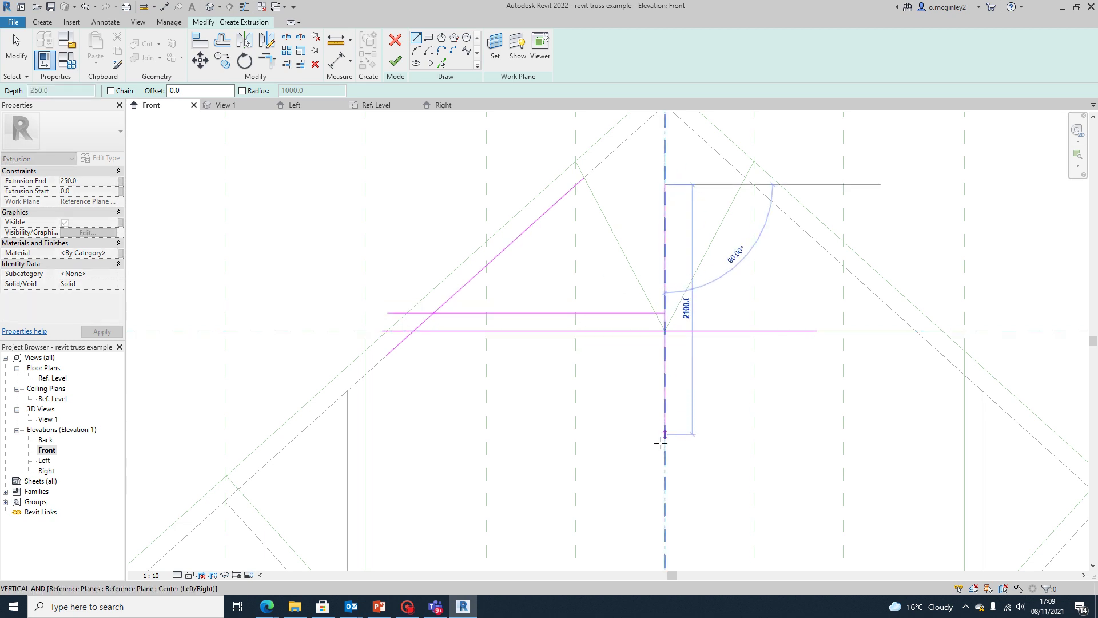
pyautogui.click(664, 497)
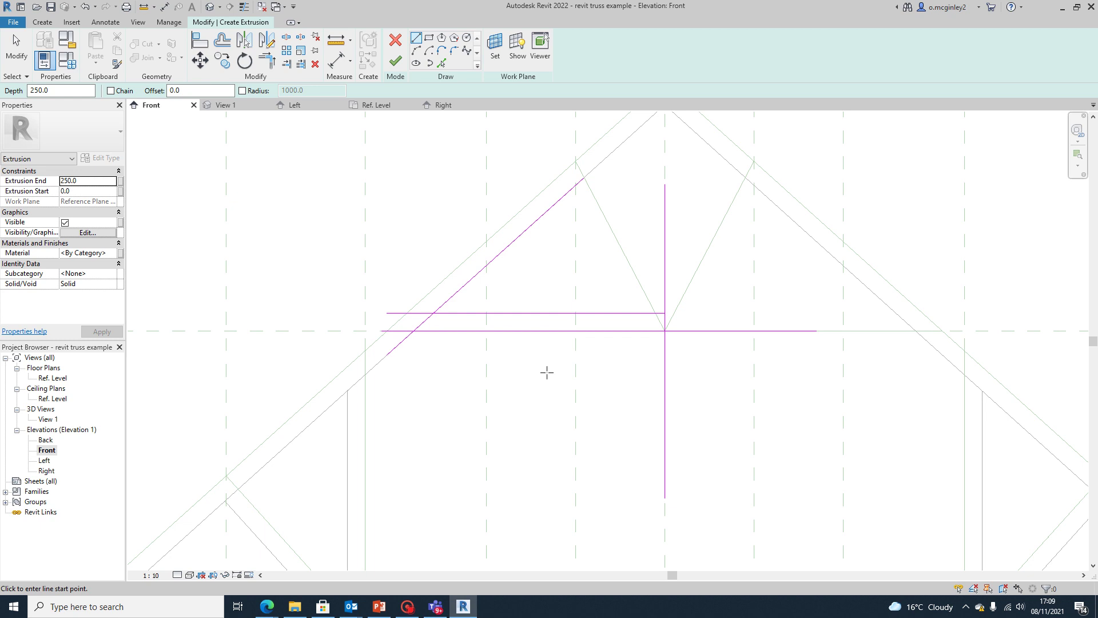
pyautogui.scroll(-1, 548, 373)
pyautogui.press('Escape')
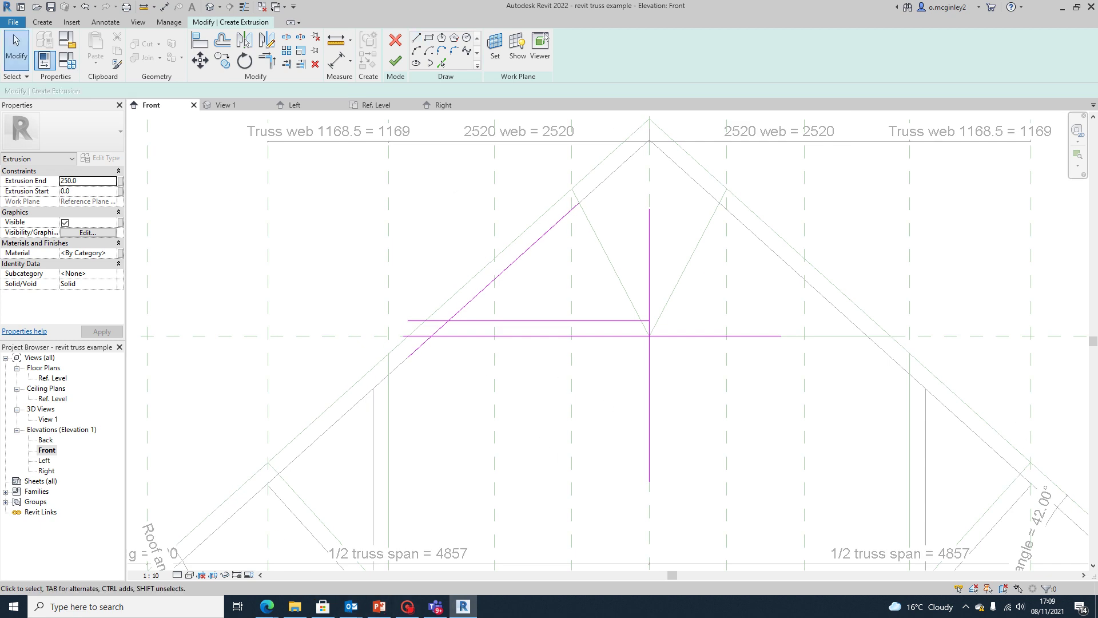
pyautogui.scroll(1, 465, 301)
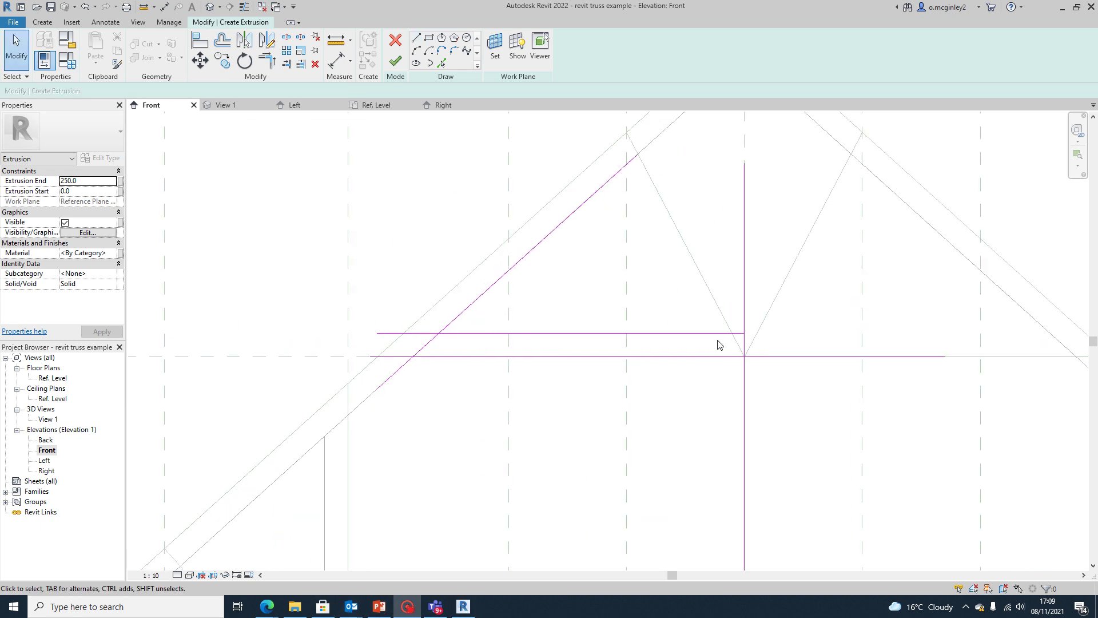
pyautogui.scroll(-1, 720, 320)
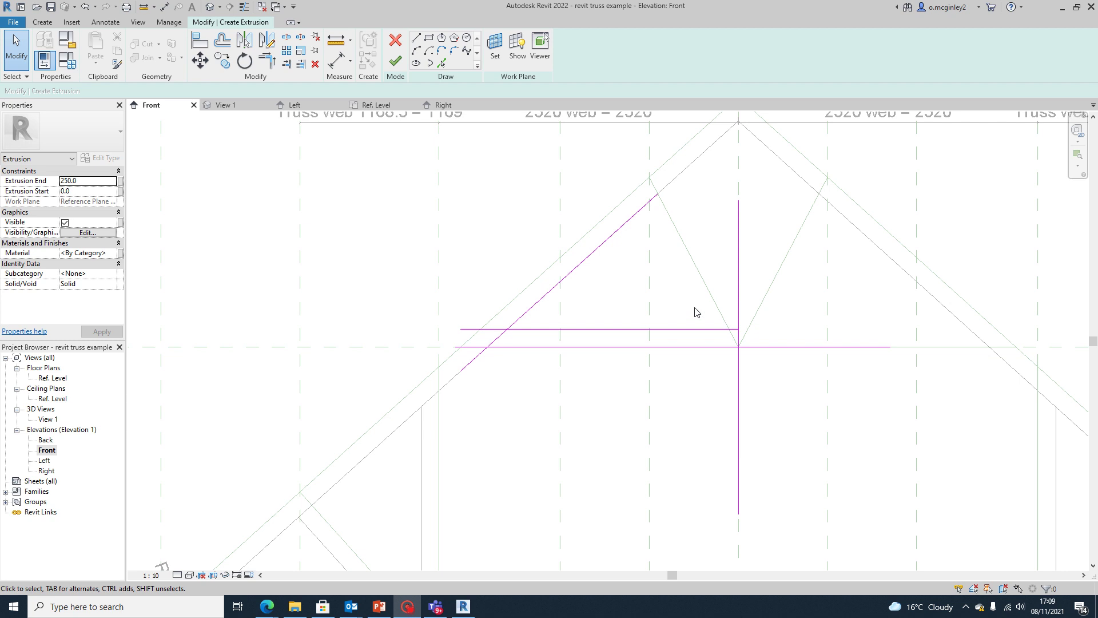
# Trim the collar sketch's lower and upper lines to corners with the left rafter line
pyautogui.click(268, 61)
pyautogui.scroll(2, 518, 360)
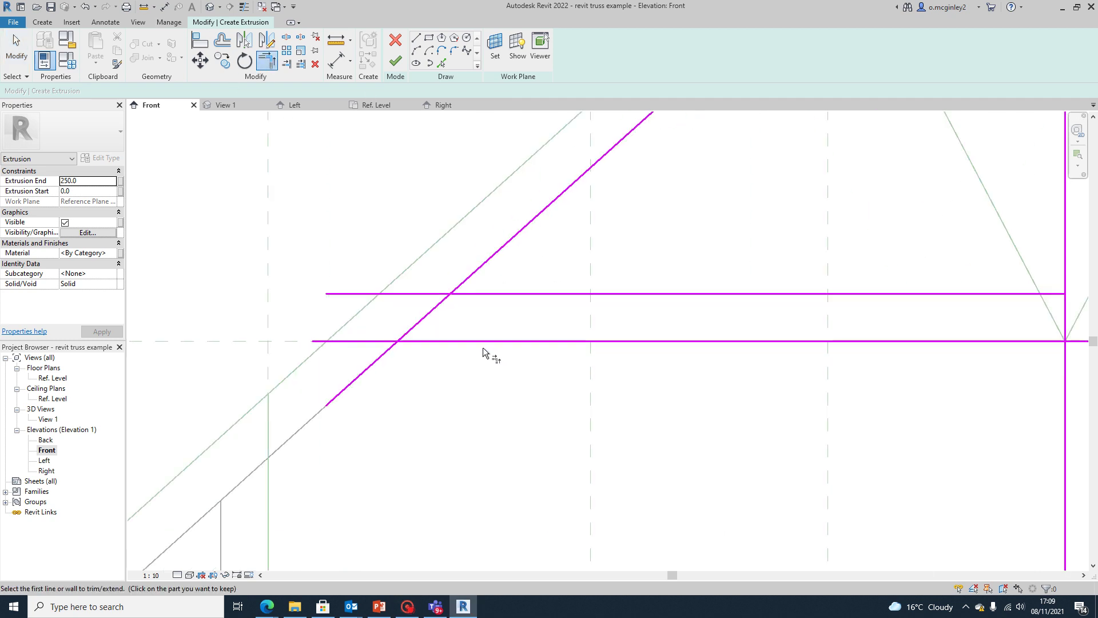
pyautogui.click(425, 318)
pyautogui.click(427, 341)
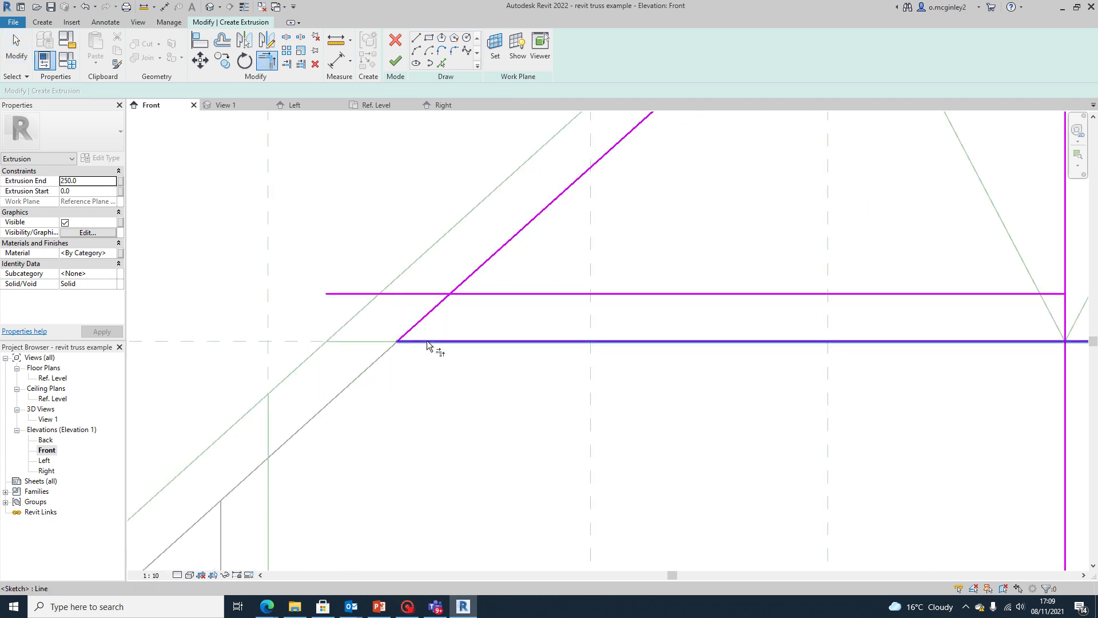
pyautogui.scroll(-2, 483, 314)
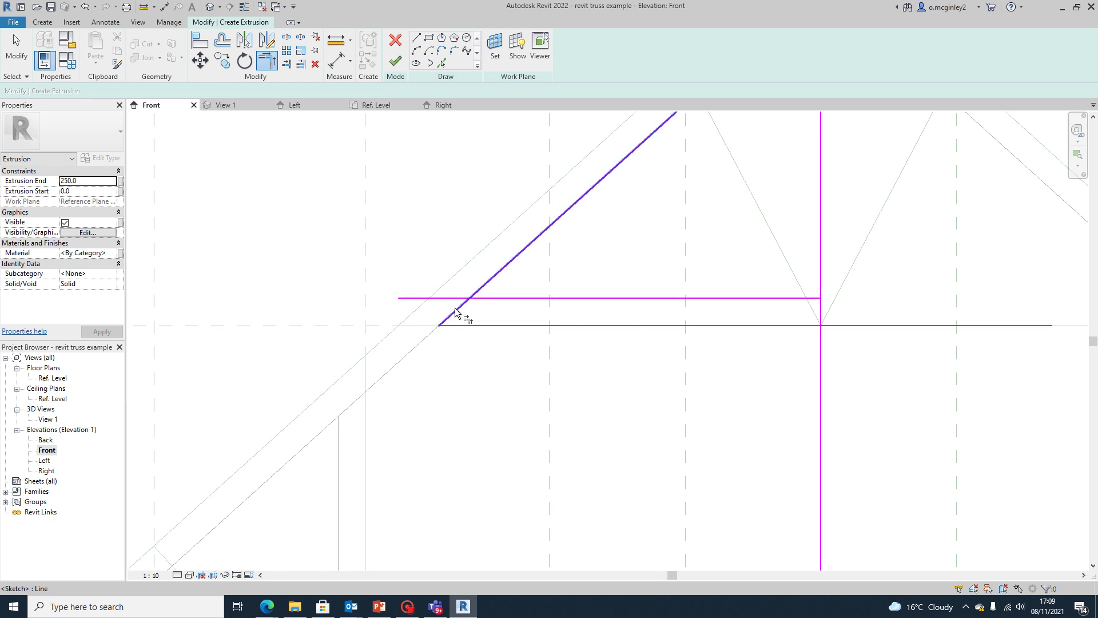
pyautogui.click(456, 312)
pyautogui.click(483, 301)
# Corner the centre-end lines and finish the profile as a 150-deep extrusion
pyautogui.scroll(-2, 496, 321)
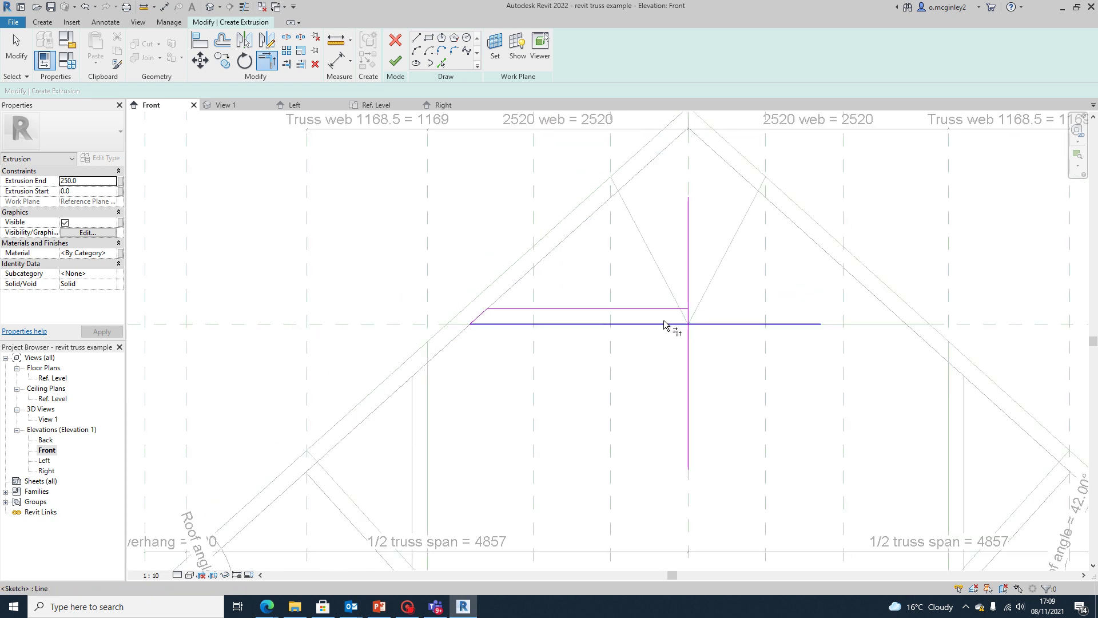
pyautogui.moveTo(667, 321); pyautogui.dragTo(591, 341, button='middle')
pyautogui.scroll(4, 629, 343)
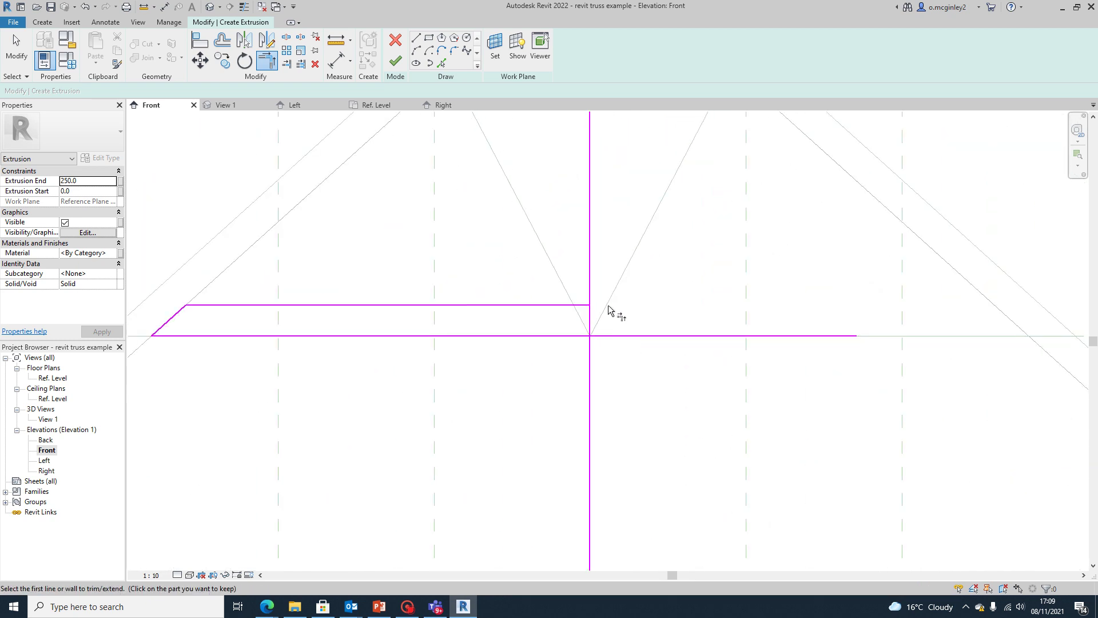
pyautogui.click(591, 318)
pyautogui.click(593, 312)
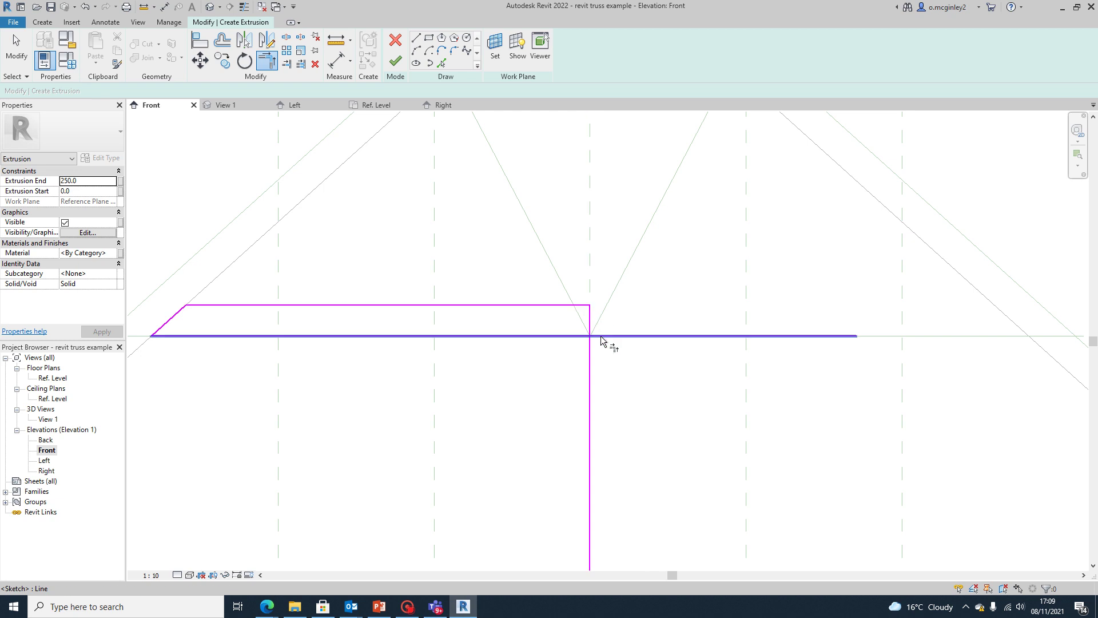
pyautogui.scroll(-2, 605, 344)
pyautogui.click(593, 331)
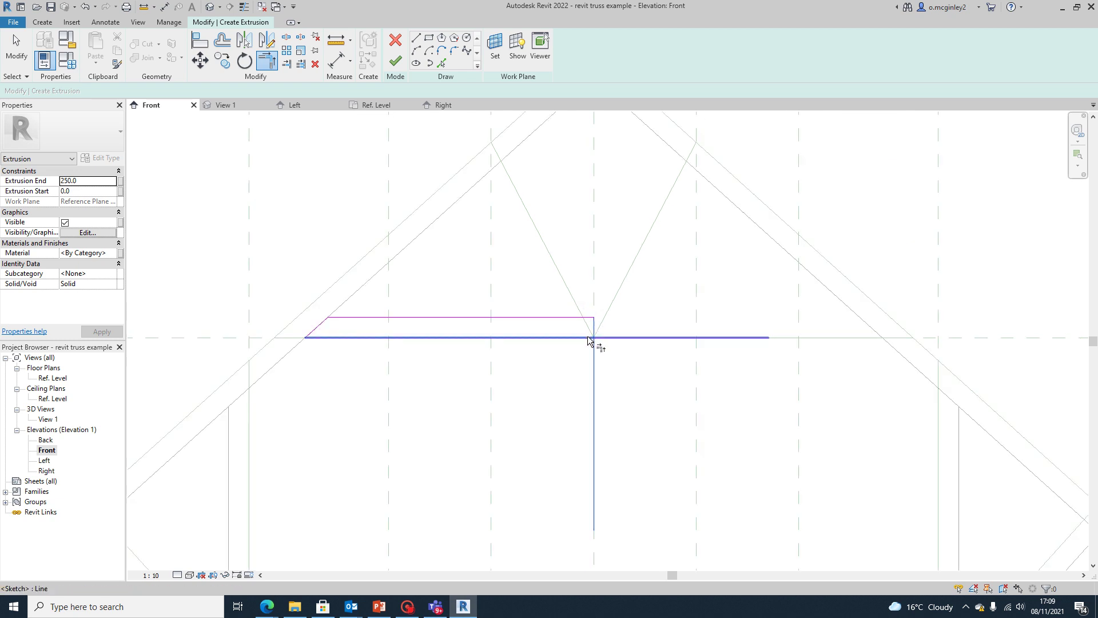
pyautogui.click(591, 337)
pyautogui.scroll(-3, 598, 363)
pyautogui.scroll(2, 623, 385)
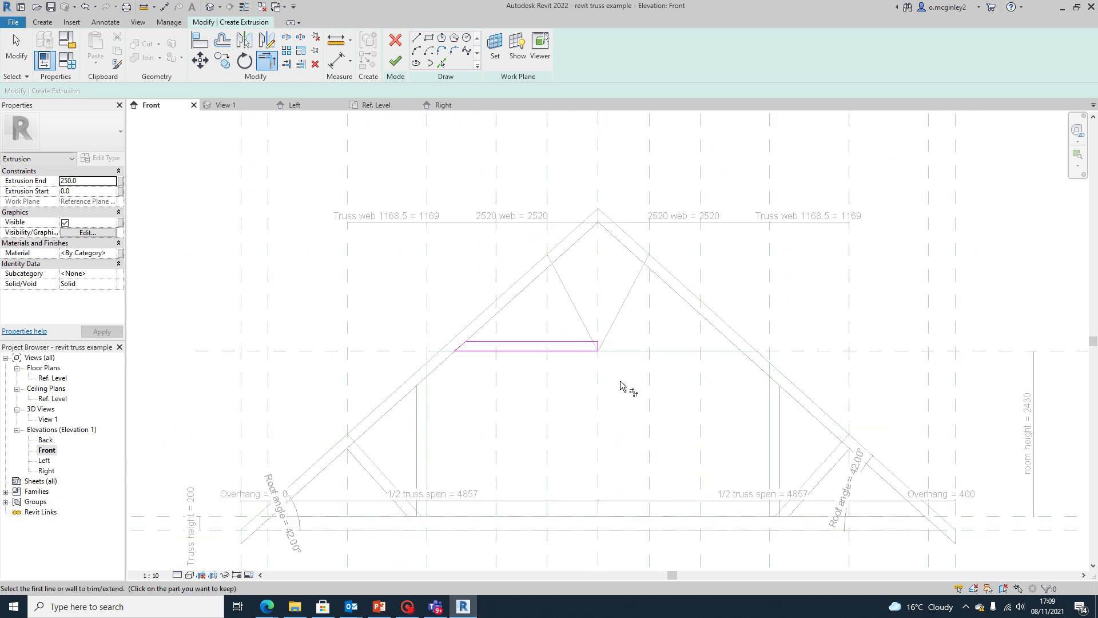
pyautogui.scroll(-1, 622, 386)
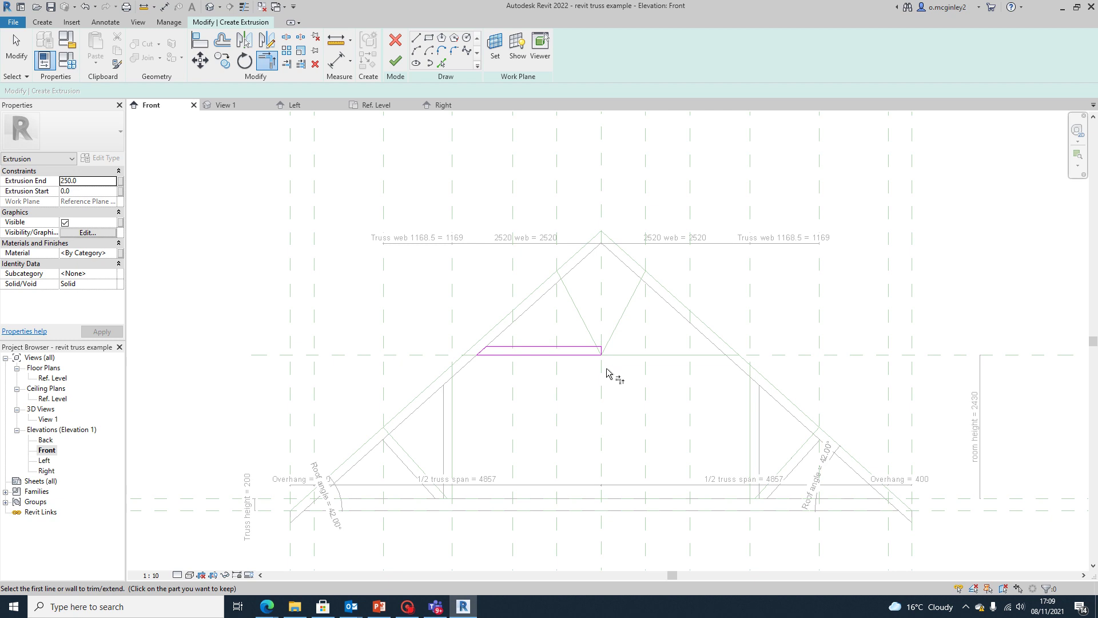
pyautogui.click(394, 61)
pyautogui.scroll(2, 566, 355)
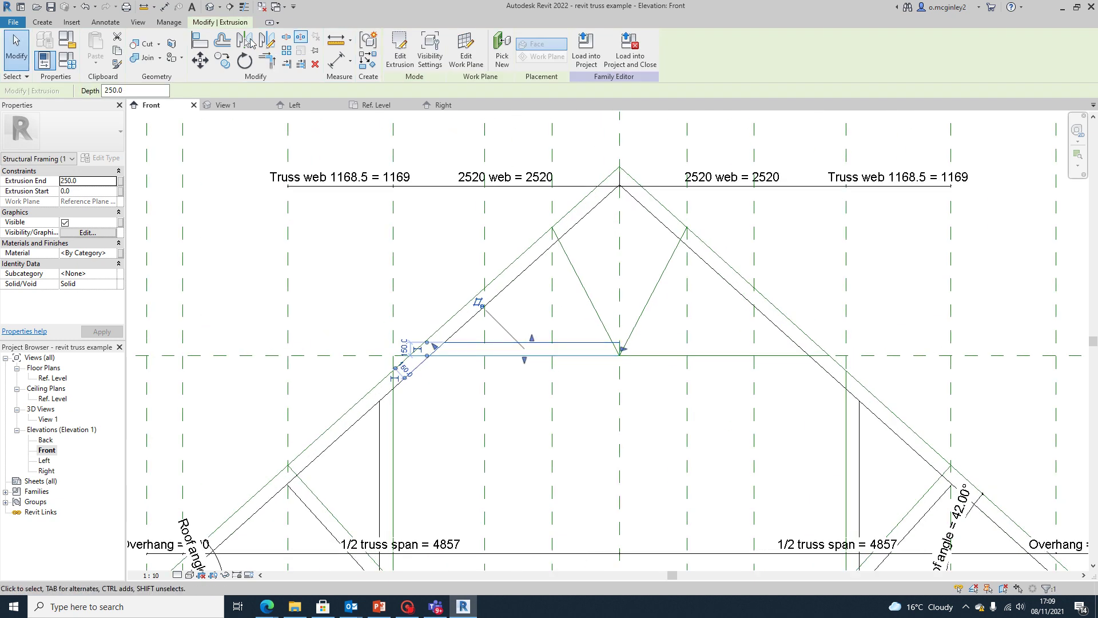
# Mirror the collar extrusion across the centre plane to span both halves
pyautogui.click(249, 48)
pyautogui.click(622, 226)
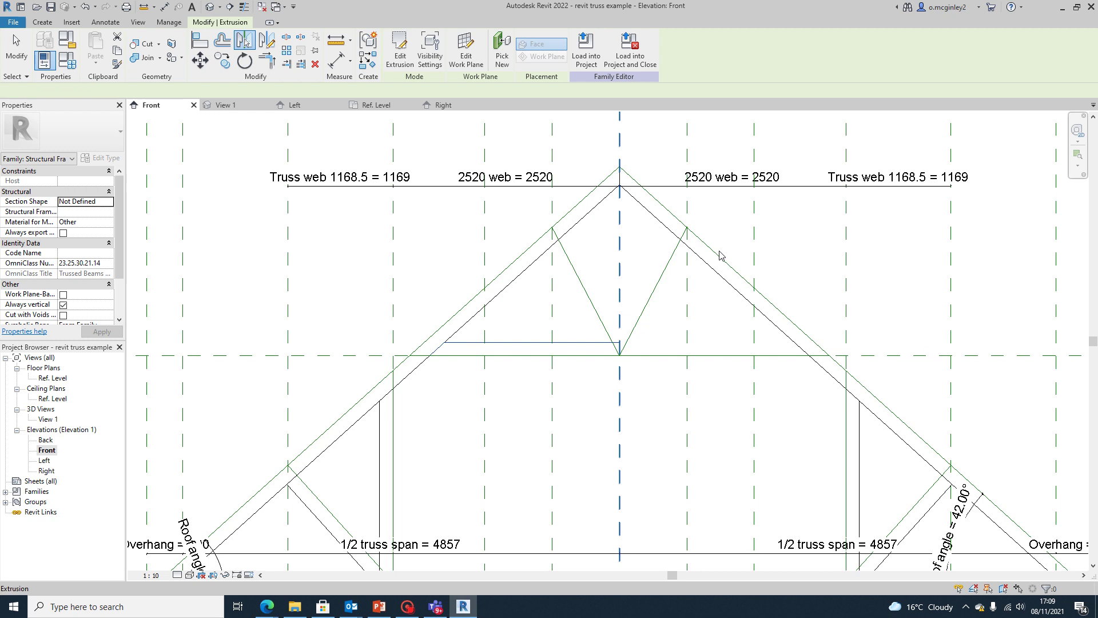
pyautogui.click(878, 310)
pyautogui.scroll(-3, 593, 384)
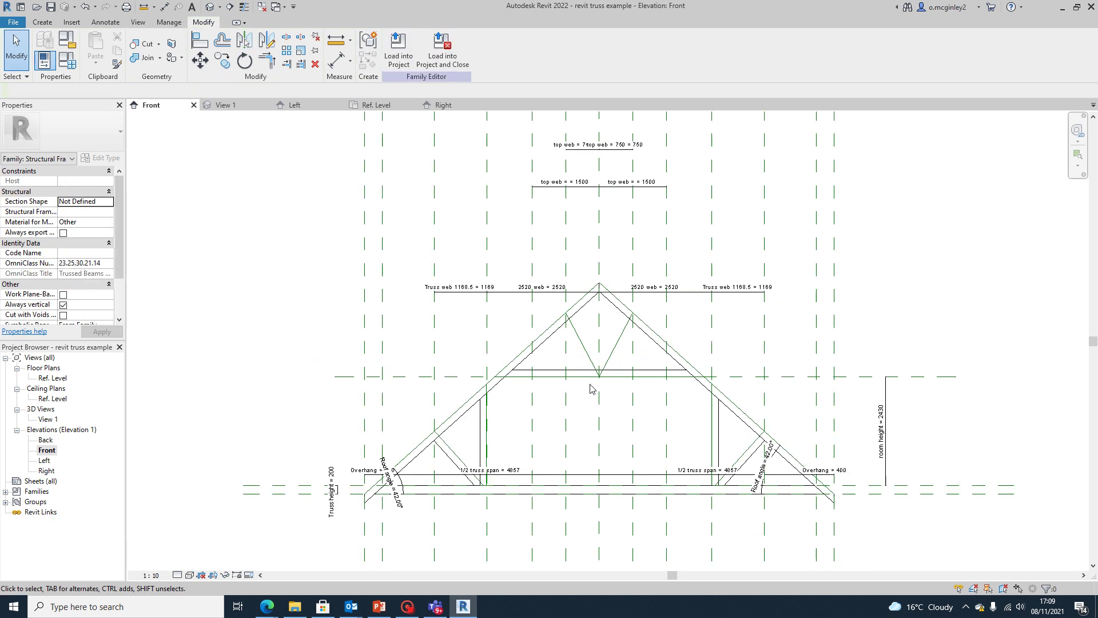
pyautogui.scroll(-1, 501, 420)
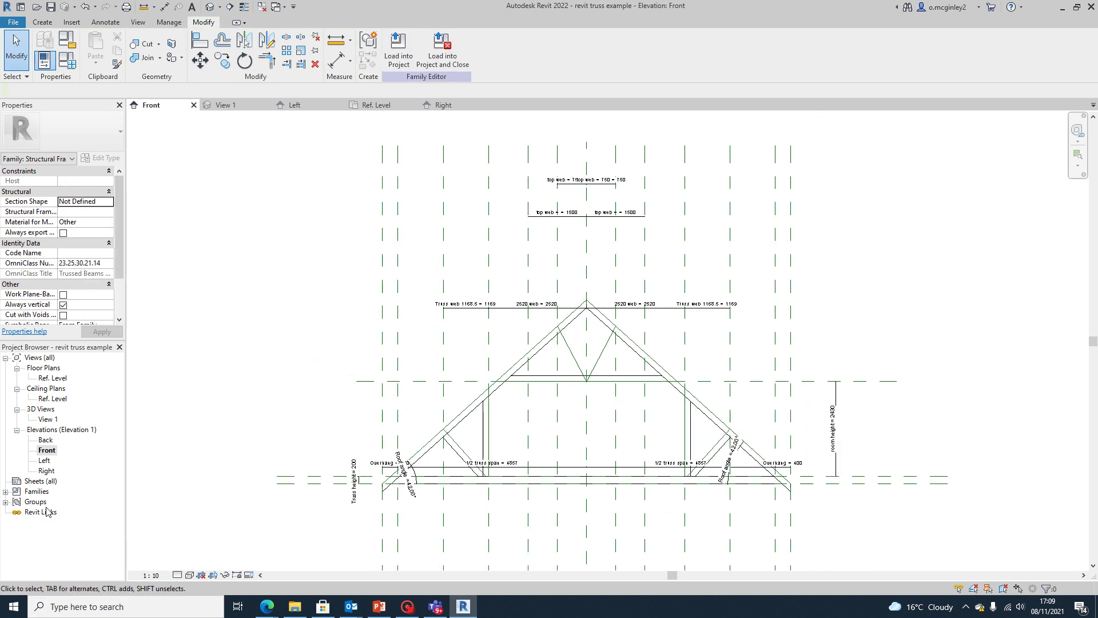
# Orbit the truss in 3D View 1, then return to the Front elevation
pyautogui.doubleClick(48, 419)
pyautogui.keyDown('shift'); pyautogui.moveTo(629, 375); pyautogui.dragTo(591, 360, button='middle'); pyautogui.keyUp('shift')
pyautogui.scroll(5, 603, 397)
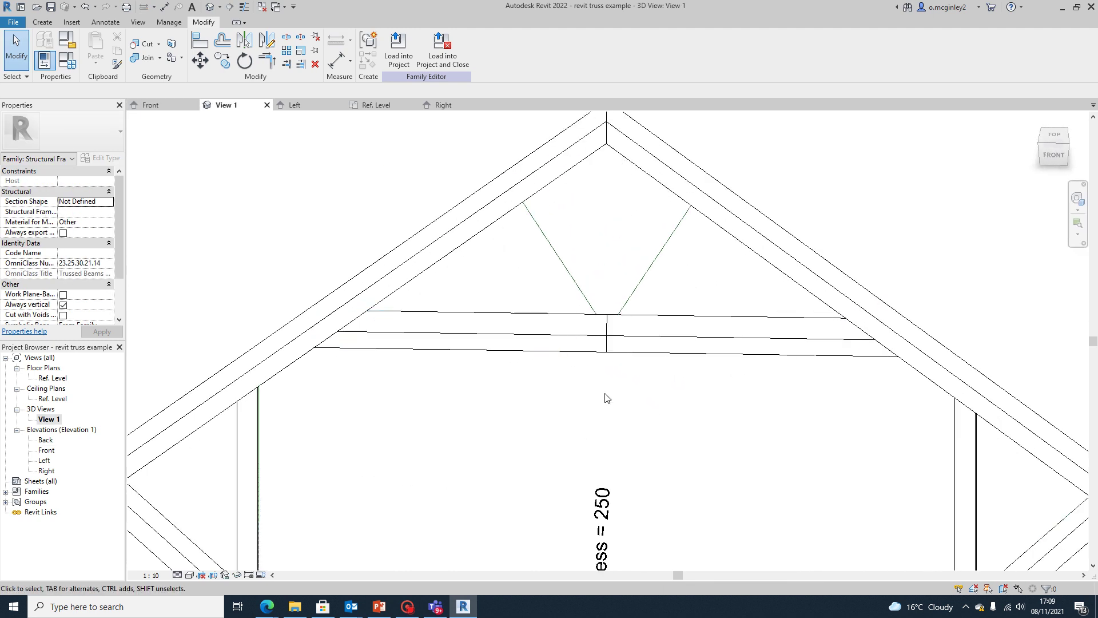
pyautogui.scroll(-4, 621, 269)
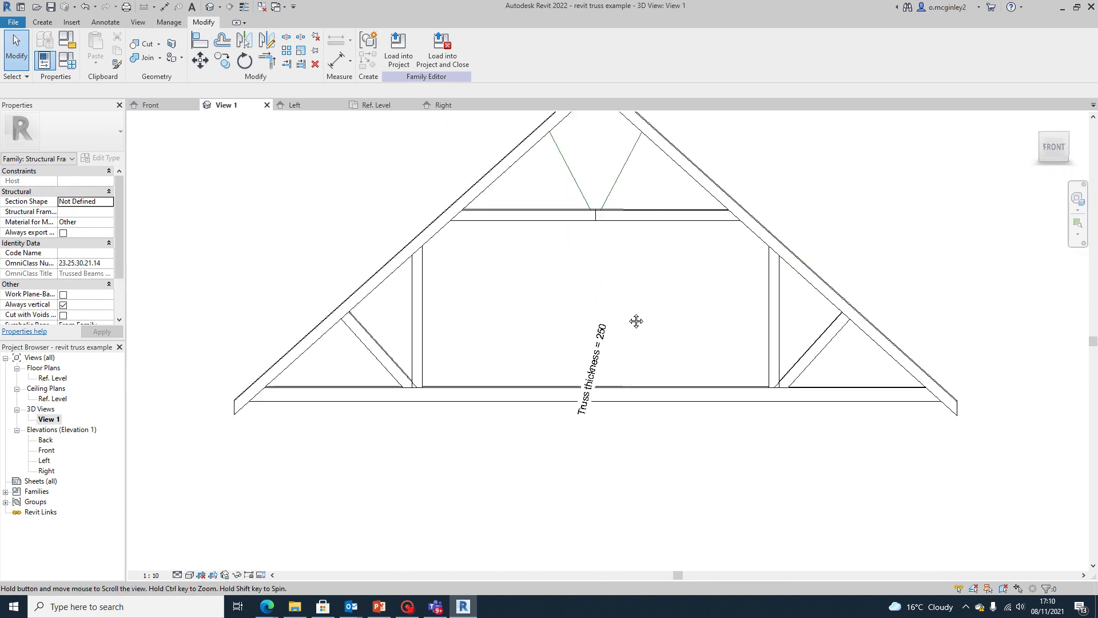
pyautogui.keyDown('shift'); pyautogui.moveTo(641, 355); pyautogui.dragTo(601, 344, button='middle'); pyautogui.keyUp('shift')
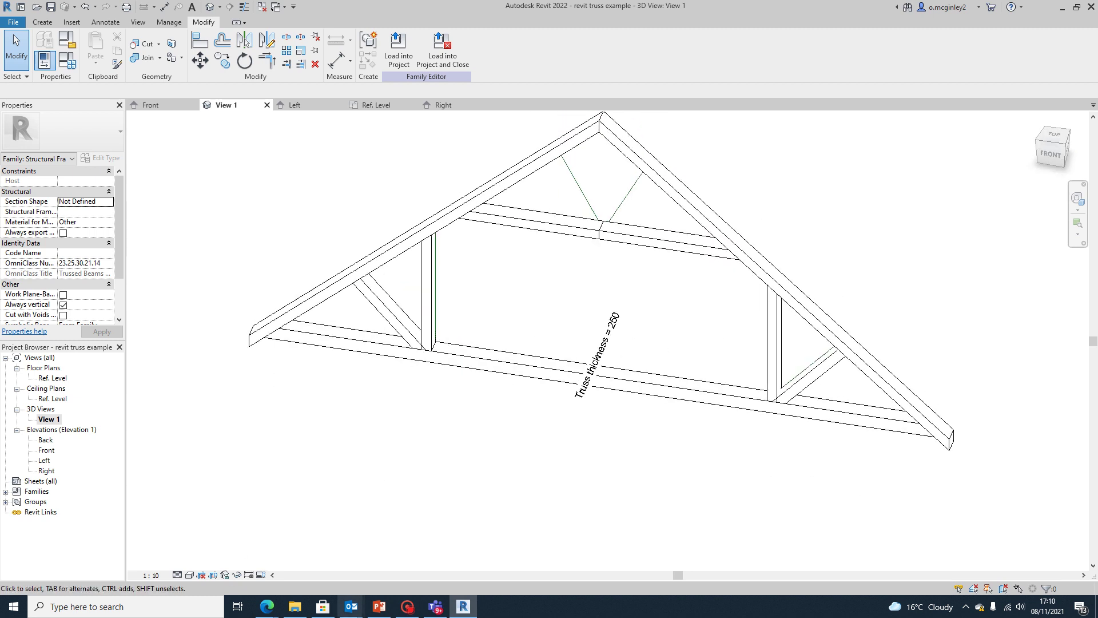
pyautogui.doubleClick(49, 450)
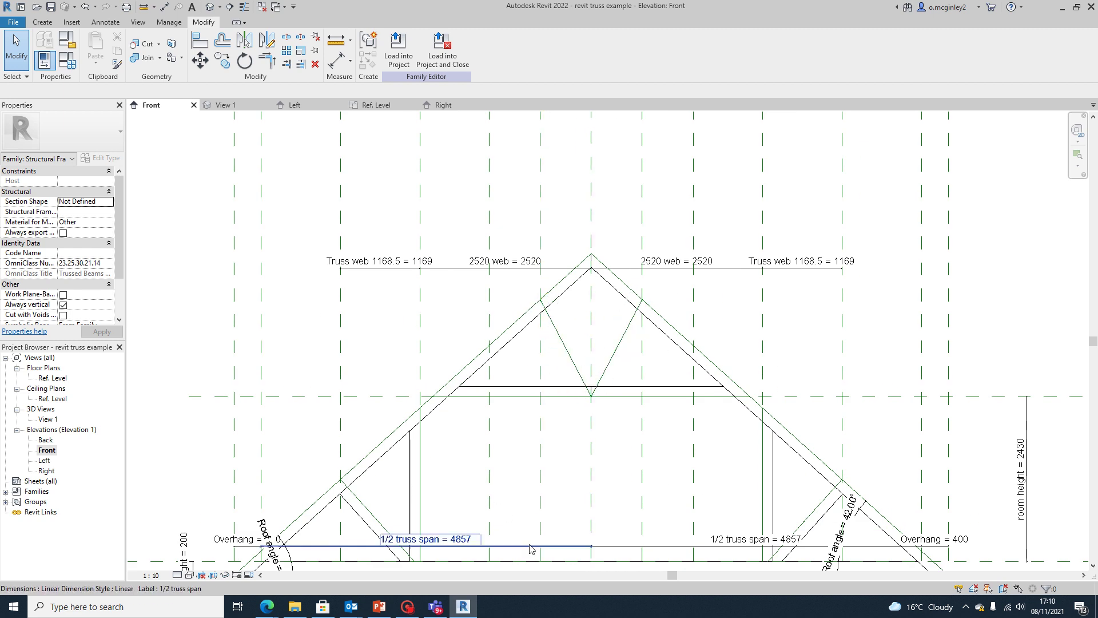
pyautogui.scroll(-3, 715, 282)
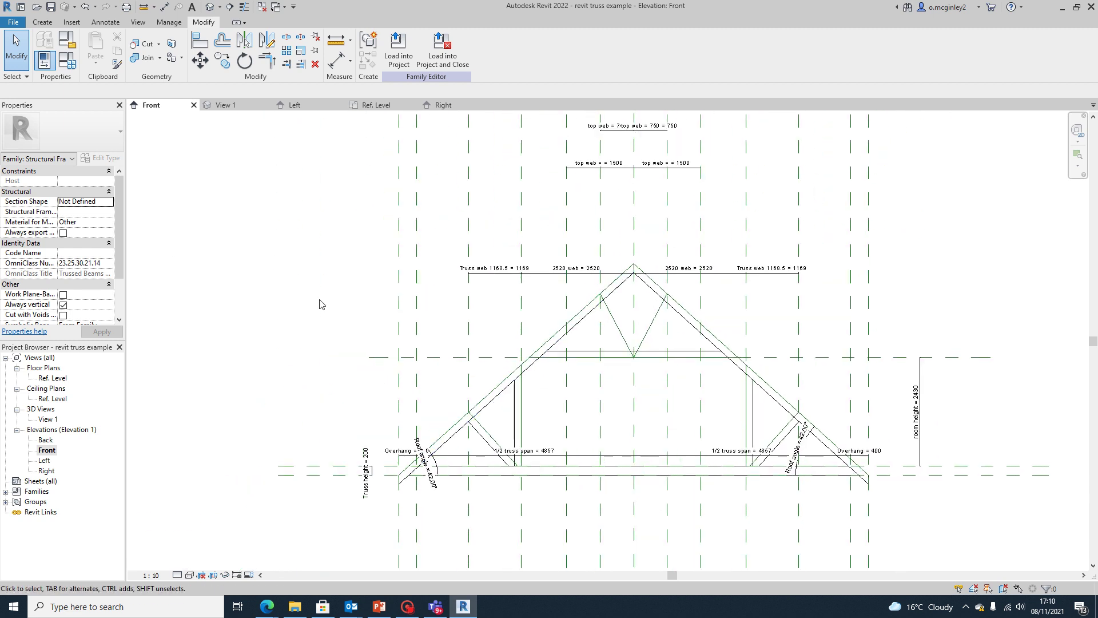
pyautogui.scroll(4, 605, 388)
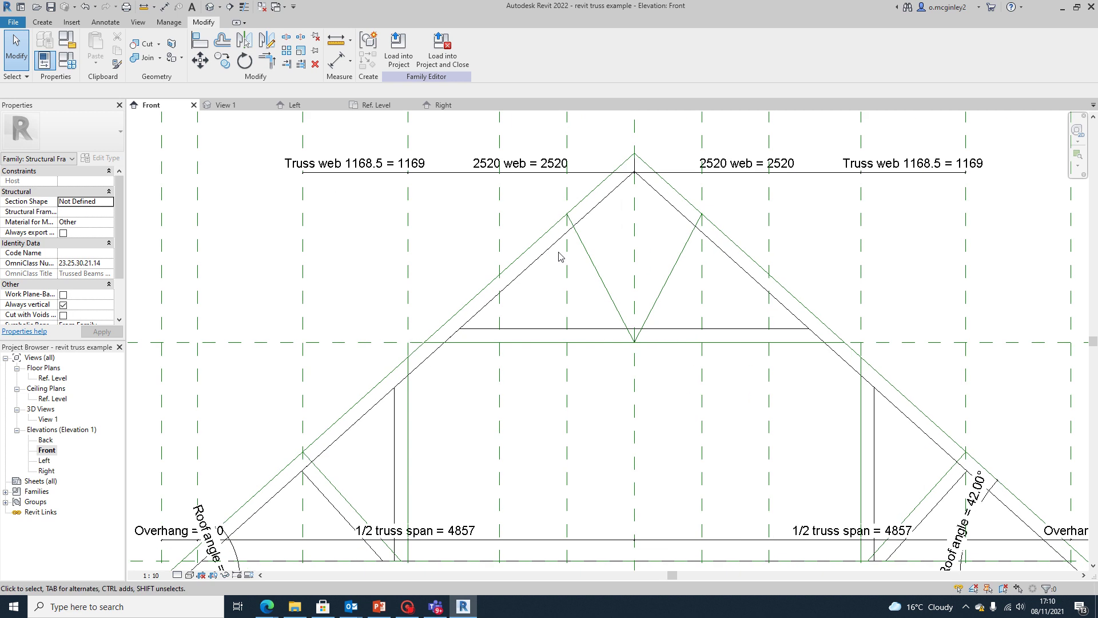
# Start a solid extrusion and pick a sketch line offset 150 from the web reference
pyautogui.click(42, 22)
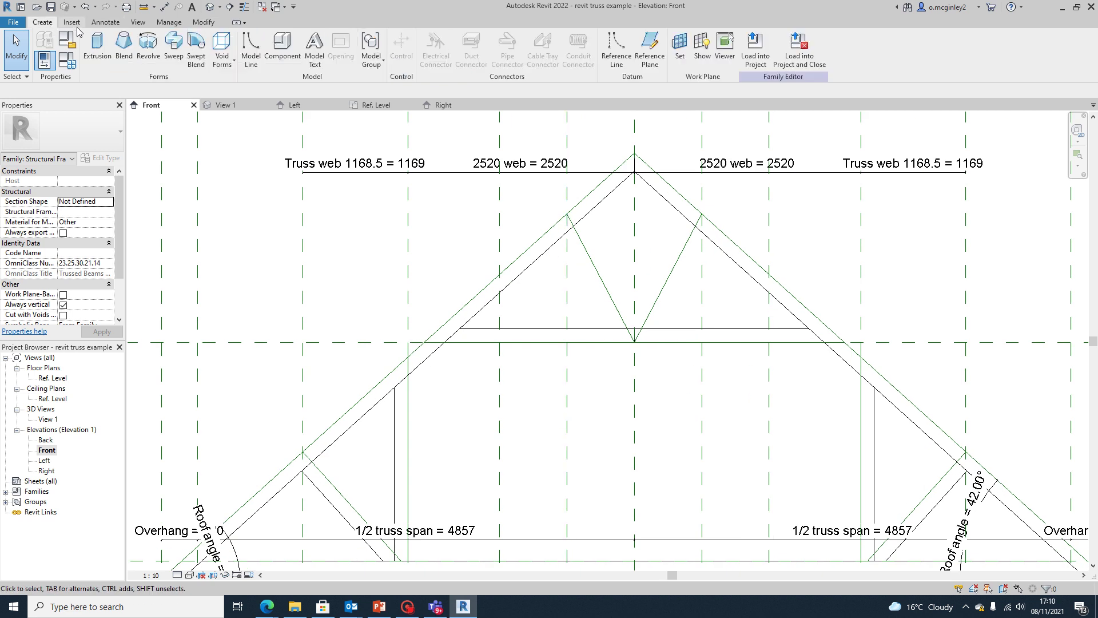
pyautogui.click(97, 51)
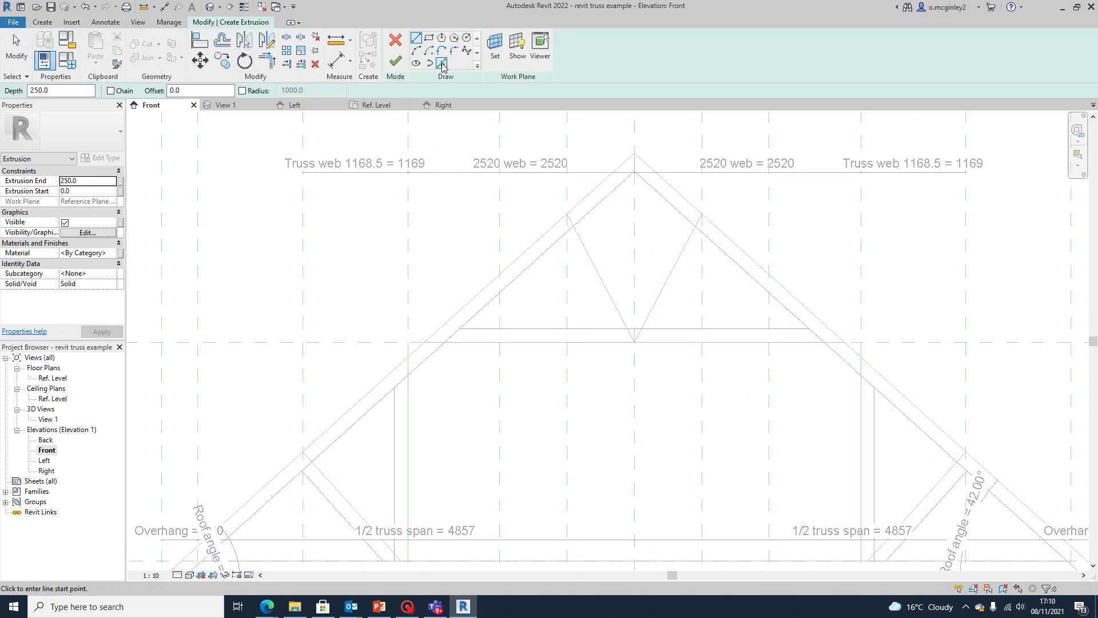
pyautogui.click(441, 63)
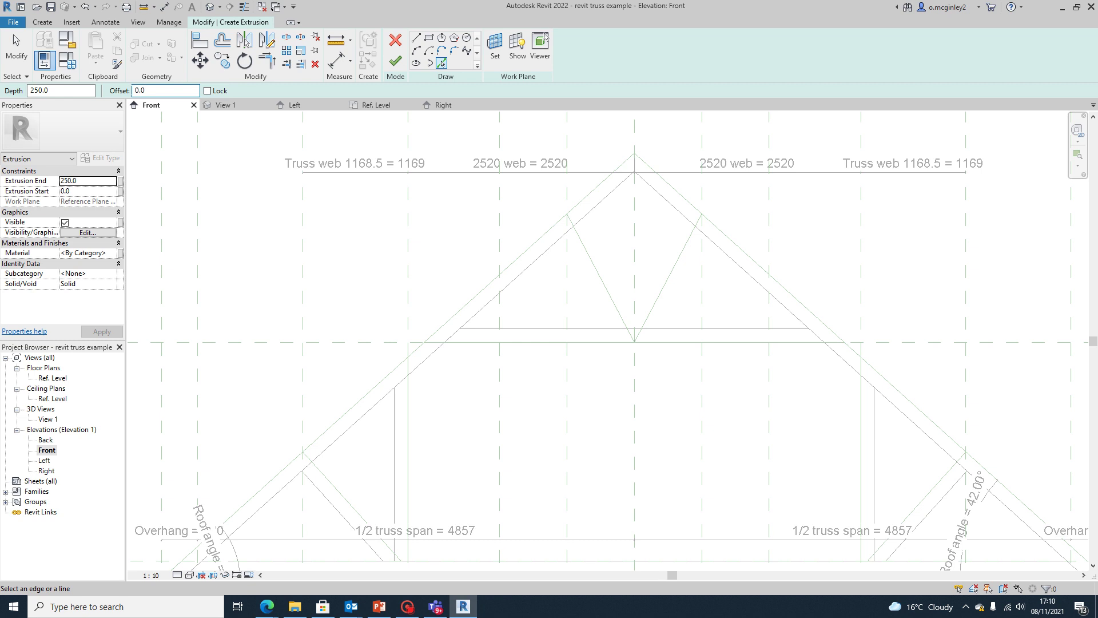
pyautogui.click(166, 90)
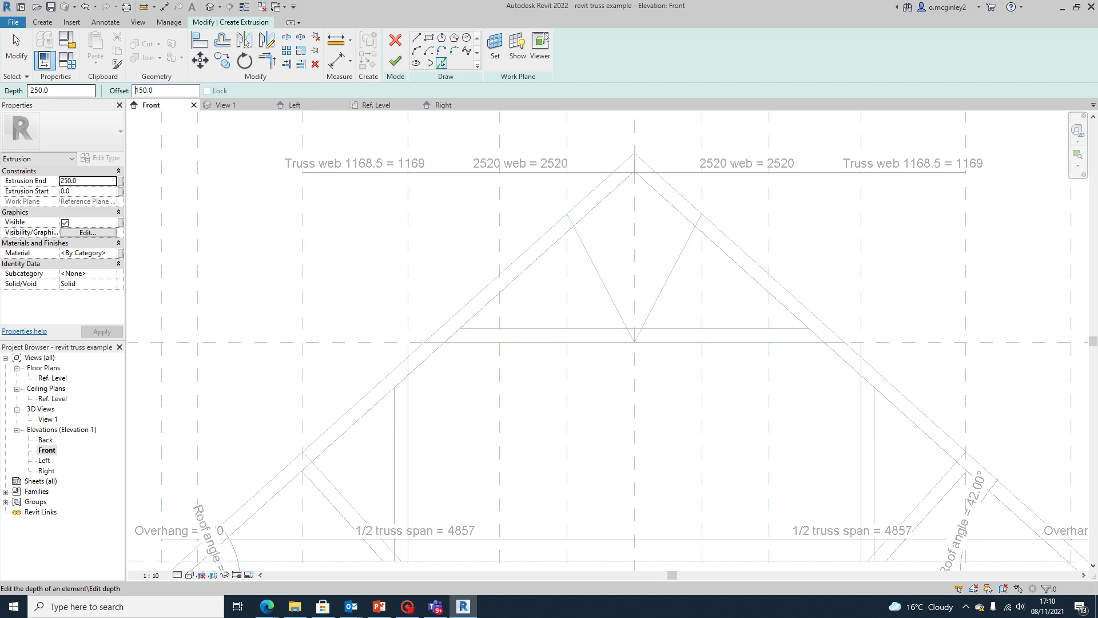
pyautogui.click(605, 291)
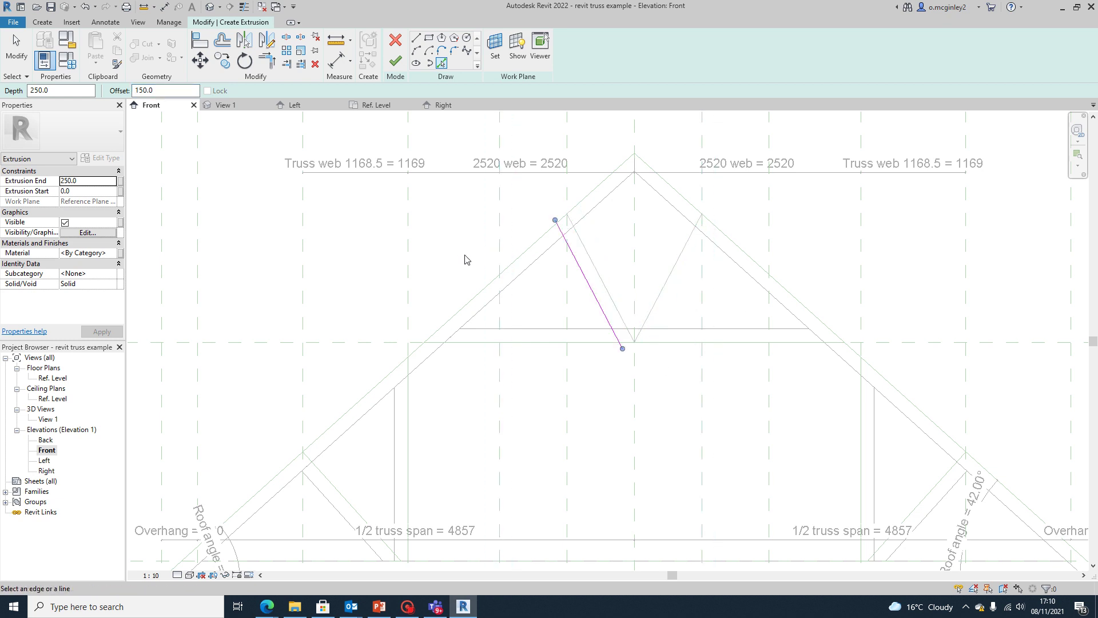
# Draw sketch lines along the rafter, down the web, and along the collar tie
pyautogui.click(416, 37)
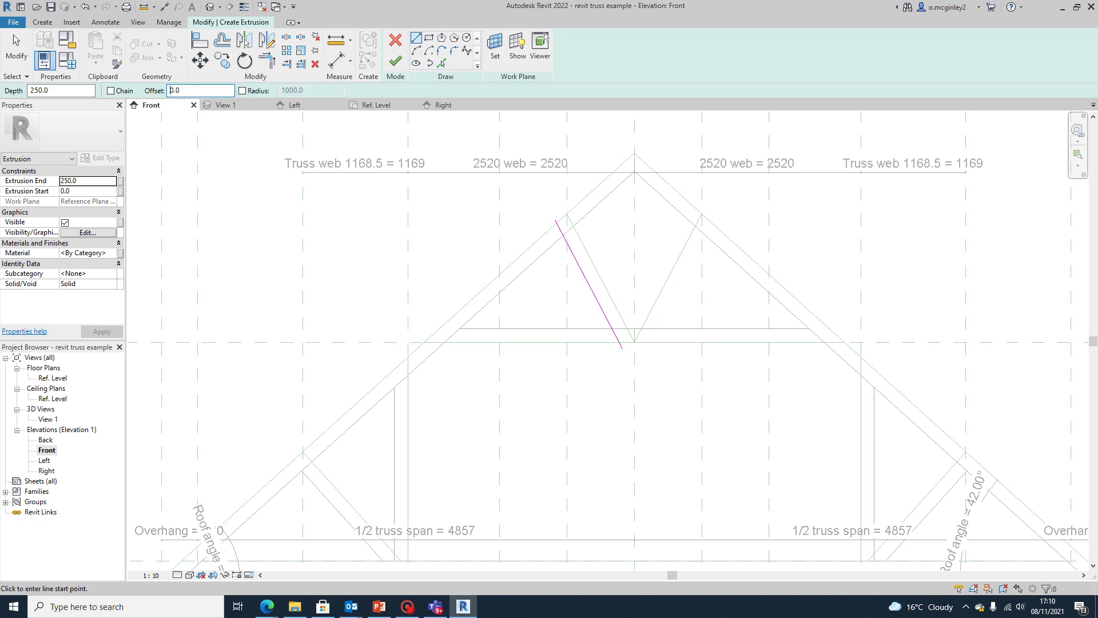
pyautogui.scroll(2, 553, 233)
pyautogui.click(410, 352)
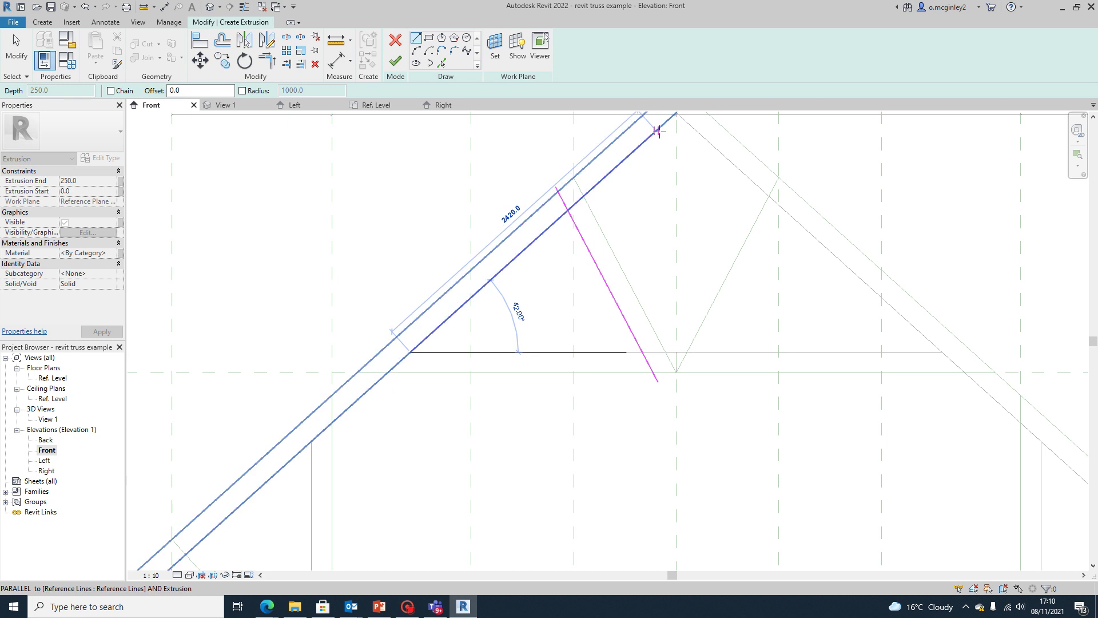
pyautogui.click(674, 118)
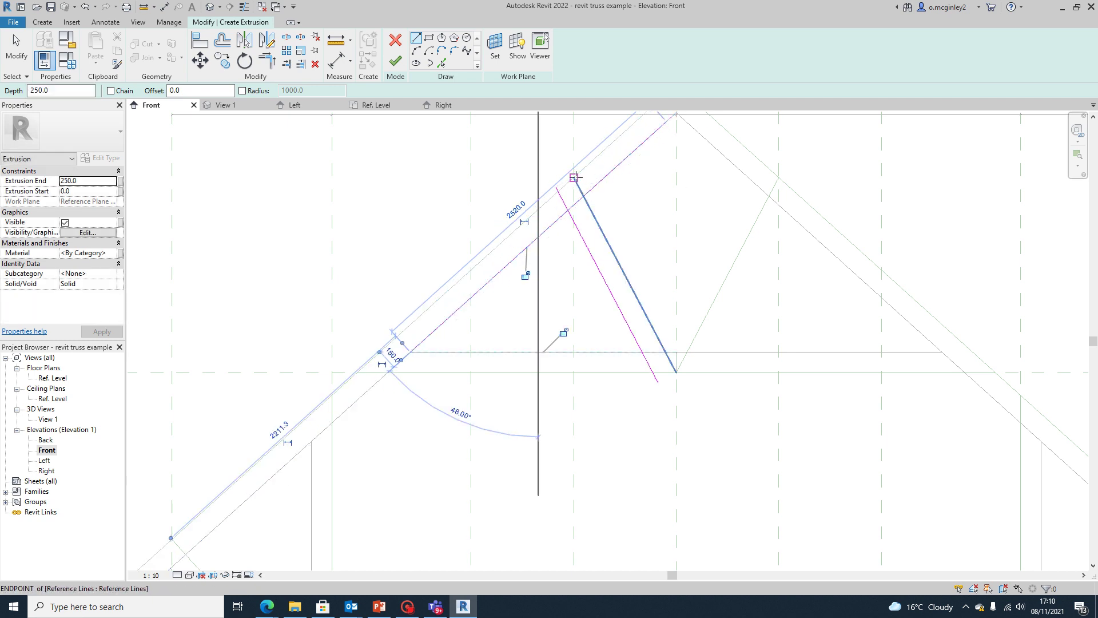
pyautogui.click(575, 177)
pyautogui.click(668, 351)
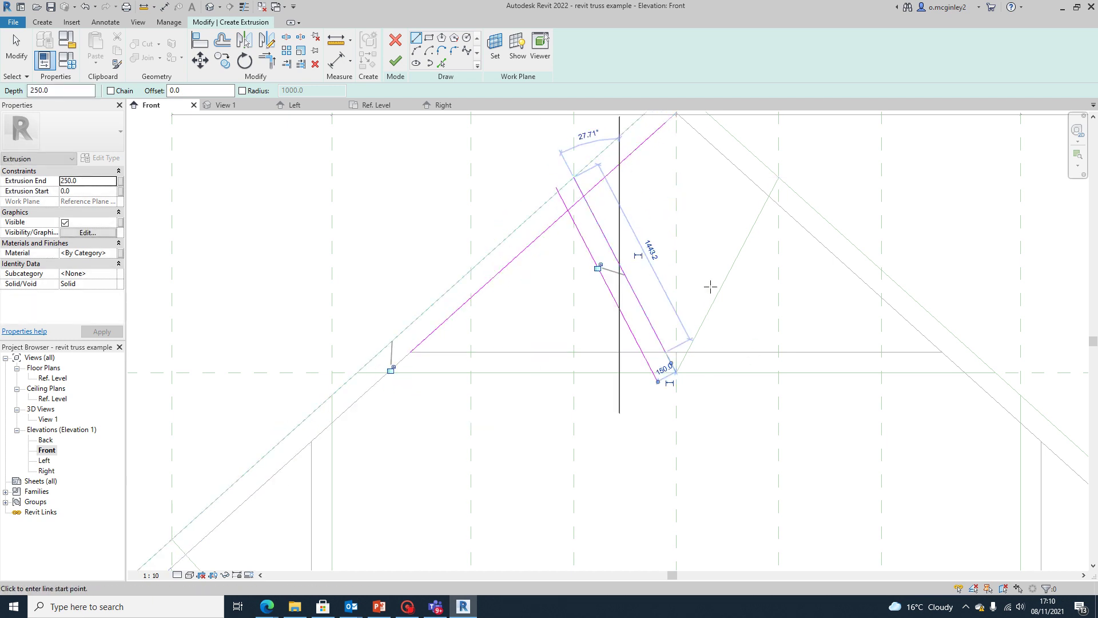
pyautogui.click(568, 352)
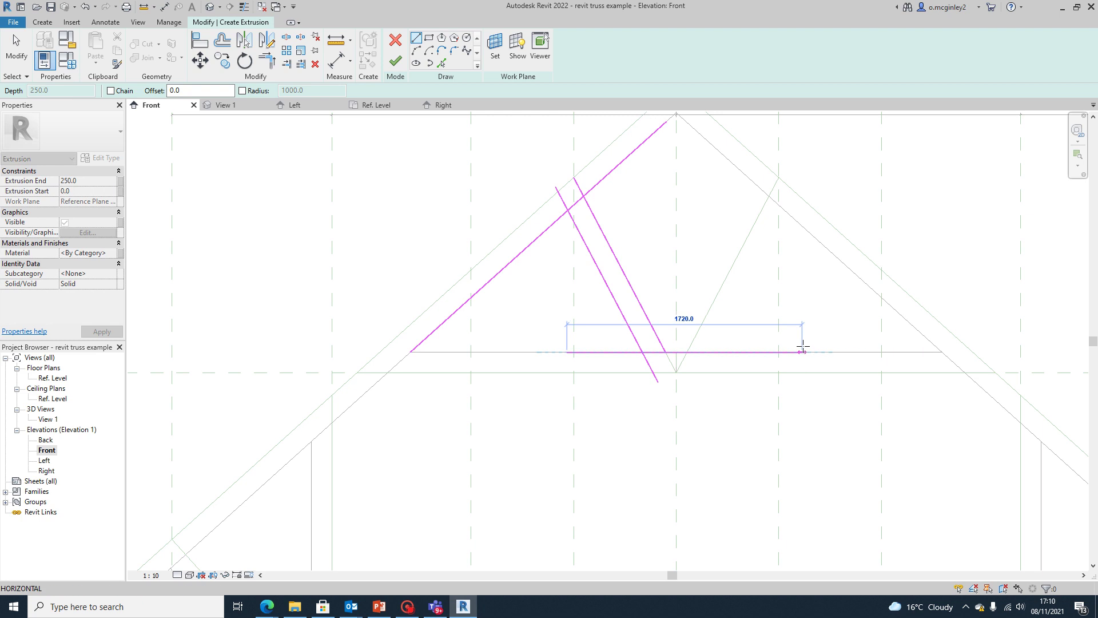
pyautogui.click(835, 352)
pyautogui.scroll(-1, 854, 360)
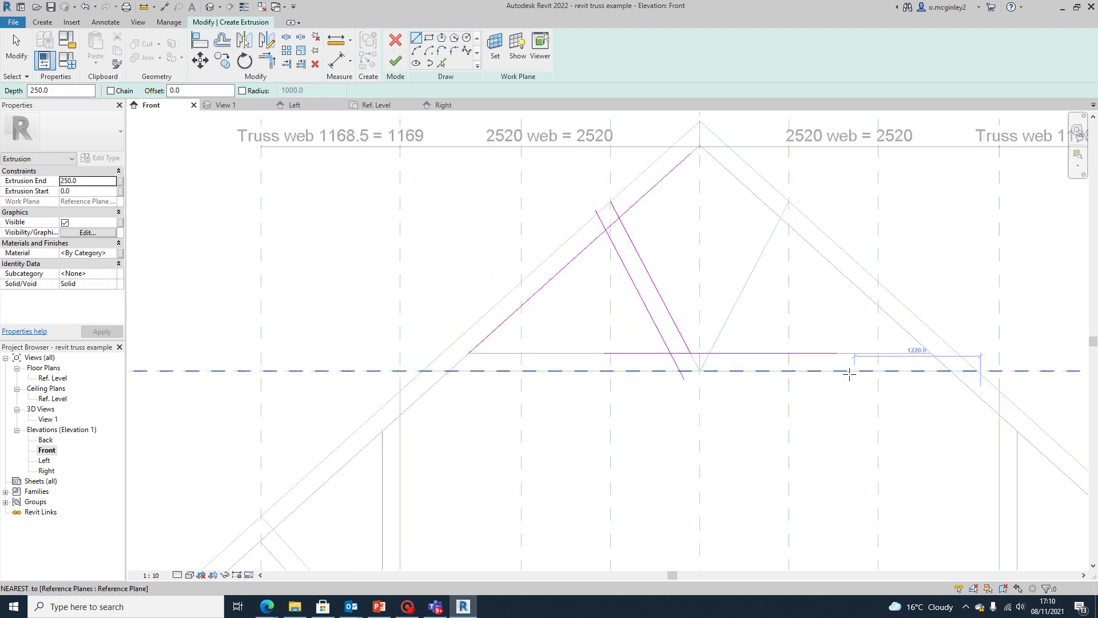
pyautogui.scroll(-3, 849, 375)
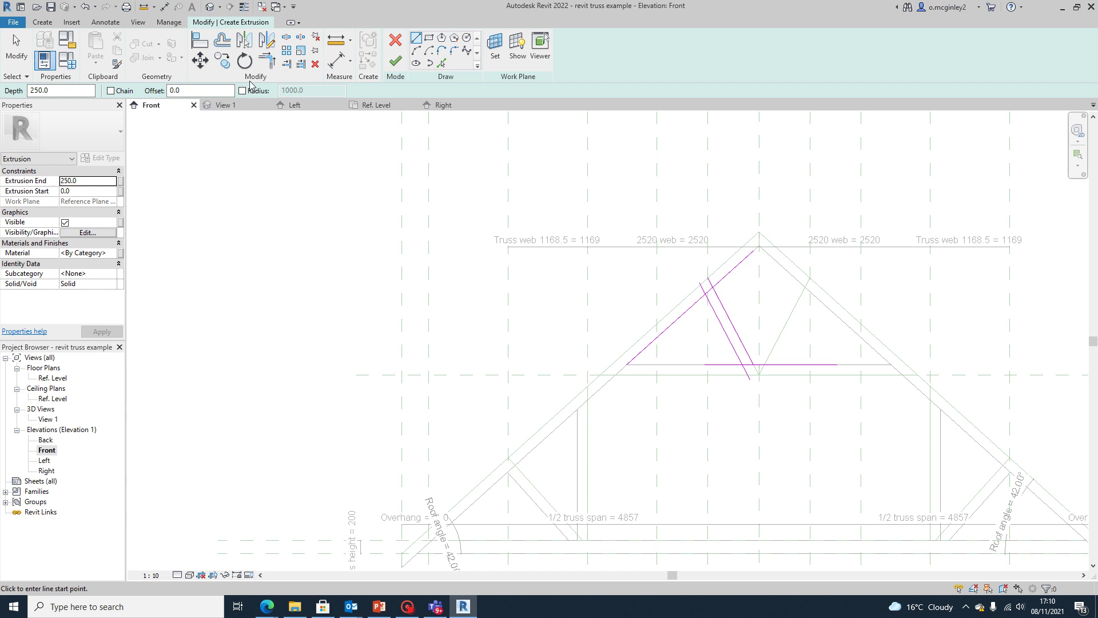
# Trim the collar line into corners with both web lines, undoing one wrong pick
pyautogui.click(266, 60)
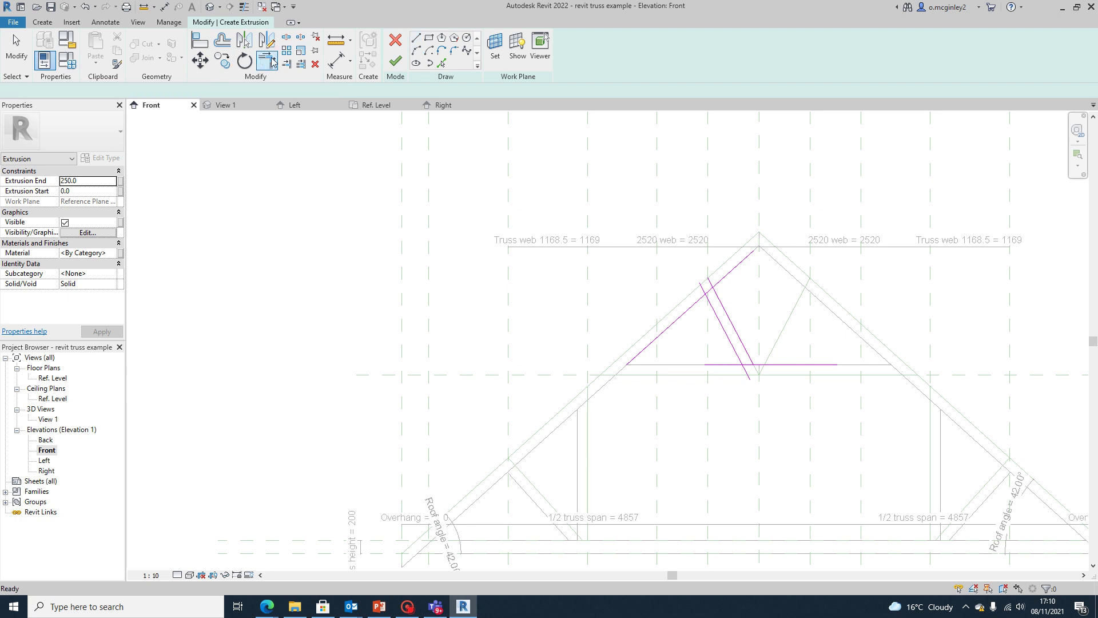
pyautogui.scroll(5, 789, 352)
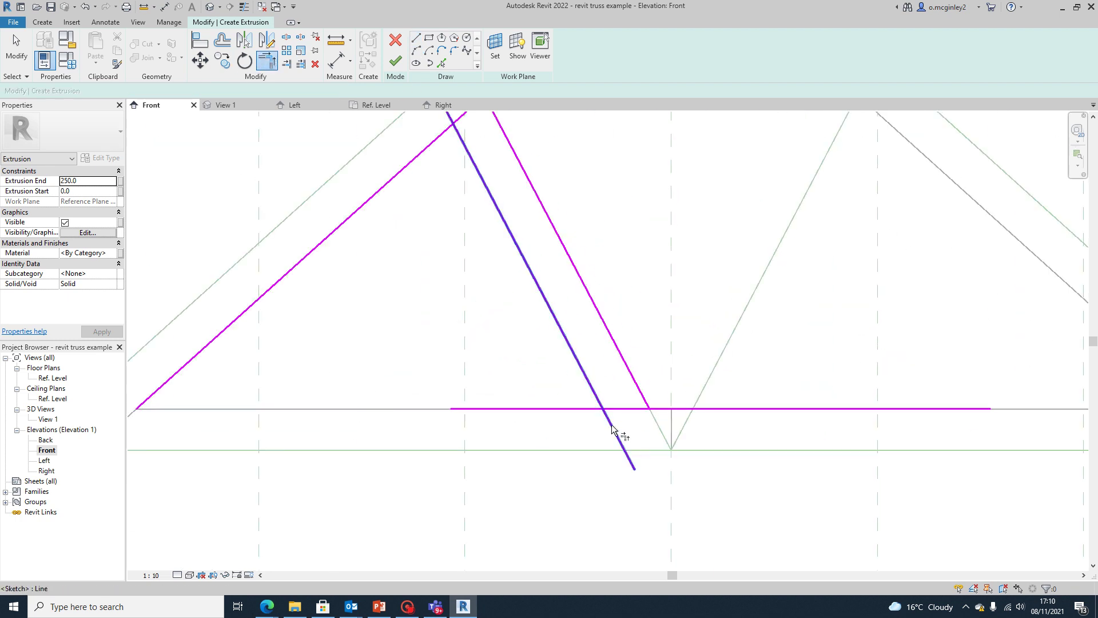
pyautogui.click(616, 435)
pyautogui.click(628, 409)
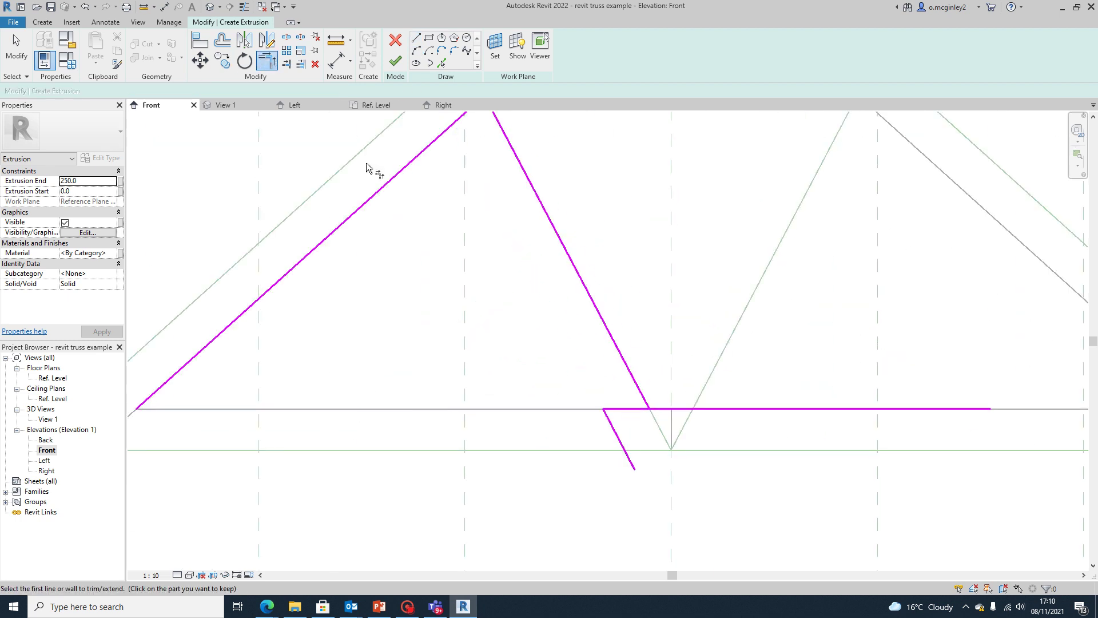
pyautogui.click(86, 7)
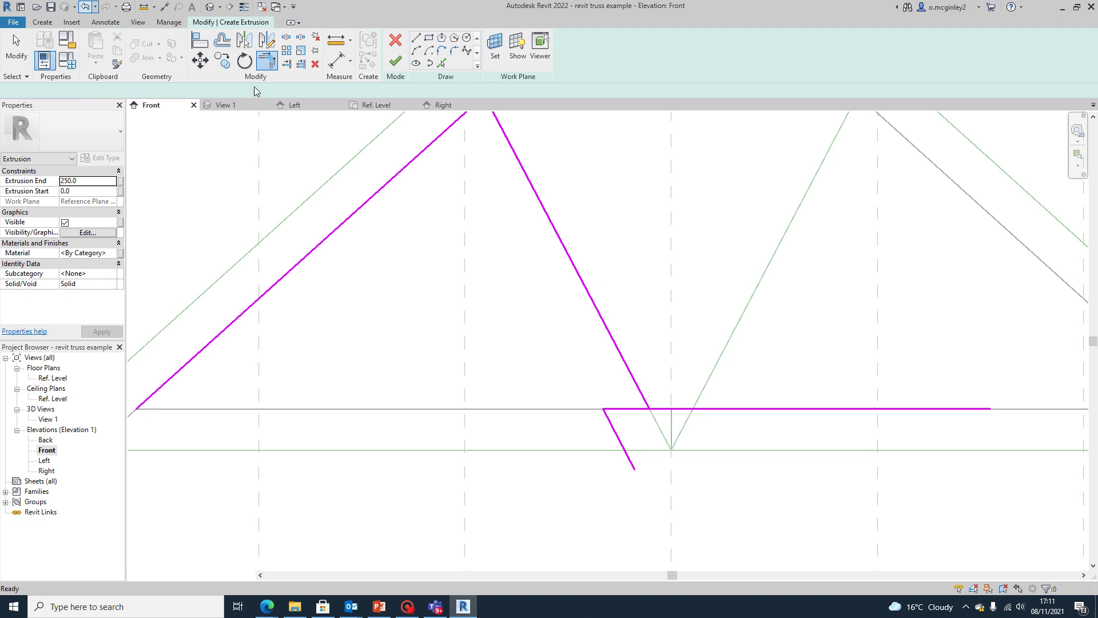
pyautogui.click(600, 408)
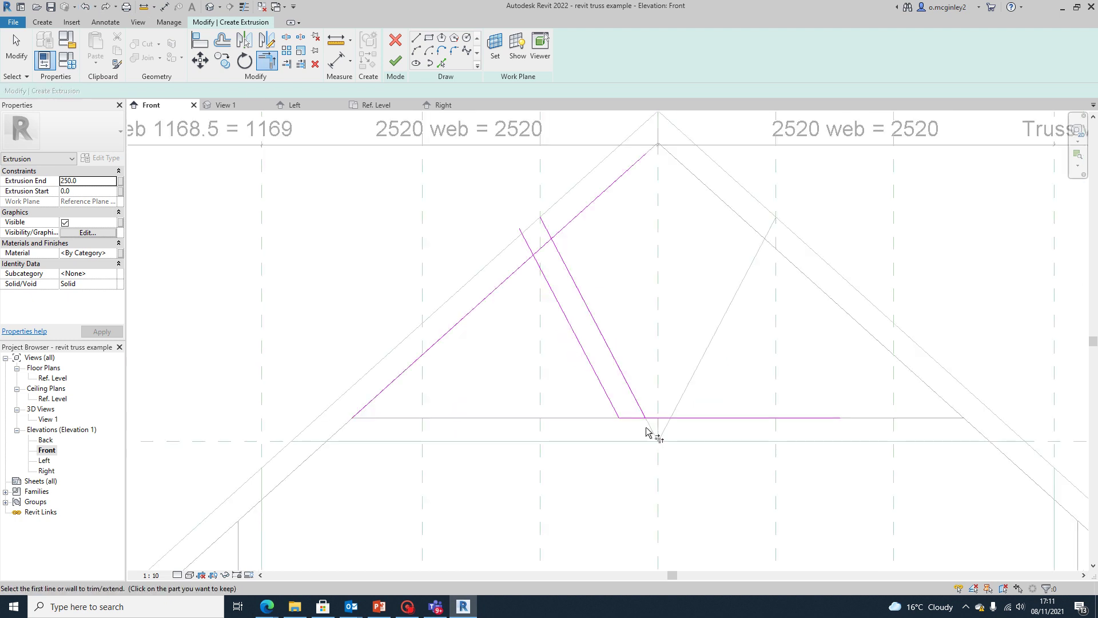
pyautogui.click(642, 402)
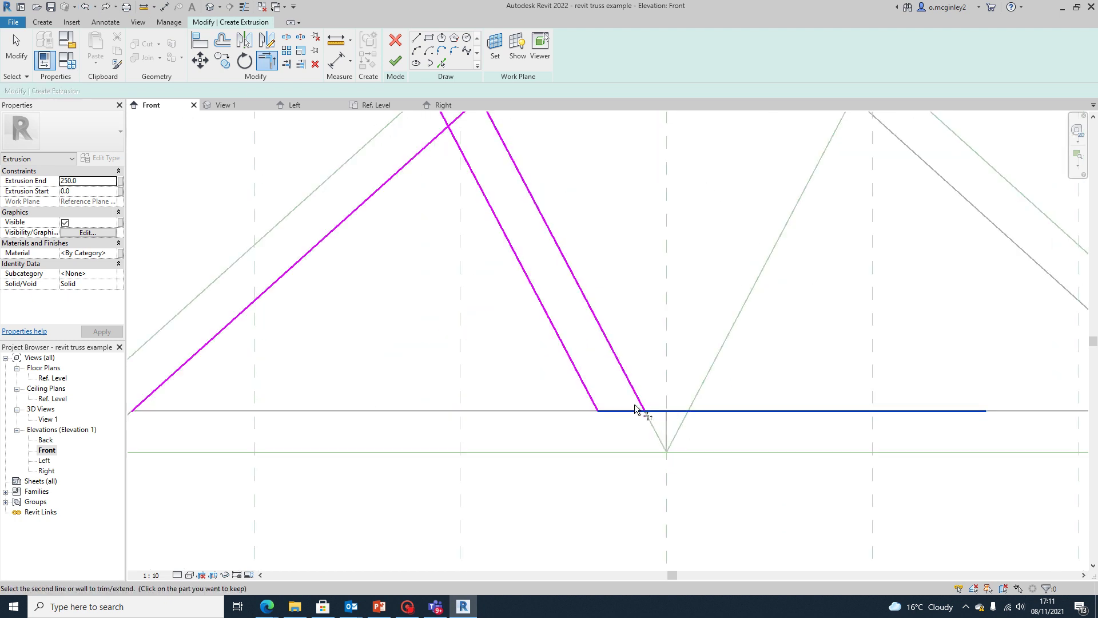
pyautogui.click(642, 410)
pyautogui.scroll(-2, 657, 422)
pyautogui.scroll(-1, 661, 423)
pyautogui.scroll(-1, 613, 314)
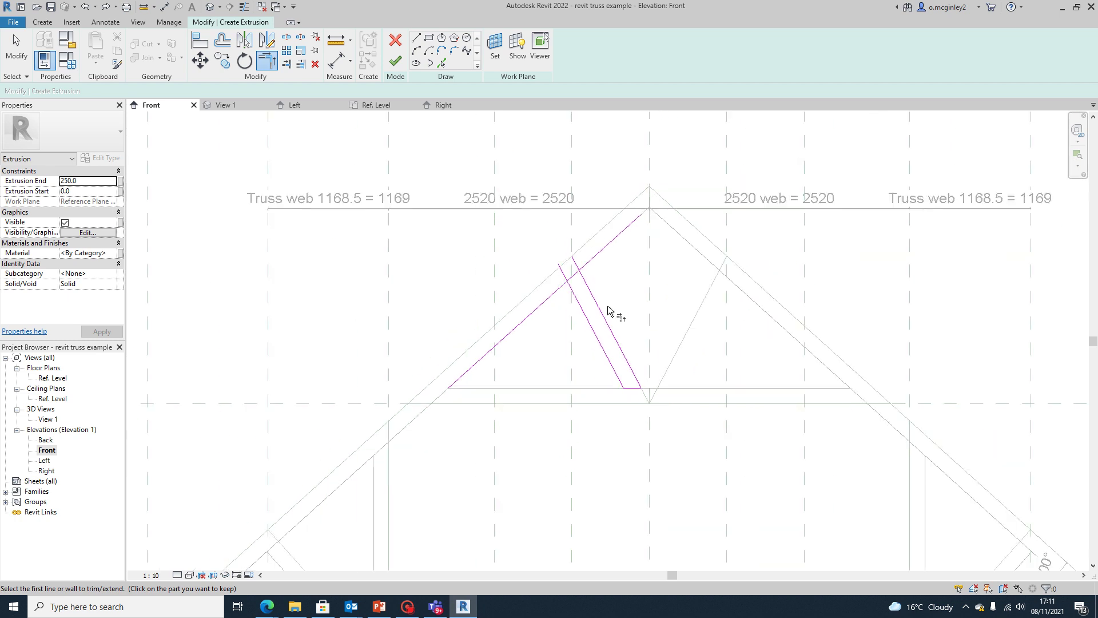
pyautogui.scroll(1, 565, 275)
# Corner the rafter line with the web lines to close the web outline
pyautogui.click(568, 280)
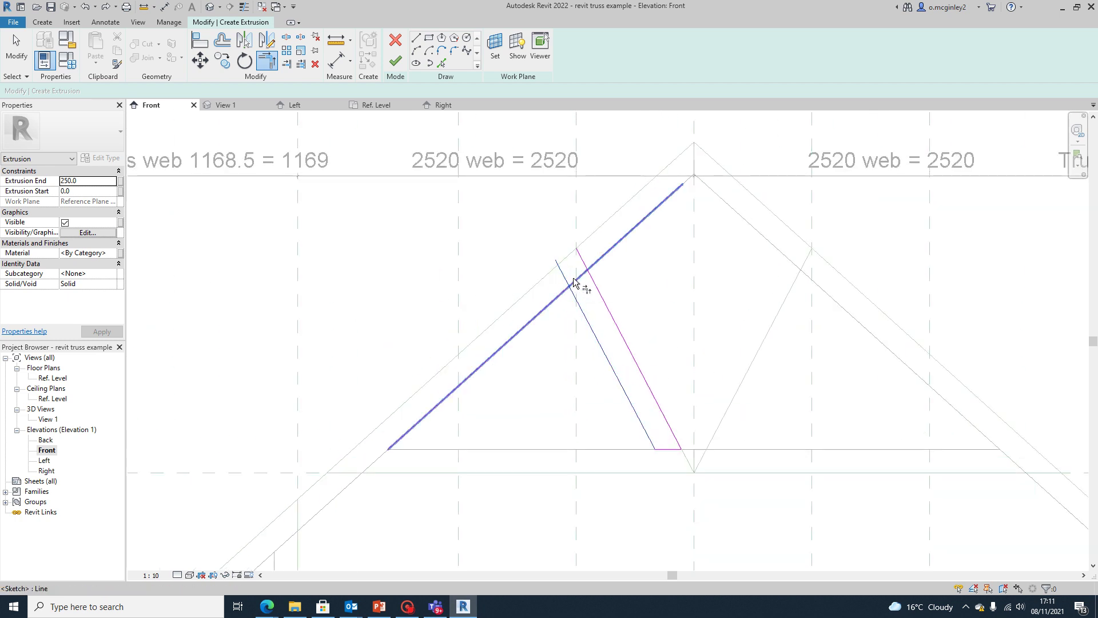
pyautogui.click(582, 276)
pyautogui.click(84, 5)
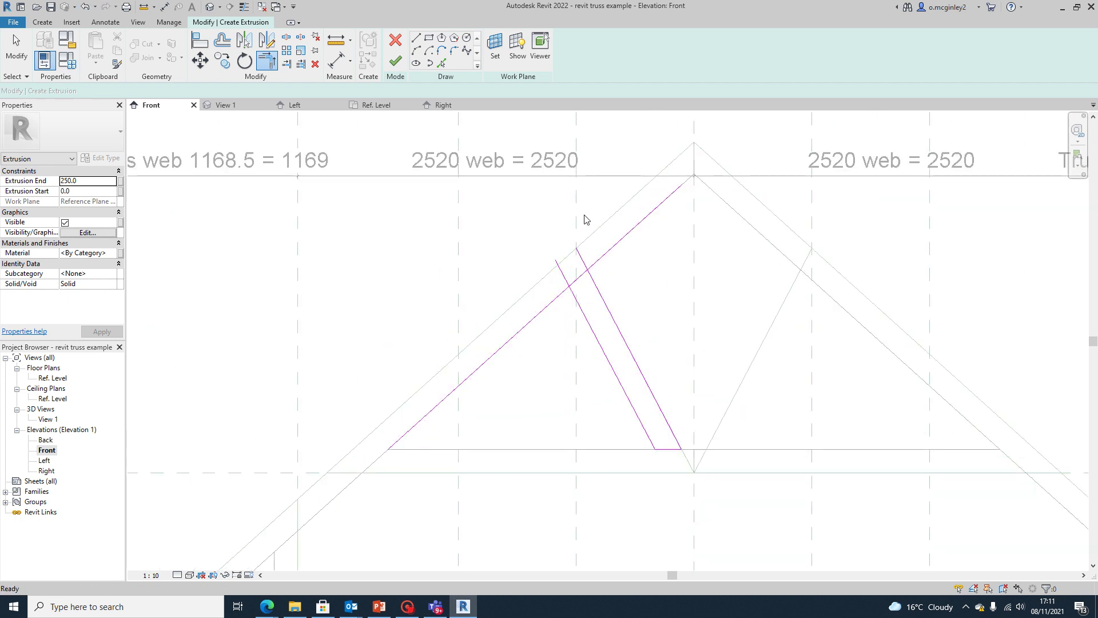
pyautogui.click(578, 280)
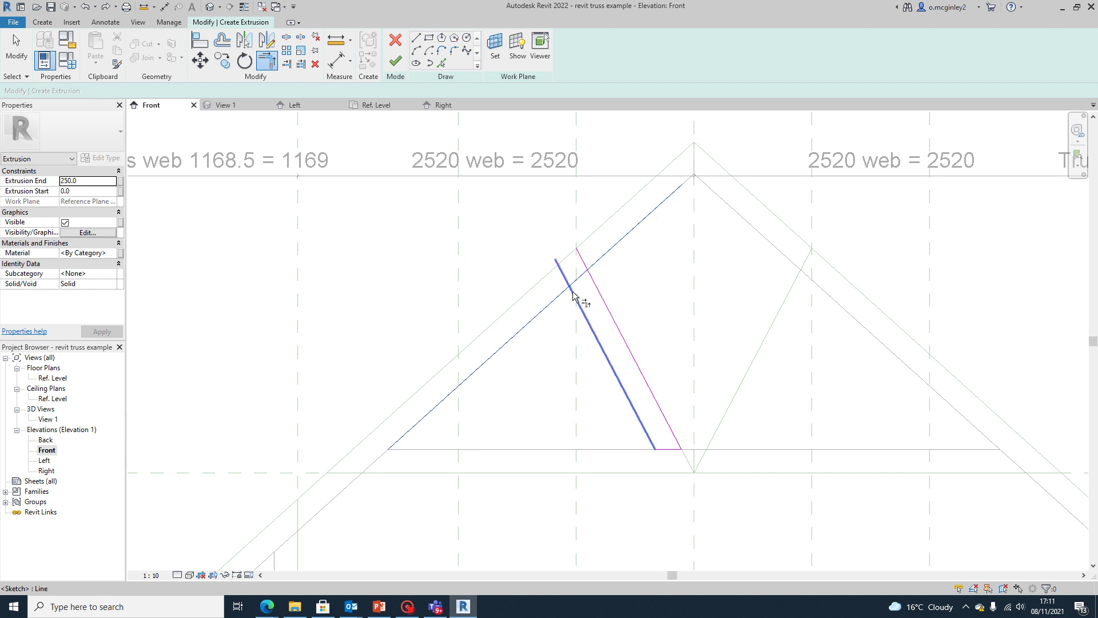
pyautogui.click(574, 294)
pyautogui.scroll(2, 589, 286)
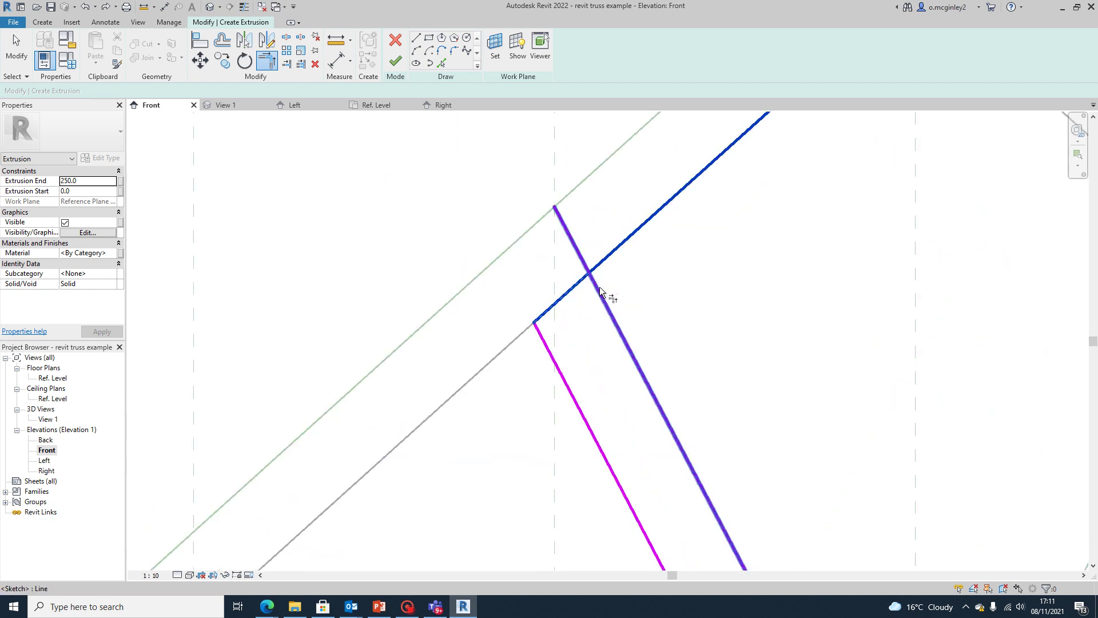
pyautogui.click(600, 291)
pyautogui.scroll(-4, 664, 299)
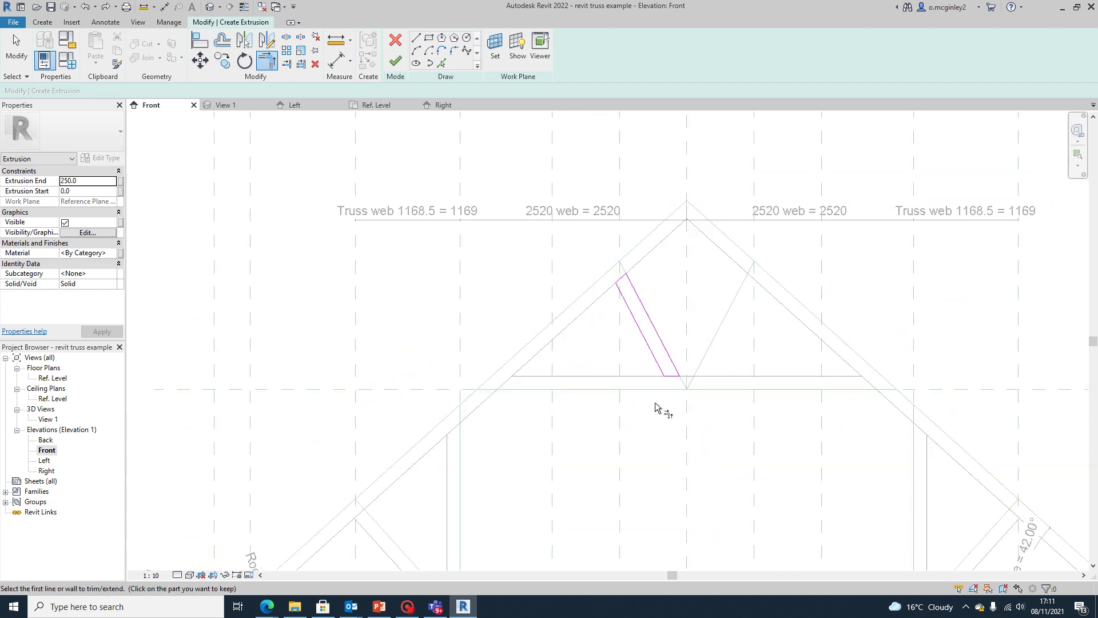
pyautogui.press('Escape')
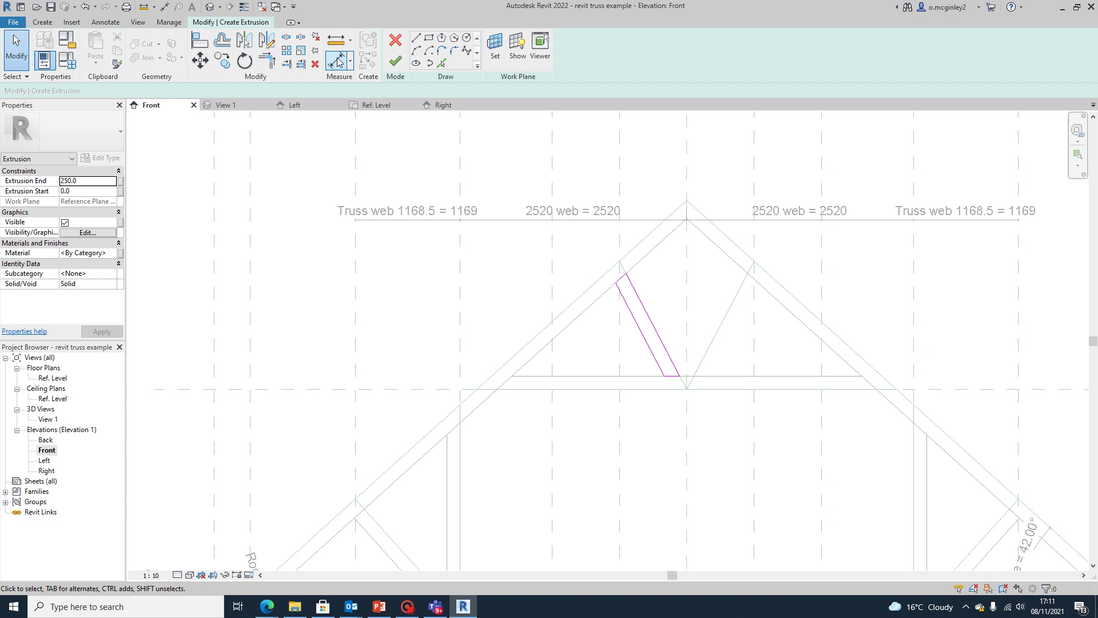
# Finish the web extrusion, nudge it to the centre, and mirror it about the central plane
pyautogui.click(395, 60)
pyautogui.scroll(2, 656, 367)
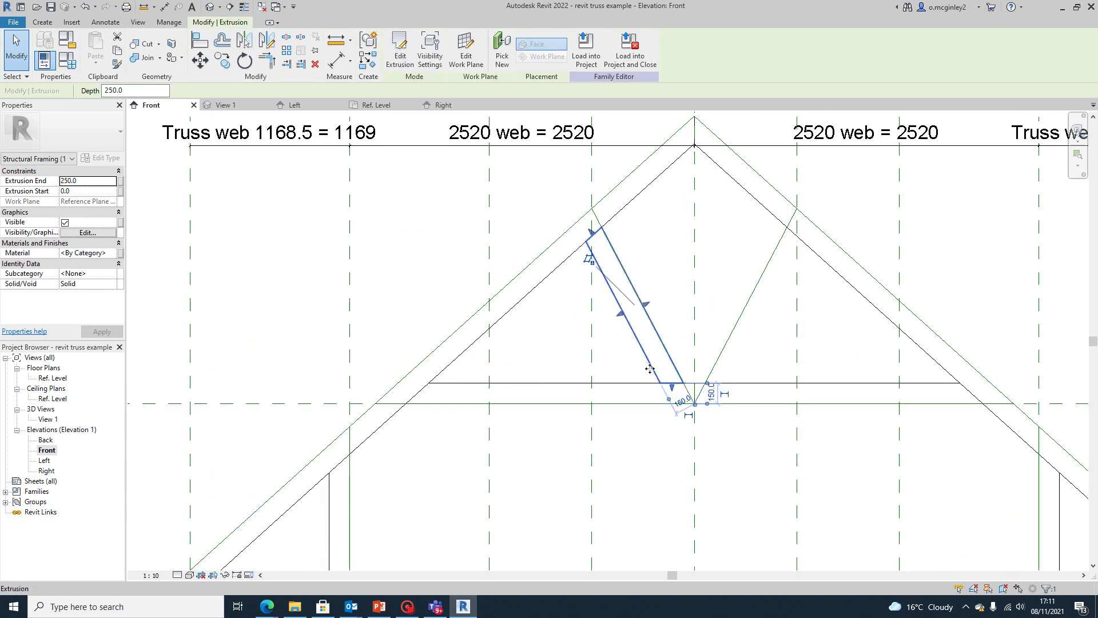
pyautogui.moveTo(652, 369); pyautogui.dragTo(658, 378)
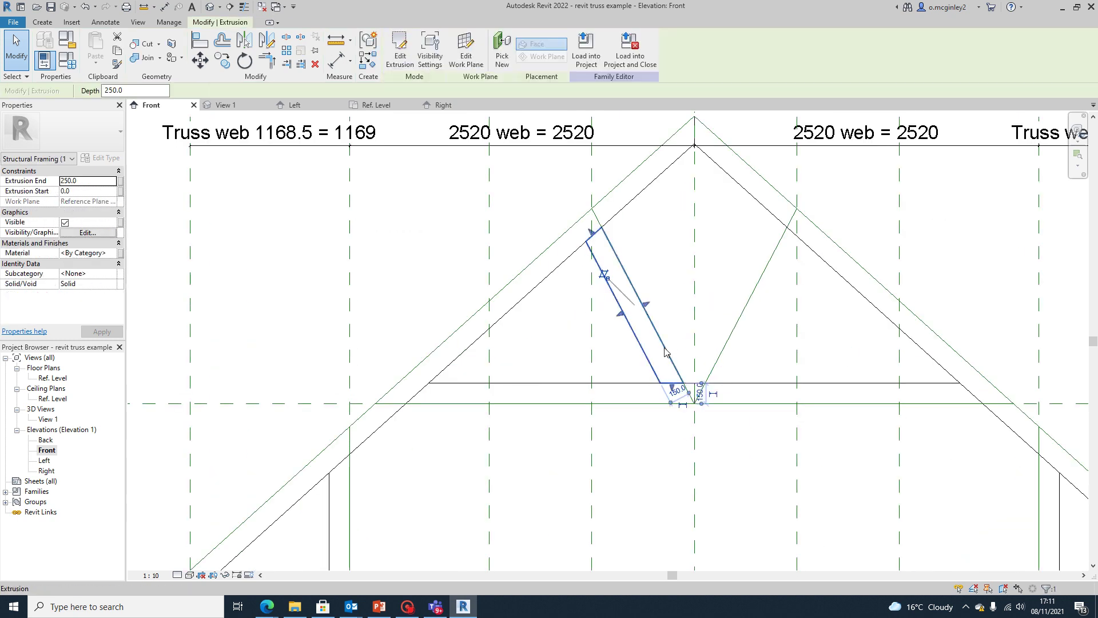
pyautogui.click(250, 42)
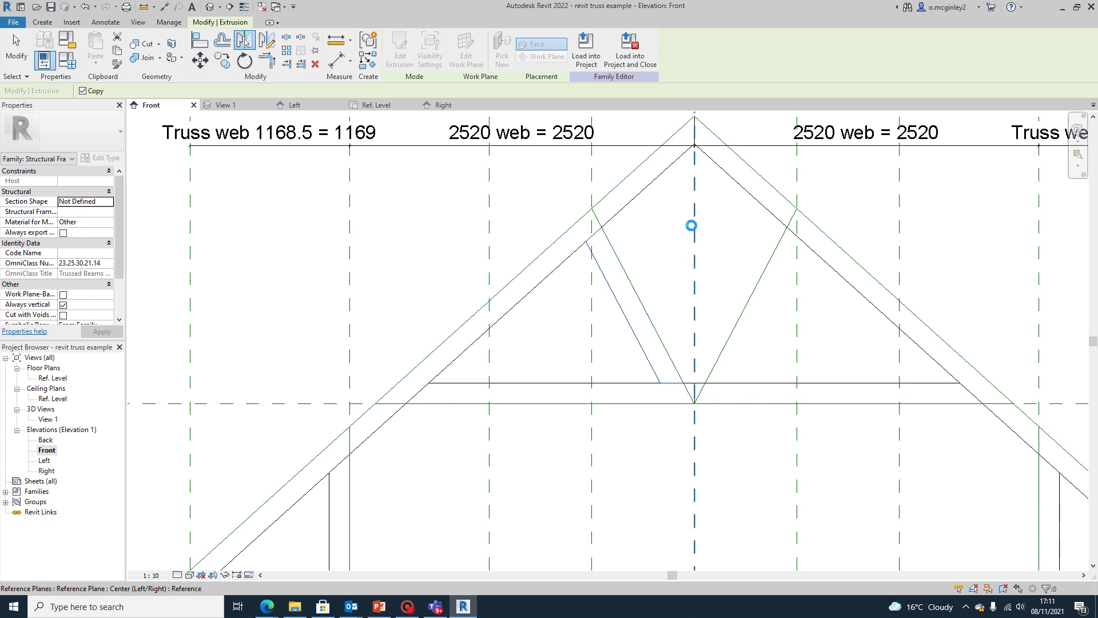
pyautogui.click(693, 226)
pyautogui.scroll(-3, 815, 340)
pyautogui.scroll(3, 812, 344)
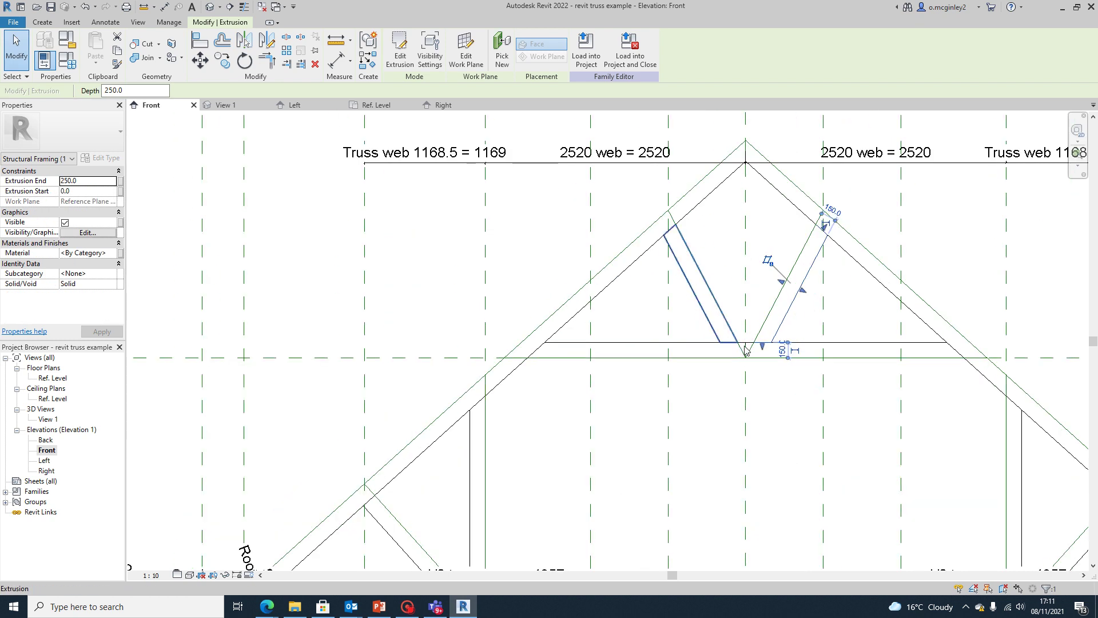
pyautogui.click(784, 400)
pyautogui.scroll(-2, 785, 402)
pyautogui.scroll(-1, 785, 402)
pyautogui.scroll(-2, 778, 399)
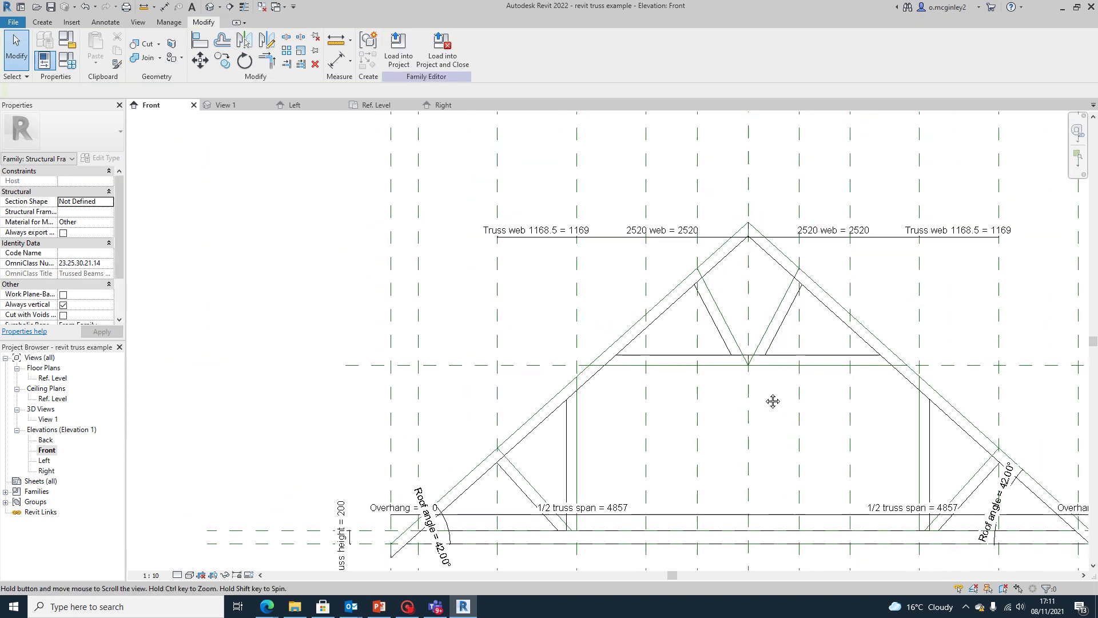
# Check the truss webs in 3D View 1, then go back to Front elevation
pyautogui.doubleClick(49, 419)
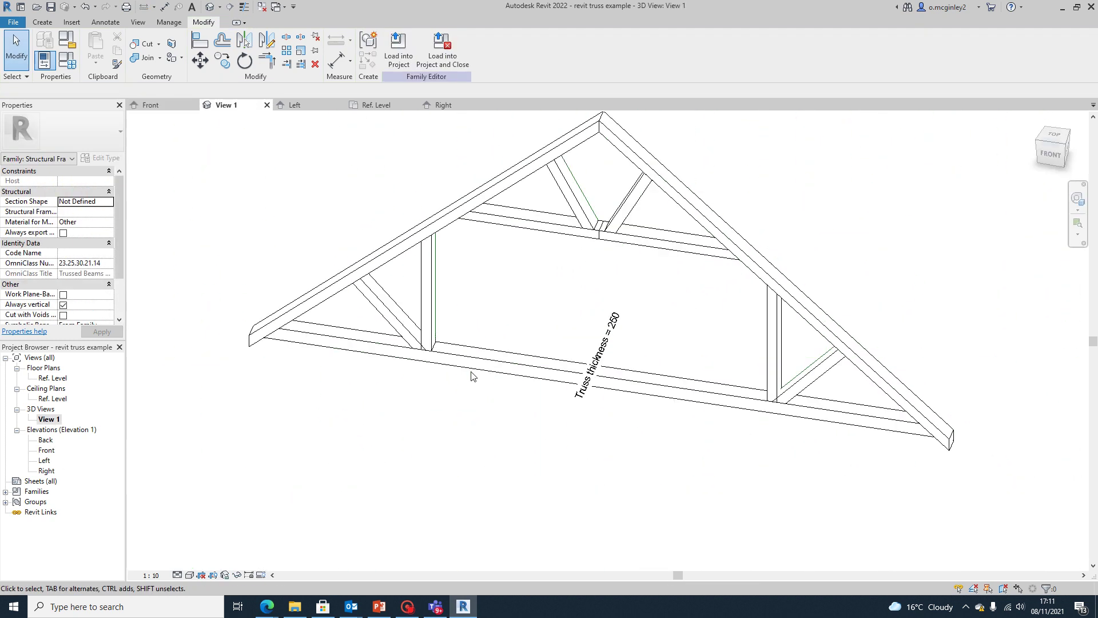
pyautogui.moveTo(632, 310)
pyautogui.keyDown('shift'); pyautogui.mouseDown(button='middle')
pyautogui.moveTo(651, 303)
pyautogui.moveTo(650, 229)
pyautogui.moveTo(638, 298)
pyautogui.mouseUp(button='middle'); pyautogui.keyUp('shift')
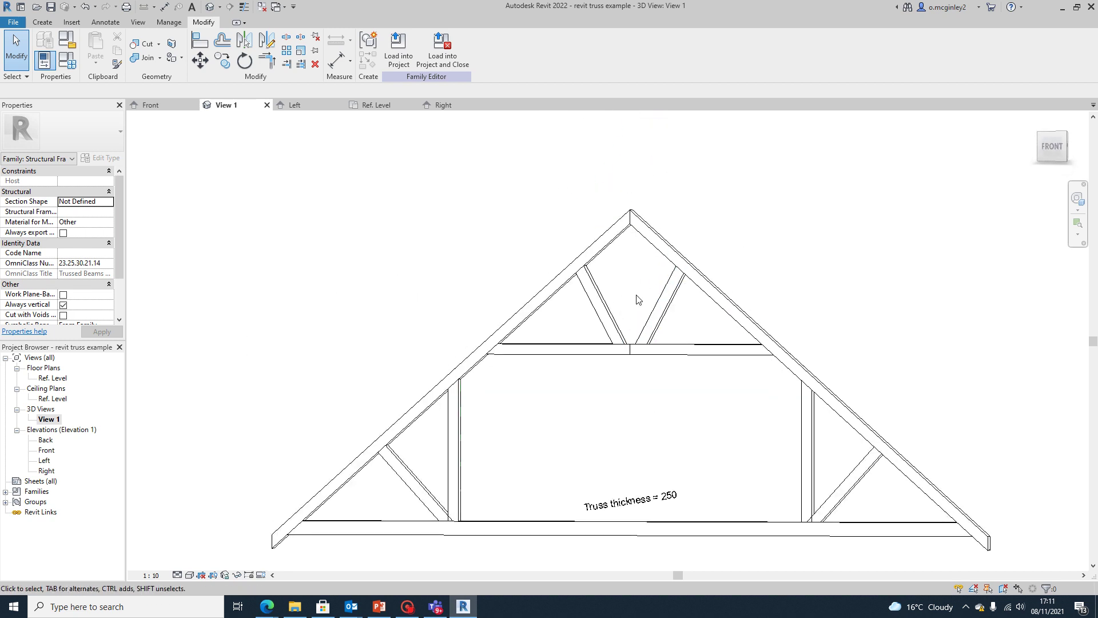
pyautogui.scroll(-2, 566, 300)
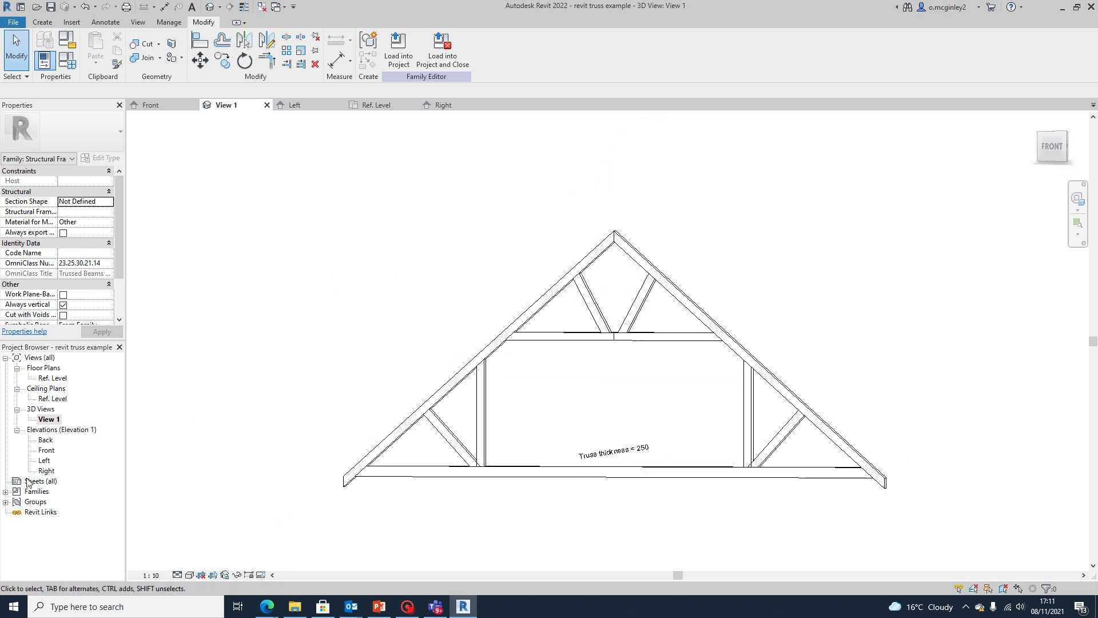
pyautogui.doubleClick(47, 449)
pyautogui.scroll(3, 675, 320)
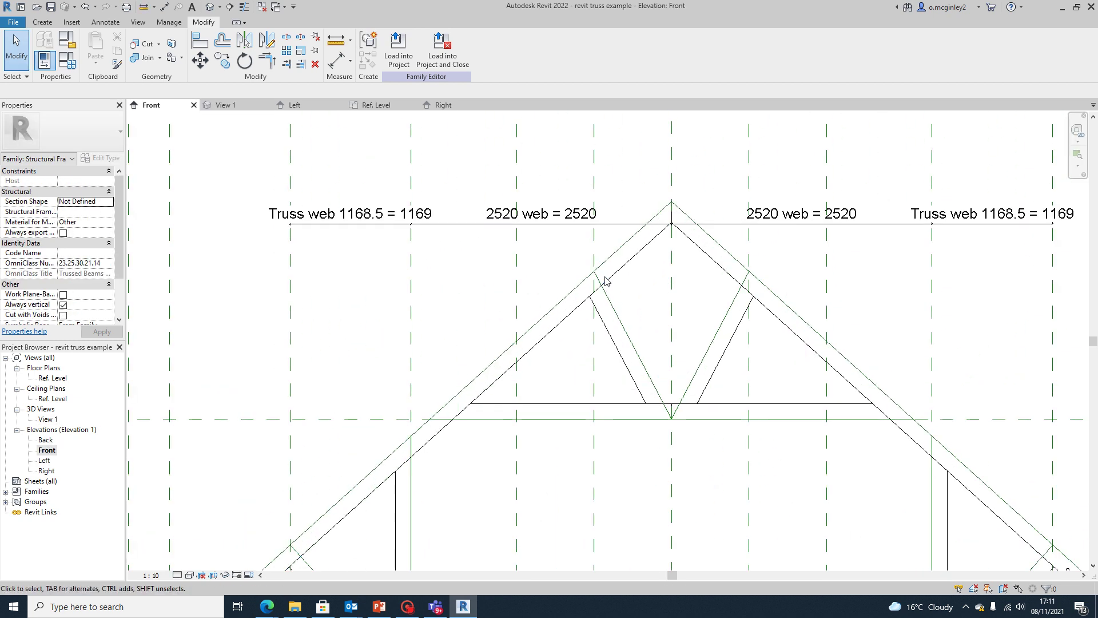
# Start a new solid extrusion sketch using the Pick Lines tool
pyautogui.click(43, 21)
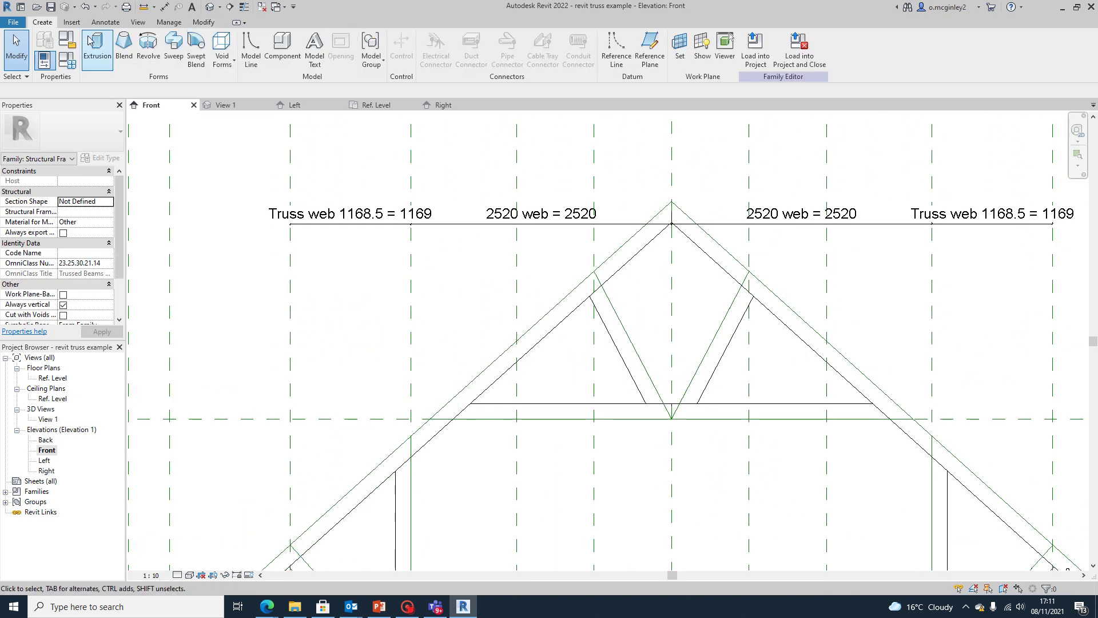
pyautogui.click(96, 51)
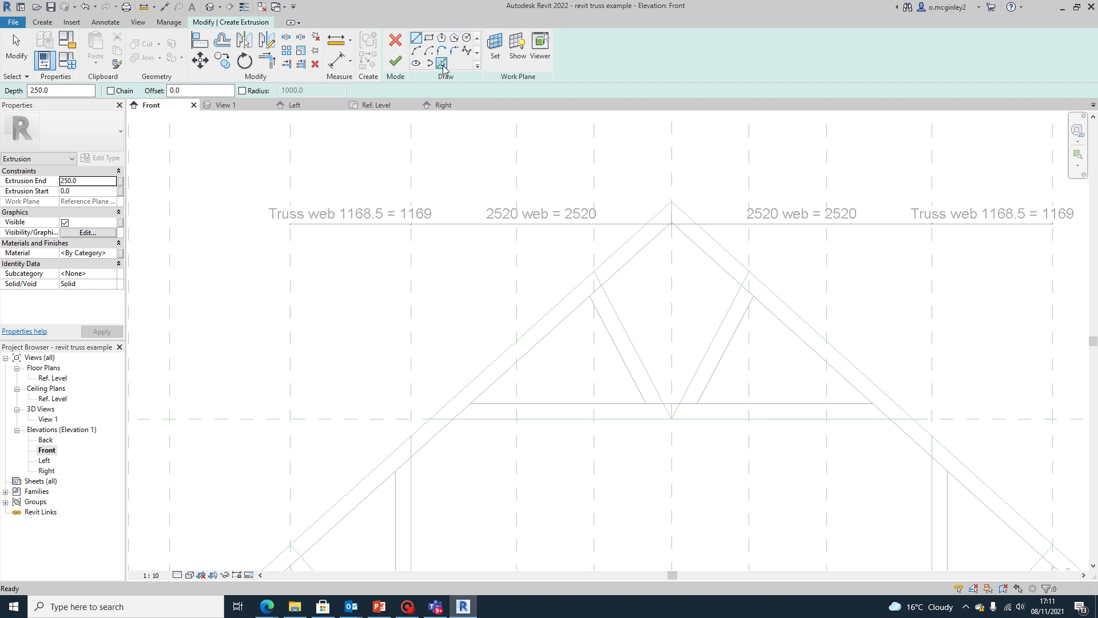
pyautogui.click(442, 65)
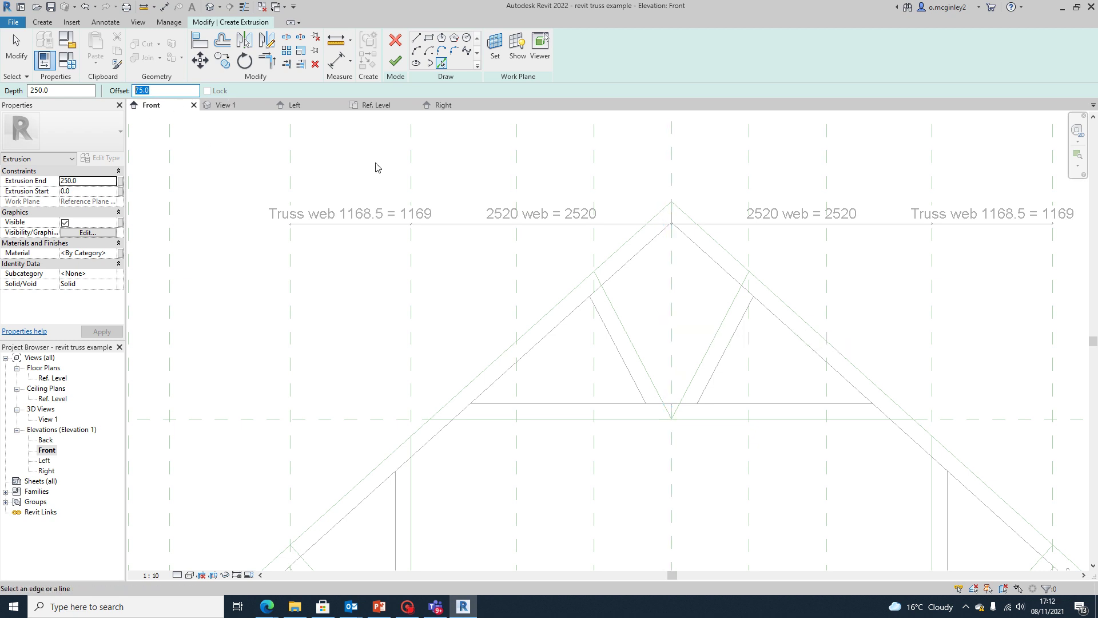
pyautogui.moveTo(267, 606)
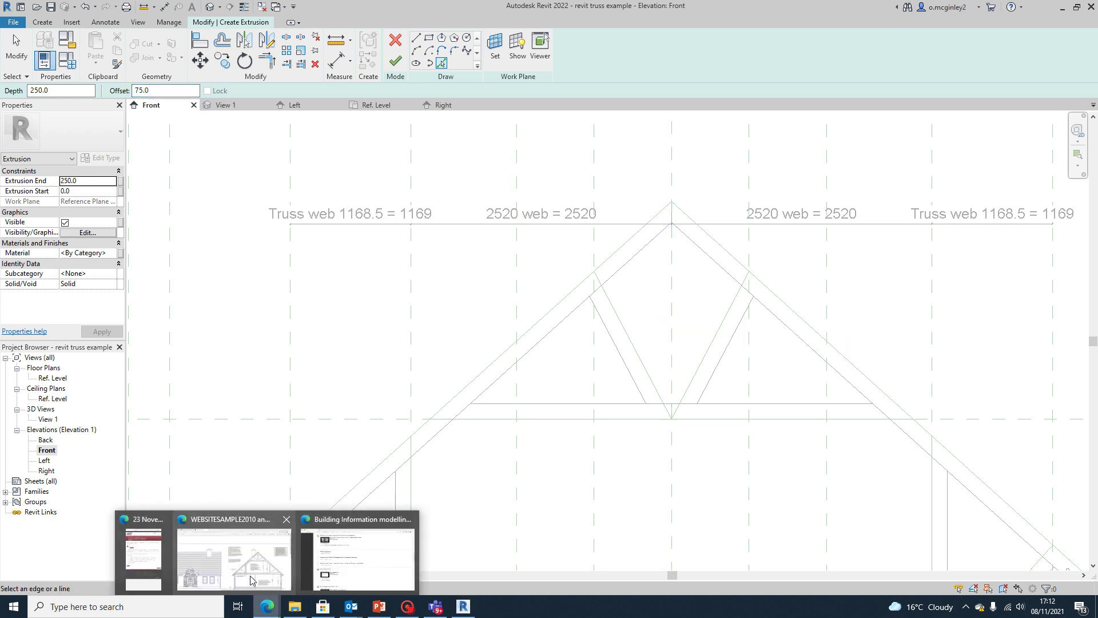
pyautogui.click(237, 549)
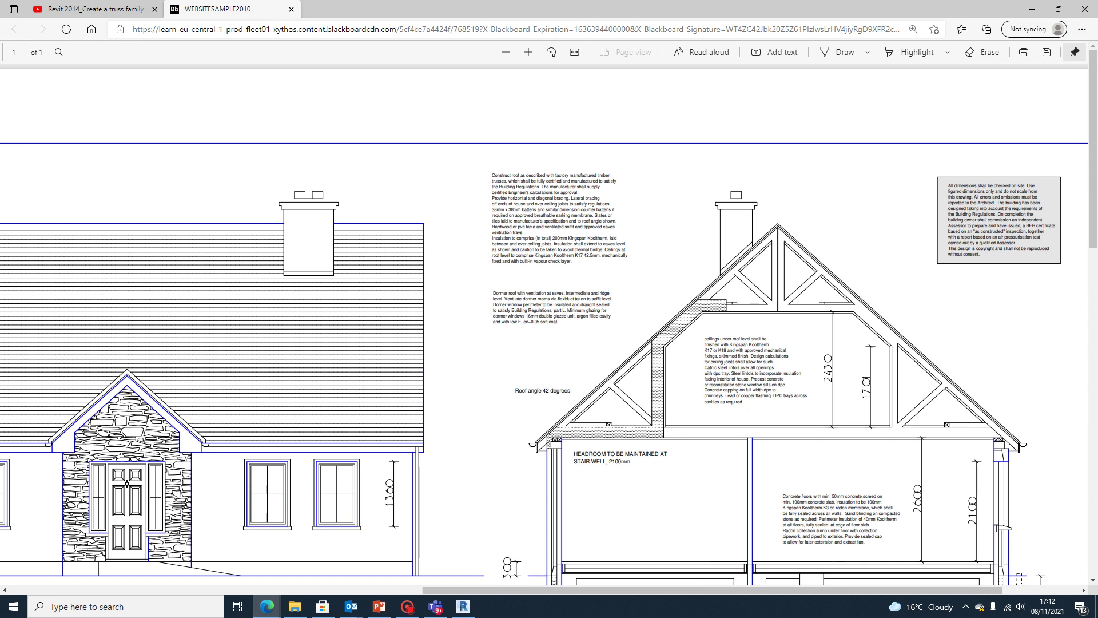
pyautogui.click(463, 606)
pyautogui.scroll(2, 603, 326)
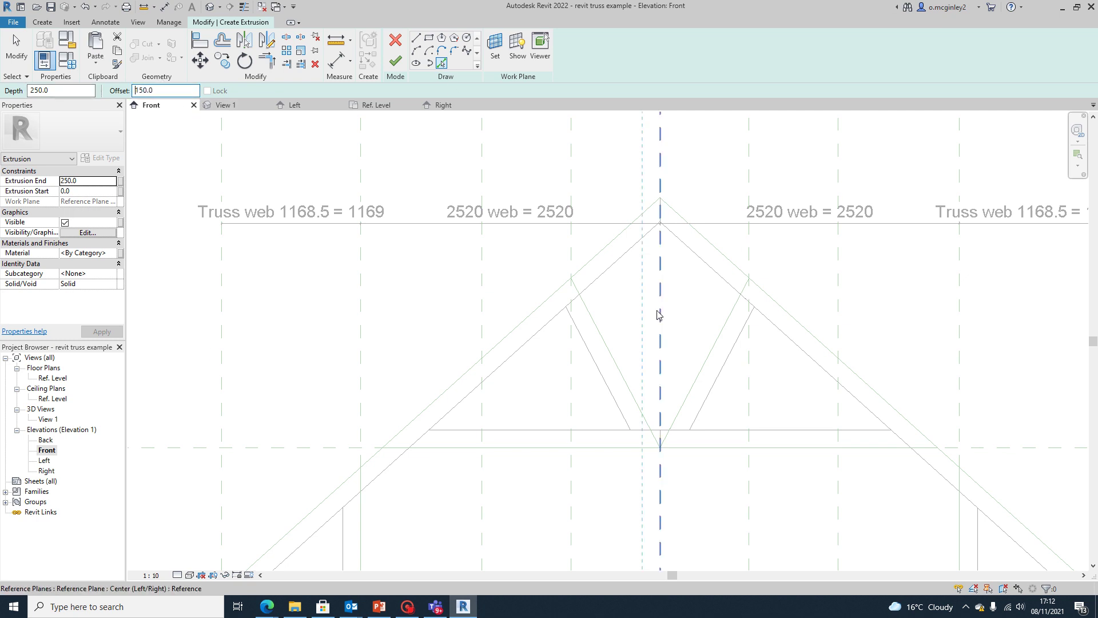
# Sketch a line along the left top chord to the apex and a vertical centre line
pyautogui.scroll(-3, 664, 318)
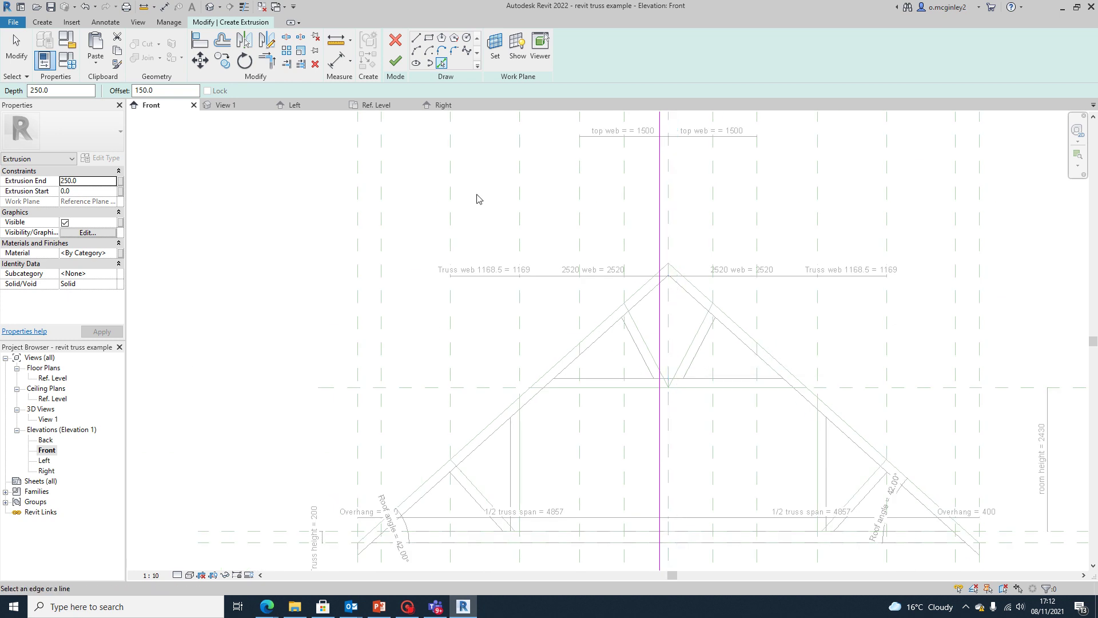
pyautogui.click(417, 40)
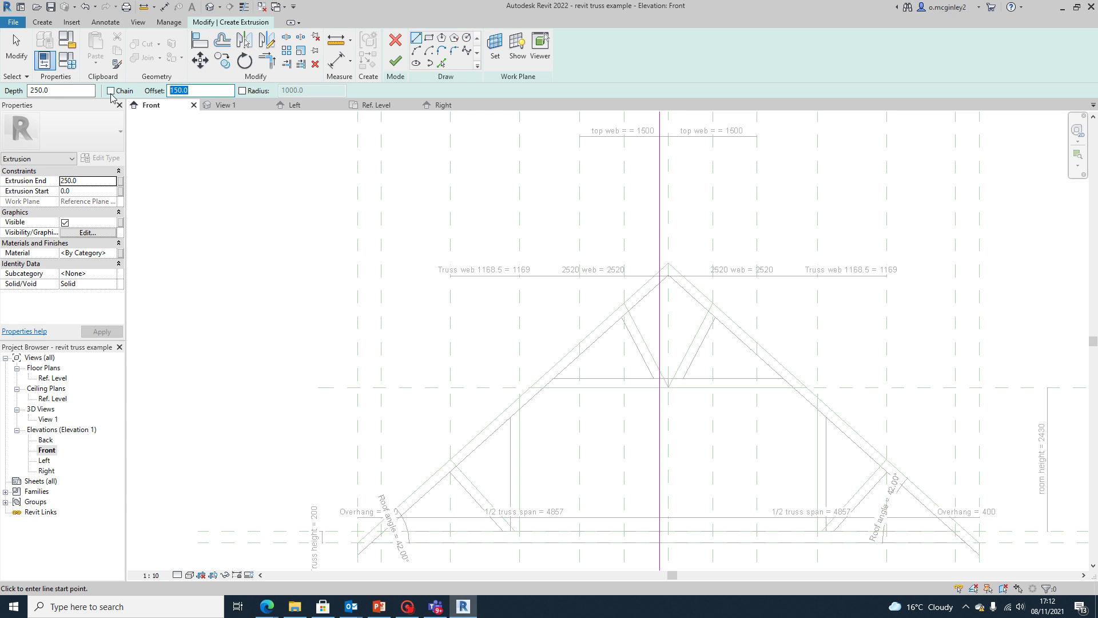
pyautogui.scroll(3, 629, 329)
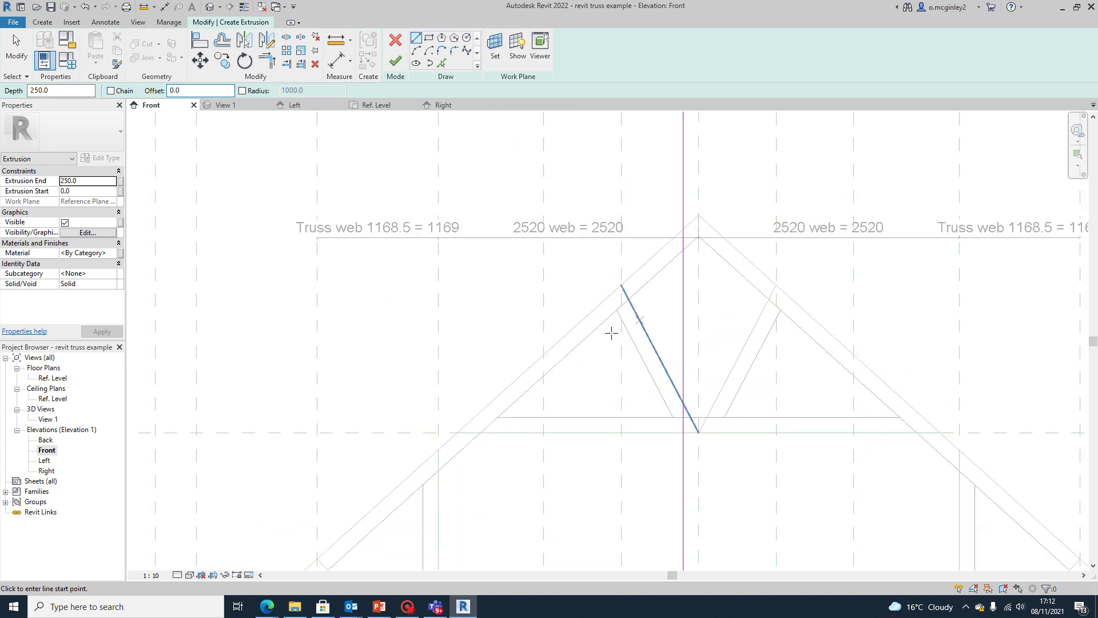
pyautogui.click(552, 371)
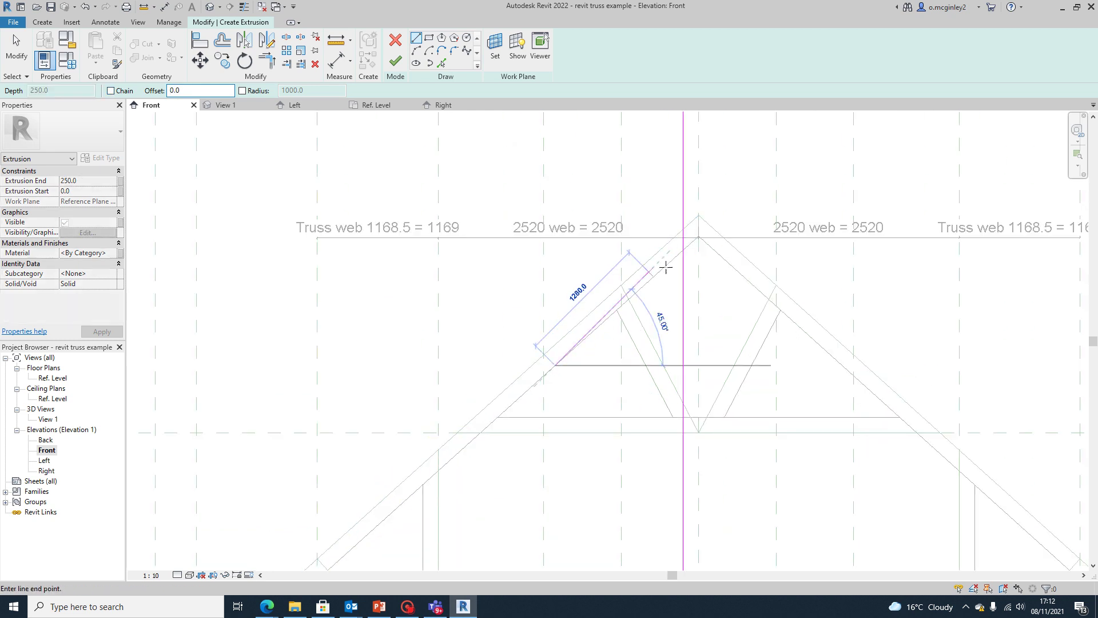
pyautogui.click(699, 237)
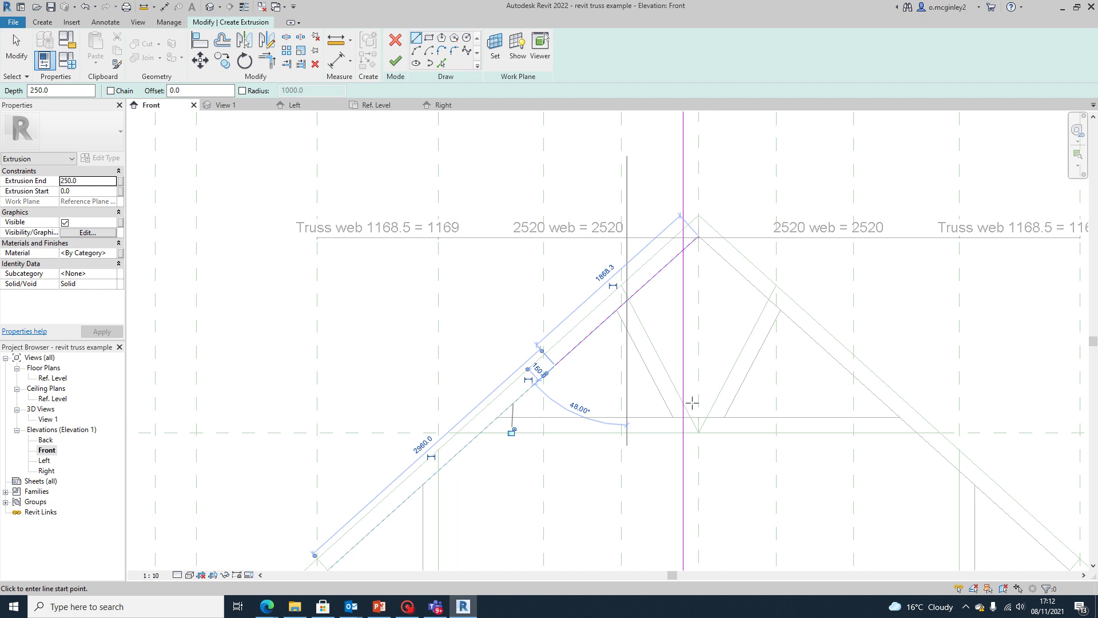
pyautogui.click(699, 469)
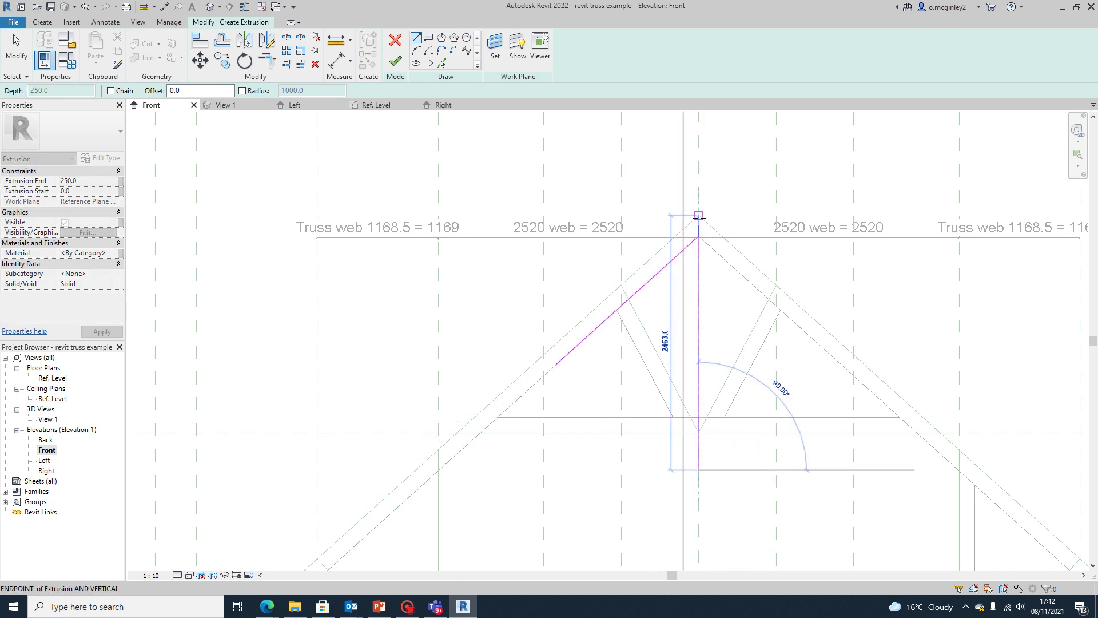
pyautogui.click(700, 171)
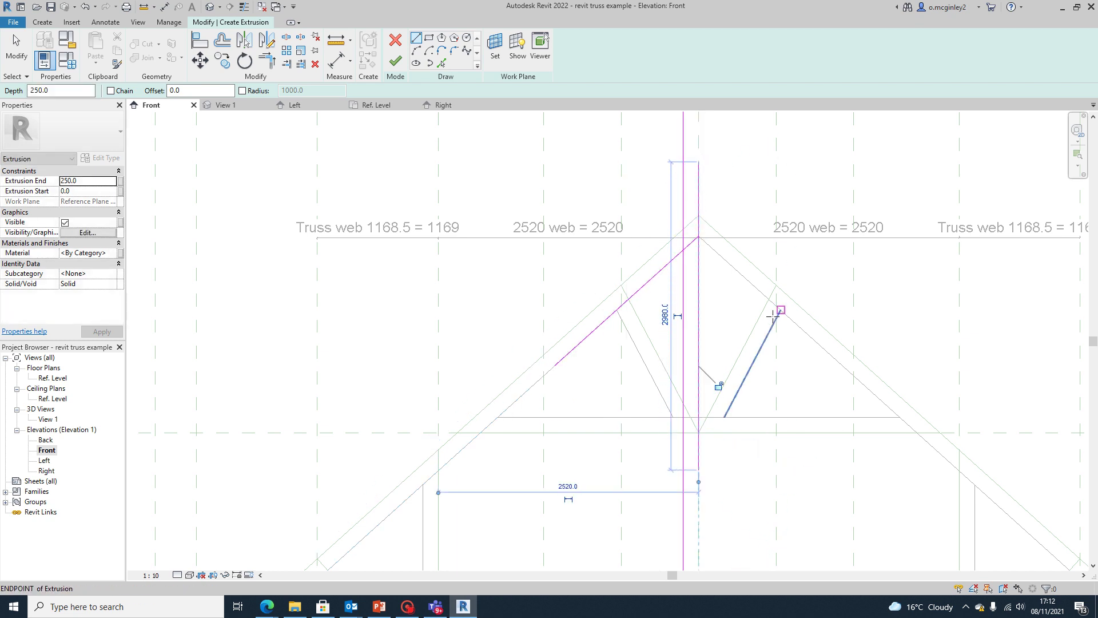
# Add a horizontal line across the truss and a diagonal web line down to it
pyautogui.scroll(1, 753, 356)
pyautogui.click(416, 438)
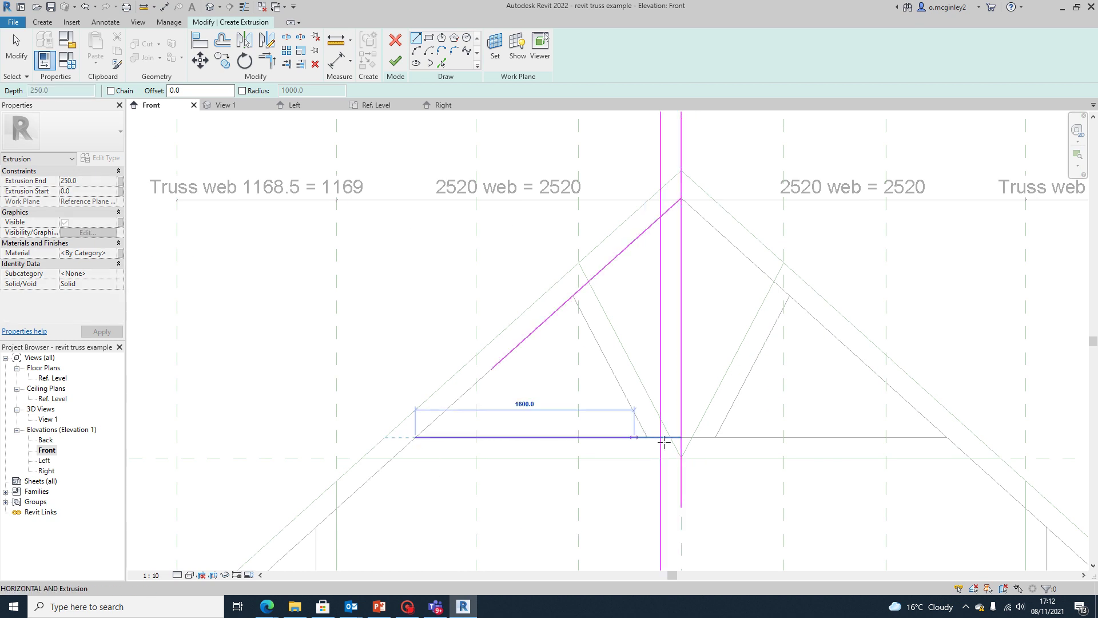
pyautogui.click(992, 438)
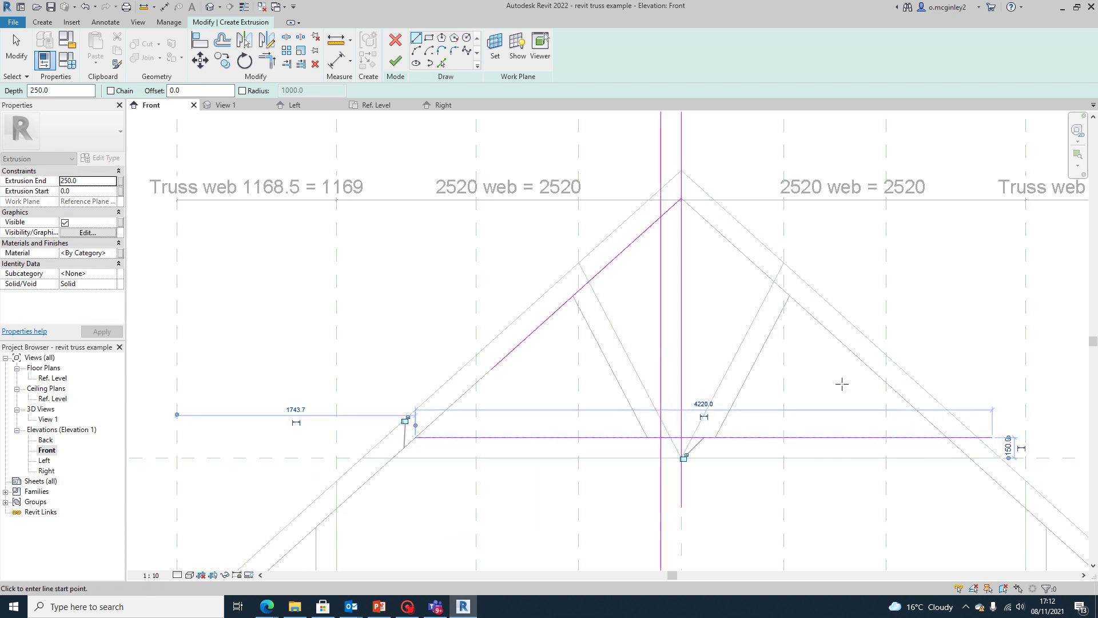
pyautogui.click(588, 283)
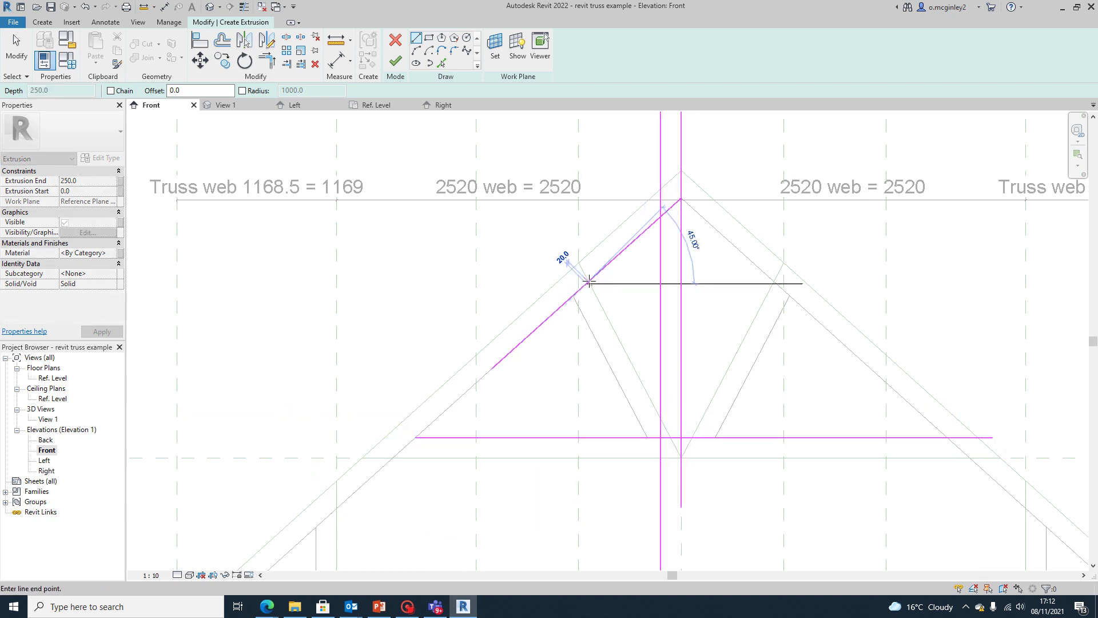
pyautogui.press('Escape')
pyautogui.scroll(2, 586, 281)
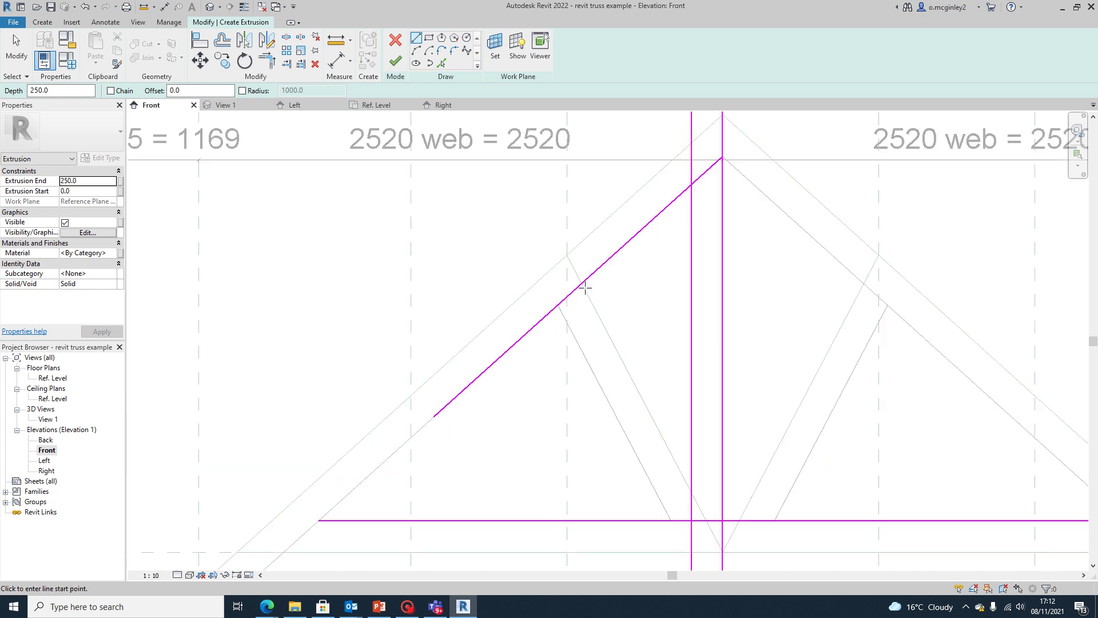
pyautogui.click(582, 283)
pyautogui.scroll(-2, 692, 490)
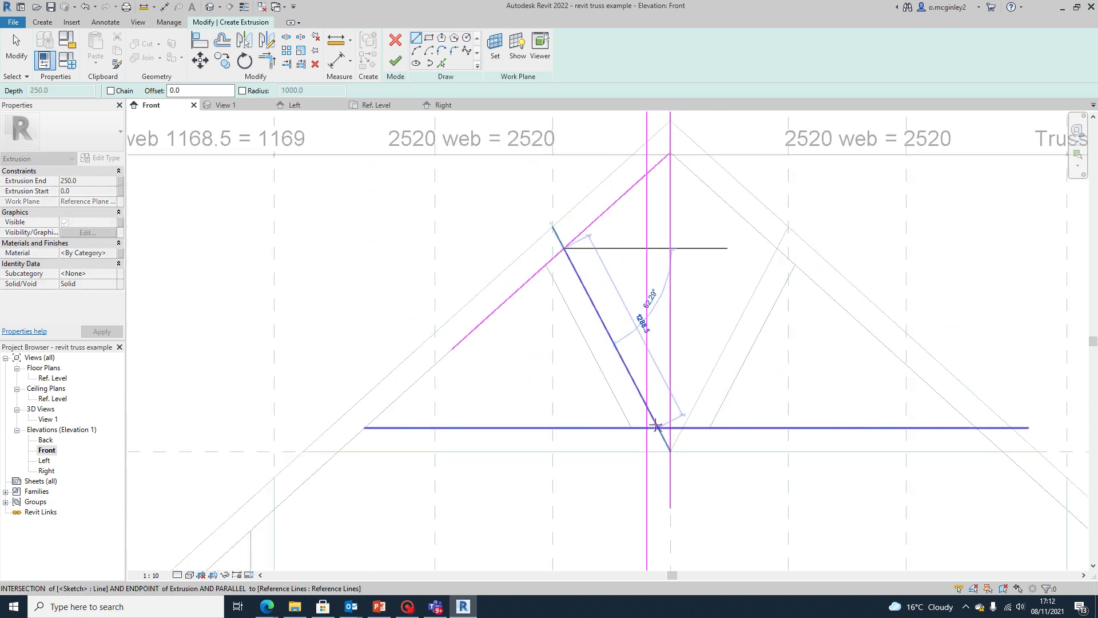
pyautogui.click(659, 428)
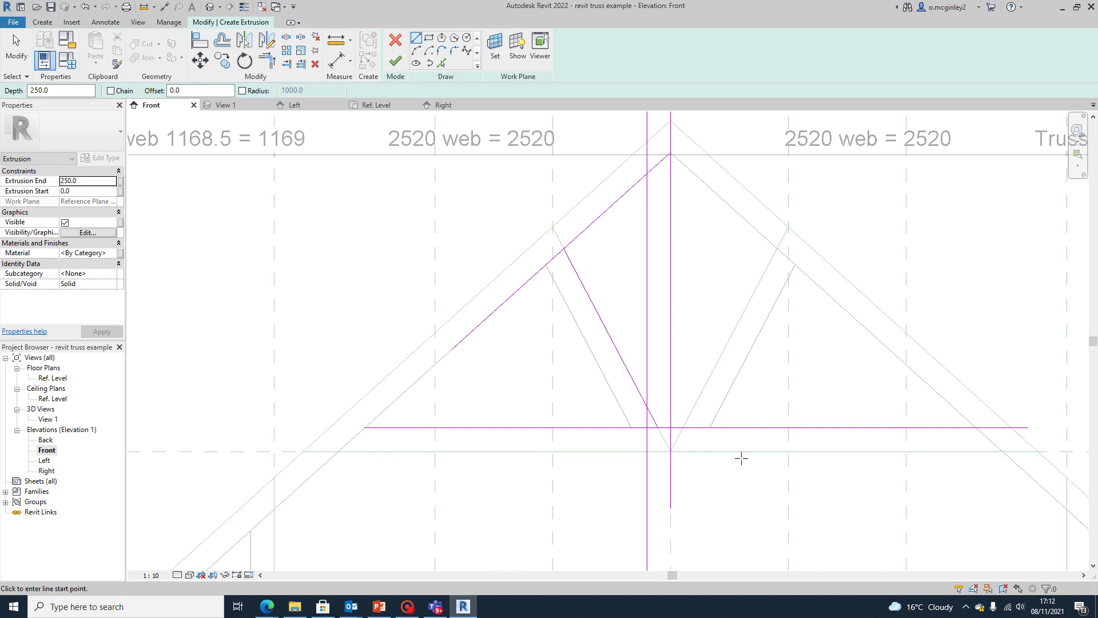
pyautogui.scroll(-3, 715, 389)
pyautogui.press('Escape')
pyautogui.press('Escape')
pyautogui.moveTo(638, 281); pyautogui.dragTo(598, 290, button='middle')
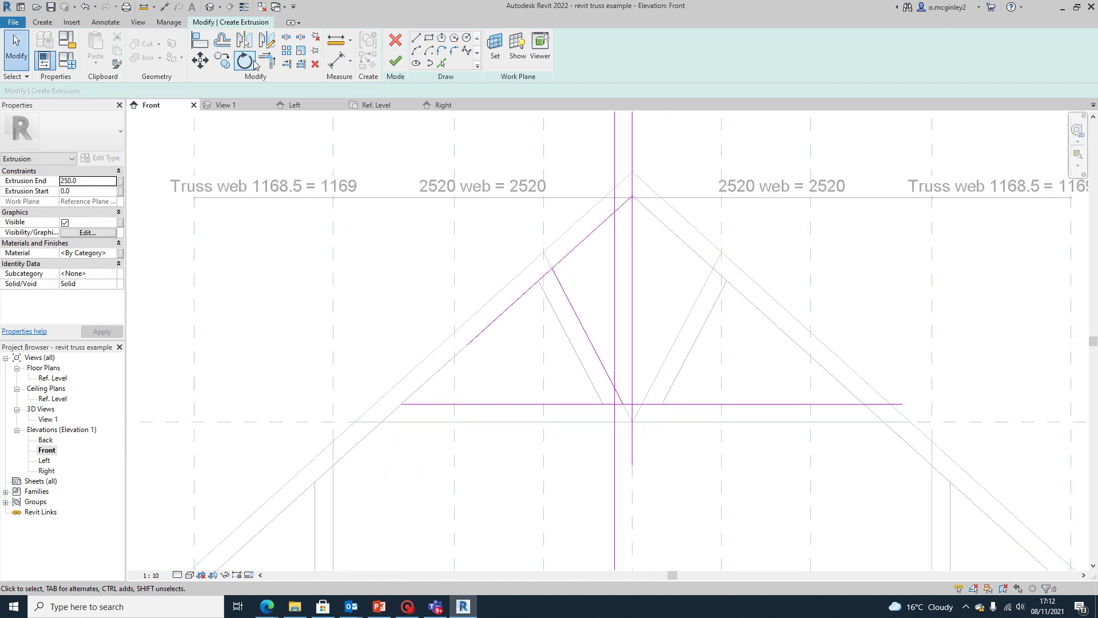
# Trim the lower diagonal and vertical sketch lines into a corner with Trim/Extend to Corner
pyautogui.click(273, 66)
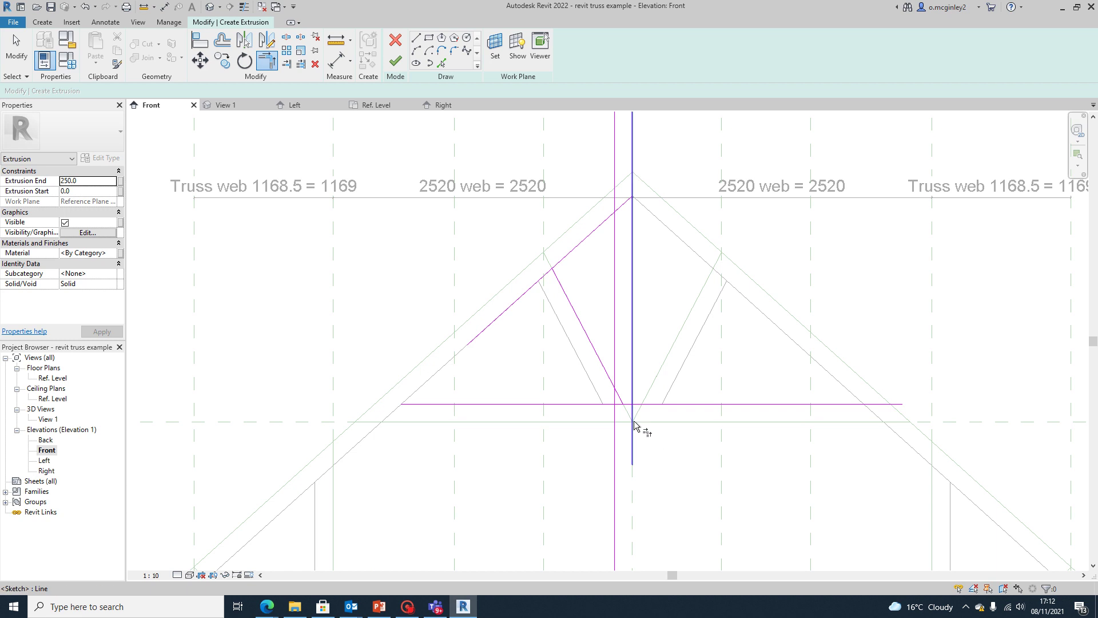
pyautogui.scroll(5, 621, 385)
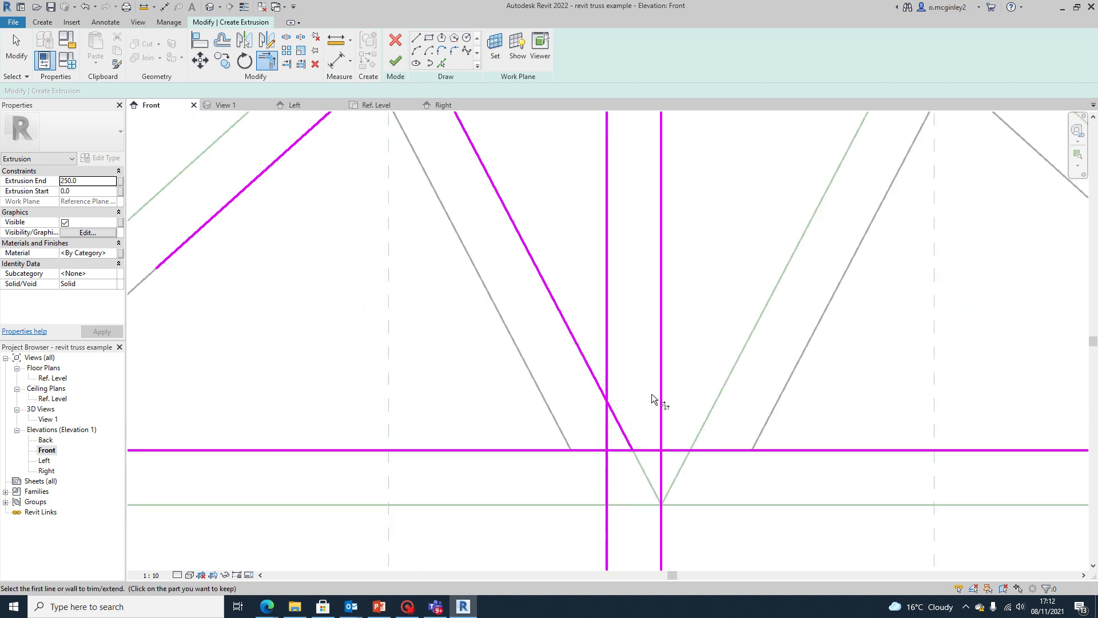
pyautogui.scroll(-1, 652, 399)
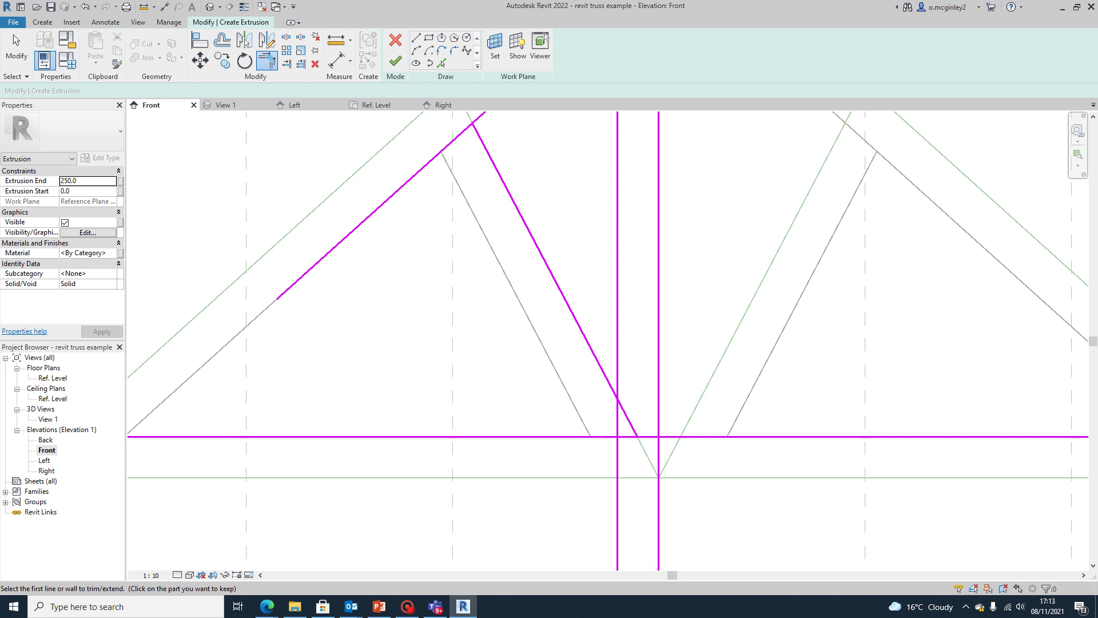
pyautogui.scroll(-3, 559, 373)
pyautogui.scroll(2, 569, 367)
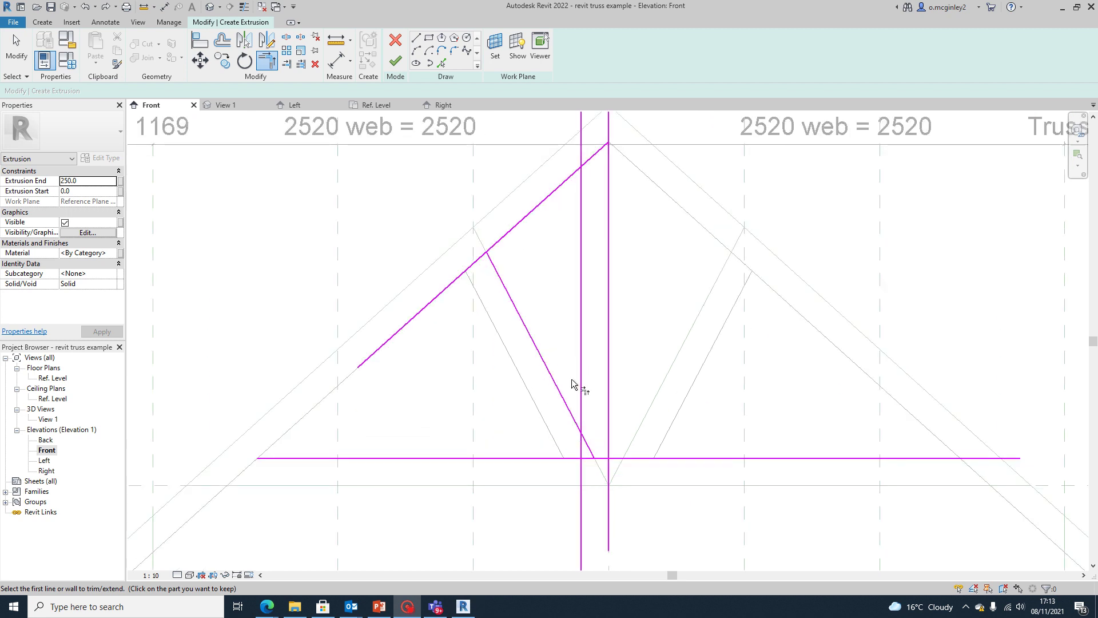
pyautogui.scroll(1, 595, 441)
pyautogui.click(591, 448)
pyautogui.click(581, 426)
# Join the upper diagonal with the left vertical and cut the vertical off above the diagonal
pyautogui.scroll(-2, 609, 391)
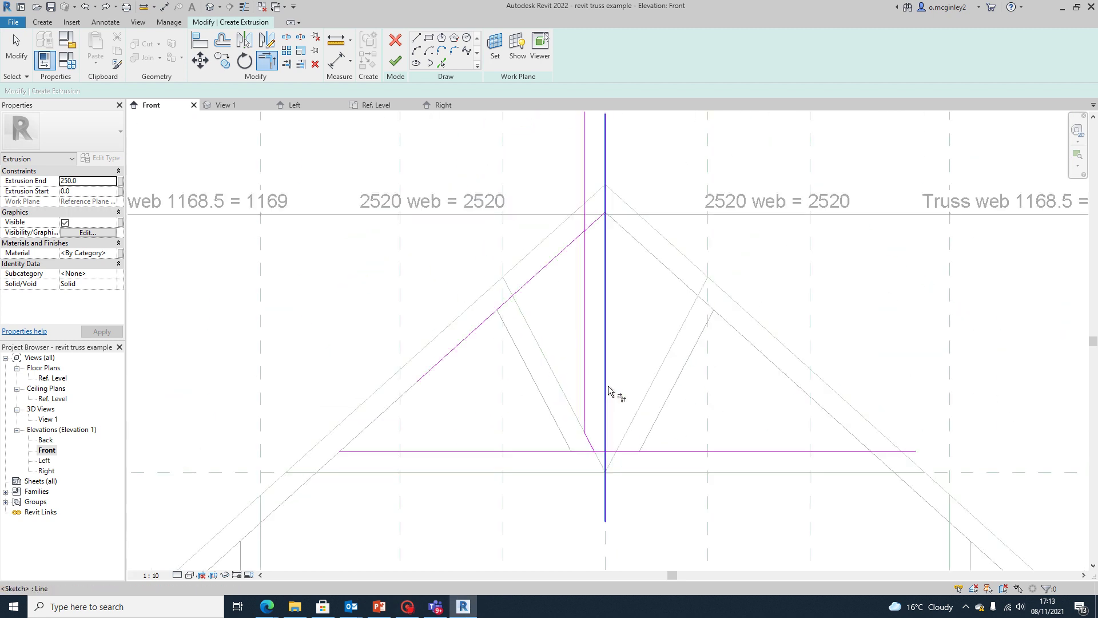
pyautogui.moveTo(628, 412); pyautogui.dragTo(617, 448, button='middle')
pyautogui.scroll(2, 612, 400)
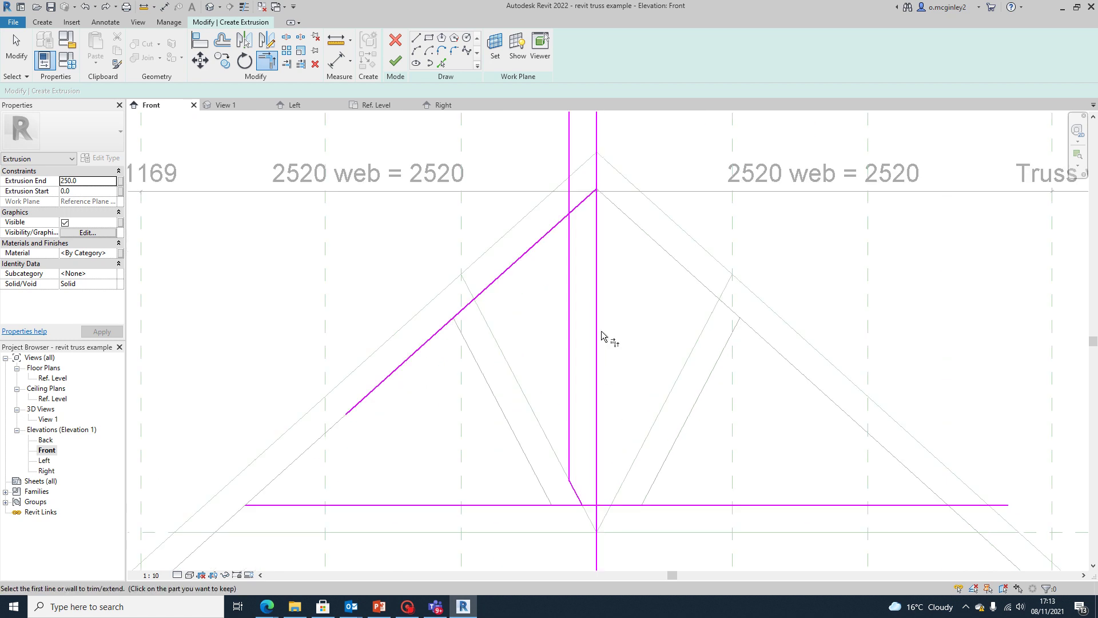
pyautogui.scroll(-1, 604, 337)
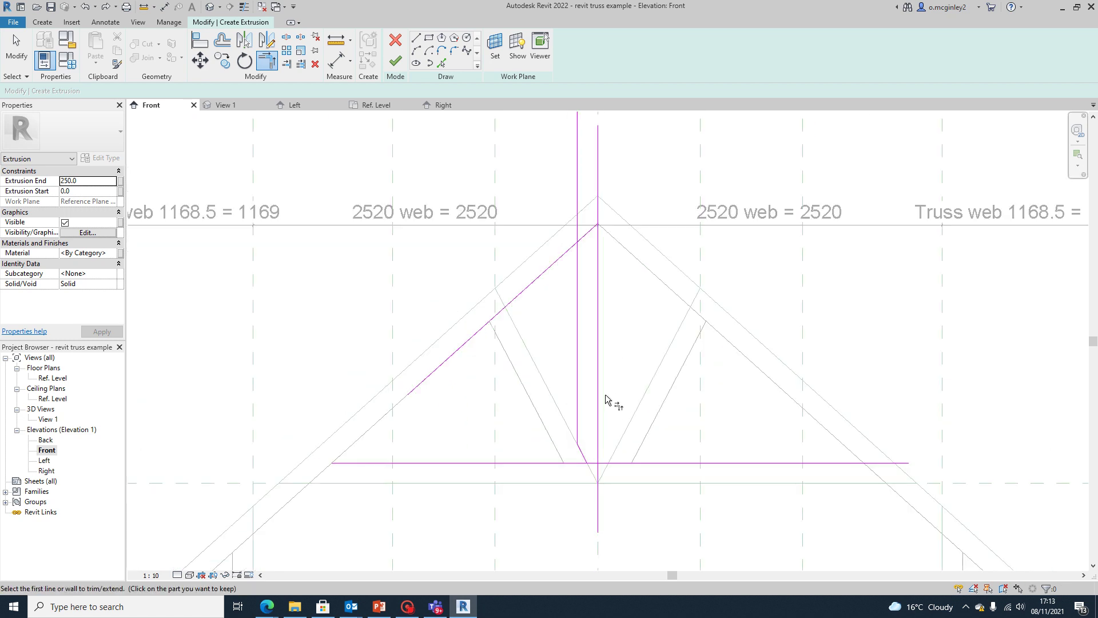
pyautogui.scroll(-1, 595, 355)
pyautogui.scroll(2, 621, 312)
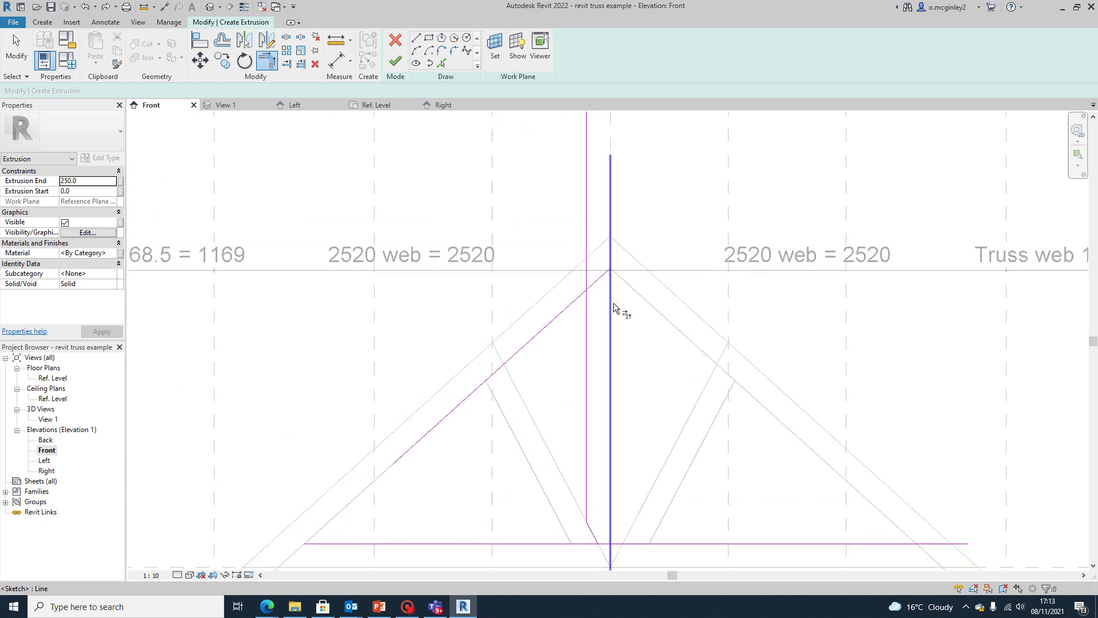
pyautogui.scroll(-1, 591, 274)
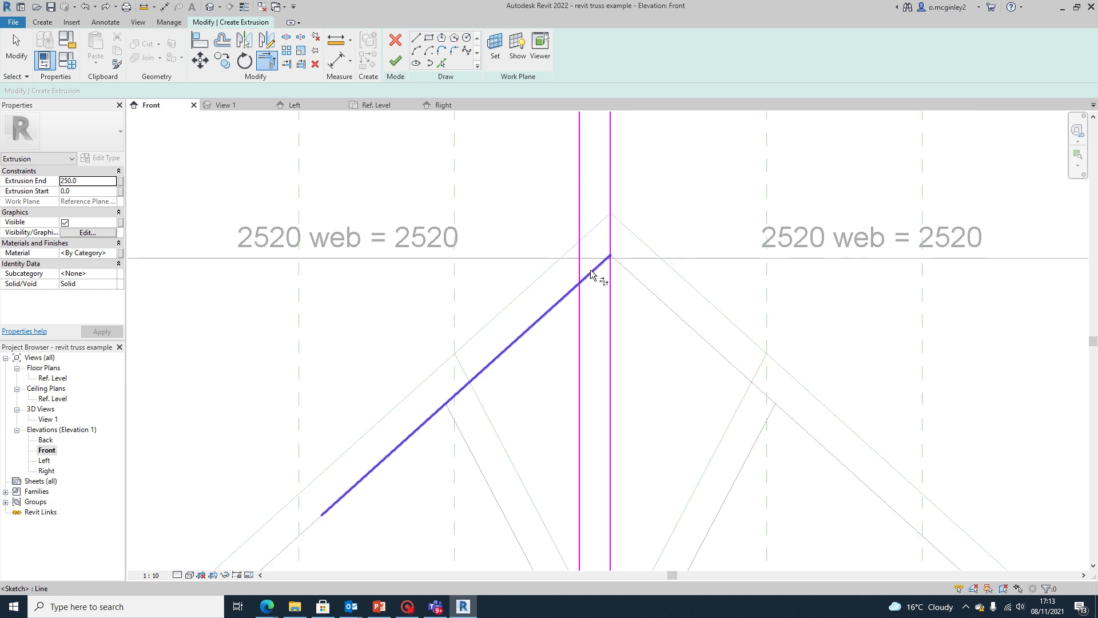
pyautogui.click(591, 274)
pyautogui.click(582, 300)
pyautogui.scroll(-2, 616, 323)
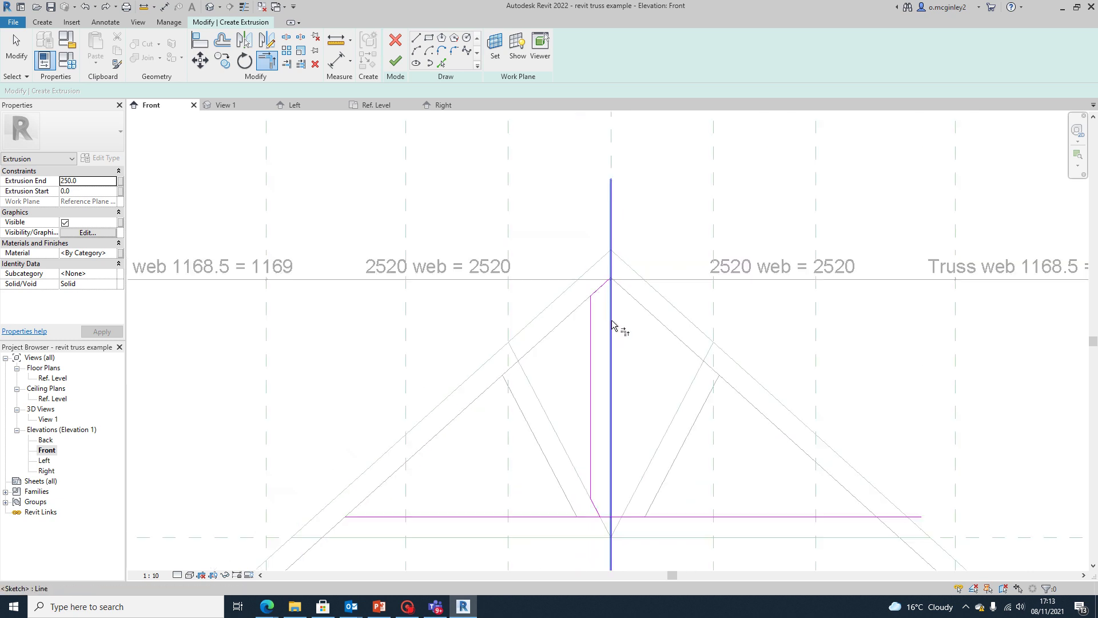
pyautogui.scroll(-1, 615, 326)
pyautogui.scroll(3, 623, 280)
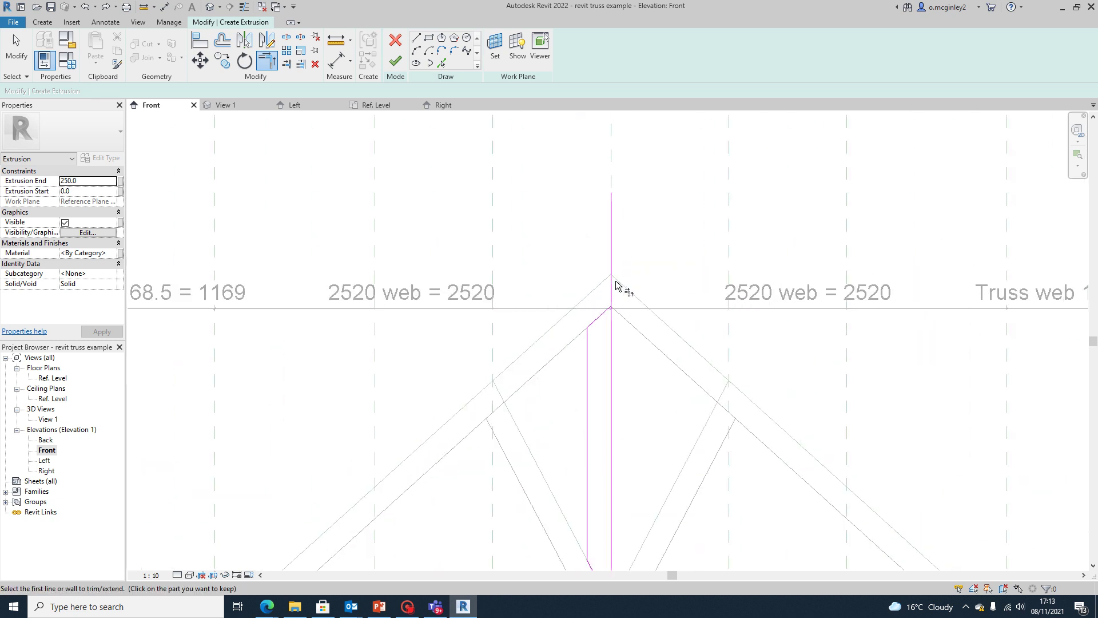
pyautogui.scroll(2, 614, 290)
pyautogui.click(609, 335)
pyautogui.click(613, 343)
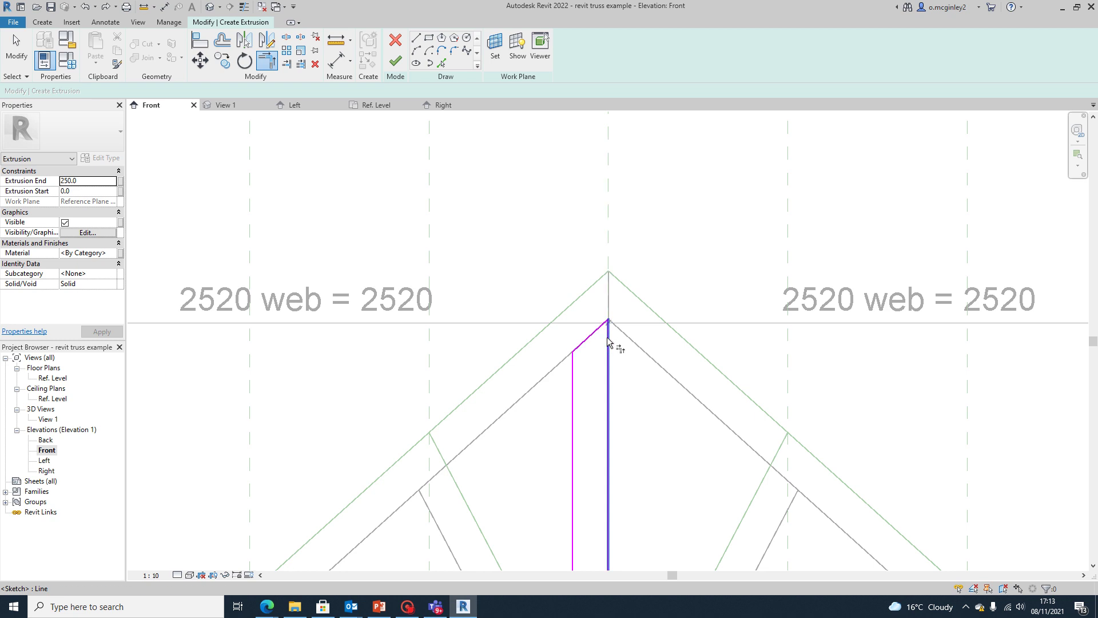
# Trim the vertical and horizontal chord lines into a corner, undoing one wrong trim
pyautogui.scroll(-2, 629, 387)
pyautogui.scroll(4, 622, 328)
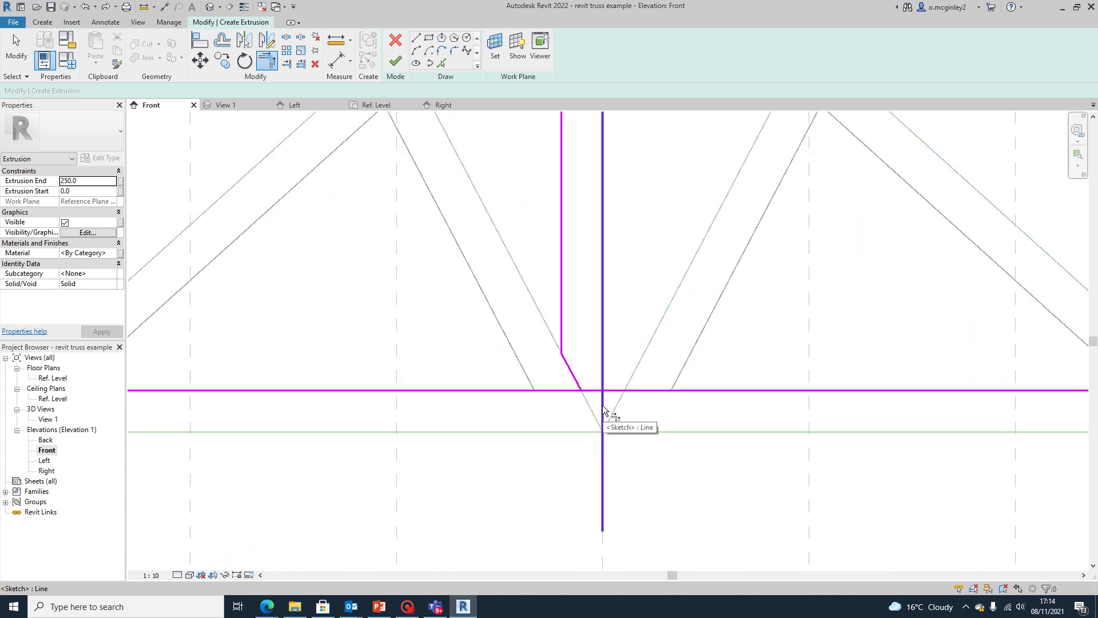
pyautogui.click(598, 390)
pyautogui.click(602, 404)
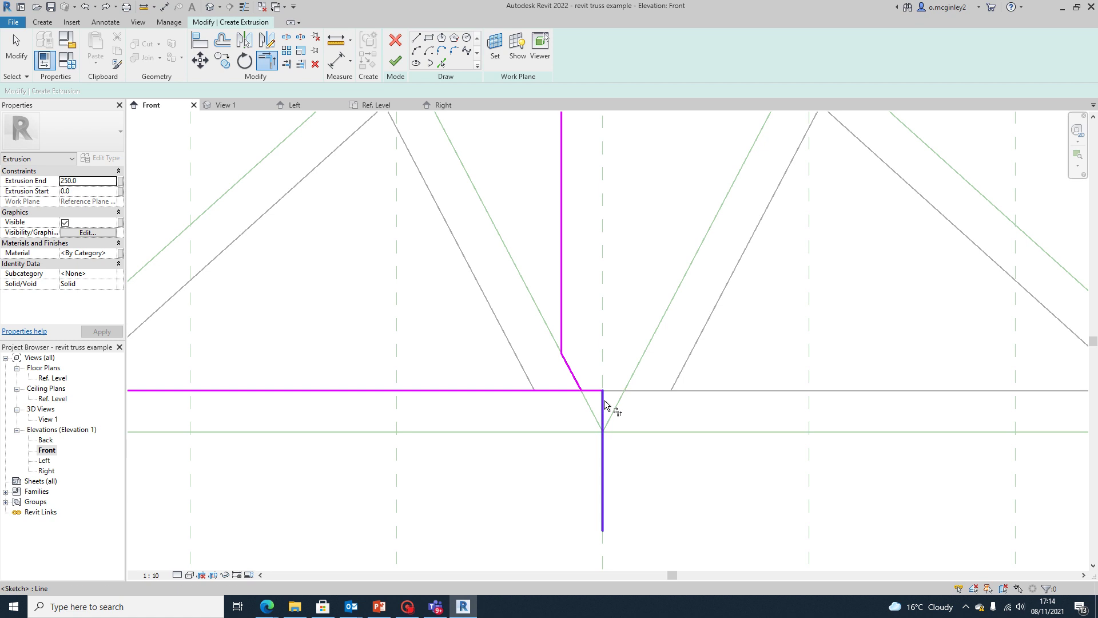
pyautogui.click(85, 7)
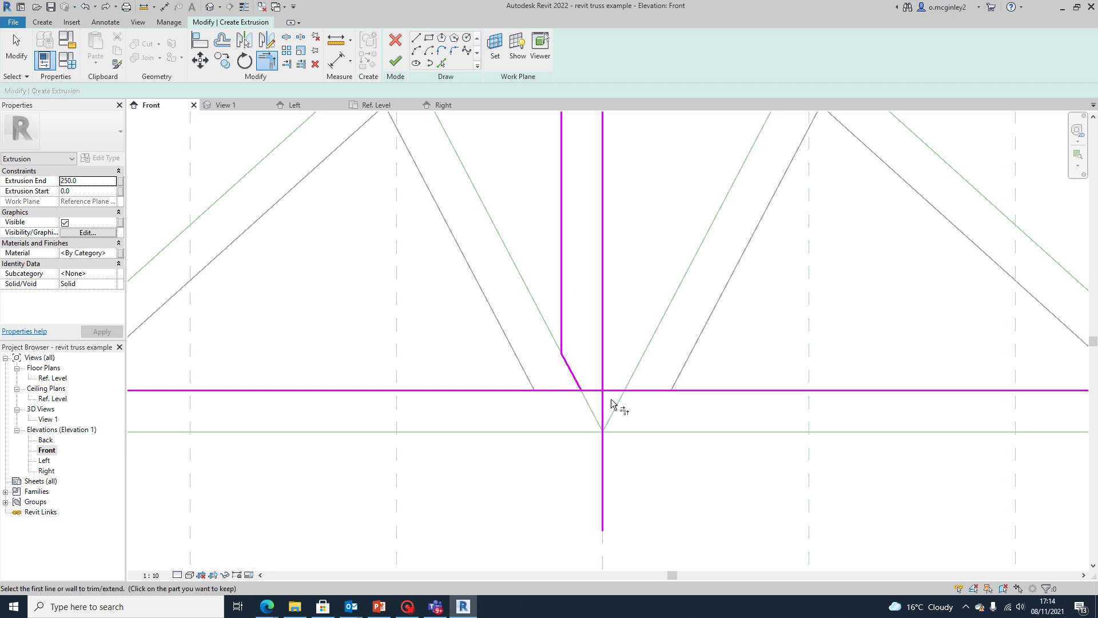
pyautogui.click(603, 383)
pyautogui.click(601, 390)
# Join the short diagonal to the horizontal line to close the outline, then stop trimming
pyautogui.scroll(-3, 624, 411)
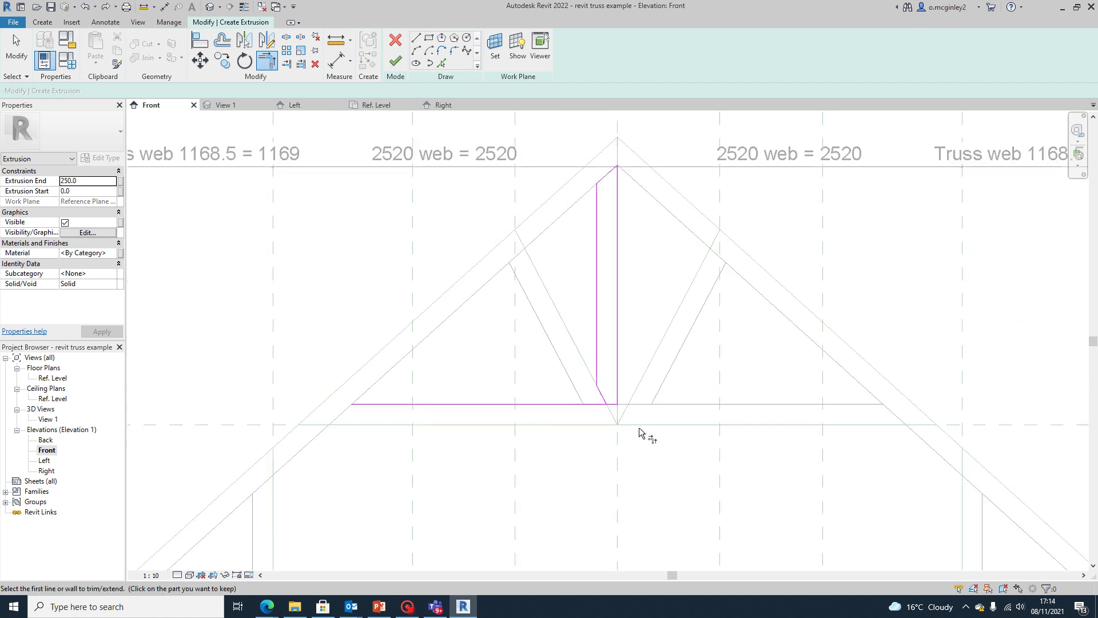
pyautogui.scroll(2, 561, 416)
pyautogui.scroll(2, 620, 397)
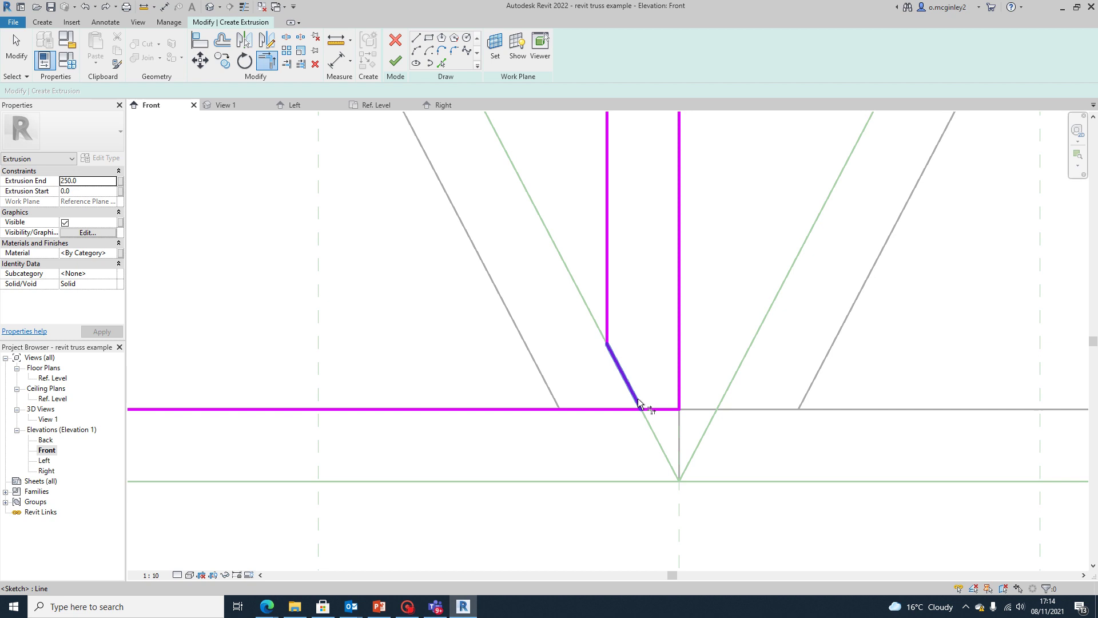
pyautogui.click(637, 402)
pyautogui.click(657, 409)
pyautogui.scroll(-4, 693, 429)
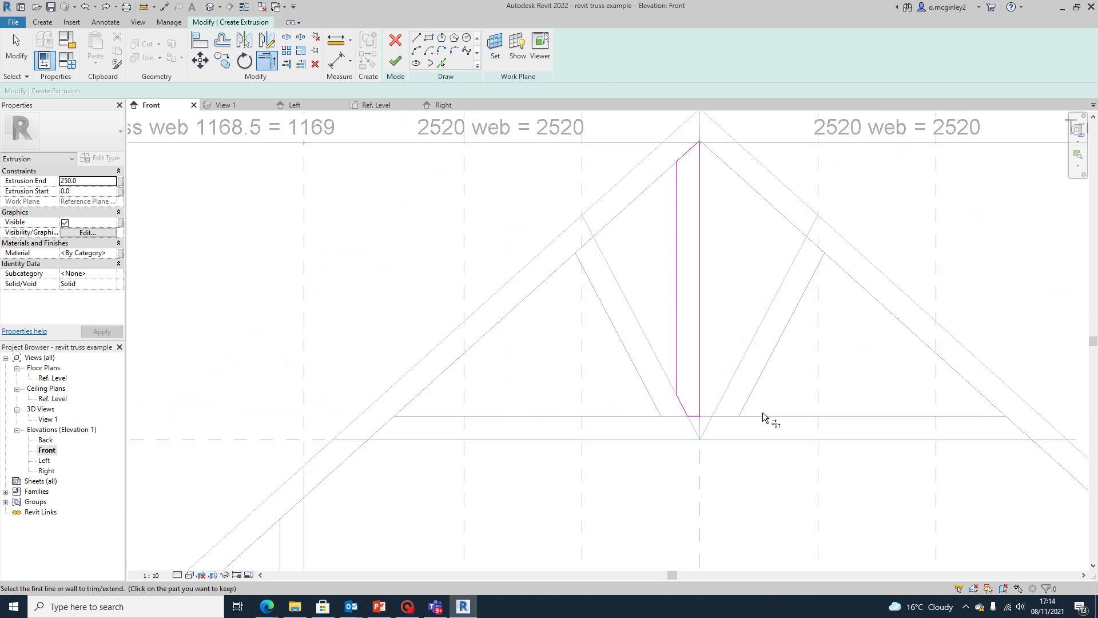
pyautogui.press('Escape')
pyautogui.press('Escape')
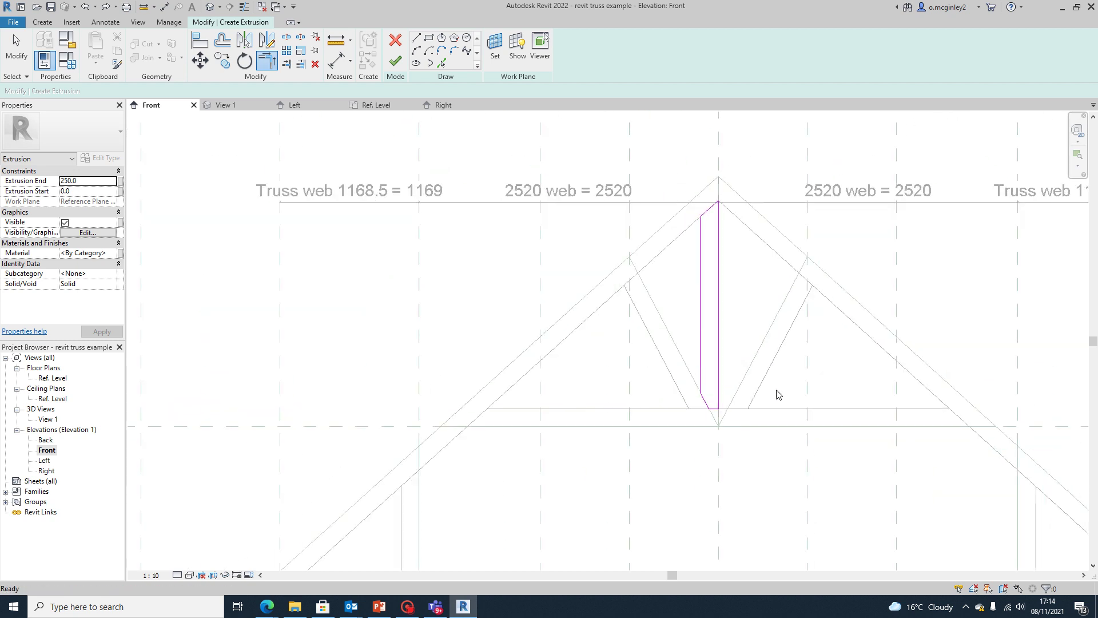
pyautogui.scroll(-3, 635, 444)
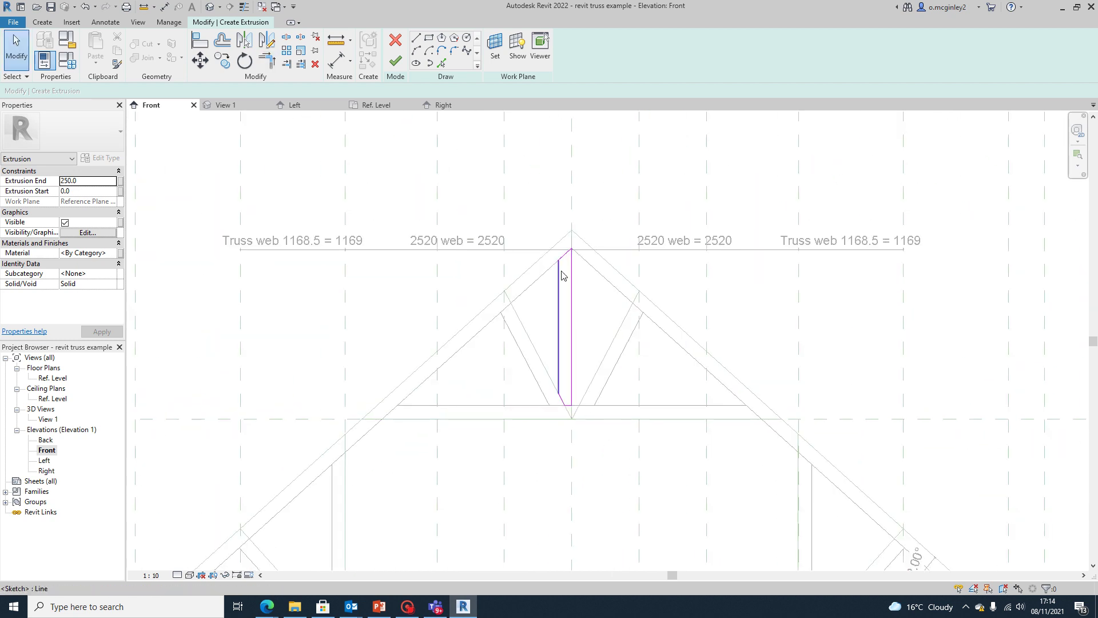
pyautogui.click(395, 61)
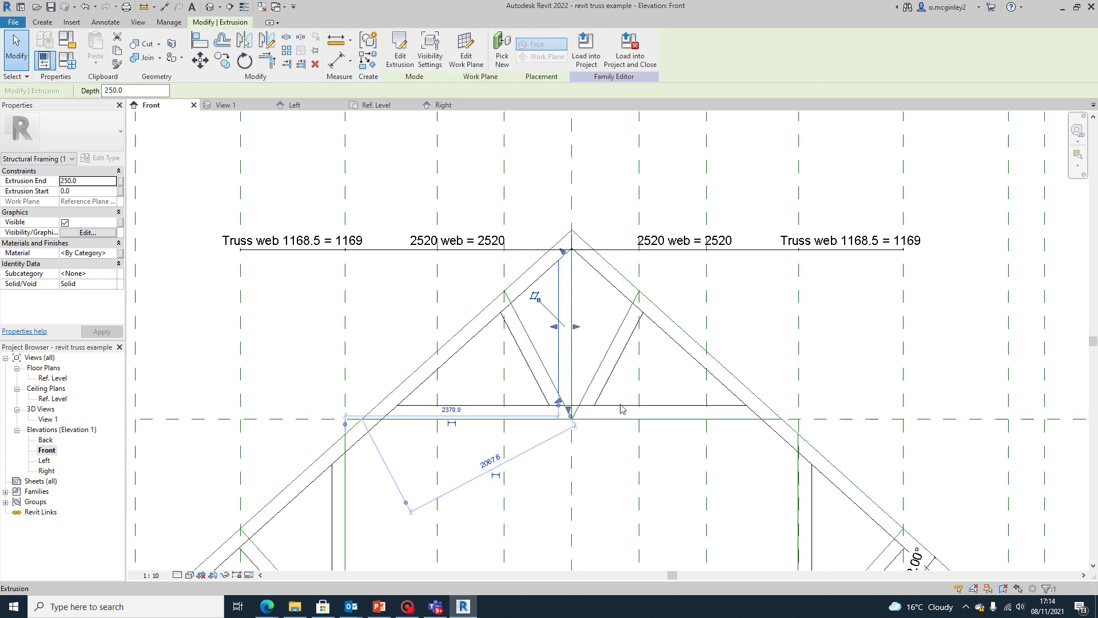
pyautogui.scroll(-2, 572, 457)
pyautogui.scroll(3, 583, 484)
pyautogui.scroll(-2, 583, 484)
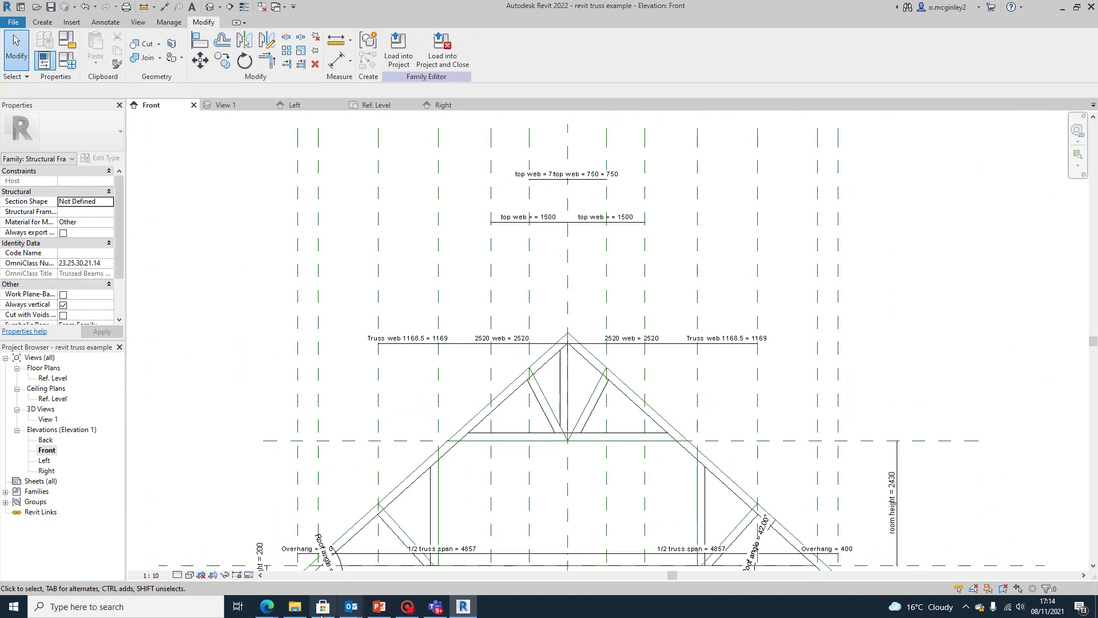
pyautogui.doubleClick(47, 420)
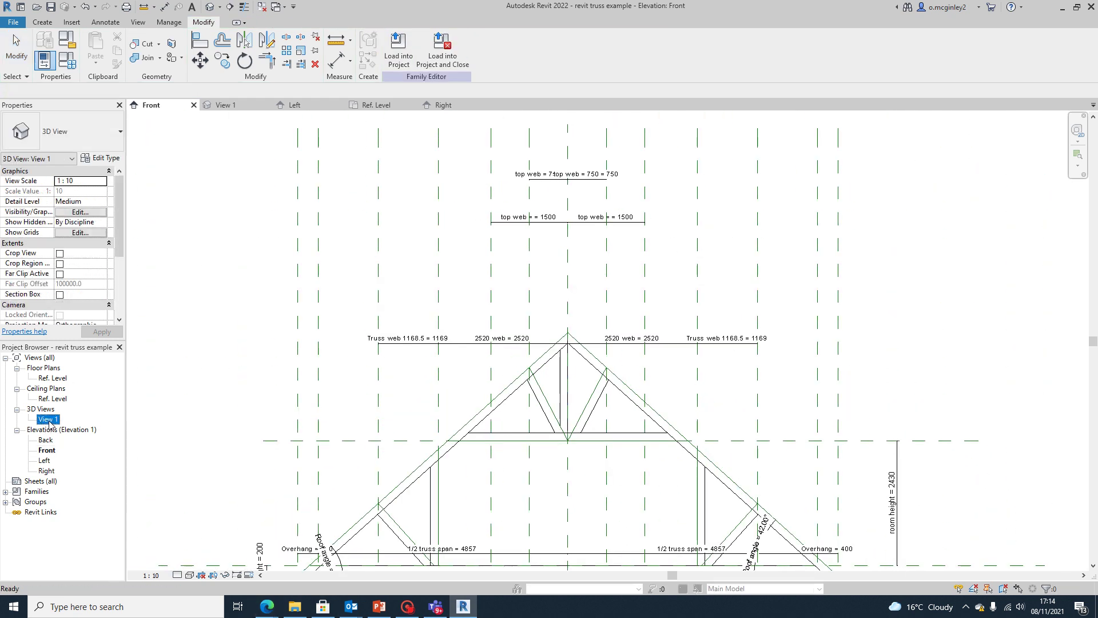
pyautogui.scroll(4, 661, 392)
pyautogui.keyDown('shift'); pyautogui.moveTo(660, 393); pyautogui.dragTo(713, 404, button='middle'); pyautogui.keyUp('shift')
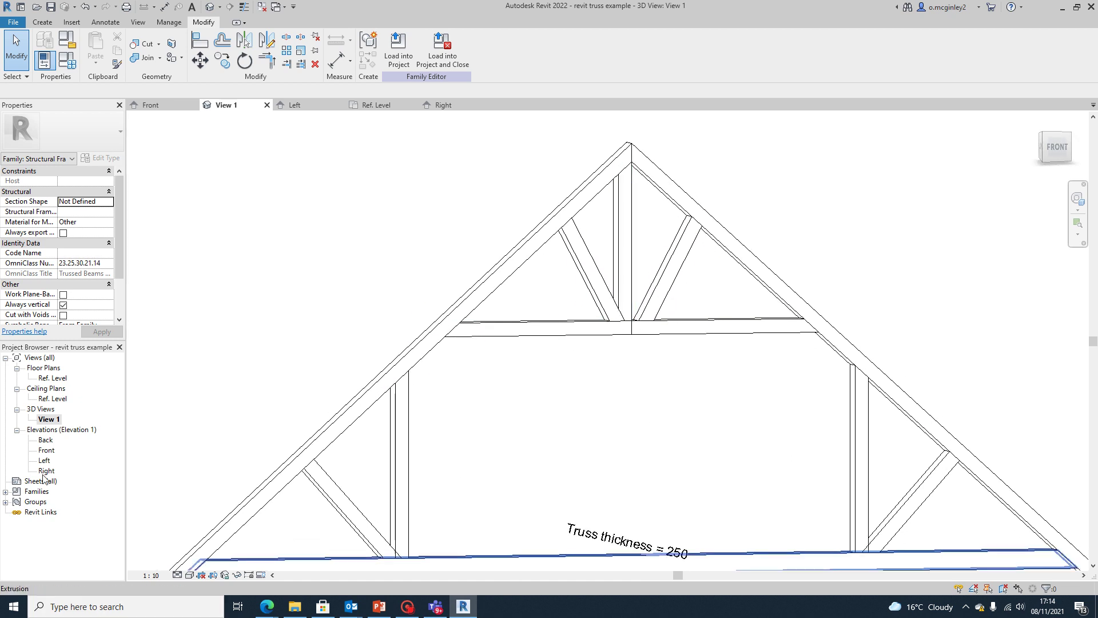
pyautogui.doubleClick(45, 450)
# Mirror the central vertical web about the centre reference plane, deselect it, and zoom out
pyautogui.scroll(3, 564, 371)
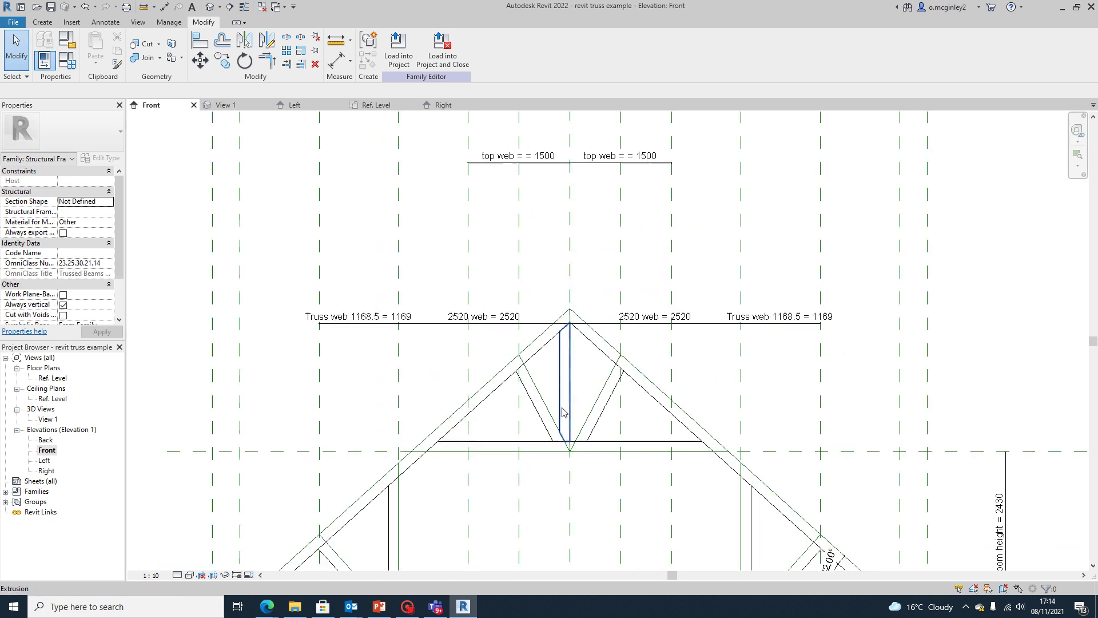
pyautogui.click(564, 377)
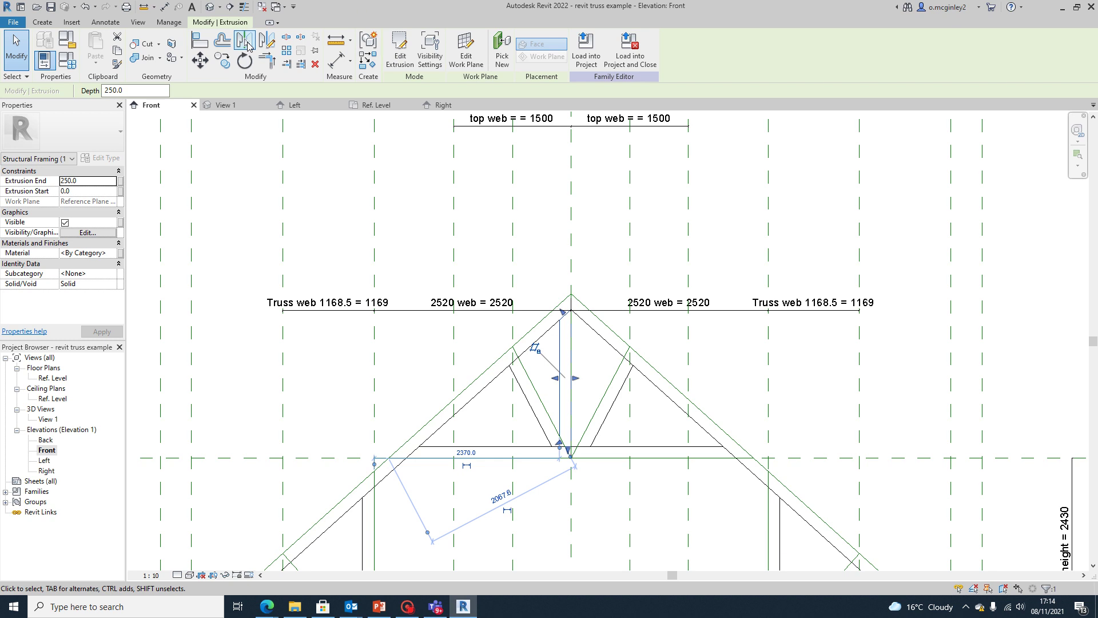
pyautogui.click(248, 45)
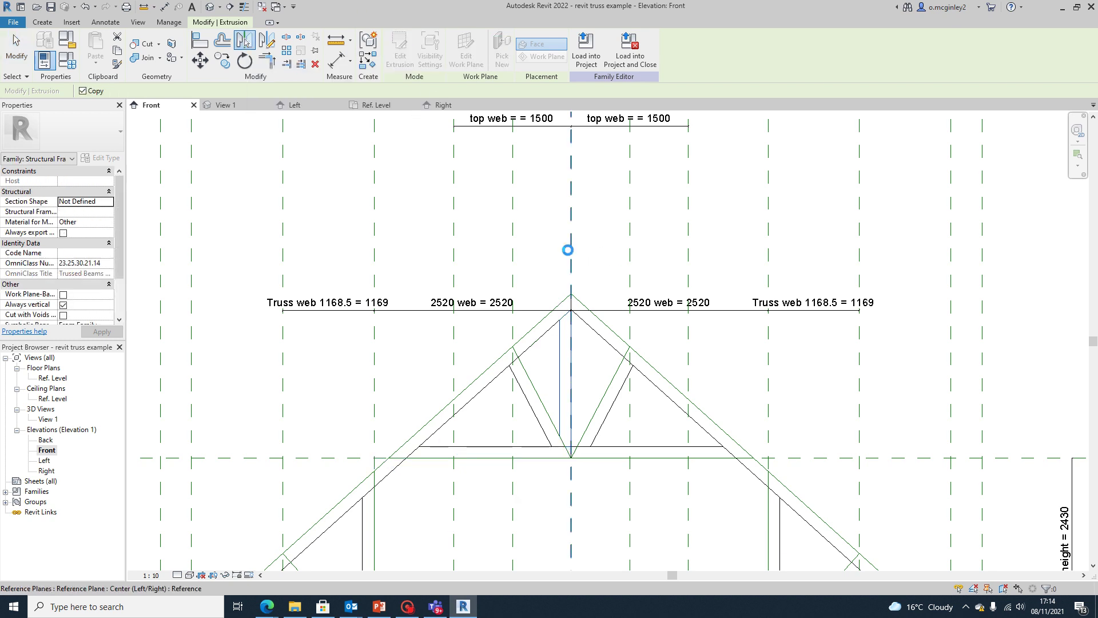
pyautogui.click(568, 250)
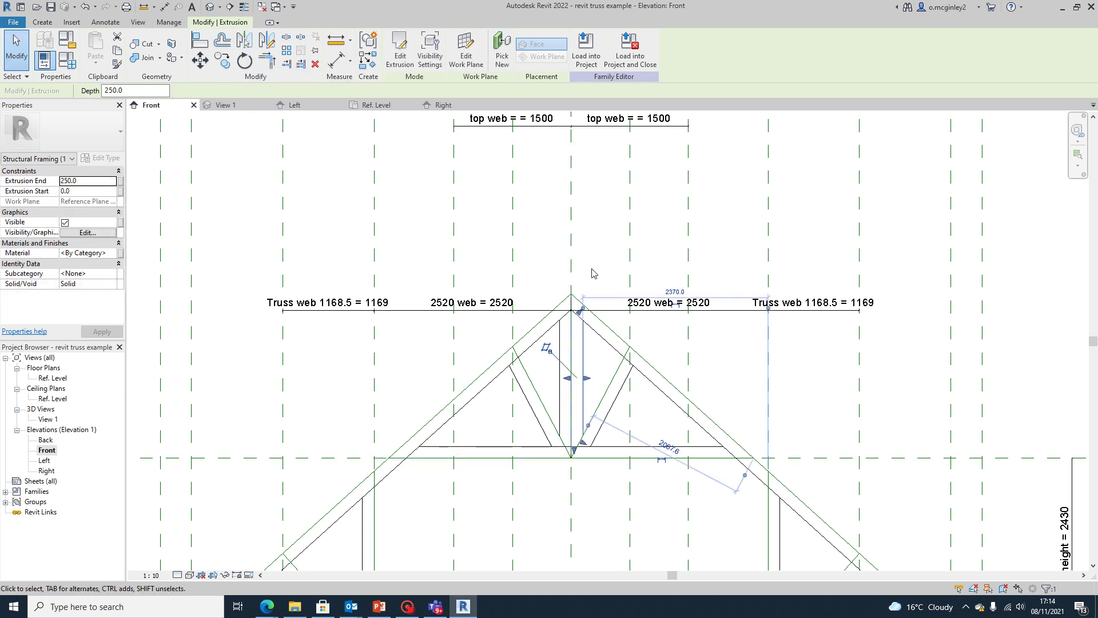
pyautogui.click(914, 343)
pyautogui.scroll(-3, 900, 350)
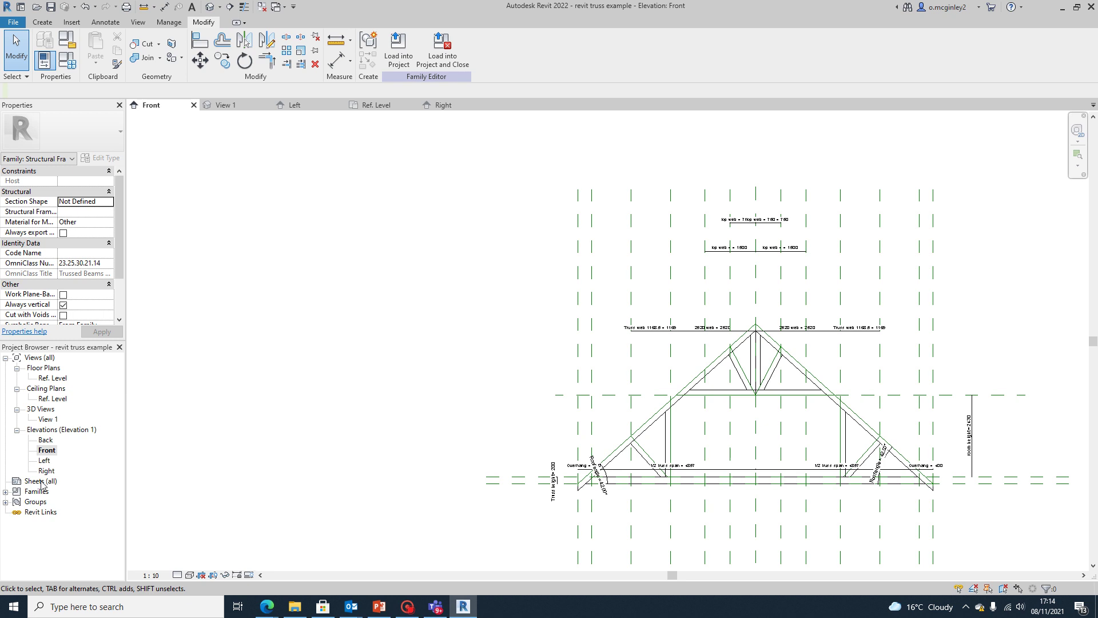
# Inspect the truss from an oblique angle in 3D View 1 and in the Left elevation
pyautogui.doubleClick(48, 420)
pyautogui.moveTo(663, 459); pyautogui.dragTo(678, 433, button='middle')
pyautogui.scroll(-3, 646, 372)
pyautogui.keyDown('shift'); pyautogui.moveTo(647, 372); pyautogui.dragTo(492, 439, button='middle'); pyautogui.keyUp('shift')
pyautogui.doubleClick(45, 461)
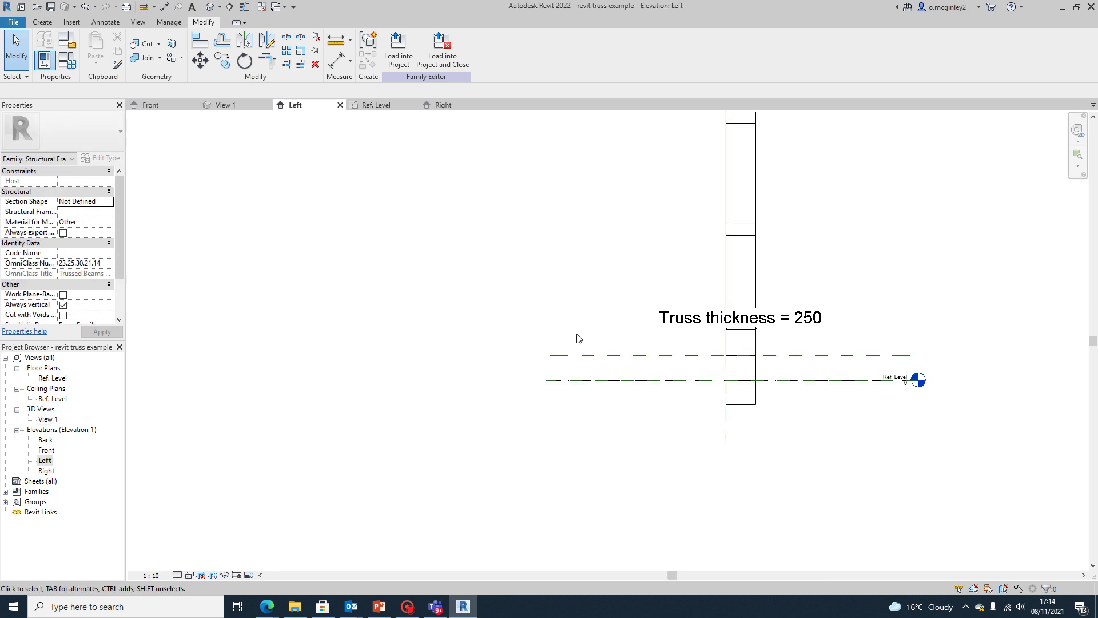
pyautogui.scroll(2, 776, 318)
pyautogui.moveTo(777, 319); pyautogui.dragTo(713, 331, button='middle')
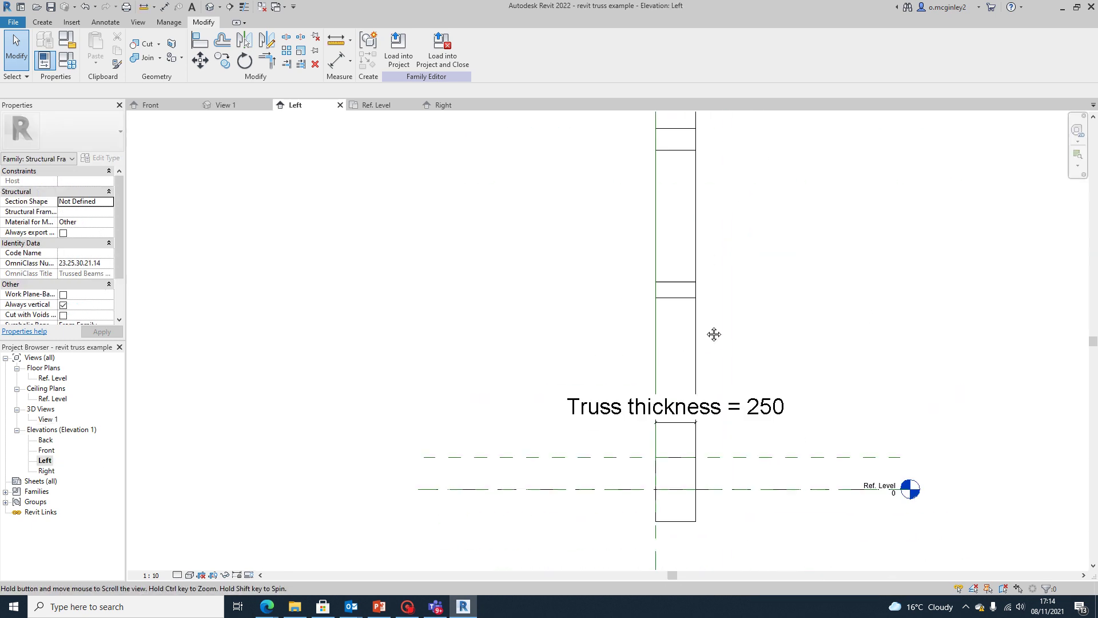
pyautogui.scroll(-3, 564, 388)
pyautogui.scroll(-2, 567, 366)
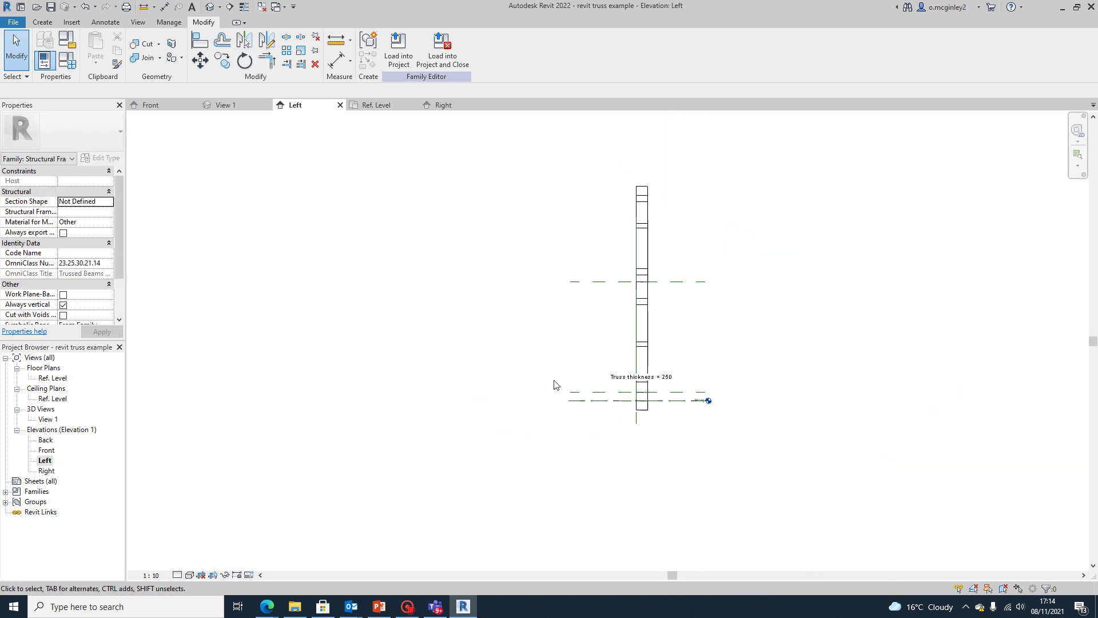
# Return to View 1 and turn the view to face the truss front-on
pyautogui.doubleClick(48, 419)
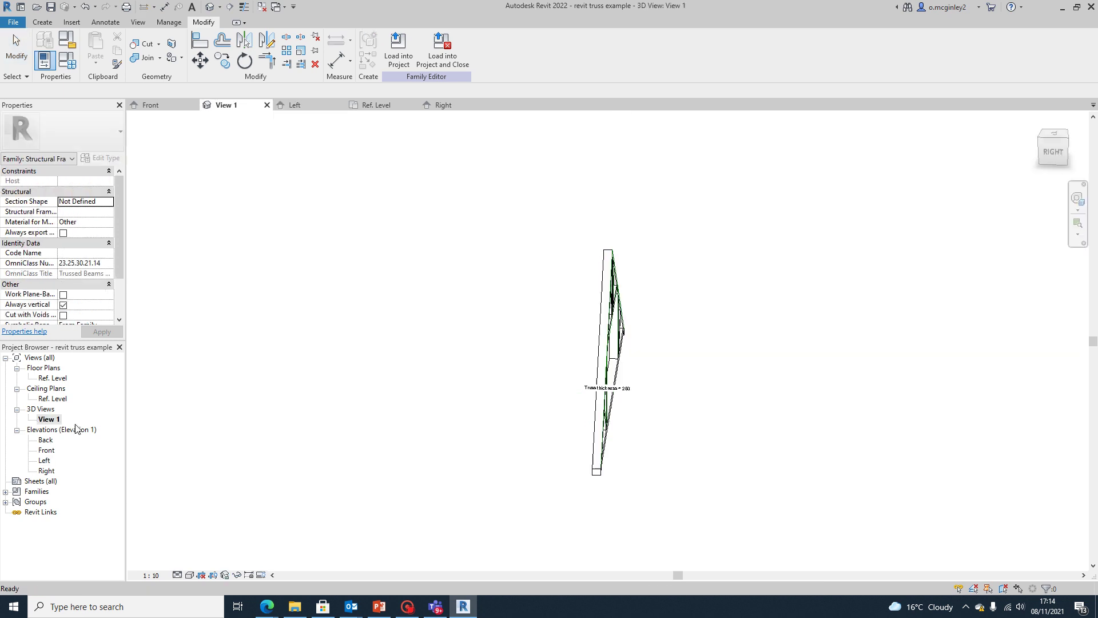
pyautogui.click(1058, 153)
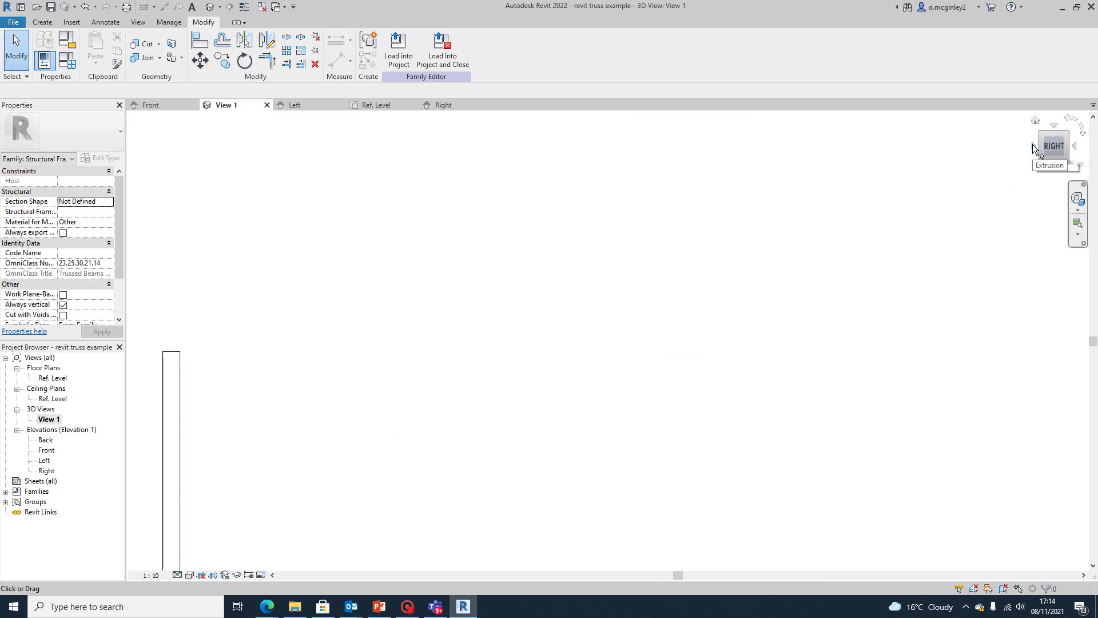
pyautogui.click(1032, 146)
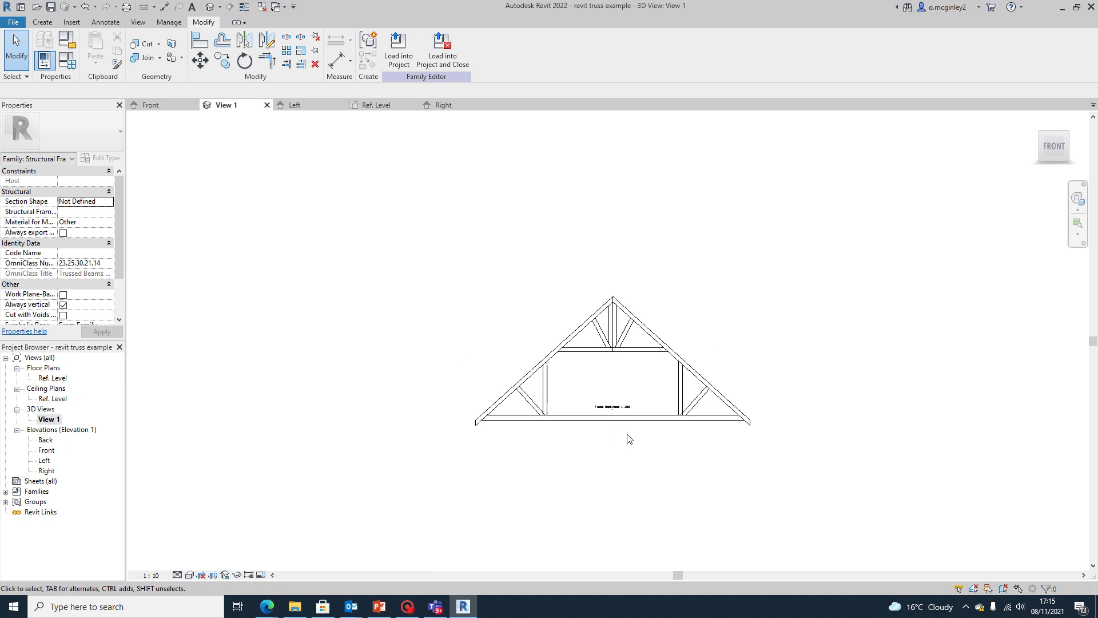
pyautogui.moveTo(644, 476); pyautogui.dragTo(642, 414, button='middle')
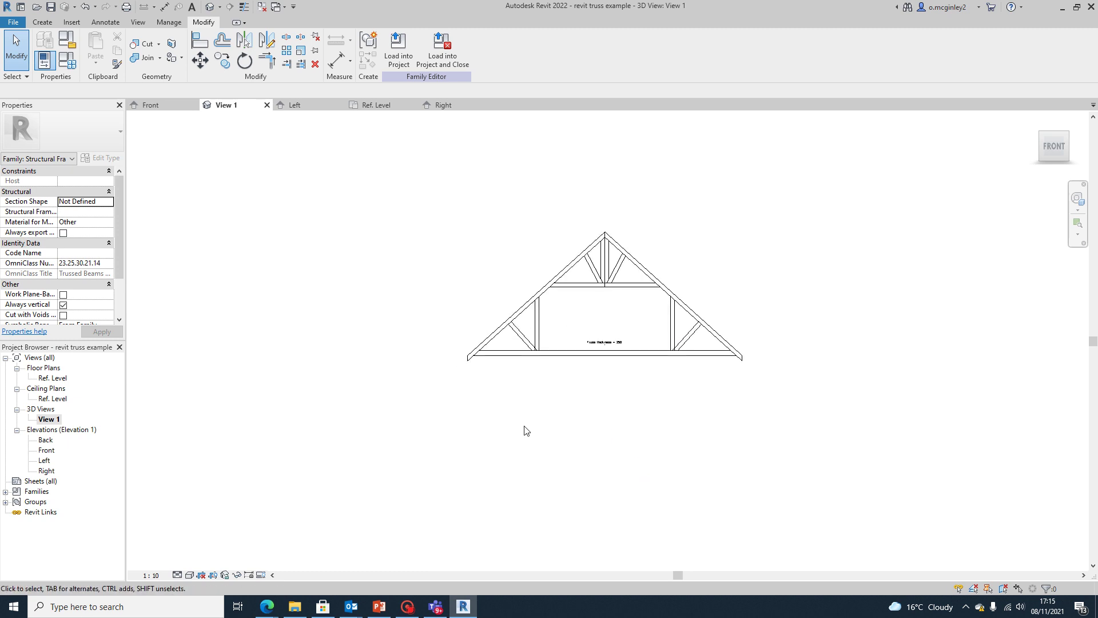
# Compare the truss with the house section drawing PDF, then reframe the 3D view
pyautogui.moveTo(266, 606)
pyautogui.click(266, 549)
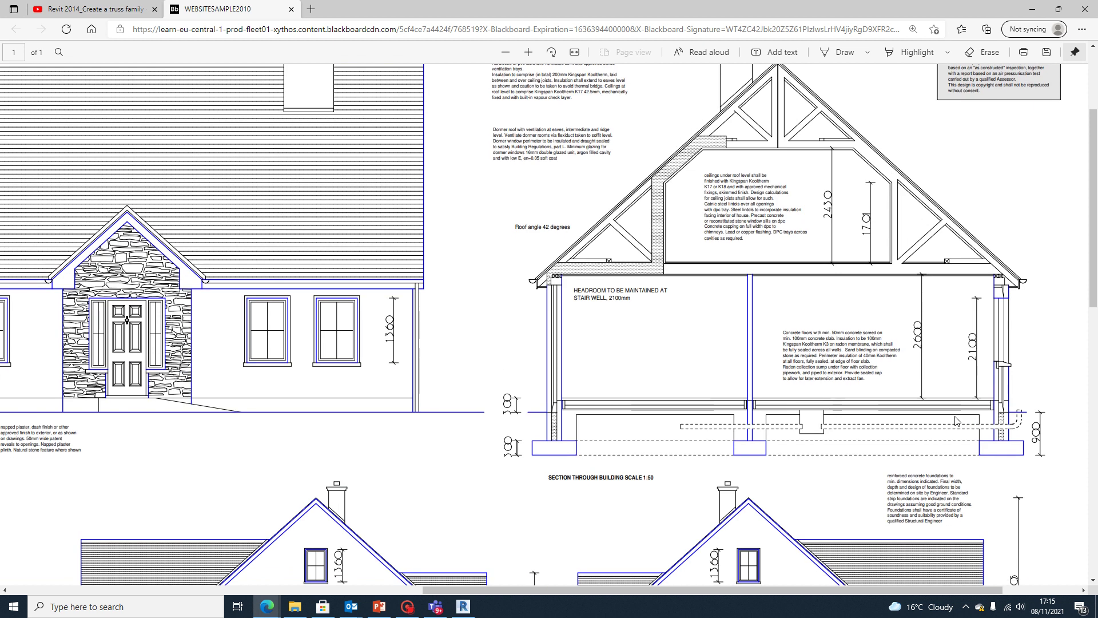
pyautogui.click(462, 609)
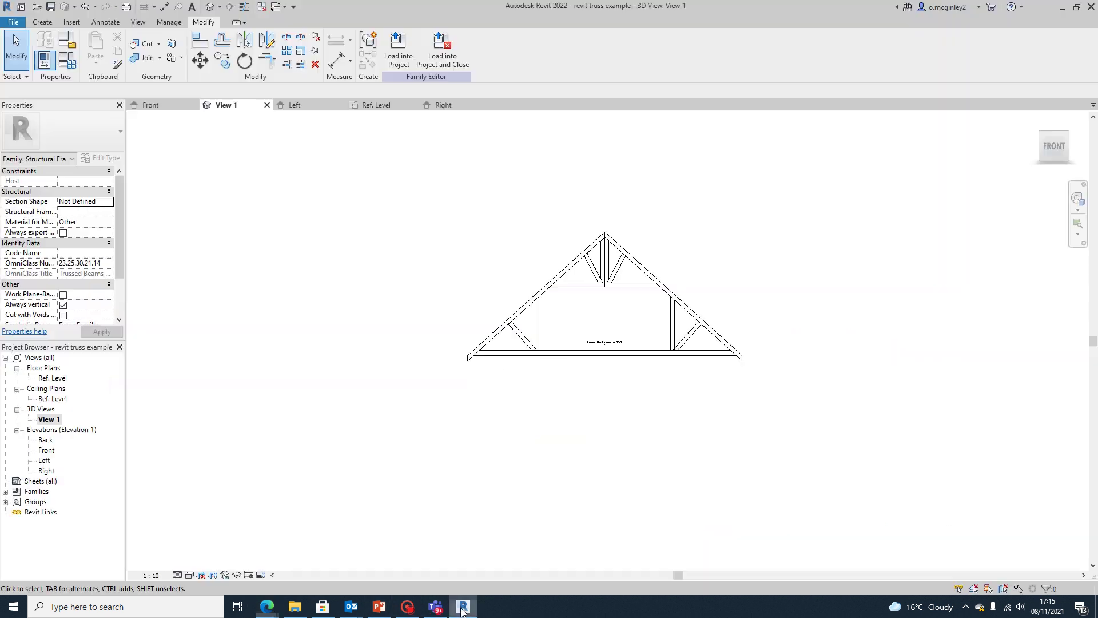
pyautogui.scroll(5, 577, 380)
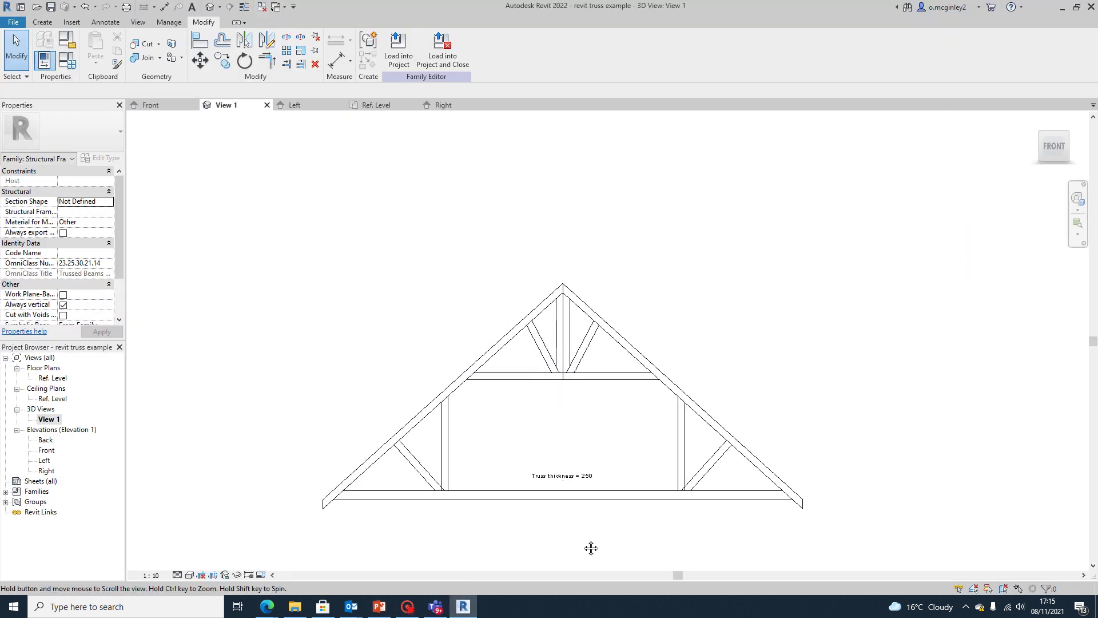
pyautogui.scroll(-3, 590, 545)
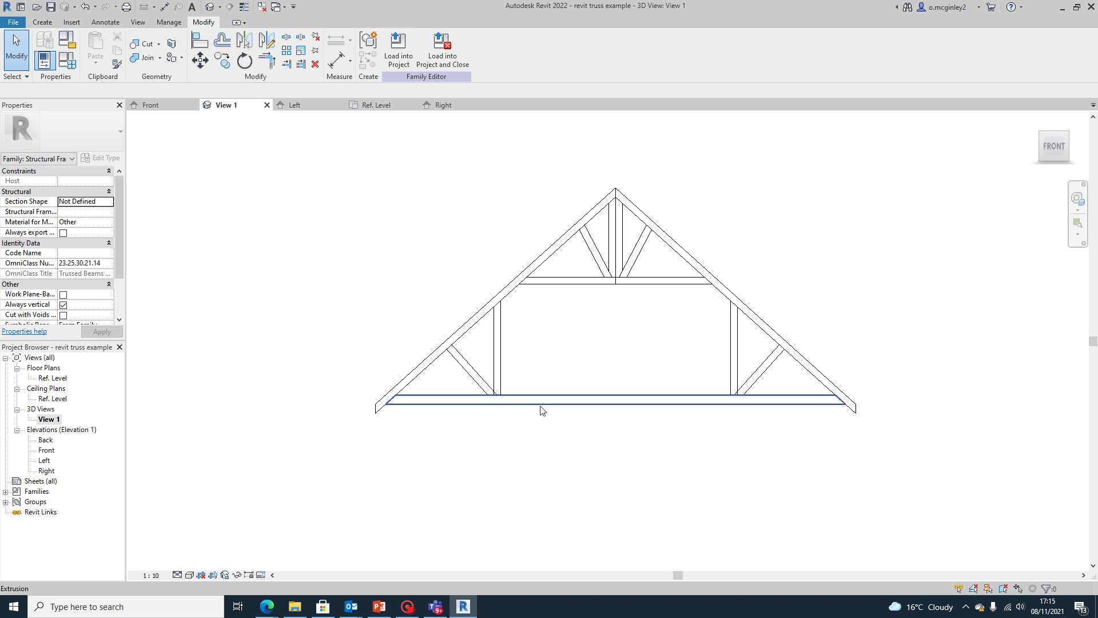
pyautogui.scroll(1, 576, 397)
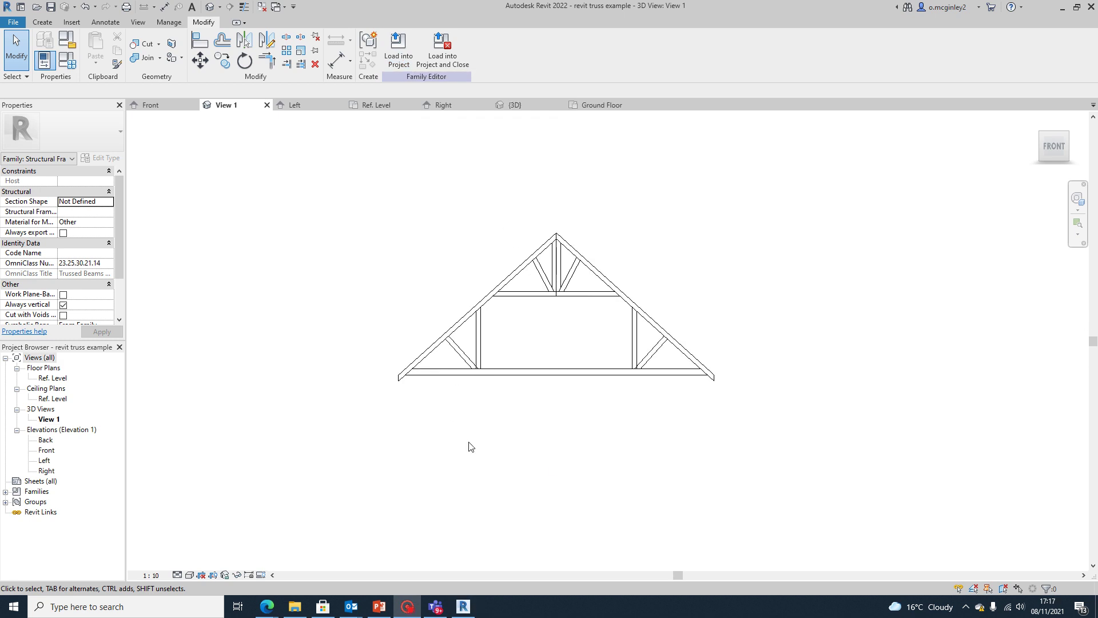
pyautogui.scroll(-3, 582, 345)
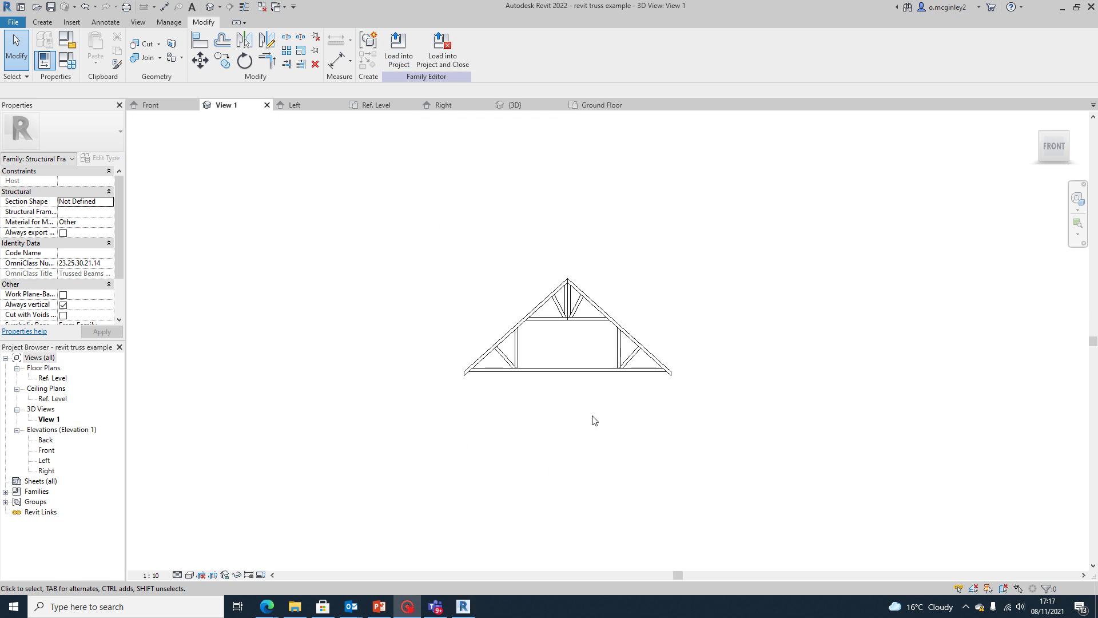
pyautogui.moveTo(578, 397); pyautogui.dragTo(514, 411, button='middle')
pyautogui.scroll(2, 522, 382)
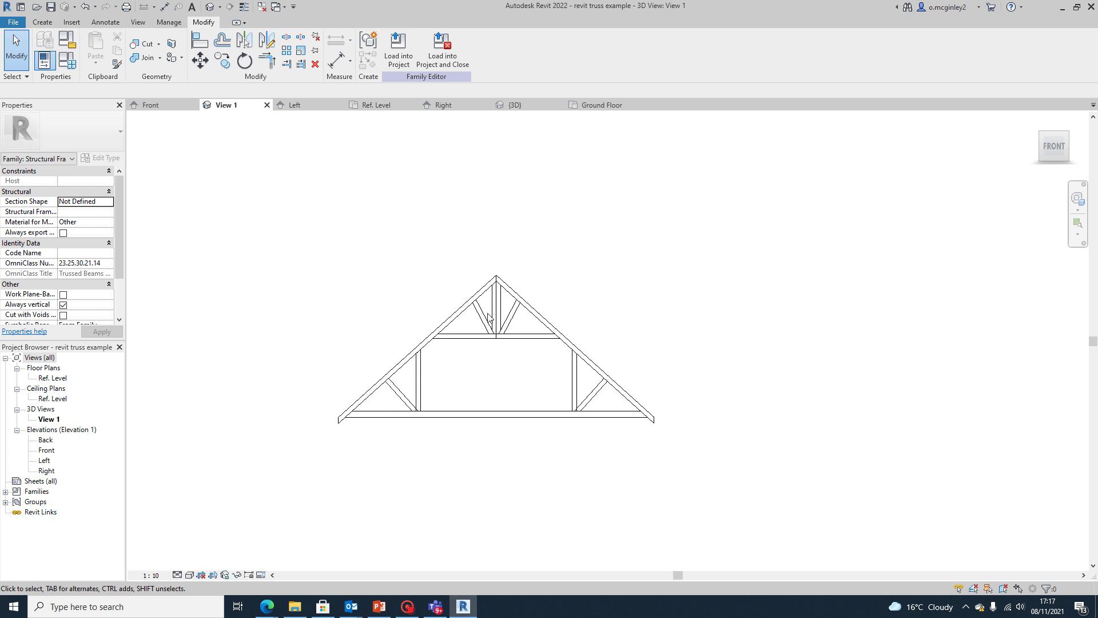
pyautogui.moveTo(616, 458); pyautogui.dragTo(664, 434, button='middle')
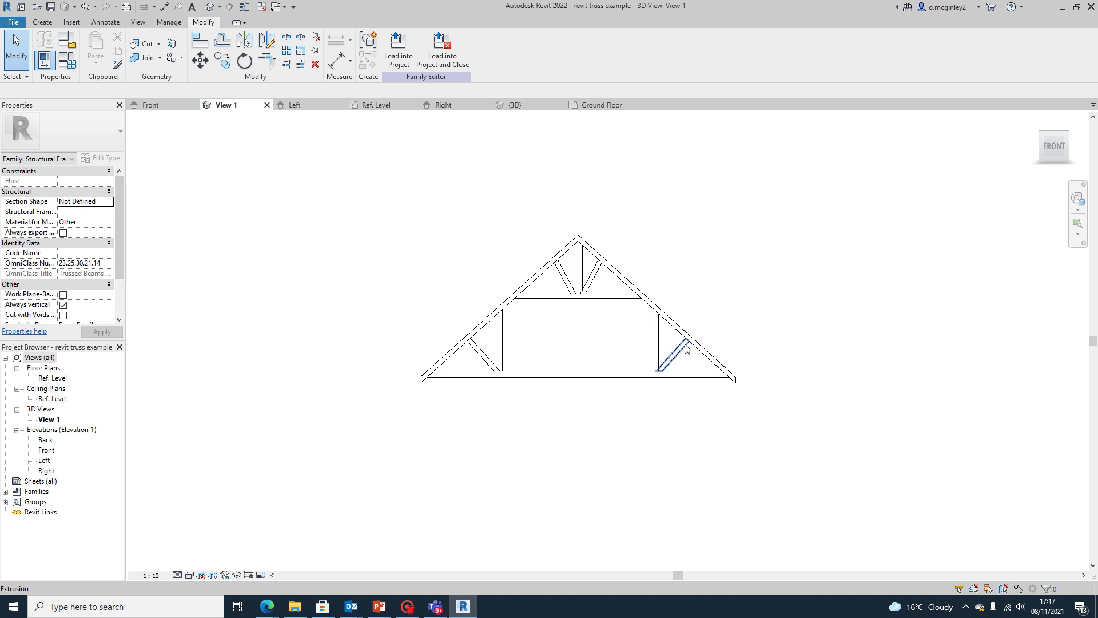
pyautogui.moveTo(561, 338); pyautogui.dragTo(546, 368, button='middle')
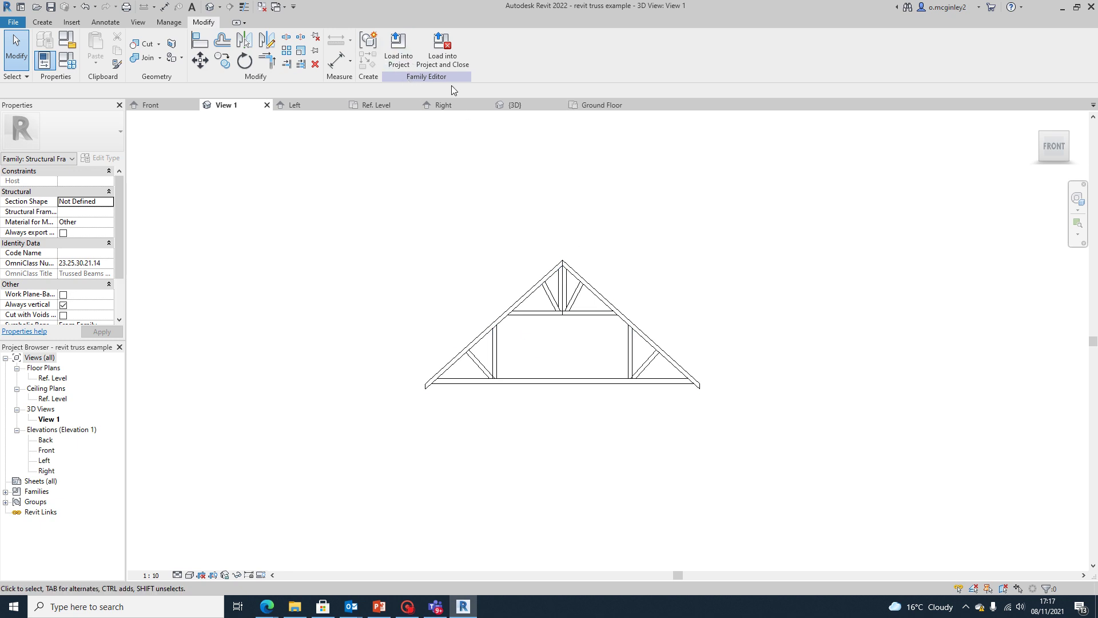
pyautogui.click(403, 62)
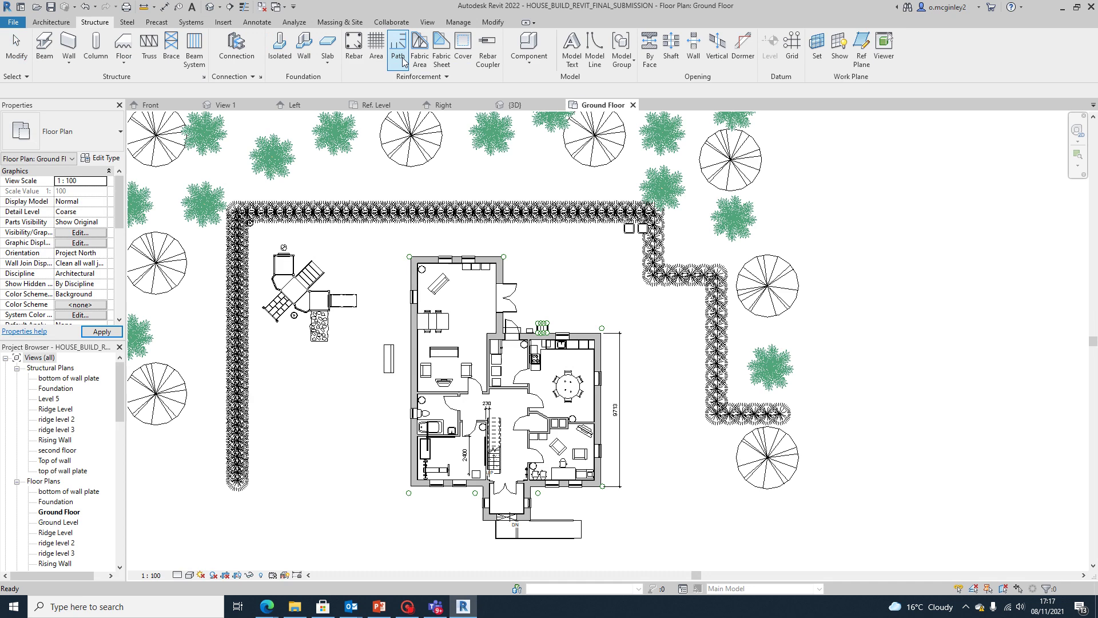
pyautogui.moveTo(680, 438); pyautogui.dragTo(674, 396, button='middle')
pyautogui.scroll(-4, 674, 396)
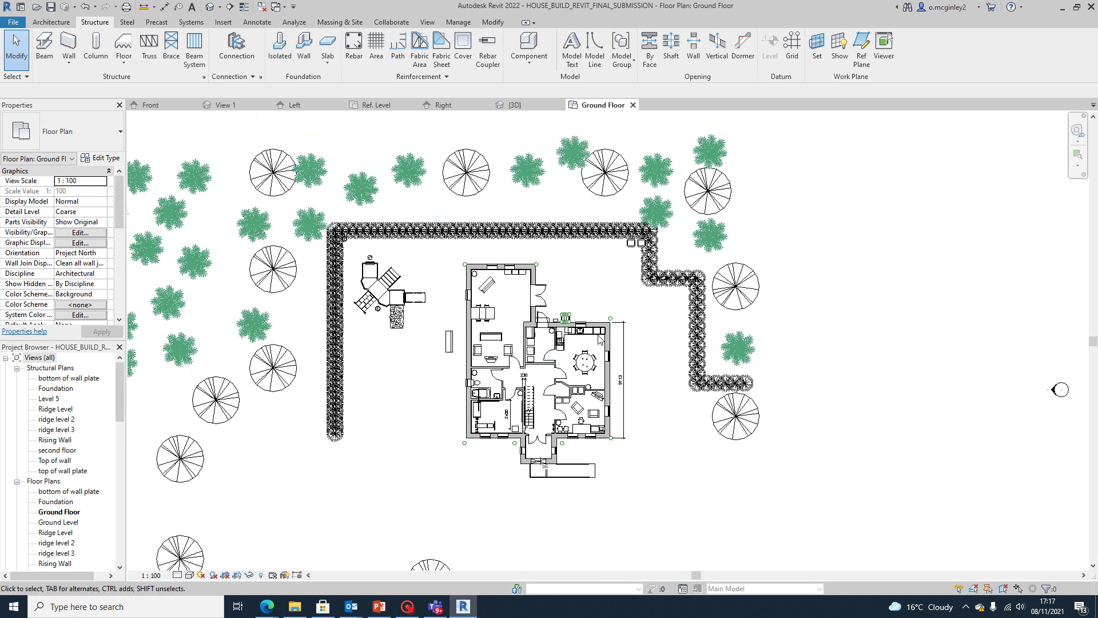
pyautogui.scroll(3, 646, 396)
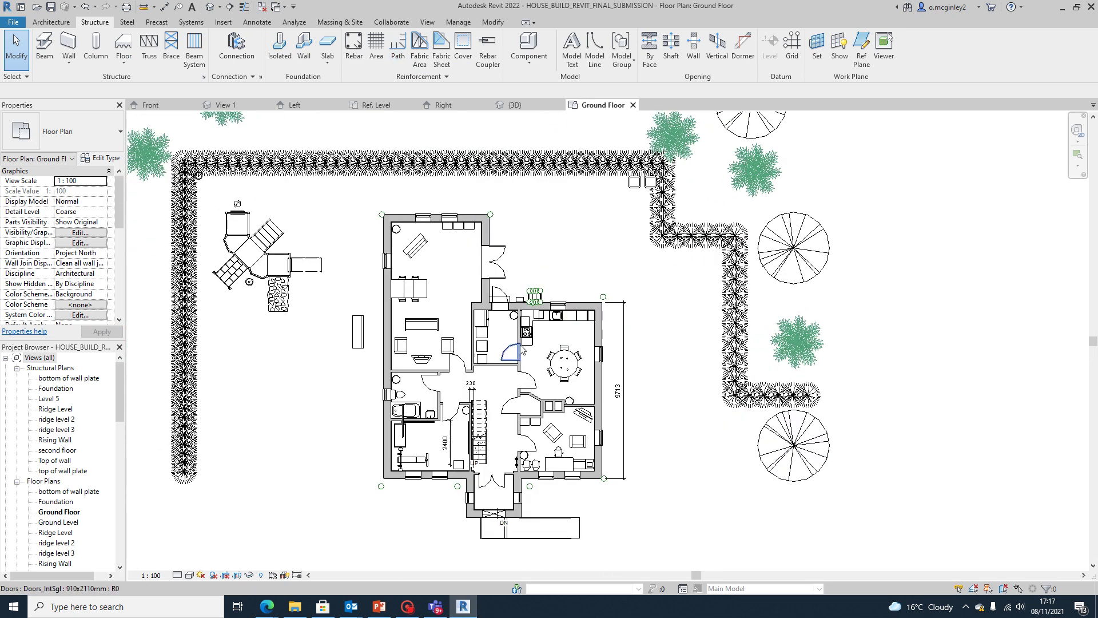
pyautogui.scroll(-3, 496, 462)
pyautogui.moveTo(569, 522); pyautogui.dragTo(593, 514, button='middle')
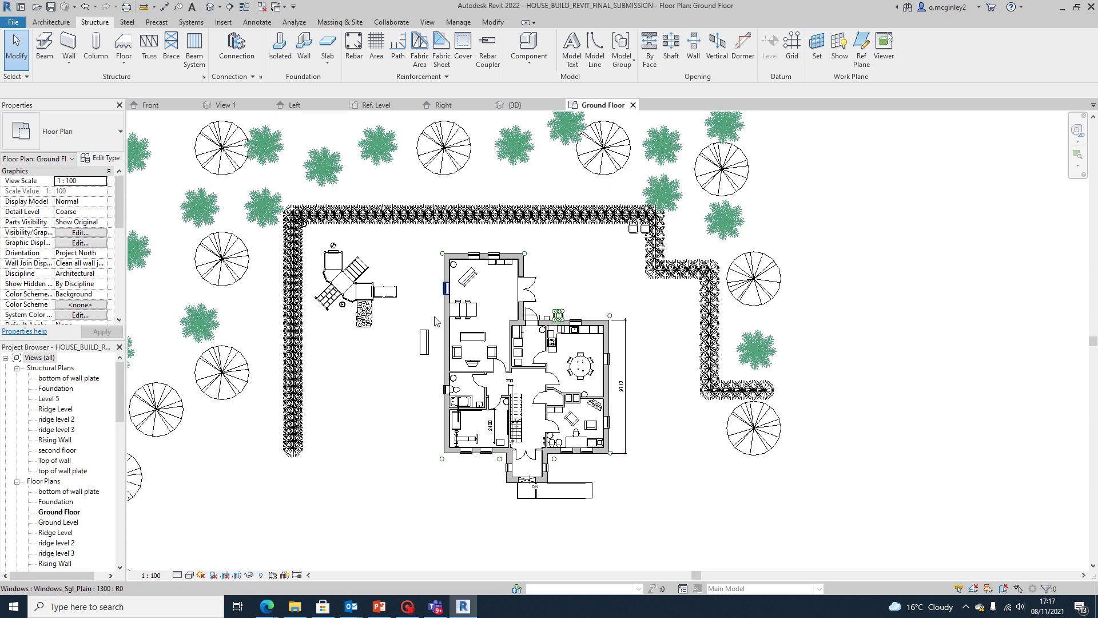
pyautogui.scroll(-1, 616, 467)
pyautogui.scroll(1, 639, 482)
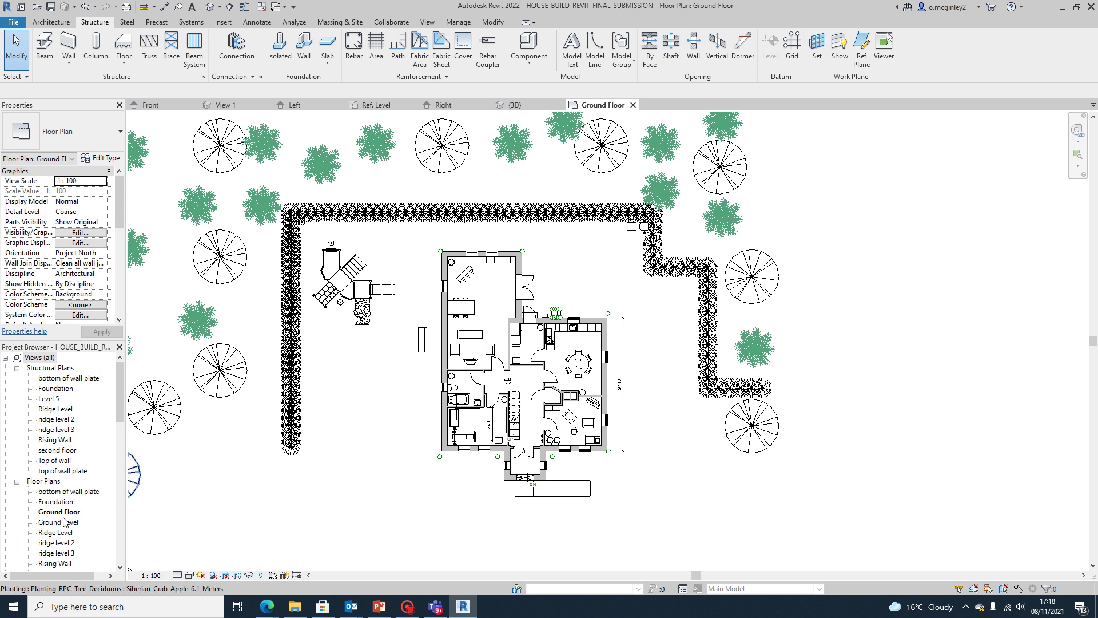
pyautogui.scroll(-5, 66, 518)
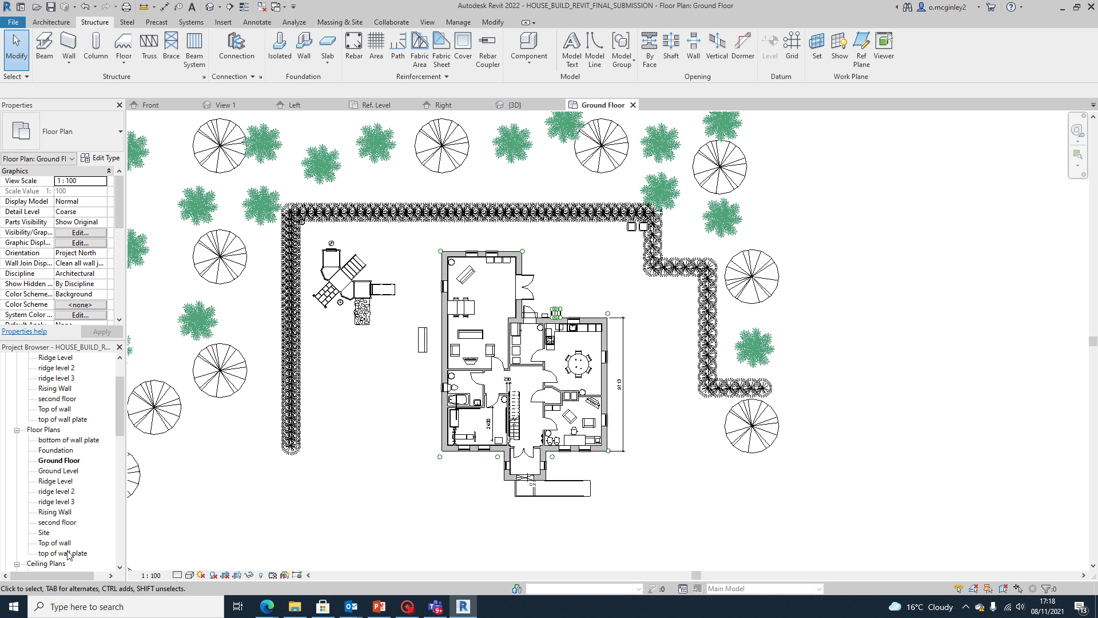
pyautogui.scroll(5, 65, 540)
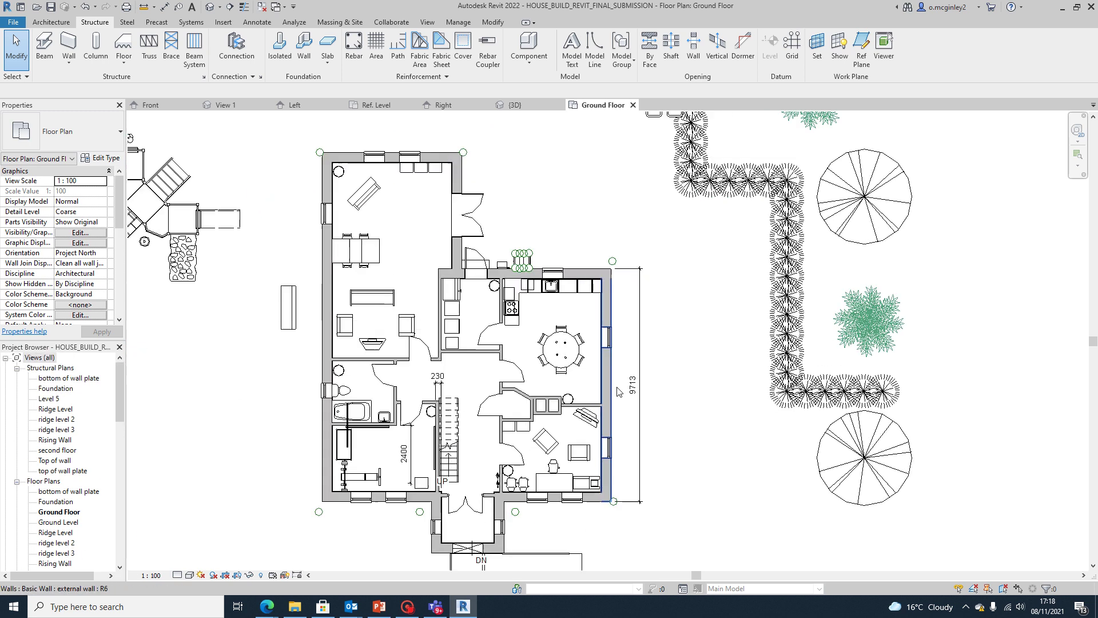
pyautogui.scroll(3, 597, 386)
pyautogui.scroll(-3, 639, 423)
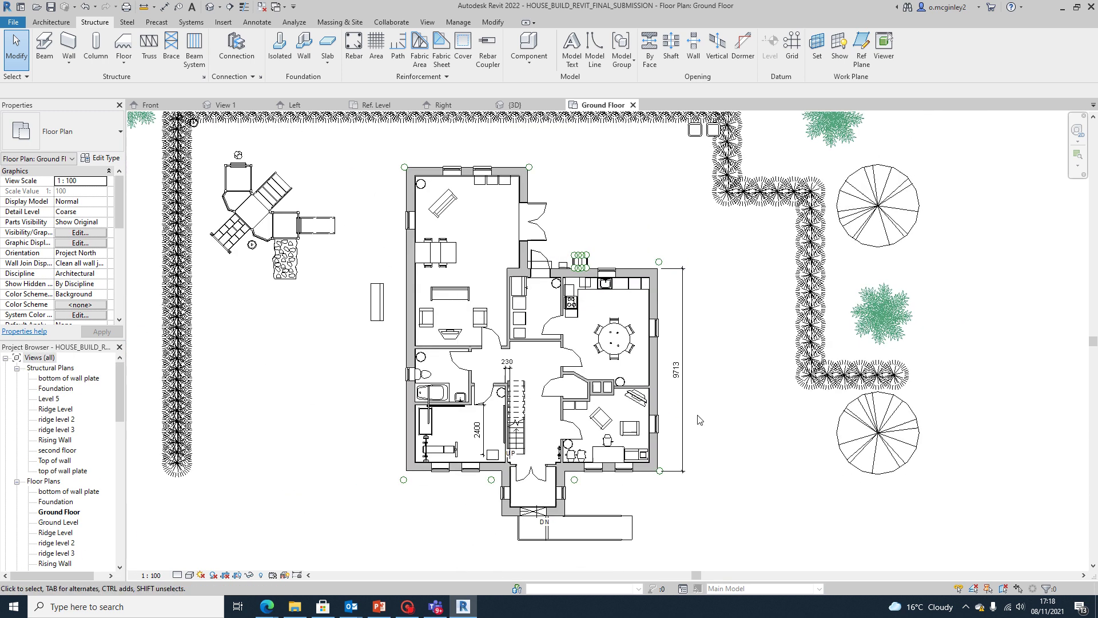
pyautogui.moveTo(713, 445); pyautogui.dragTo(689, 421, button='middle')
pyautogui.scroll(1, 552, 463)
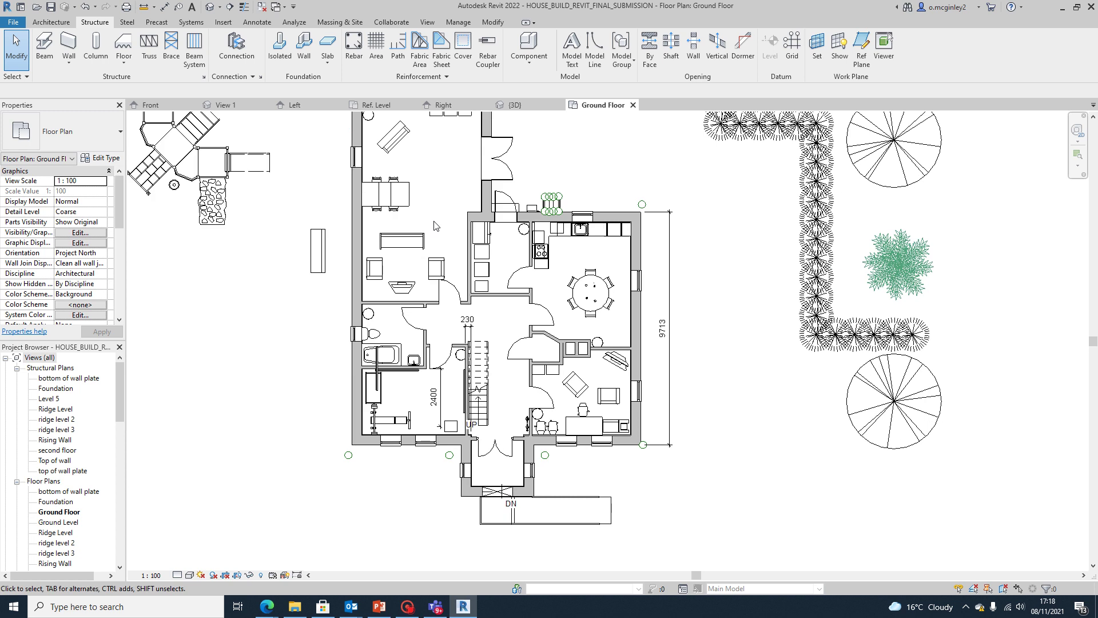
pyautogui.moveTo(559, 283); pyautogui.dragTo(551, 309, button='middle')
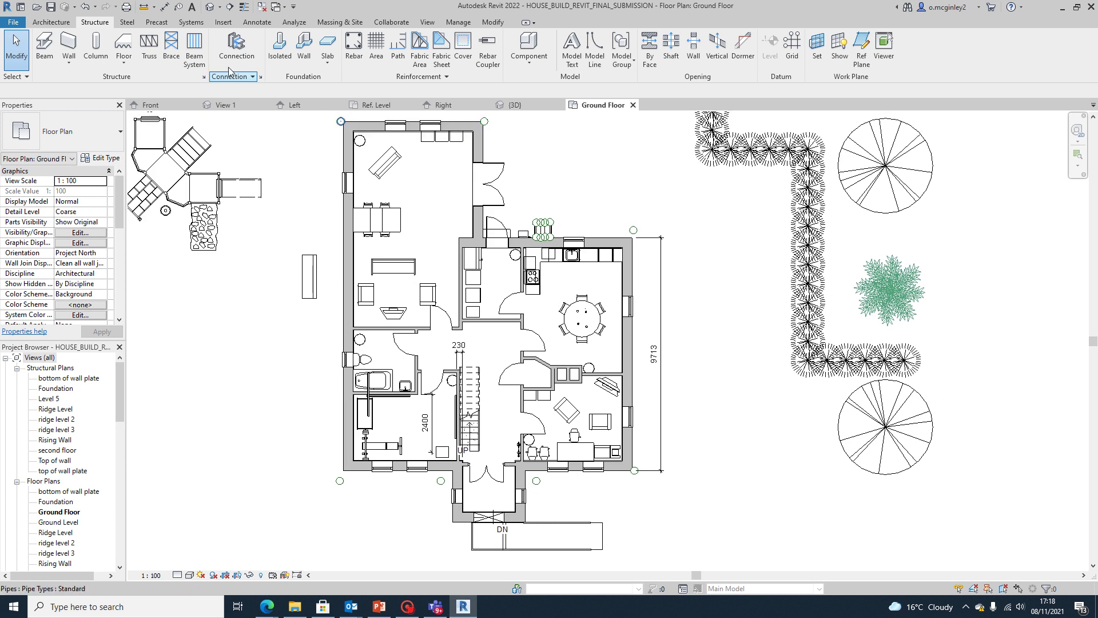
# Start the structural Beam tool with the 'revit truss example' framing type
pyautogui.click(66, 23)
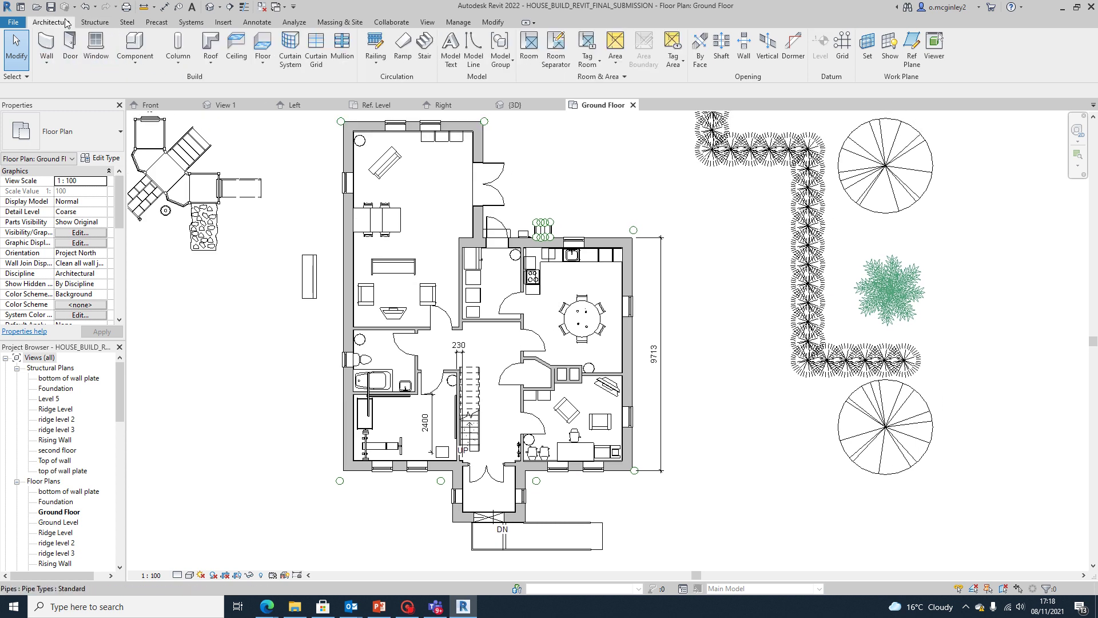
pyautogui.click(89, 24)
pyautogui.click(46, 51)
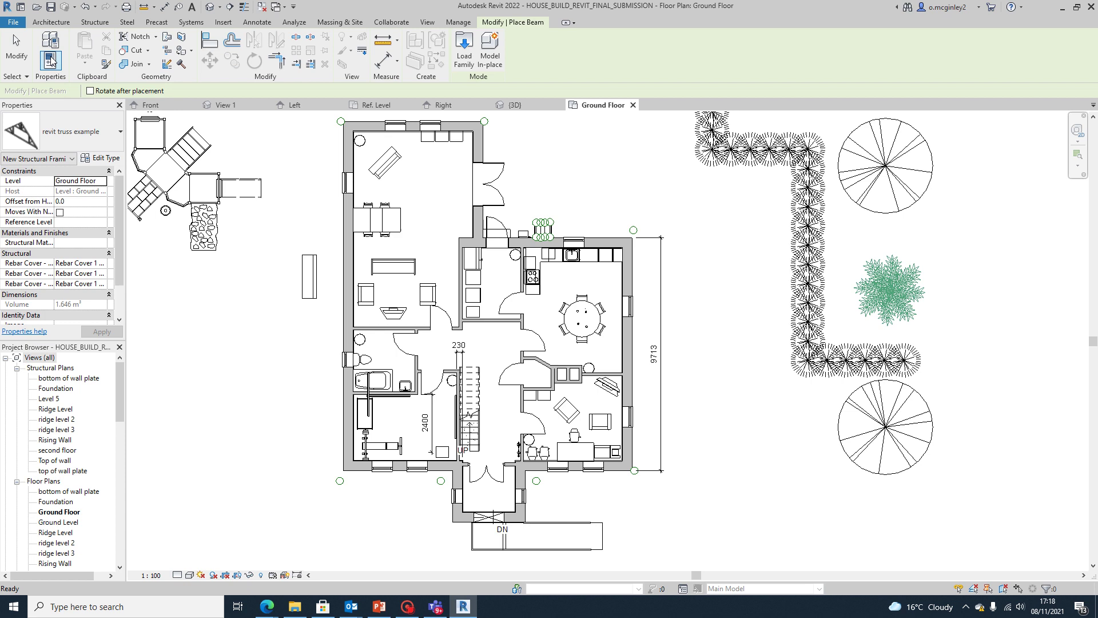
pyautogui.click(94, 141)
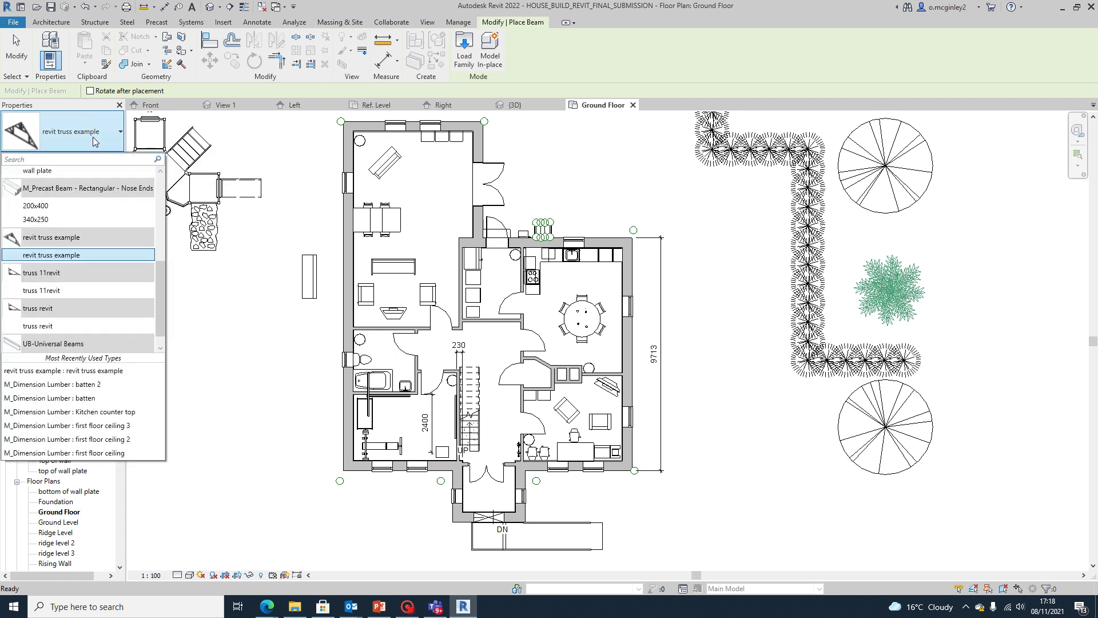
pyautogui.click(76, 256)
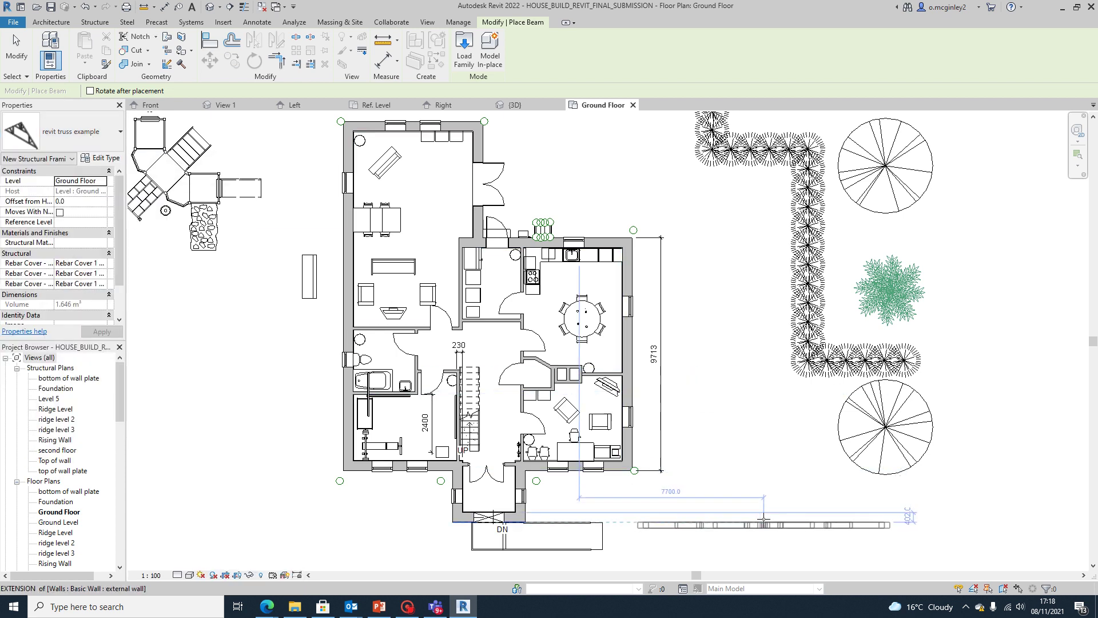
# Rotate the truss upright, place it beside the house's right wall, and open the {3D} view
pyautogui.moveTo(765, 520); pyautogui.dragTo(658, 397, button='middle')
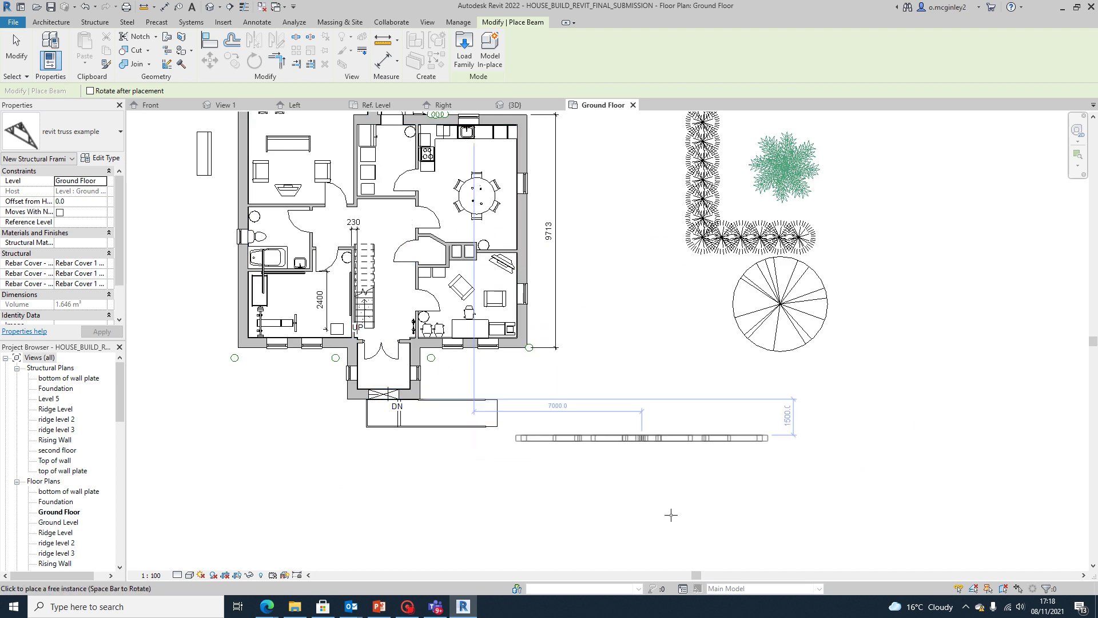
pyautogui.press('space')
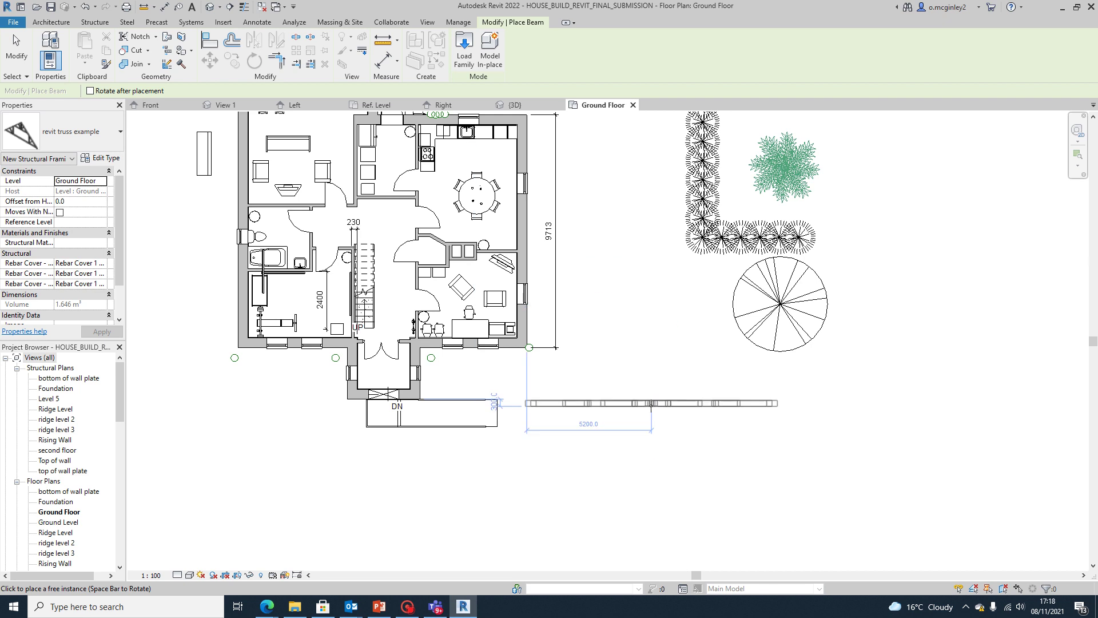
pyautogui.scroll(-2, 646, 397)
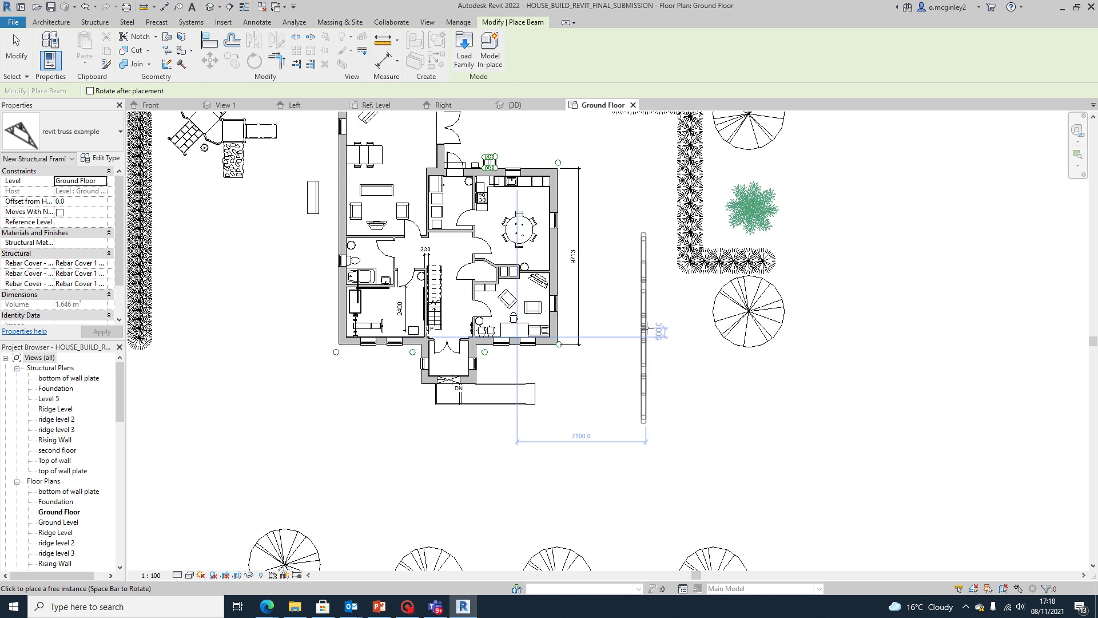
pyautogui.scroll(2, 580, 332)
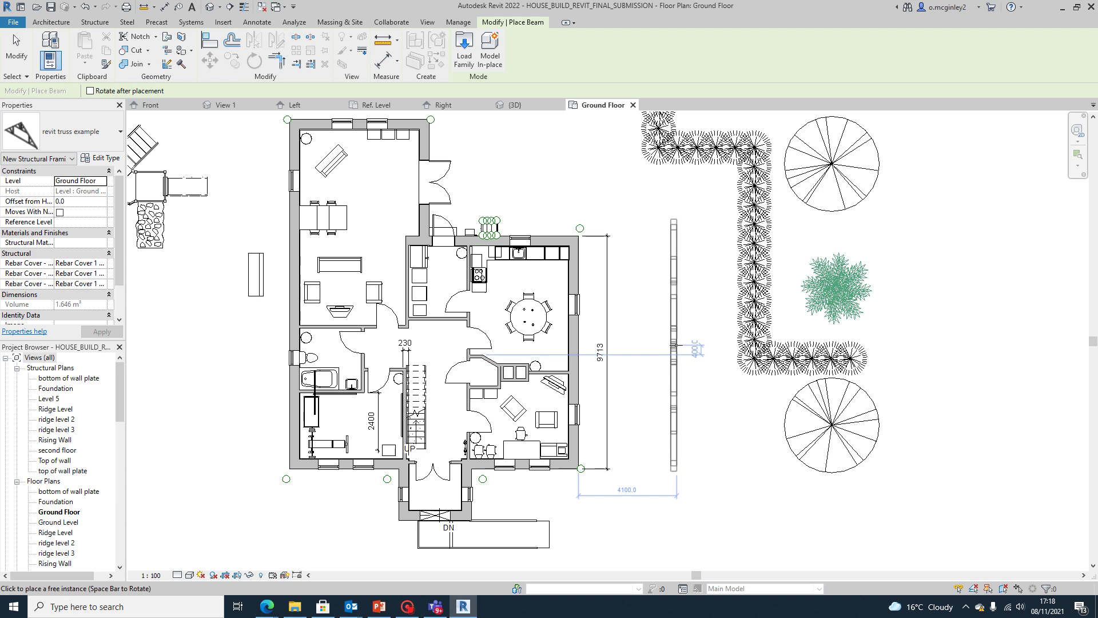
pyautogui.click(670, 349)
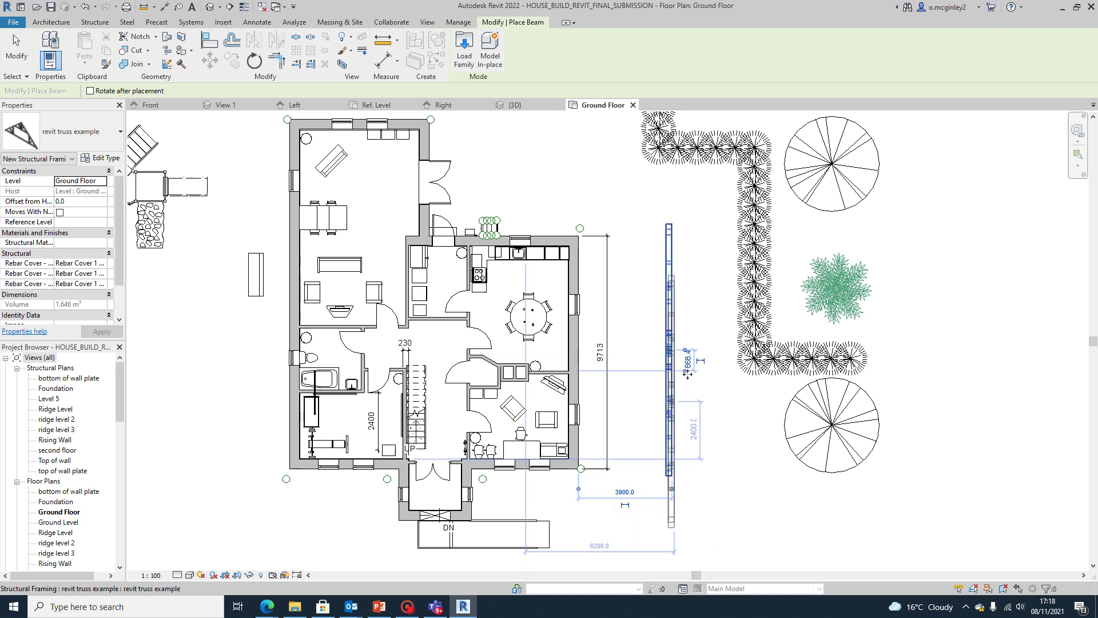
pyautogui.press('Escape')
pyautogui.scroll(-7, 44, 522)
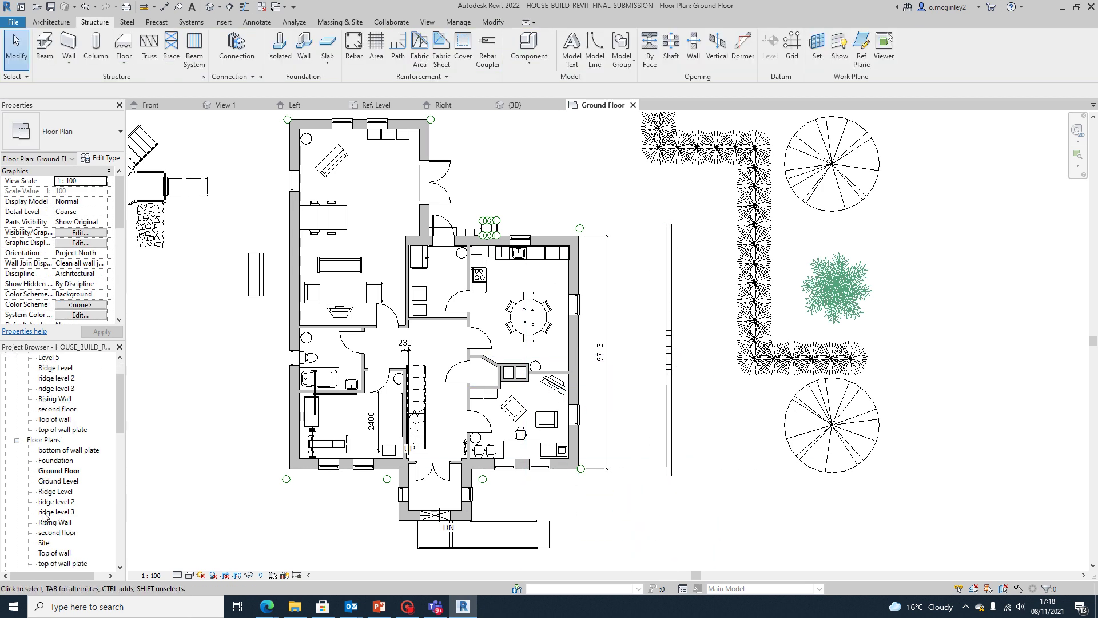
pyautogui.scroll(-2, 44, 521)
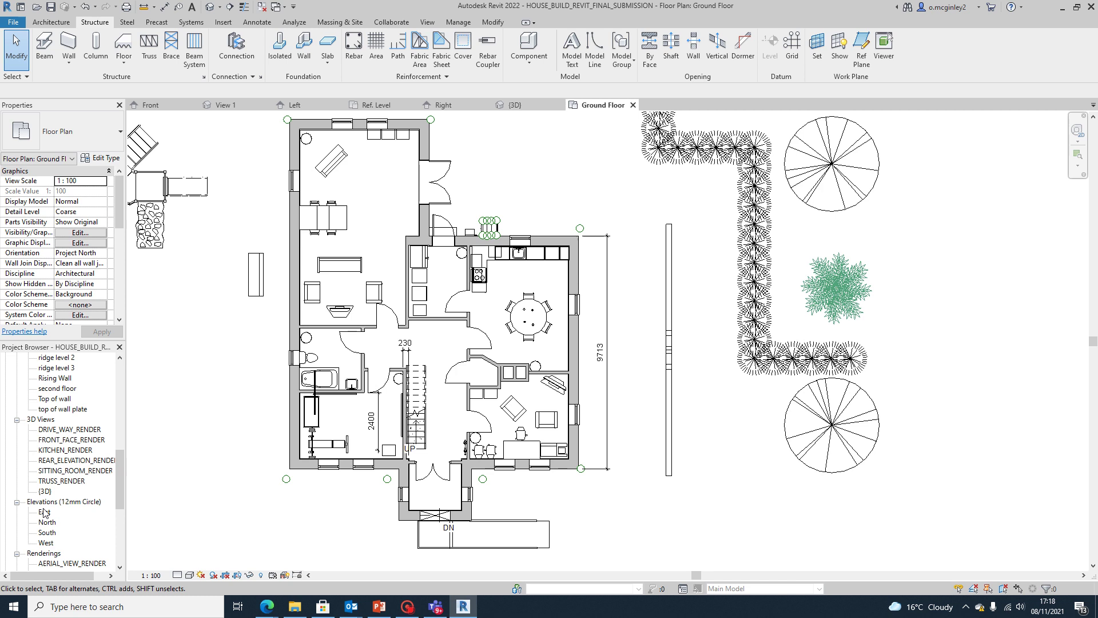
pyautogui.doubleClick(45, 490)
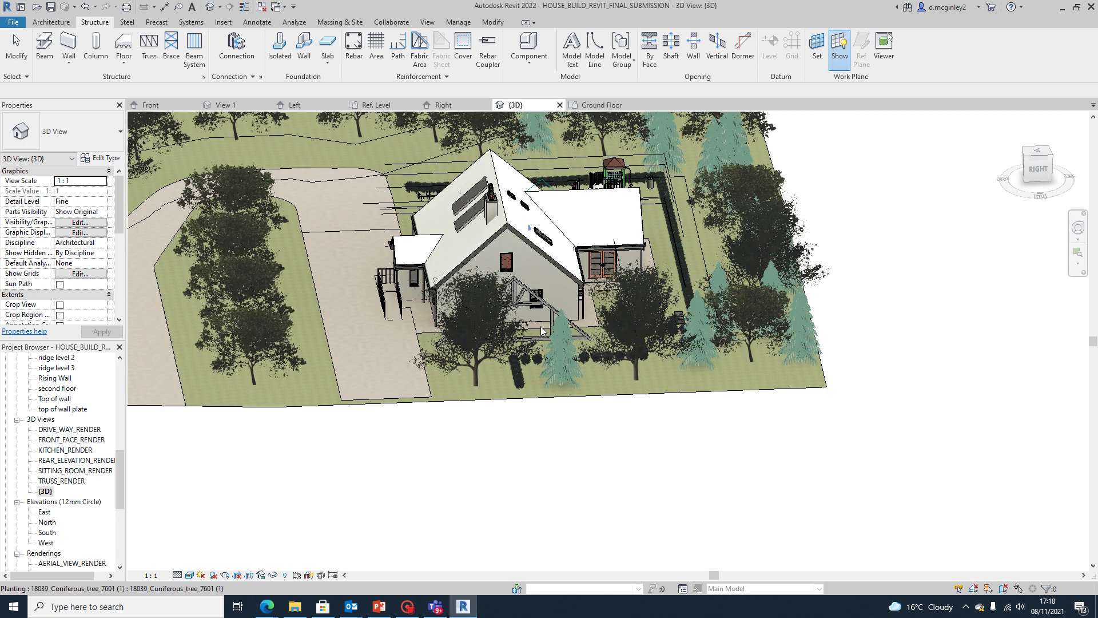
# Hide the Shumard Oak in front of the house with Hide Element
pyautogui.scroll(6, 554, 396)
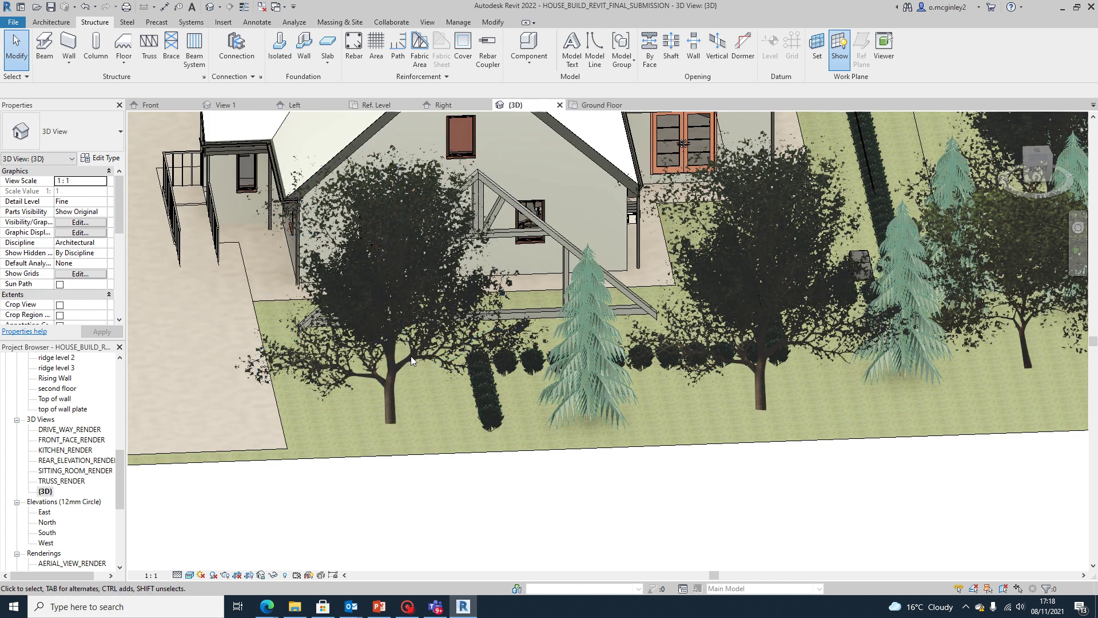
pyautogui.click(398, 351)
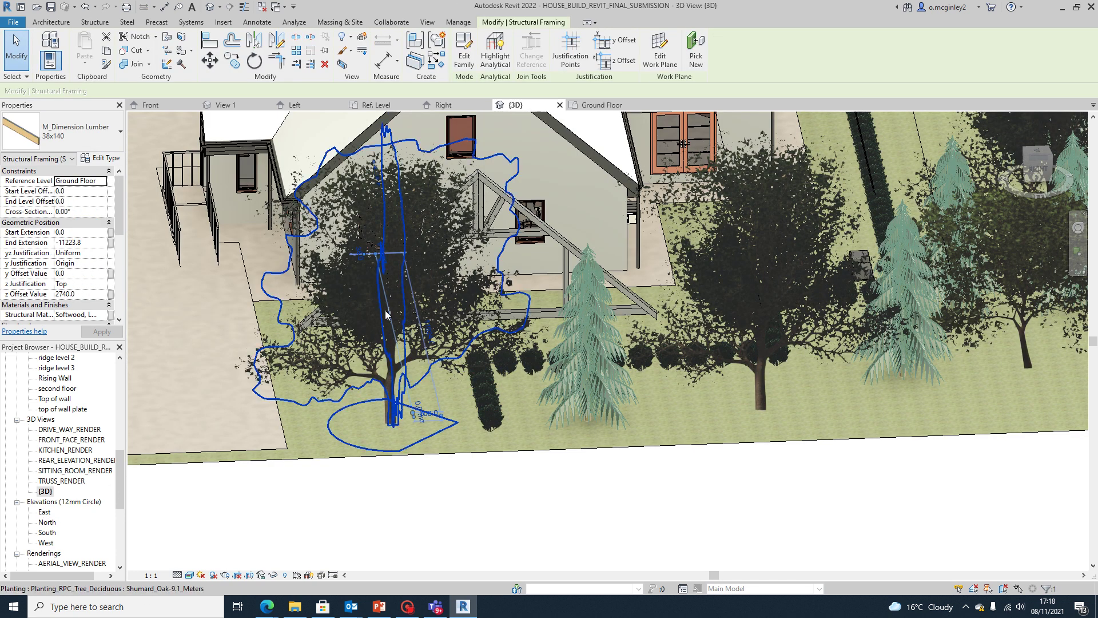
pyautogui.click(386, 349)
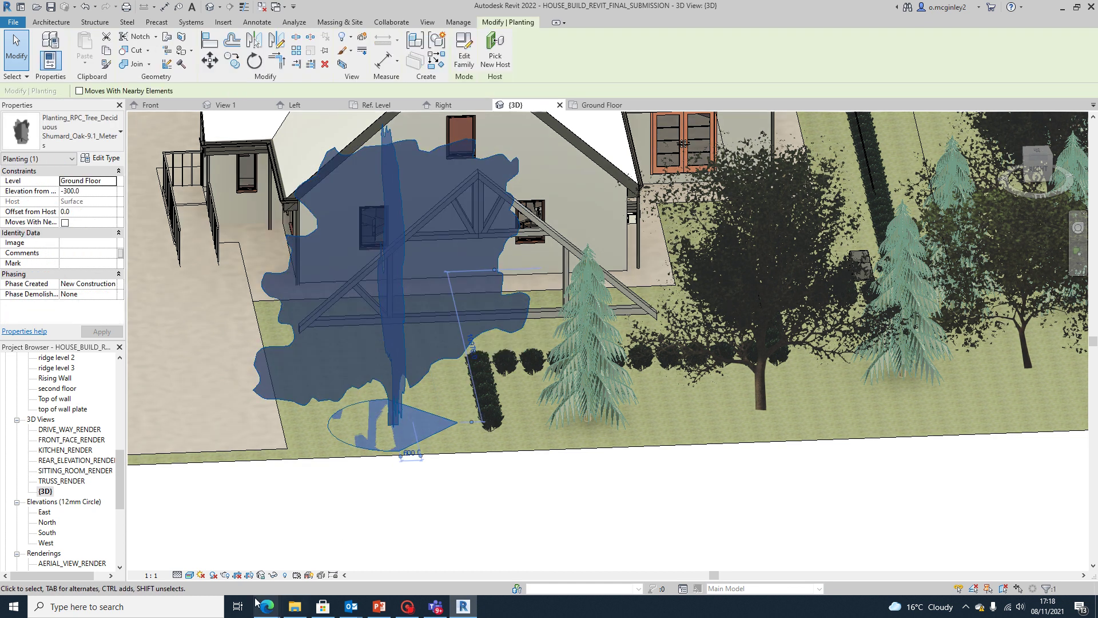
pyautogui.click(273, 576)
pyautogui.click(294, 532)
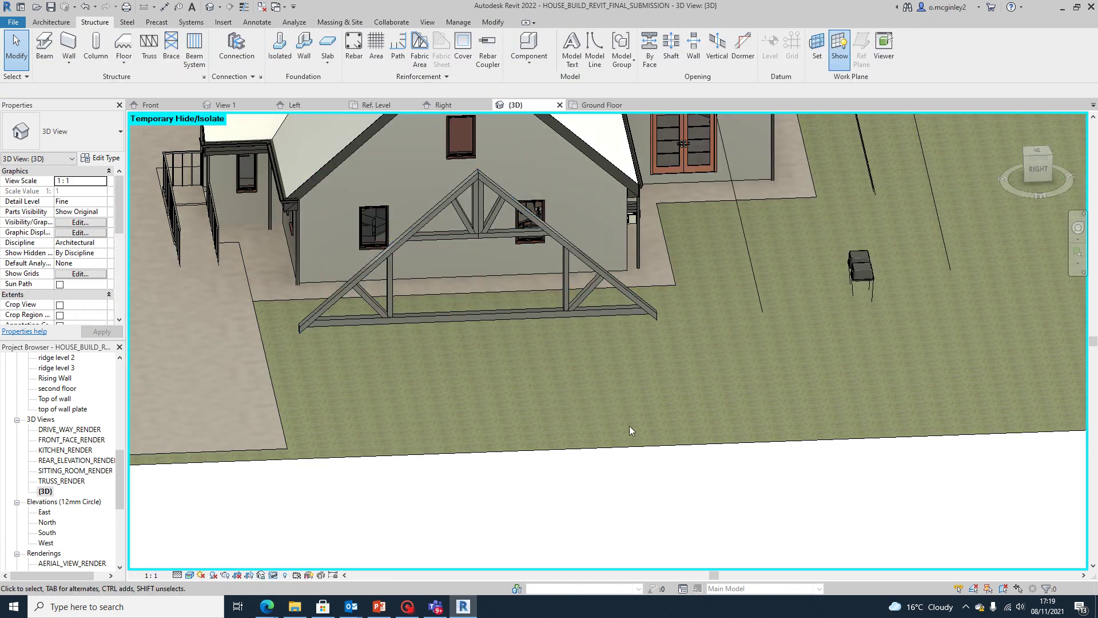
# Select the ground-level truss beside the gable and open its Level list in Properties
pyautogui.keyDown('shift'); pyautogui.moveTo(590, 434); pyautogui.dragTo(585, 327, button='middle'); pyautogui.keyUp('shift')
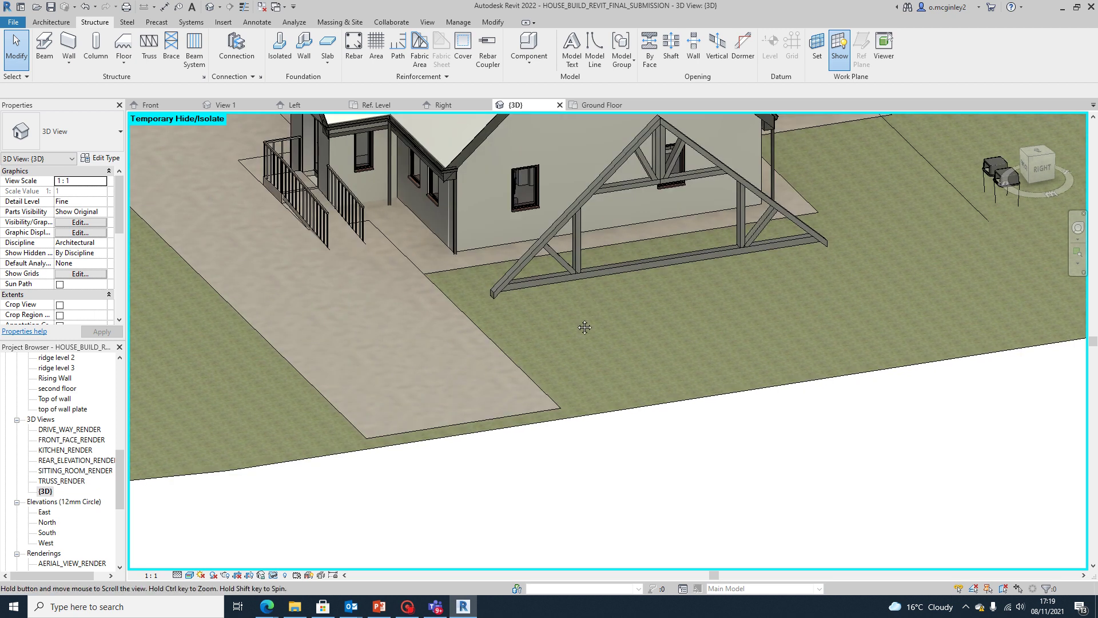
pyautogui.scroll(-2, 554, 391)
pyautogui.scroll(3, 548, 363)
pyautogui.click(547, 362)
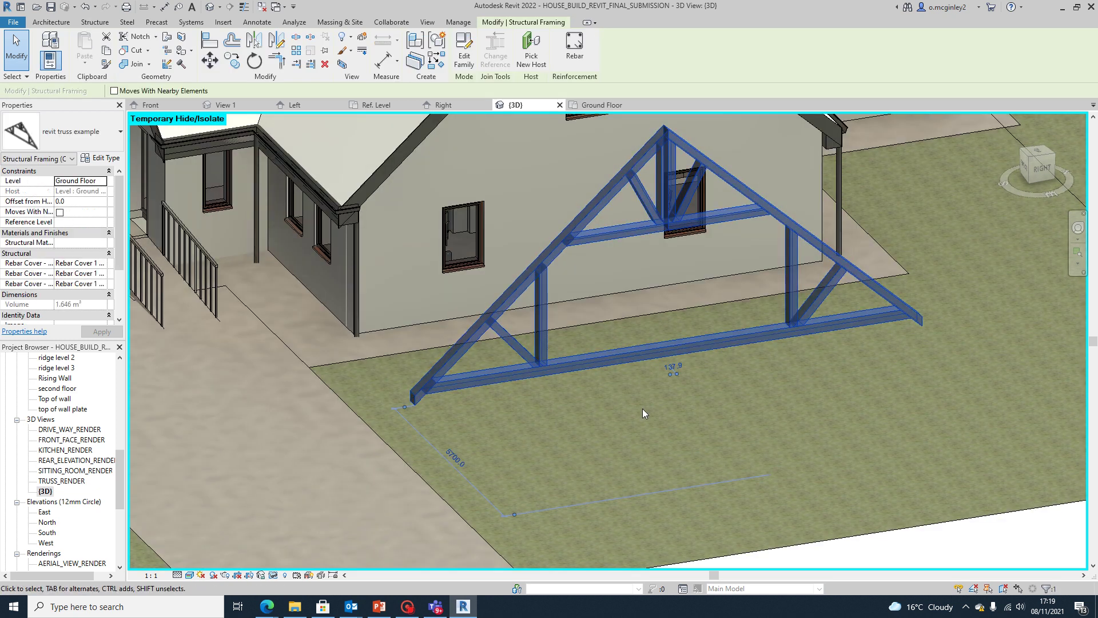
pyautogui.scroll(-2, 642, 409)
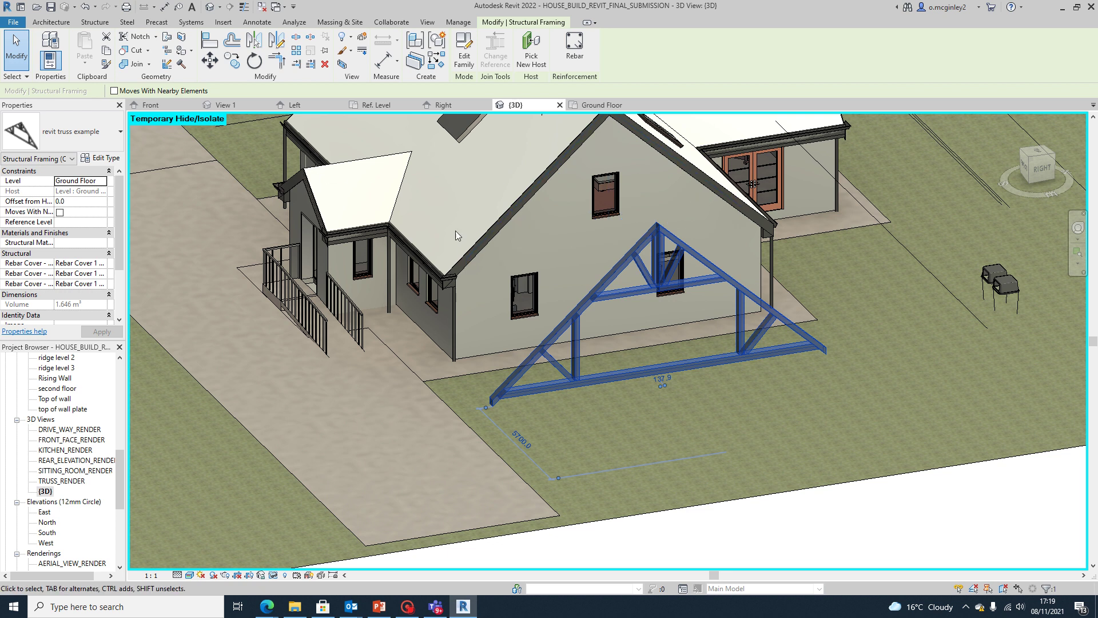
pyautogui.moveTo(439, 243); pyautogui.dragTo(483, 321, button='middle')
pyautogui.scroll(-2, 483, 321)
pyautogui.scroll(2, 454, 286)
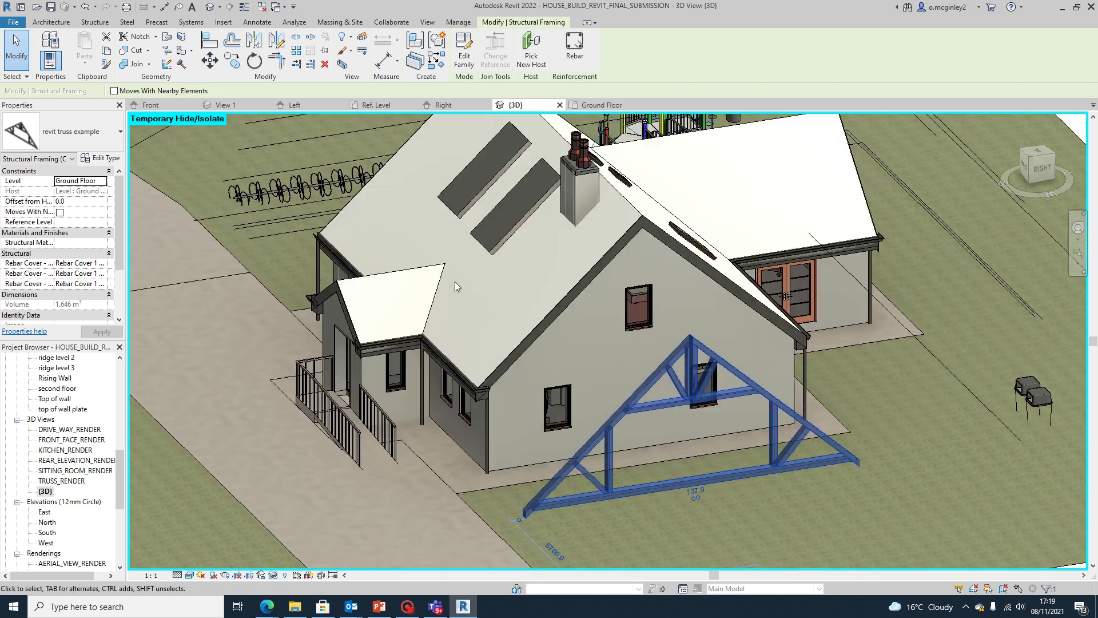
pyautogui.scroll(-2, 558, 329)
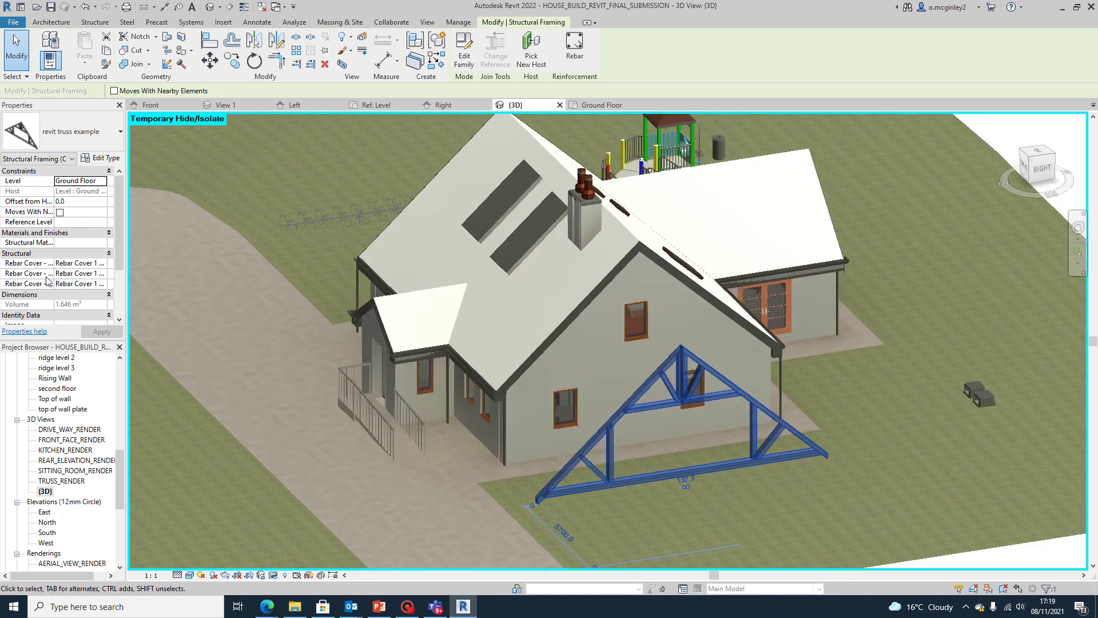
pyautogui.click(102, 183)
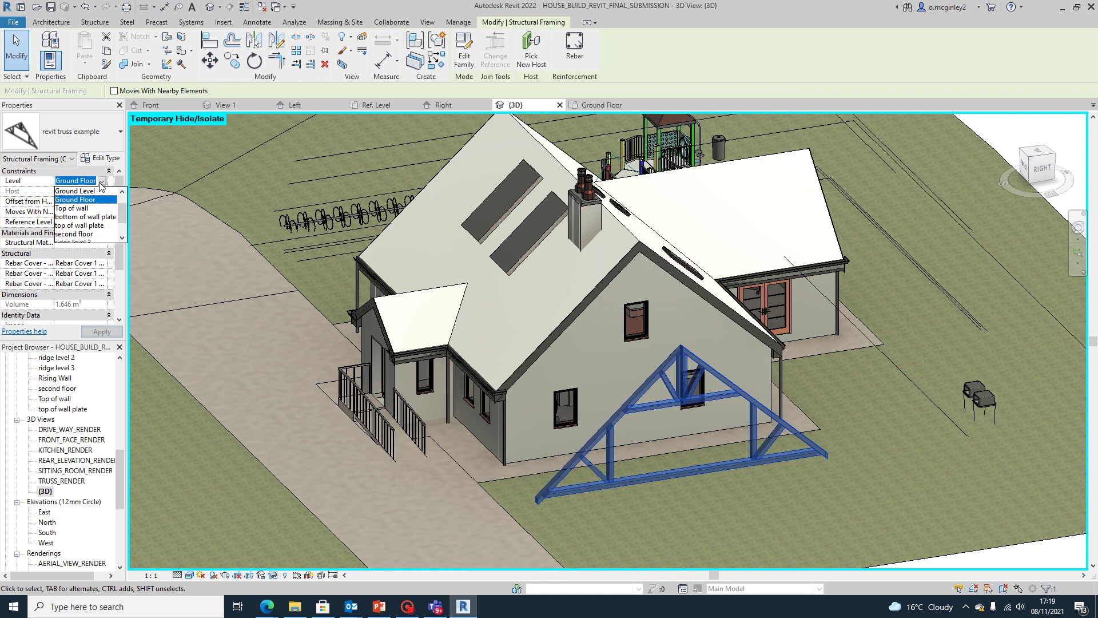
# Set the truss Level to 'second floor', apply it, and orbit to check it against the gable
pyautogui.scroll(-1, 95, 229)
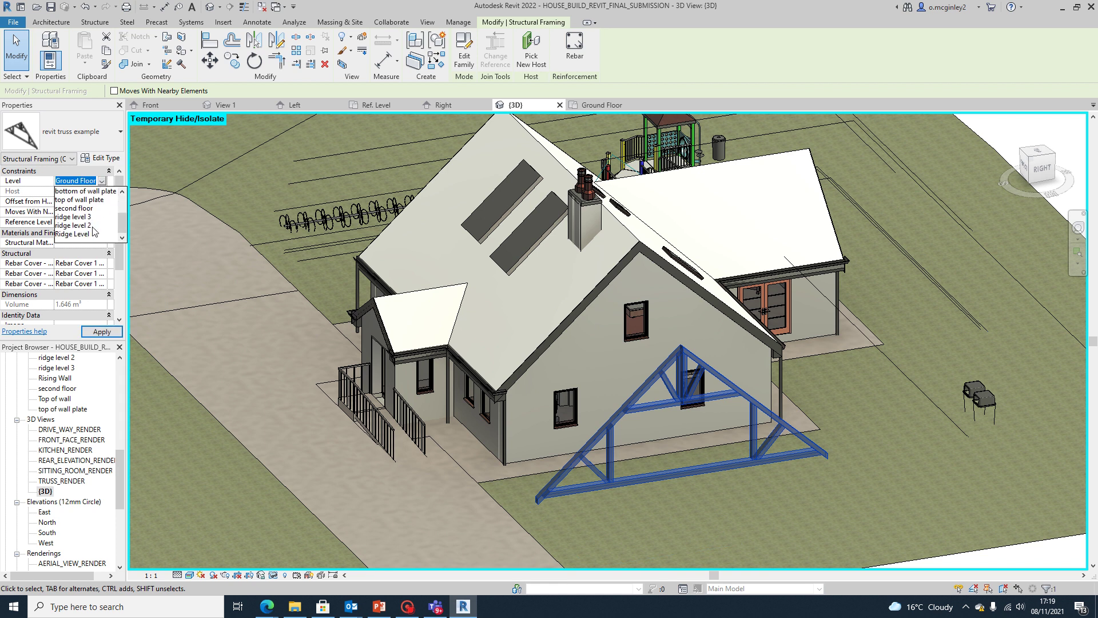
pyautogui.click(89, 208)
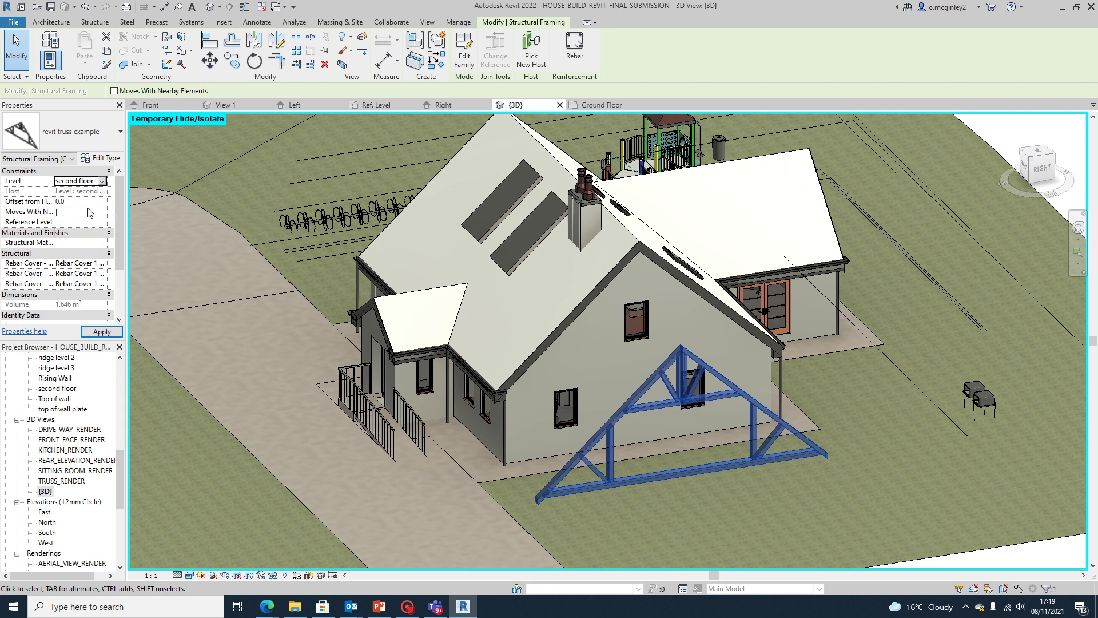
pyautogui.click(102, 332)
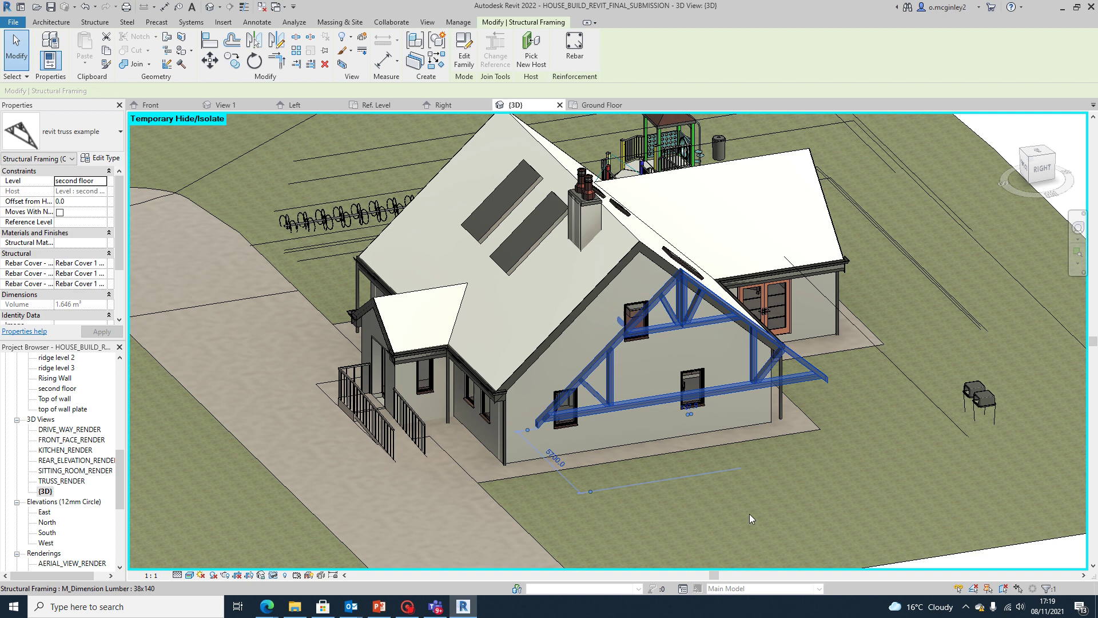
pyautogui.keyDown('shift'); pyautogui.moveTo(749, 513); pyautogui.dragTo(149, 266, button='middle'); pyautogui.keyUp('shift')
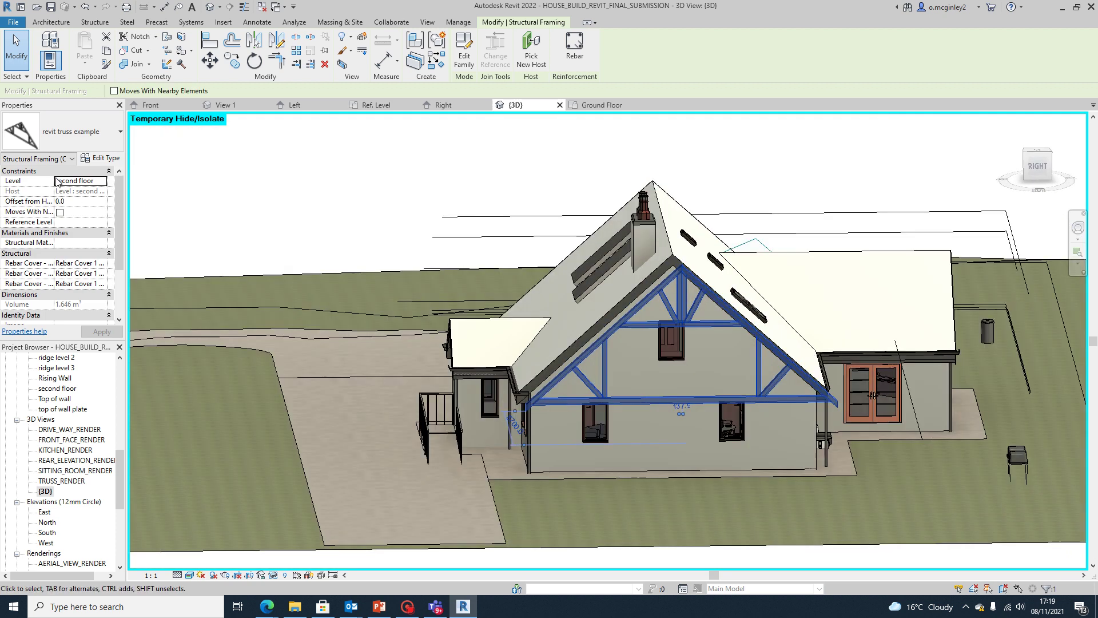
pyautogui.click(101, 181)
pyautogui.click(97, 233)
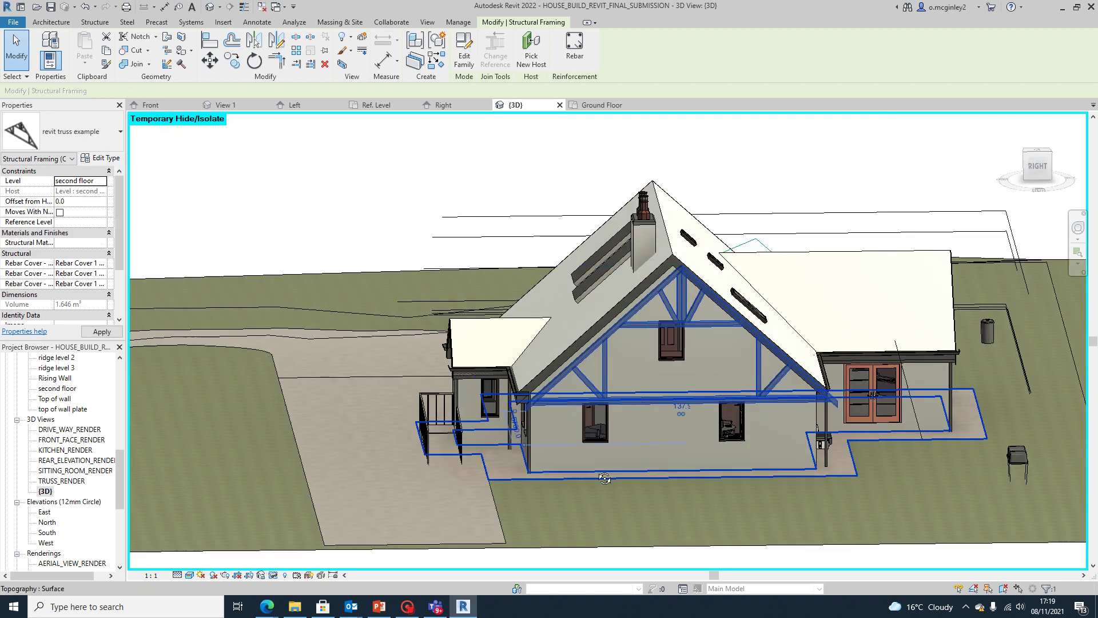
pyautogui.keyDown('shift'); pyautogui.moveTo(514, 400); pyautogui.dragTo(584, 388, button='middle'); pyautogui.keyUp('shift')
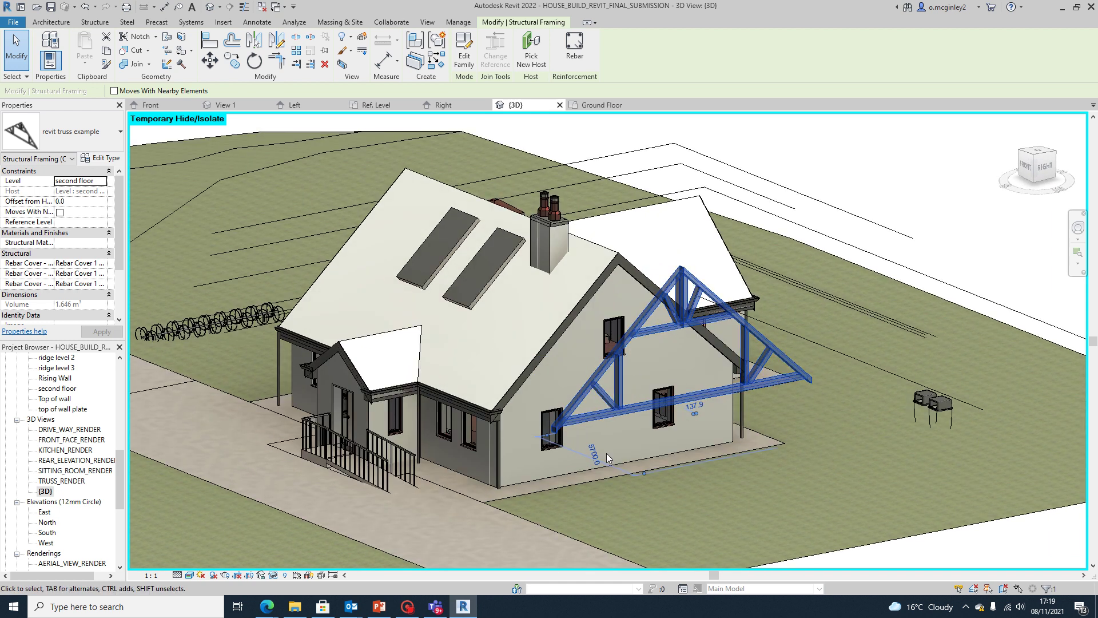
pyautogui.scroll(-2, 541, 411)
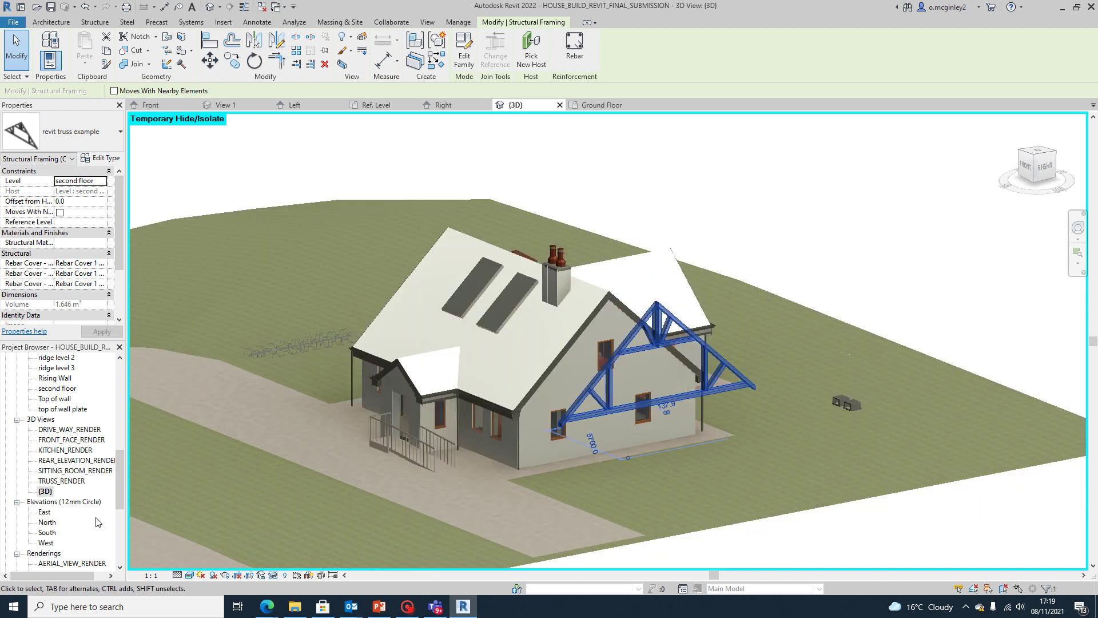
pyautogui.scroll(1, 58, 434)
pyautogui.doubleClick(57, 421)
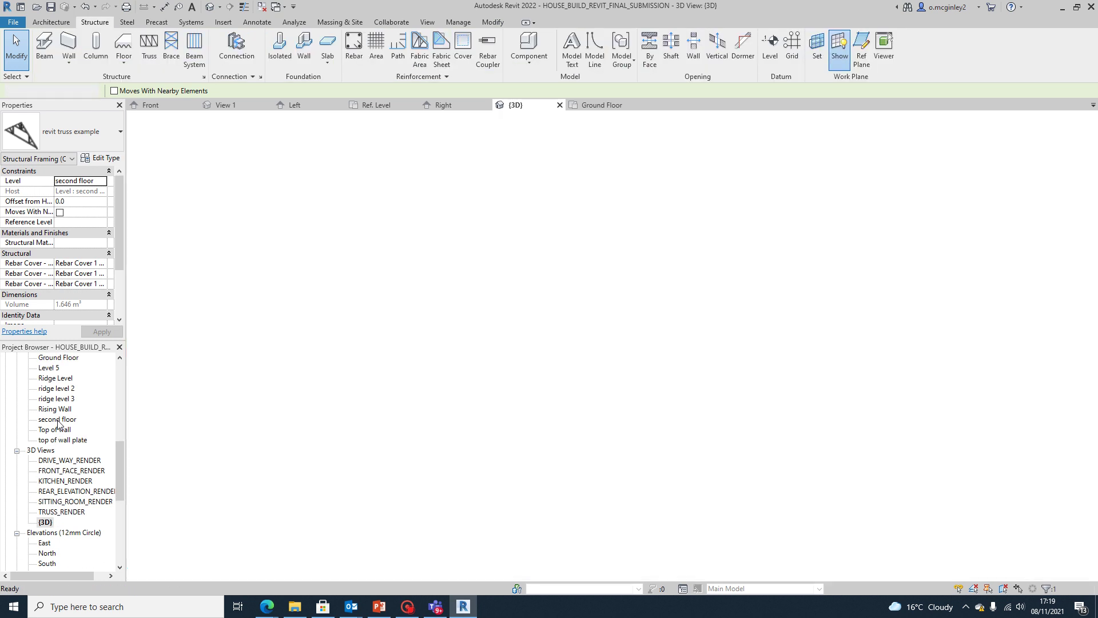
pyautogui.scroll(2, 638, 375)
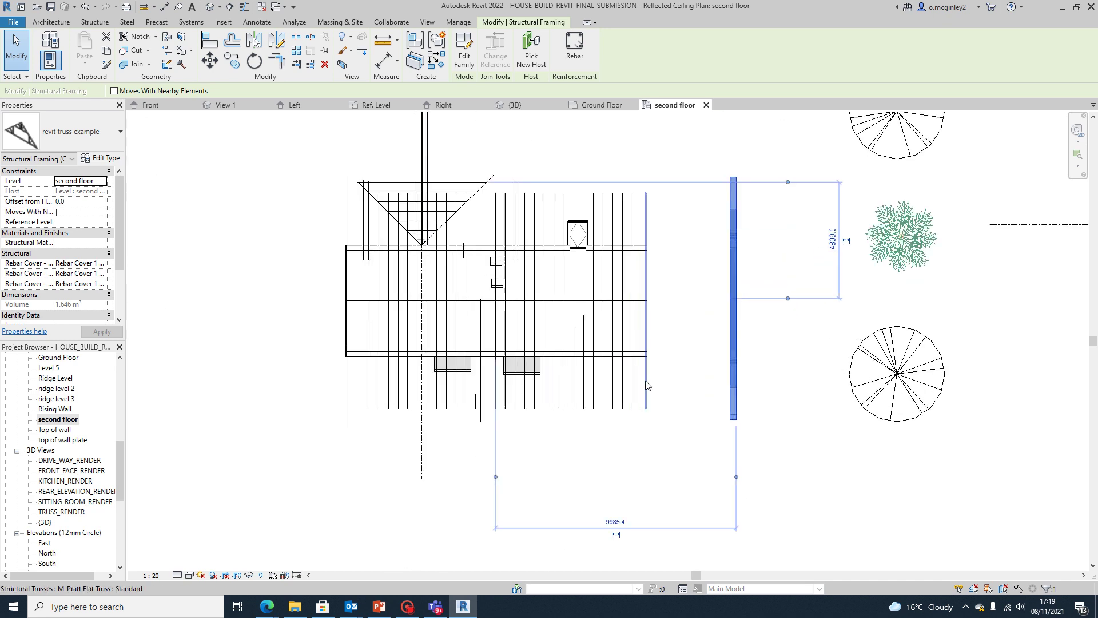
pyautogui.scroll(2, 694, 409)
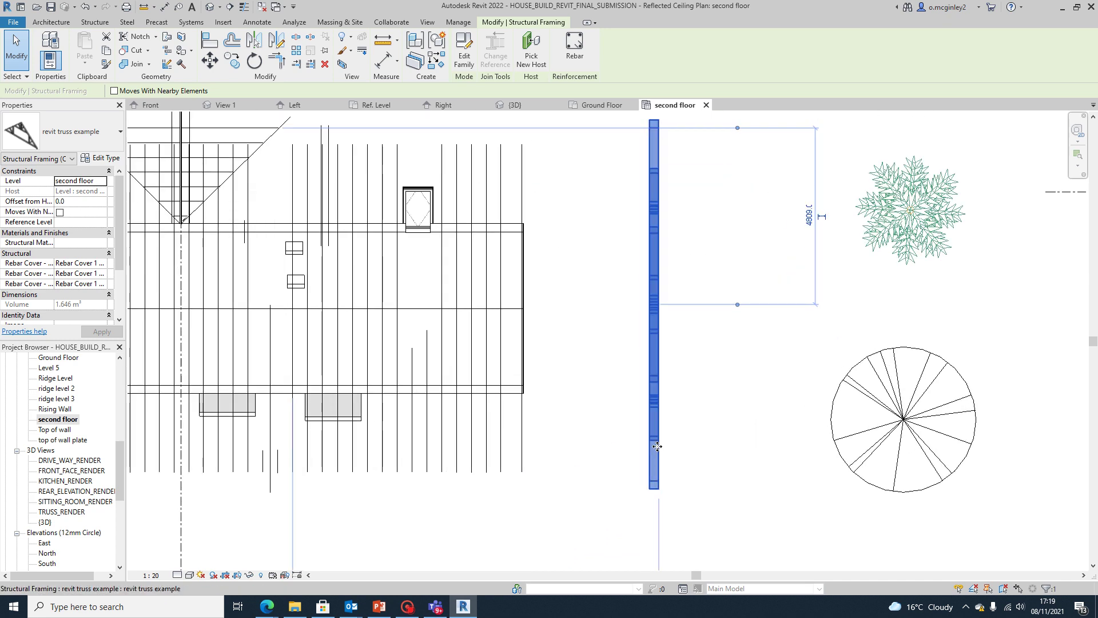
pyautogui.scroll(1, 658, 458)
pyautogui.scroll(-2, 632, 445)
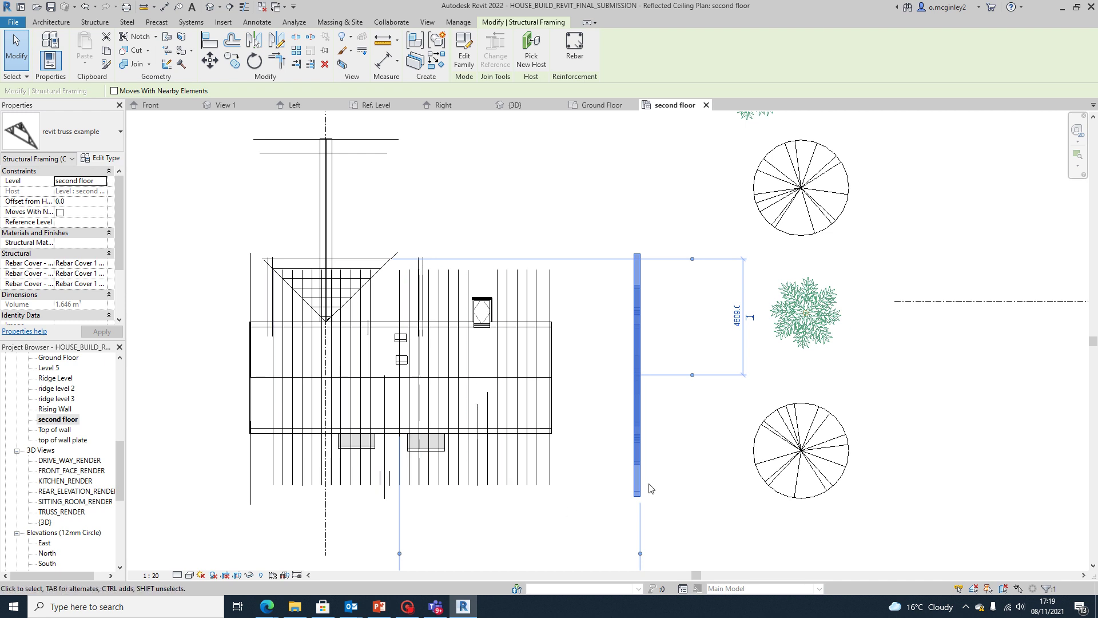
pyautogui.click(687, 519)
pyautogui.click(637, 492)
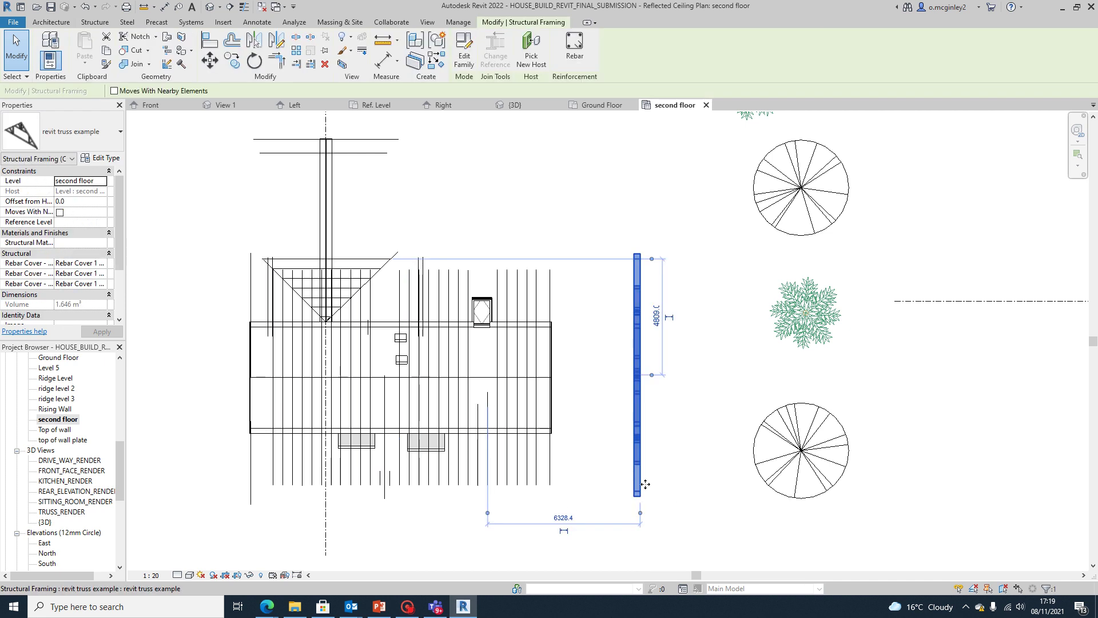
pyautogui.click(621, 492)
pyautogui.scroll(-2, 610, 487)
pyautogui.moveTo(542, 498); pyautogui.dragTo(546, 438, button='middle')
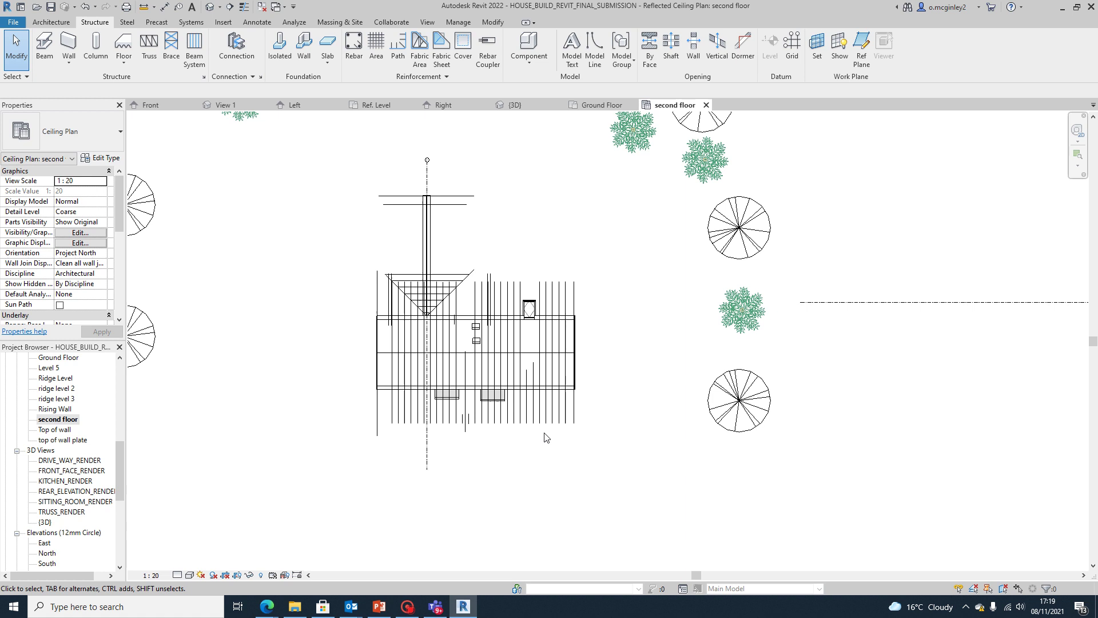
# Open the house's {3D} view and orbit to a new angle
pyautogui.doubleClick(43, 522)
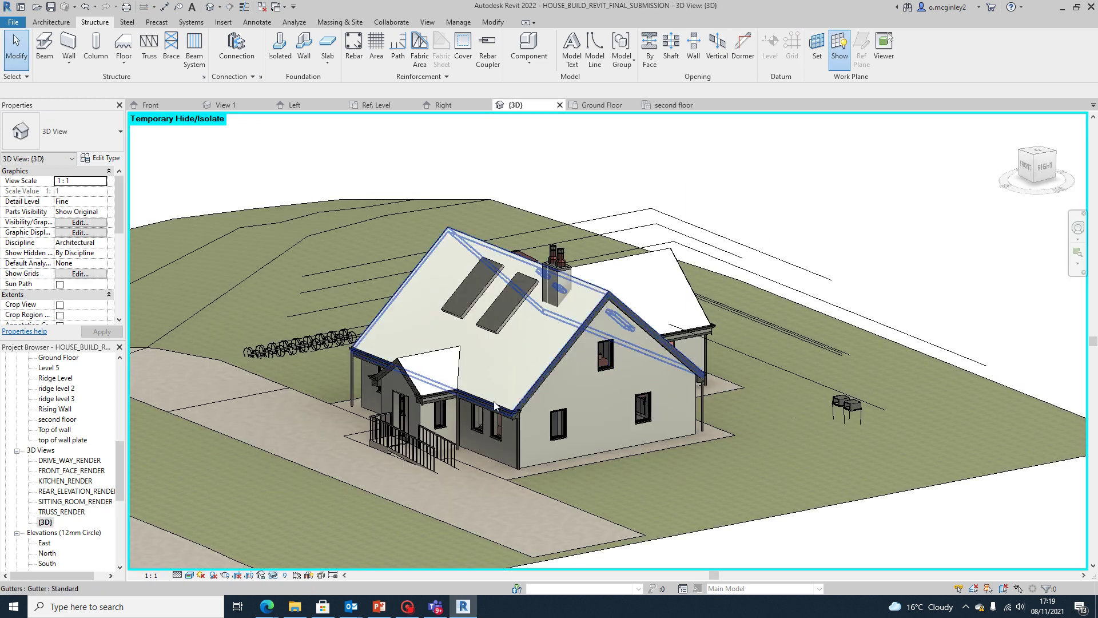
pyautogui.click(493, 405)
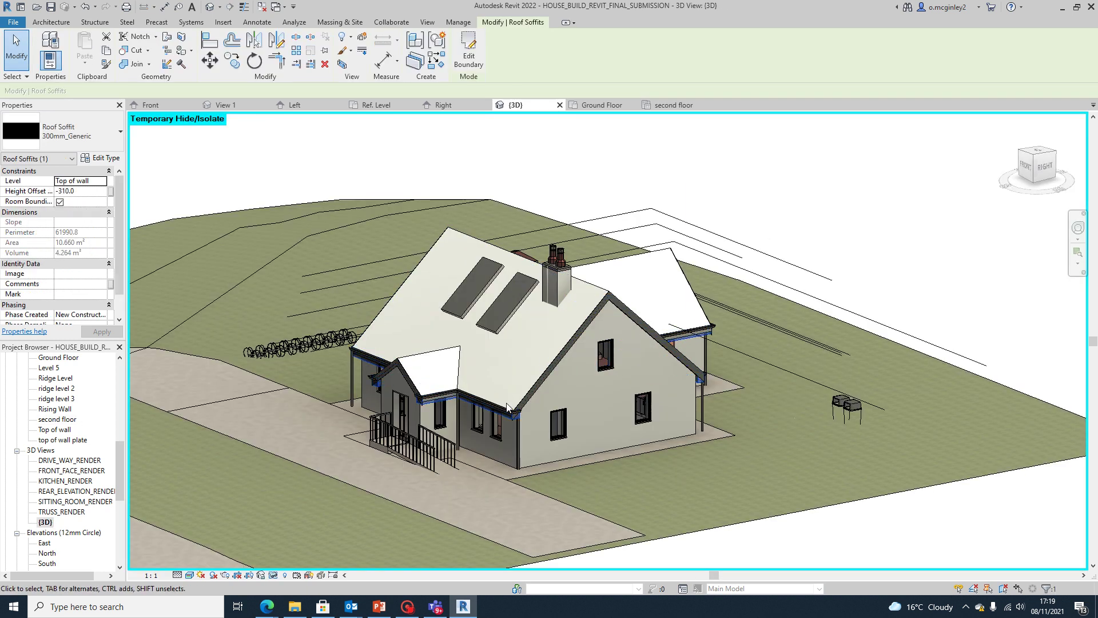
pyautogui.press('Escape')
pyautogui.keyDown('shift'); pyautogui.moveTo(578, 420); pyautogui.dragTo(547, 381, button='middle'); pyautogui.keyUp('shift')
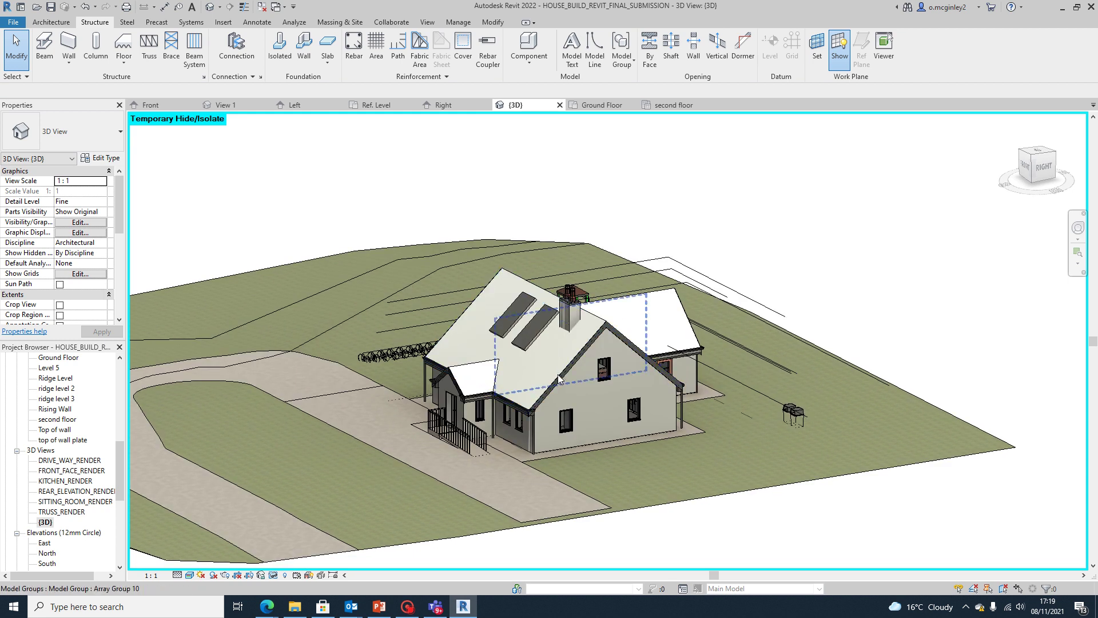
# Select the main roof and temporarily hide the whole roof category
pyautogui.click(554, 373)
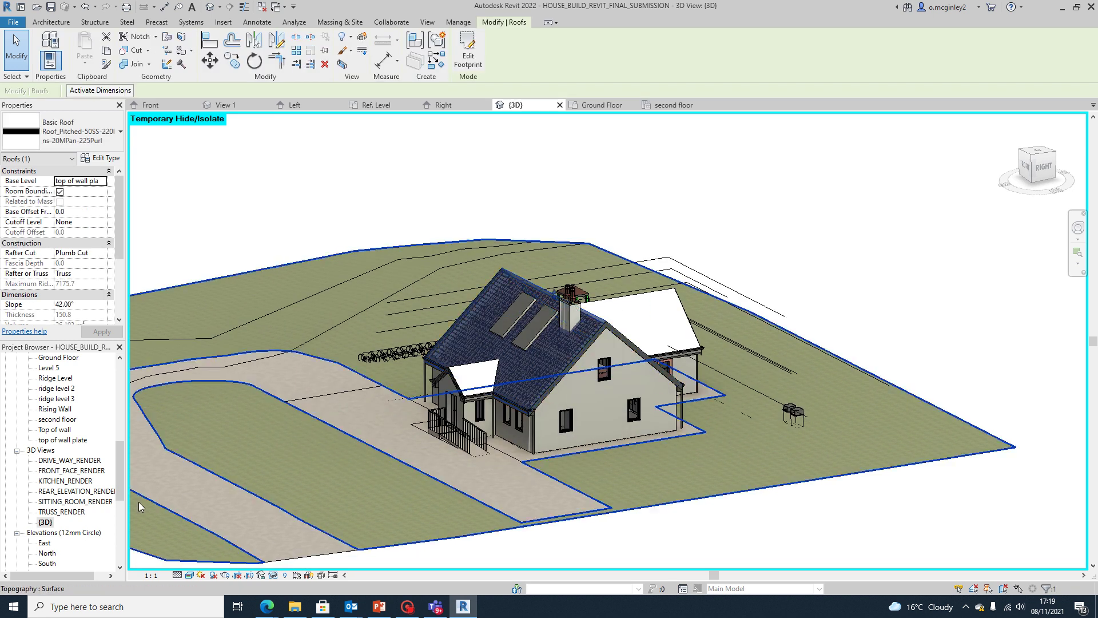
pyautogui.click(261, 575)
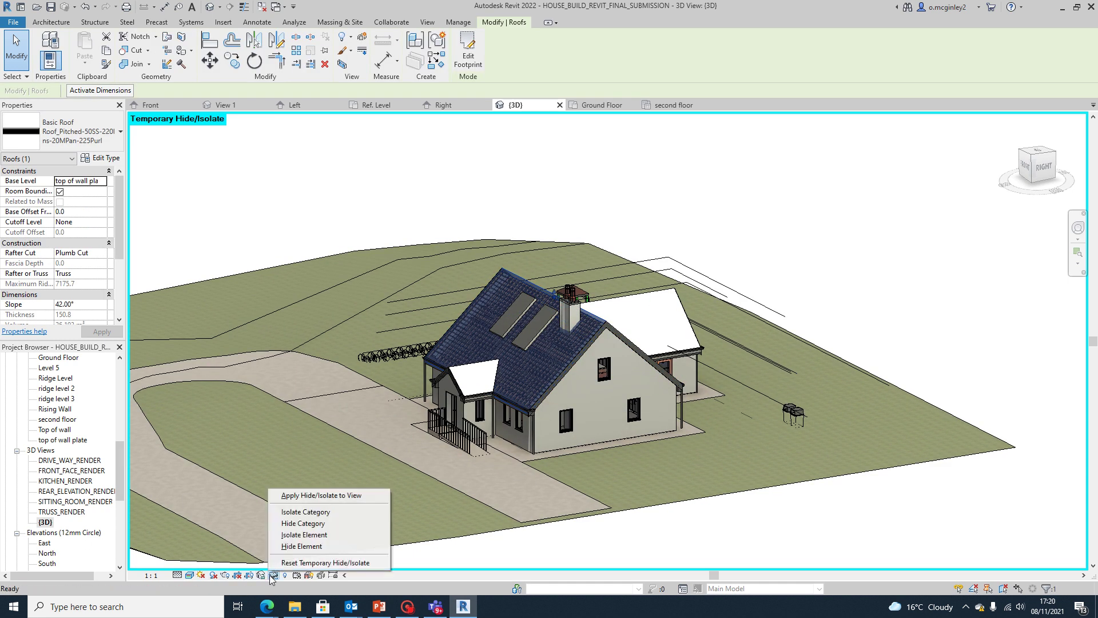
pyautogui.click(312, 522)
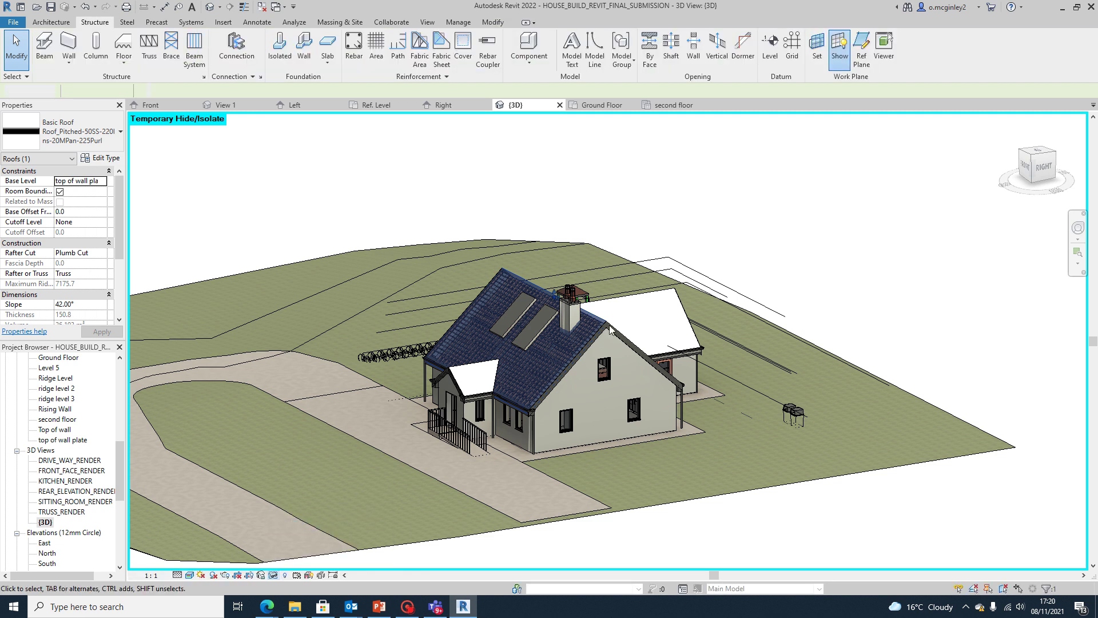
pyautogui.keyDown('shift'); pyautogui.moveTo(552, 358); pyautogui.dragTo(562, 333, button='middle'); pyautogui.keyUp('shift')
pyautogui.scroll(8, 562, 333)
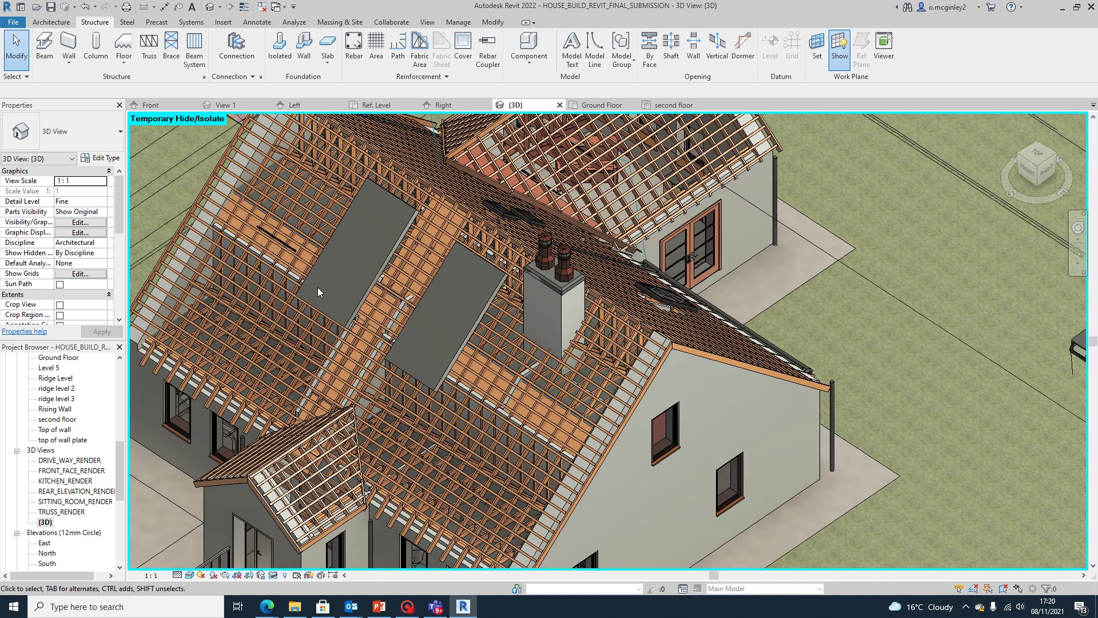
pyautogui.scroll(-3, 465, 353)
pyautogui.keyDown('shift'); pyautogui.moveTo(465, 353); pyautogui.dragTo(573, 407, button='middle'); pyautogui.keyUp('shift')
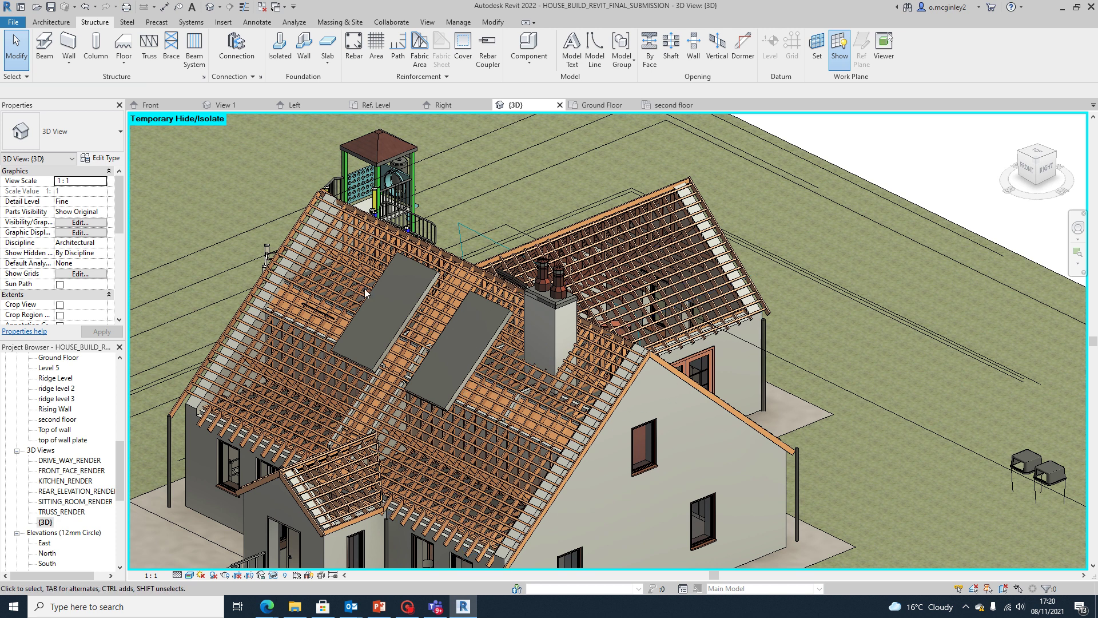
pyautogui.keyDown('shift'); pyautogui.moveTo(608, 438); pyautogui.dragTo(591, 512, button='middle'); pyautogui.keyUp('shift')
pyautogui.keyDown('shift'); pyautogui.moveTo(546, 543); pyautogui.dragTo(448, 445, button='middle'); pyautogui.keyUp('shift')
pyautogui.click(470, 464)
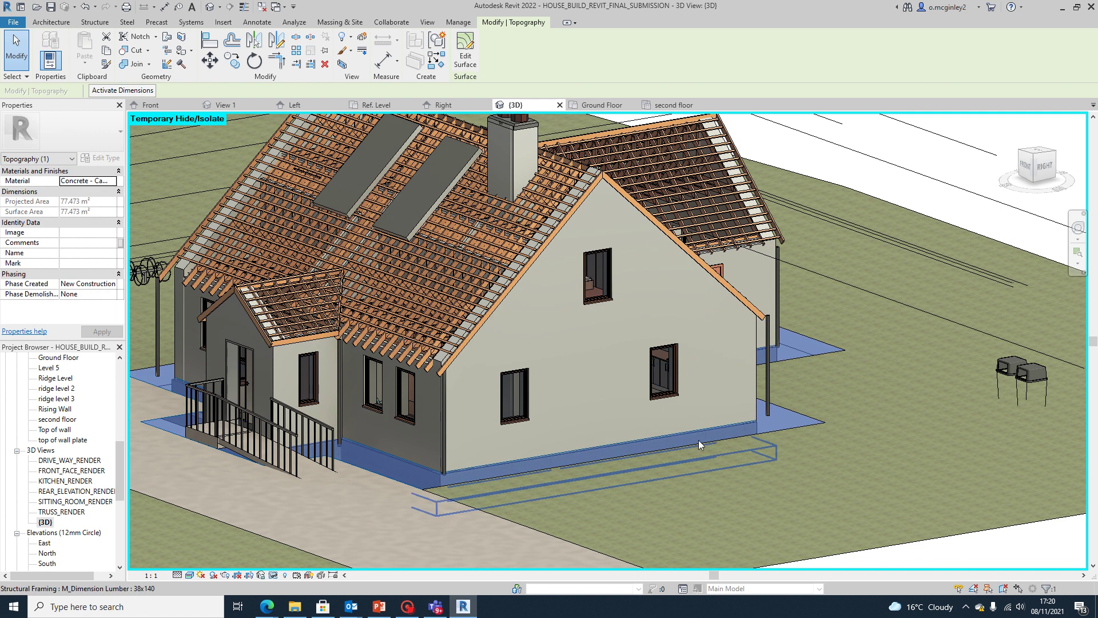
pyautogui.press('Escape')
# Temporarily hide the gable's external wall to reveal the interior
pyautogui.click(754, 411)
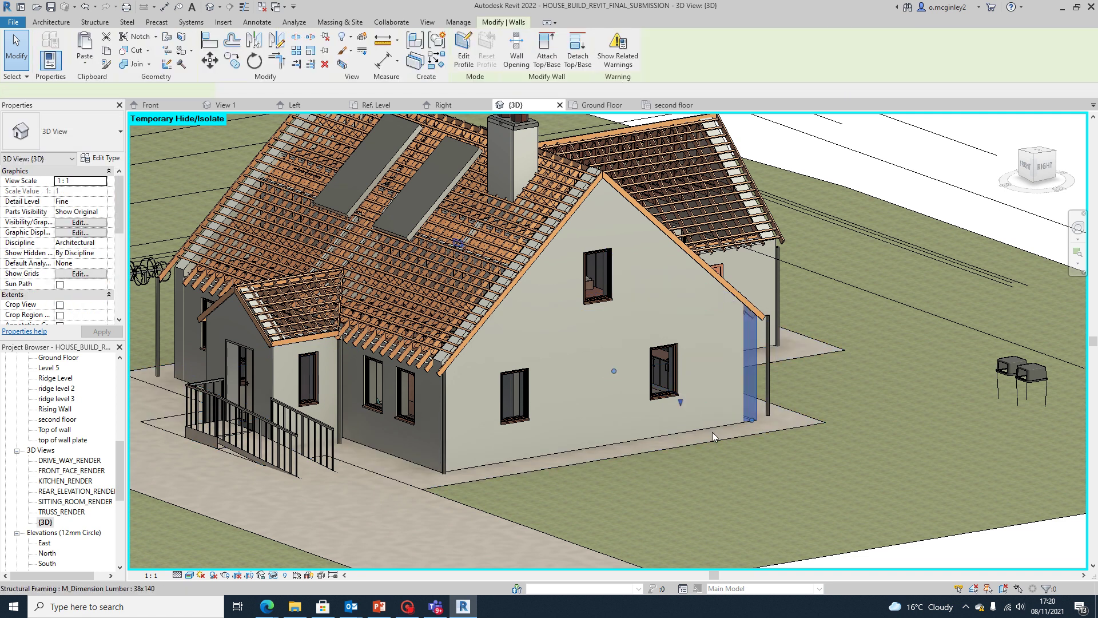
pyautogui.click(275, 575)
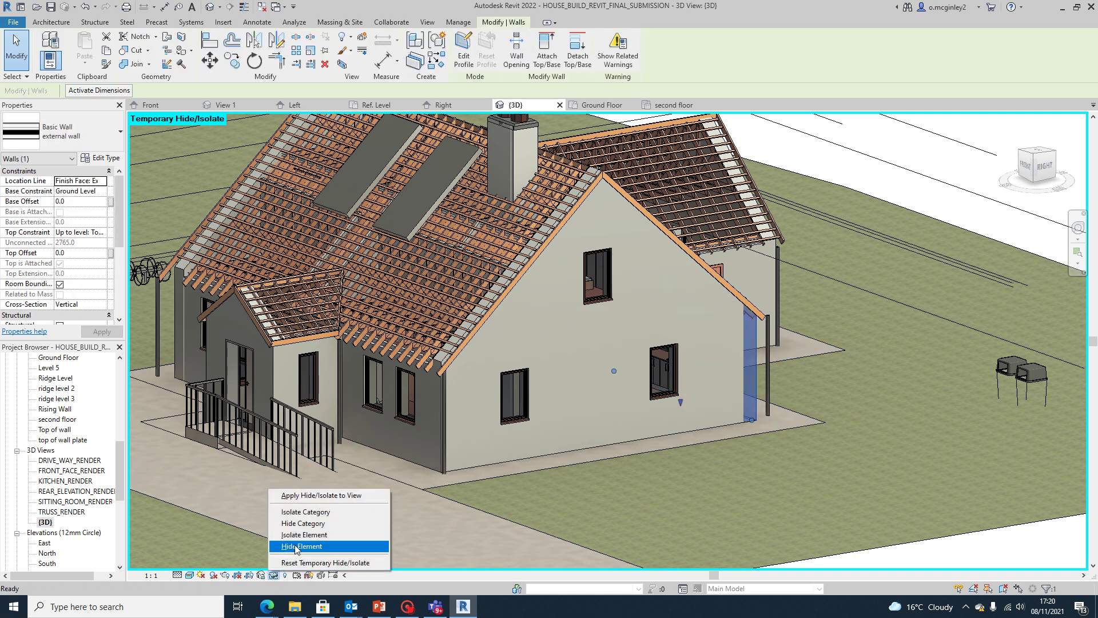
pyautogui.click(303, 525)
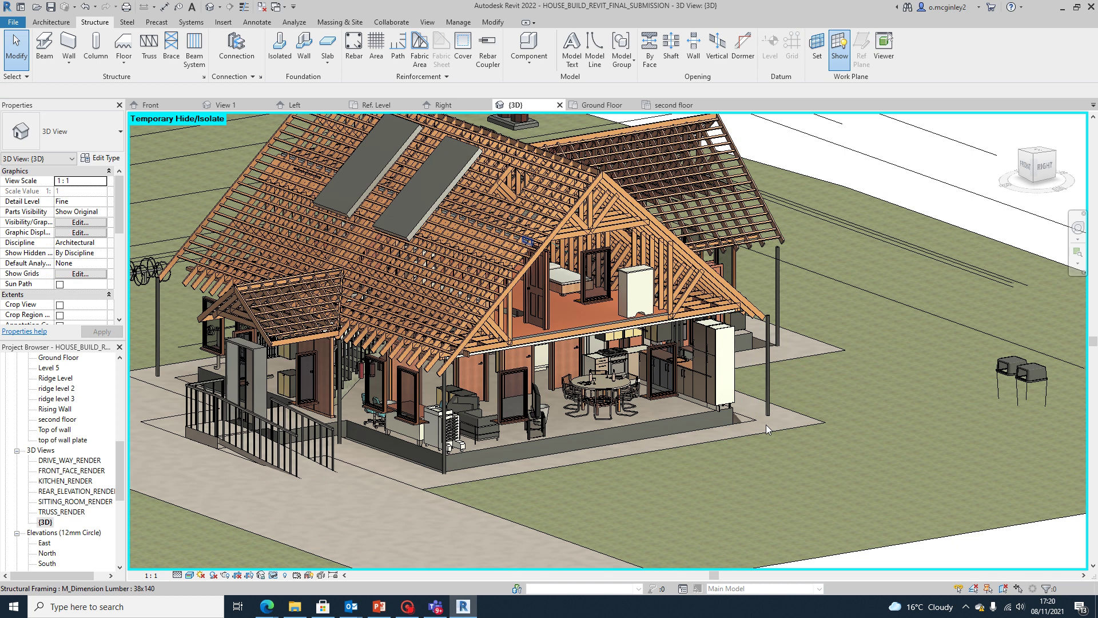
pyautogui.keyDown('shift'); pyautogui.moveTo(675, 372); pyautogui.dragTo(568, 340, button='middle'); pyautogui.keyUp('shift')
pyautogui.scroll(5, 567, 331)
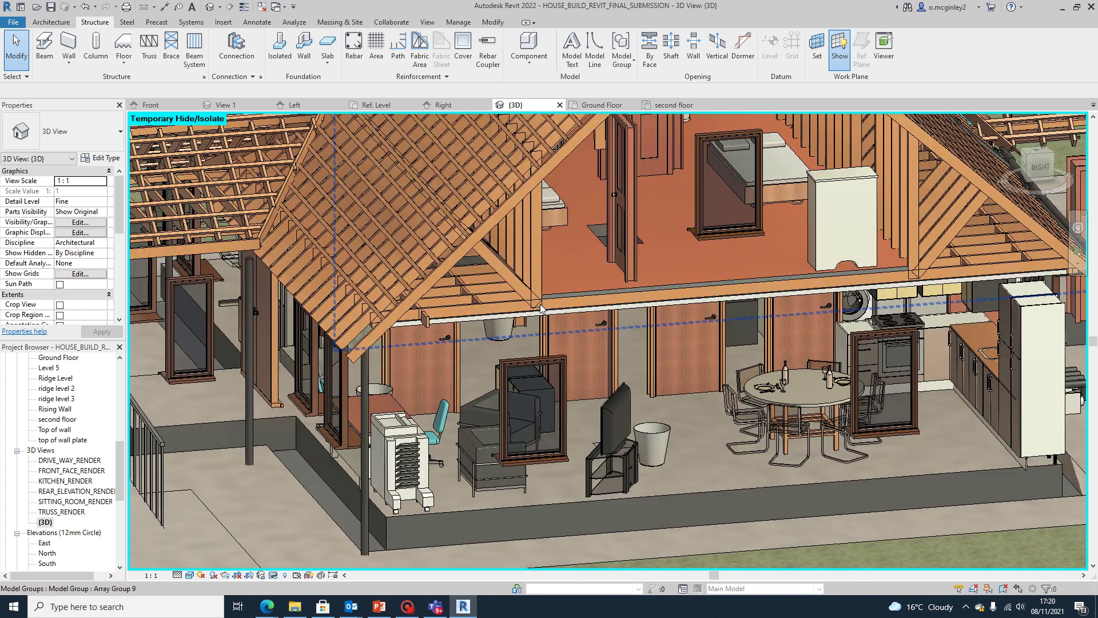
pyautogui.scroll(-5, 734, 401)
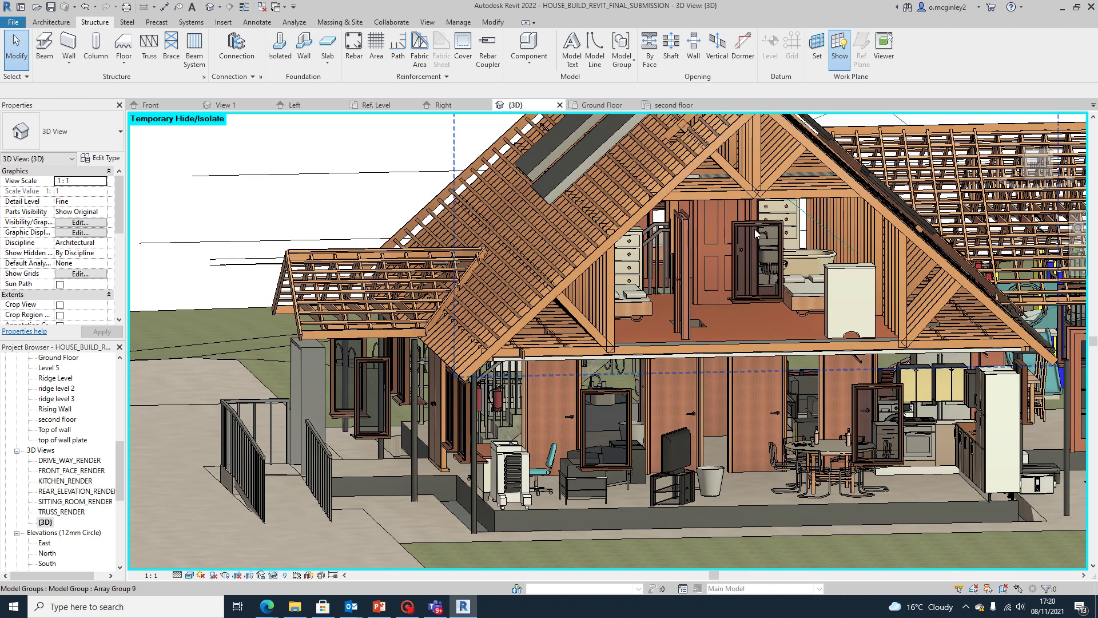
pyautogui.scroll(-3, 754, 228)
# Orbit and zoom around the interior, porch roof and right-back corner of the house
pyautogui.keyDown('shift'); pyautogui.moveTo(752, 307); pyautogui.dragTo(685, 286, button='middle'); pyautogui.keyUp('shift')
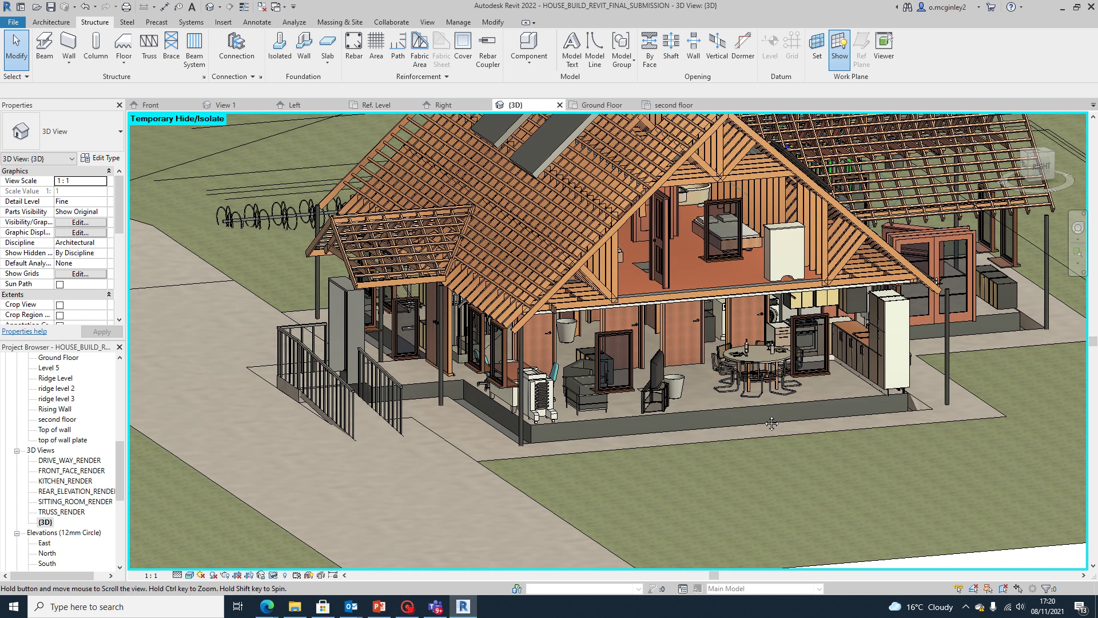
pyautogui.scroll(4, 435, 264)
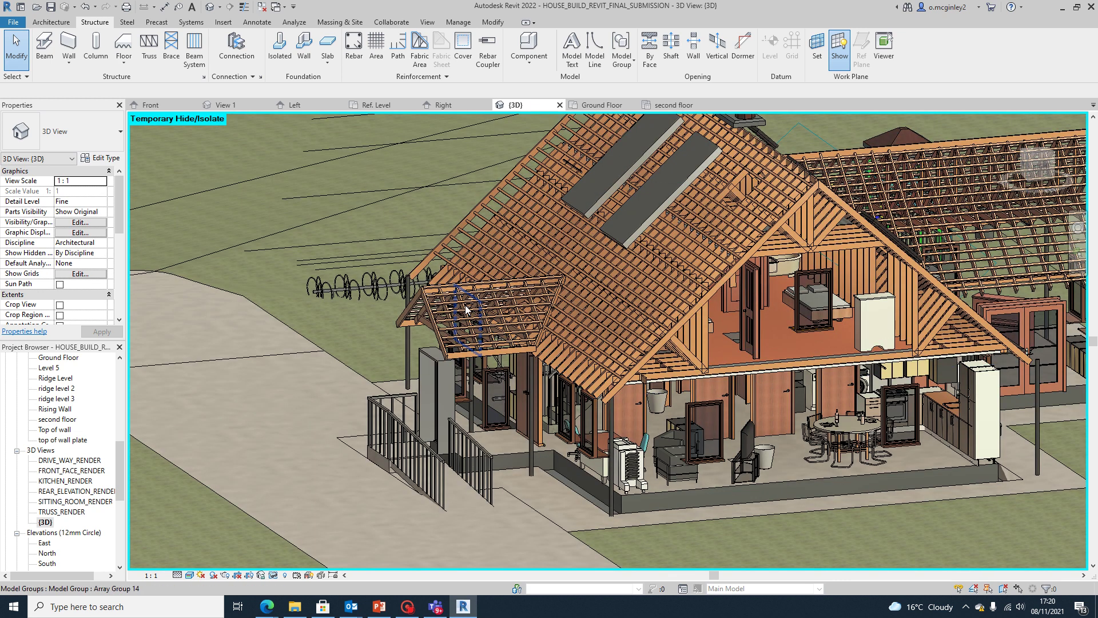
pyautogui.scroll(4, 458, 302)
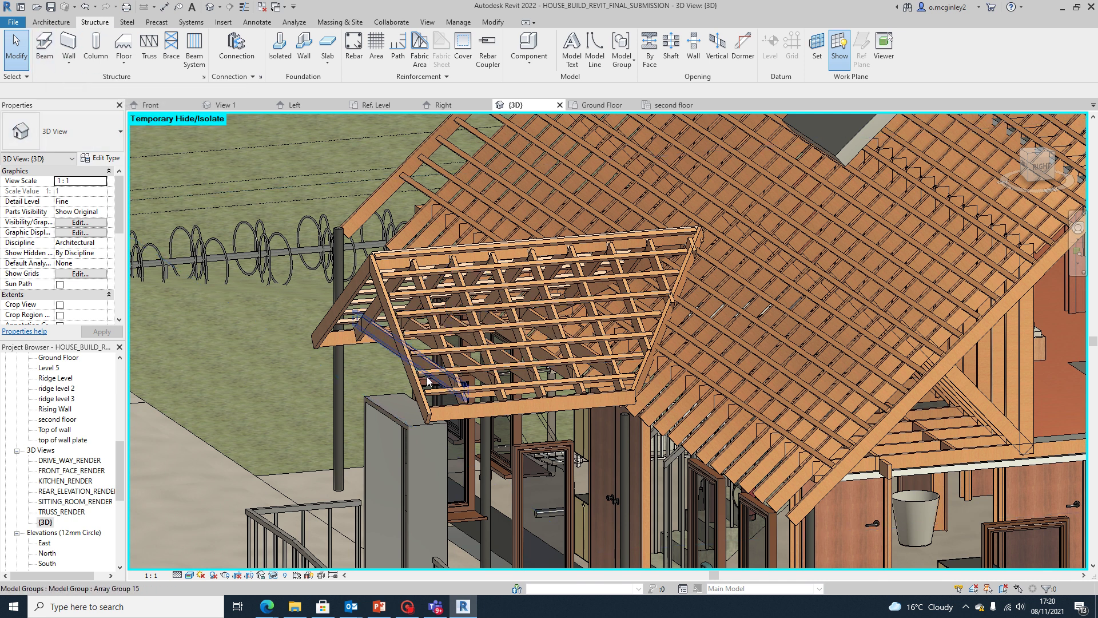
pyautogui.scroll(3, 603, 380)
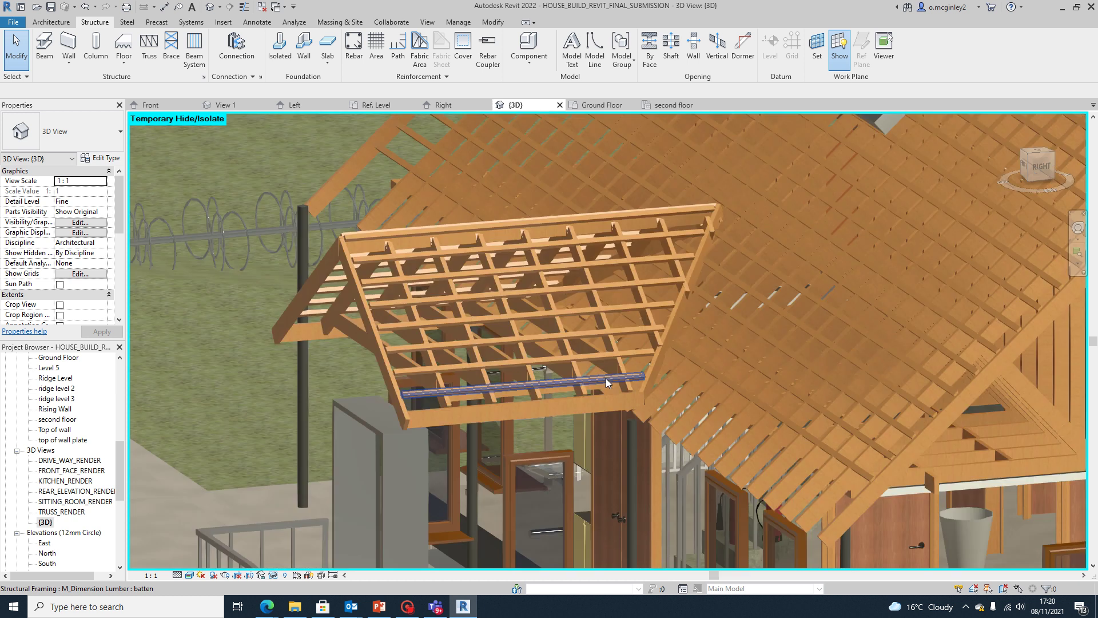
pyautogui.scroll(-5, 596, 386)
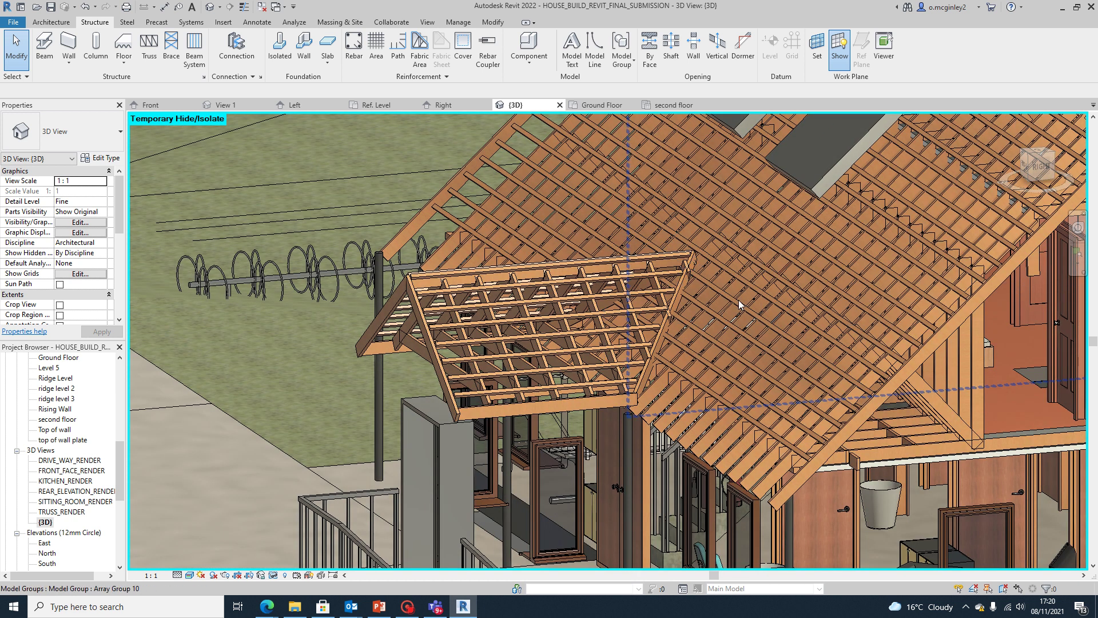
pyautogui.scroll(-4, 795, 337)
pyautogui.keyDown('shift'); pyautogui.moveTo(804, 345); pyautogui.dragTo(515, 288, button='middle'); pyautogui.keyUp('shift')
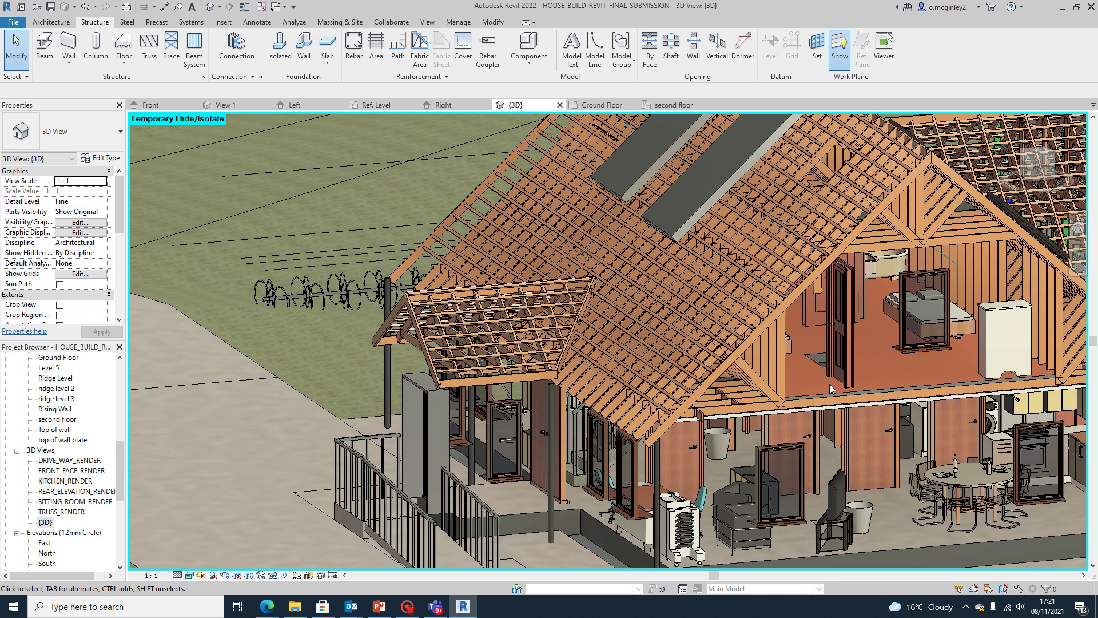
pyautogui.scroll(-5, 829, 388)
pyautogui.scroll(3, 963, 328)
pyautogui.moveTo(744, 337); pyautogui.dragTo(554, 347, button='middle')
pyautogui.moveTo(808, 343)
pyautogui.keyDown('shift'); pyautogui.mouseDown(button='middle')
pyautogui.moveTo(923, 376)
pyautogui.moveTo(748, 389)
pyautogui.moveTo(738, 440)
pyautogui.moveTo(638, 503)
pyautogui.moveTo(792, 506)
pyautogui.moveTo(652, 537)
pyautogui.moveTo(686, 532)
pyautogui.moveTo(699, 508)
pyautogui.moveTo(403, 389)
pyautogui.moveTo(444, 406)
pyautogui.moveTo(606, 413)
pyautogui.moveTo(555, 316)
pyautogui.mouseUp(button='middle'); pyautogui.keyUp('shift')
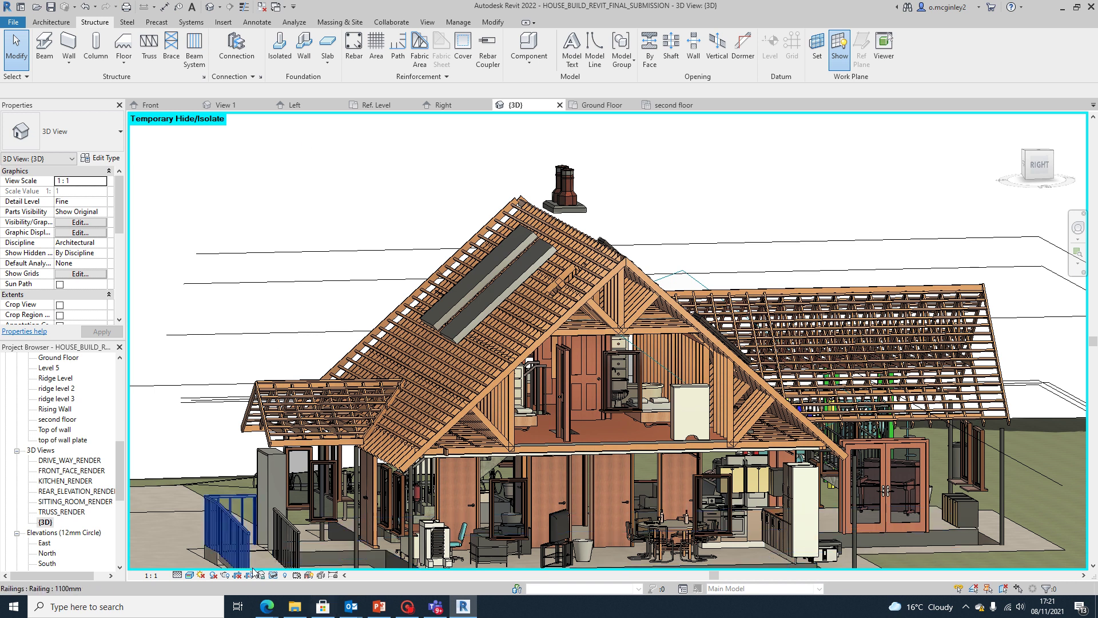
# Reset Temporary Hide/Isolate and zoom out to the whole roofed house
pyautogui.click(272, 576)
pyautogui.click(290, 563)
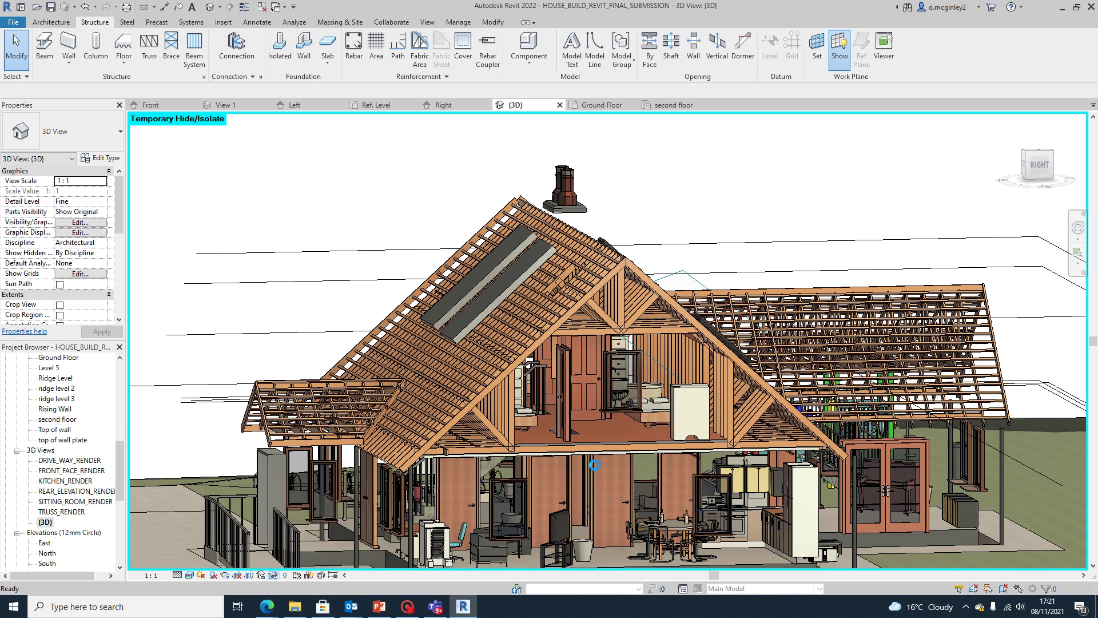
pyautogui.scroll(-3, 583, 417)
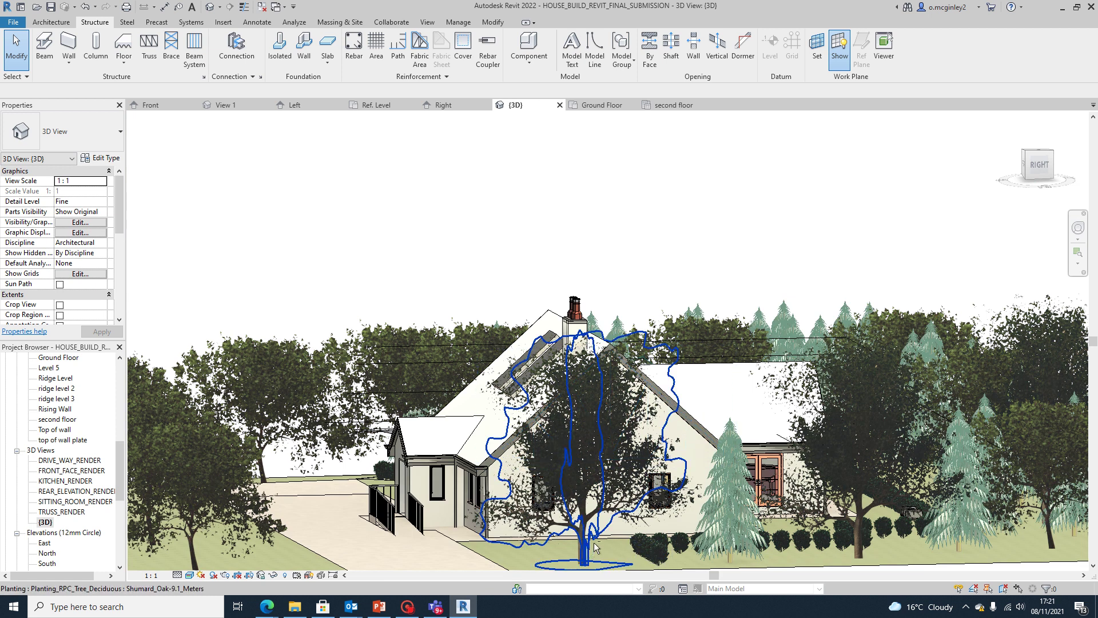
pyautogui.scroll(-5, 595, 546)
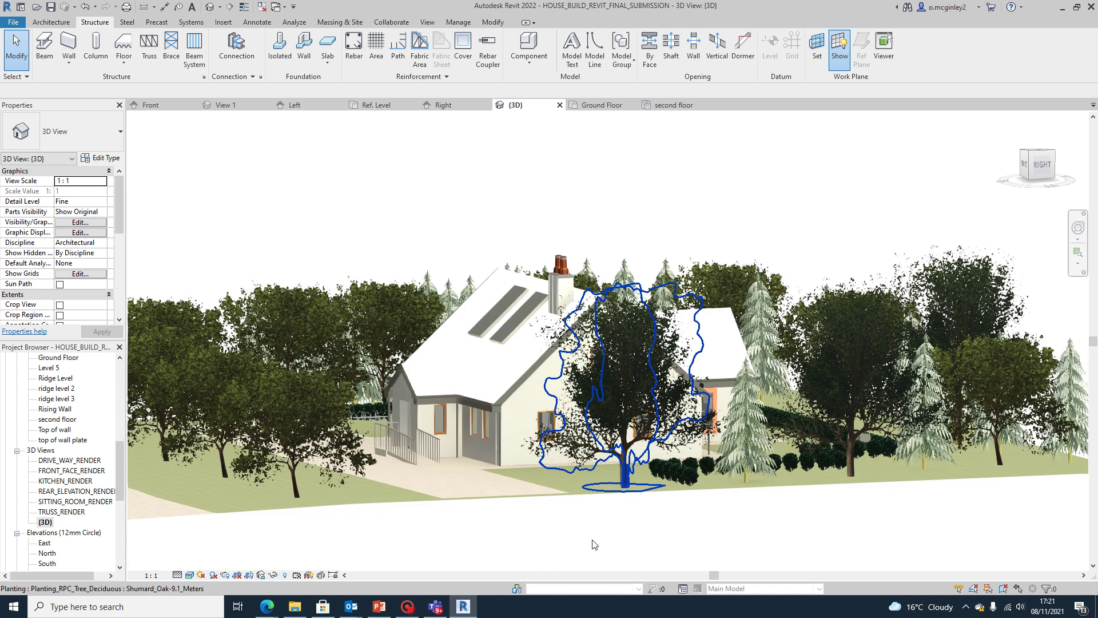